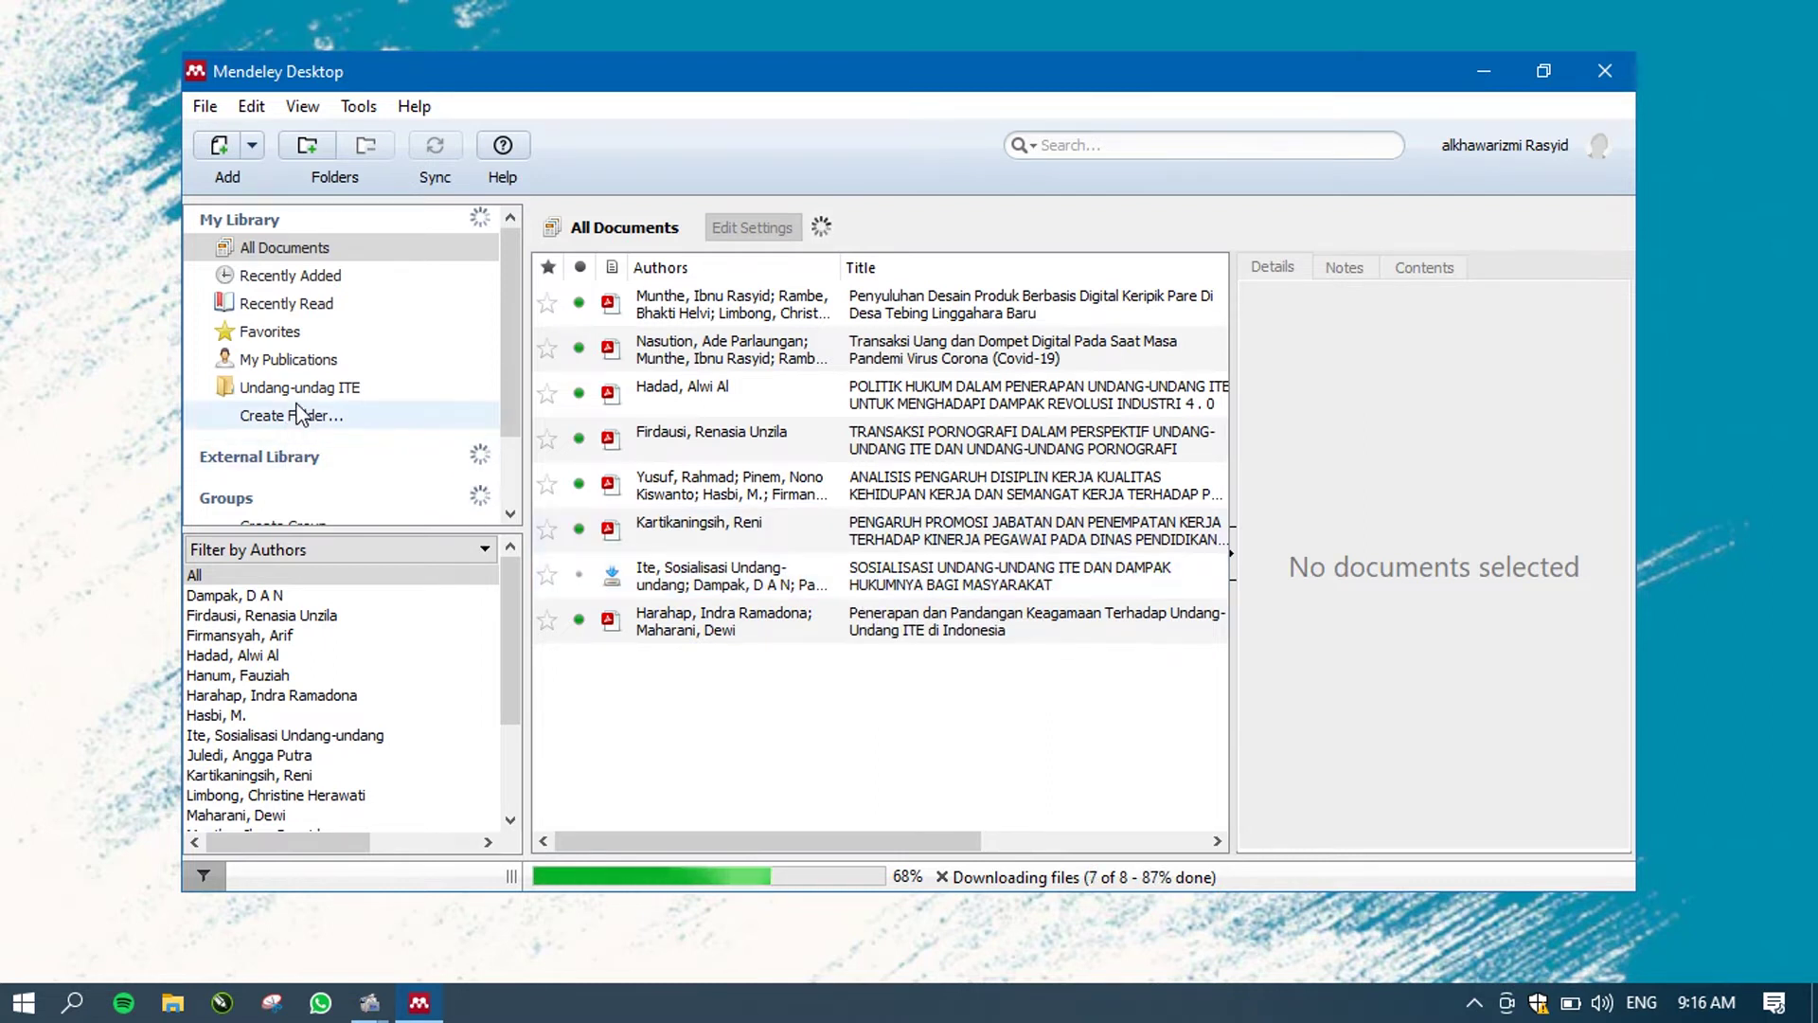
- Start a manual entry in the Undang-undag ITE folder and set its document type to Book
click(303, 394)
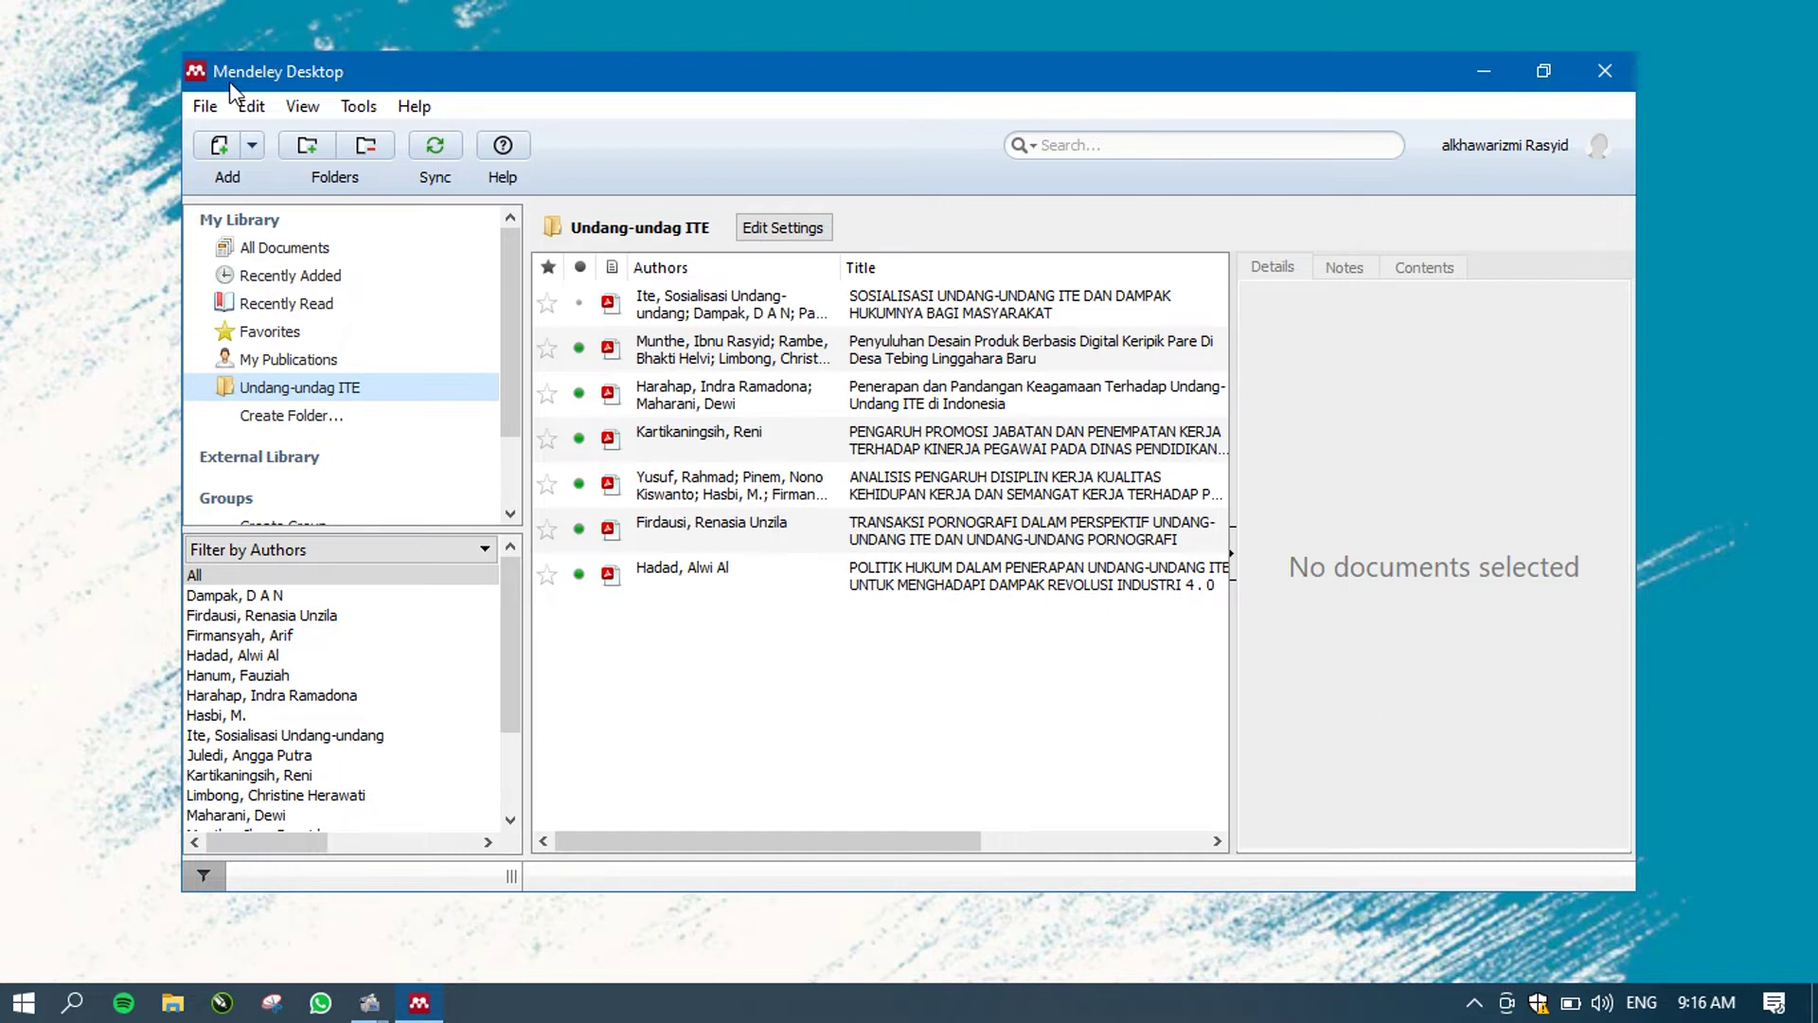
click(254, 149)
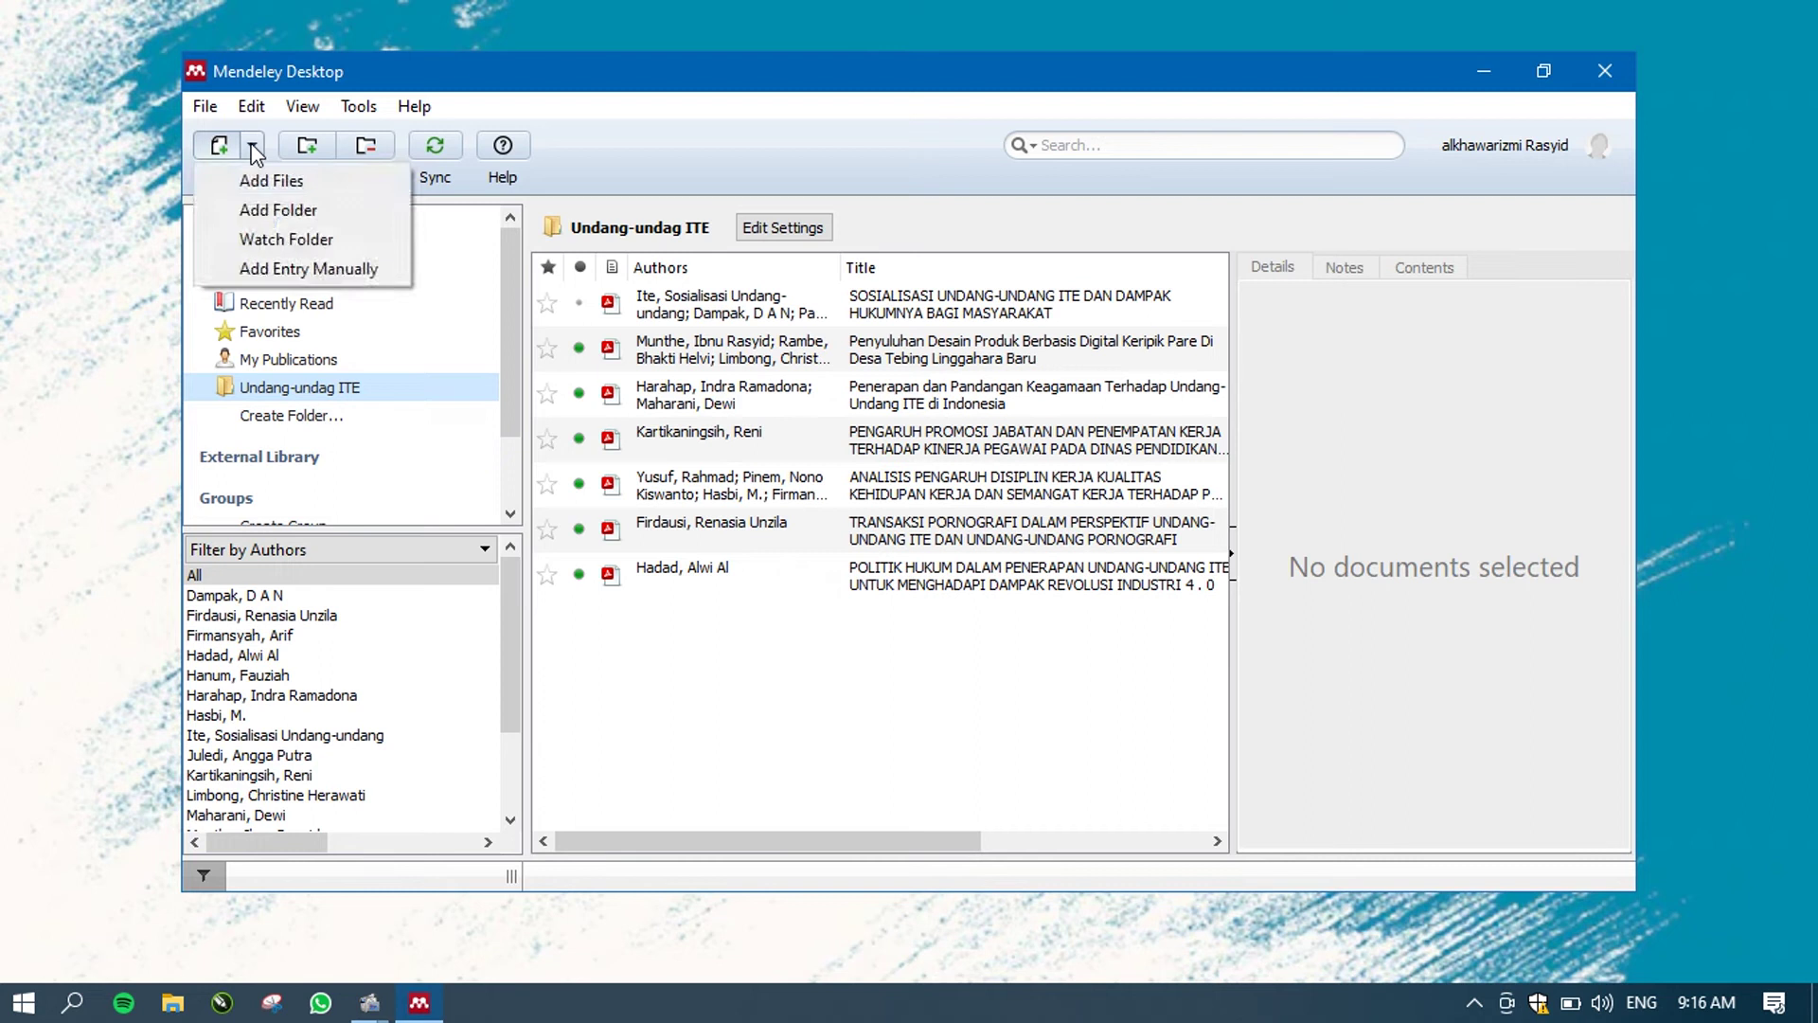
click(288, 270)
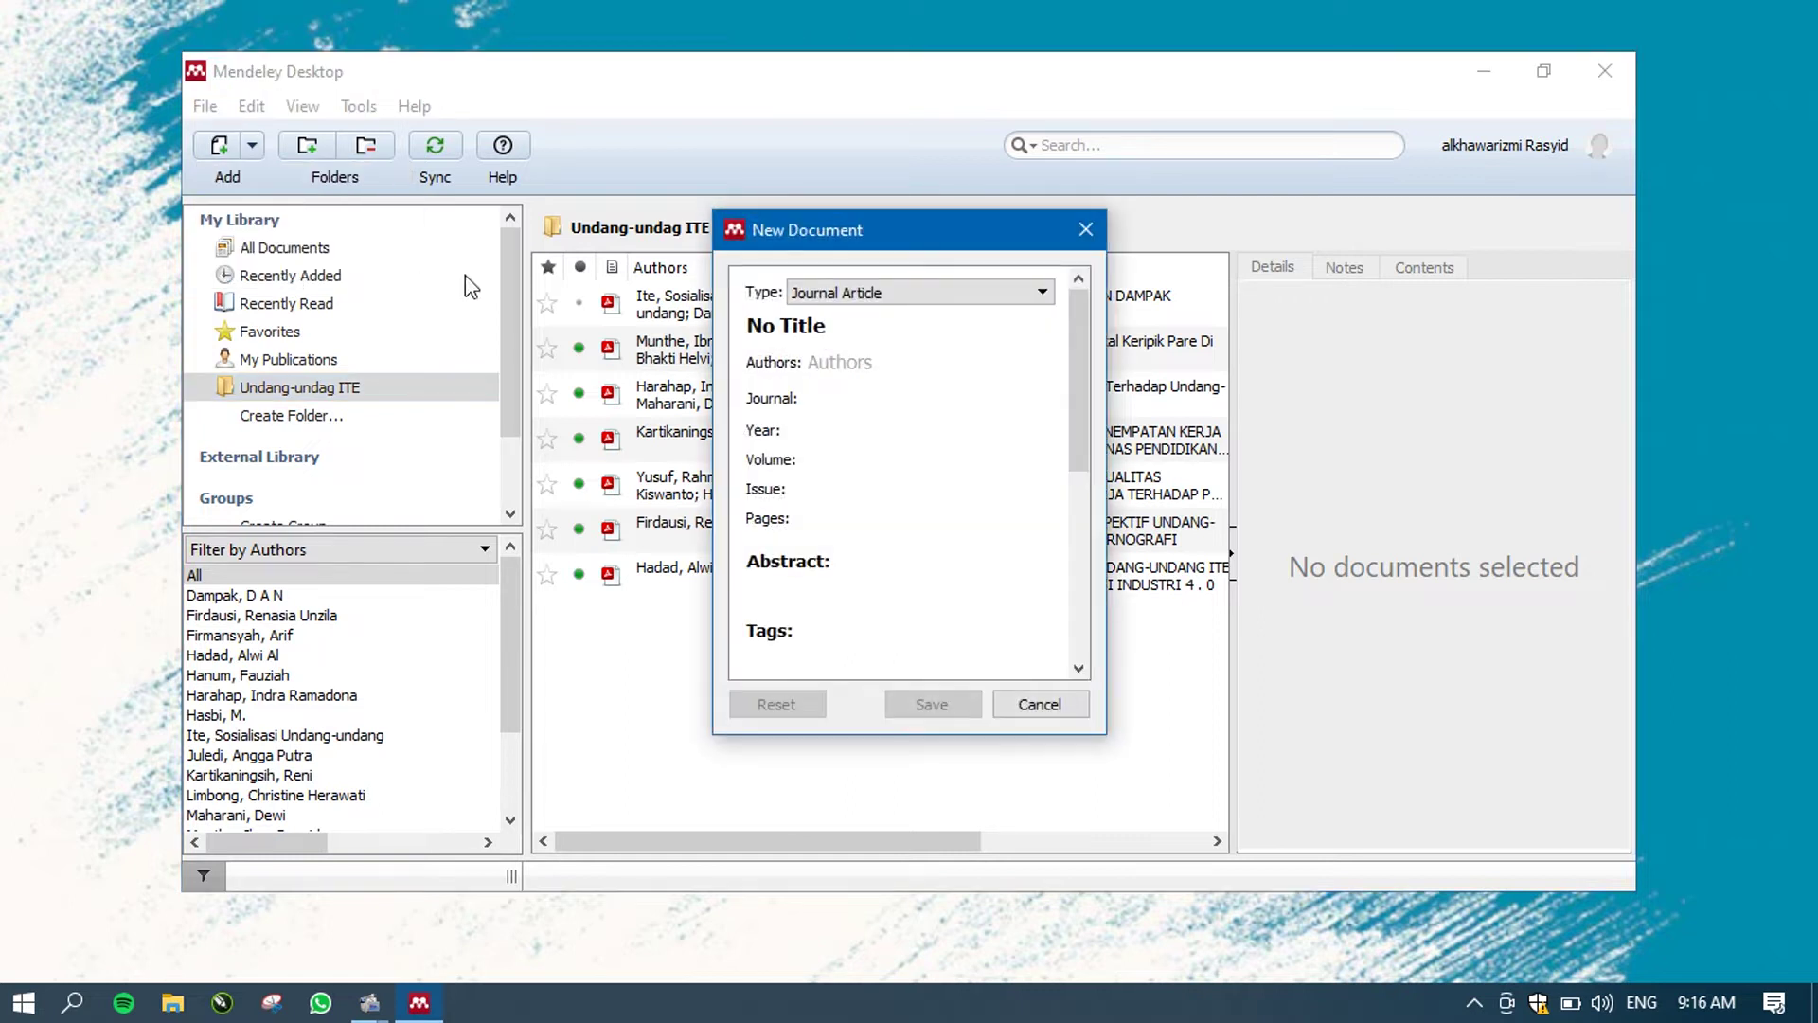
click(881, 293)
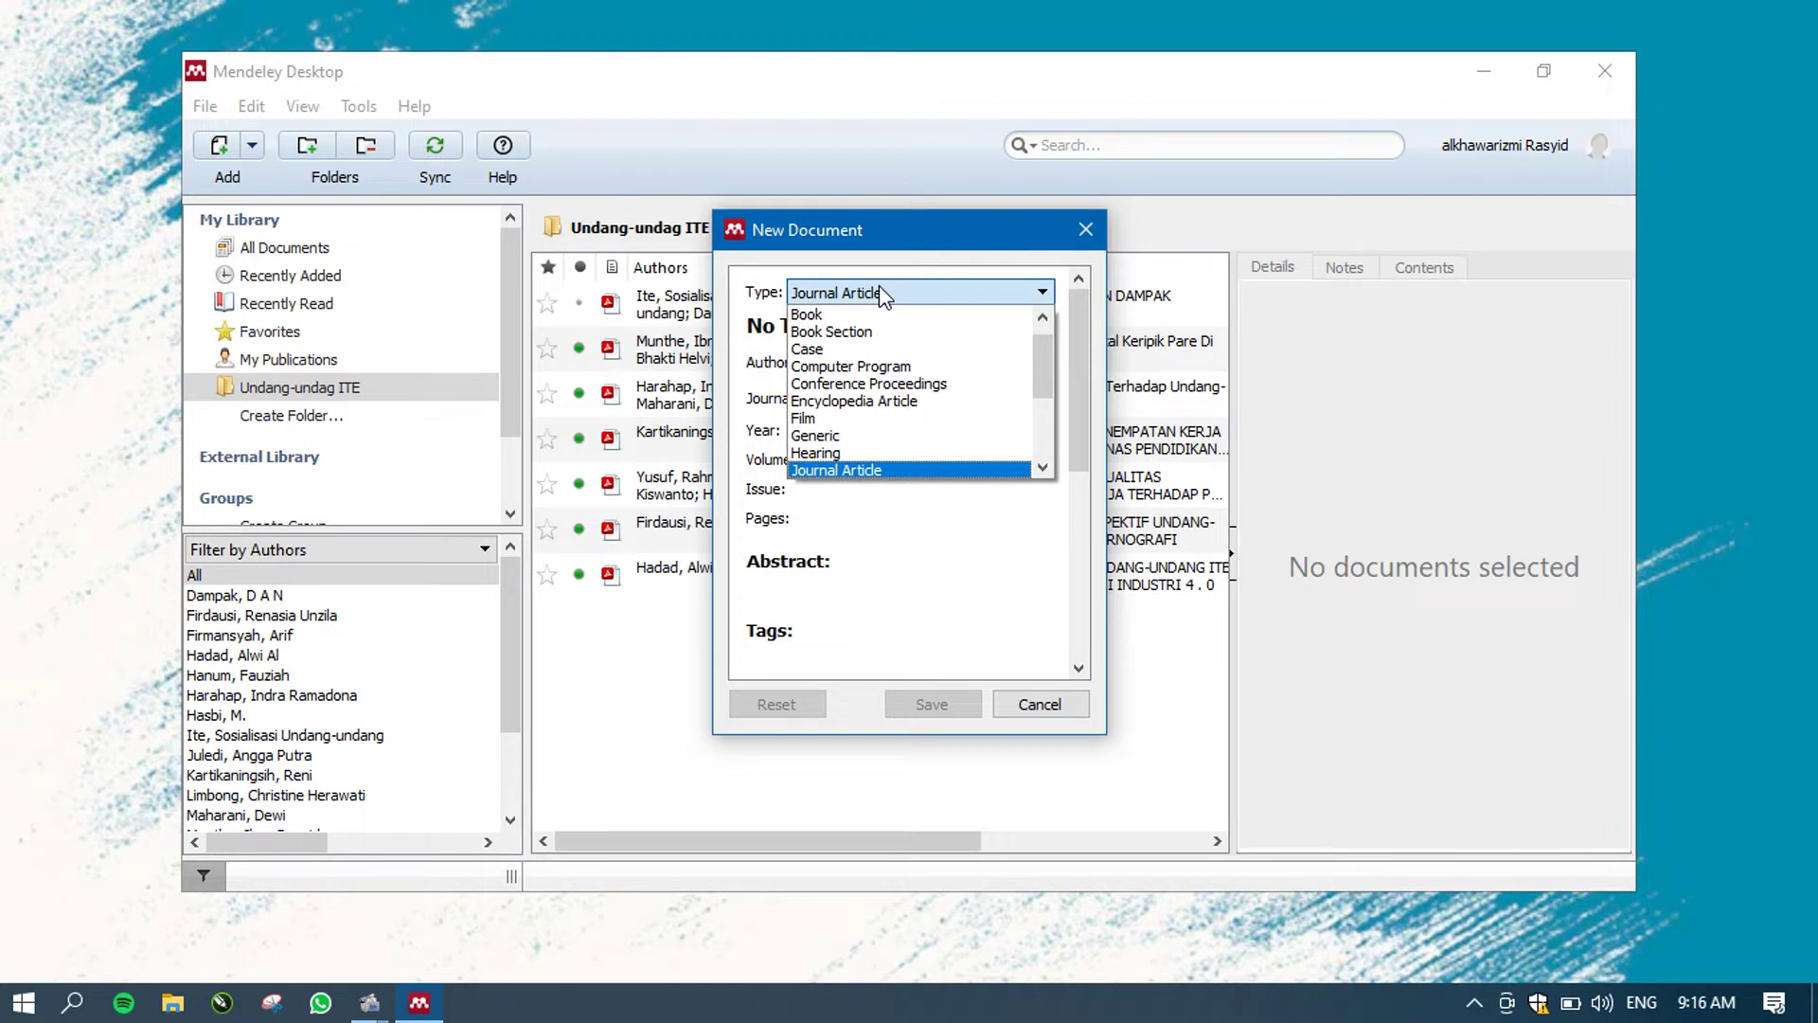
click(1000, 326)
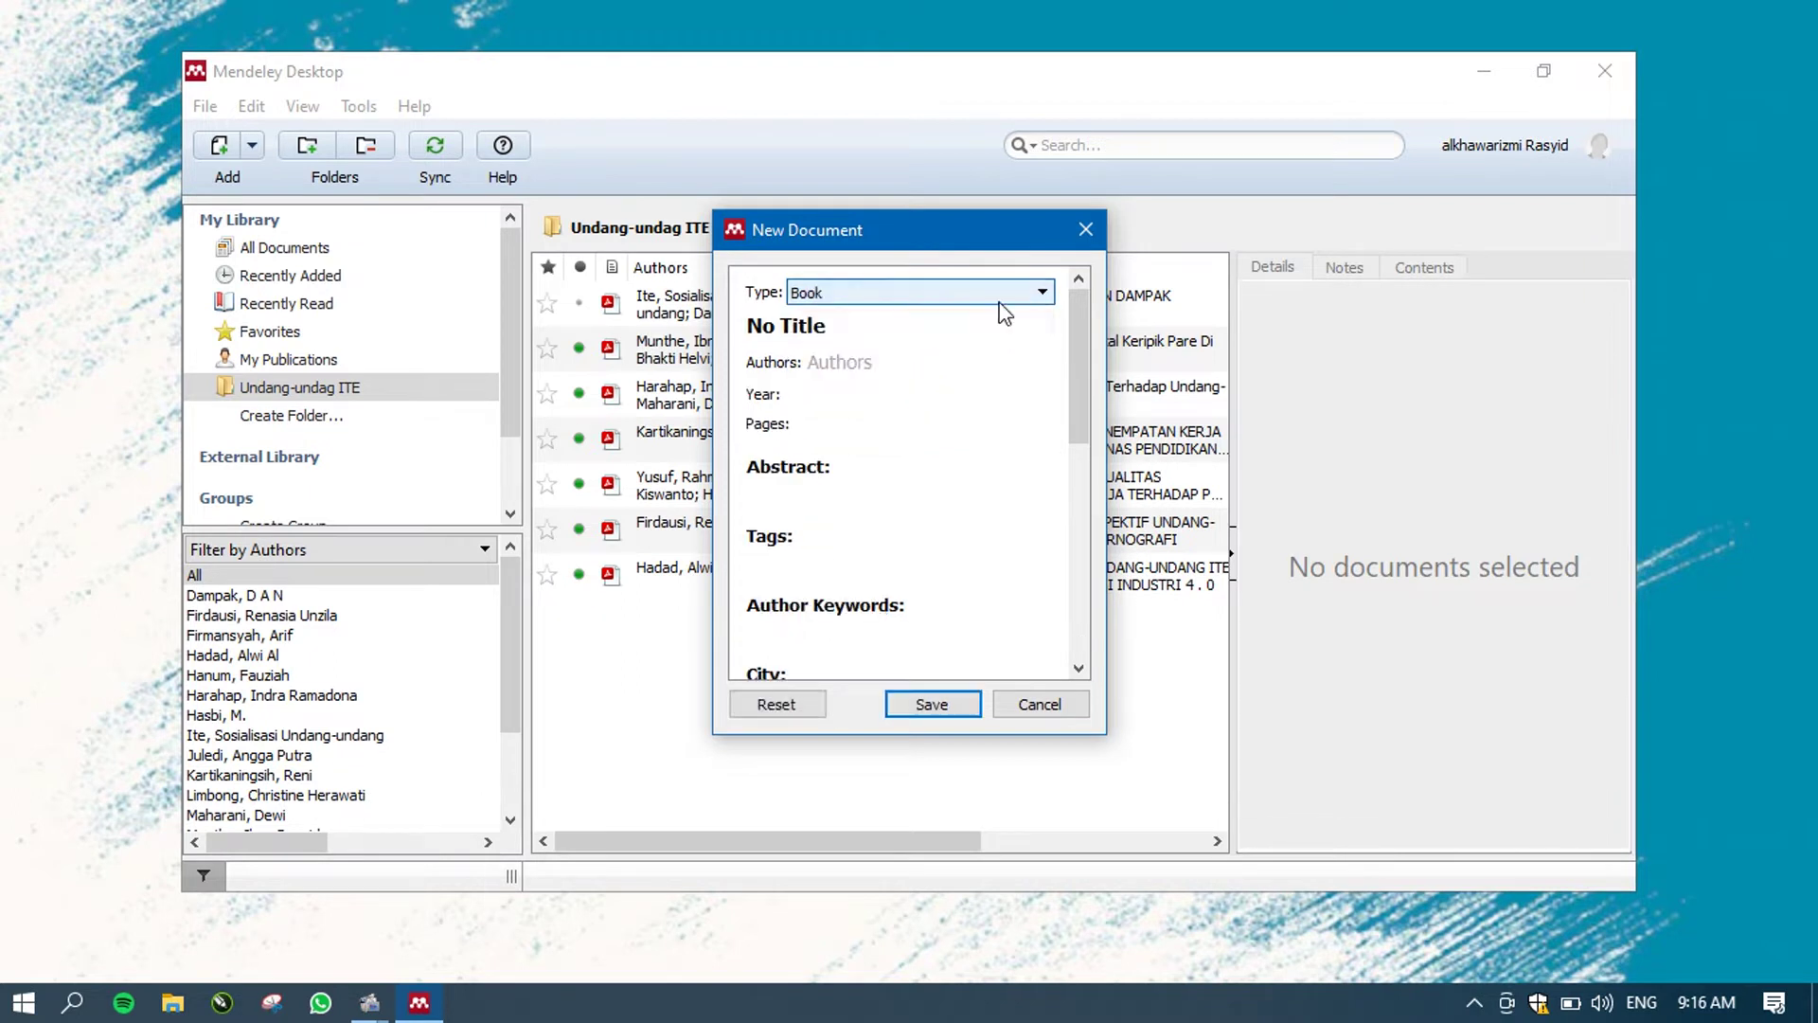
- Replace the placeholder title of the new book entry with "Ilmu Hukum Pajak"
click(970, 322)
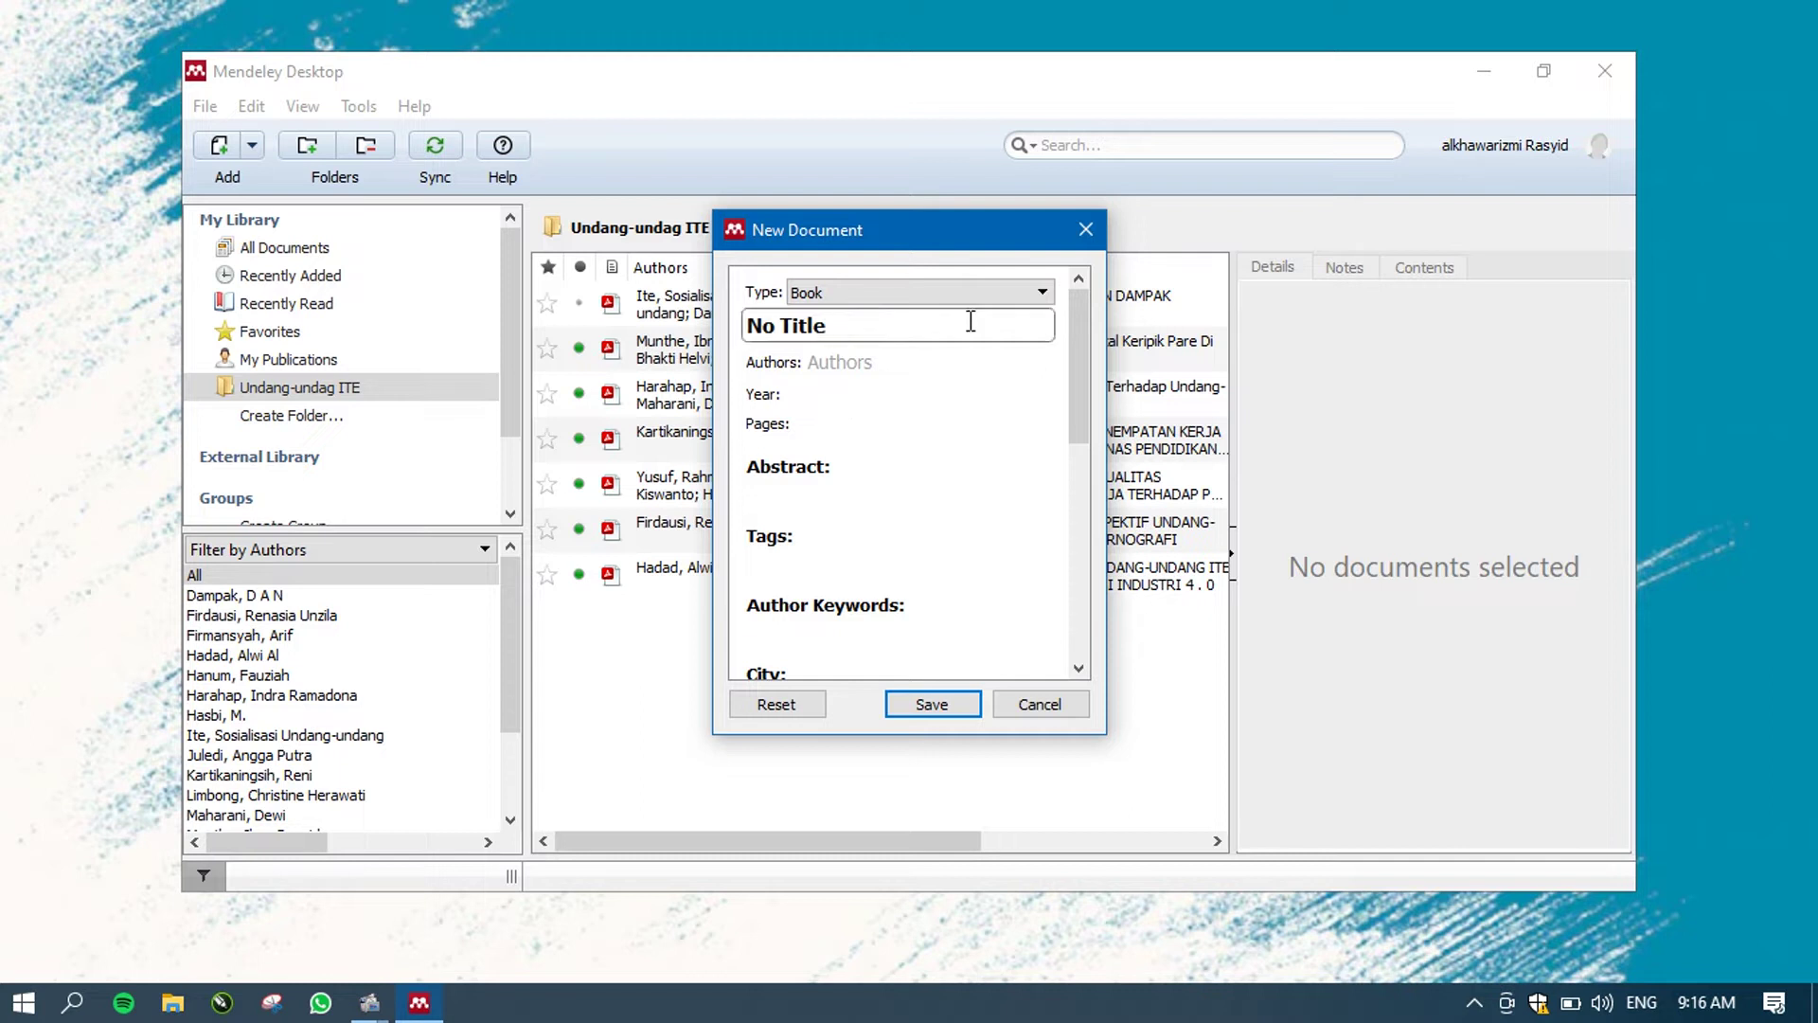
key(BackSpace)
key(BackSpace)
key(BackSpace)
key(BackSpace)
key(BackSpace)
key(BackSpace)
key(BackSpace)
key(BackSpace)
text(Ilmu Hukum)
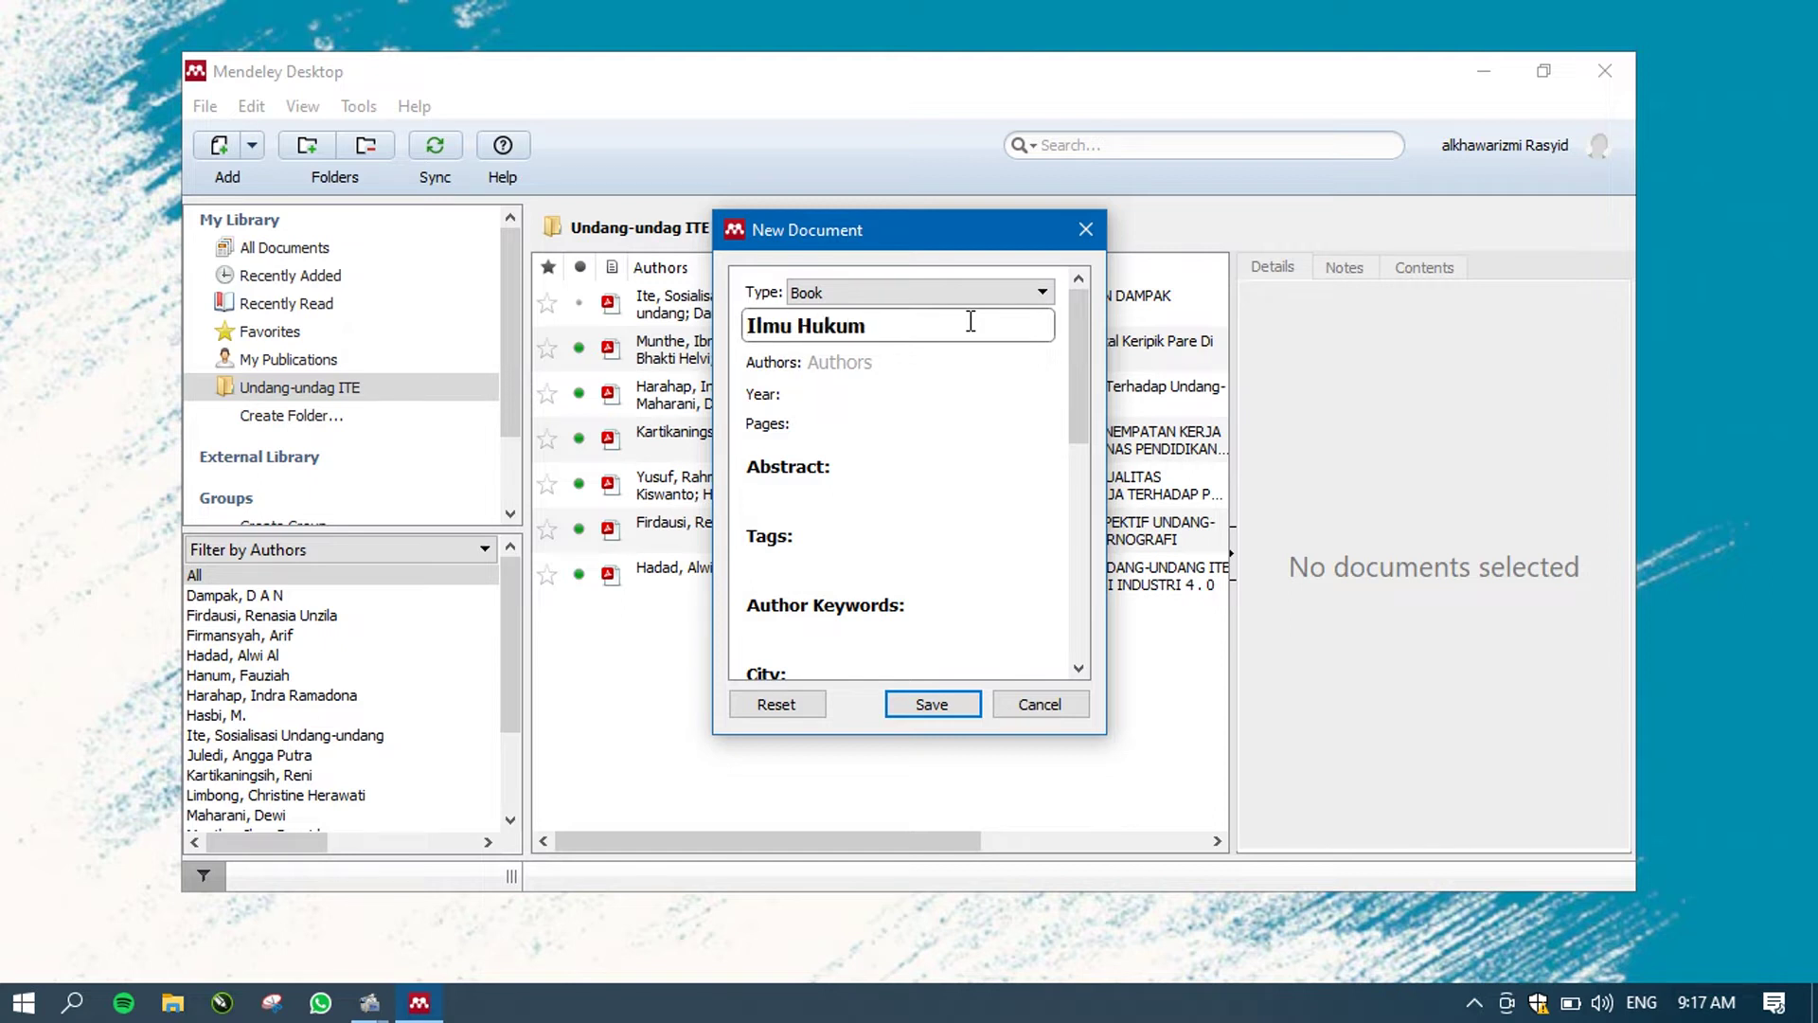
text( Pajak)
- Enter the author's full name for the Ilmu Hukum Pajak book entry
click(935, 364)
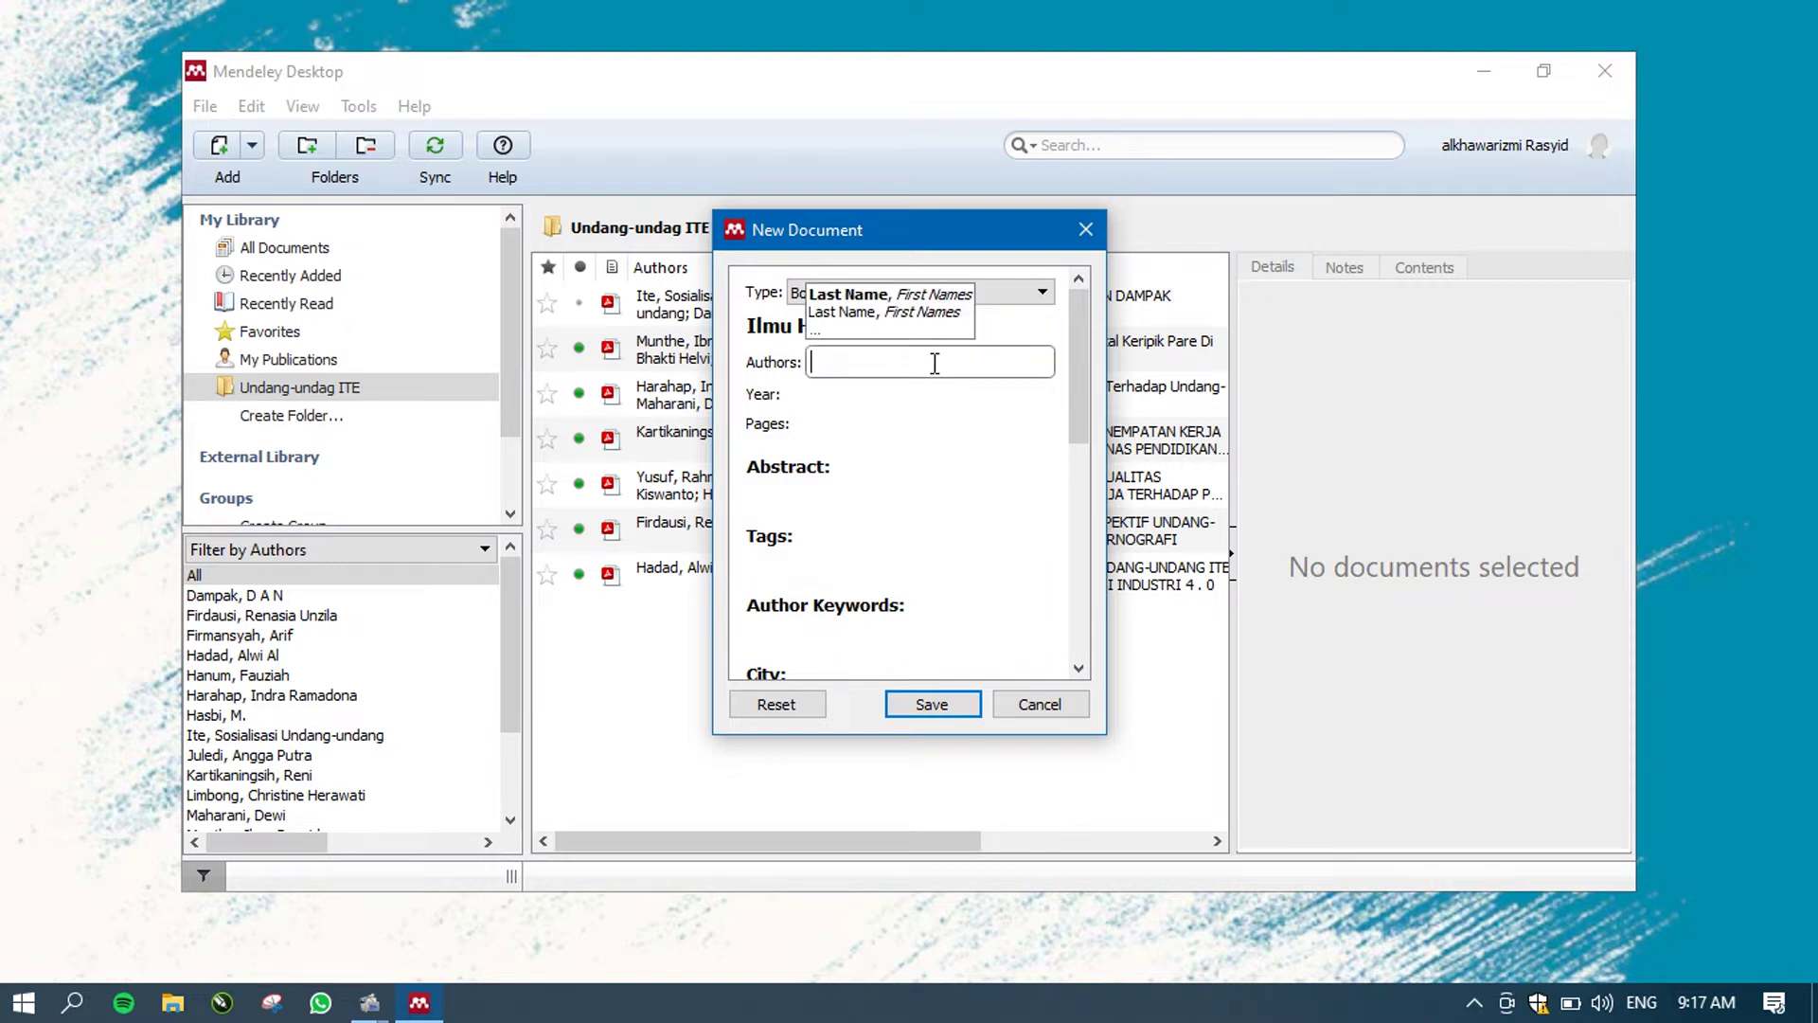
text(Tunggu)
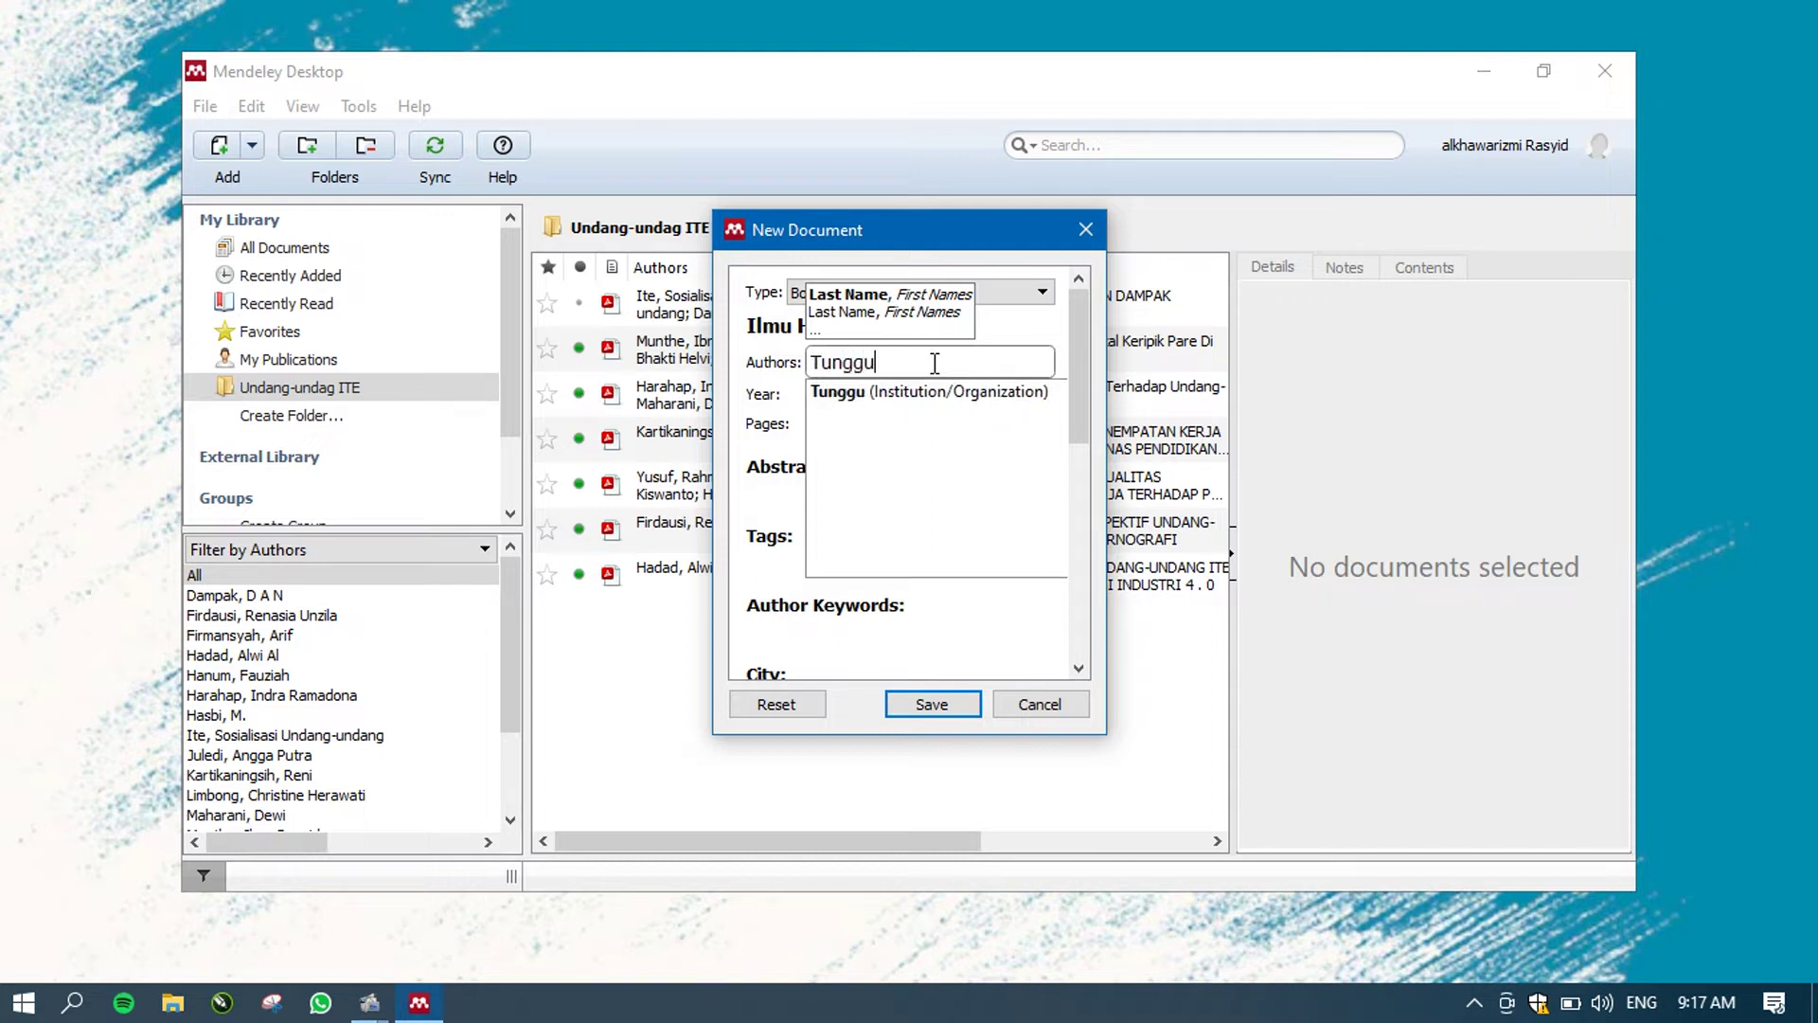
text(l Ans)
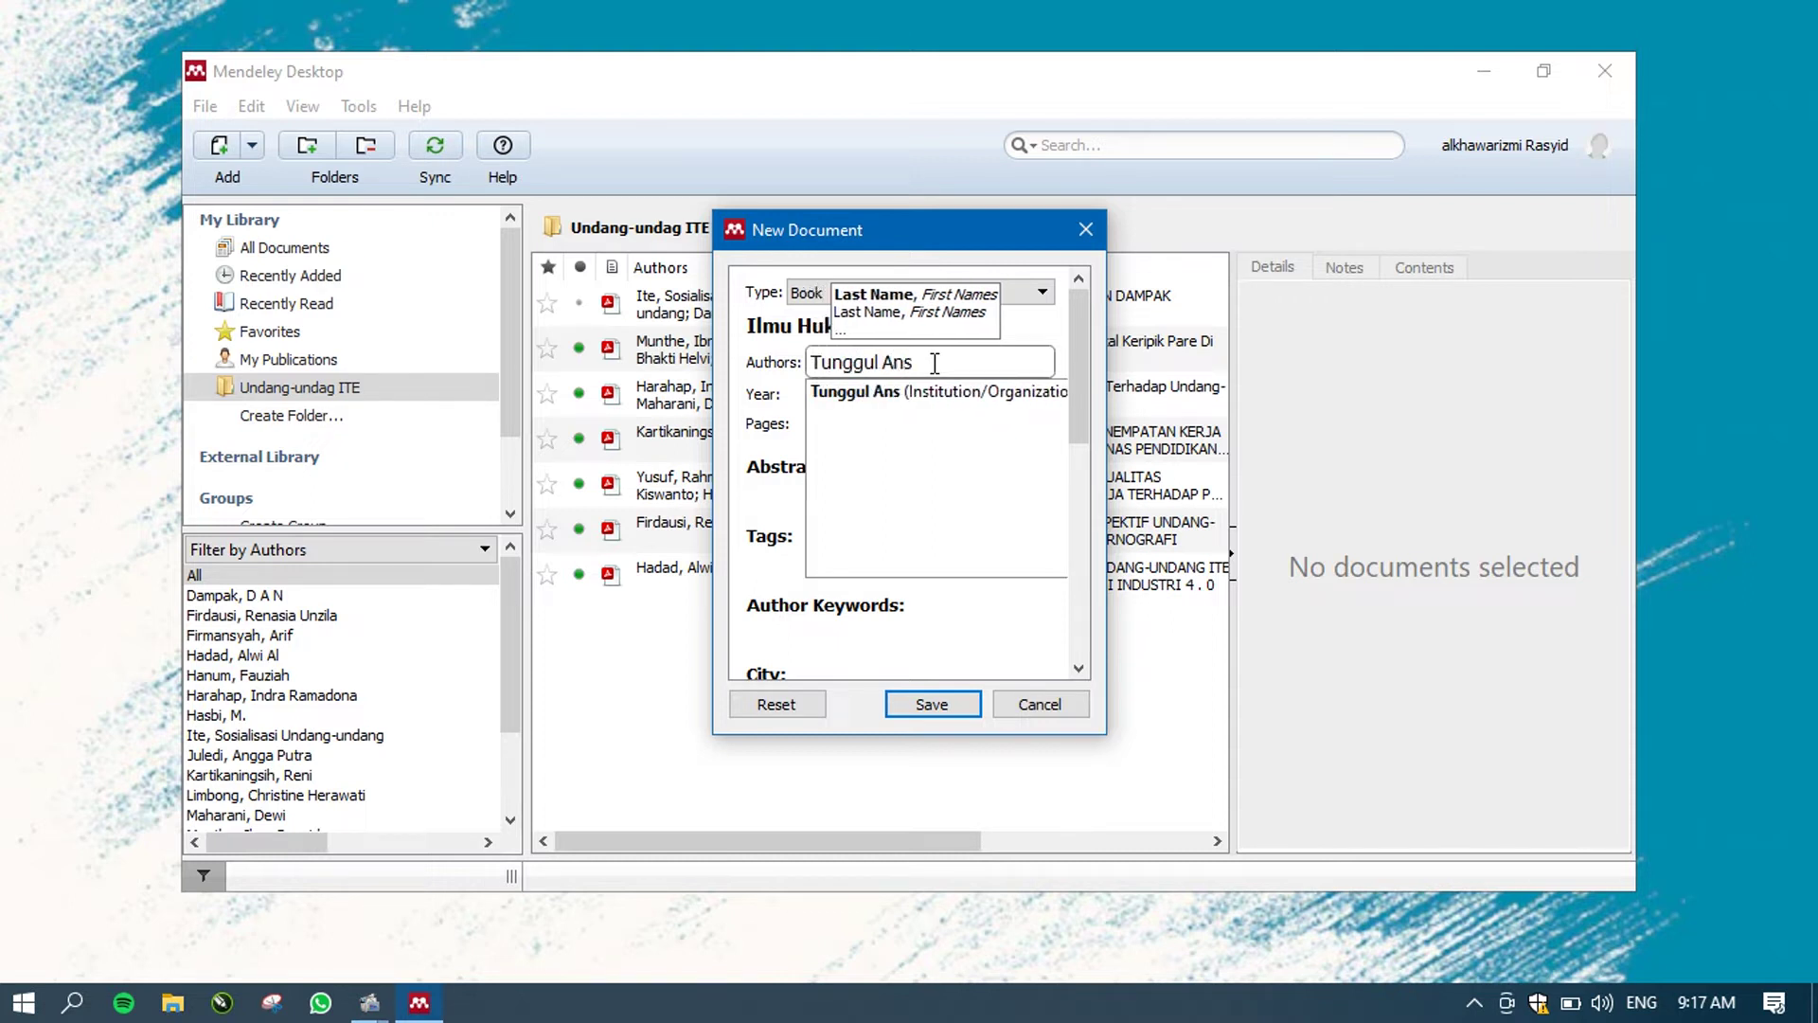
text(hari)
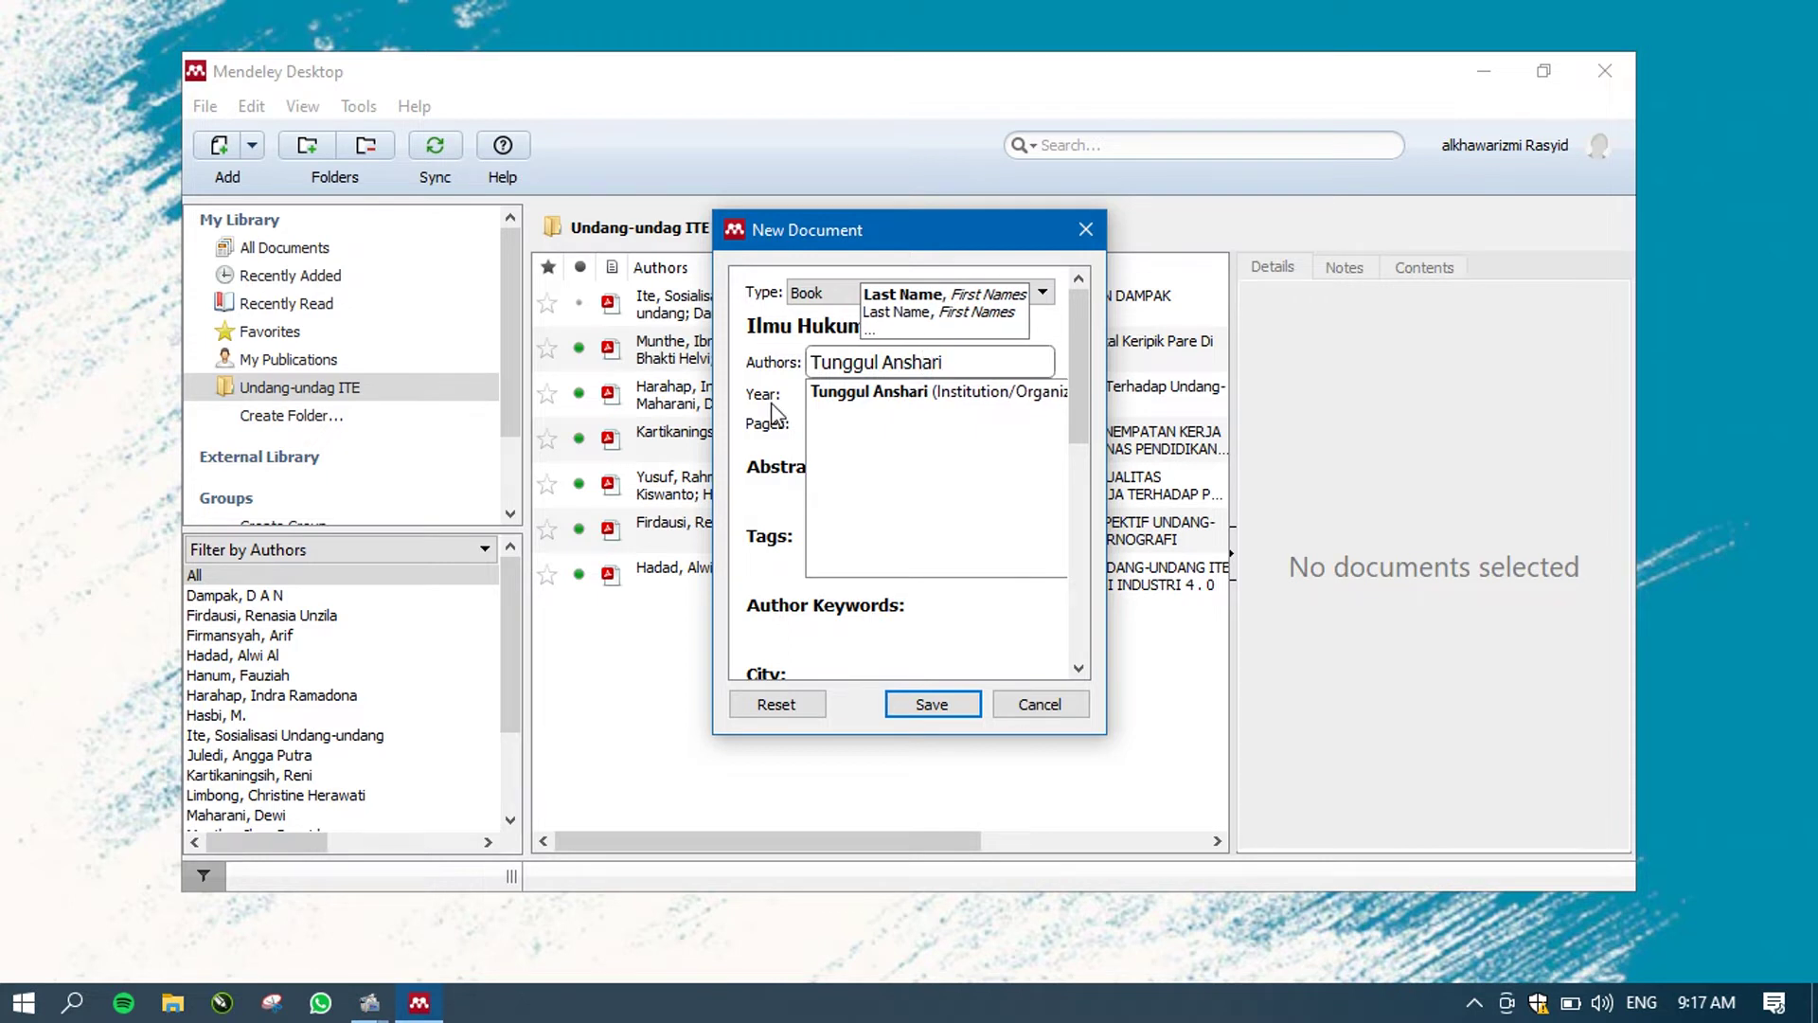
click(774, 414)
- Set the book entry's year to 2001 and its pages to 202
click(811, 393)
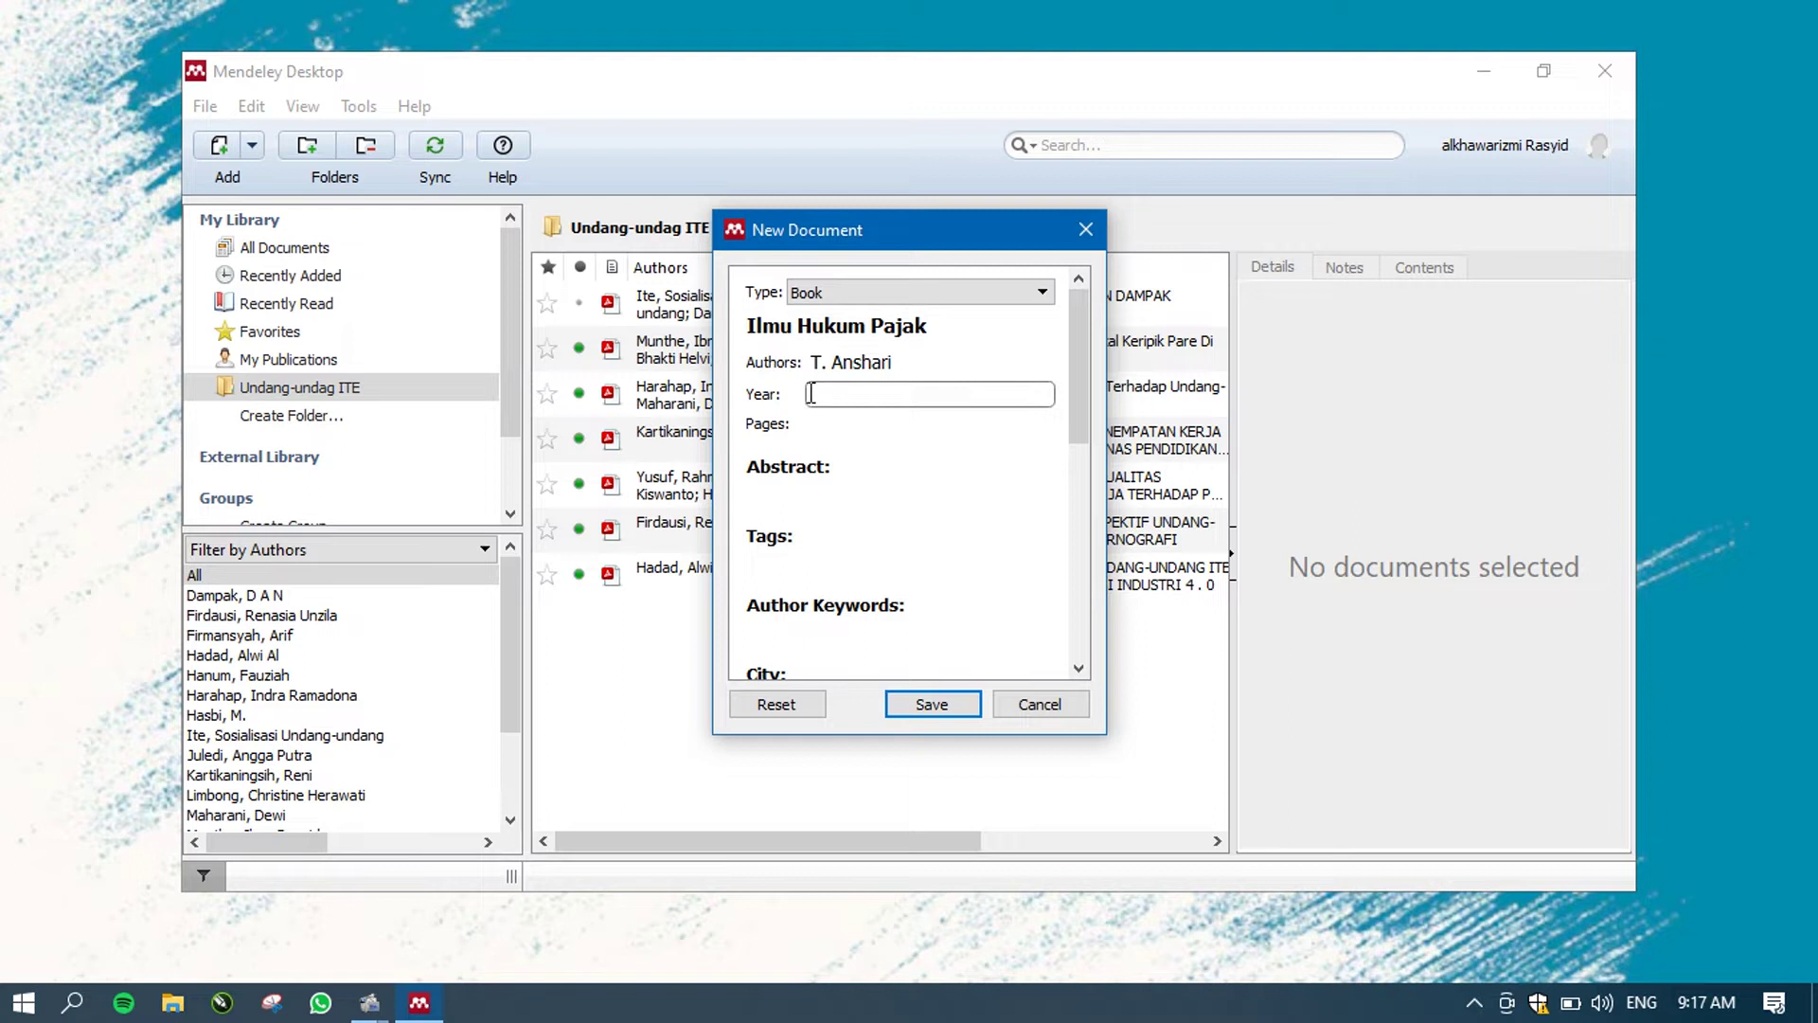
text(2001)
click(812, 426)
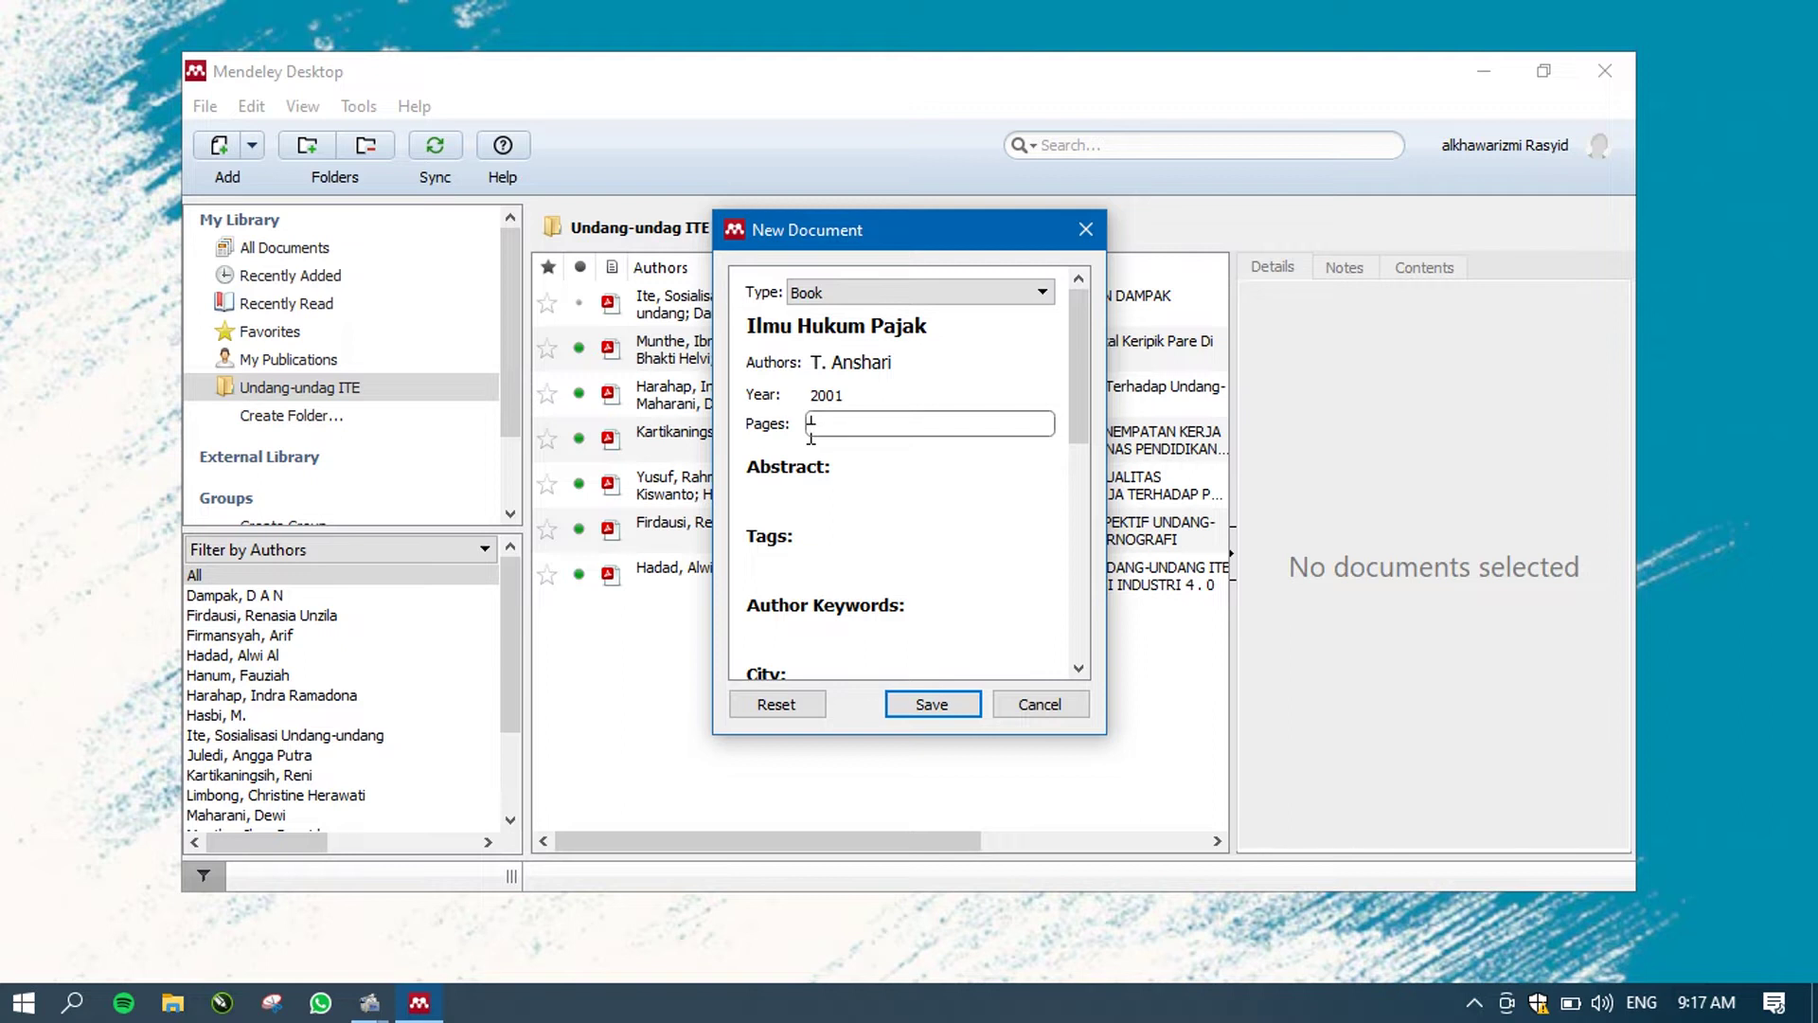
text(202)
- Fill in the abstract as "Ilmu Hukum Pajak" and the publisher as "Setara Press"
click(805, 487)
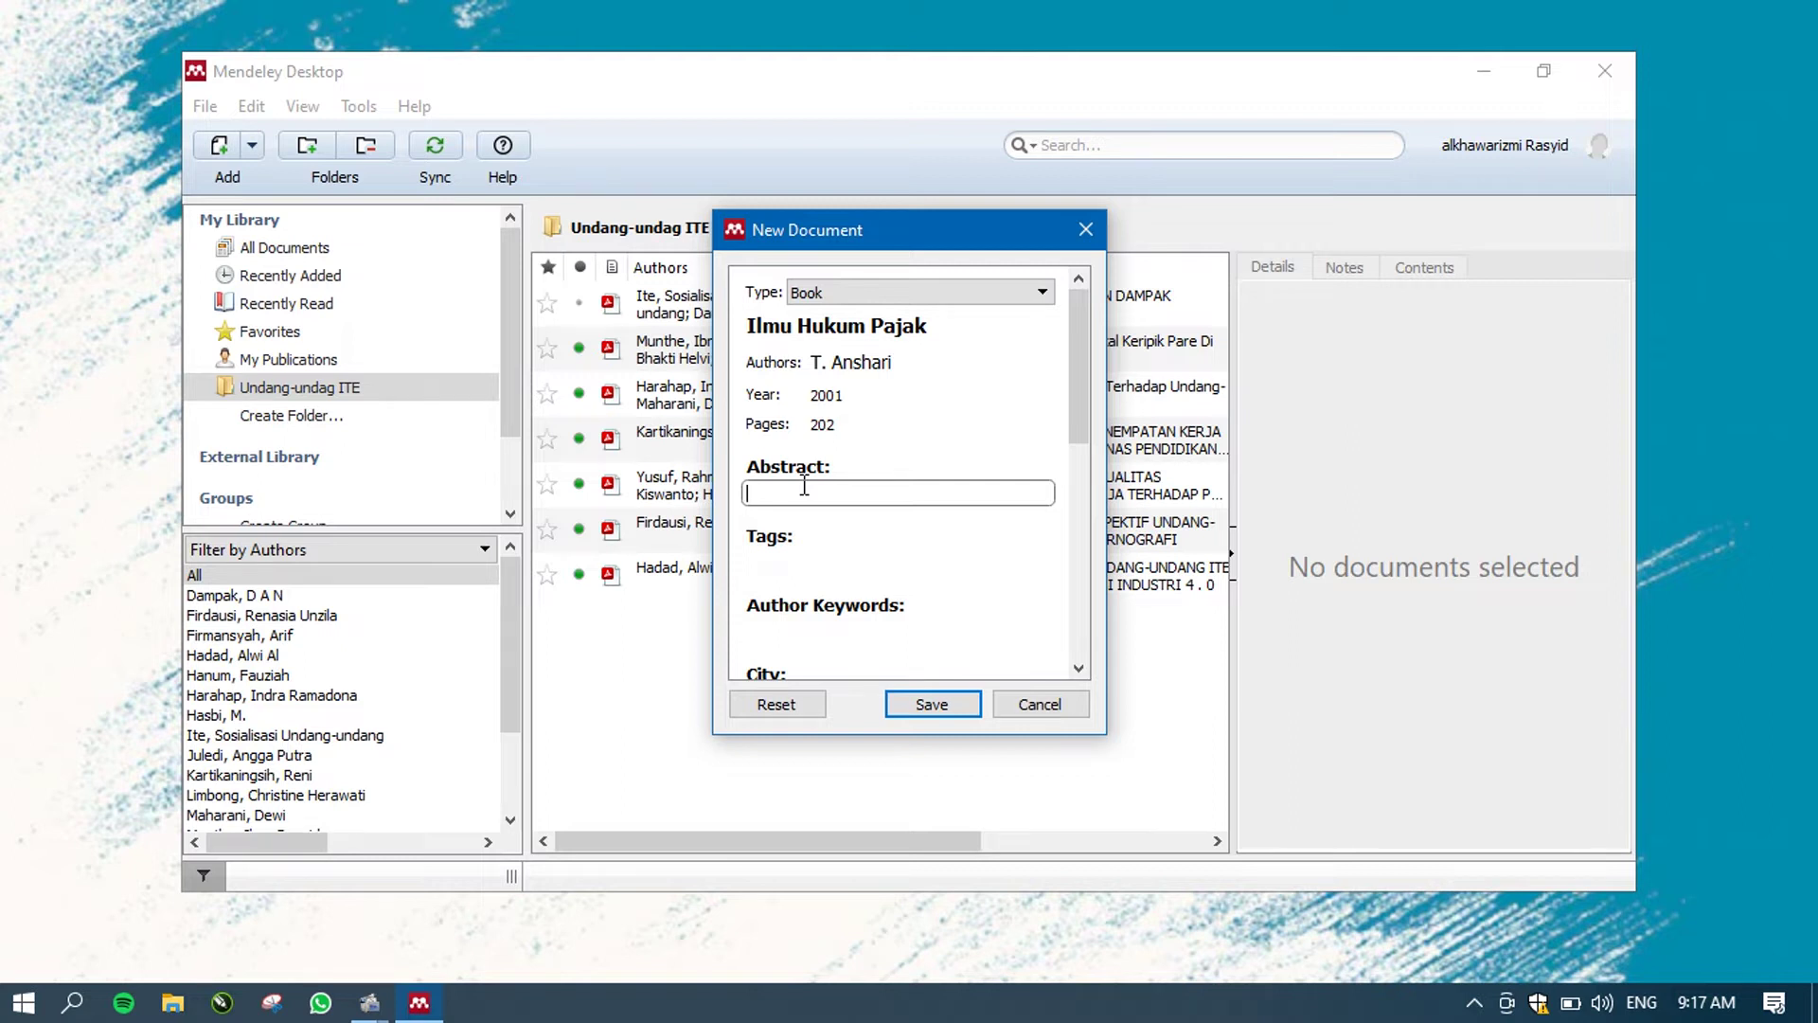
text(lmu Hukum Pajak)
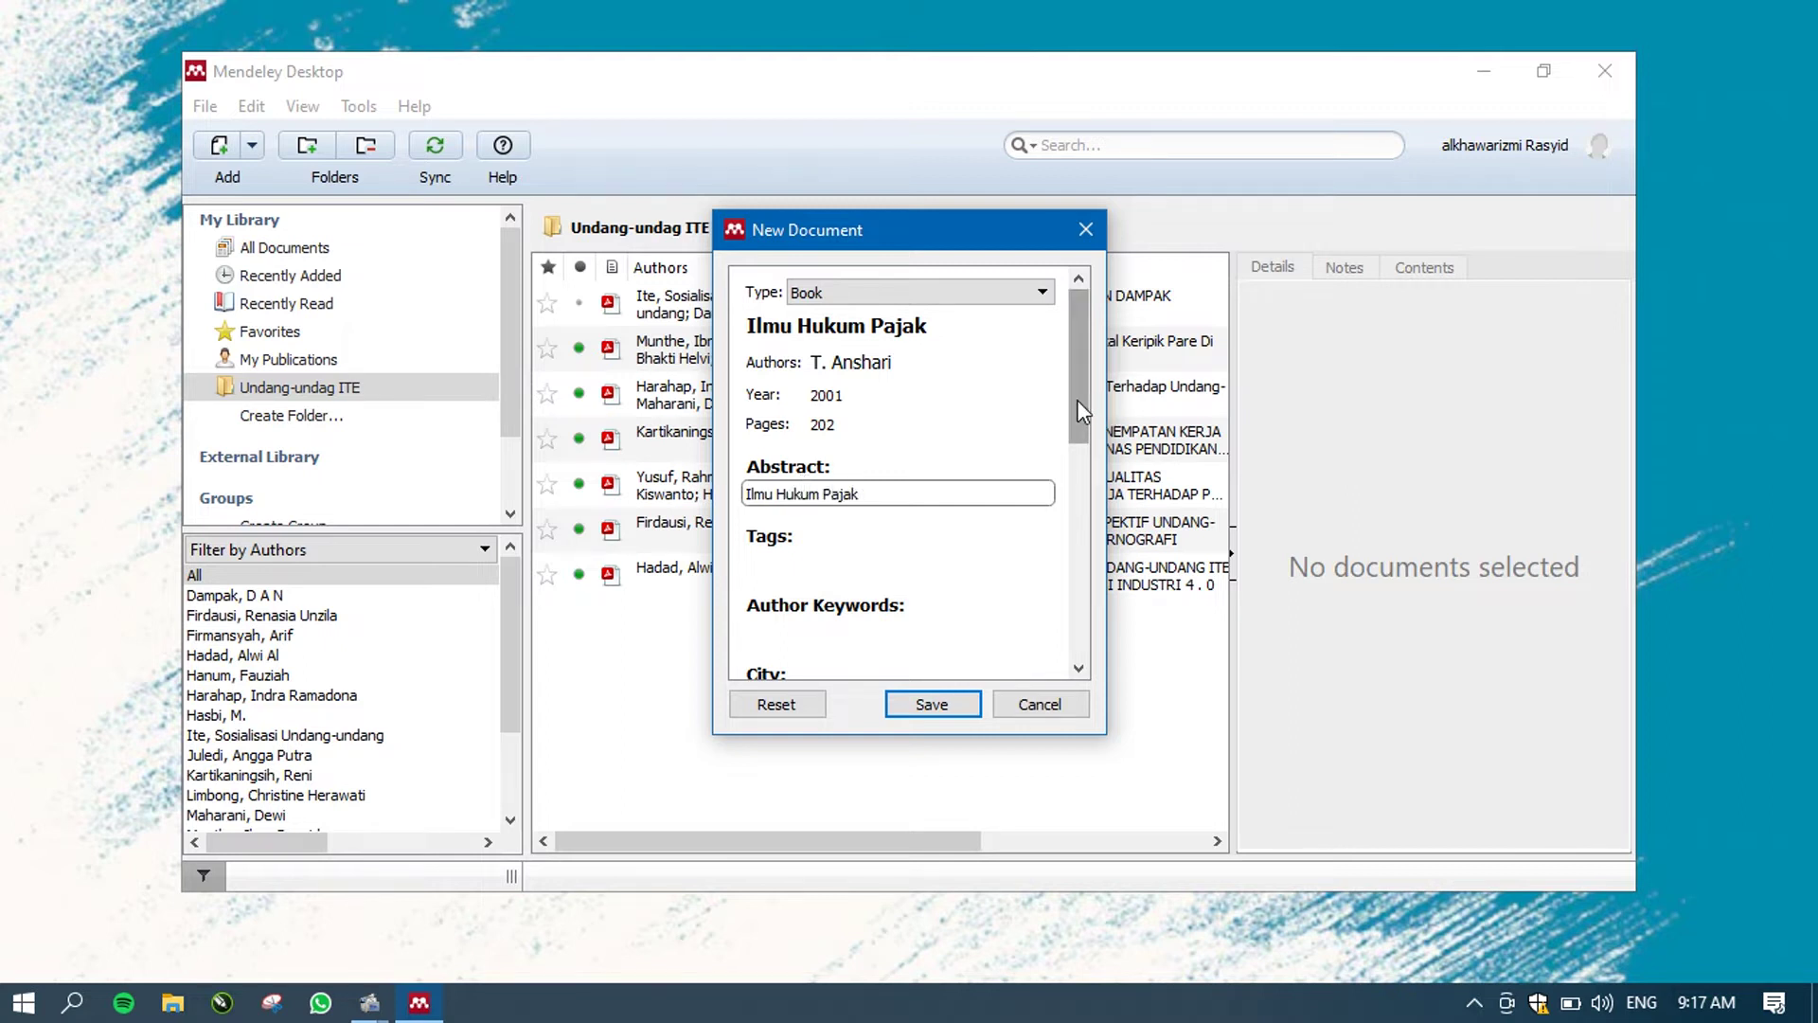
drag(1078, 399, 1084, 453)
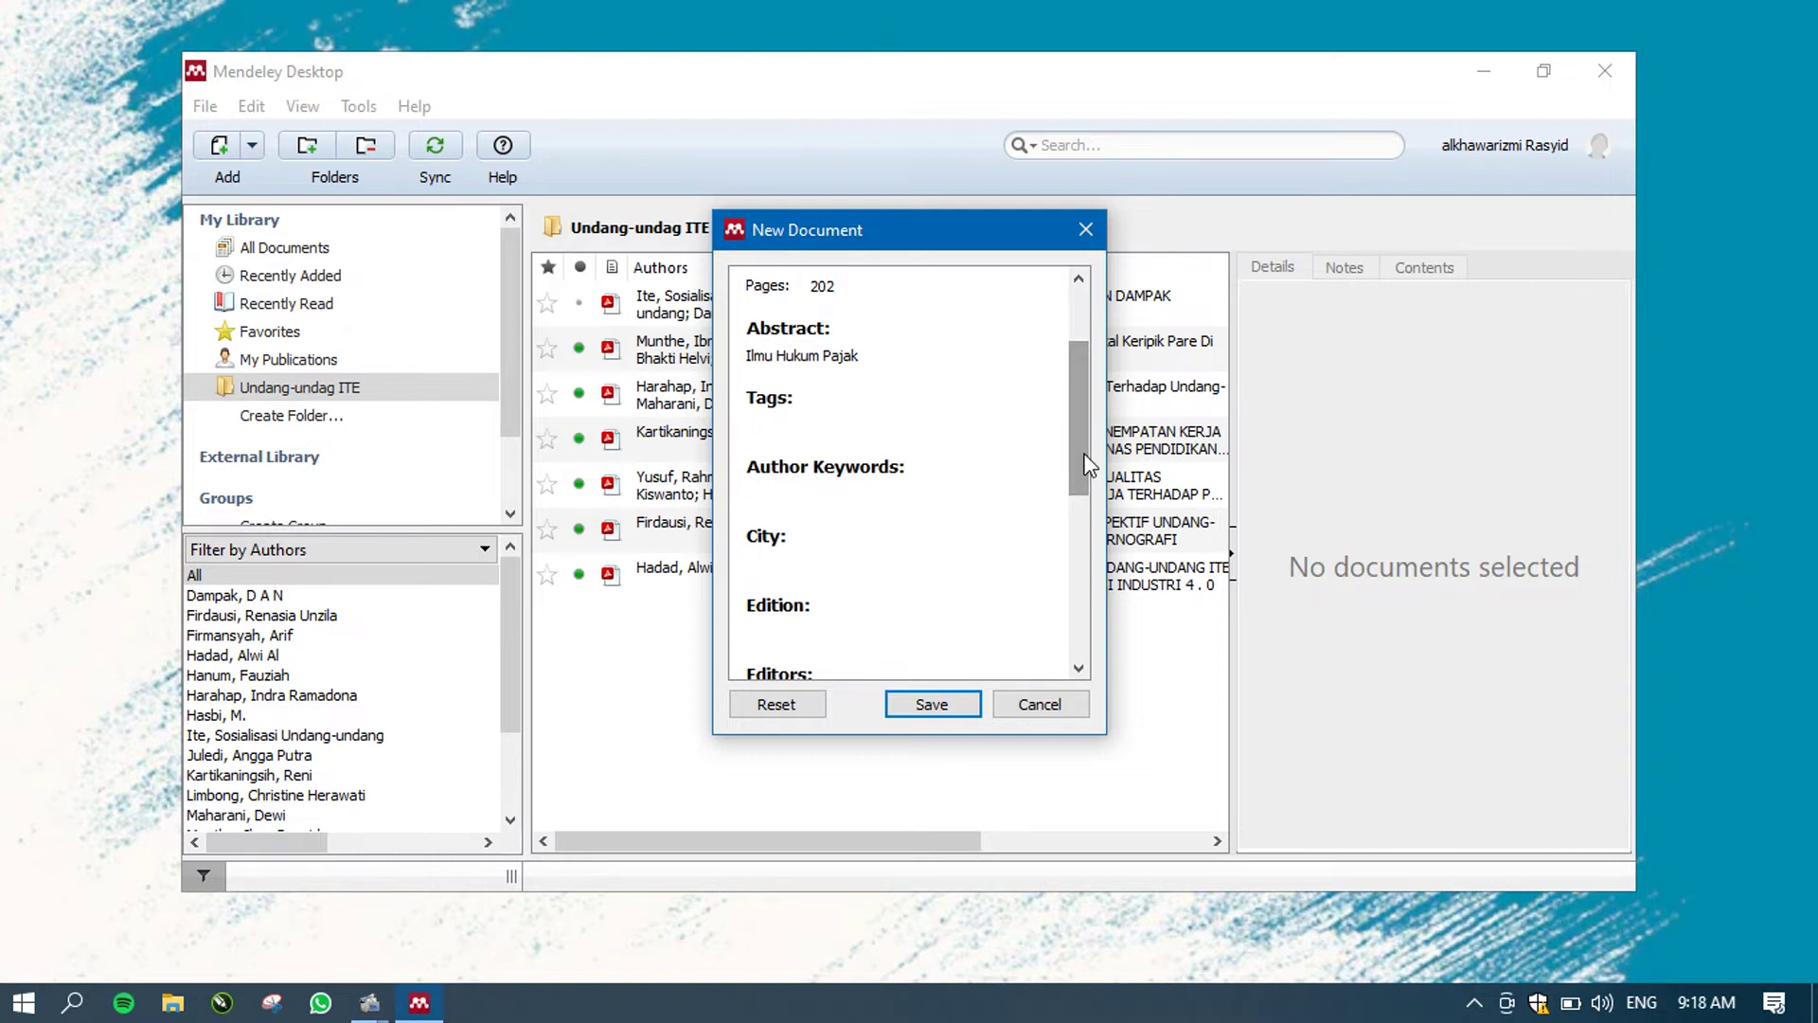
drag(1084, 454, 1083, 516)
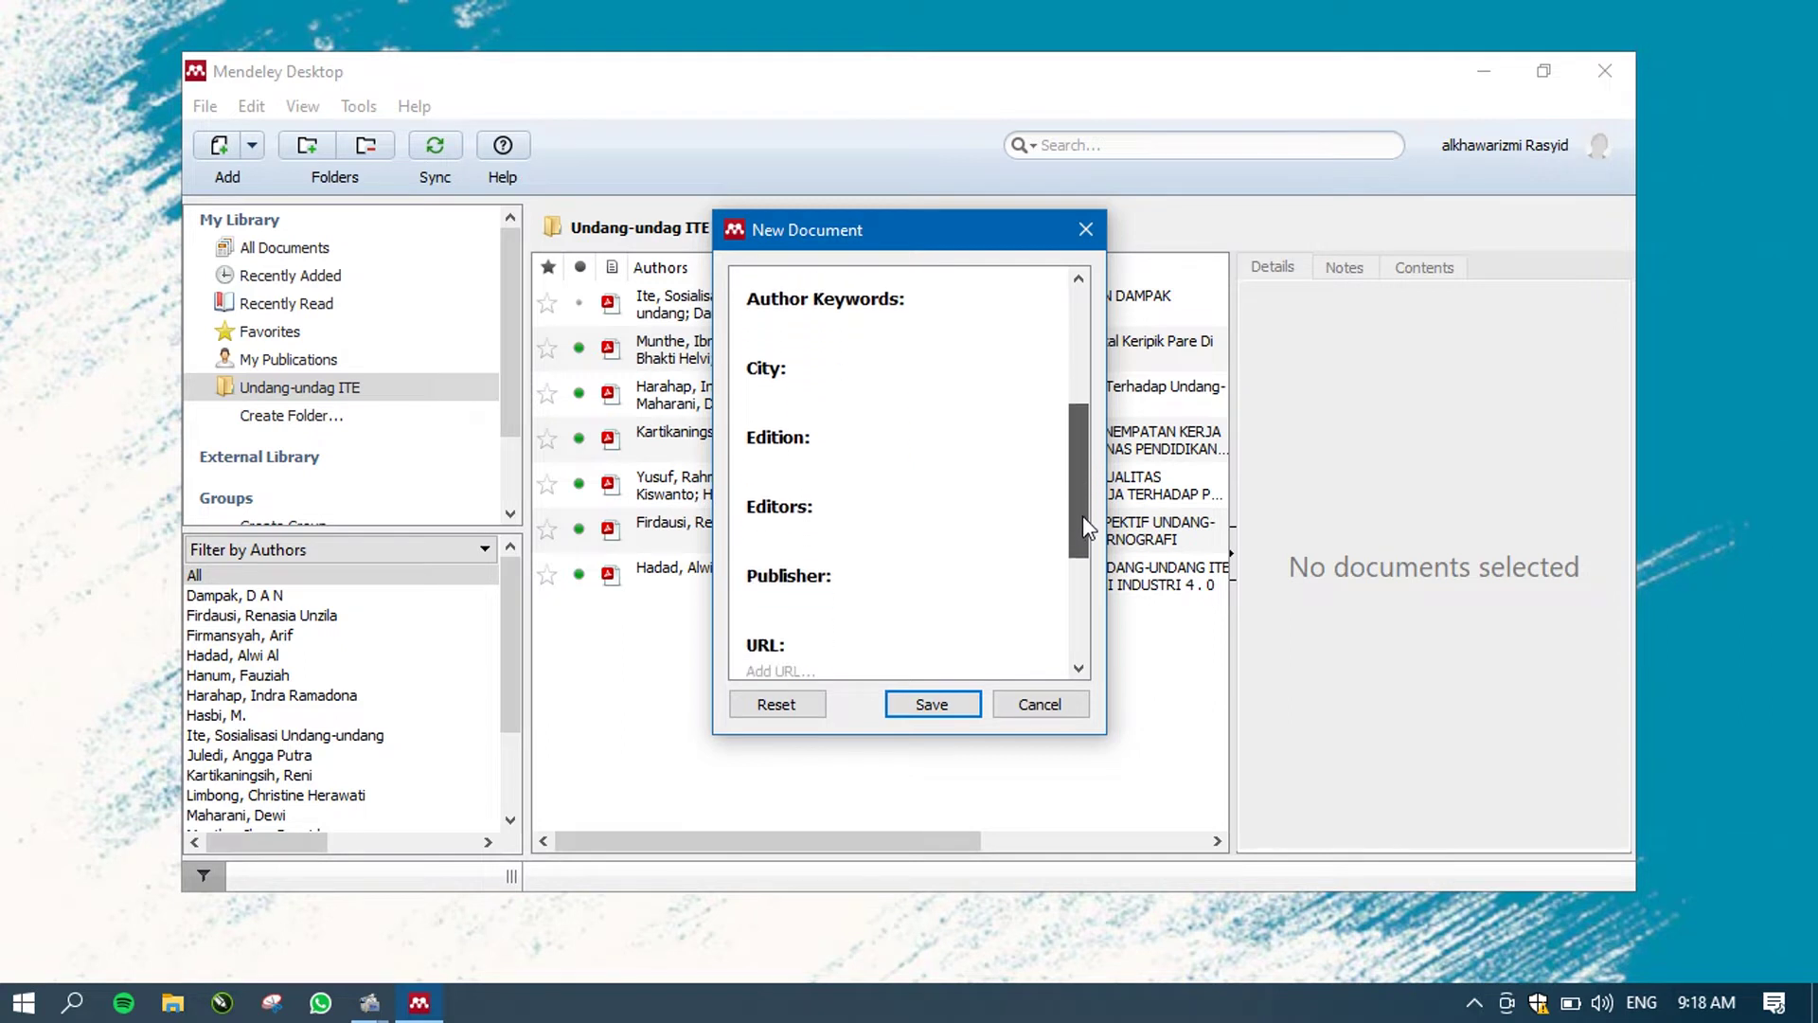
click(911, 594)
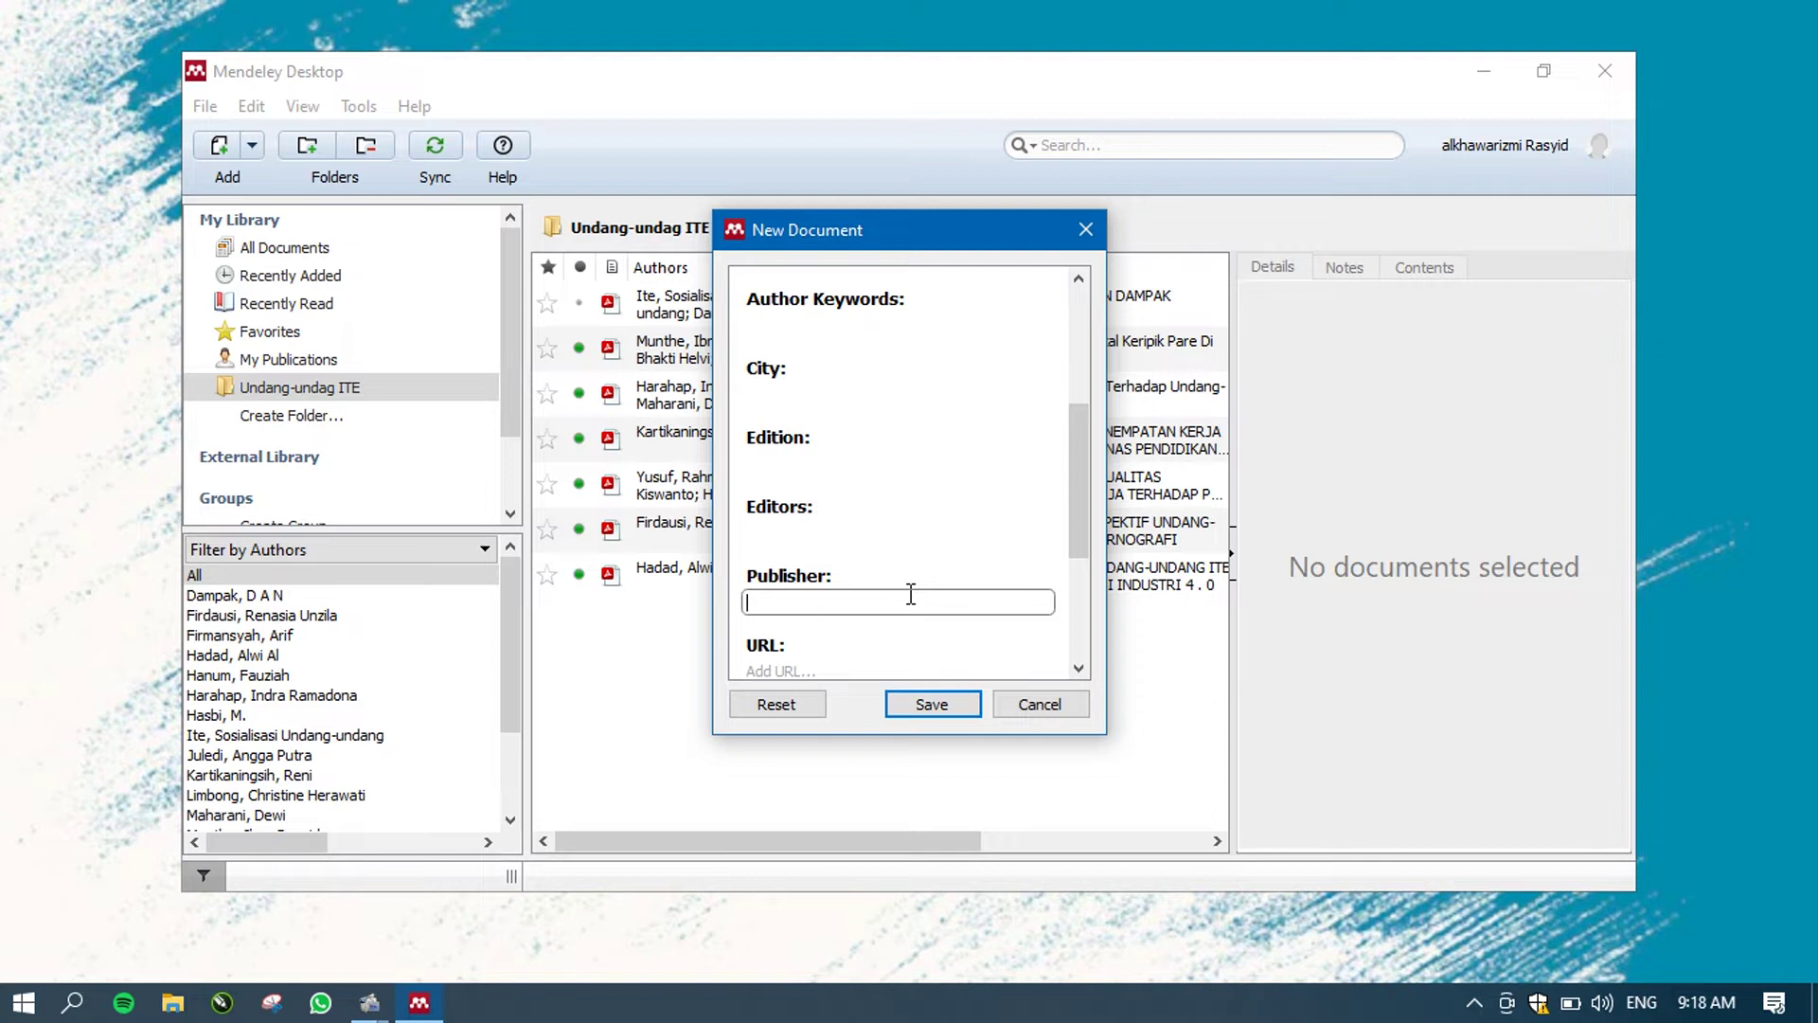
text(Setara Press)
drag(1072, 504, 1076, 558)
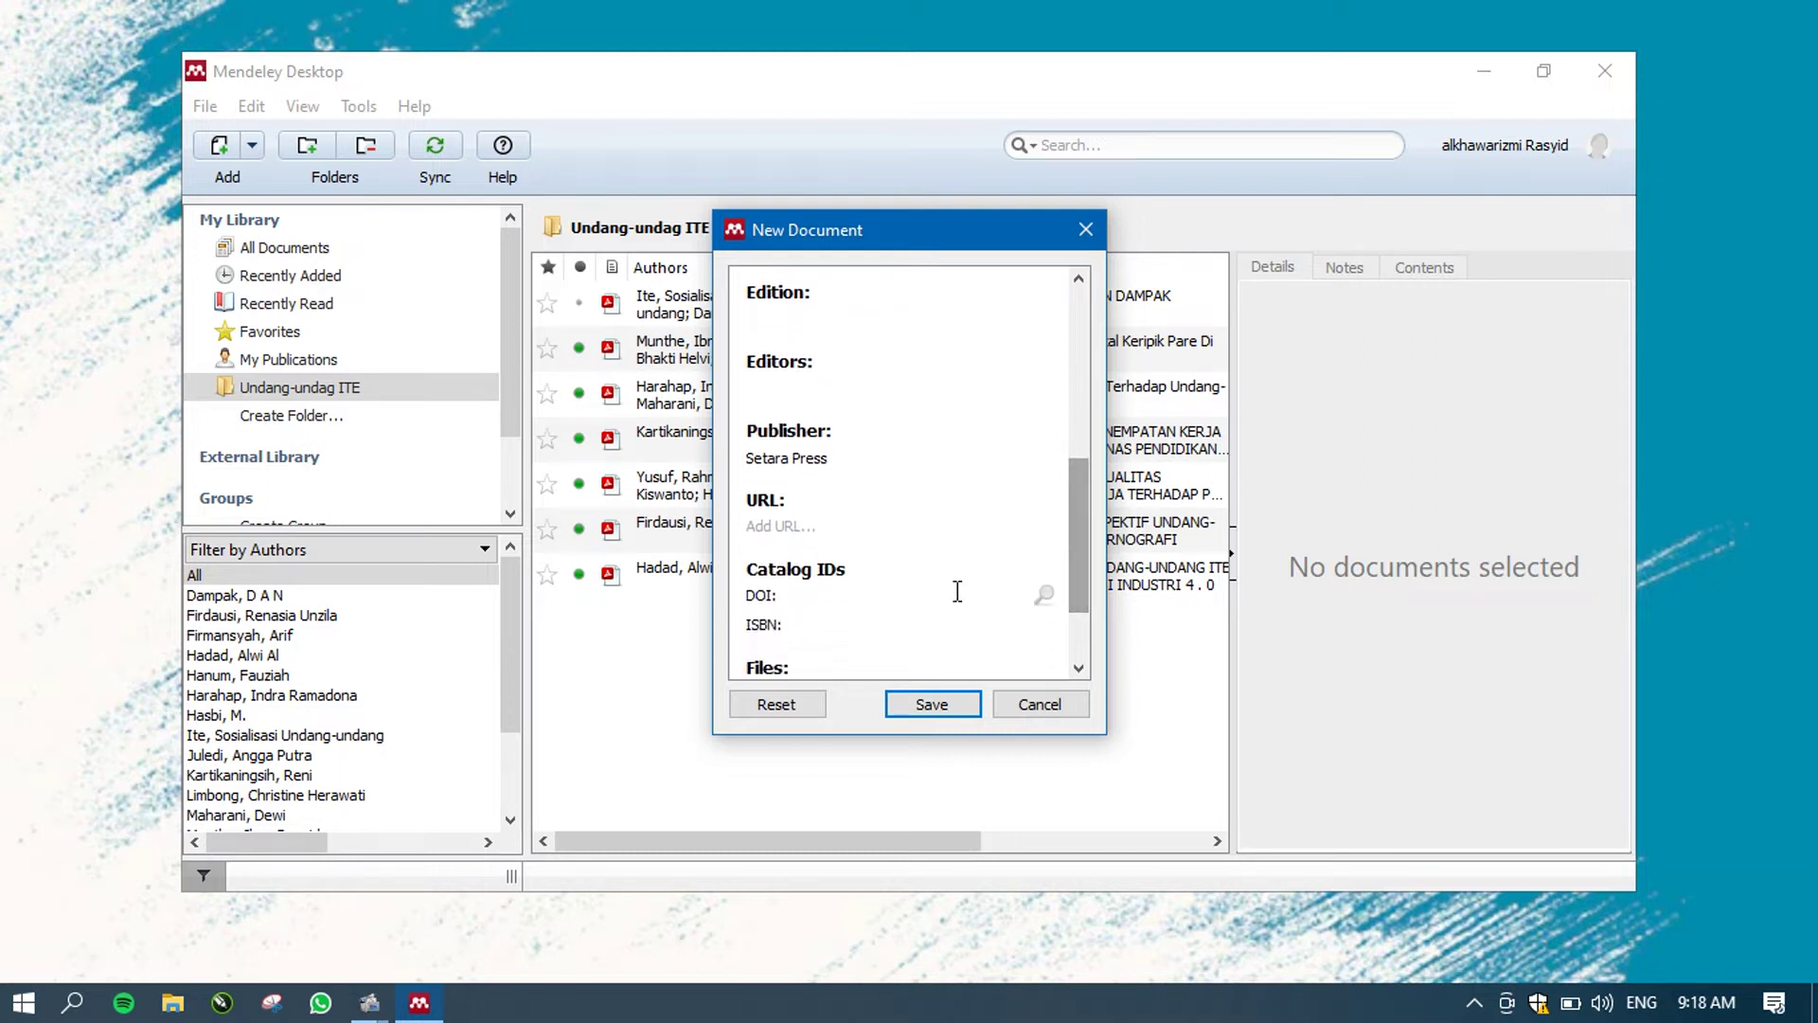
click(836, 627)
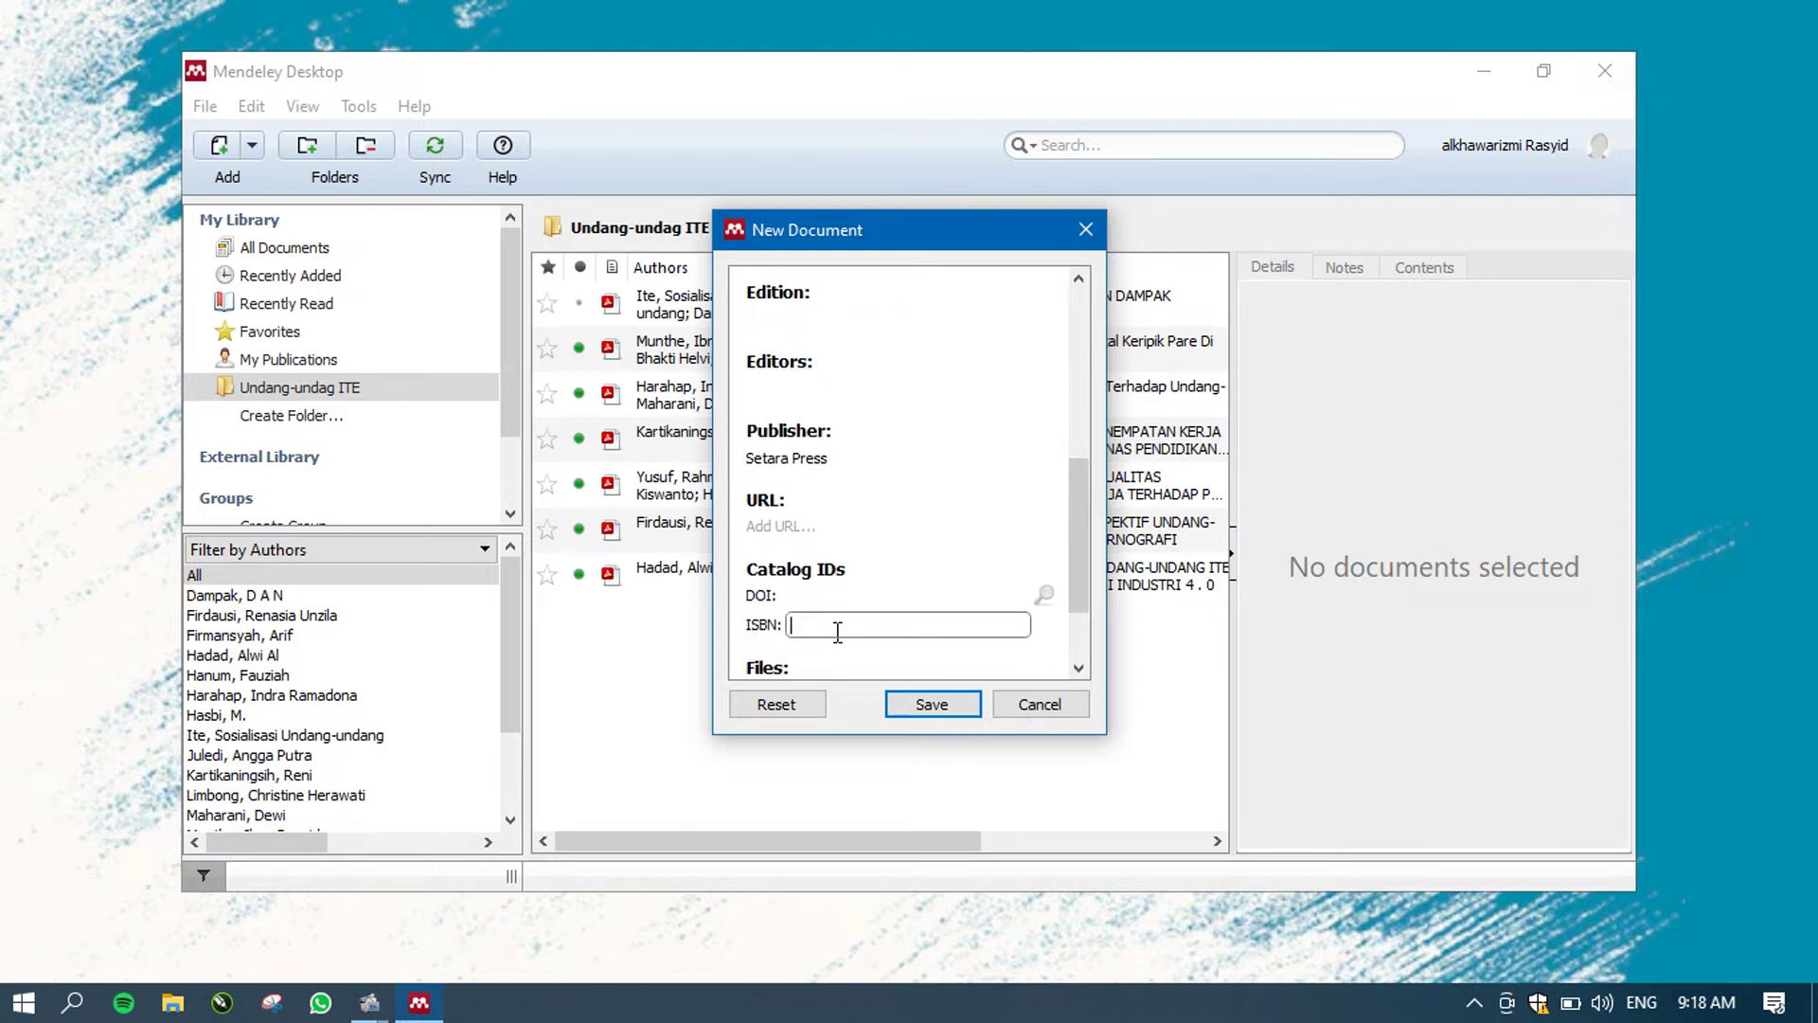
text(9786026344274)
click(911, 526)
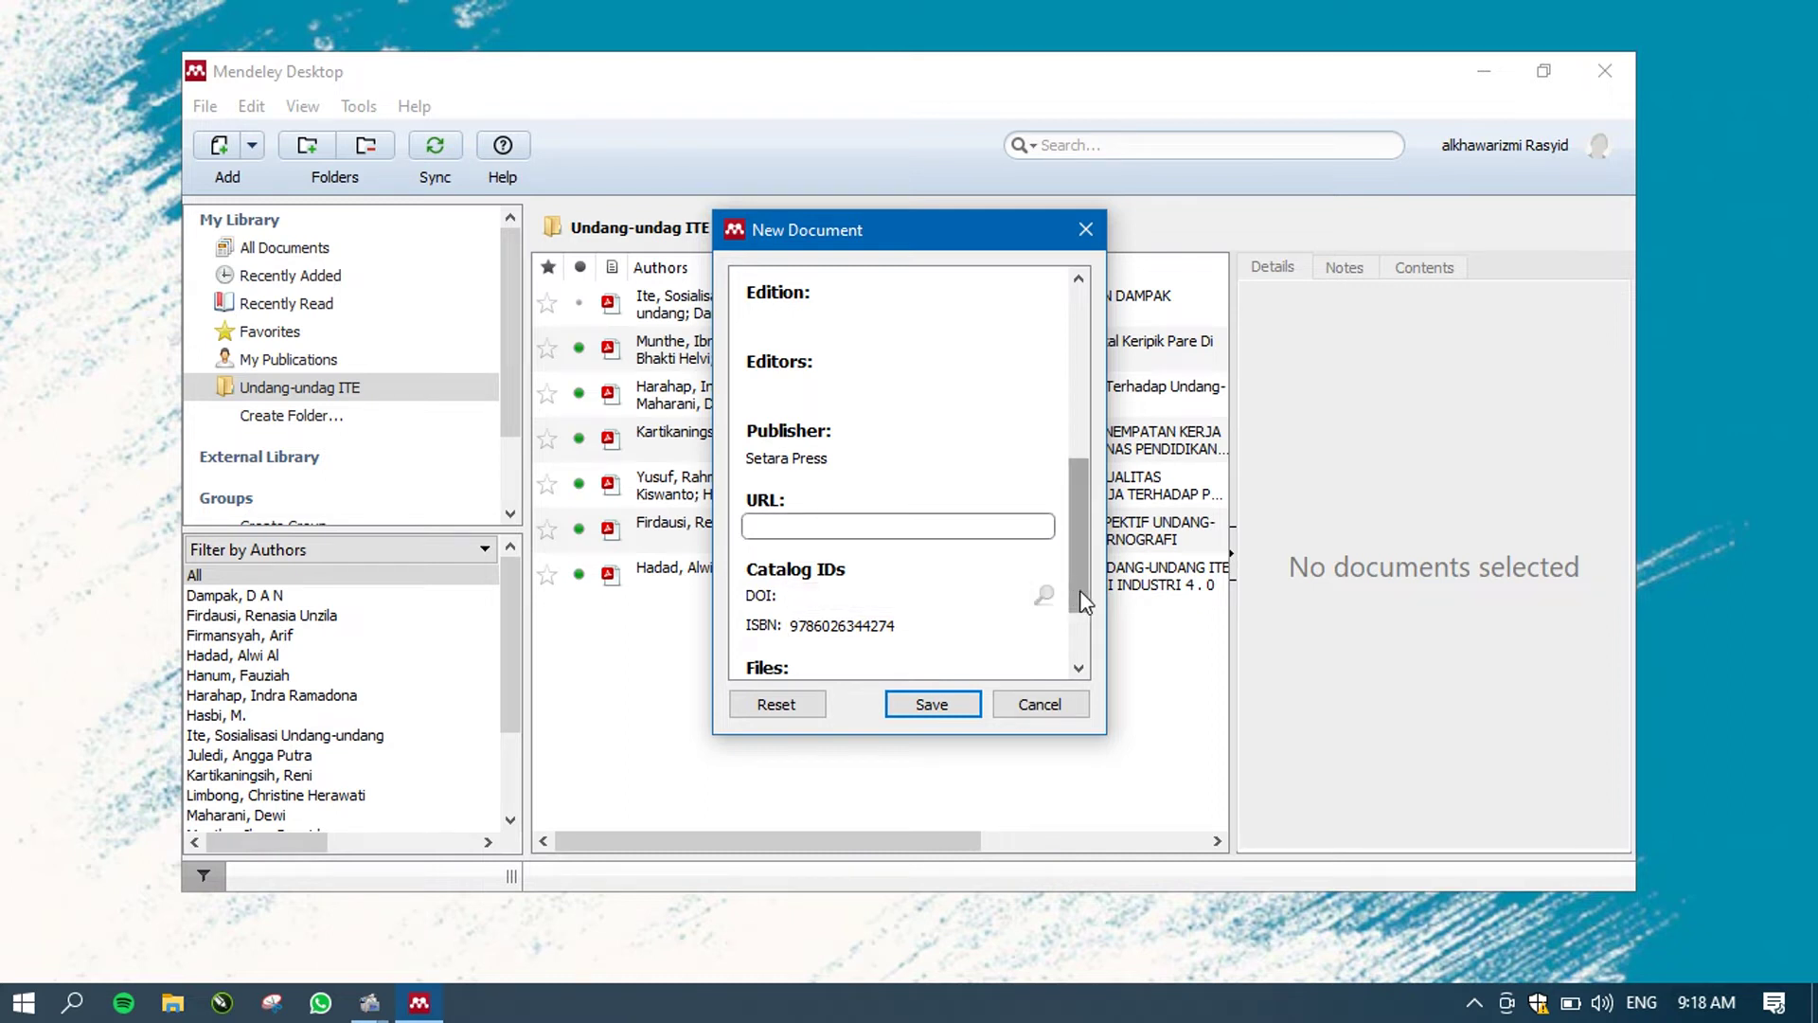
drag(1079, 589, 1095, 691)
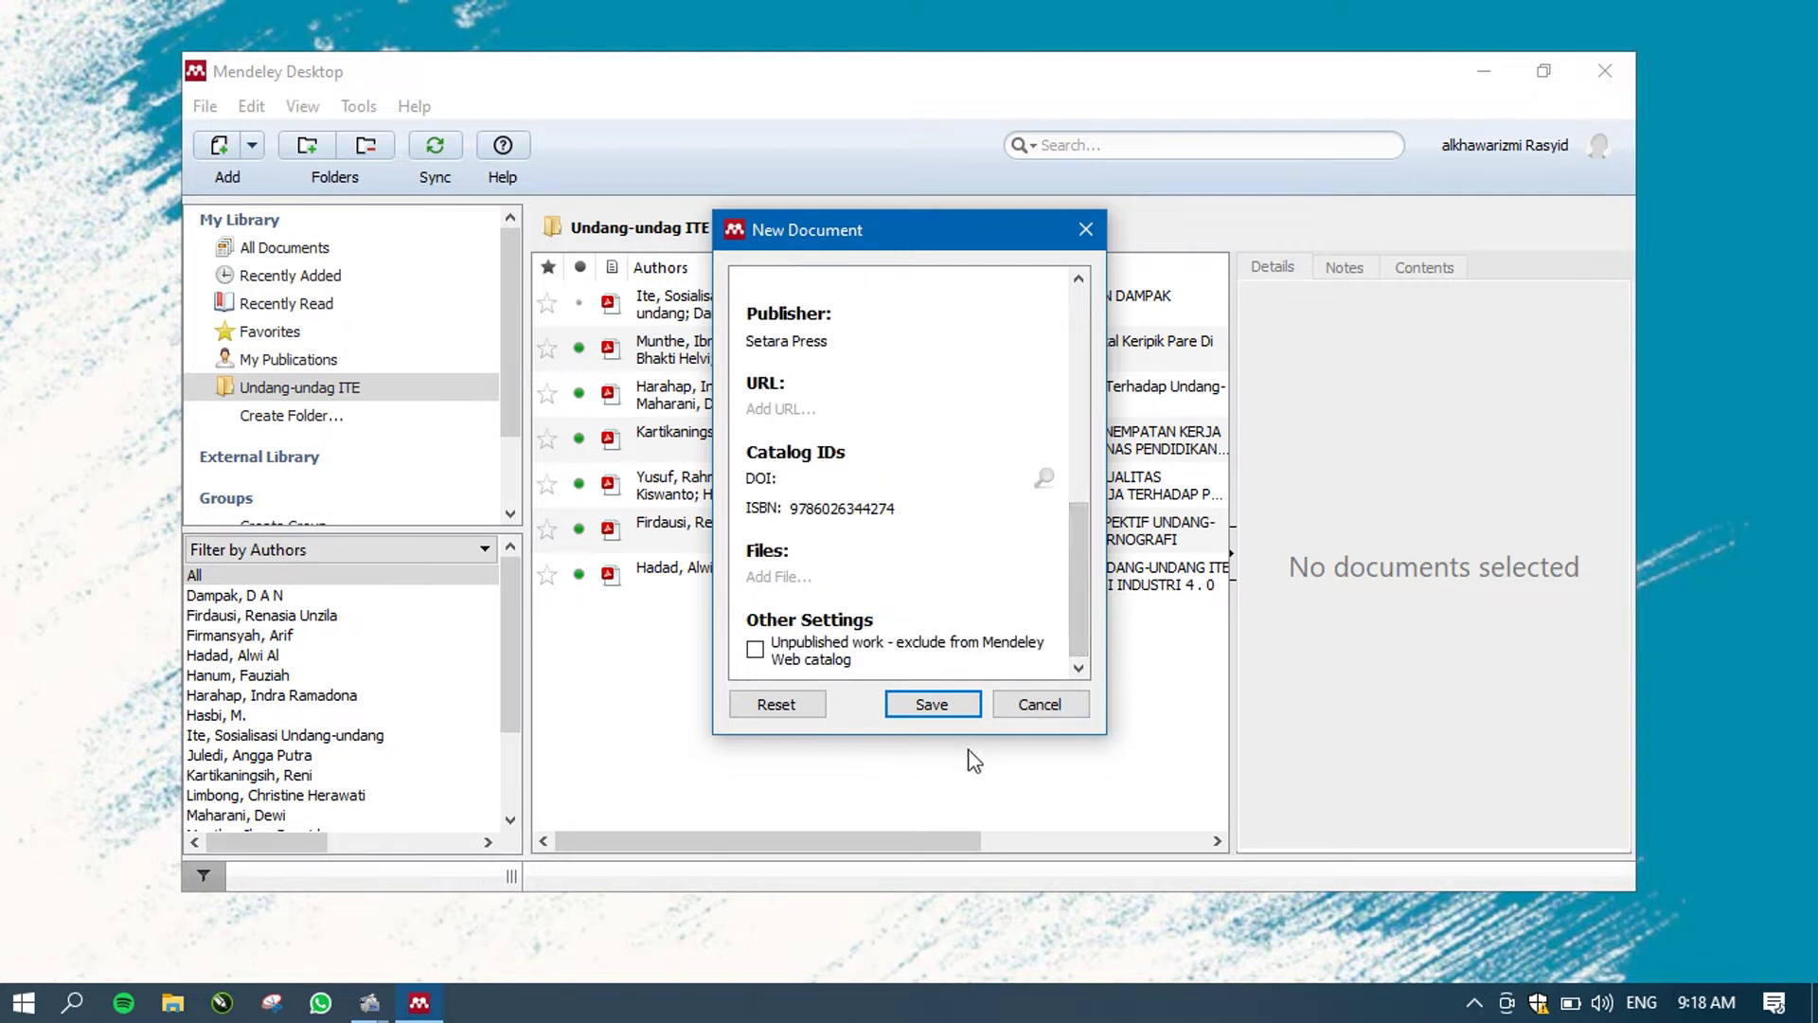
click(931, 703)
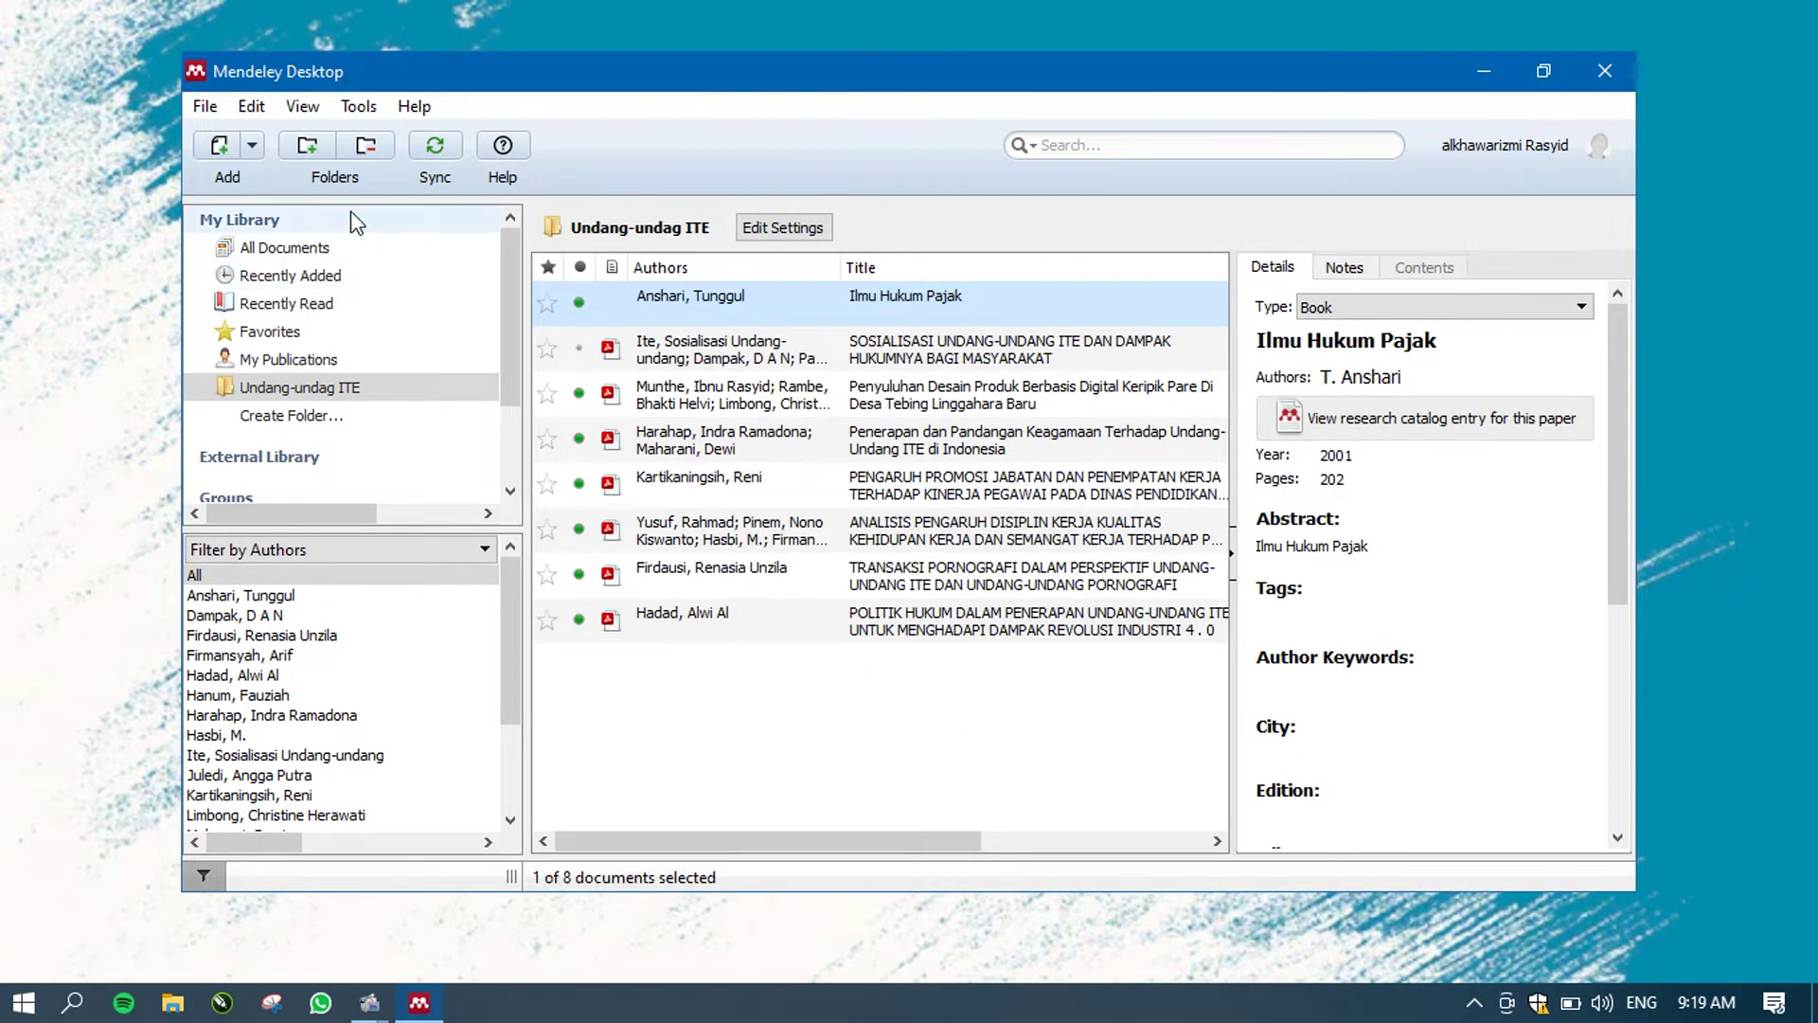
- Start a second manual entry in the Undang-undag ITE folder with Book as its document type
click(252, 148)
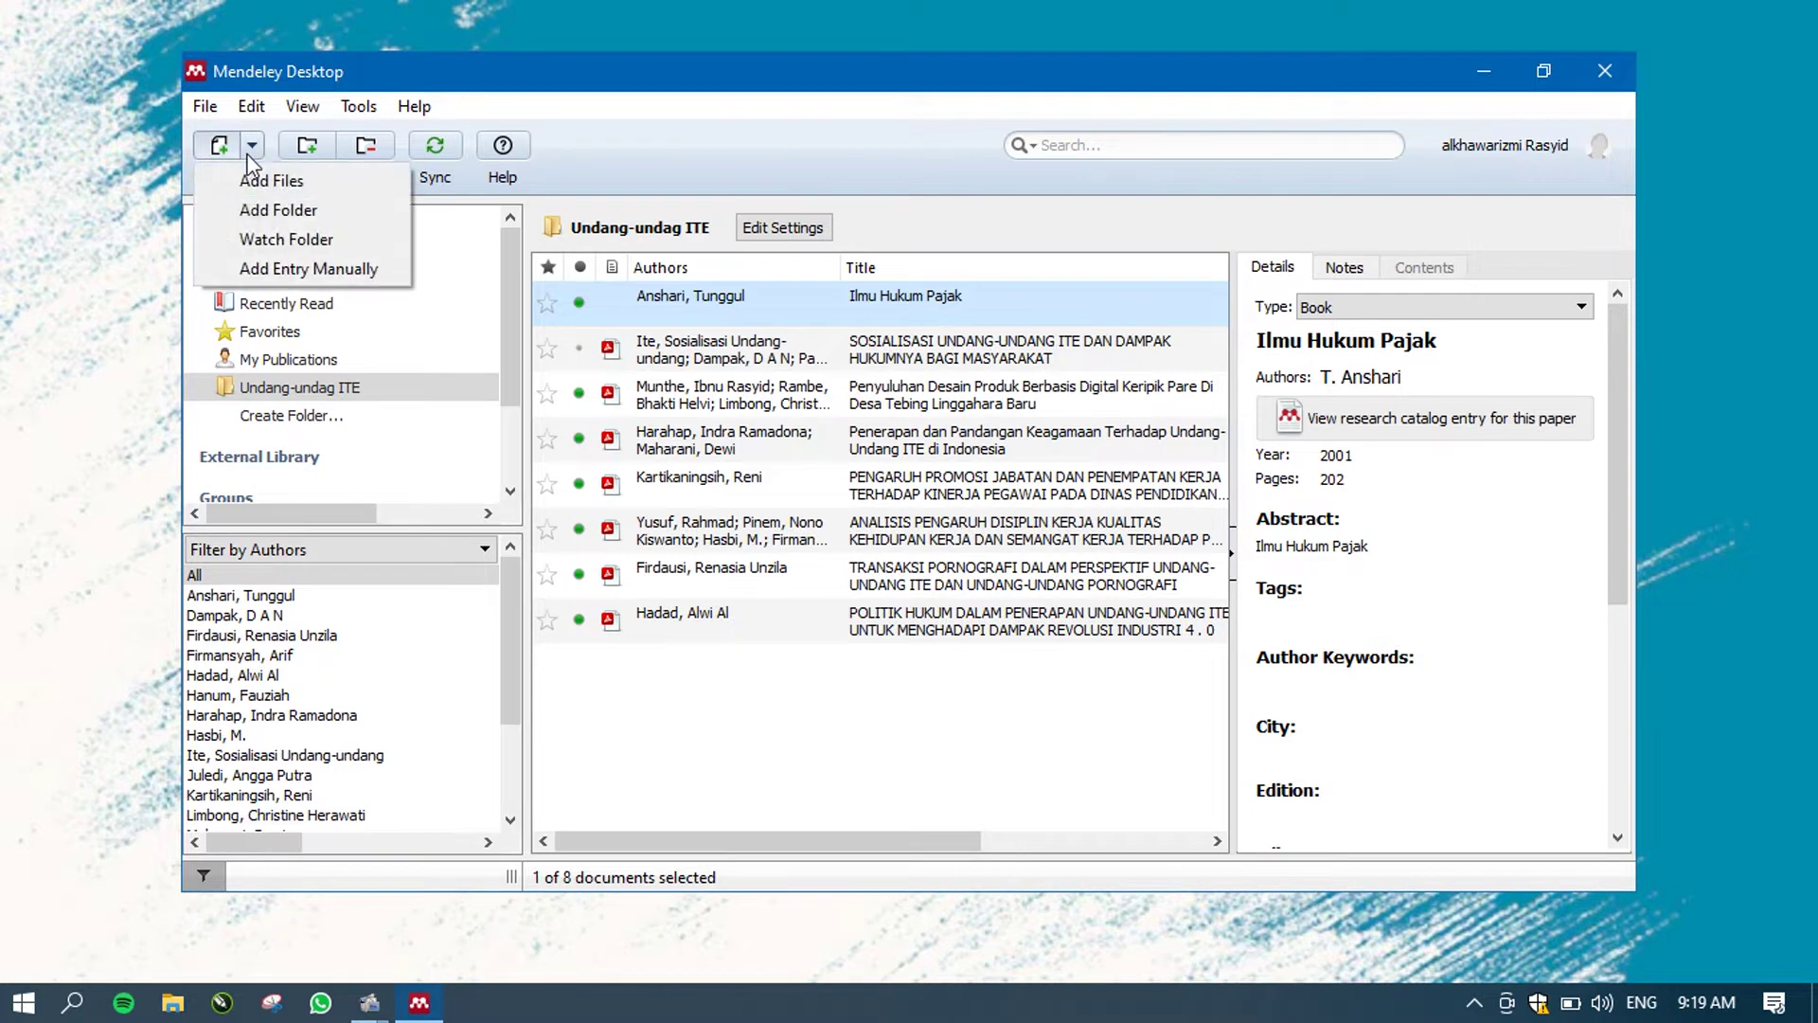
click(259, 270)
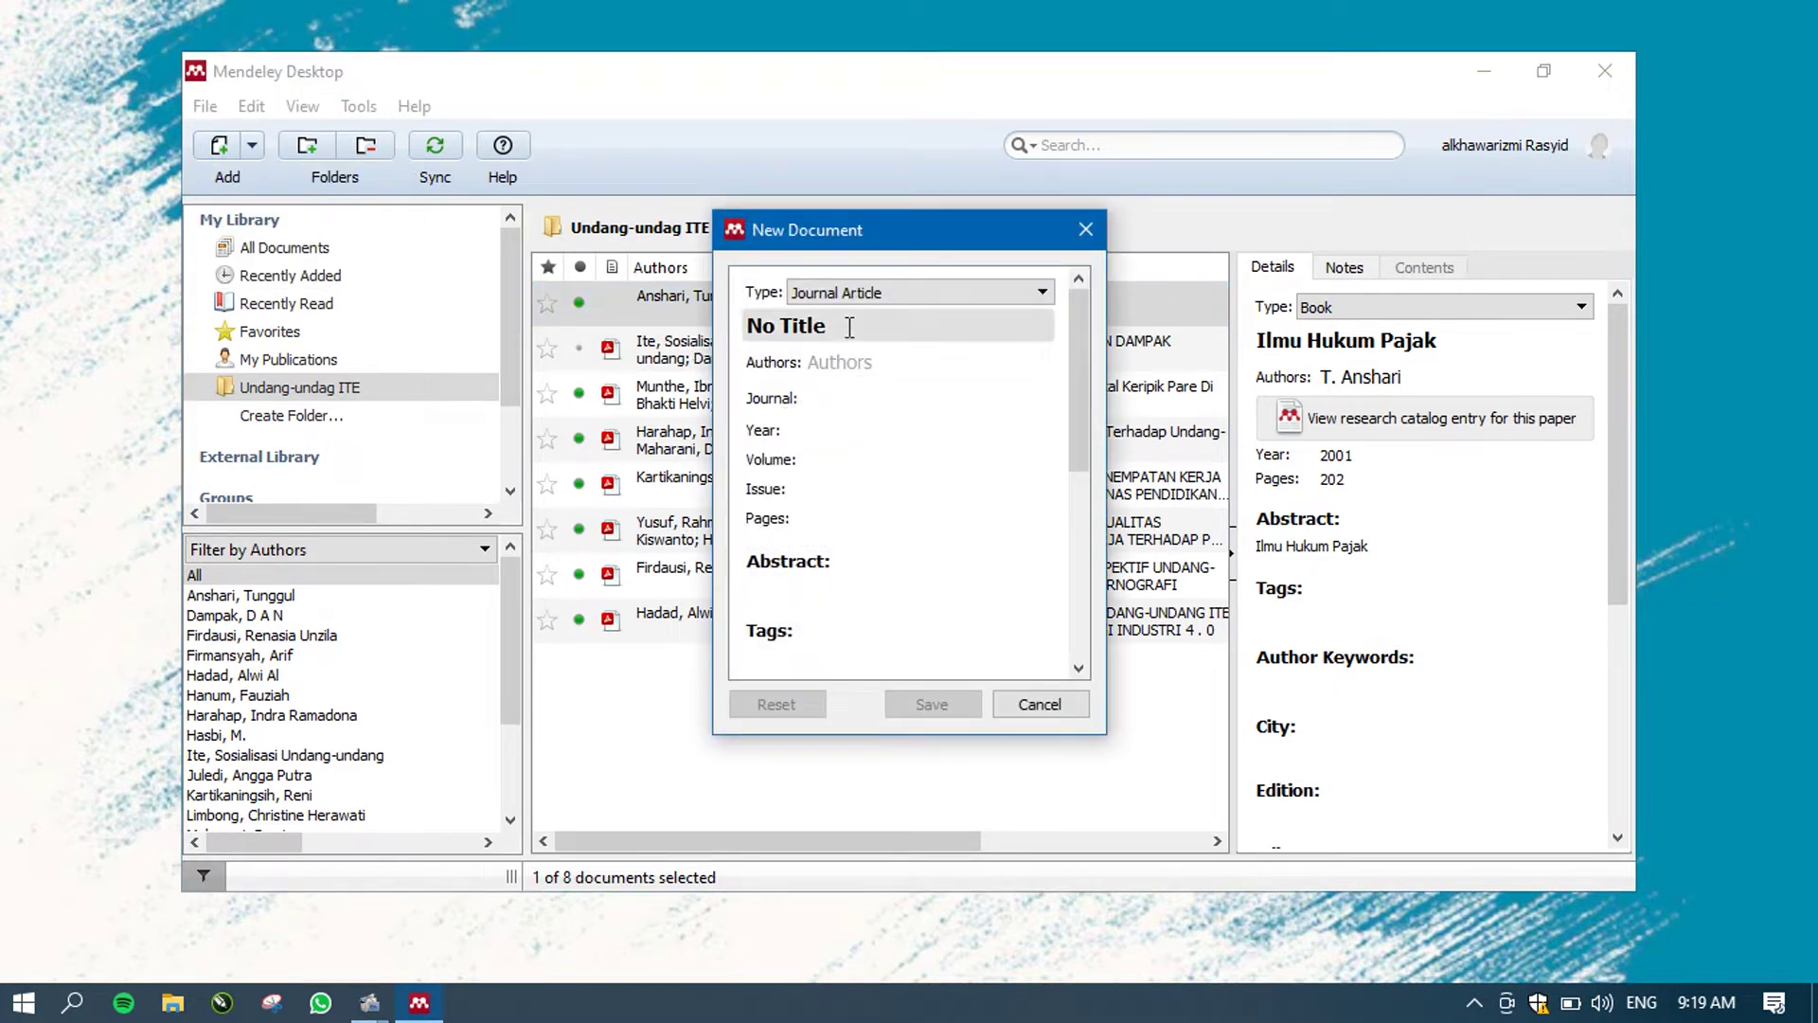
click(975, 292)
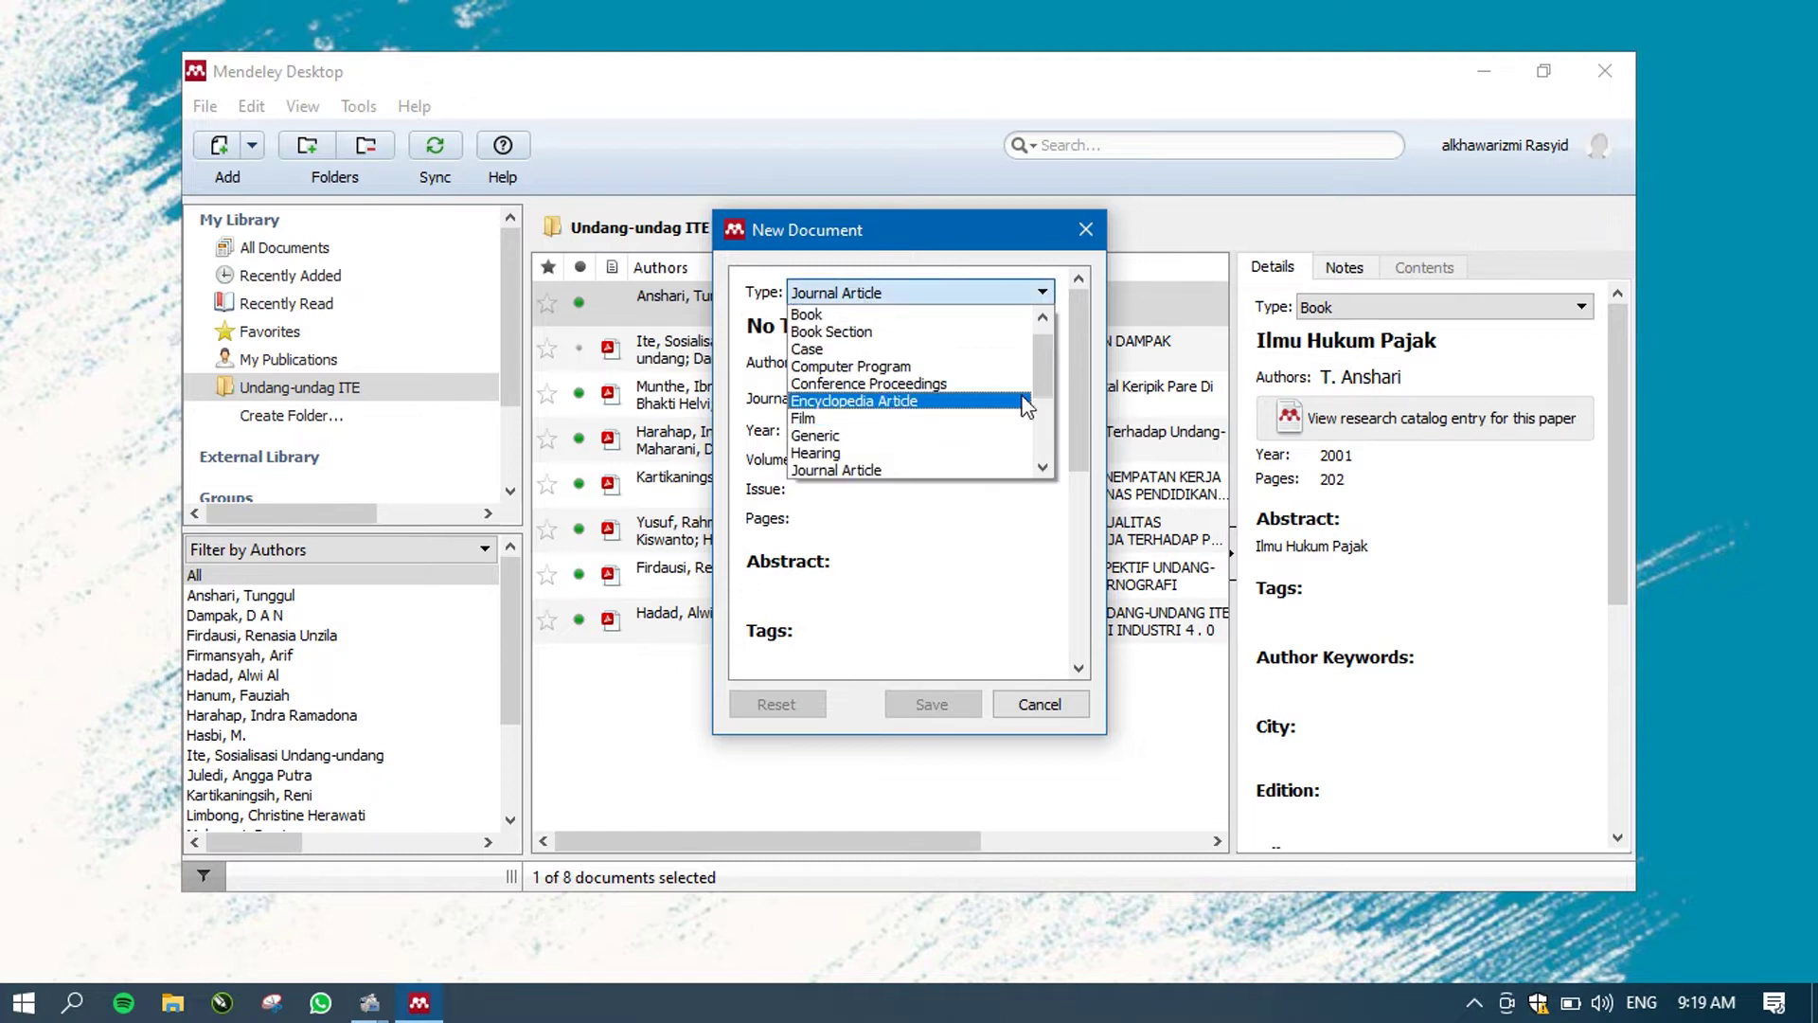
click(977, 315)
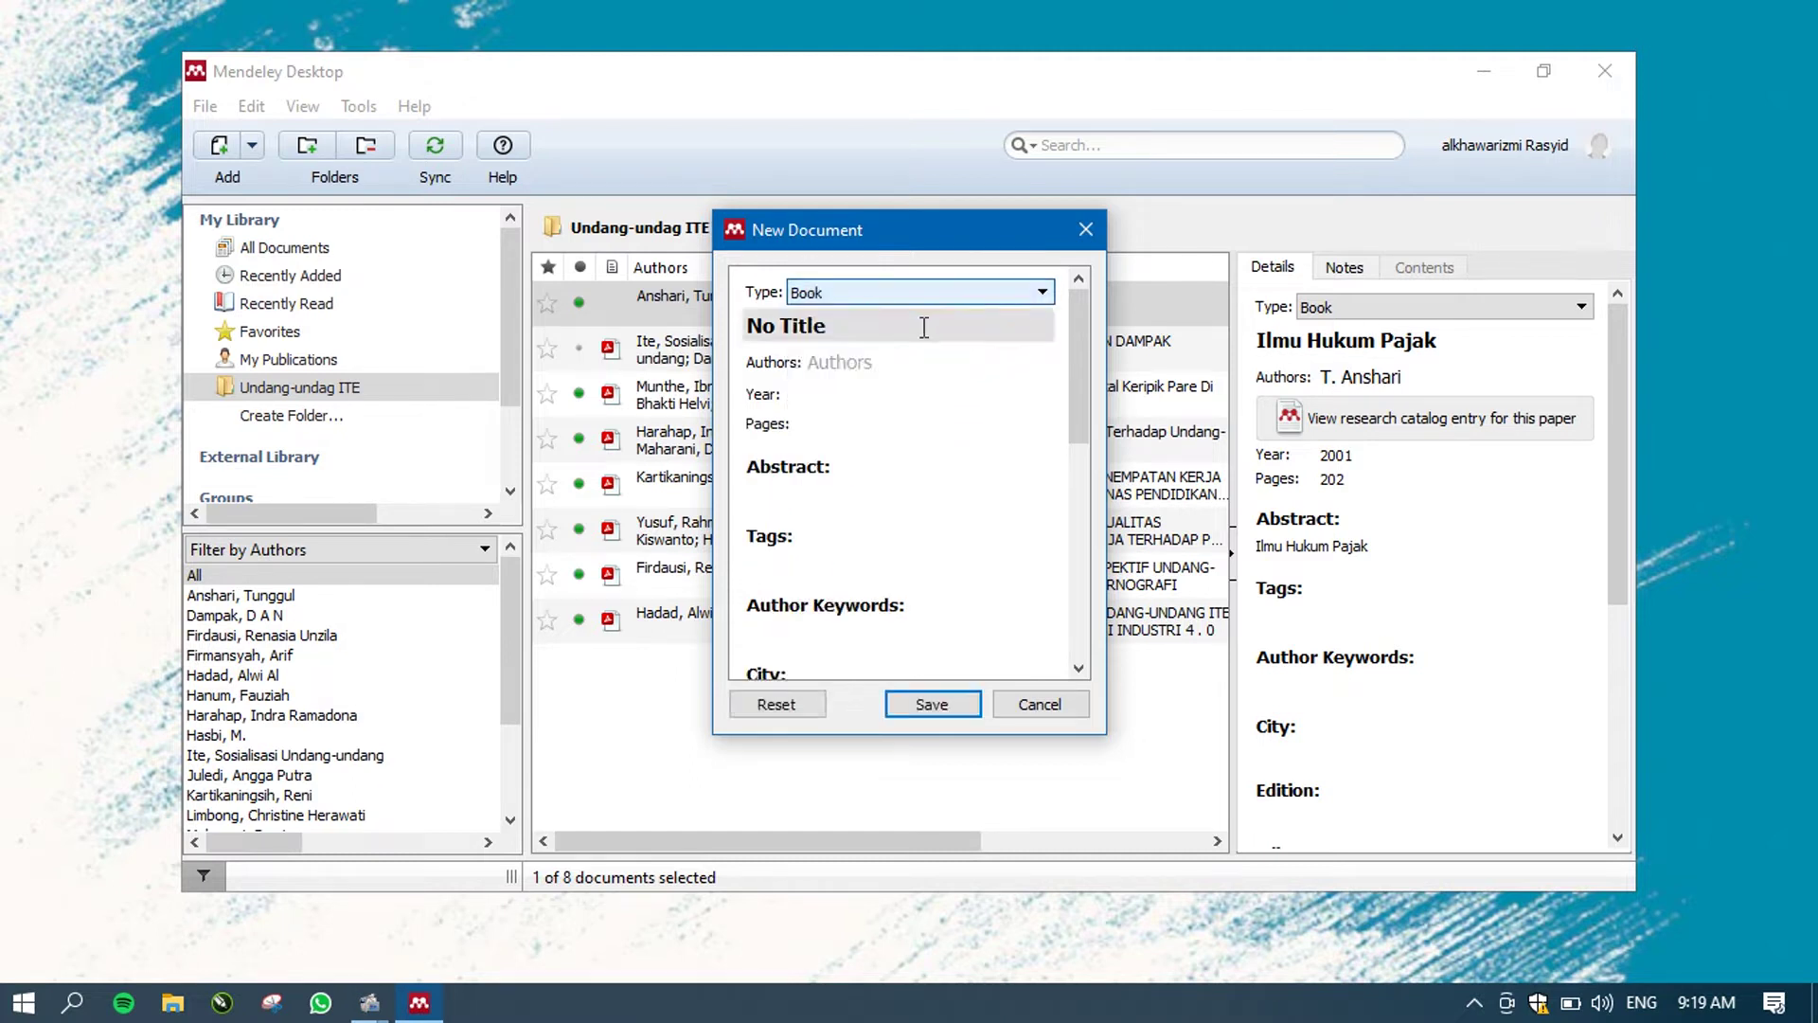
- Replace the placeholder title of the second book entry with "Hukum Adat Indonesia"
click(922, 327)
key(BackSpace)
key(BackSpace)
key(BackSpace)
key(BackSpace)
key(BackSpace)
key(BackSpace)
key(BackSpace)
key(BackSpace)
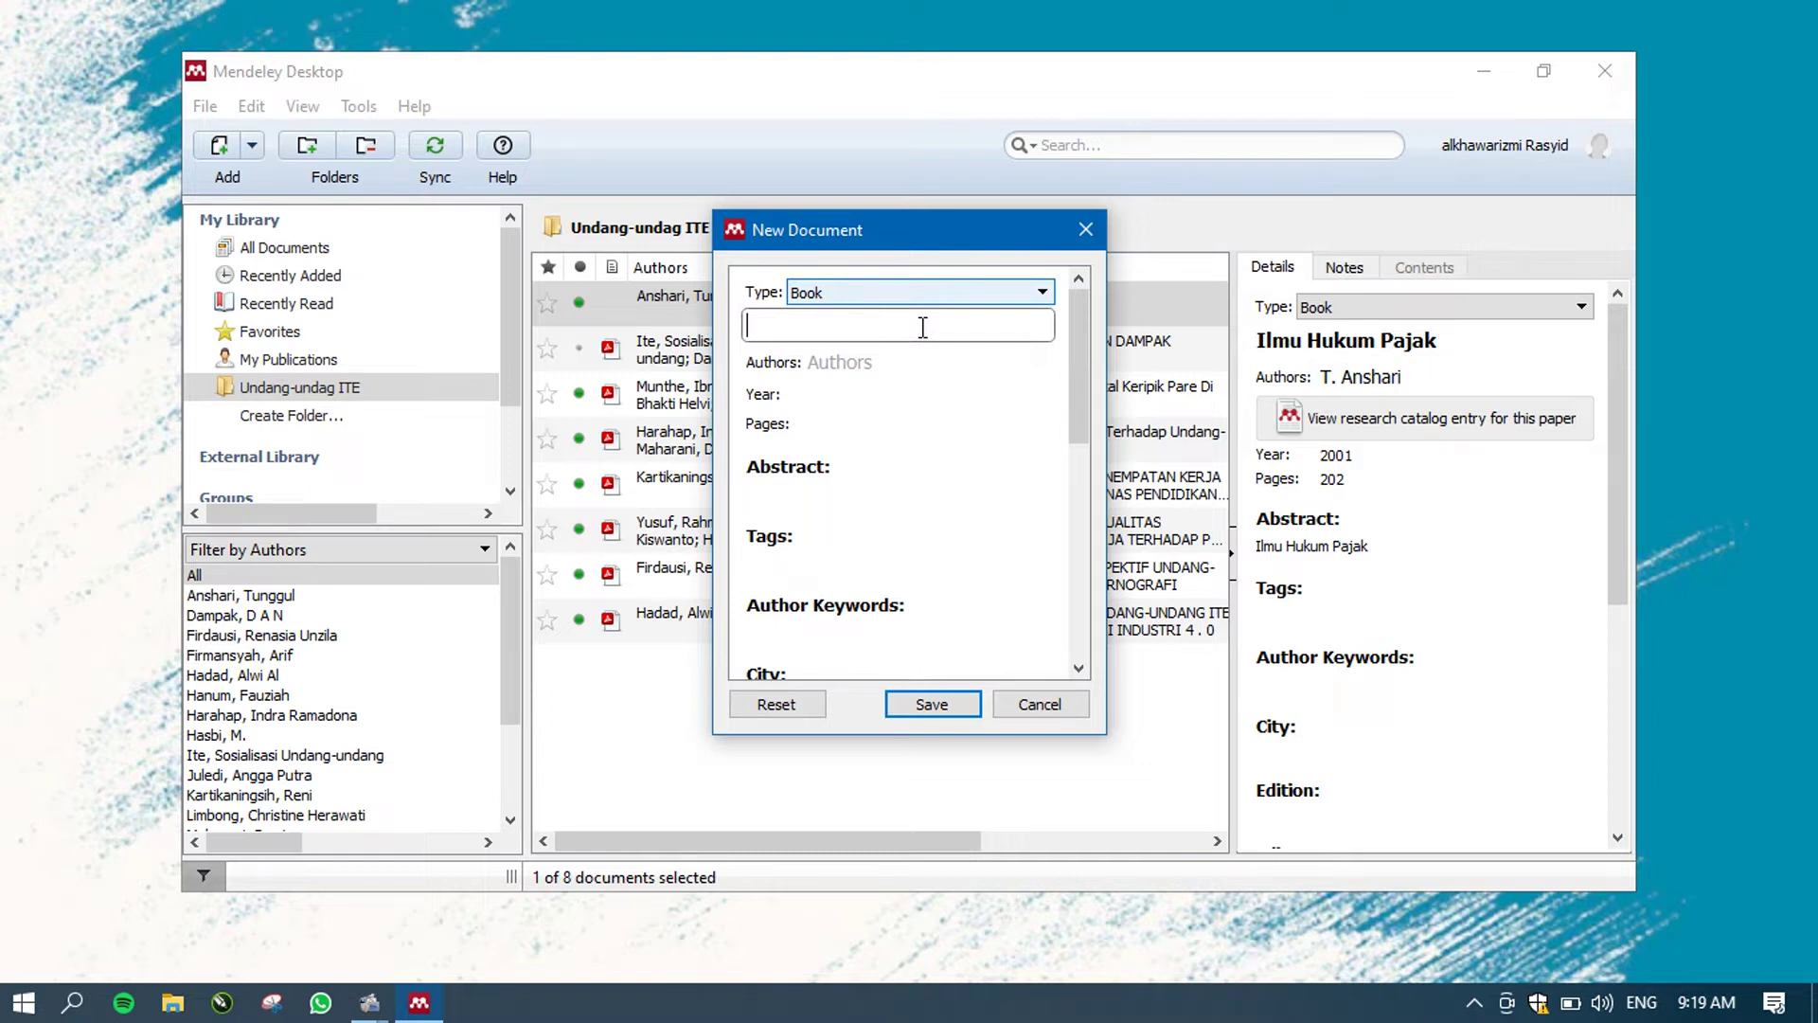
text(Hukum Adat Indoen)
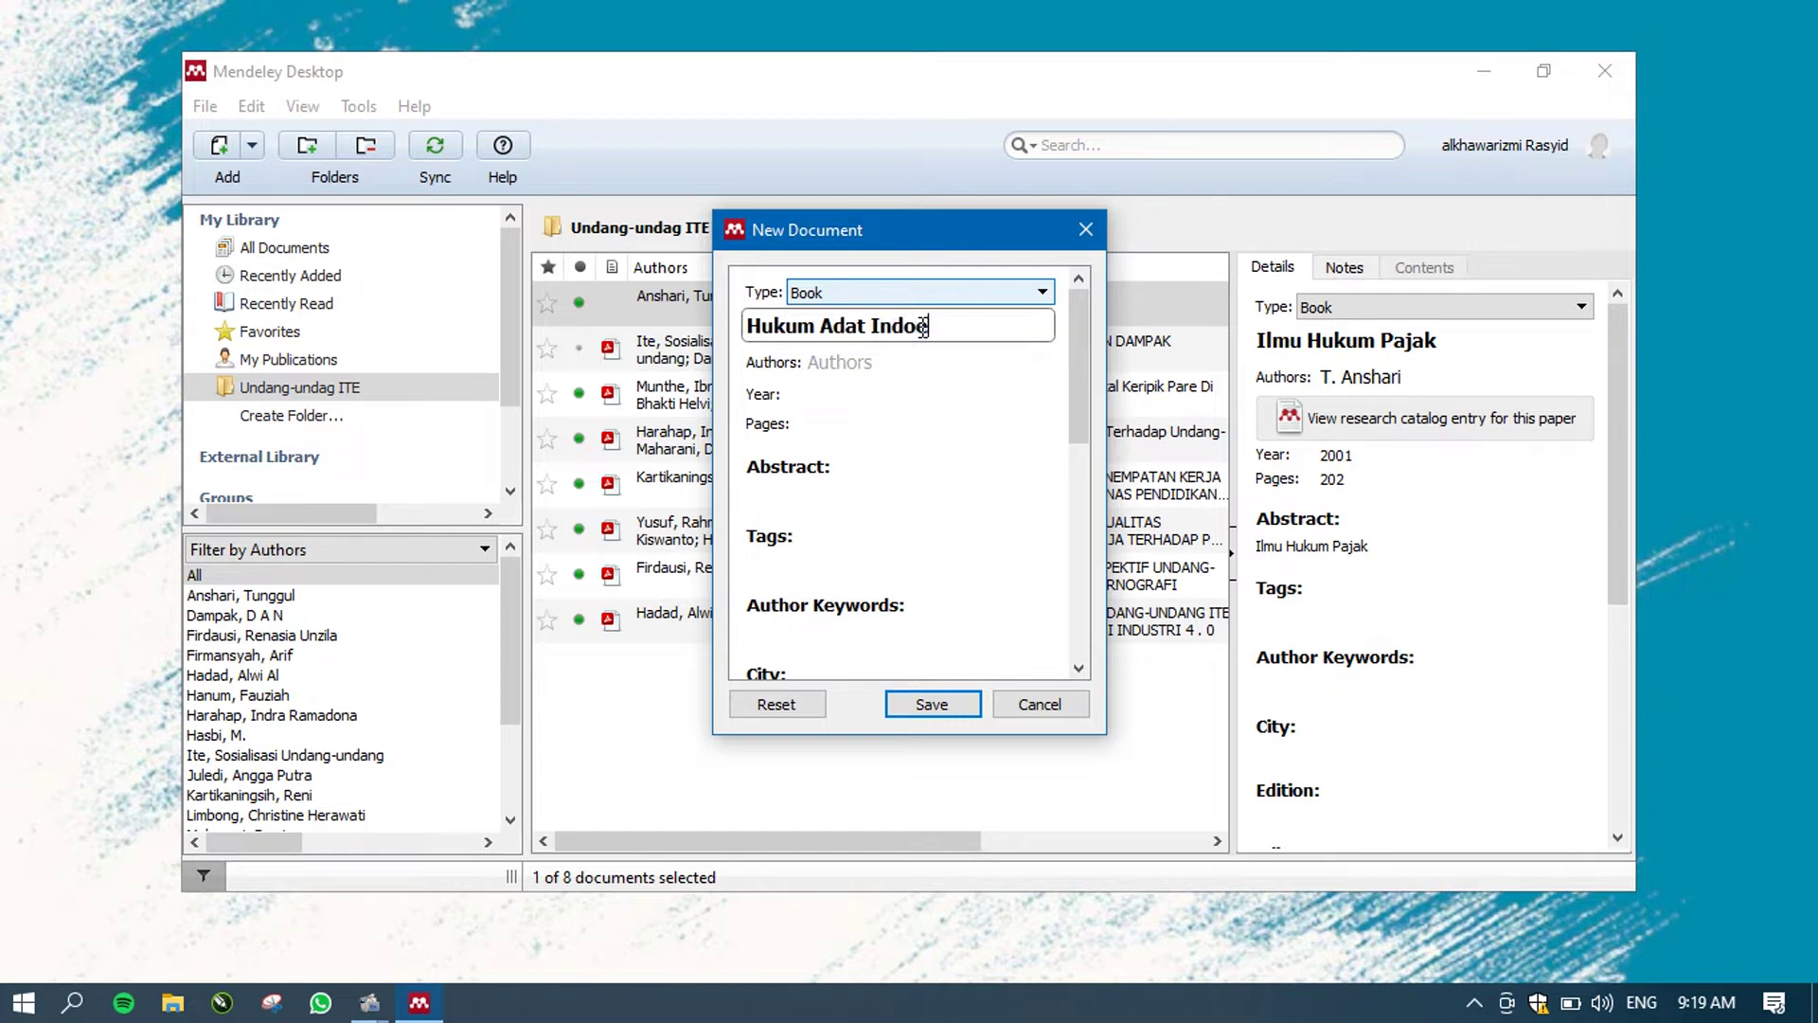
key(BackSpace)
key(BackSpace)
text(nesia)
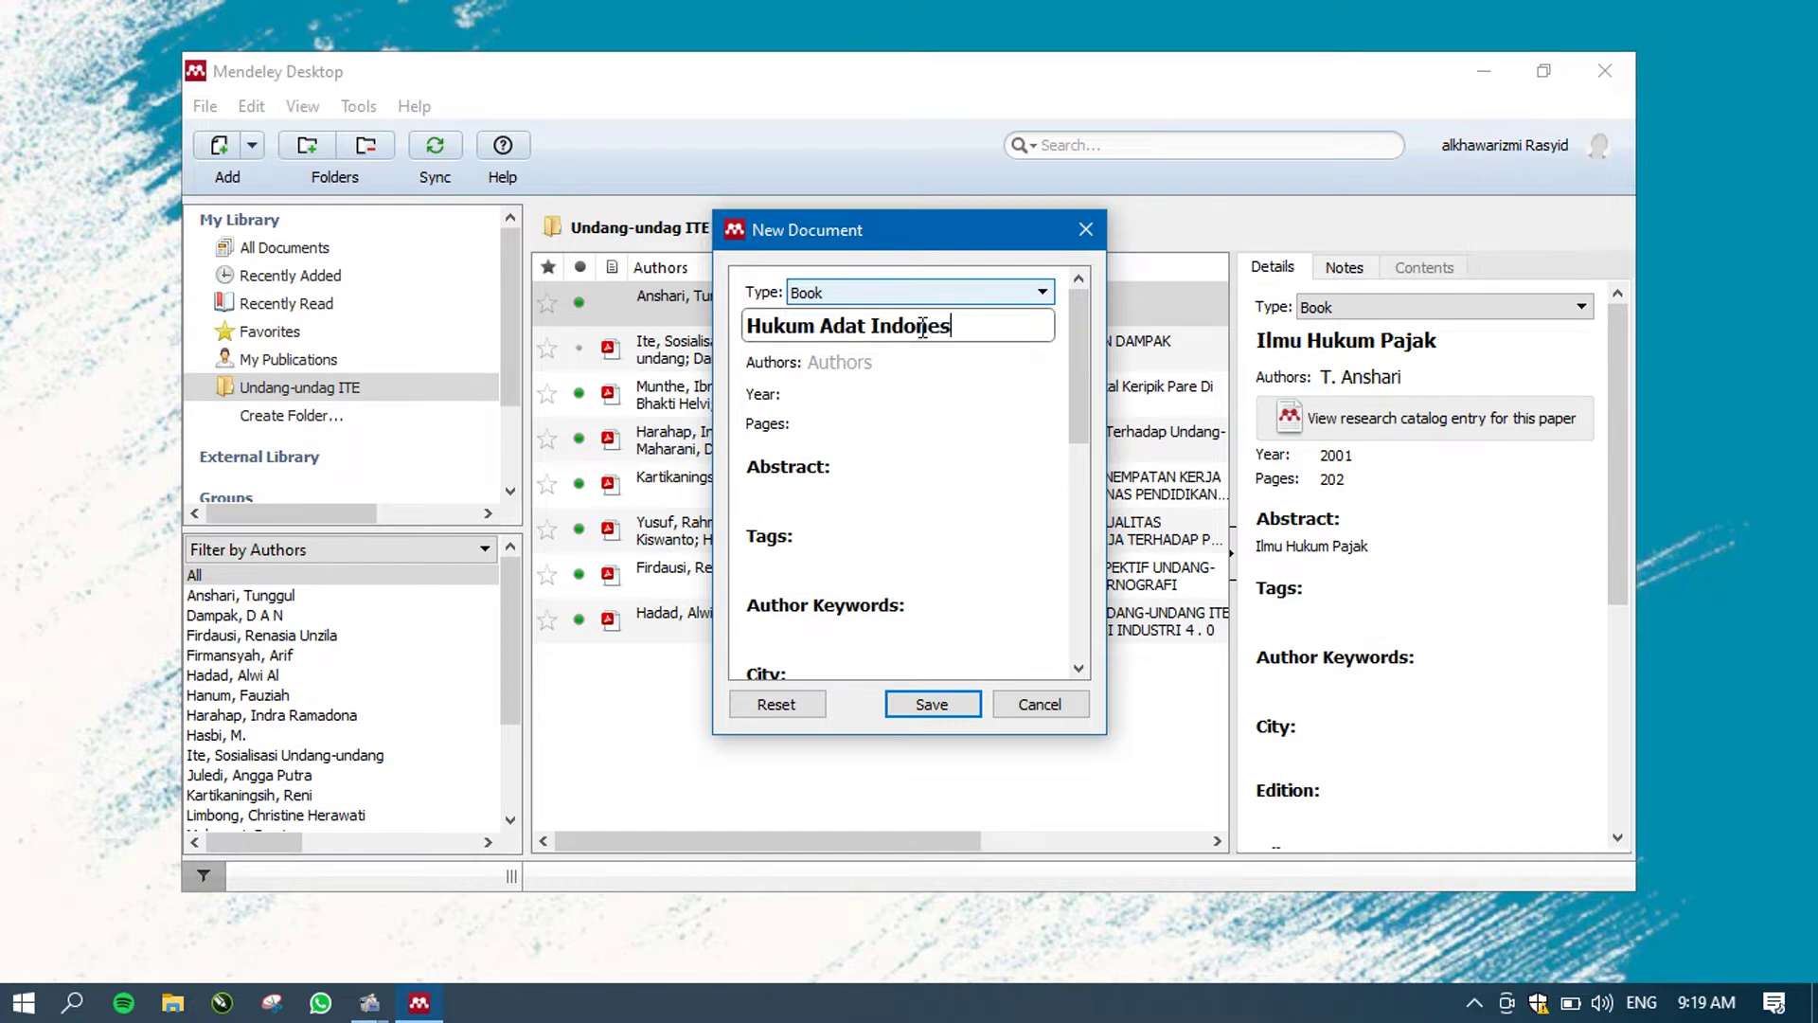
- Enter the author's full name for the Hukum Adat Indonesia book entry
click(857, 363)
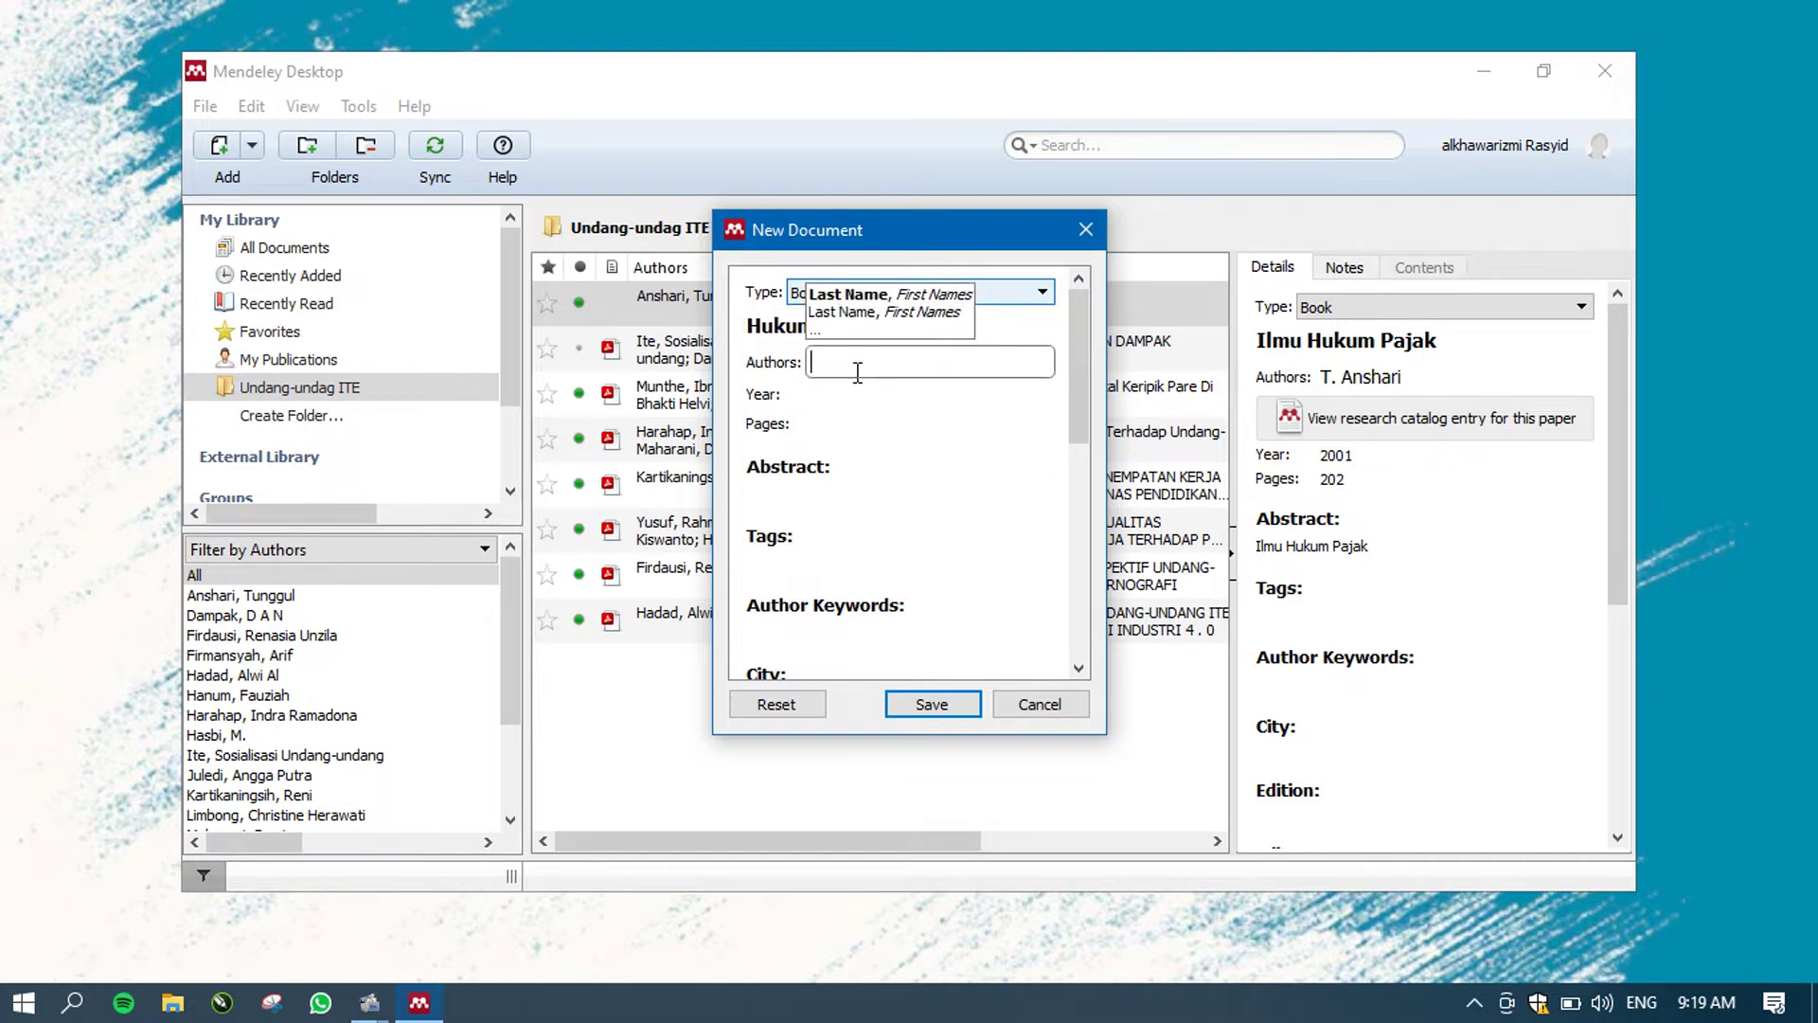
text(Soe)
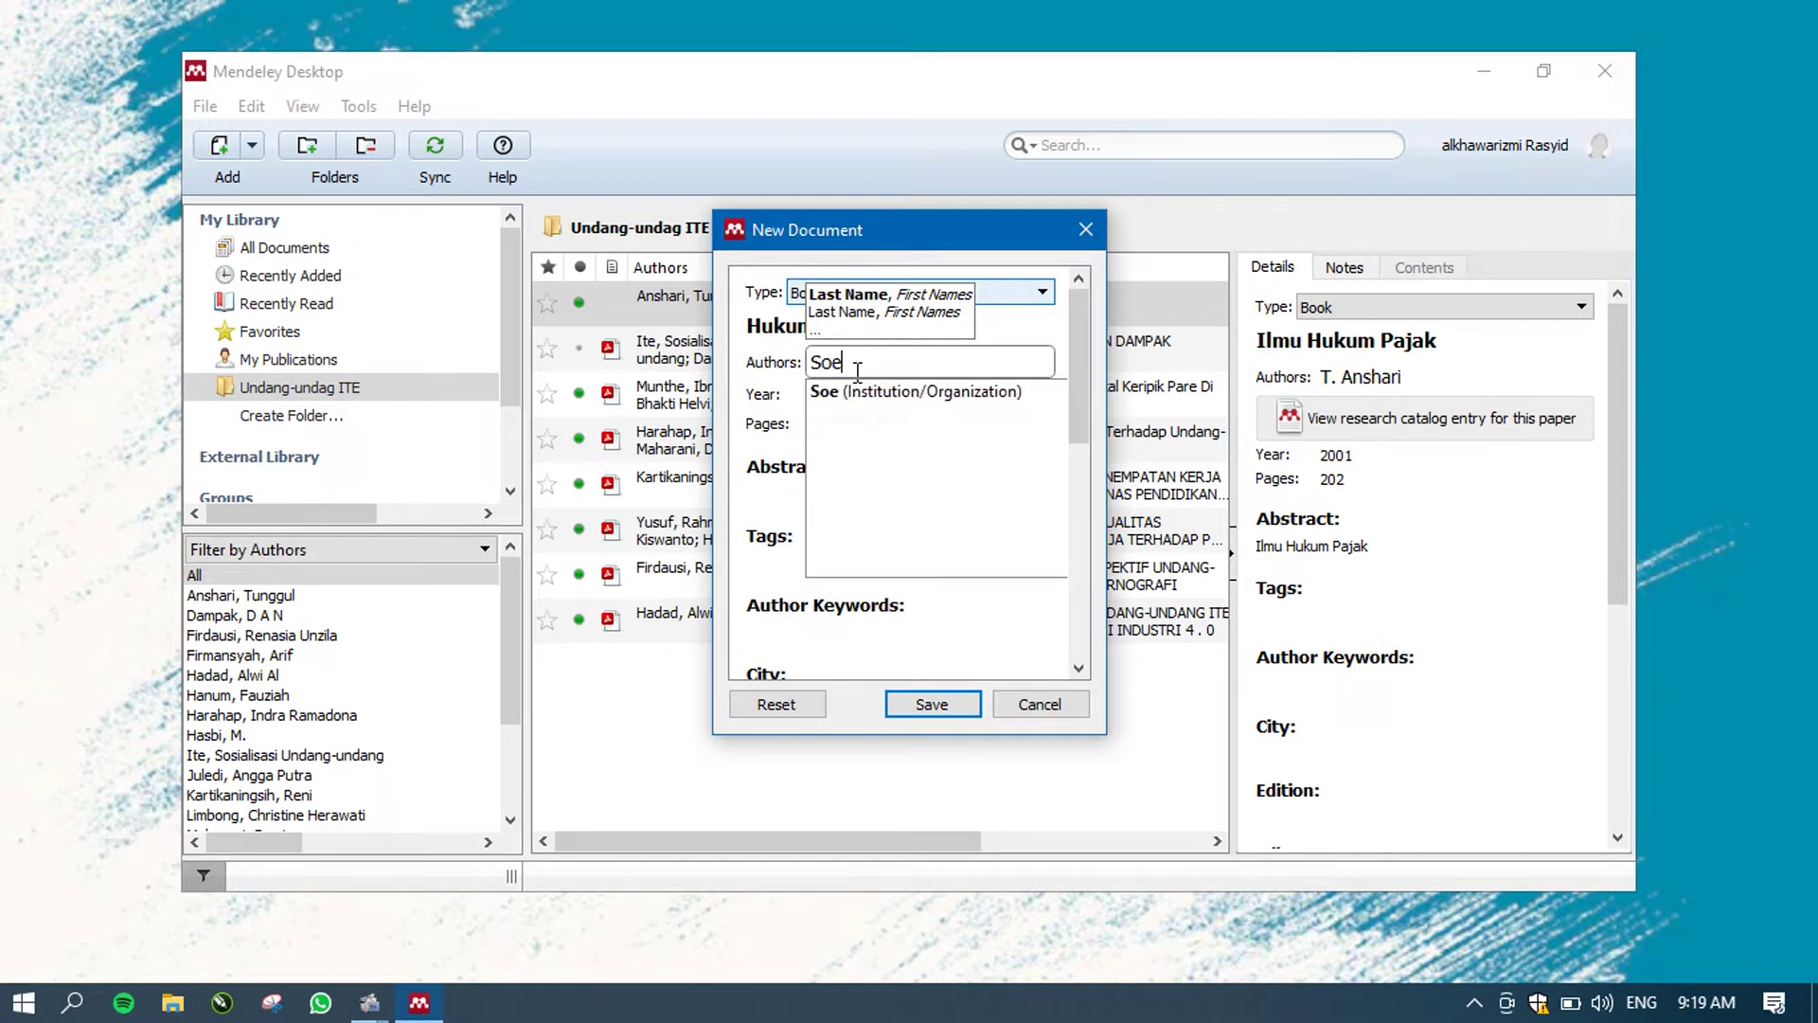
text(rjono)
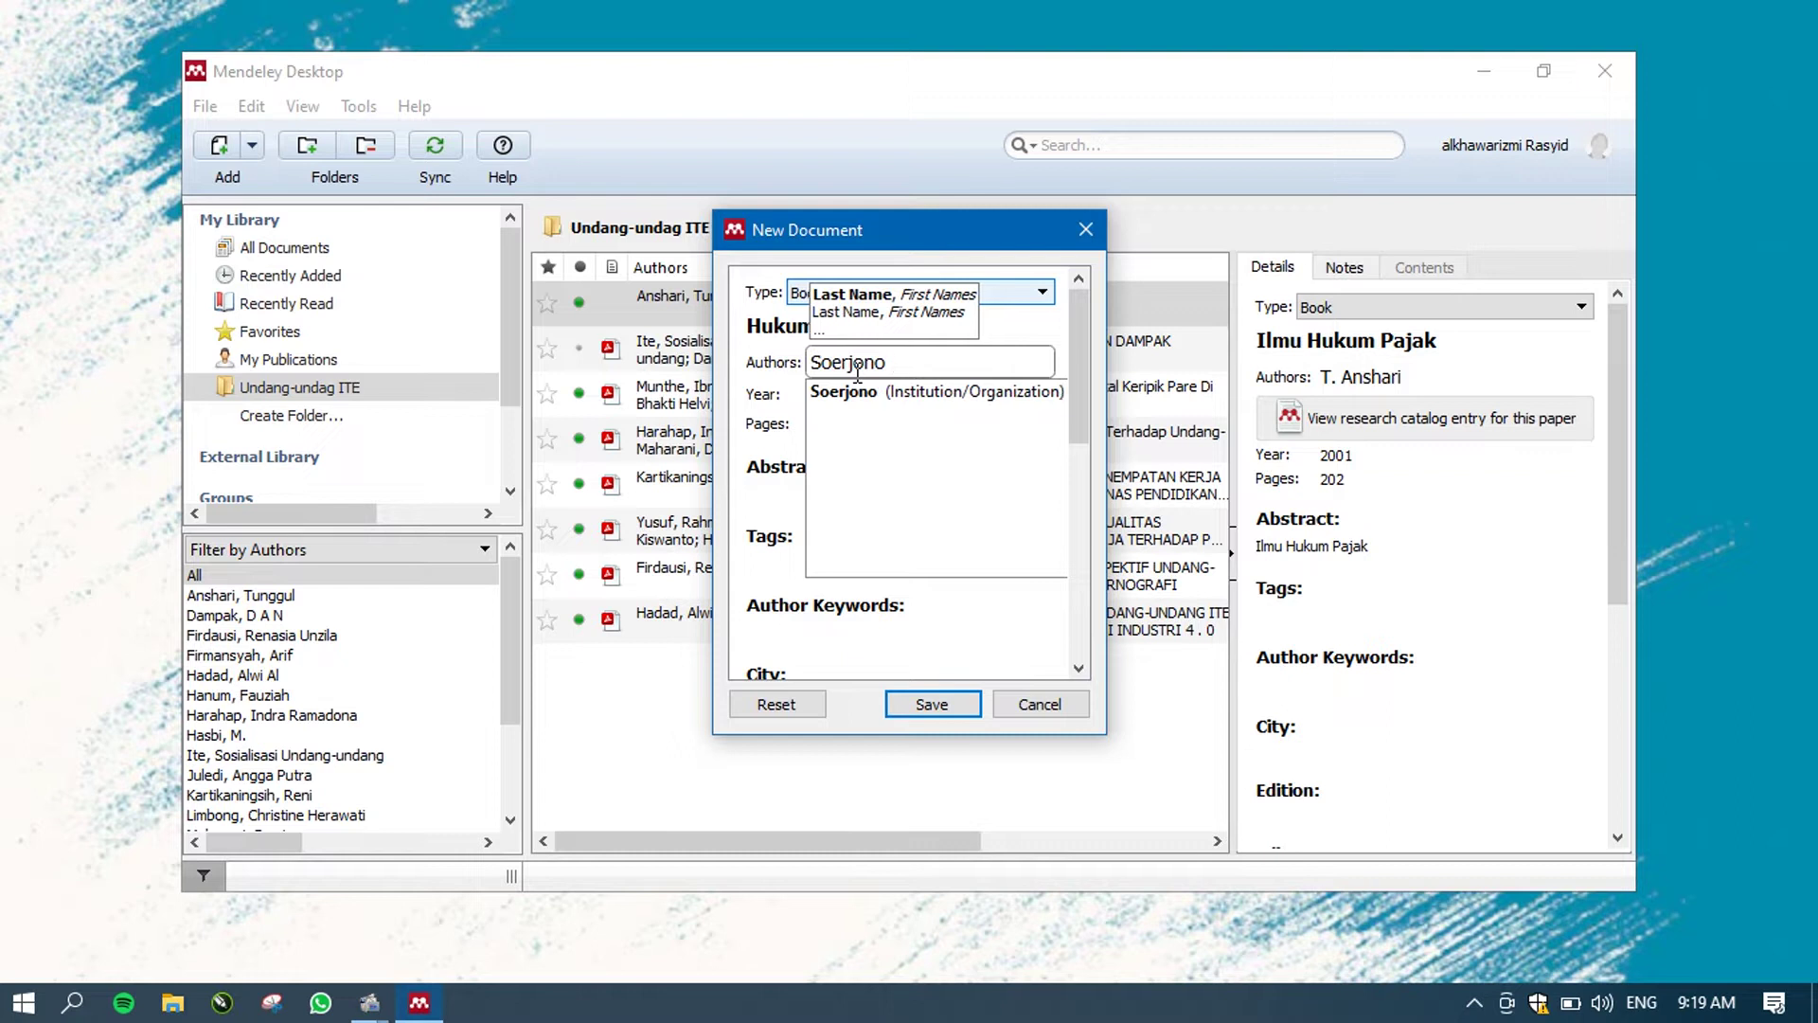
text( Soe)
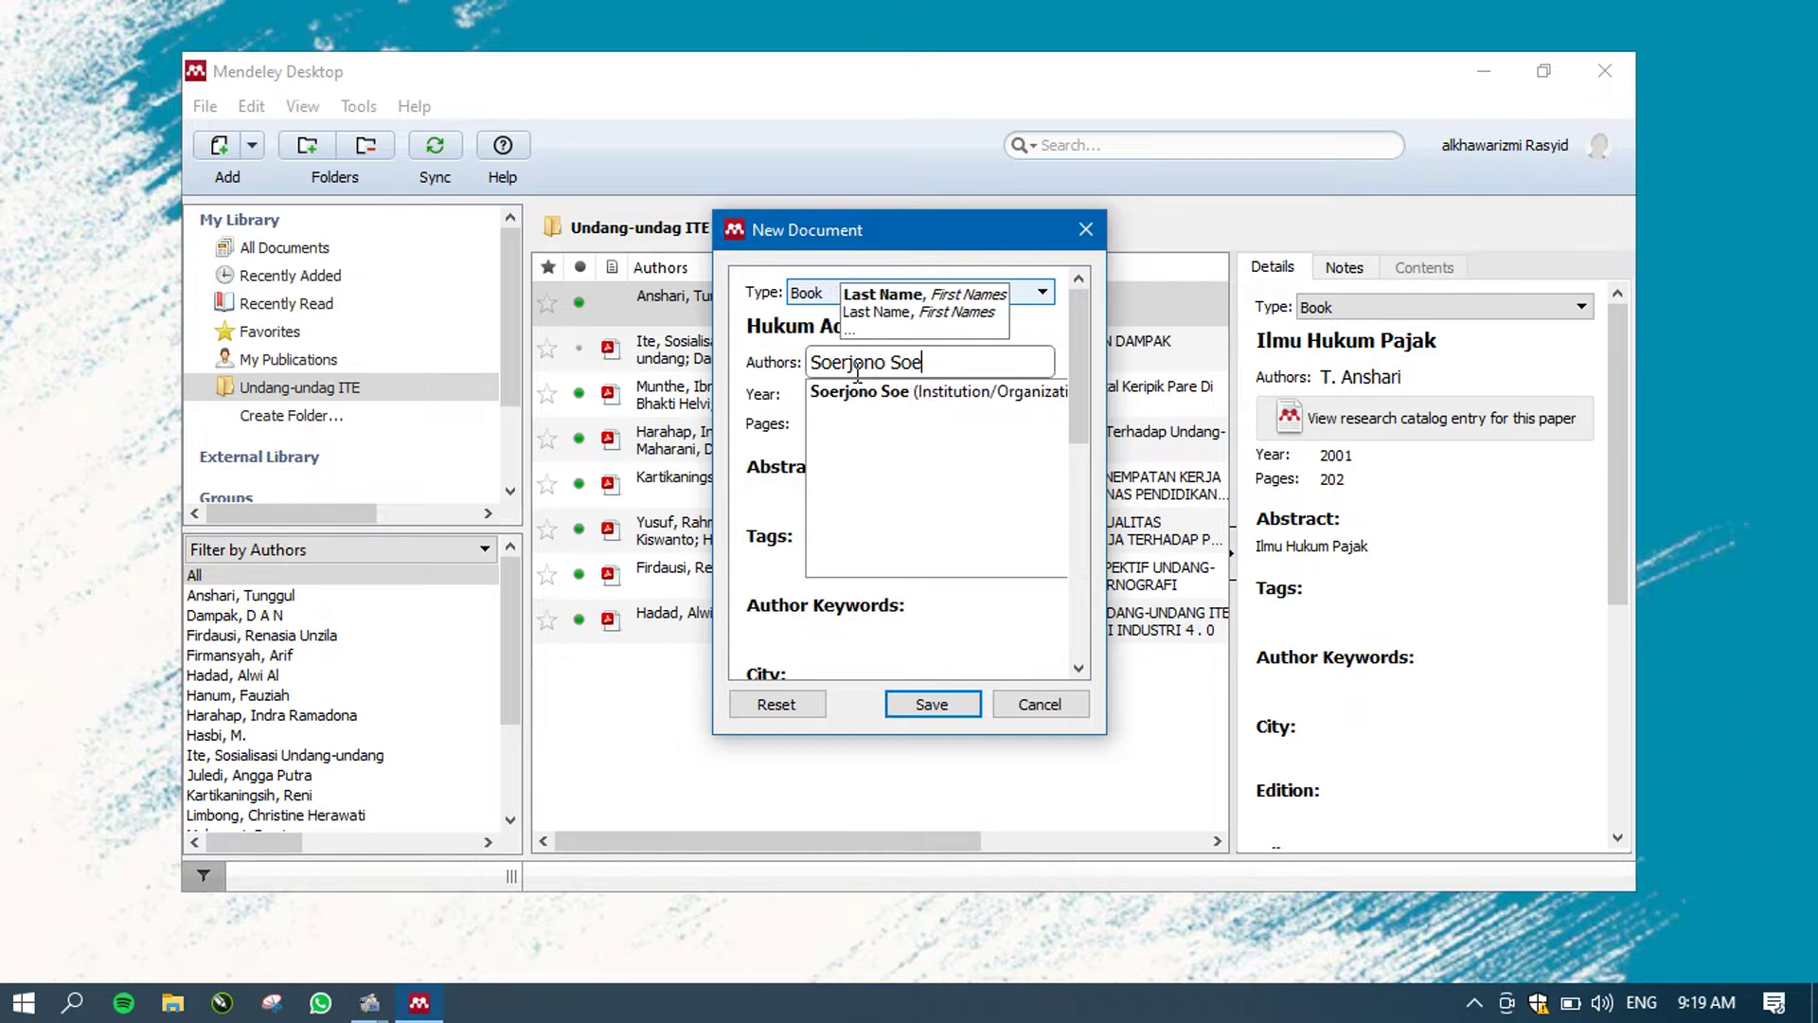
text(kan)
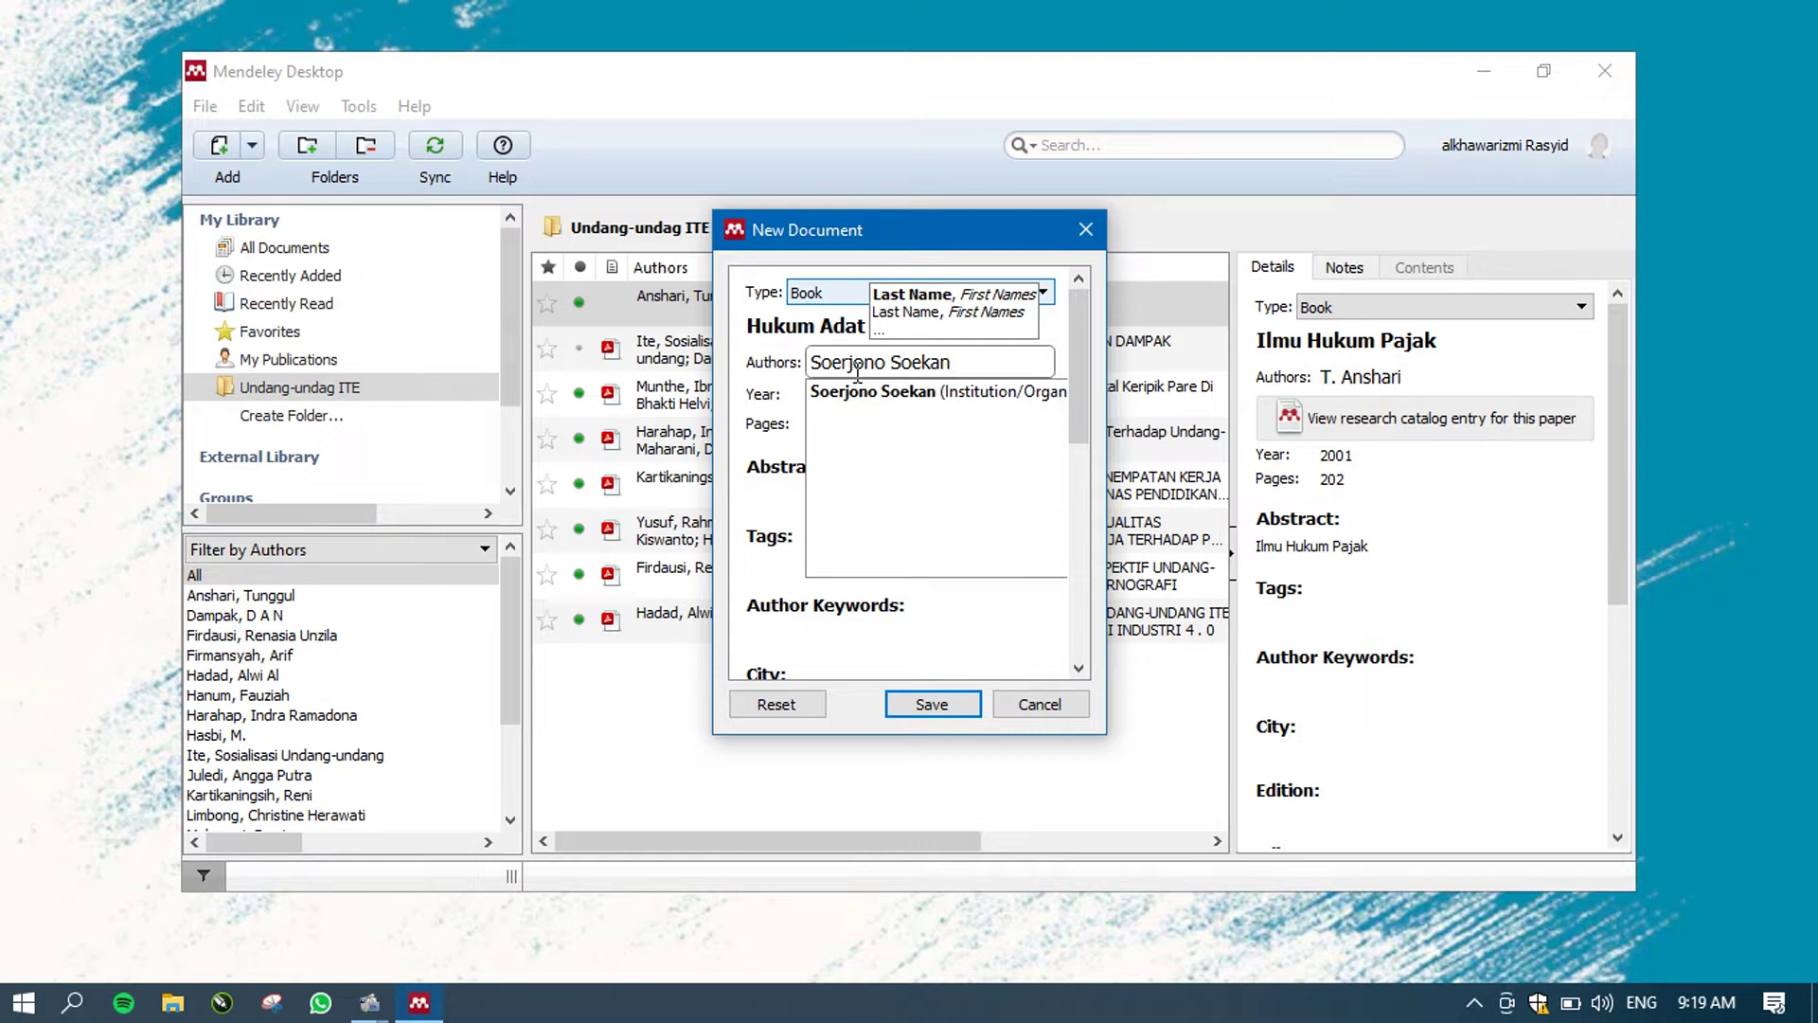
text(to)
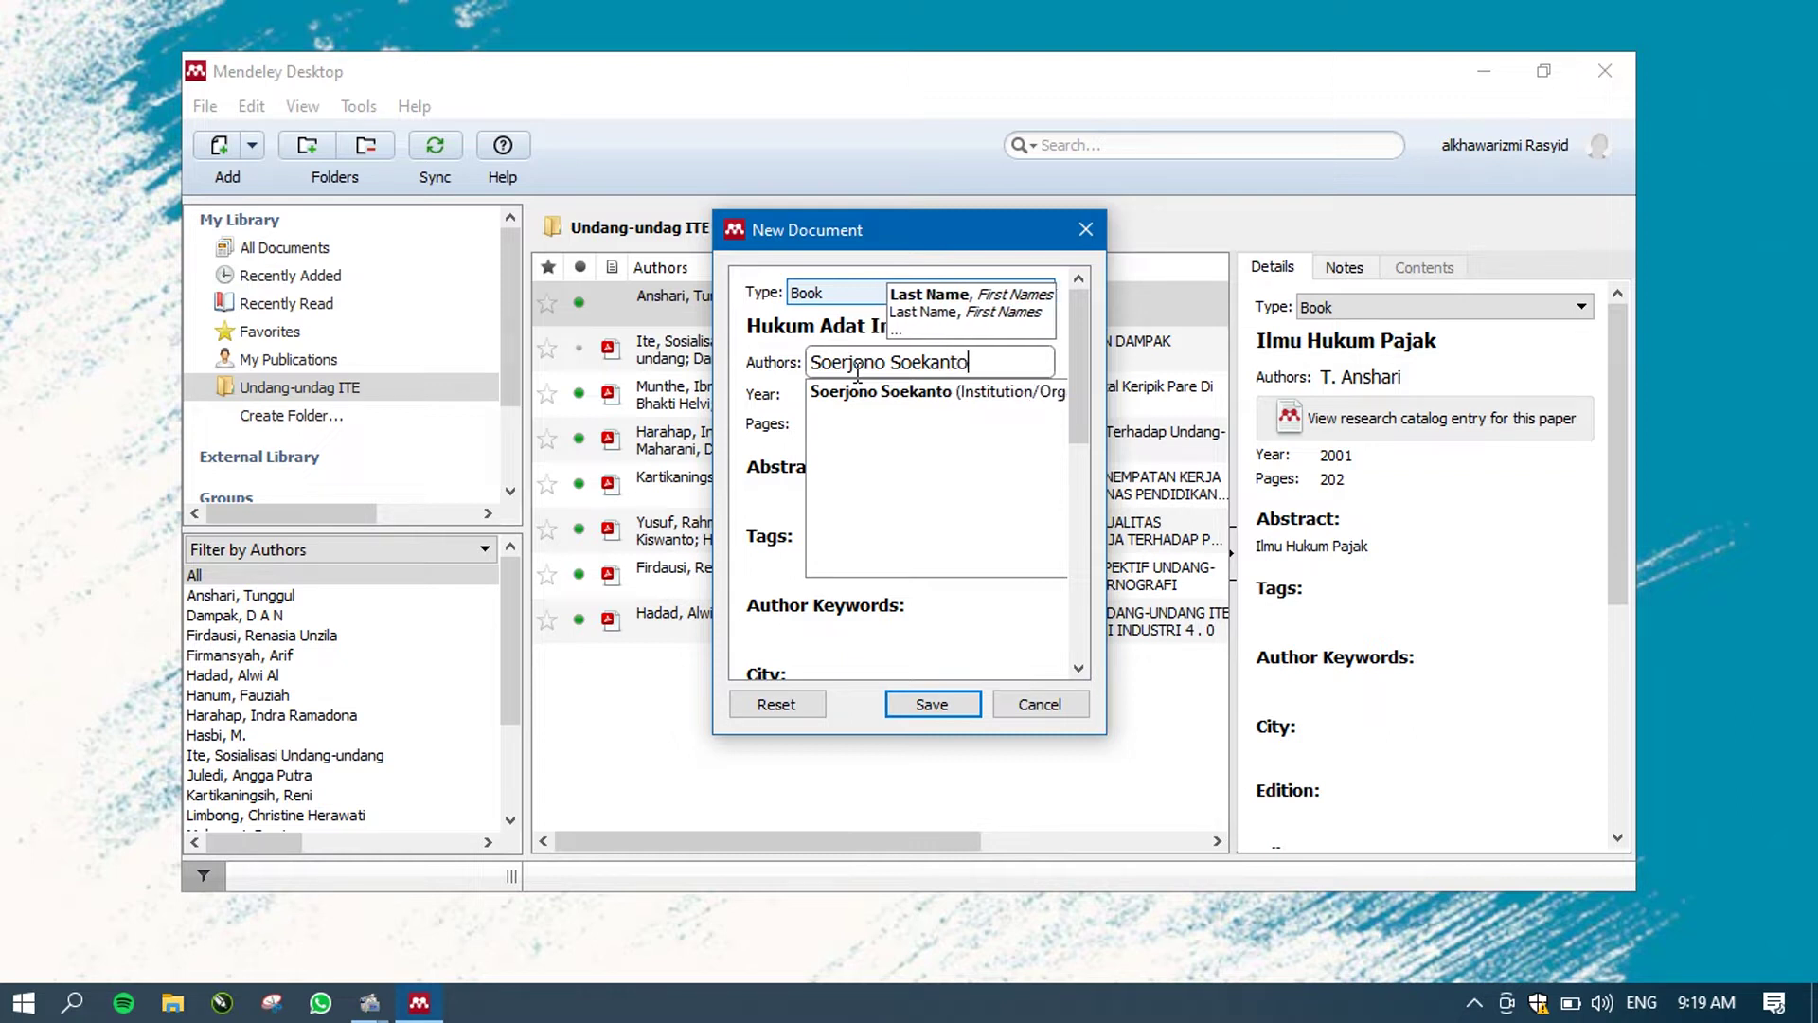
click(771, 414)
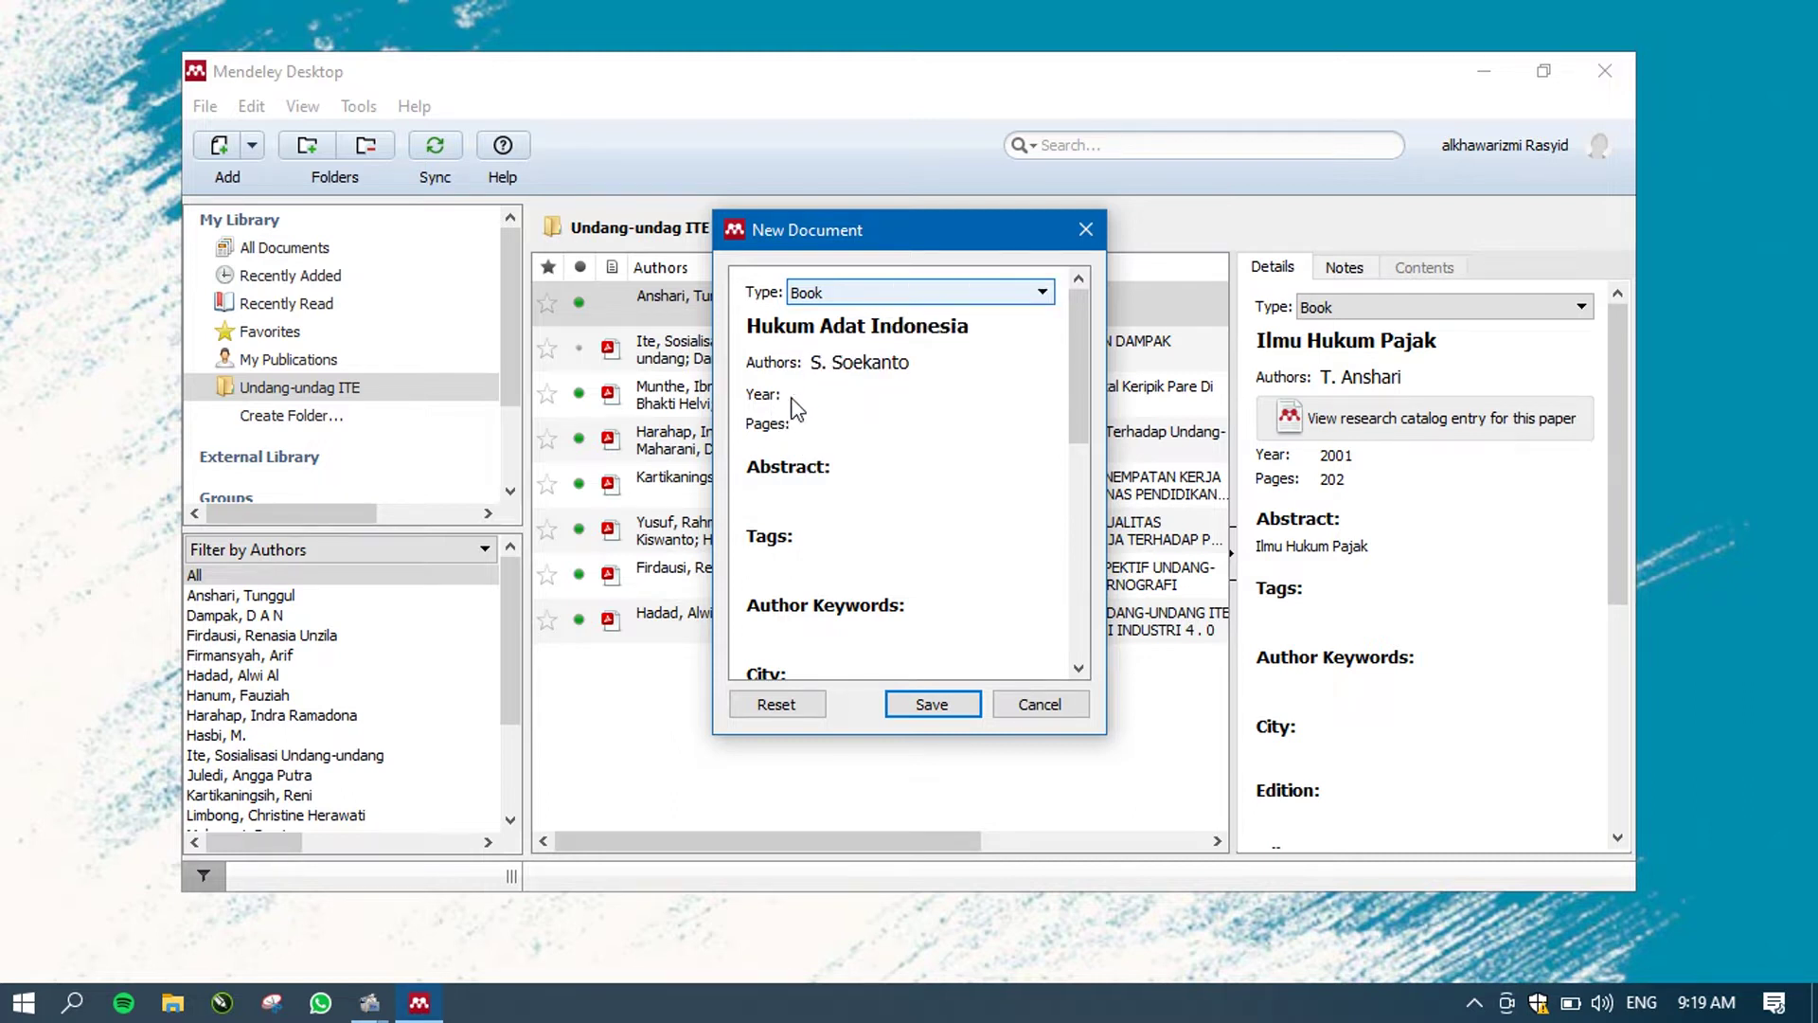
- Set the Hukum Adat Indonesia entry's year to 2020 and its pages to 402
click(876, 391)
text(2020)
click(875, 422)
text(402)
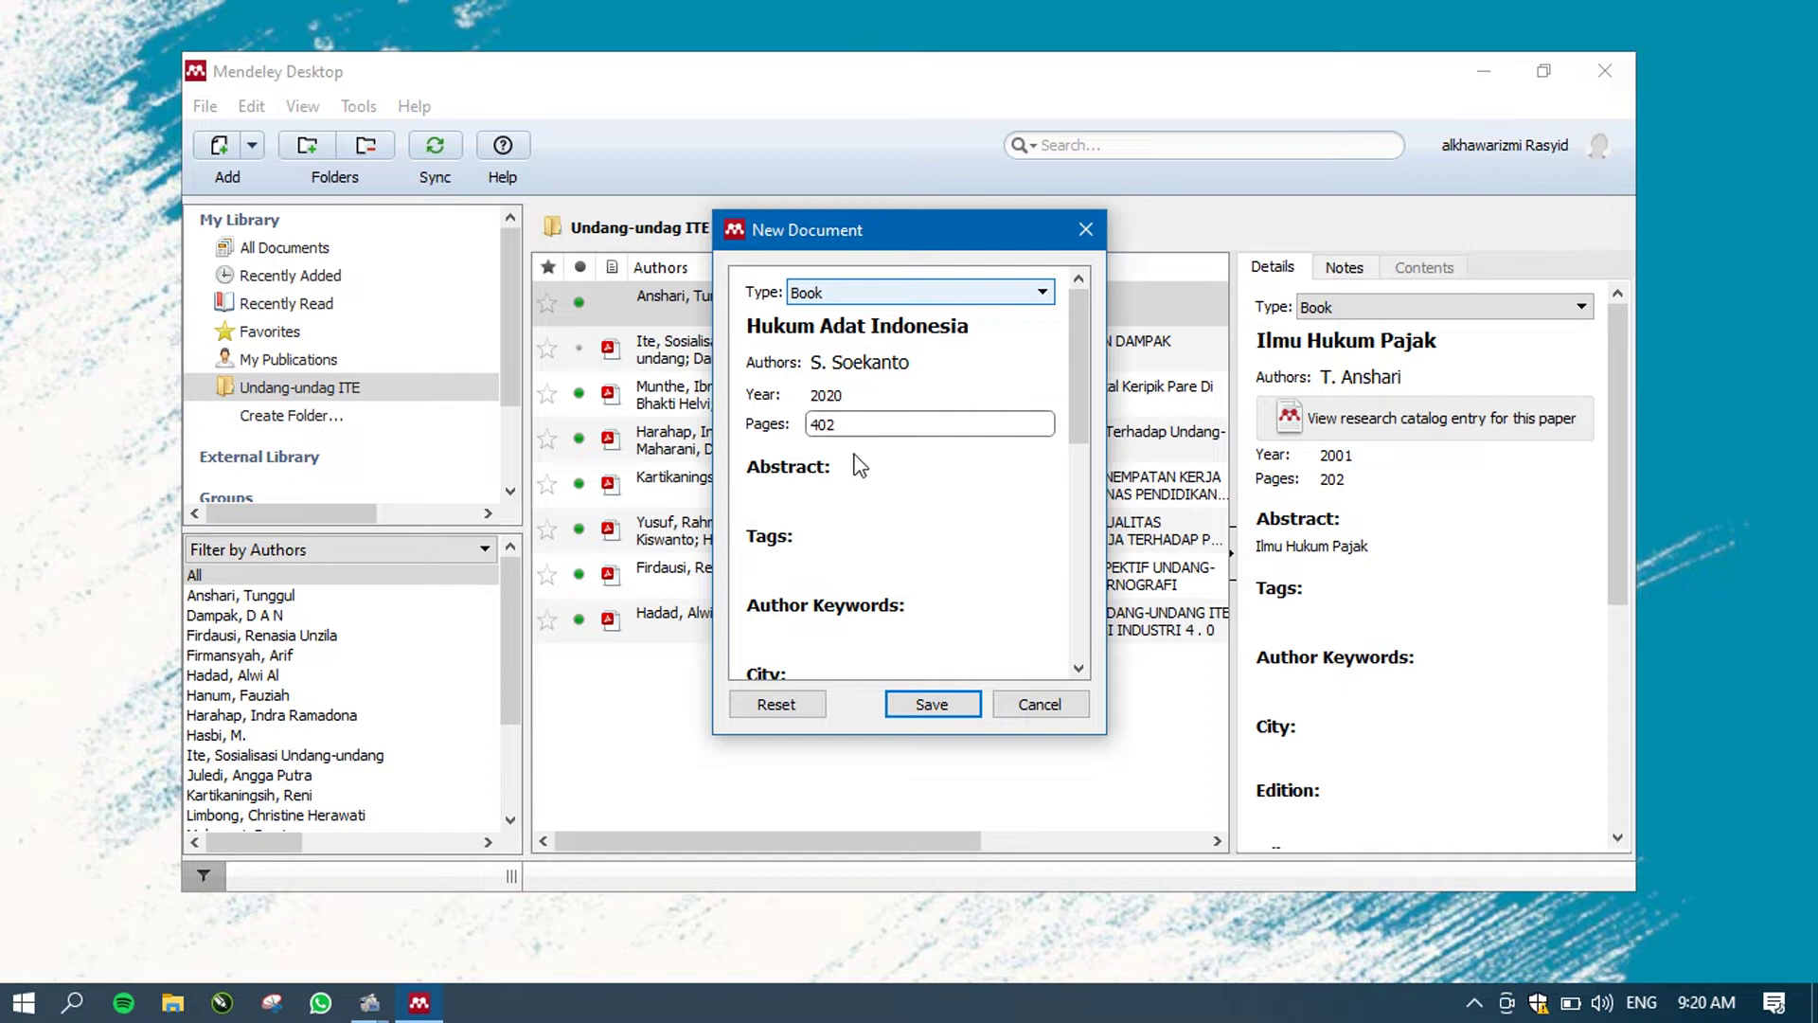
- Fill in the second book entry's abstract as "Hukum Adat Indonesia"
click(853, 482)
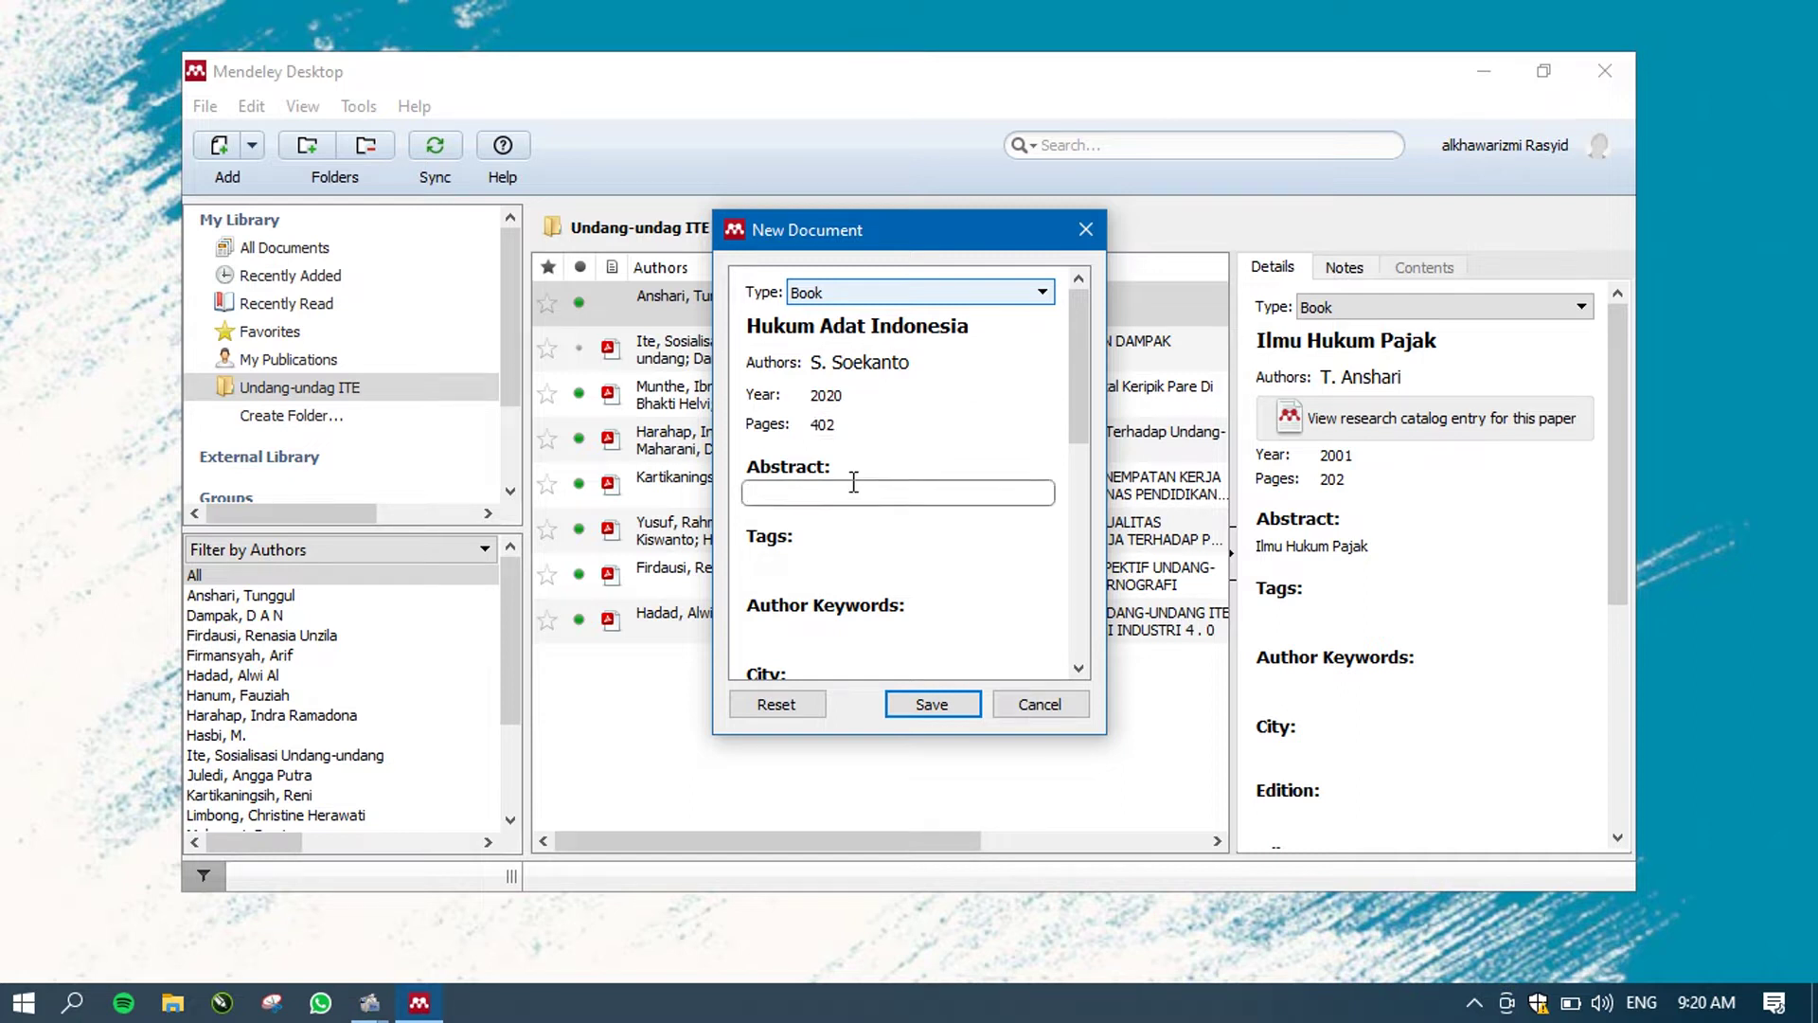
text(Hukum Adata)
key(BackSpace)
text(Indonesia)
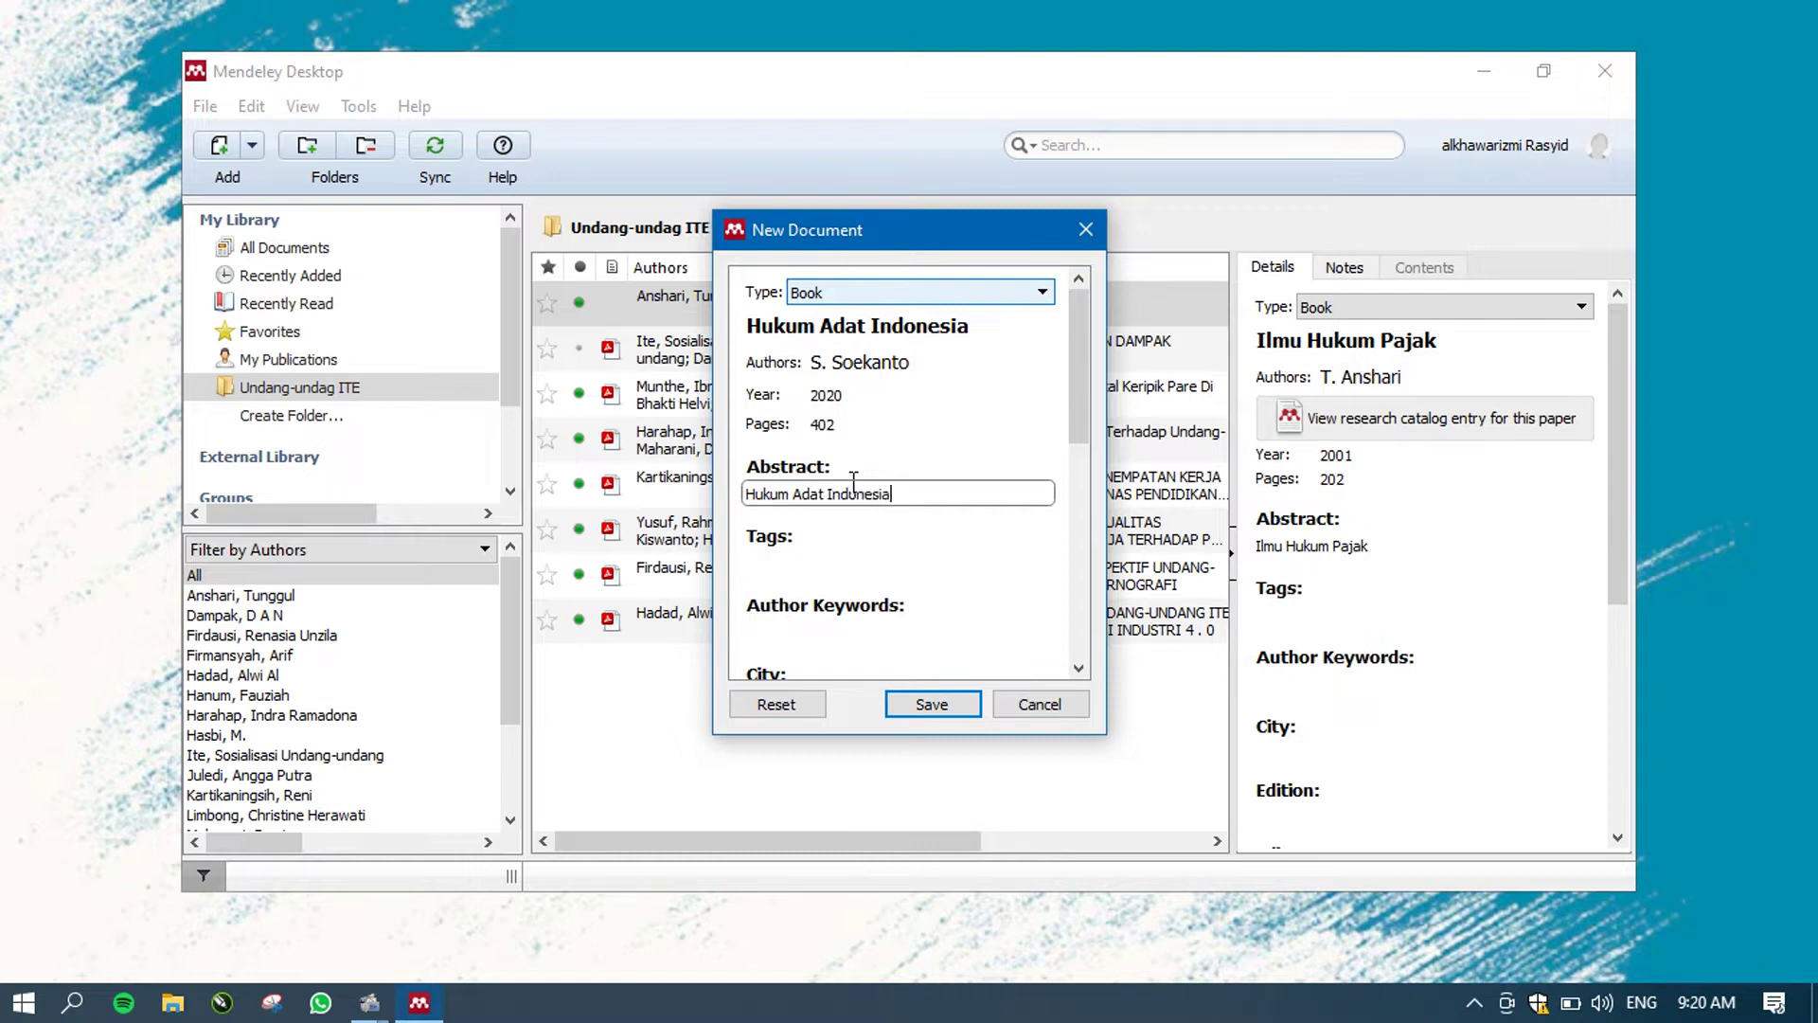
click(1075, 394)
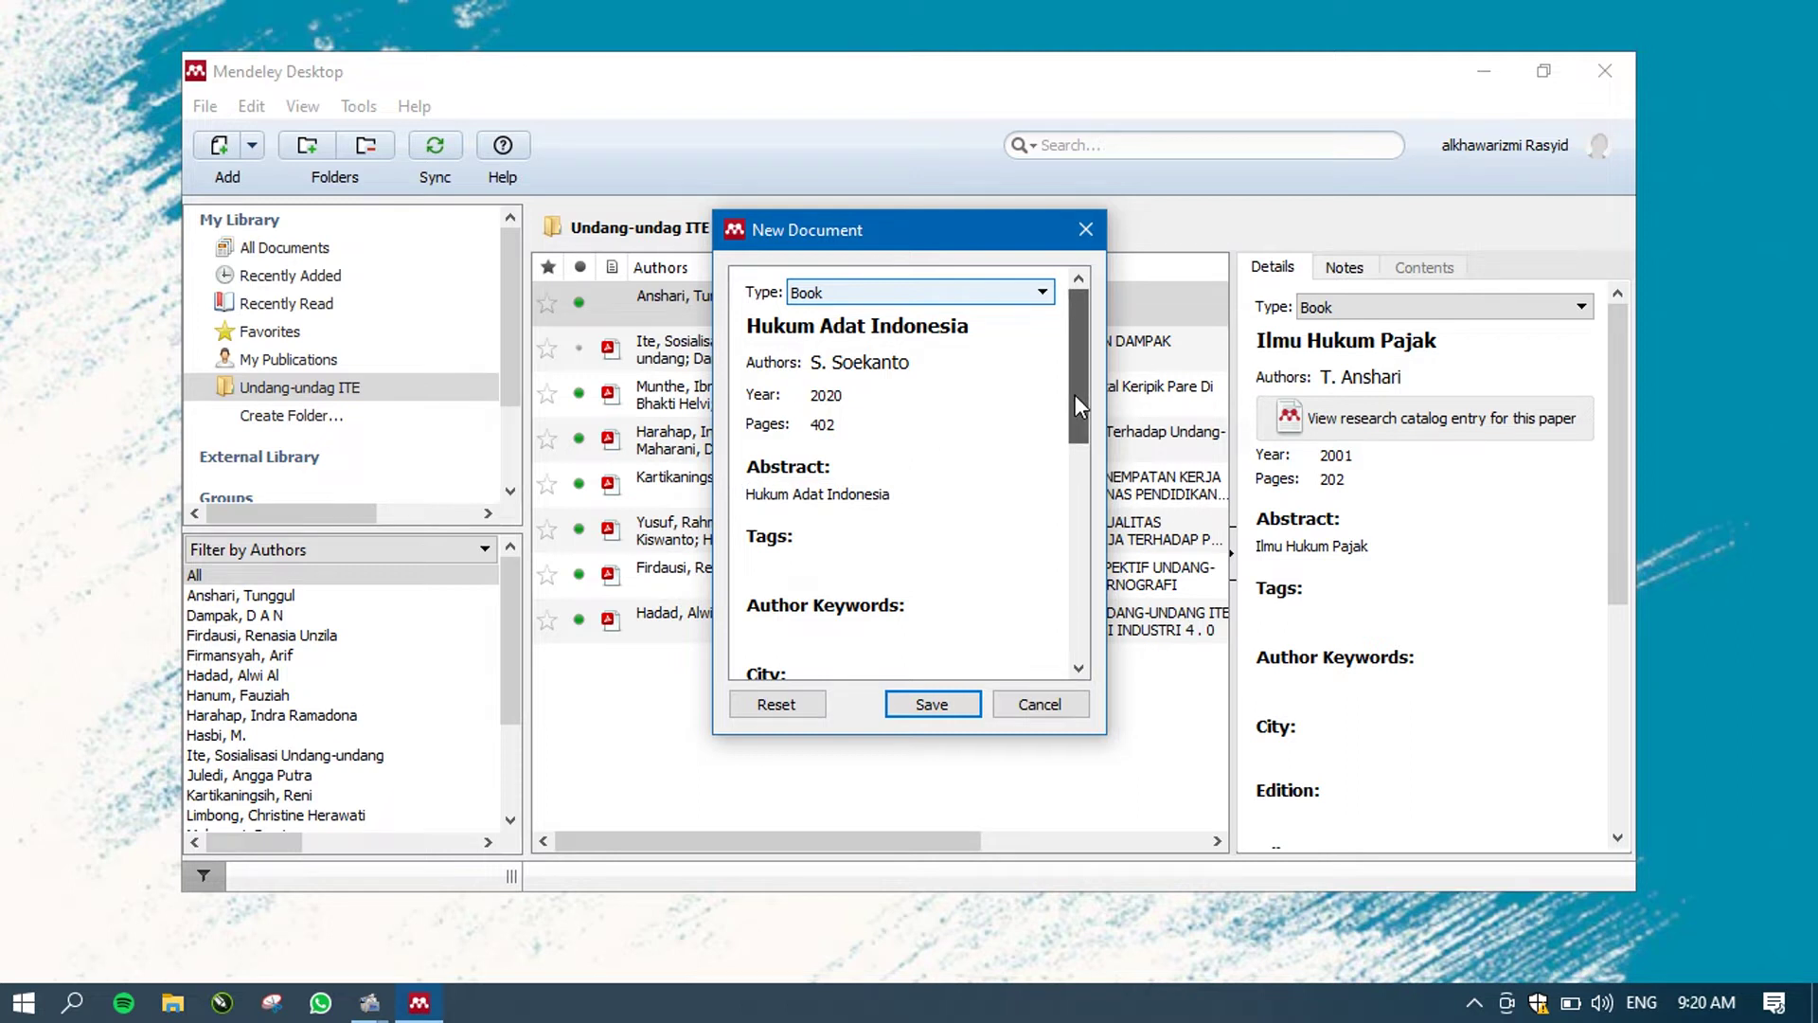
drag(1076, 394, 1068, 600)
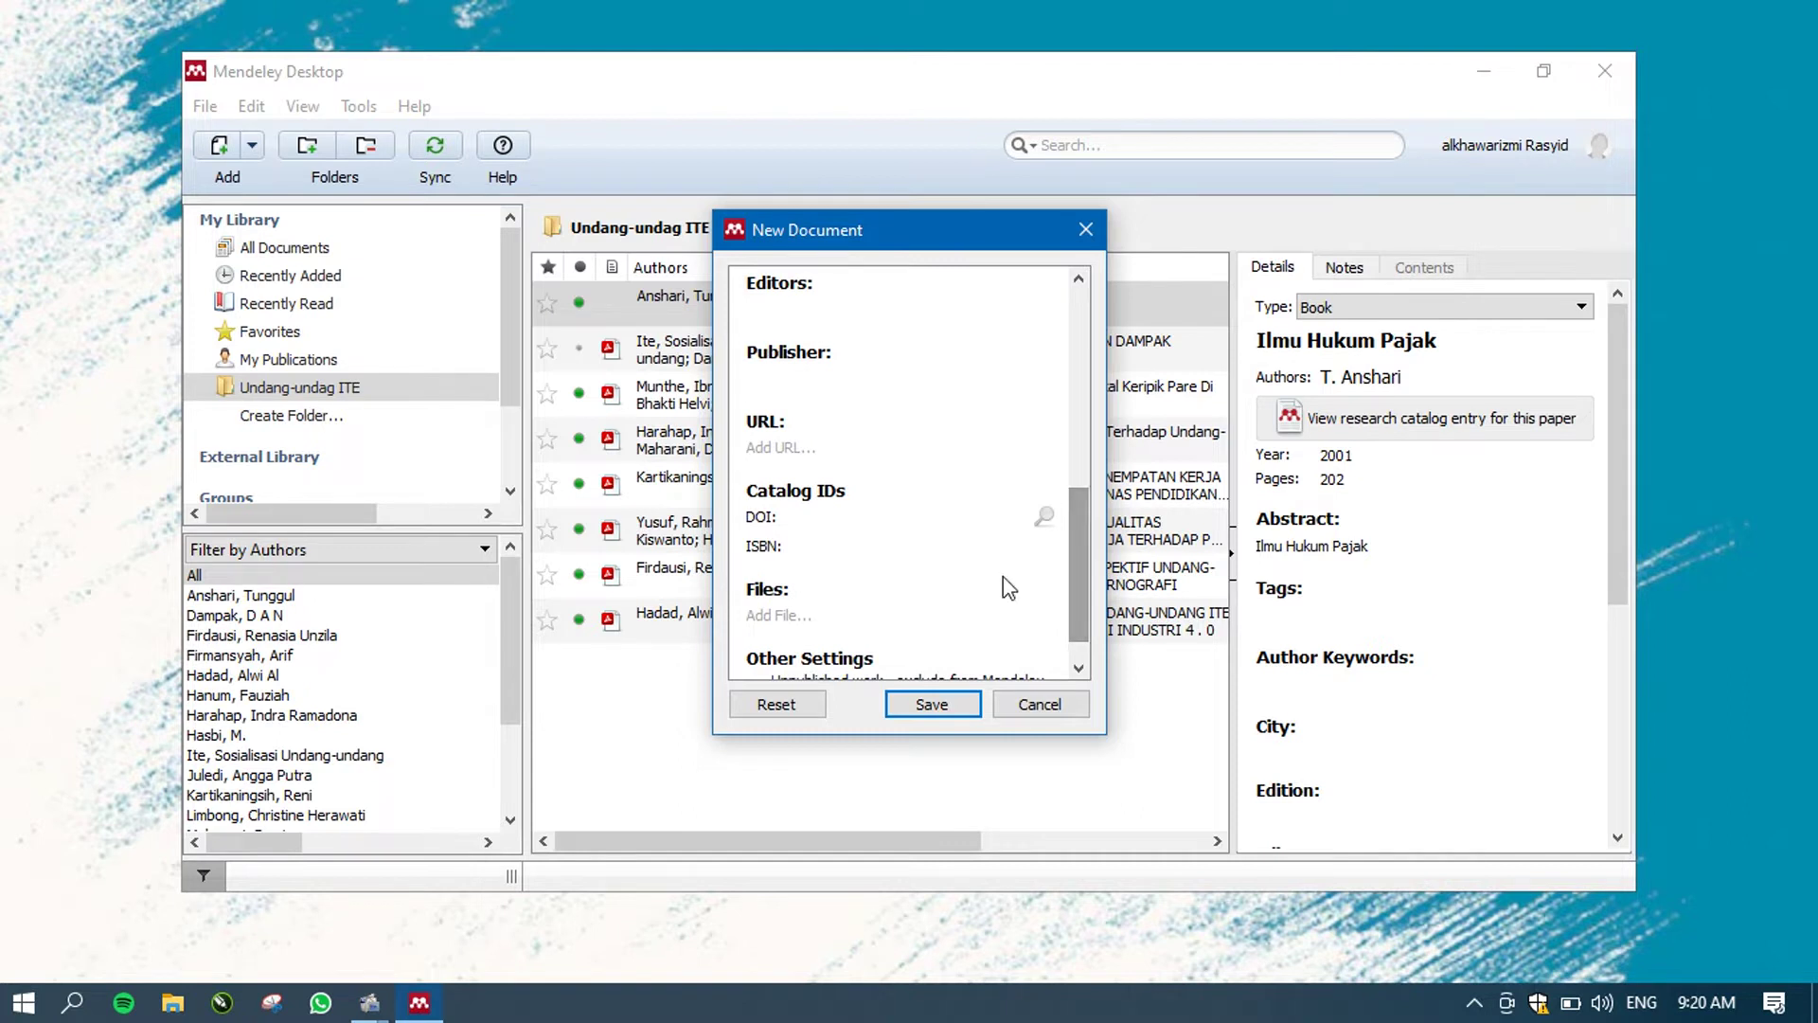
click(882, 555)
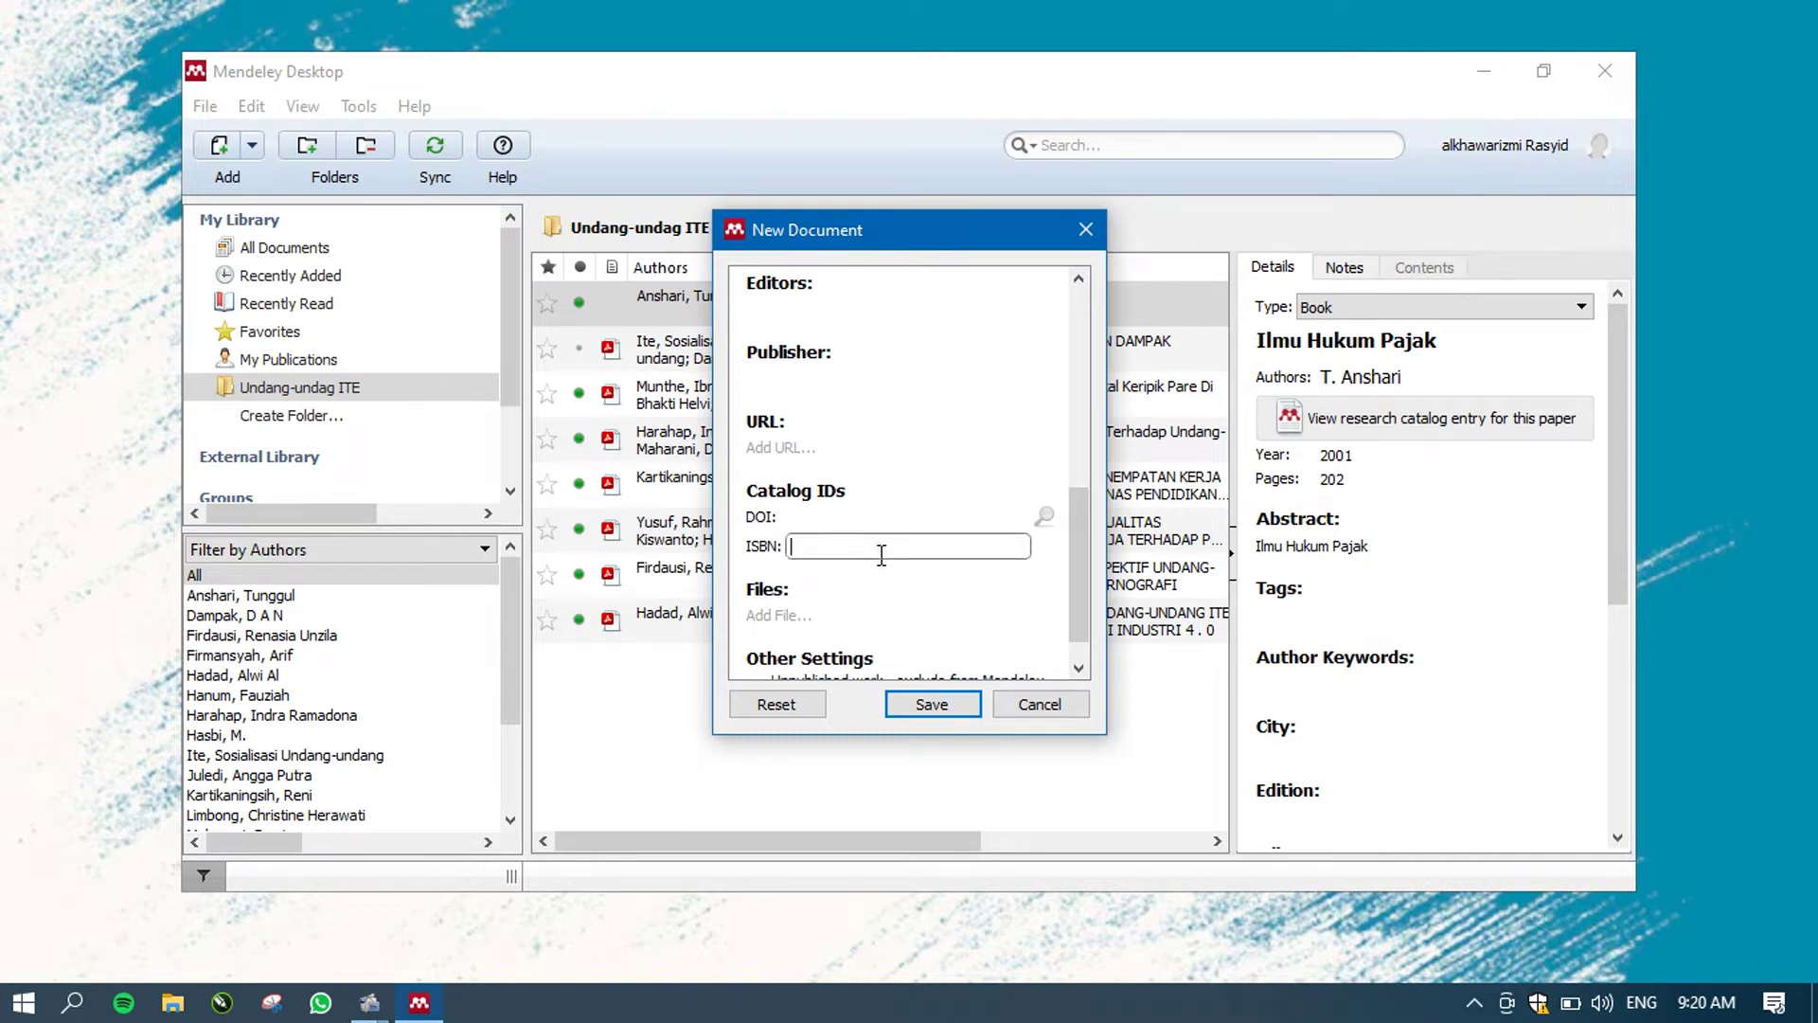
text(978602255367)
drag(1075, 559, 1081, 594)
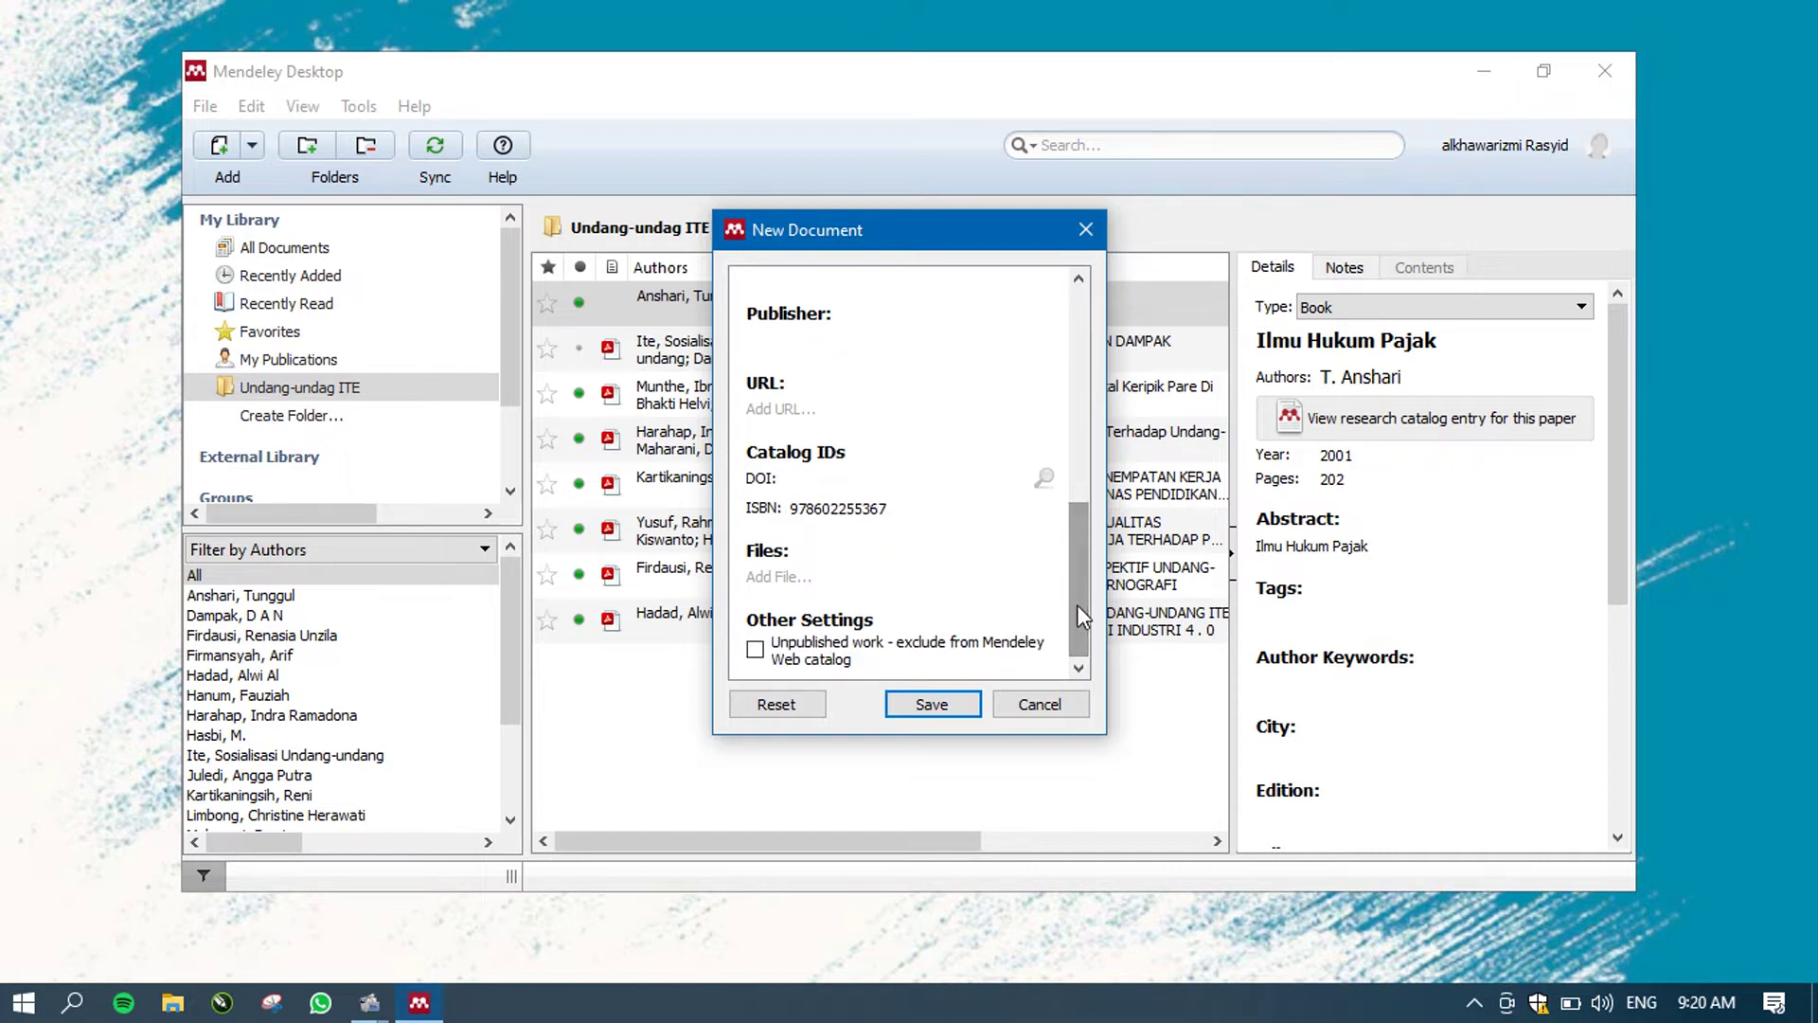
click(932, 703)
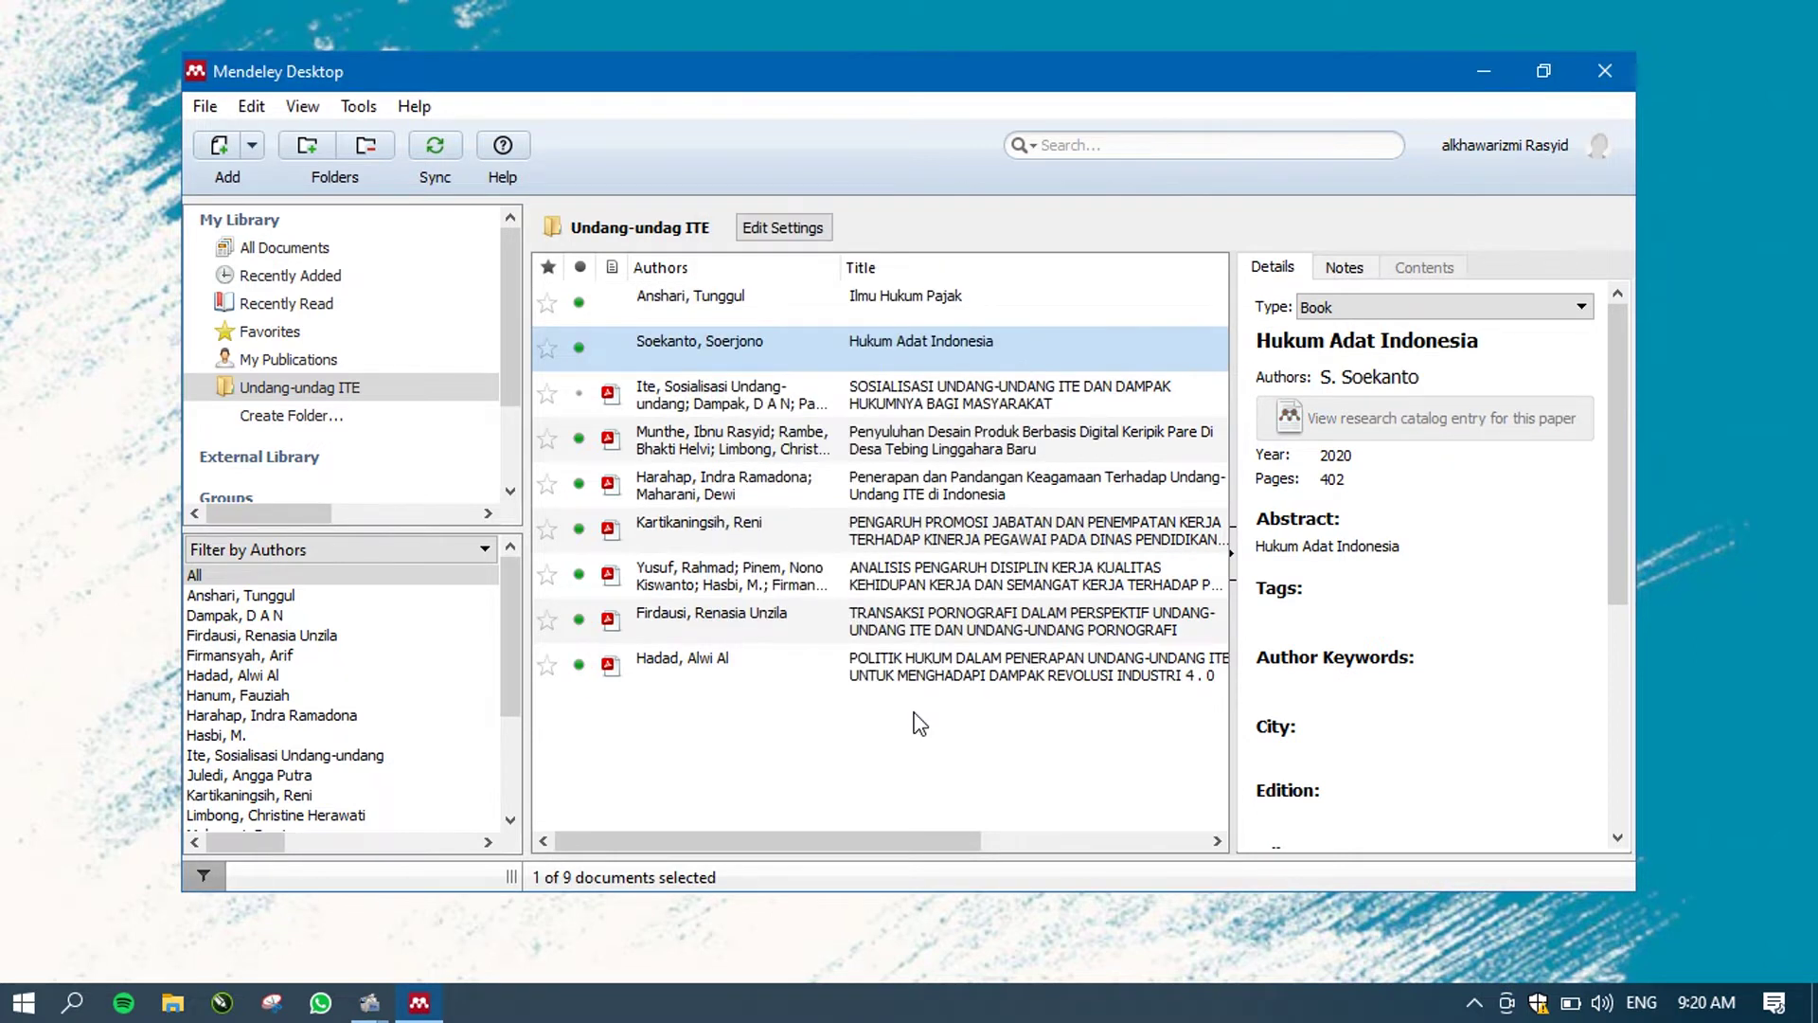
- Start a third manual entry in the Undang-undag ITE folder with Book as its document type
click(250, 142)
click(284, 269)
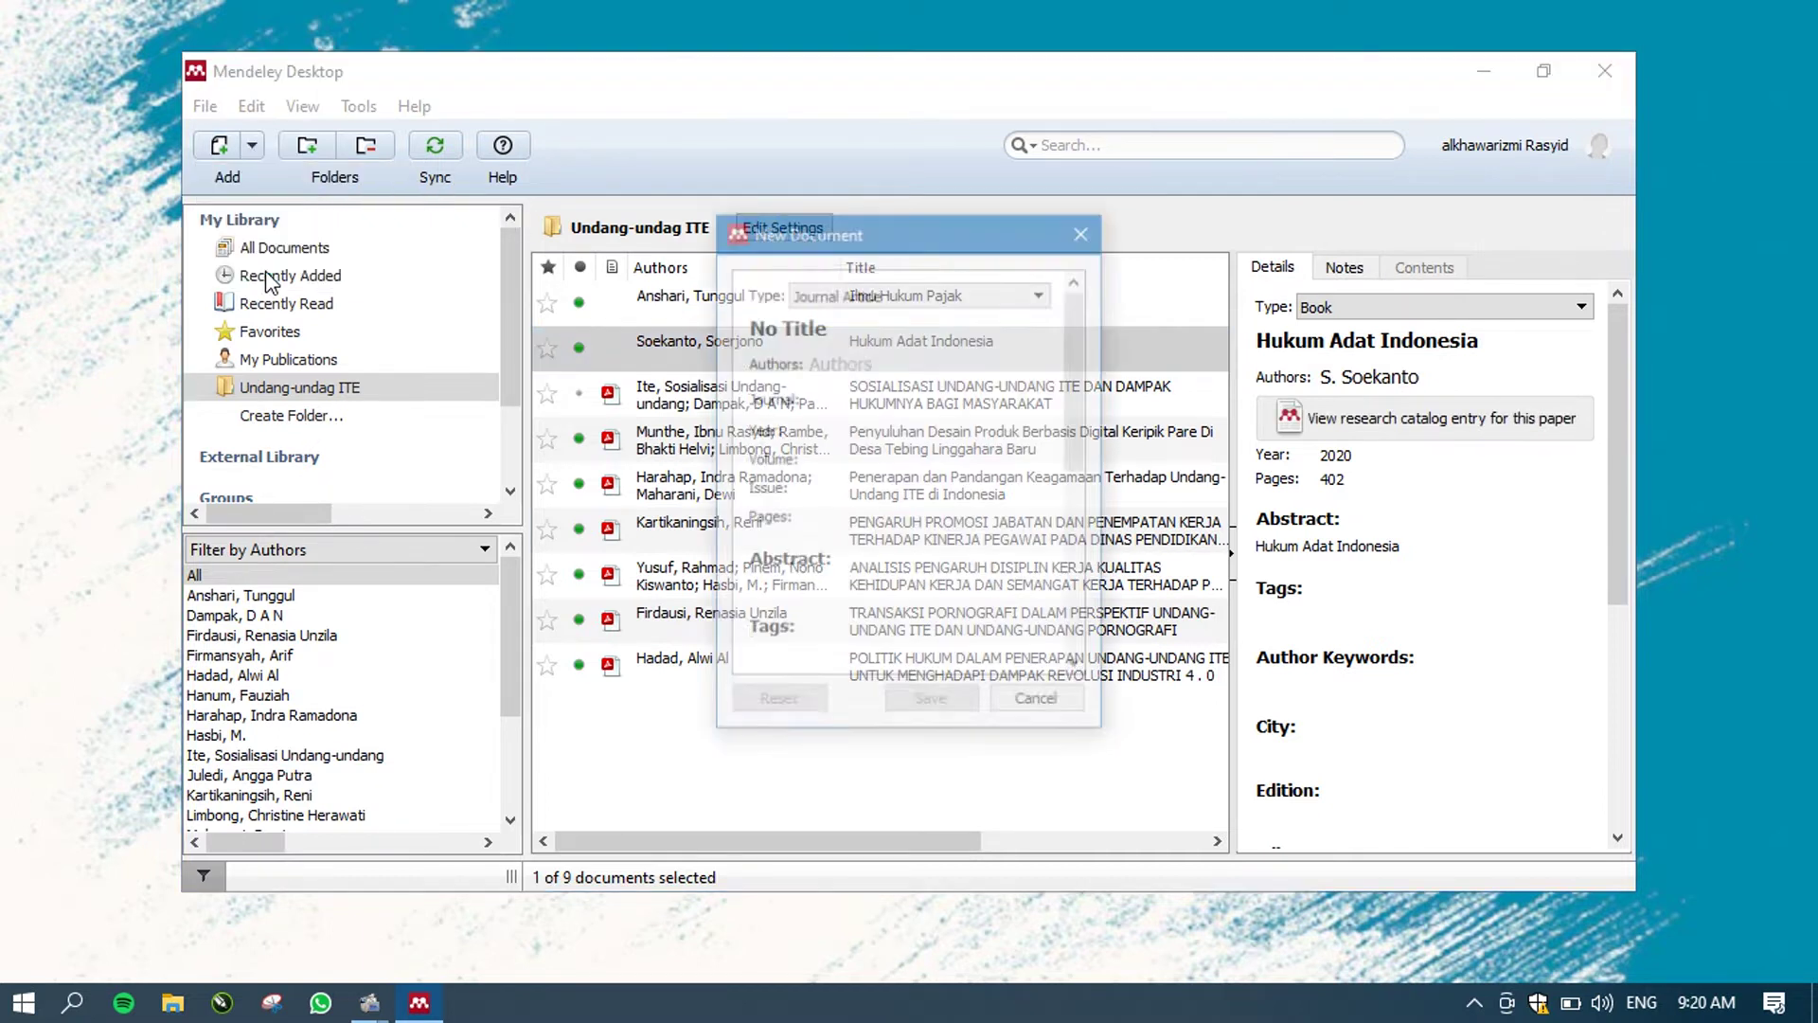
click(822, 301)
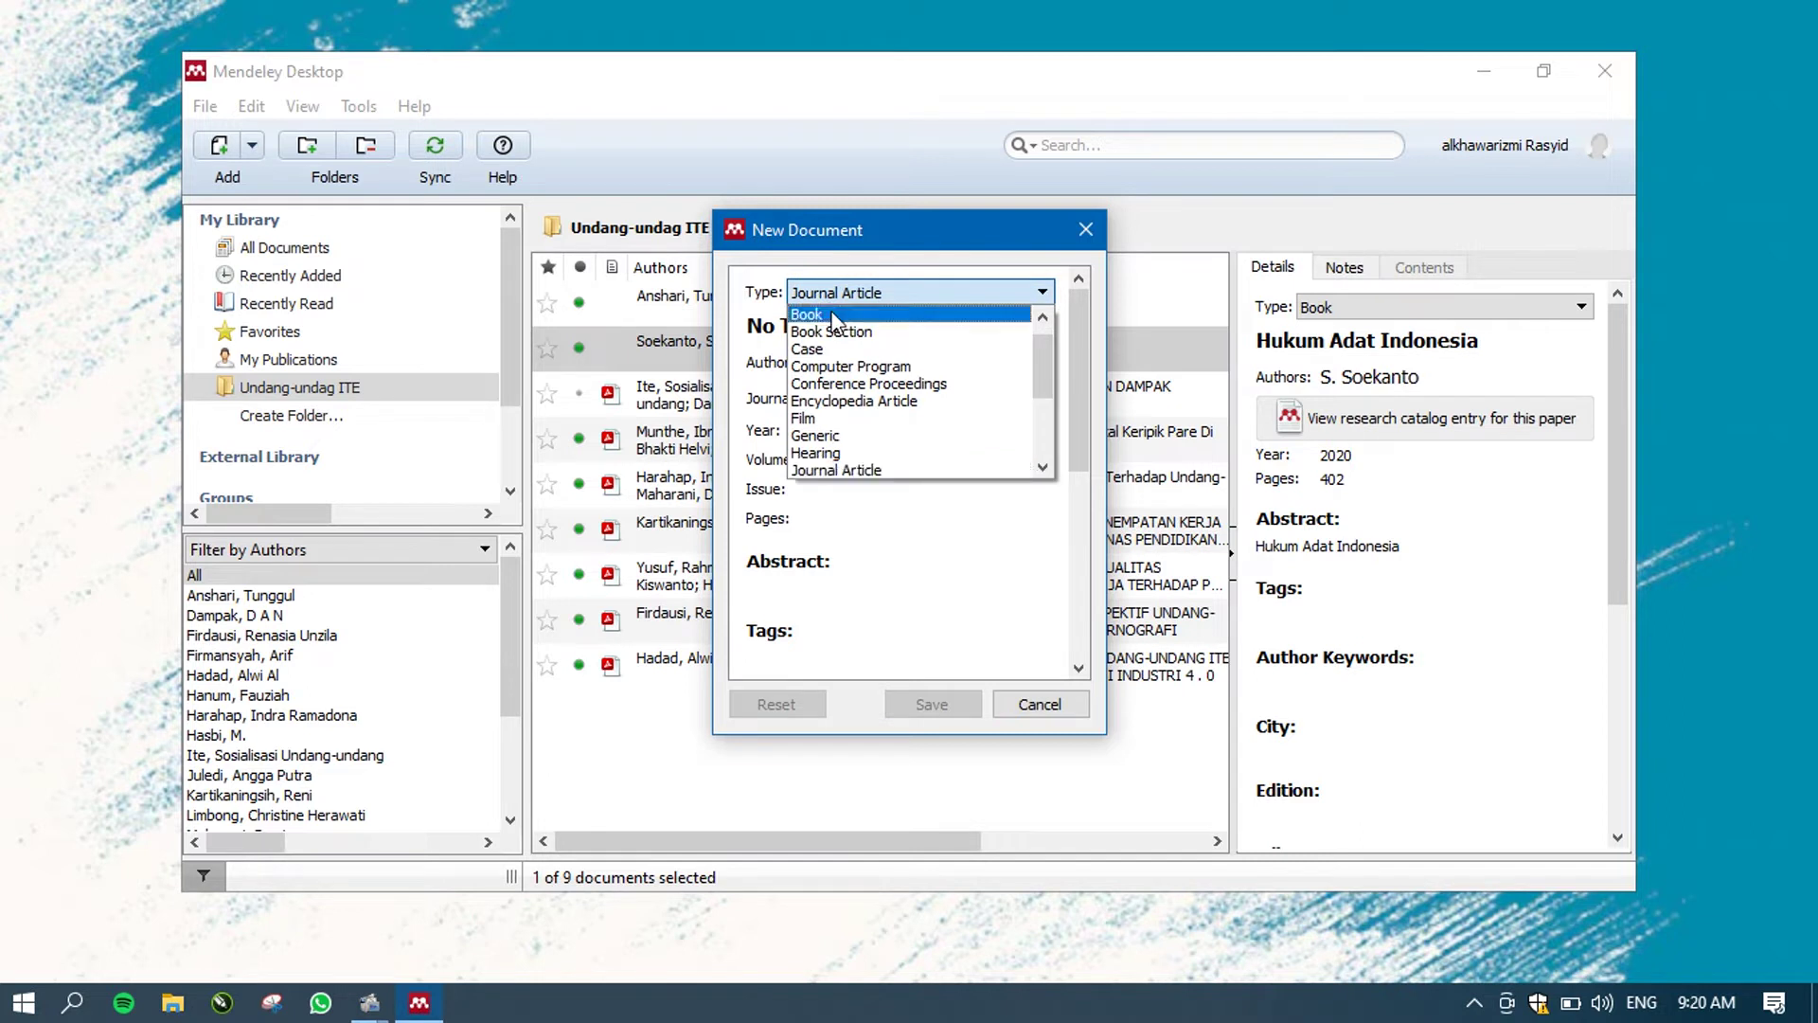
click(833, 315)
- Replace the placeholder title of the third book entry with "Strategi Efektif Internet Marketing"
click(829, 325)
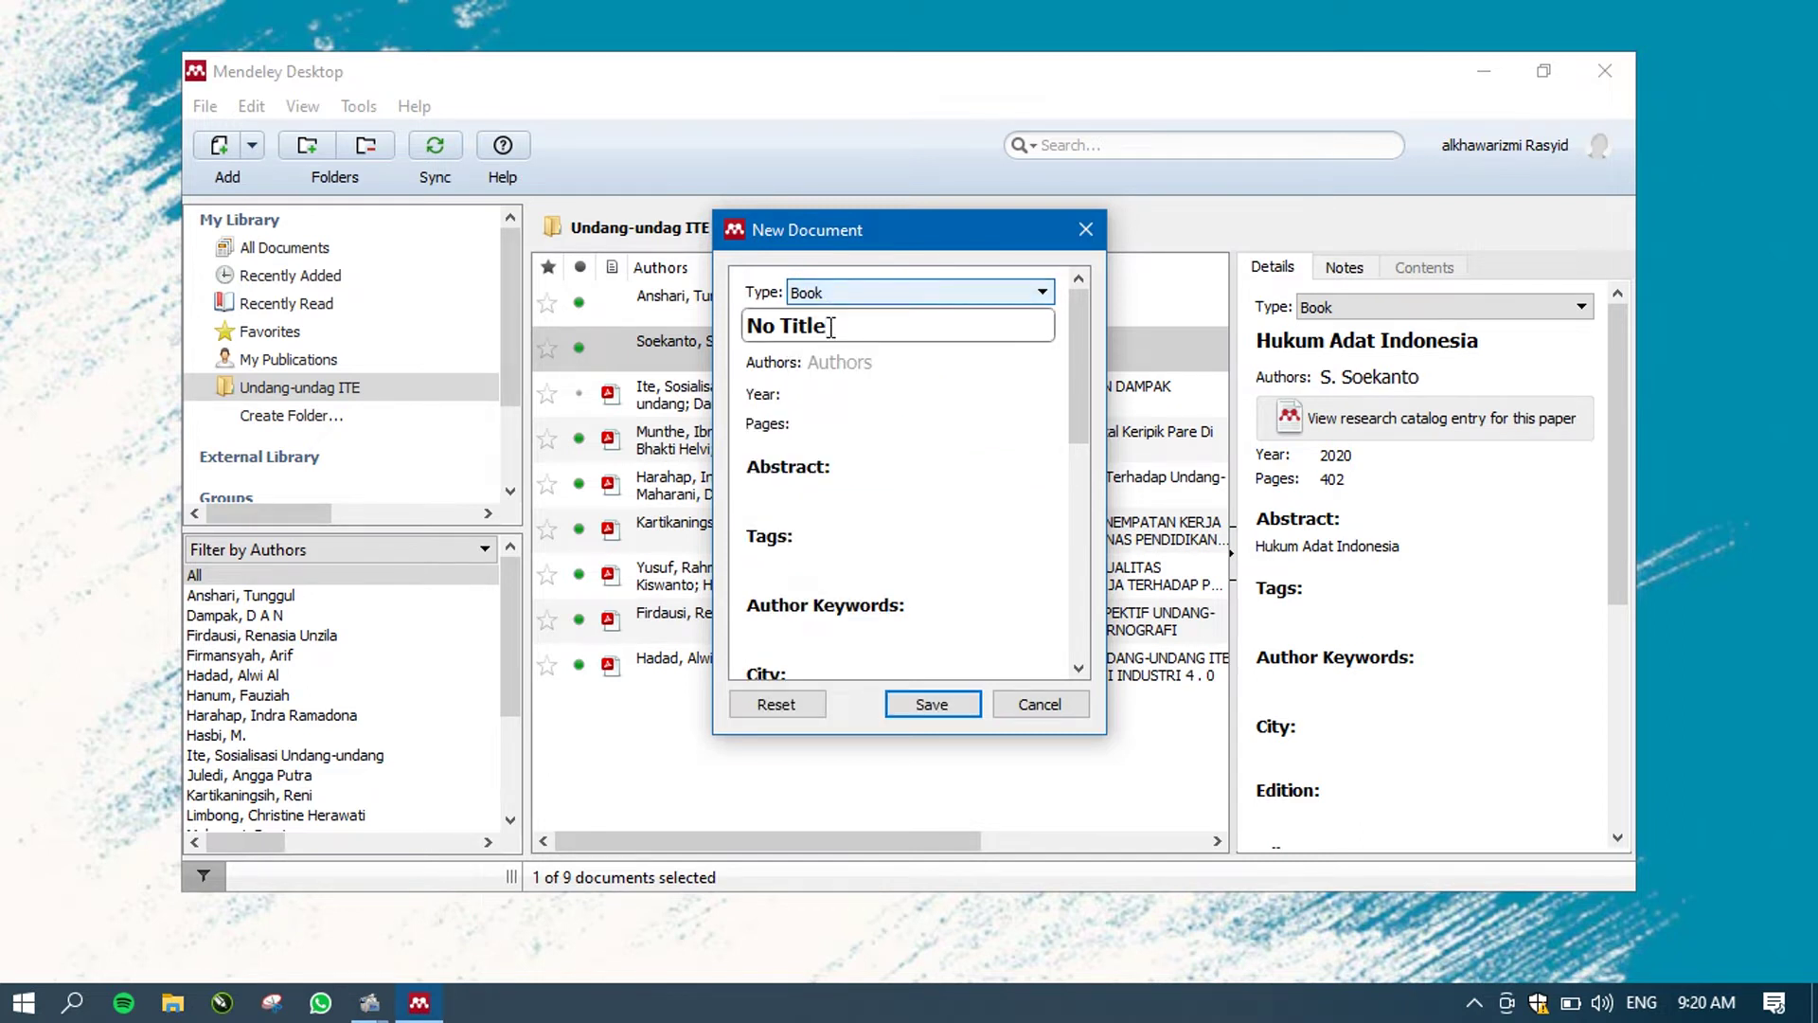
key(BackSpace)
key(BackSpace)
key(BackSpace)
key(BackSpace)
key(BackSpace)
key(BackSpace)
key(BackSpace)
key(BackSpace)
text(Strategi)
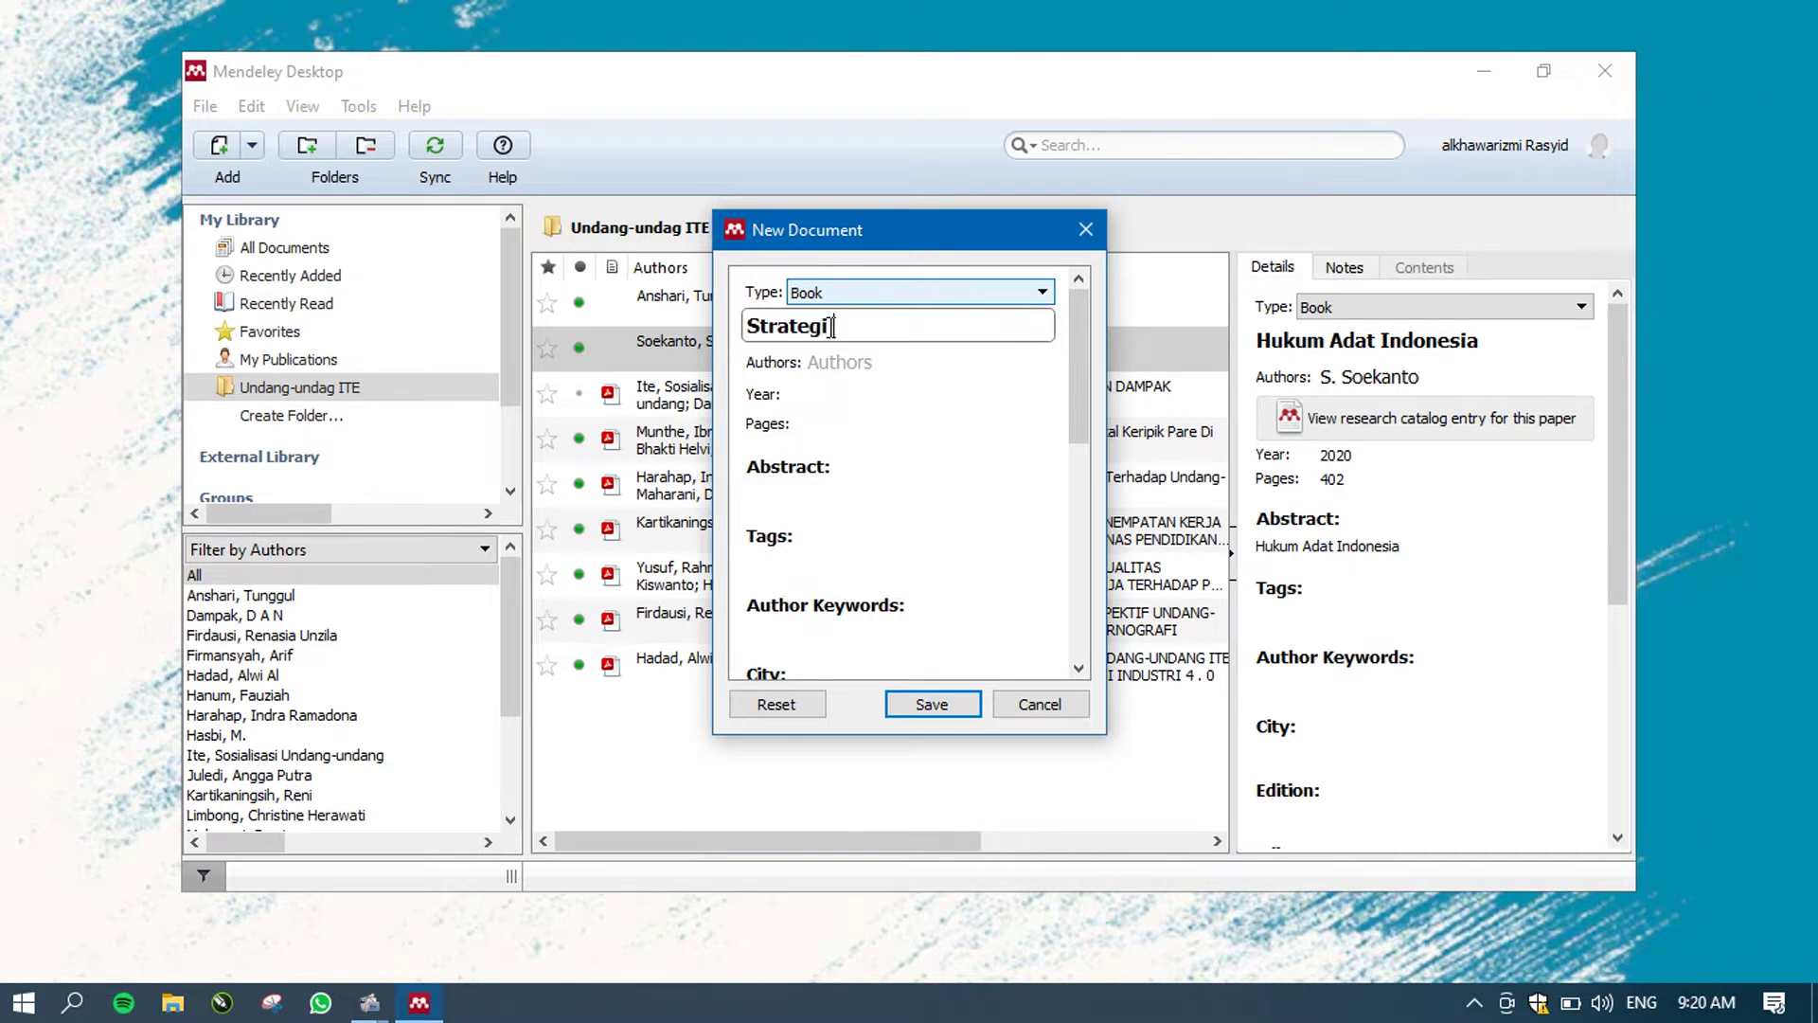
text( Efektif Internet)
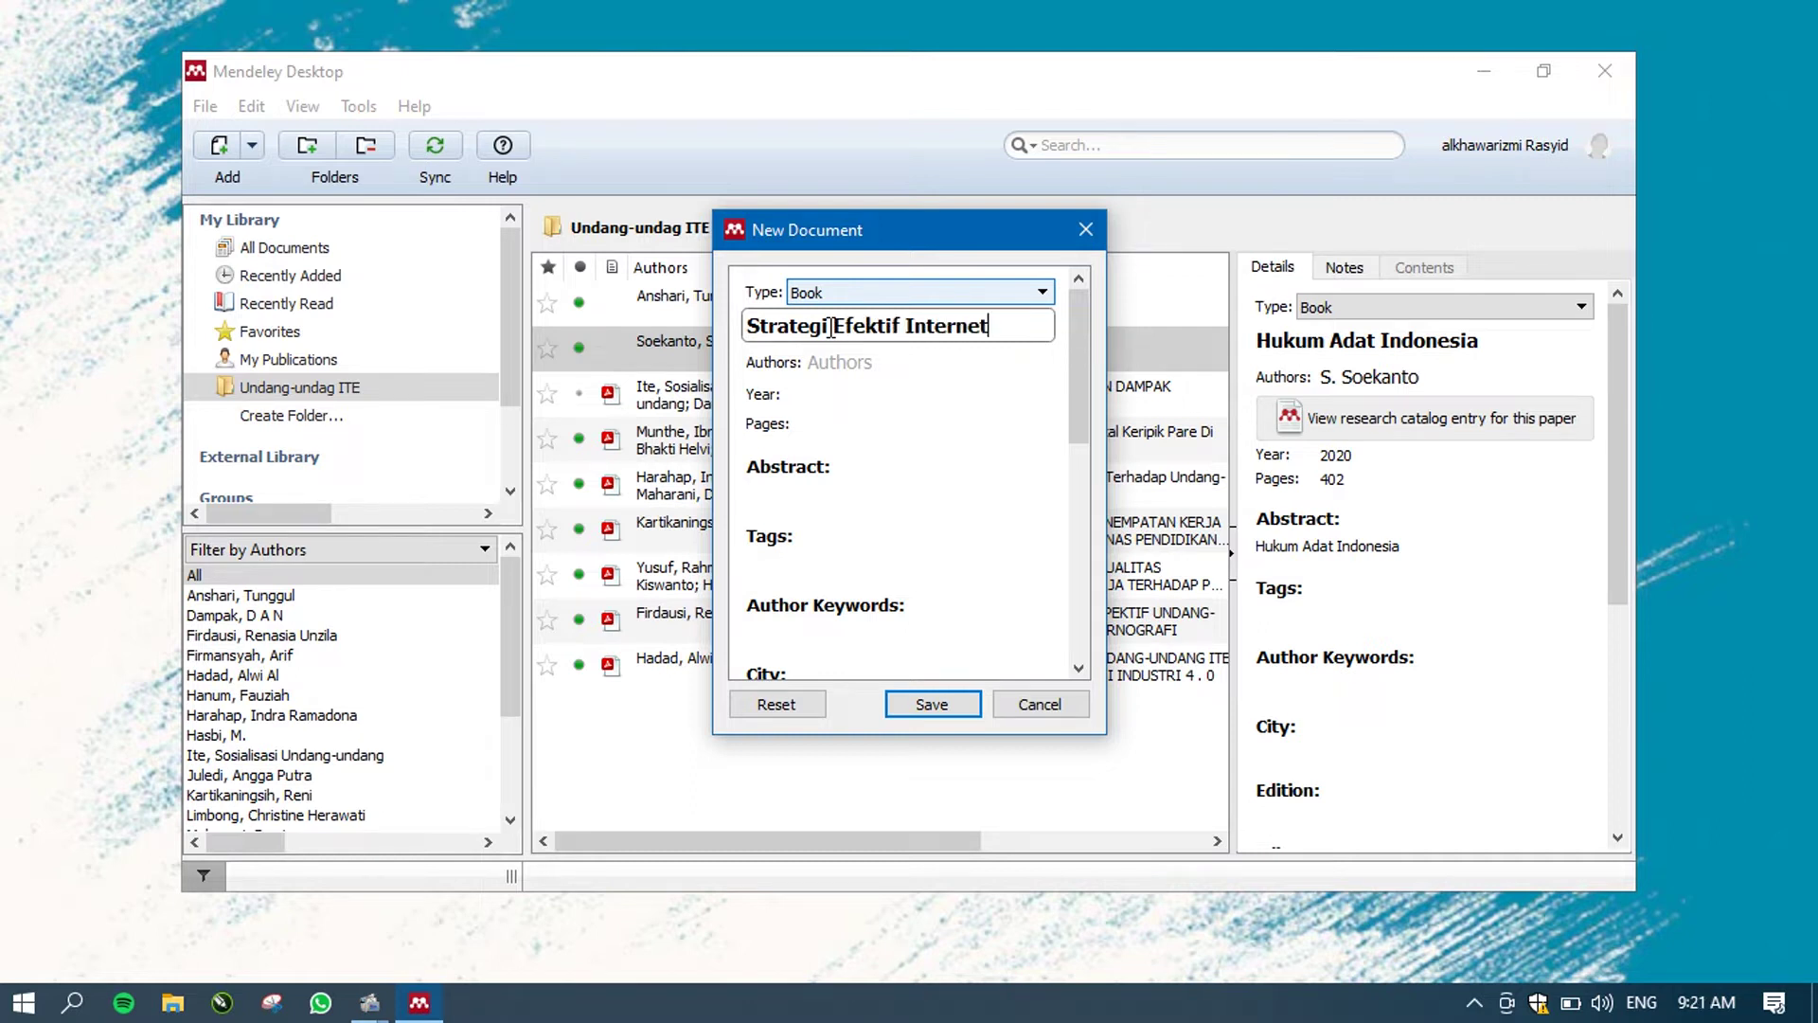
text( Marketing)
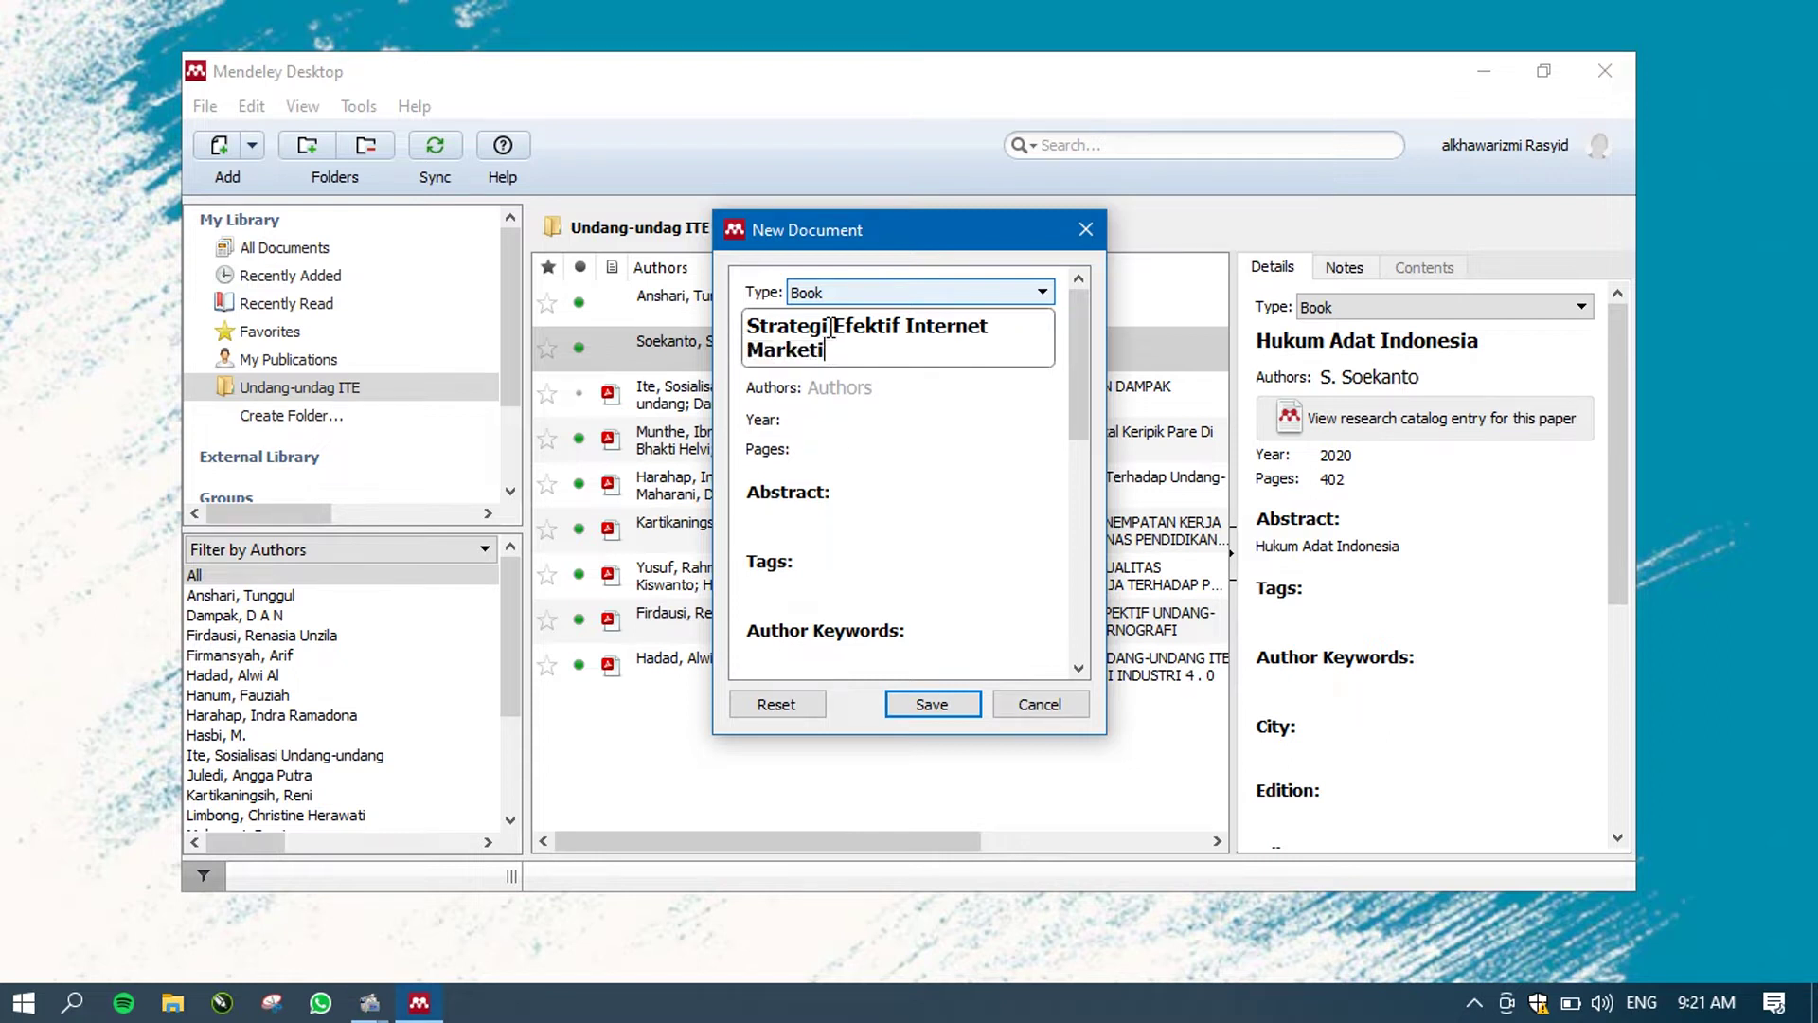
- Enter the author's full name for the Strategi Efektif Internet Marketing entry
click(878, 389)
text(A)
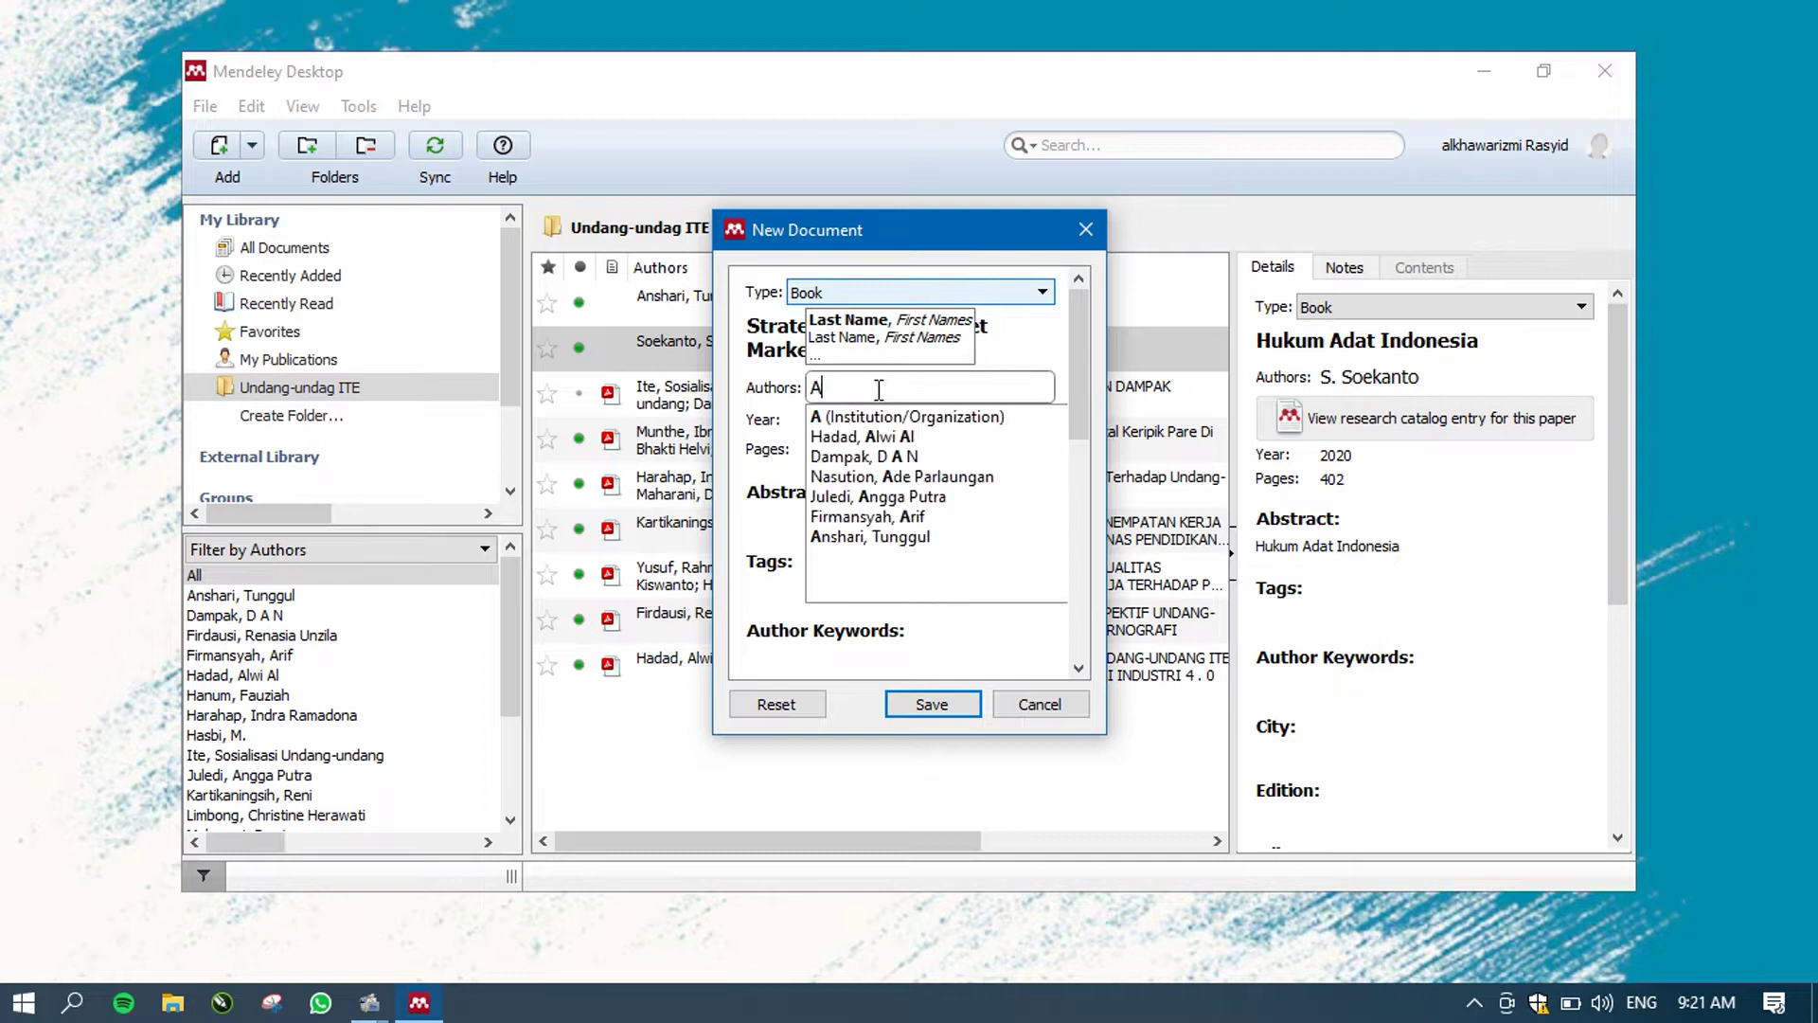
text(rista Prase)
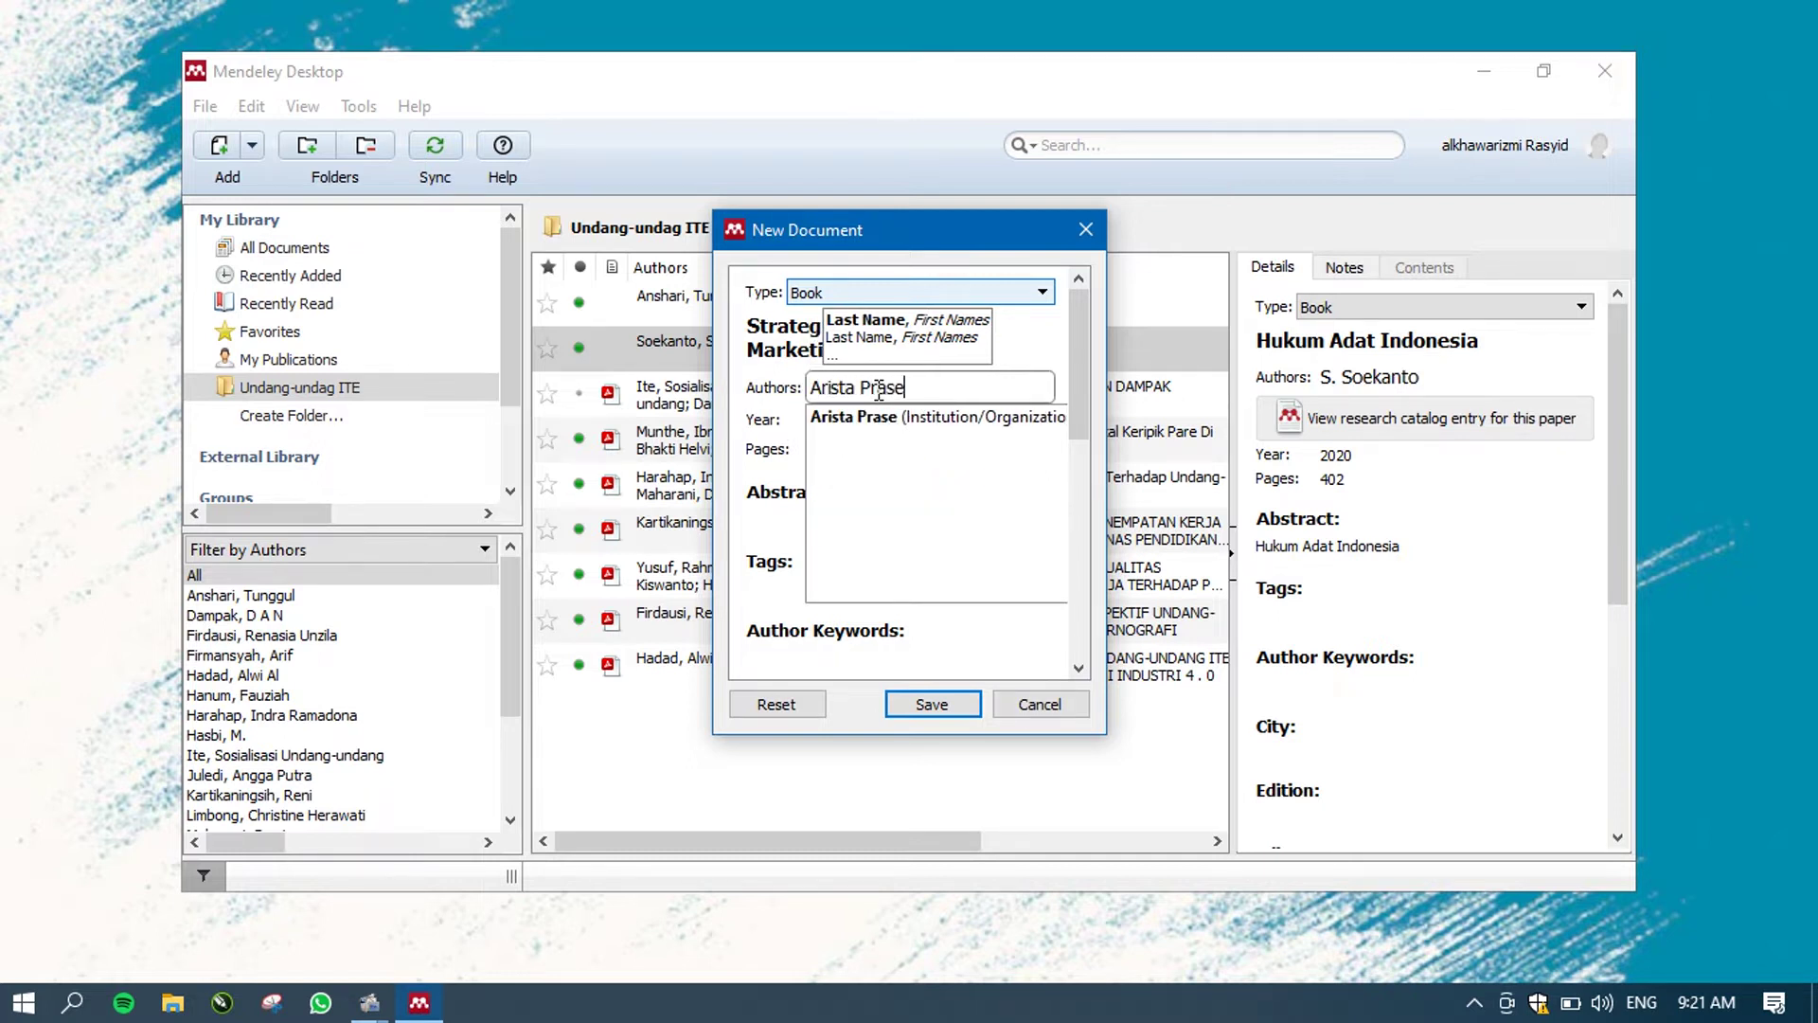
text(tyo )
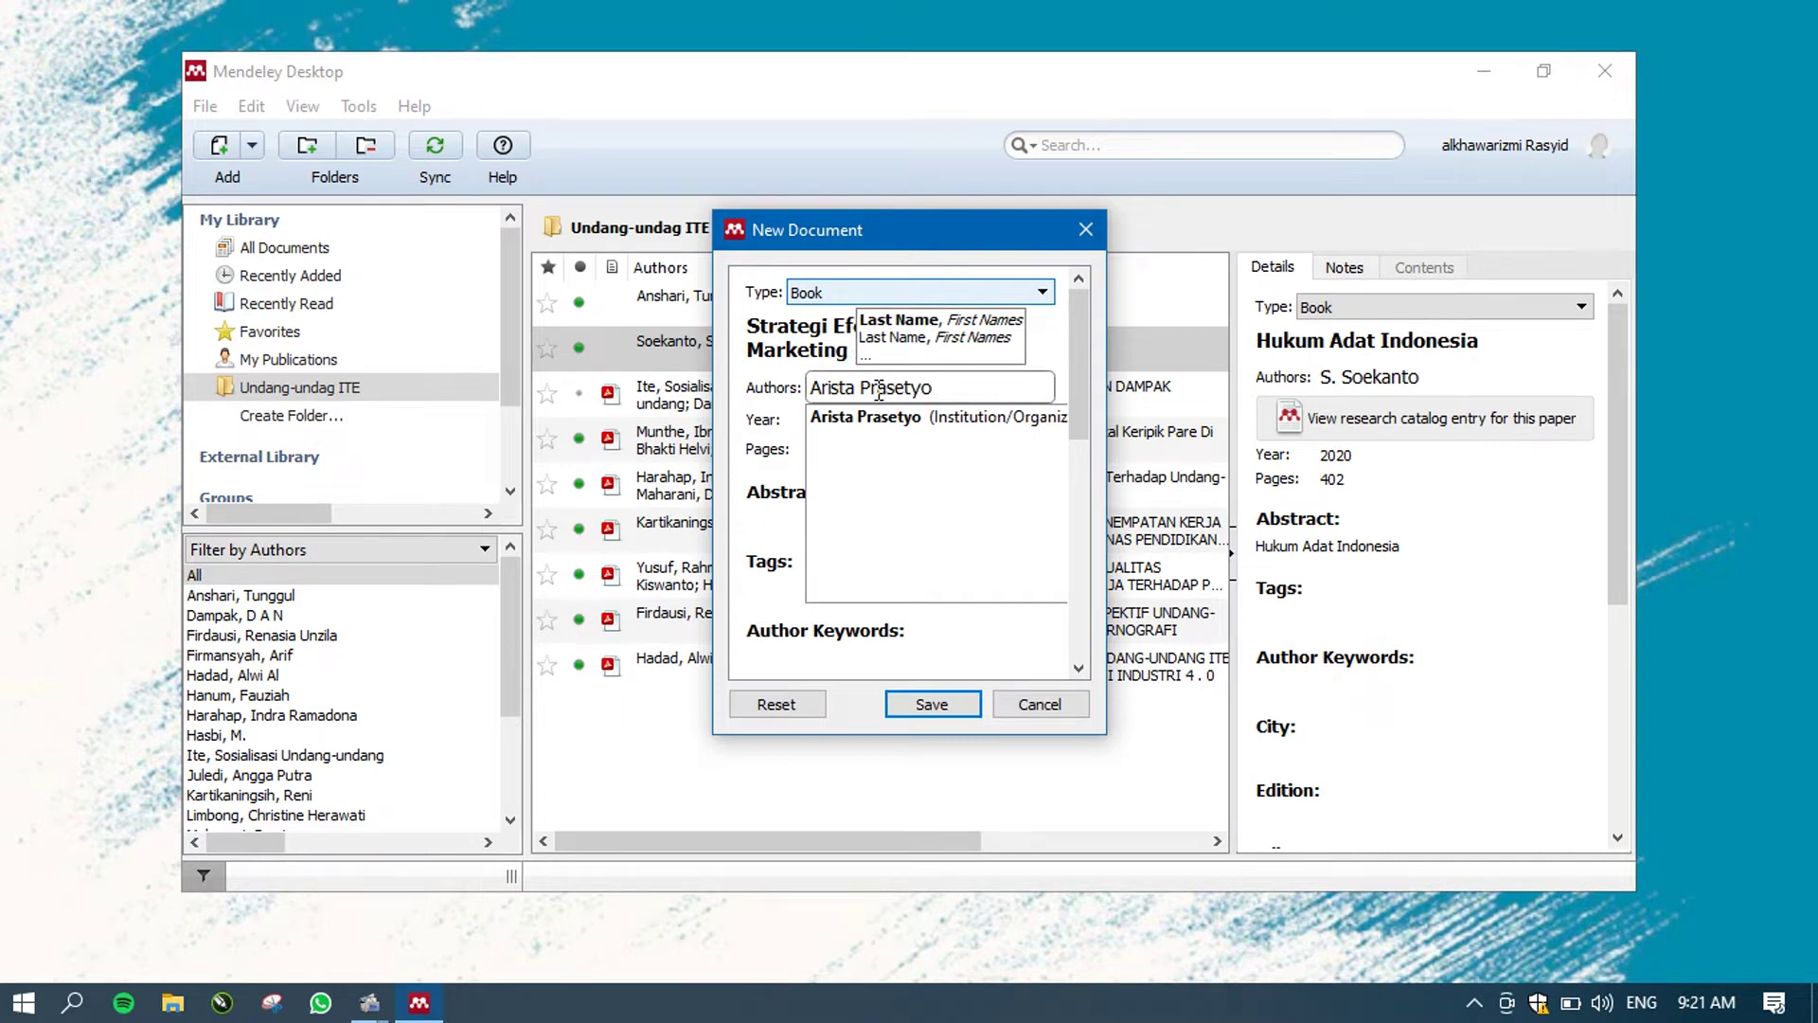
text(Adi)
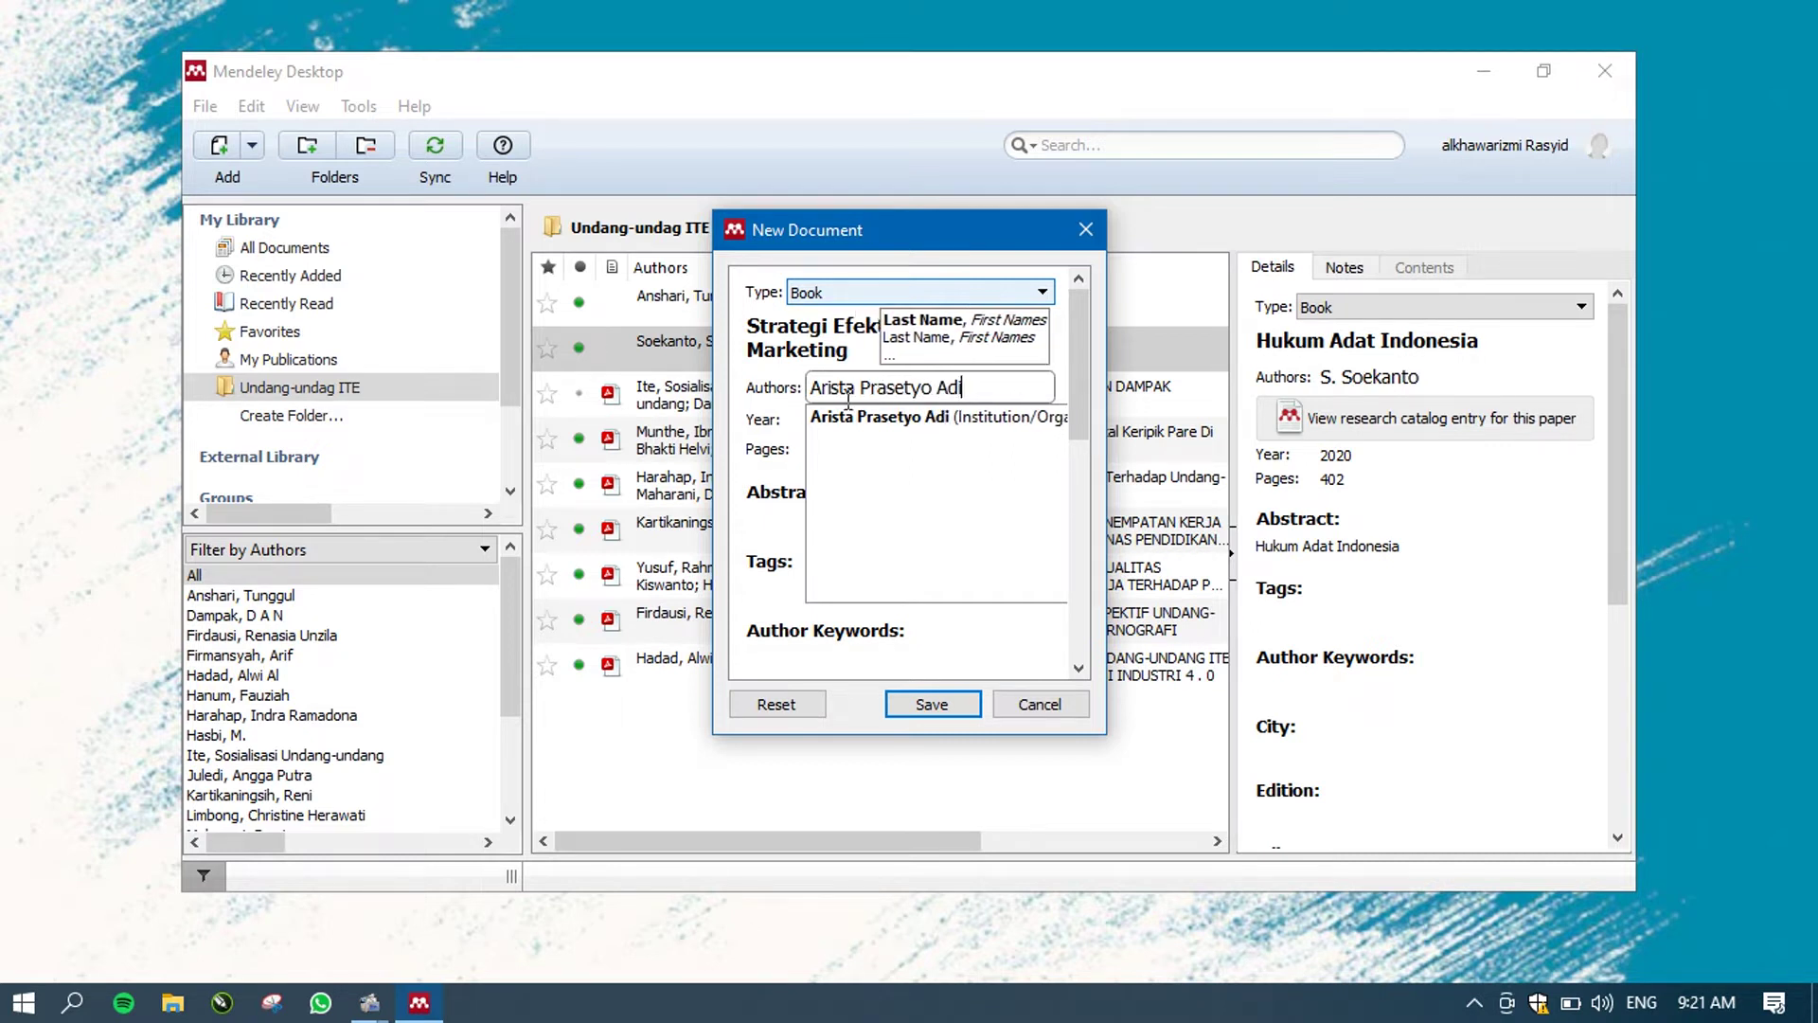
click(786, 421)
- Set the Strategi Efektif Internet Marketing entry's year to 2022 and its pages to 192
click(847, 412)
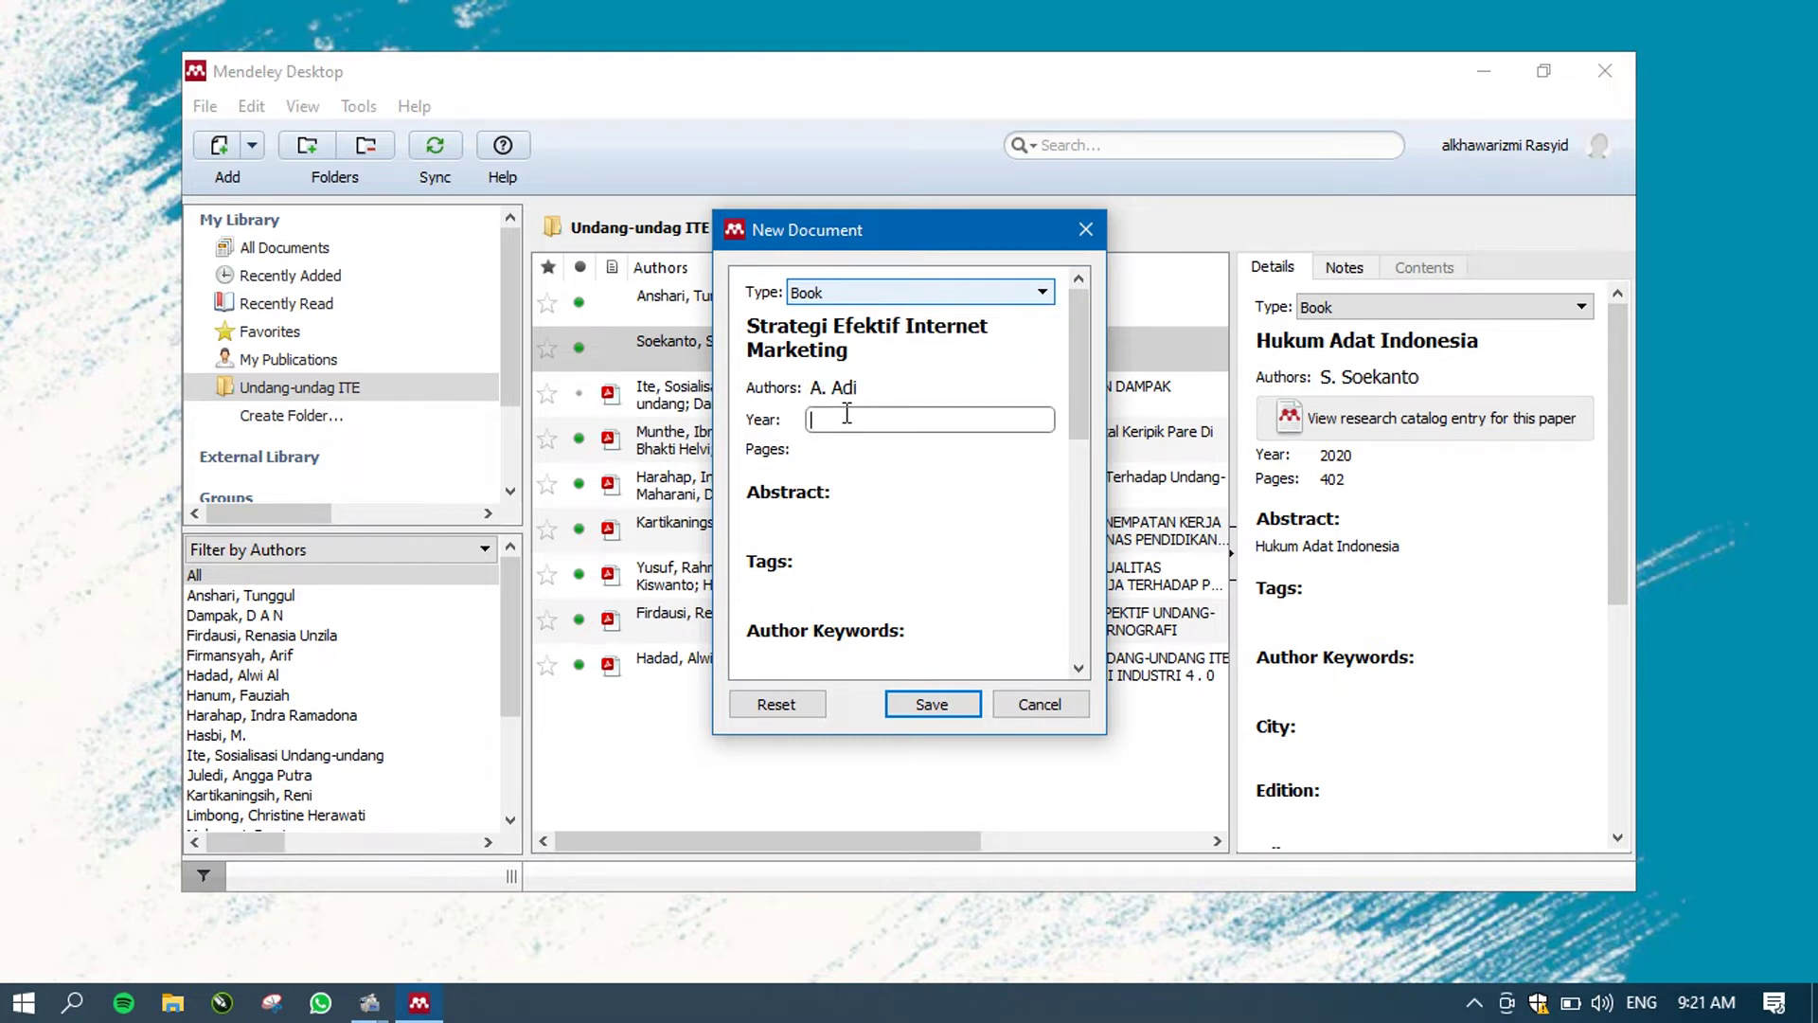
text(2022)
click(832, 449)
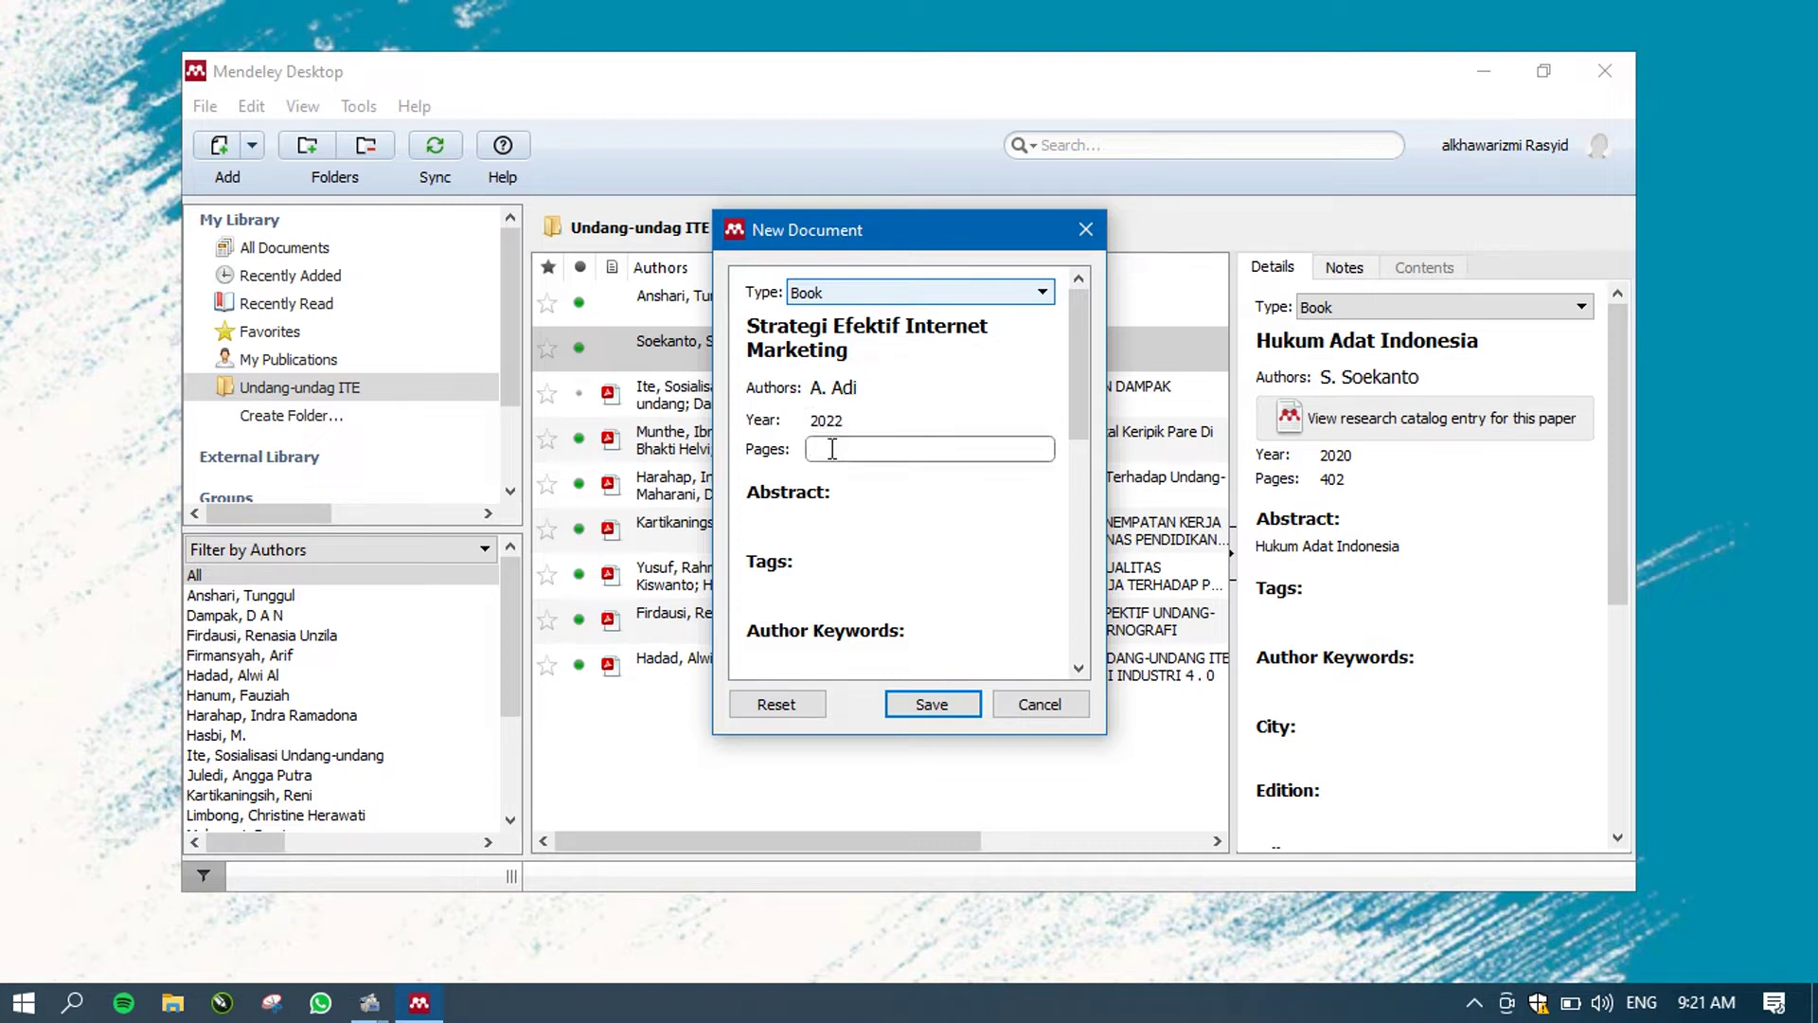
text(192)
- Fill in the third book entry's abstract as "STrategi Efektif Internet Marketing"
click(851, 512)
text(STrat)
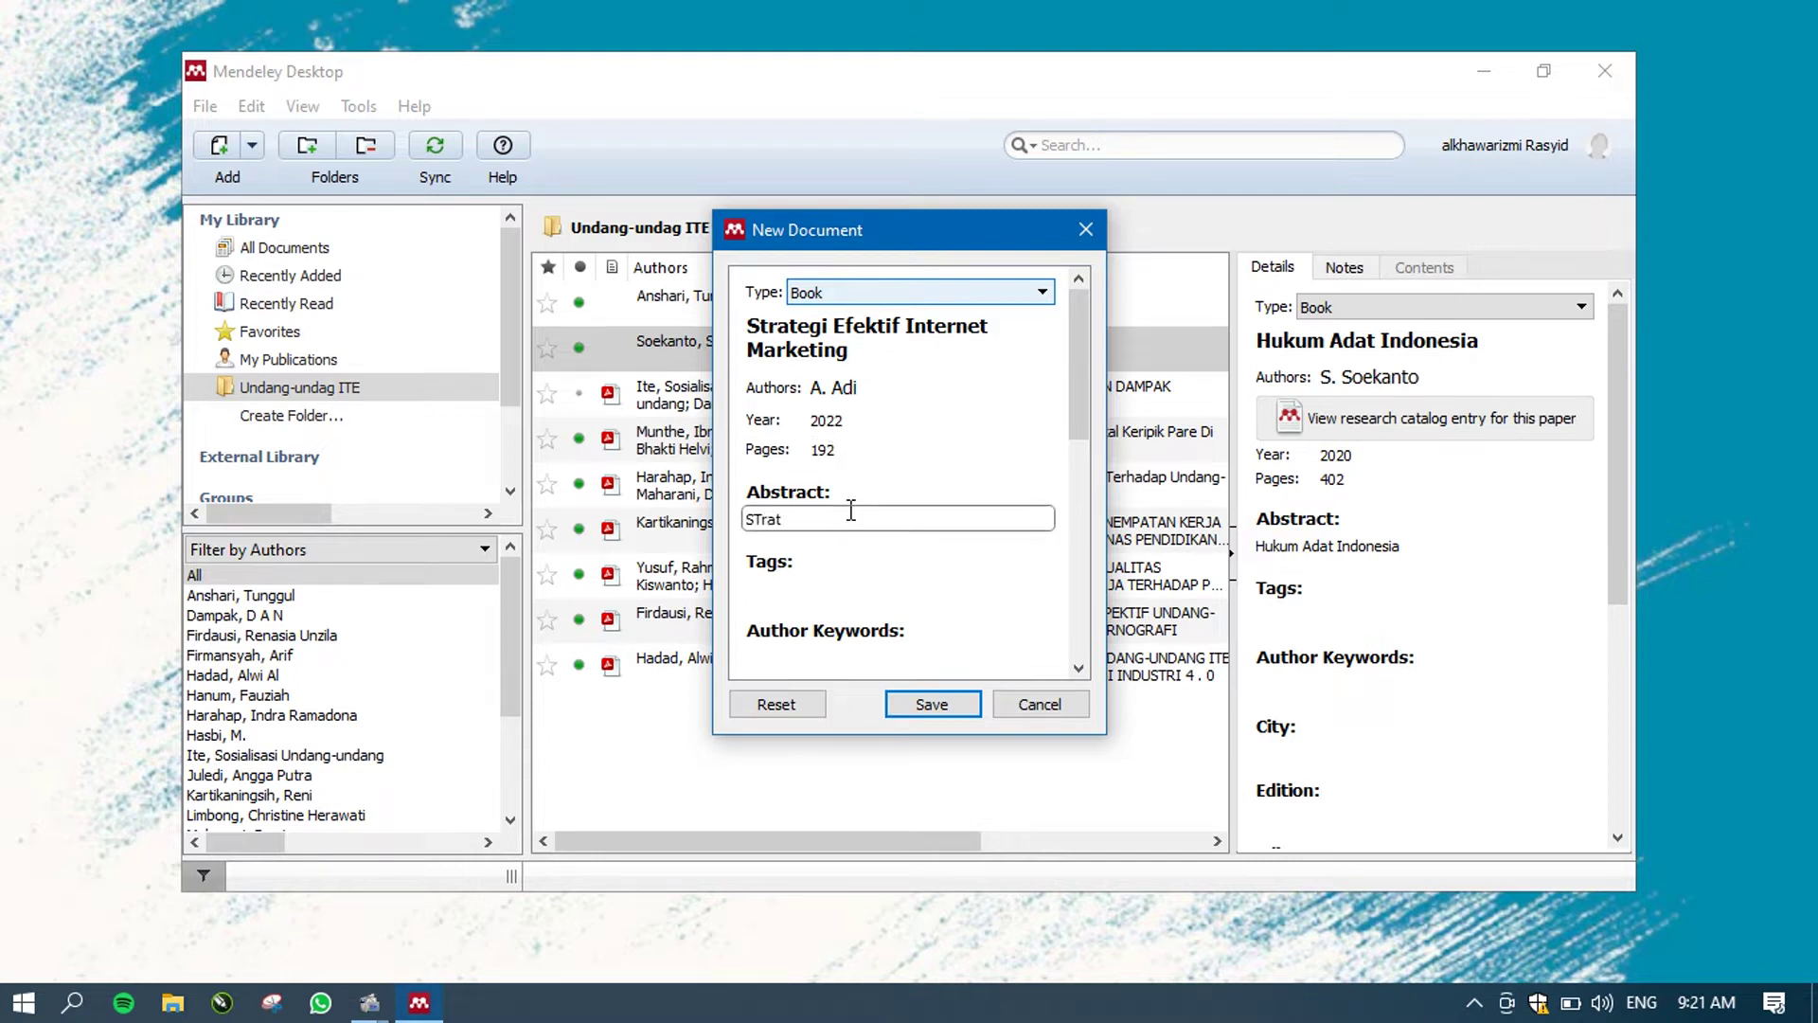
text(egi Efej)
key(BackSpace)
key(BackSpace)
text(ktif Internet Marketing)
- Set the third book entry's publisher to "Elex Media Komputindo"
scroll(1091, 379, down, 1)
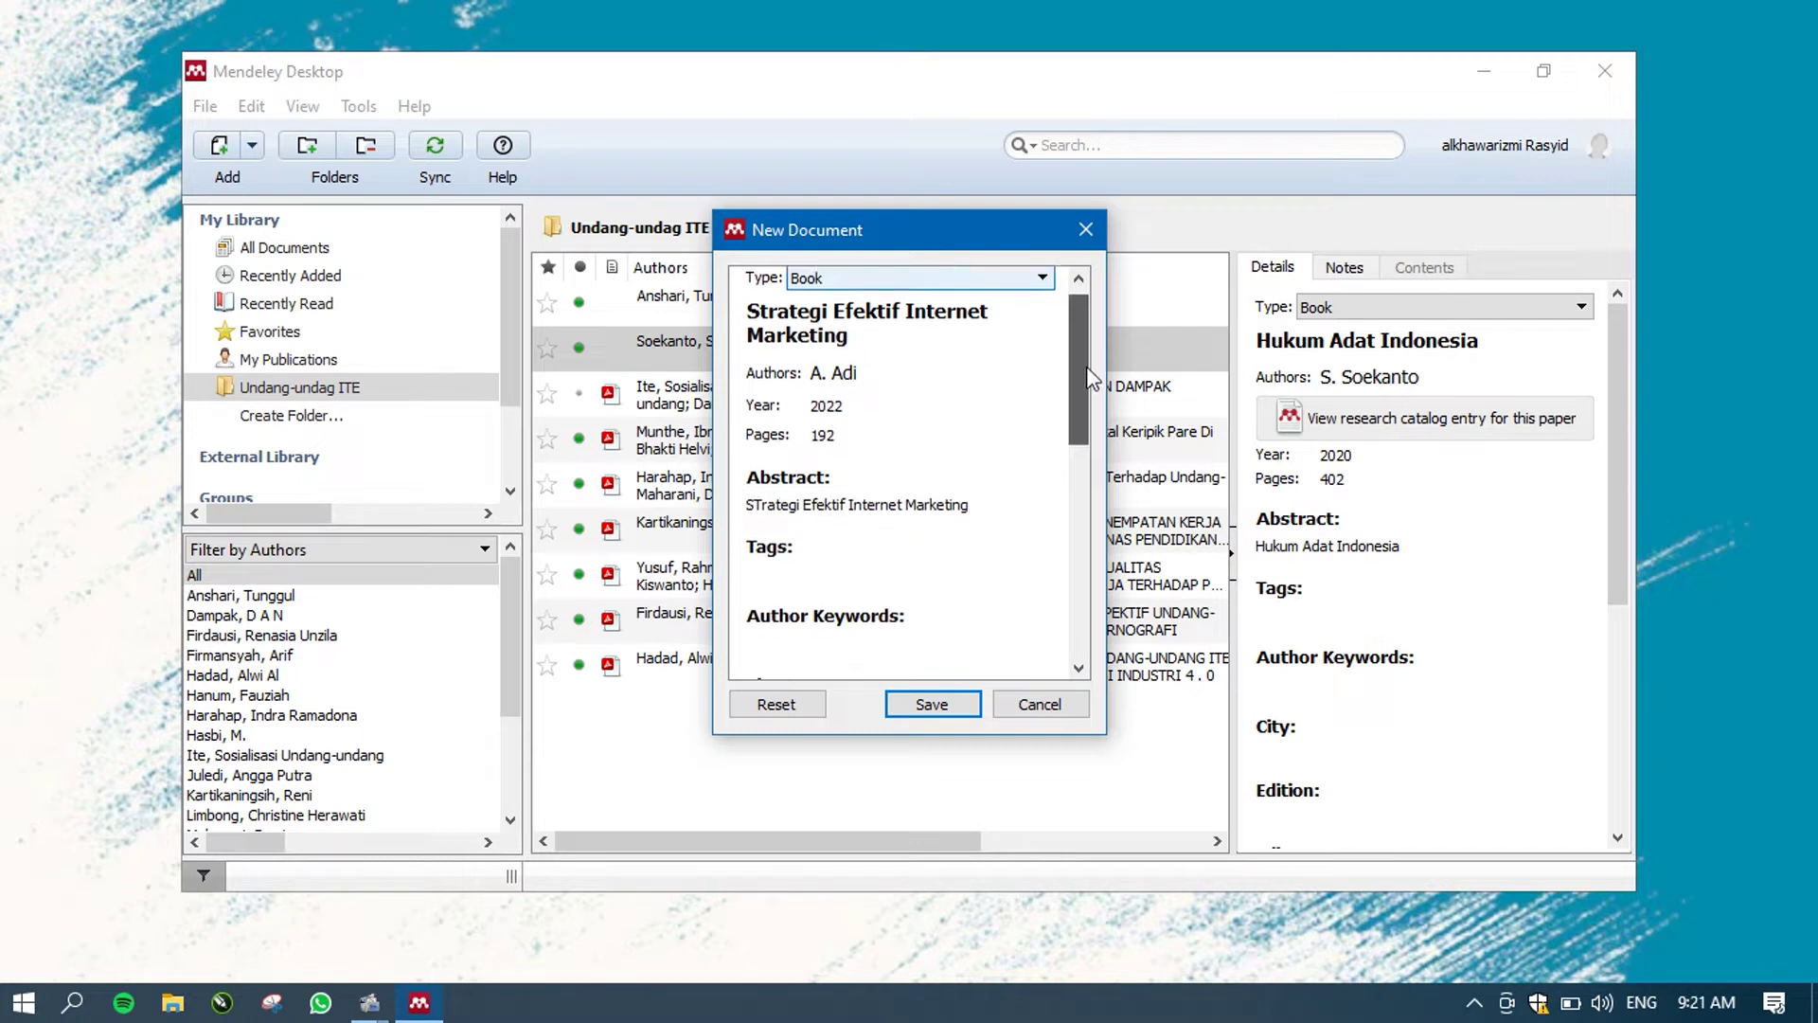
drag(1087, 370, 1096, 523)
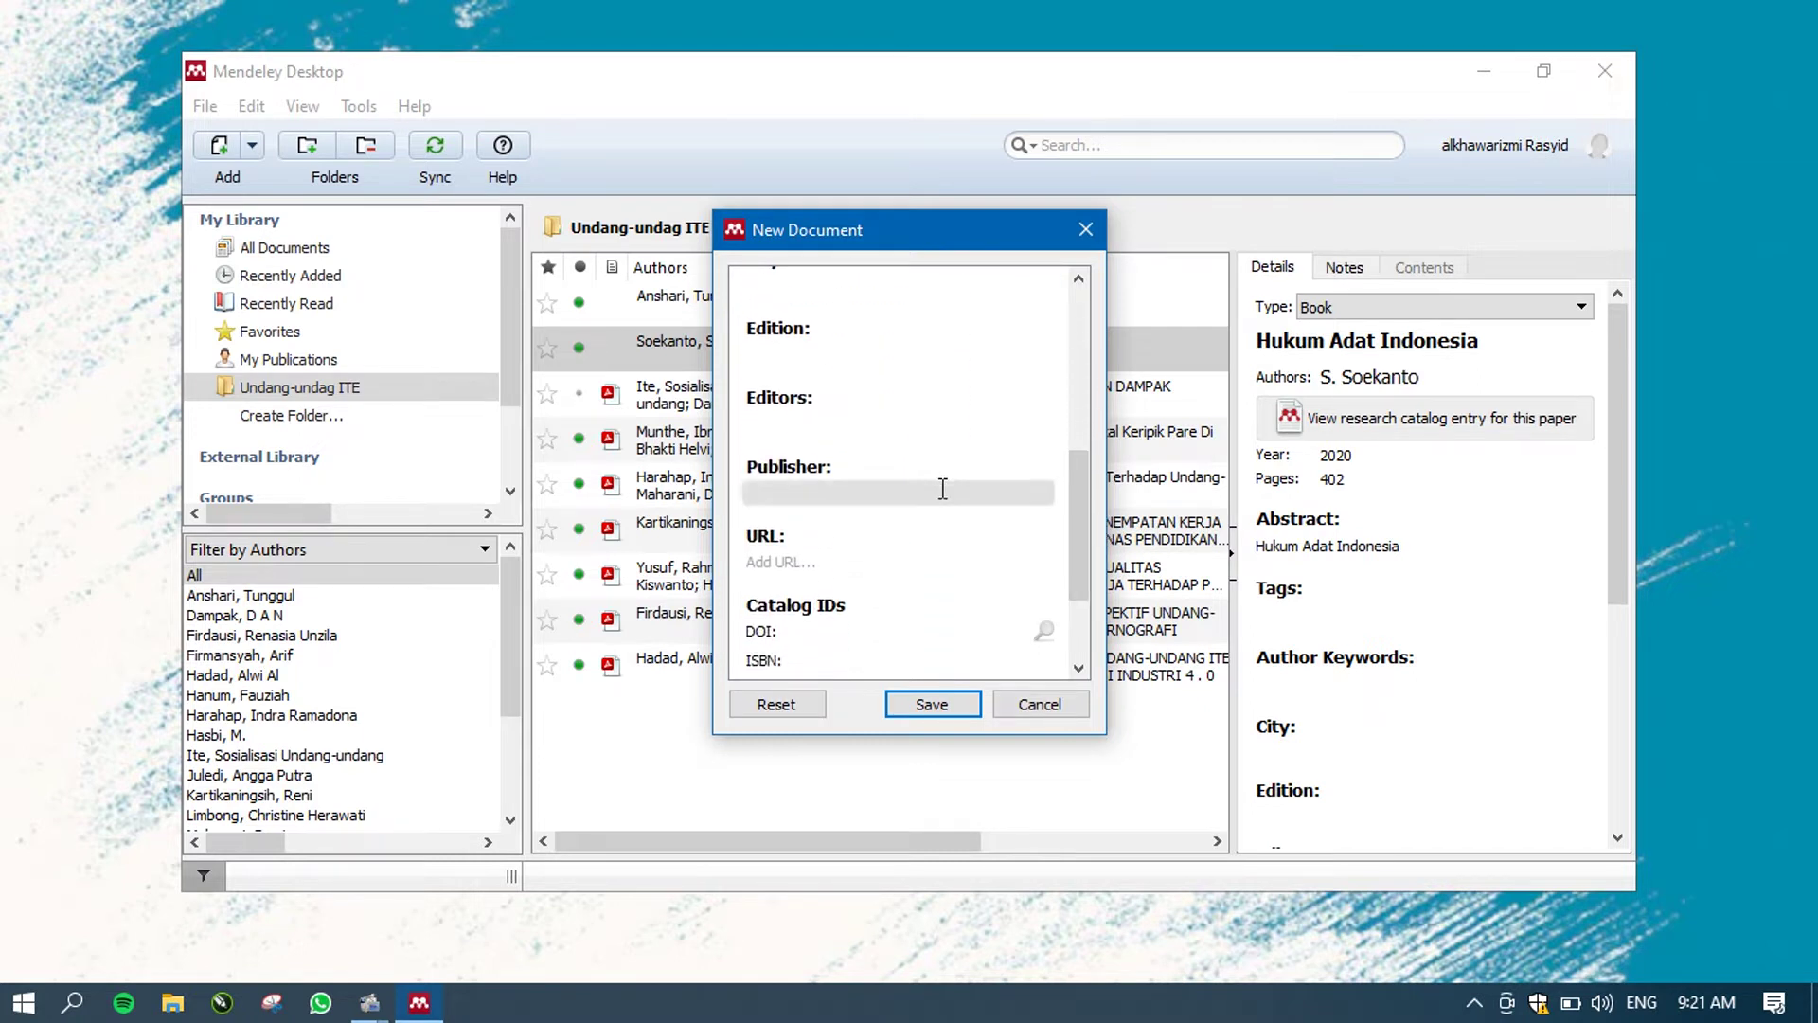
click(942, 488)
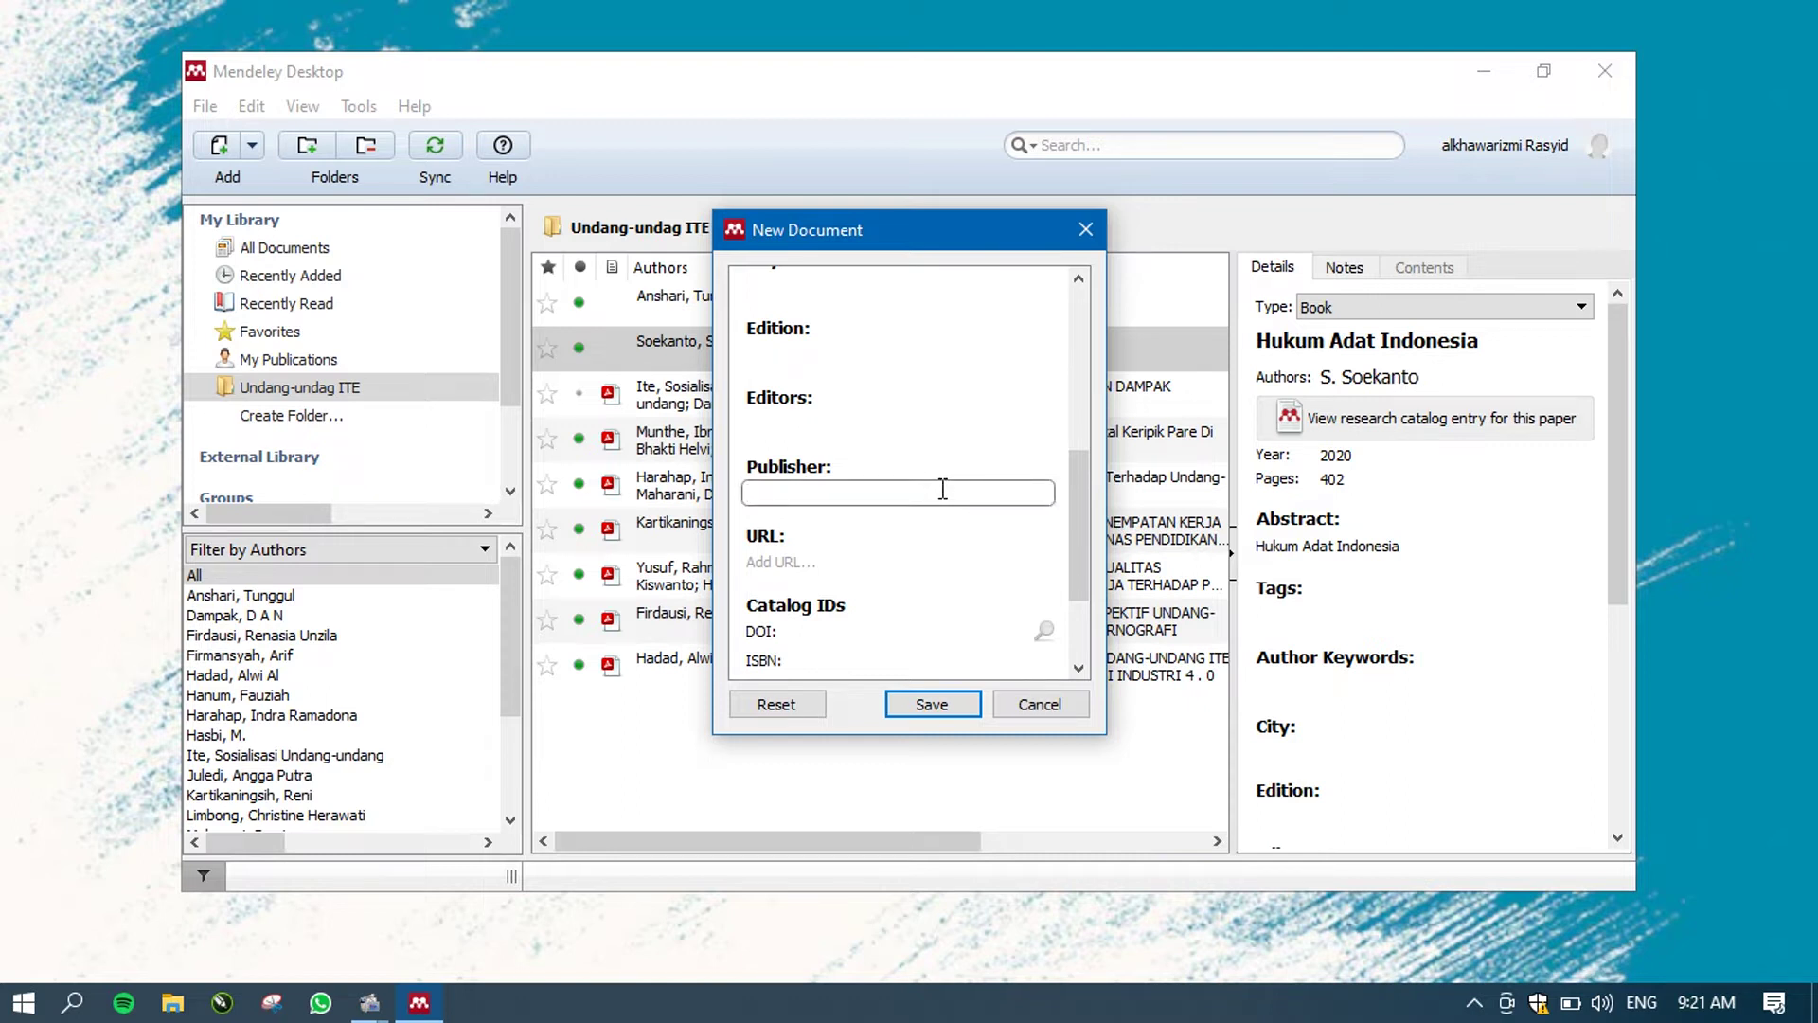
text(Elex Media Komputindo)
click(875, 658)
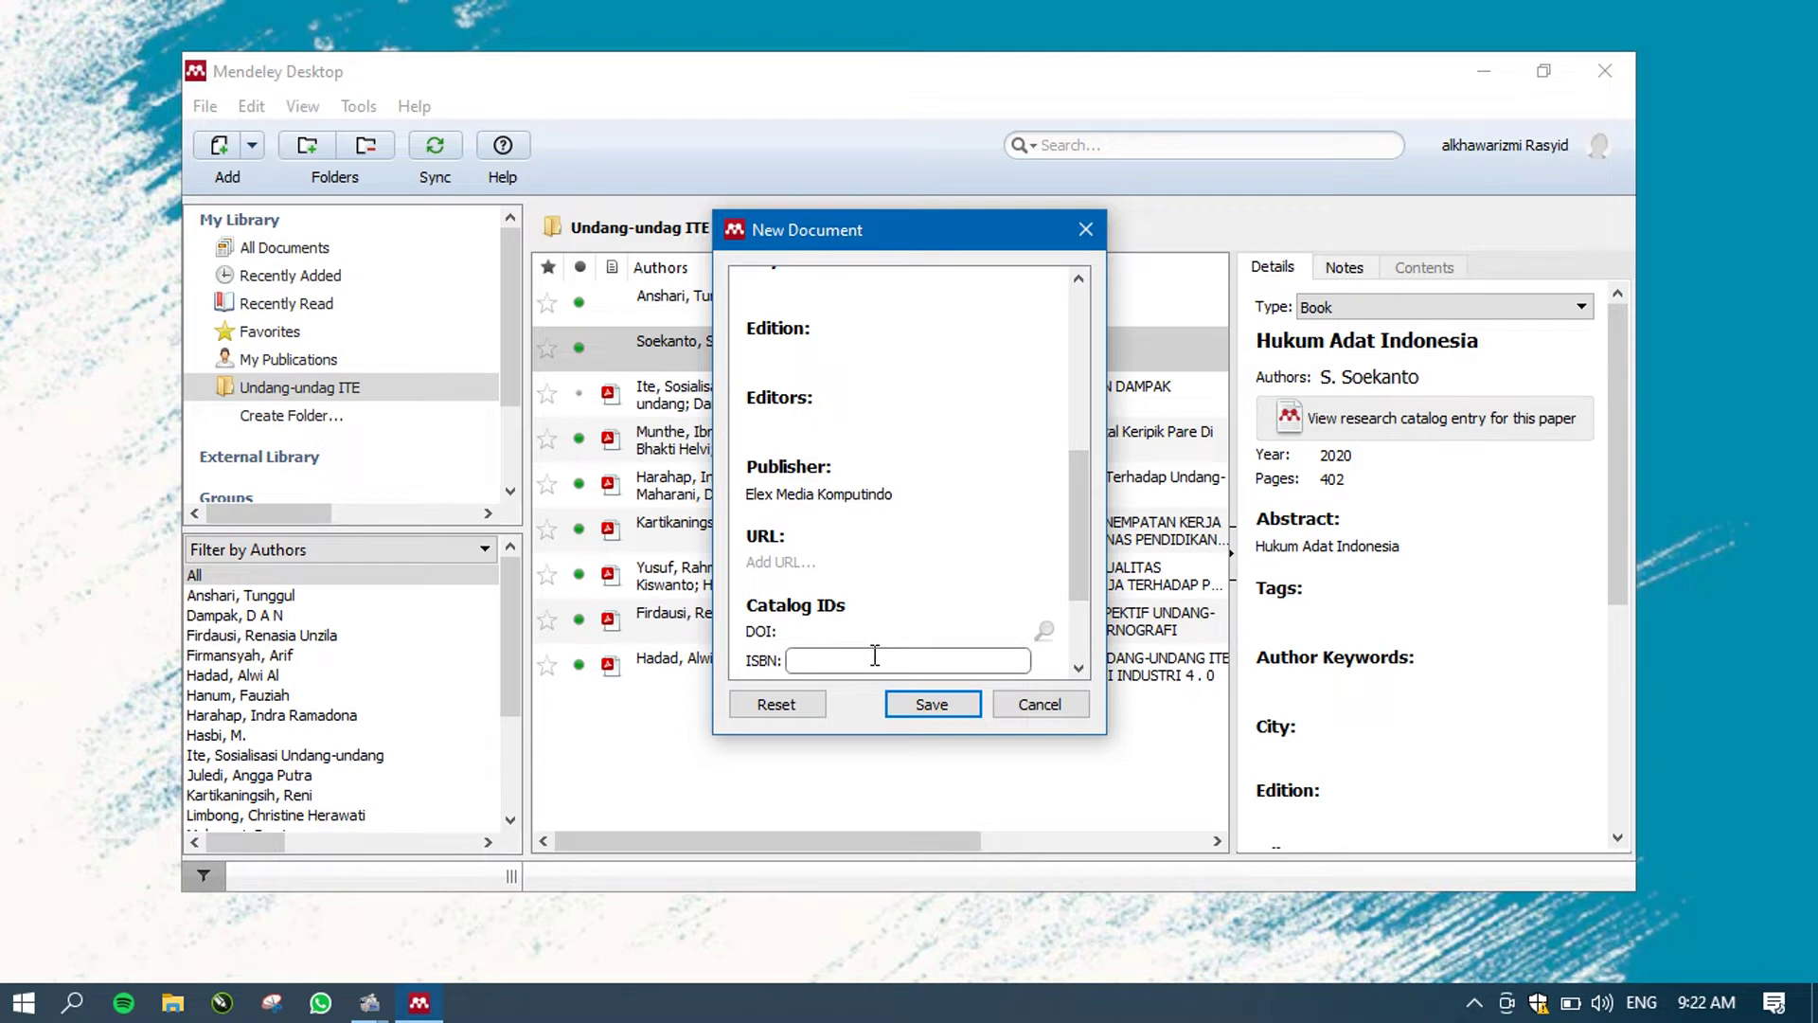
text(9786230033452)
click(932, 704)
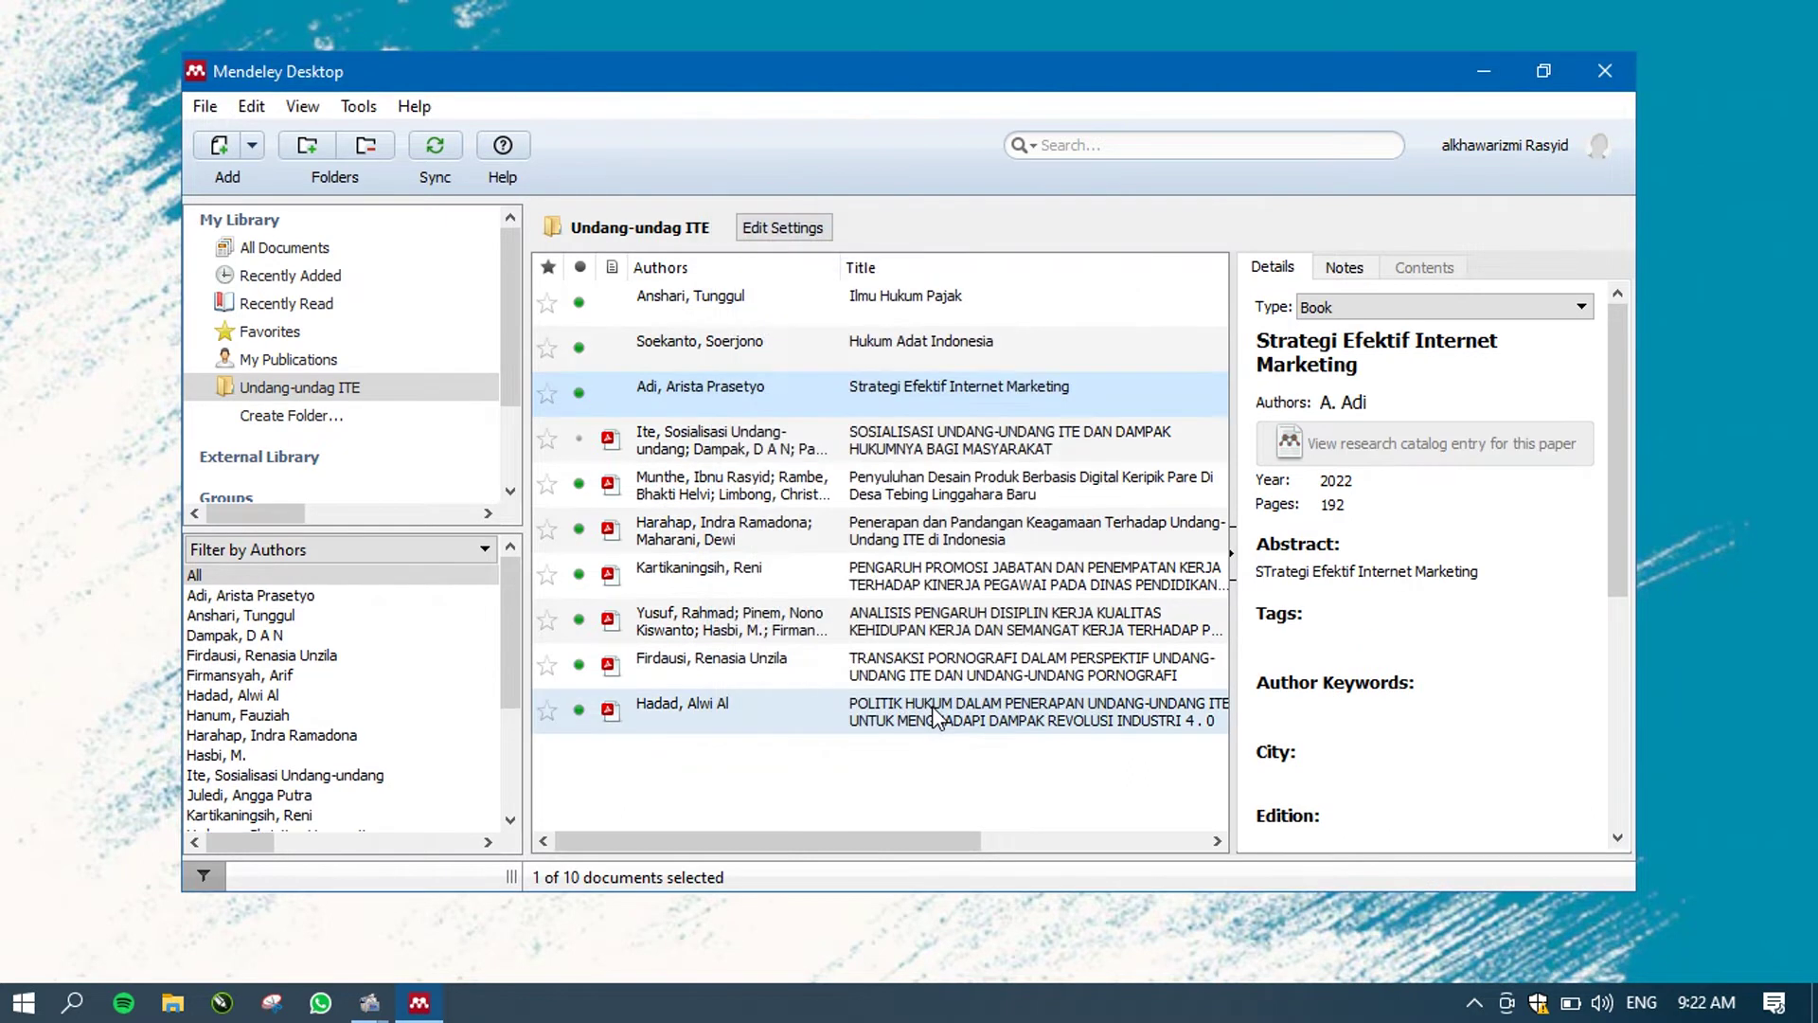
- Set the publisher of the Hukum Adat Indonesia entry to "RajaGrafindo Persada"
click(730, 365)
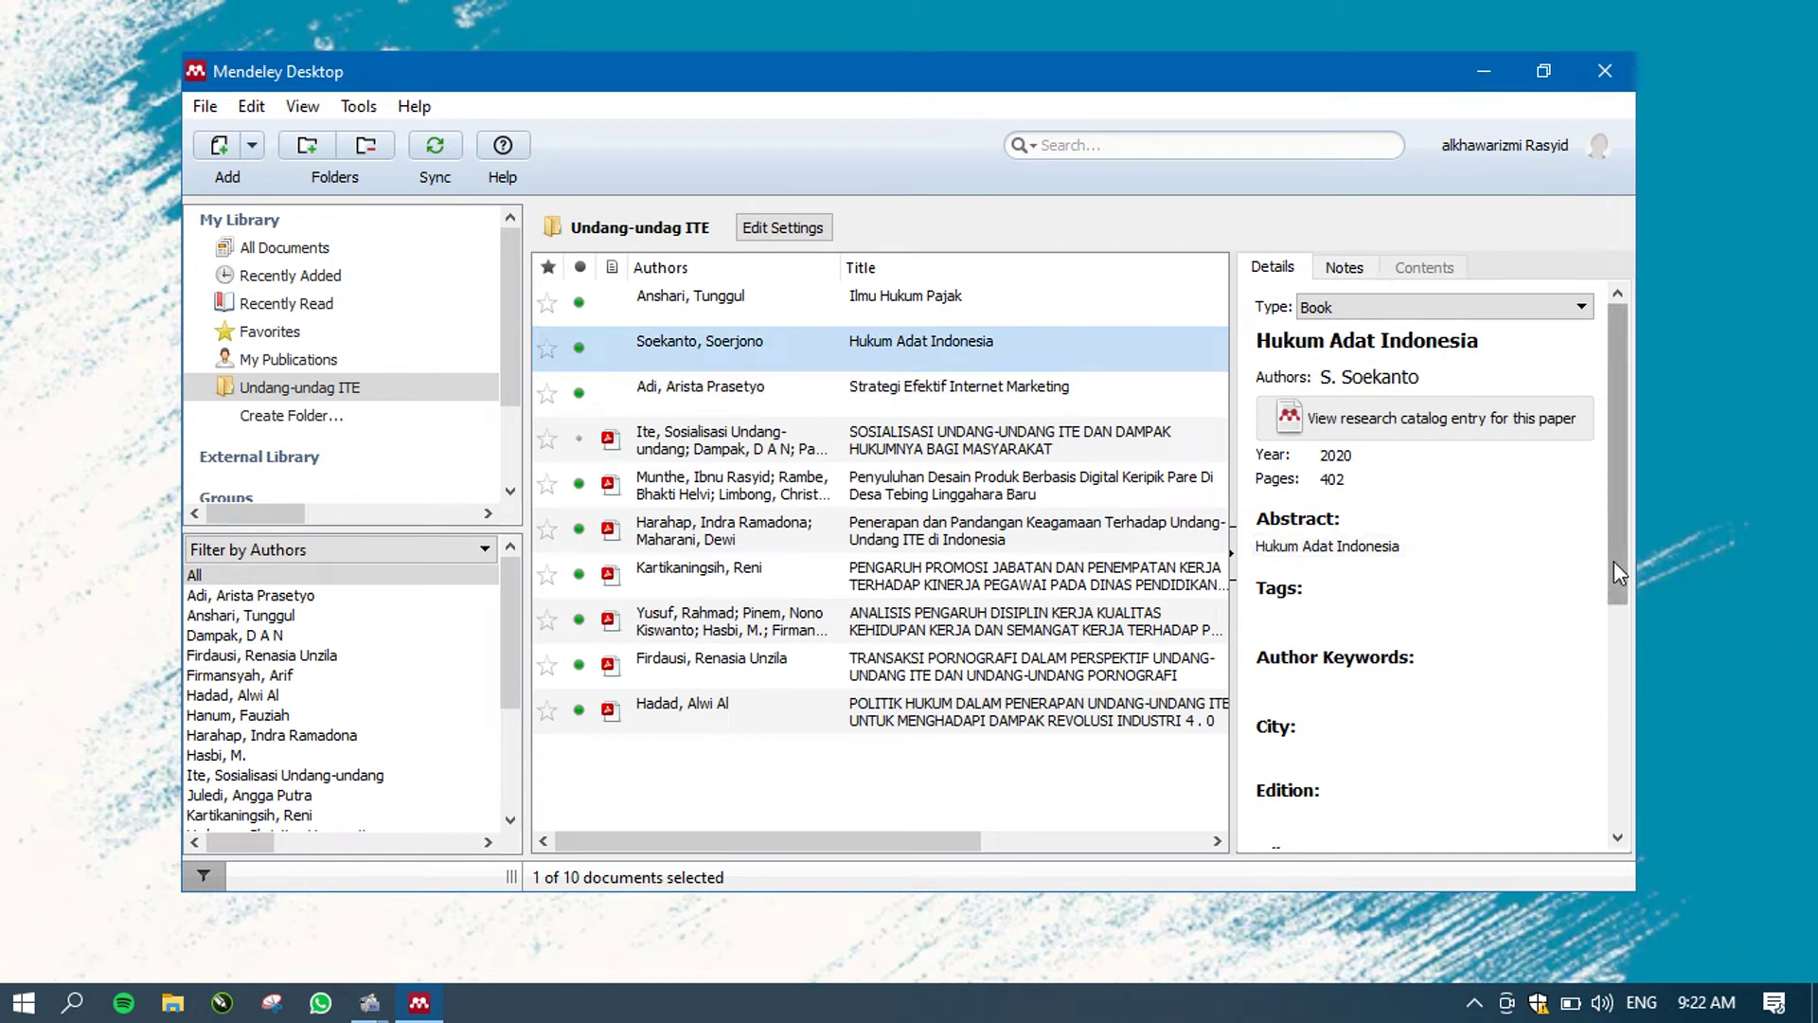
drag(1613, 561, 1619, 658)
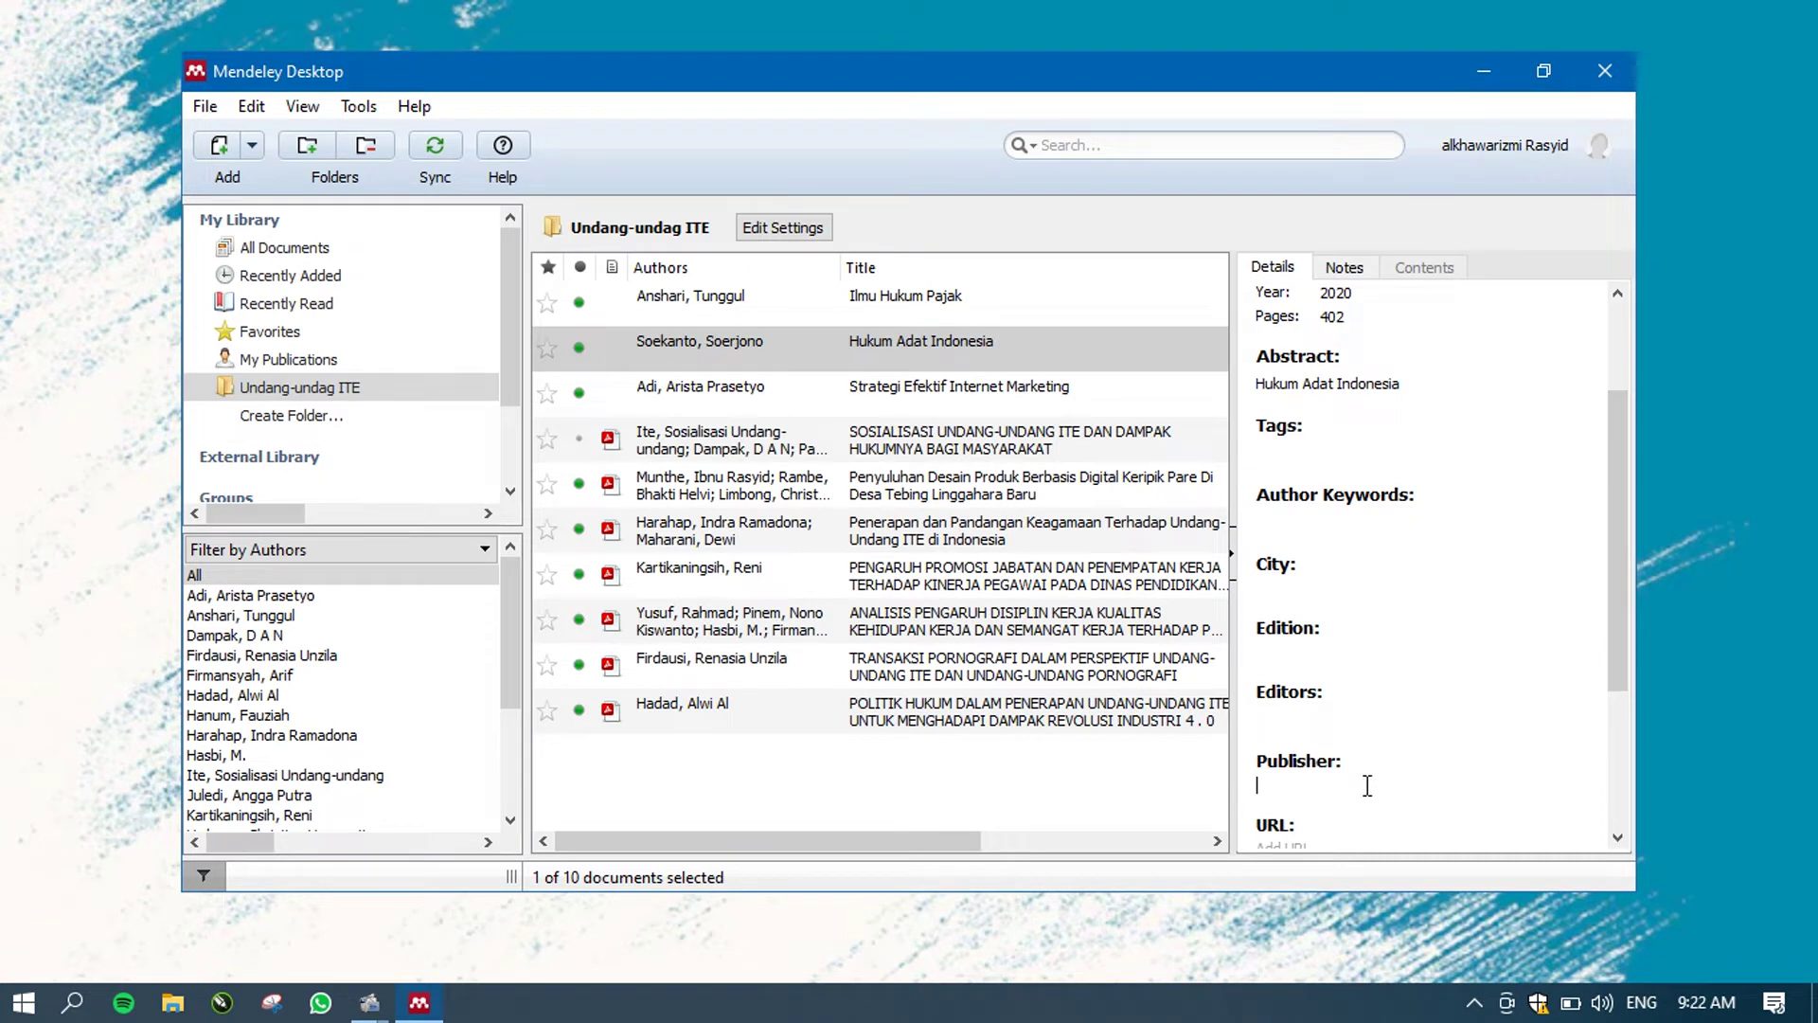
text(Raja)
key(BackSpace)
text(Grafindo)
key(BackSpace)
text(Persa)
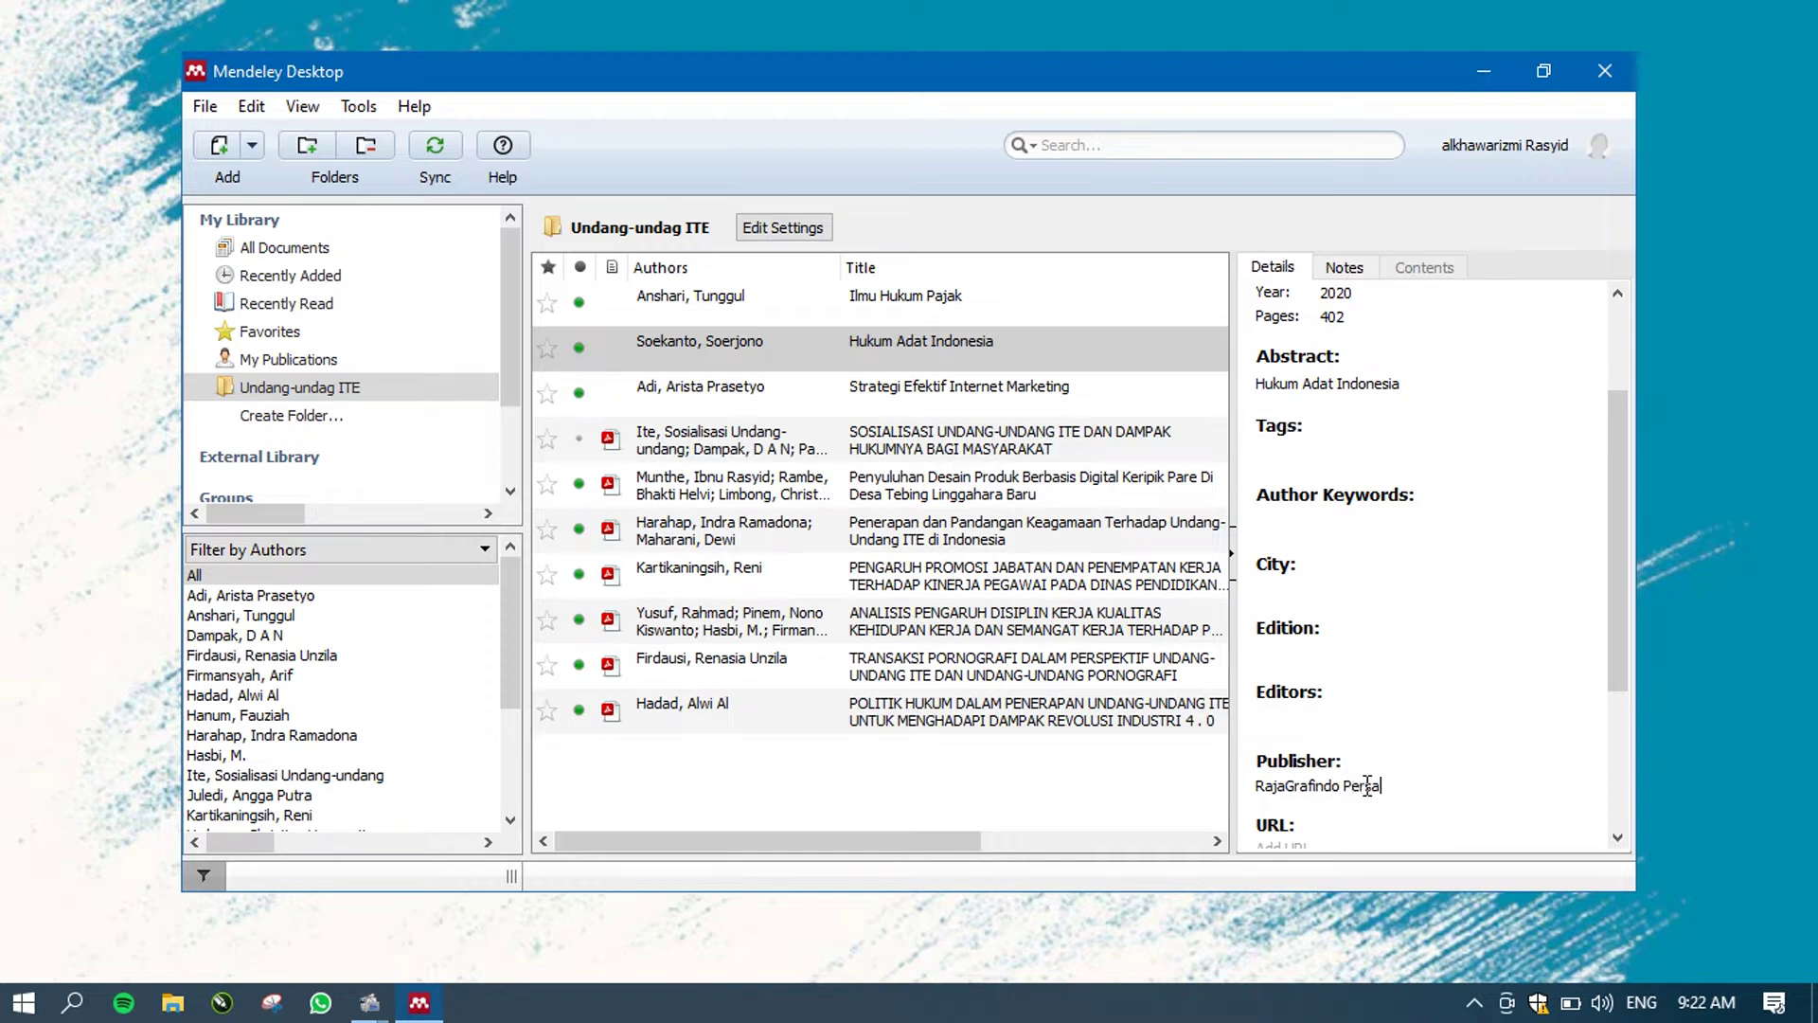
text(da)
click(1108, 759)
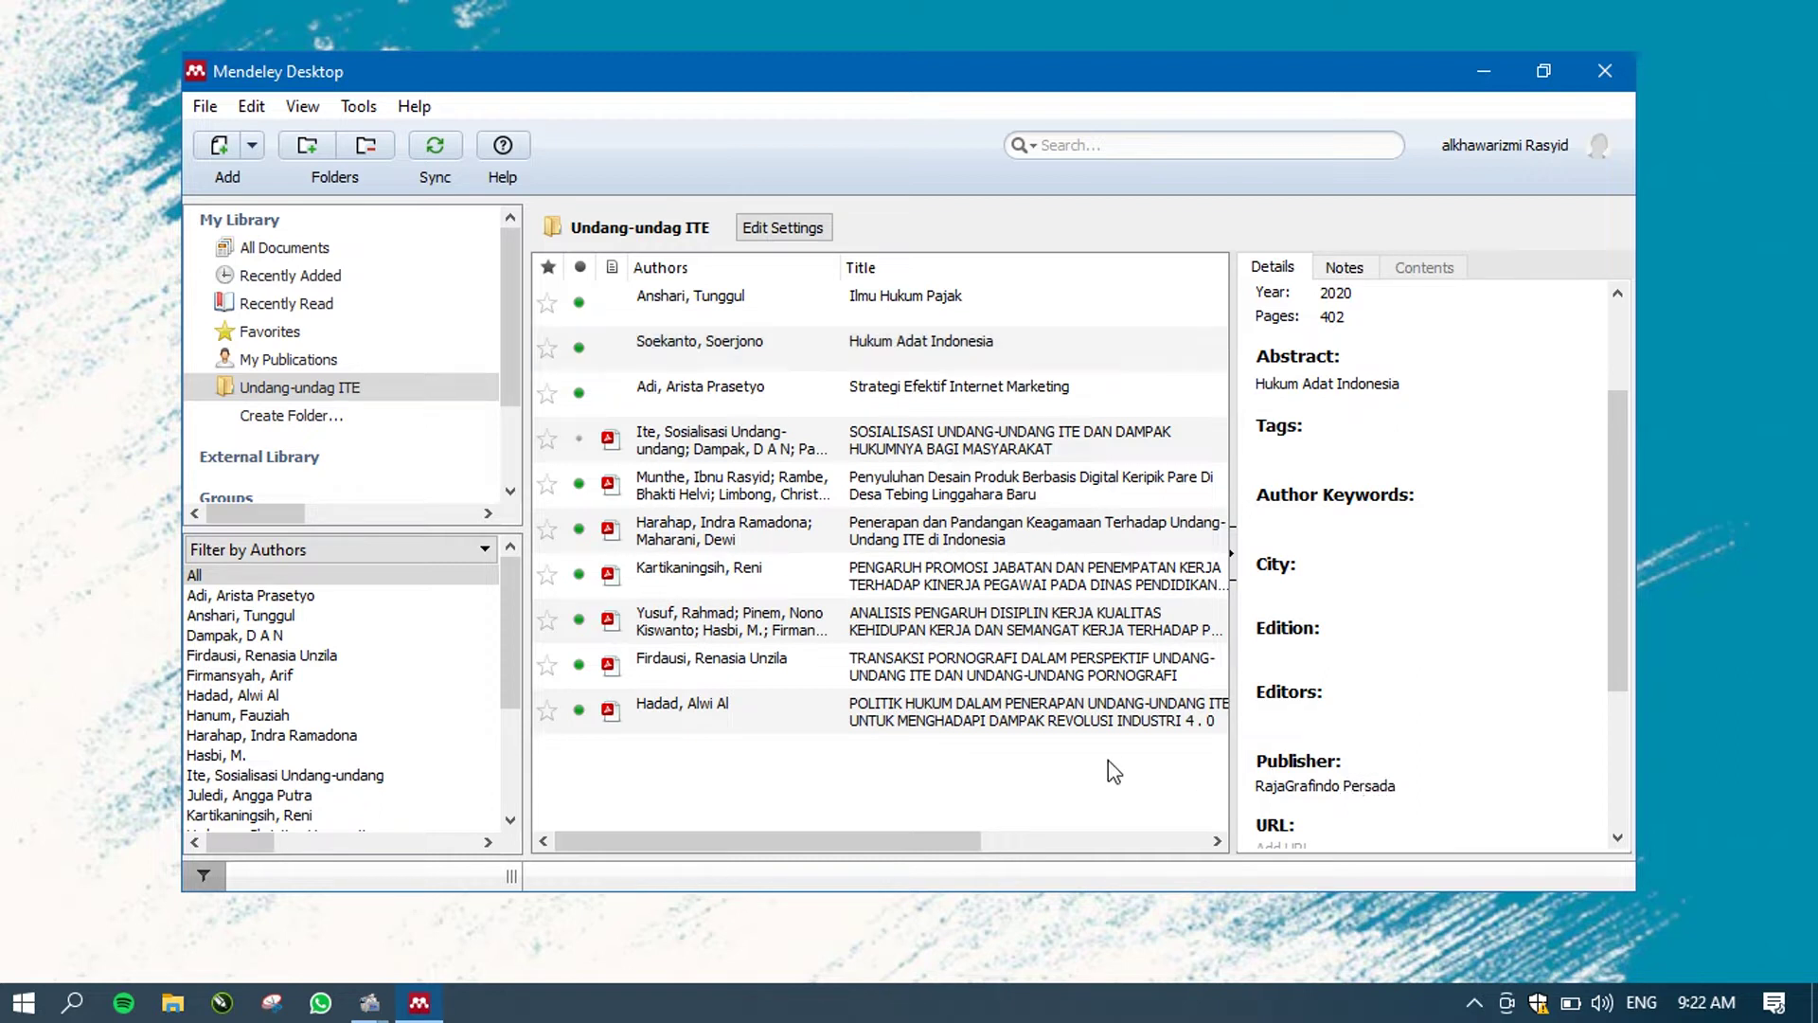
- Start a new manual entry in the Undang-undag ITE folder and set its type to Book
scroll(1002, 322, right, 1)
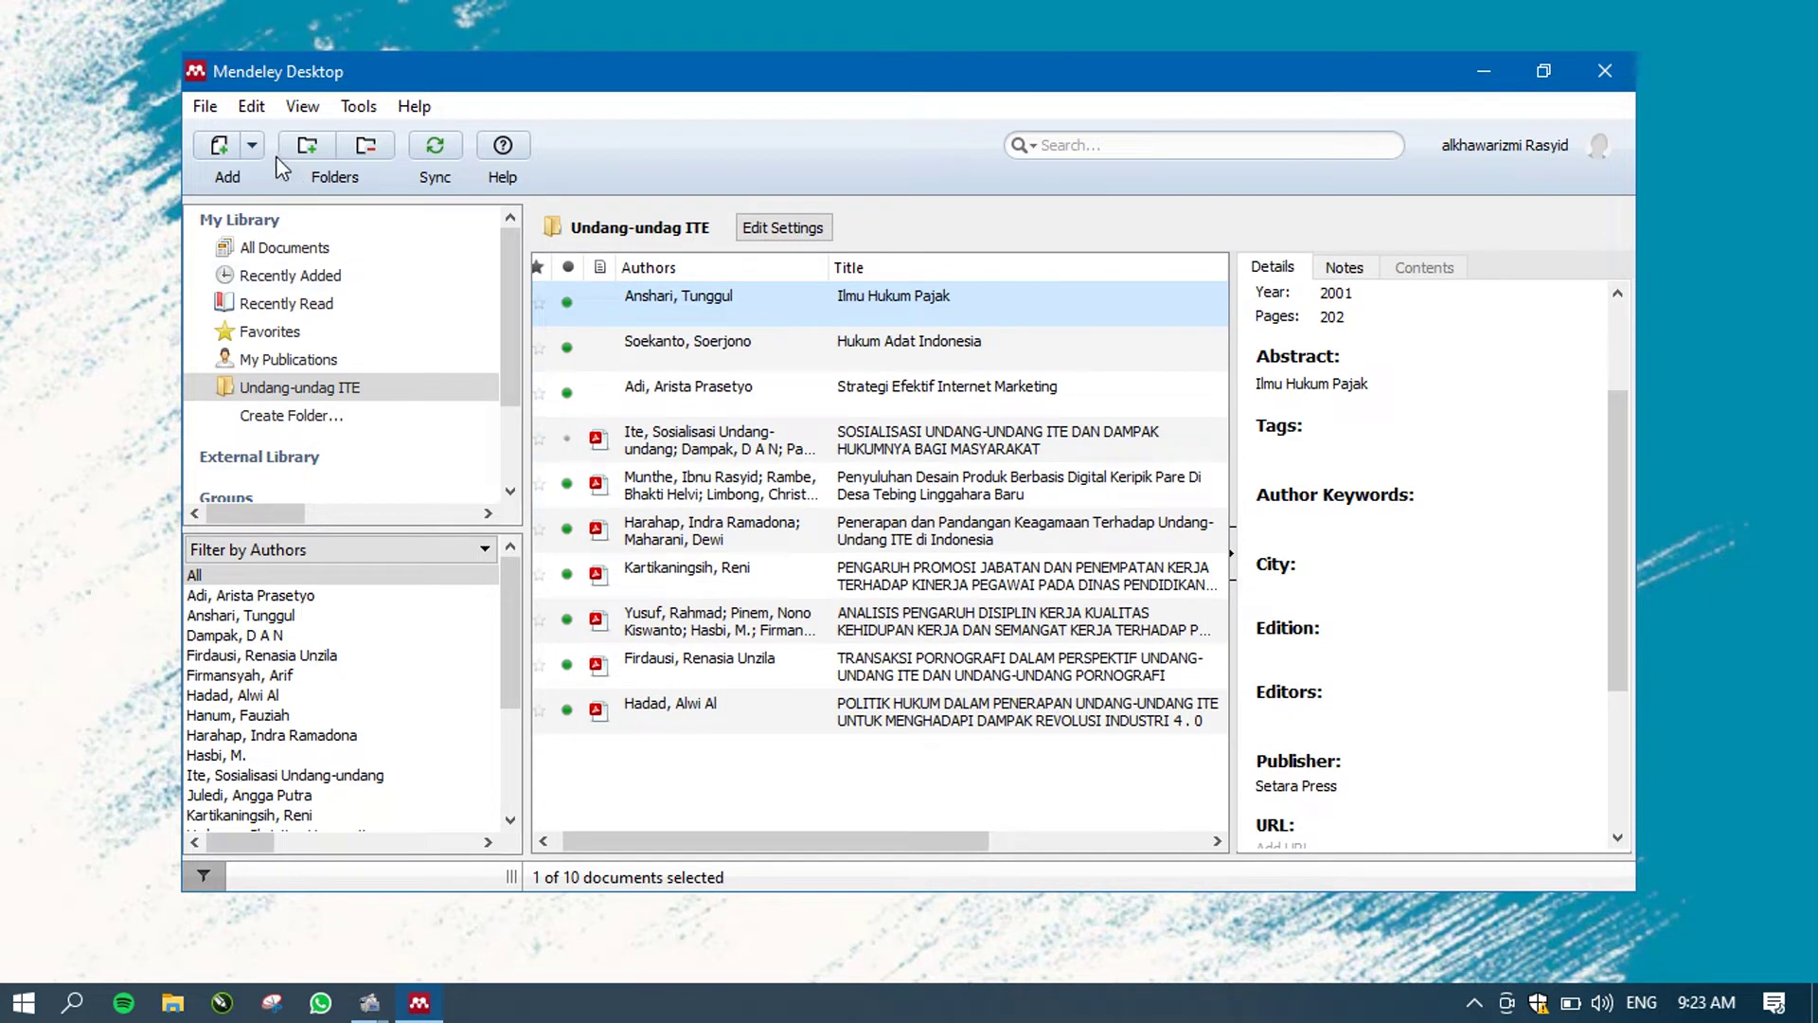
click(252, 145)
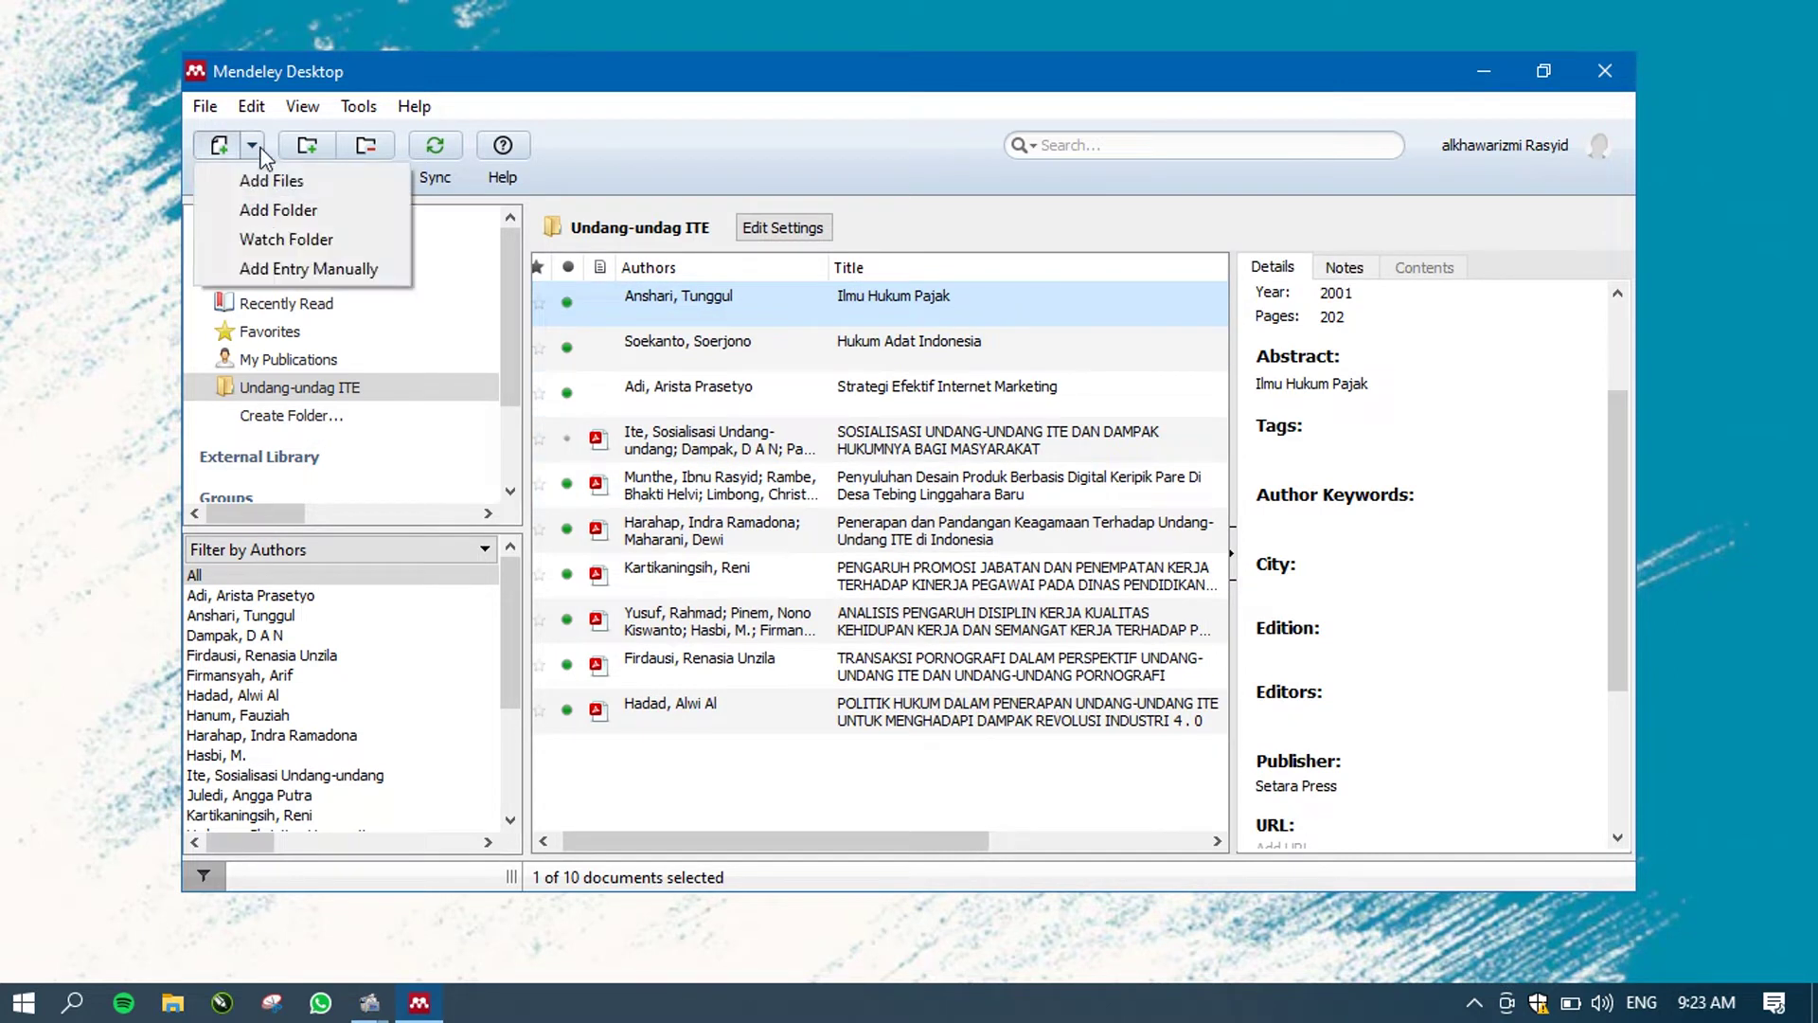
click(272, 269)
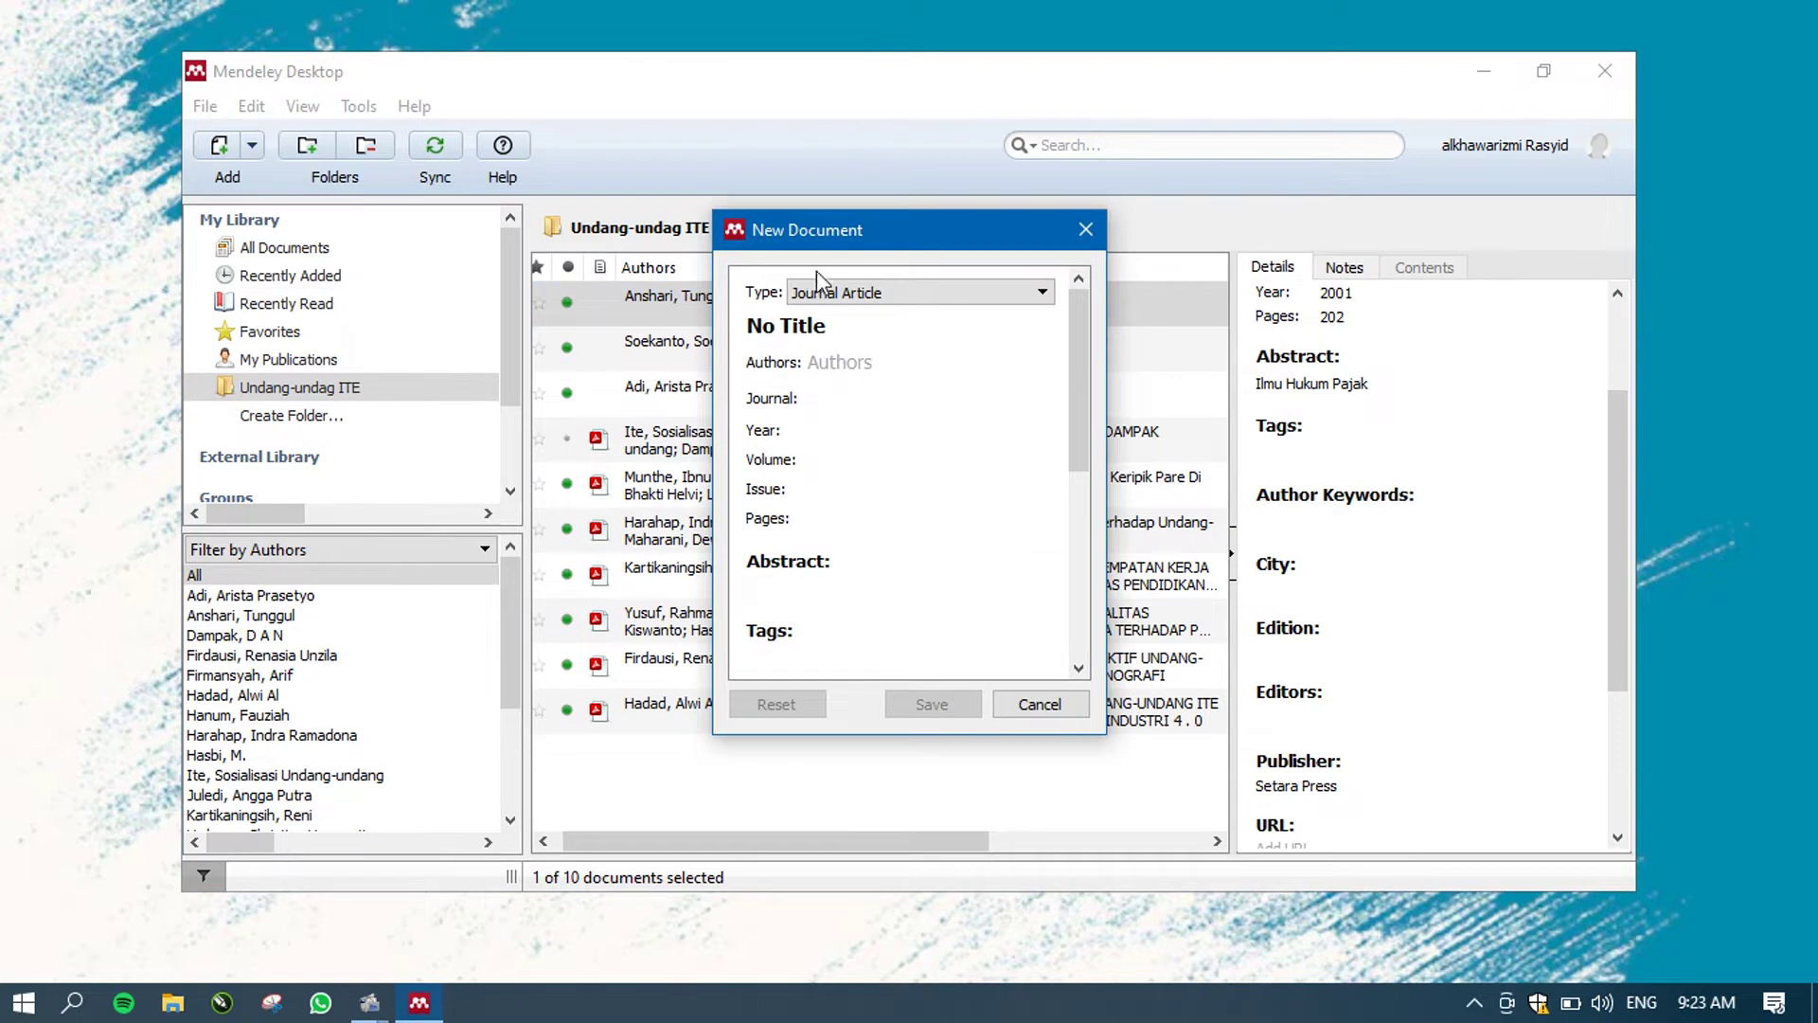
click(839, 294)
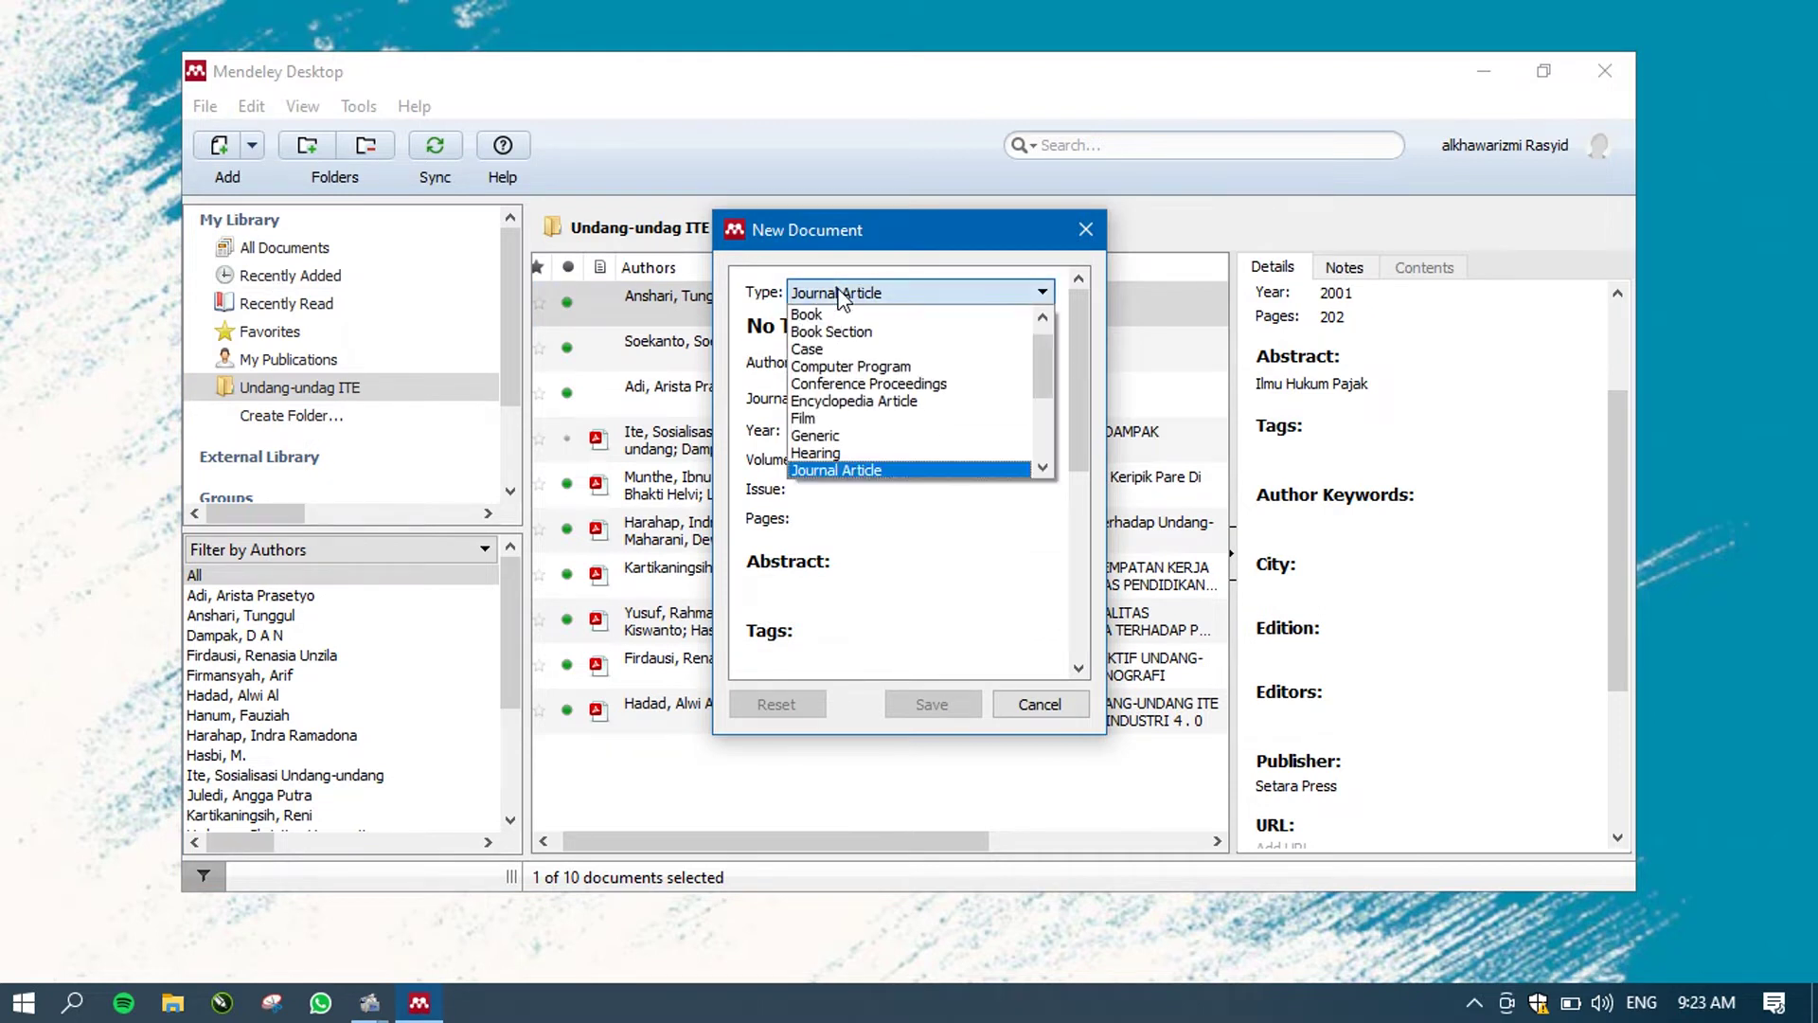
click(842, 311)
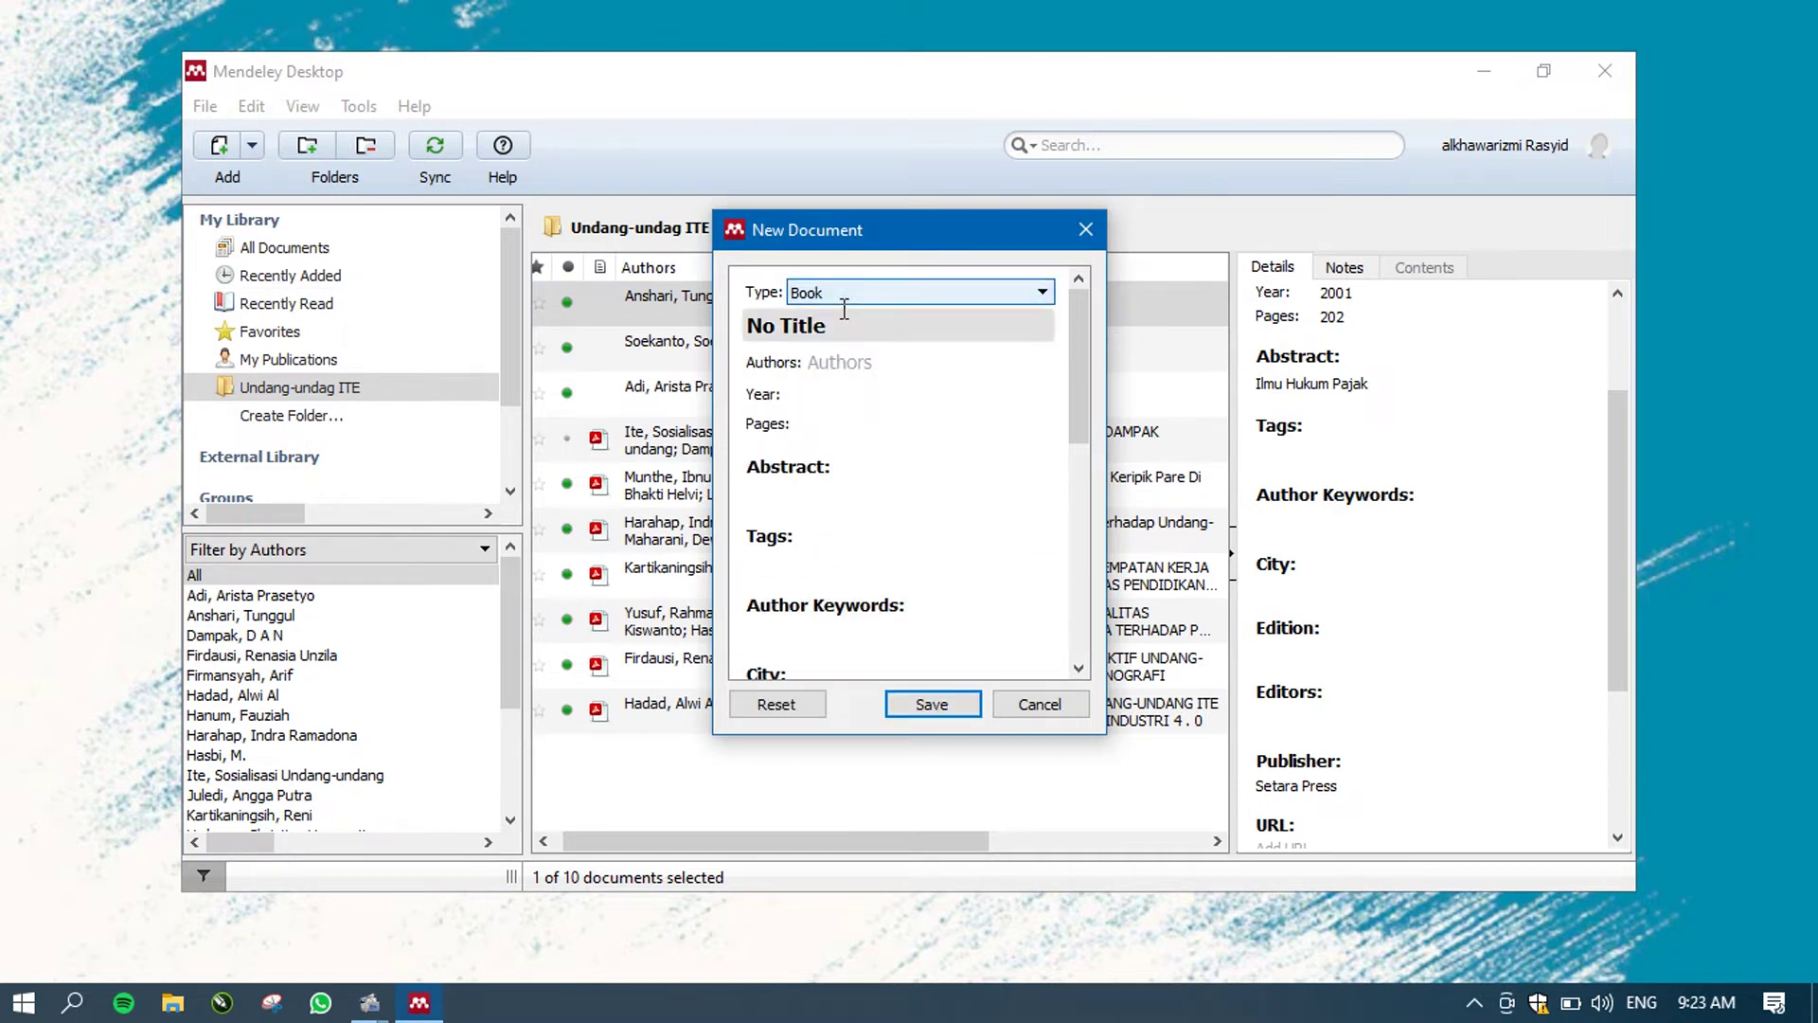
- Replace the new book entry's placeholder title with "Strategi Serangan Internet Marketing"
click(840, 326)
key(BackSpace)
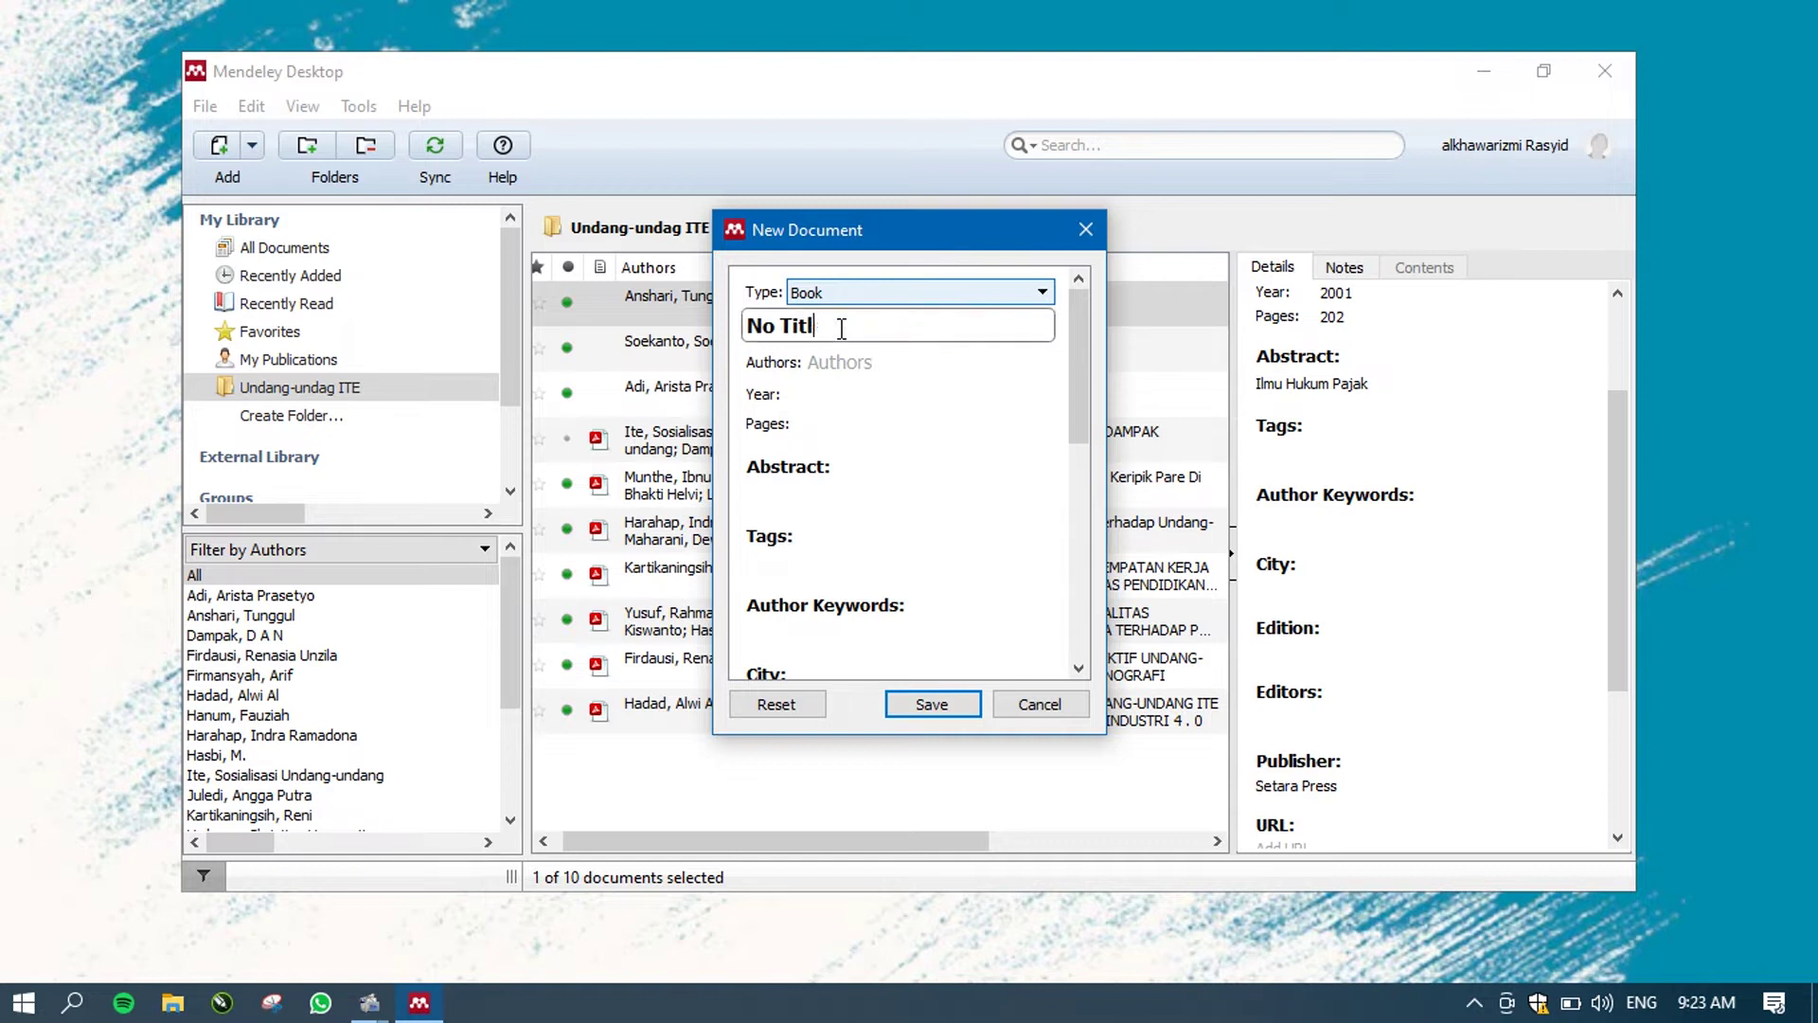
key(BackSpace)
key(BackSpace)
key(BackSpace)
key(BackSpace)
key(BackSpace)
key(BackSpace)
key(BackSpace)
text(STrate)
key(BackSpace)
key(BackSpace)
key(BackSpace)
key(BackSpace)
key(BackSpace)
text(trategi Serangan)
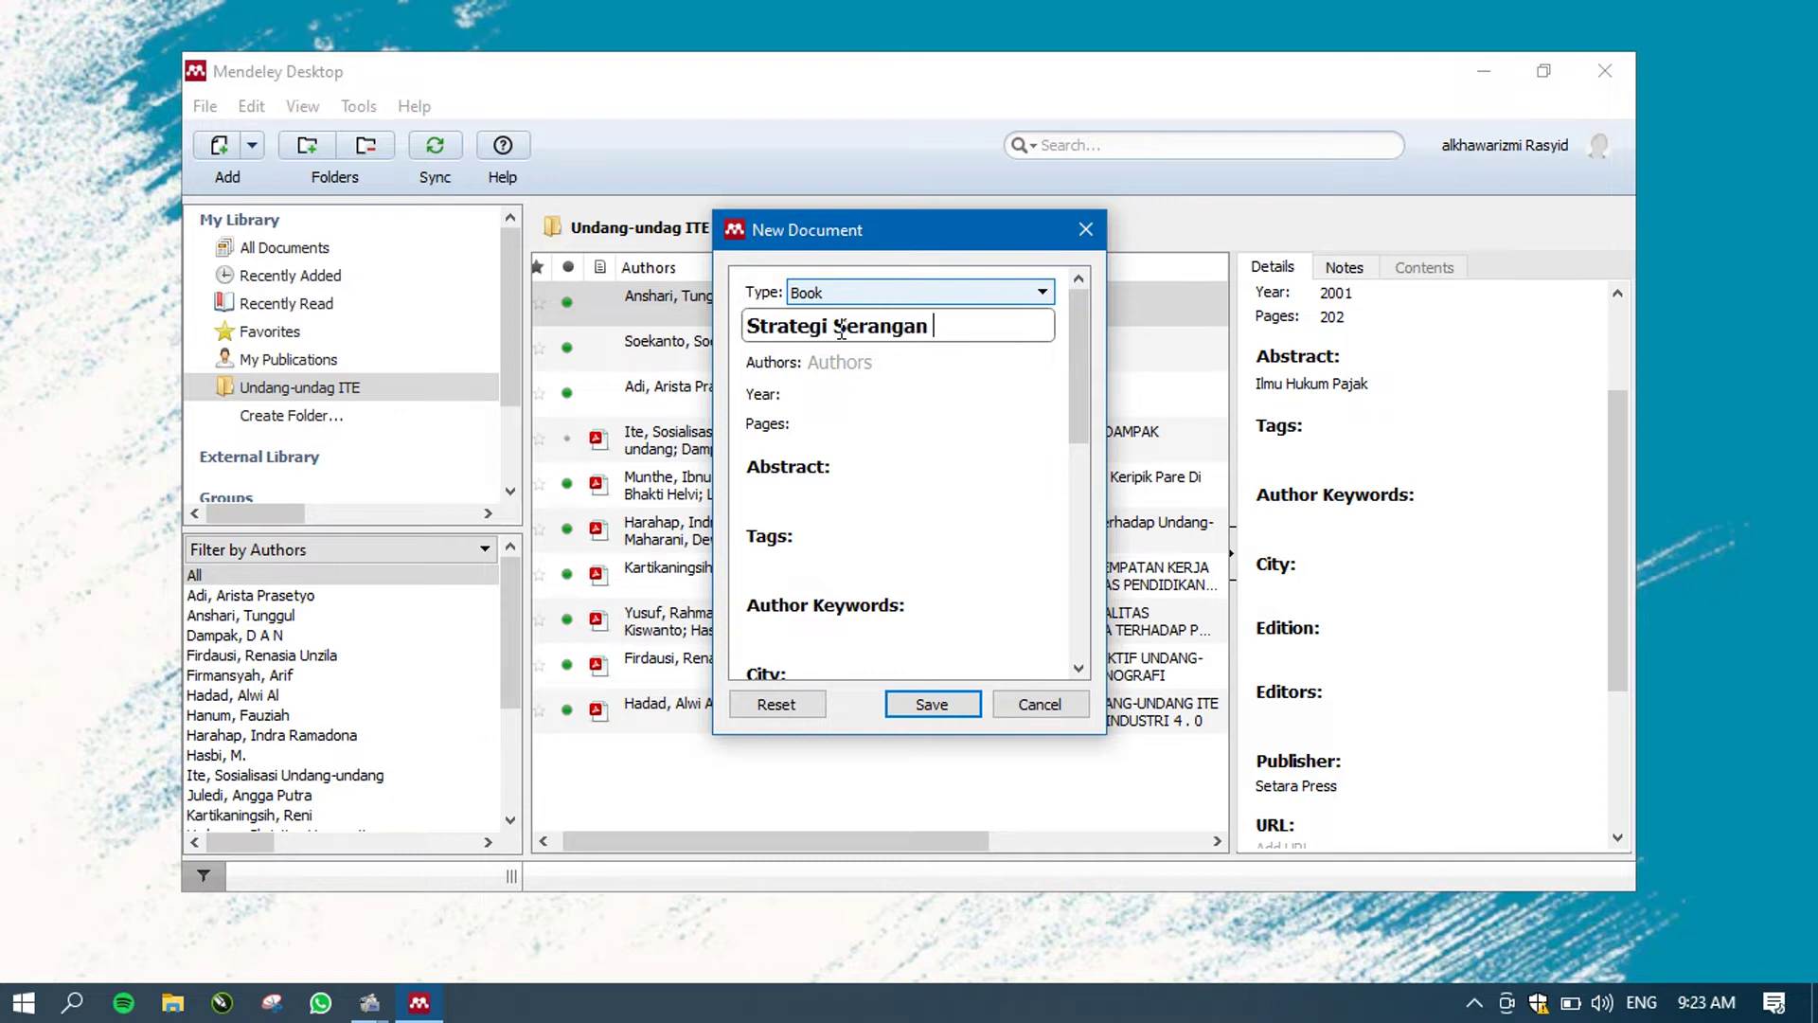
text( Internet Market)
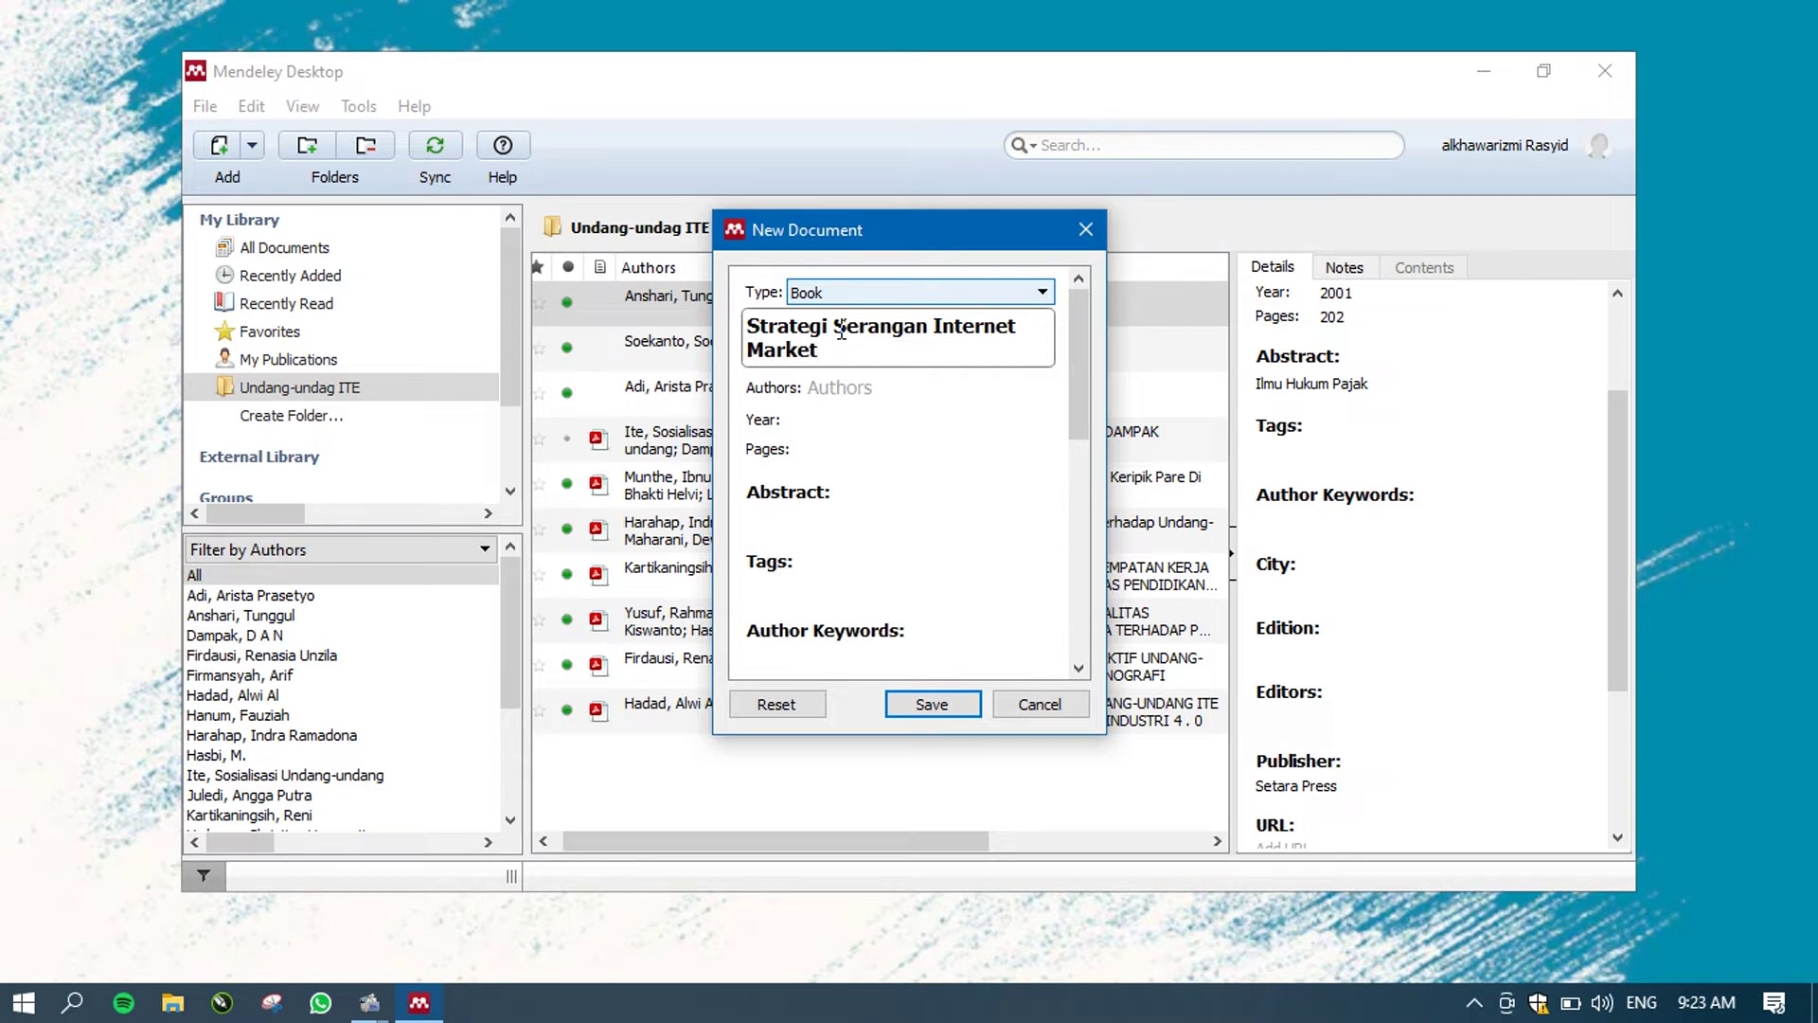
text(ing)
- Enter the author's full name for the Strategi Serangan Internet Marketing entry
click(866, 386)
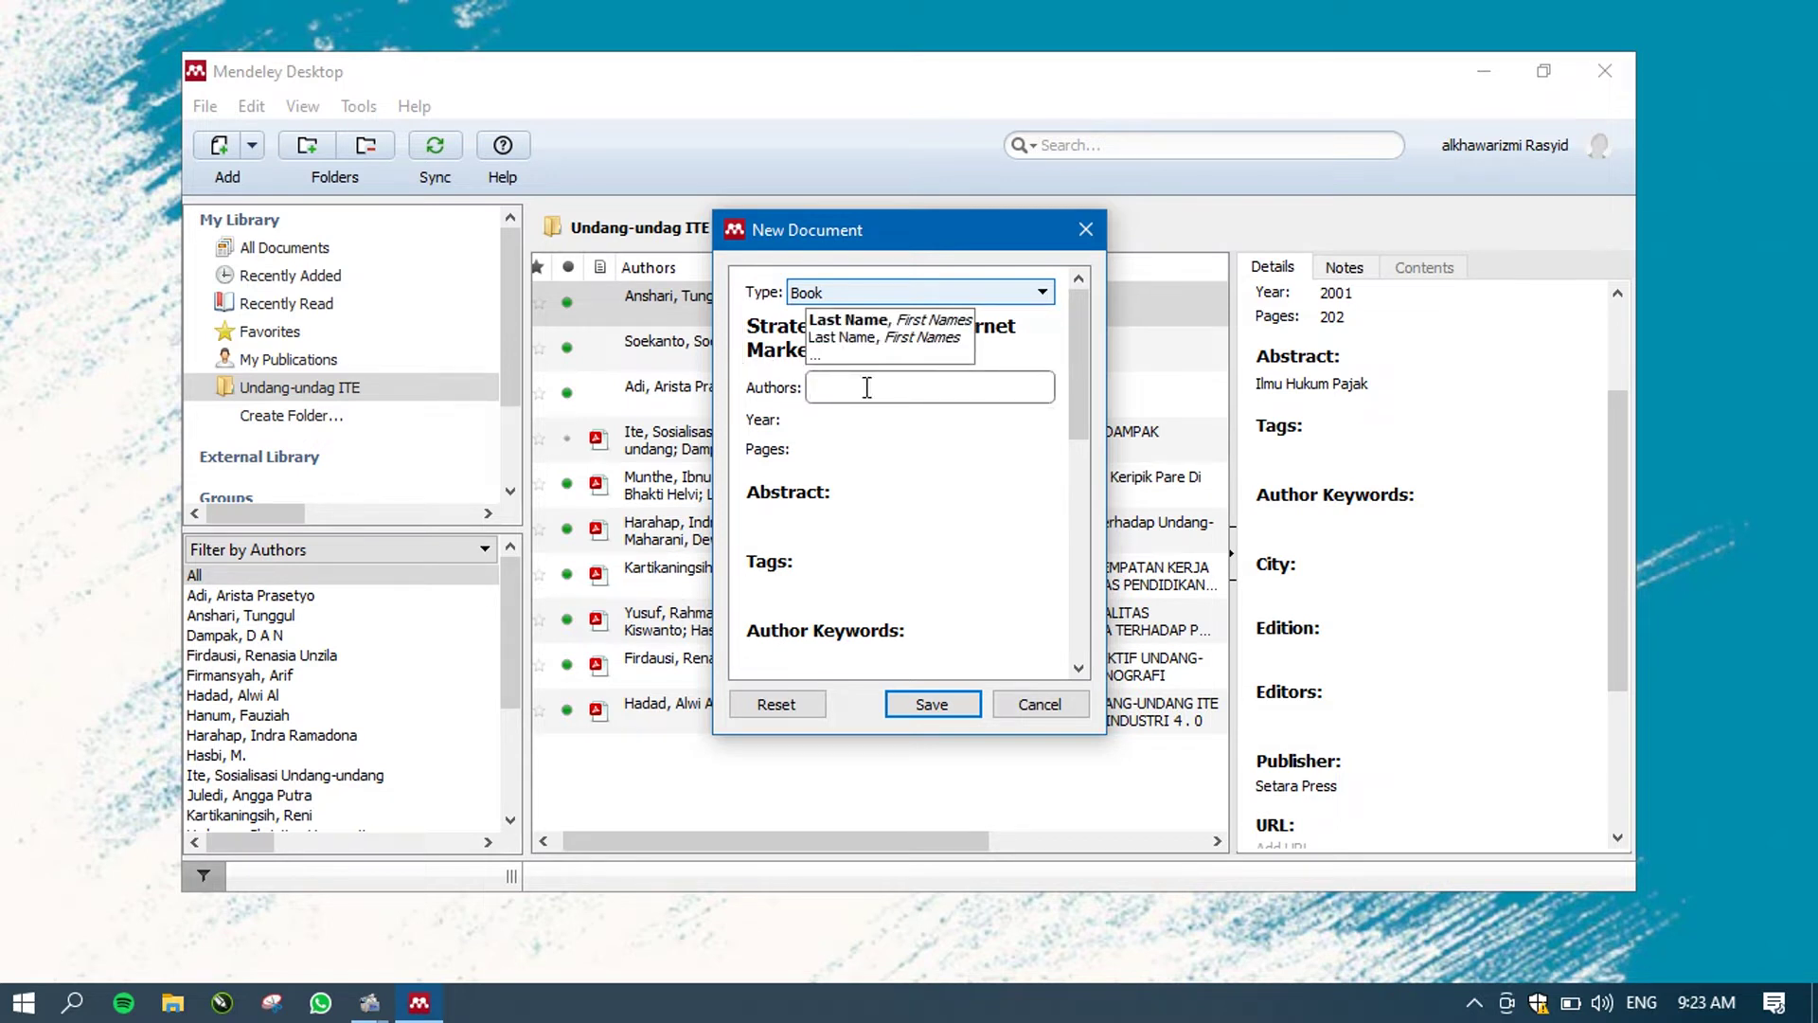
text(ITE)
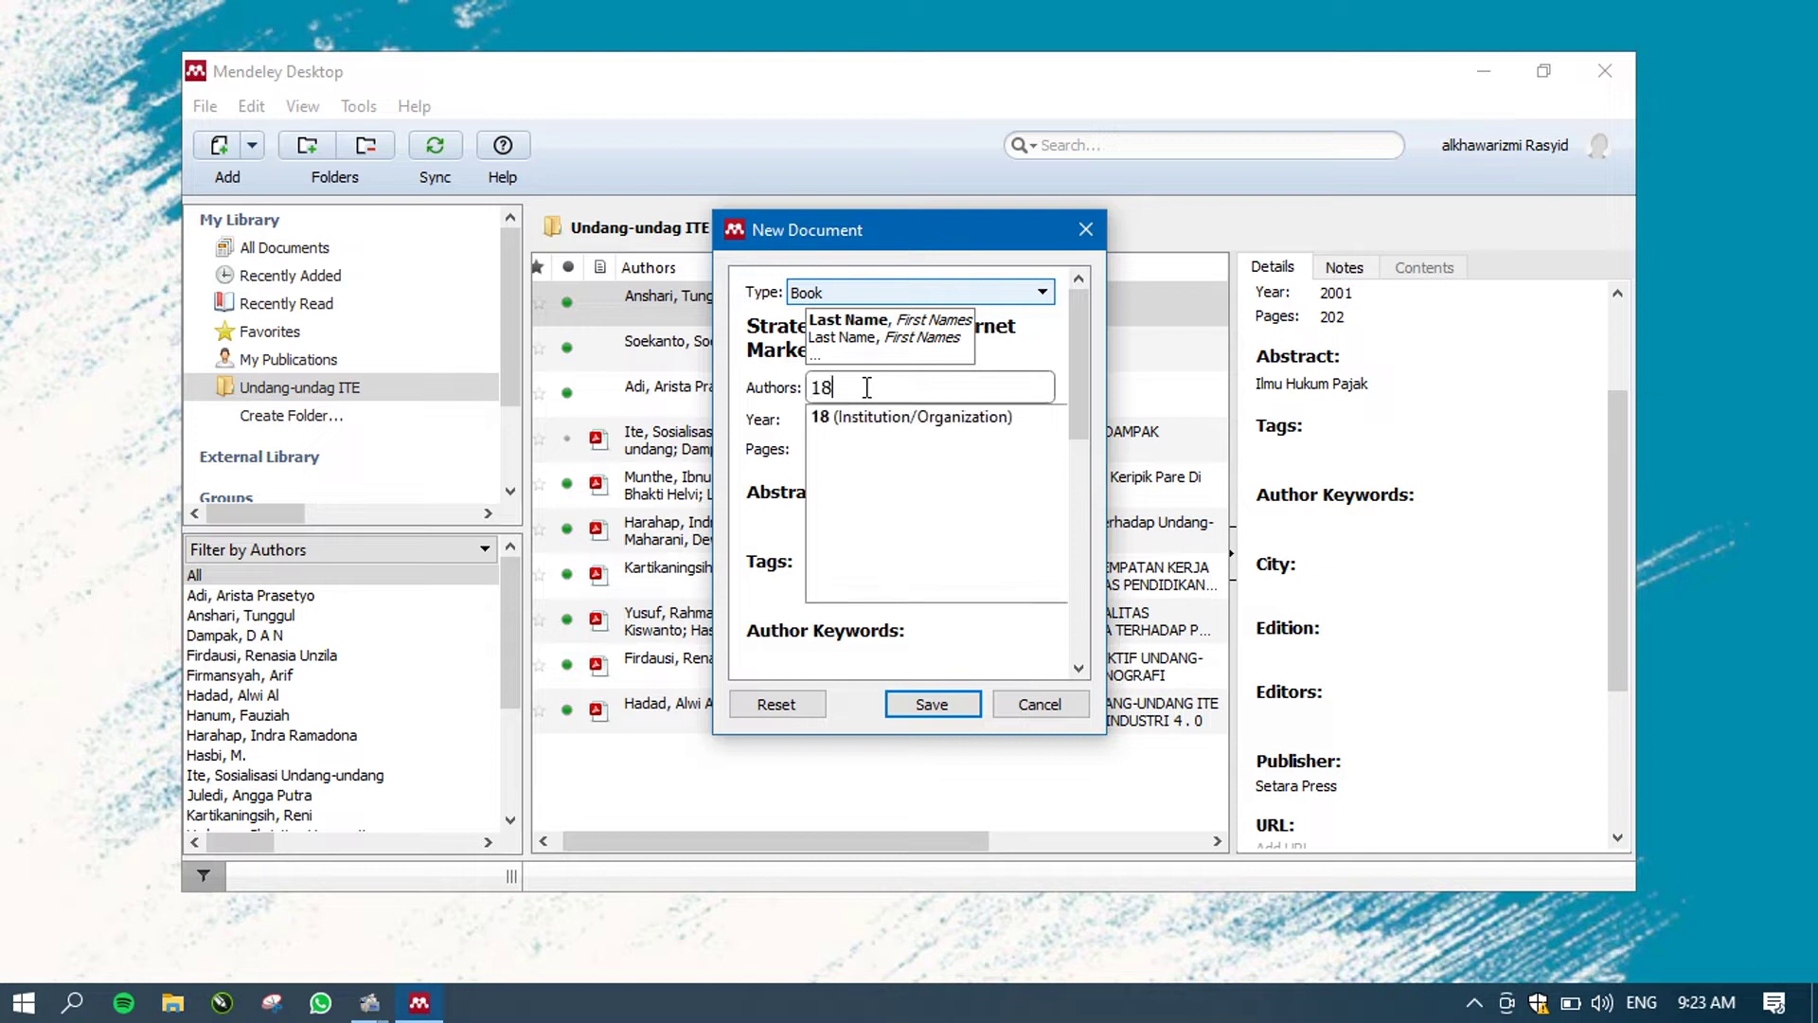
key(BackSpace)
key(BackSpace)
key(BackSpace)
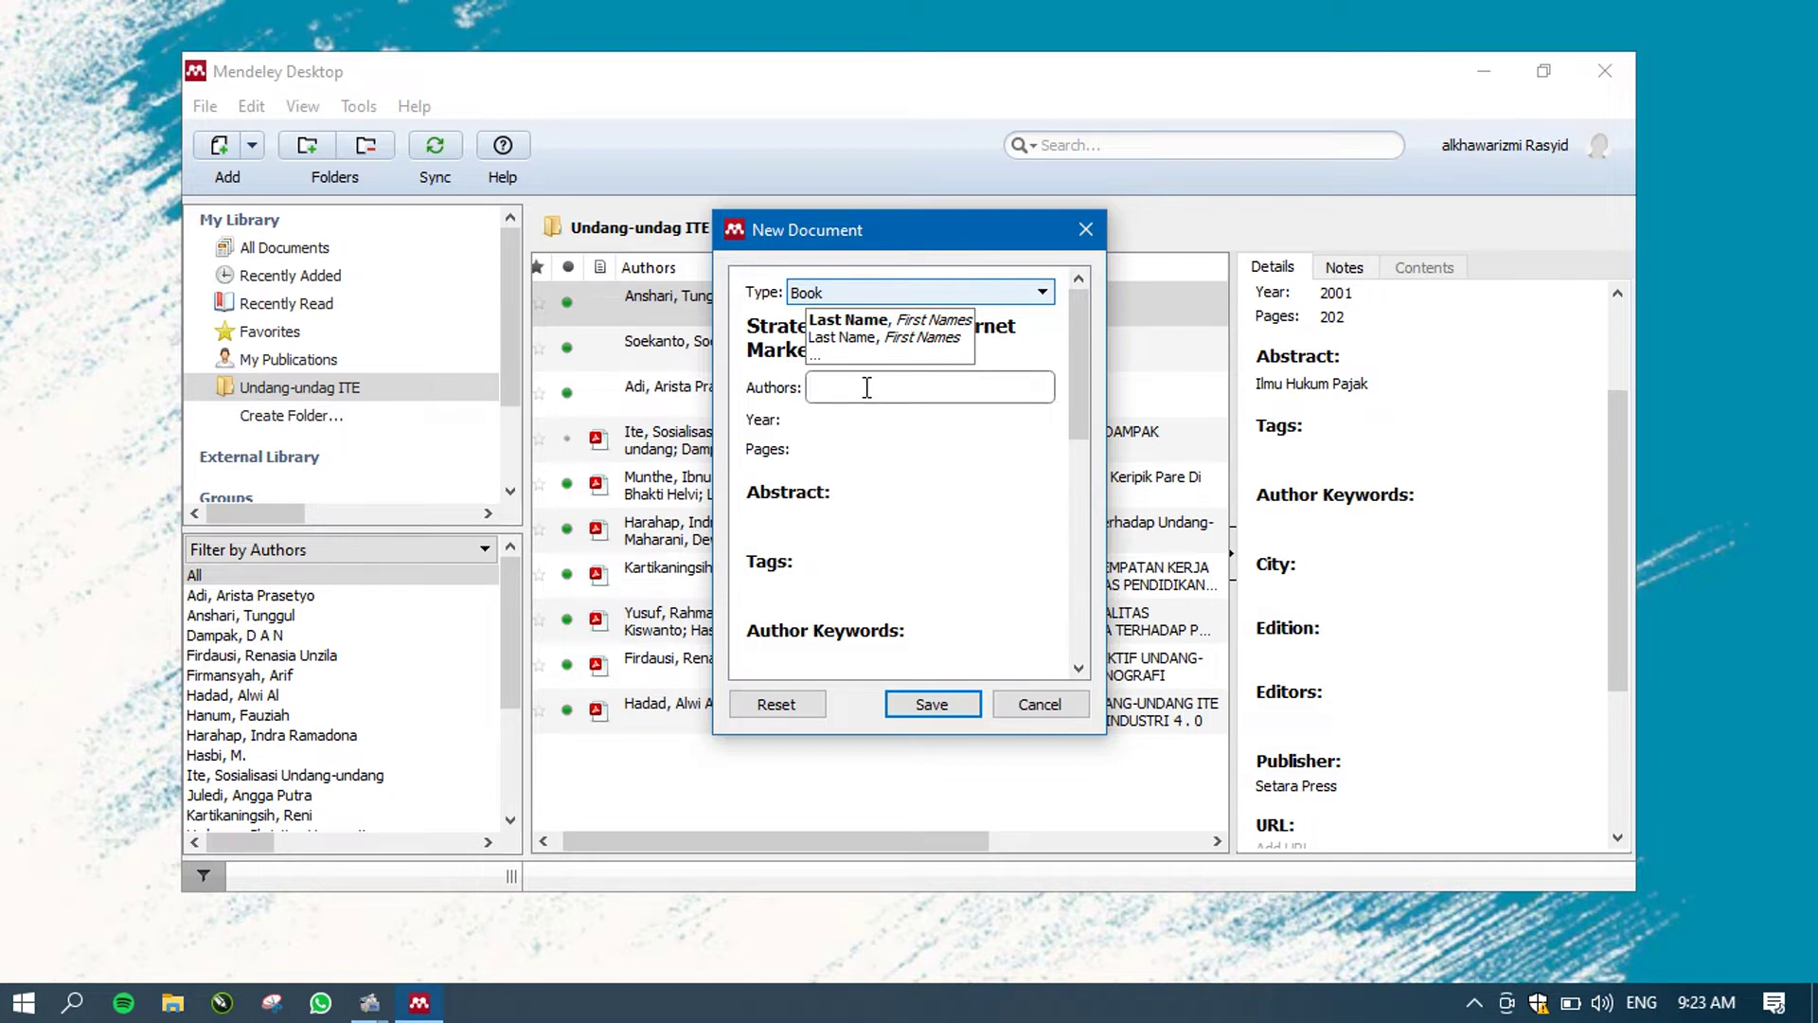
text(Ri)
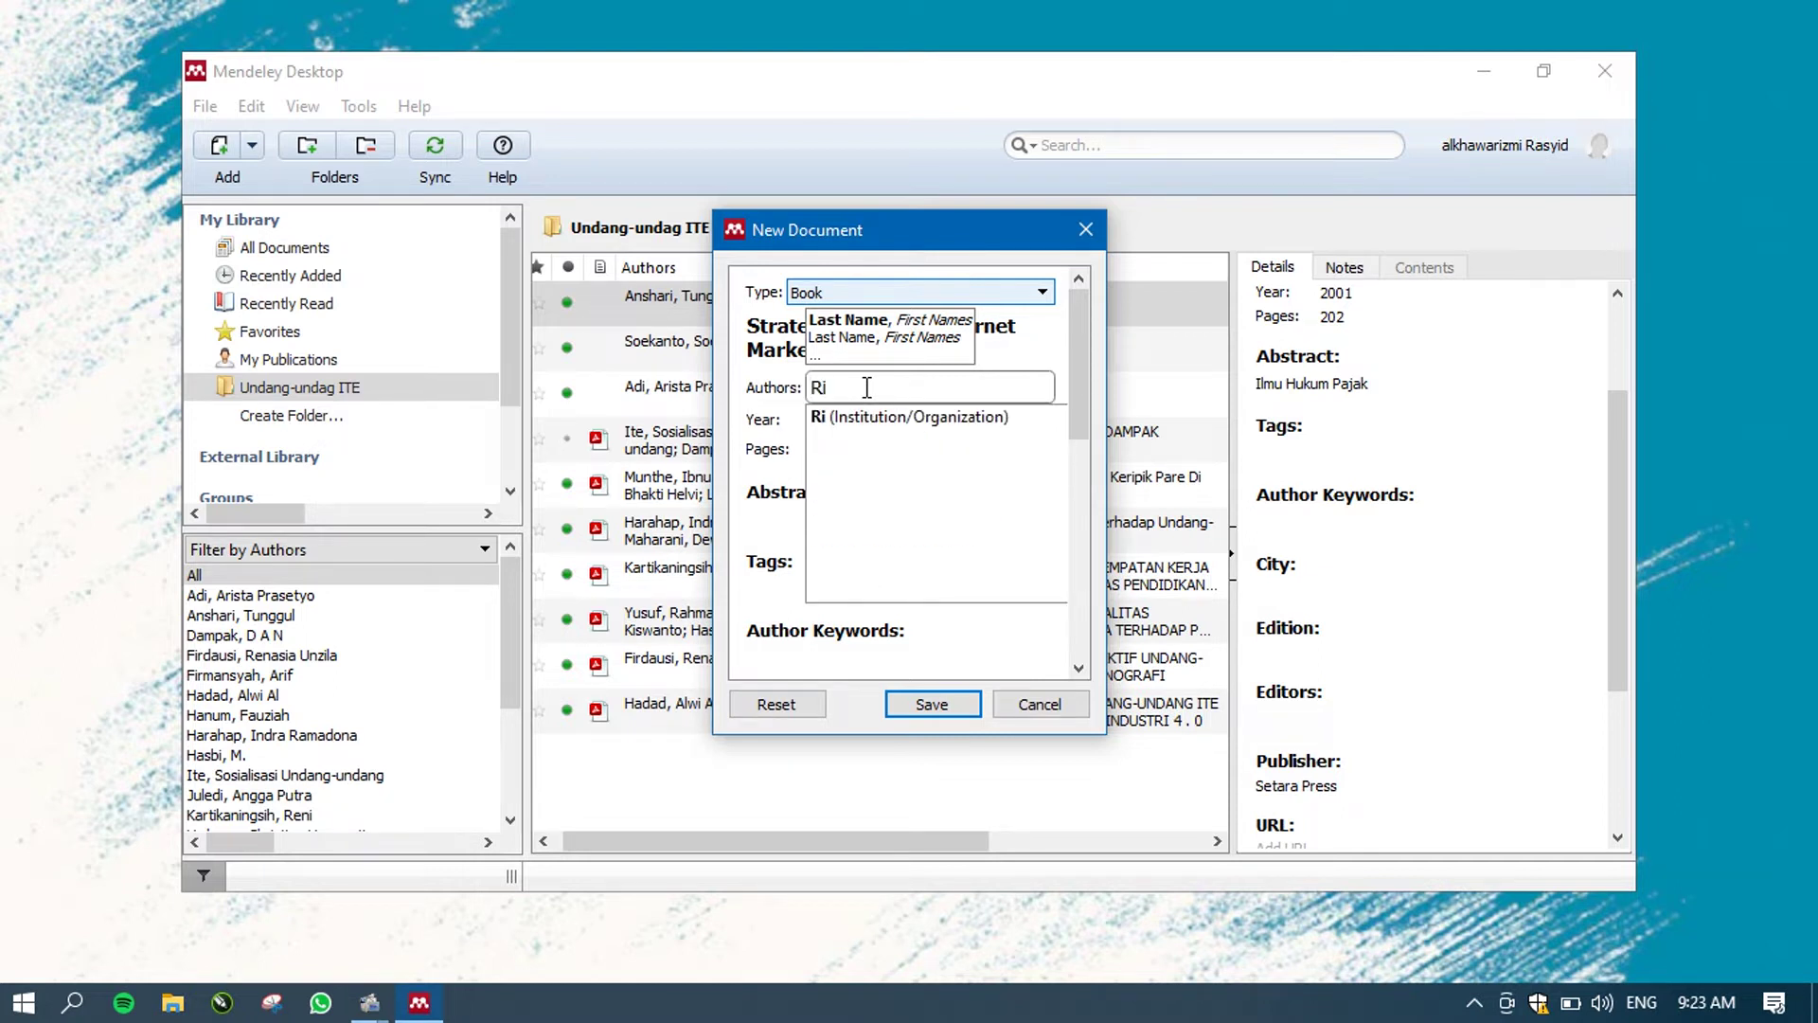
text(yeke)
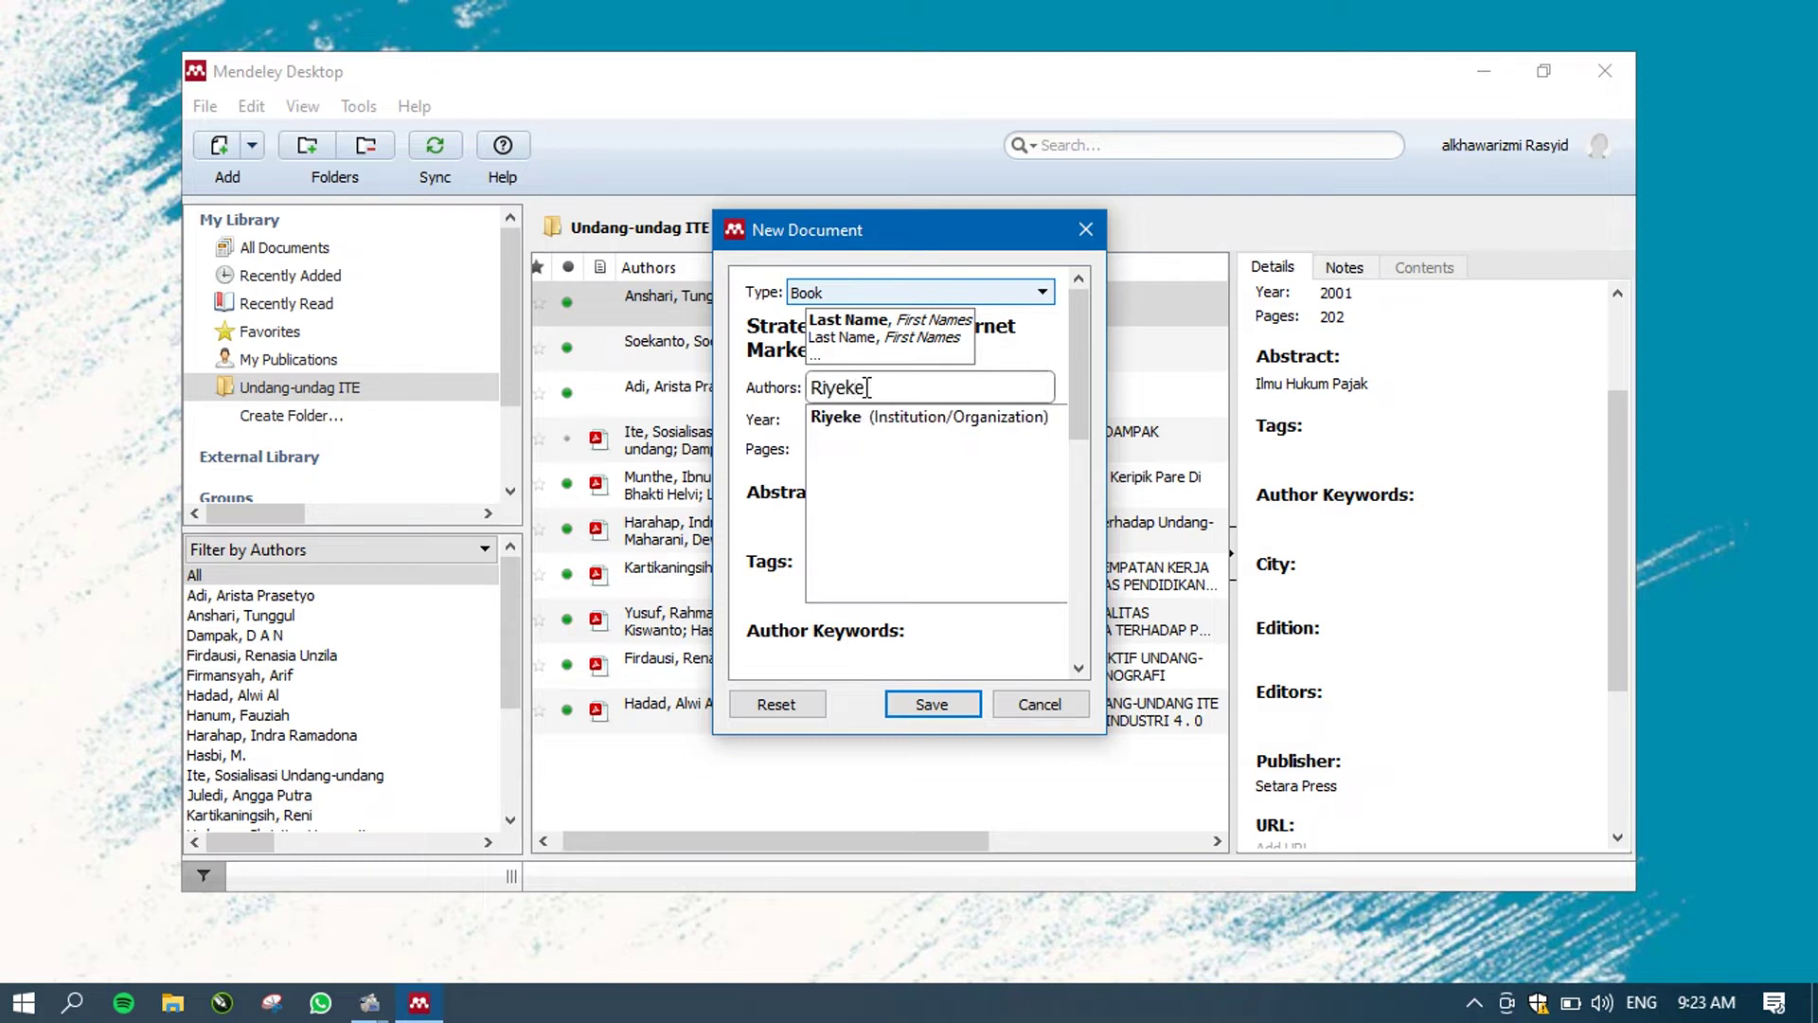
text( Us)
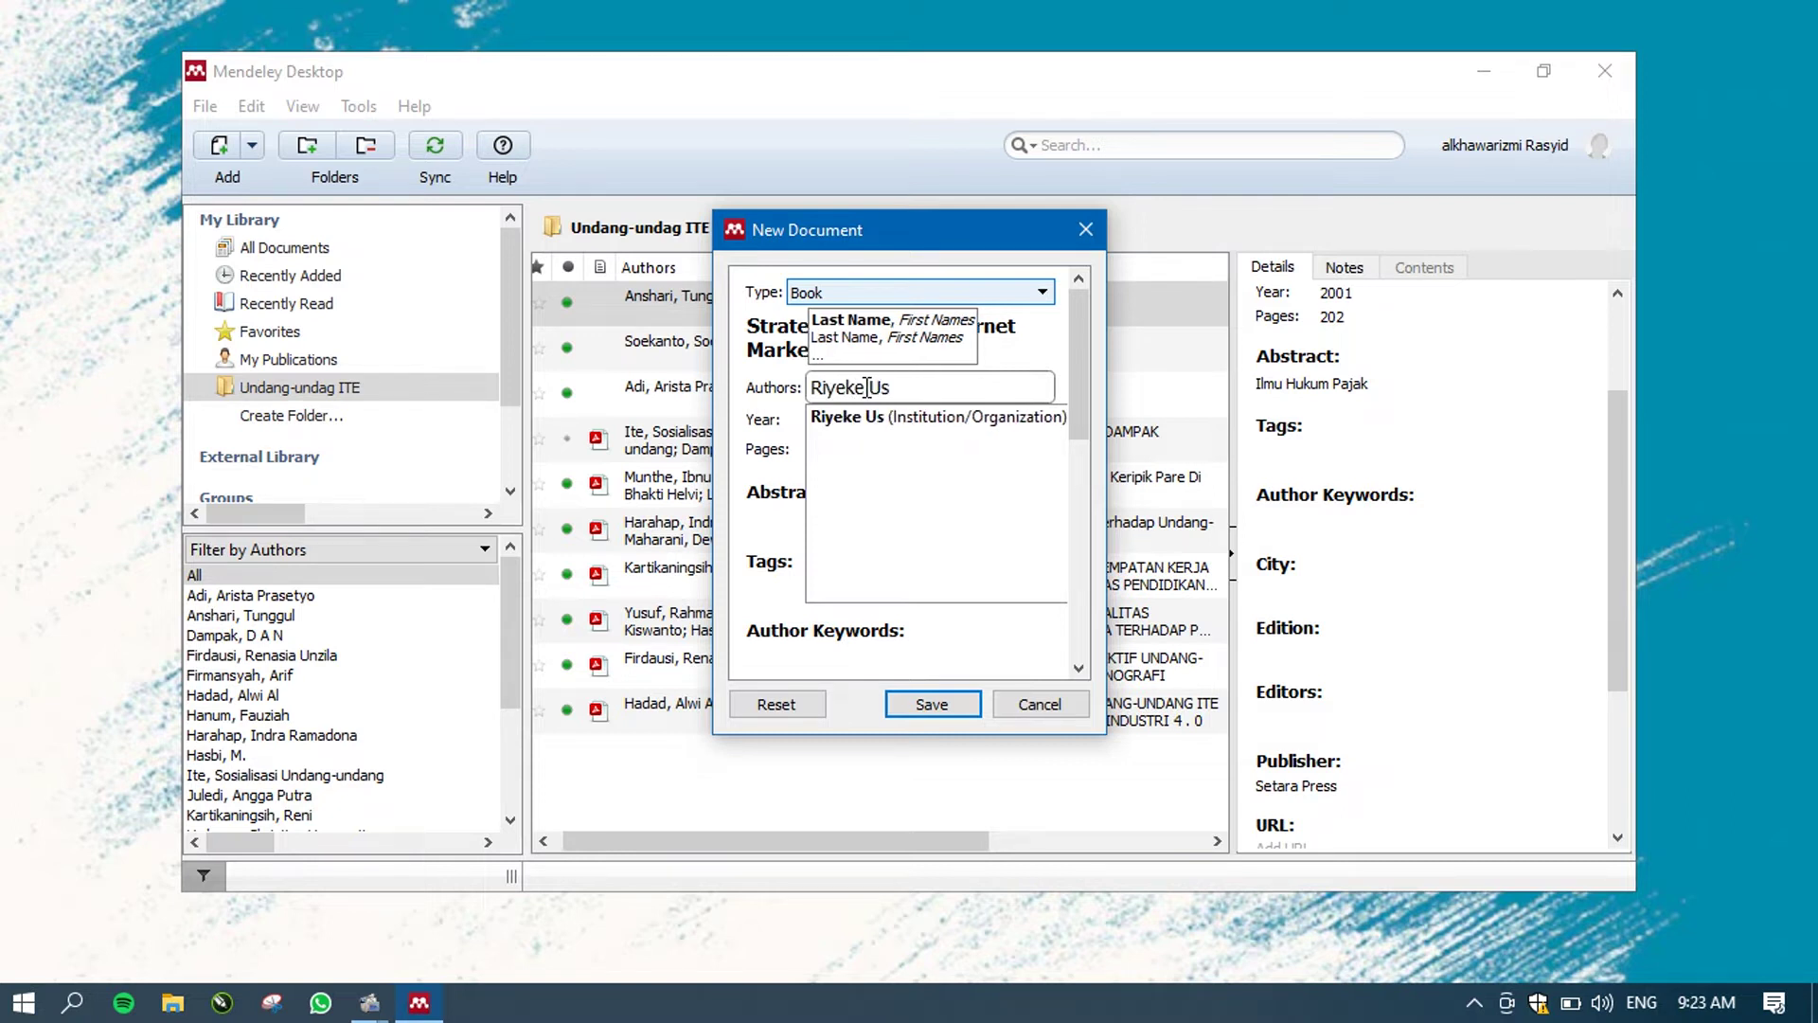
text(tadiyanto)
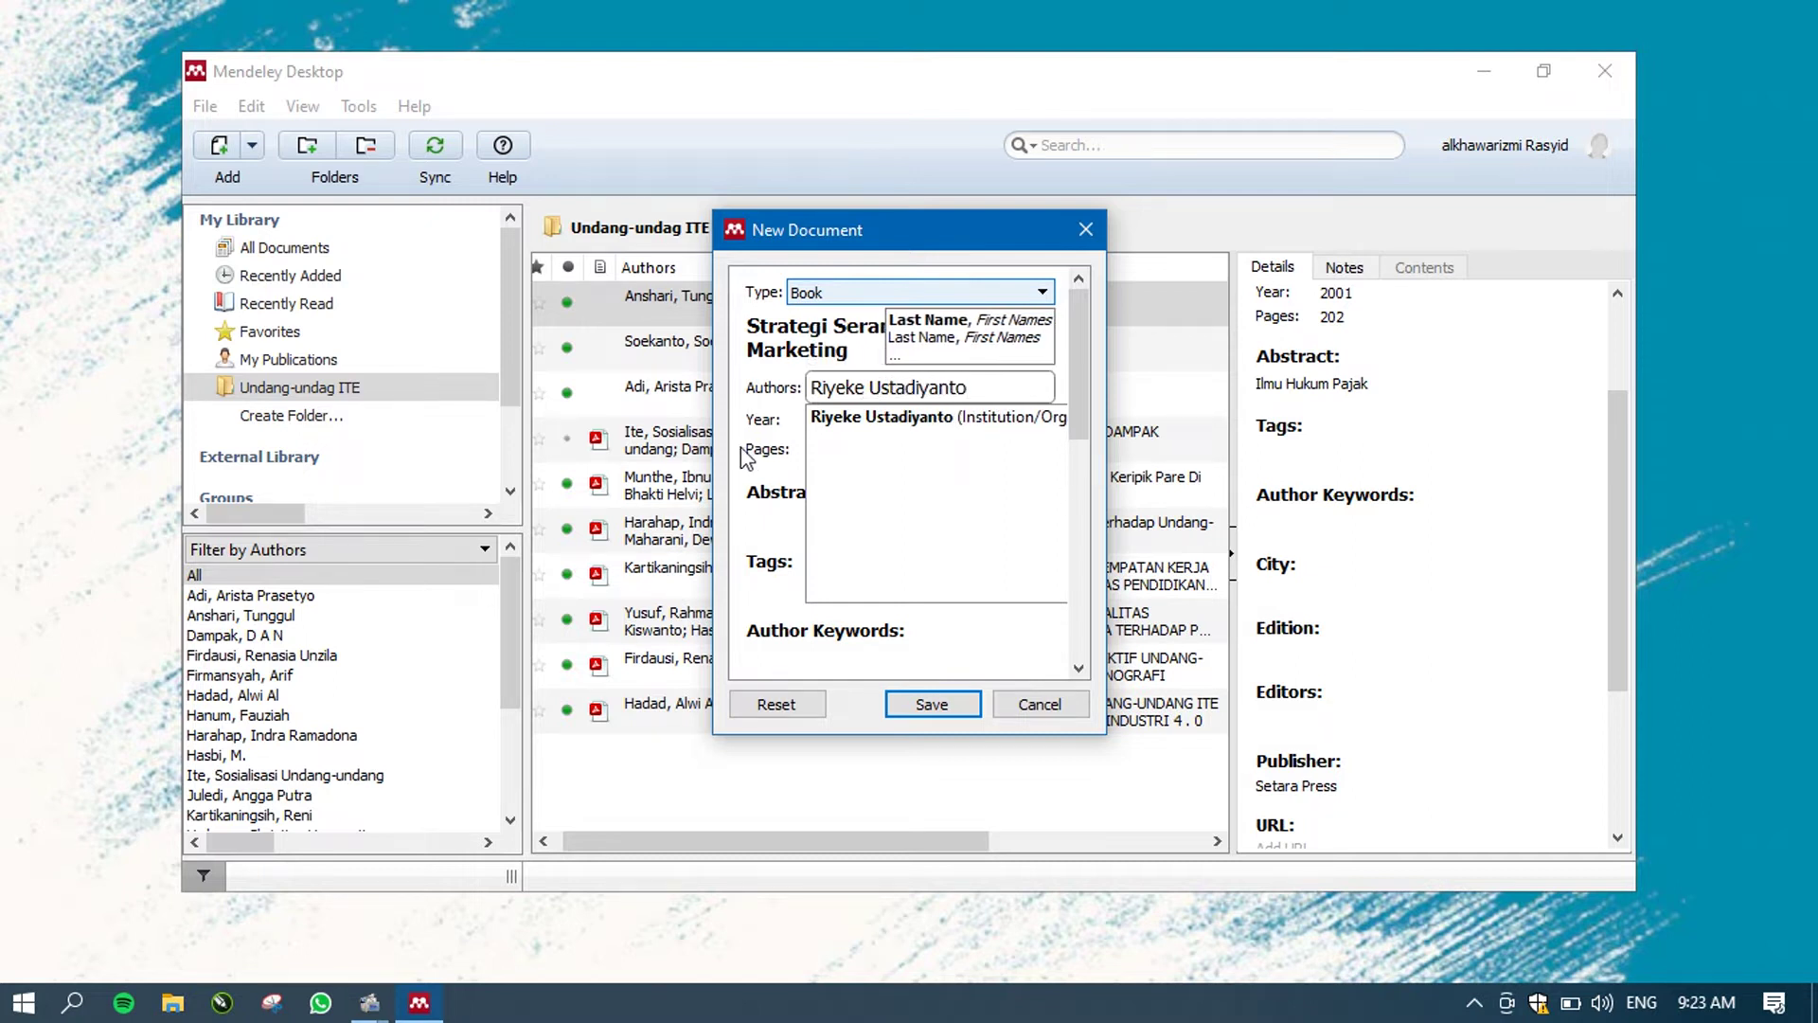
click(800, 421)
- Set the Strategi Serangan Internet Marketing entry's year to 2021 and its pages to 180
click(809, 419)
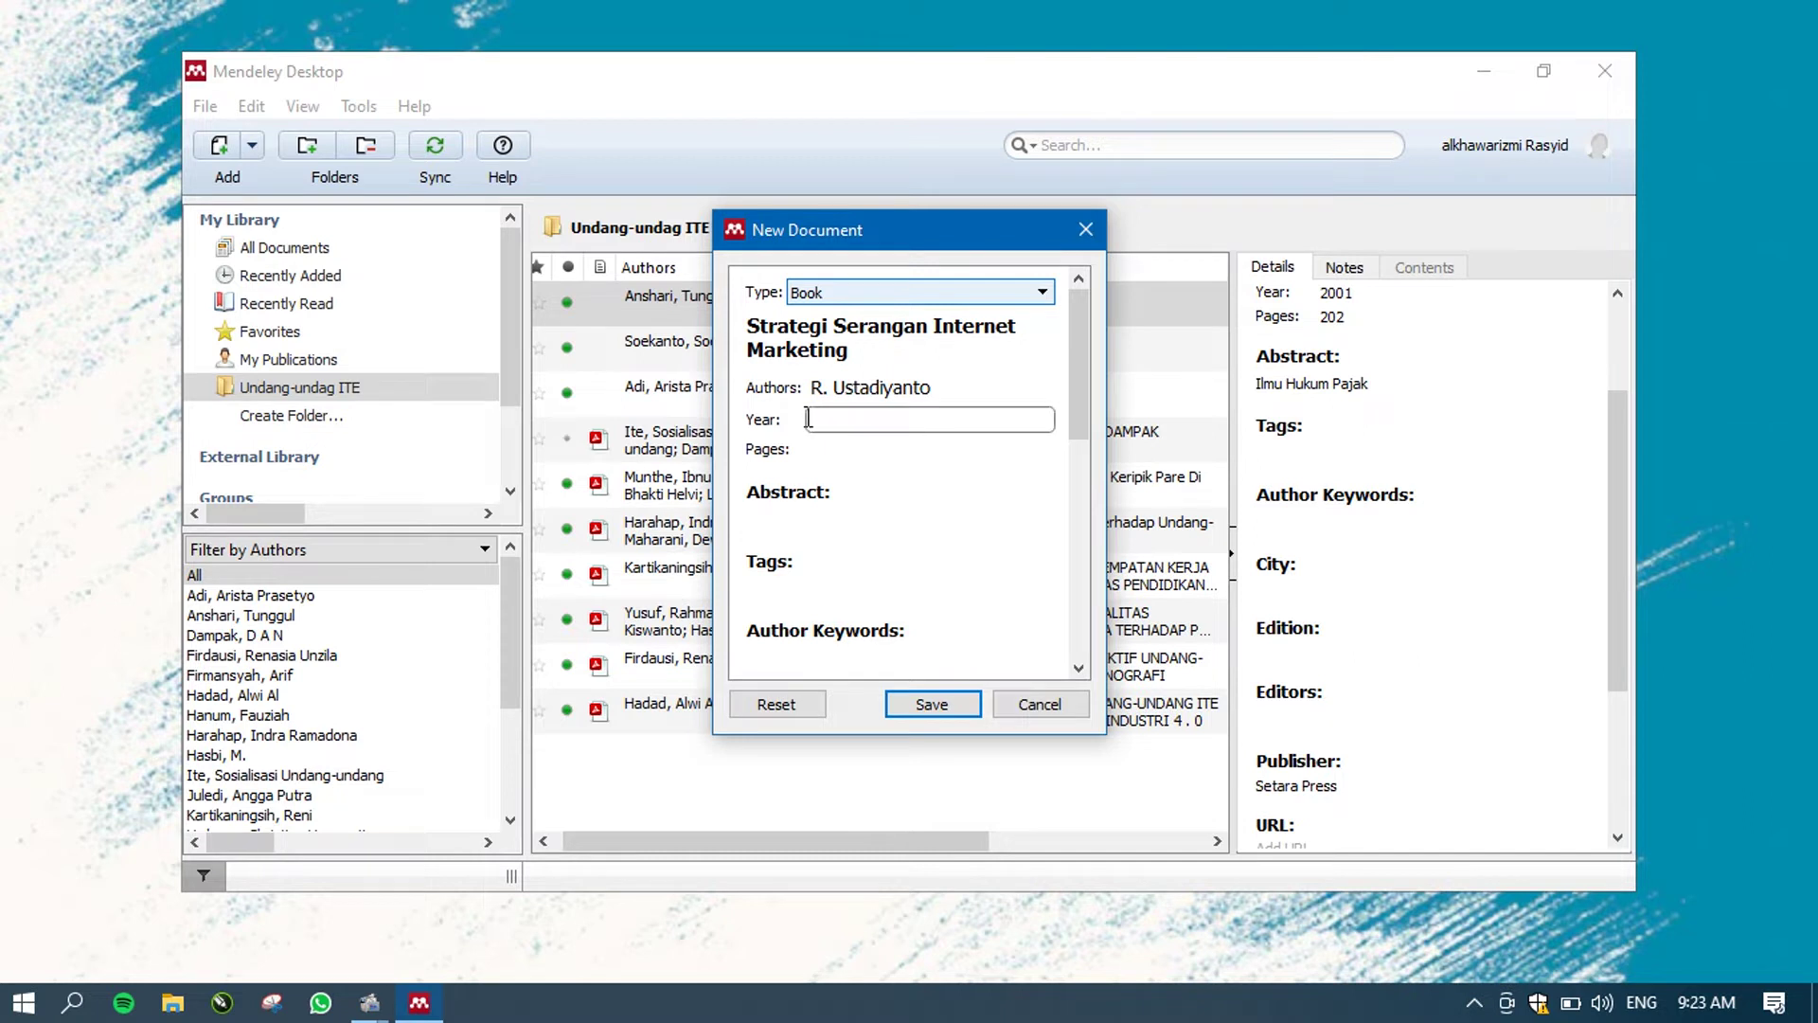
text(2021)
click(816, 447)
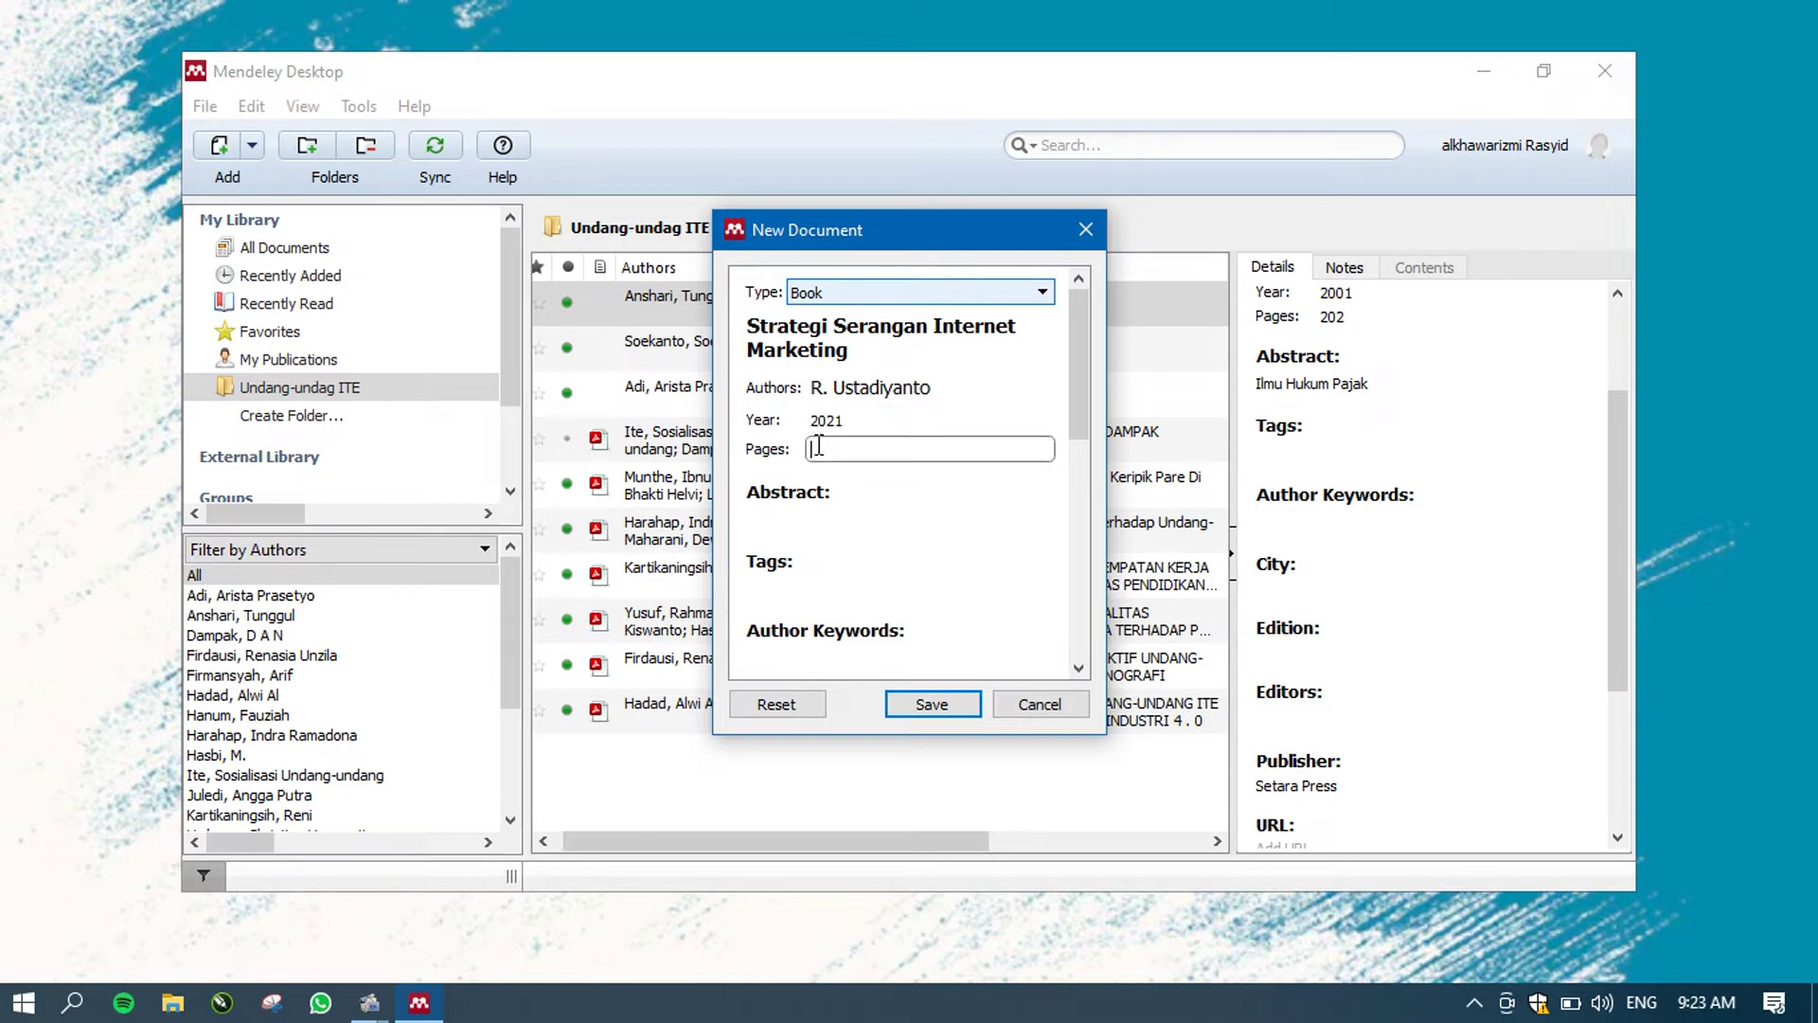
text(150)
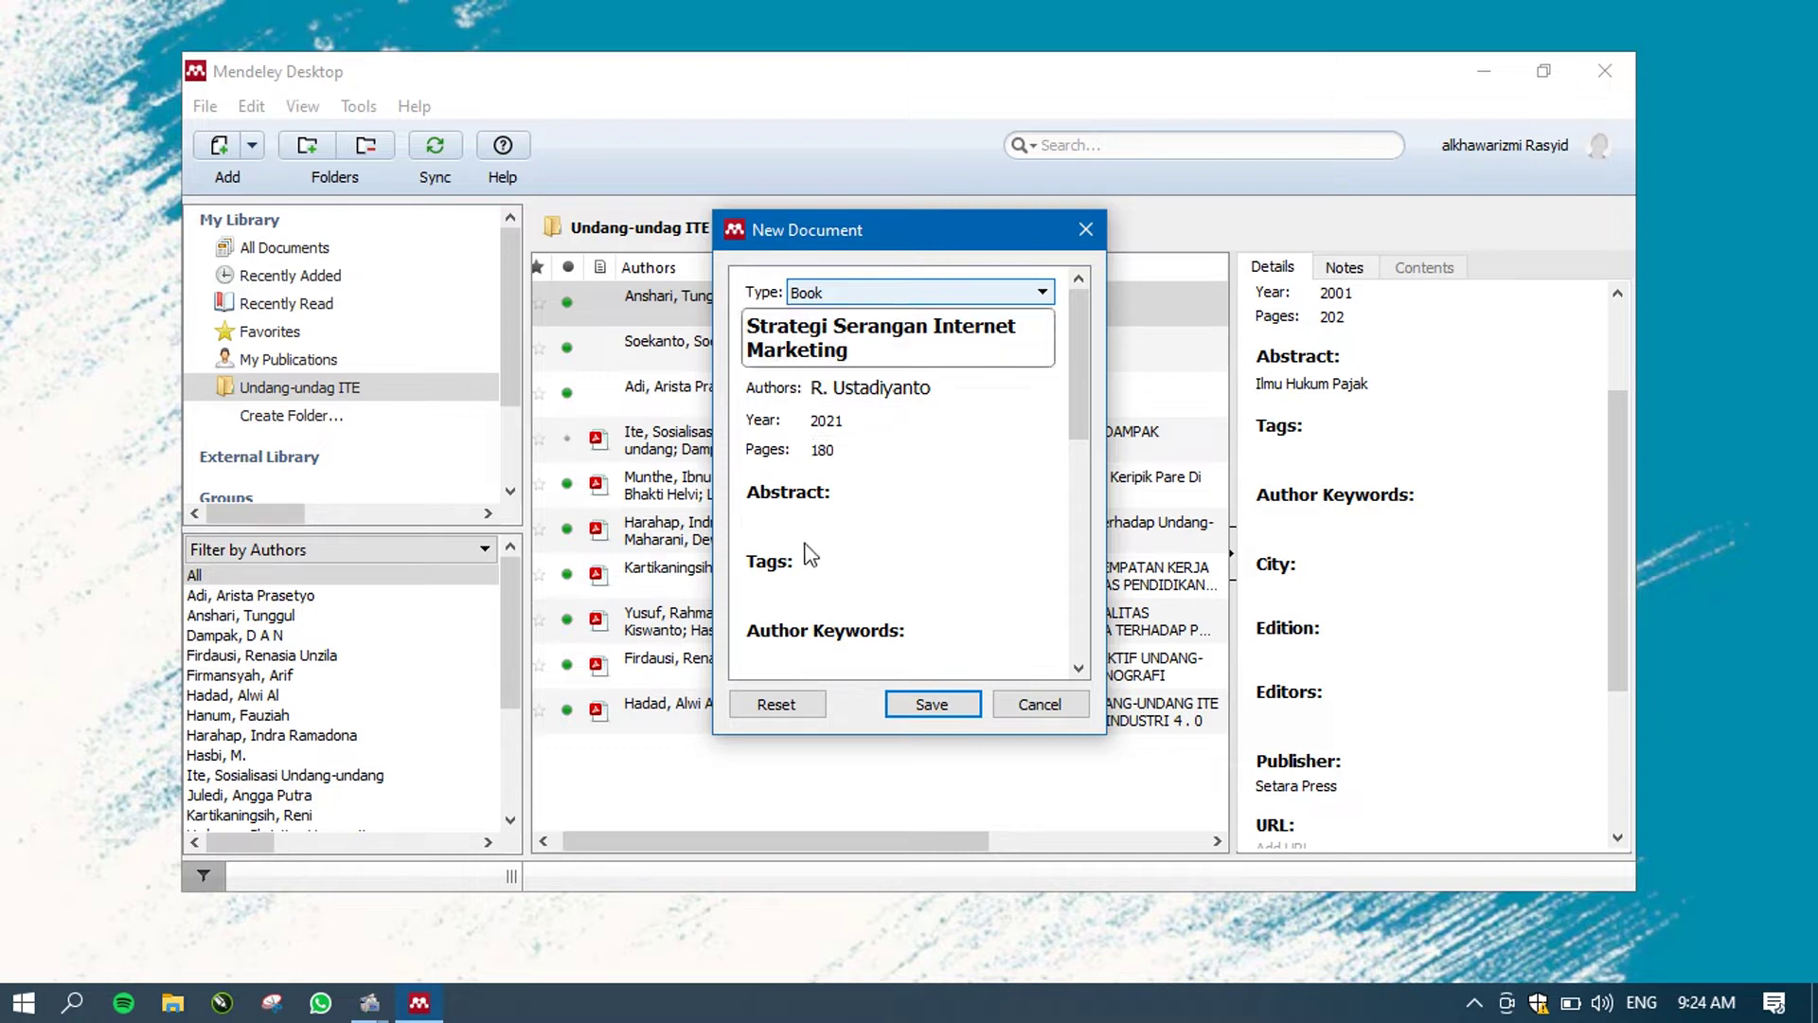
- Fill in the fourth book entry's abstract as "Strategi Serangan Internet Marketing"
click(798, 514)
text(St)
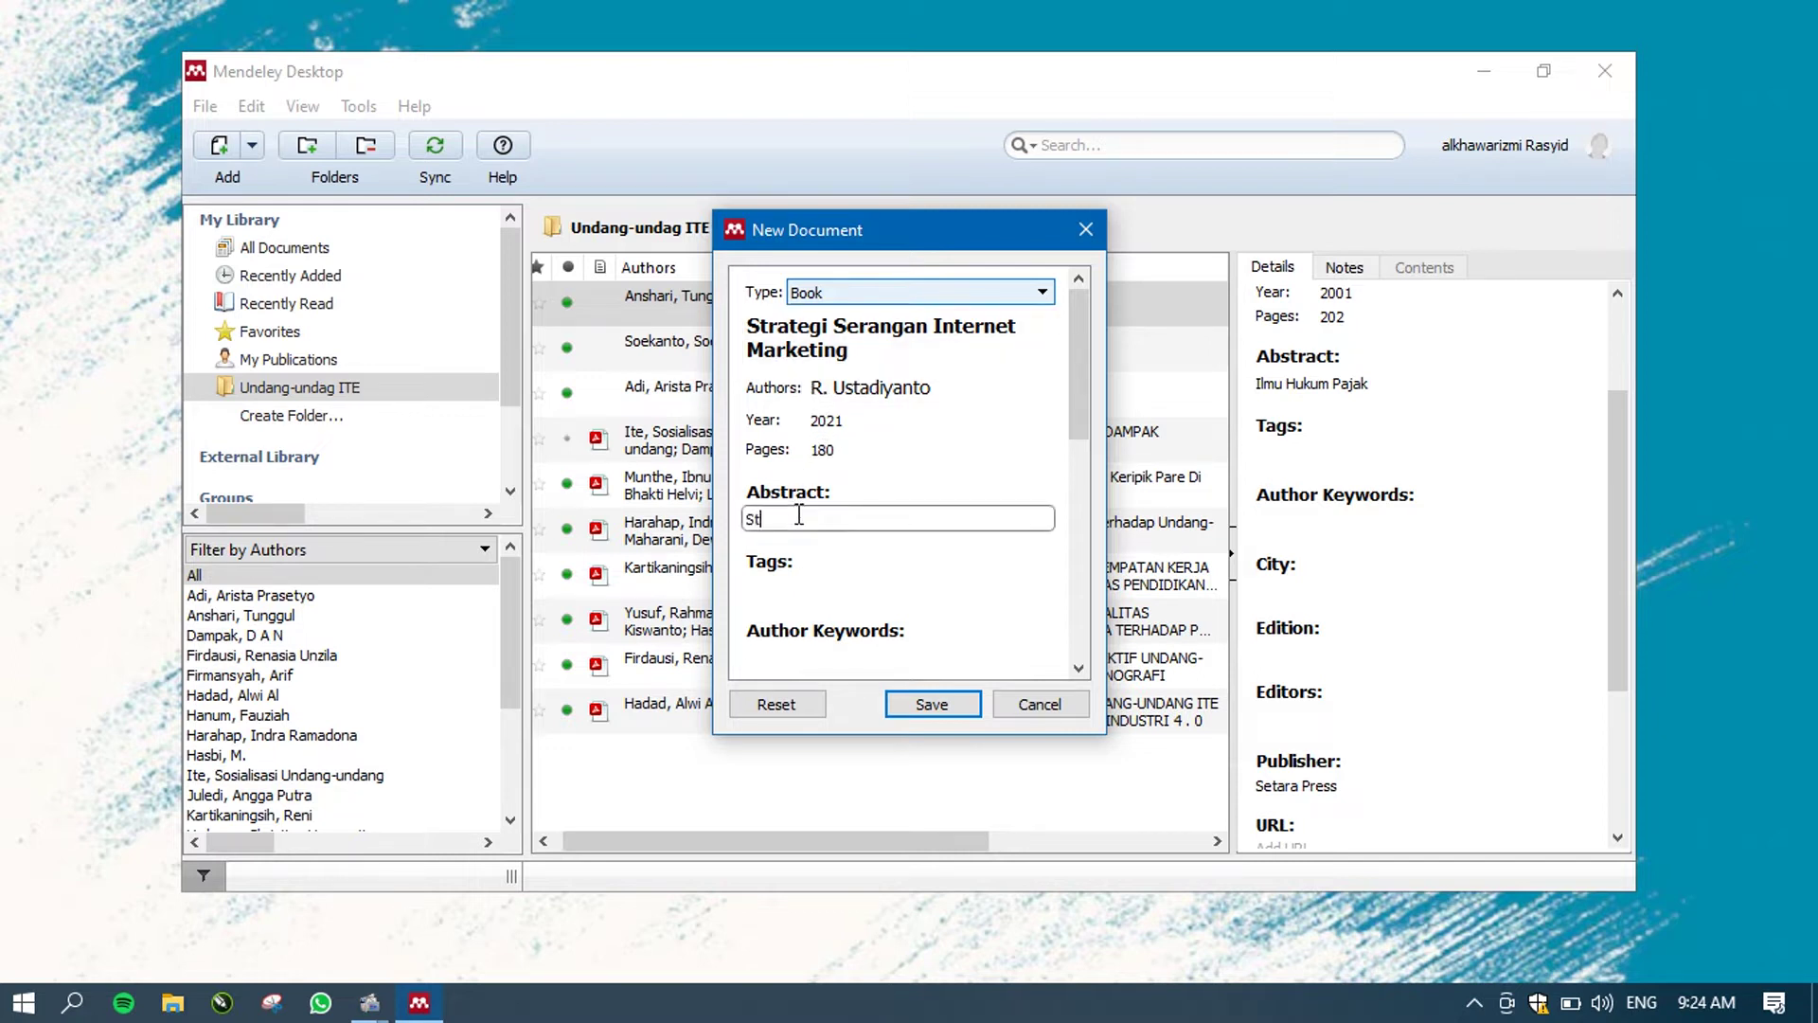
text(rategi Serangan Internet Marketing)
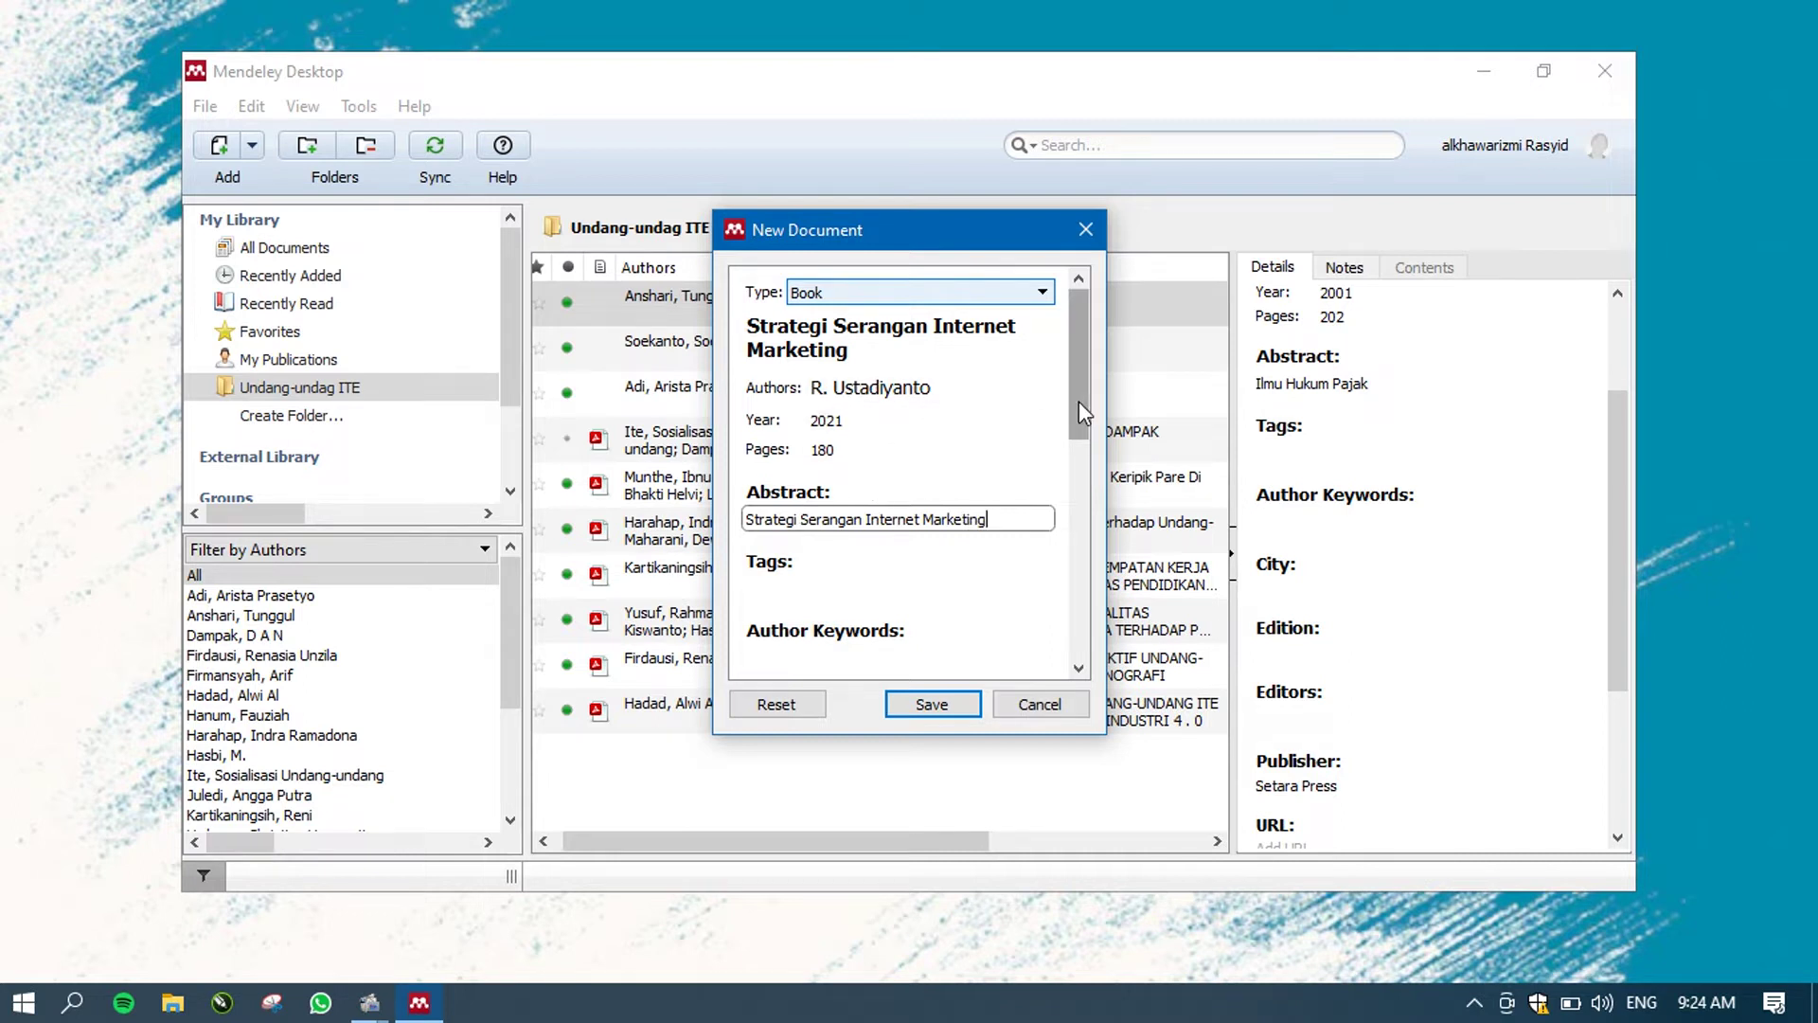
- Set the fourth book entry's publisher to "Andi Publisher"
drag(1077, 401, 1080, 408)
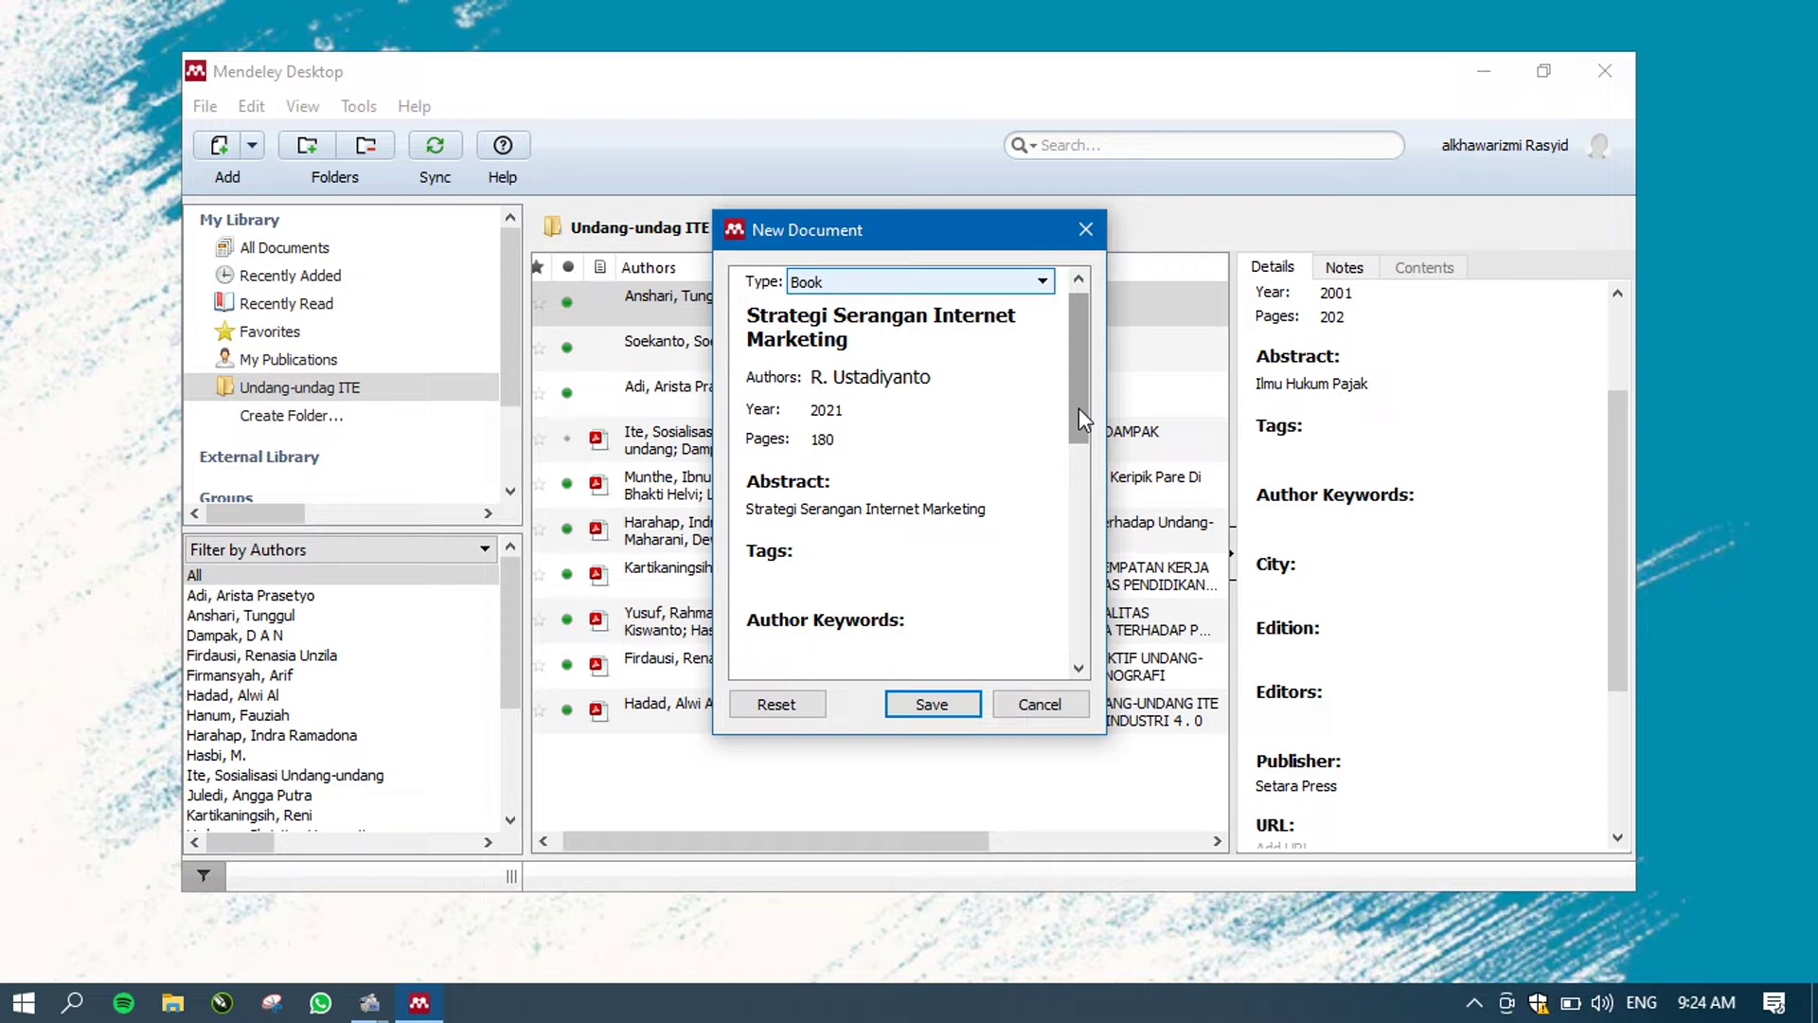
drag(1078, 407, 1072, 520)
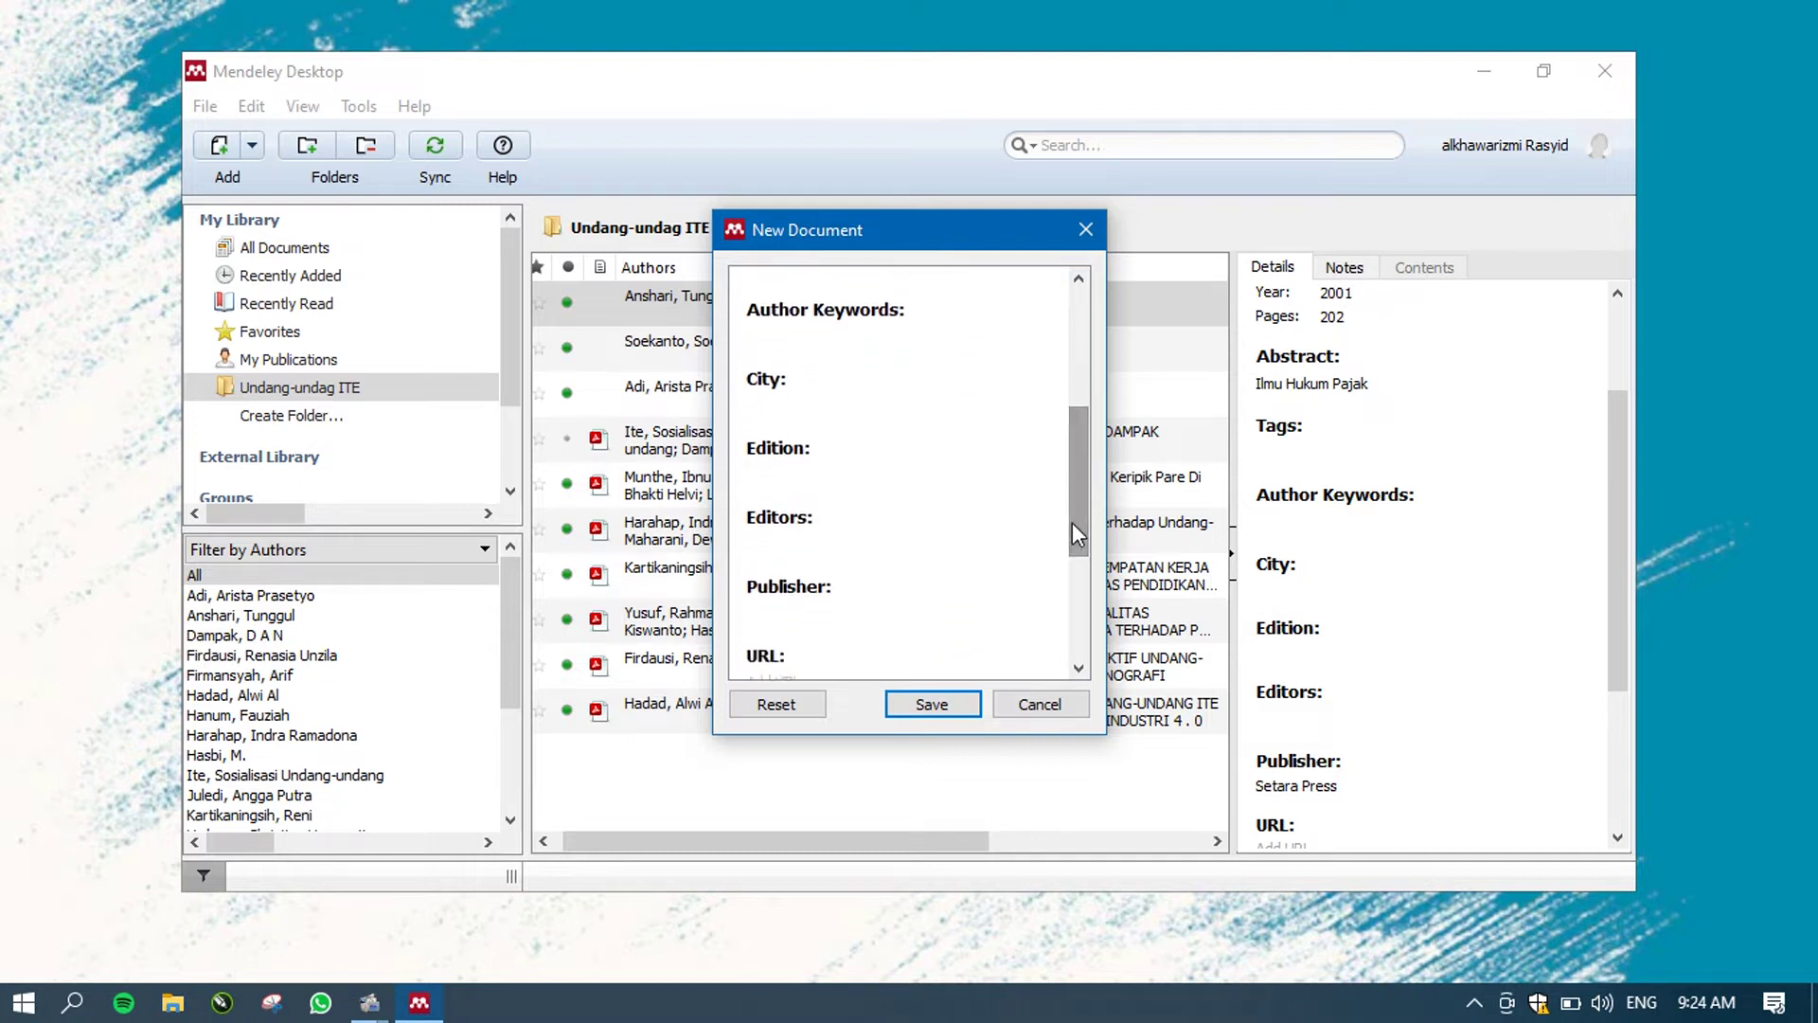
click(878, 617)
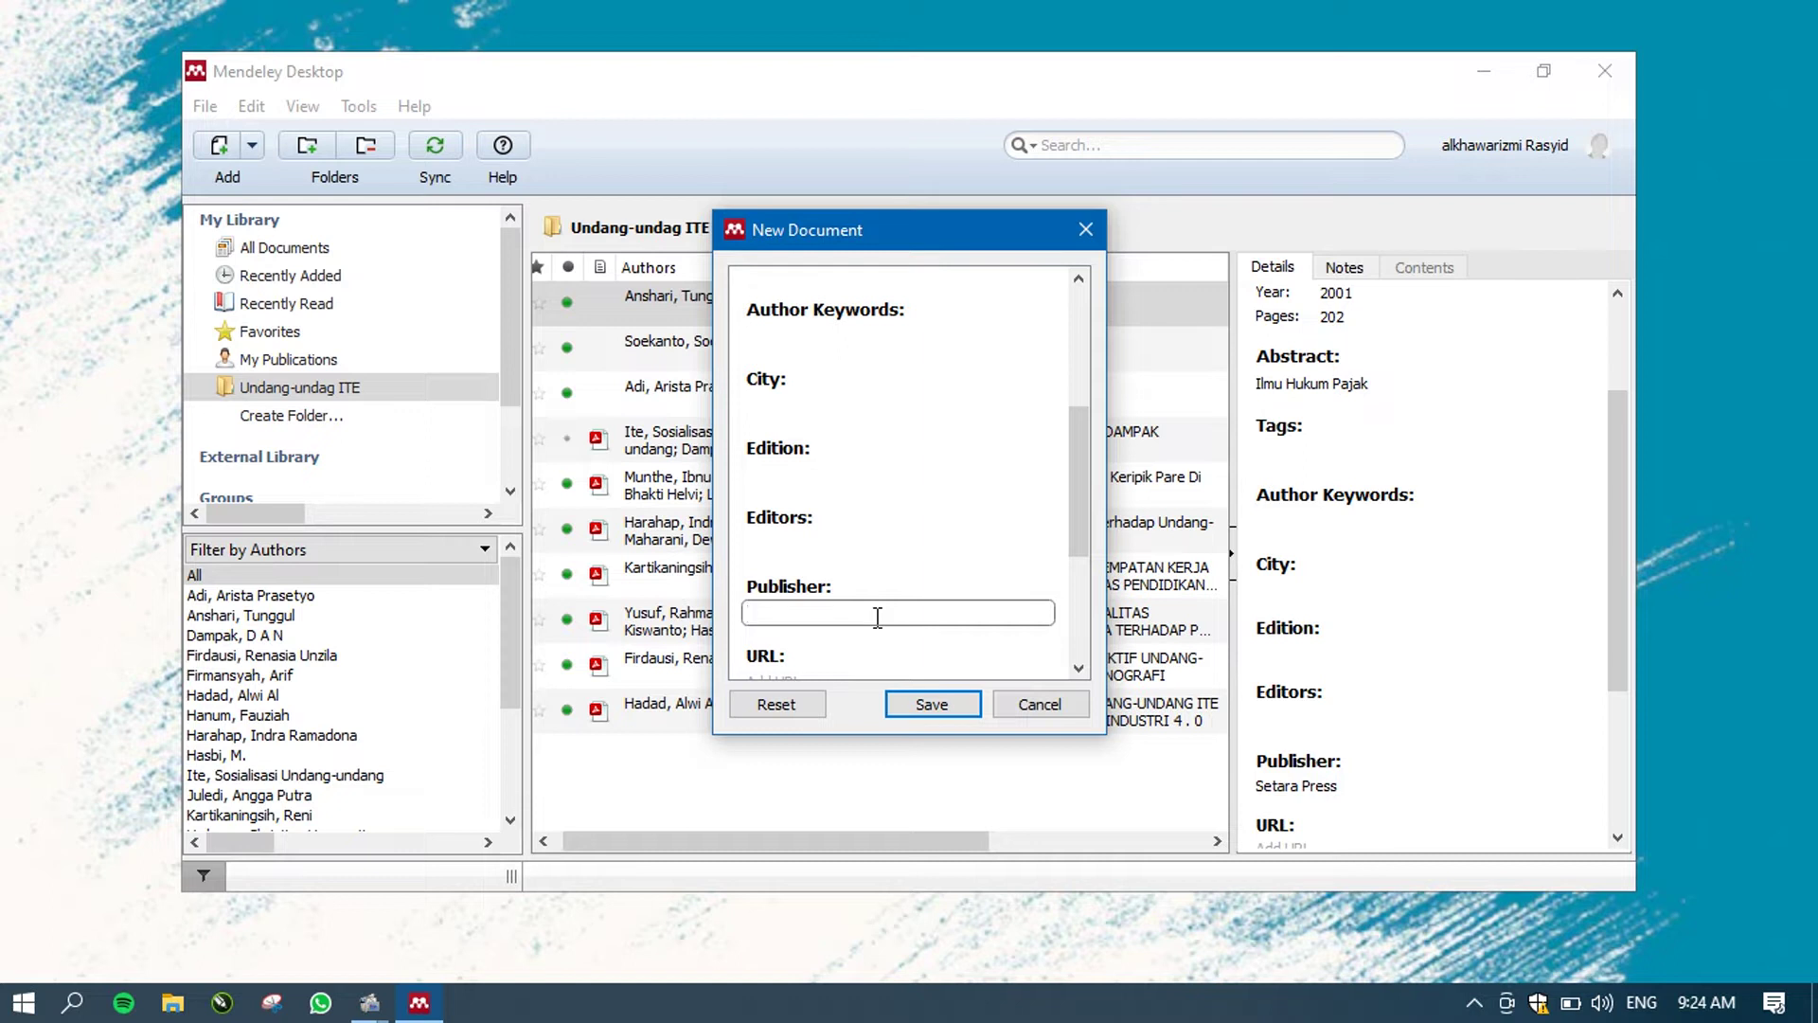
text(Andi Publisher)
- Enter the ISBN SC00P231757 and save the Strategi Serangan Internet Marketing book entry
drag(1093, 504, 1051, 596)
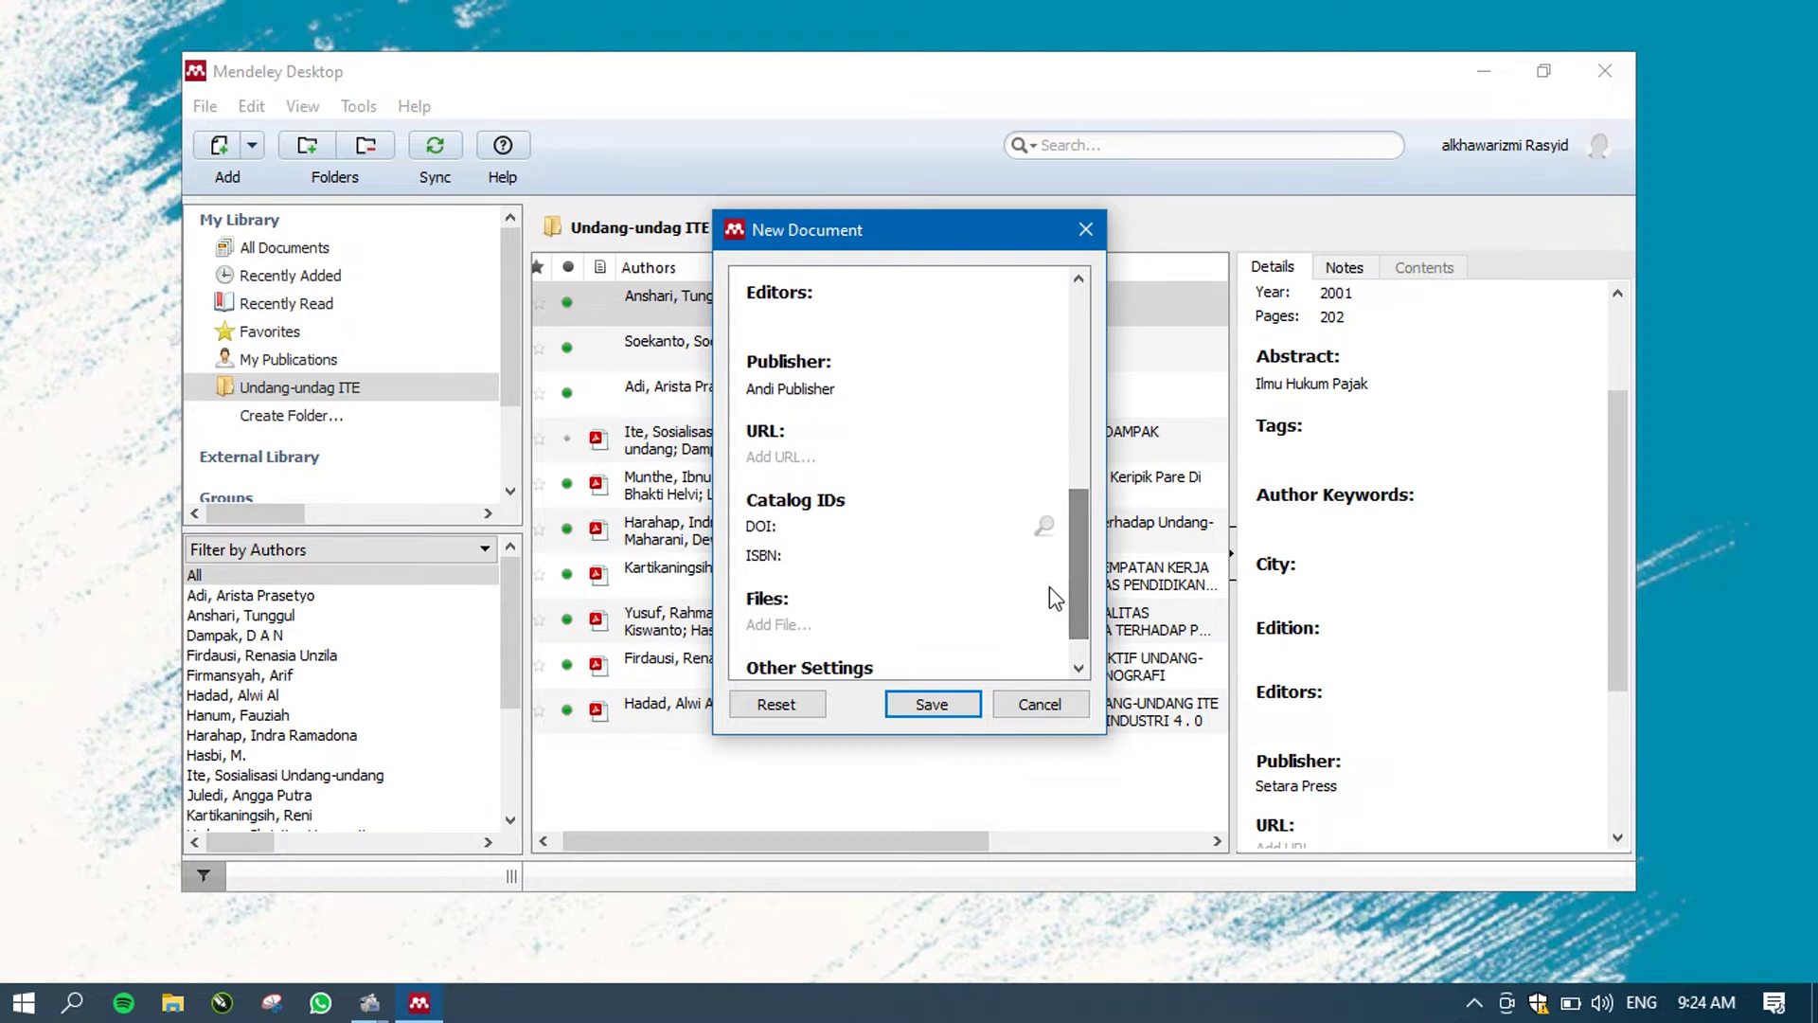
click(840, 550)
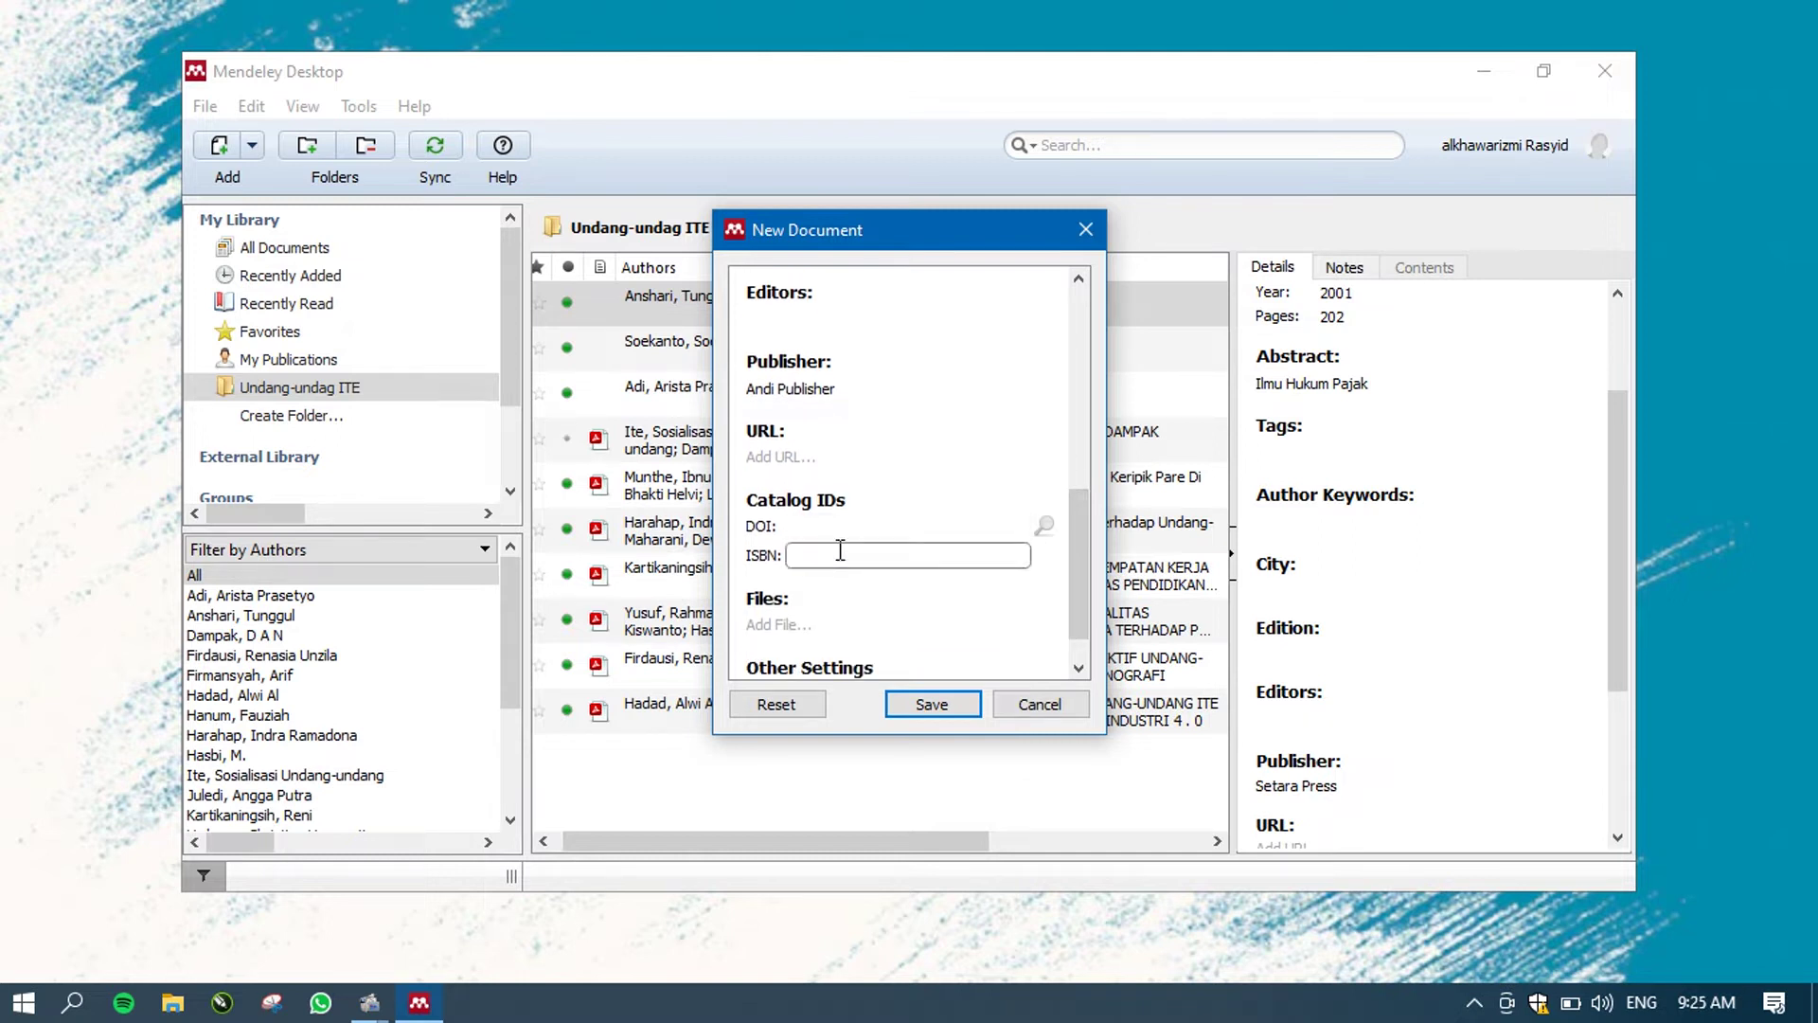
text(SC)
text(00P231757)
click(895, 706)
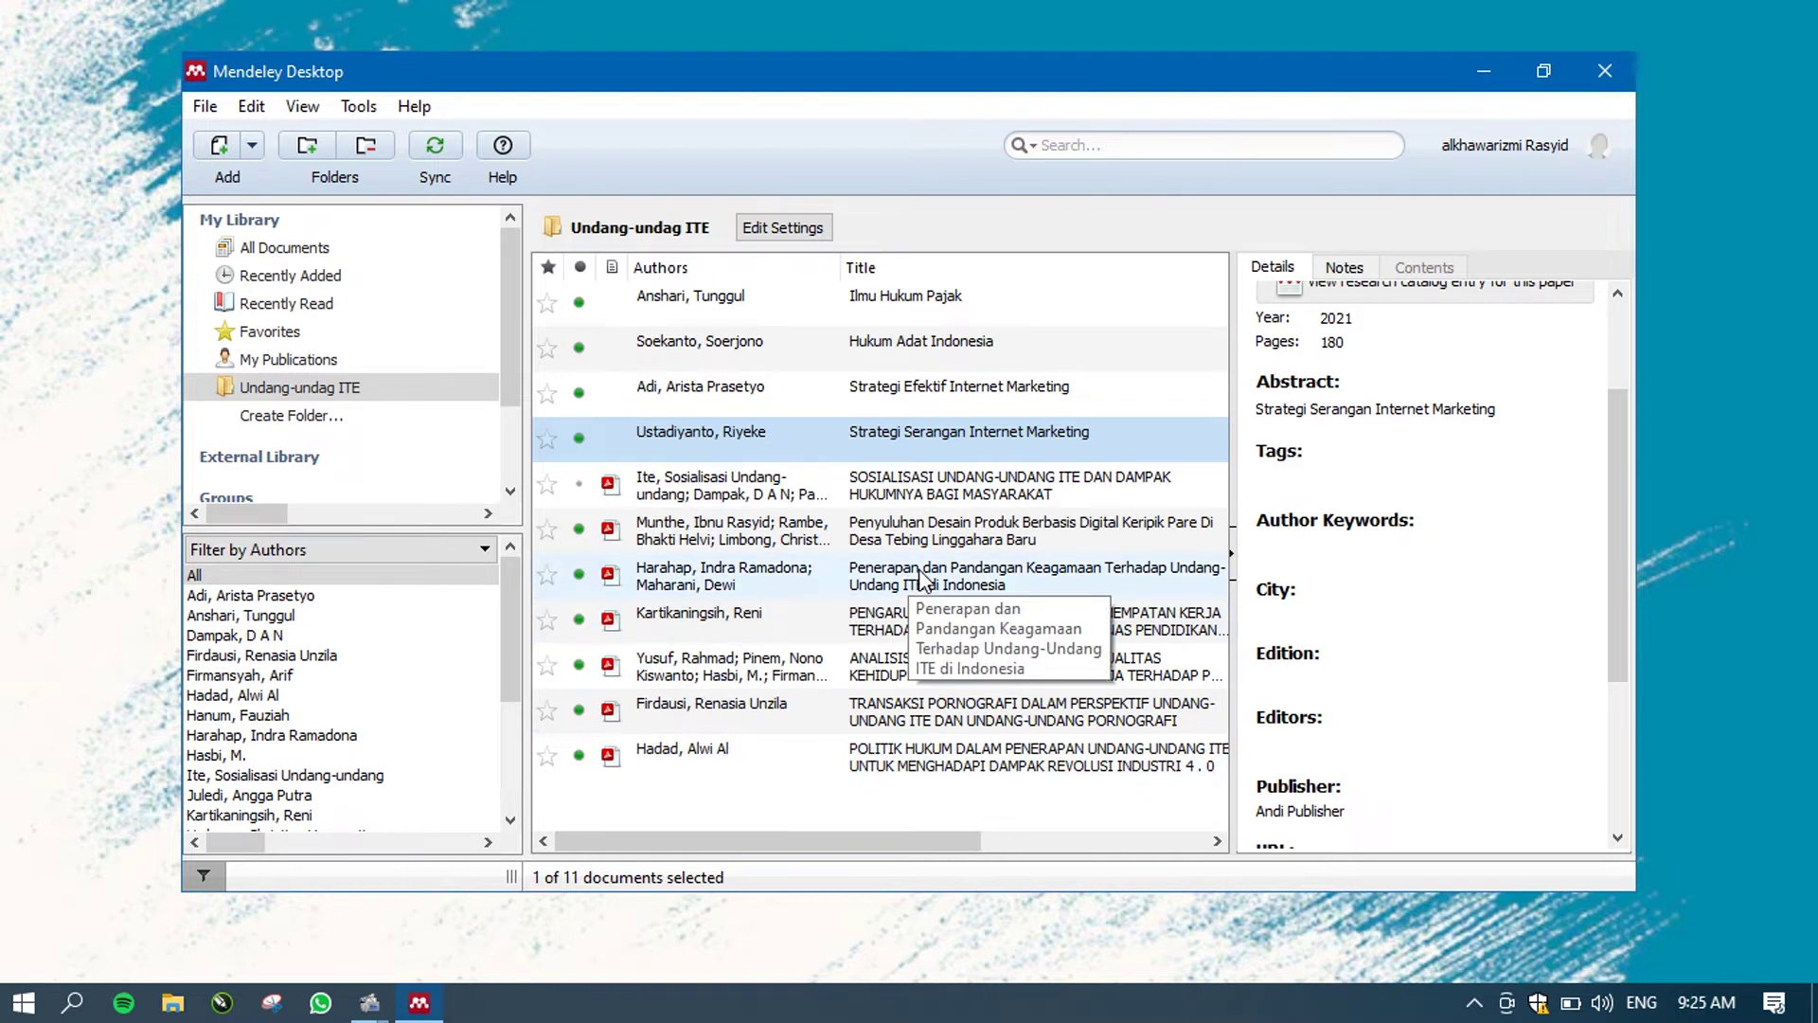
- Examine the document types available for a manually added entry, from Bill to Working Paper, and dismiss the blank entry
click(899, 311)
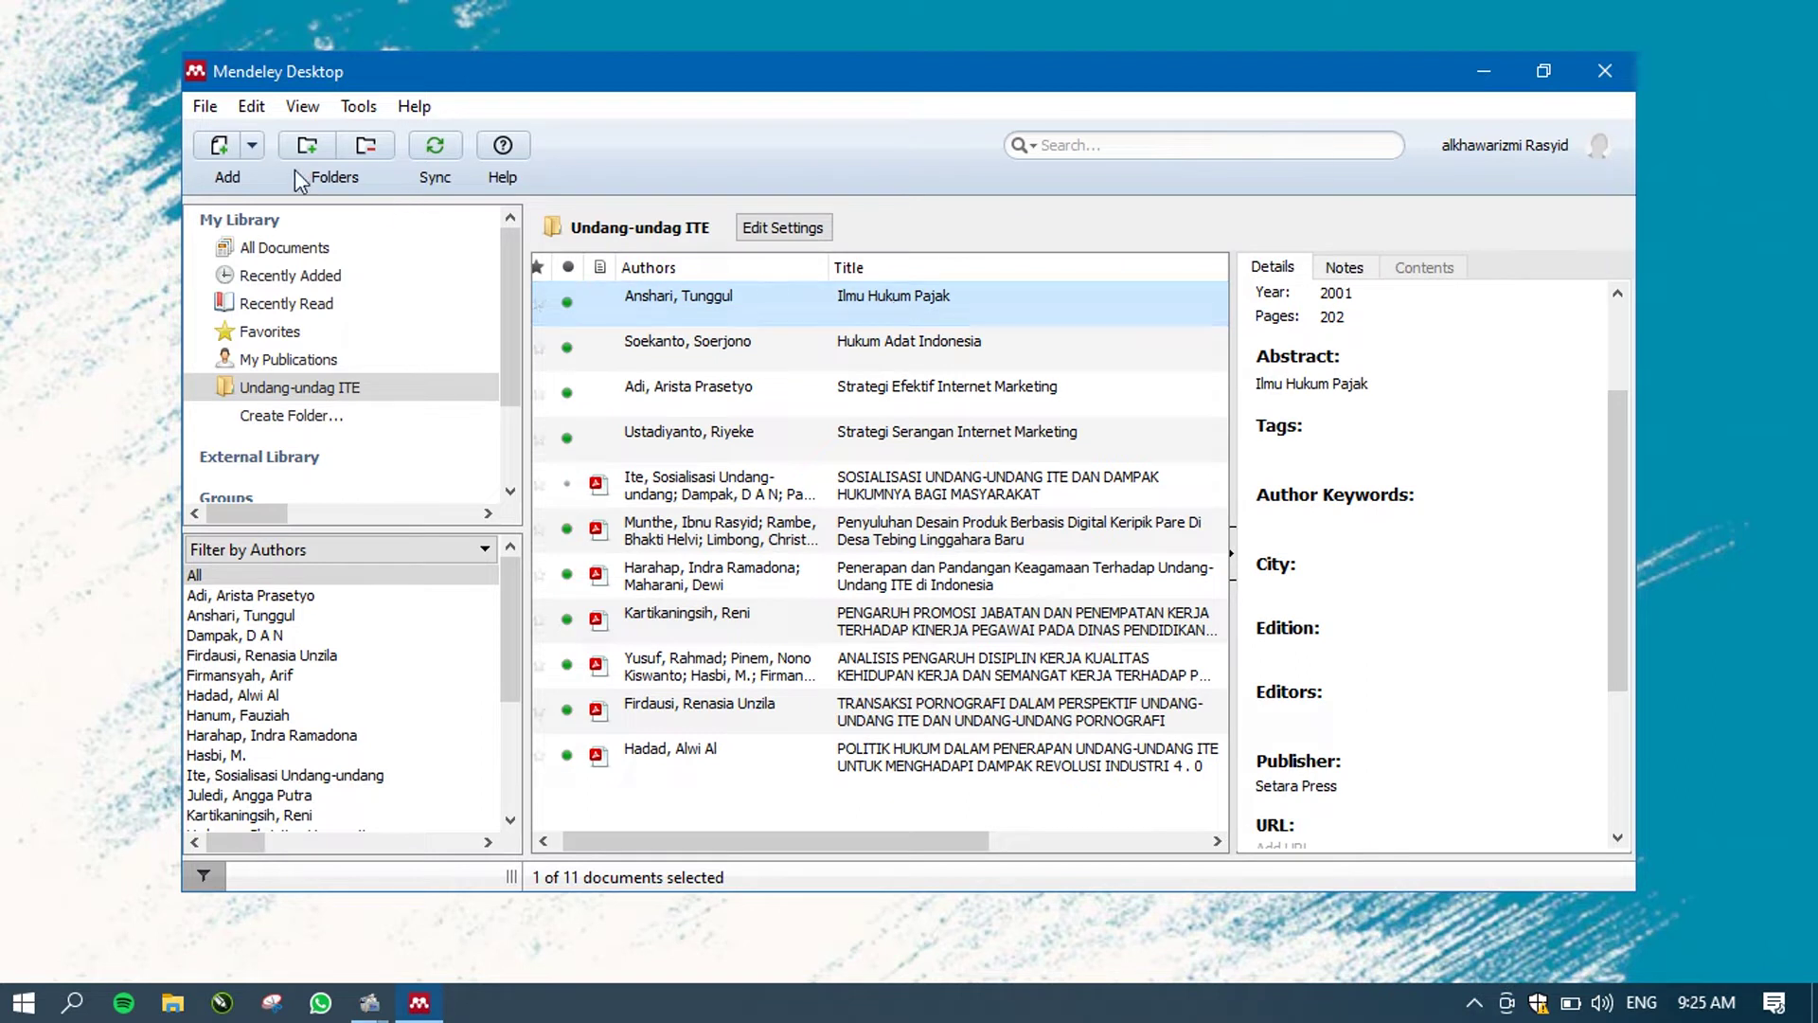
click(254, 143)
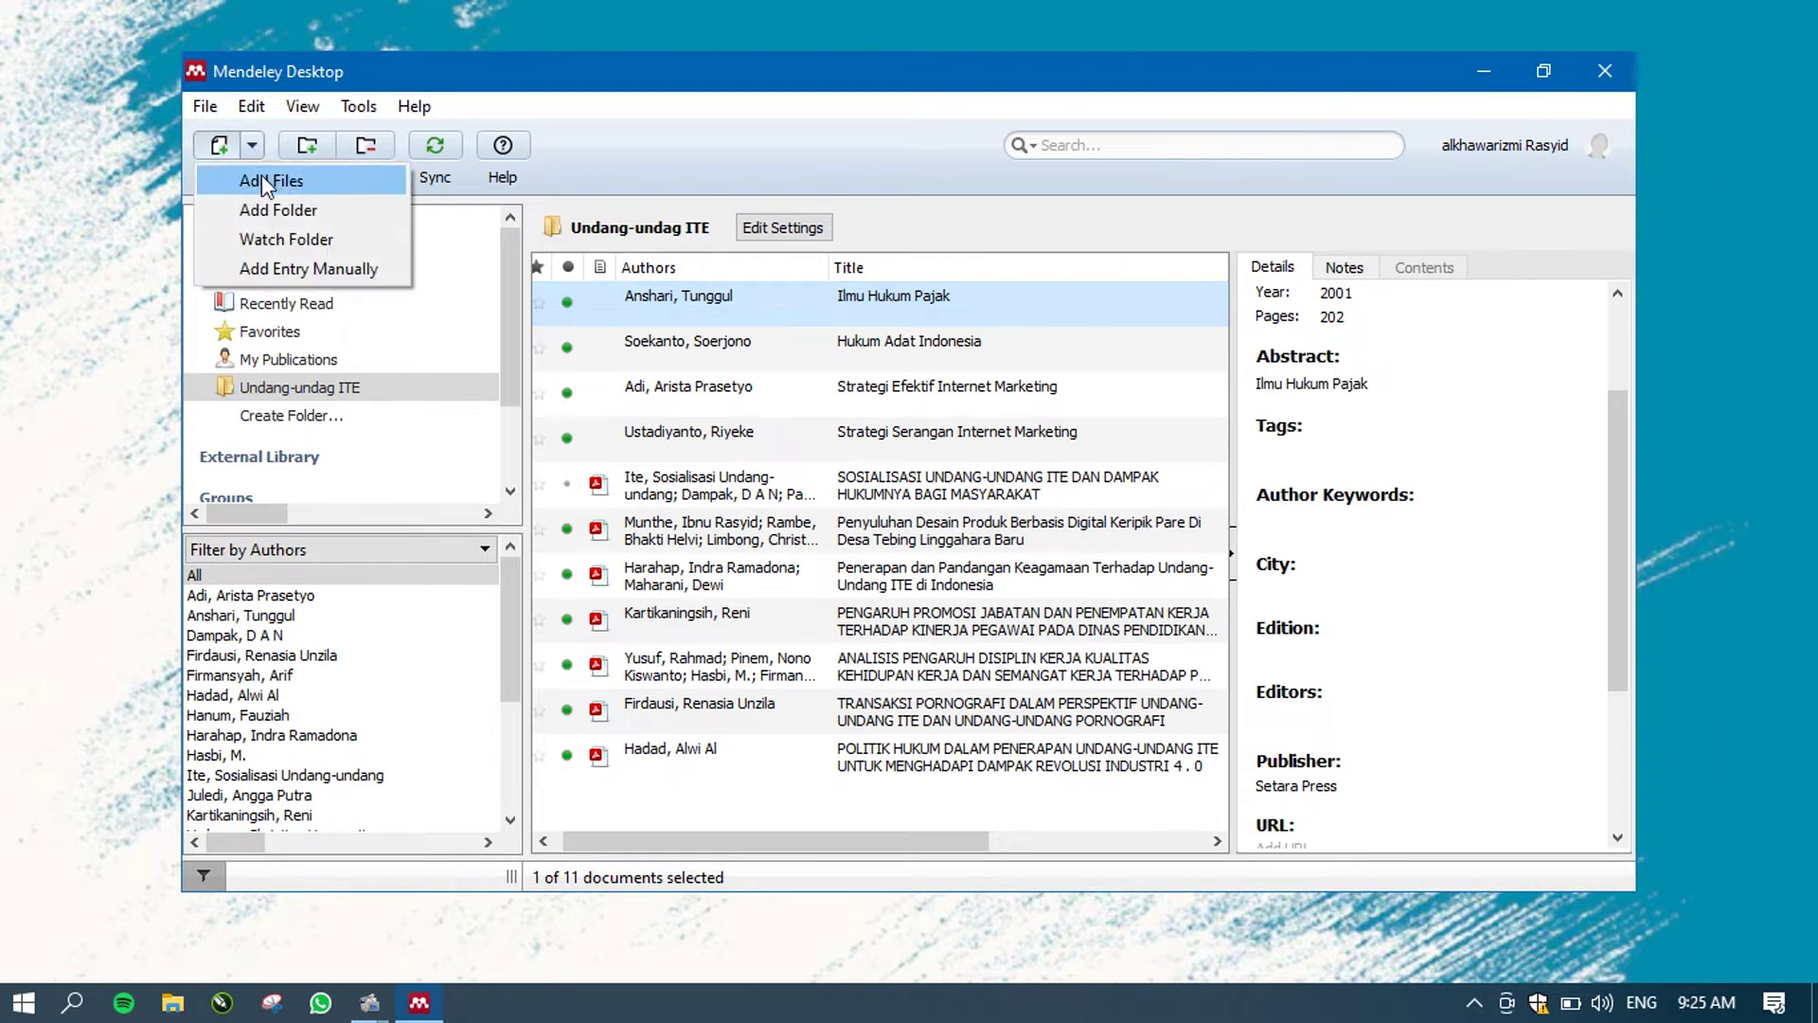
click(288, 273)
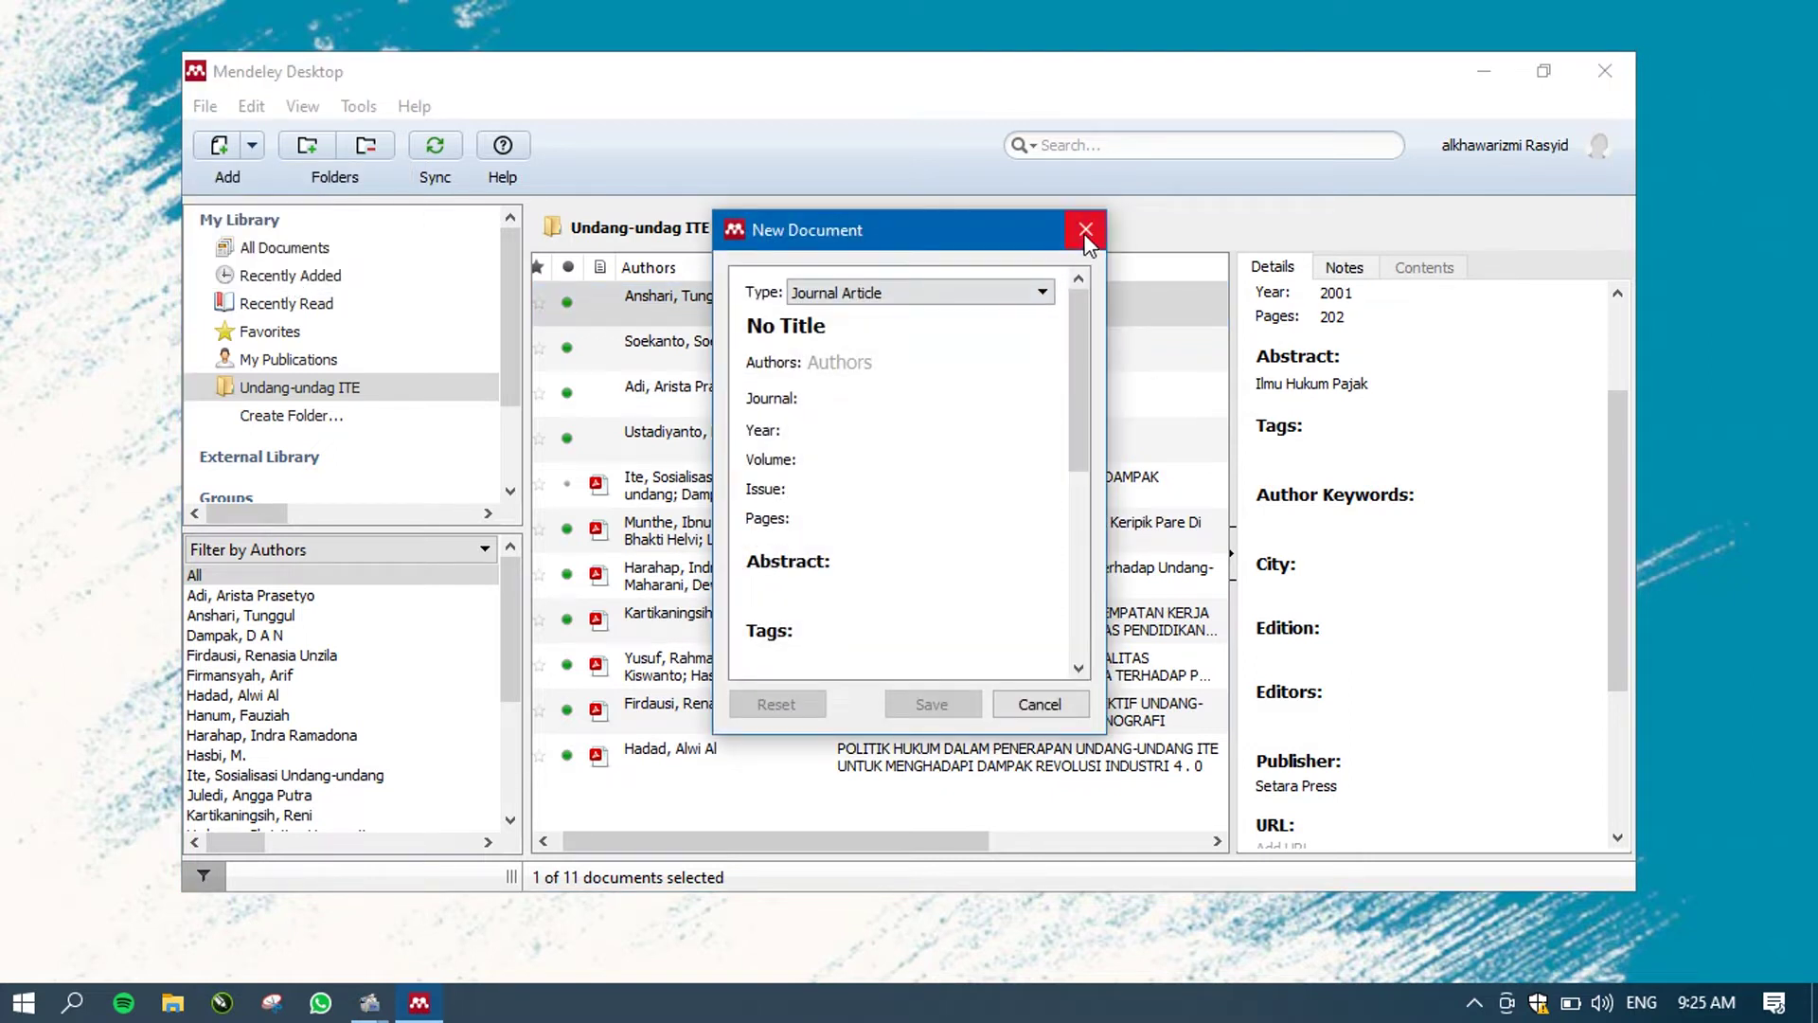
mouse_move(1081, 397)
mouse_down()
mouse_move(1065, 592)
mouse_move(1075, 396)
mouse_up()
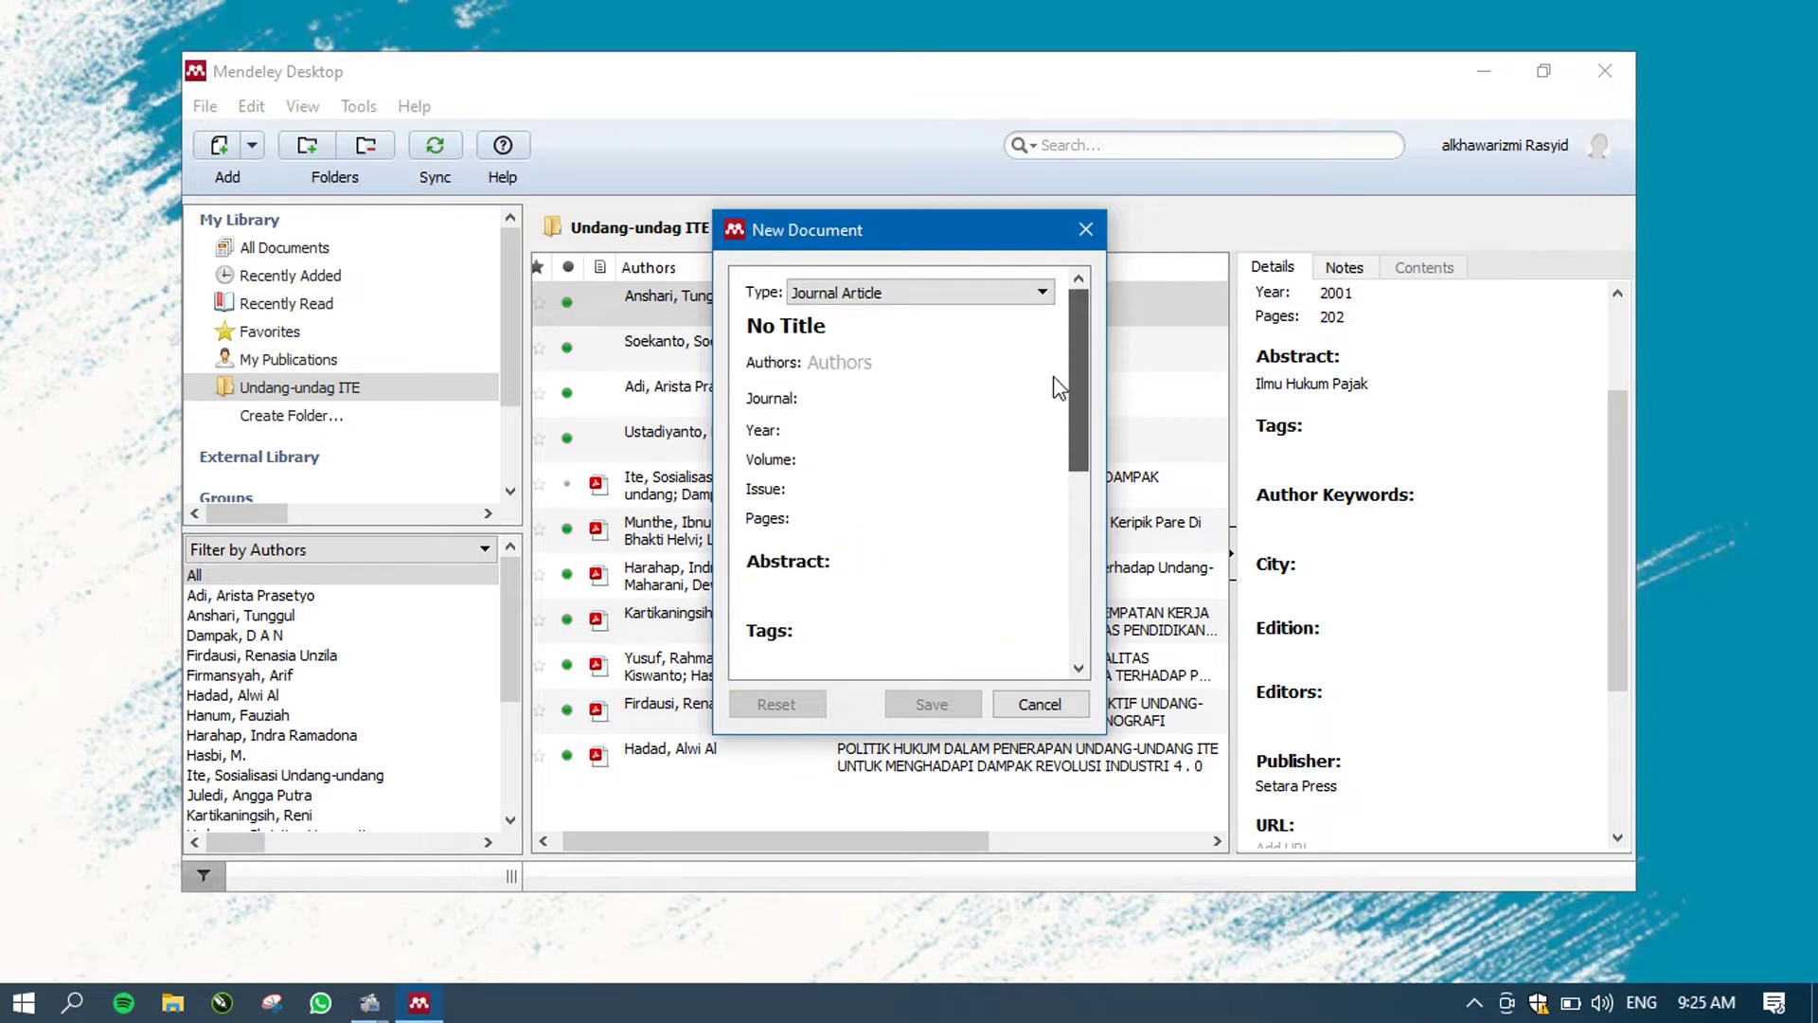
click(1042, 292)
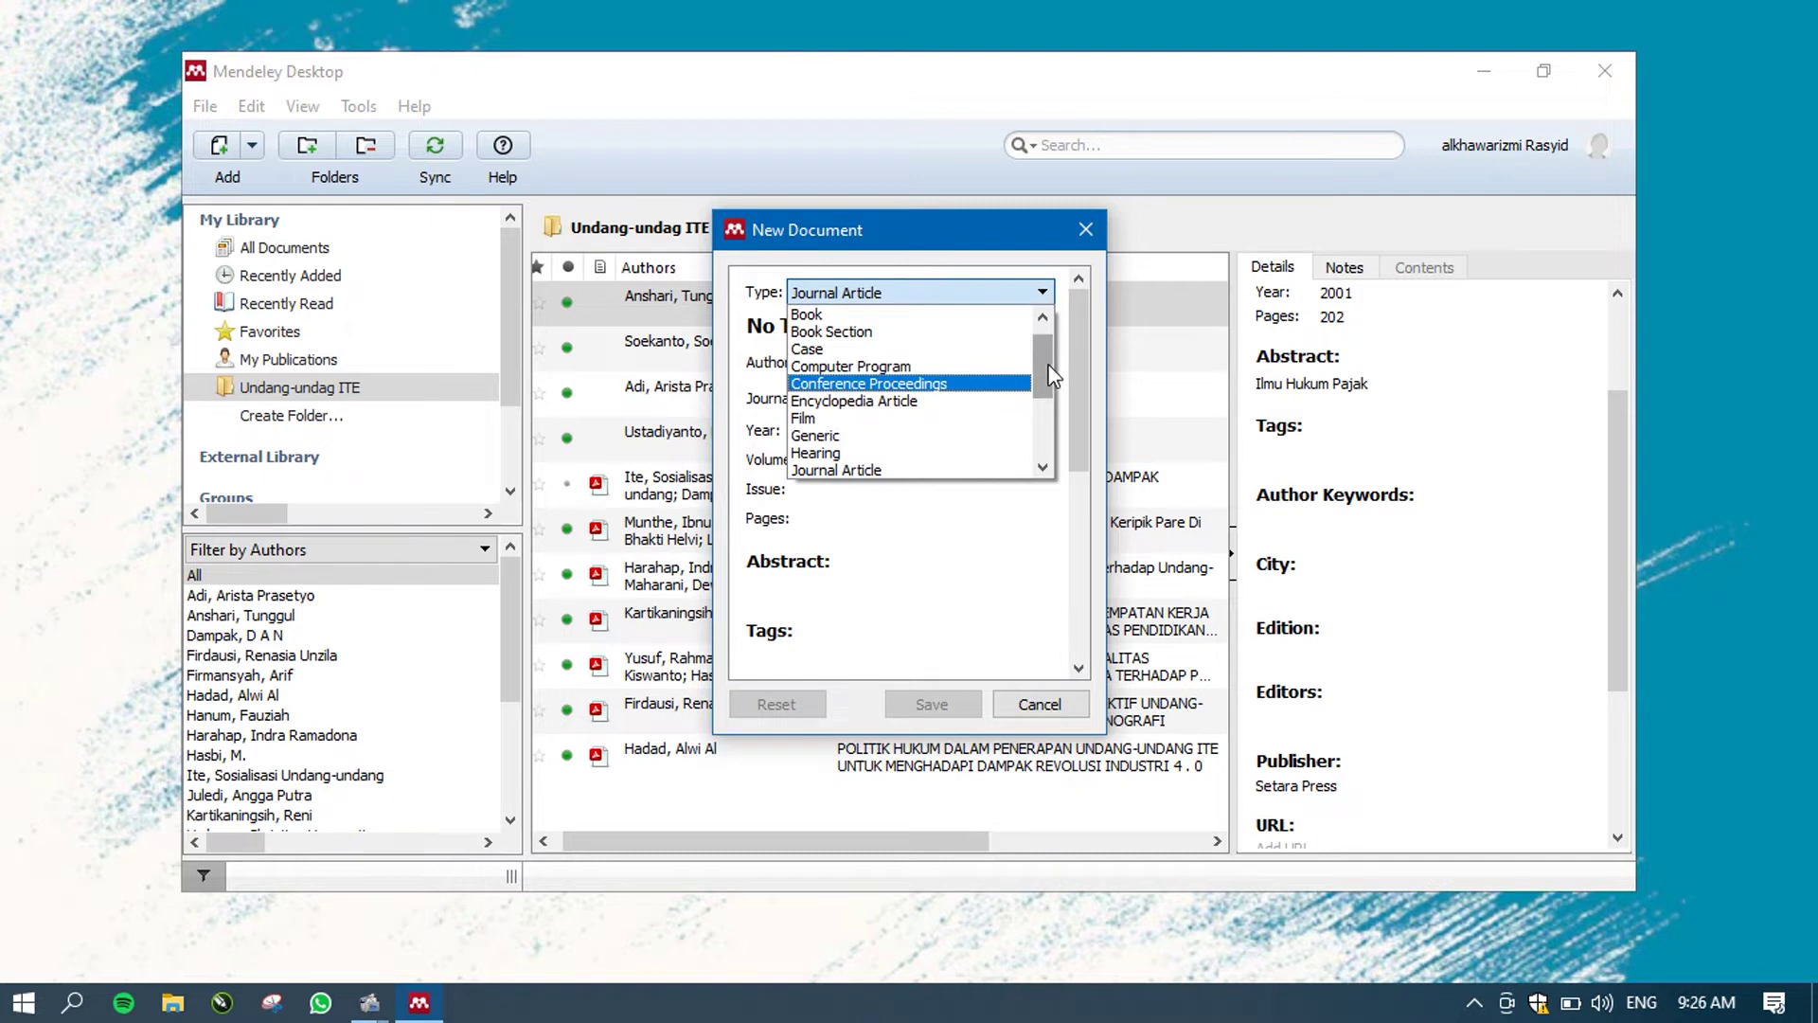
drag(1049, 376, 1043, 324)
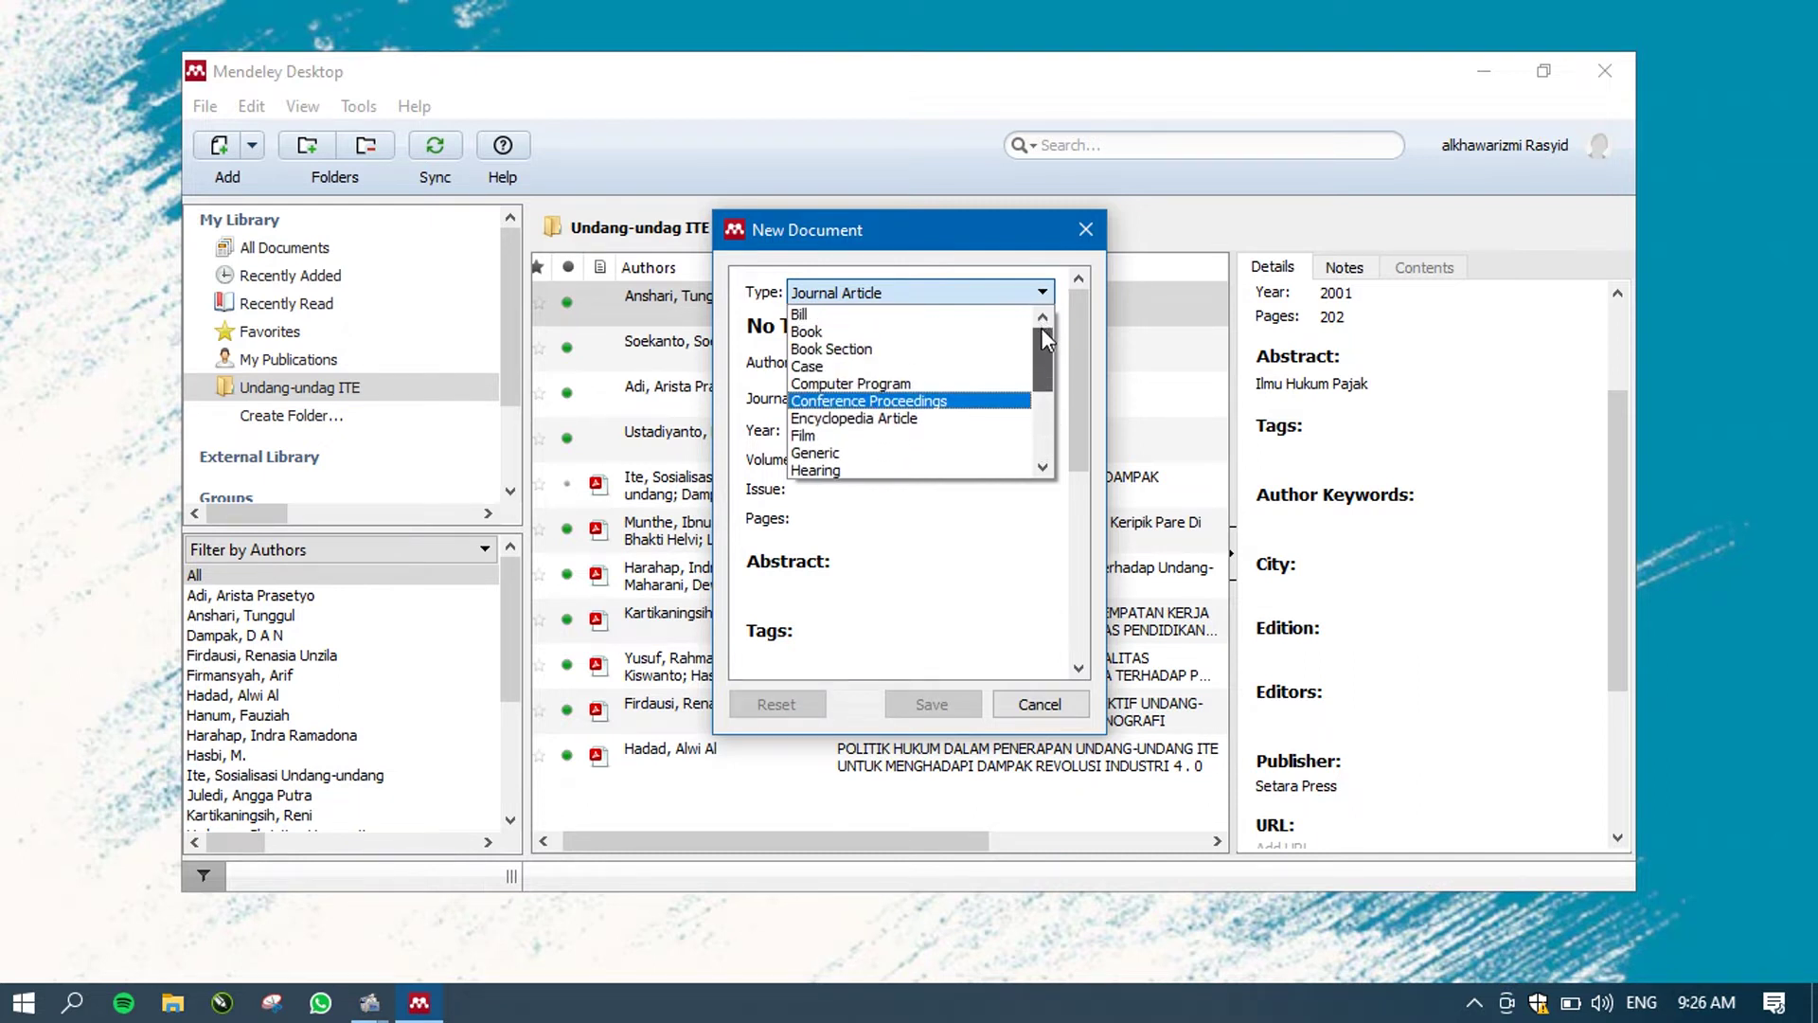
drag(1037, 356, 1038, 431)
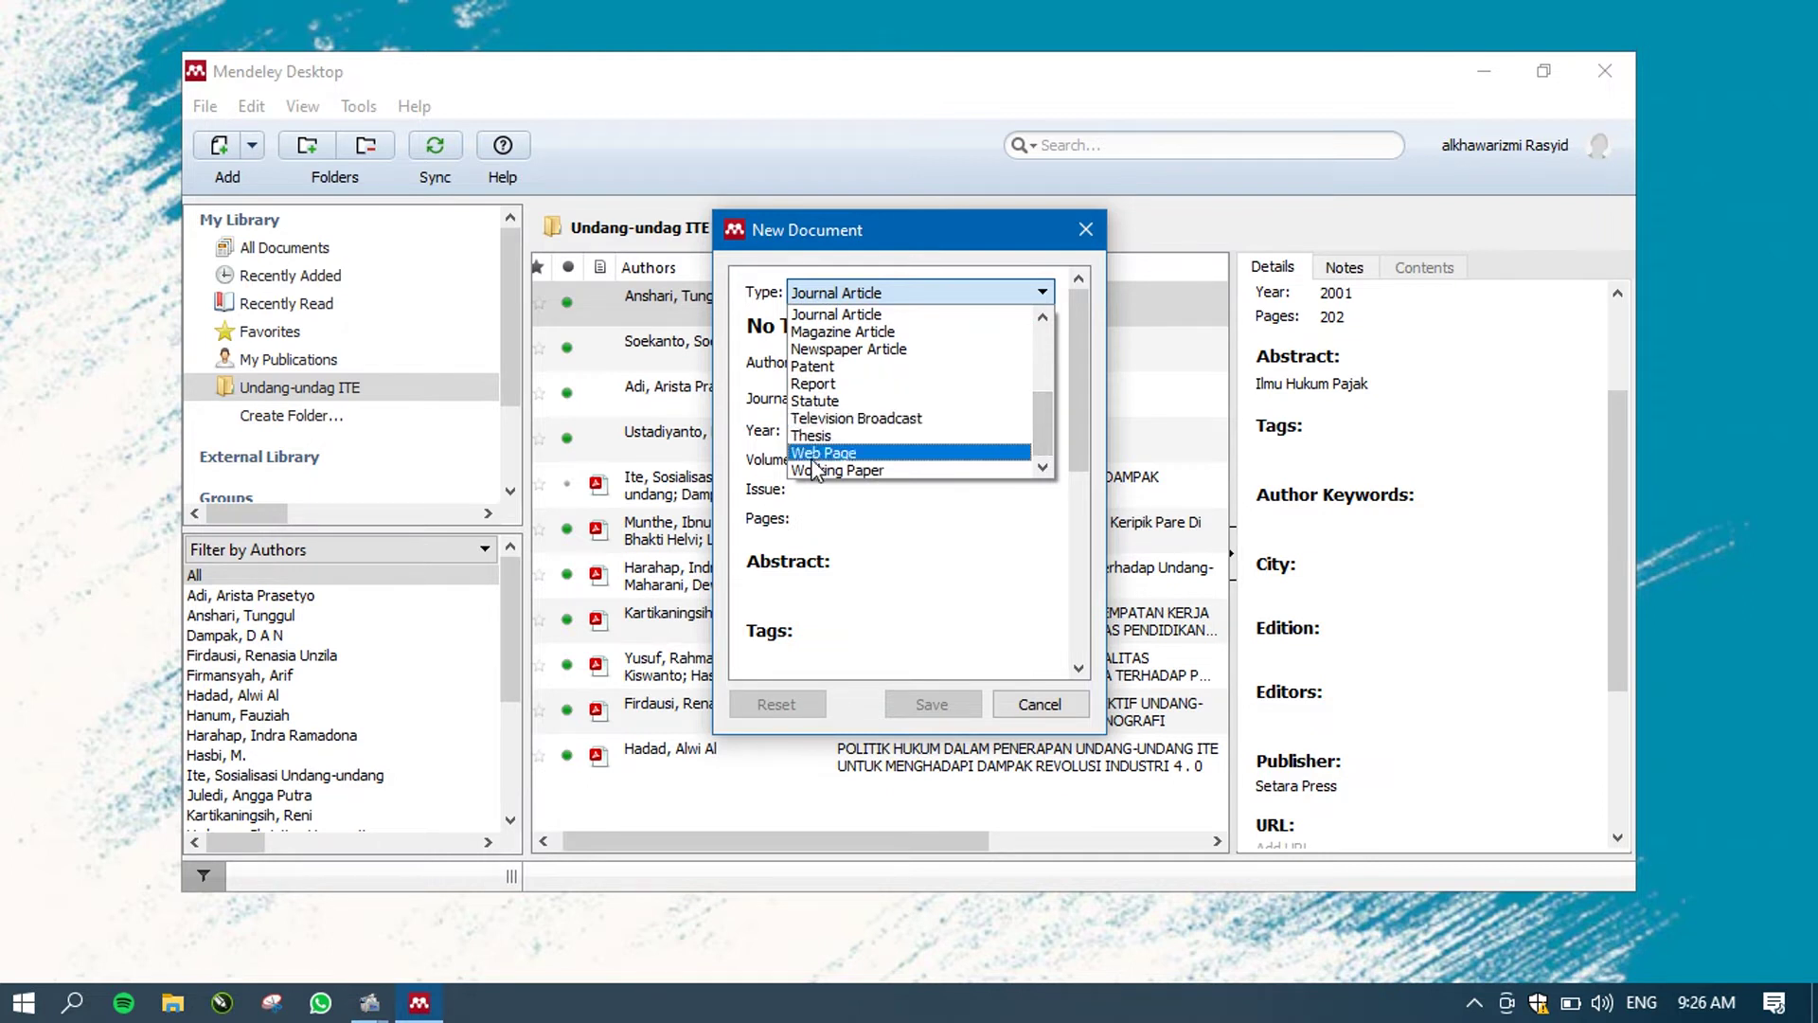
click(716, 801)
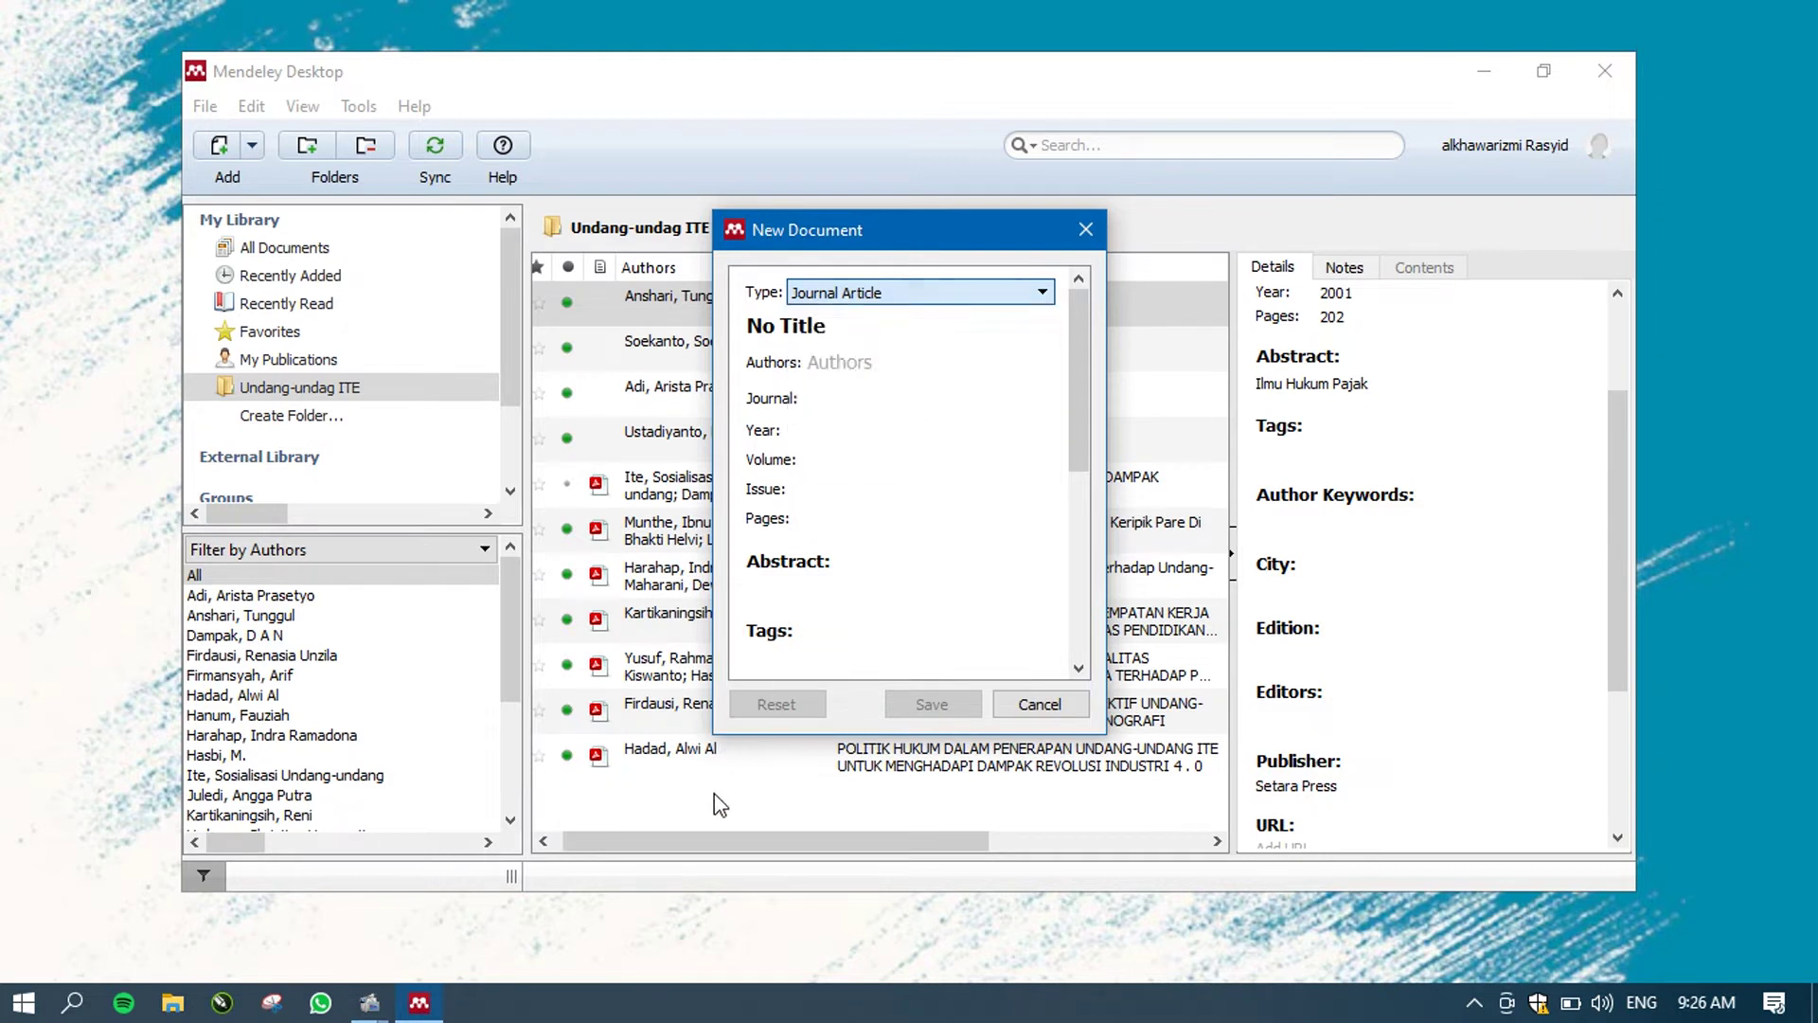
click(1086, 230)
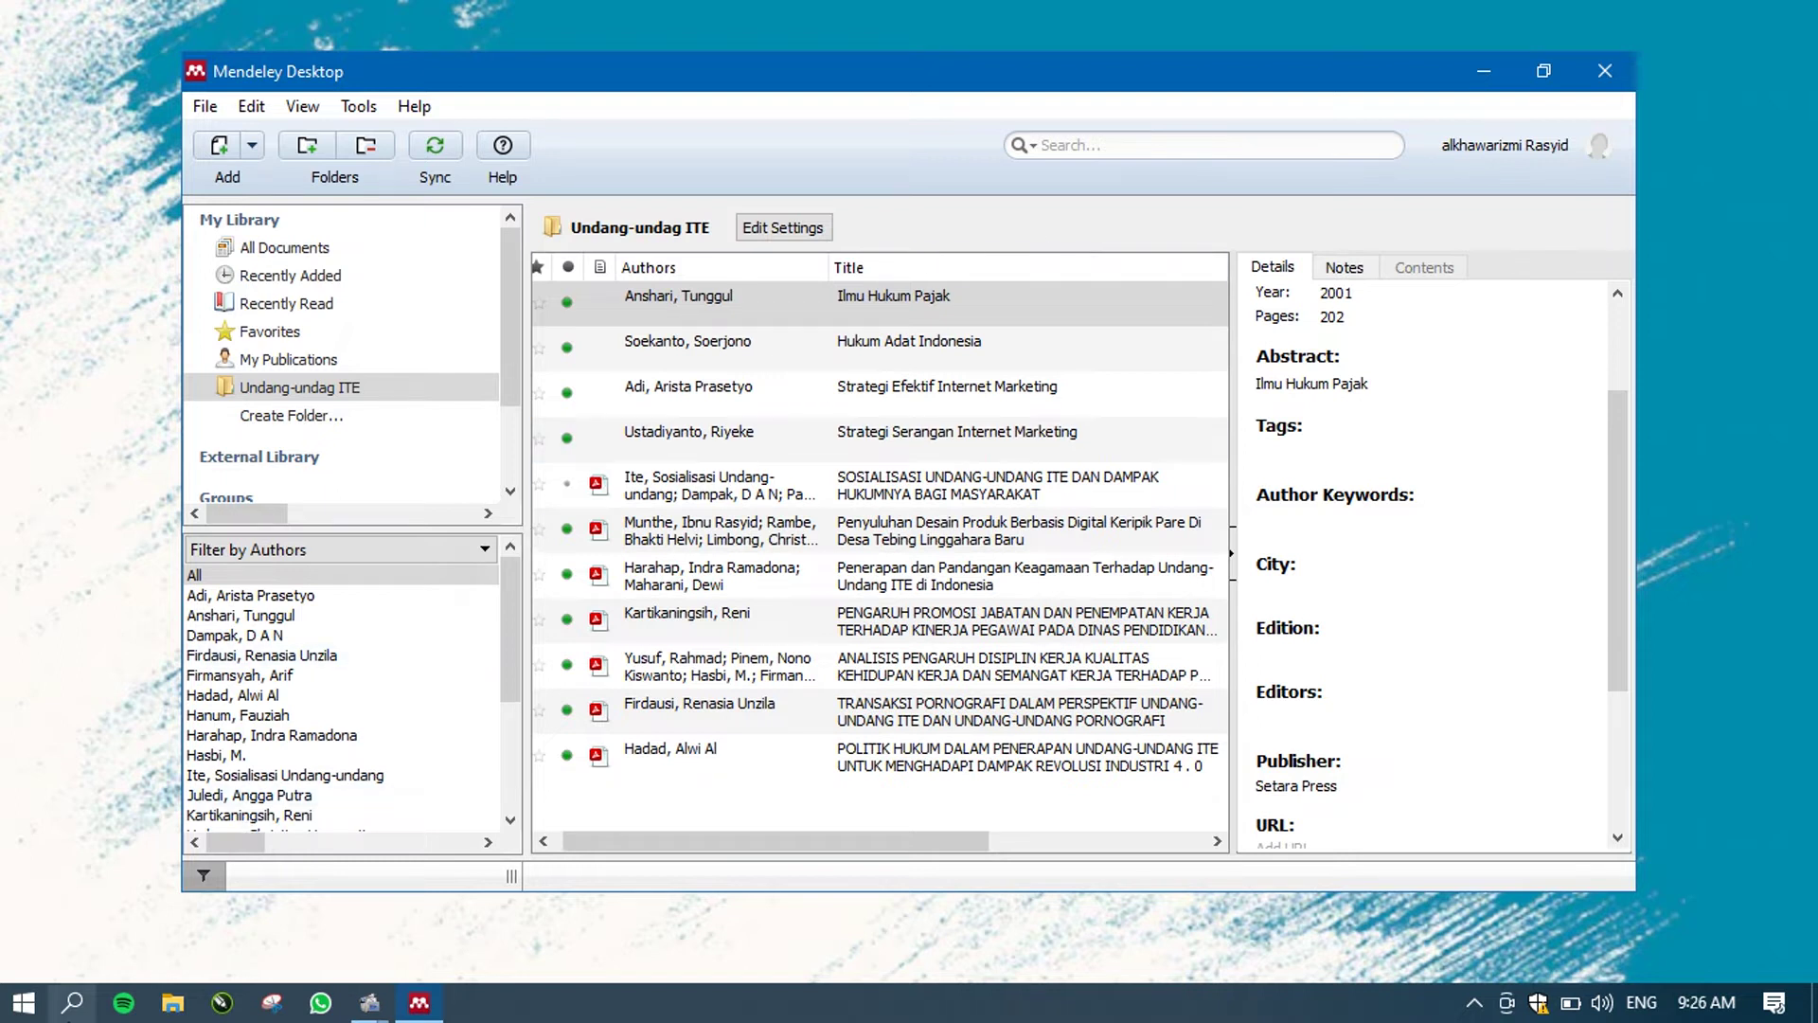
- Switch to Google Chrome, search Google for Kompas and open the Kompas.com site
click(71, 1004)
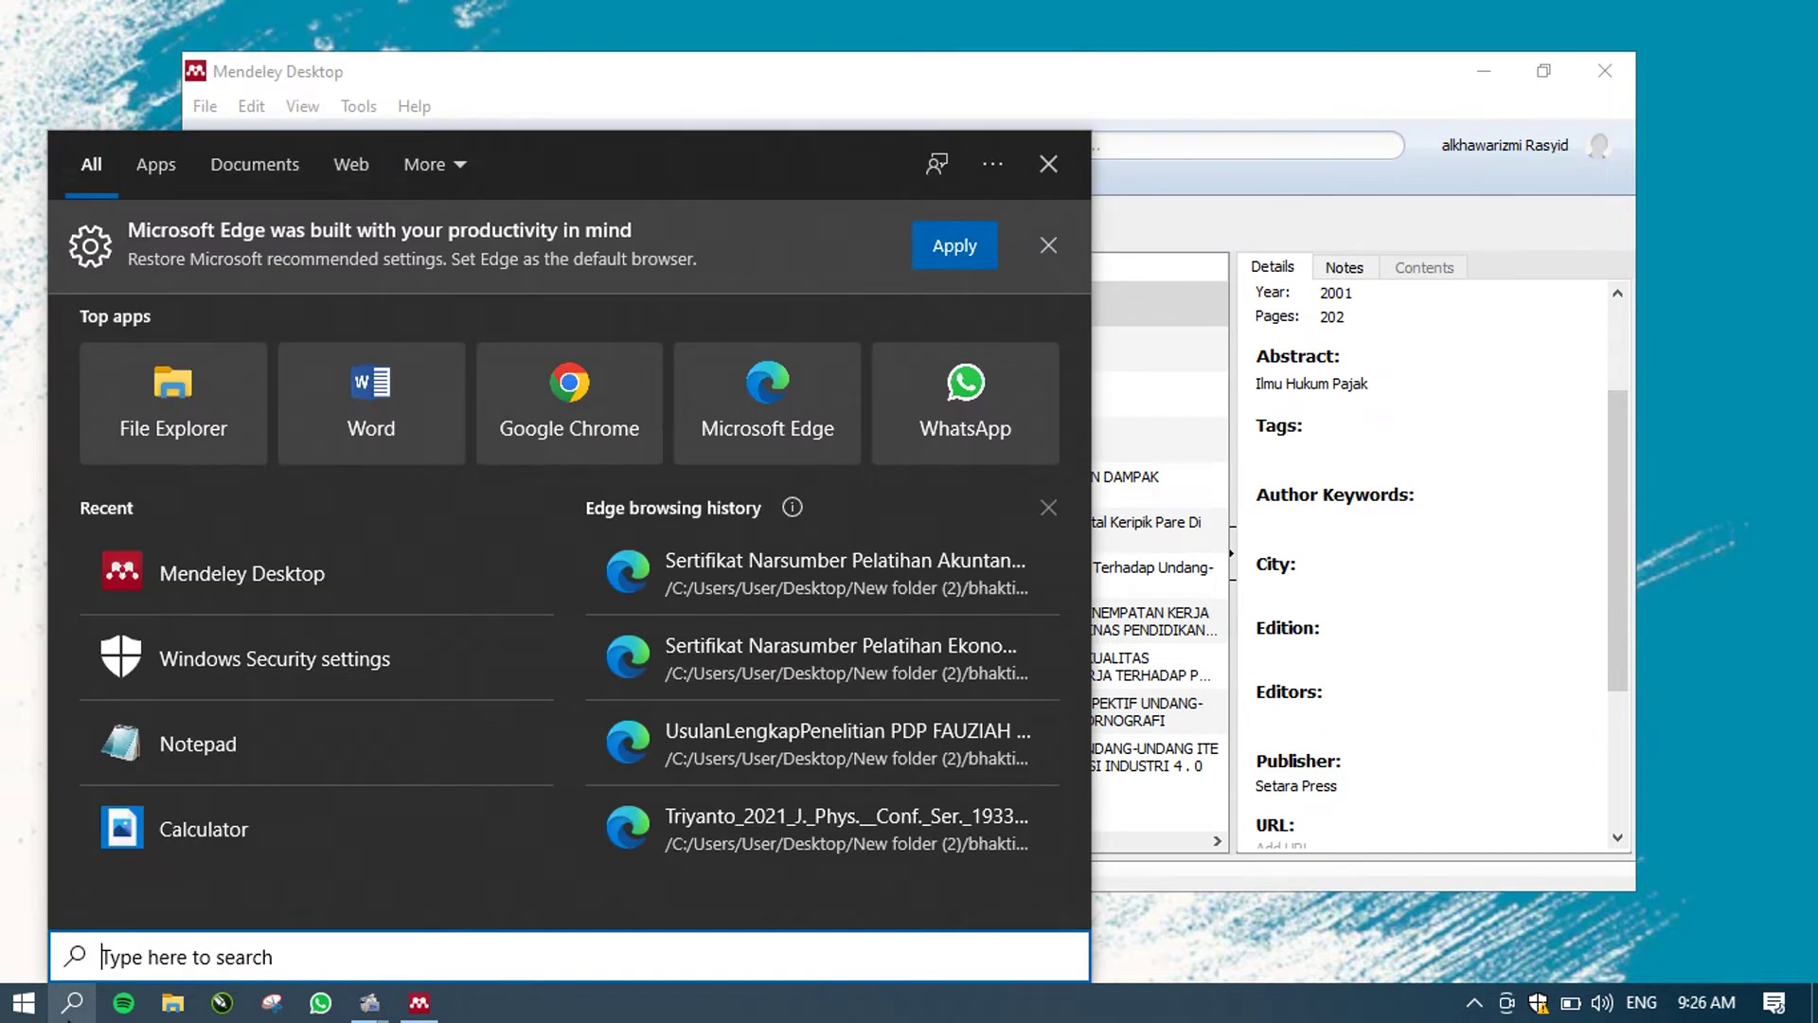
click(582, 423)
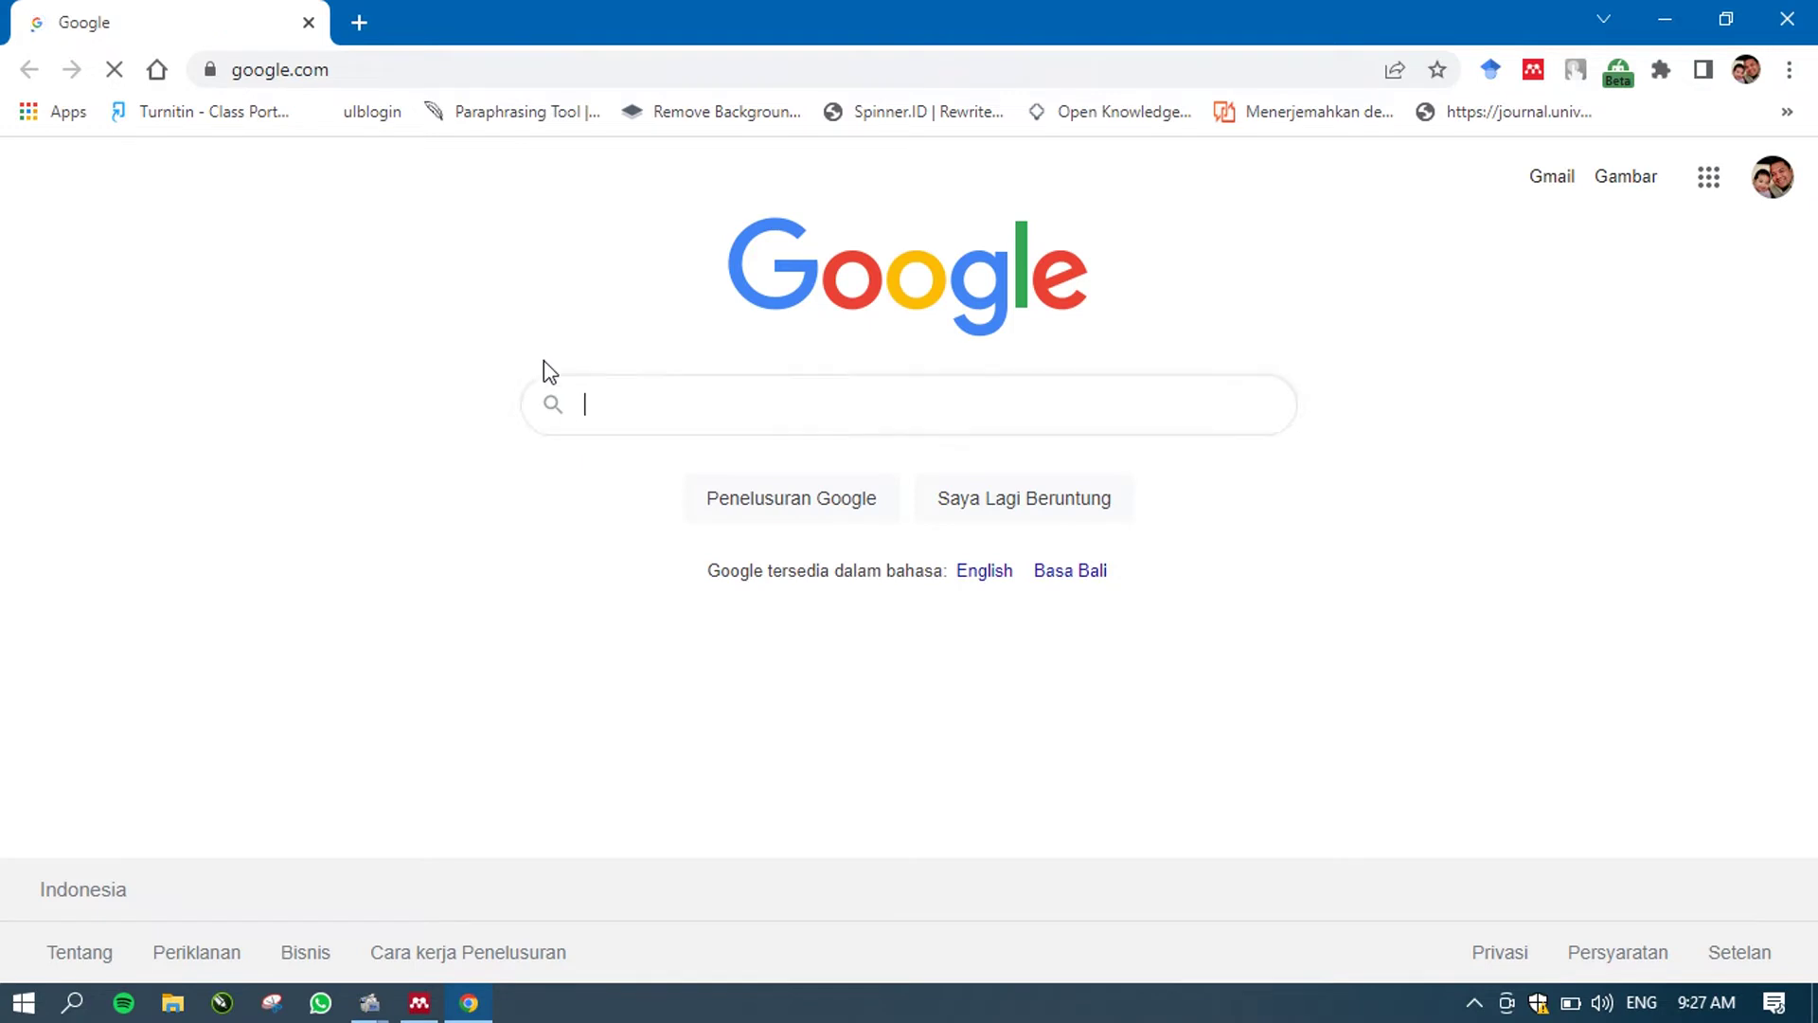
click(631, 407)
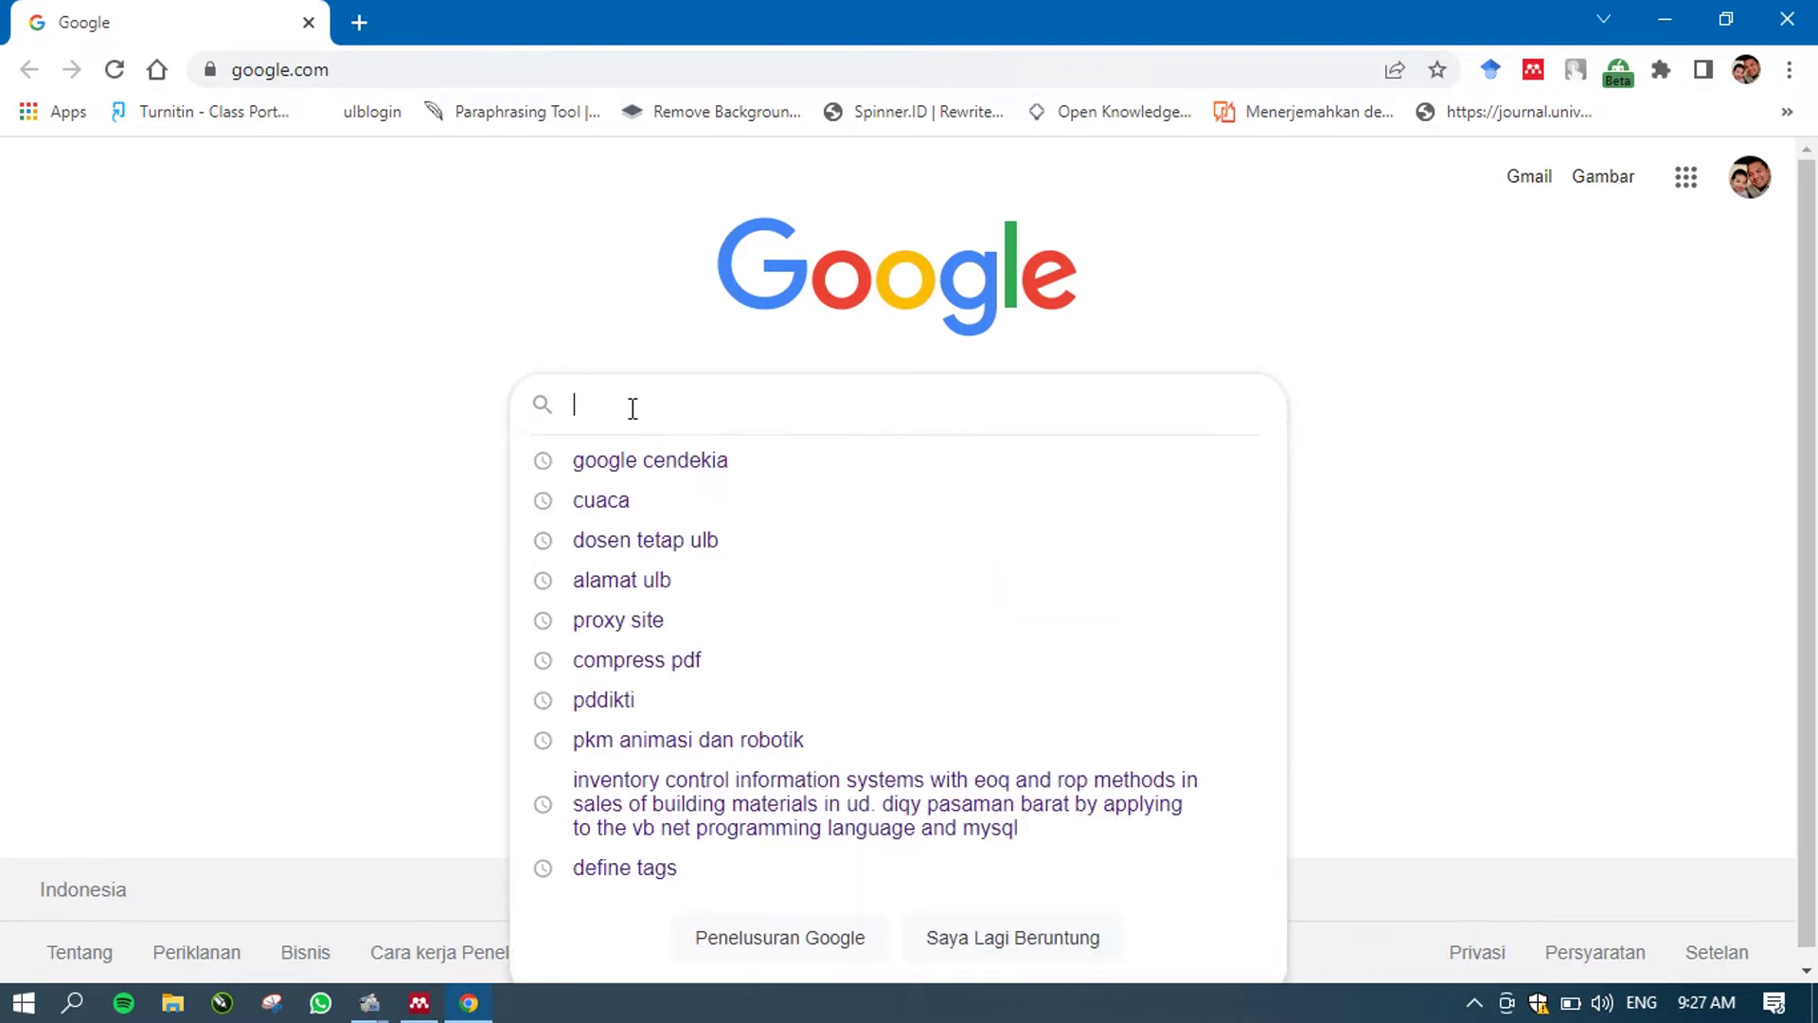
text(Kom)
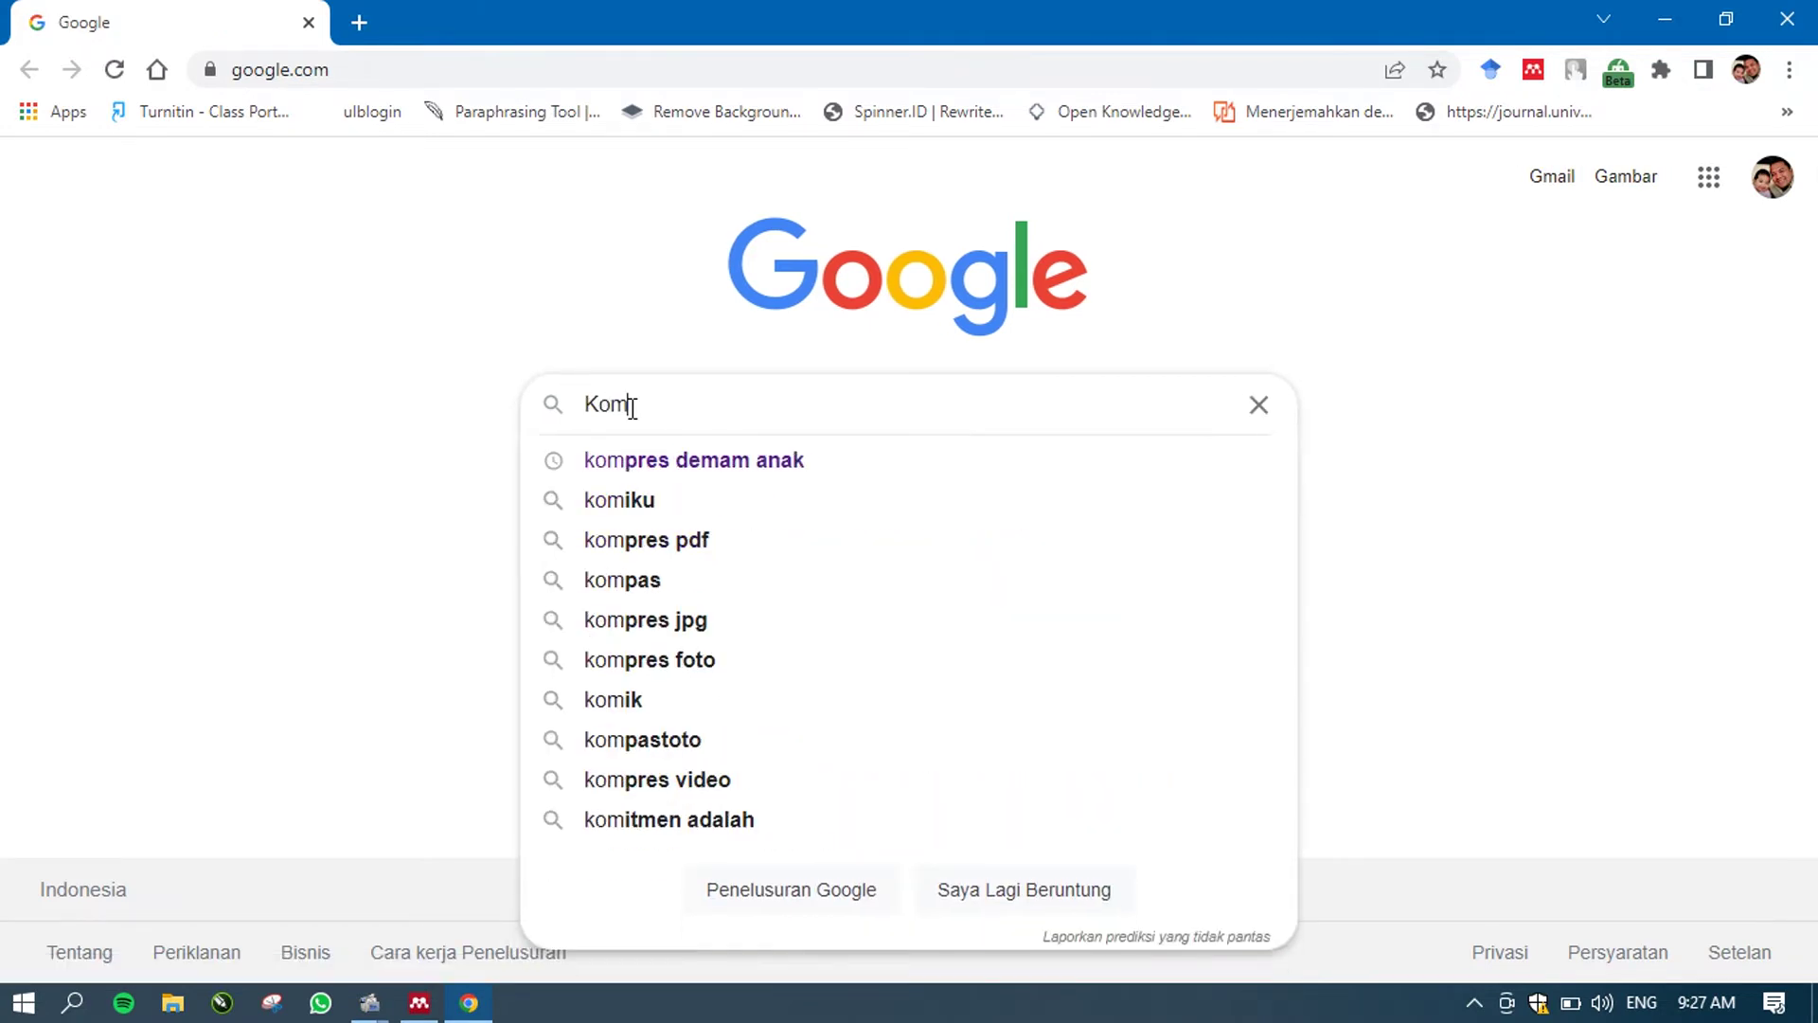
text(pas)
key(Return)
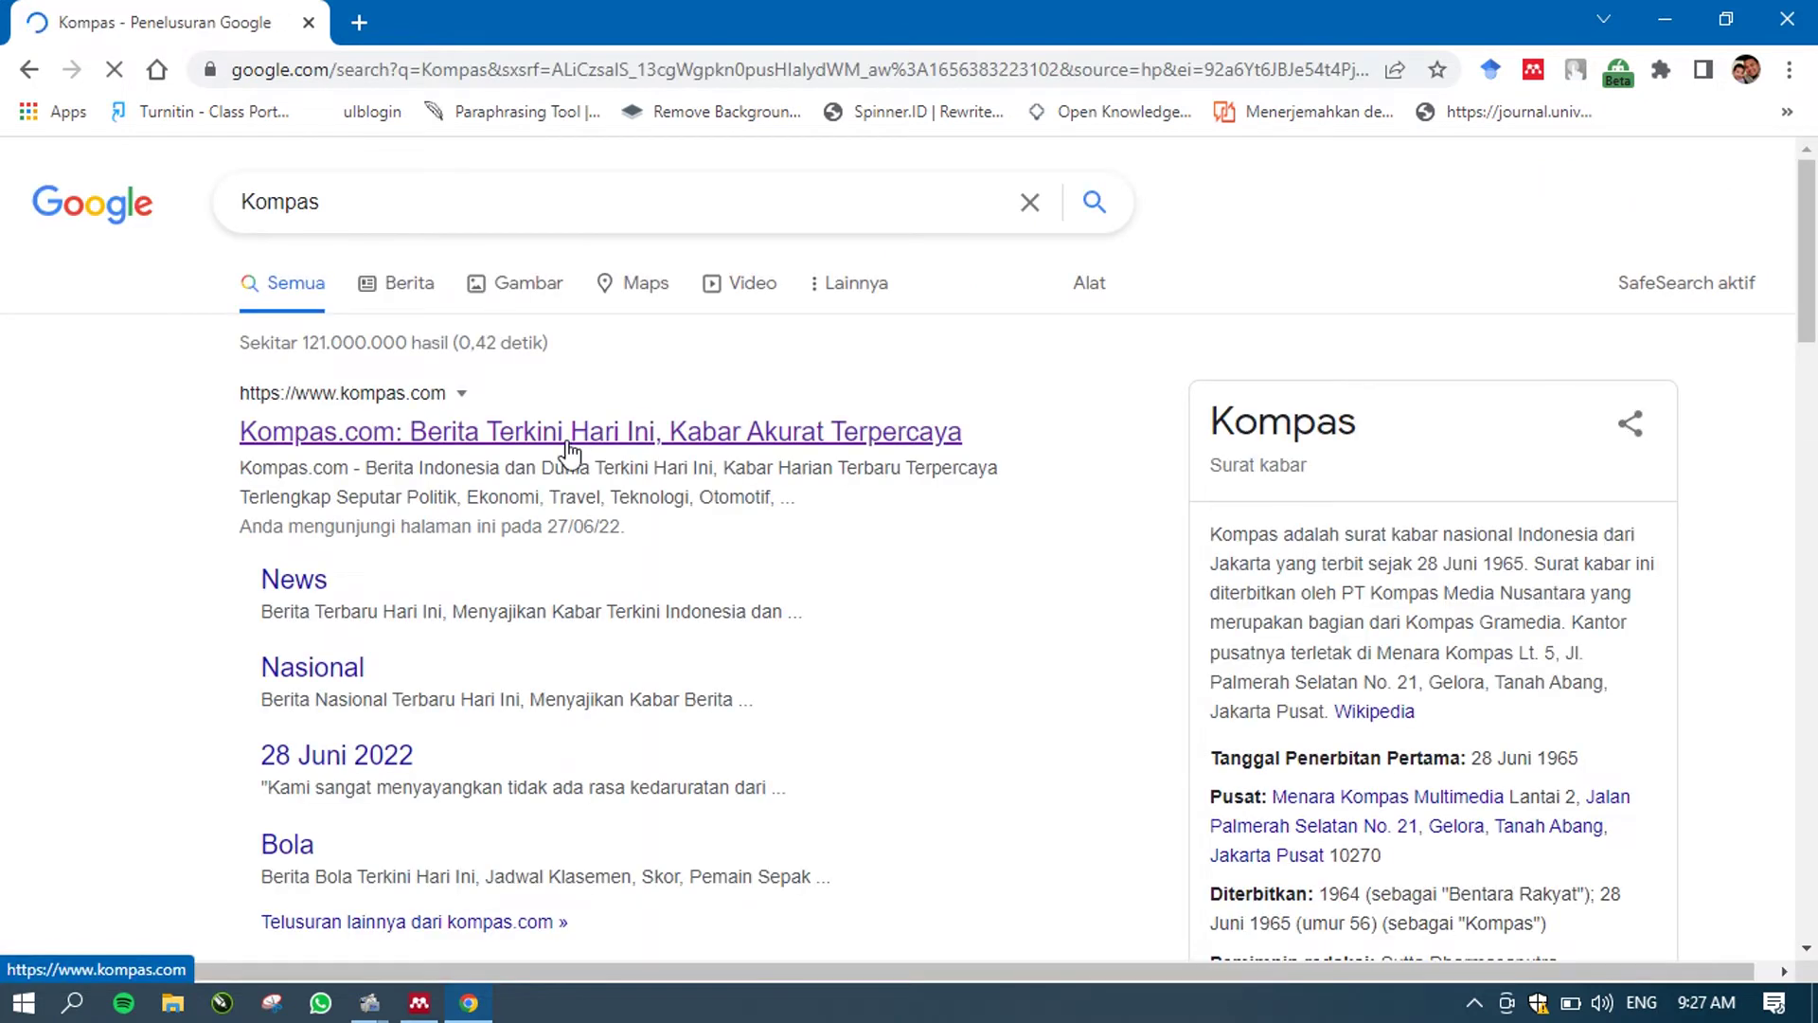
click(568, 437)
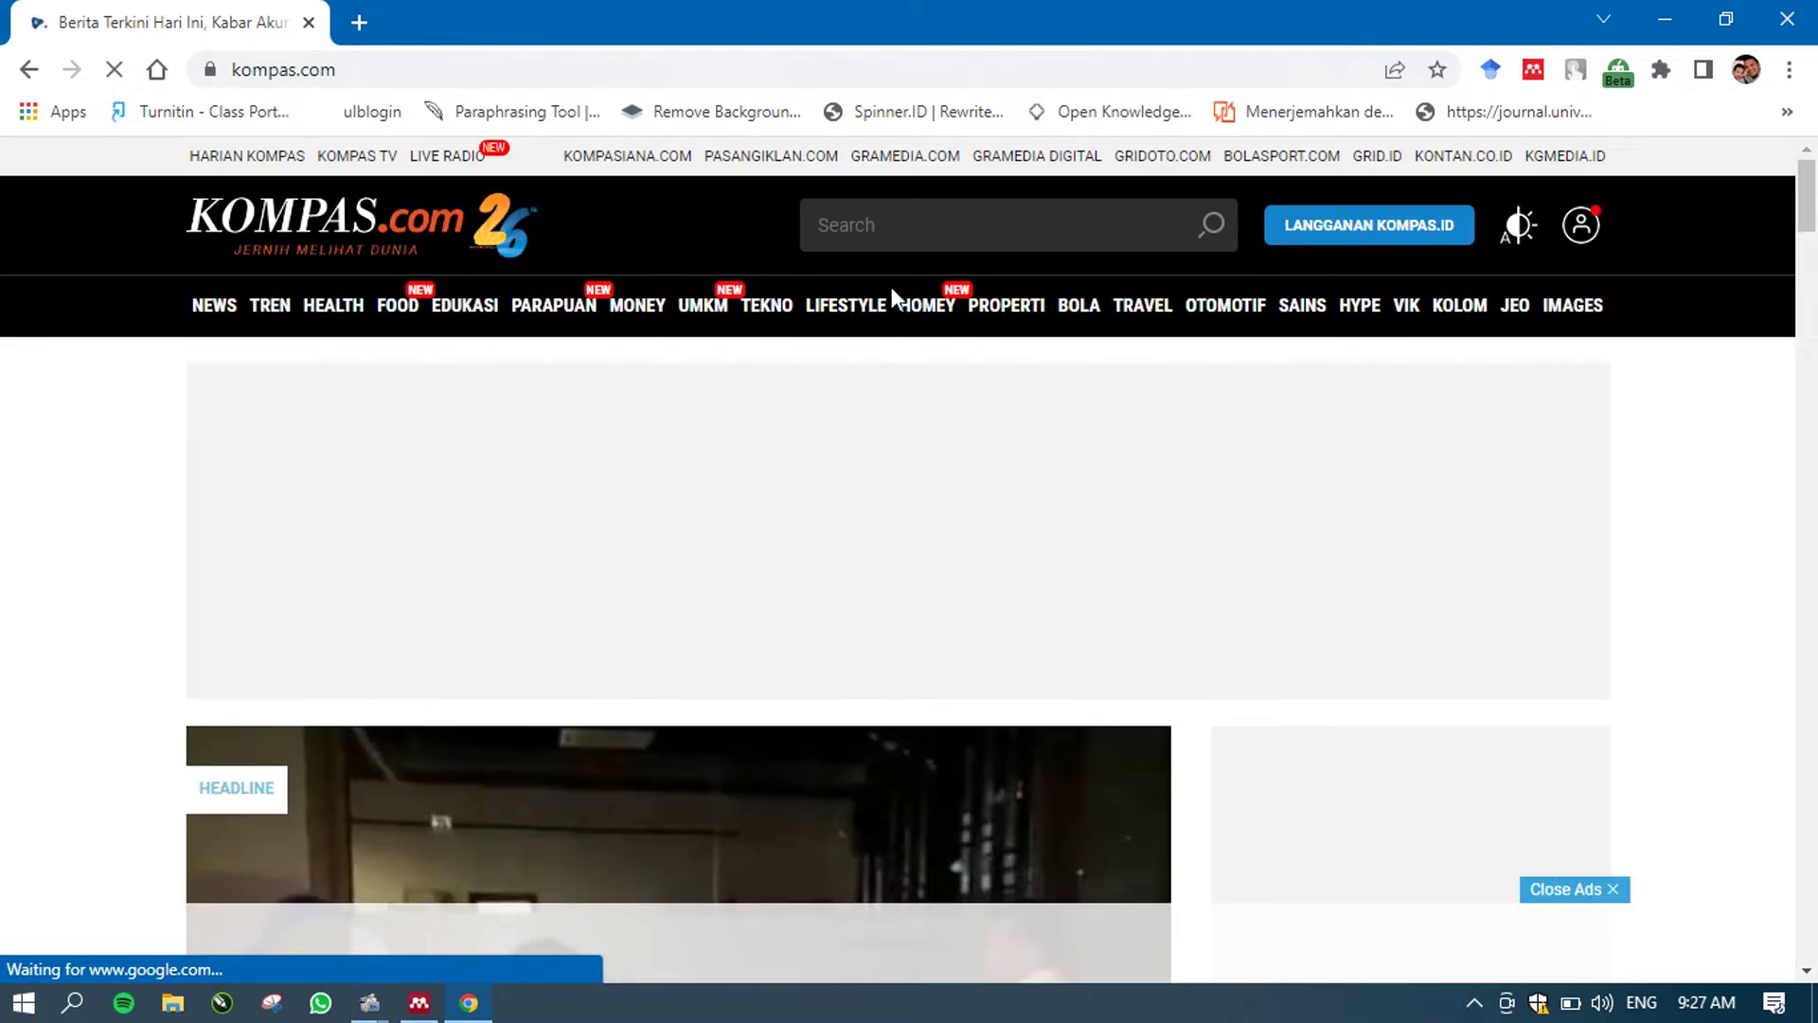
- Go to the Perguruan Tinggi page of Kompas.com's Edukasi section, dismissing the advertisement on the way
mouse_move(1290, 307)
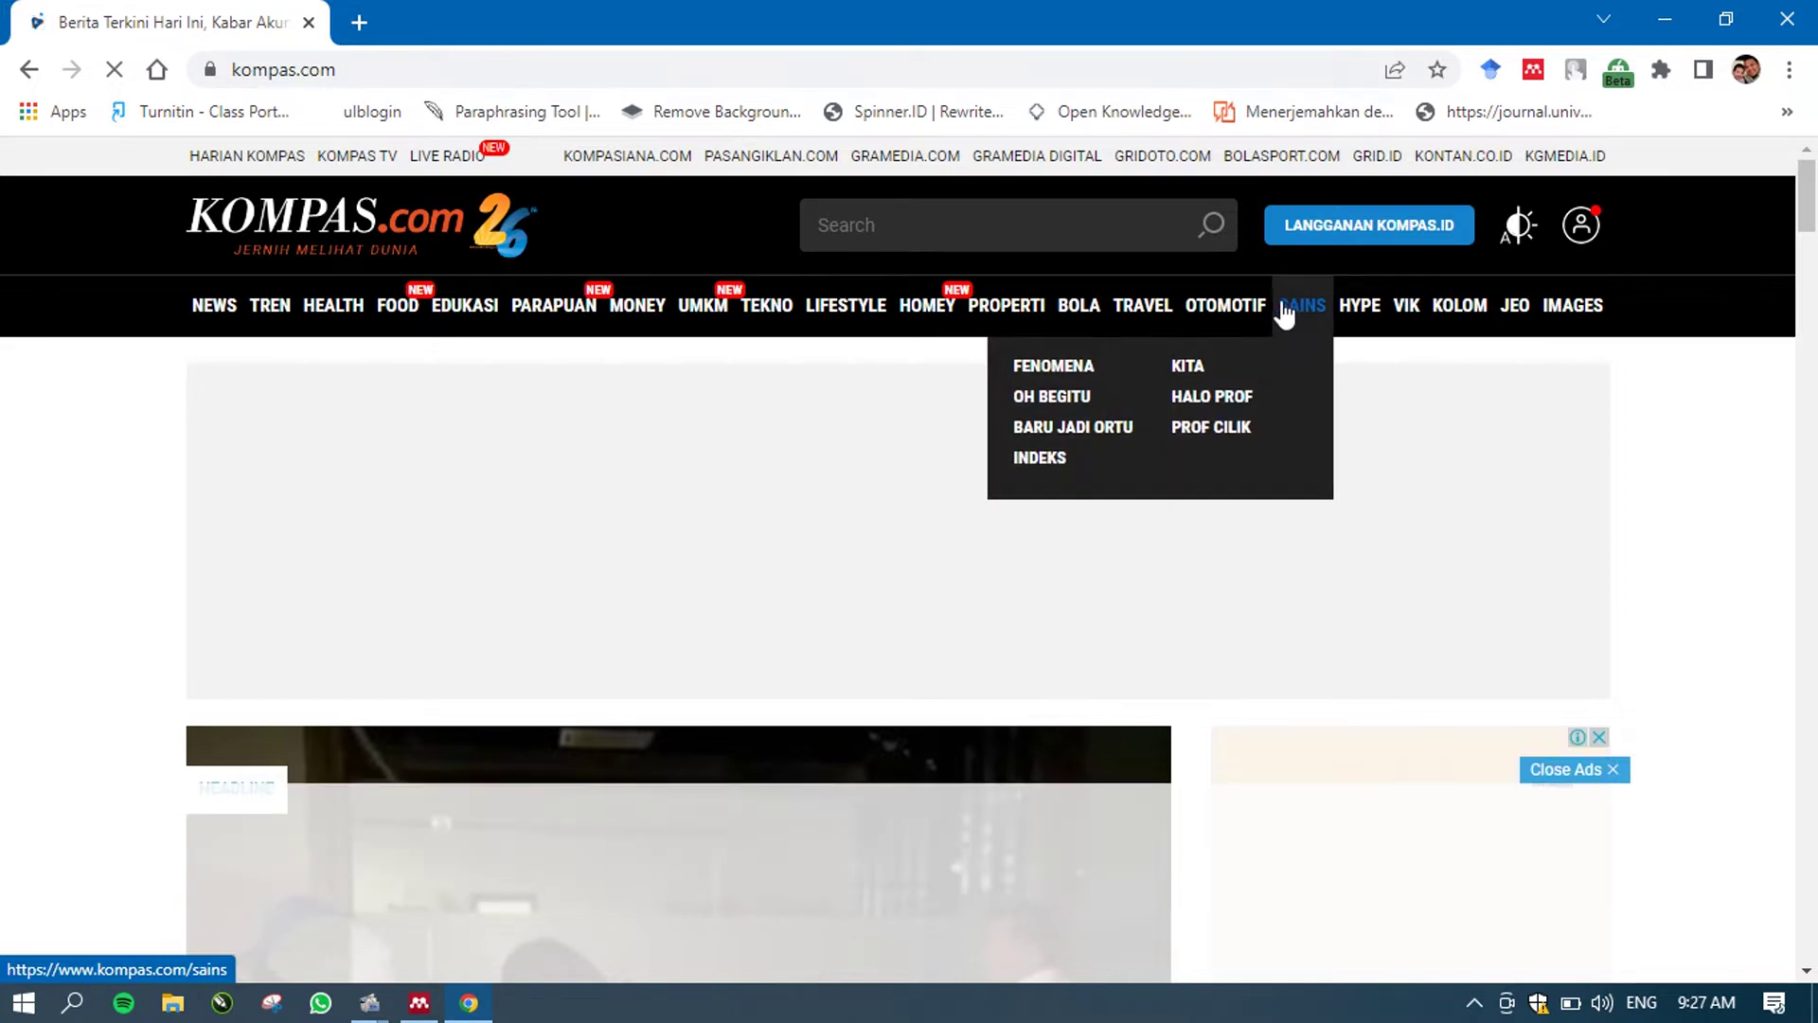
mouse_move(448, 315)
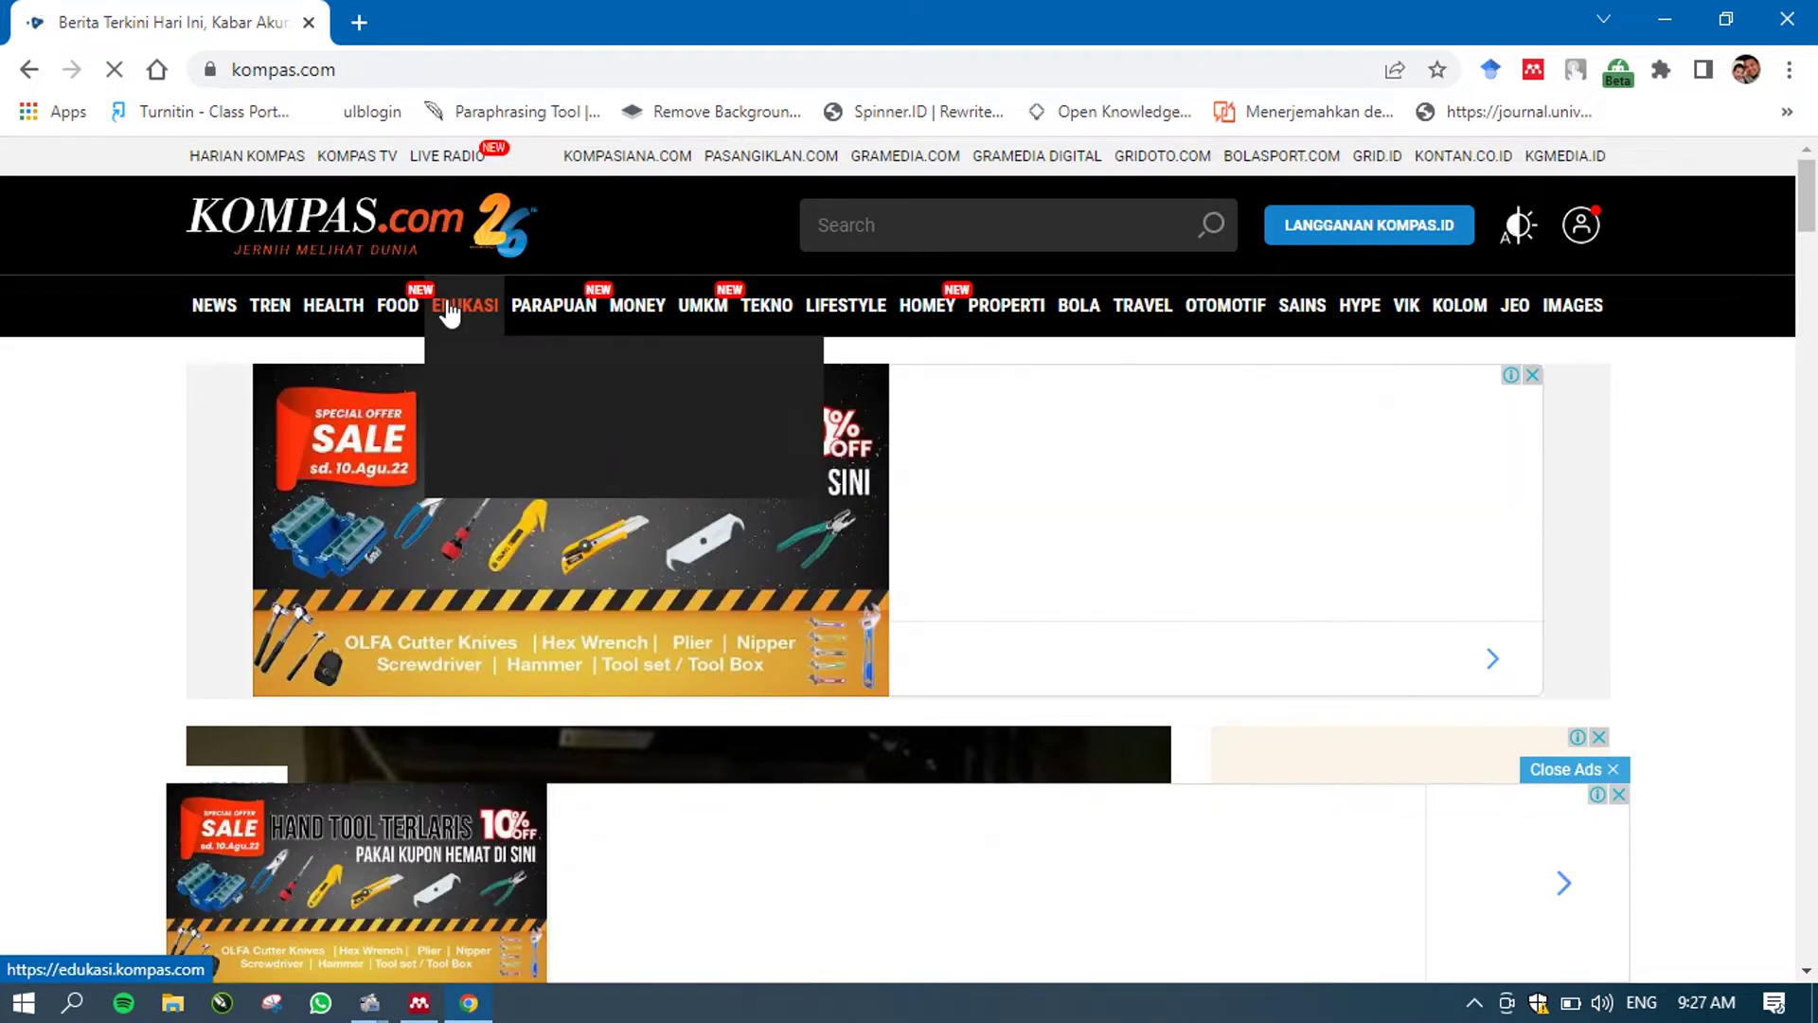
click(448, 315)
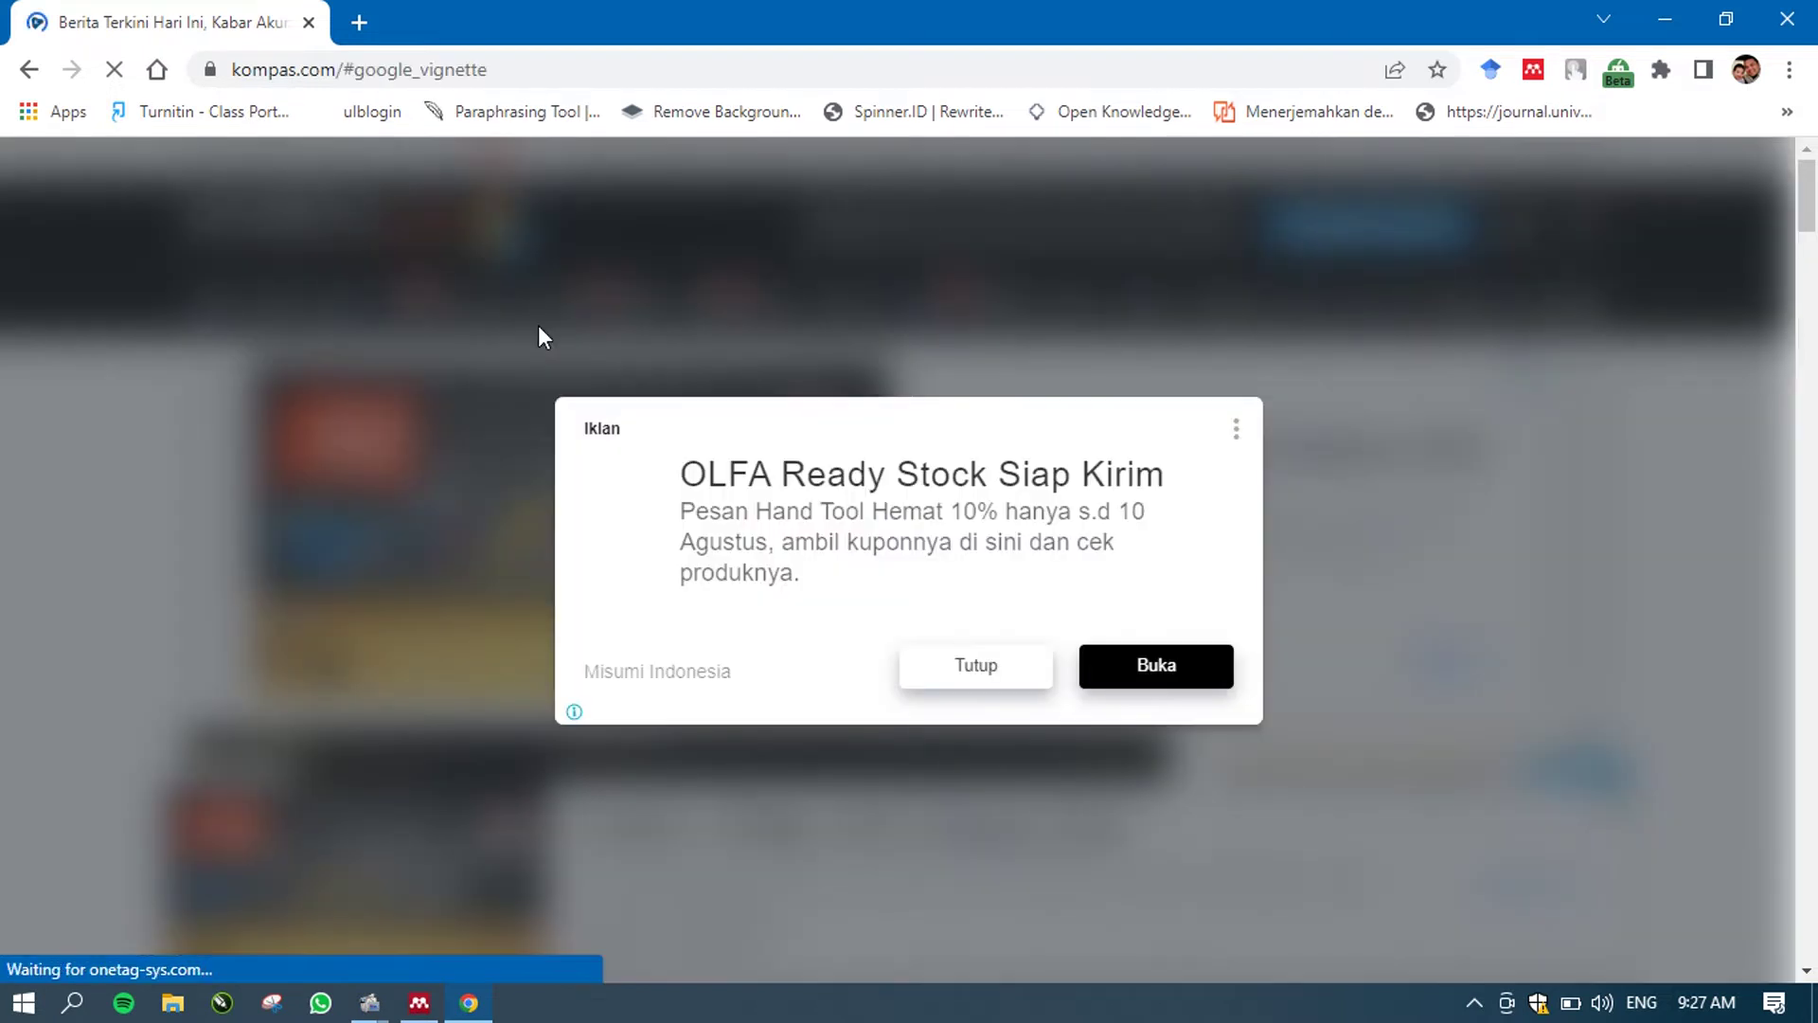
click(976, 678)
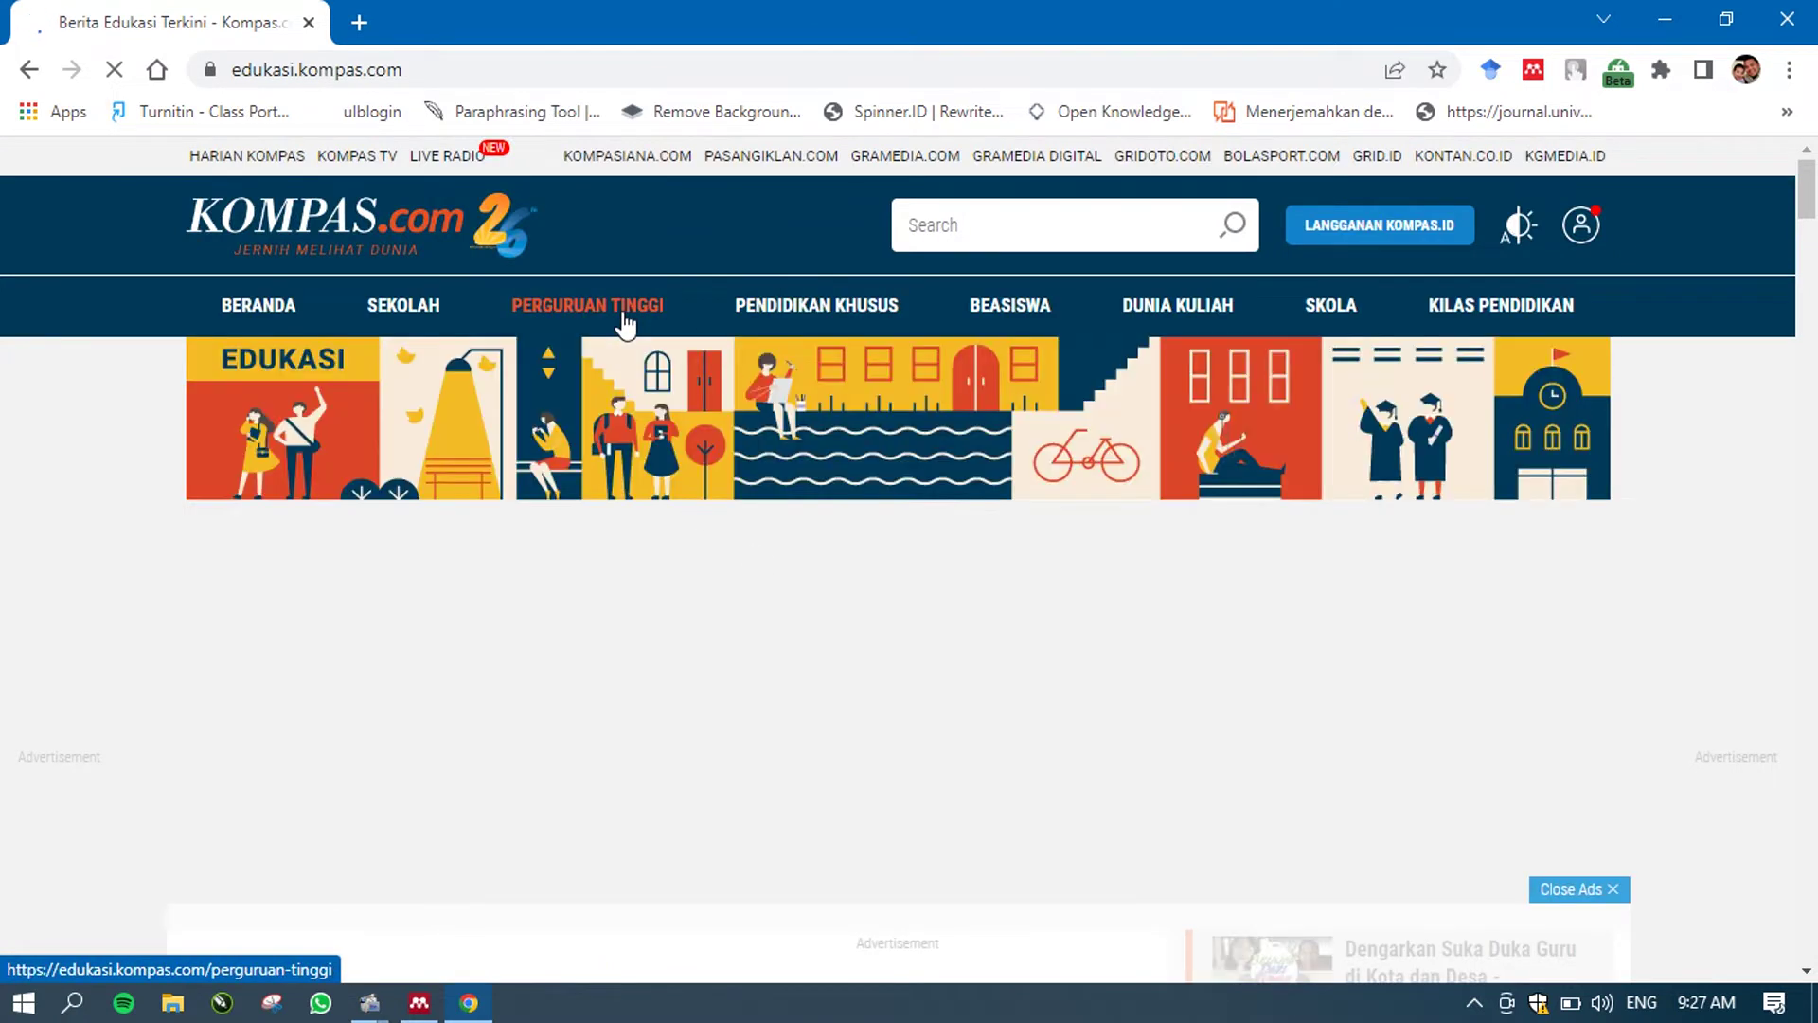
click(623, 316)
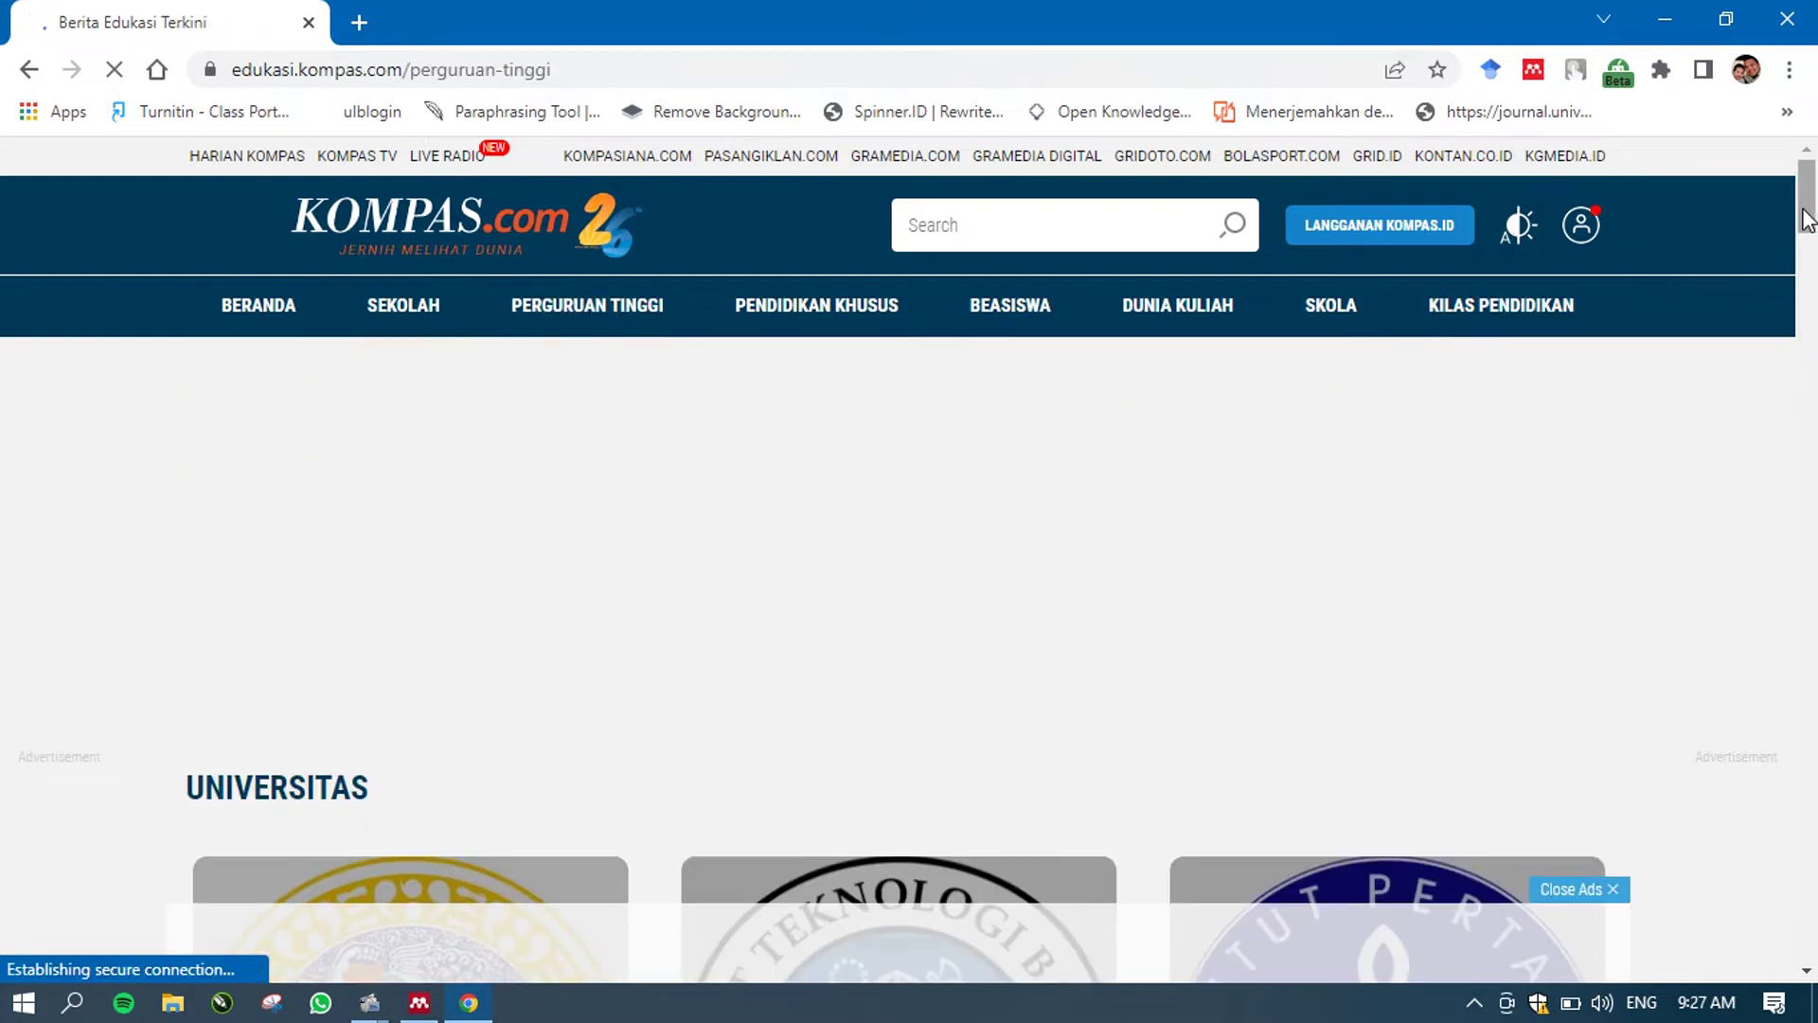
- Sign in to Kompas.com with the offered Google account, return to the Perguruan Tinggi page and dismiss the account verification prompt
drag(1808, 218, 1813, 434)
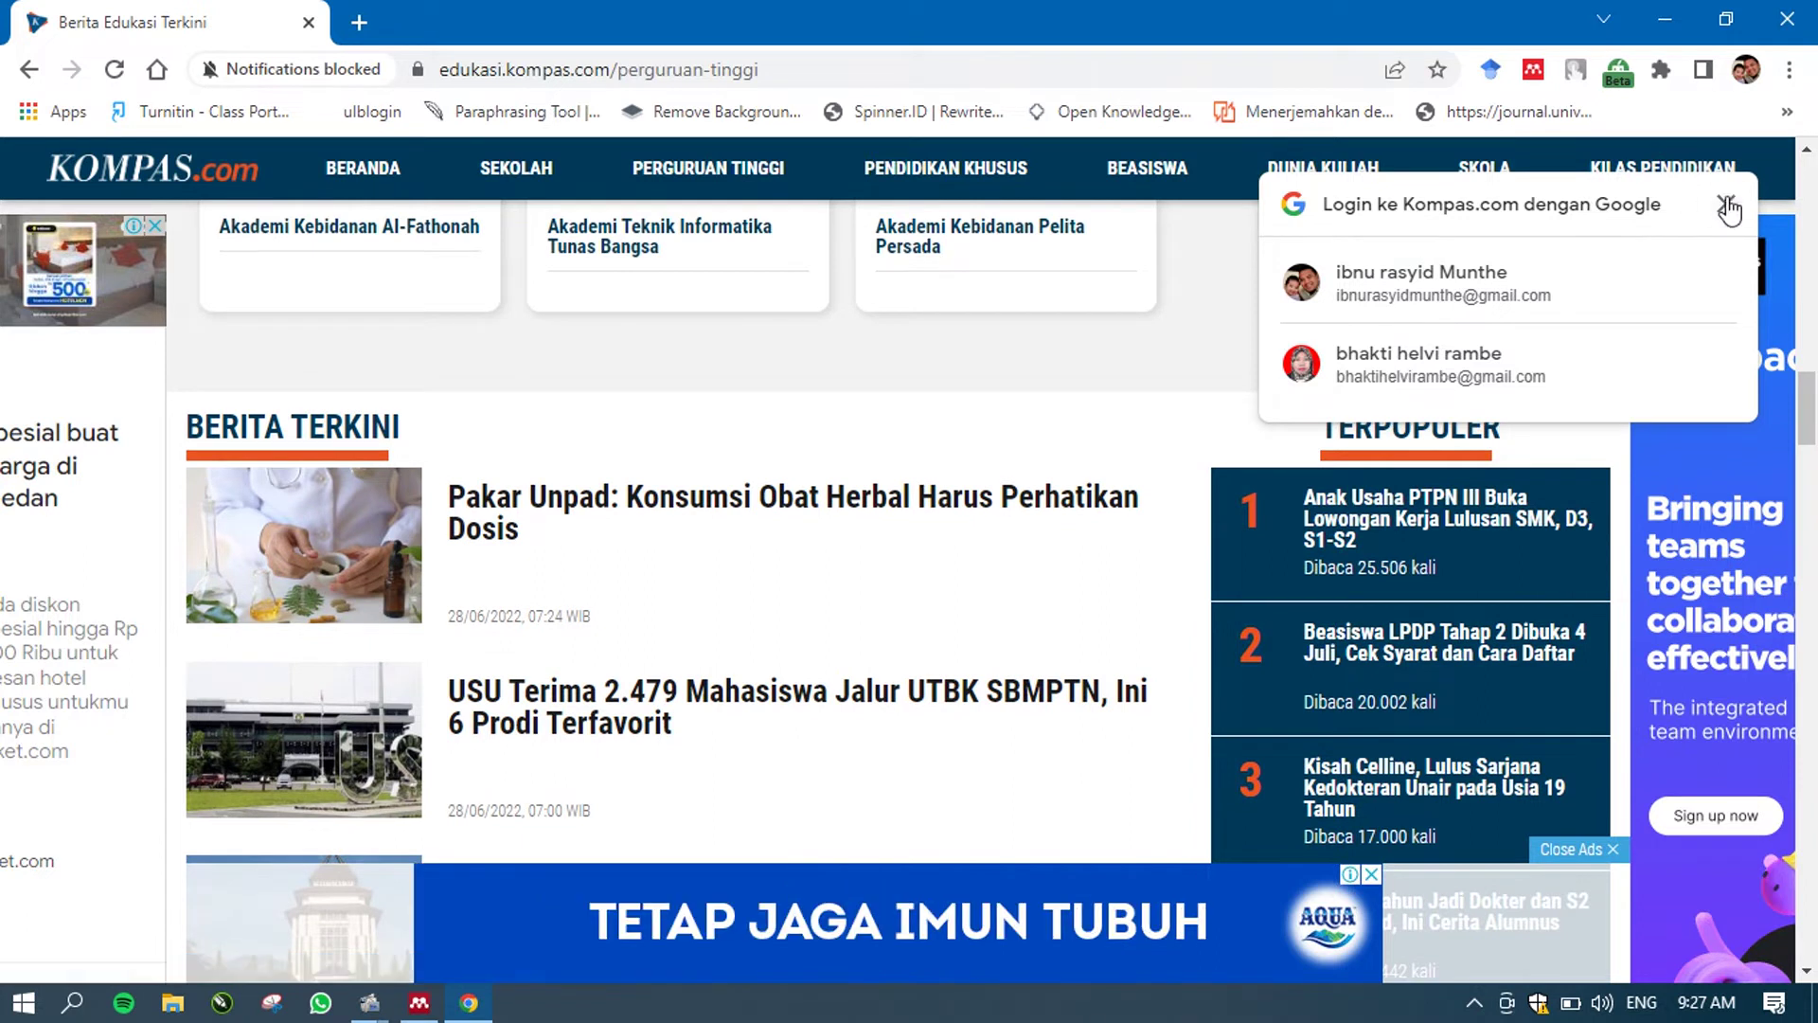
click(1385, 281)
click(1388, 350)
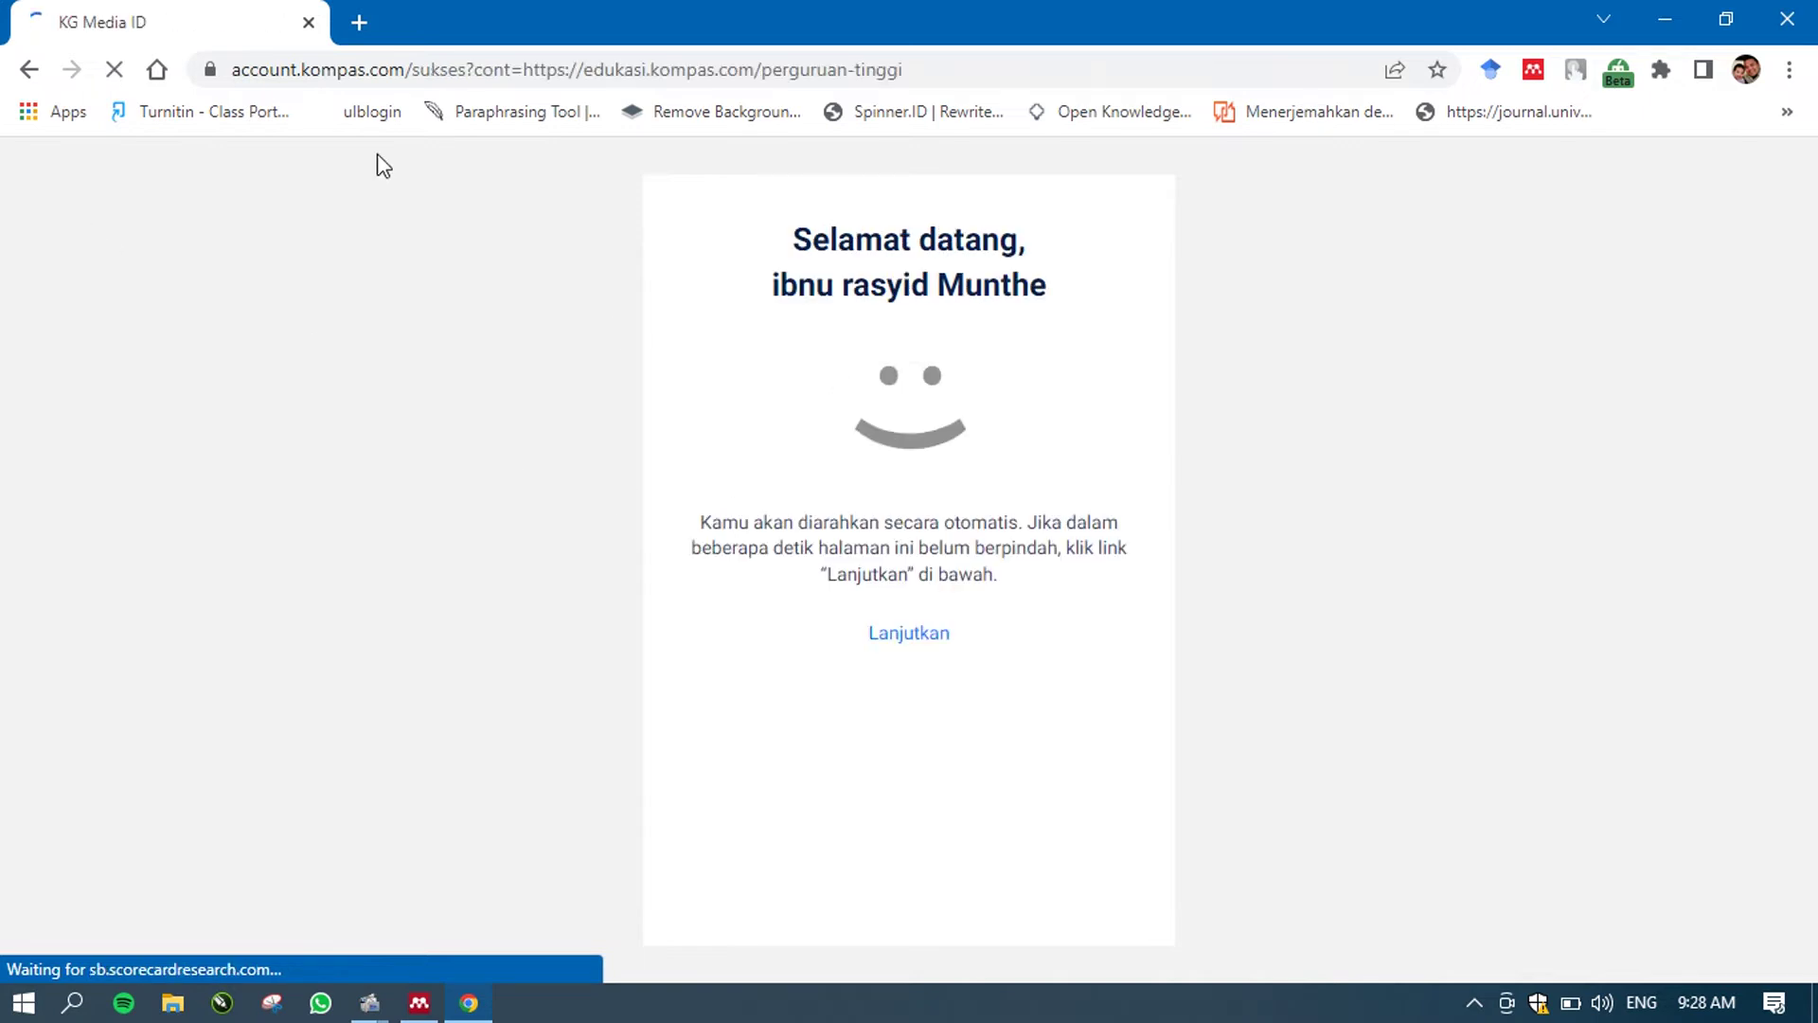
click(28, 70)
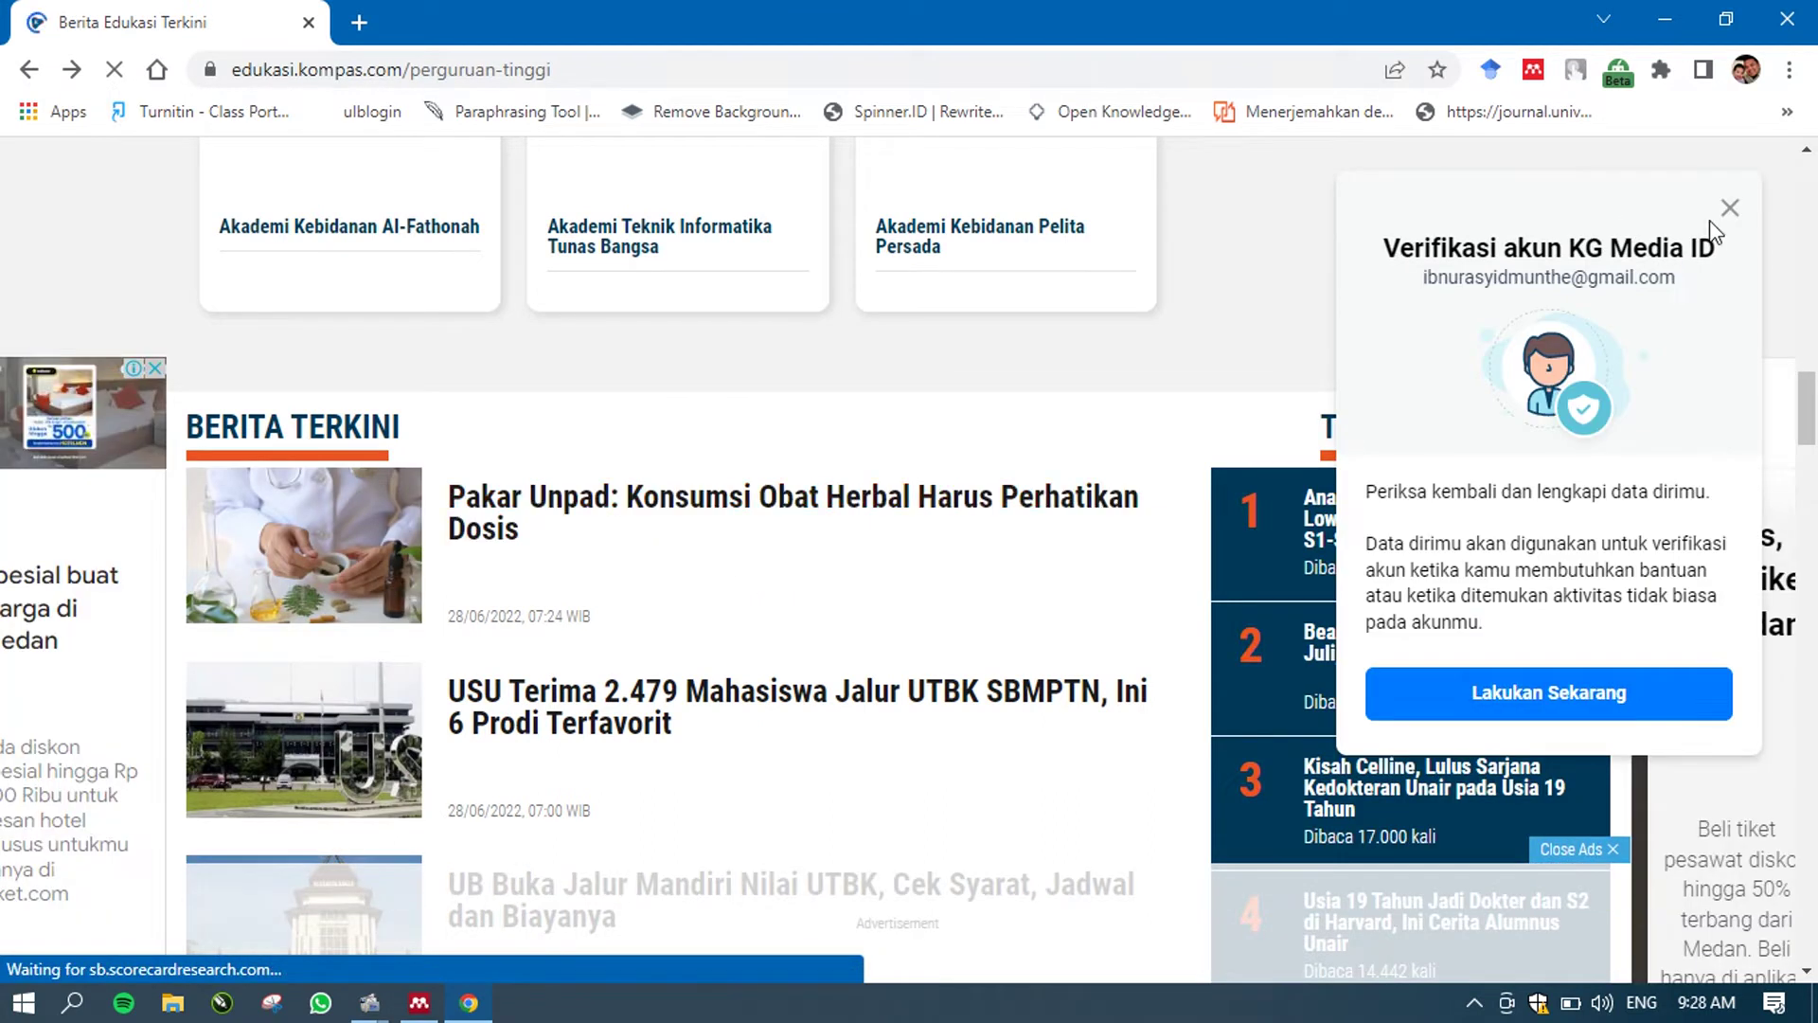
click(1728, 208)
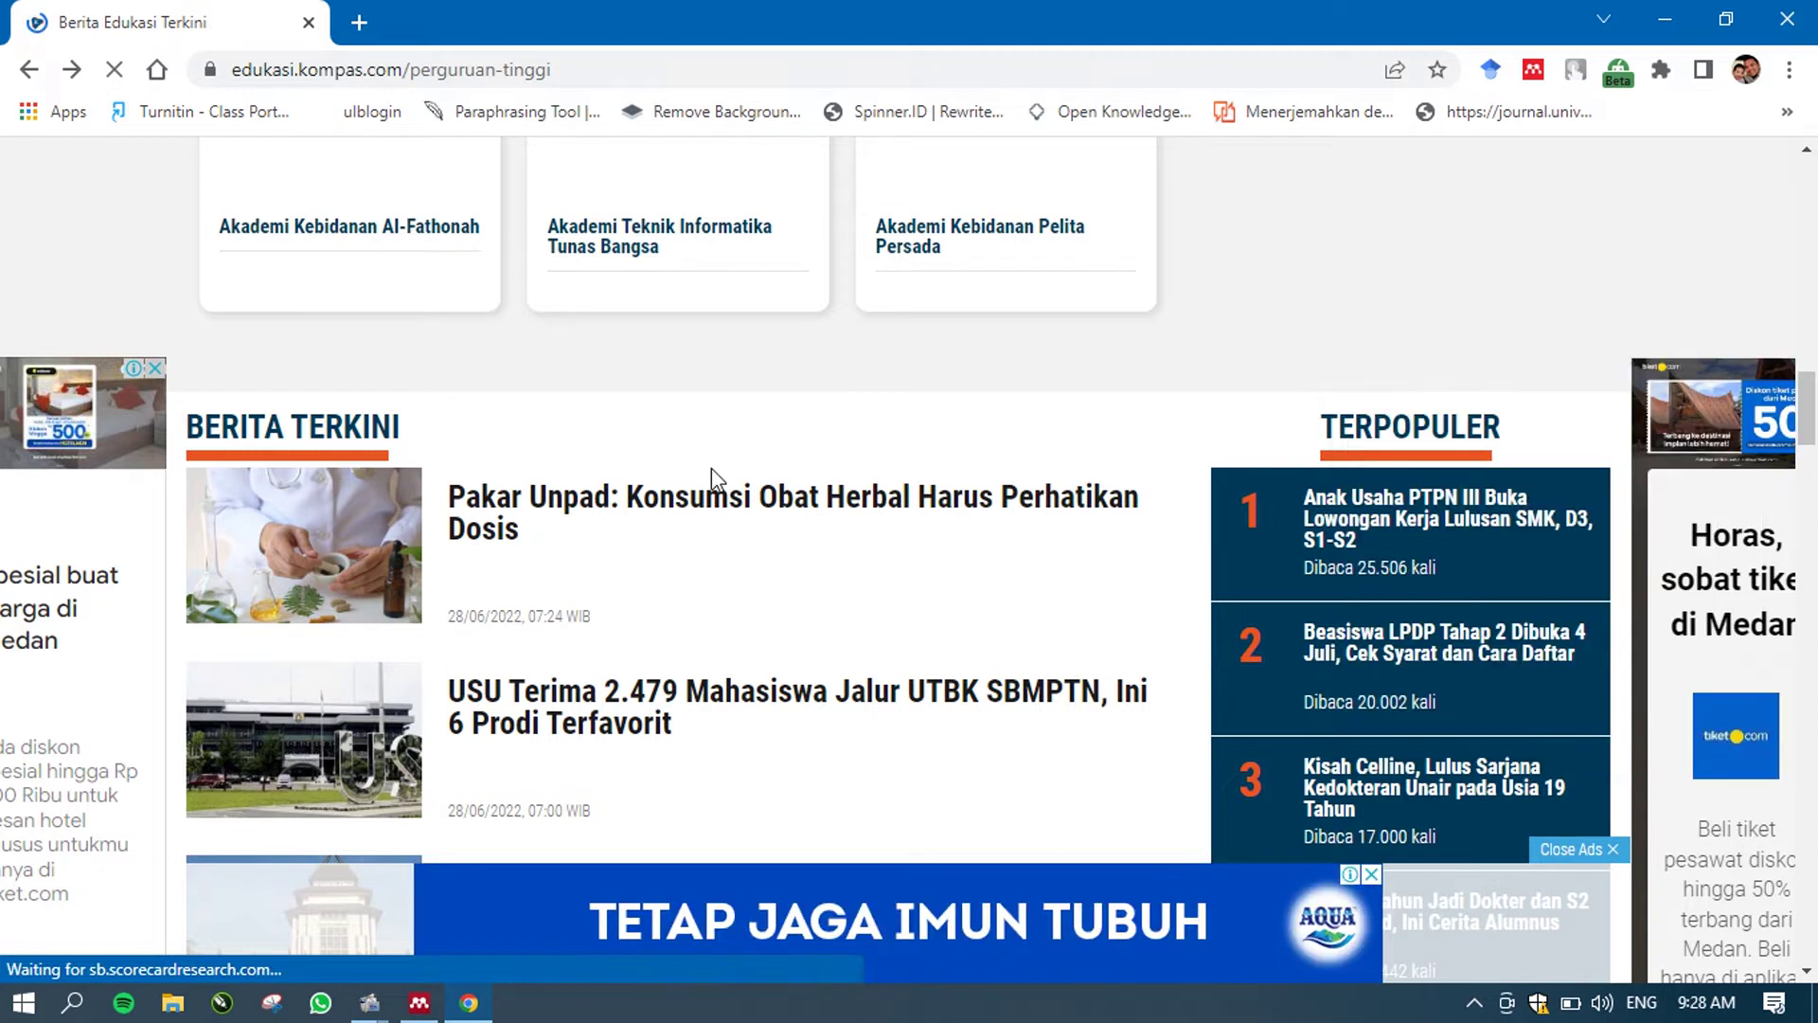
- Open the article "Pakar Unpad: Konsumsi Obat Herbal Harus Perhatikan Dosis" and highlight the first paragraph under "Perhatikan dosis saat konsumsi obat herbal"
click(667, 518)
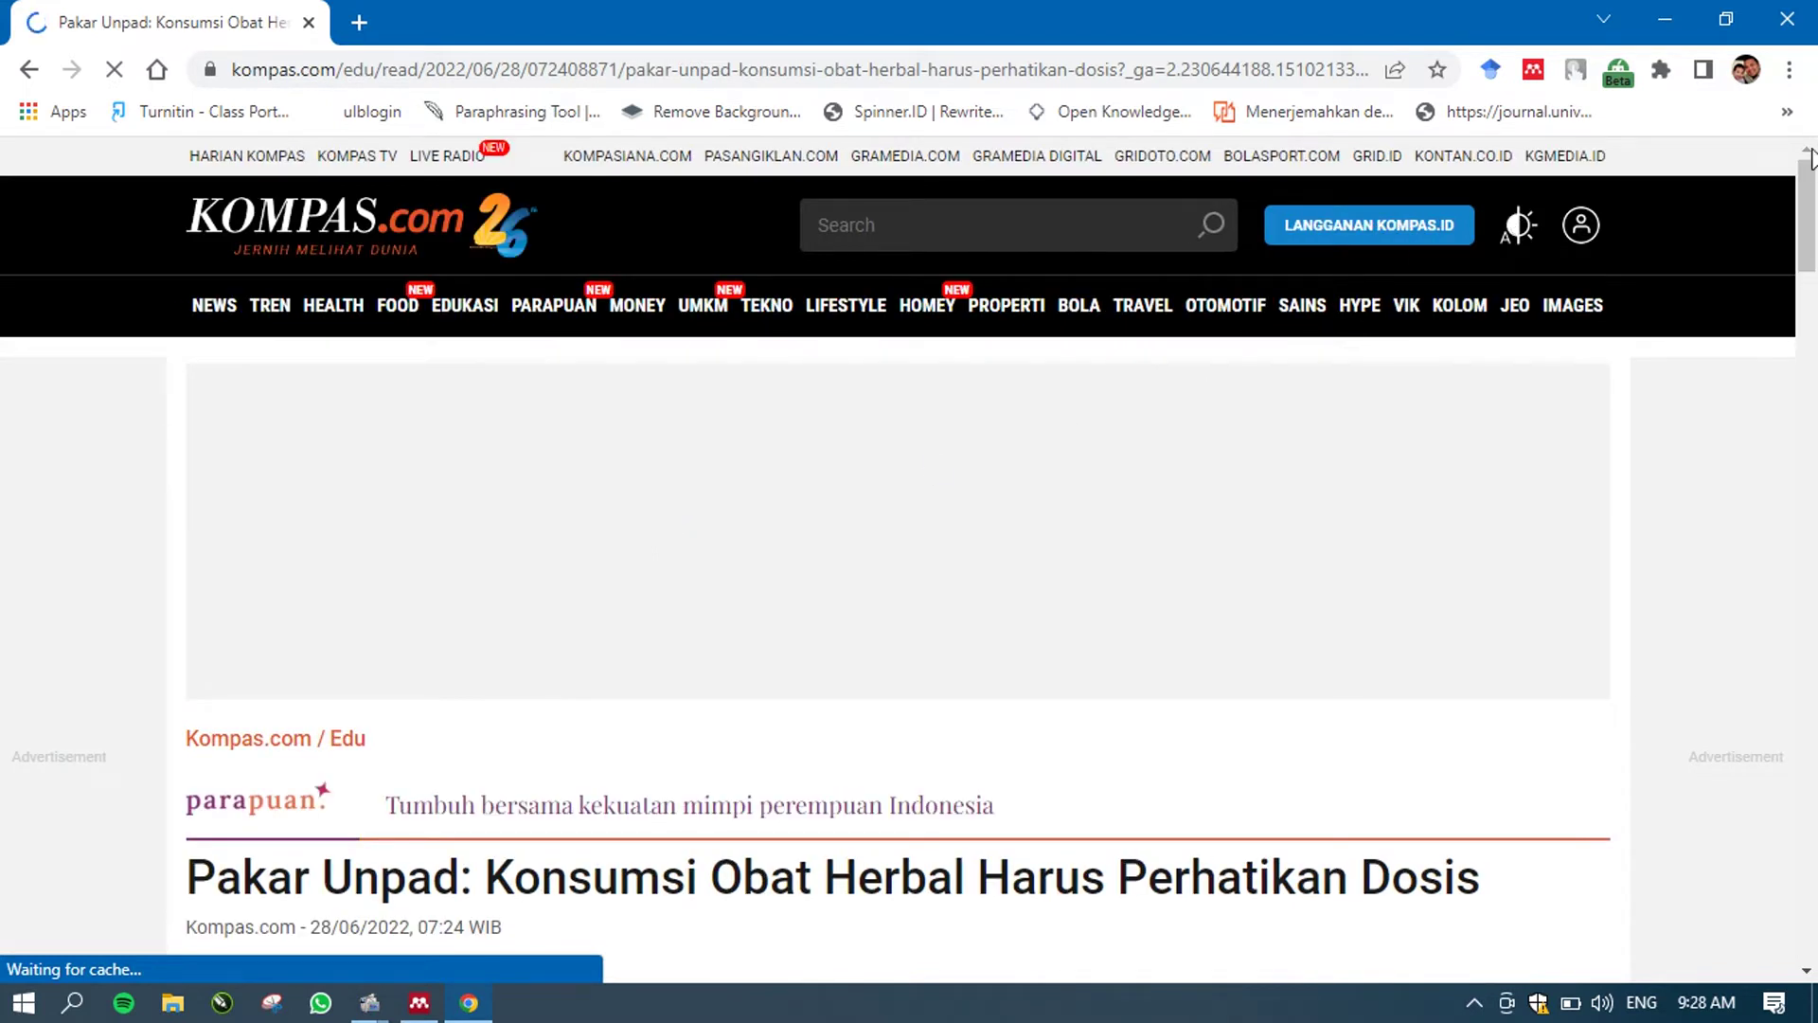
drag(1804, 194, 1809, 445)
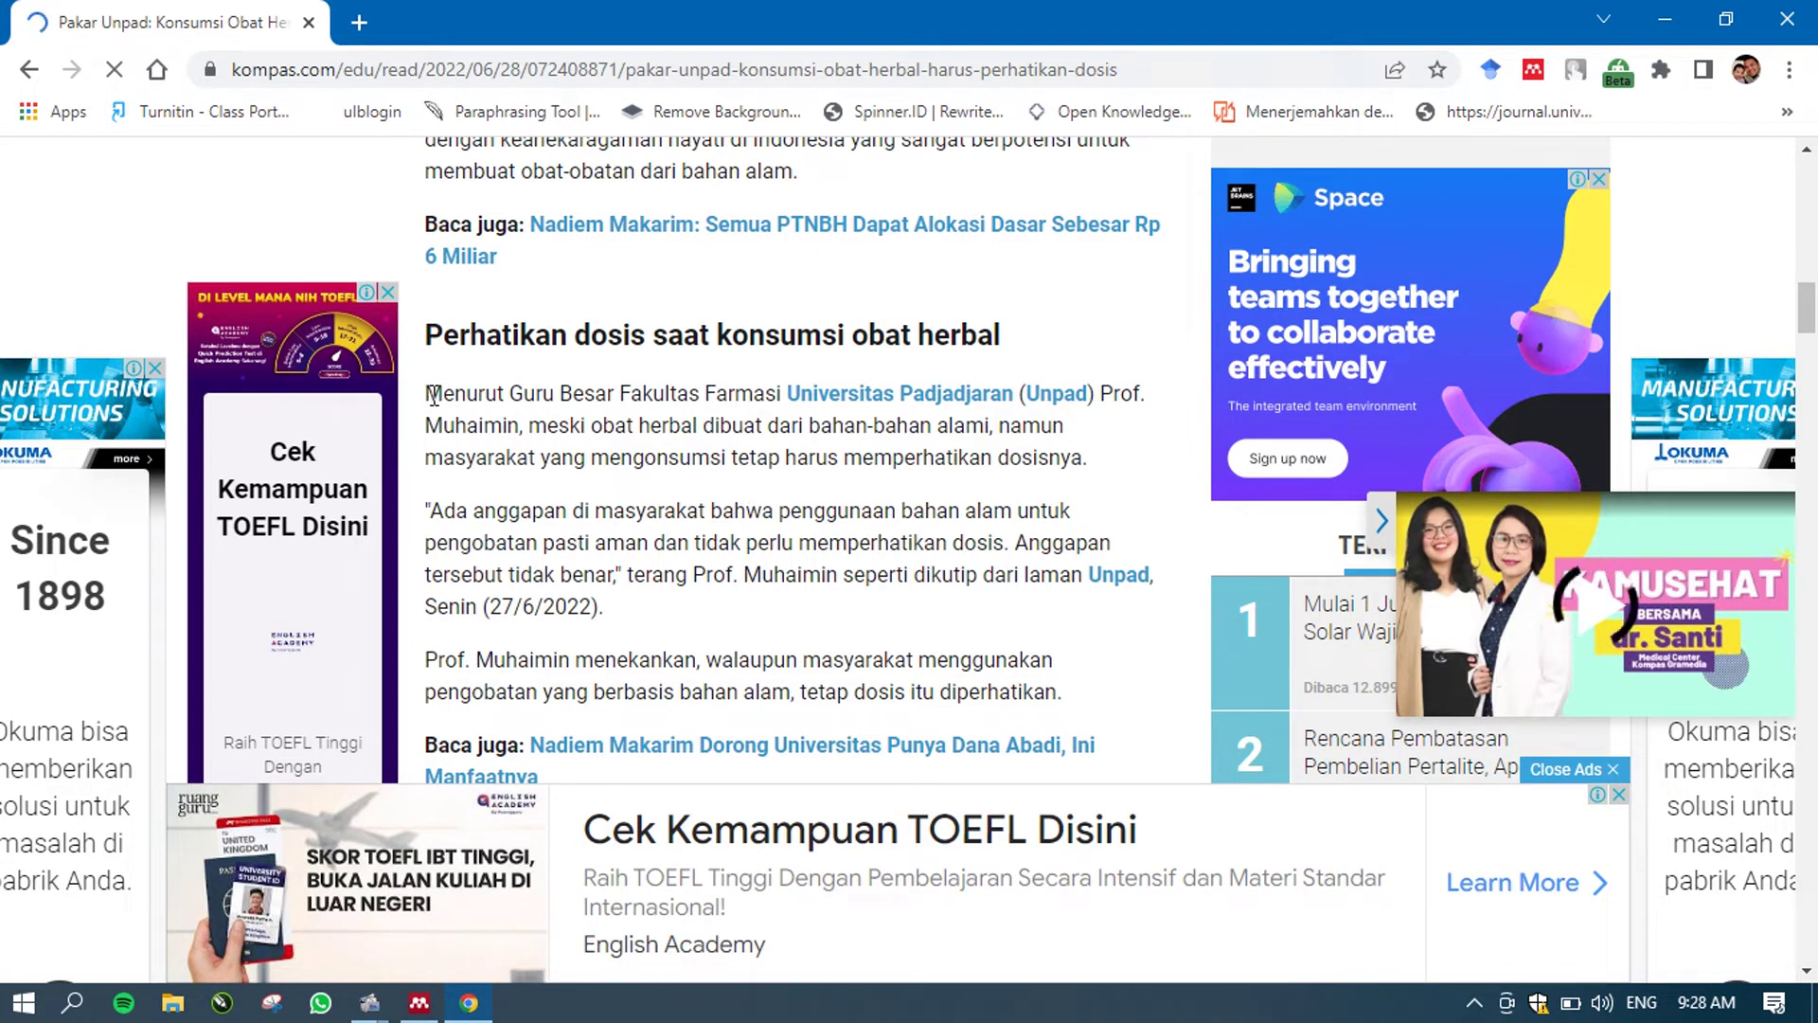
drag(433, 395, 1091, 458)
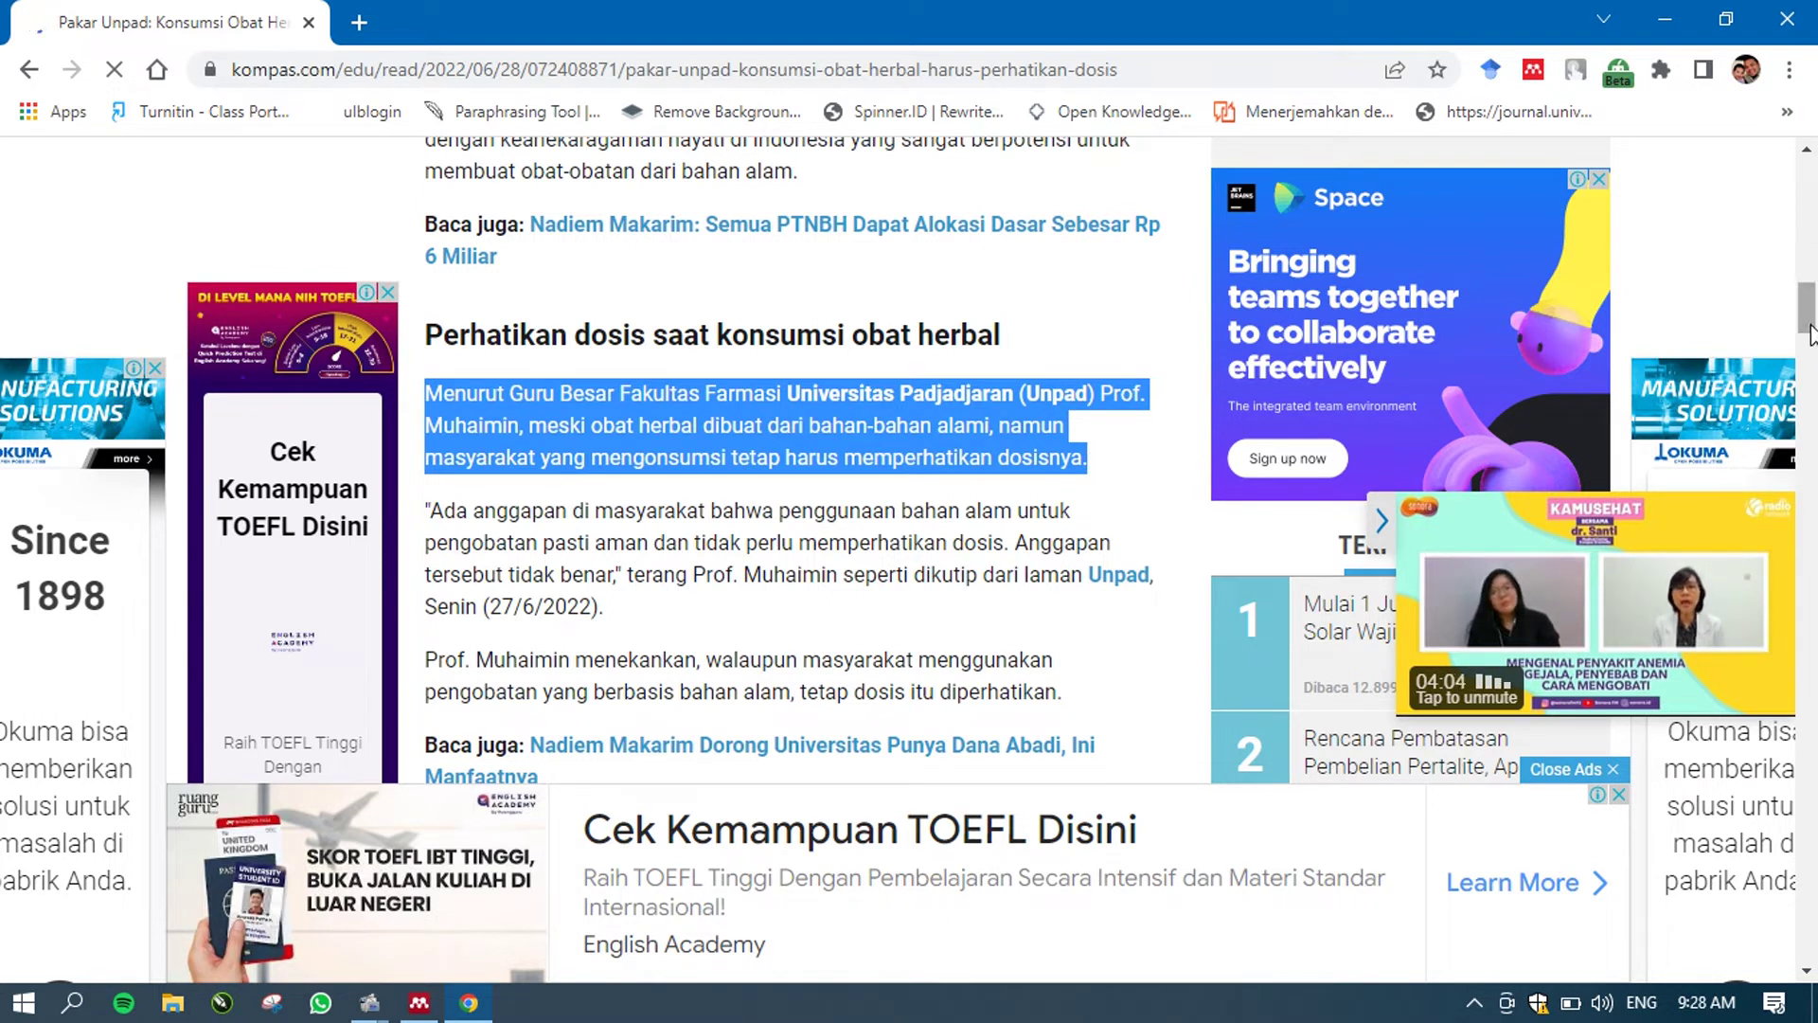
drag(1809, 333, 1808, 302)
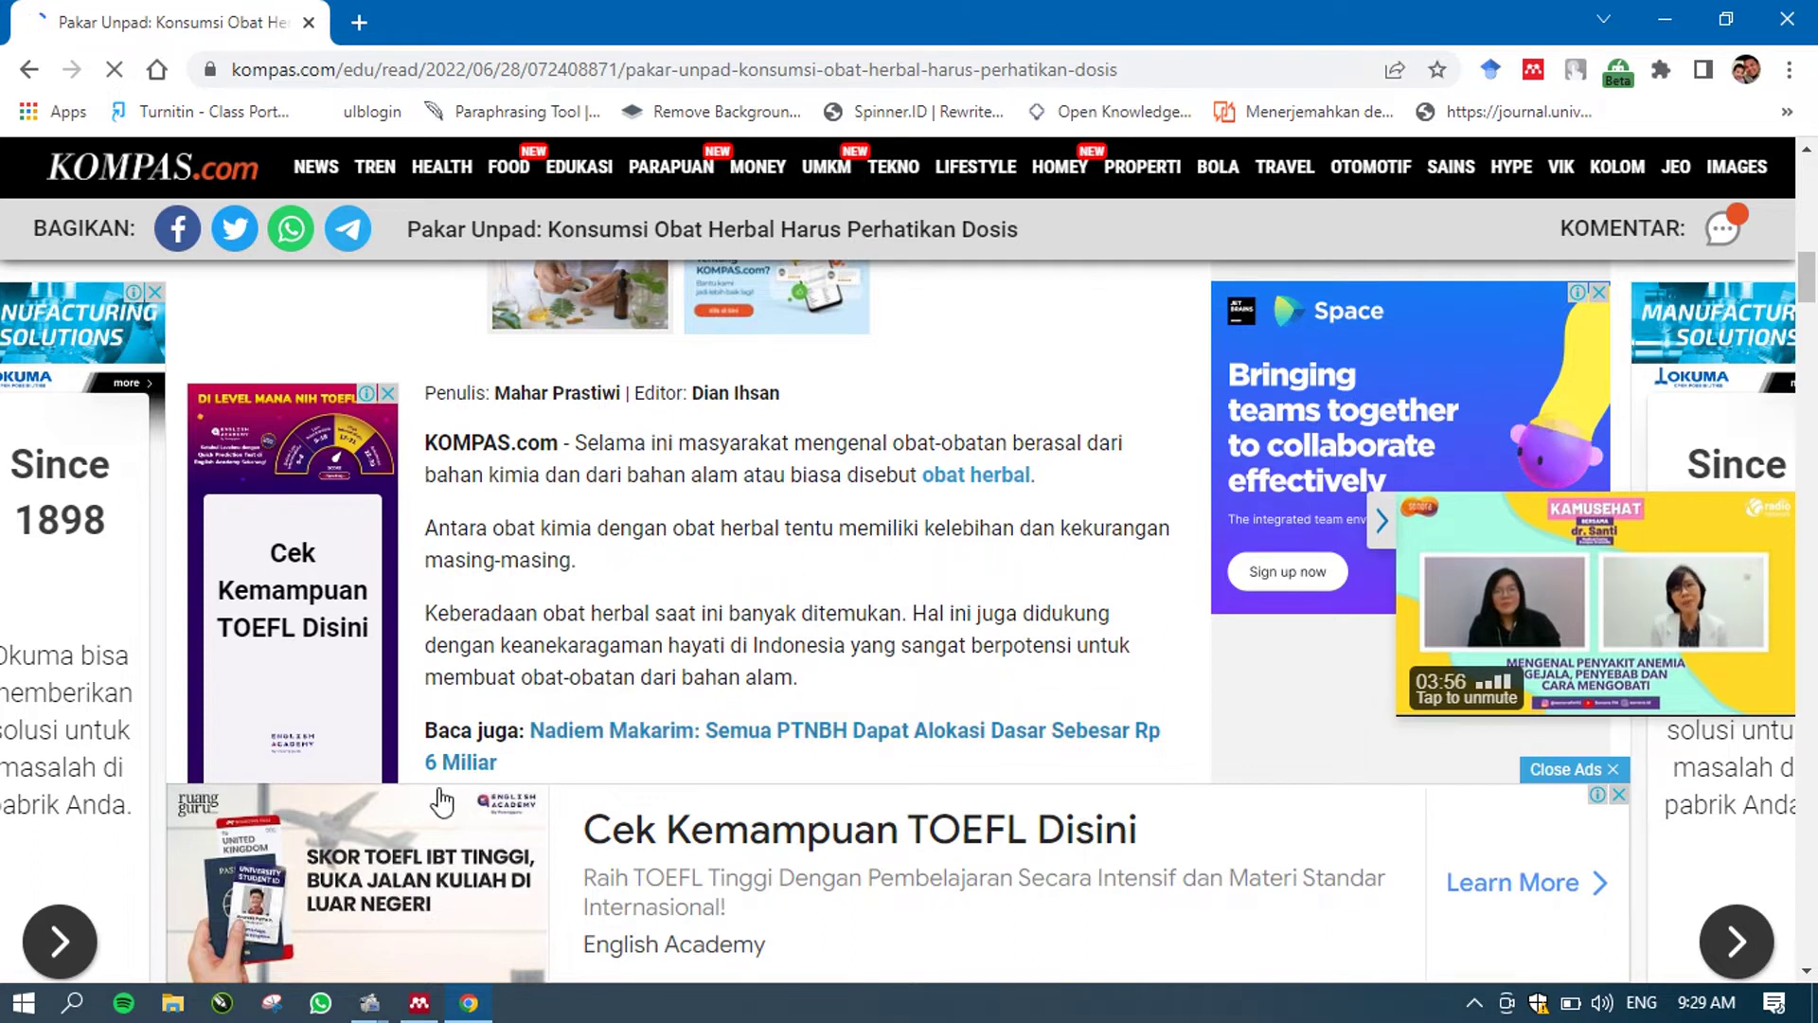
click(417, 1009)
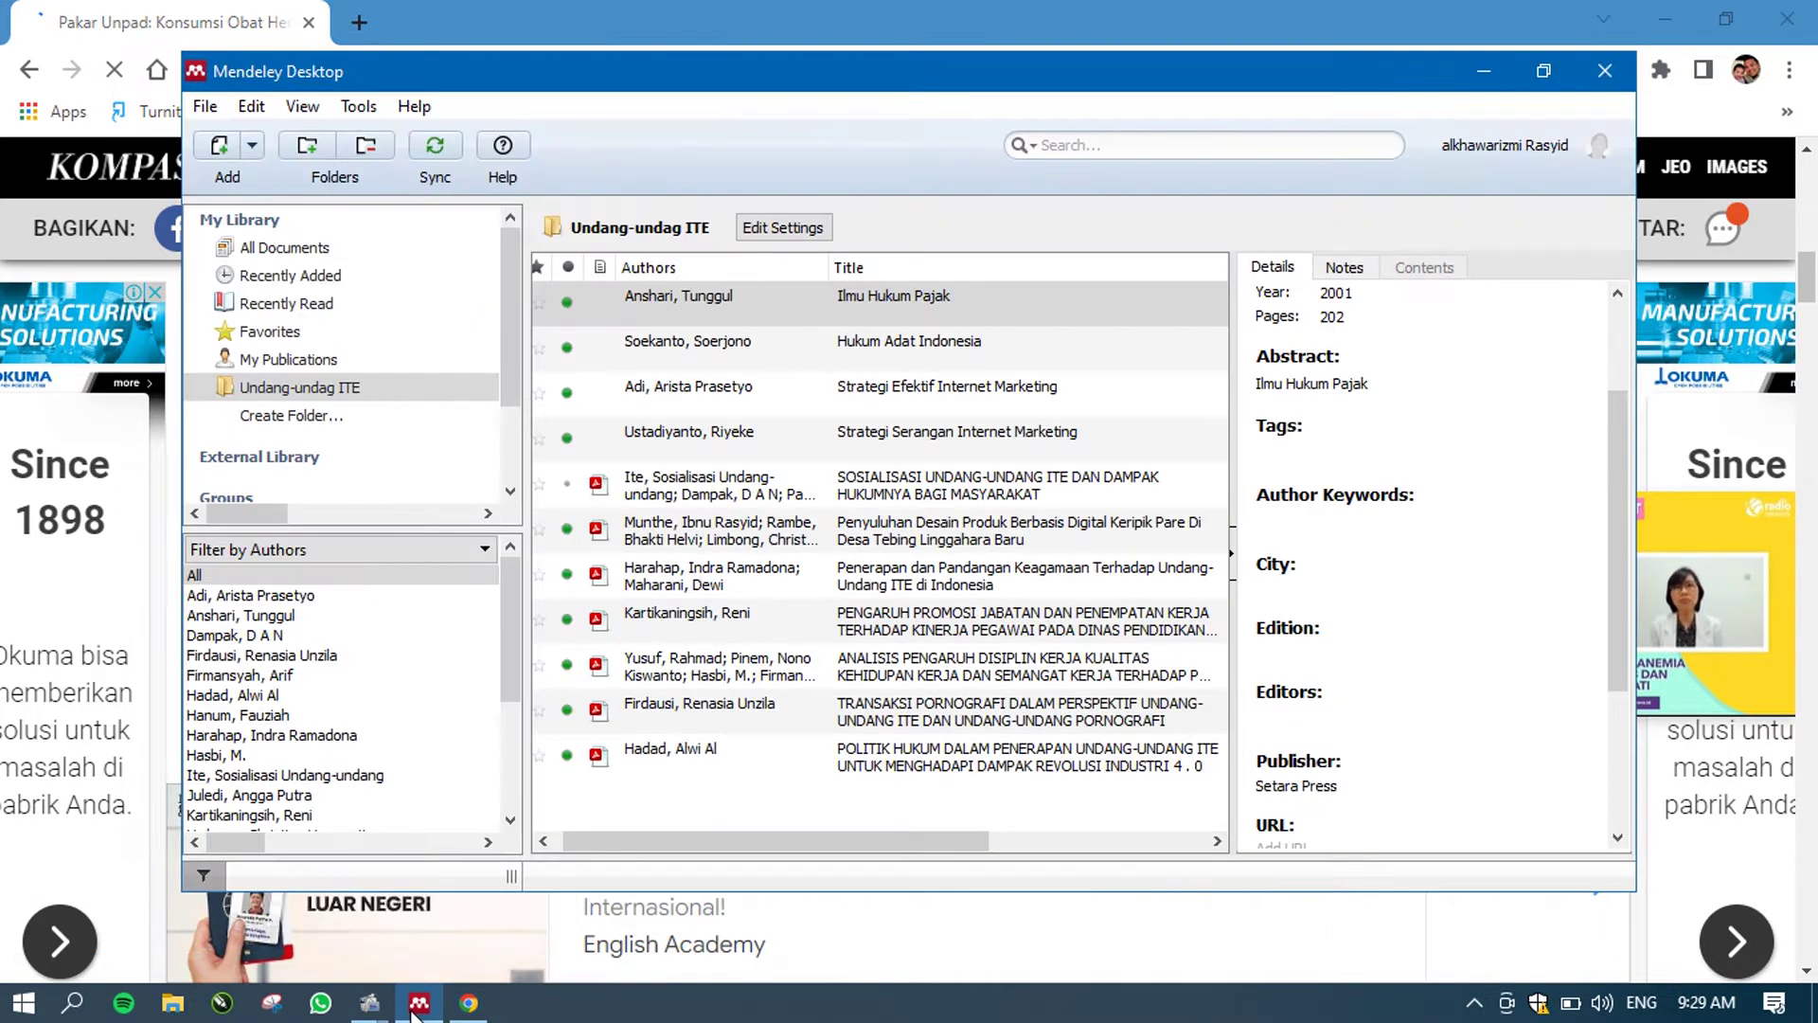
click(252, 144)
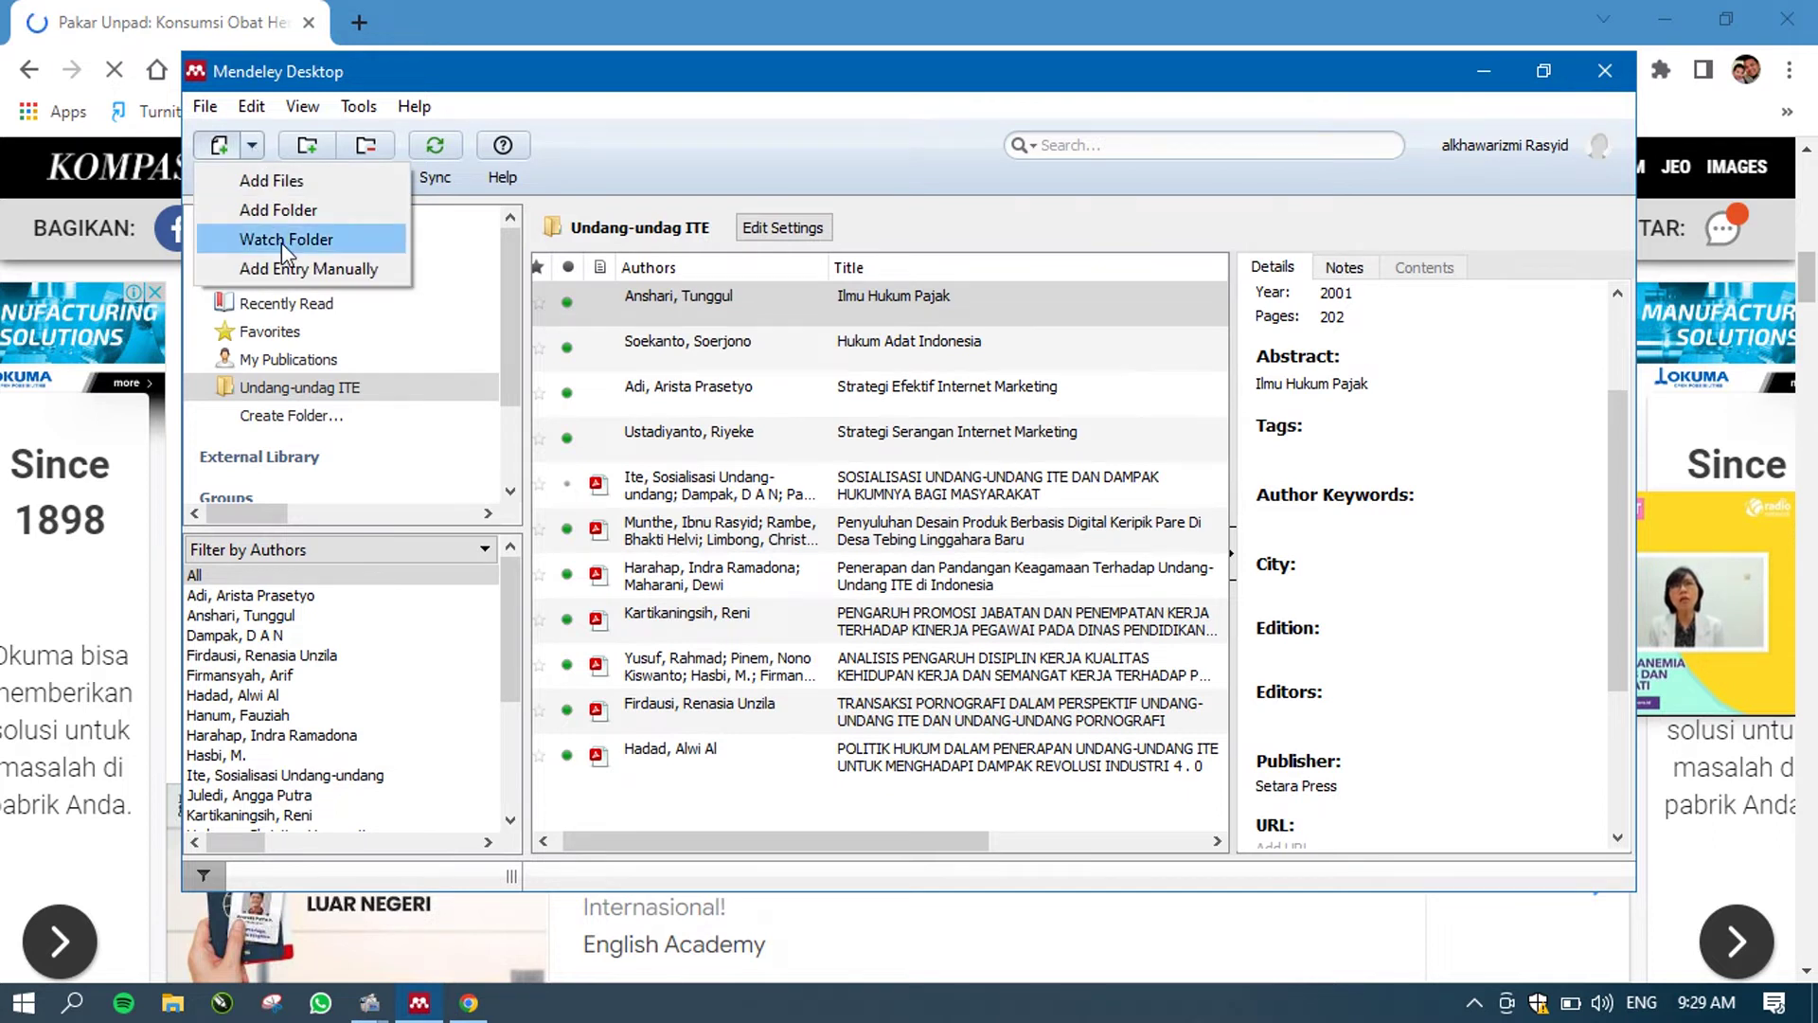
click(288, 268)
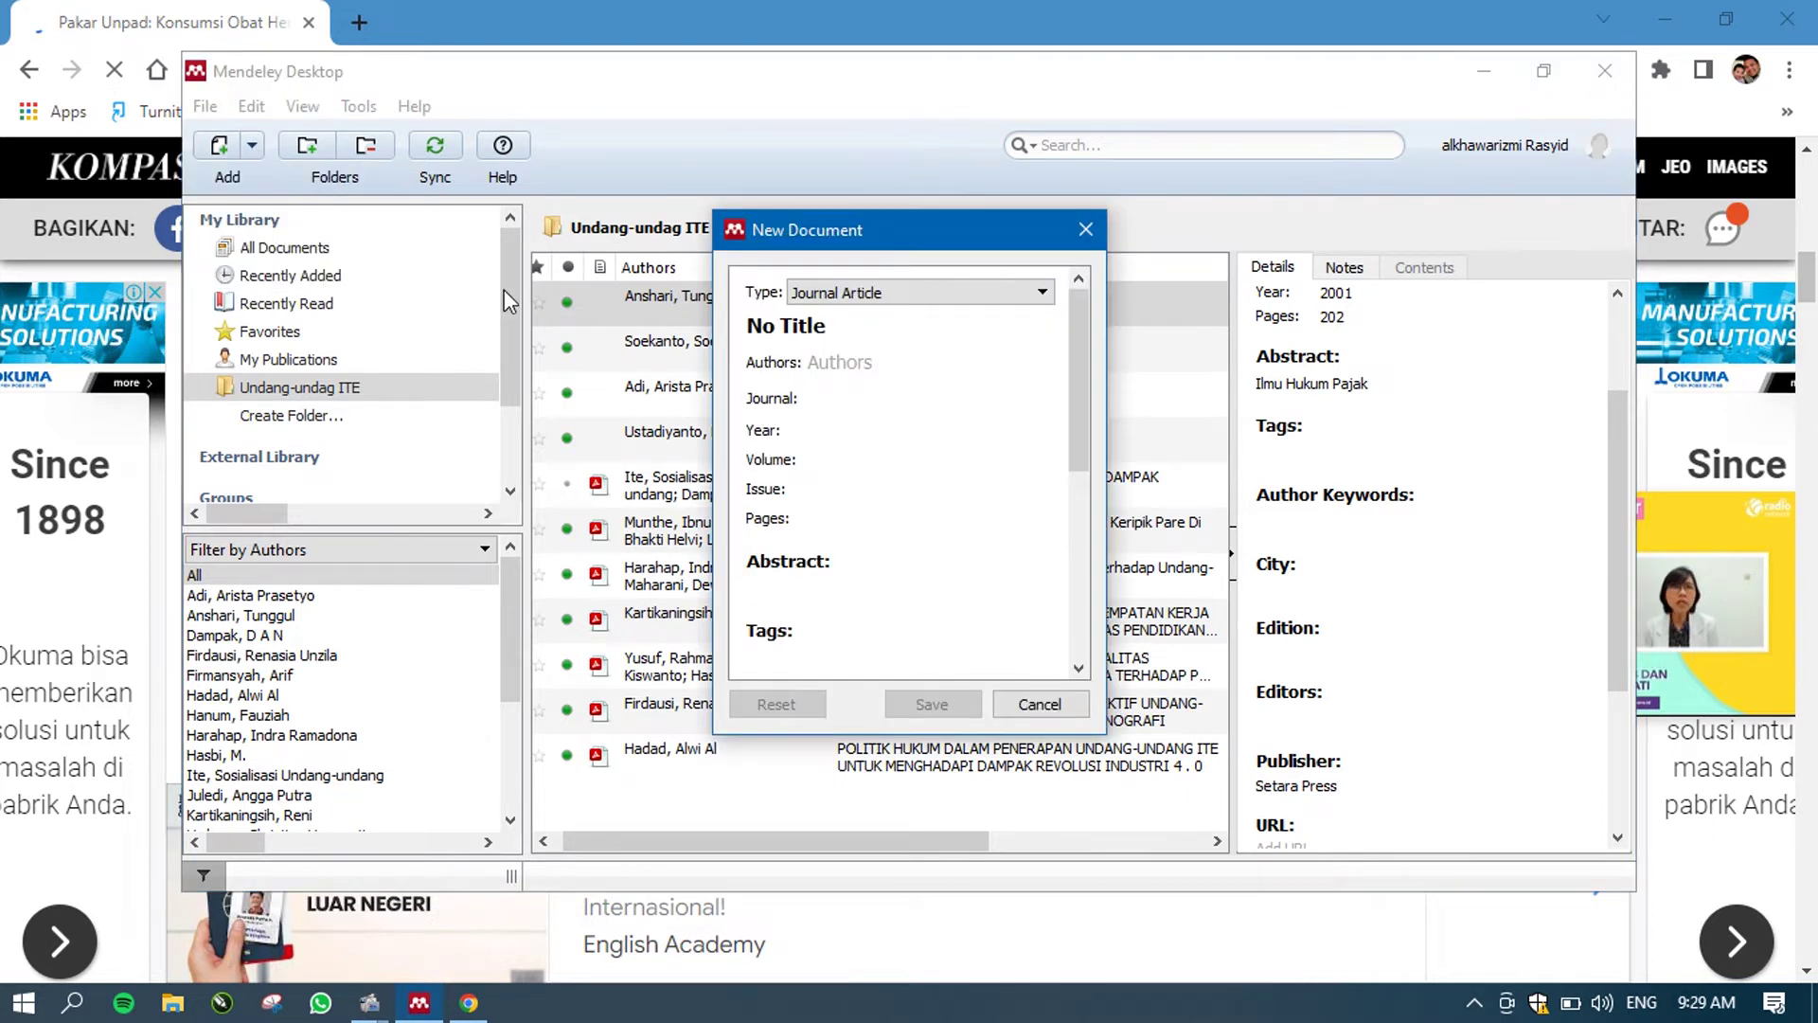
click(1041, 291)
drag(1047, 377, 1045, 460)
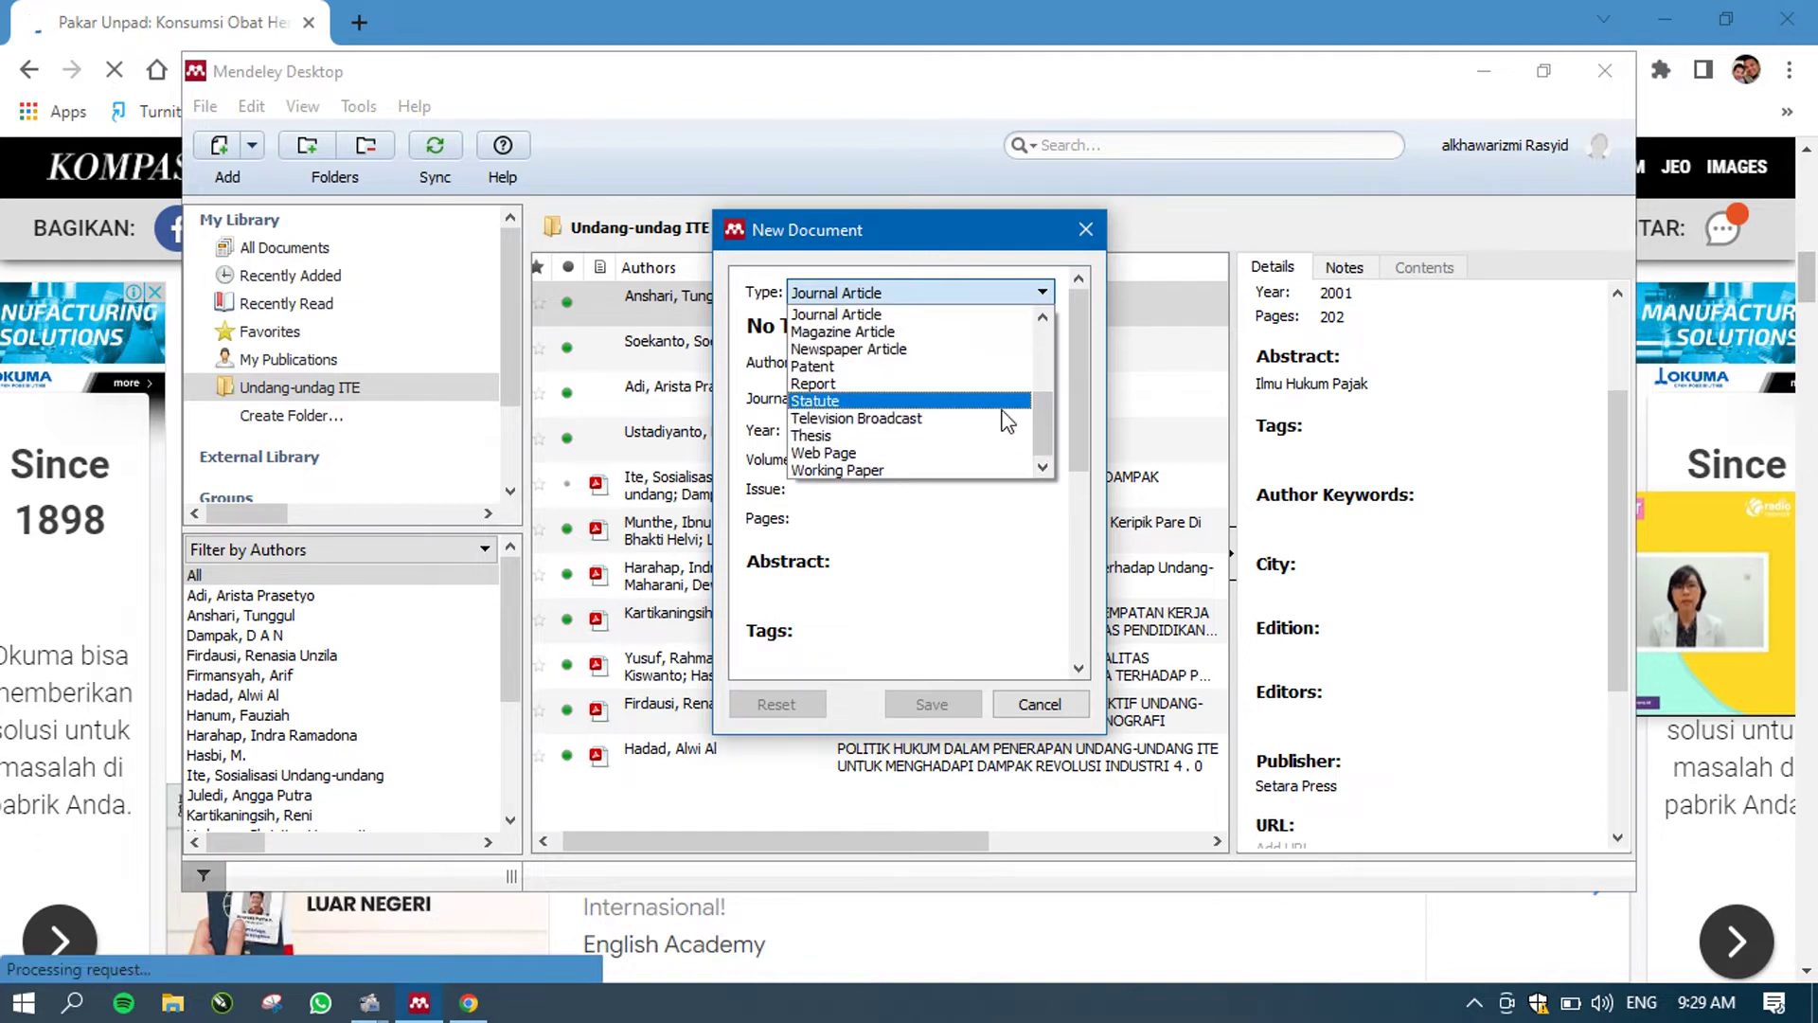
click(977, 349)
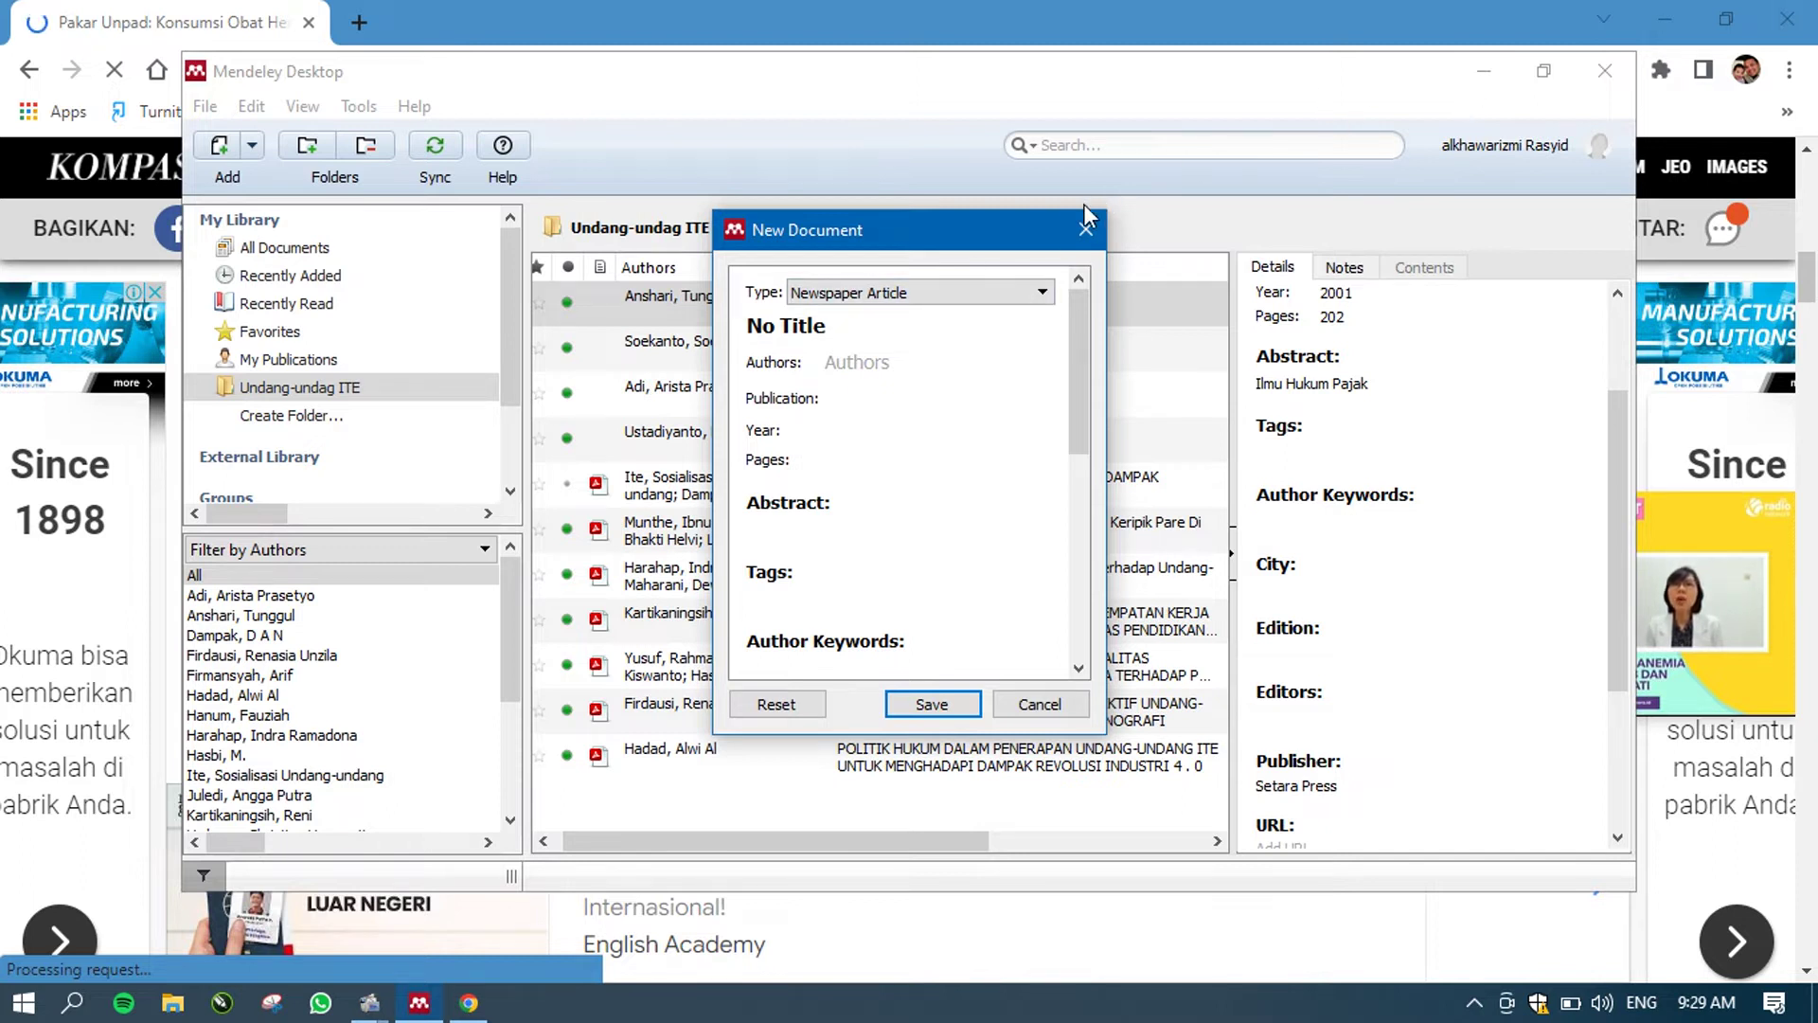
click(1070, 397)
click(1018, 707)
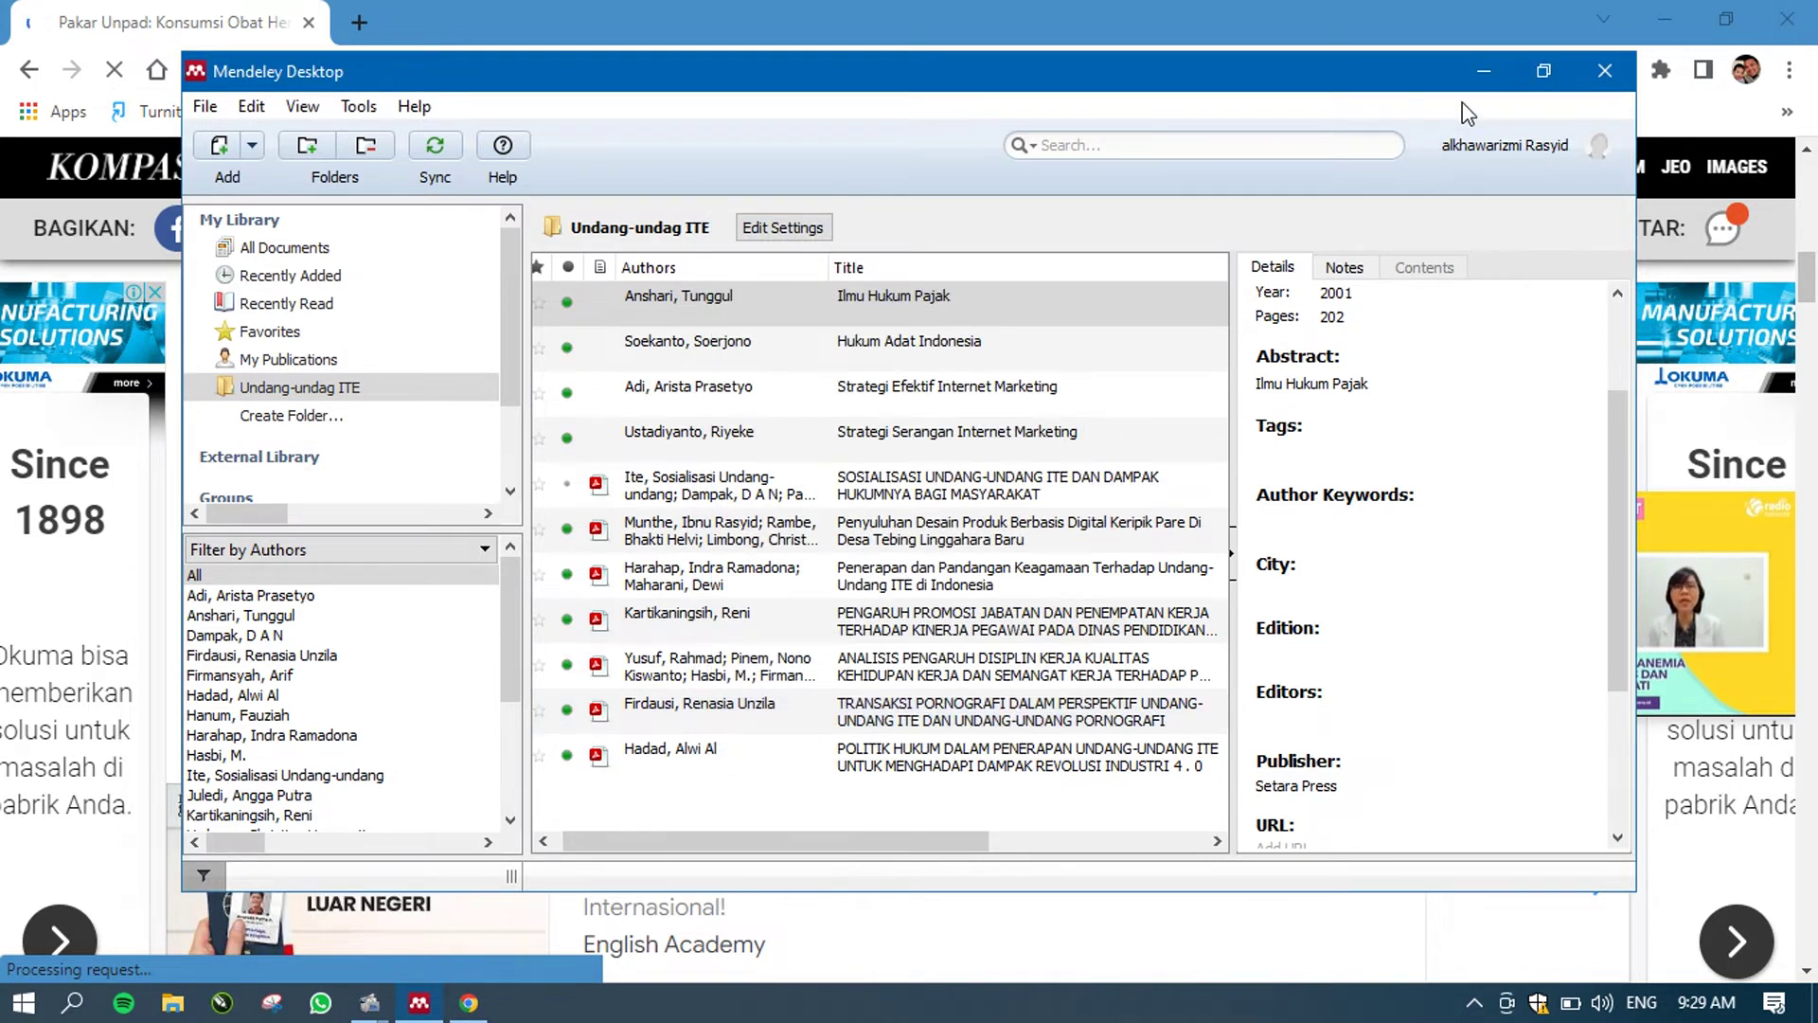
click(1482, 72)
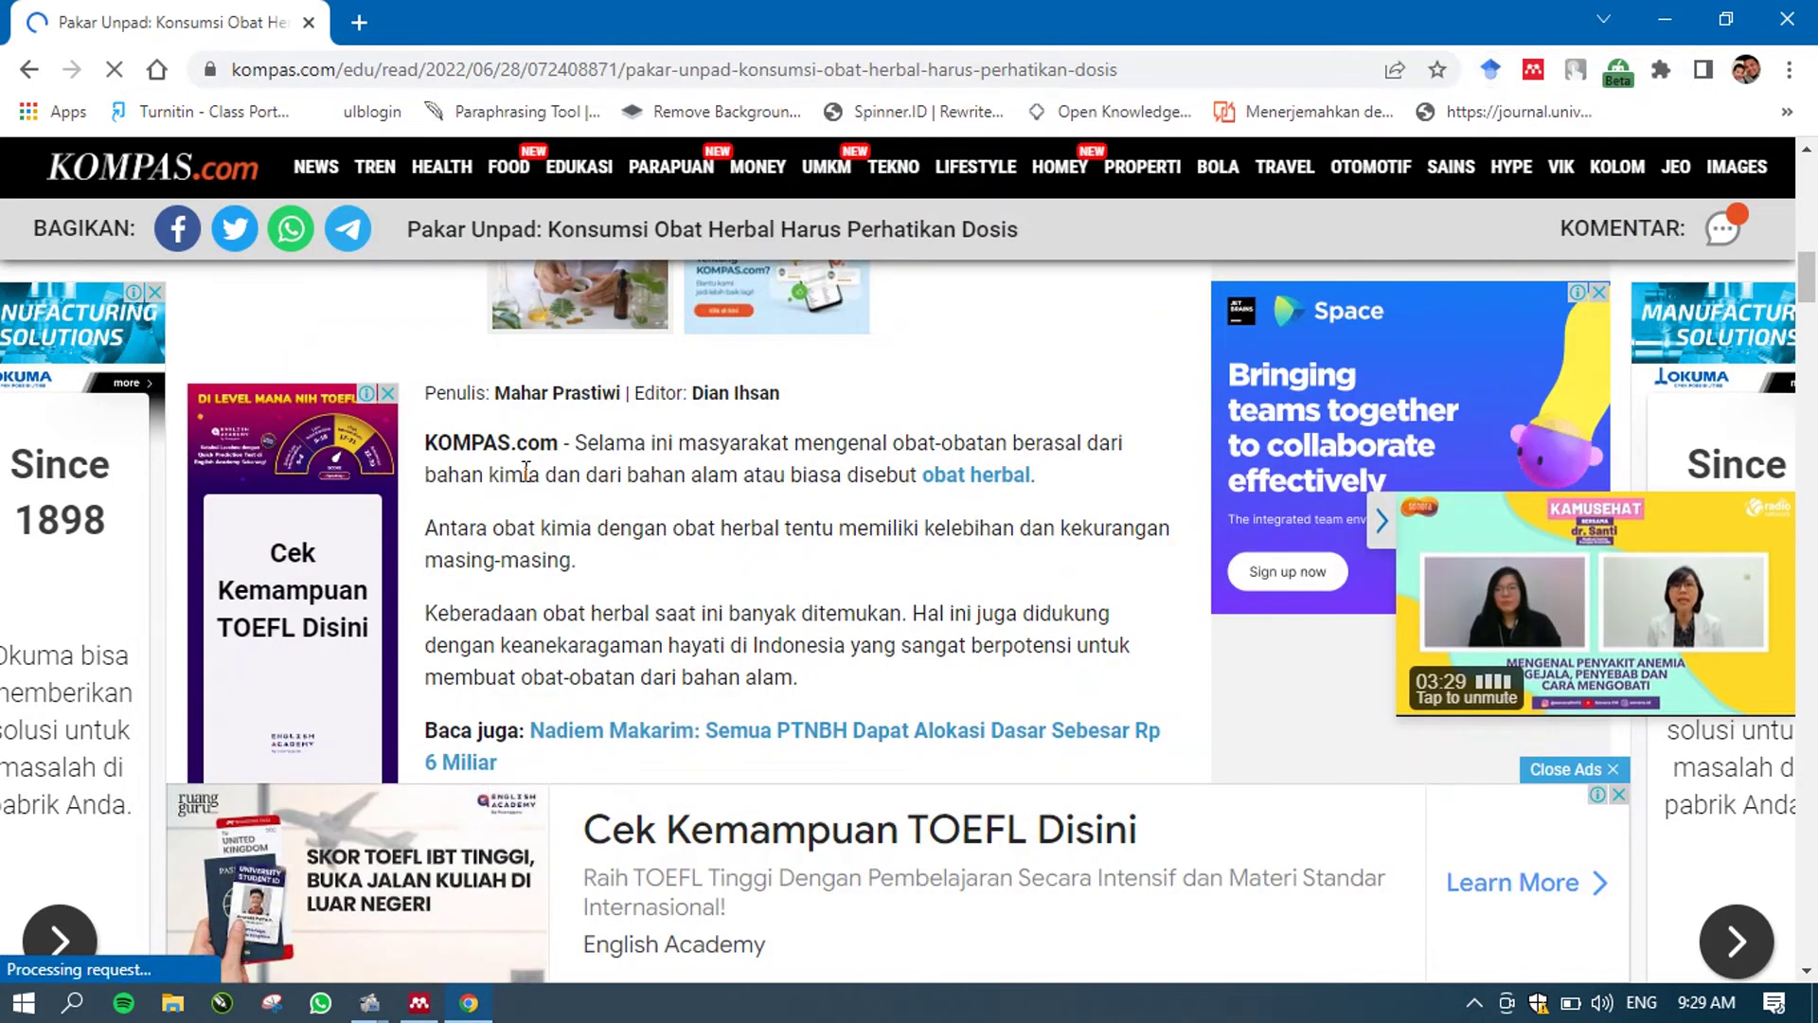
- Launch Notepad with a blank document, then return to the Kompas article in Google Chrome
click(76, 1004)
text(no)
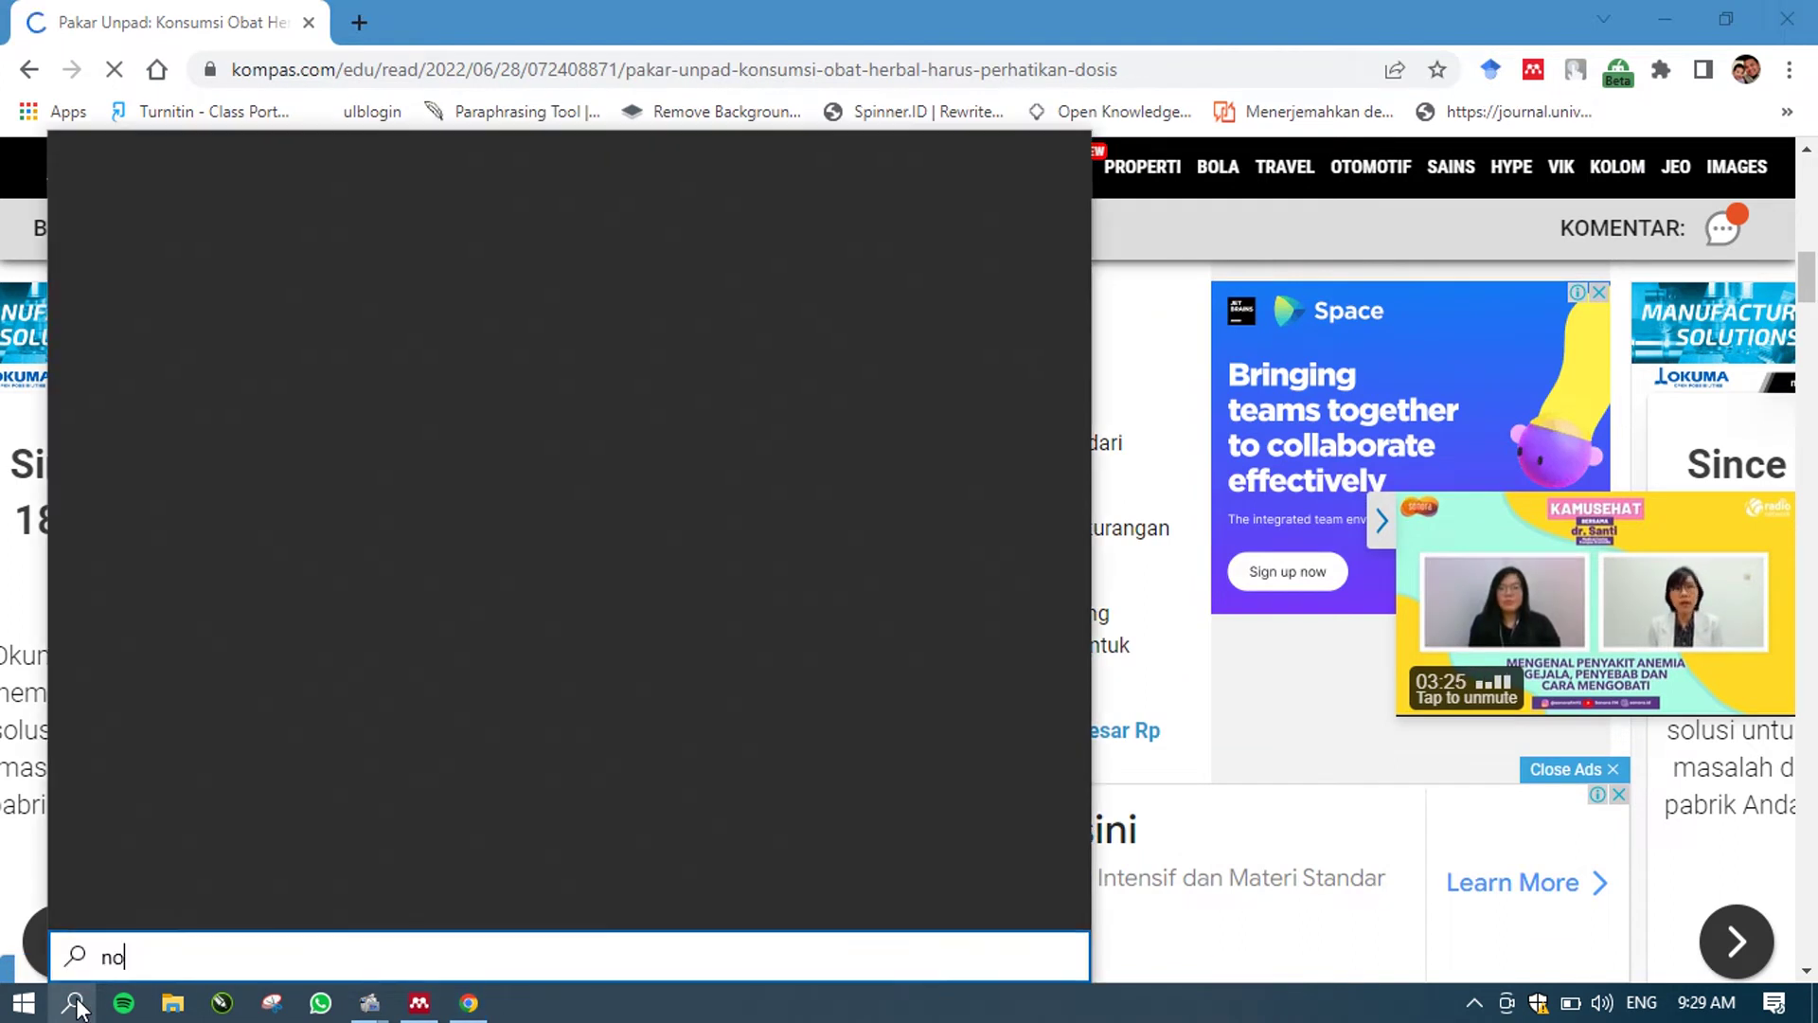
text(tepad)
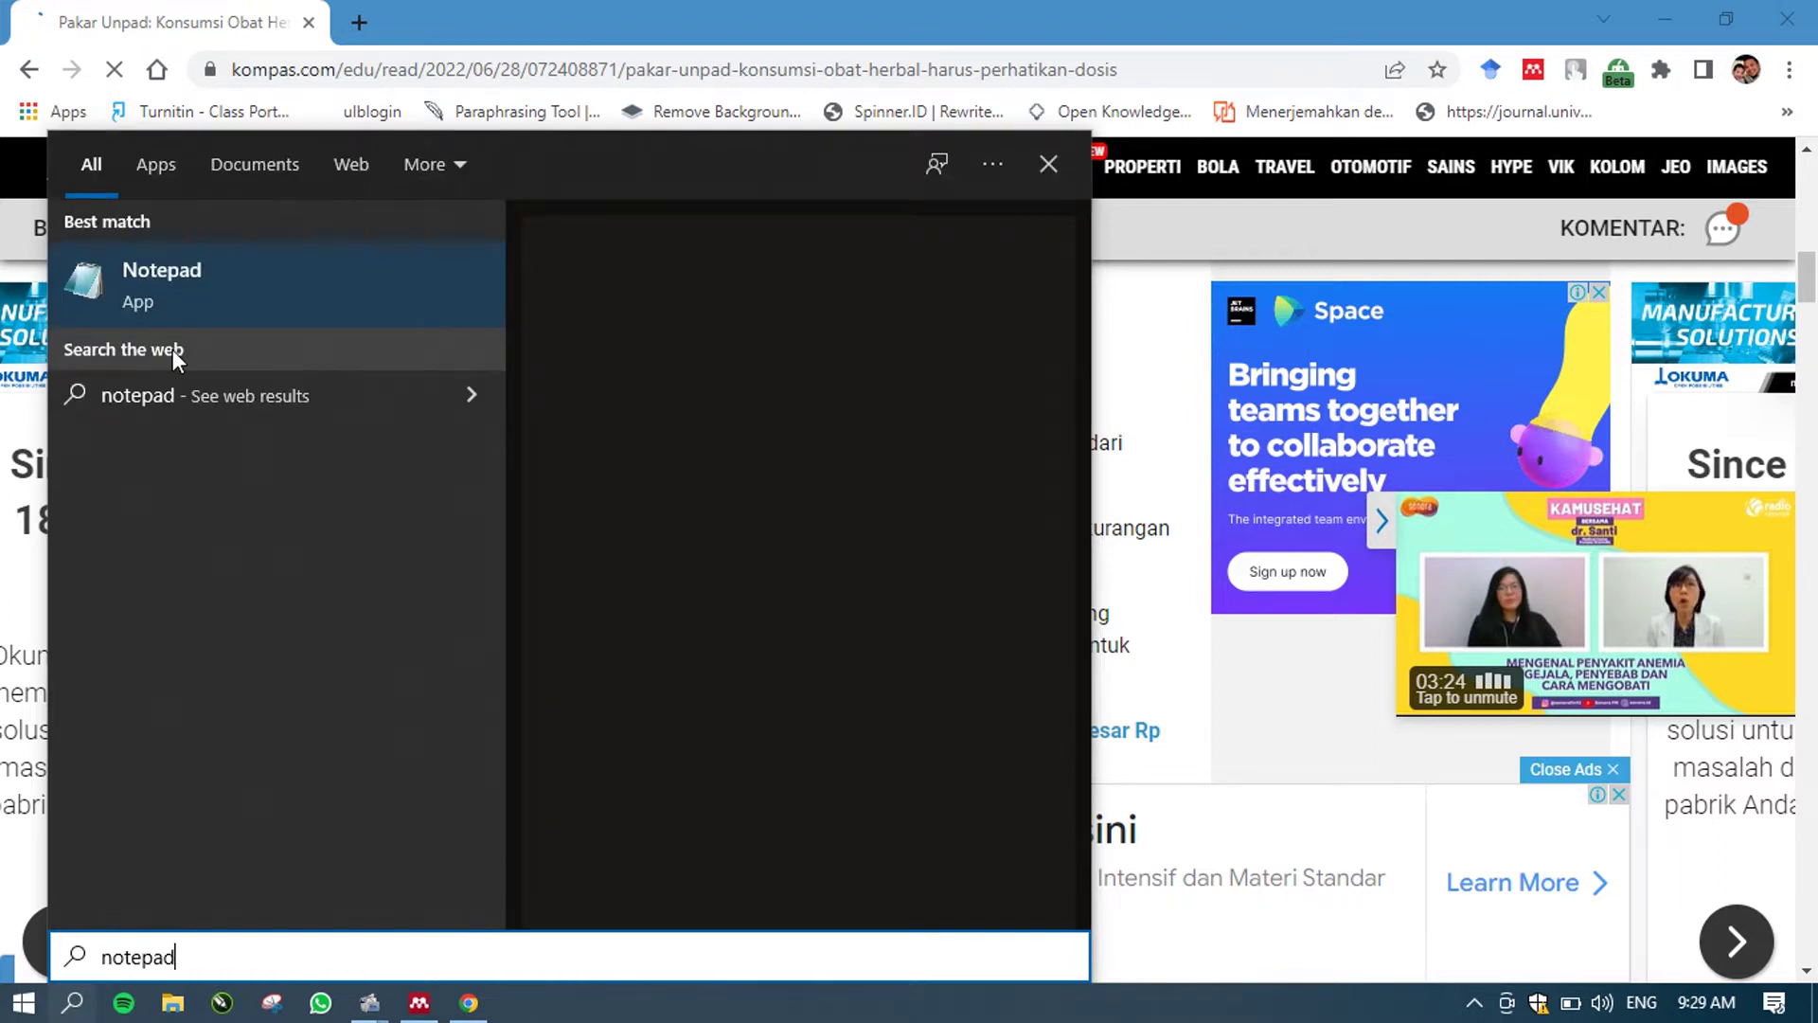
key(Return)
click(1630, 276)
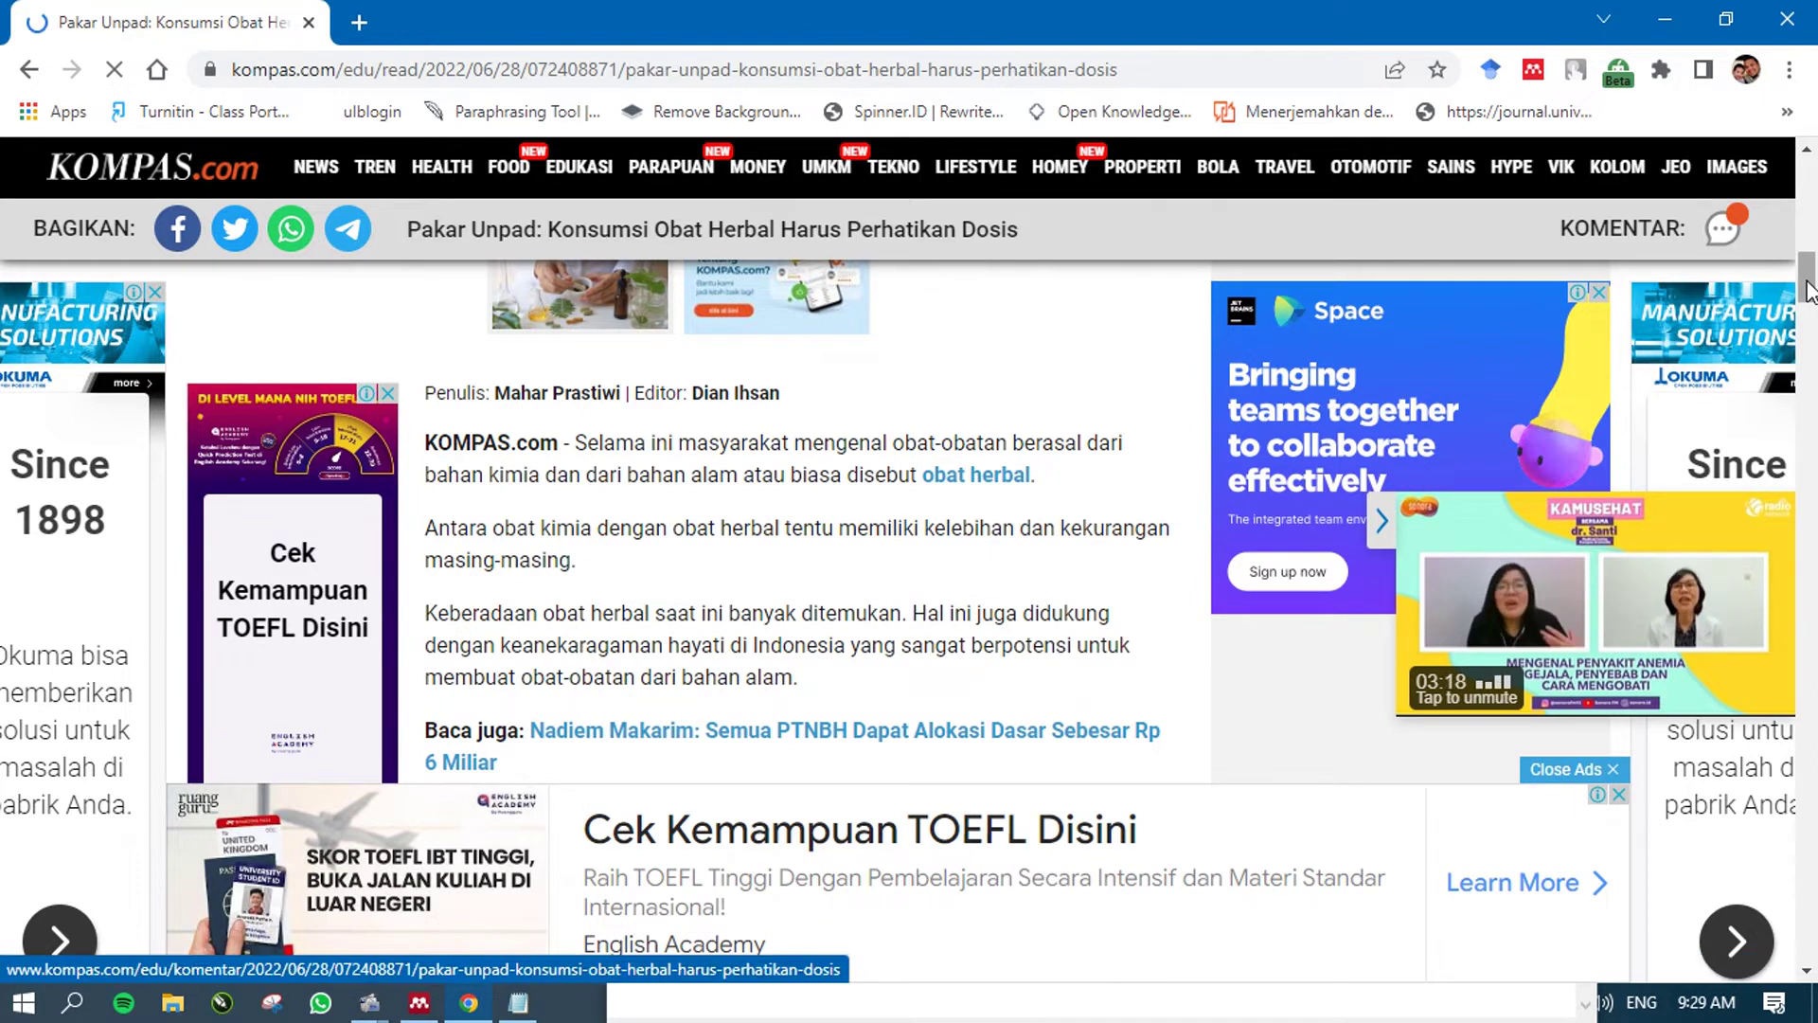
- Copy the article's full headline from the Kompas page and paste it into the blank Notepad document
drag(1807, 289, 1808, 232)
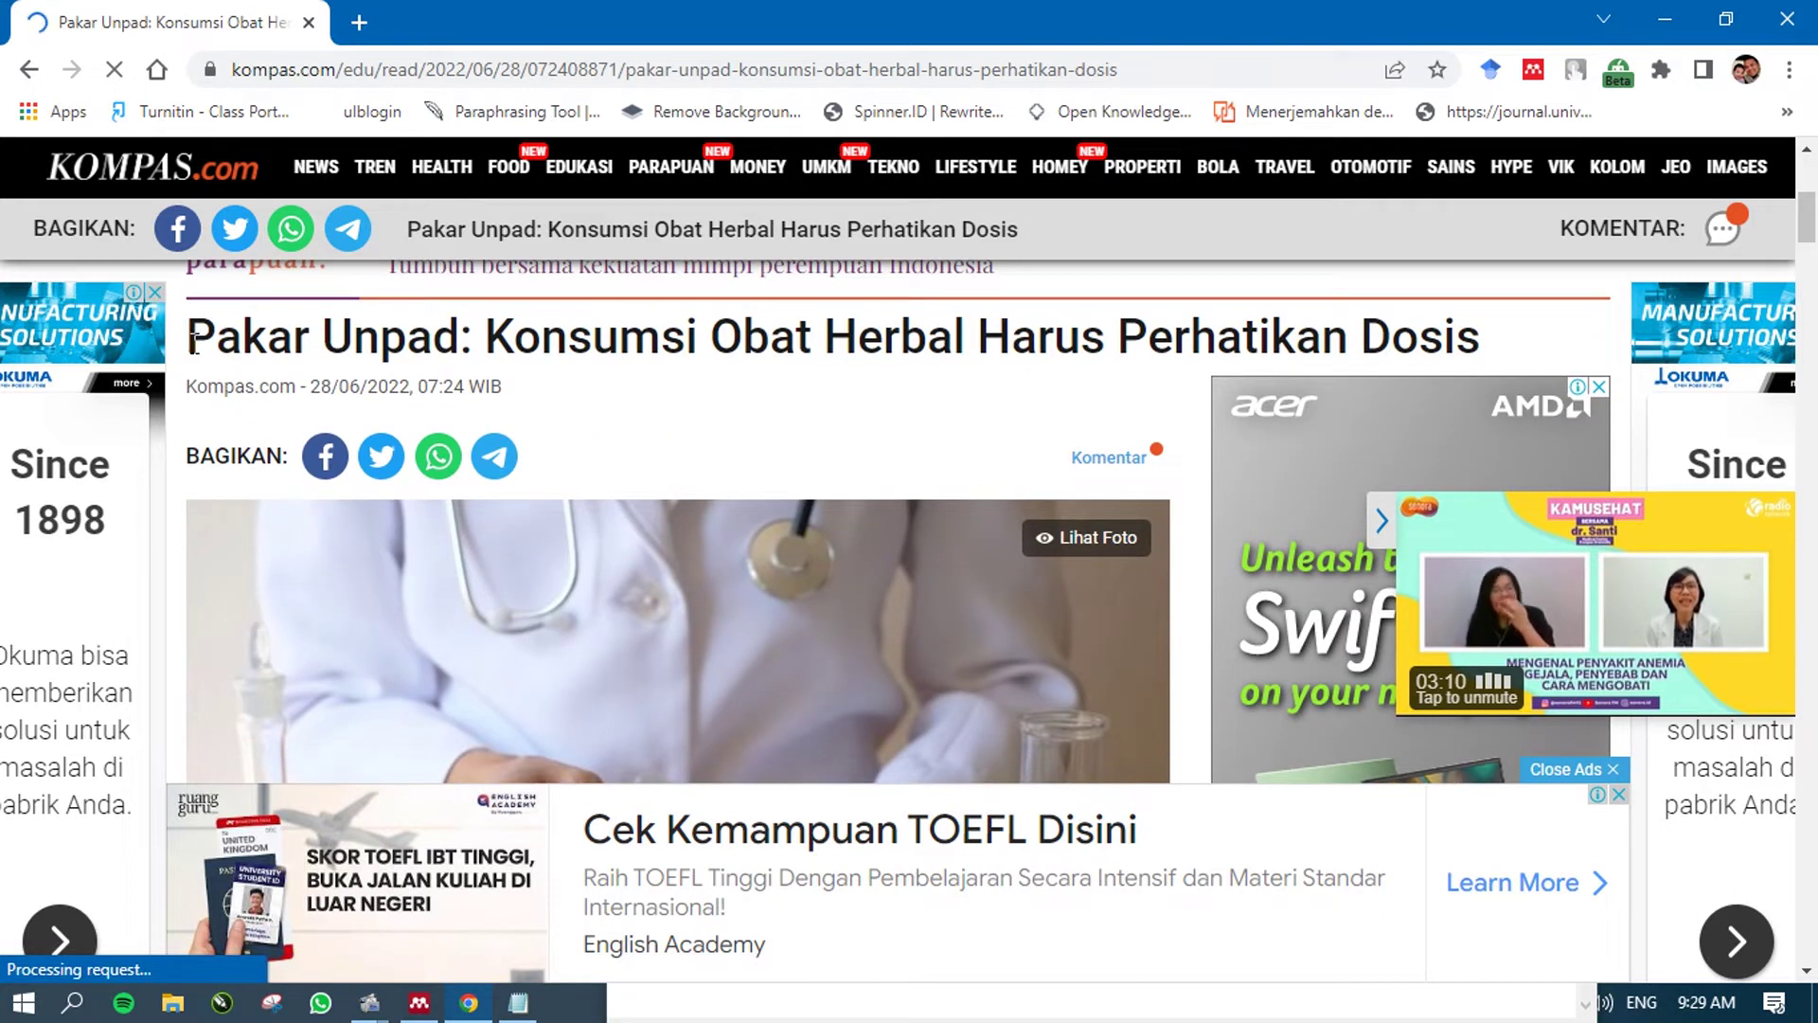
drag(192, 342, 757, 357)
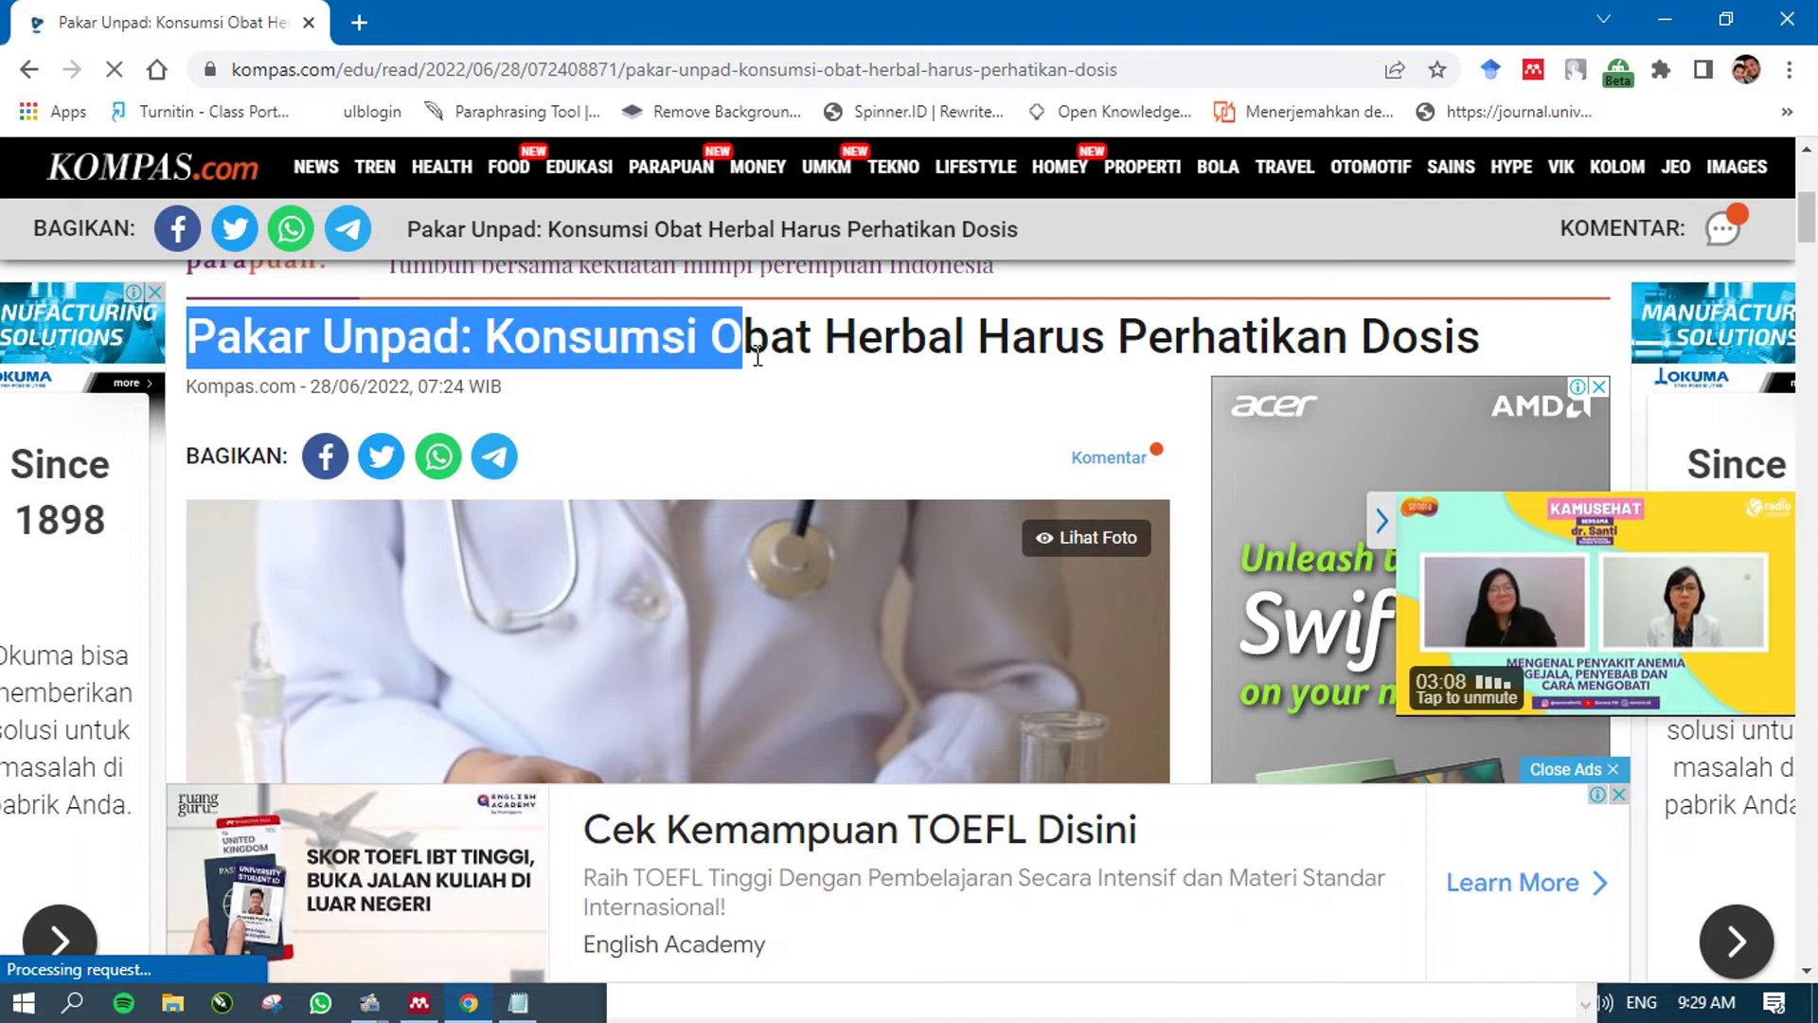
drag(867, 353, 1485, 364)
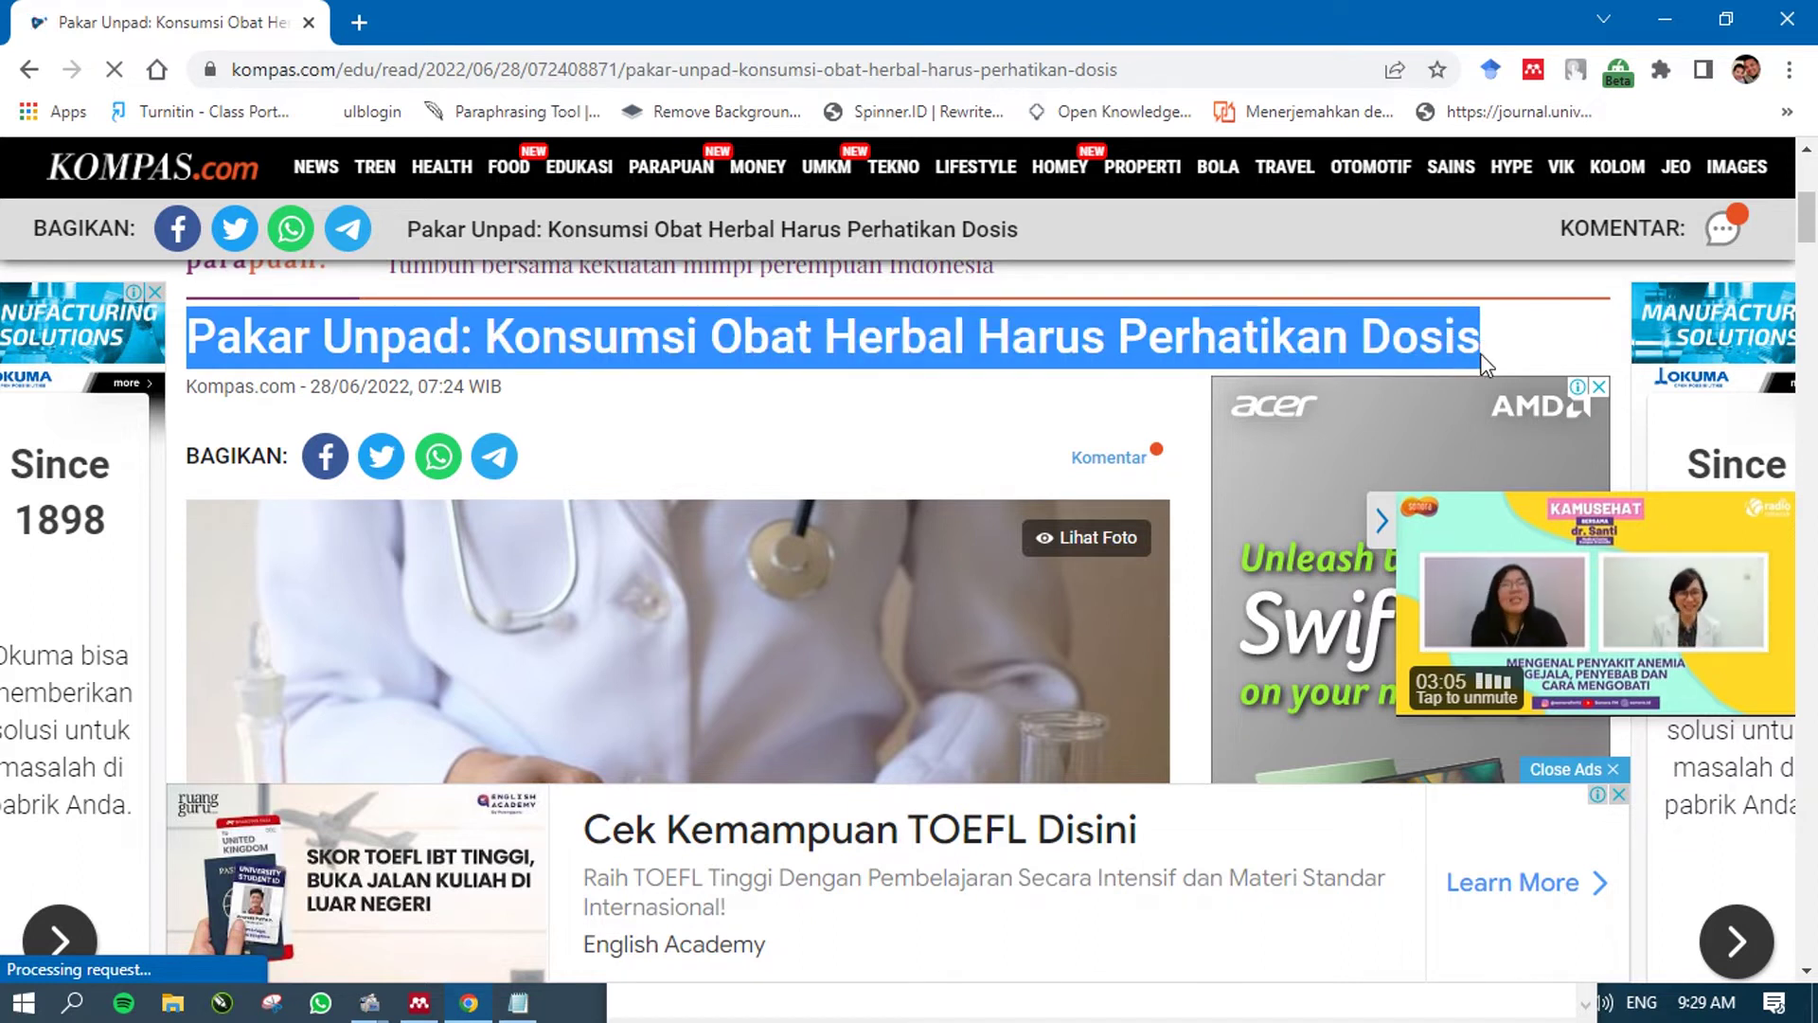
click(1485, 364)
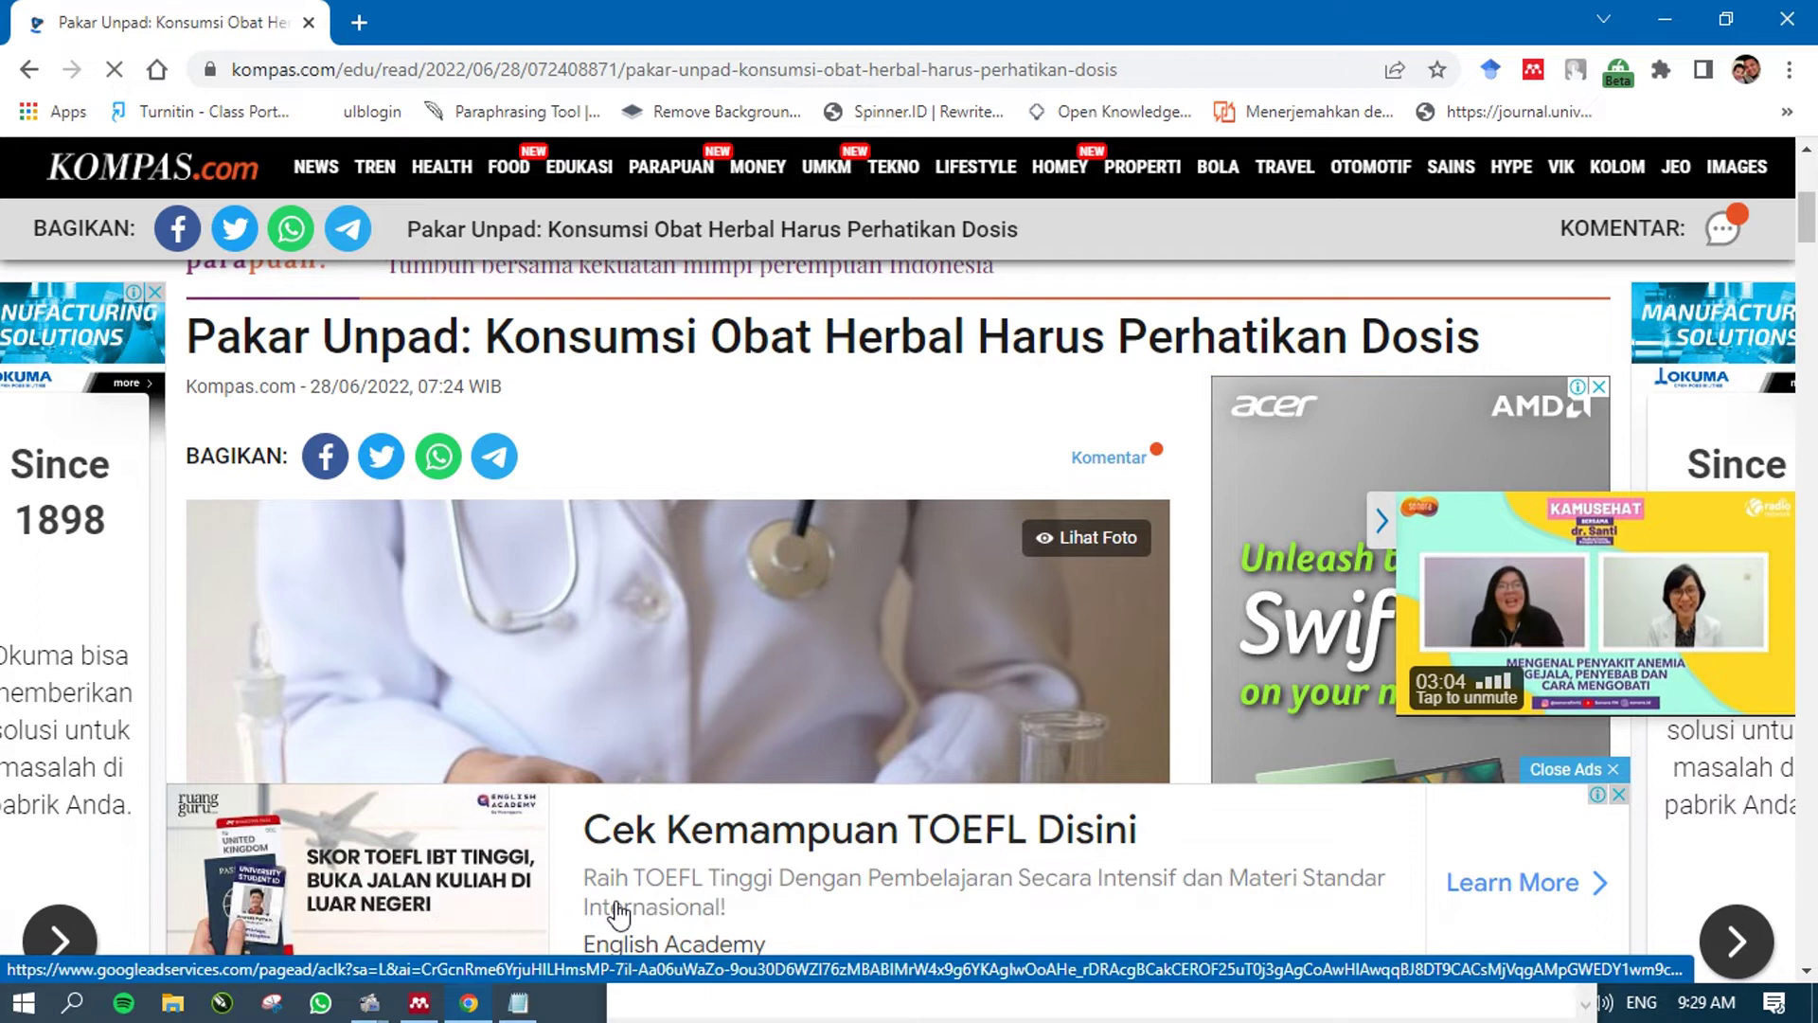
click(518, 1002)
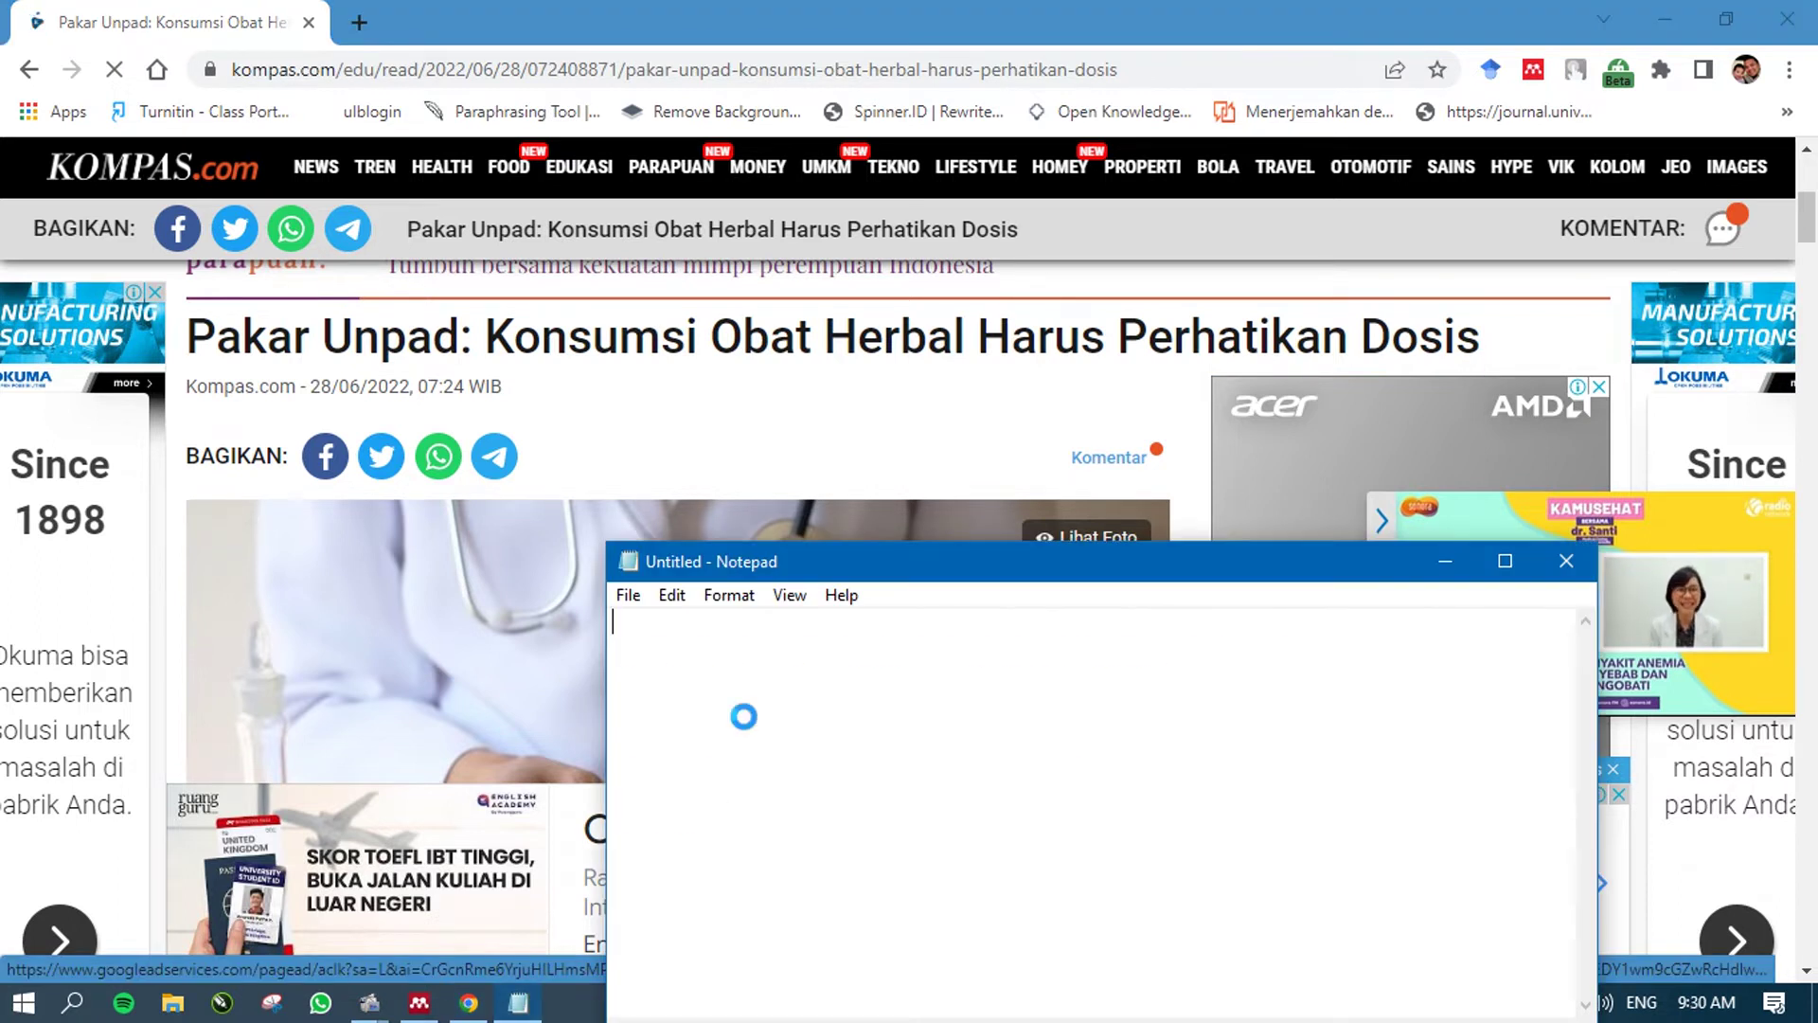
text(Pakar Unpad: Konsumsi Obat Herbal Harus Perhatikan Dosis  Artikel ini telah tayang di Kompas.com dengan judul "Pakar Unpad: Konsumsi Obat Herbal Harus Perhatikan Dosis", Klik untuk baca: https://www.kompas.com/edu/read/2022/06/28/072408871/pakar-unpad-konsumsi-obat-herbal-harus-perhatikan-dosis. Penulis : Mahar Prastiwi Editor : Dian Ihsan  Download aplikasi Kompas.com untuk akses berita lebih mudah dan cepat: Android: https://bit.ly/3g85pkA iOS: https://apple.co/3hXWJ0L)
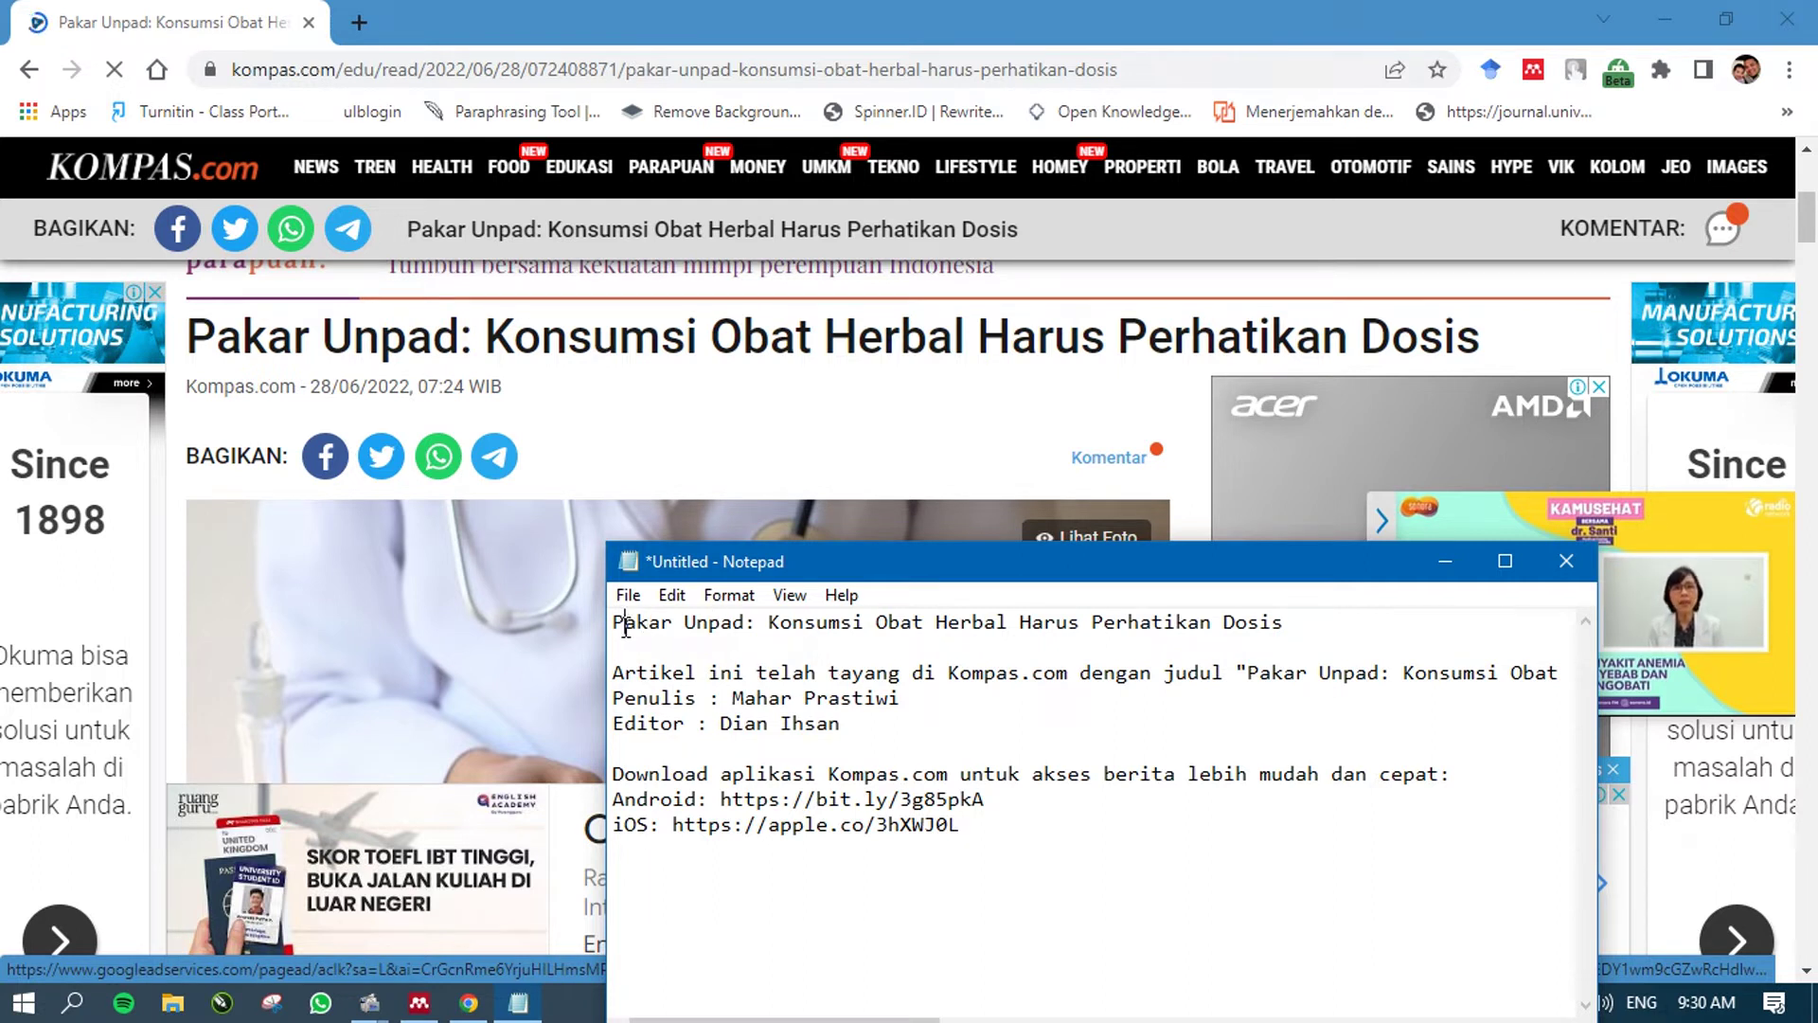
- Copy only the headline line "Pakar Unpad: Konsumsi Obat Herbal Harus Perhatikan Dosis" from the pasted Notepad text
drag(625, 626, 827, 640)
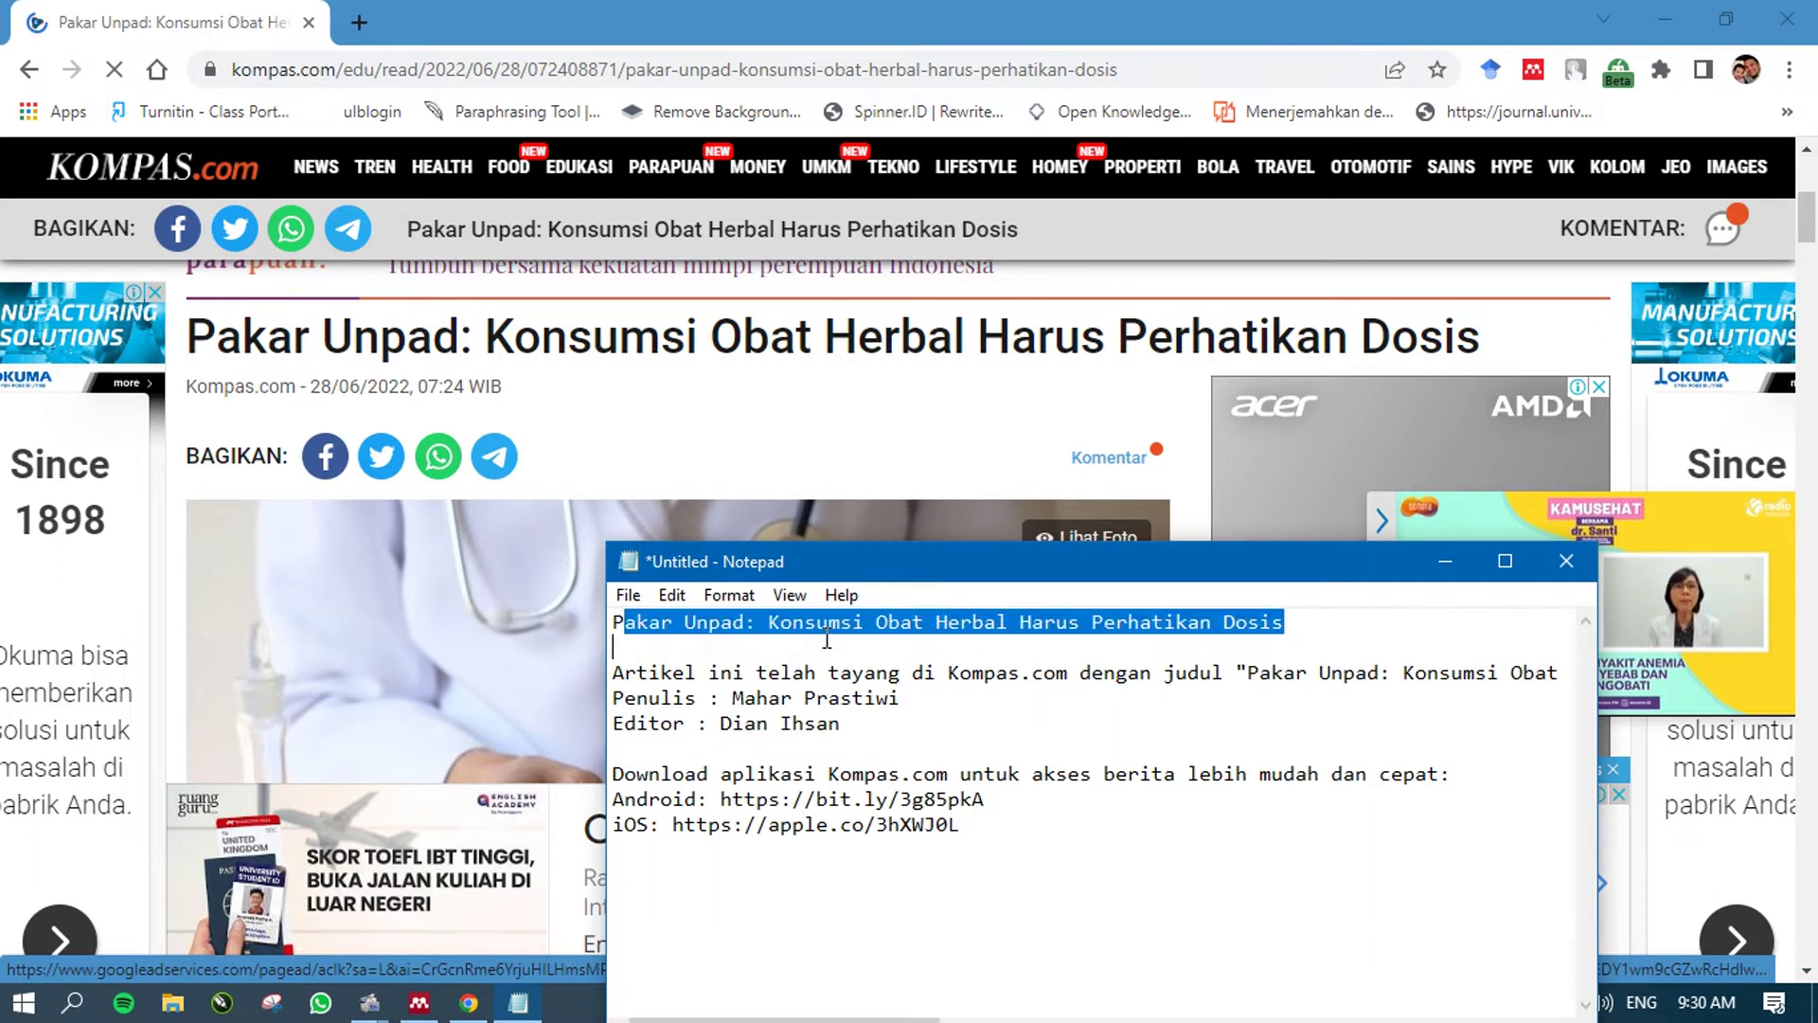
click(1001, 629)
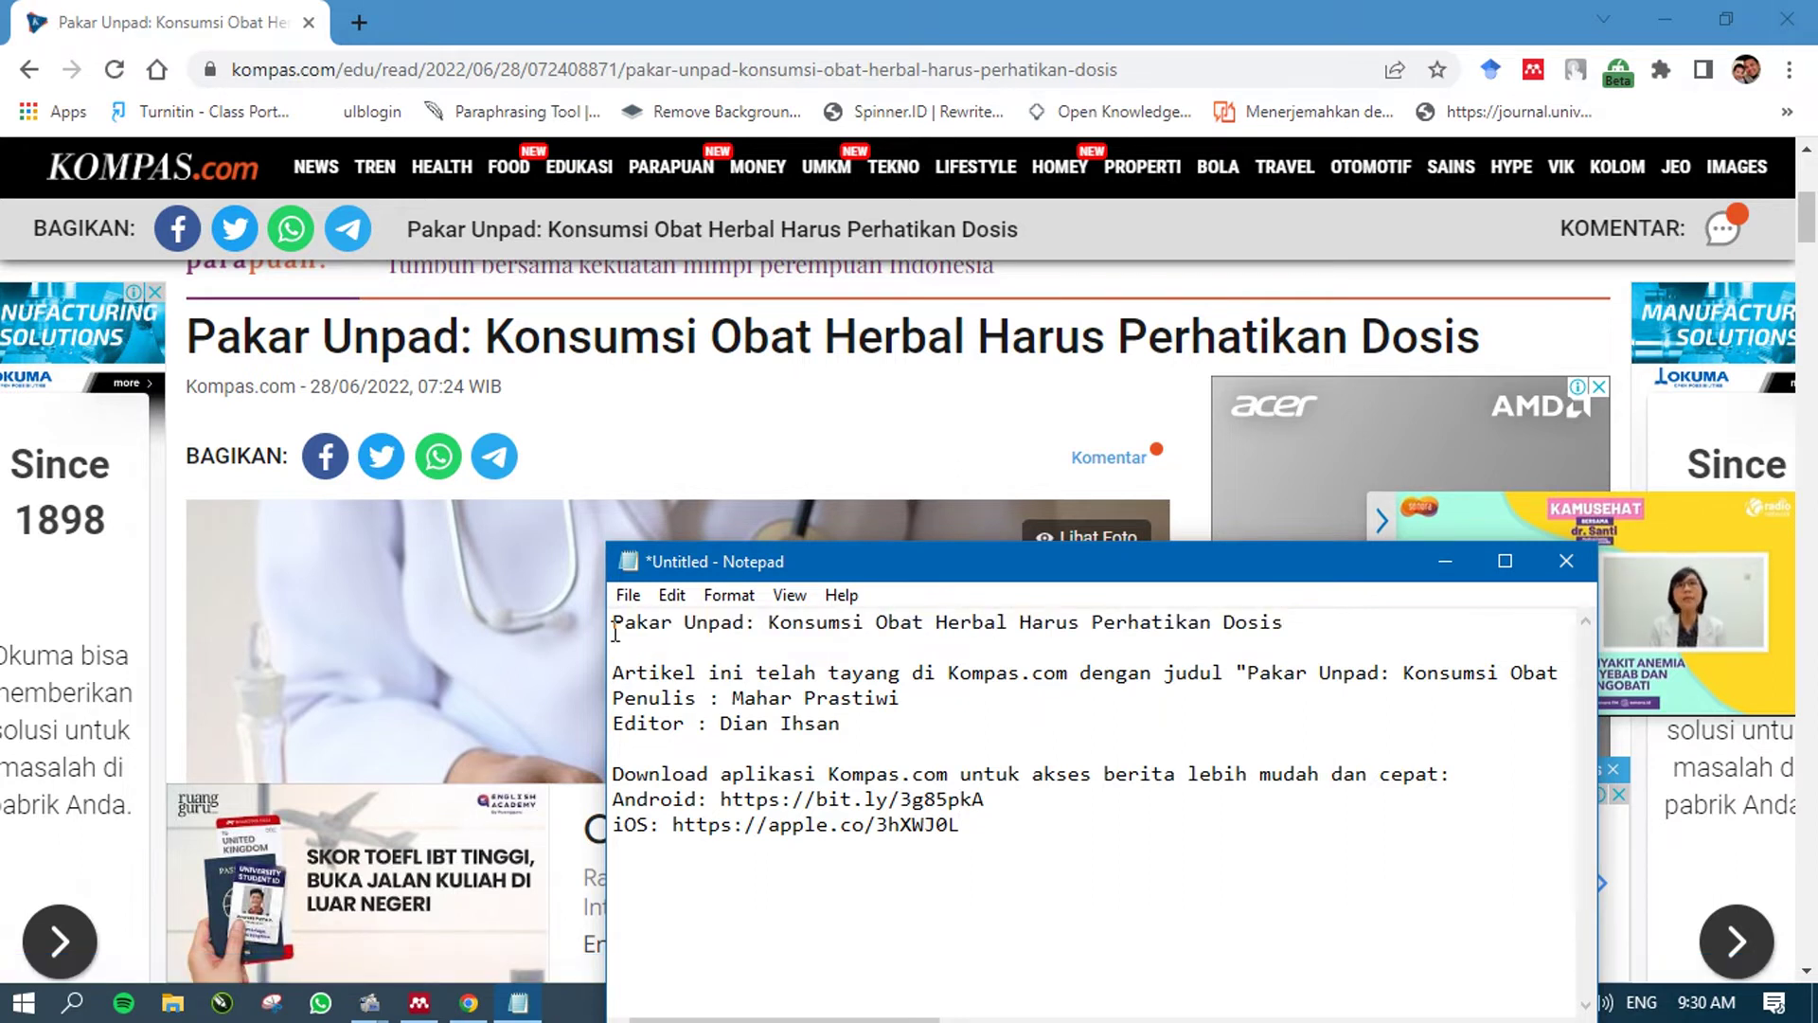
drag(616, 627, 1277, 647)
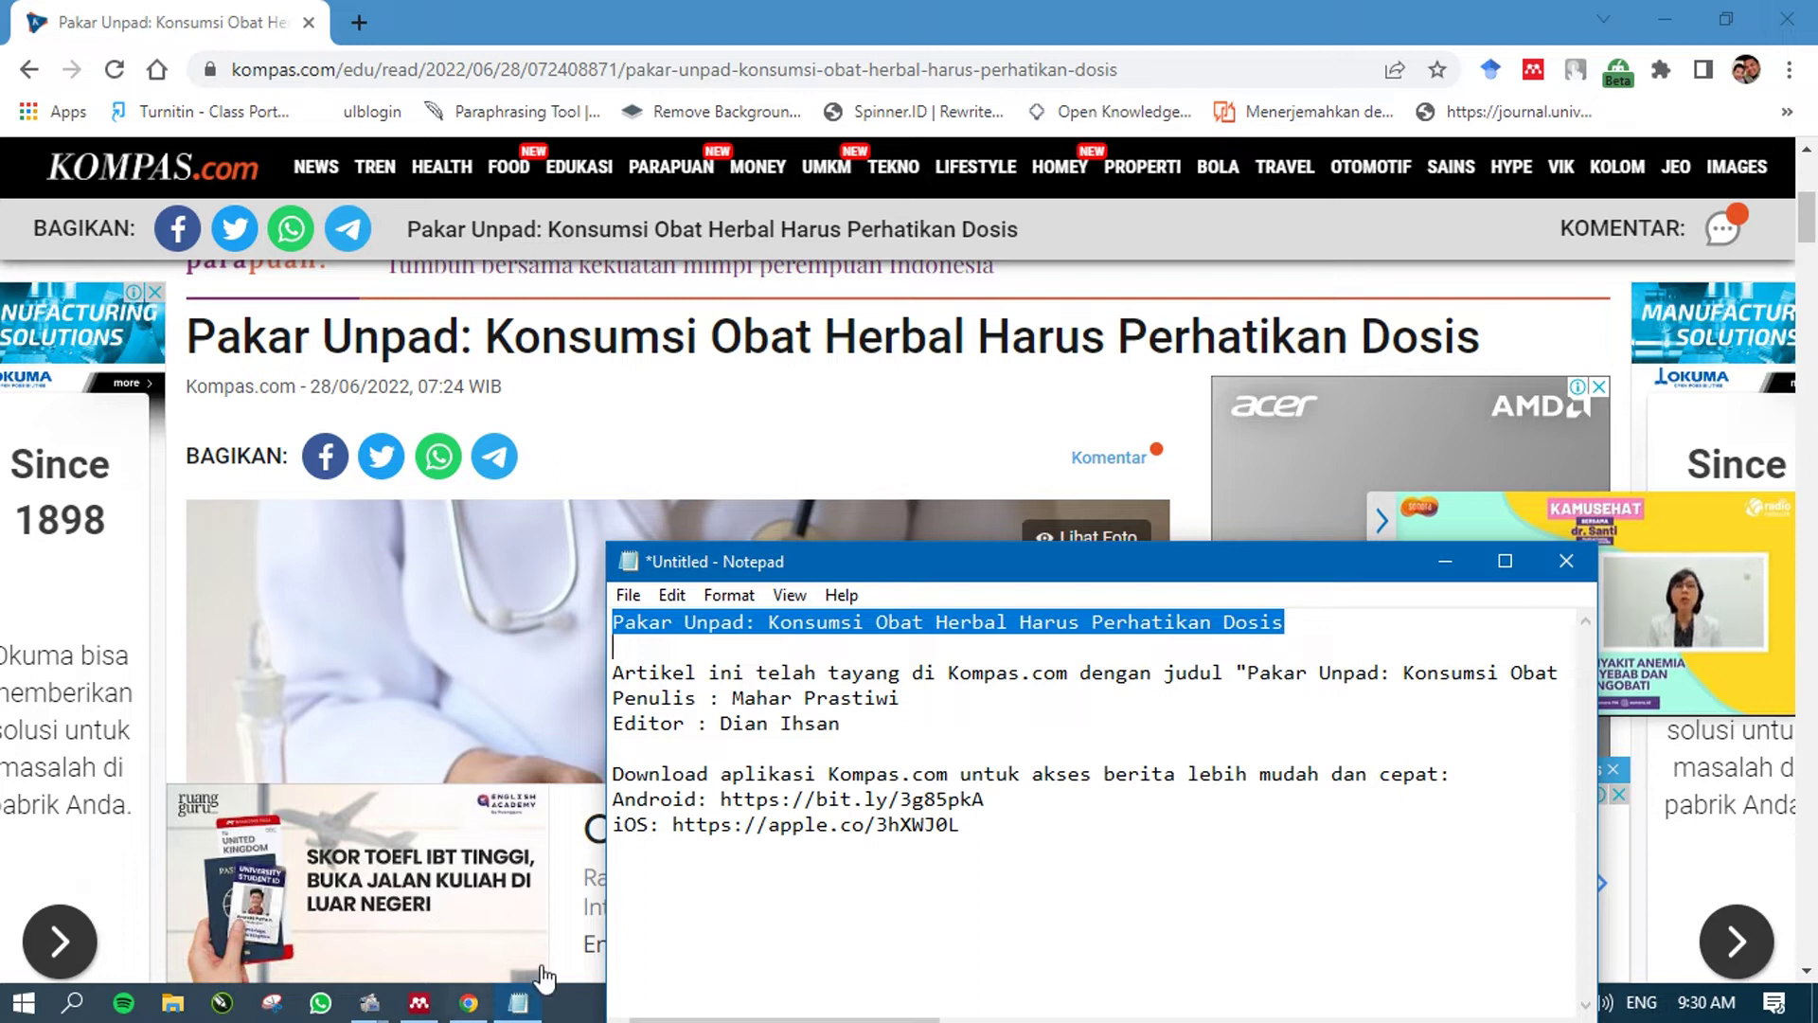
- Switch to Mendeley Desktop, start a manual reference entry and set its type to Newspaper Article
click(419, 1003)
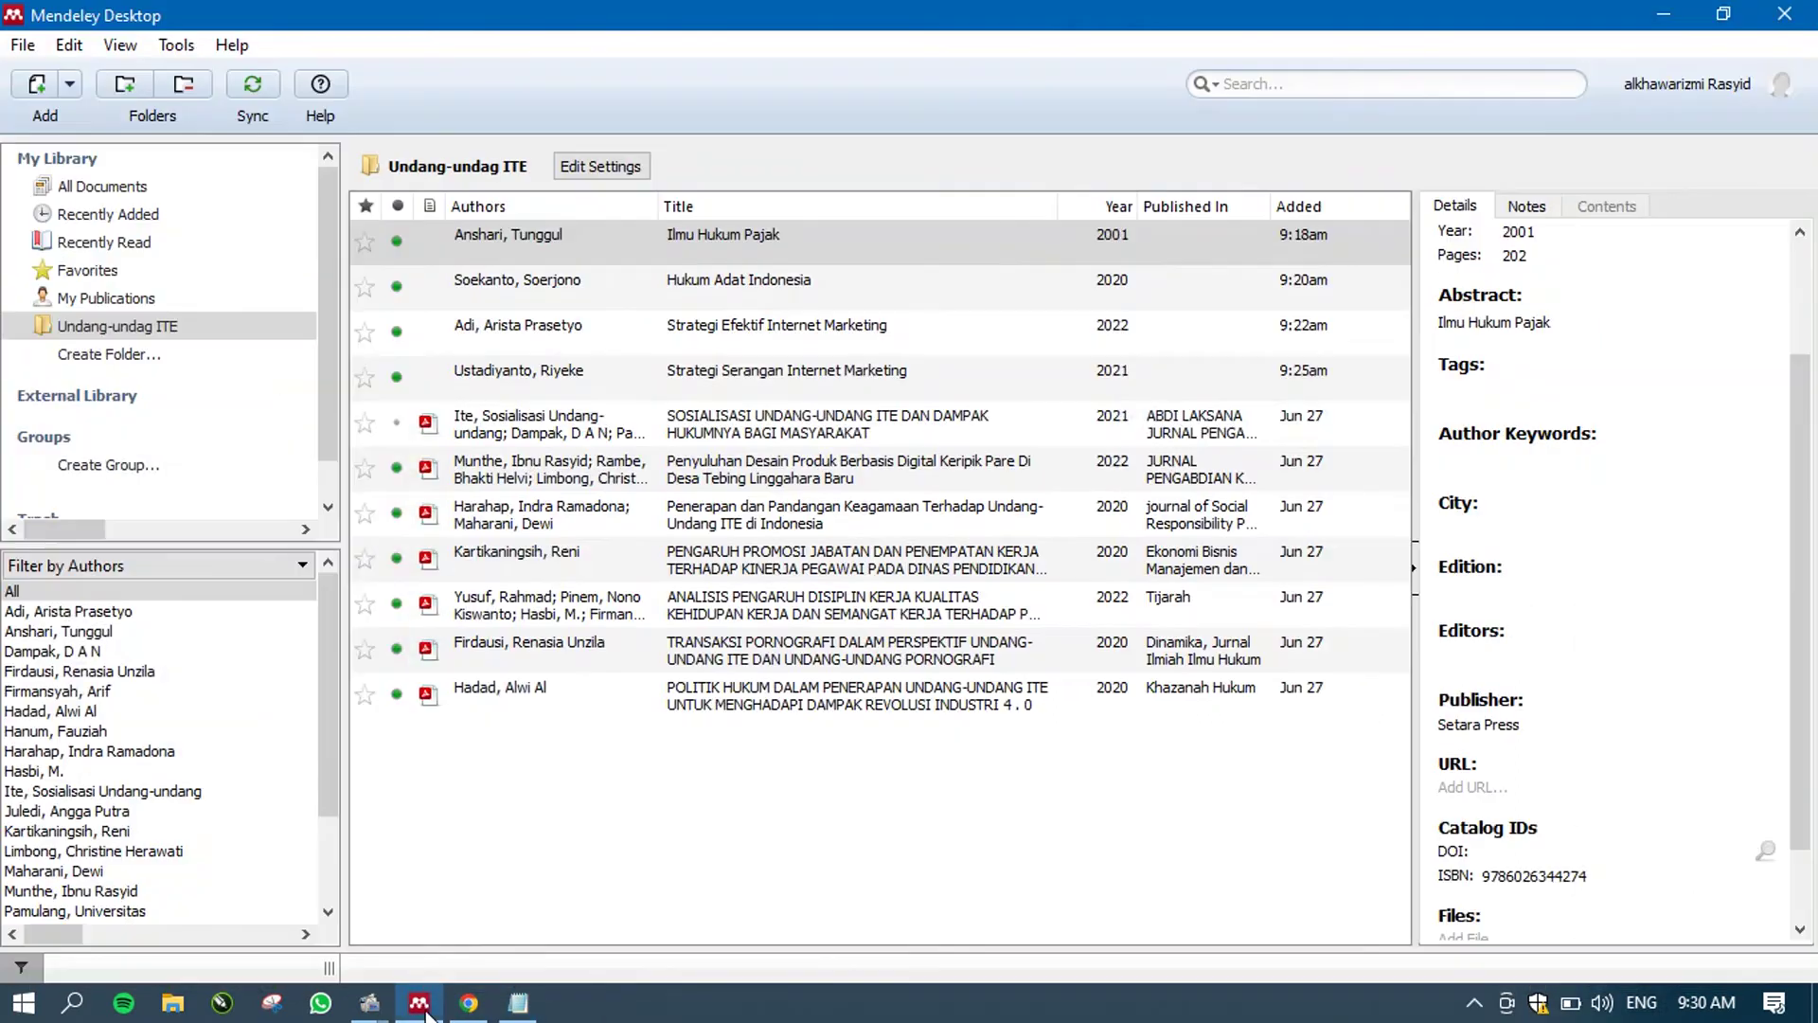
click(67, 92)
click(99, 207)
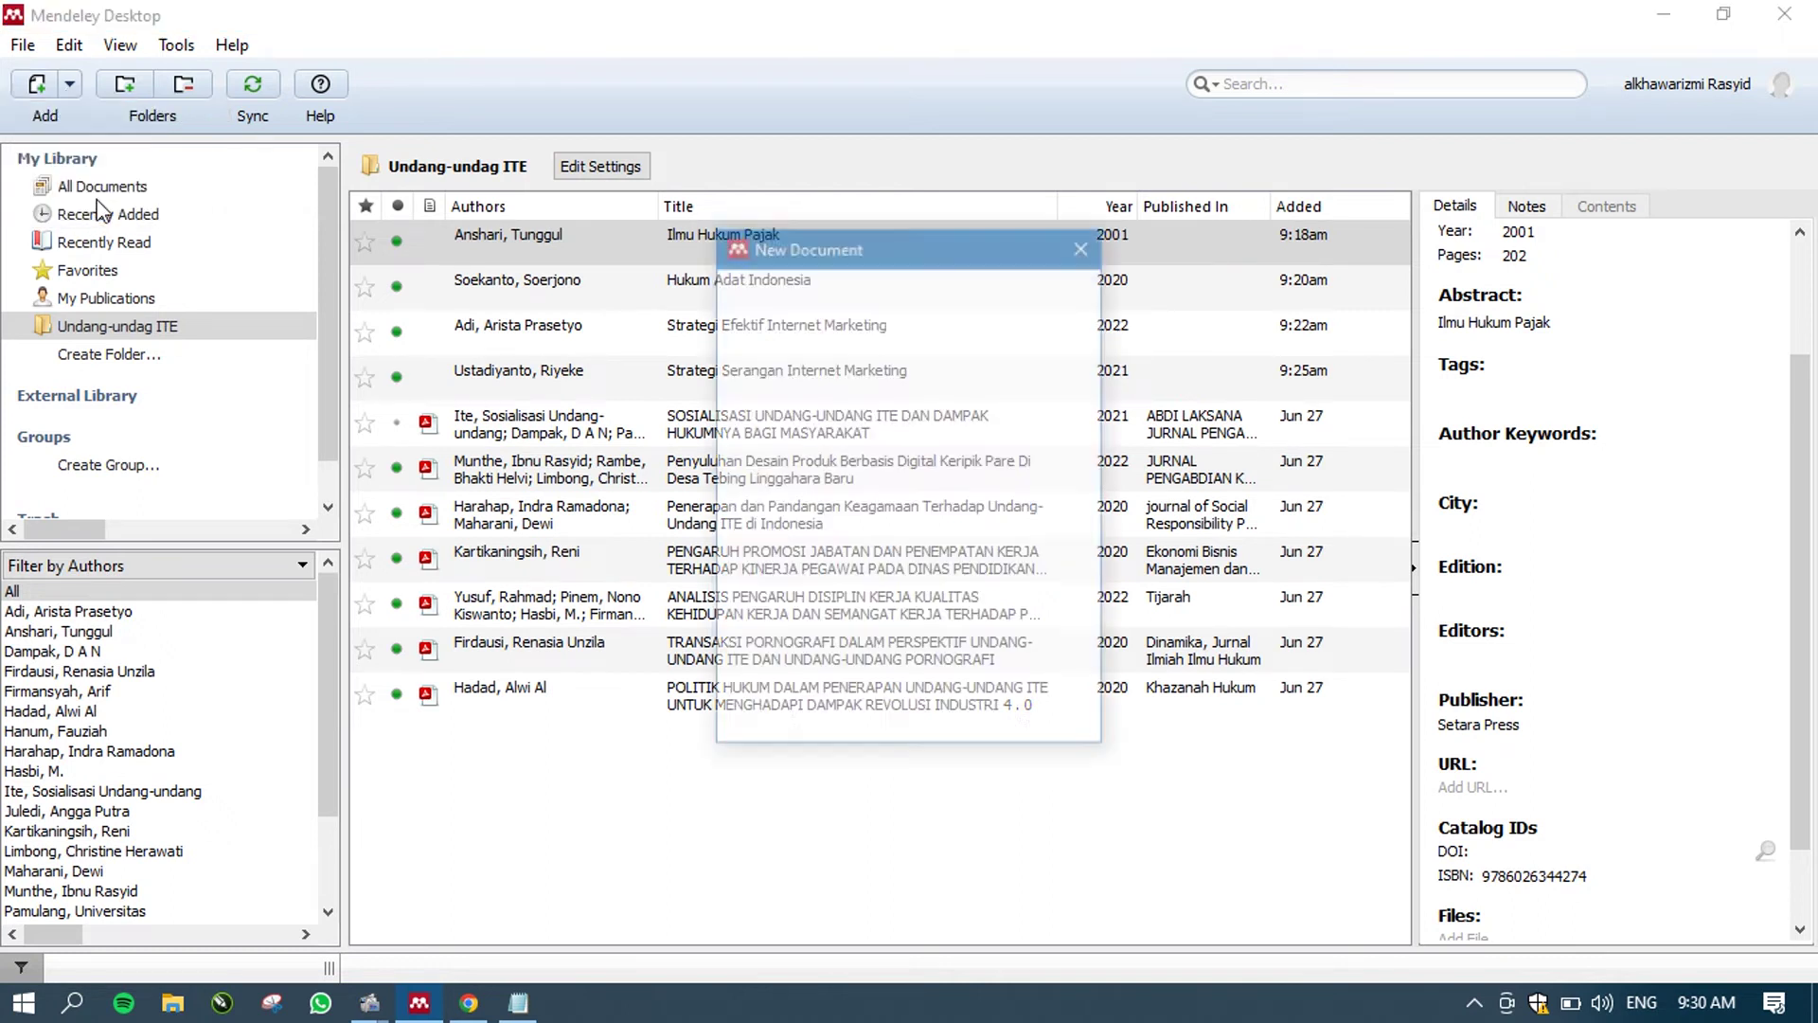
click(1030, 306)
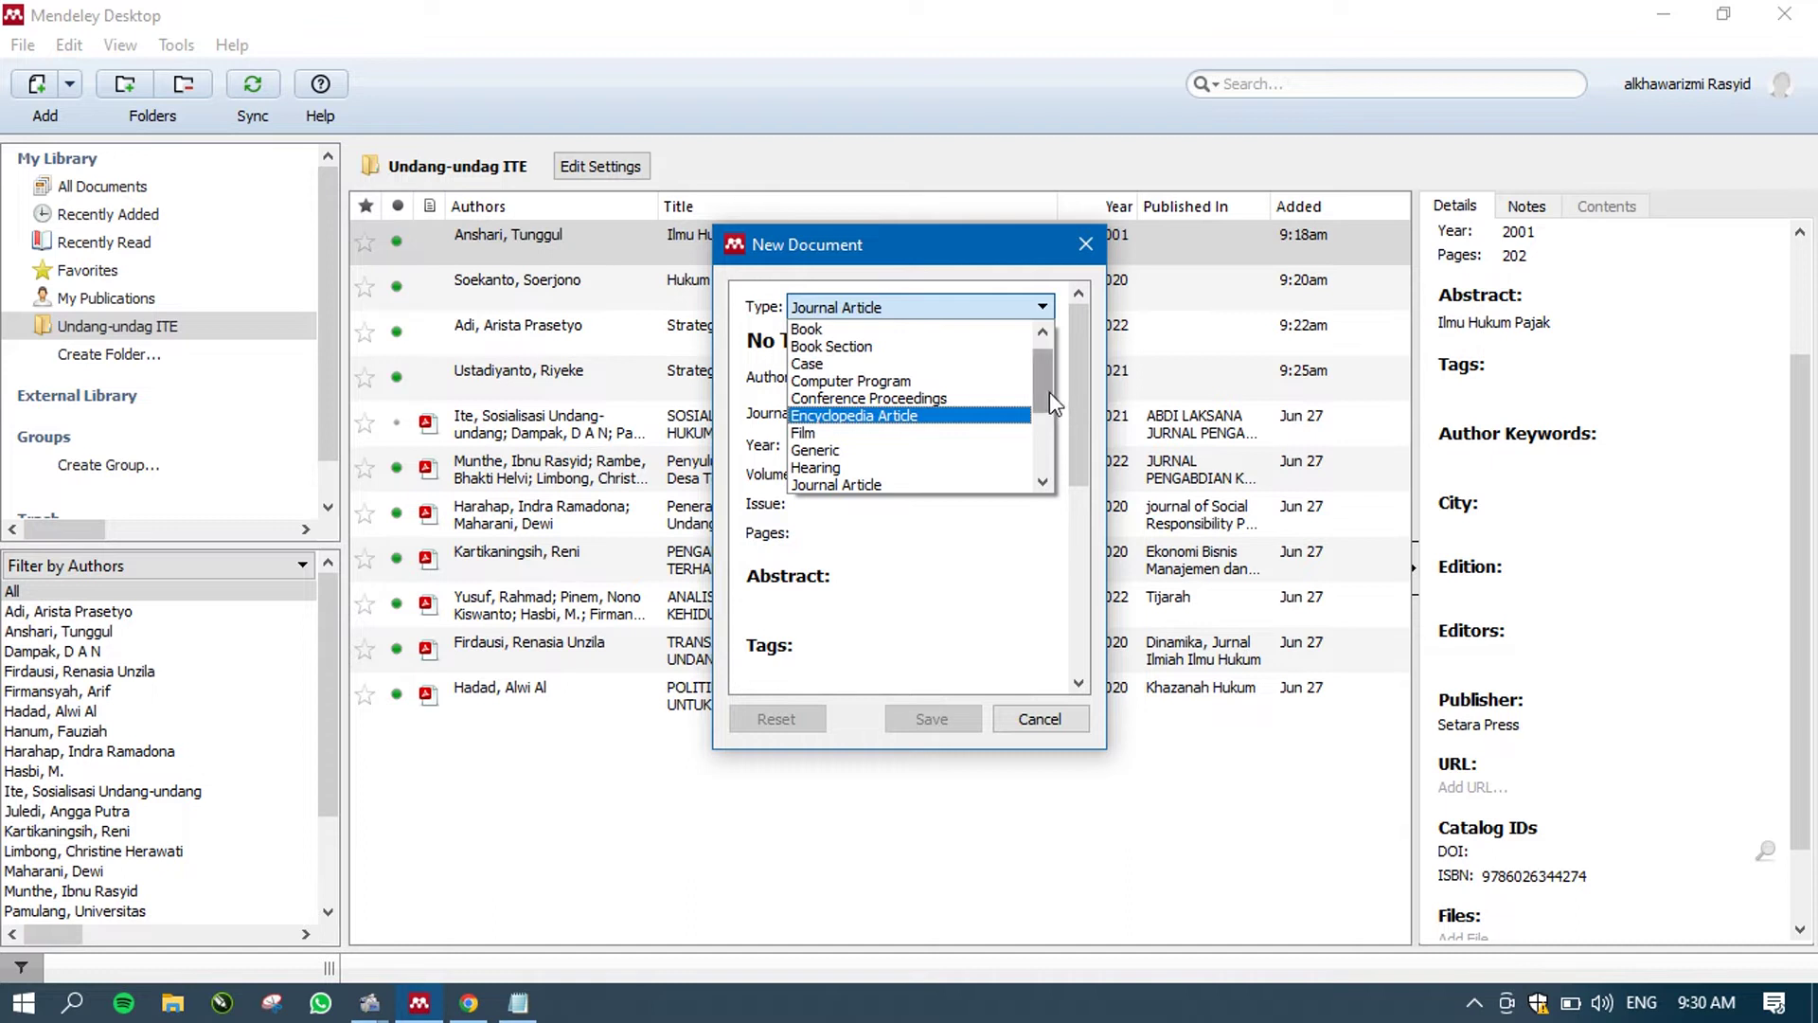
drag(1049, 392, 1039, 470)
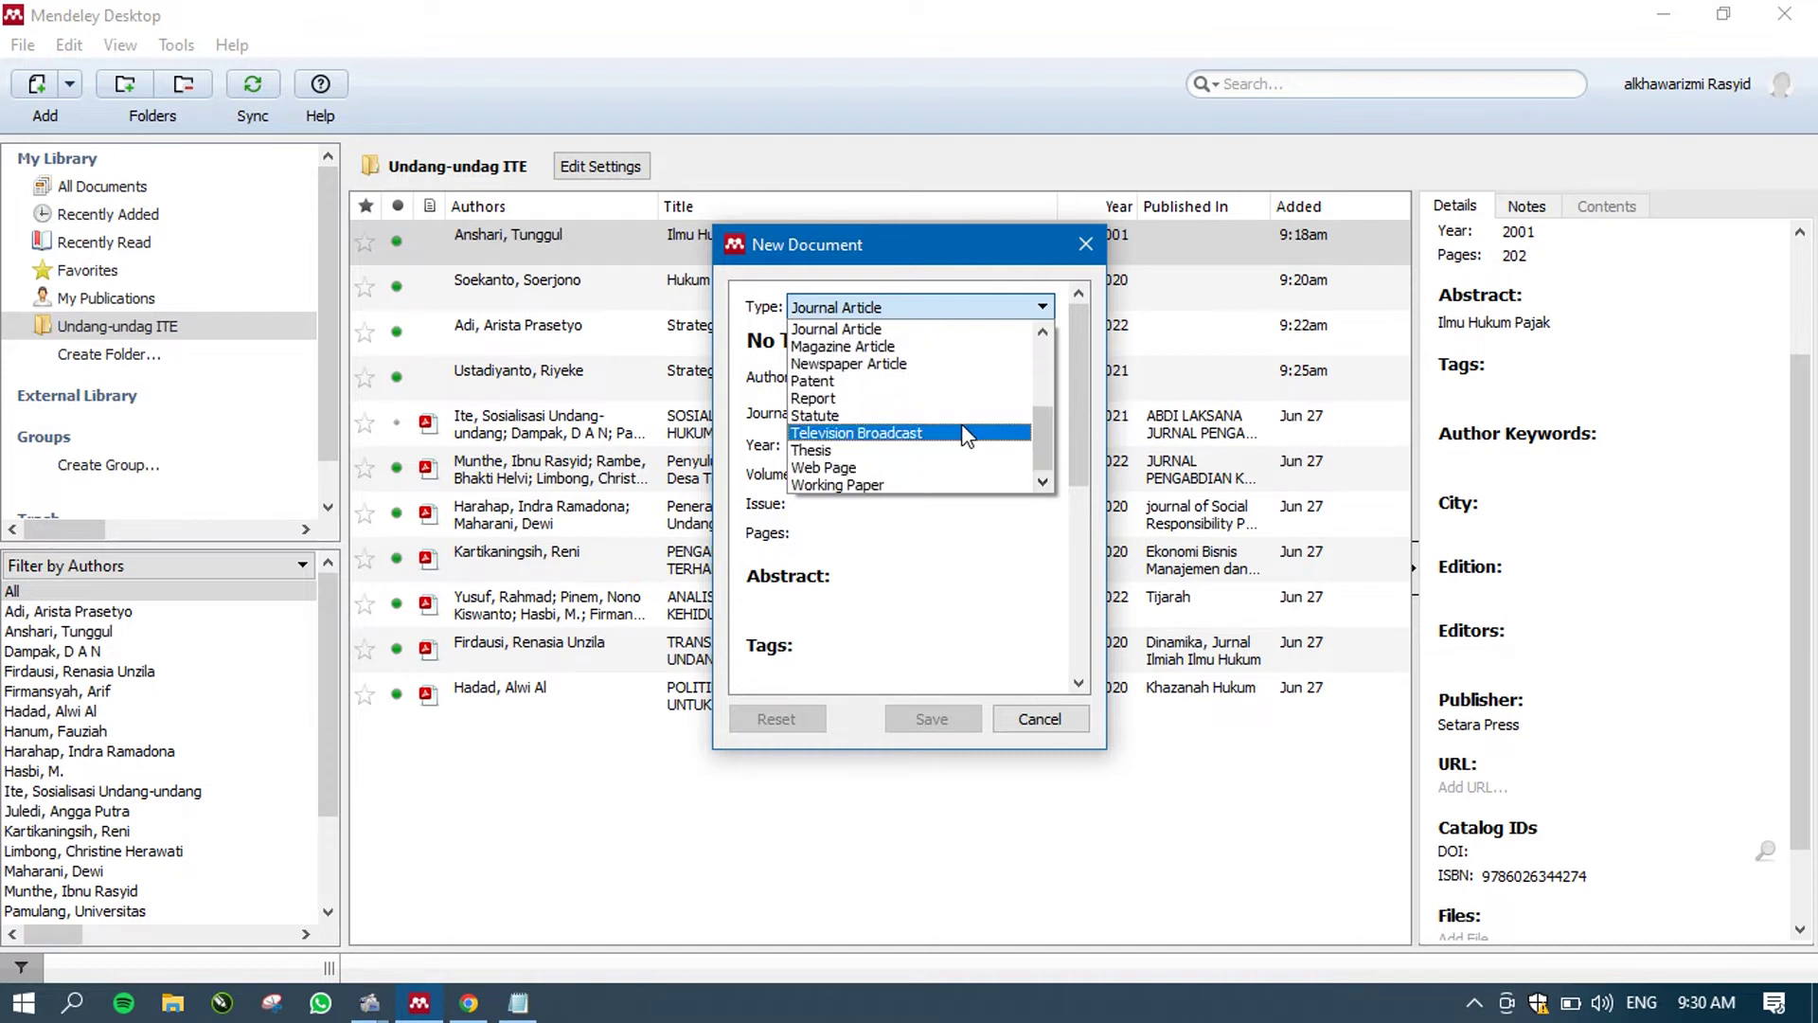
click(941, 359)
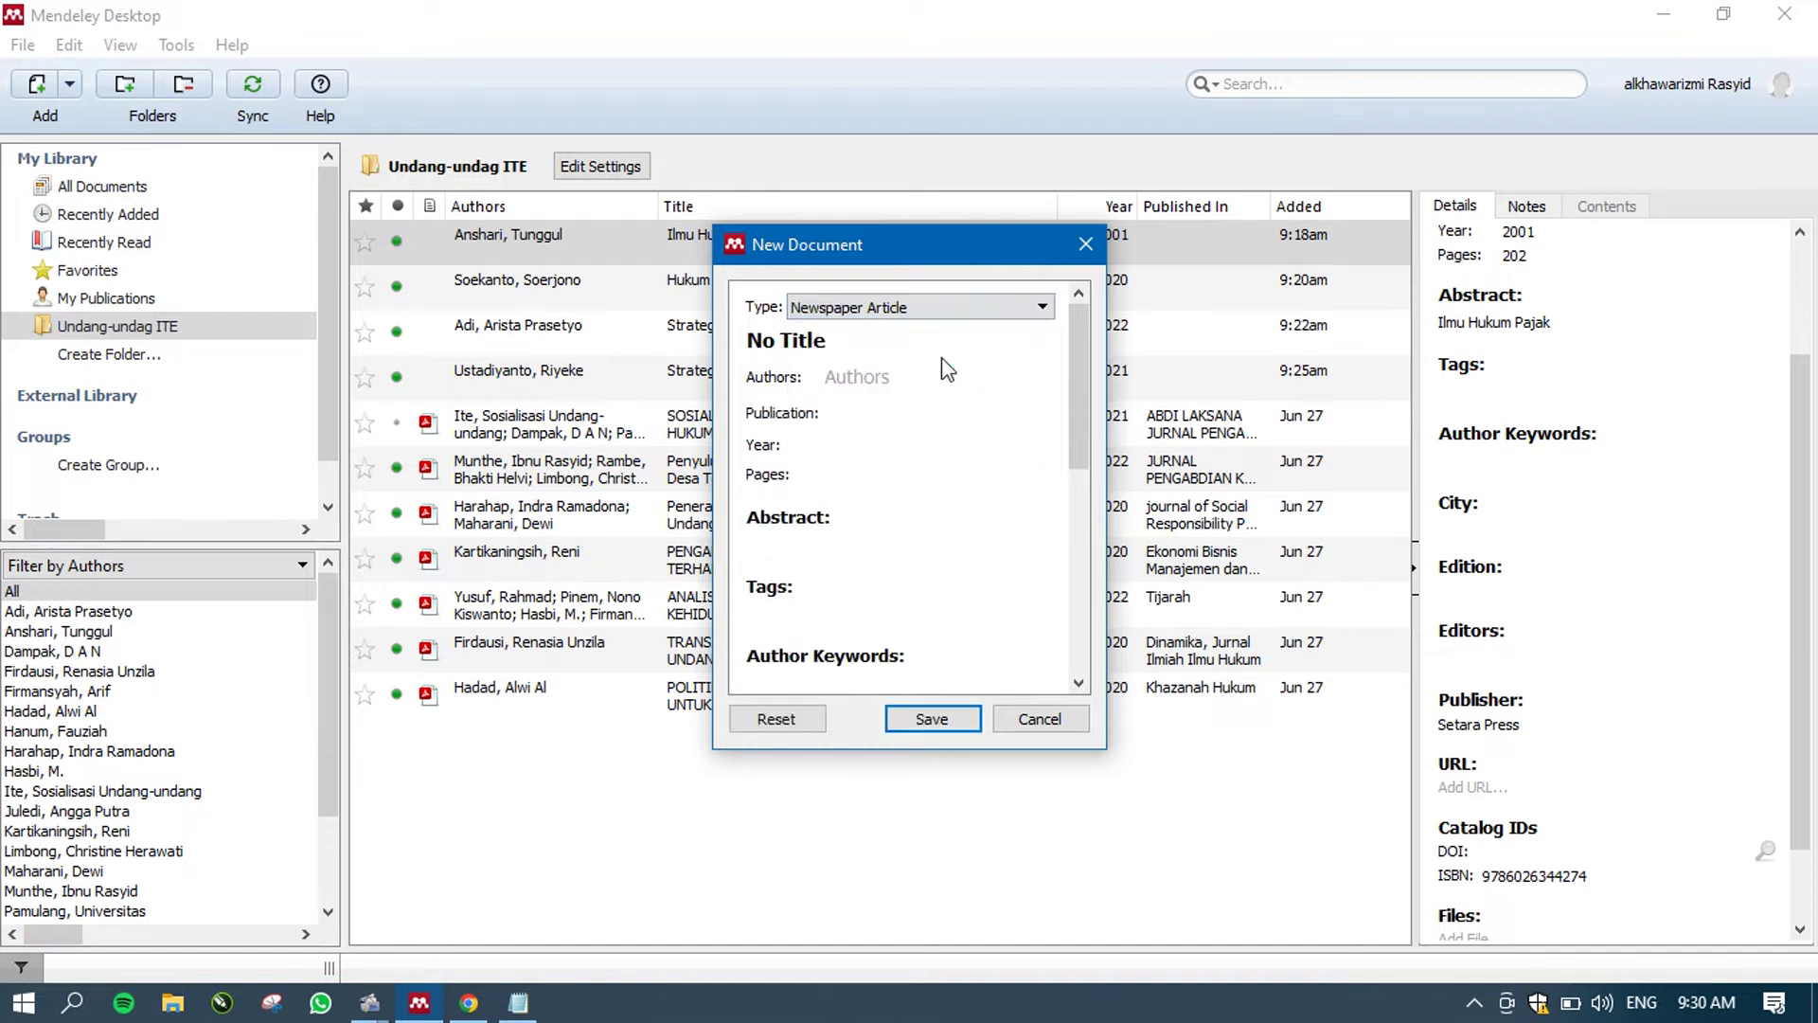
- Replace the placeholder title with "Pakar Unpad: Konsumsi Obat Herbal Harus Perhatikan Dosis"
click(882, 347)
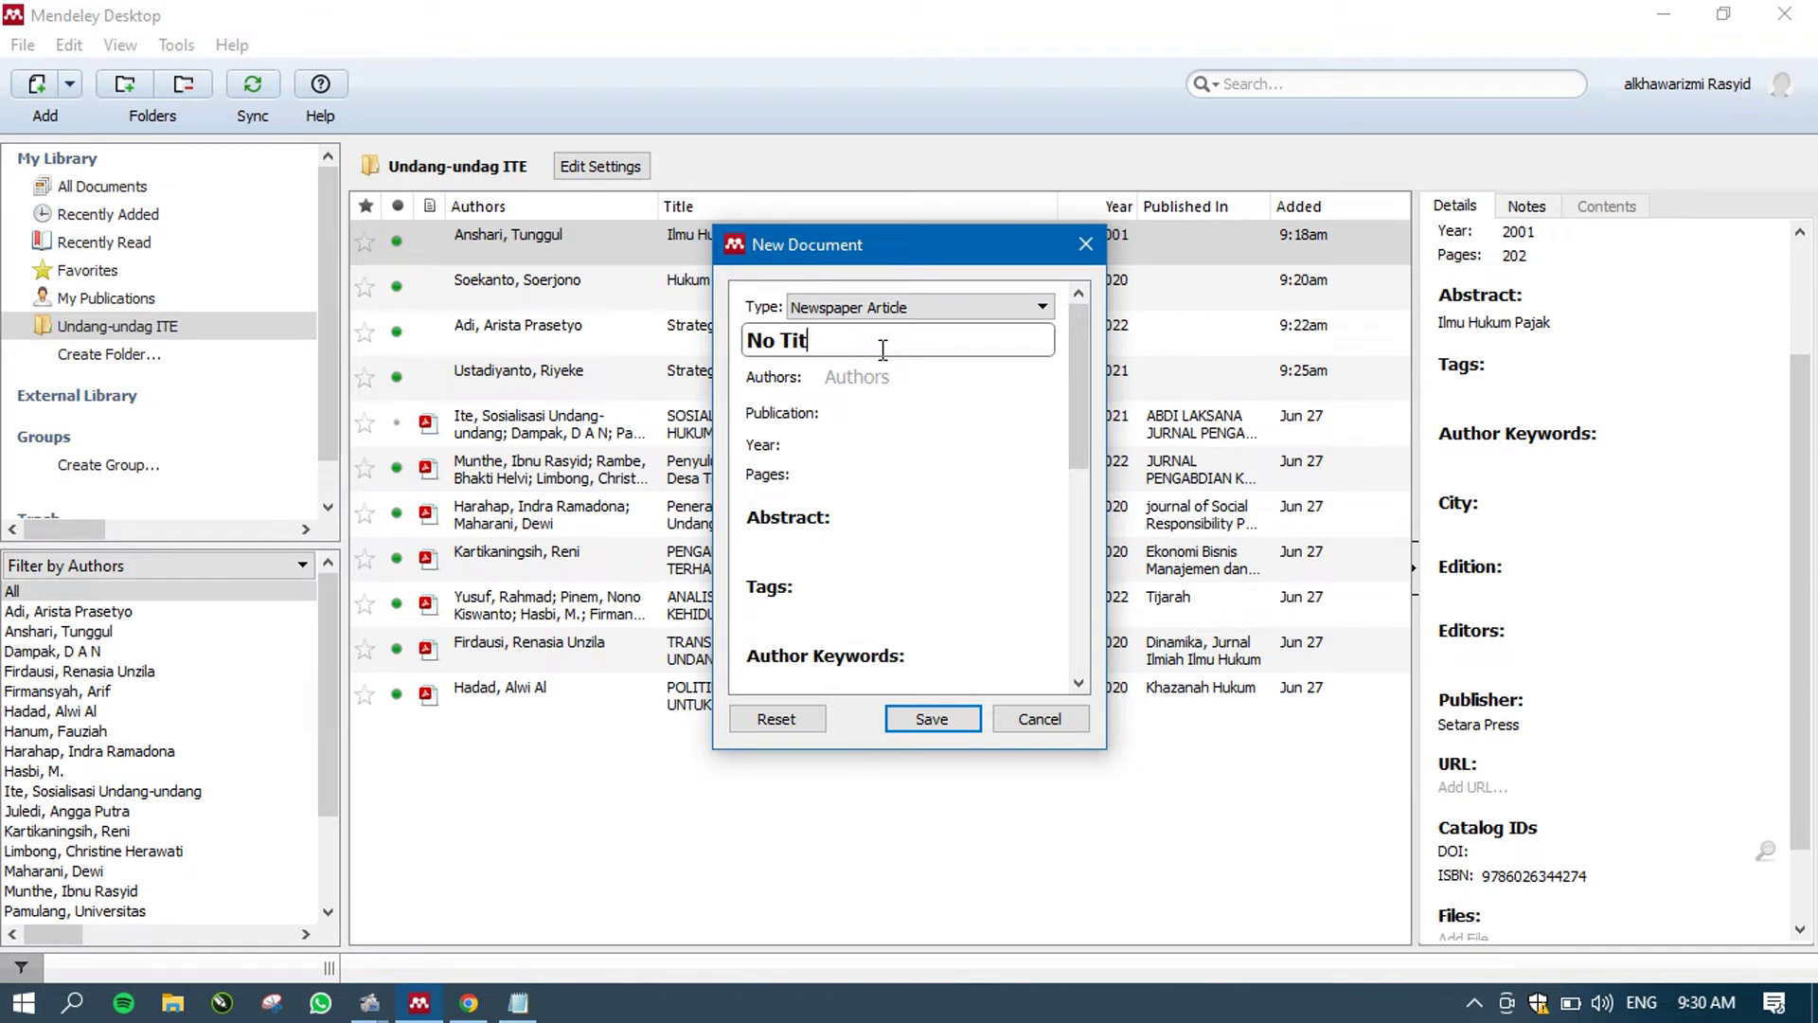
key(BackSpace)
key(BackSpace)
text(Pakar Unpad: Konsumsi Obat Herbal Harus Perhatikan Dosis)
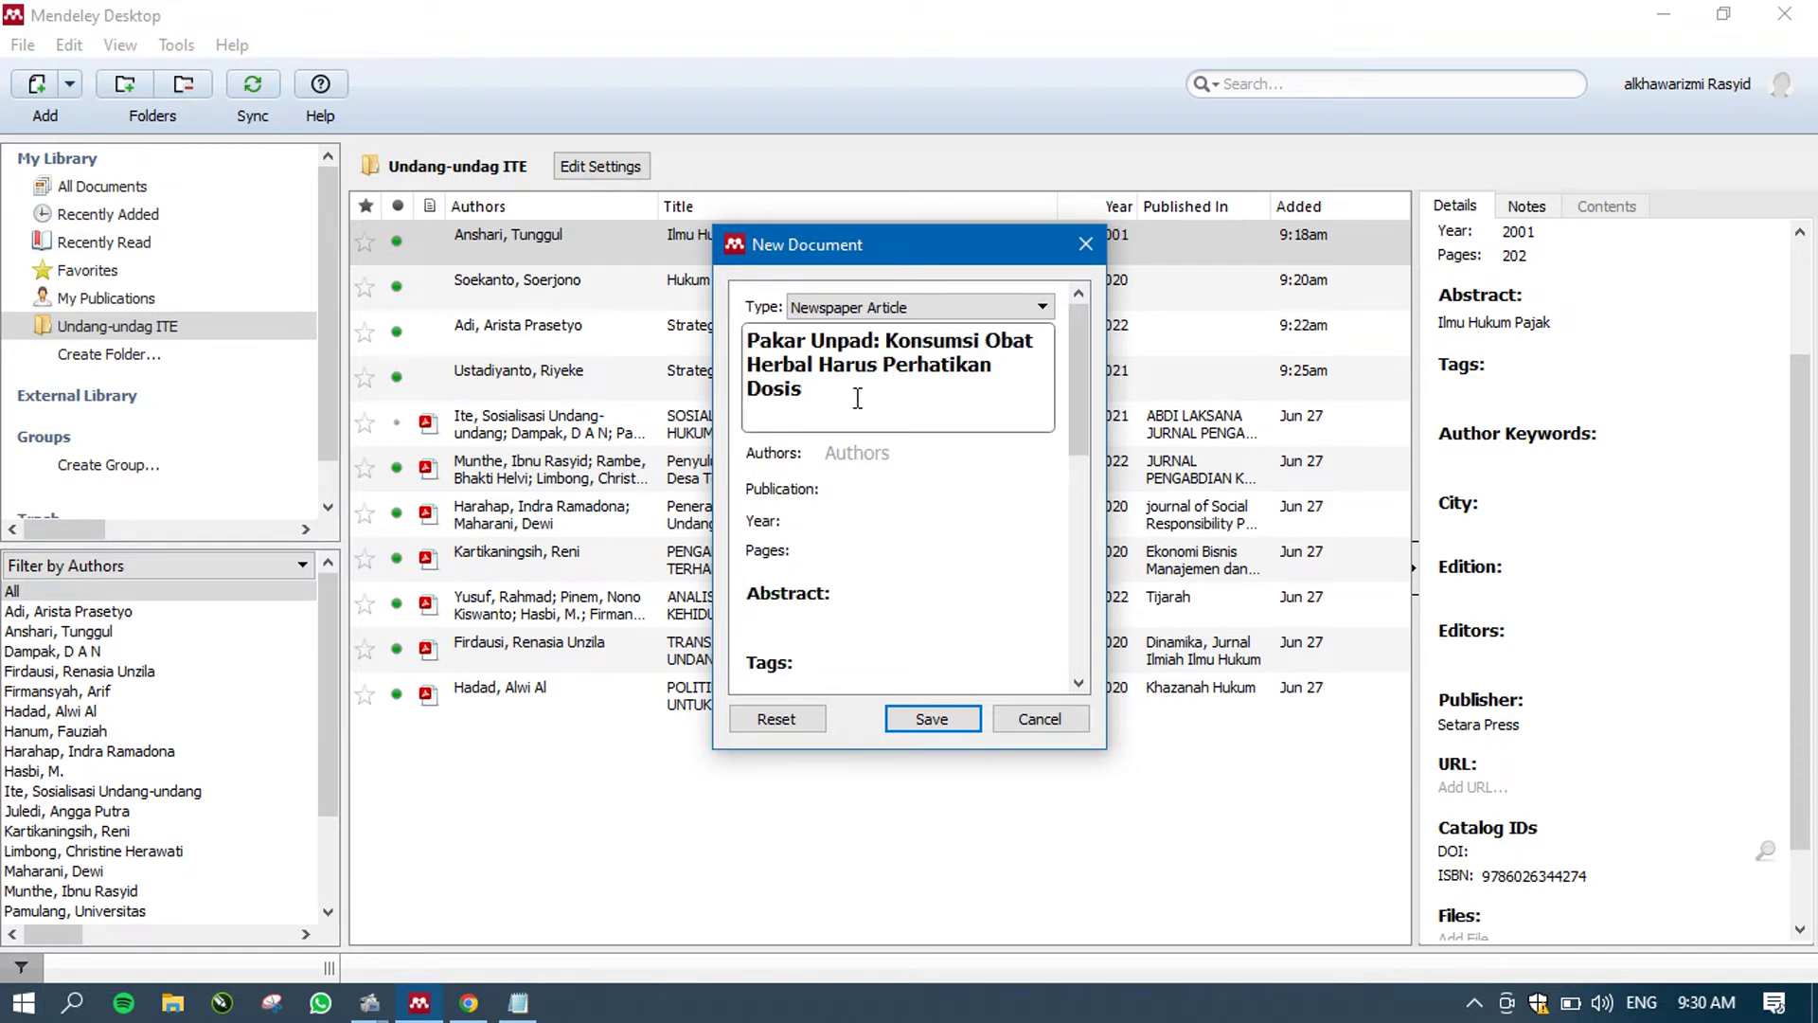
key(Return)
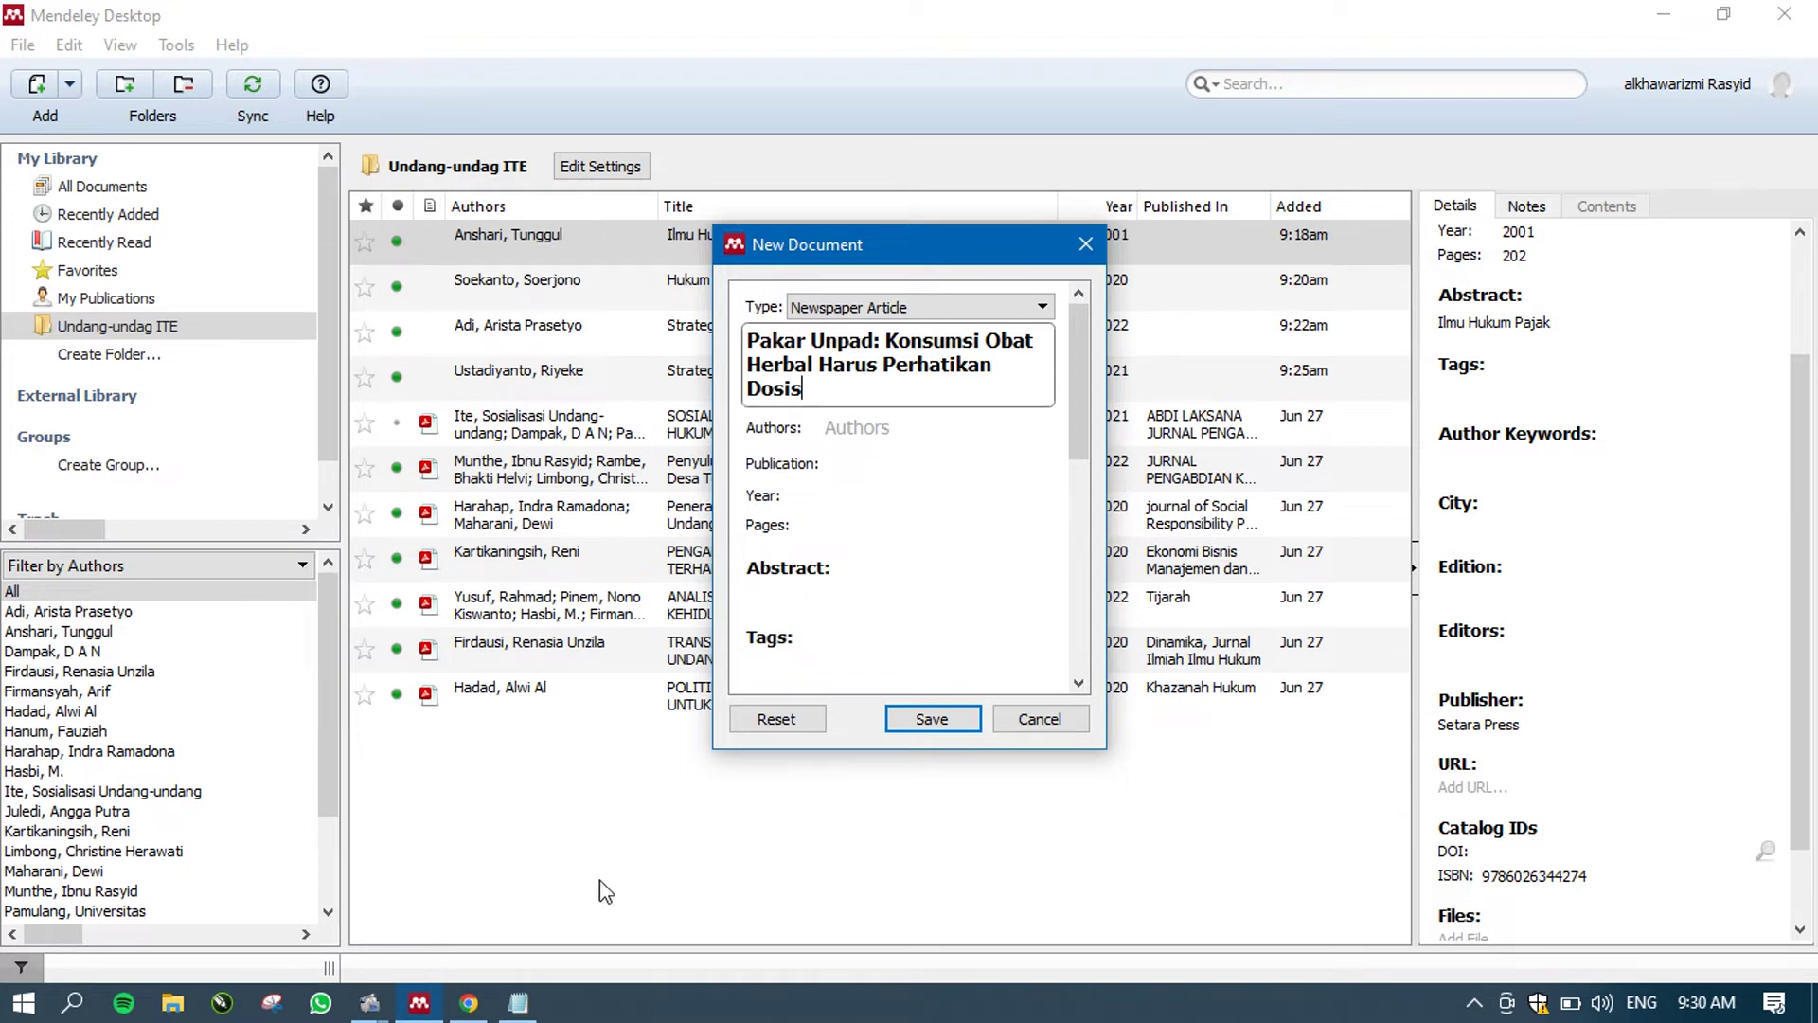
- Copy the writer's name from the Penulis line in Notepad and paste it as the author of the new Mendeley entry
click(518, 1003)
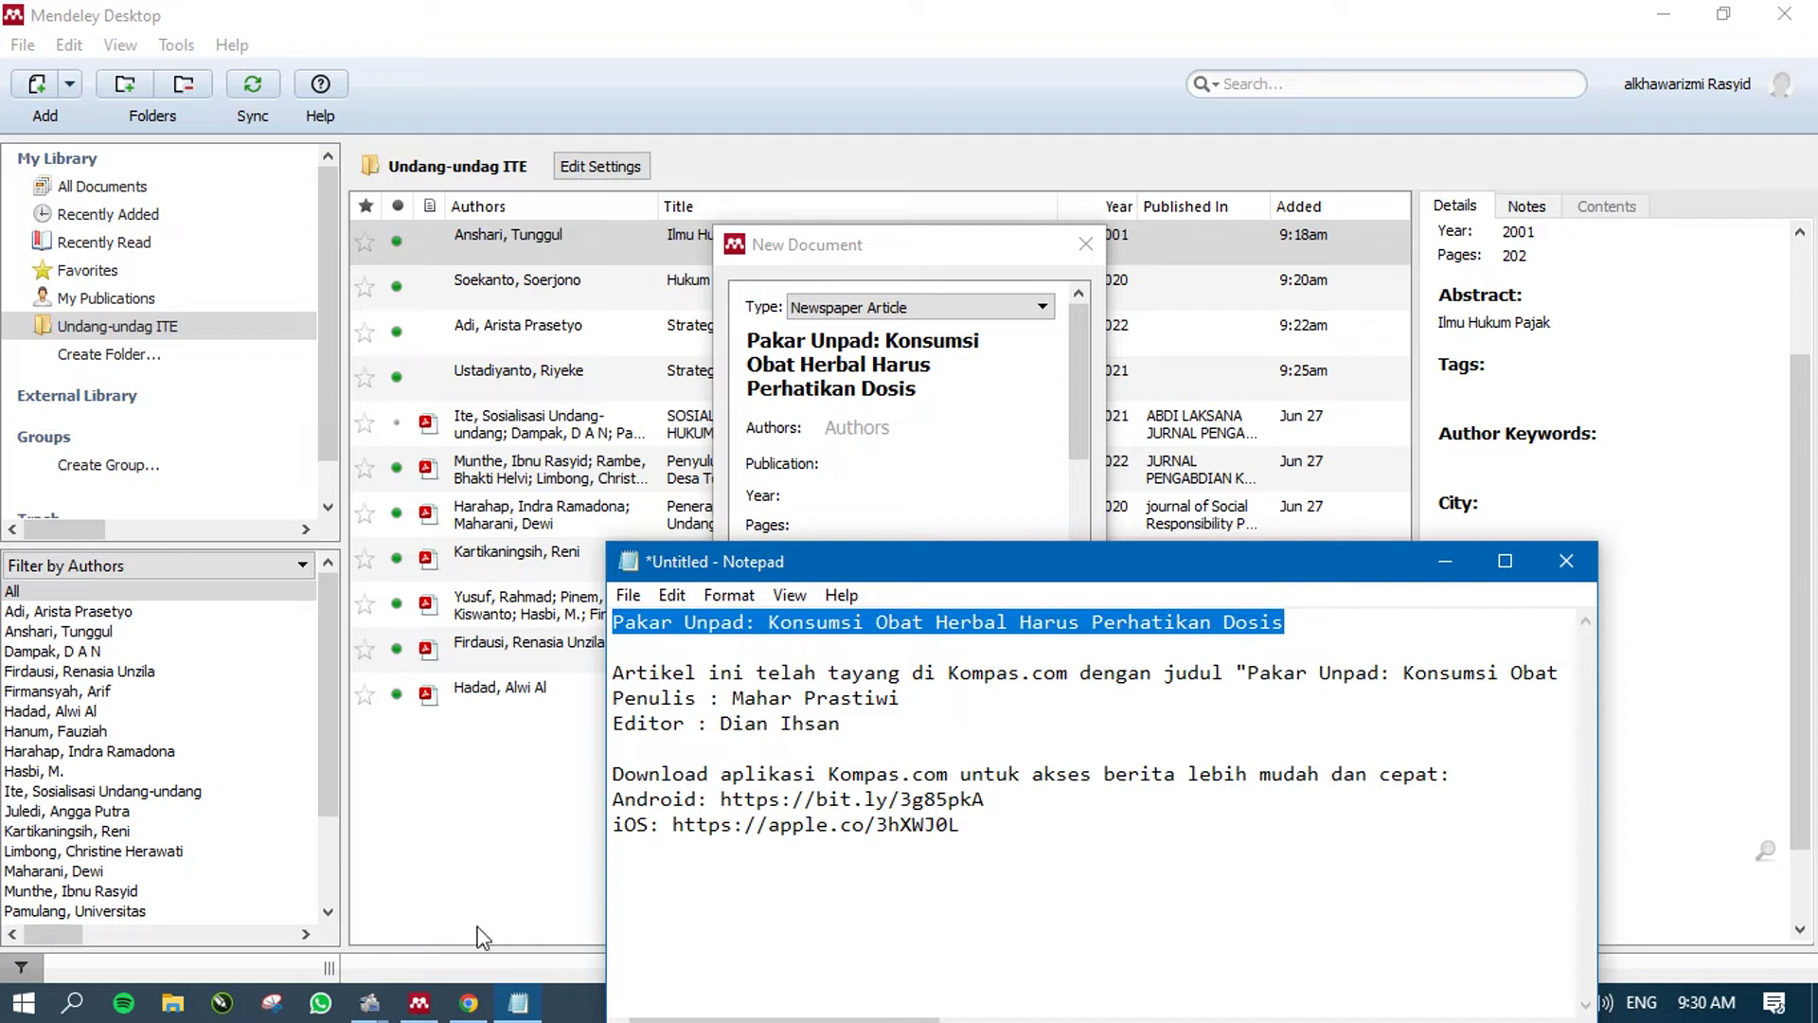
click(468, 1003)
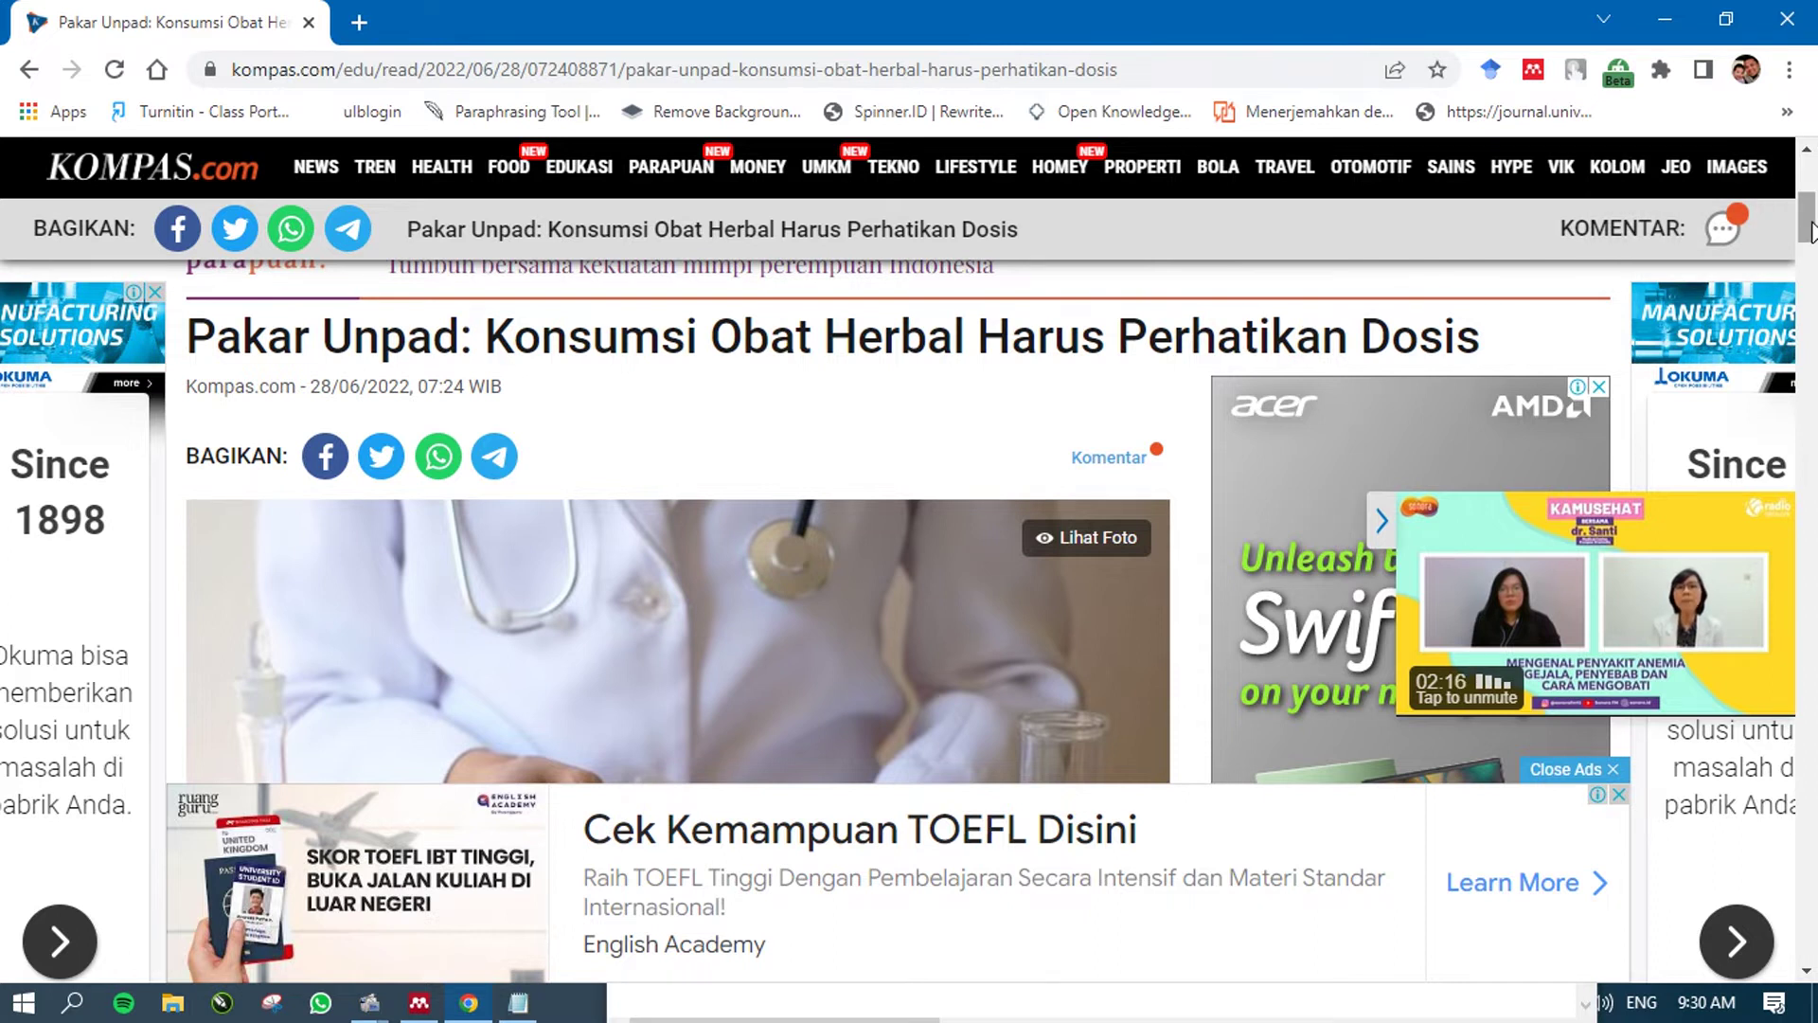
drag(1810, 232, 1810, 289)
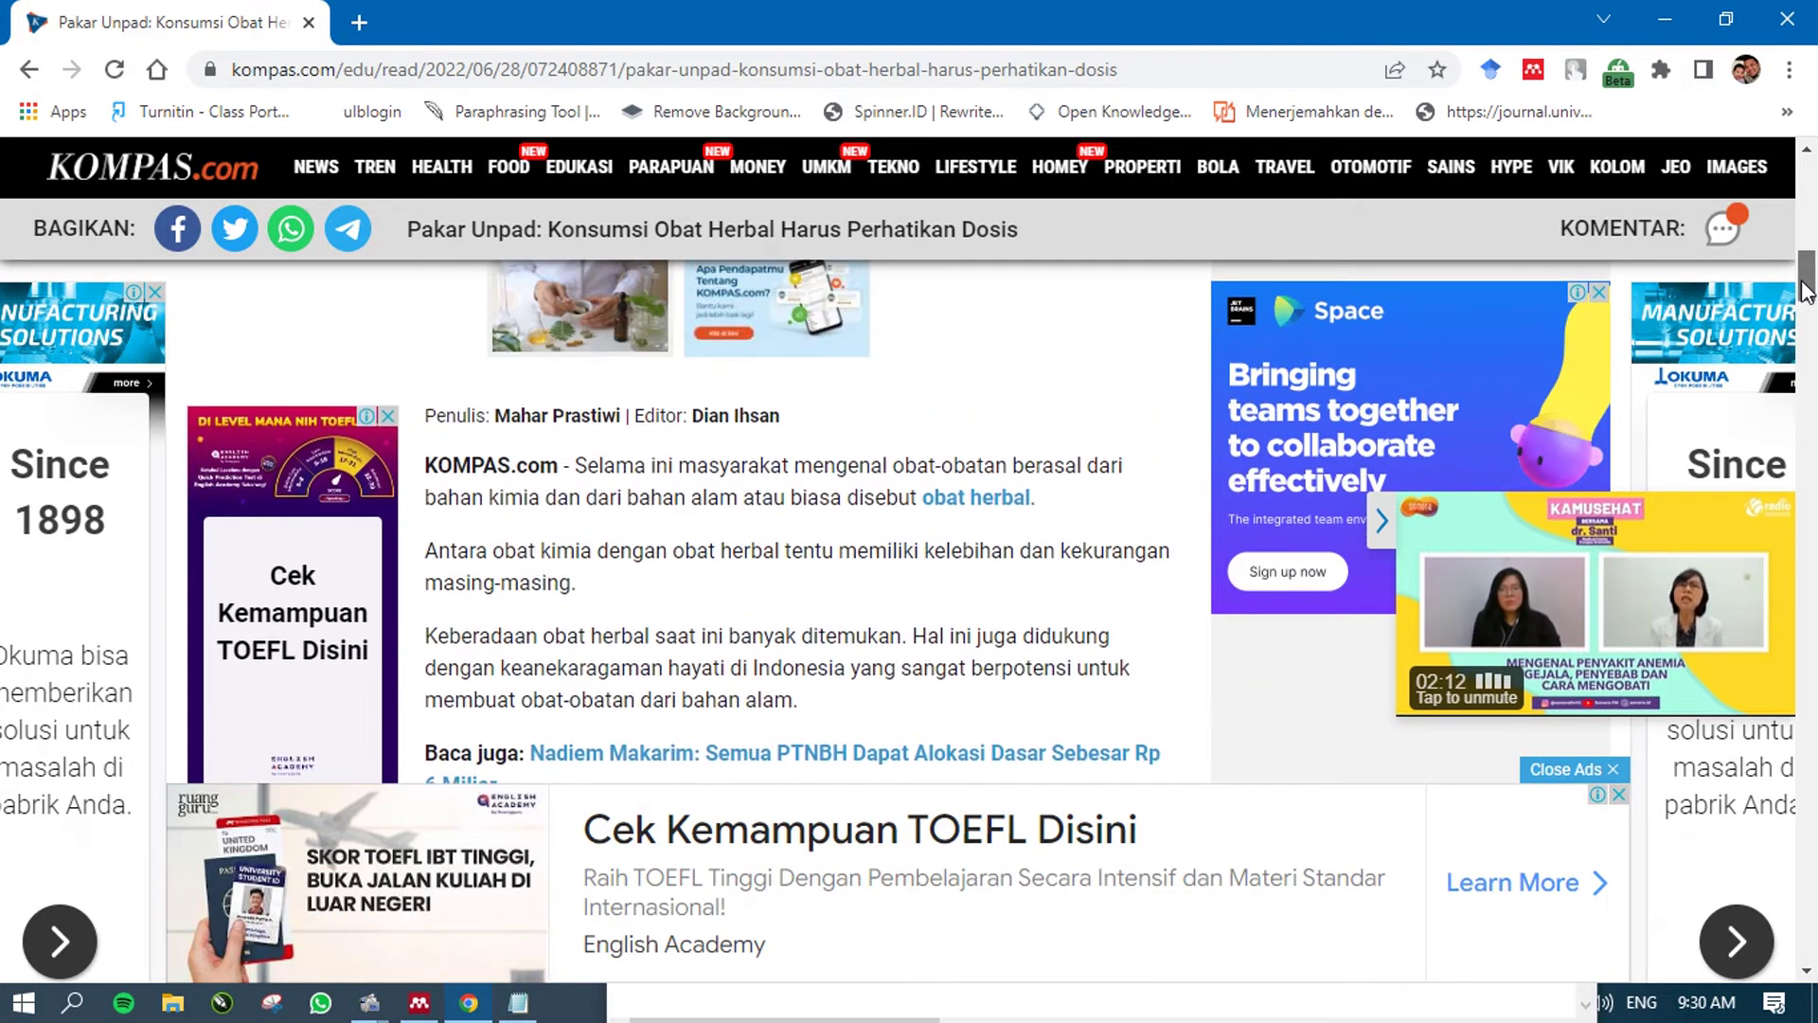
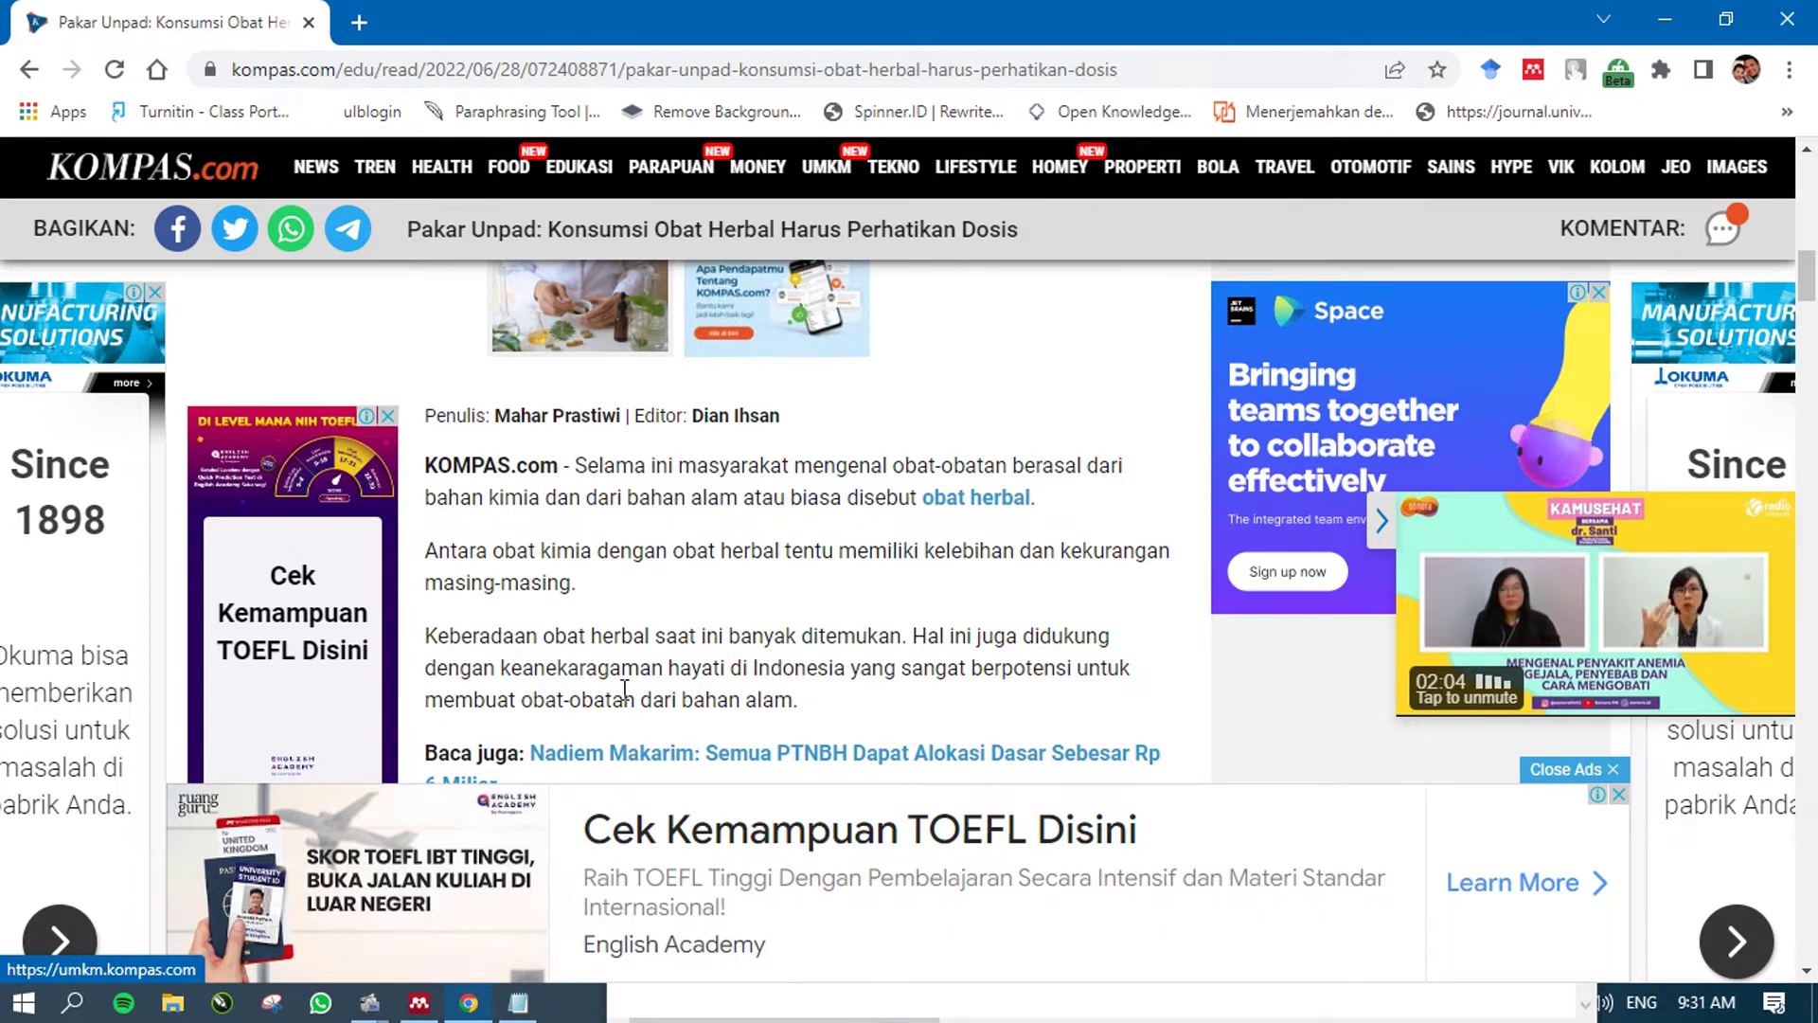
click(523, 1007)
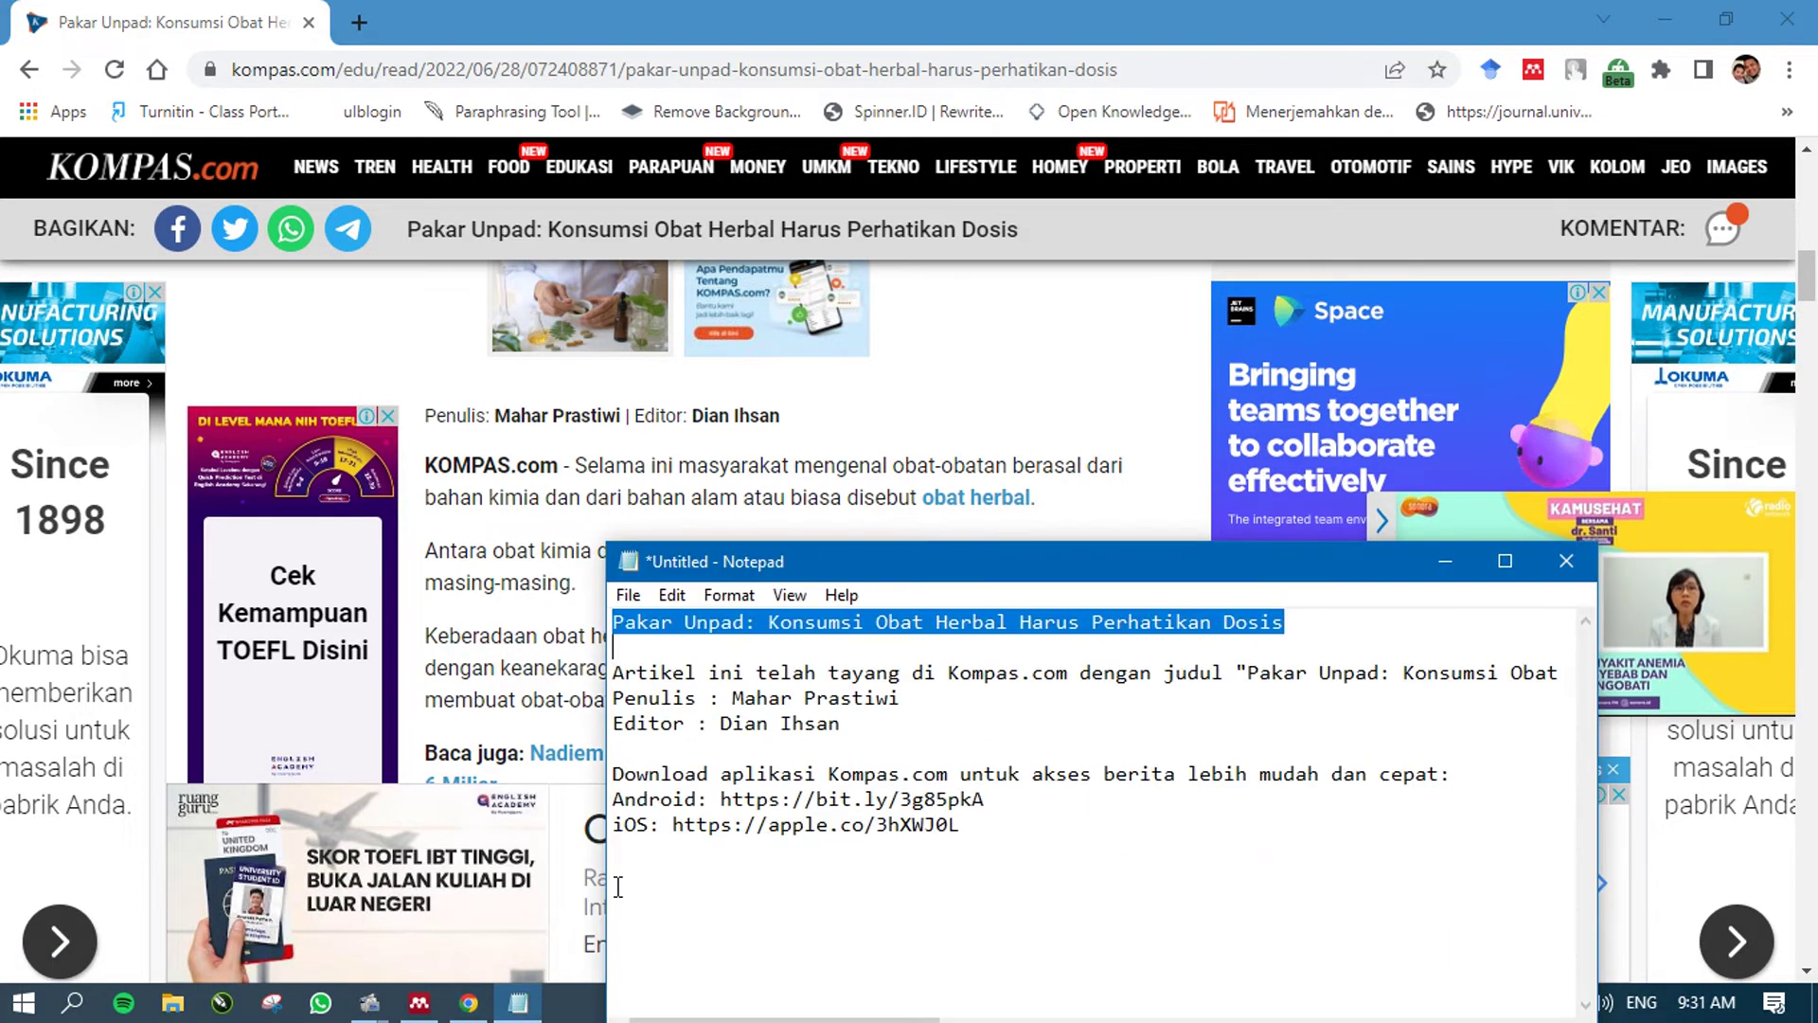
drag(732, 697, 918, 695)
key(ctrl+c)
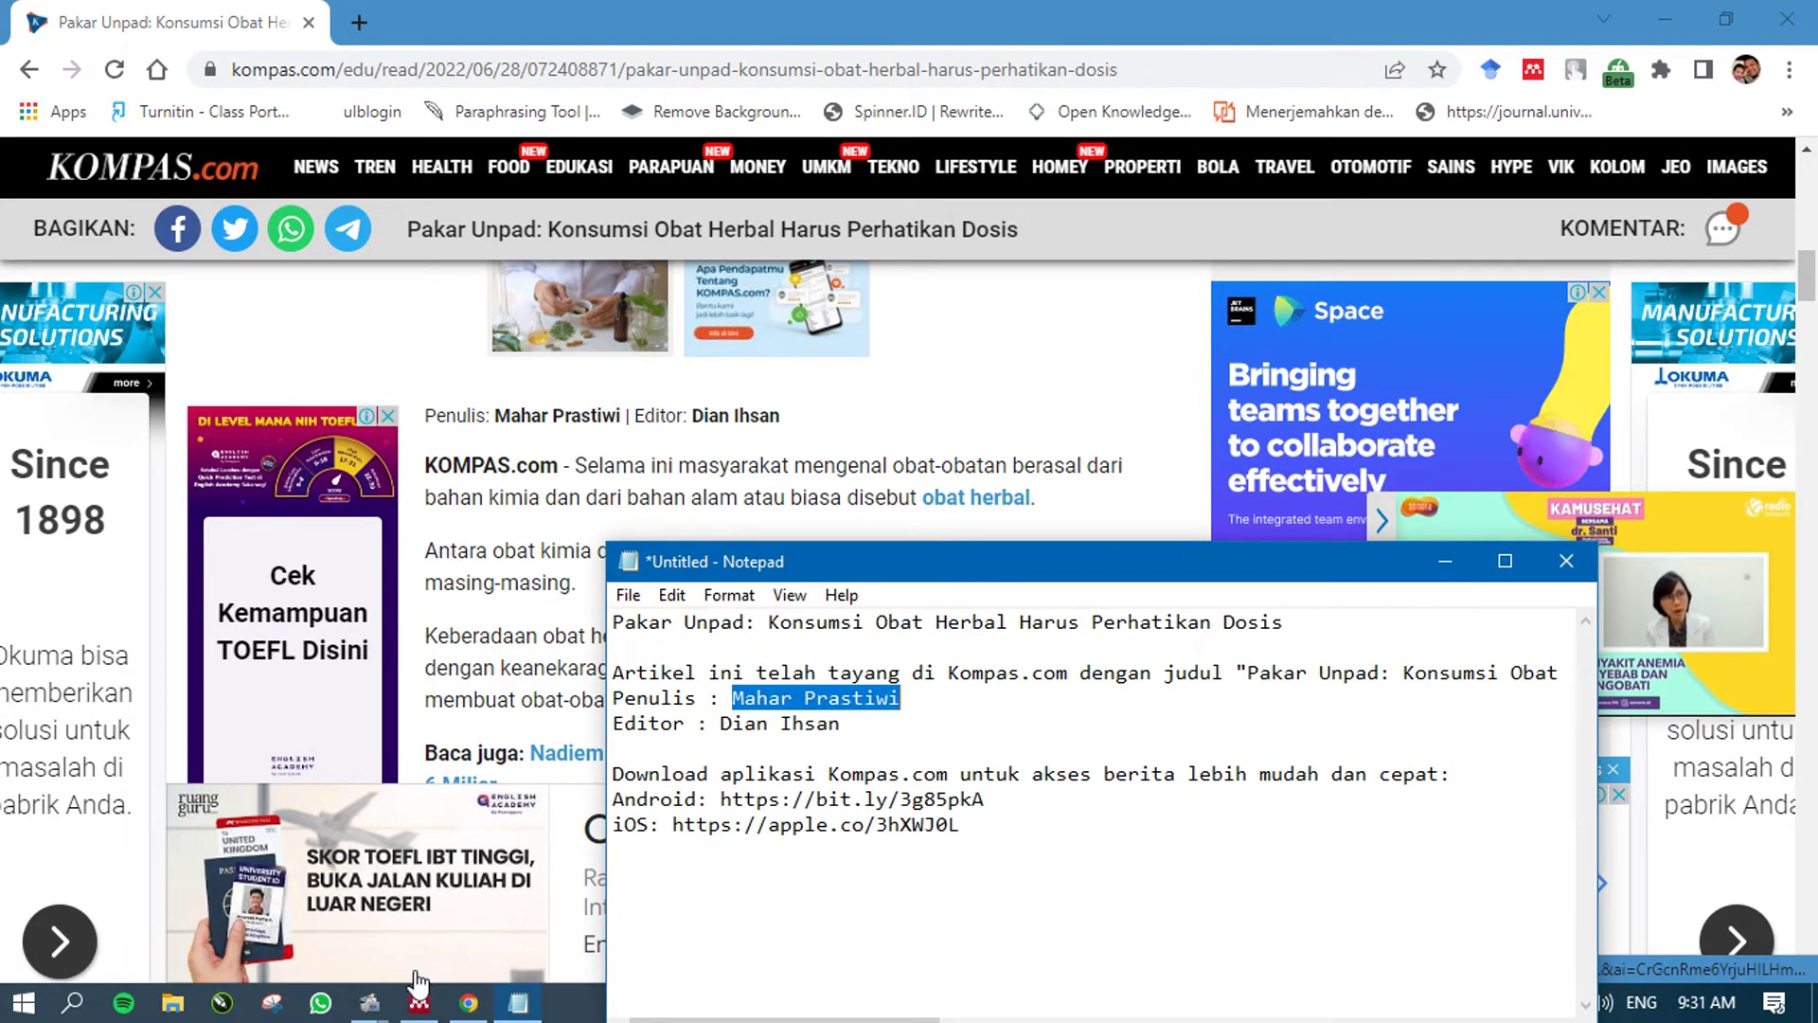
click(423, 1006)
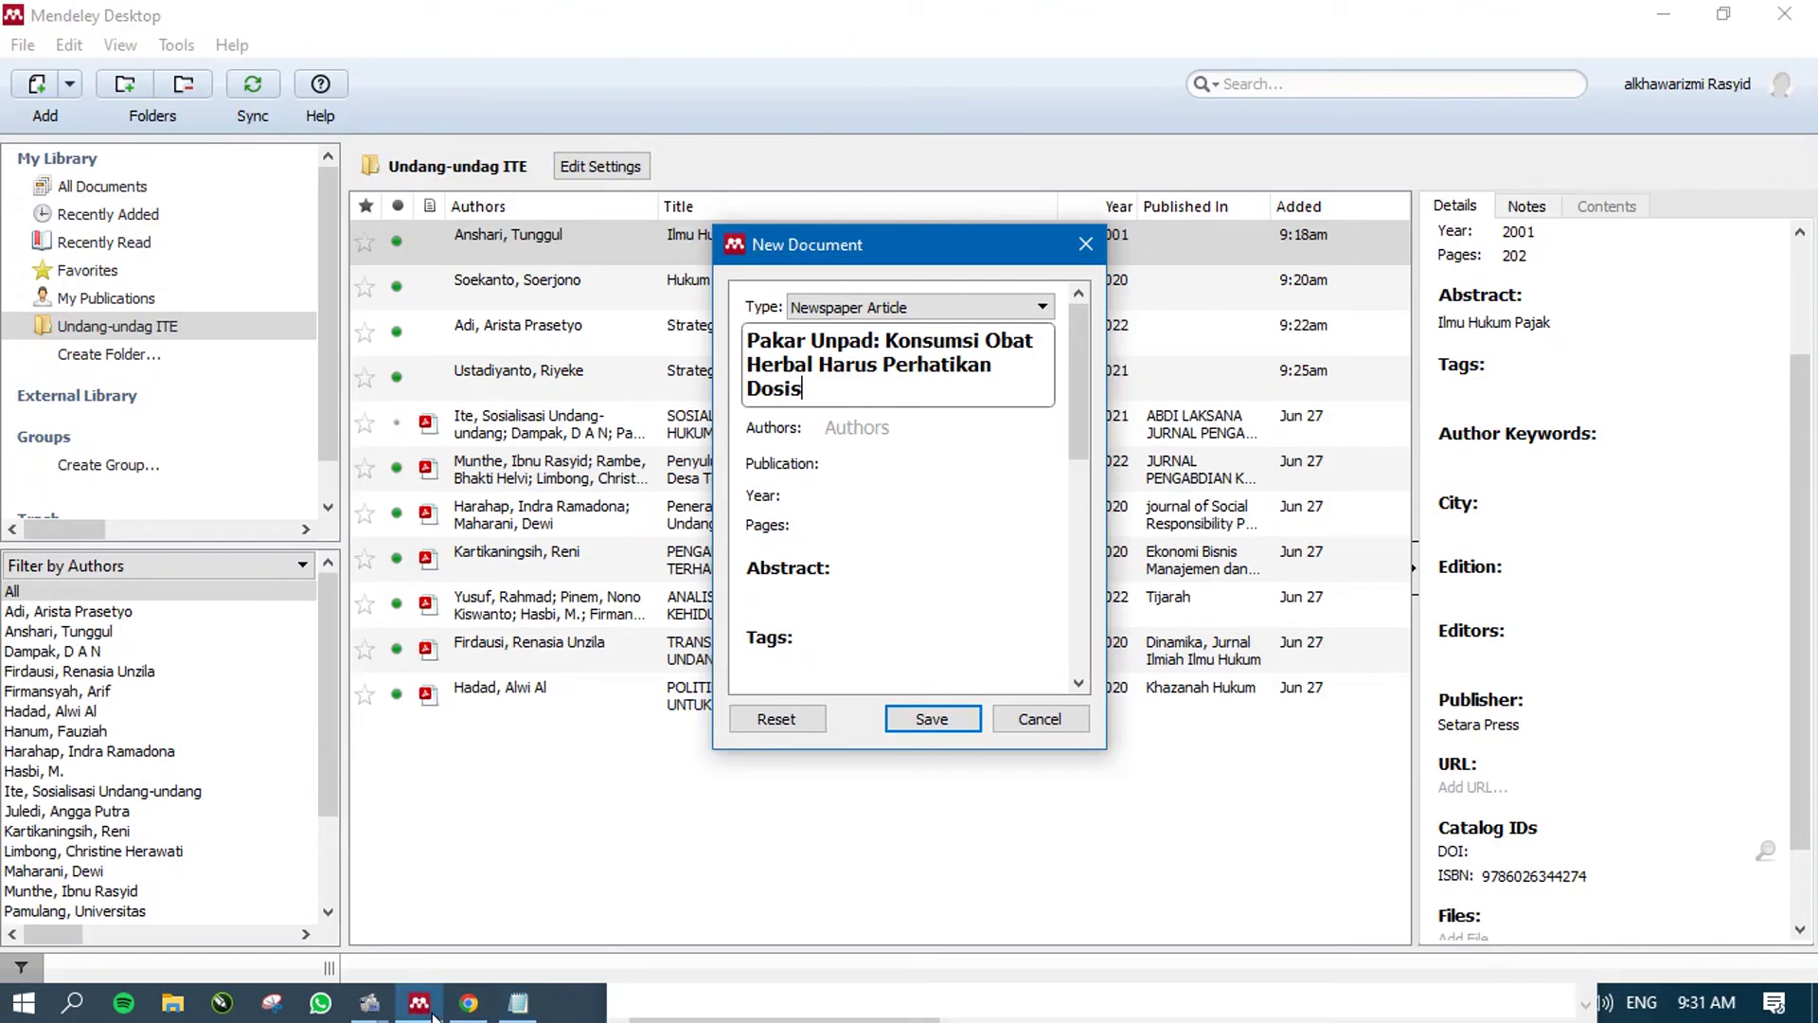
click(848, 428)
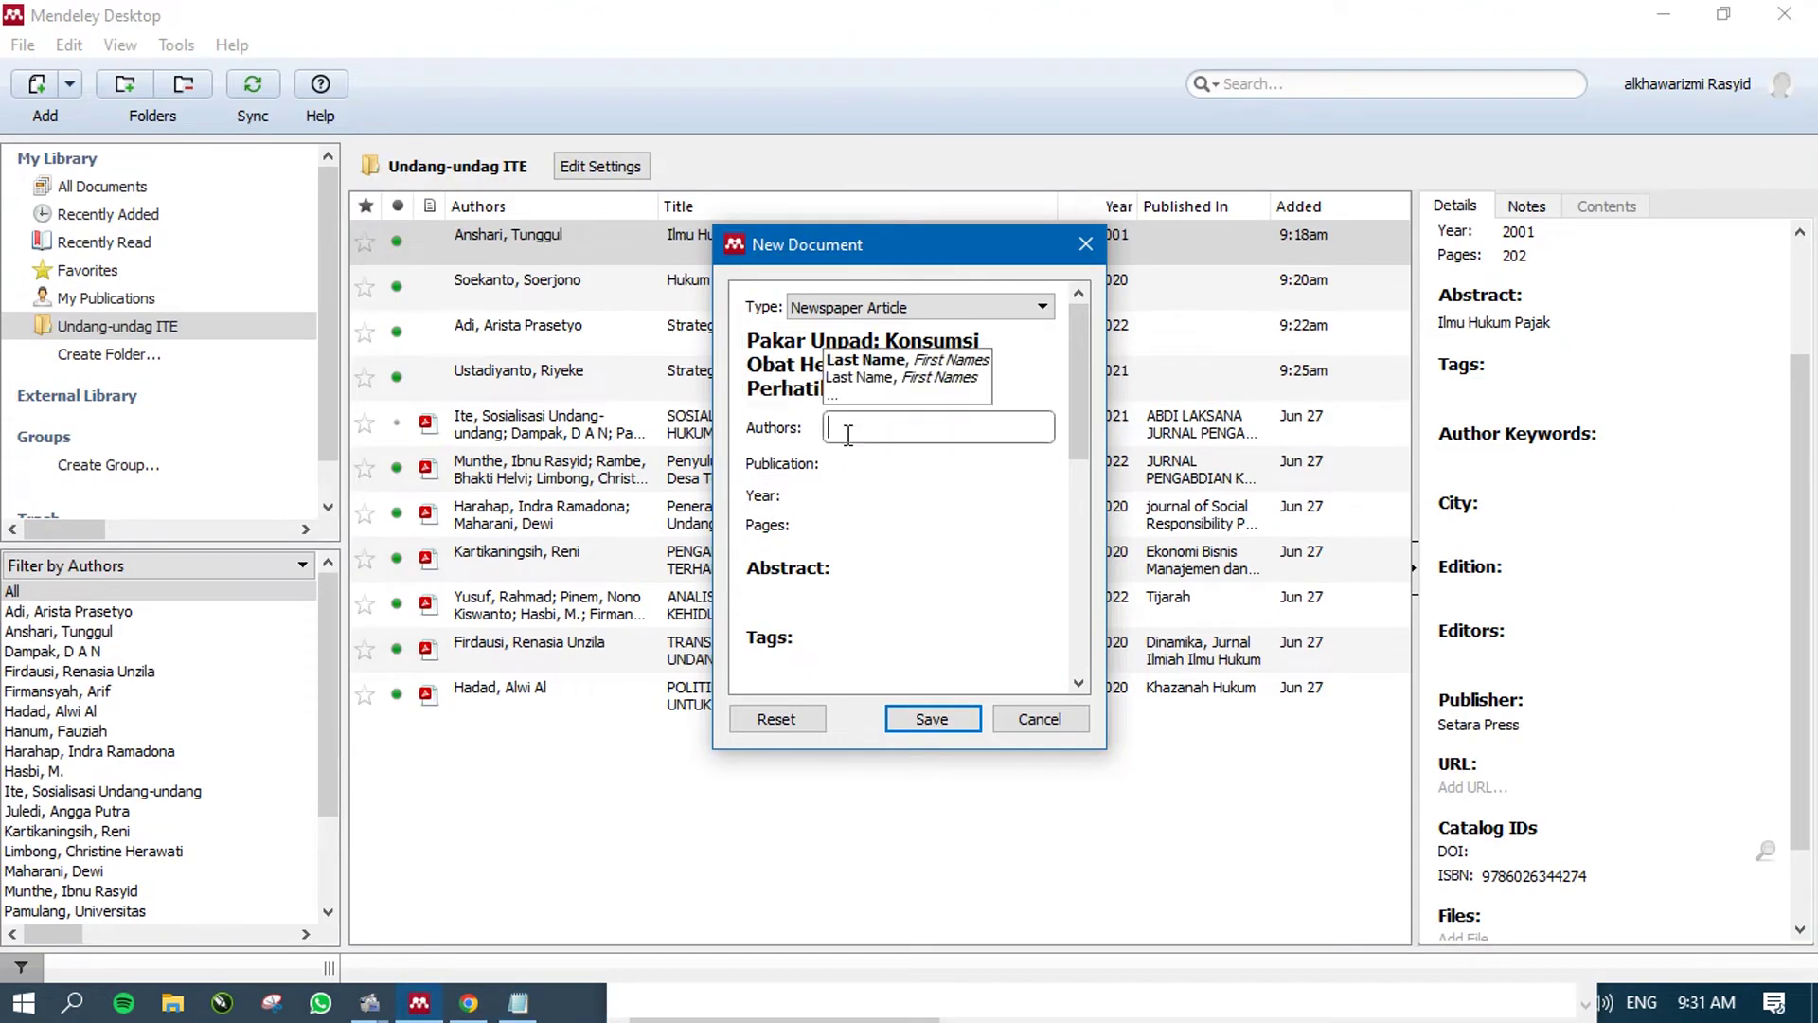
key(ctrl+v)
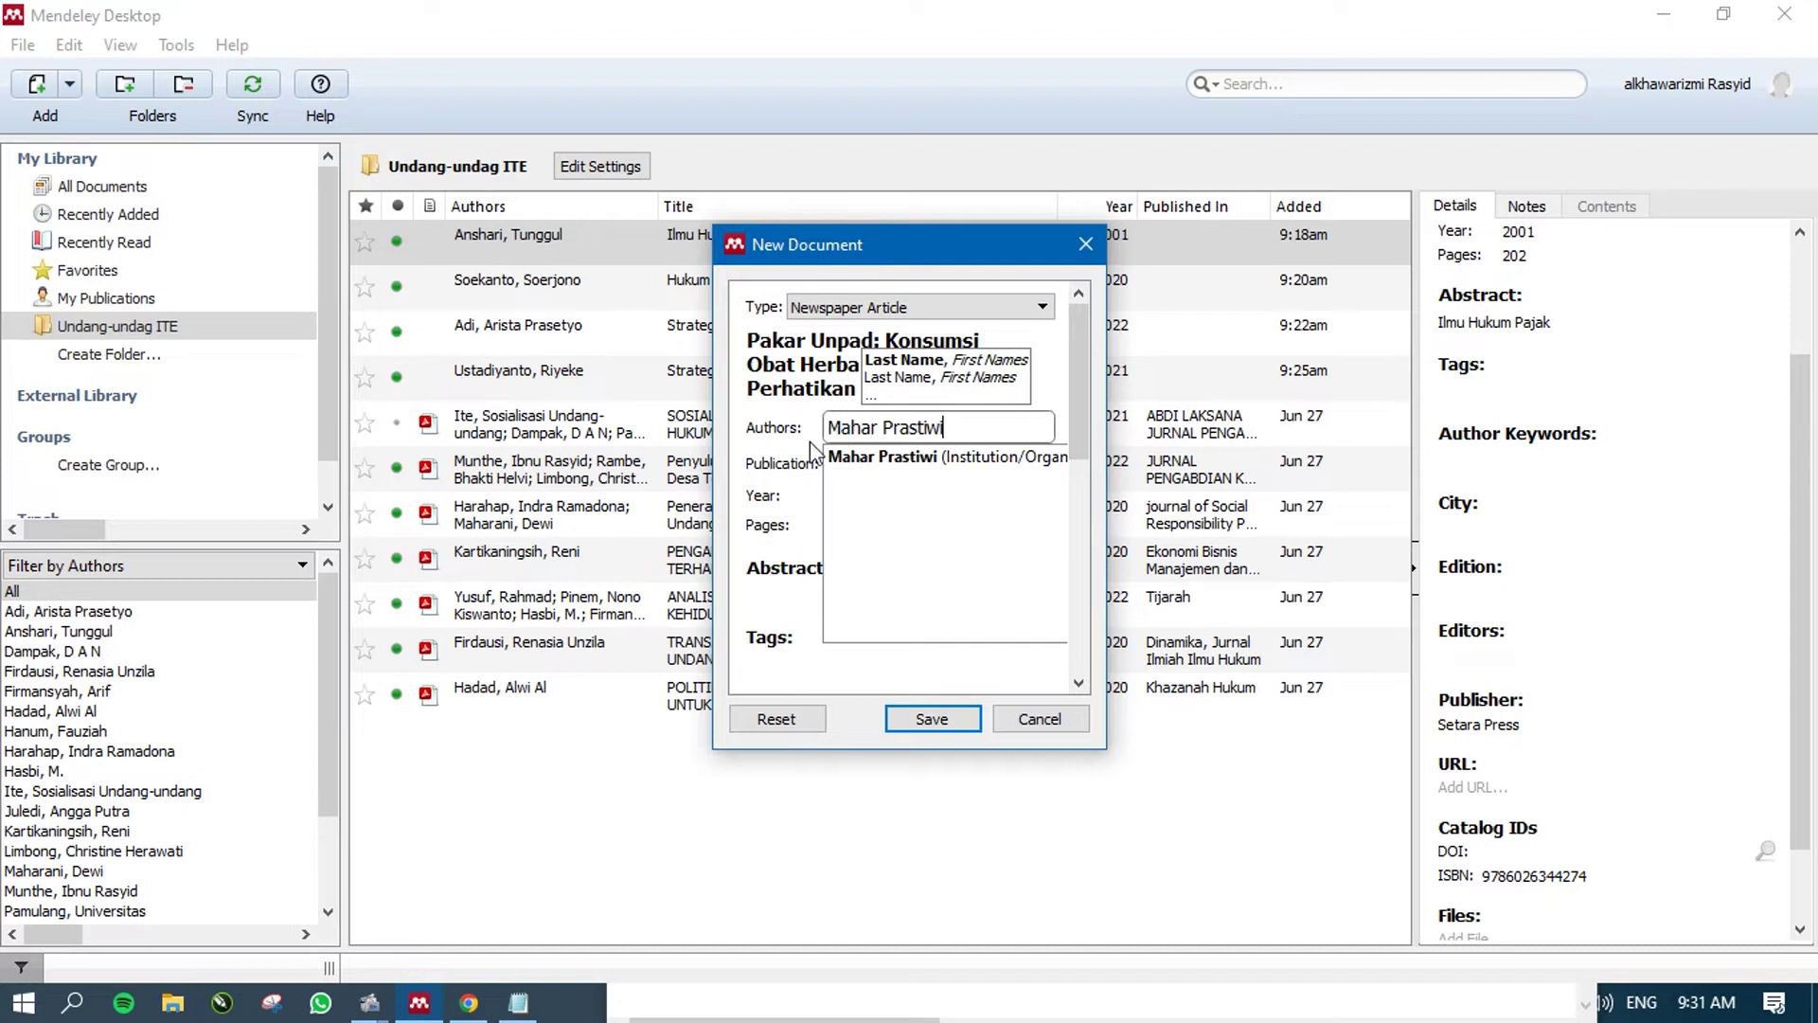
- Confirm the author and set the entry's publication to Kompas.com
click(794, 461)
click(837, 463)
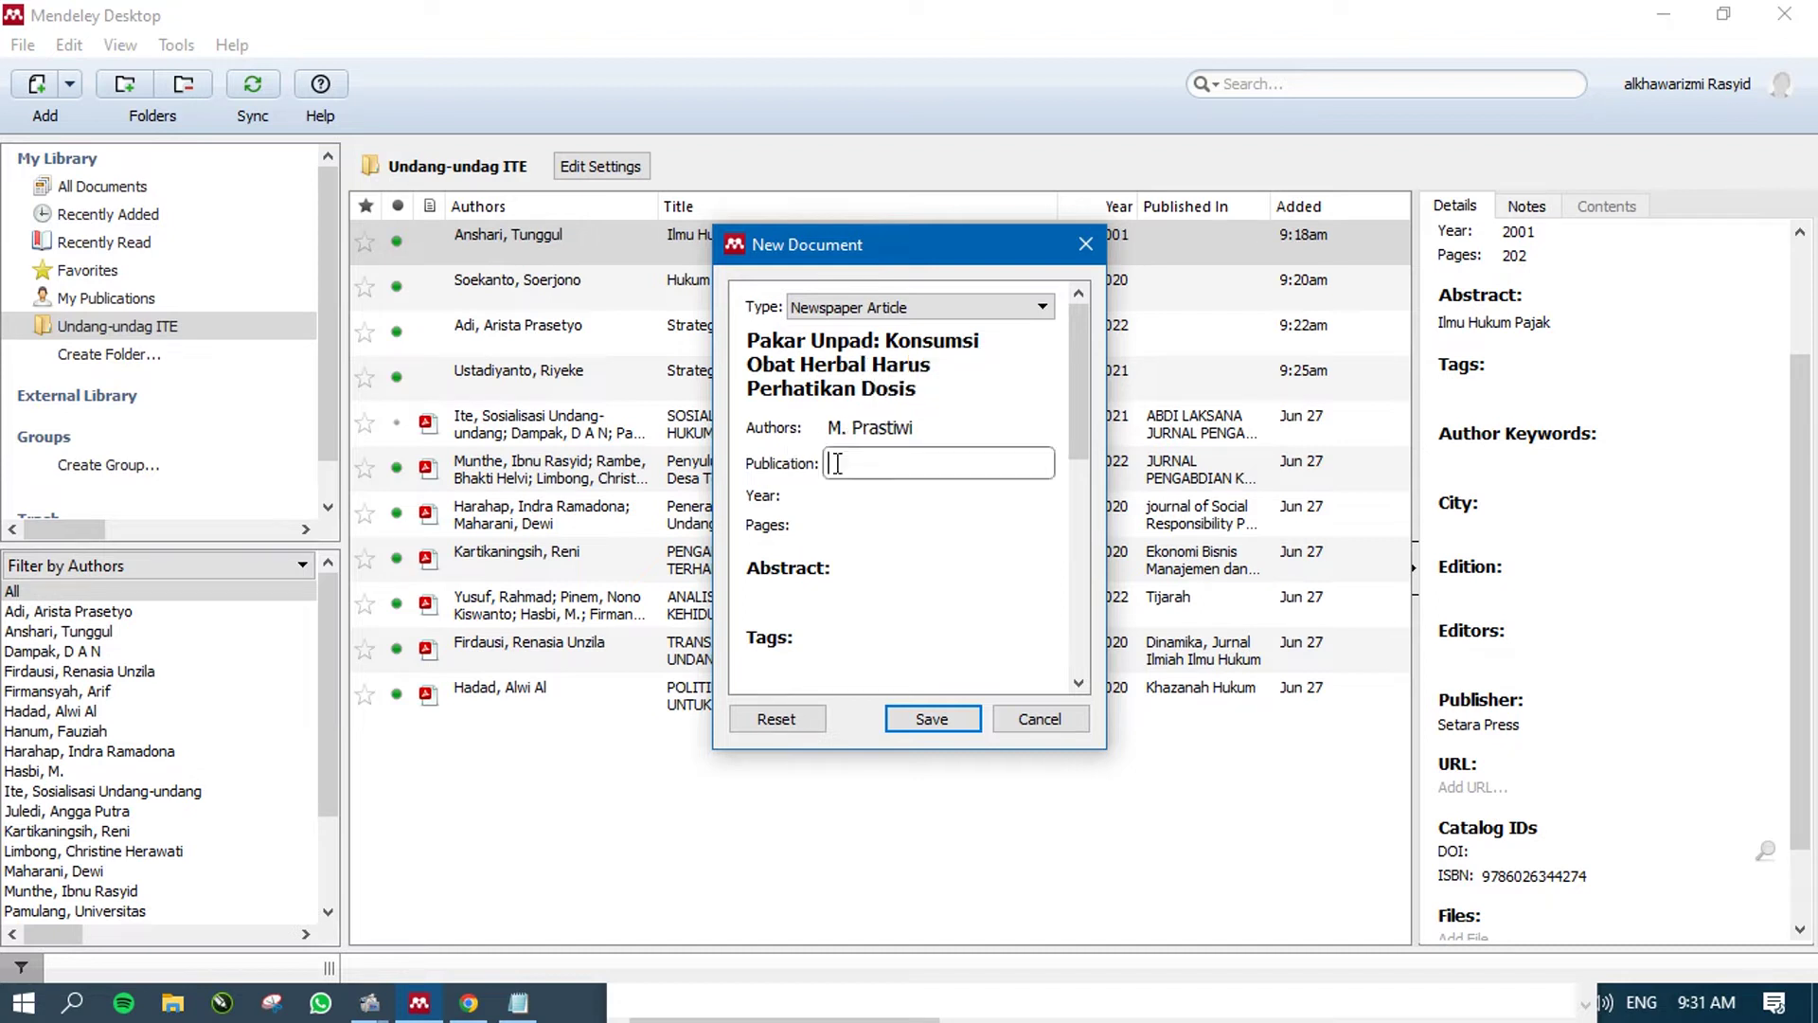
text(Kompas.com)
- Look up the publication date on the Kompas.com article in Chrome and set the Mendeley entry's year to 2022
click(839, 498)
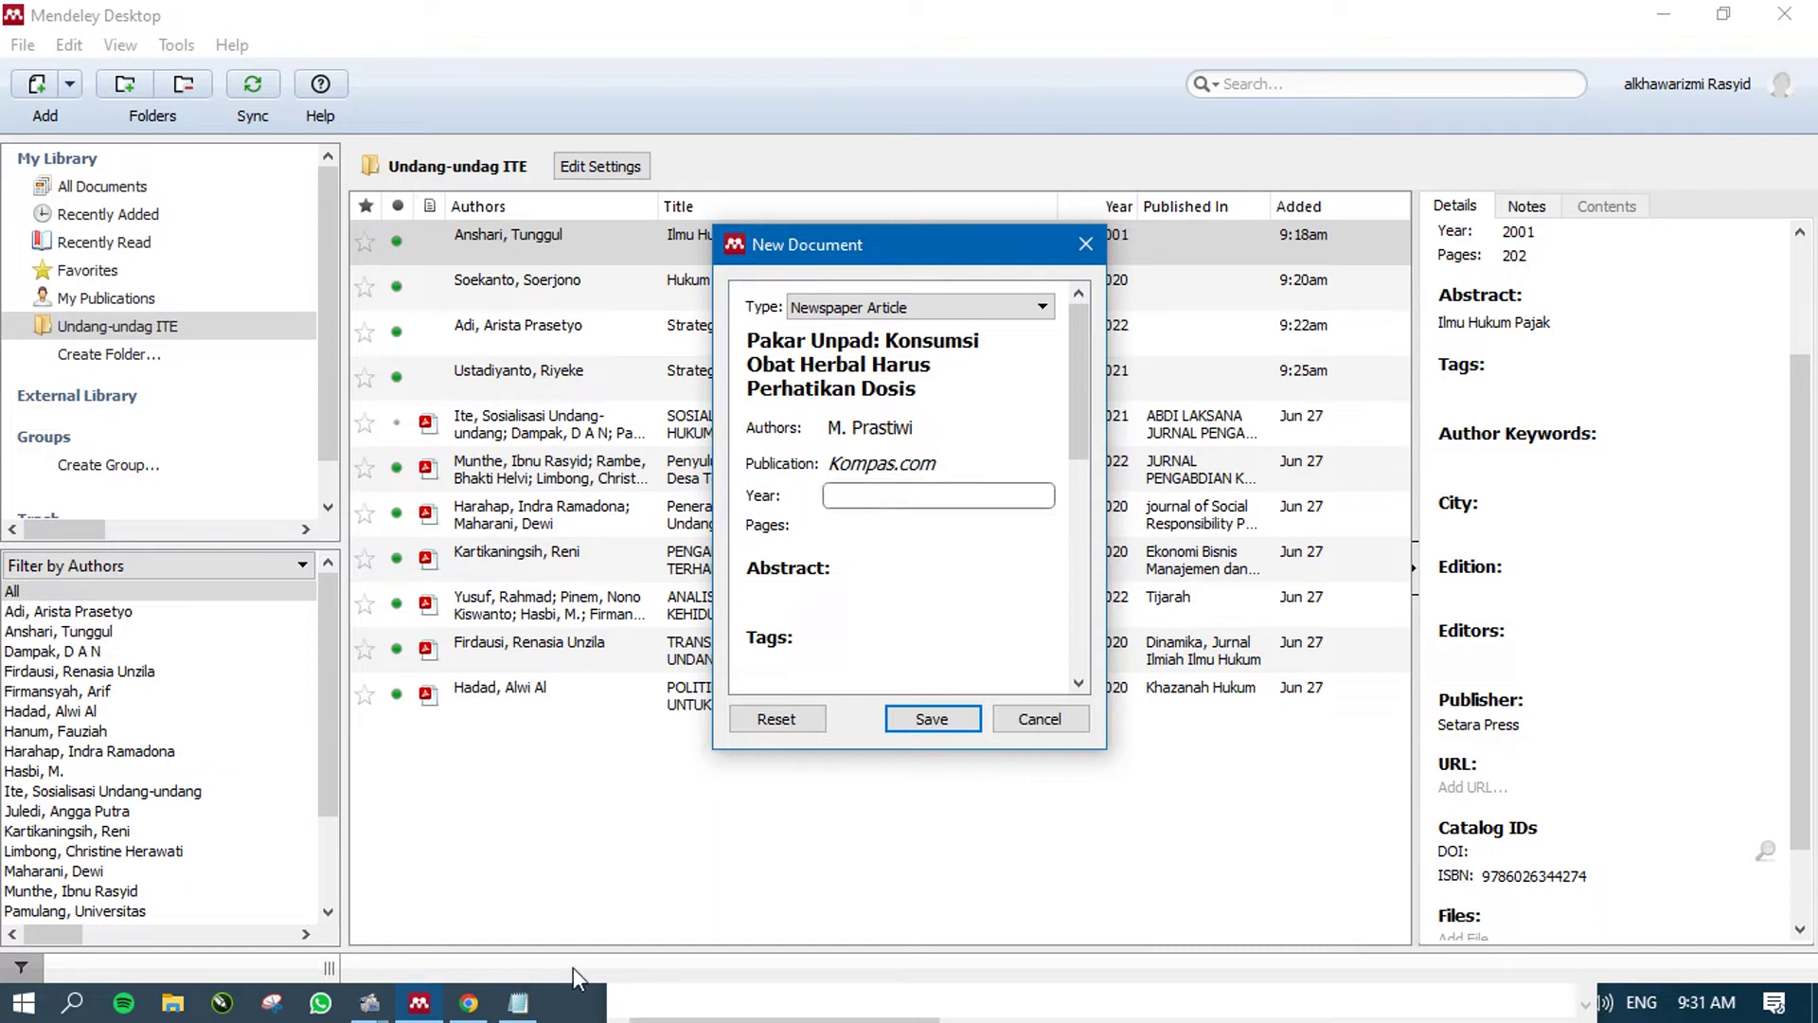
click(469, 1003)
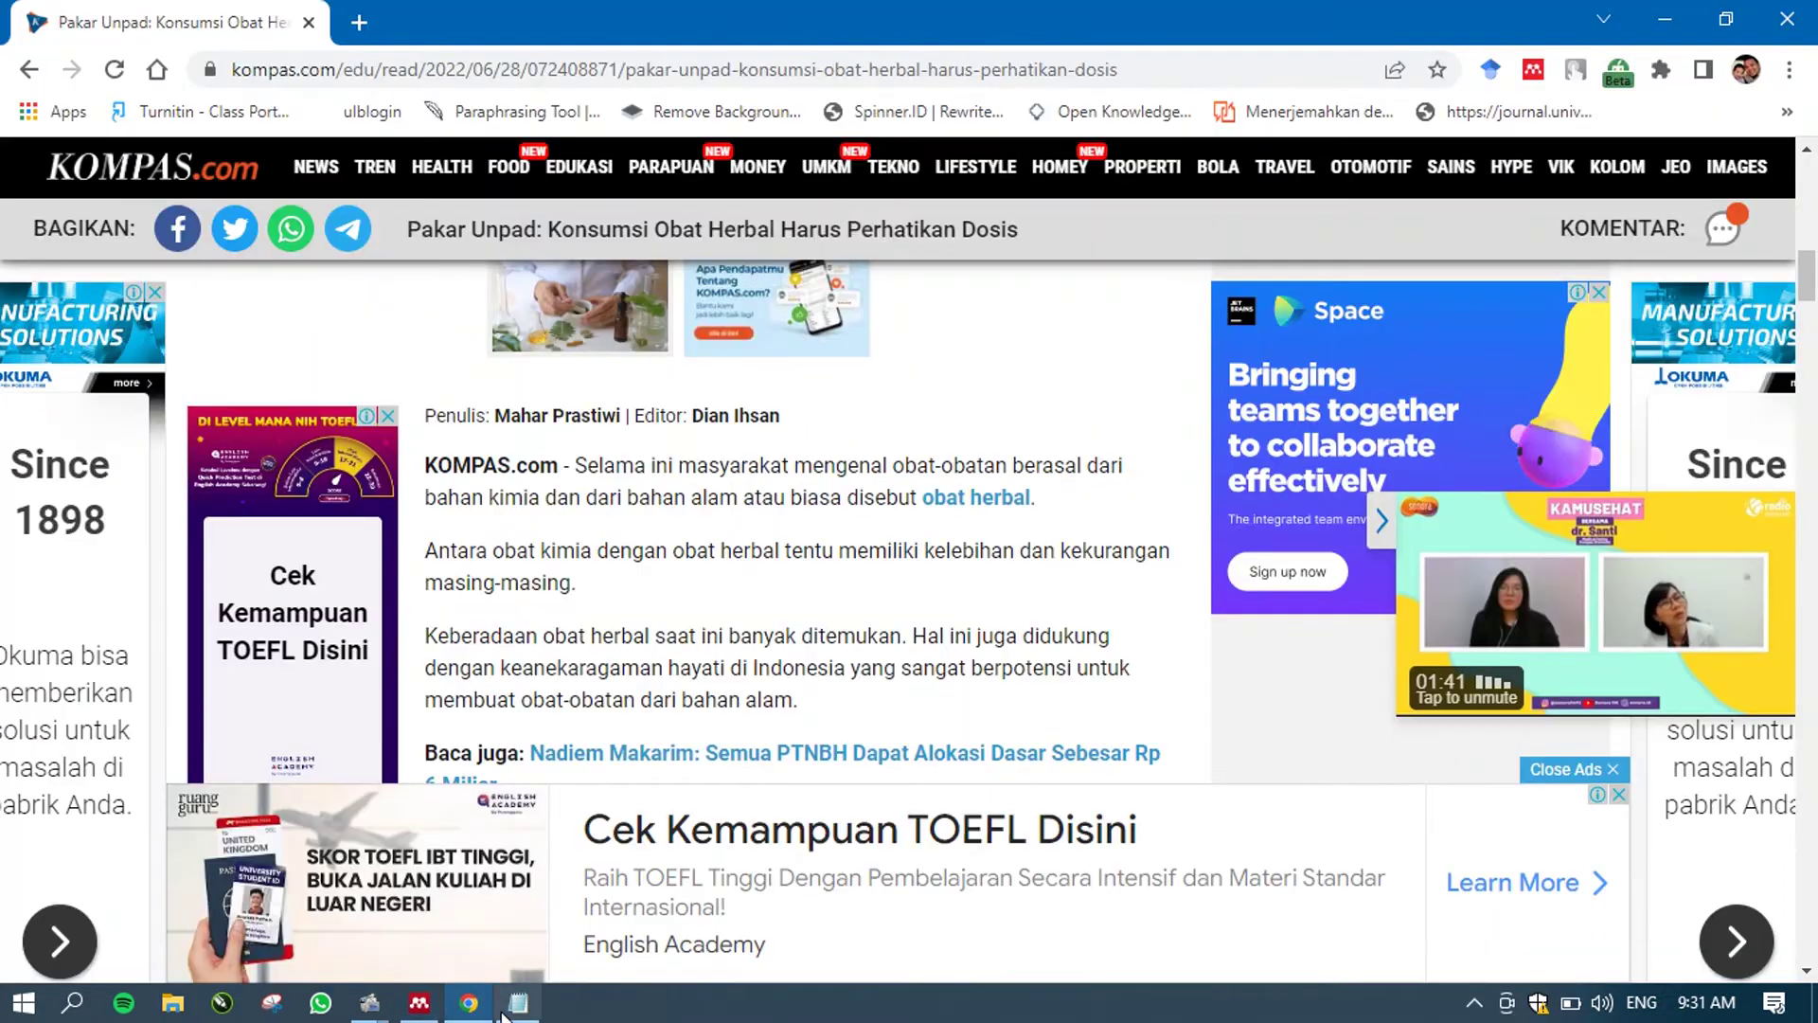
click(505, 1008)
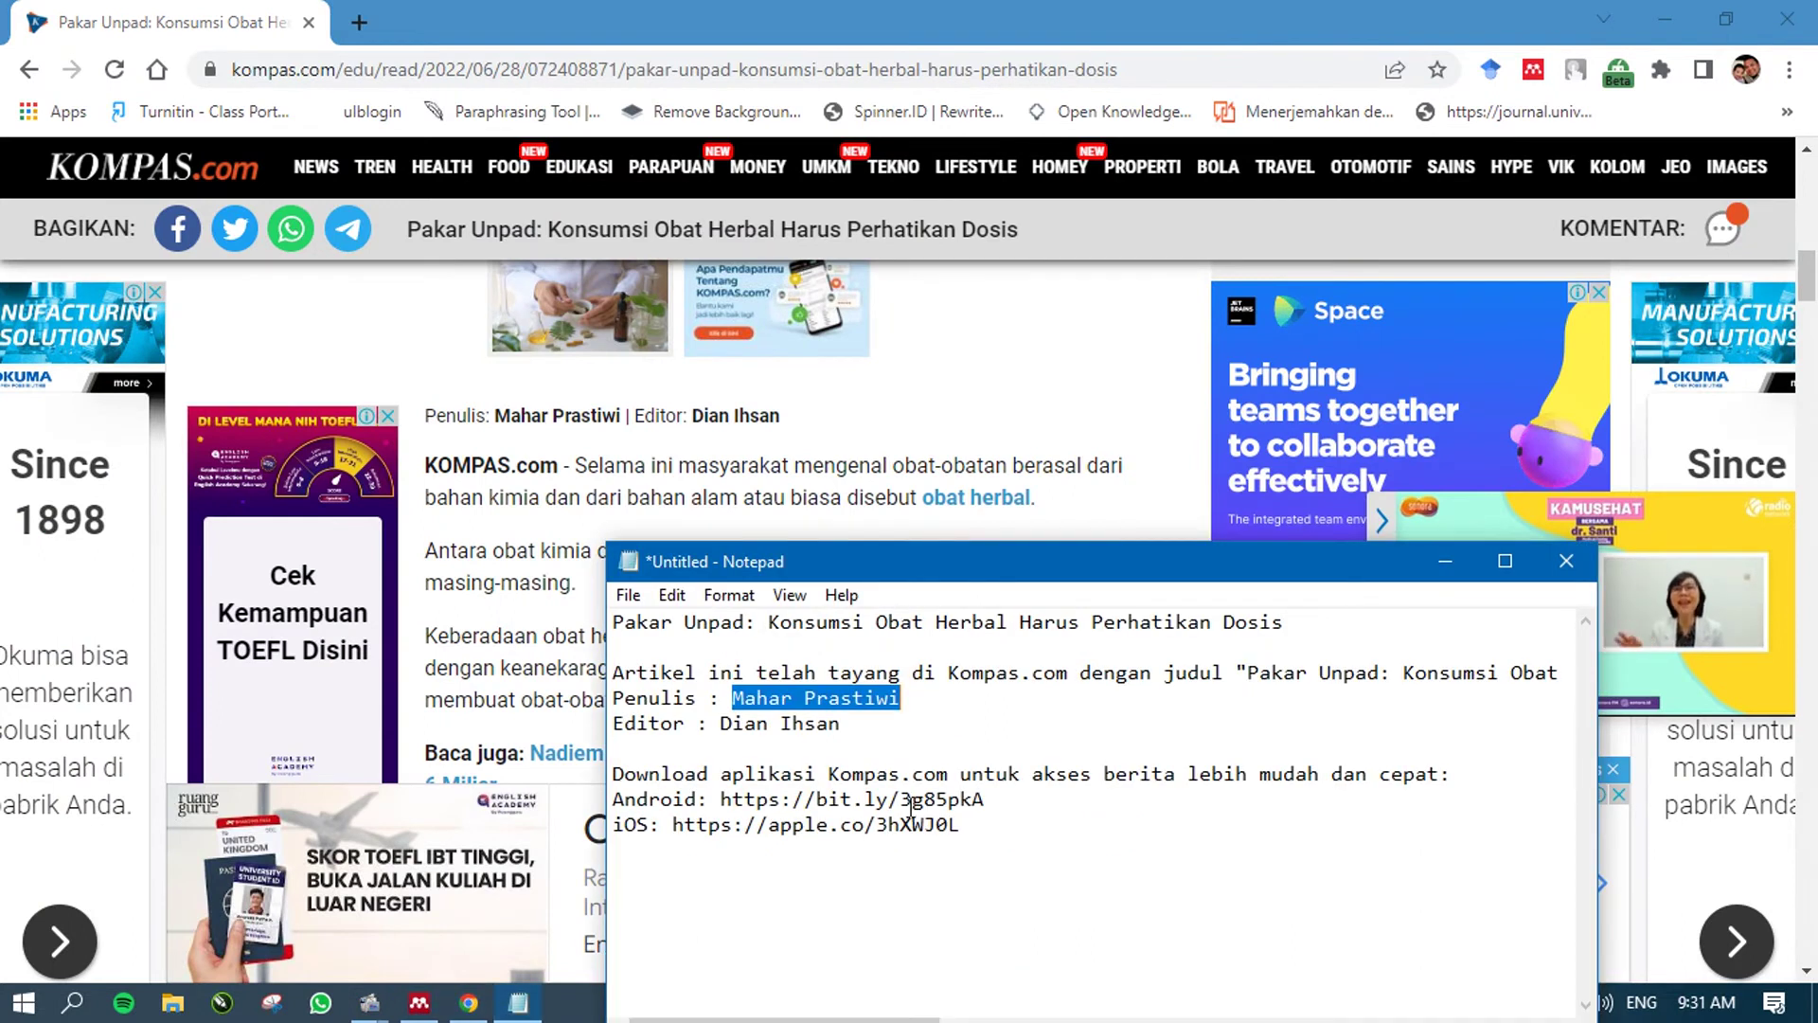
click(495, 708)
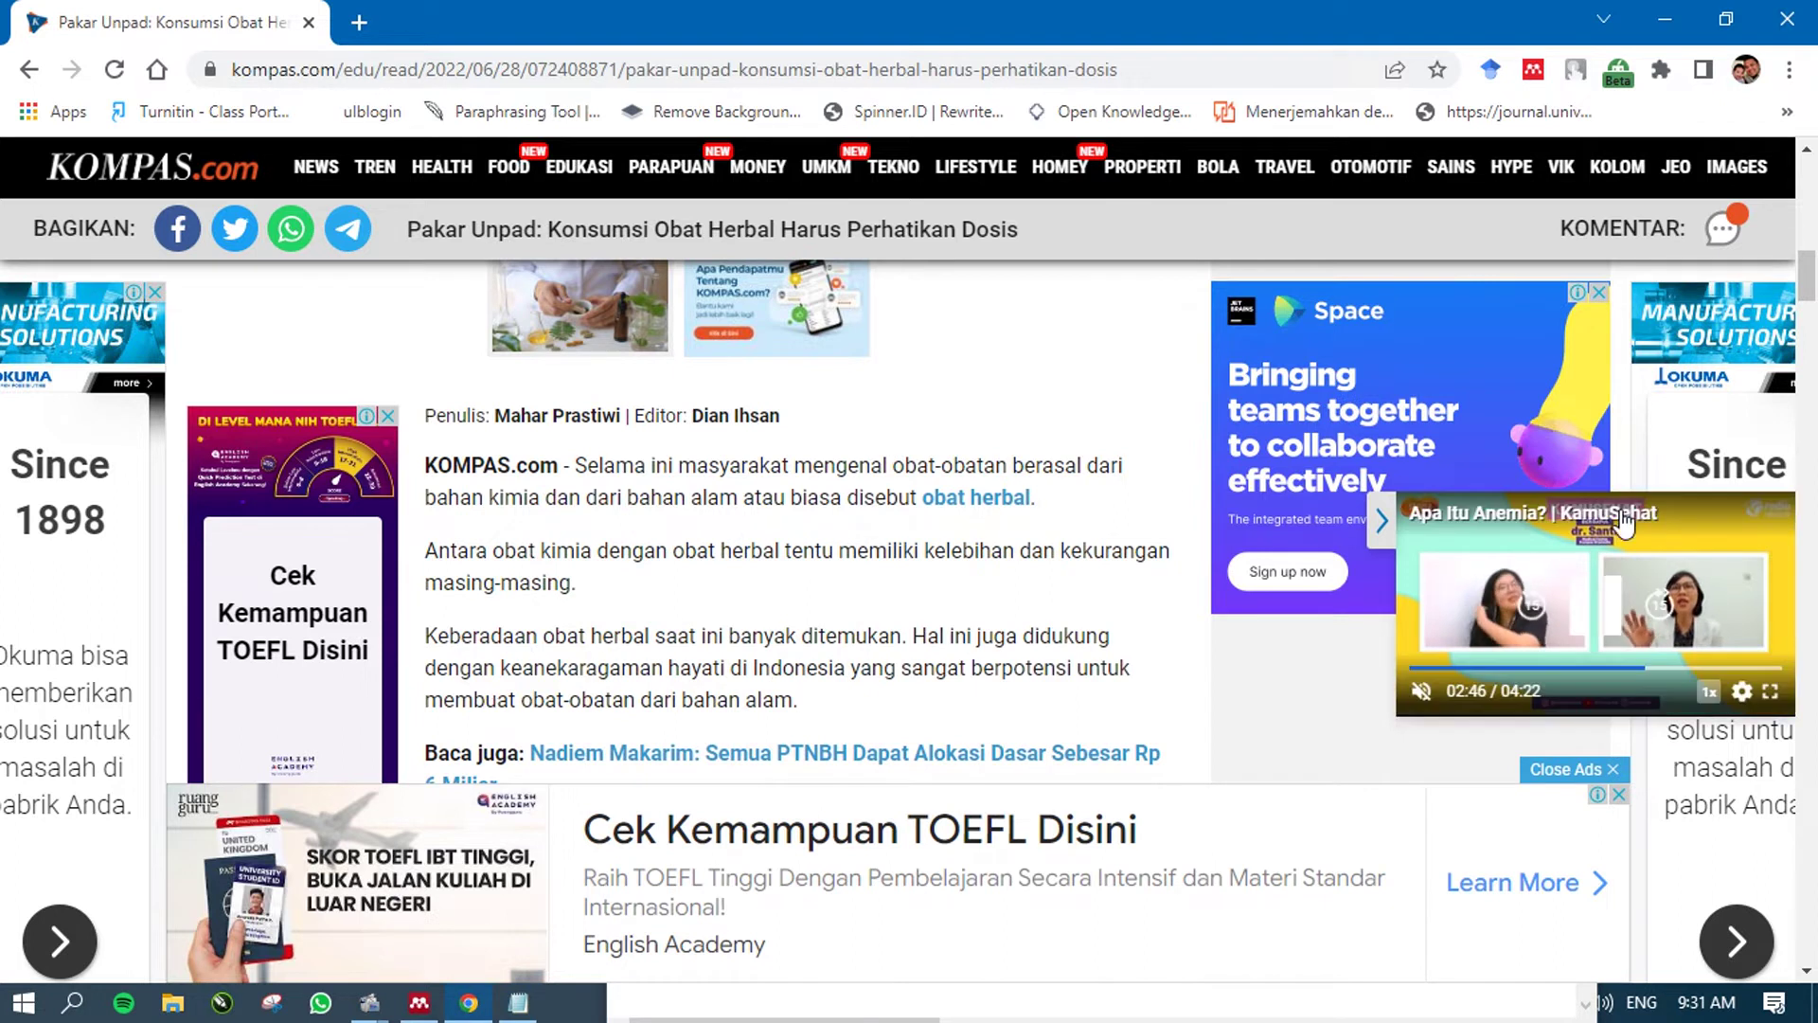
drag(1811, 305, 1811, 234)
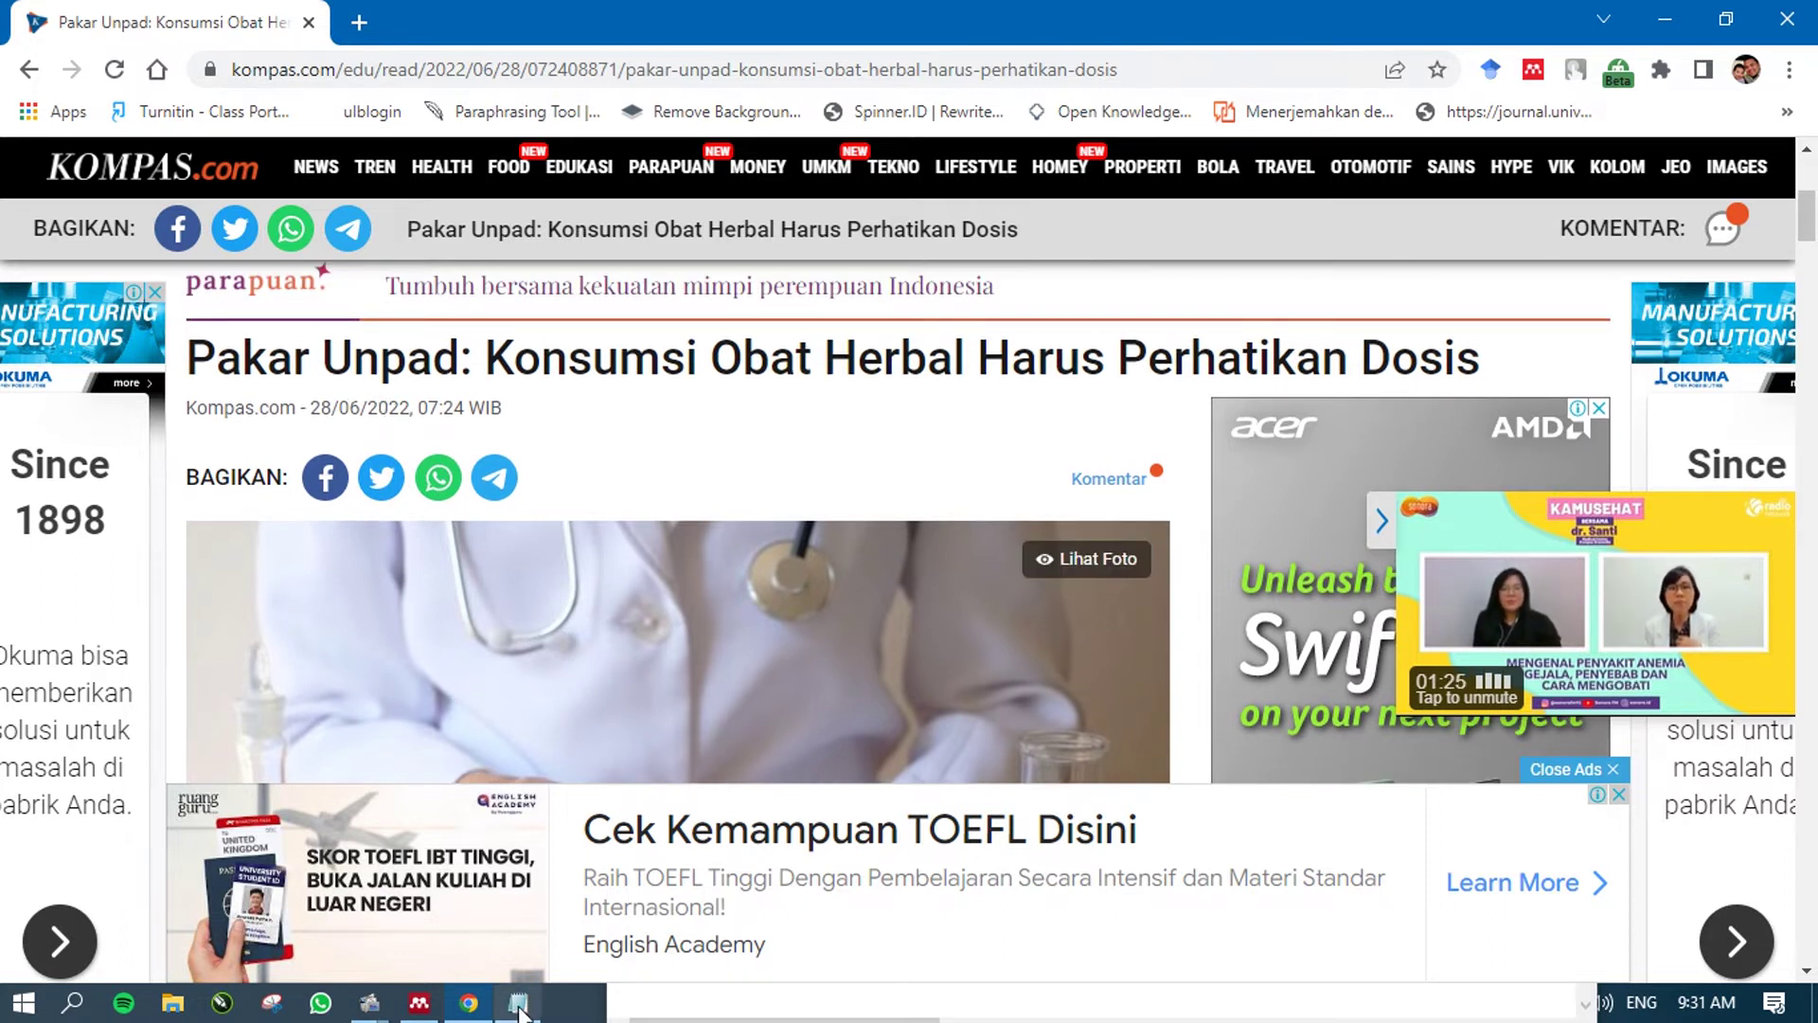
click(518, 1012)
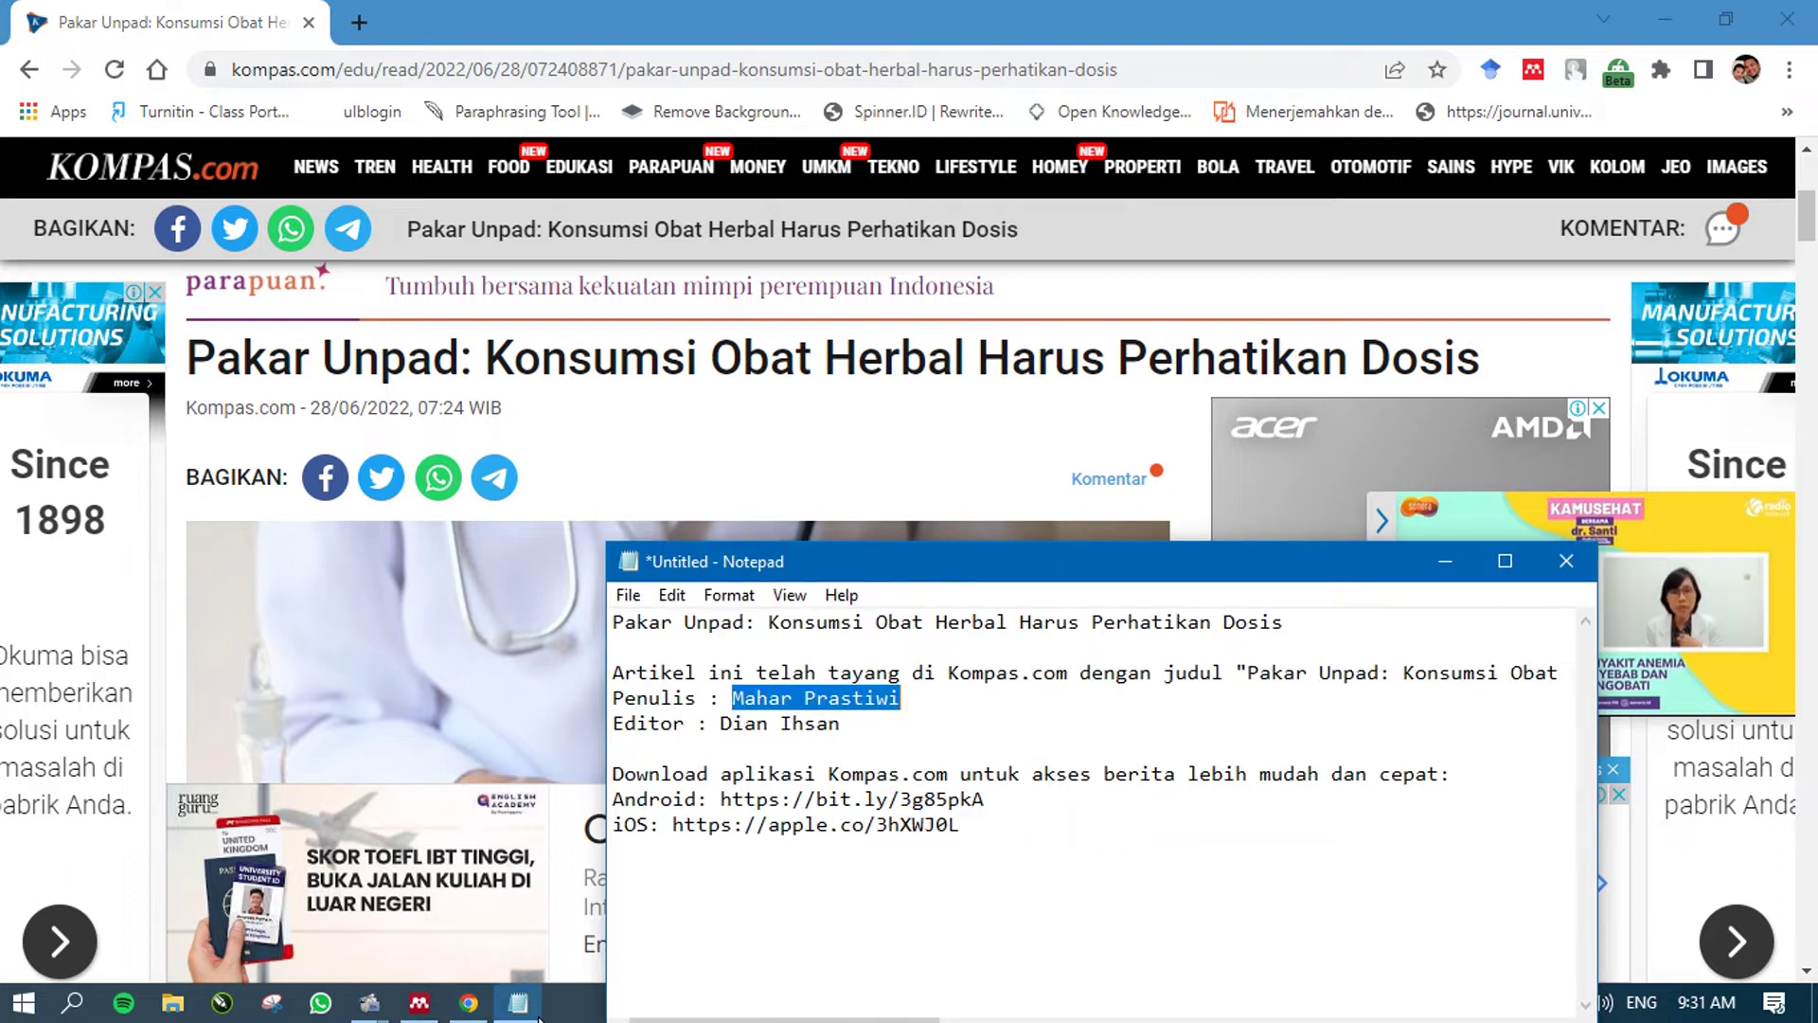
click(536, 1013)
click(420, 1002)
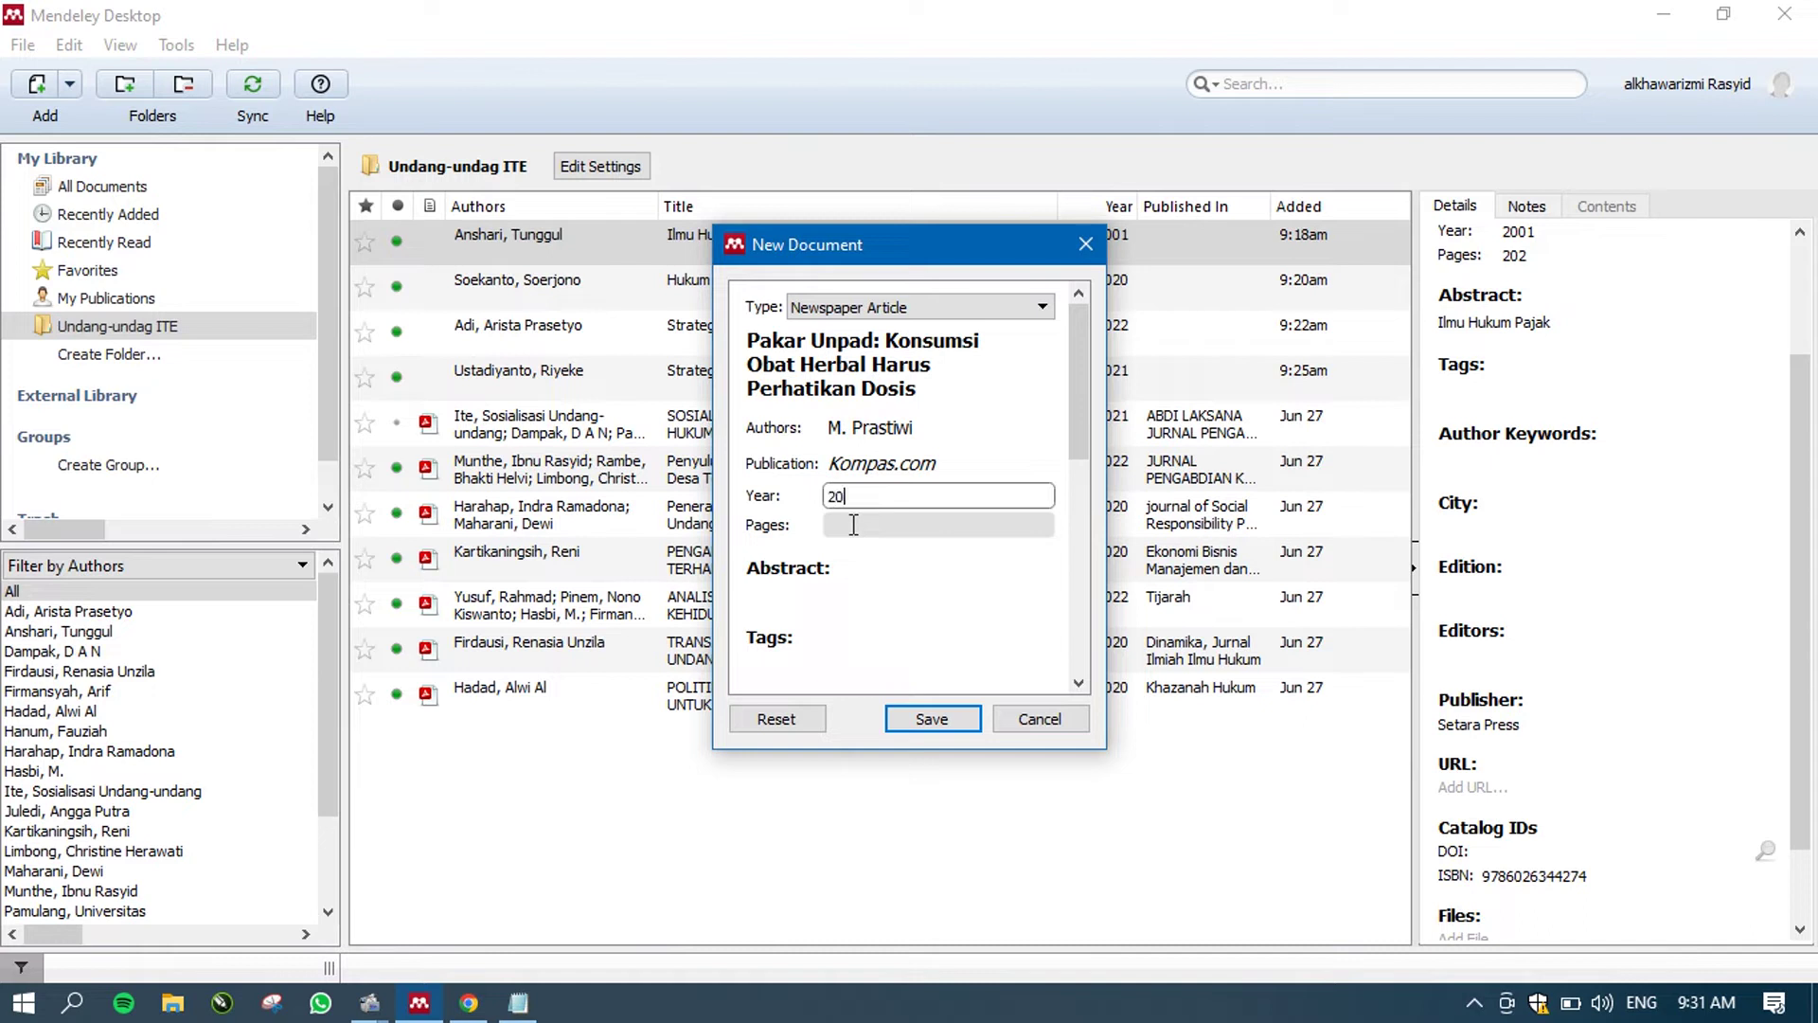
- Copy the new entry's title and paste it as its abstract
click(774, 341)
drag(745, 339, 829, 390)
key(ctrl+c)
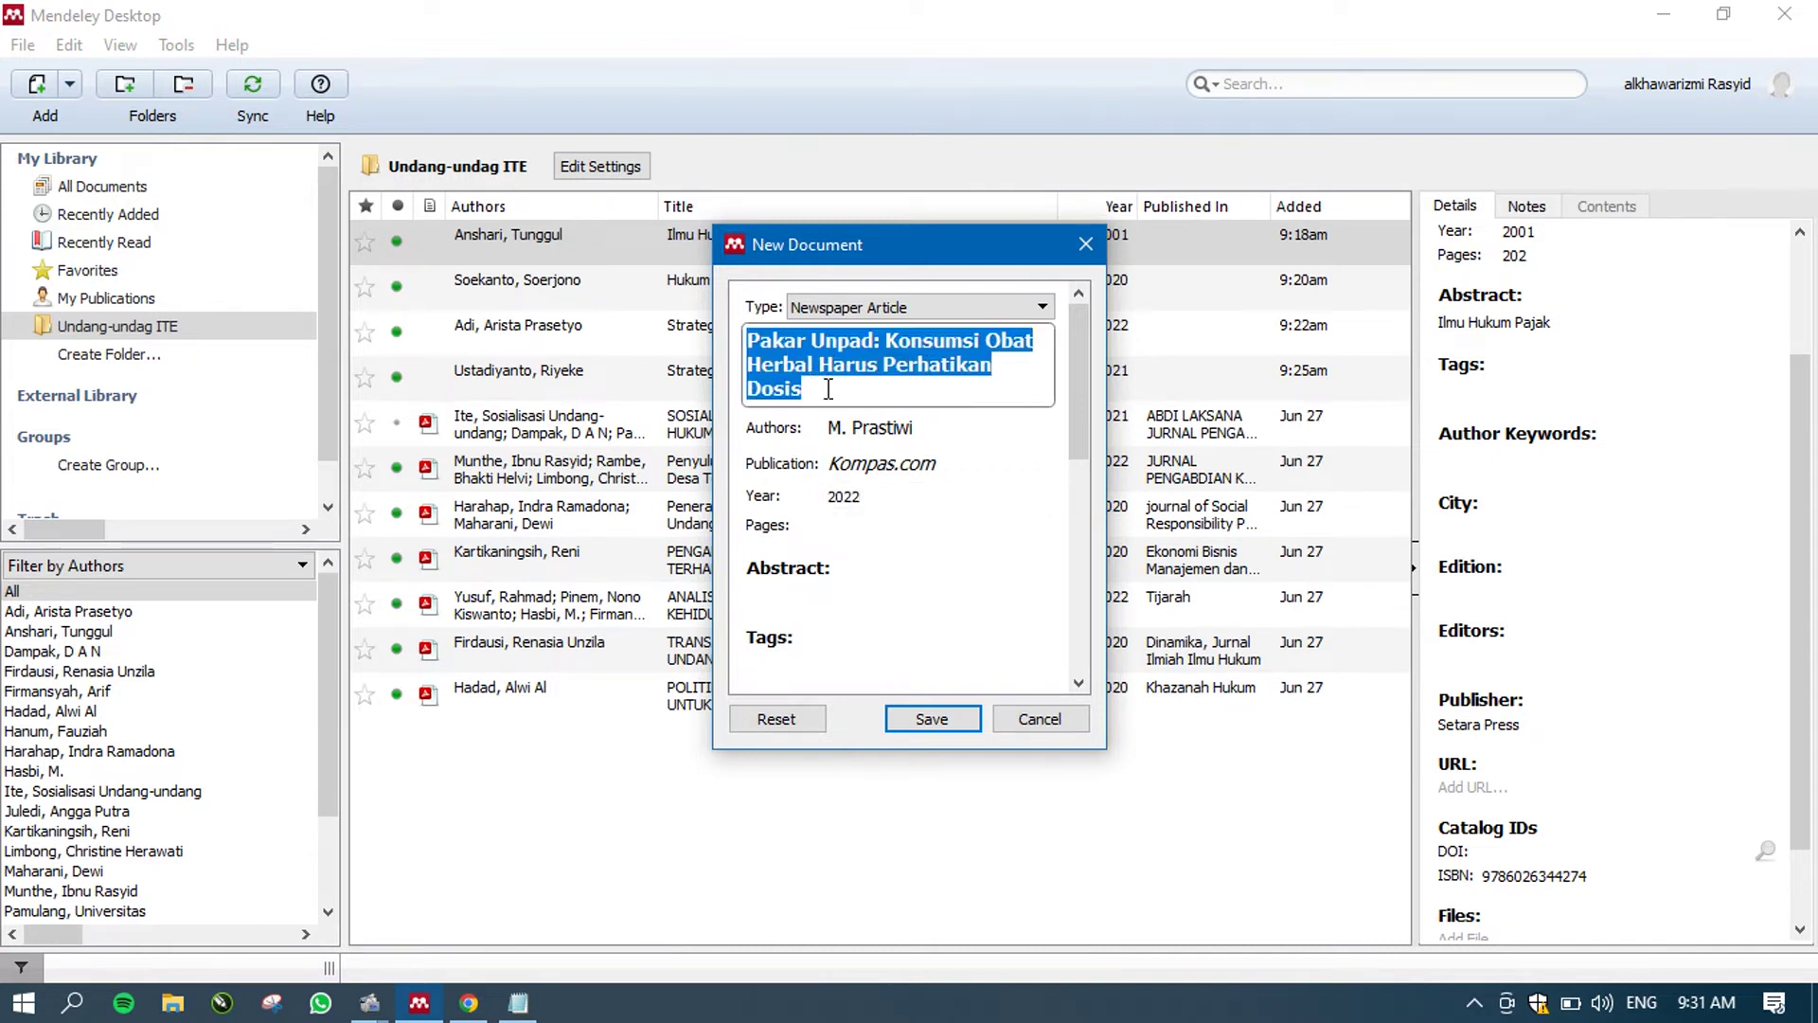
click(784, 590)
key(ctrl+v)
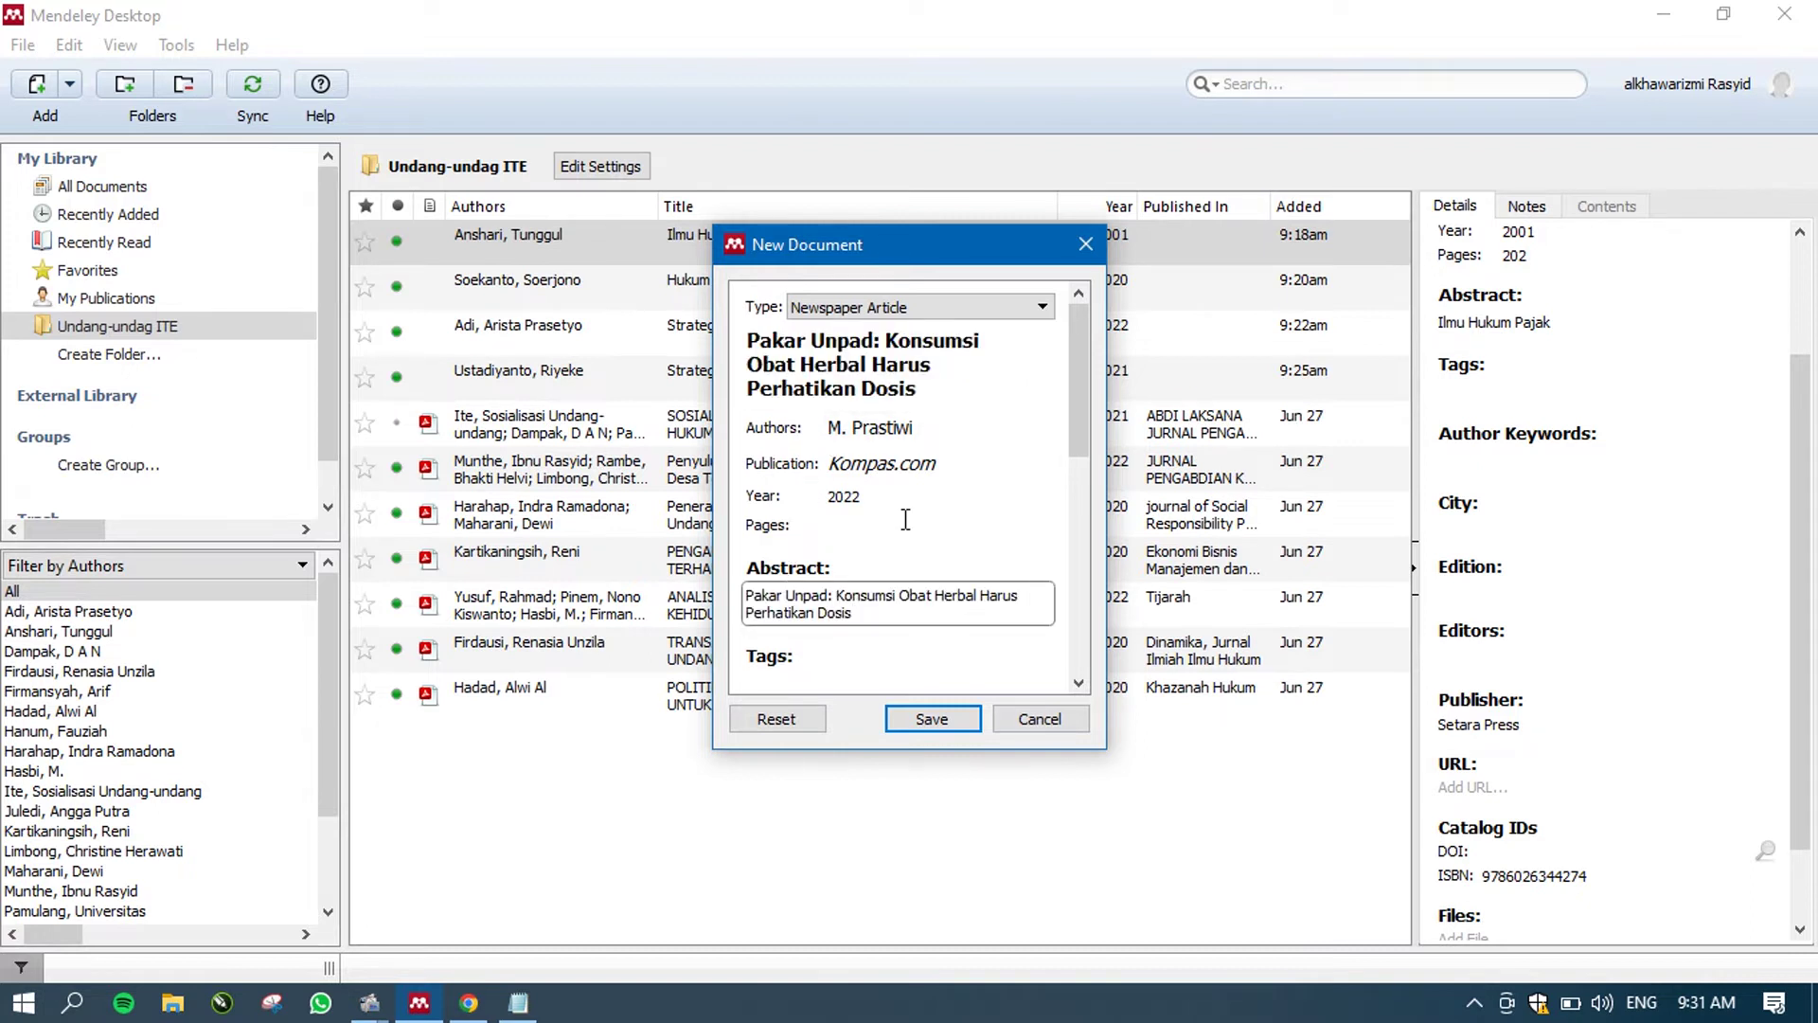
- Check the article's date in Chrome and set the Mendeley entry's day to 28
drag(1082, 431, 1077, 569)
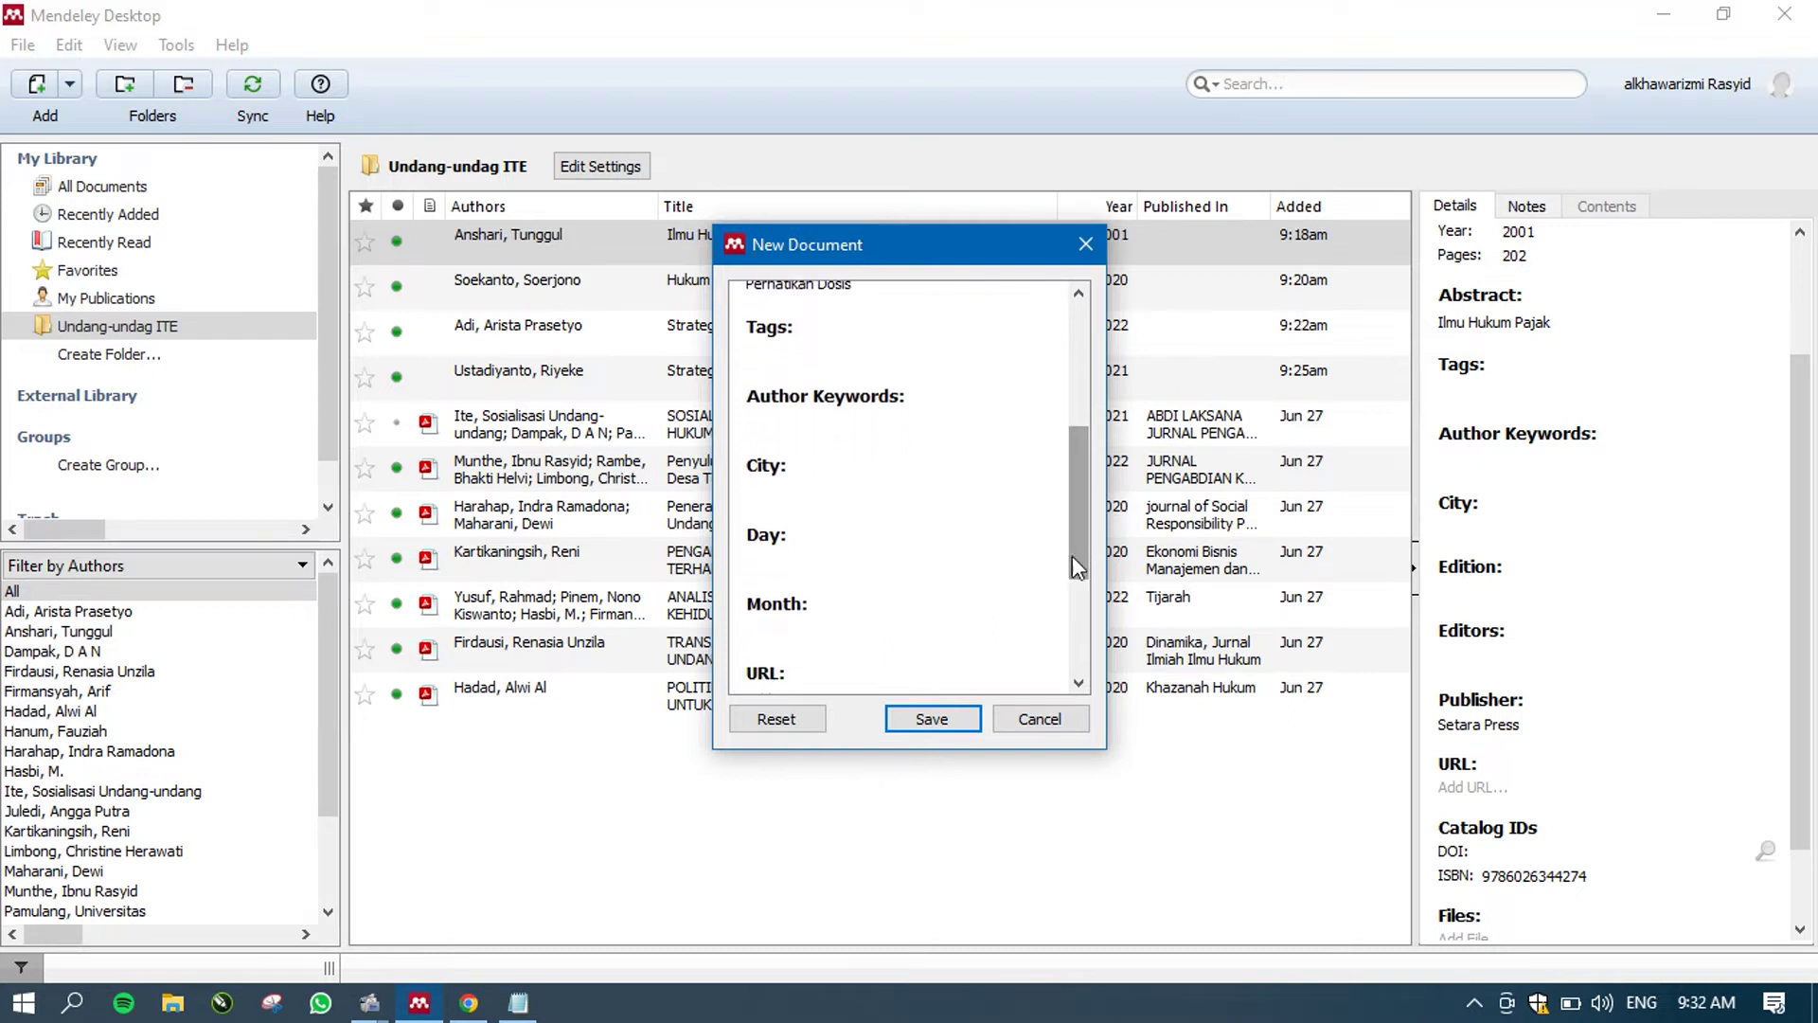
click(789, 555)
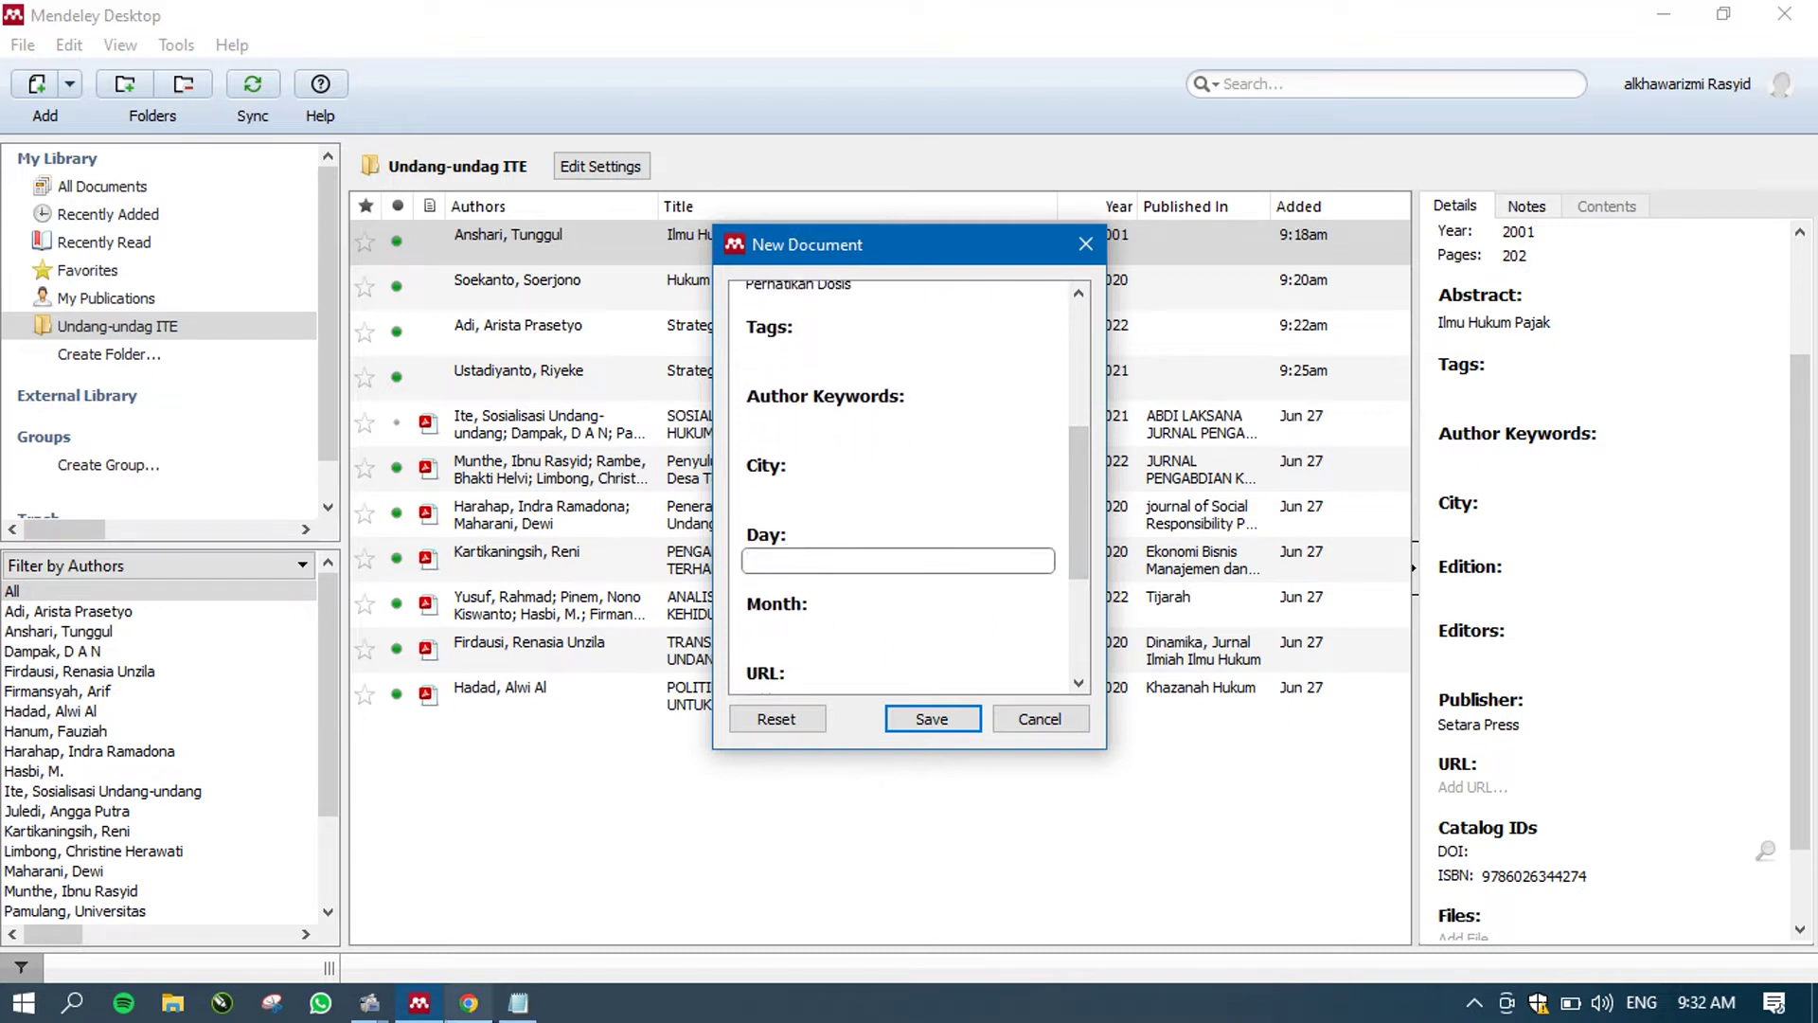
click(469, 1003)
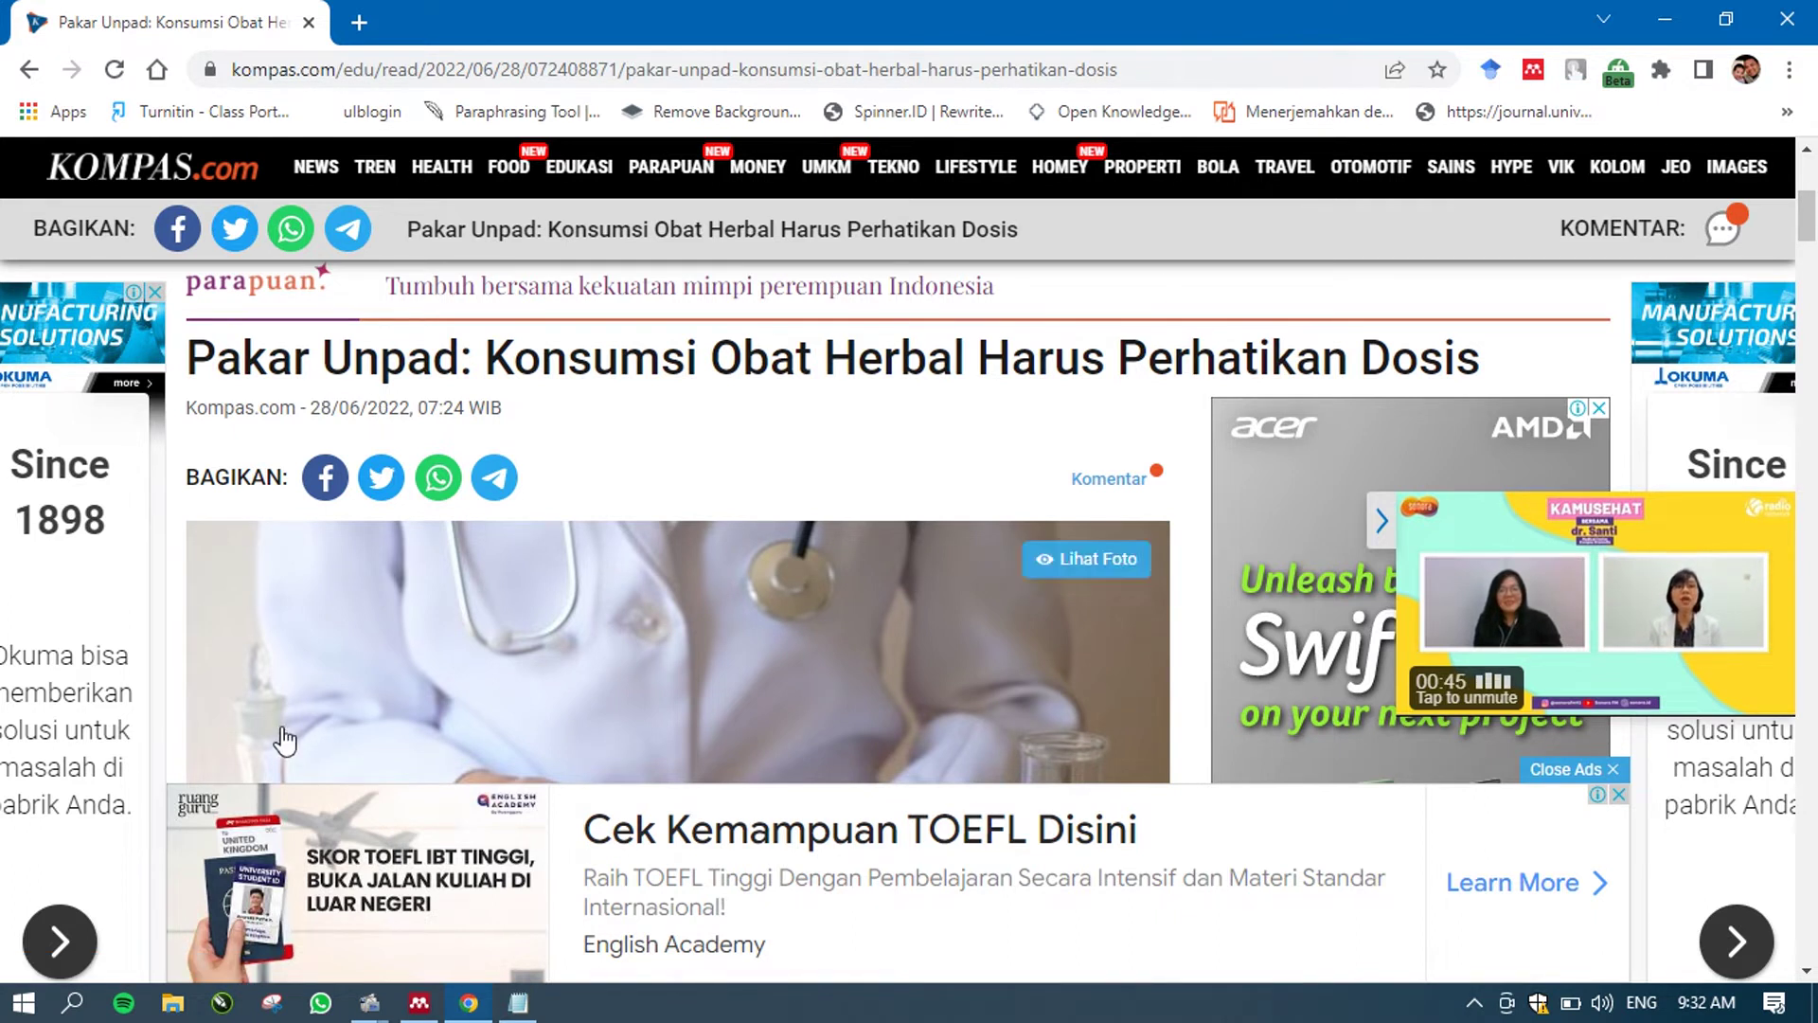
click(518, 1002)
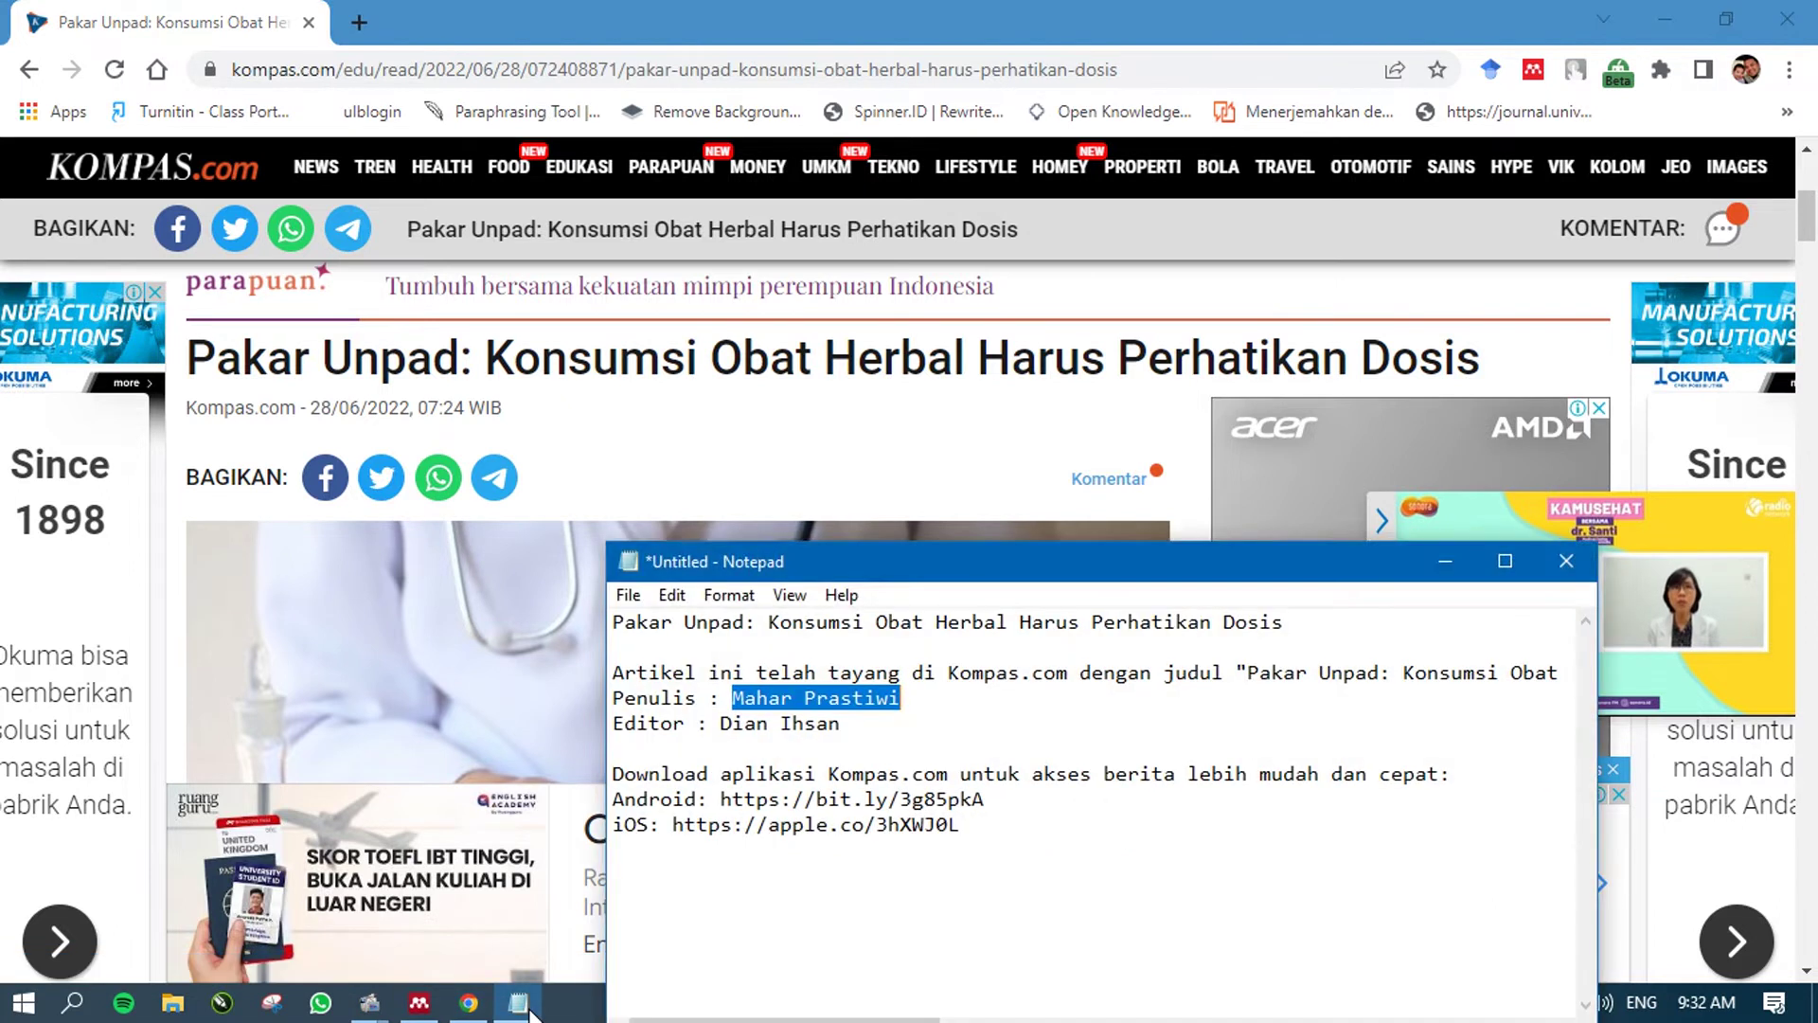
click(521, 1005)
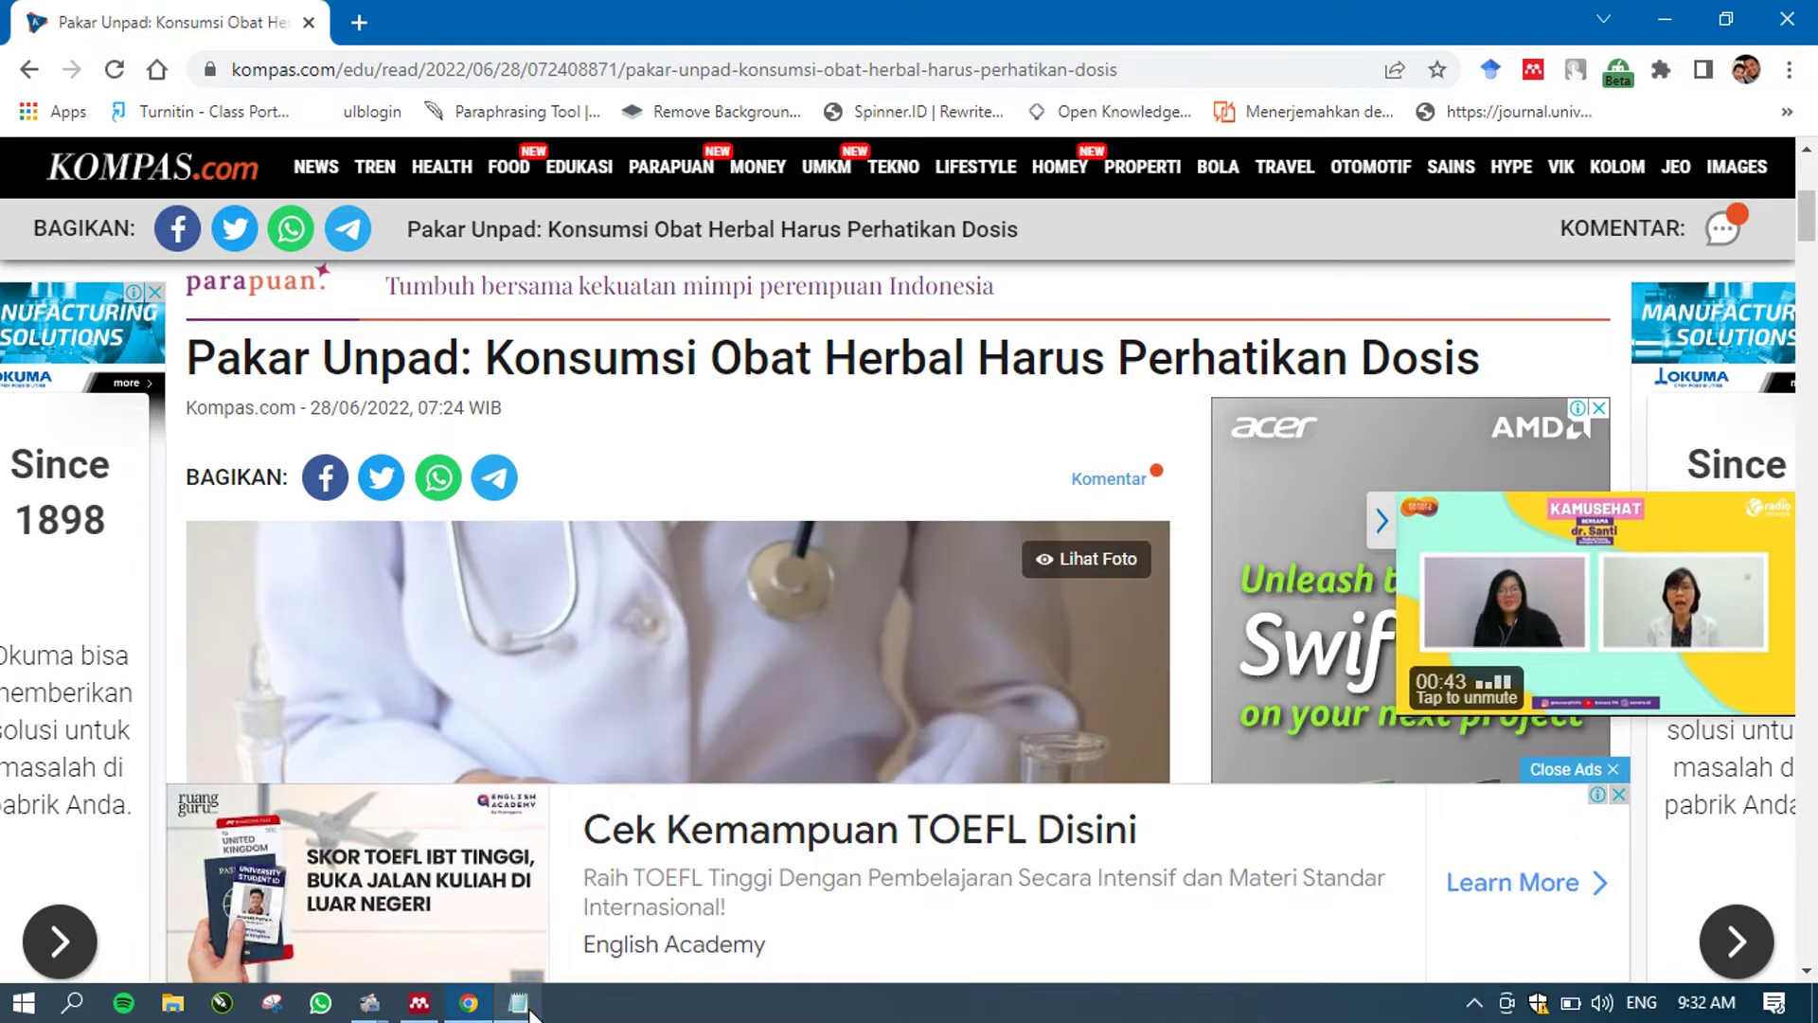
click(431, 1010)
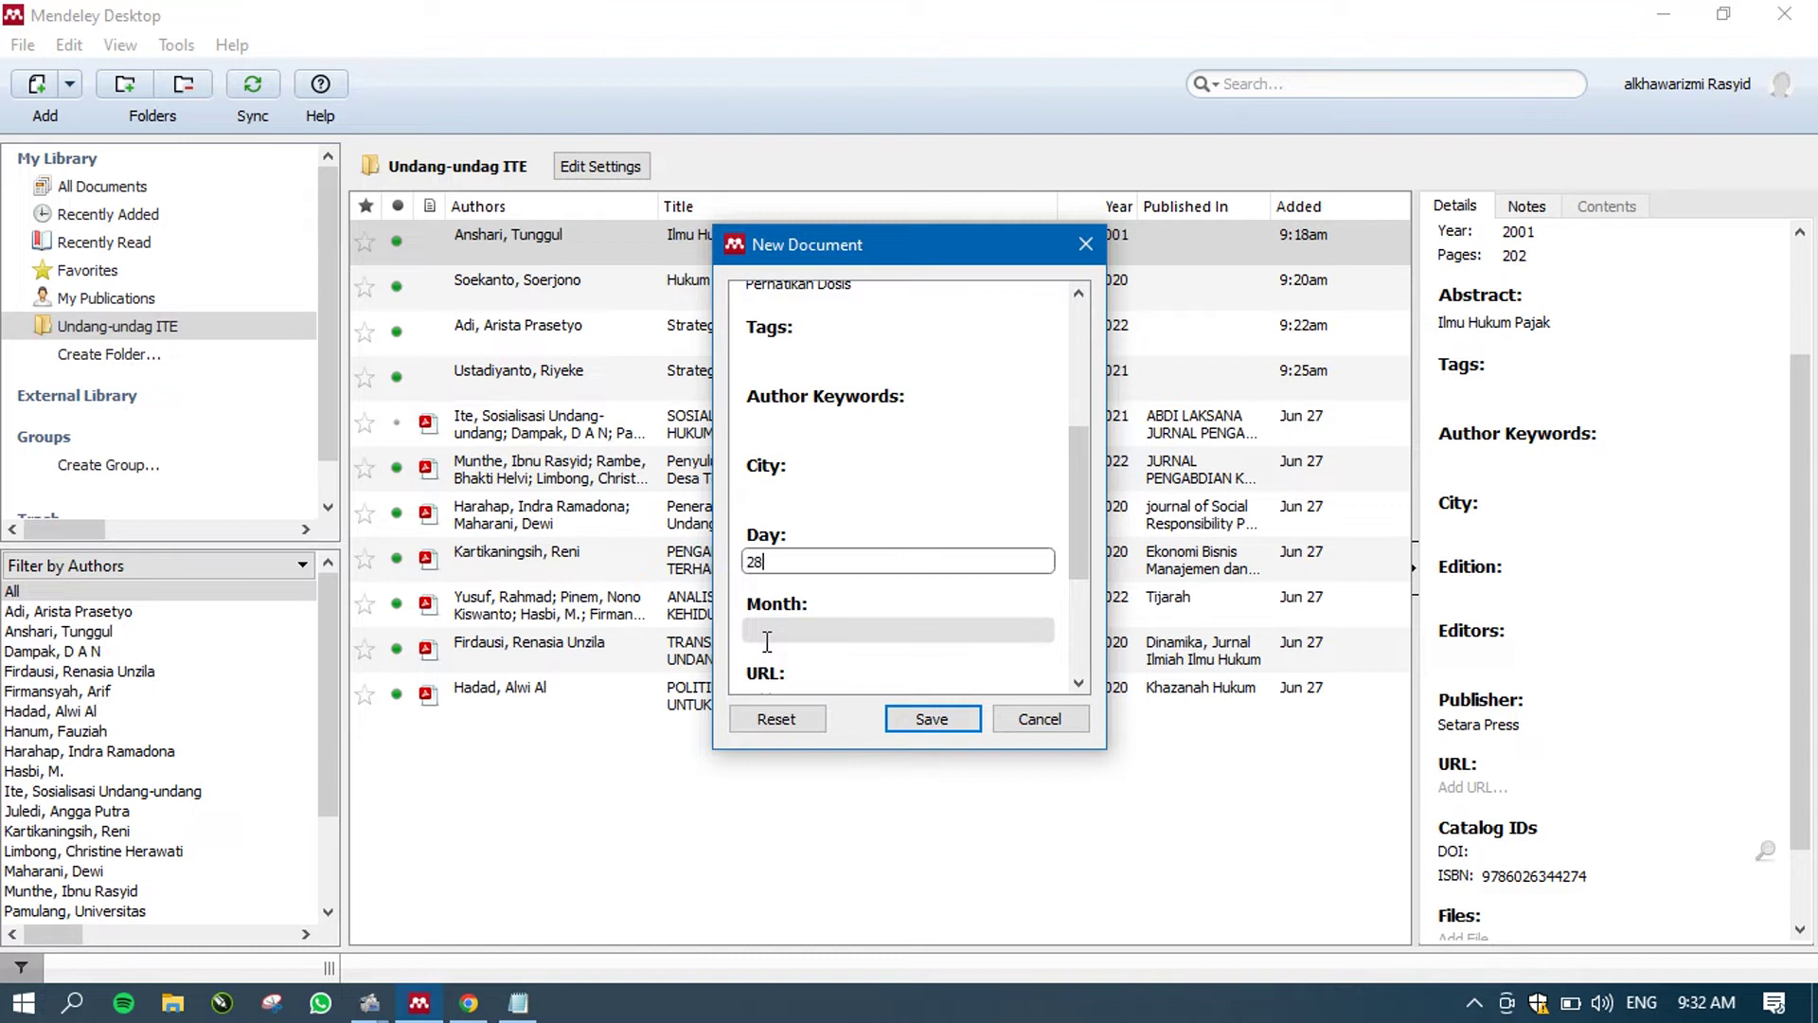
- Recheck the date on the article page in Chrome and set the Mendeley entry's month to Juni
click(767, 632)
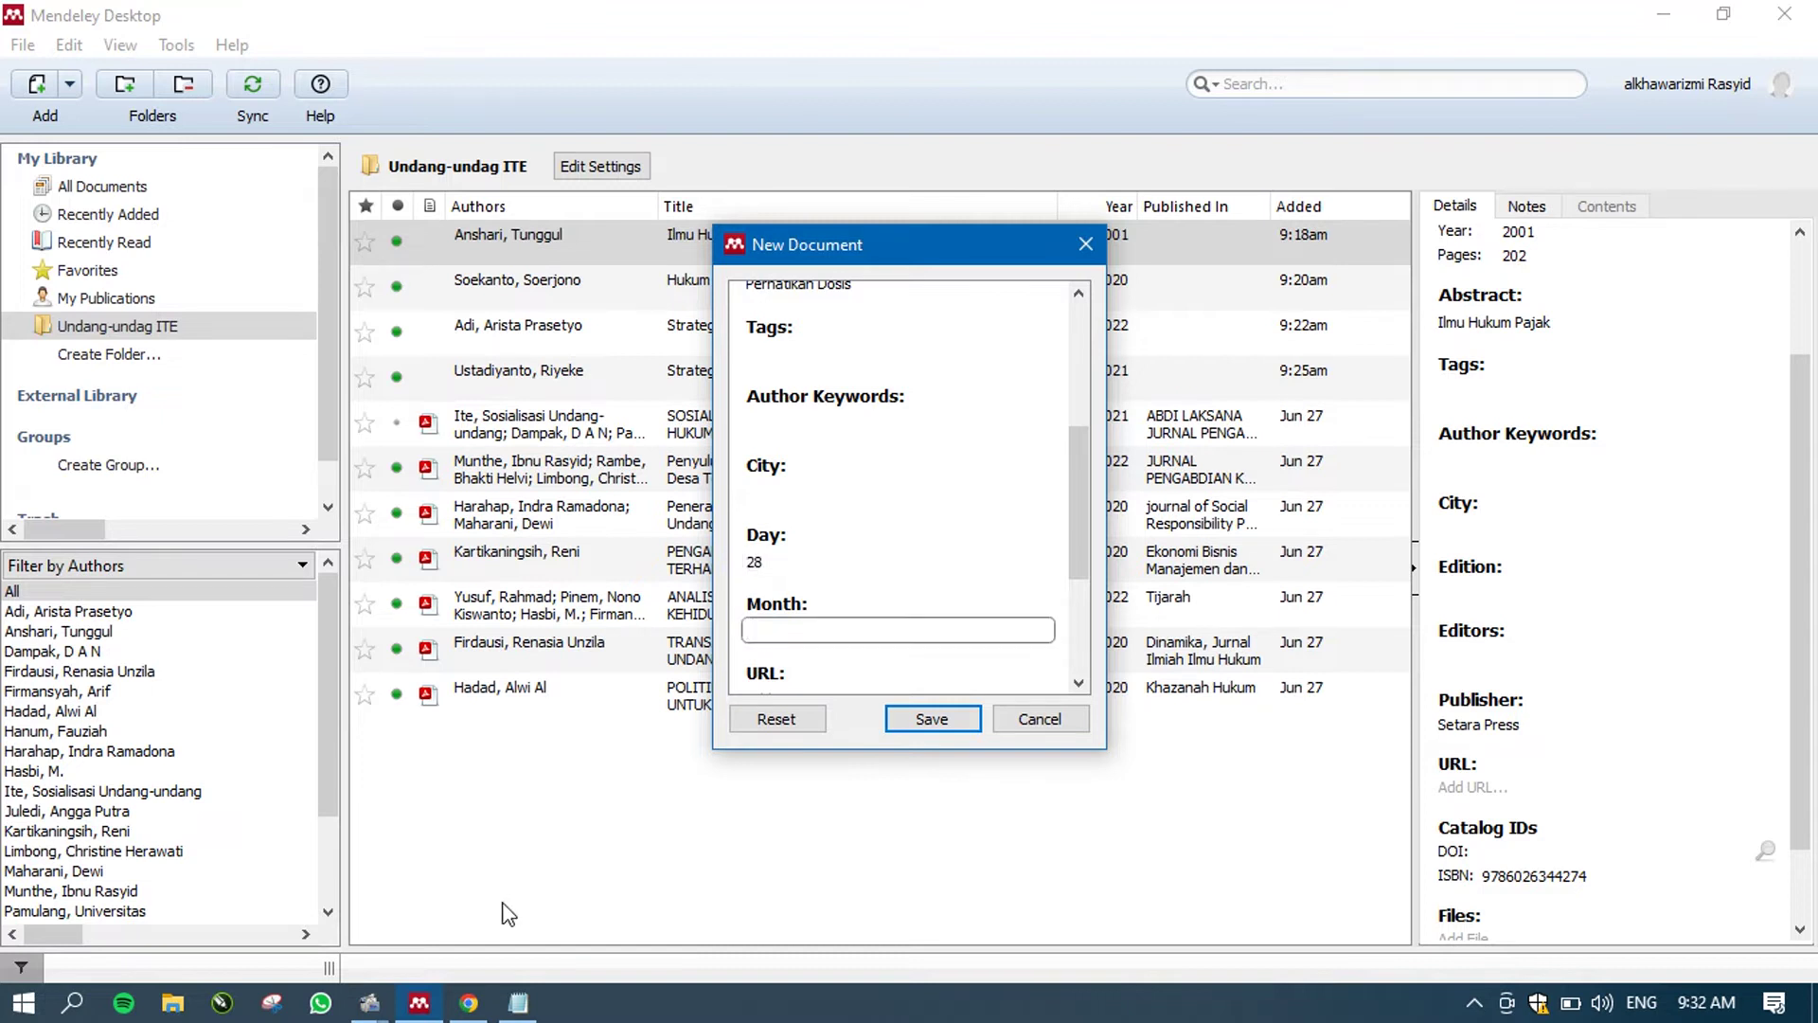
click(455, 1017)
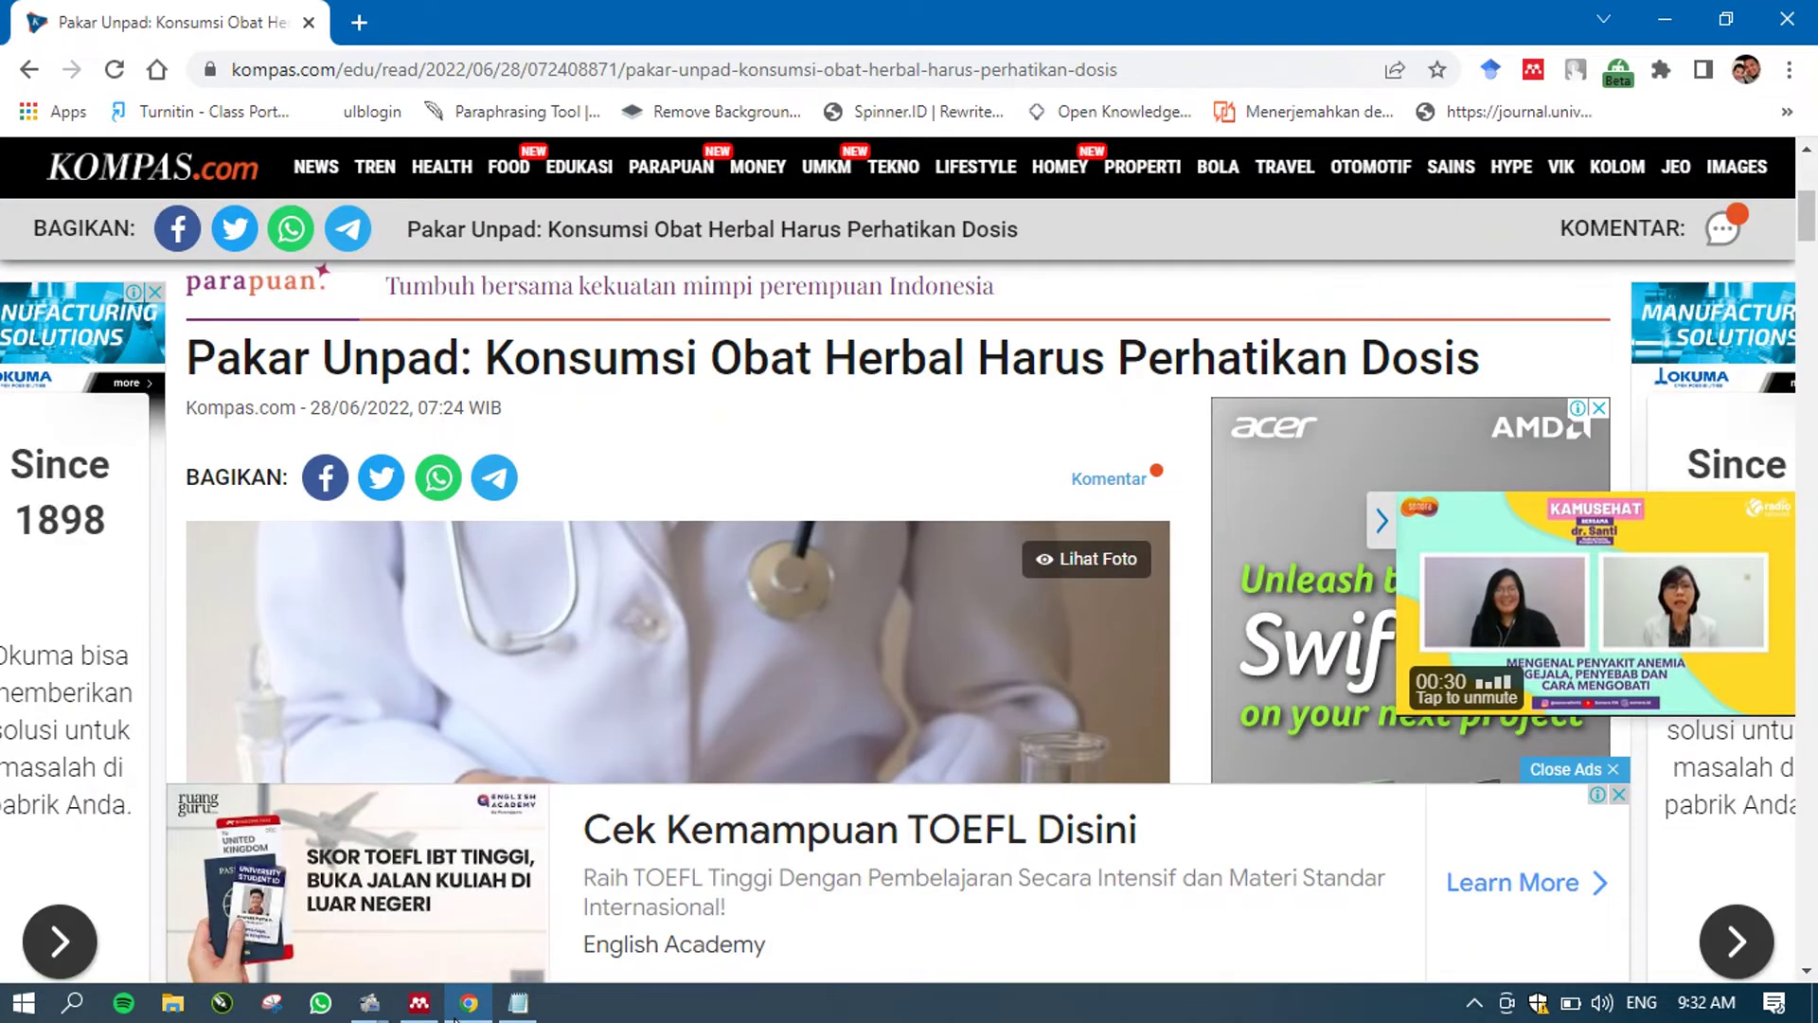
click(455, 1017)
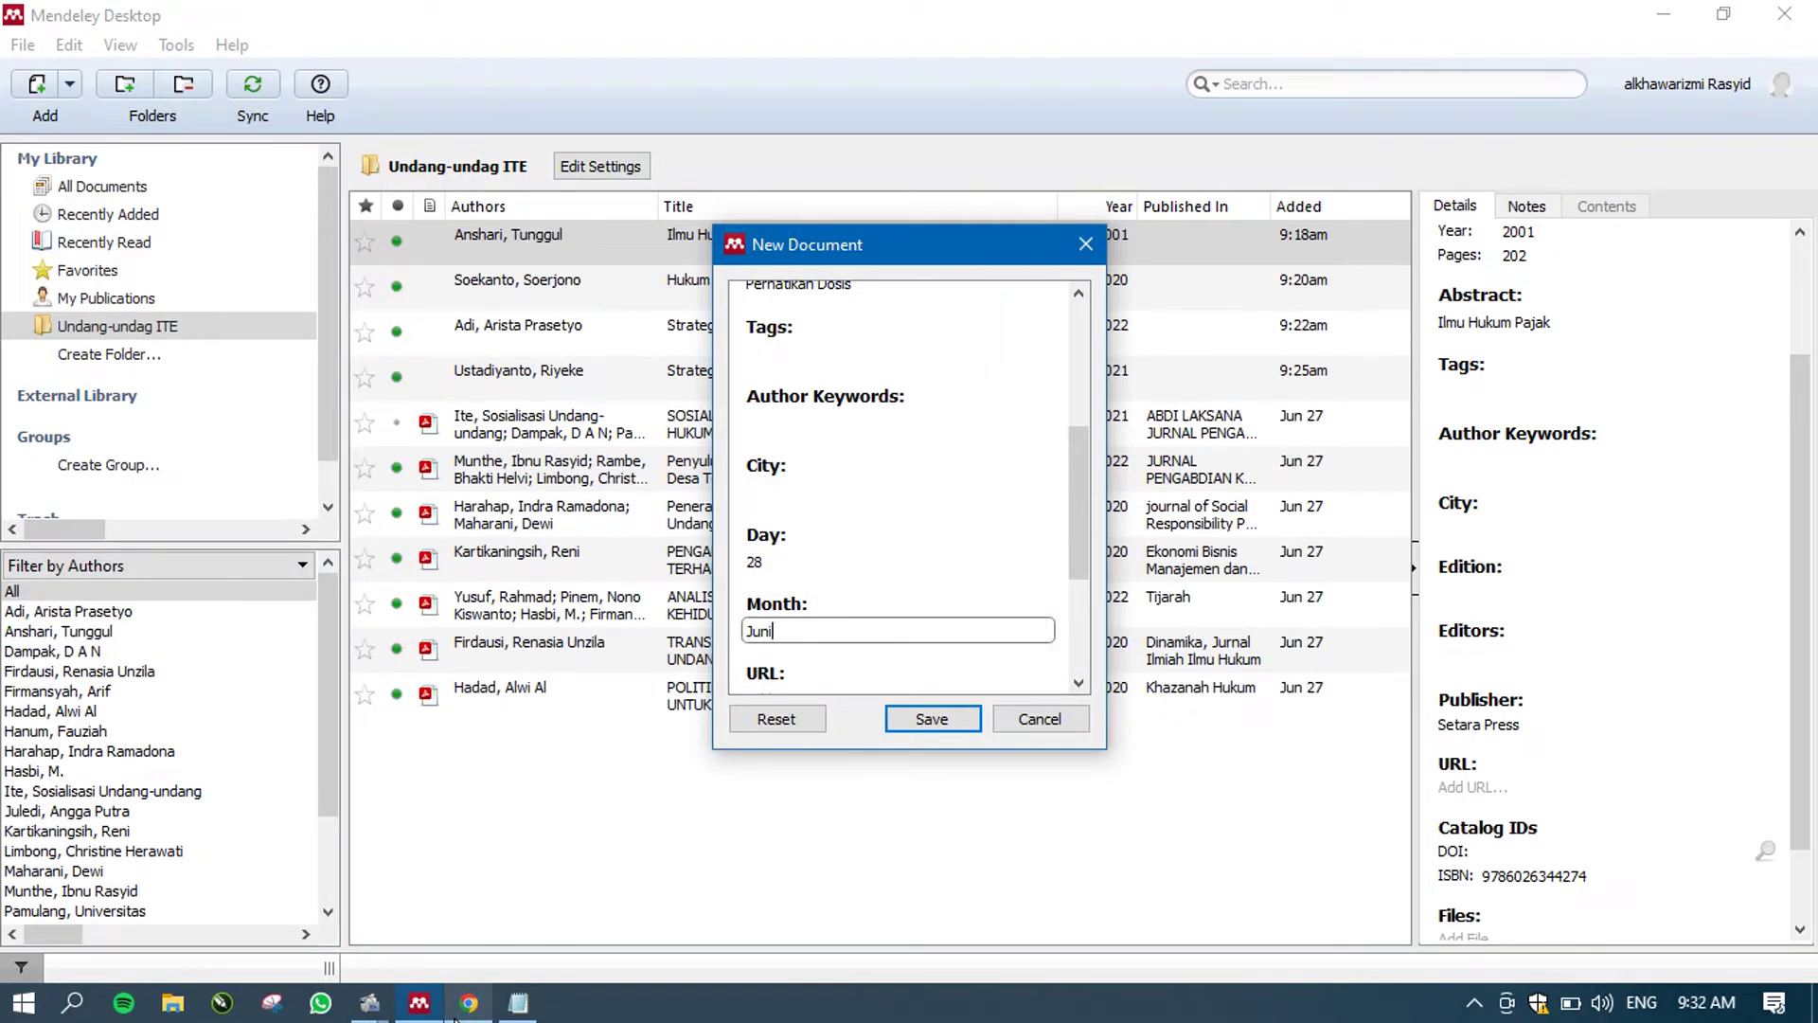
- Copy the Kompas.com article's web address from Chrome and add it as the URL of the Mendeley entry
drag(1075, 474, 1078, 509)
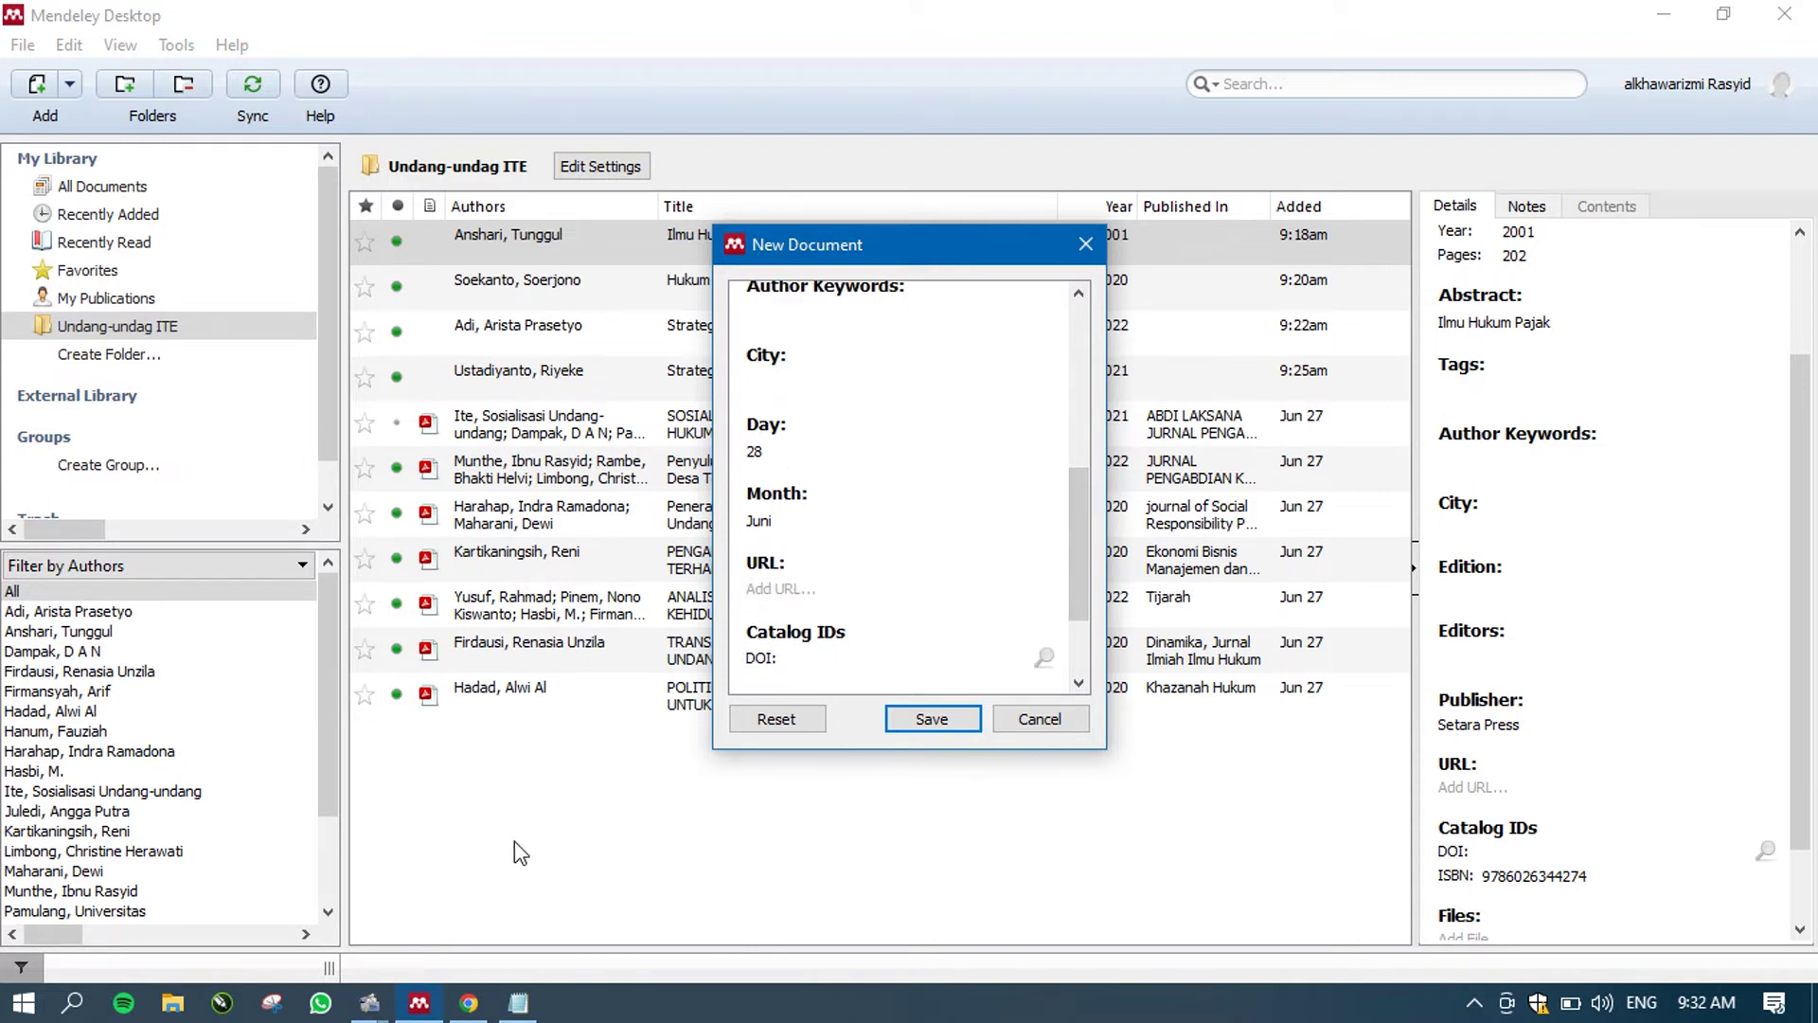
click(487, 1004)
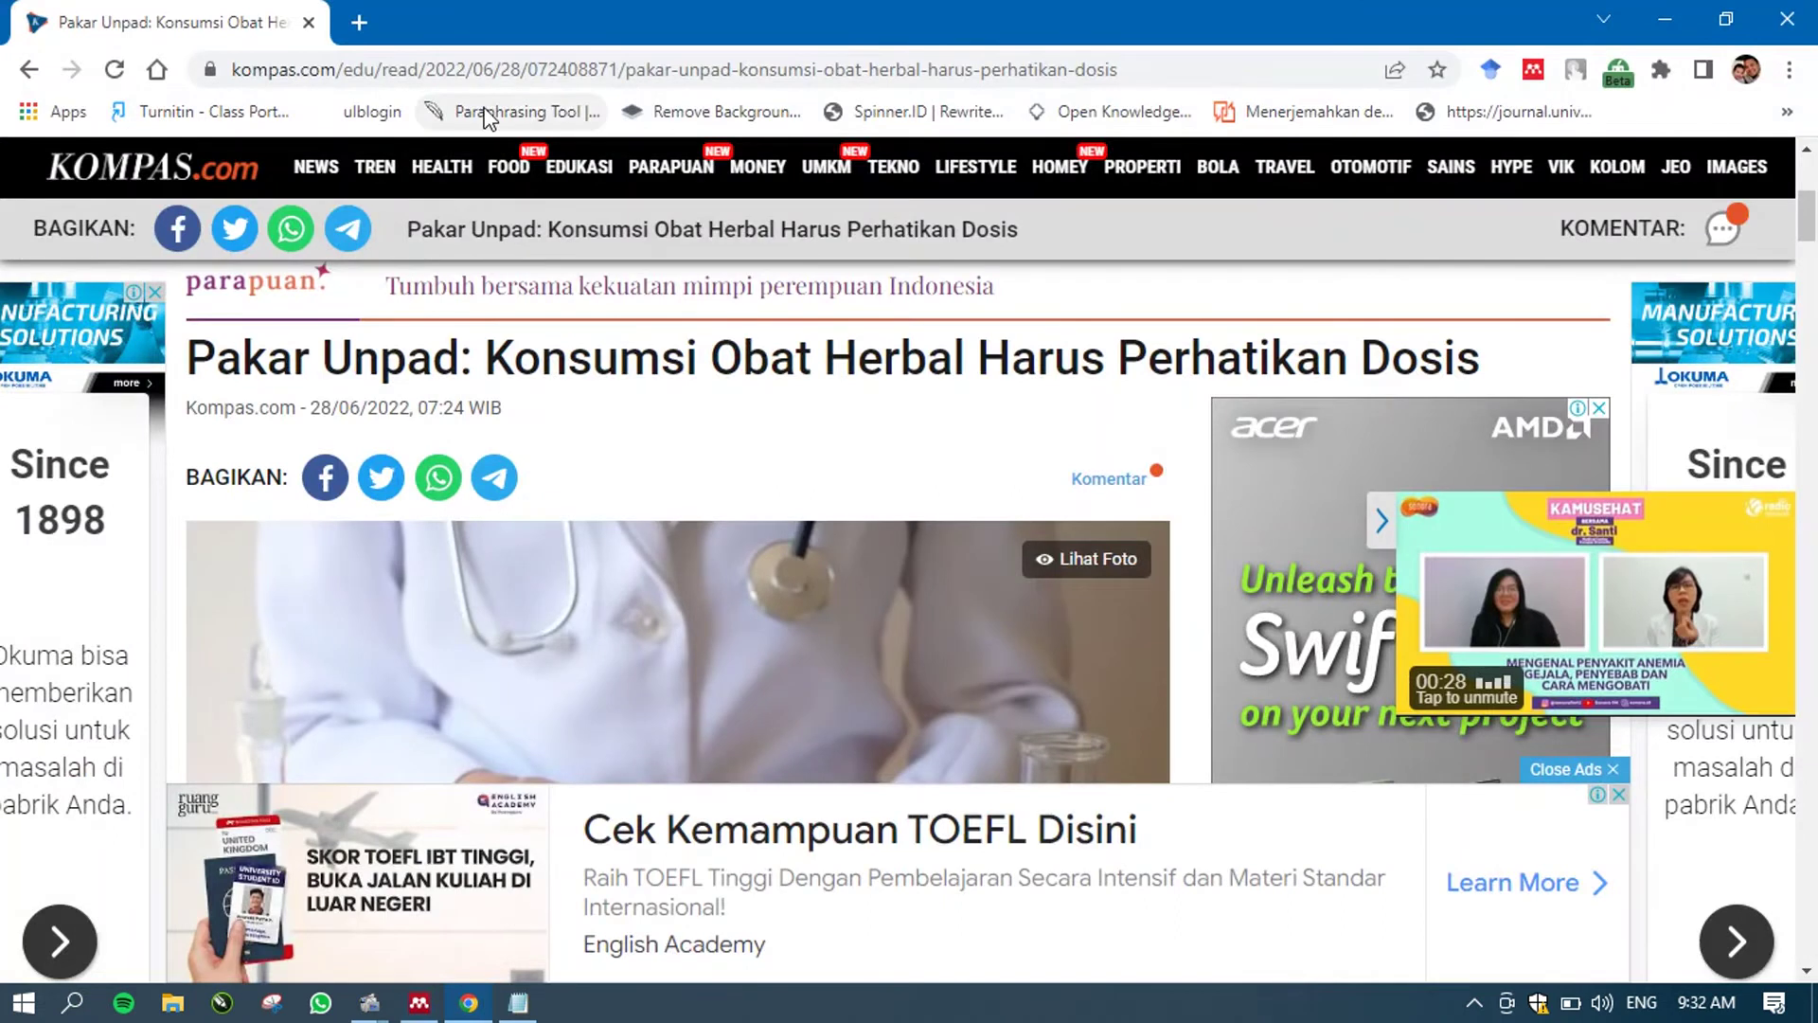
click(485, 79)
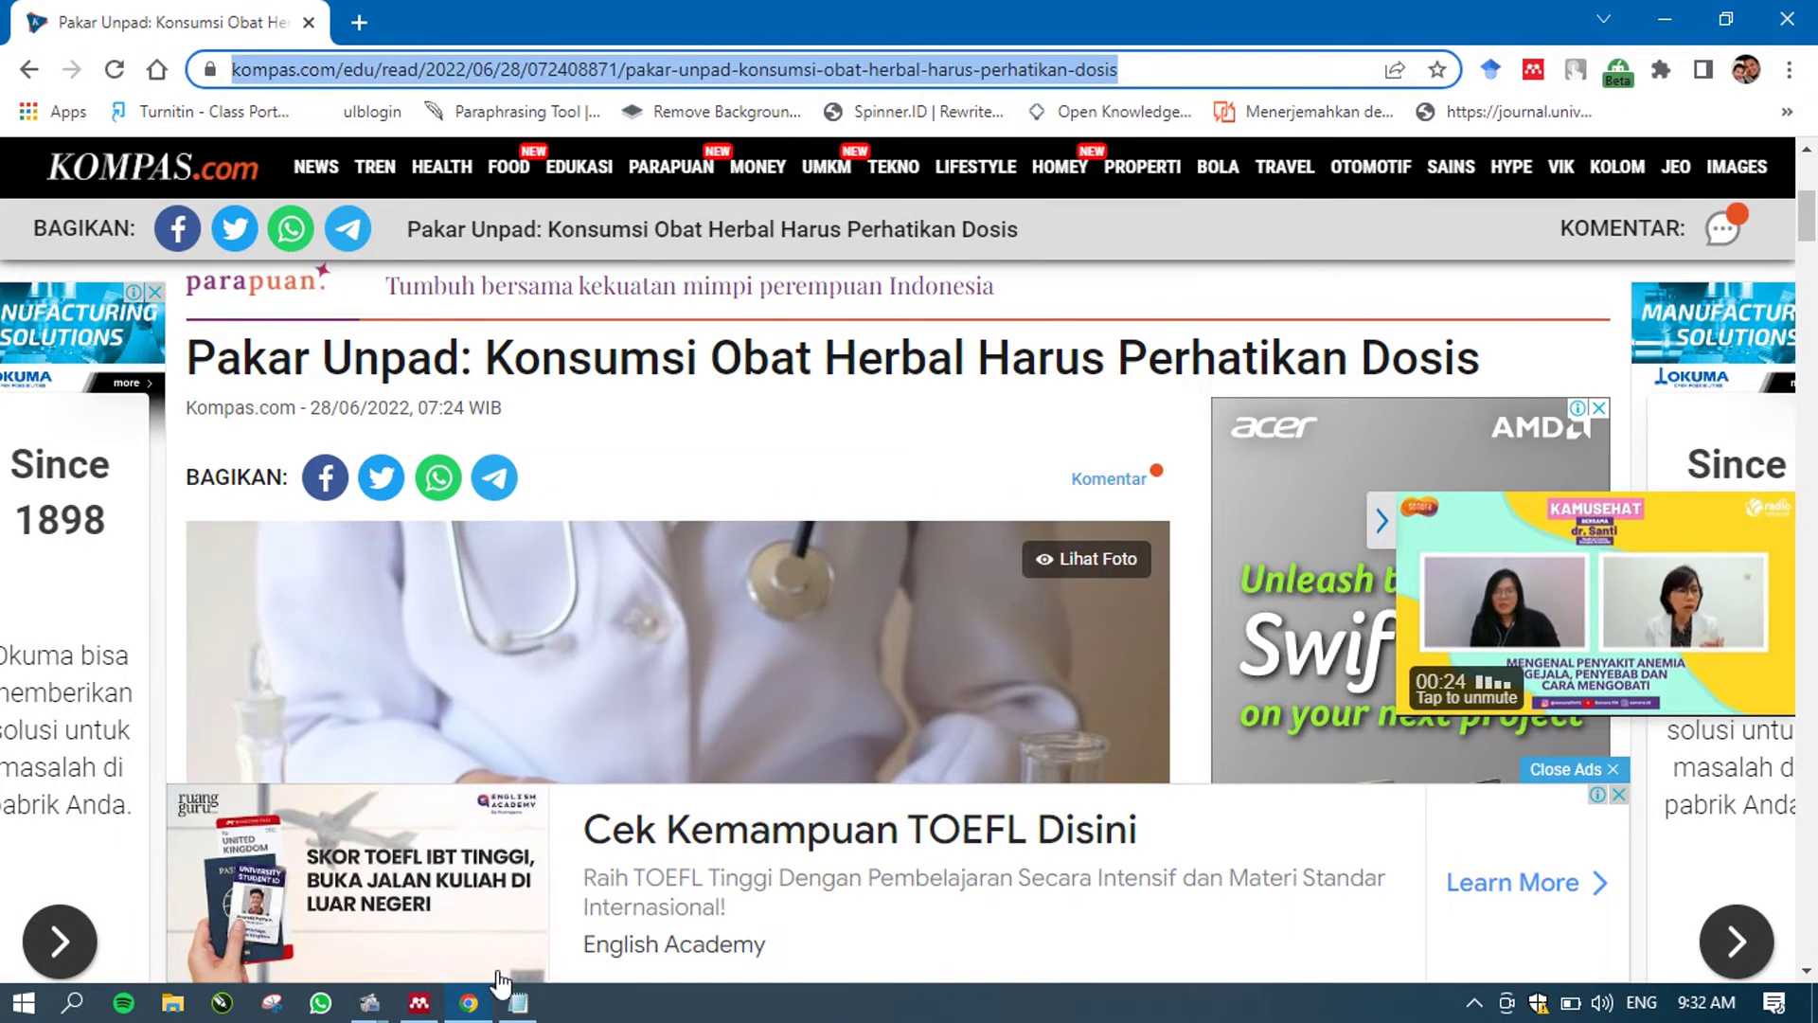
click(517, 1004)
click(518, 1004)
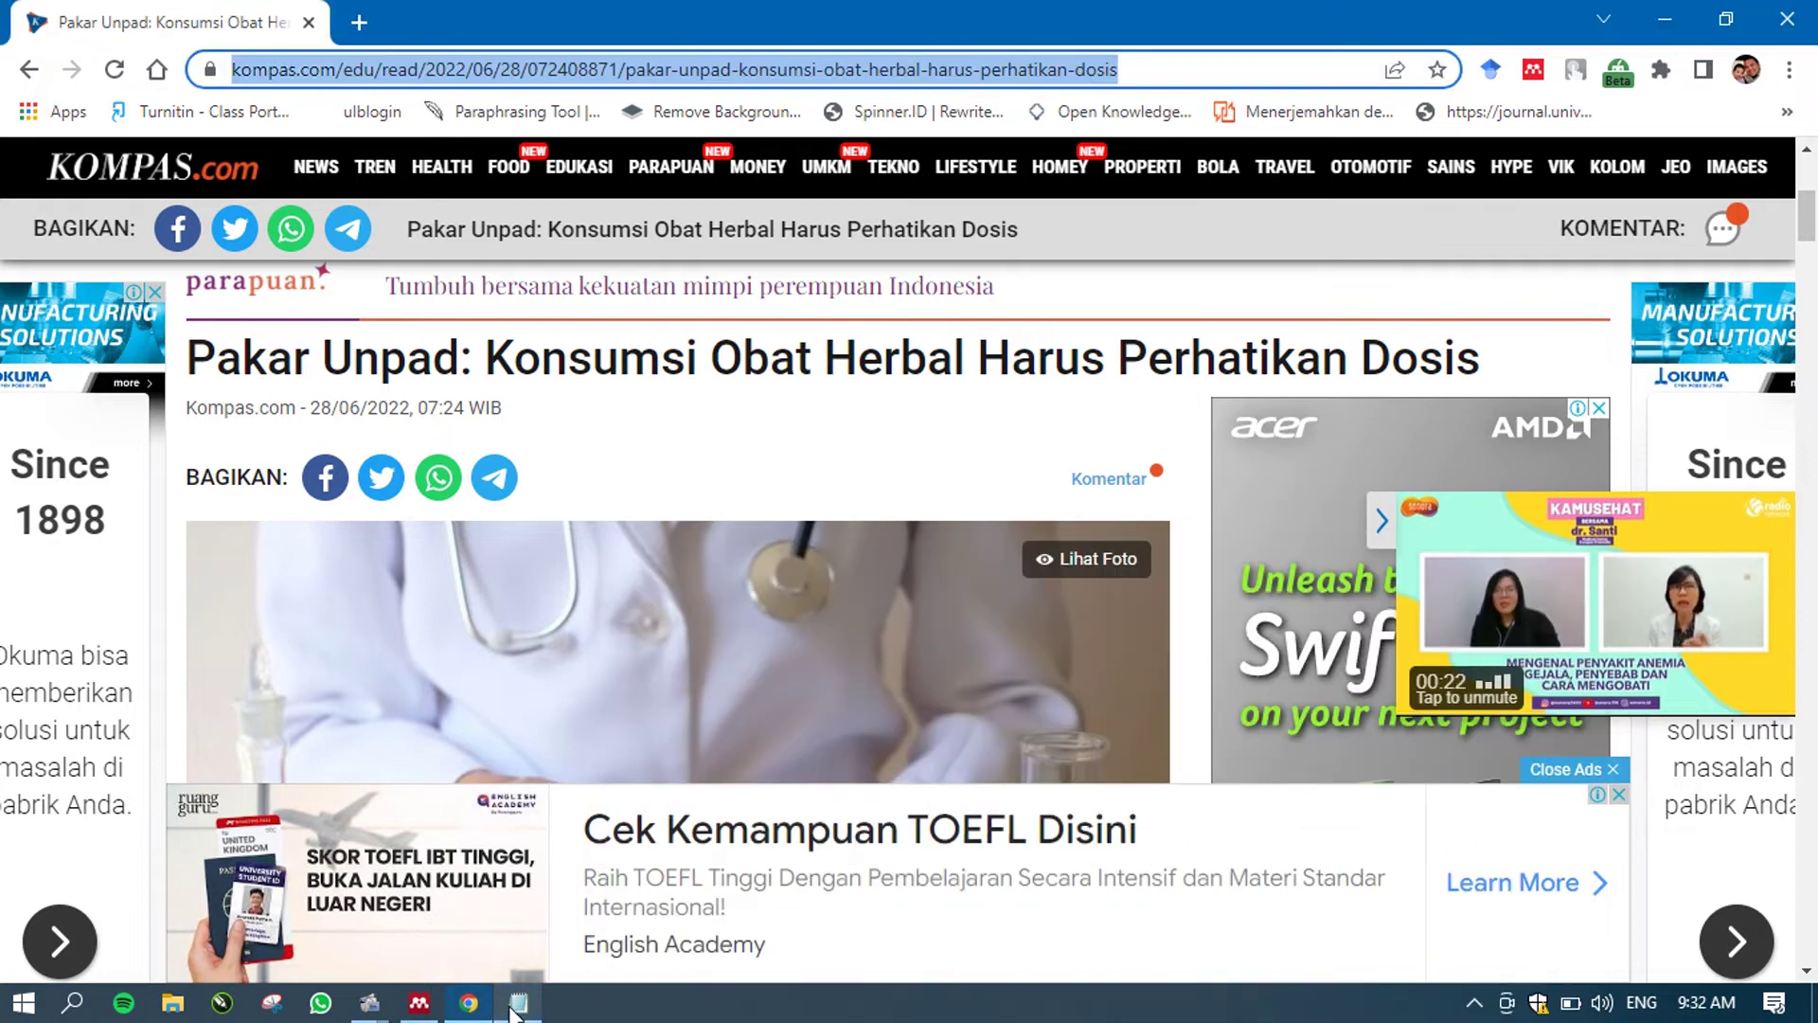
click(418, 1009)
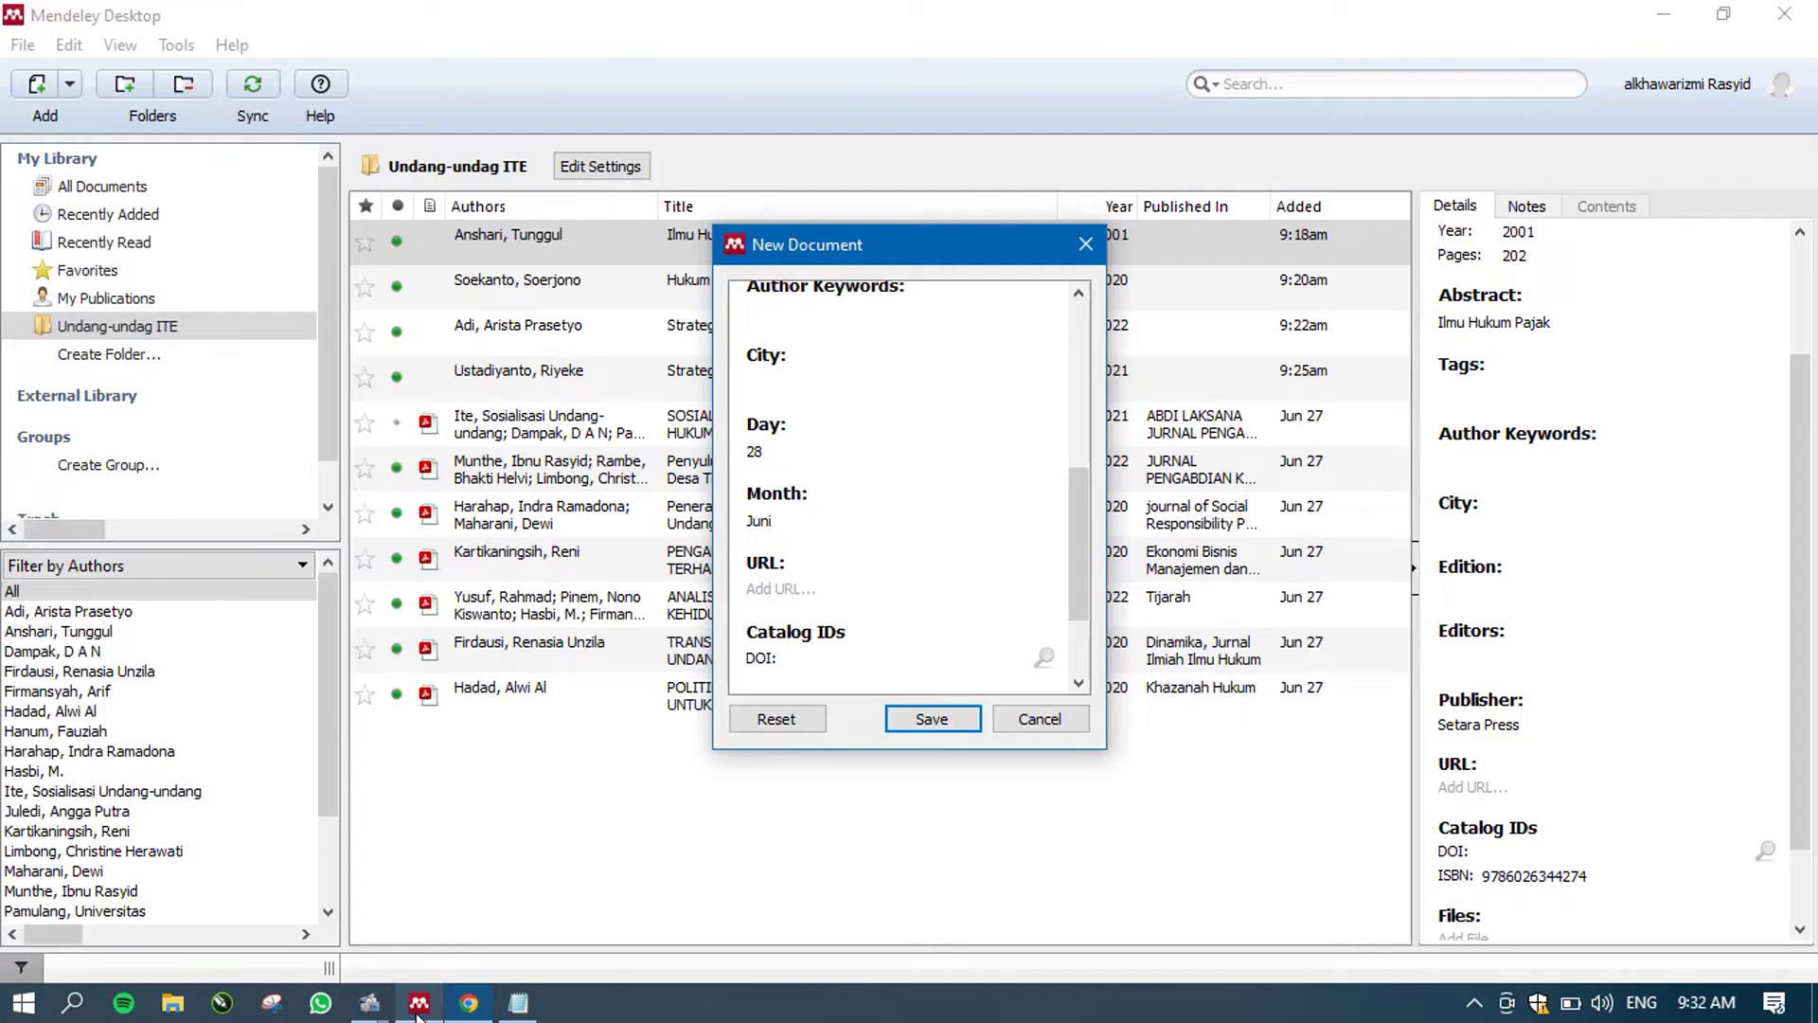
click(836, 590)
key(ctrl+v)
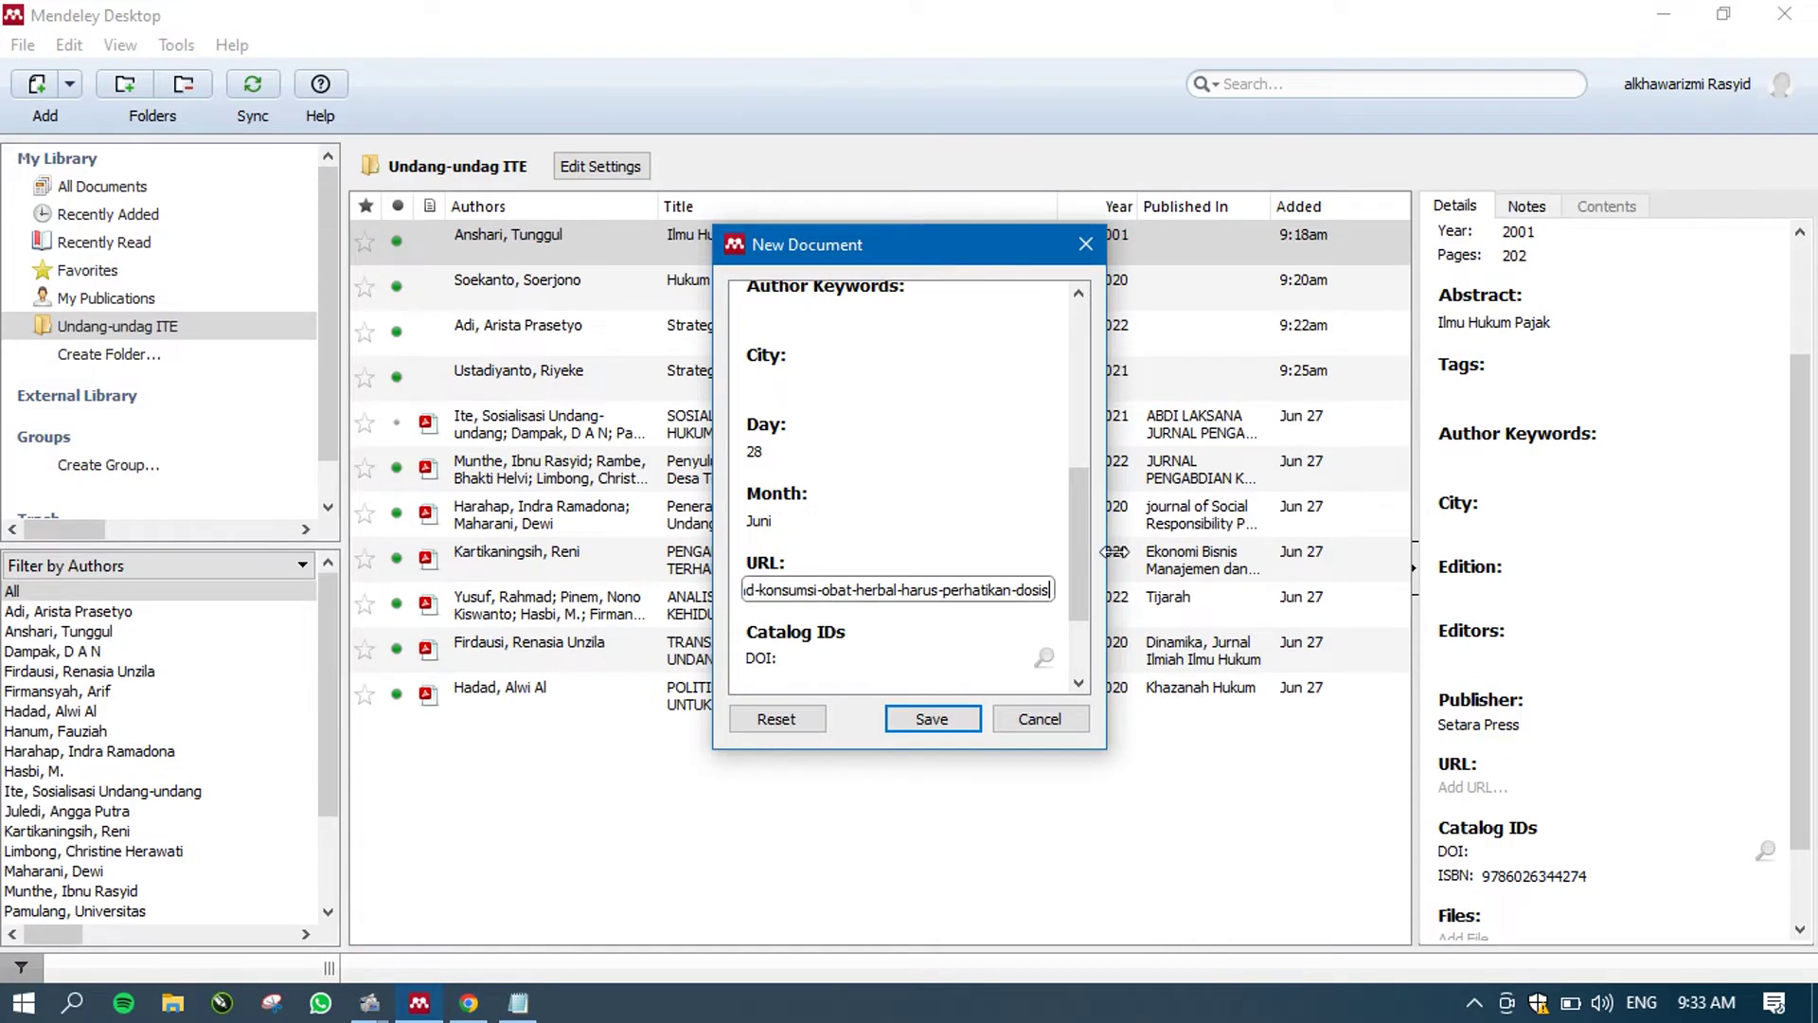
key(Return)
- Review the remaining fields of the newspaper article entry and save it to the folder
scroll(1095, 606, down, 3)
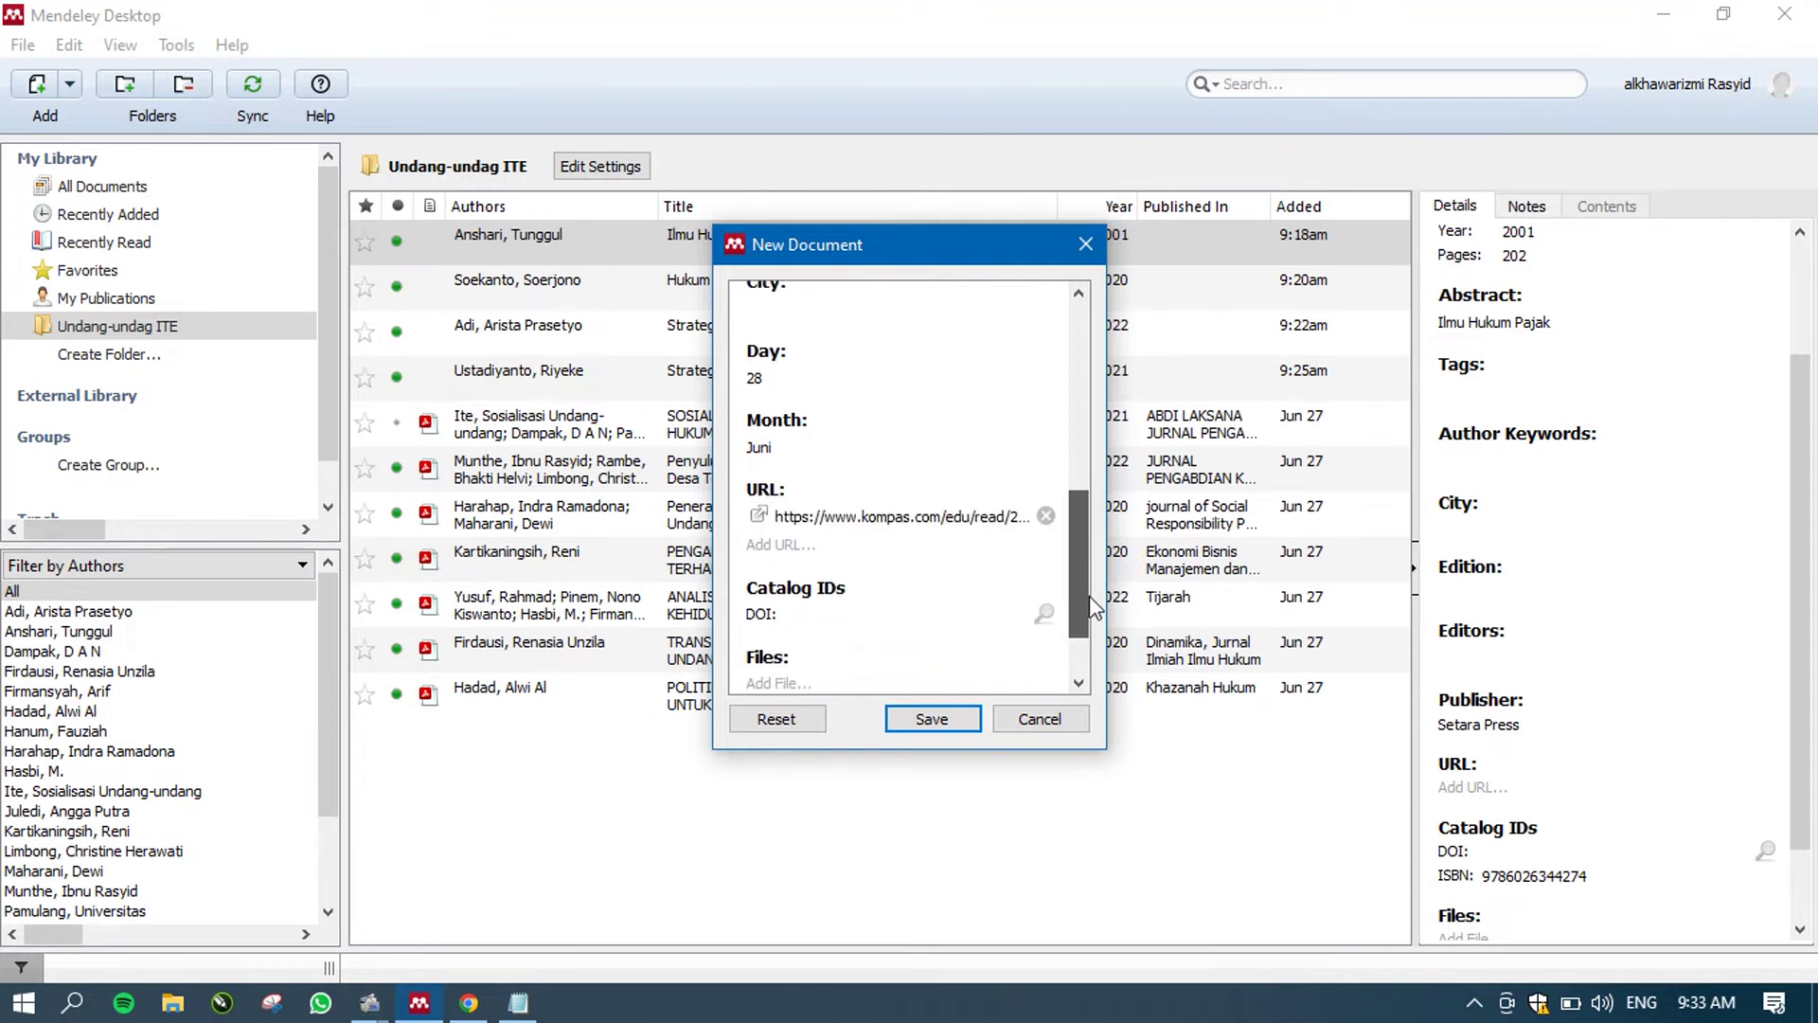
mouse_move(1081, 643)
mouse_down()
mouse_move(1059, 385)
mouse_move(1079, 610)
mouse_up()
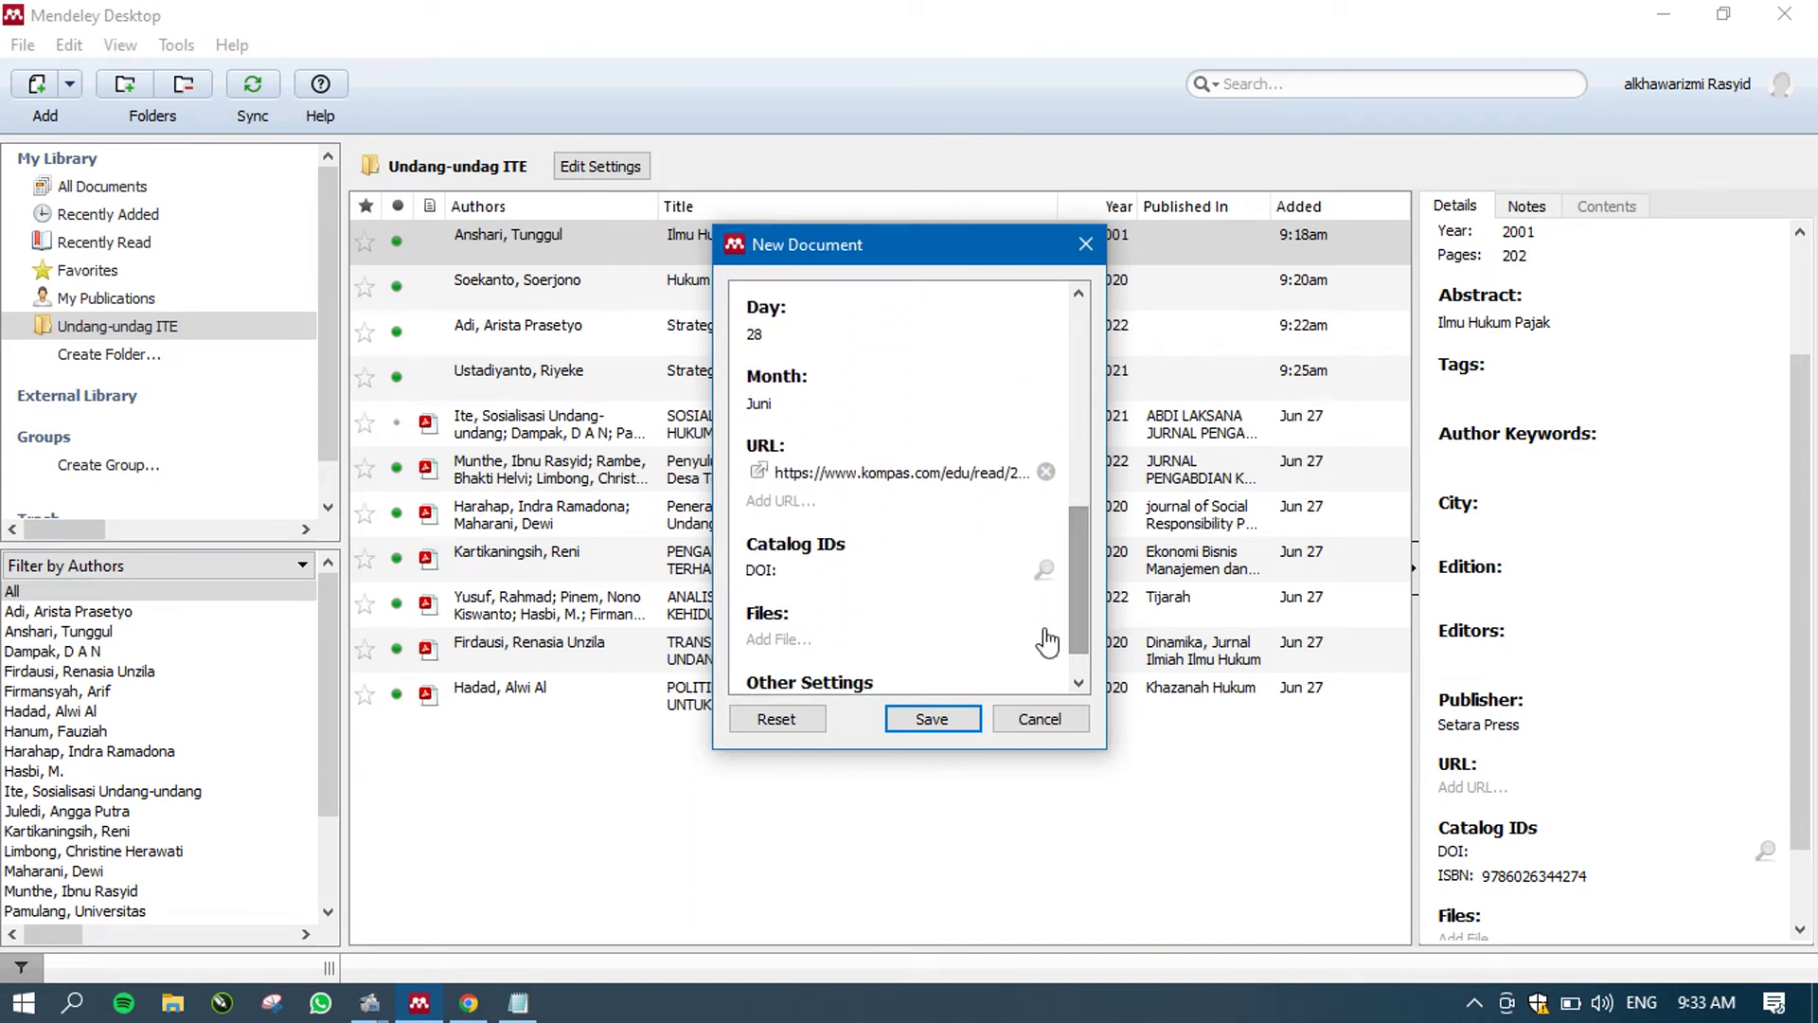
click(932, 718)
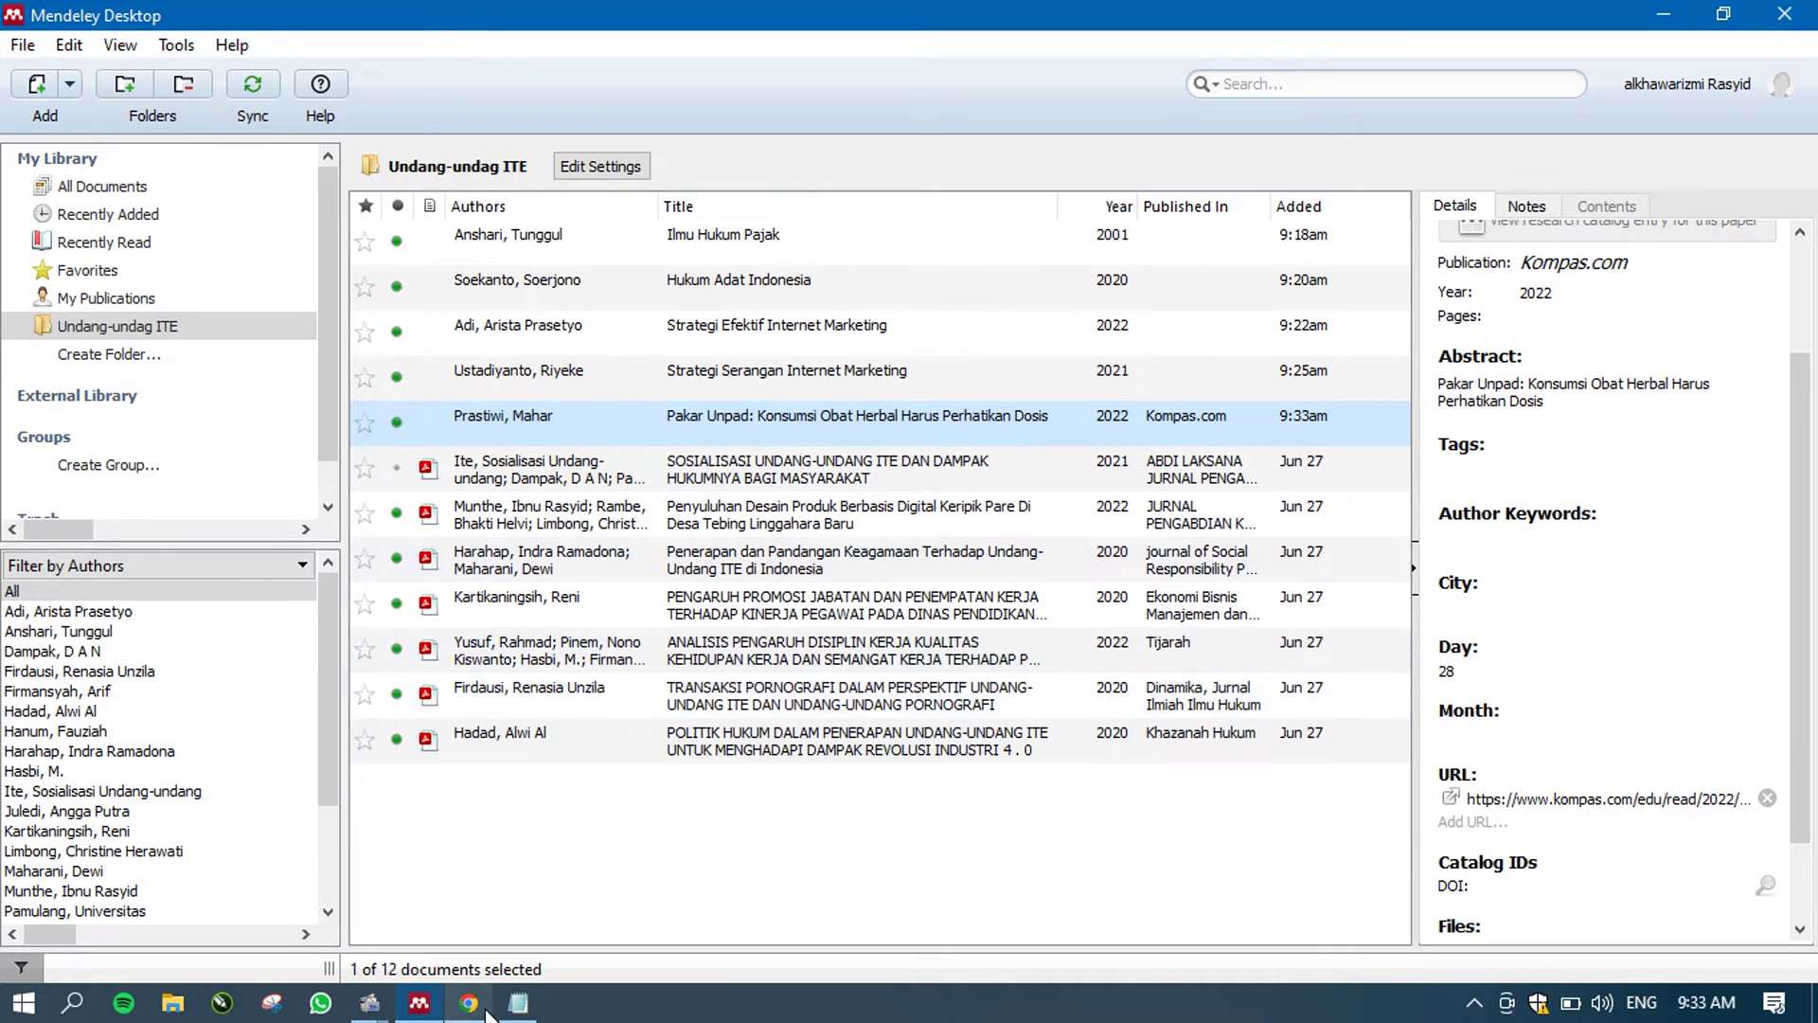
- Switch to Chrome and search Google for CNN in a new tab
mouse_move(487, 1011)
click(475, 945)
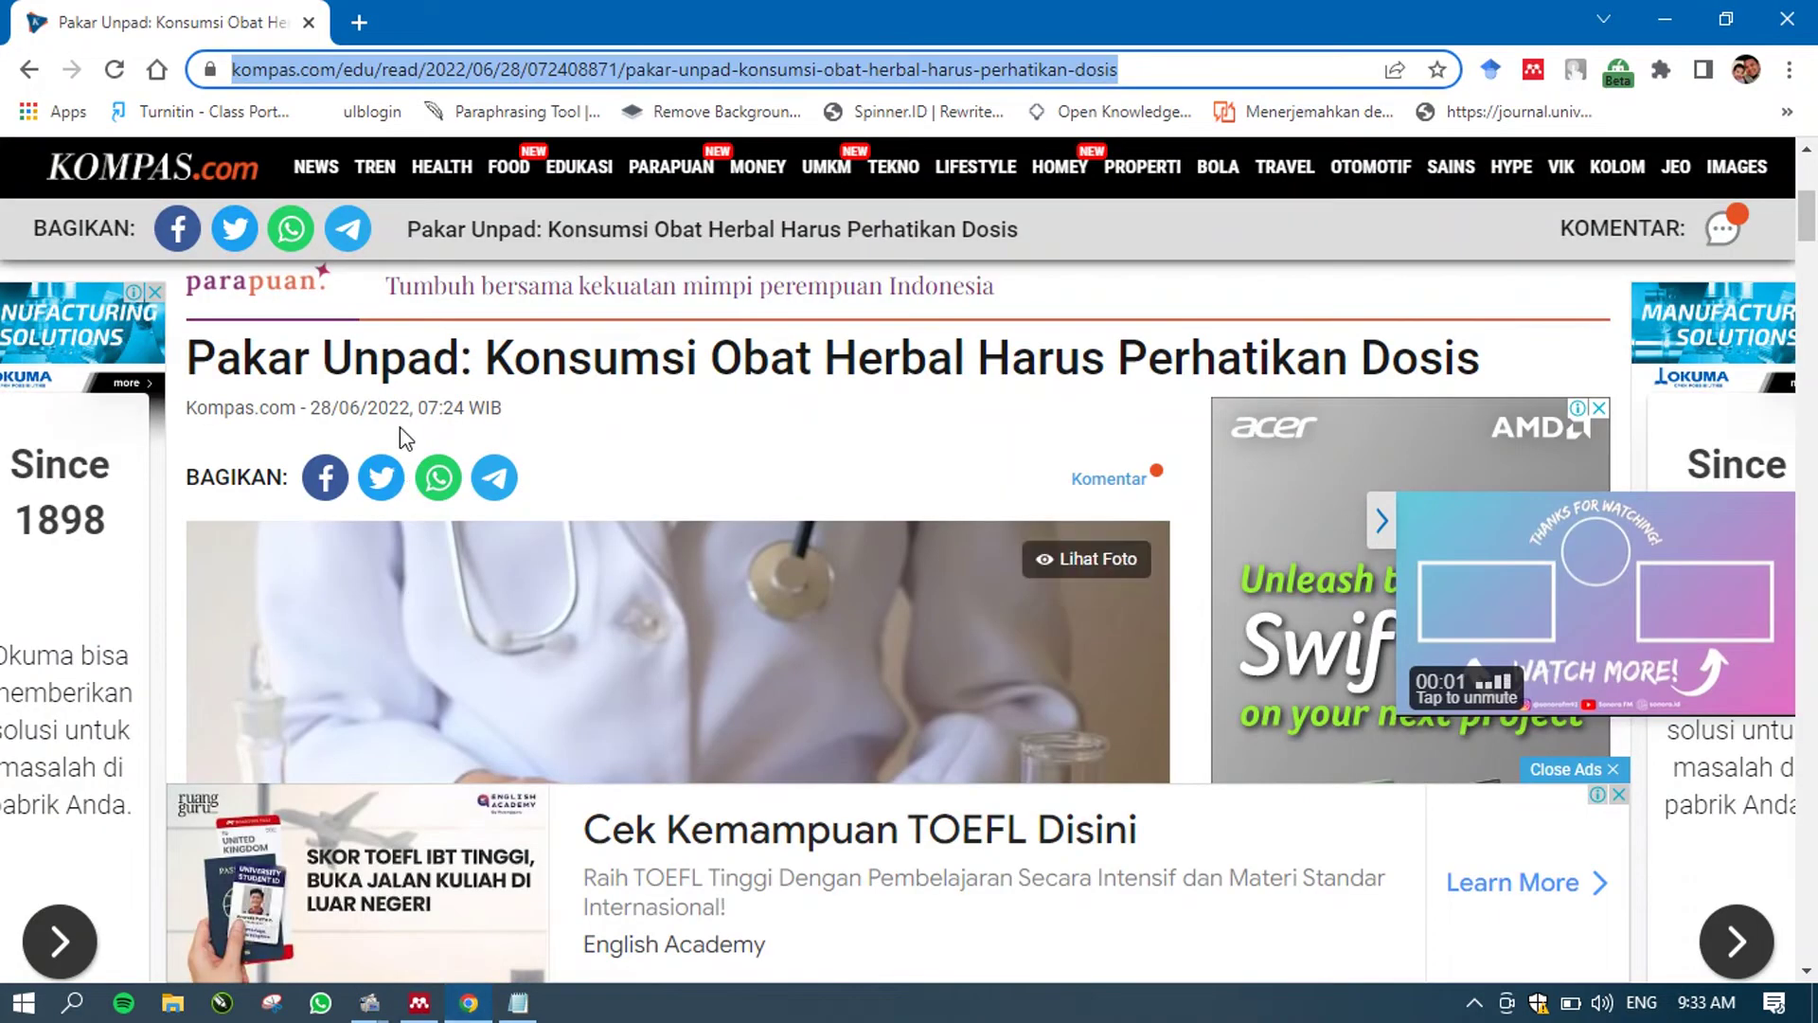
click(359, 22)
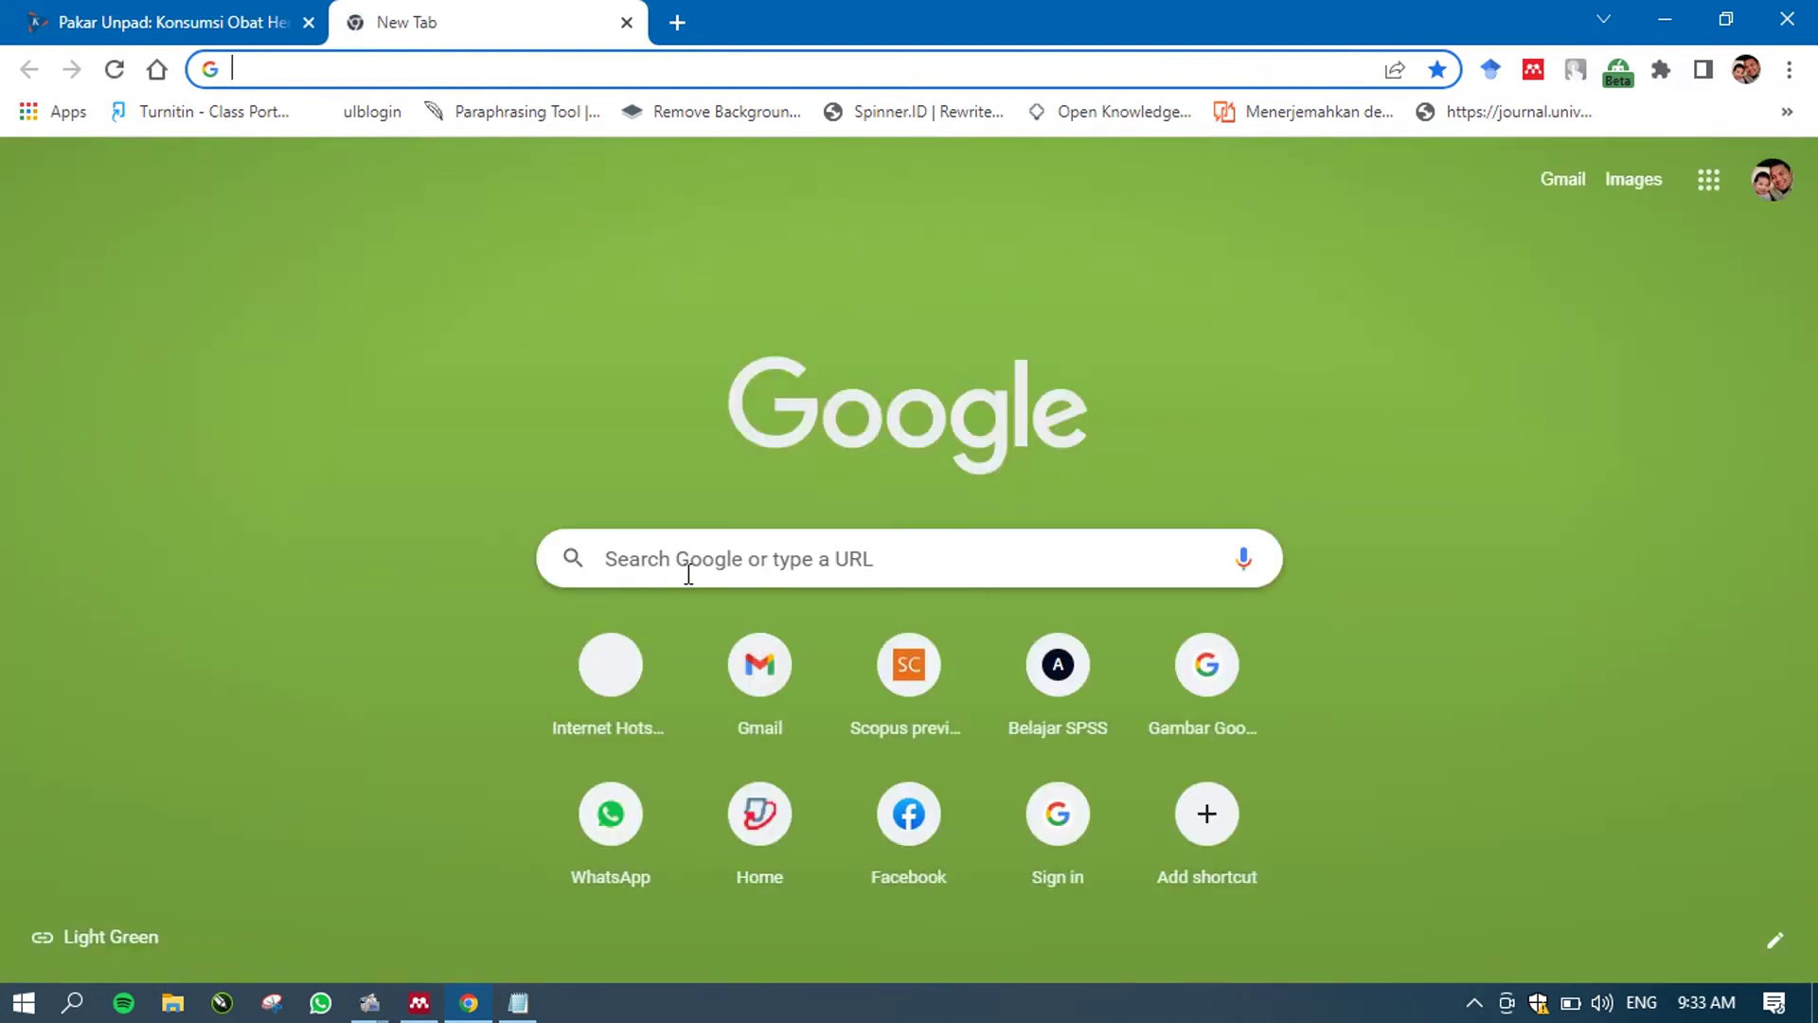
click(689, 572)
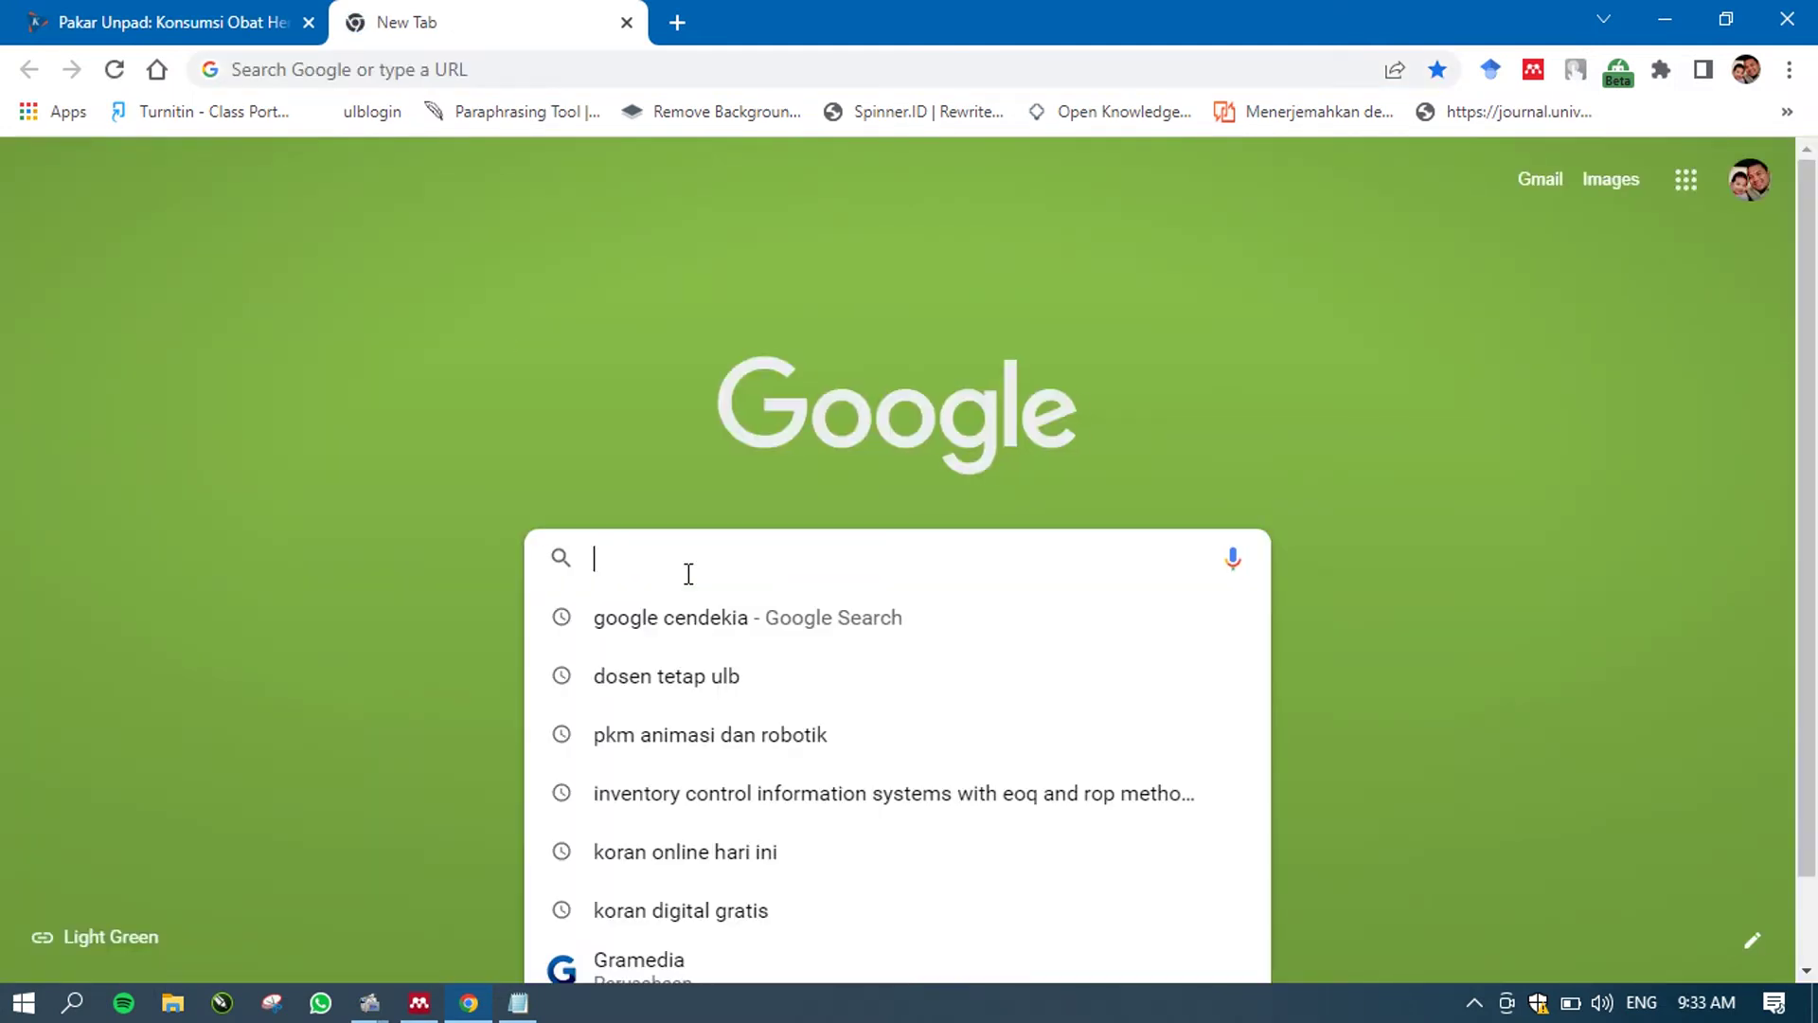
text(CNN)
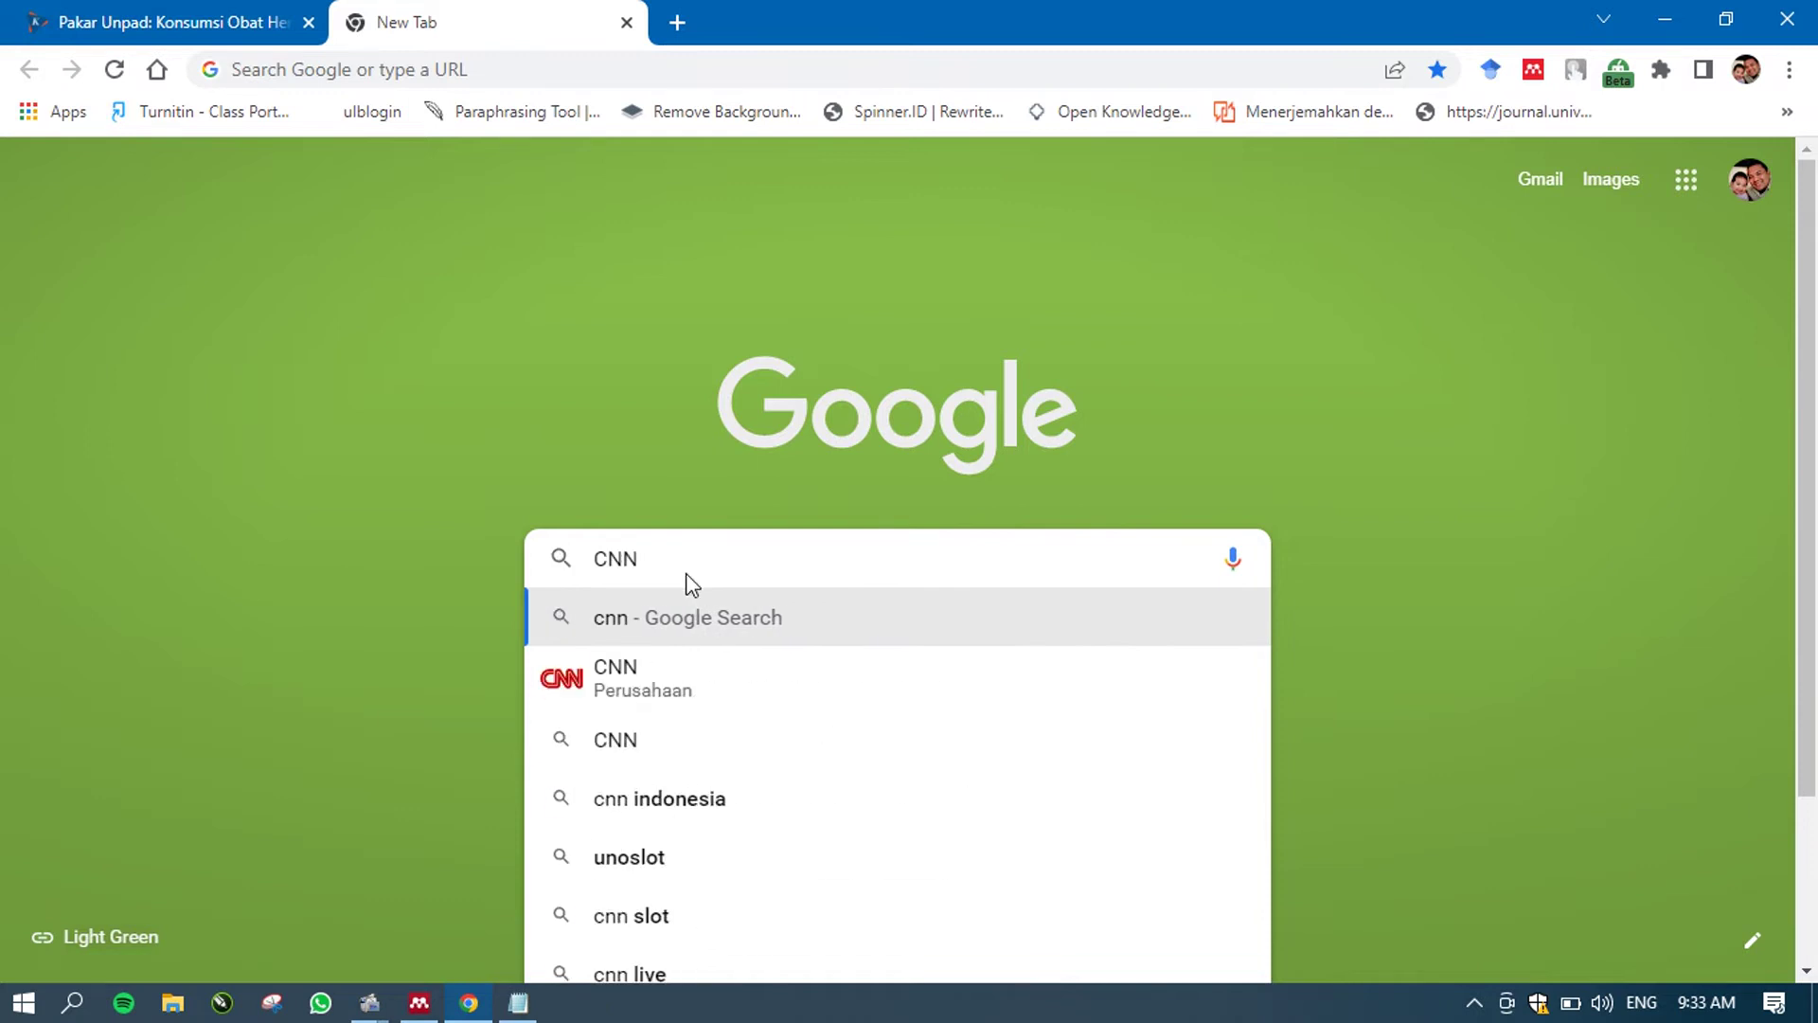
click(629, 665)
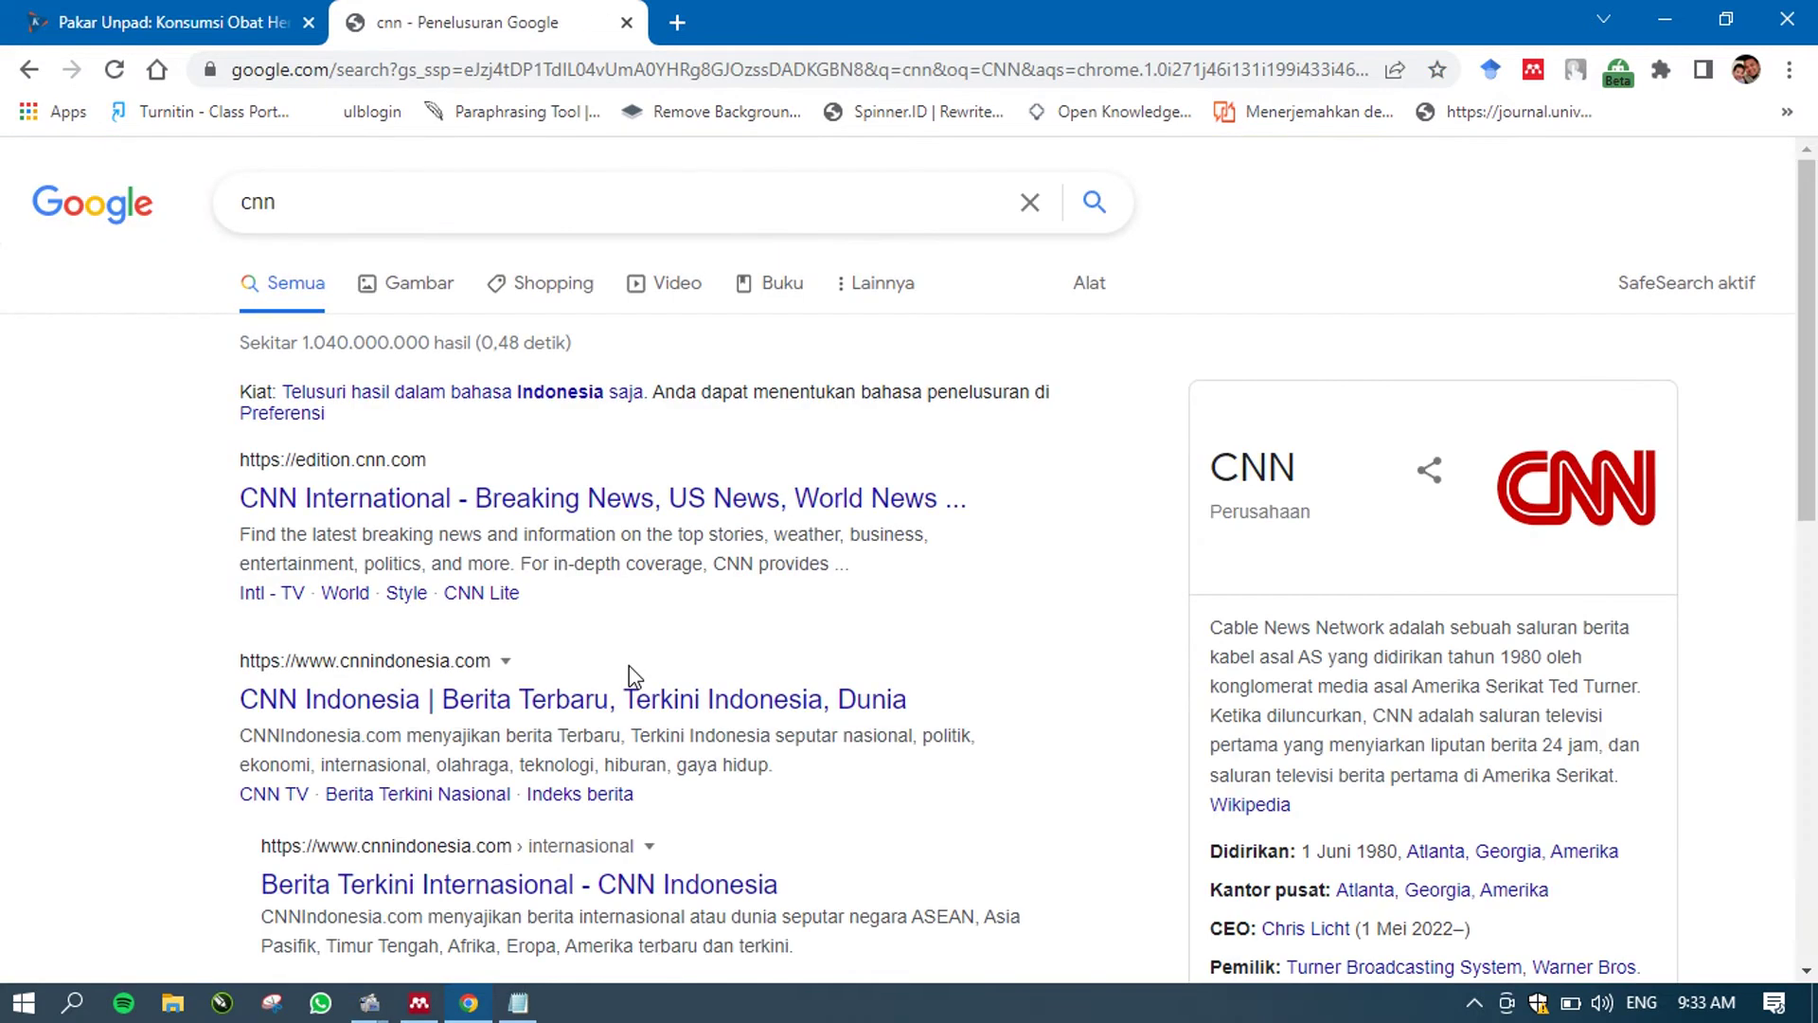
- Open the CNN Indonesia website from the search results and show the latest stories under Teknologi
click(438, 700)
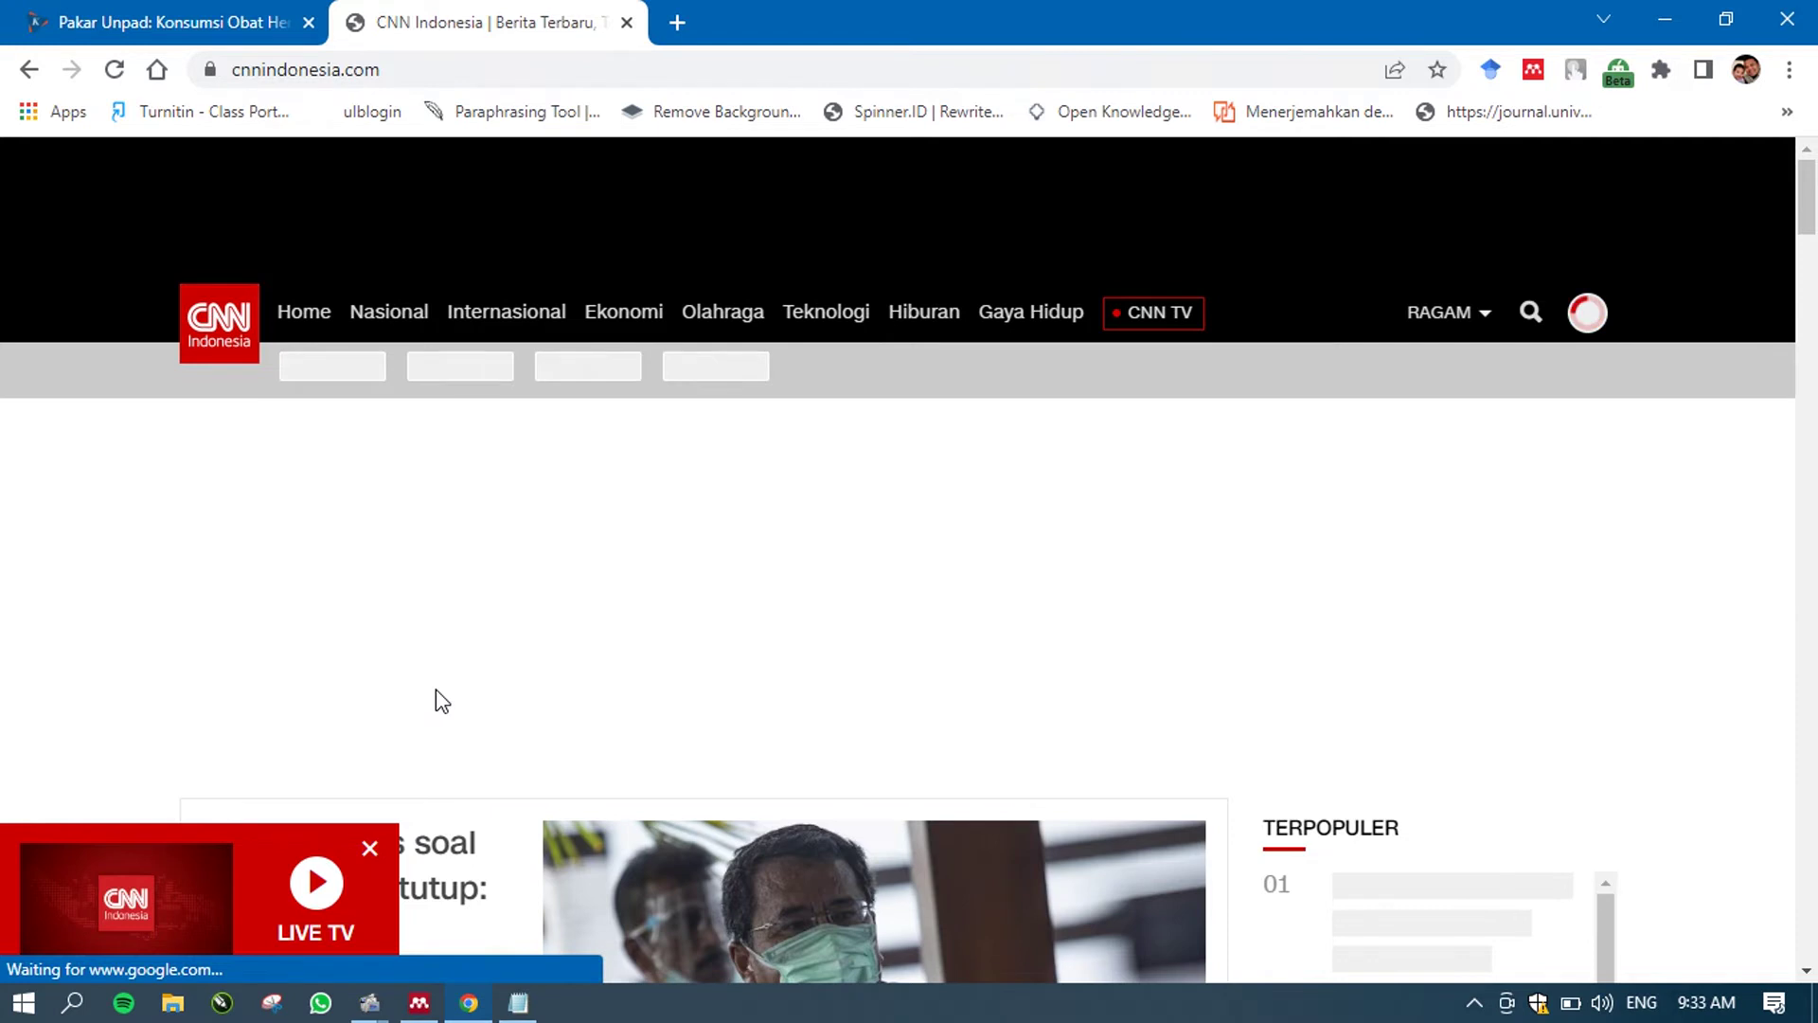
mouse_move(722, 312)
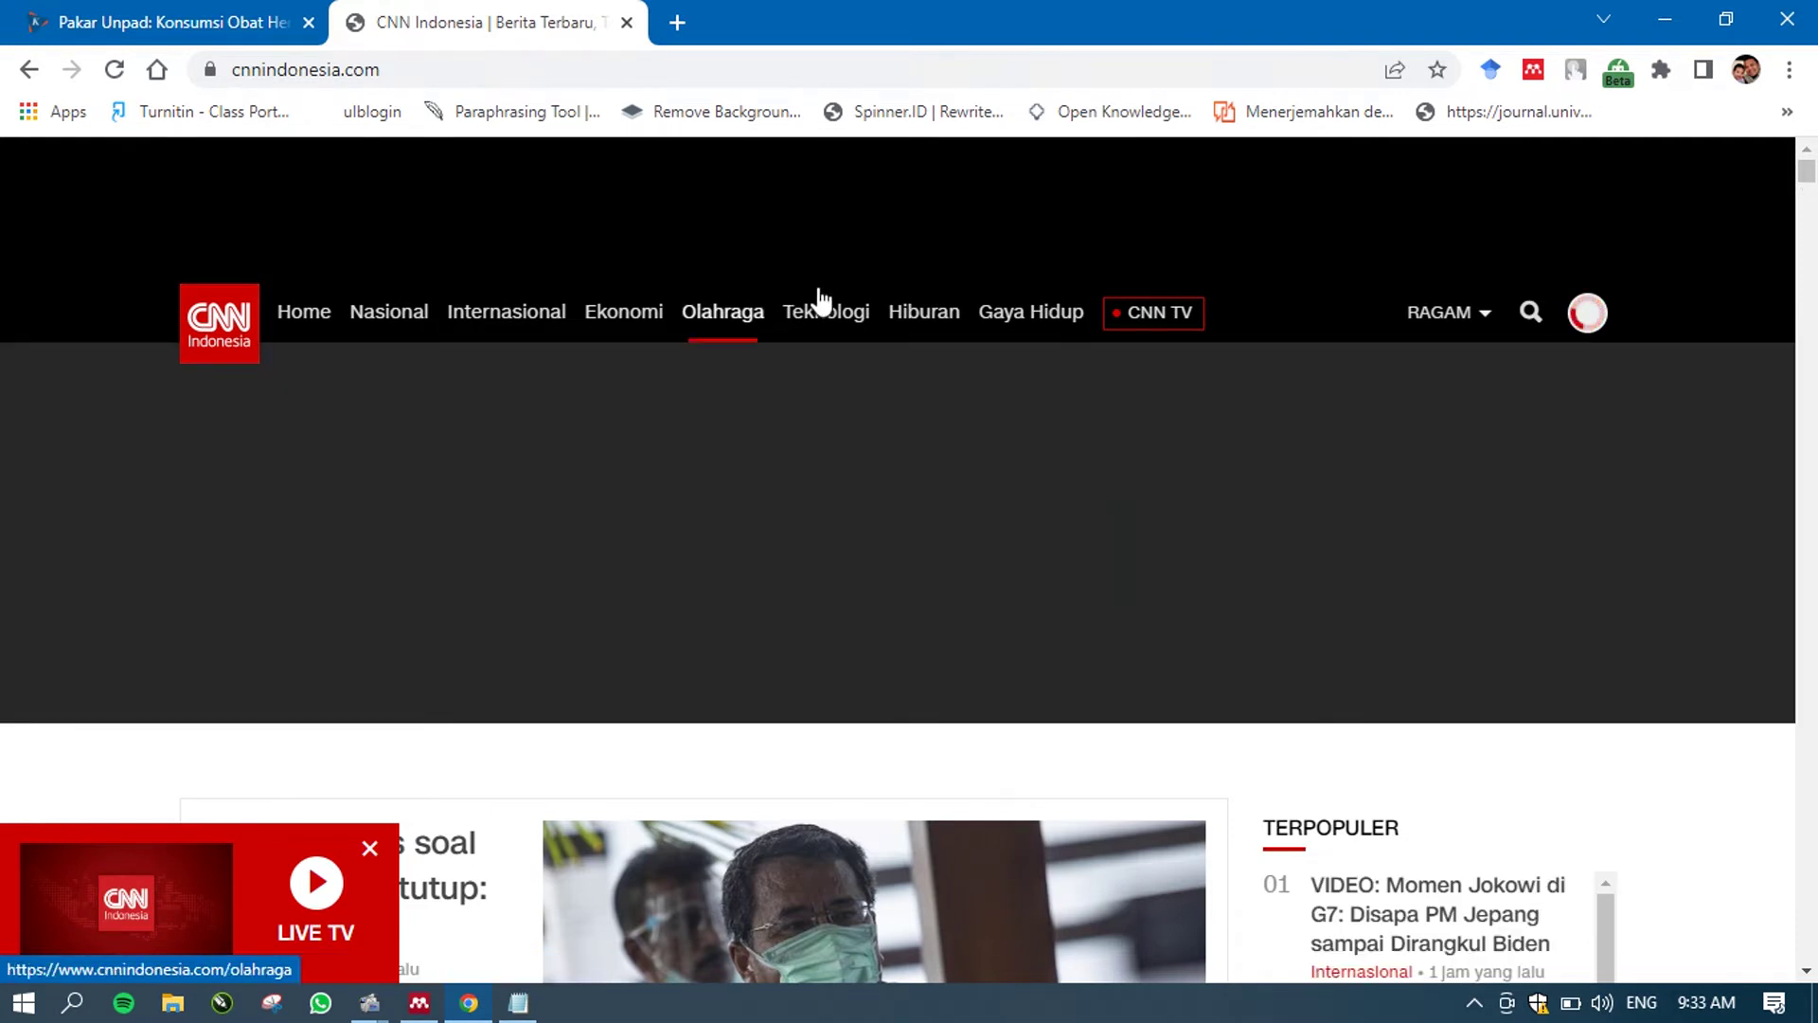
mouse_move(846, 322)
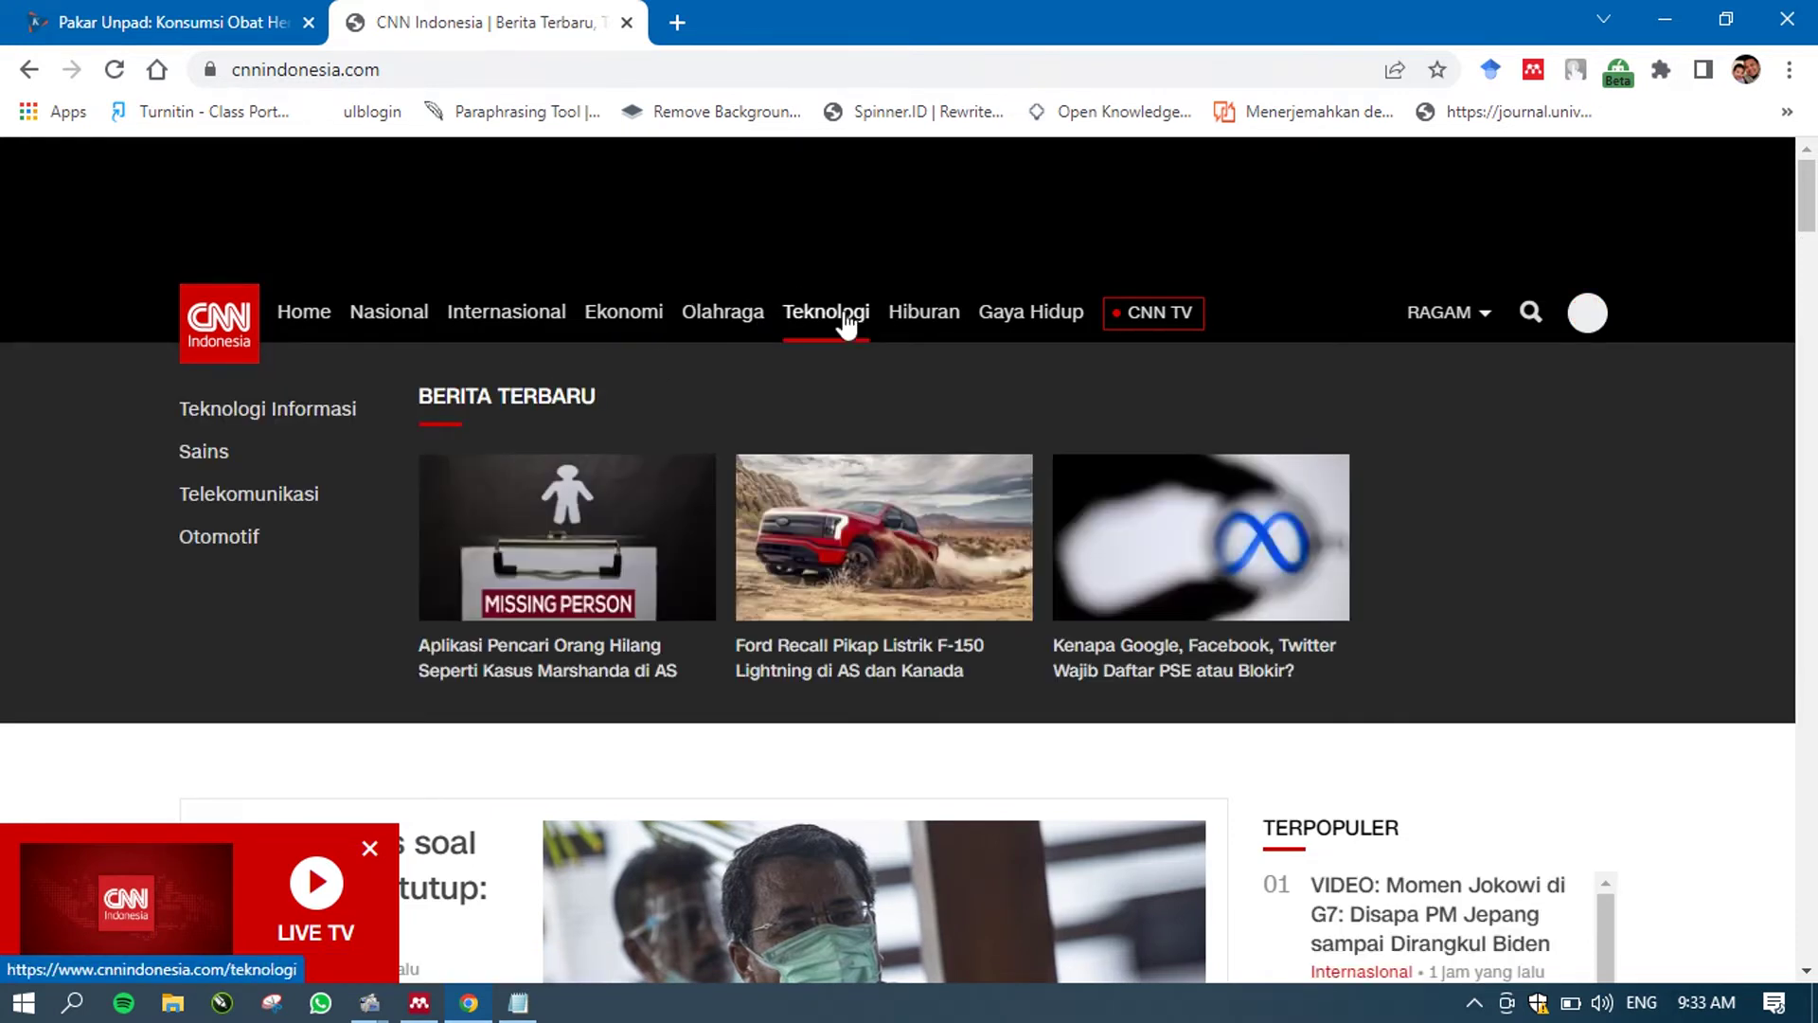
- Browse the CNN Indonesia home page and open the Teknologi Informasi section under Teknologi
scroll(845, 322, down, 5)
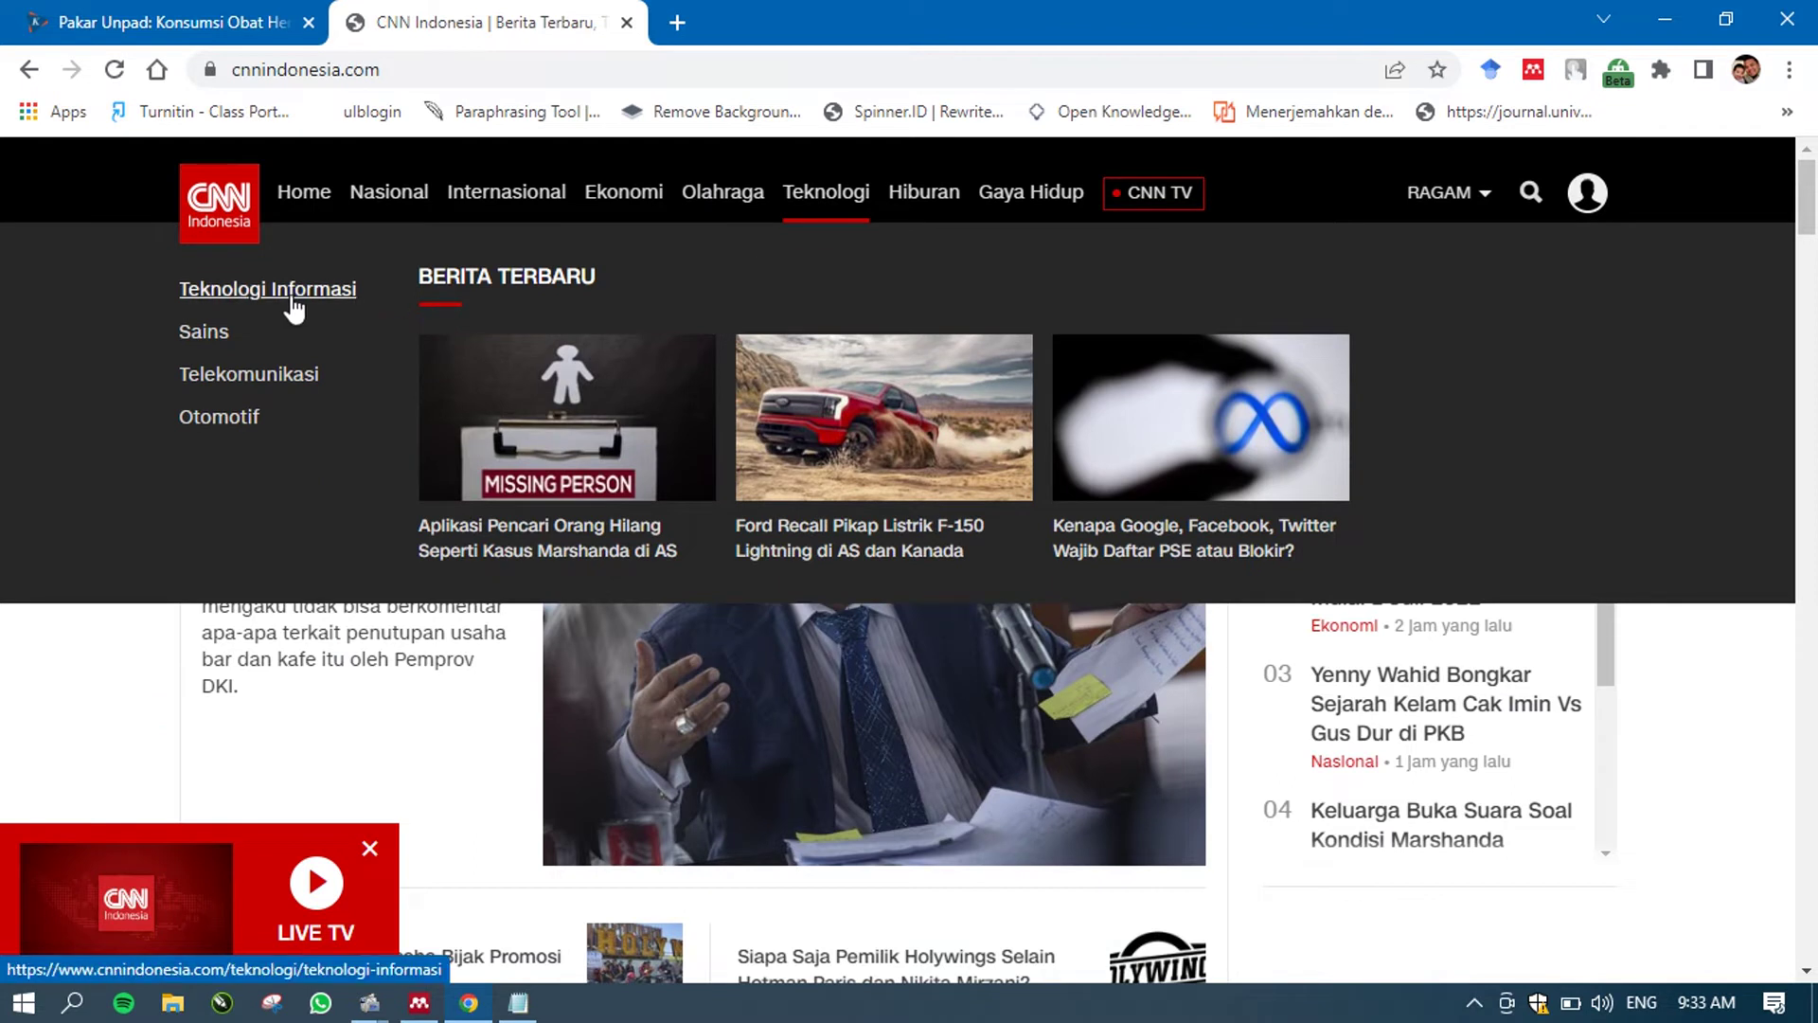
scroll(289, 309, up, 5)
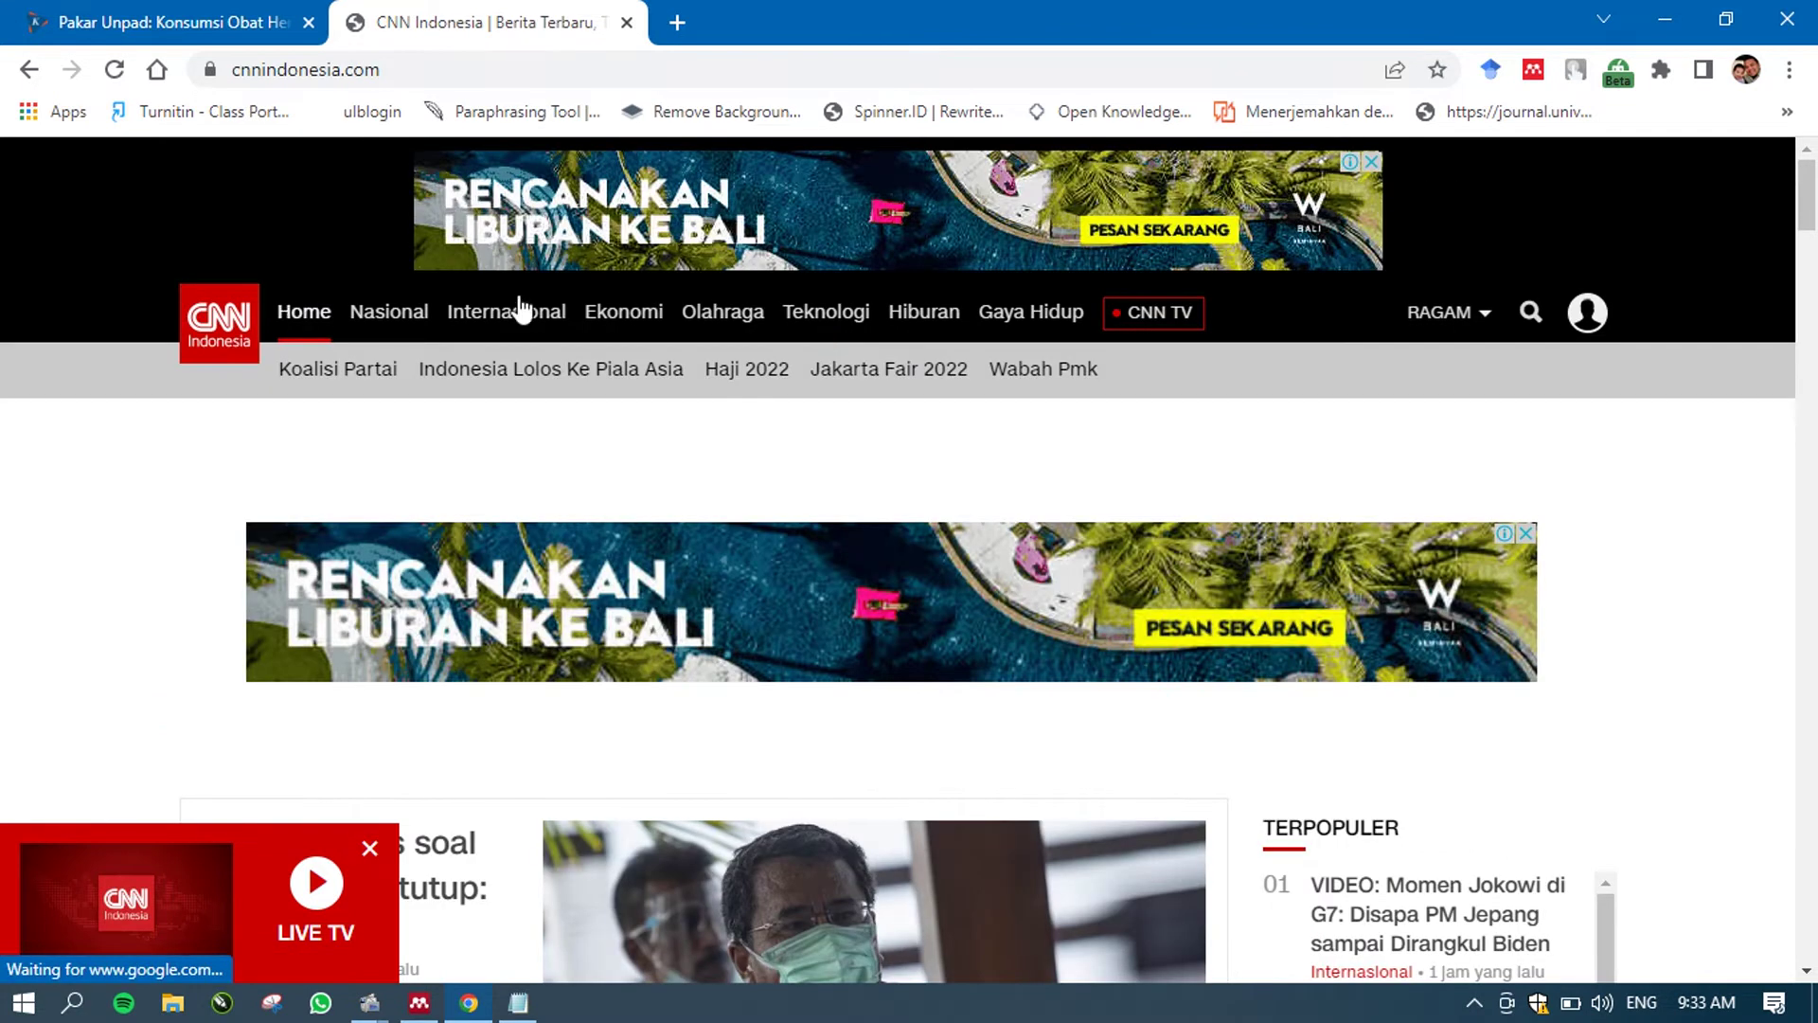
click(519, 311)
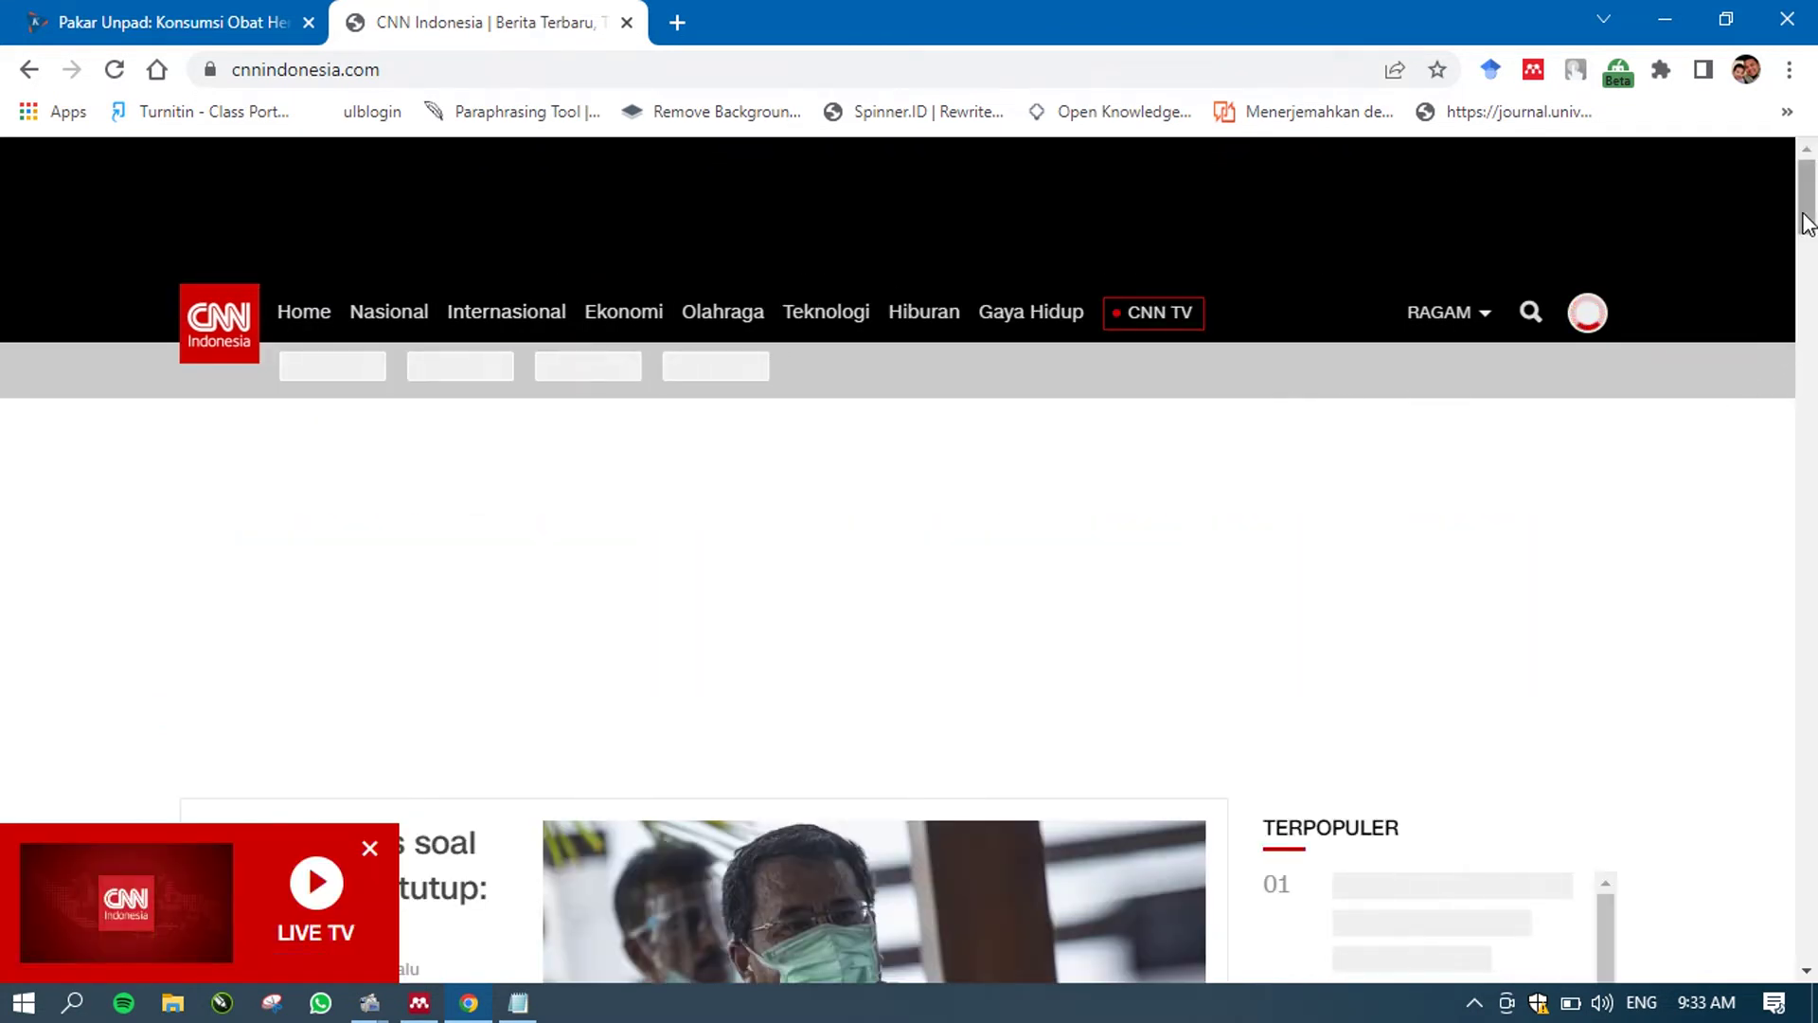
mouse_move(1806, 223)
mouse_down()
mouse_move(1813, 535)
mouse_move(1807, 226)
mouse_up()
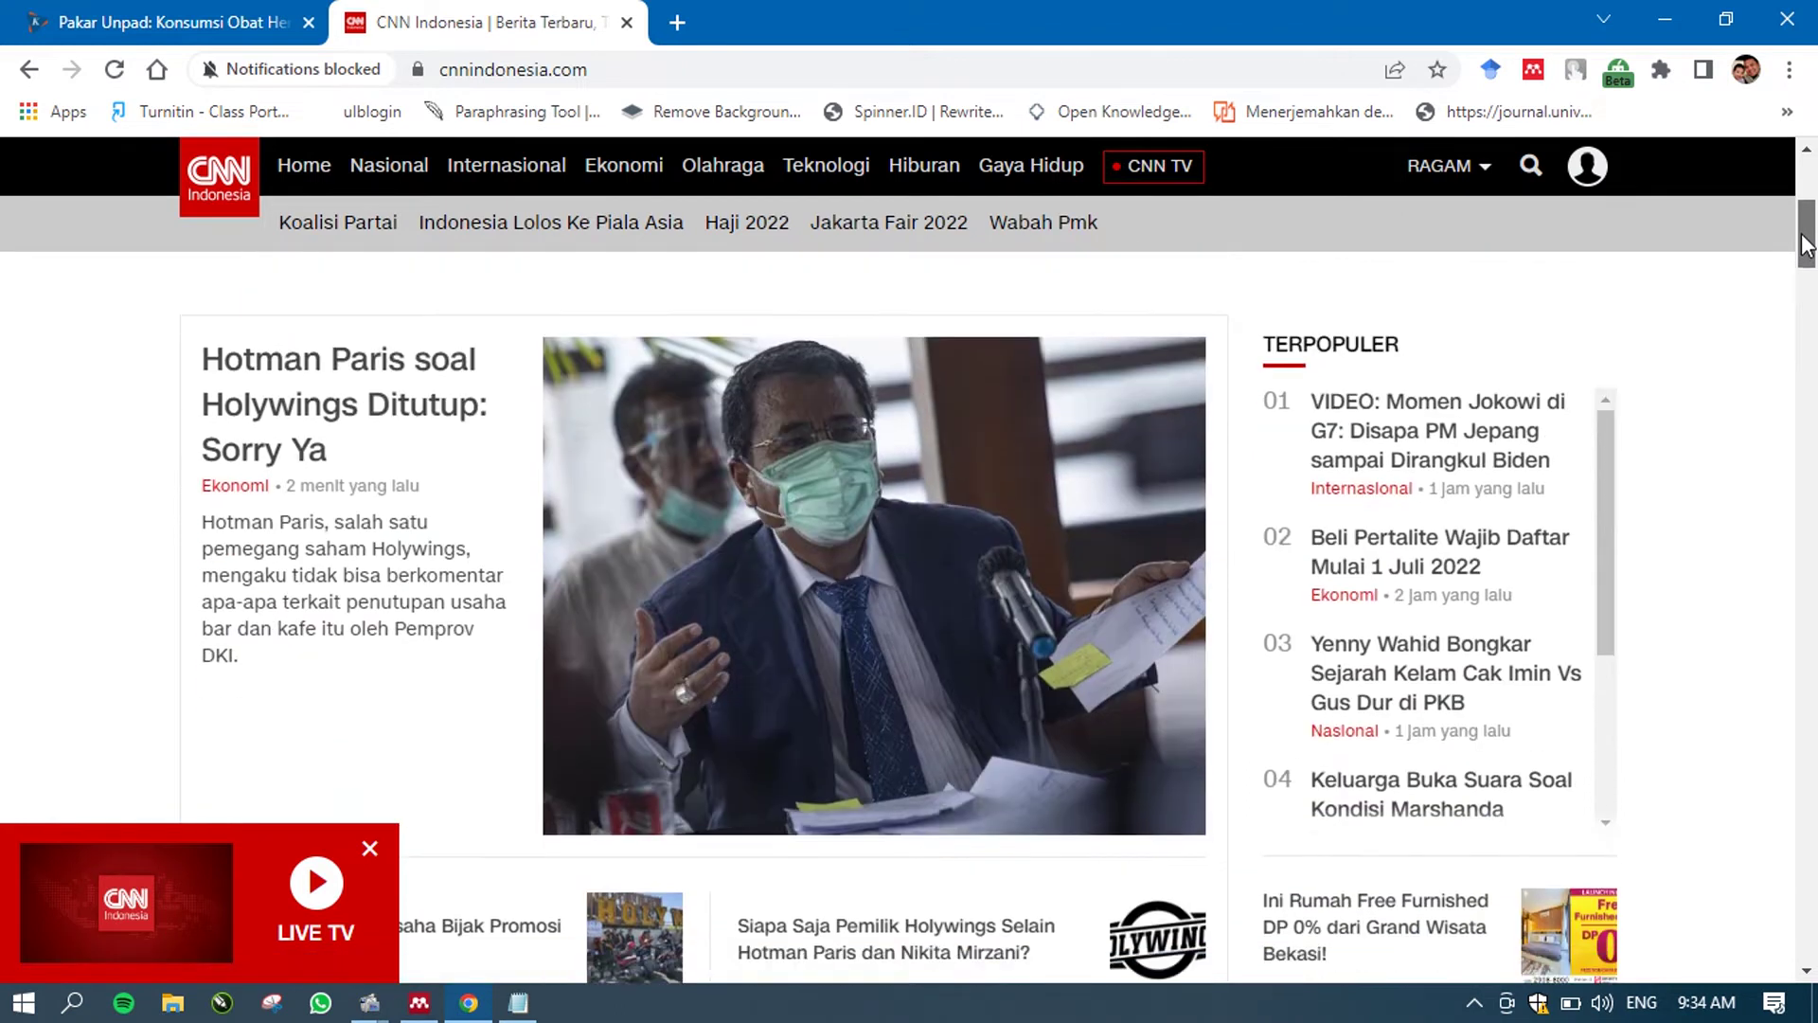
drag(1806, 227, 1786, 171)
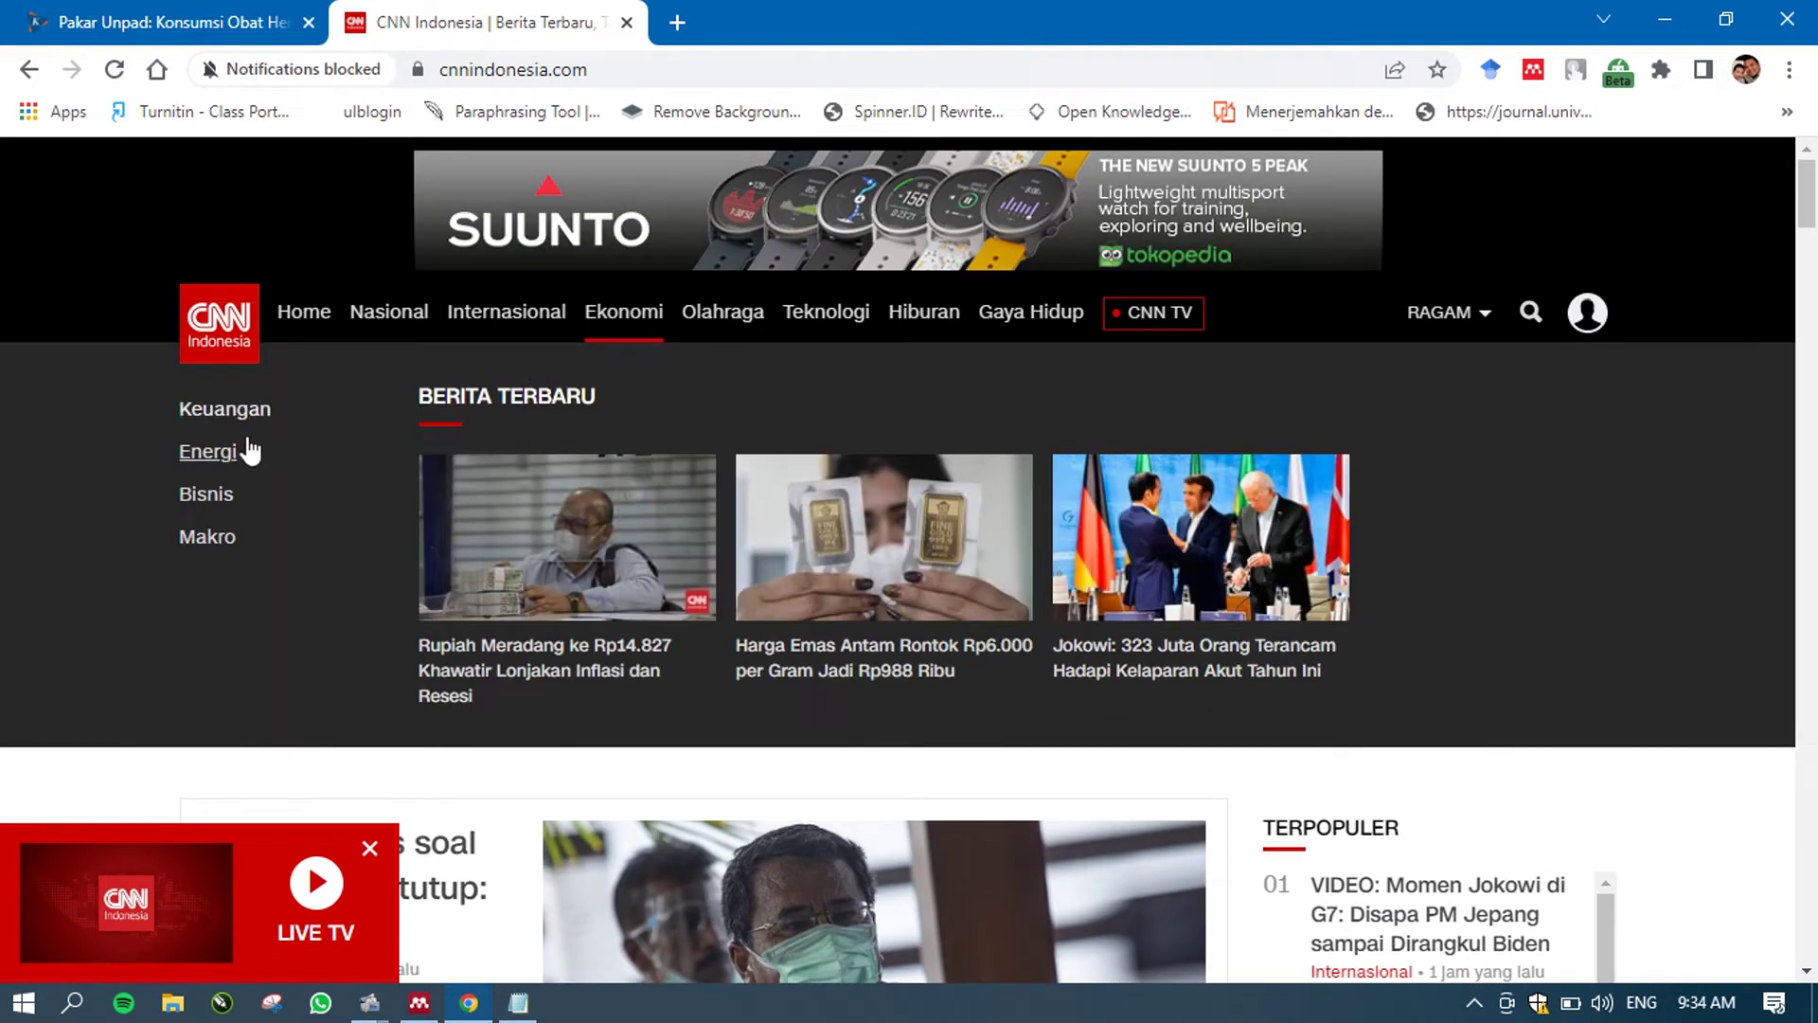
mouse_move(485, 322)
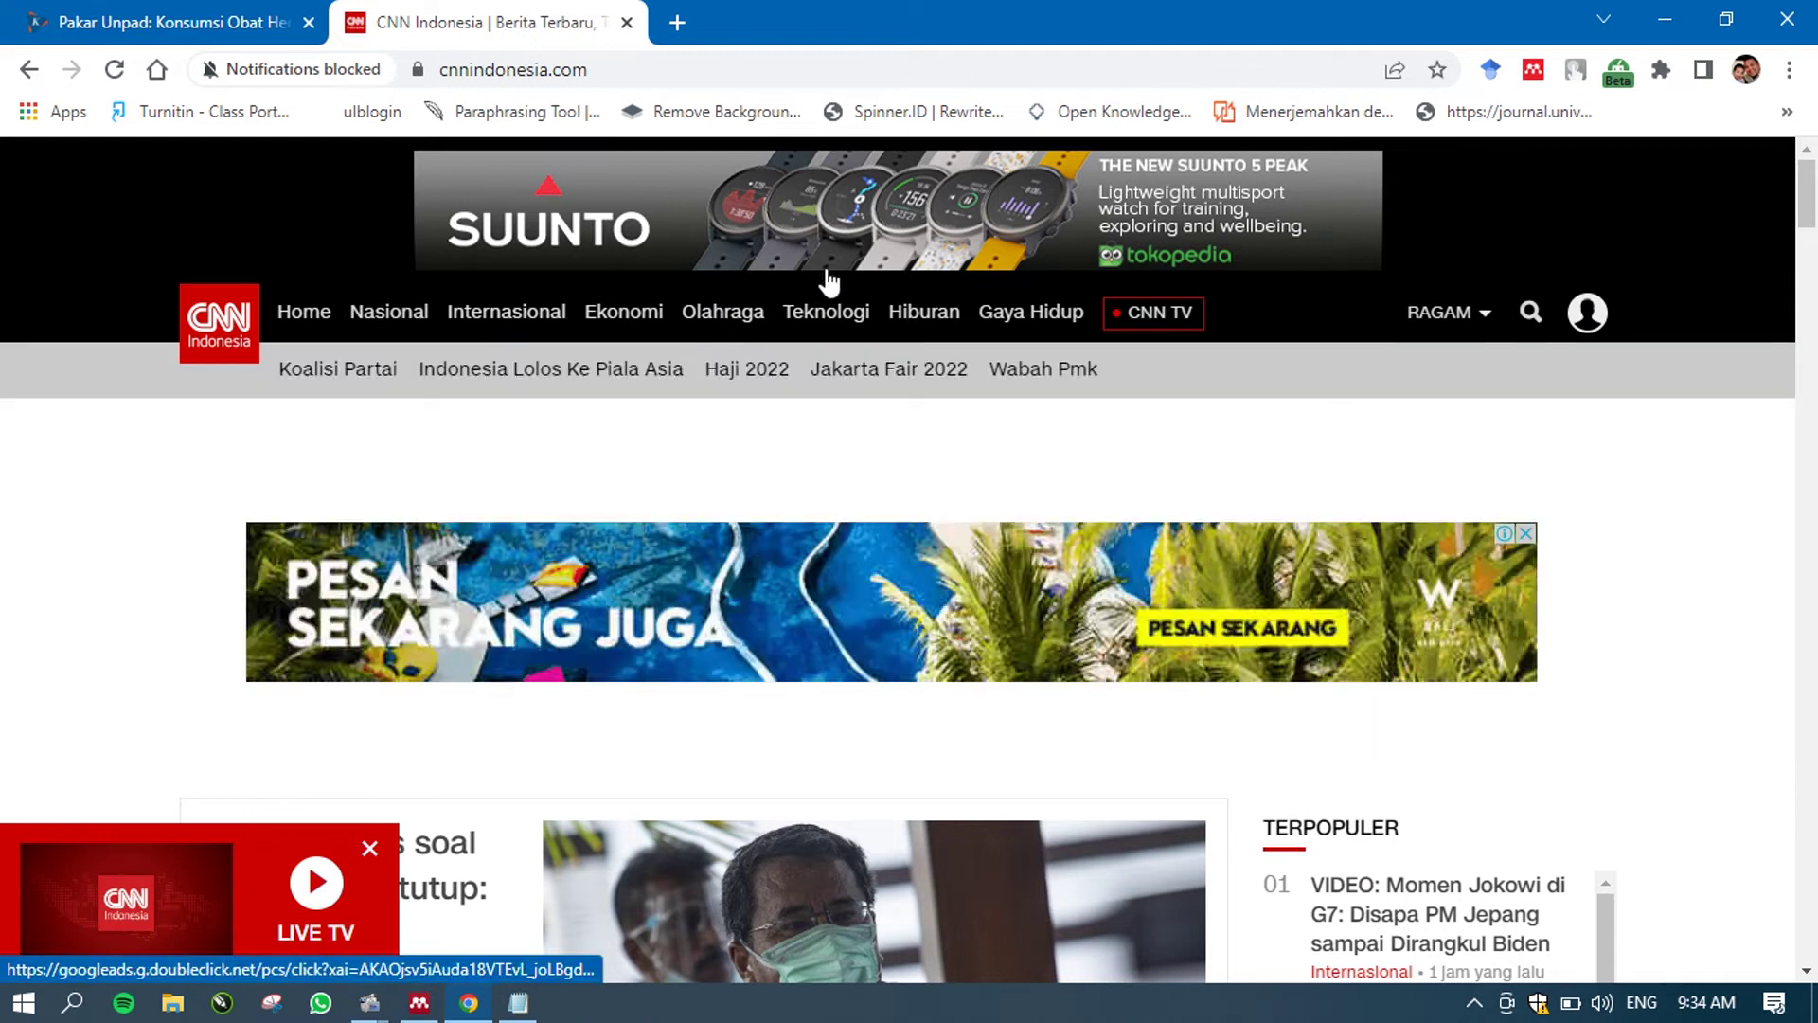
mouse_move(839, 313)
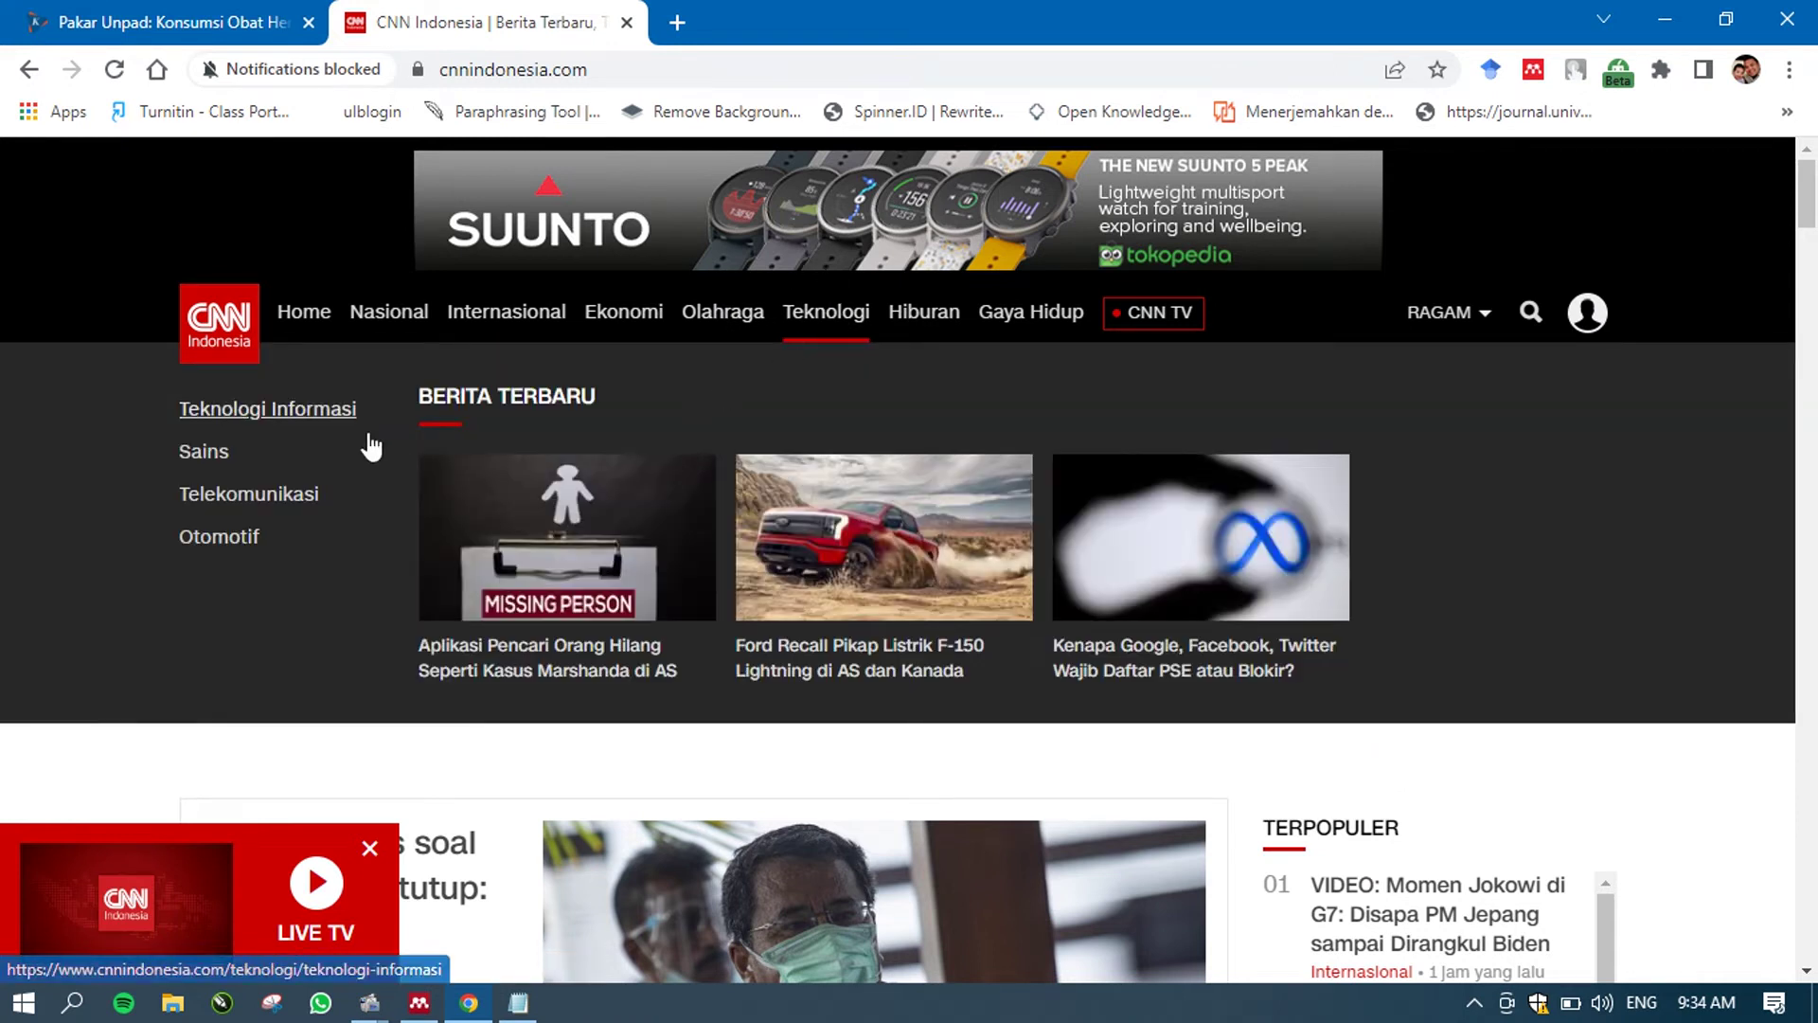
click(318, 426)
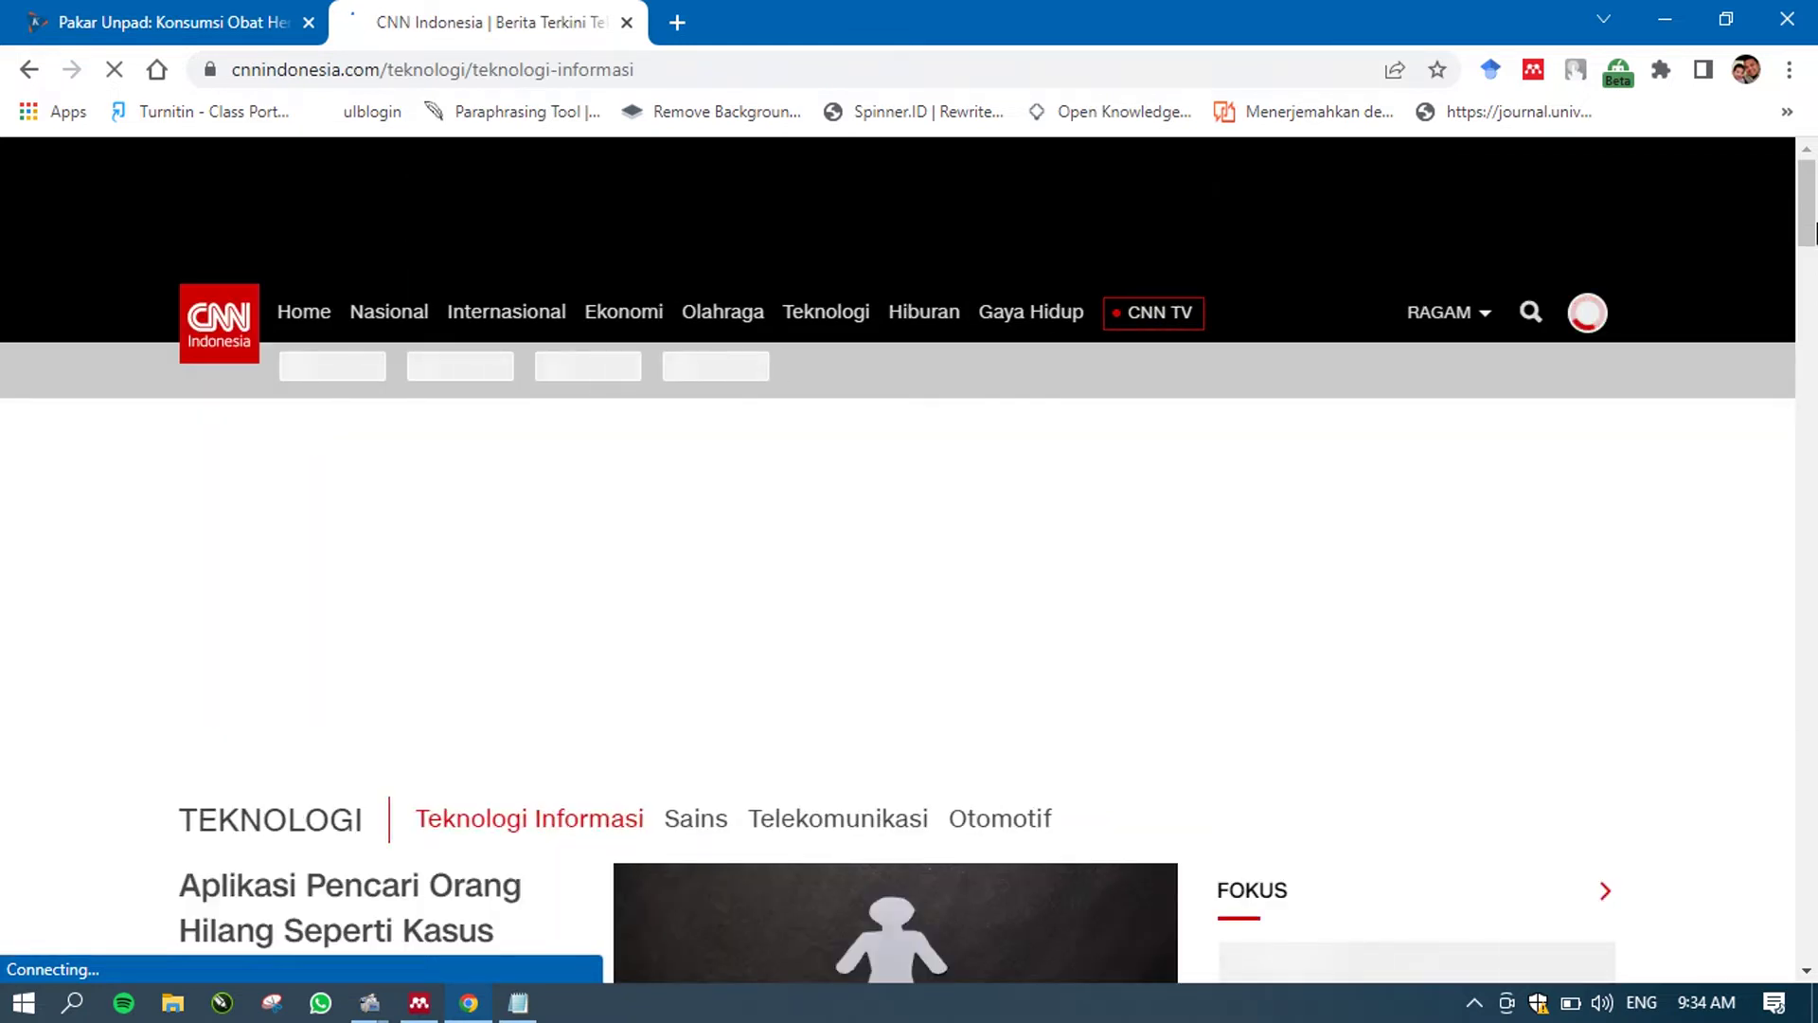
- Look through the Teknologi Informasi stories and open the article "Aplikasi Pencari Orang Hilang Seperti Kasus Marshanda di AS"
scroll(1814, 228, down, 6)
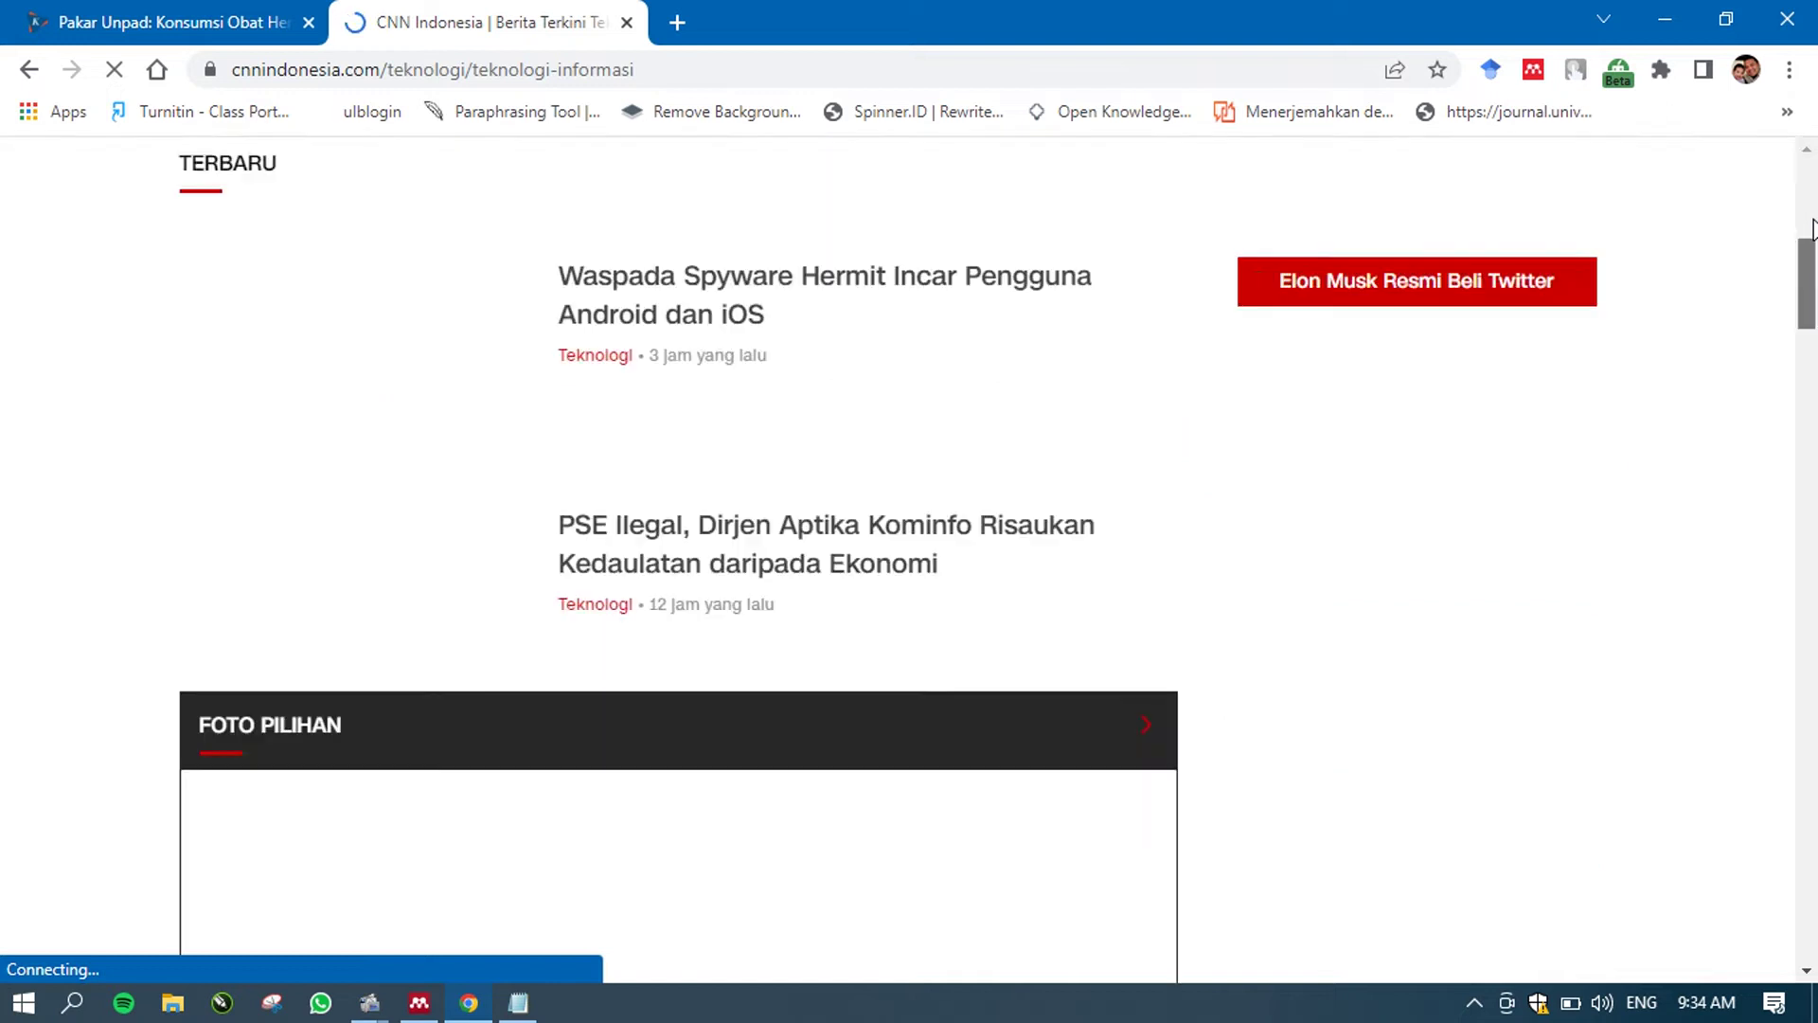
drag(1810, 295, 1807, 175)
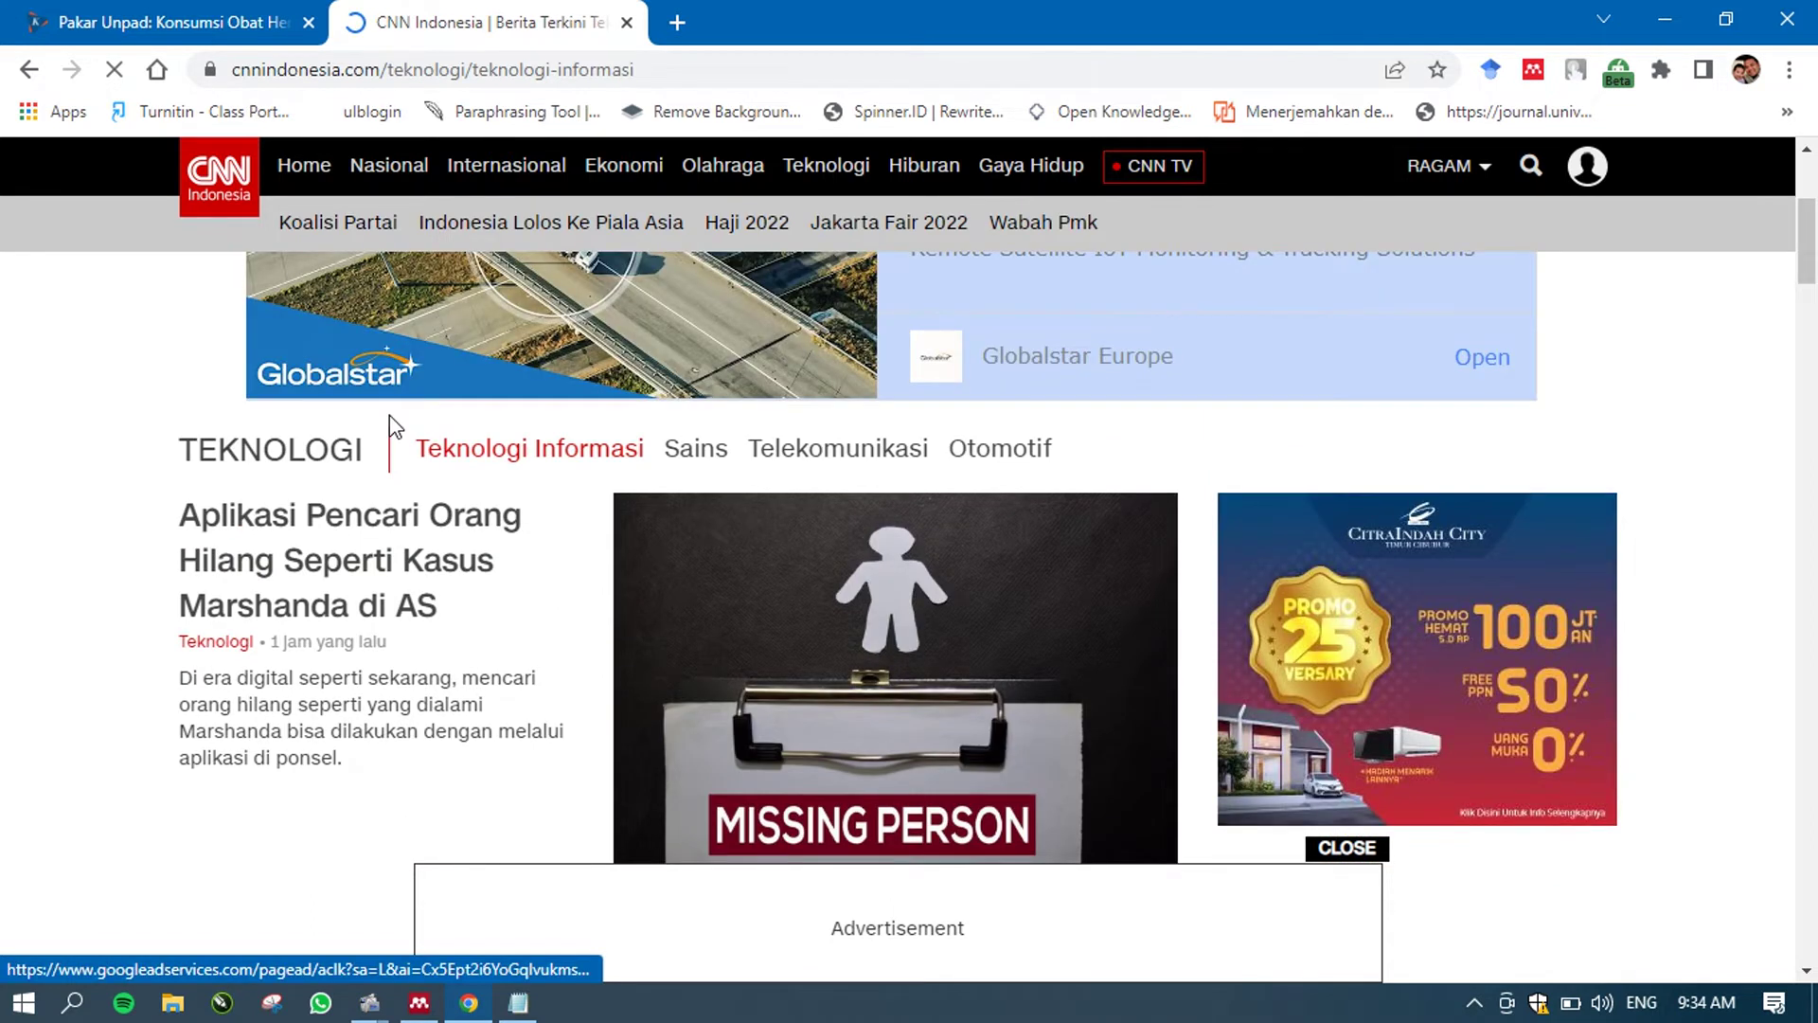
click(346, 547)
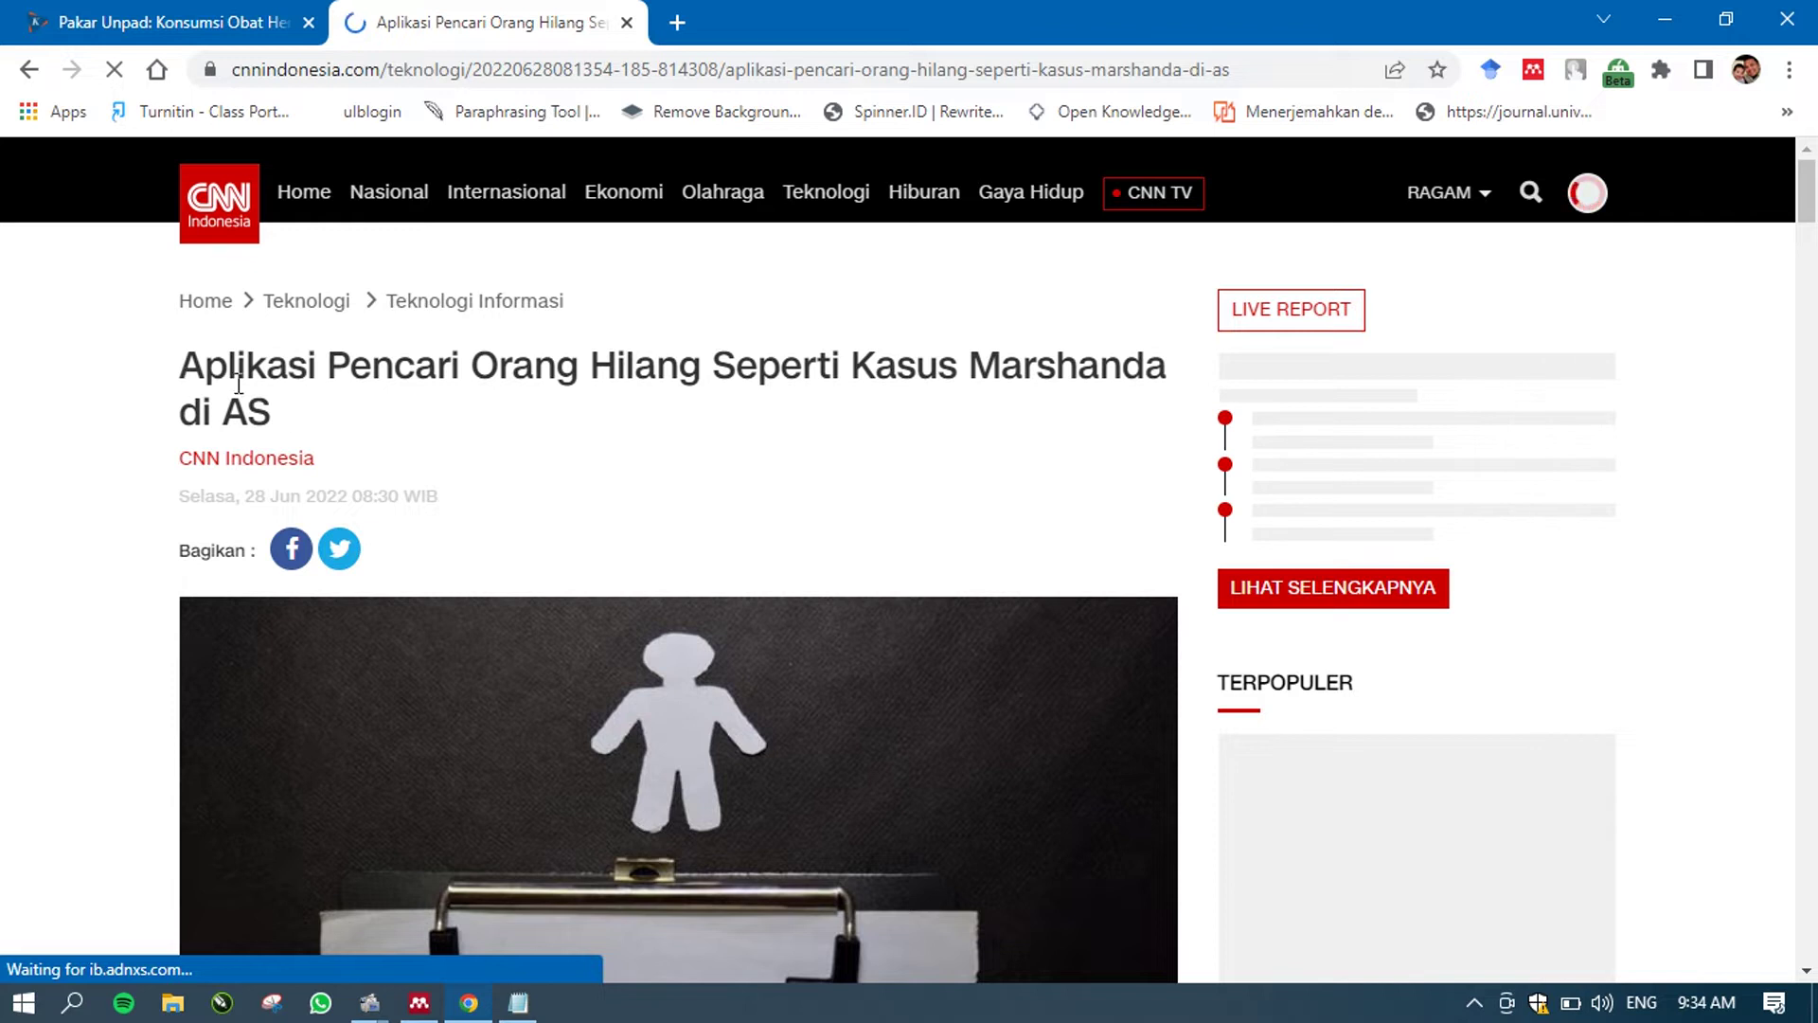
- Copy the article's headline and paste it into the Notepad document below the Kompas.com text
drag(238, 384, 309, 409)
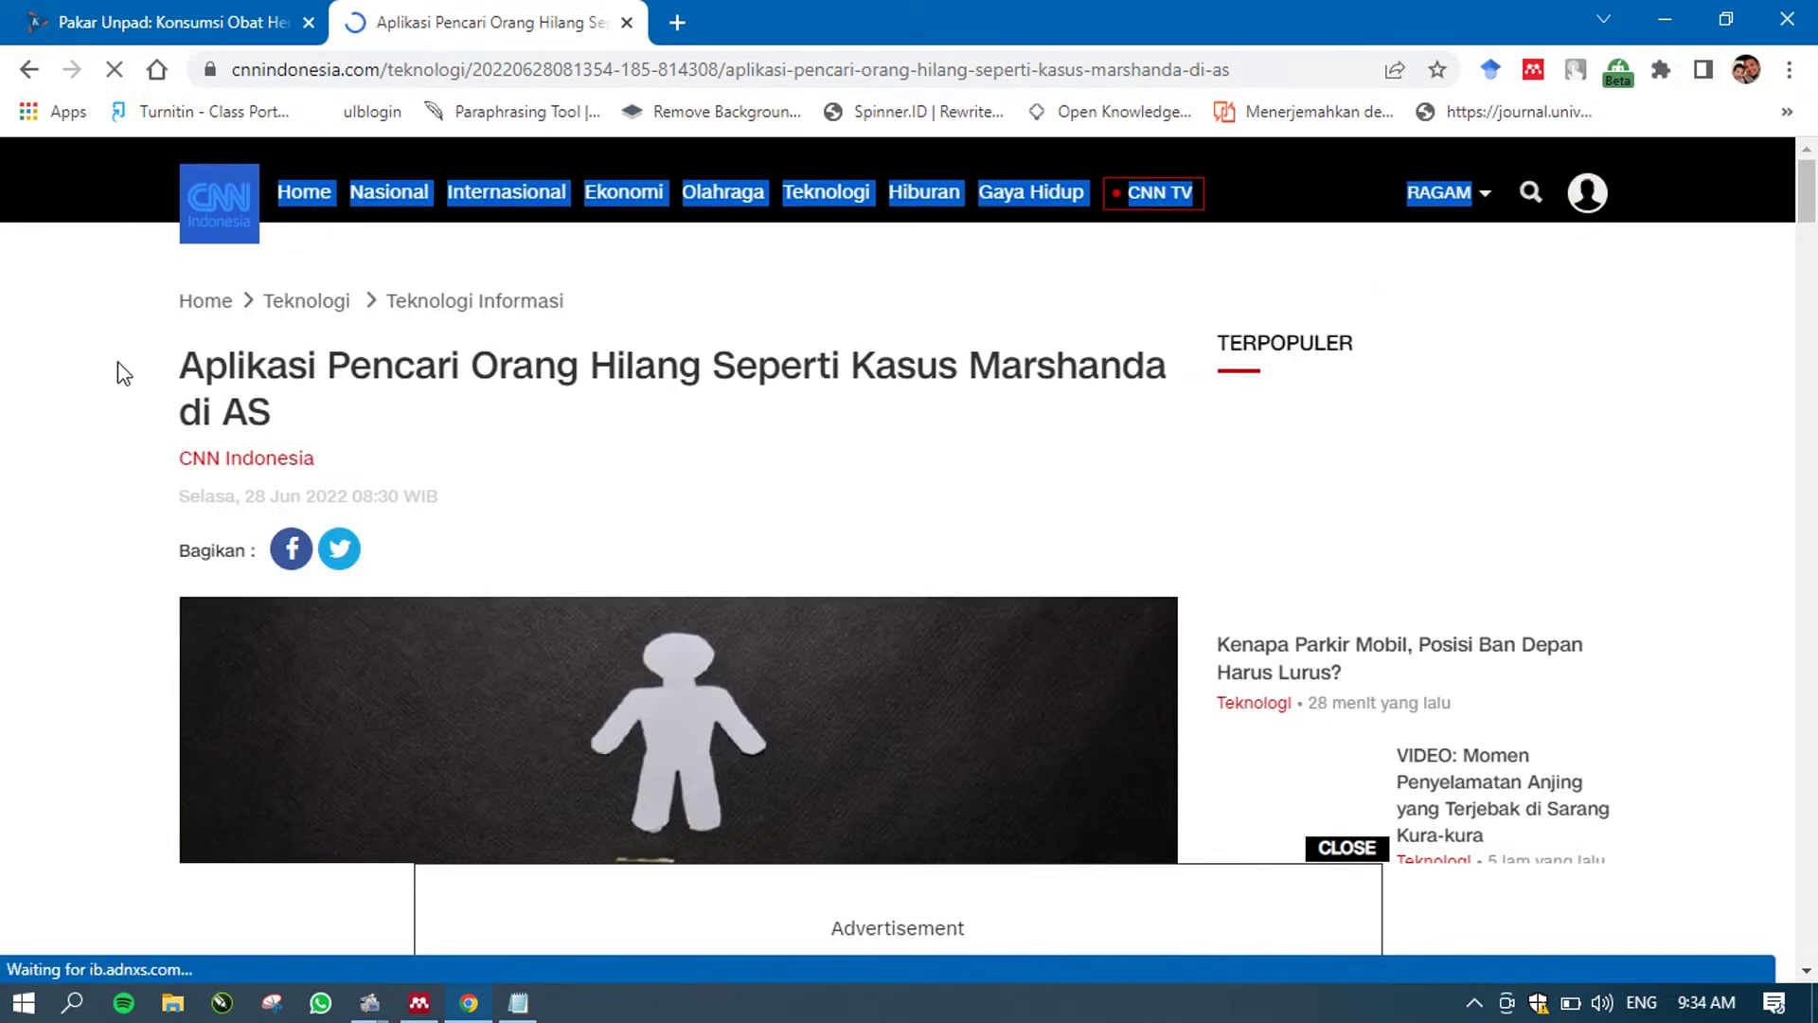
click(182, 383)
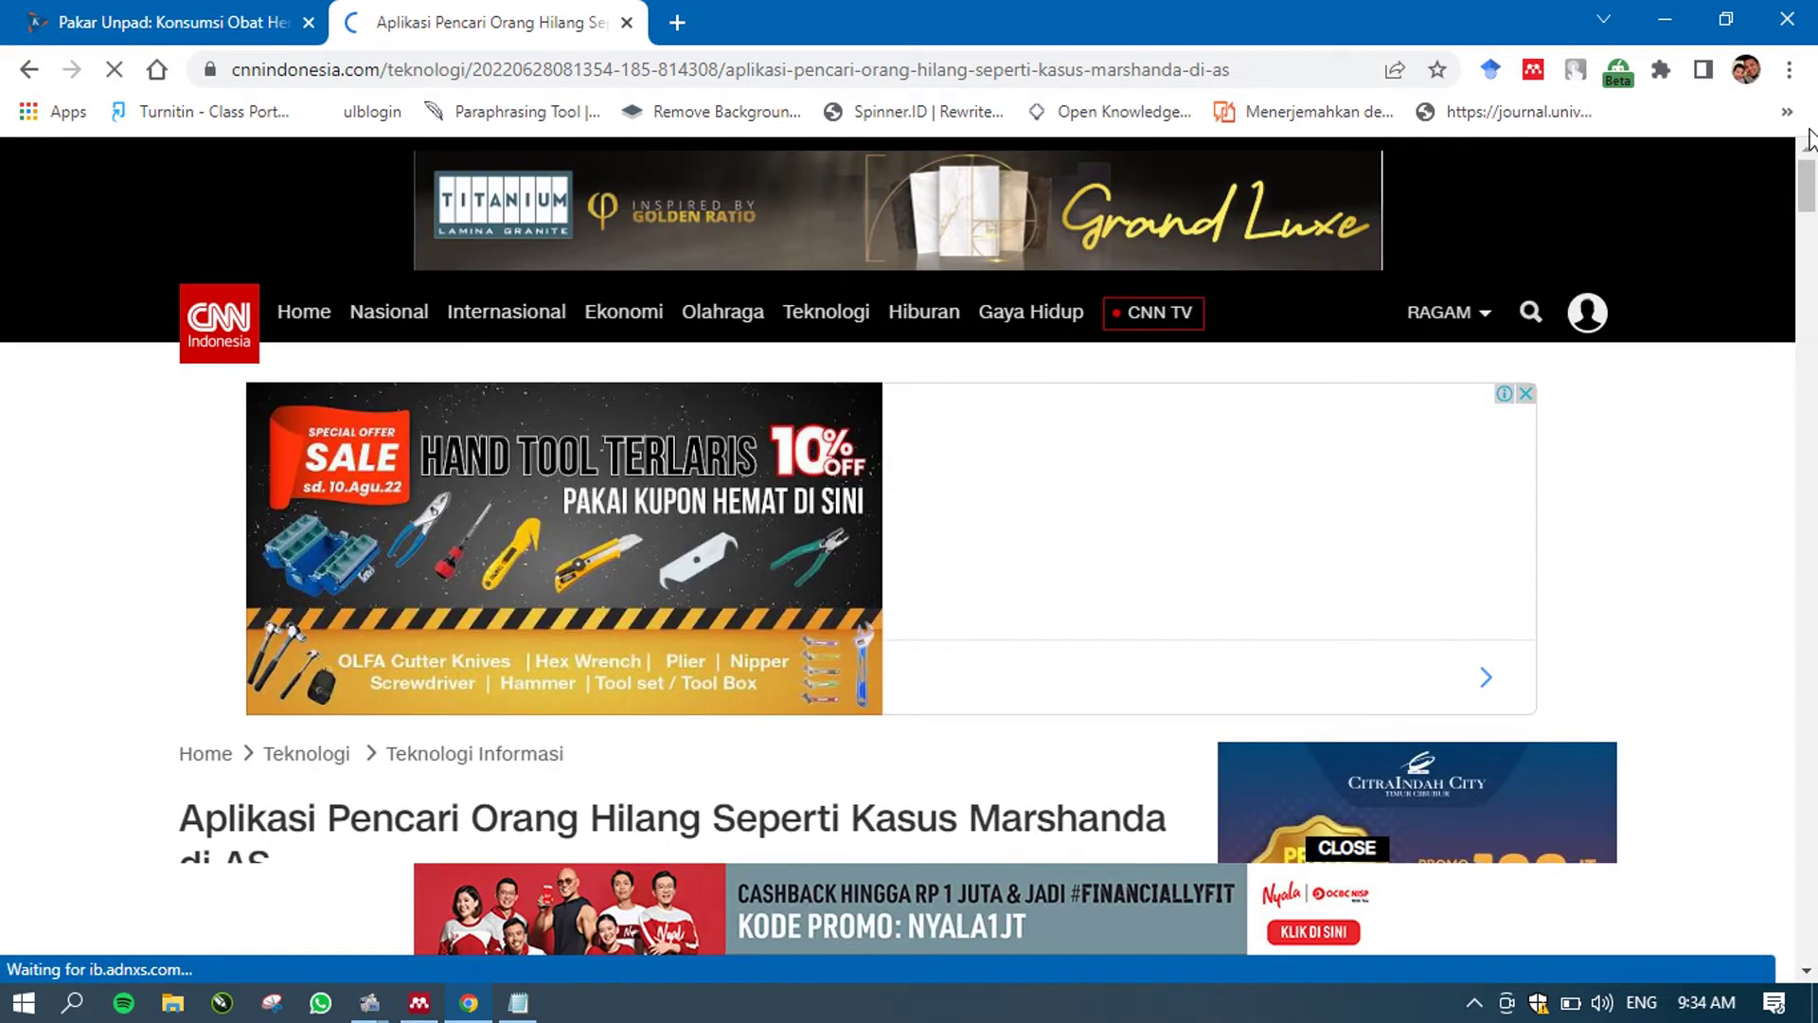
scroll(440, 369, down, 4)
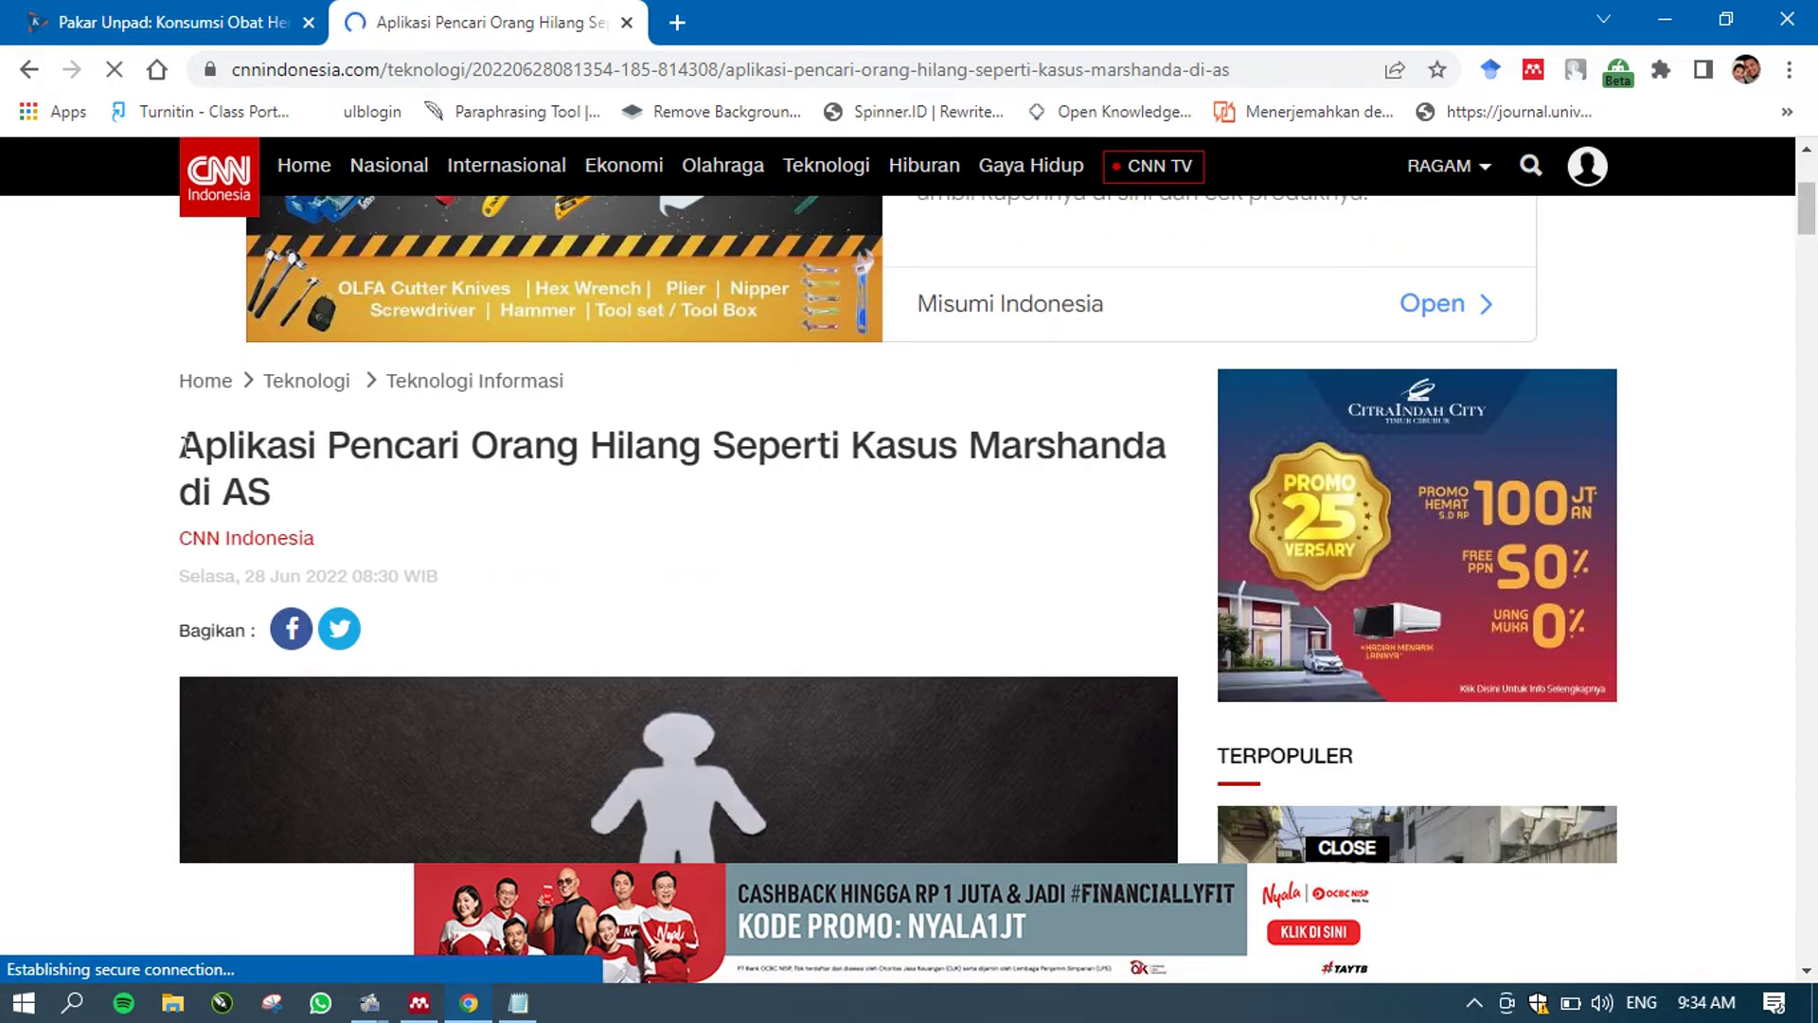
drag(186, 450, 275, 495)
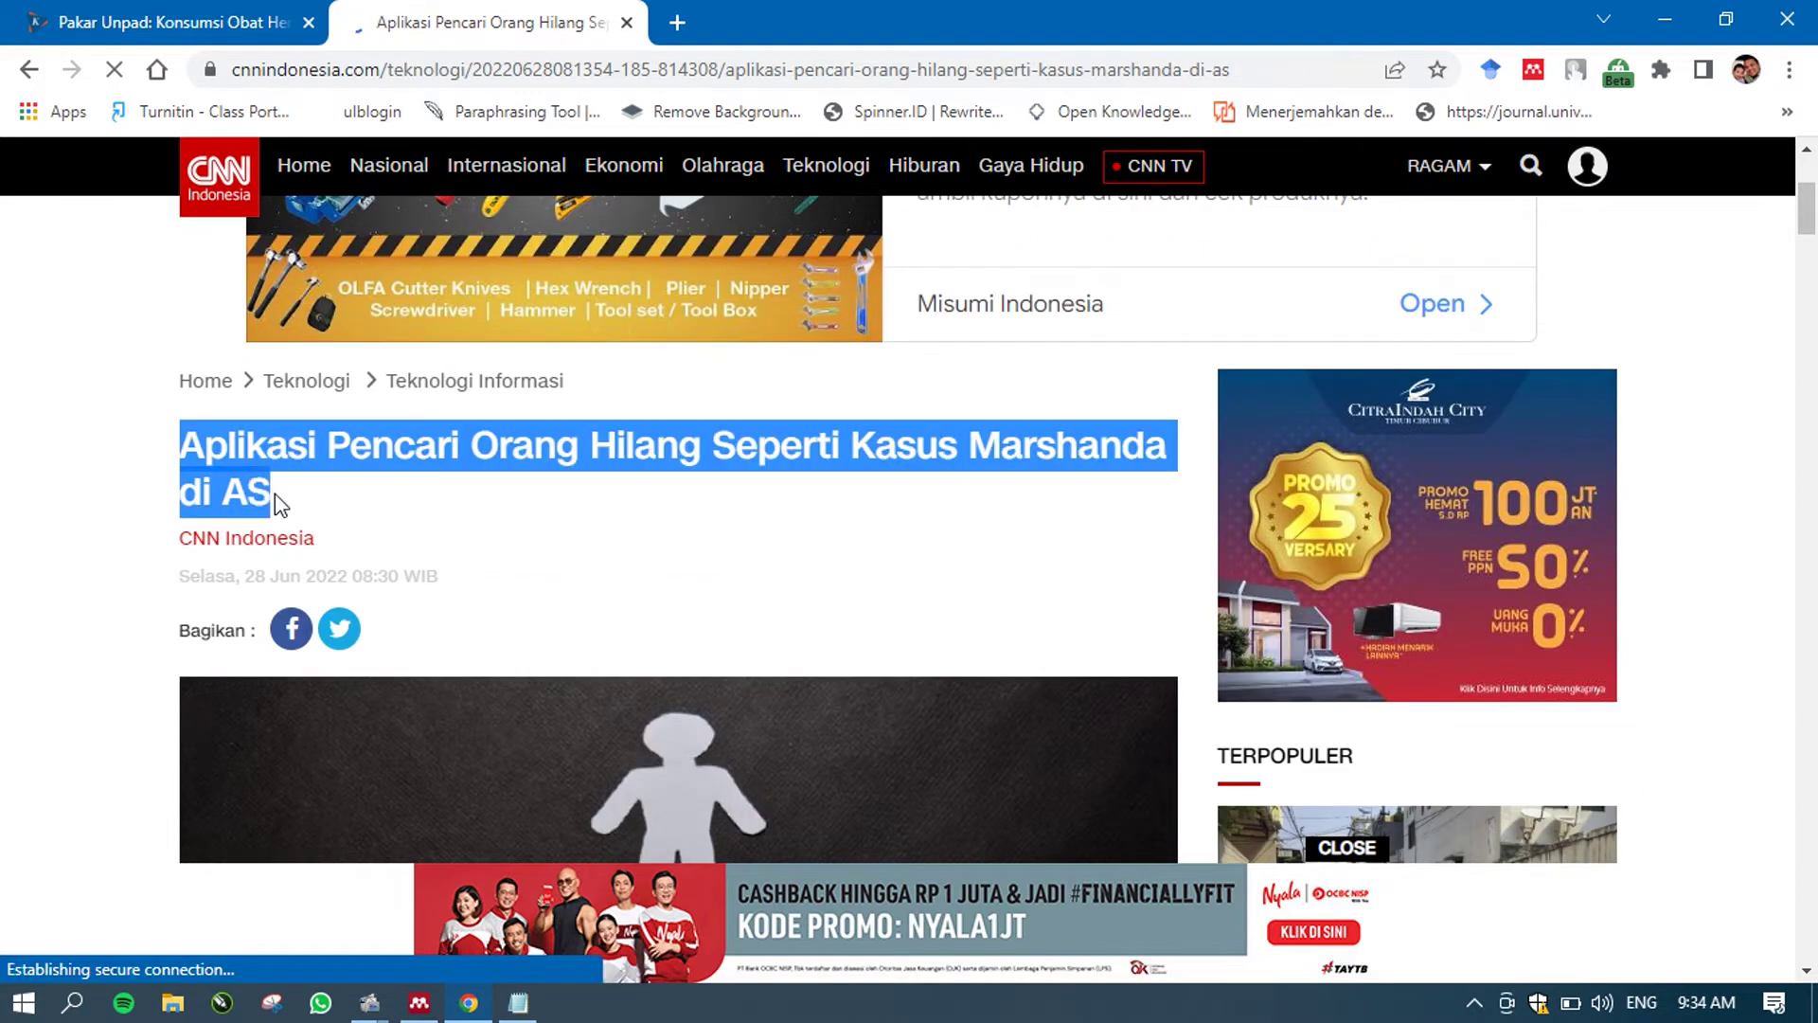
click(275, 492)
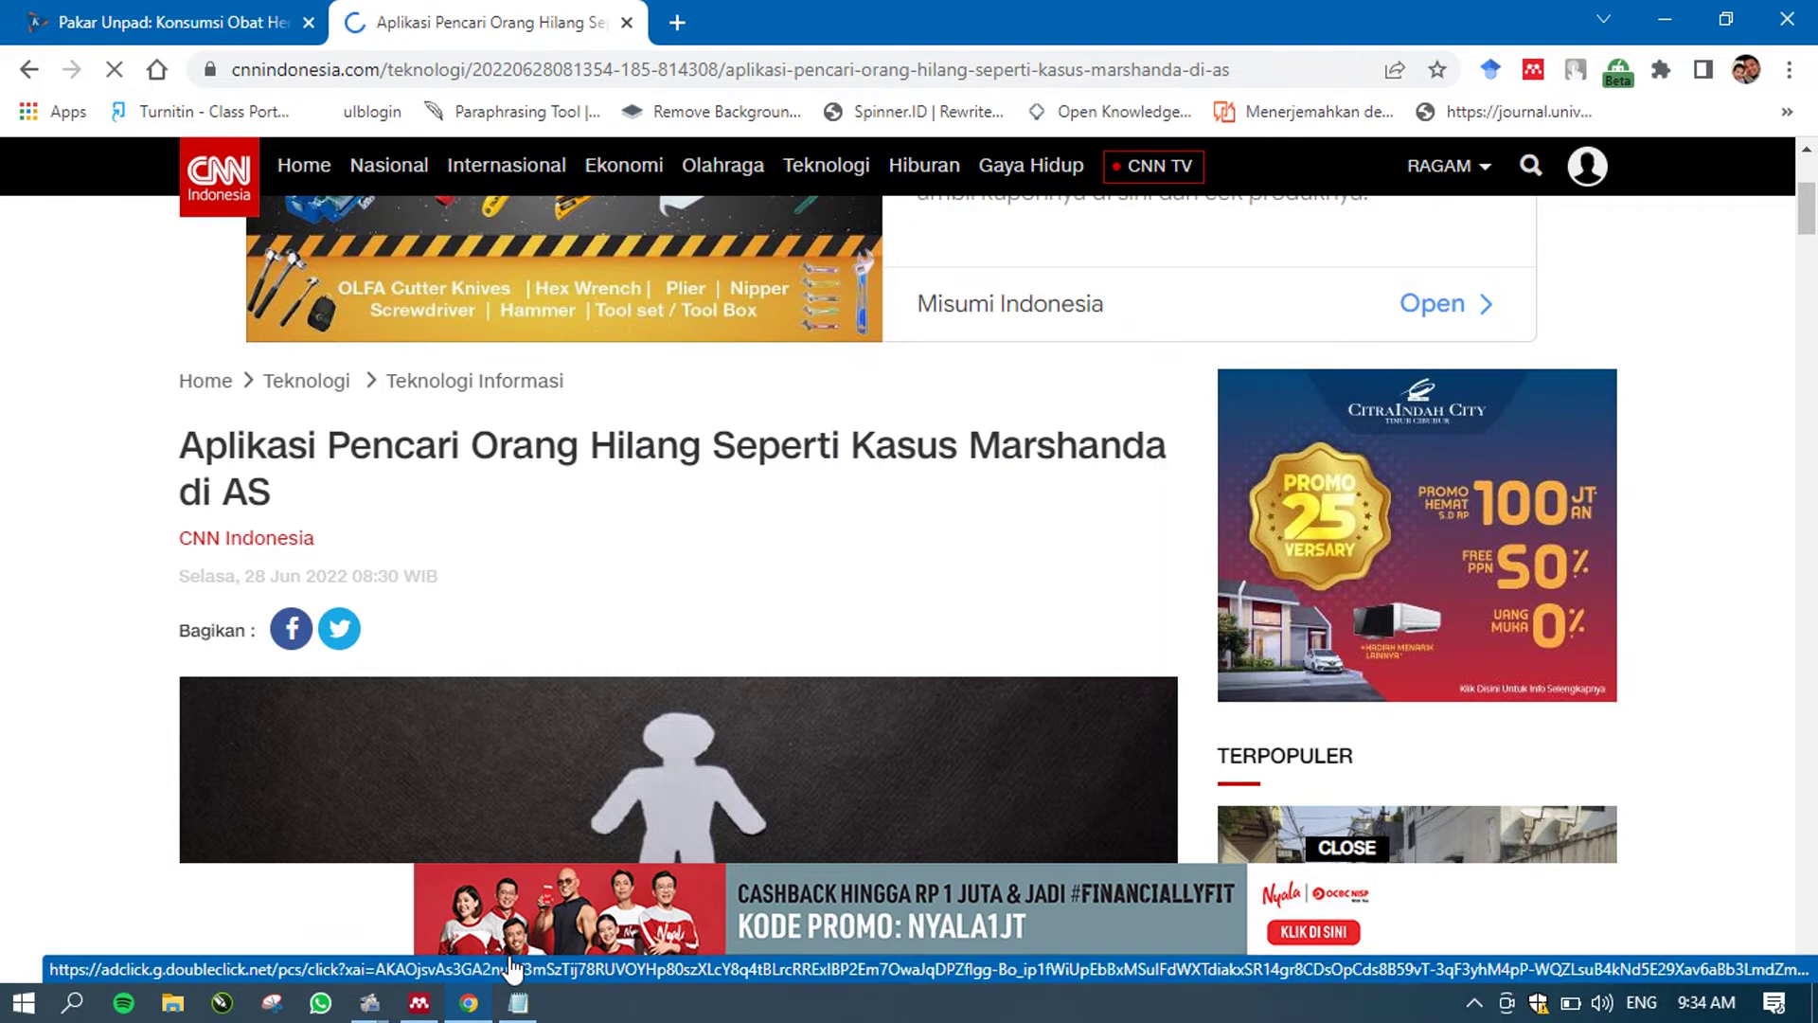
click(528, 1005)
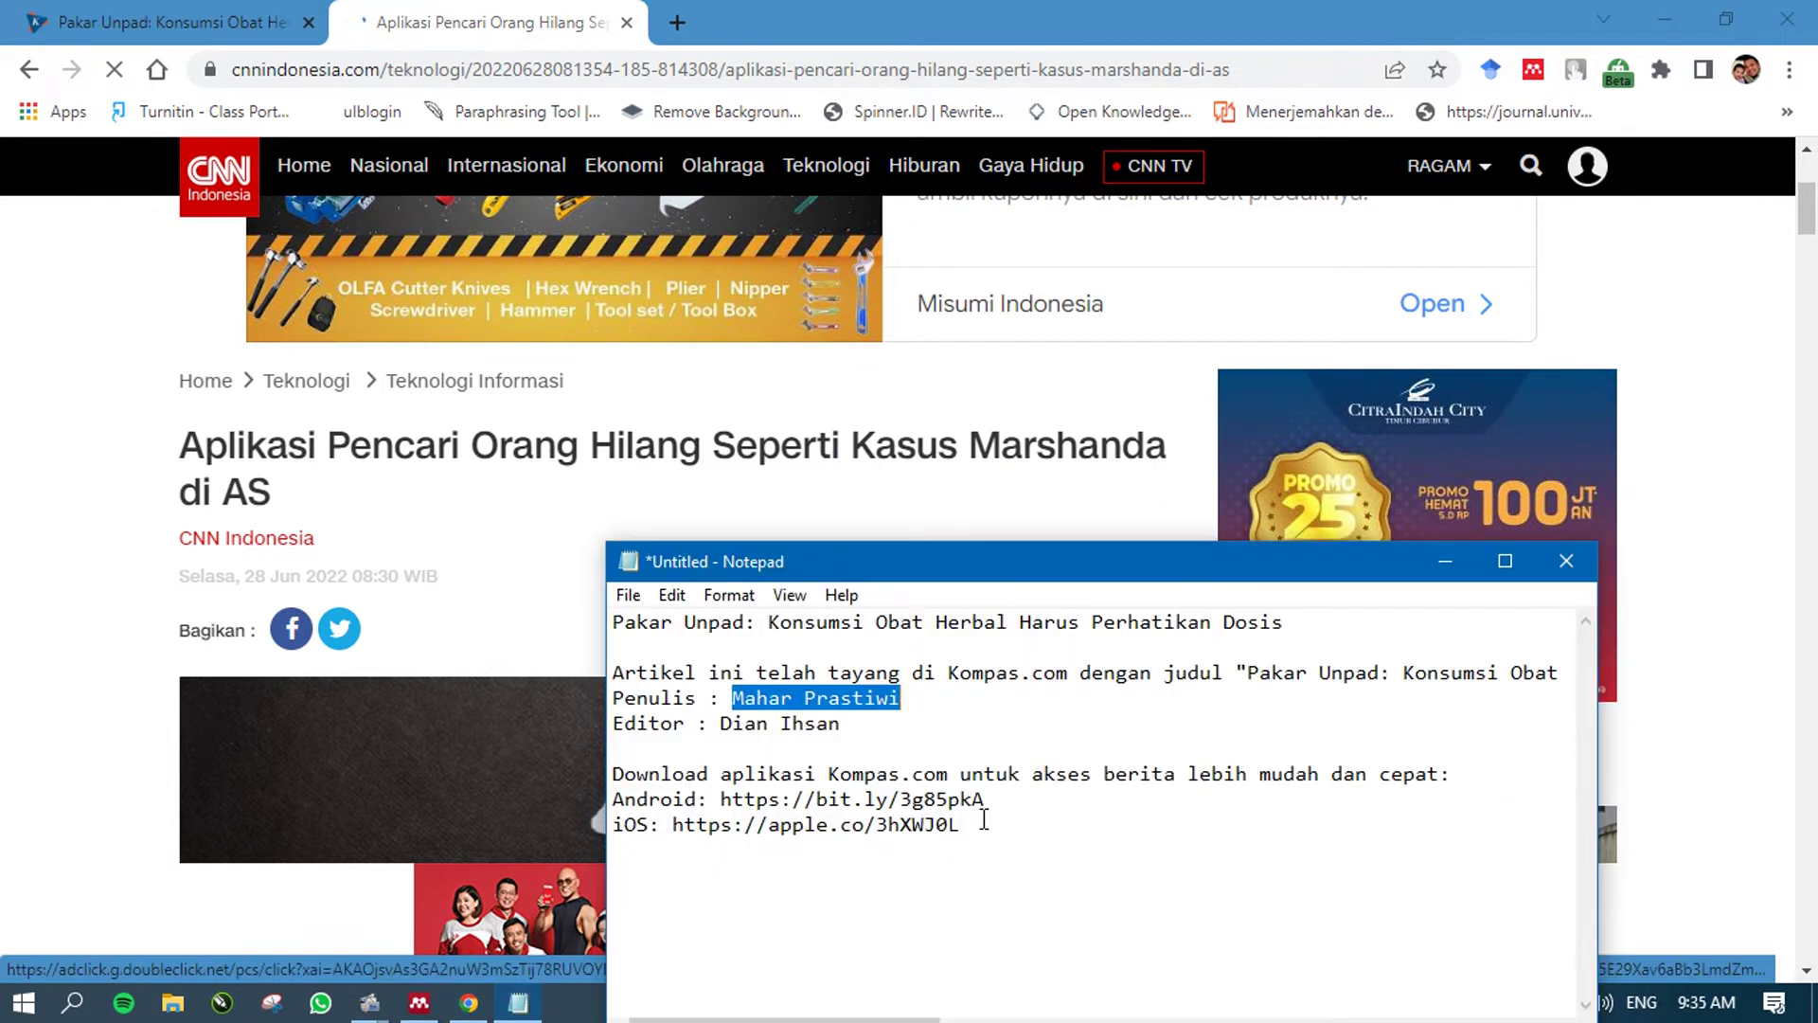
click(984, 820)
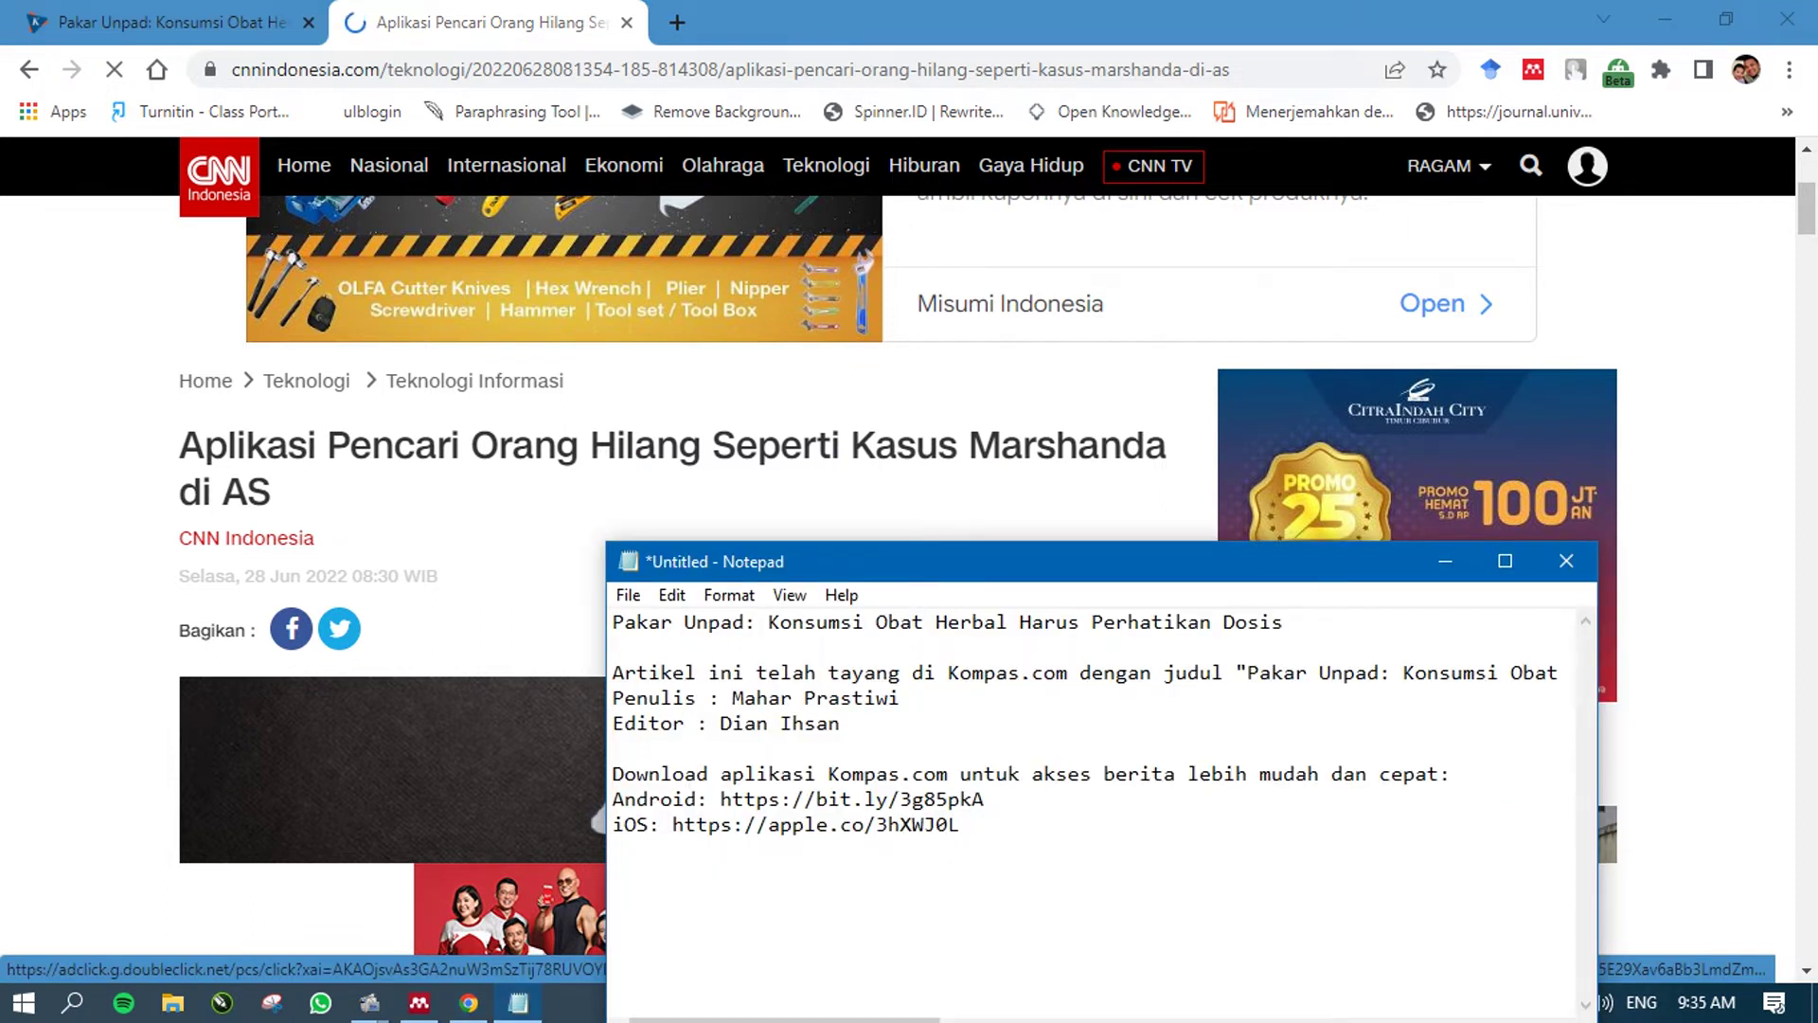
key(ctrl+v)
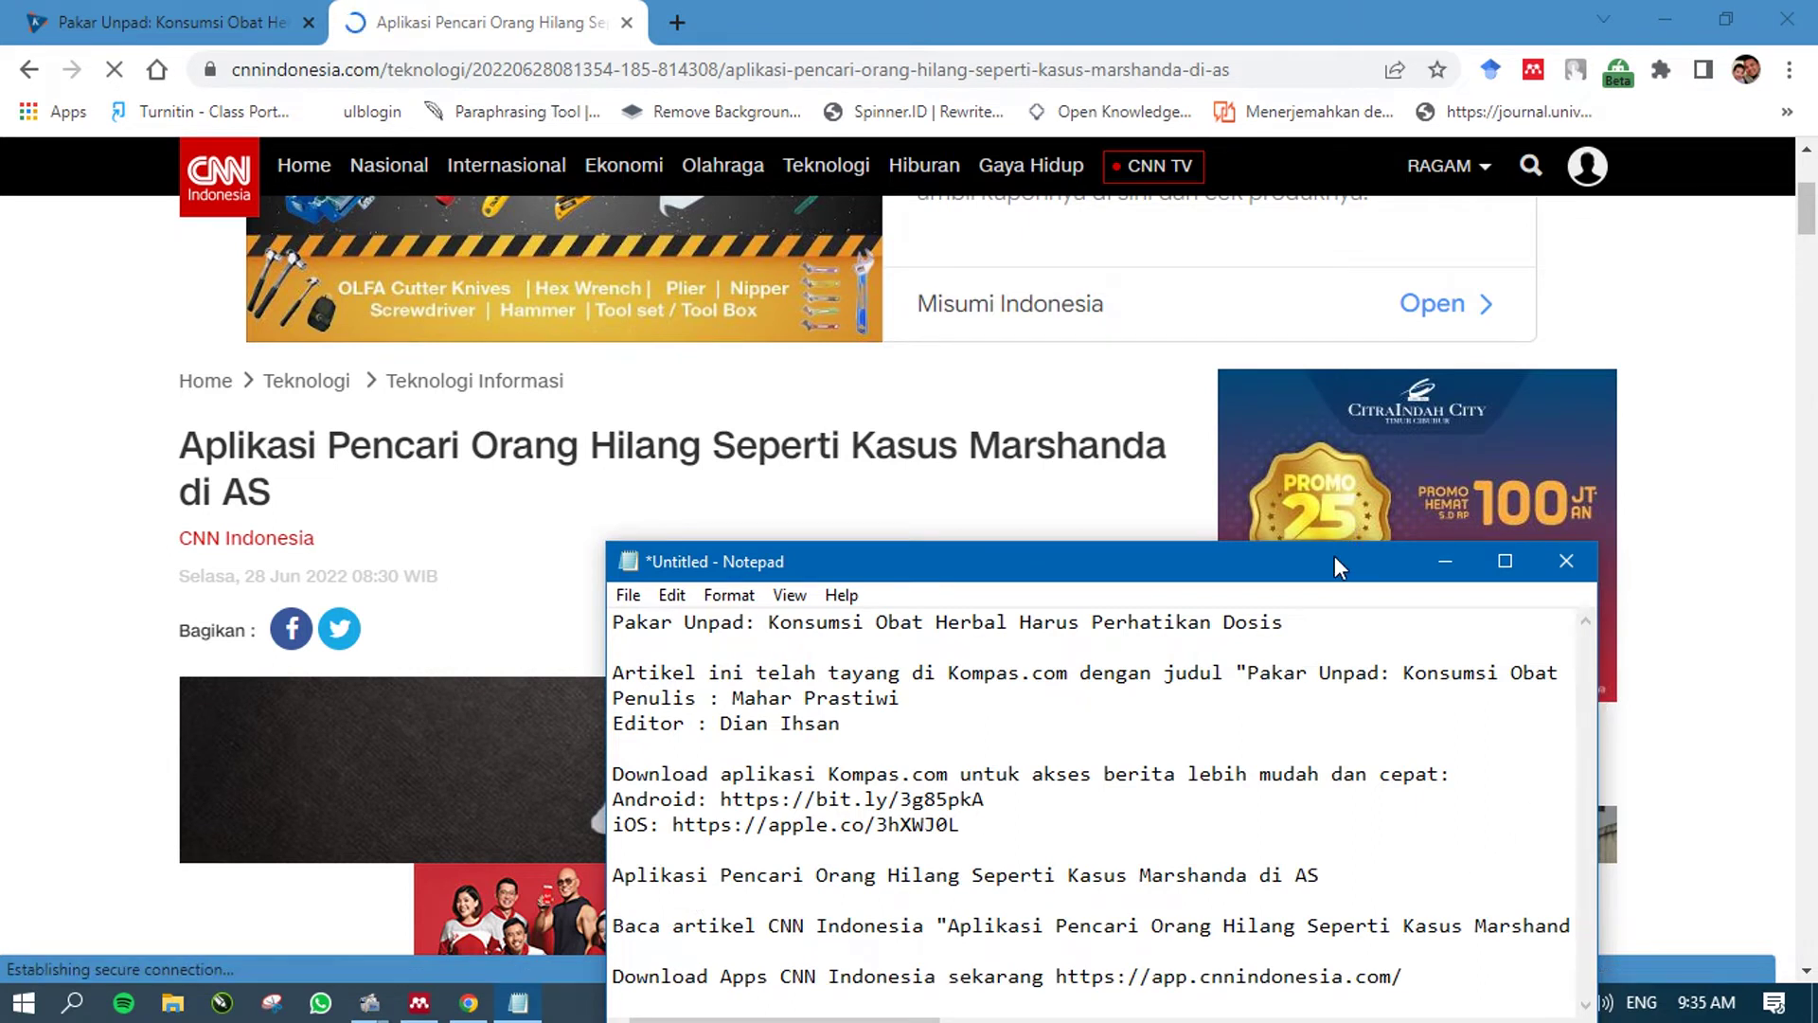
- Reposition the Notepad window and copy only the line "Aplikasi Pencari Orang Hilang Seperti Kasus Marshanda di AS"
drag(1334, 557, 1345, 443)
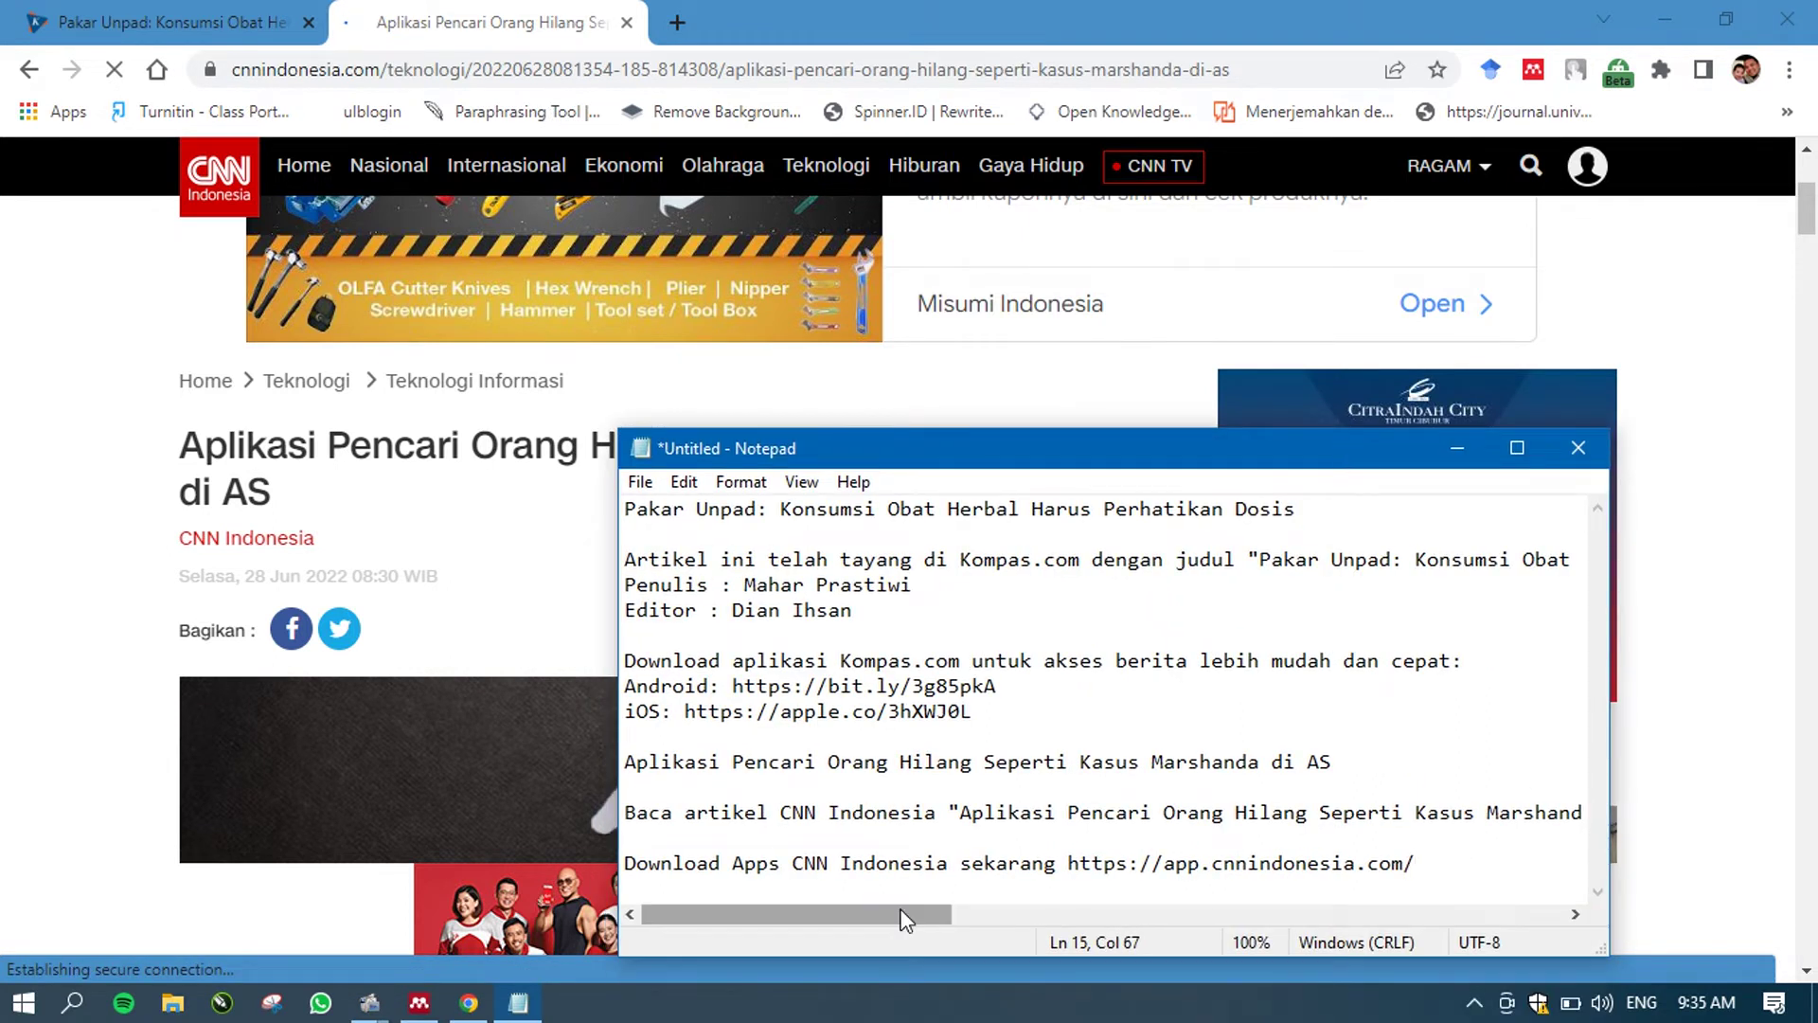
drag(906, 918, 765, 940)
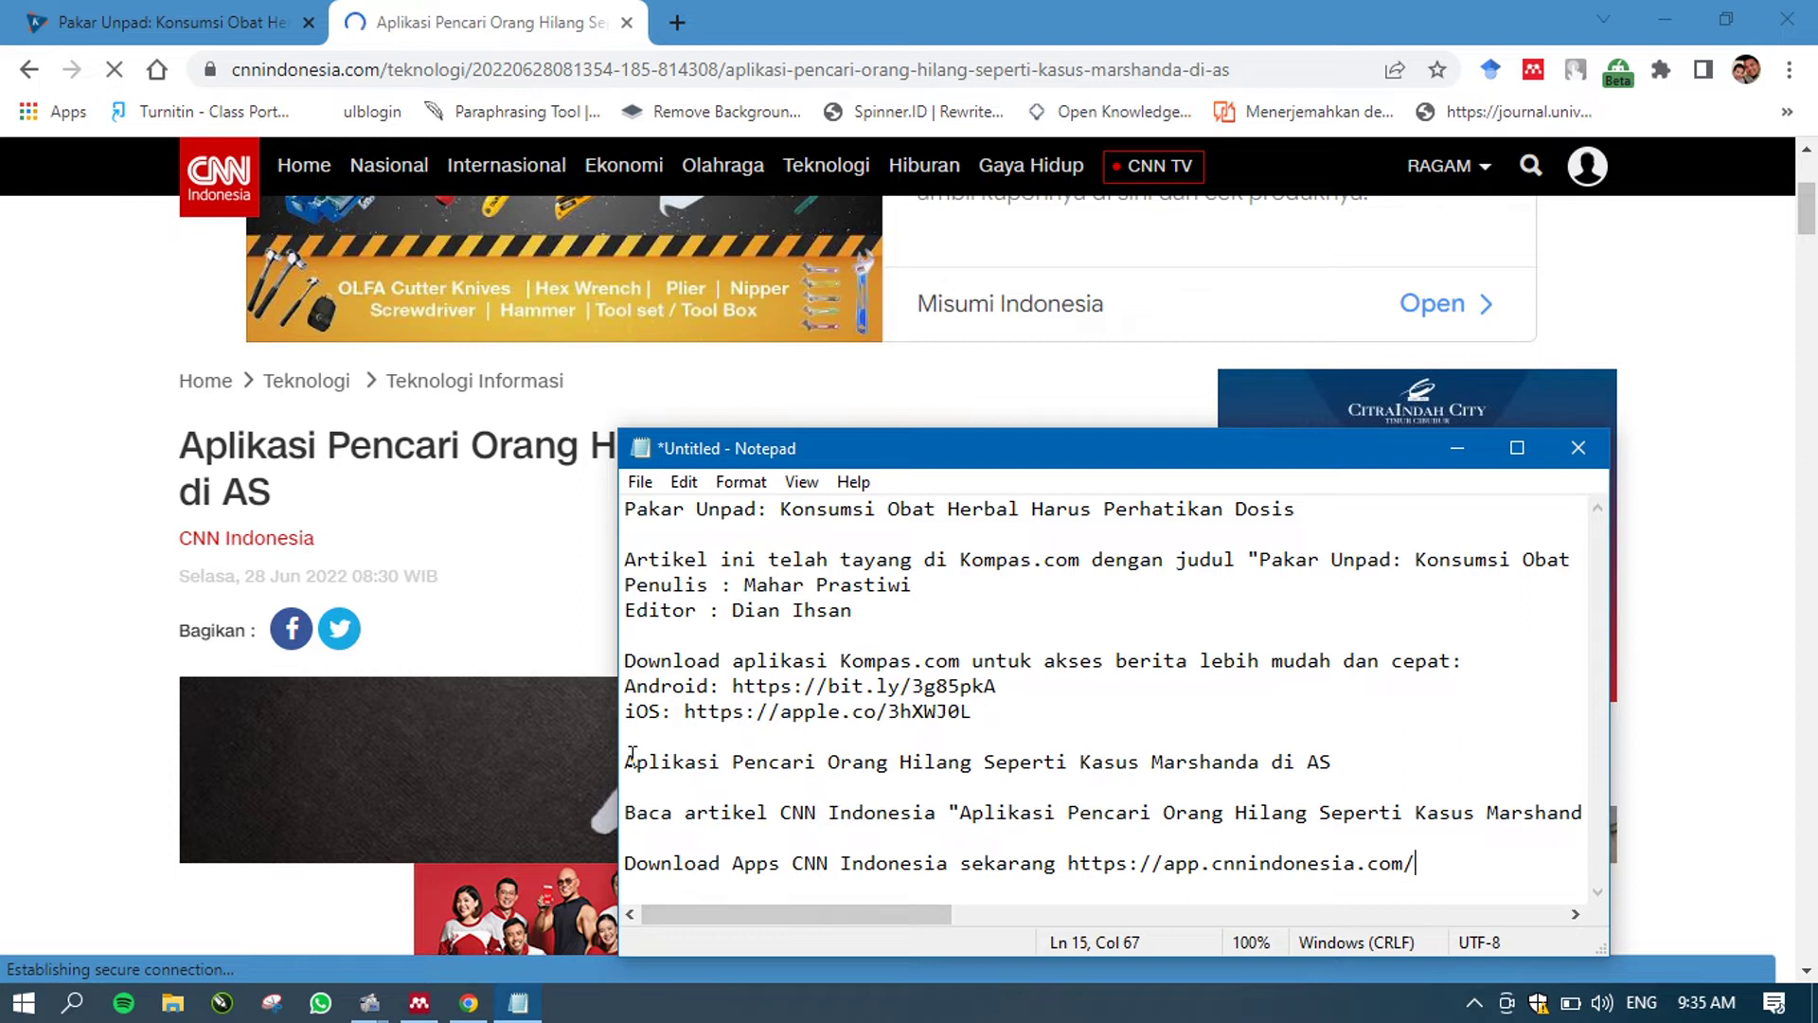
drag(629, 757, 1361, 767)
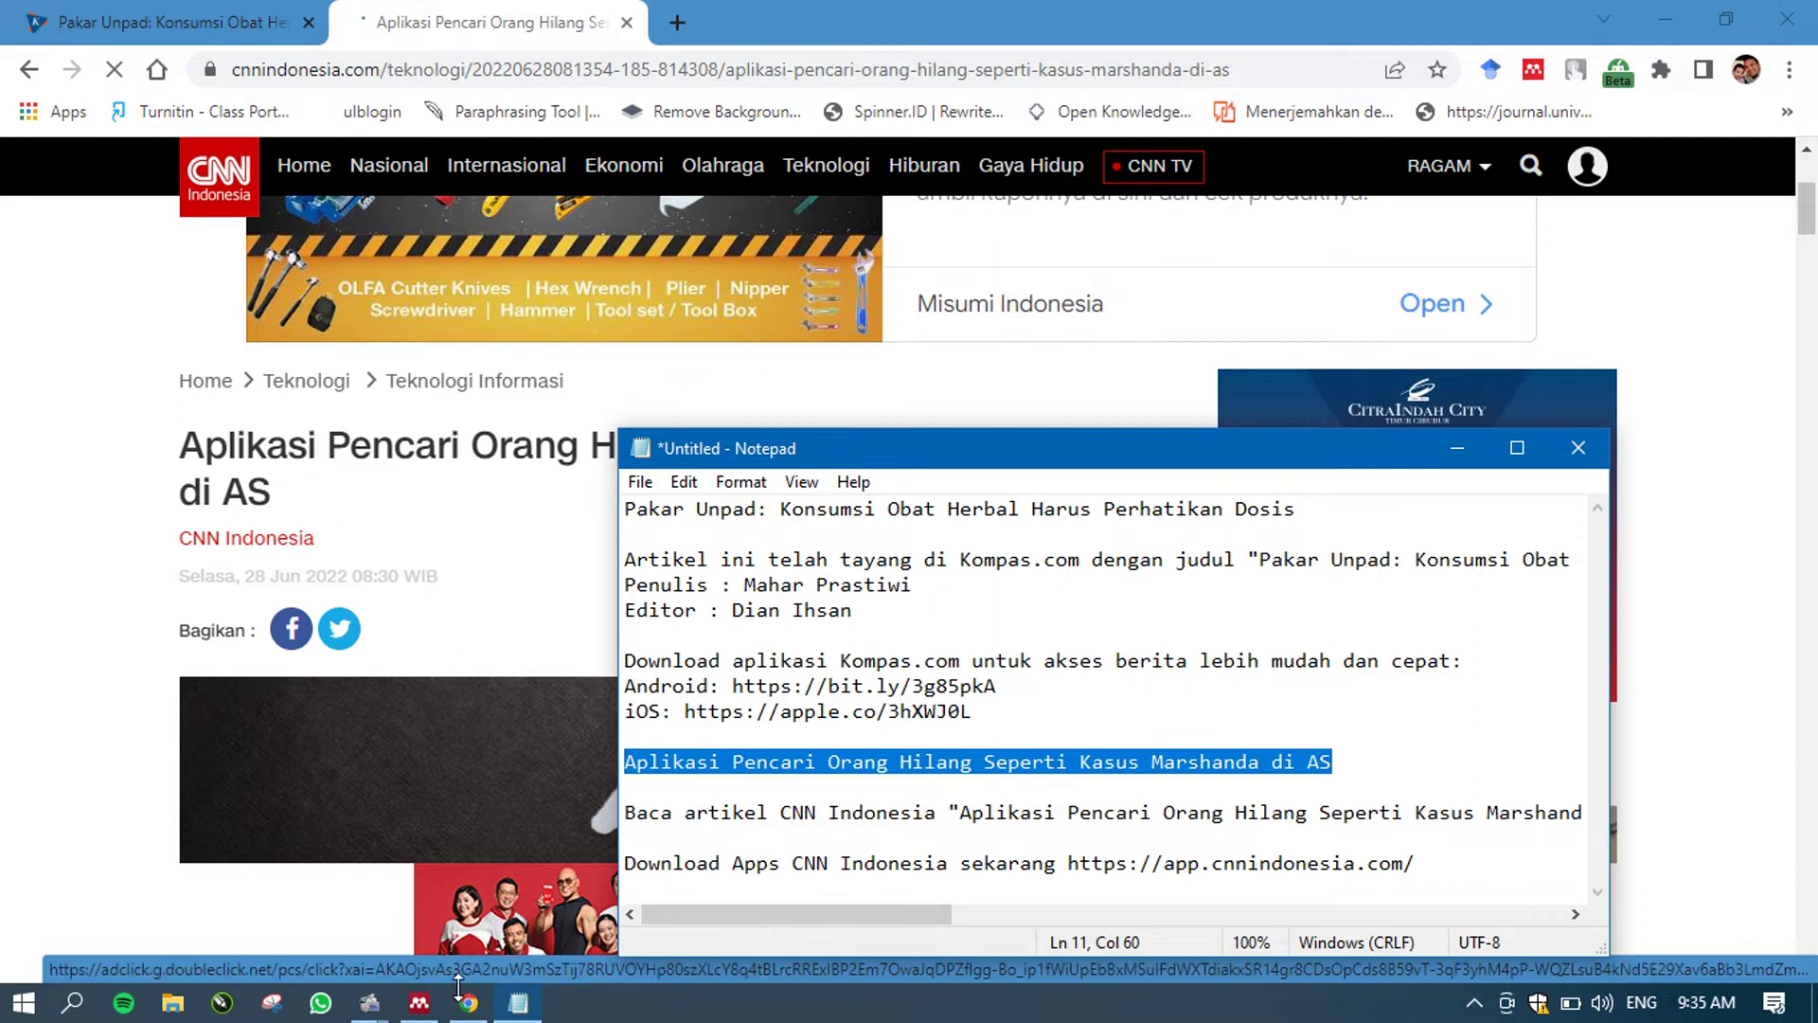
- Switch to Mendeley and start a manual entry in the Undang-undag ITE folder with the type Newspaper Article
click(420, 1002)
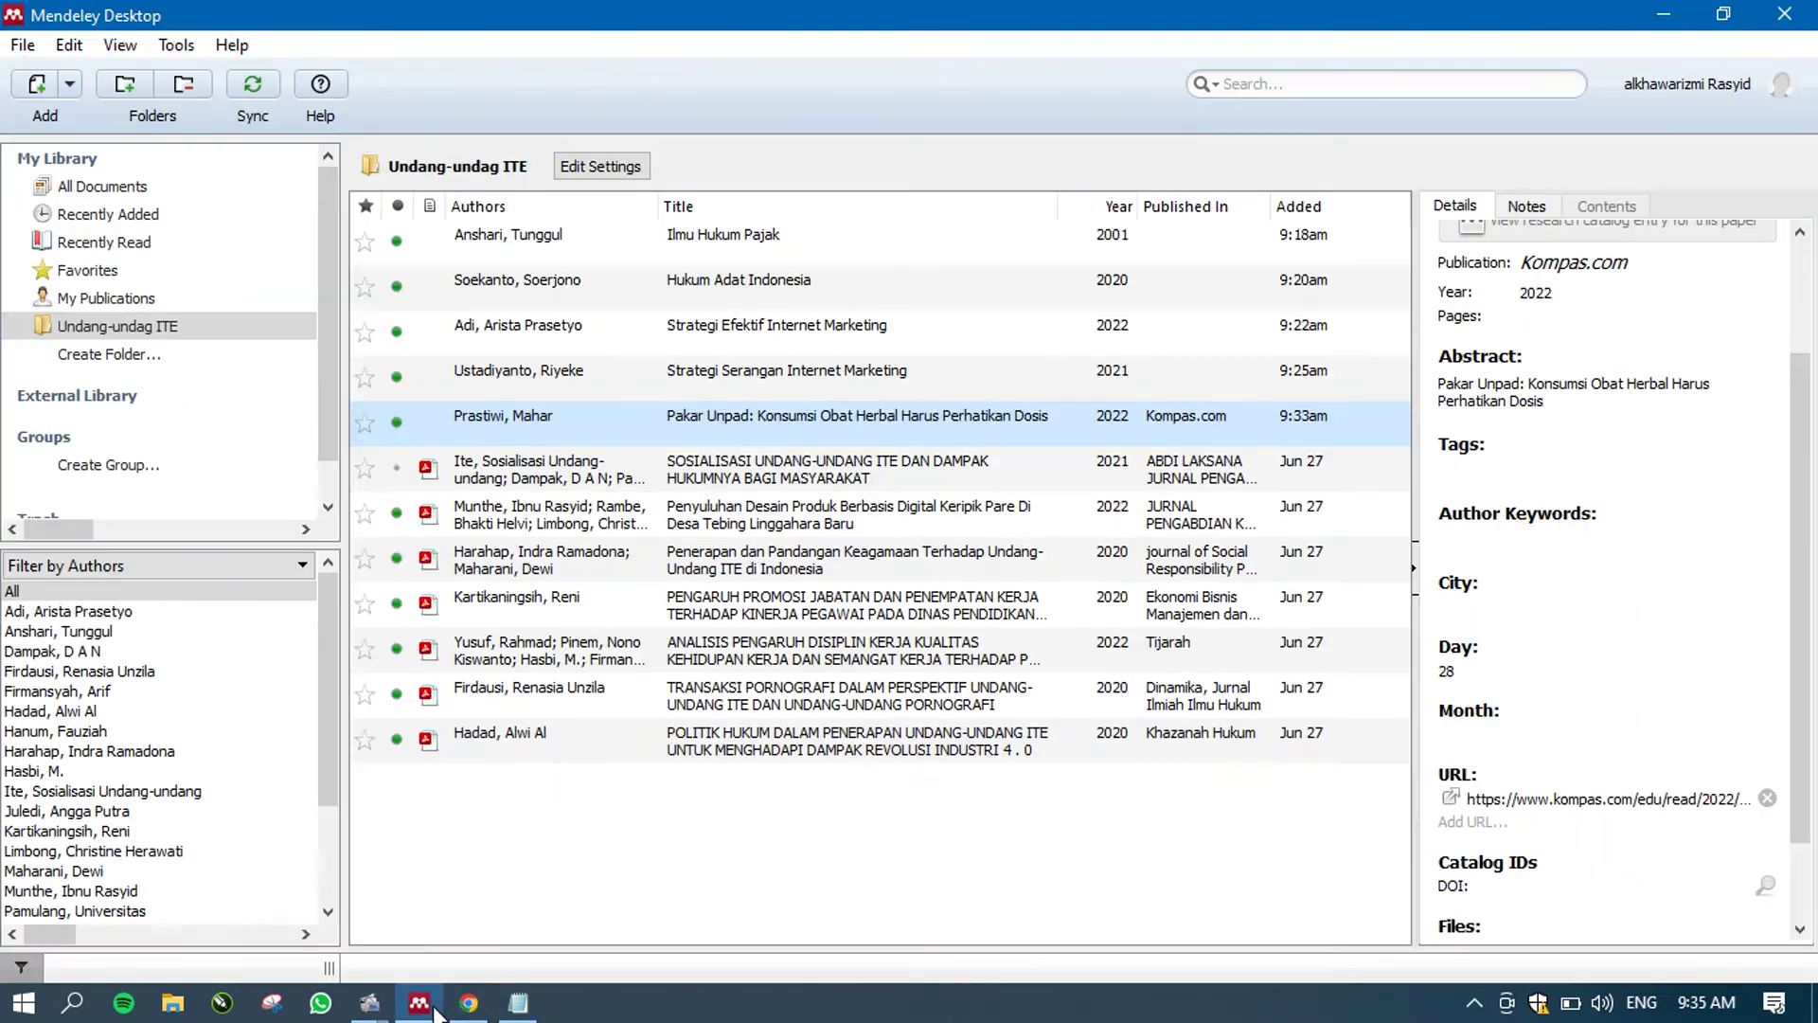
click(68, 82)
click(83, 202)
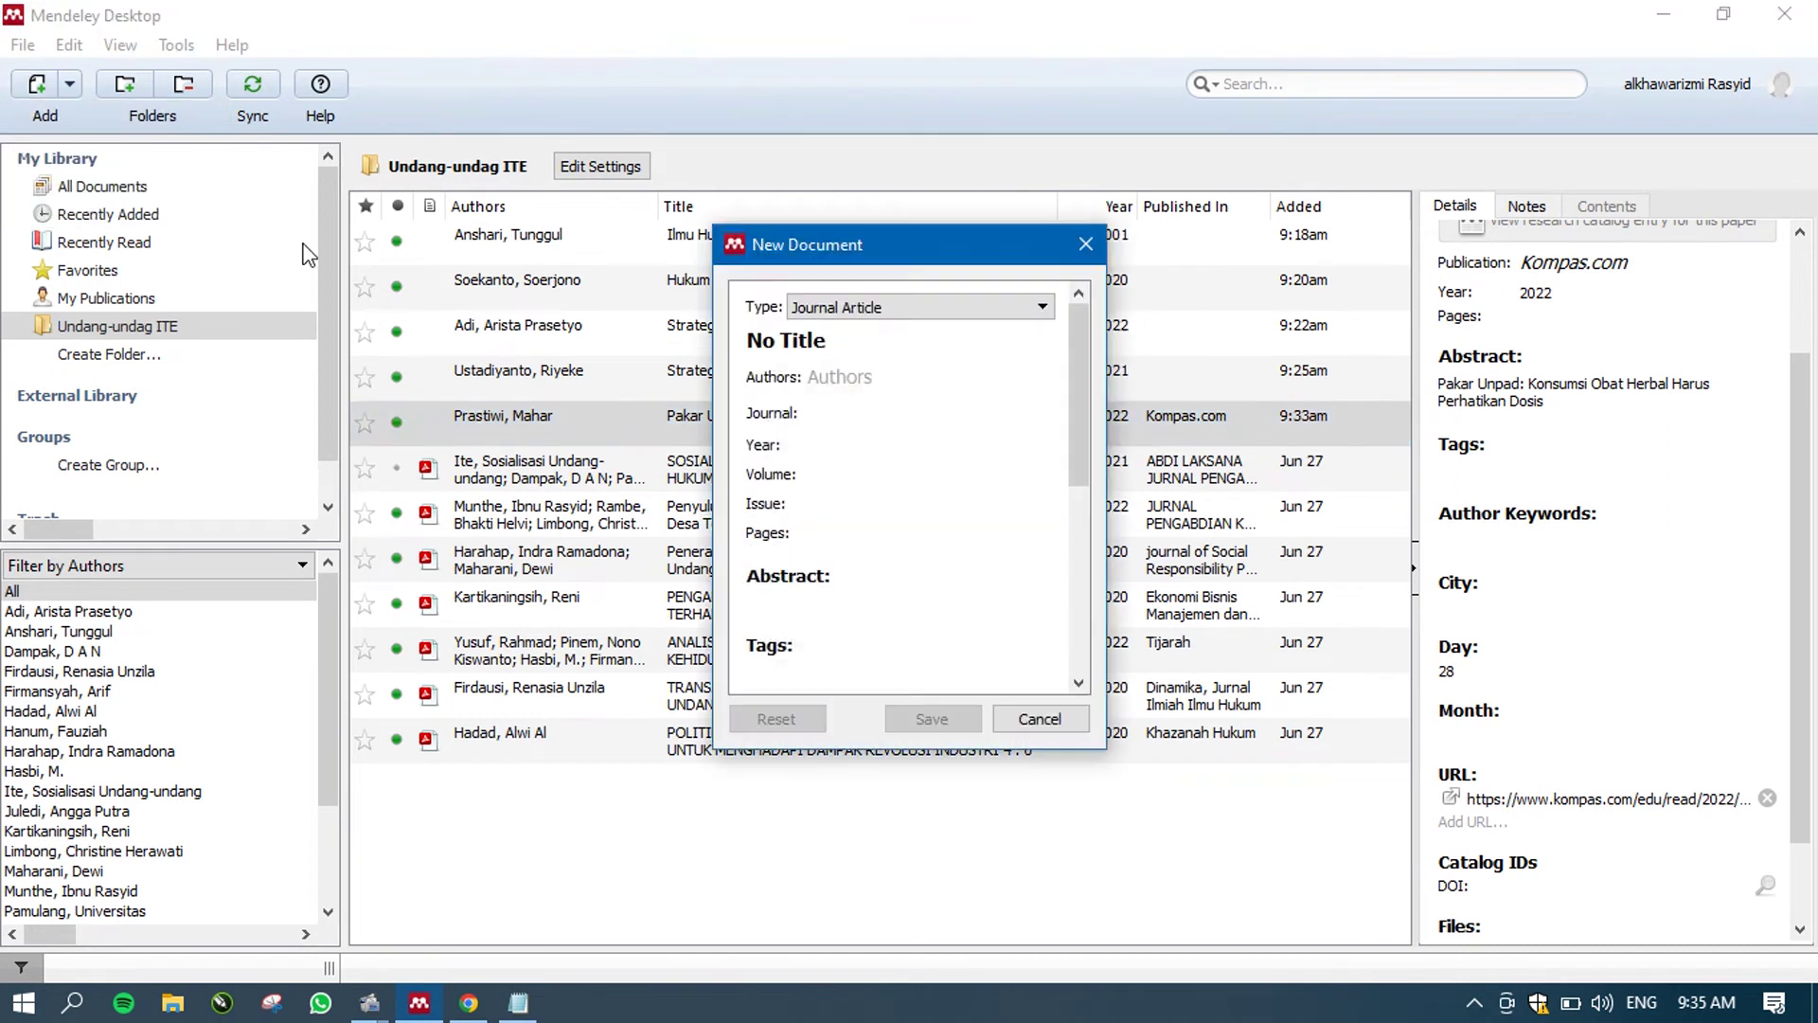
click(837, 313)
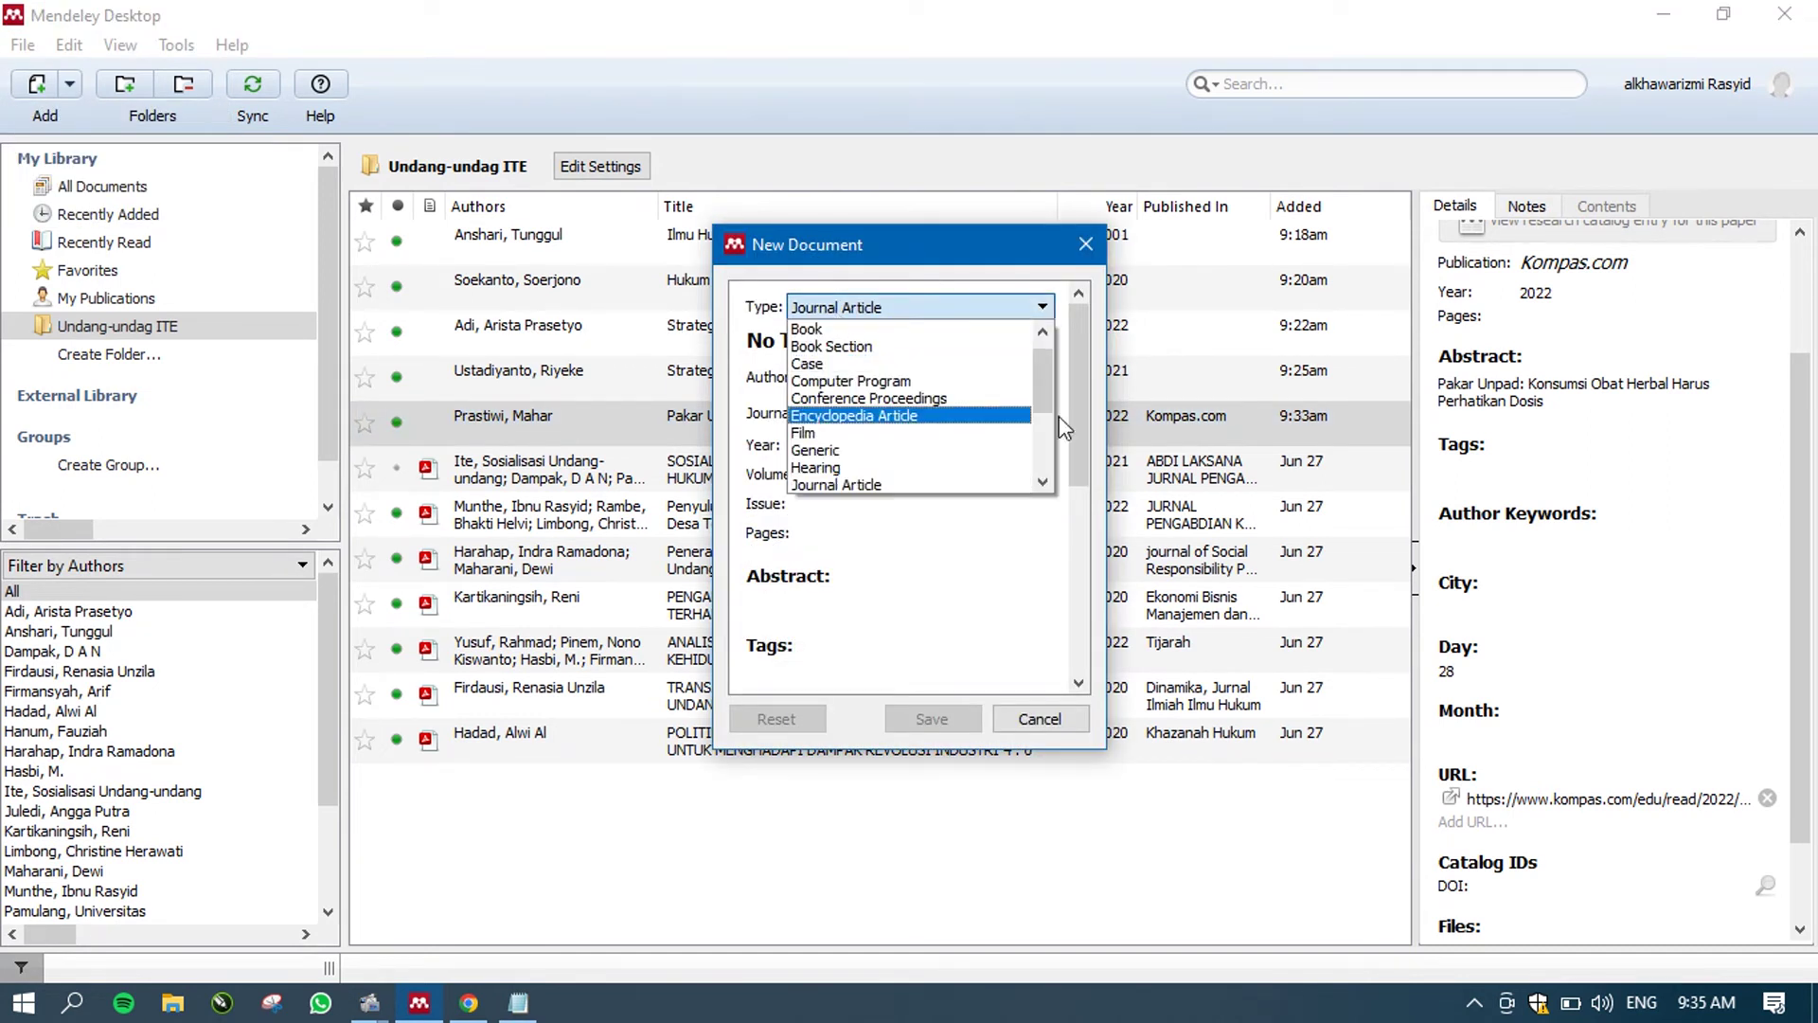
drag(1045, 416, 1068, 485)
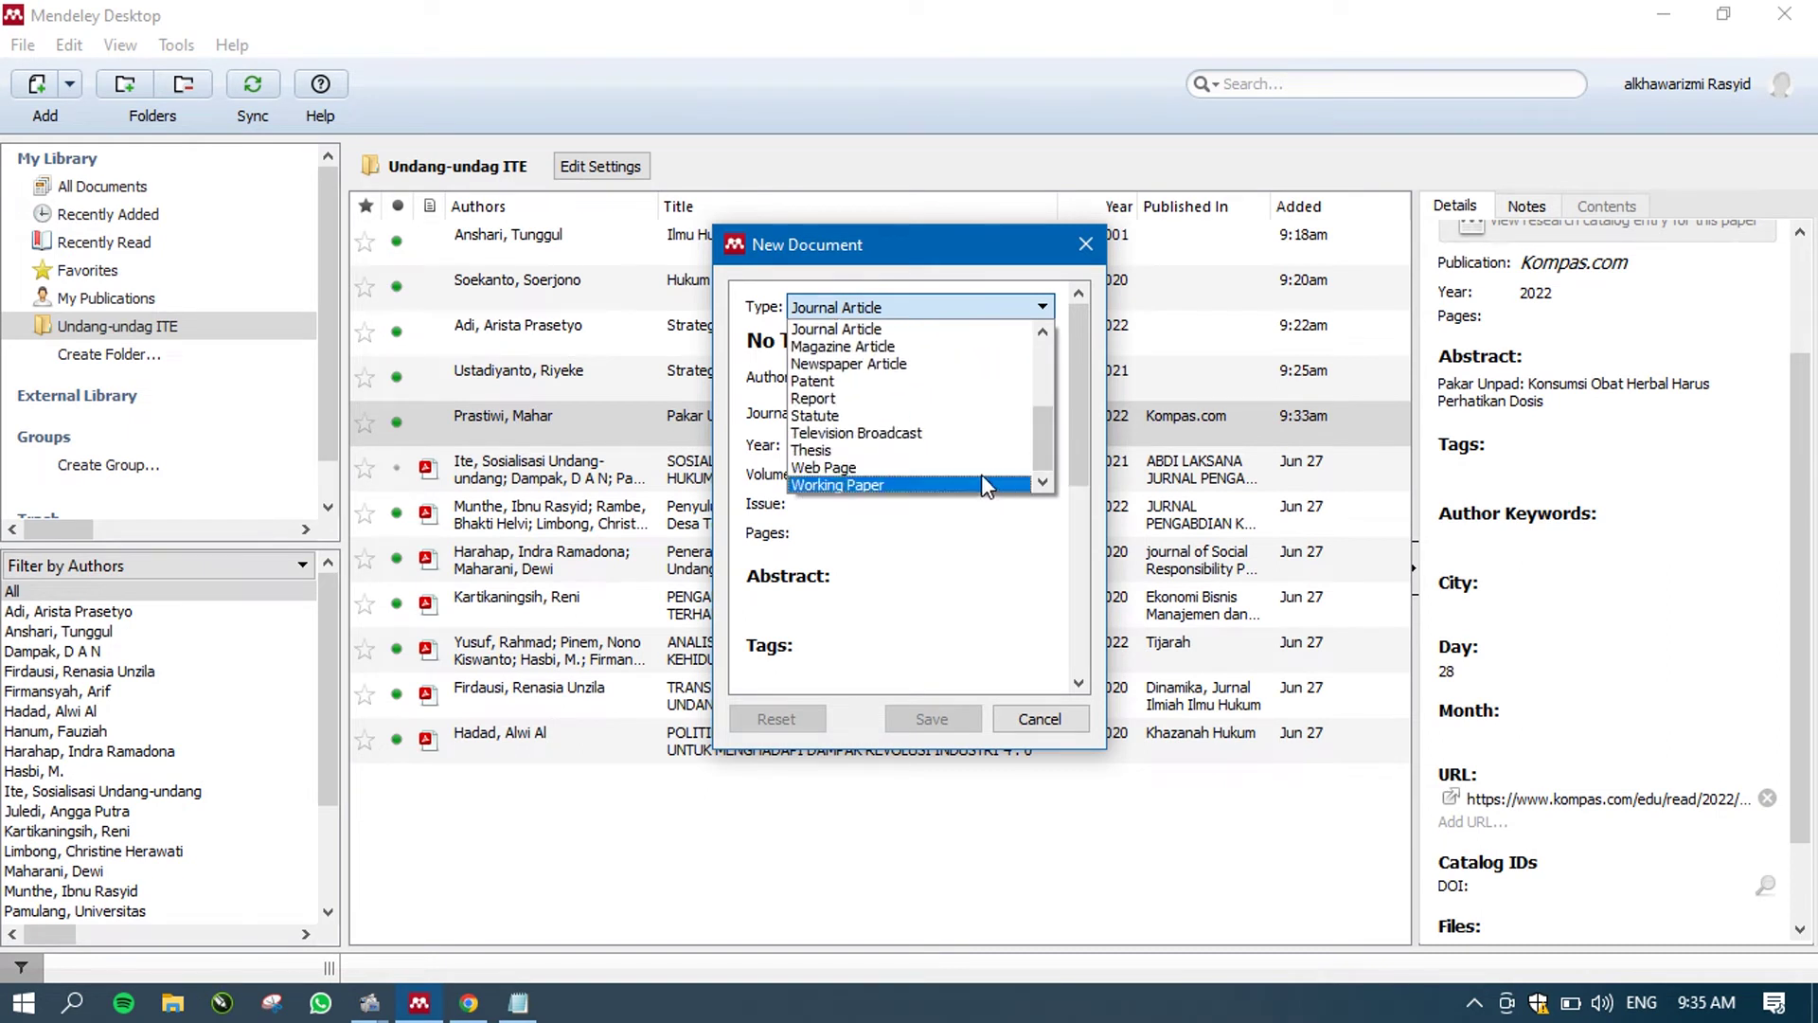
click(971, 379)
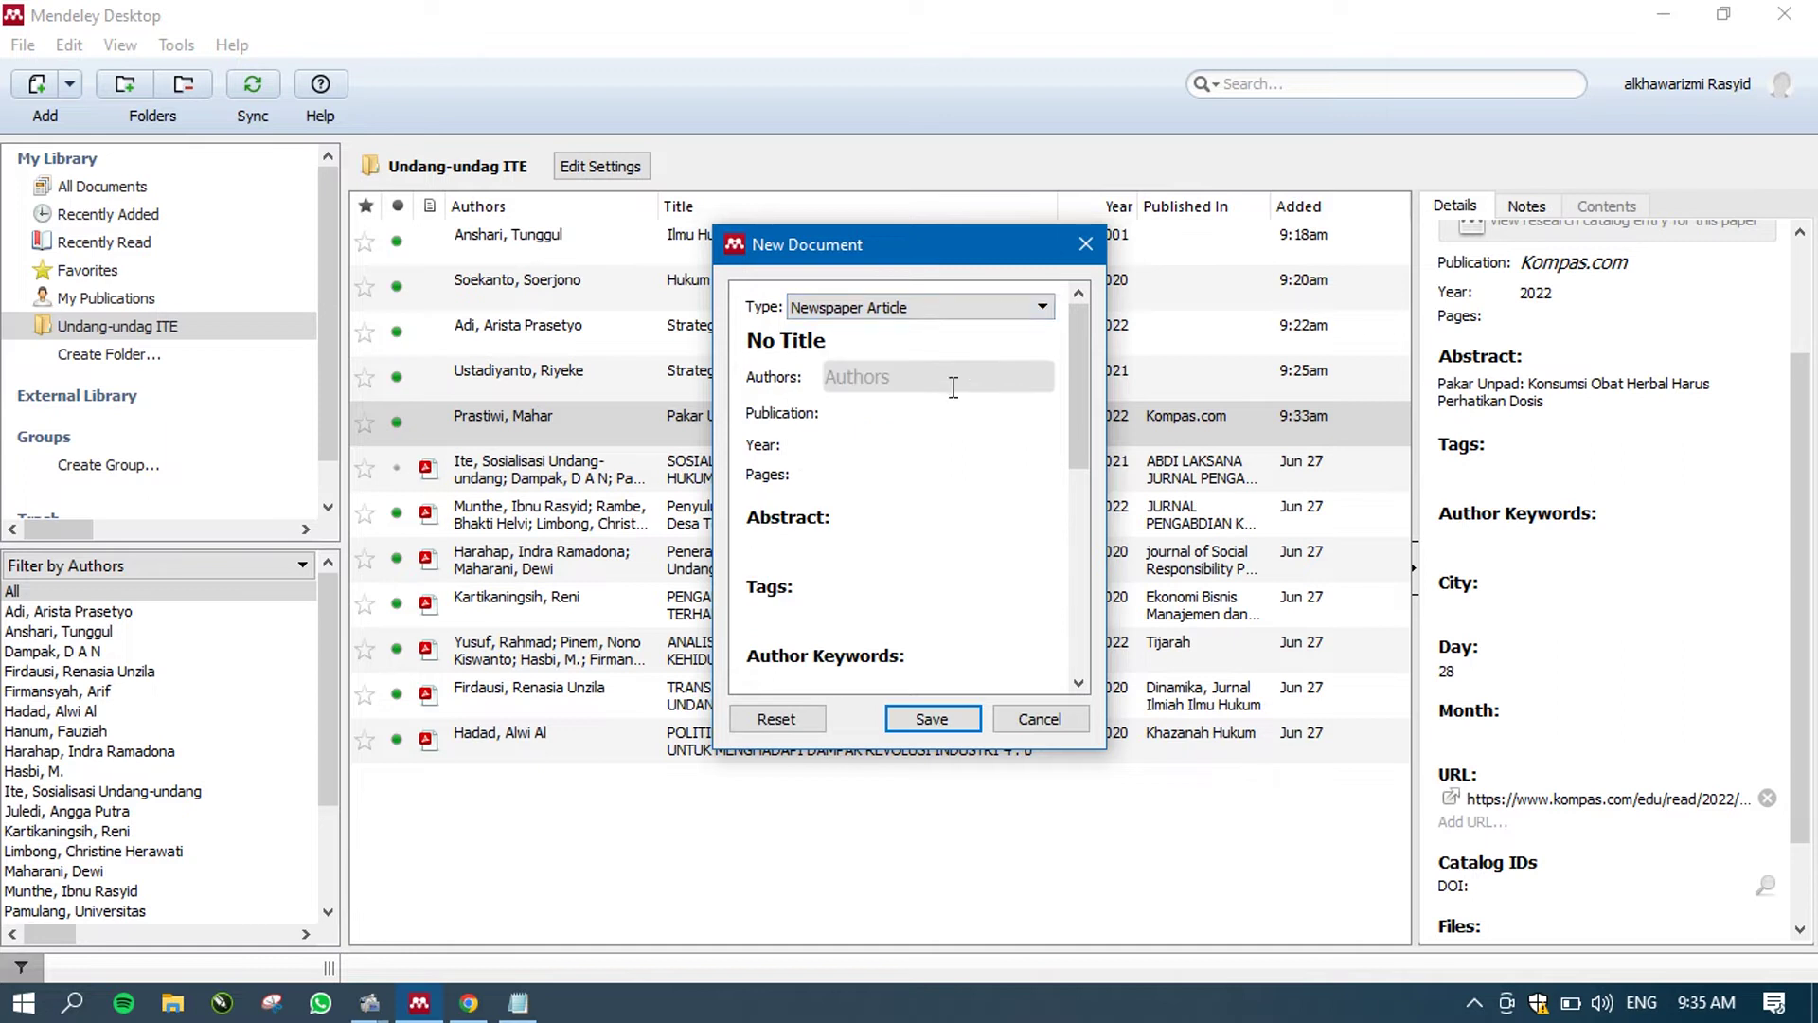
- Enter "Aplikasi Pencari Orang Hilang Seperti Kasus Marshanda di AS" as both the title and the abstract of the new entry
click(914, 343)
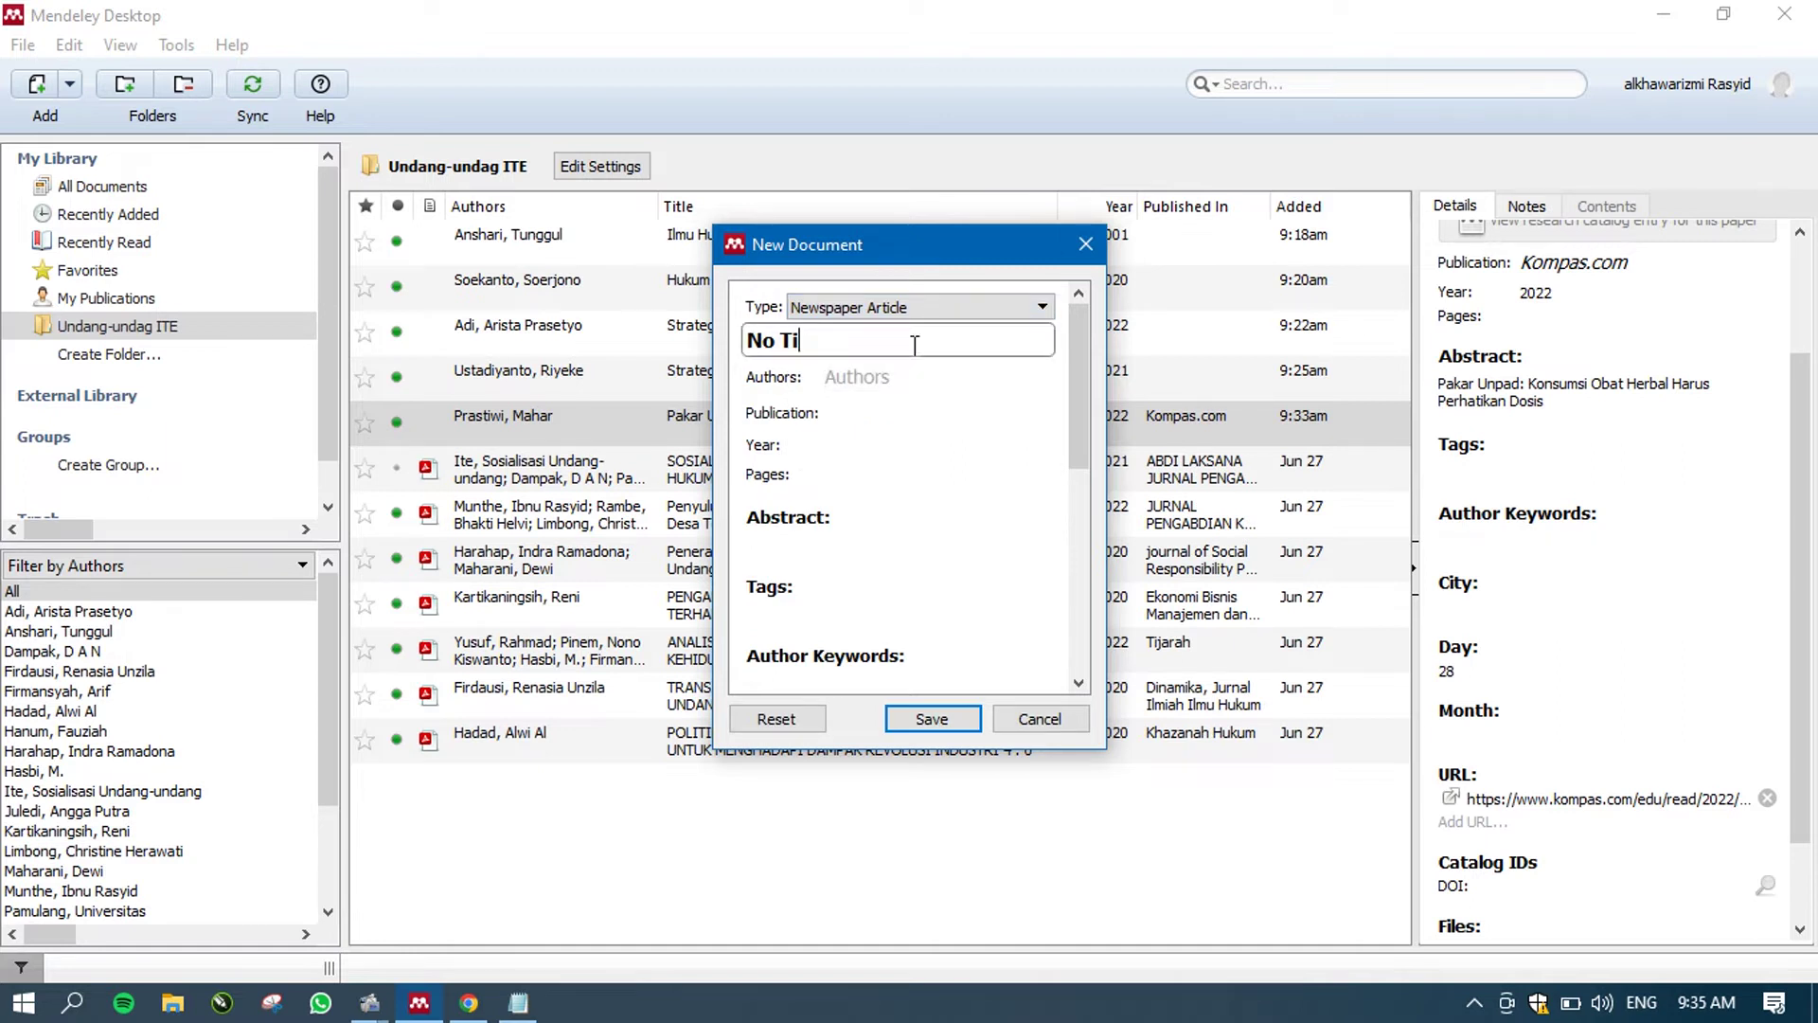
text(Aplikasi Pencari Orang Hilang Seperti Kasus Marshanda di AS)
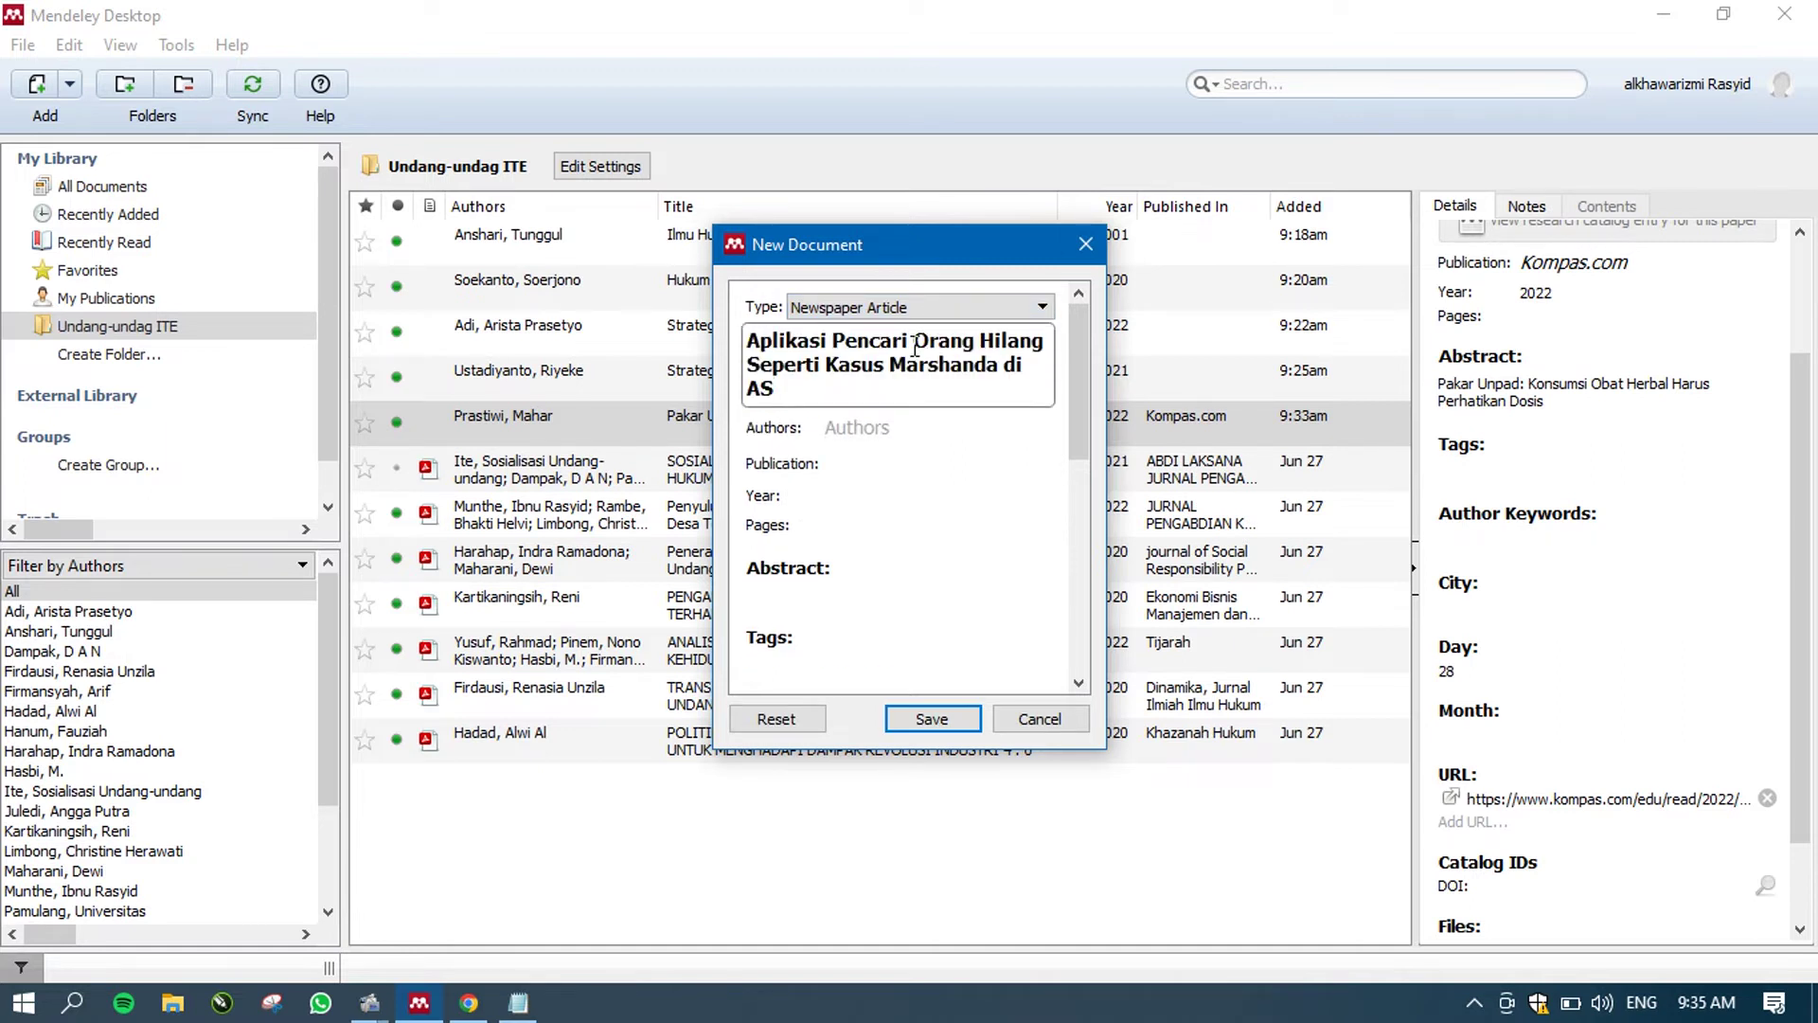
click(815, 595)
text(Aplikasi Pencari Orang Hilang Seperti Kasus Marshanda di AS)
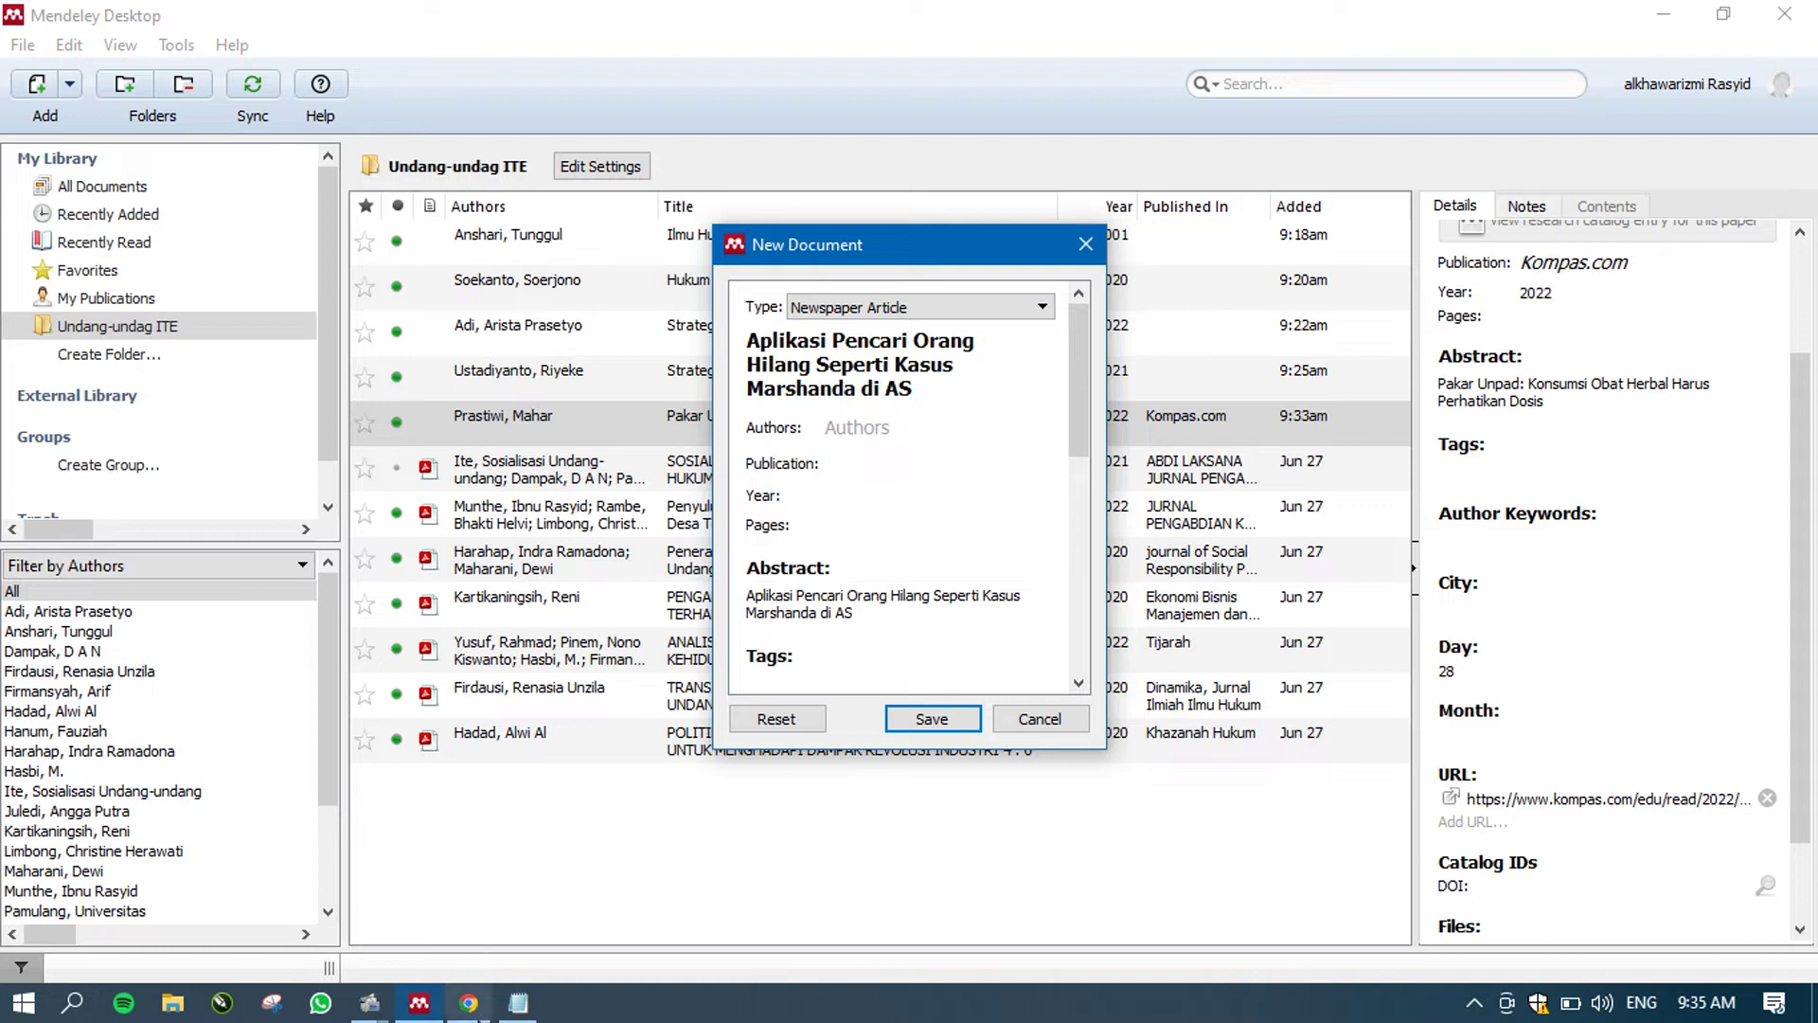
- Switch to Chrome and examine the CNN Indonesia article from its byline to the closing initials for the author
click(478, 890)
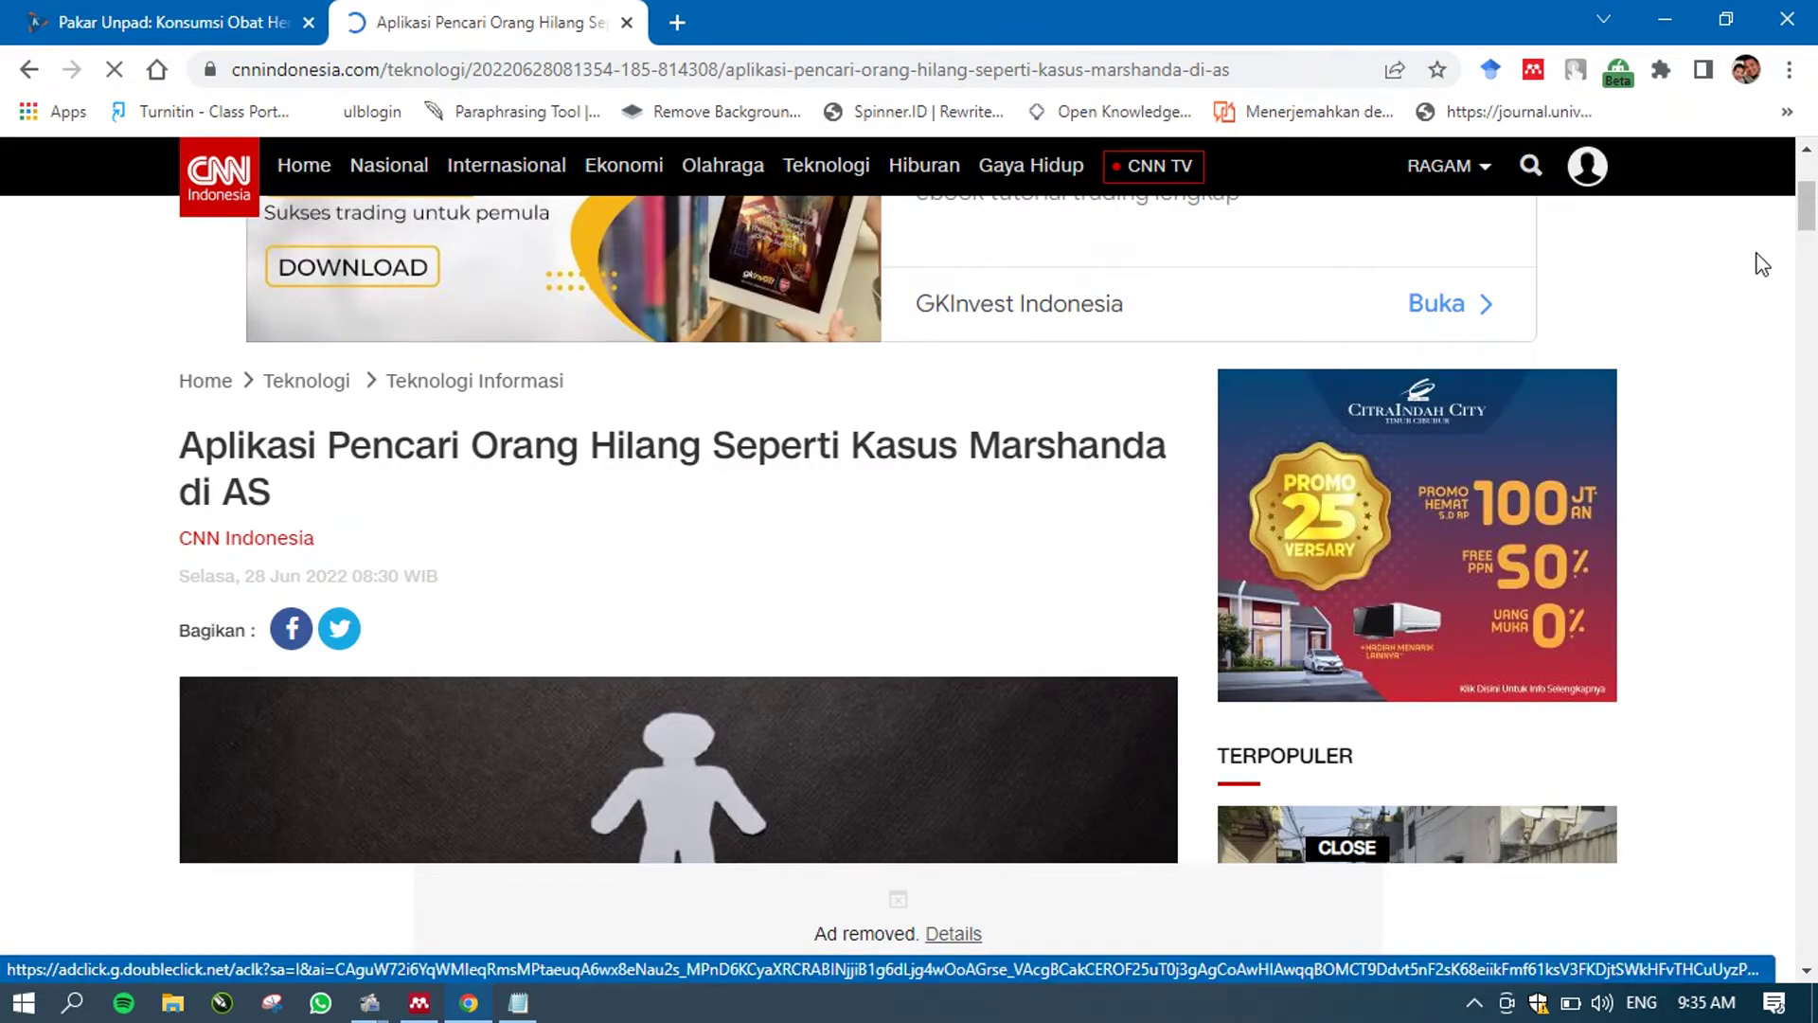
drag(1808, 203, 1796, 320)
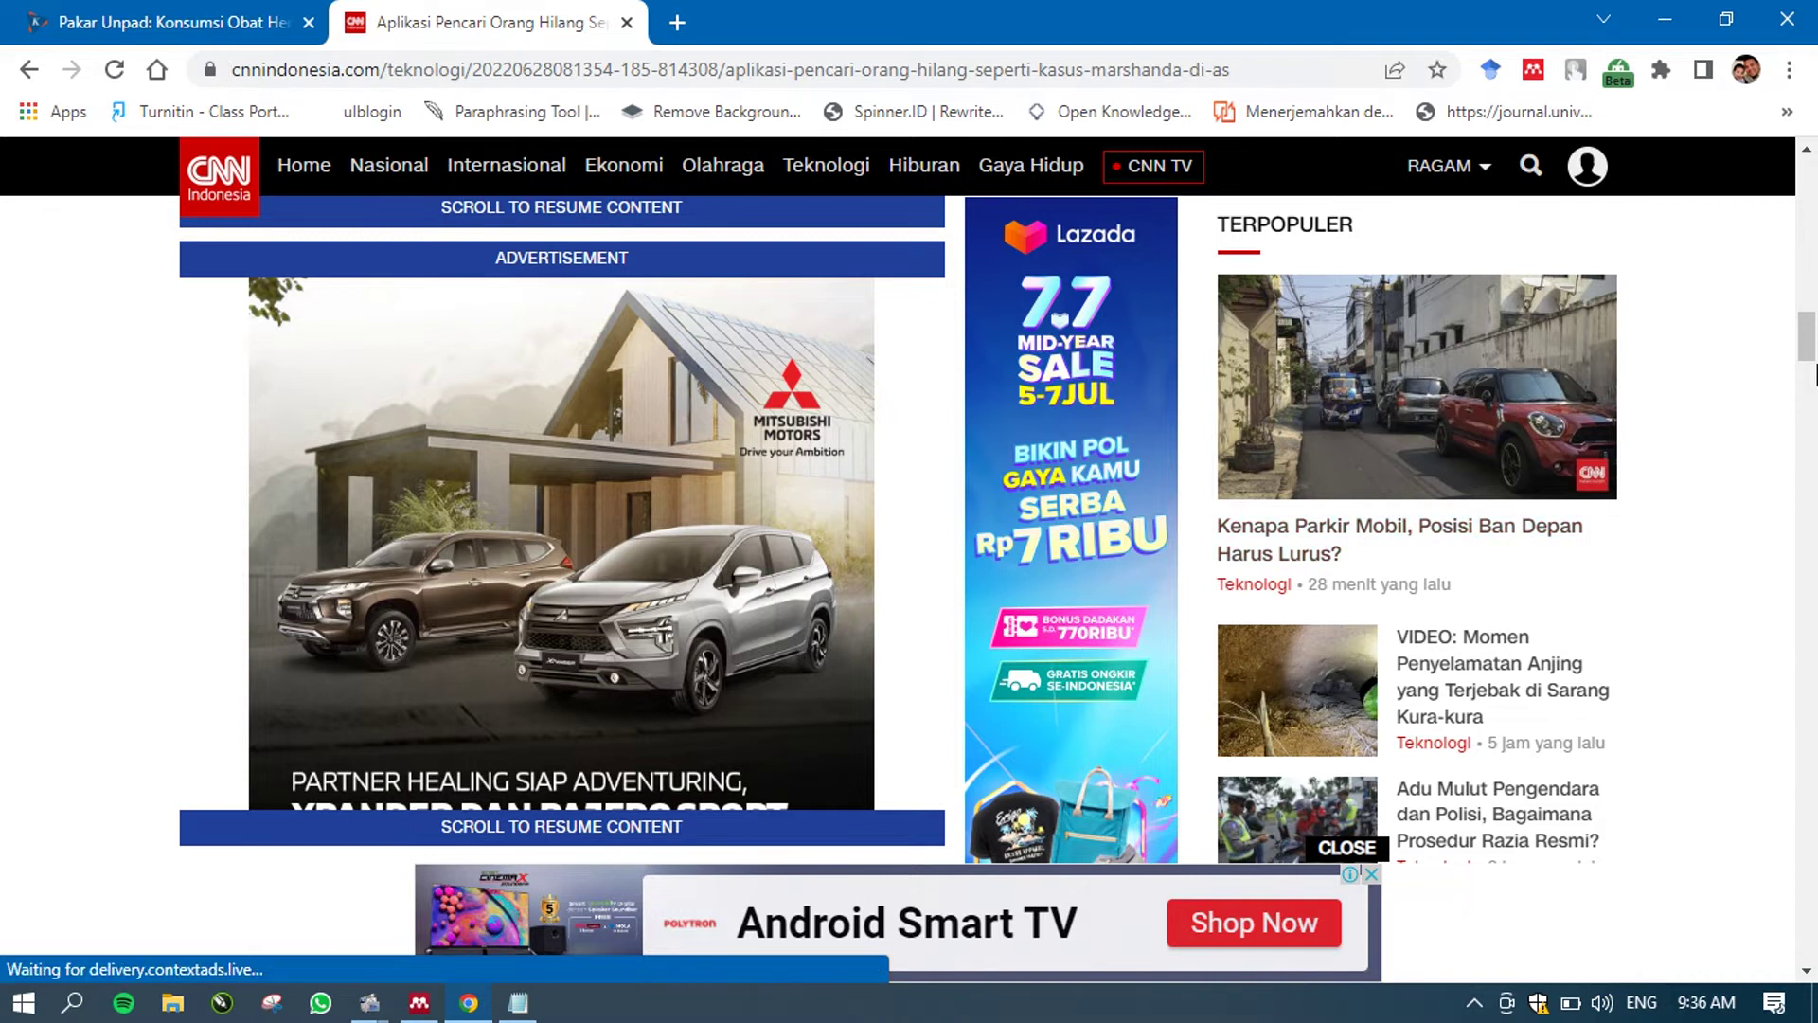
drag(1806, 351, 1802, 217)
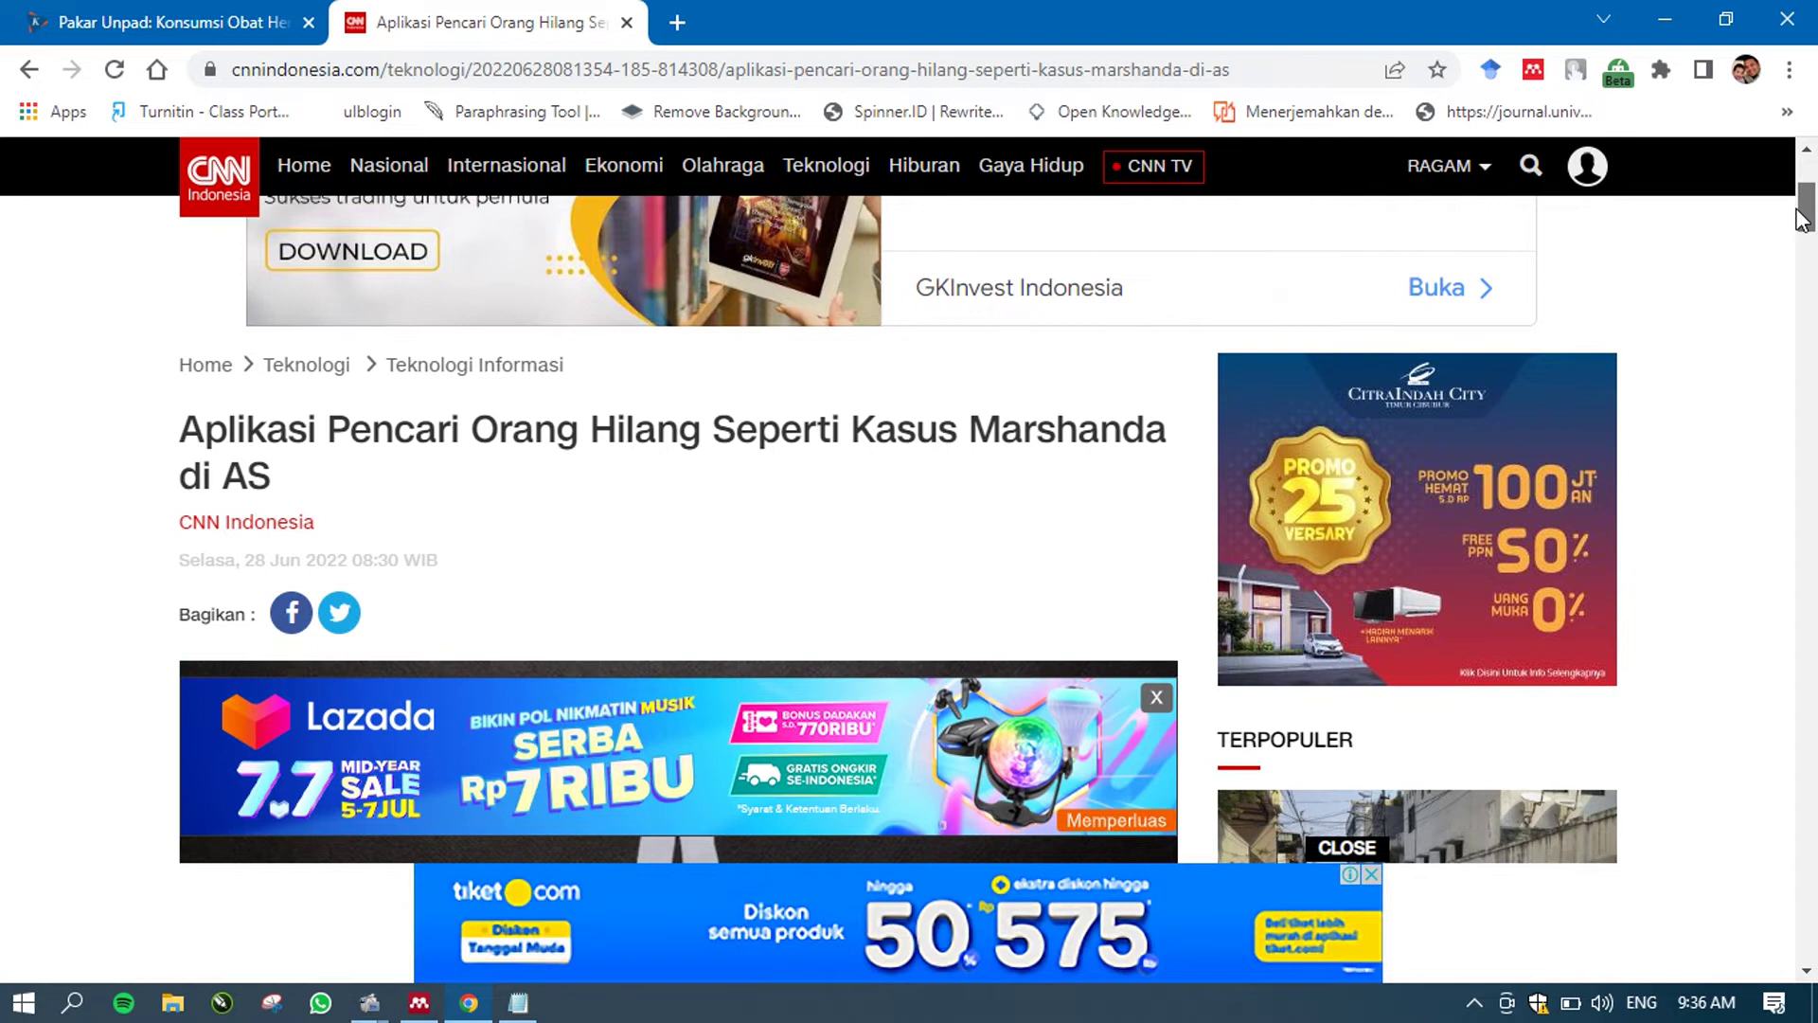
drag(1801, 218, 1799, 524)
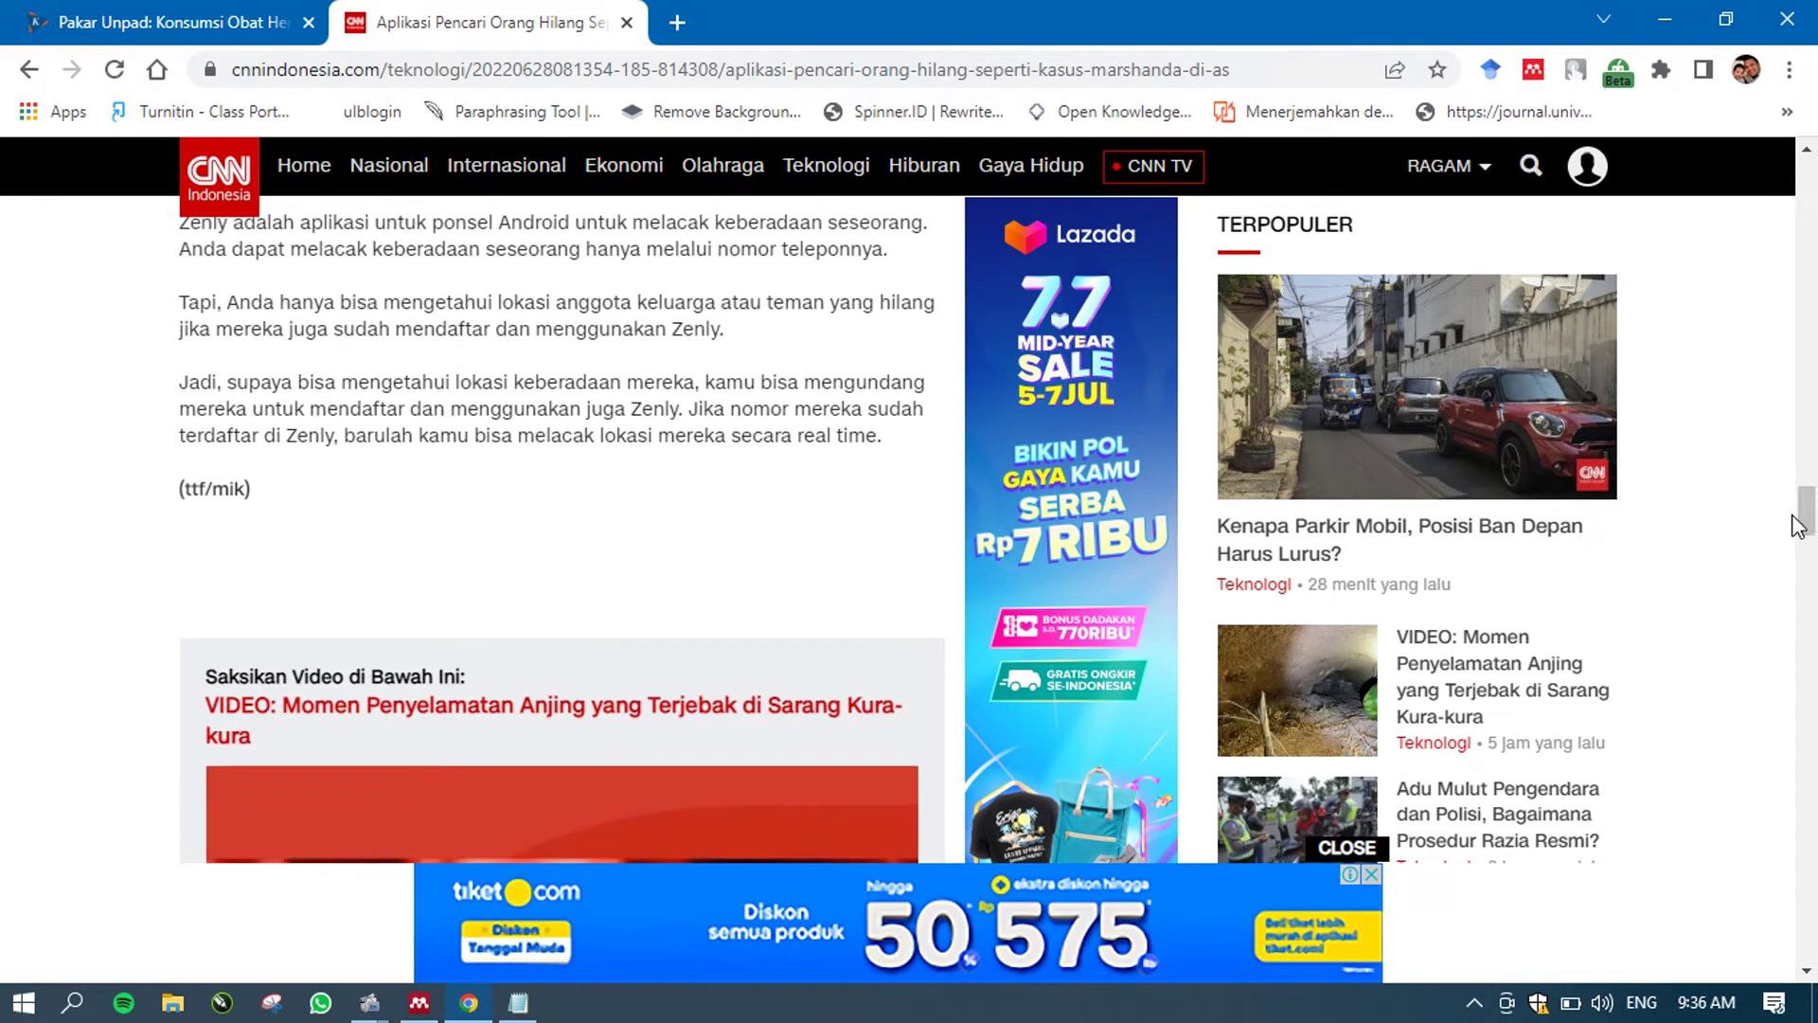
double_click(194, 490)
click(364, 563)
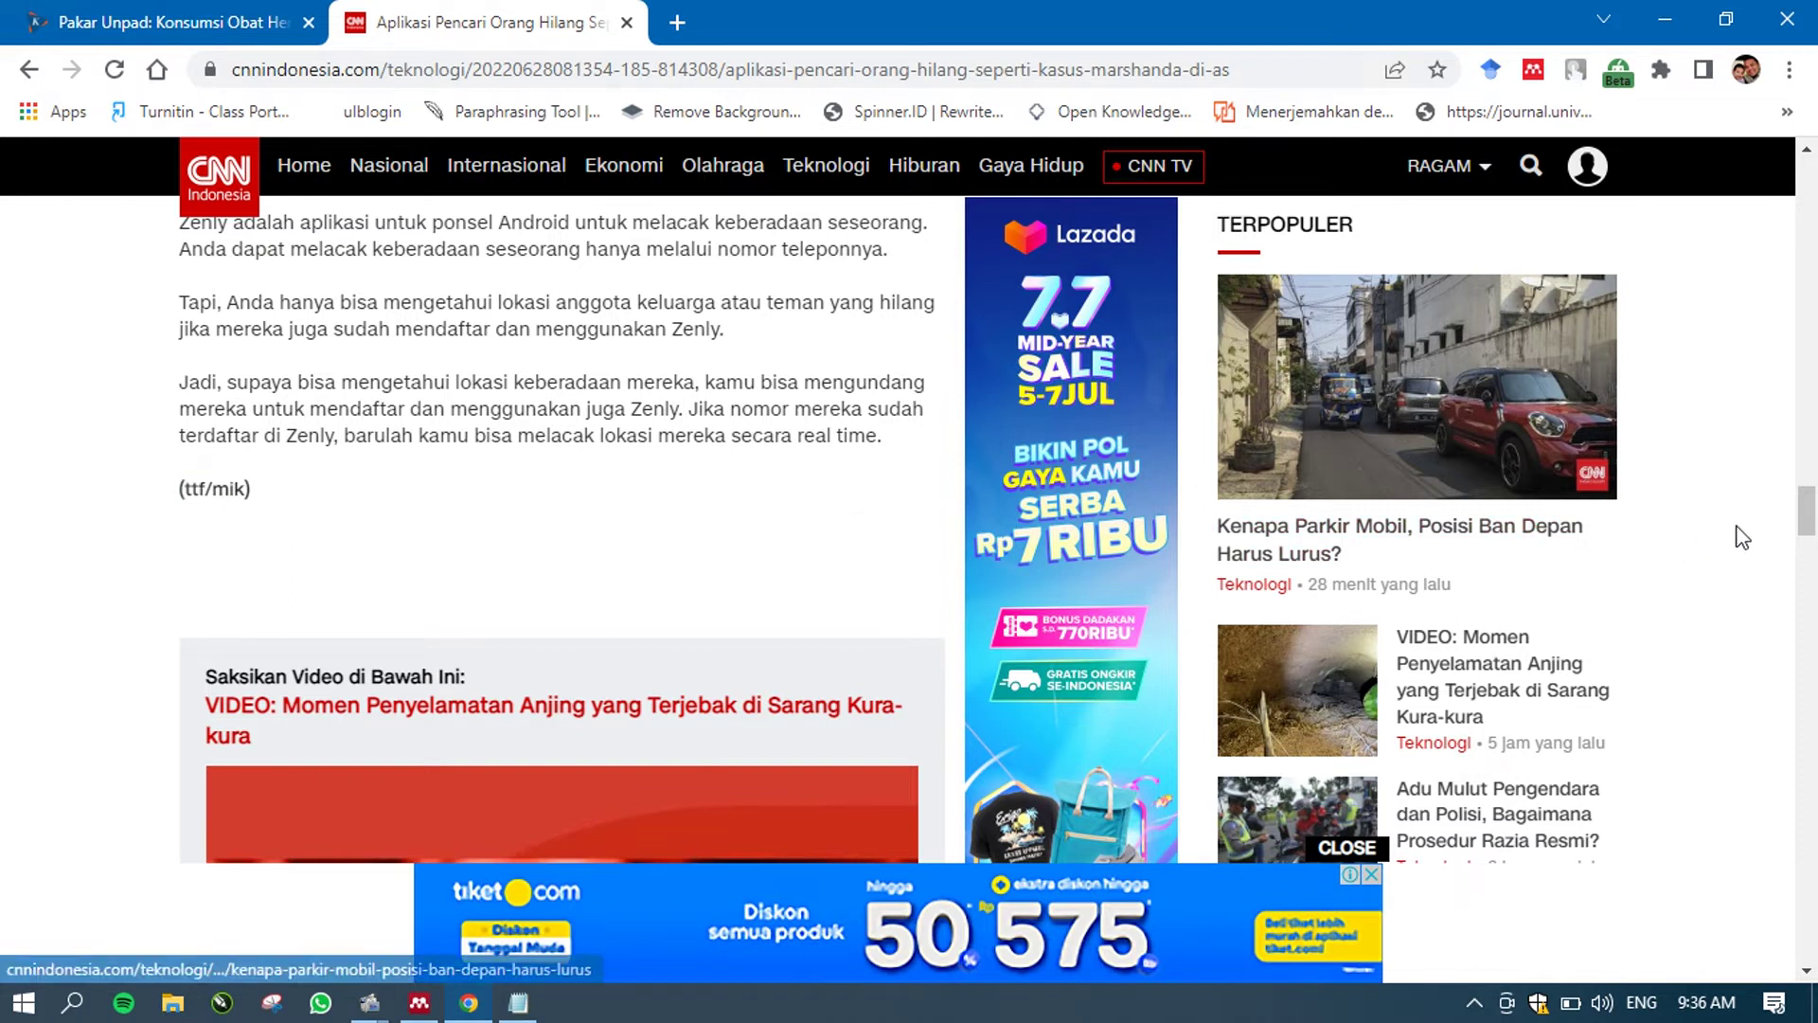
- Examine the CNN Indonesia article about missing-person apps from its opening to its closing line for the author credit
drag(1808, 509, 1748, 347)
scroll(1738, 303, up, 15)
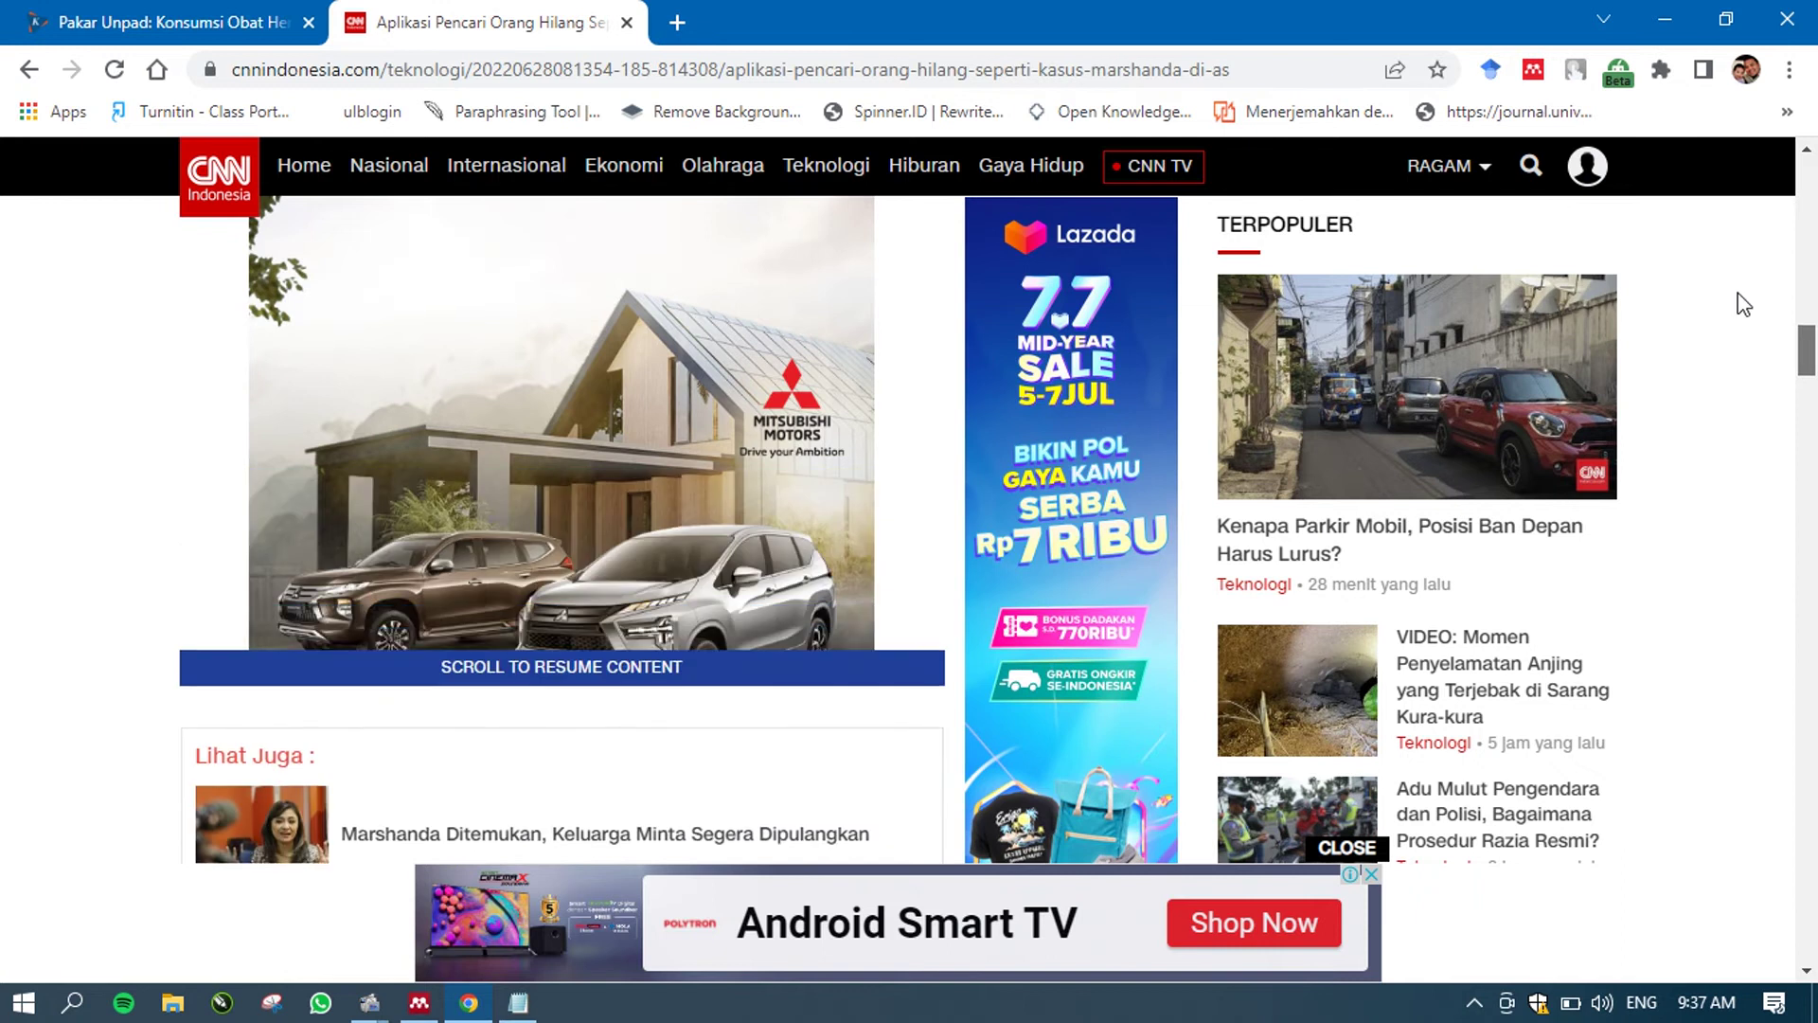
scroll(1737, 258, down, 12)
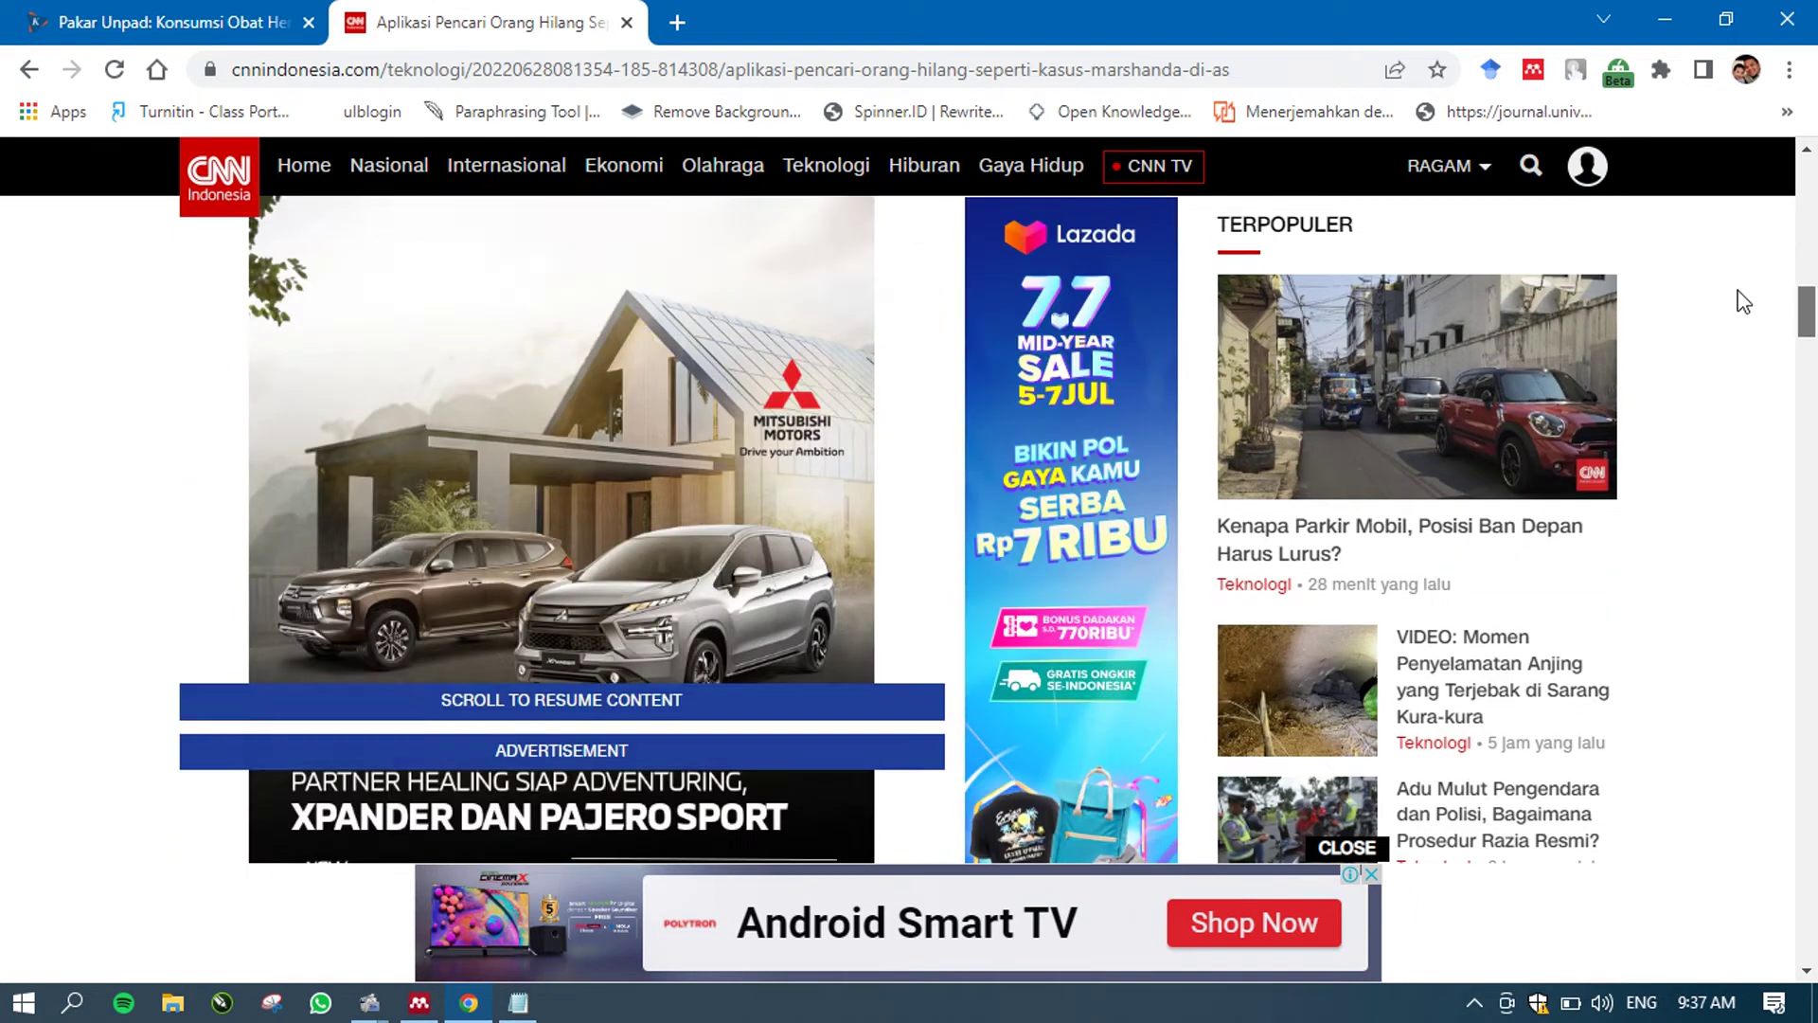
scroll(1745, 297, up, 1)
scroll(1742, 284, up, 6)
scroll(1738, 258, up, 1)
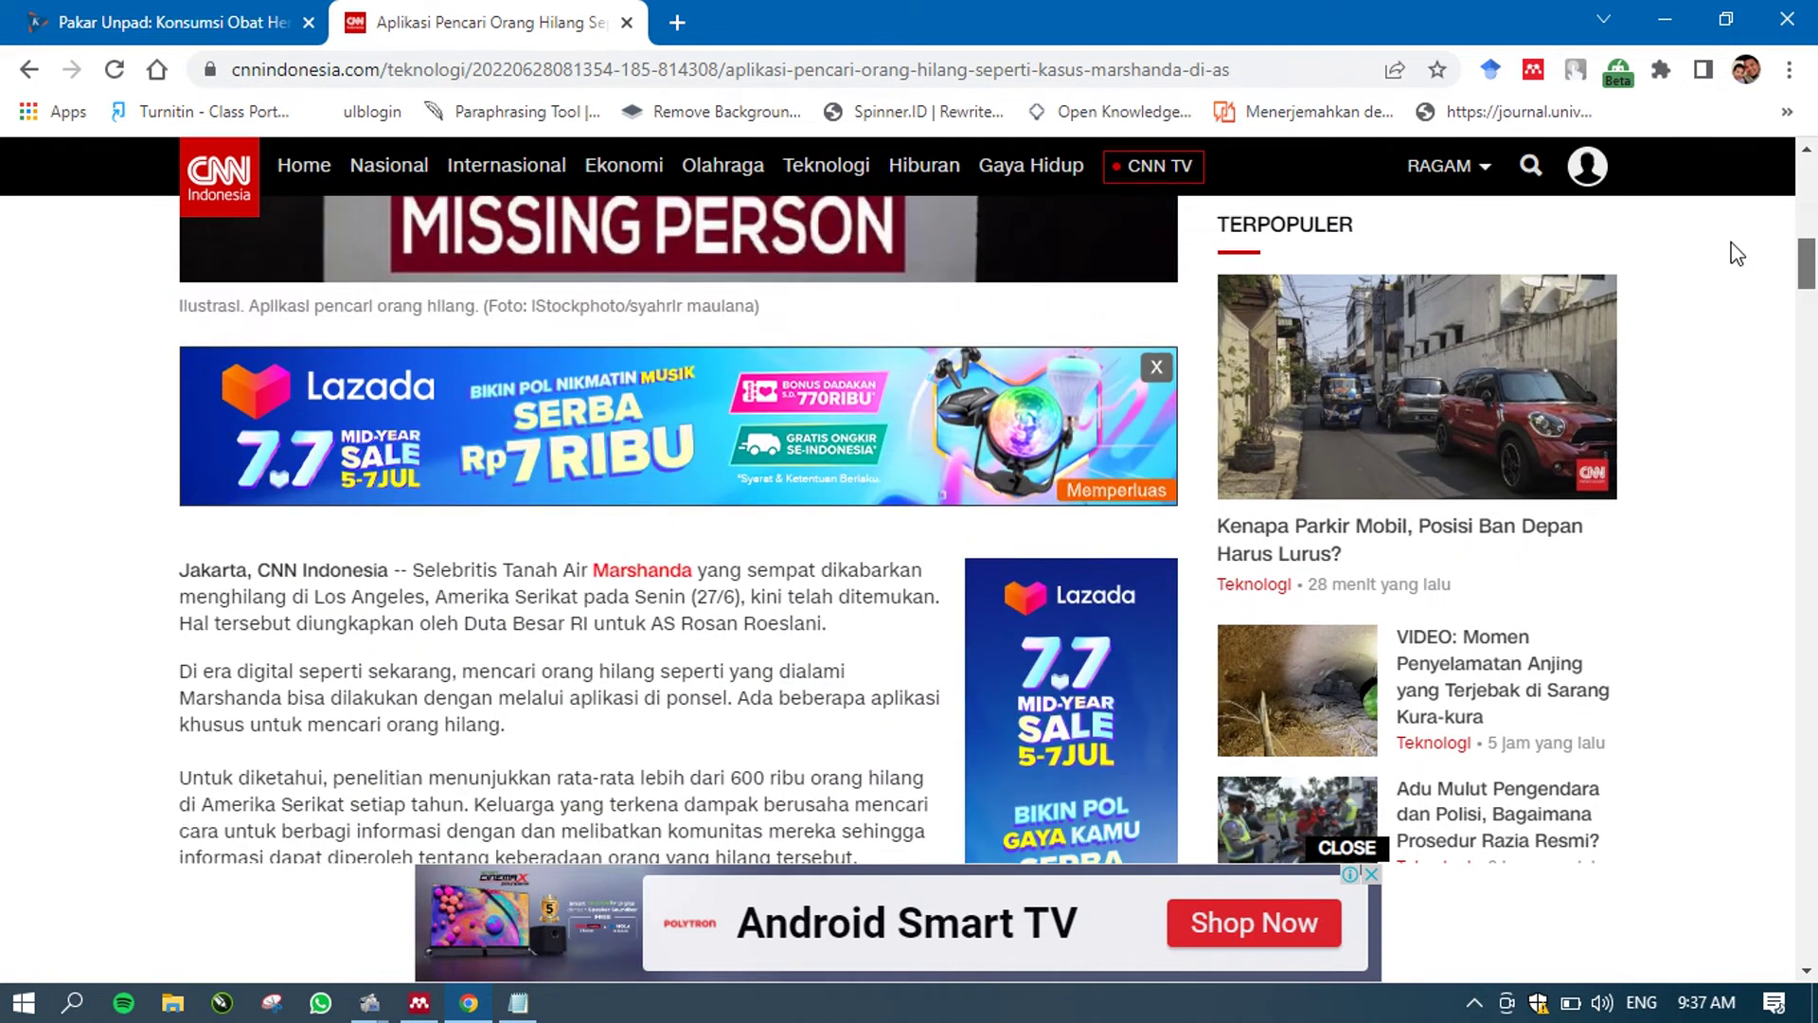
scroll(1738, 256, down, 1)
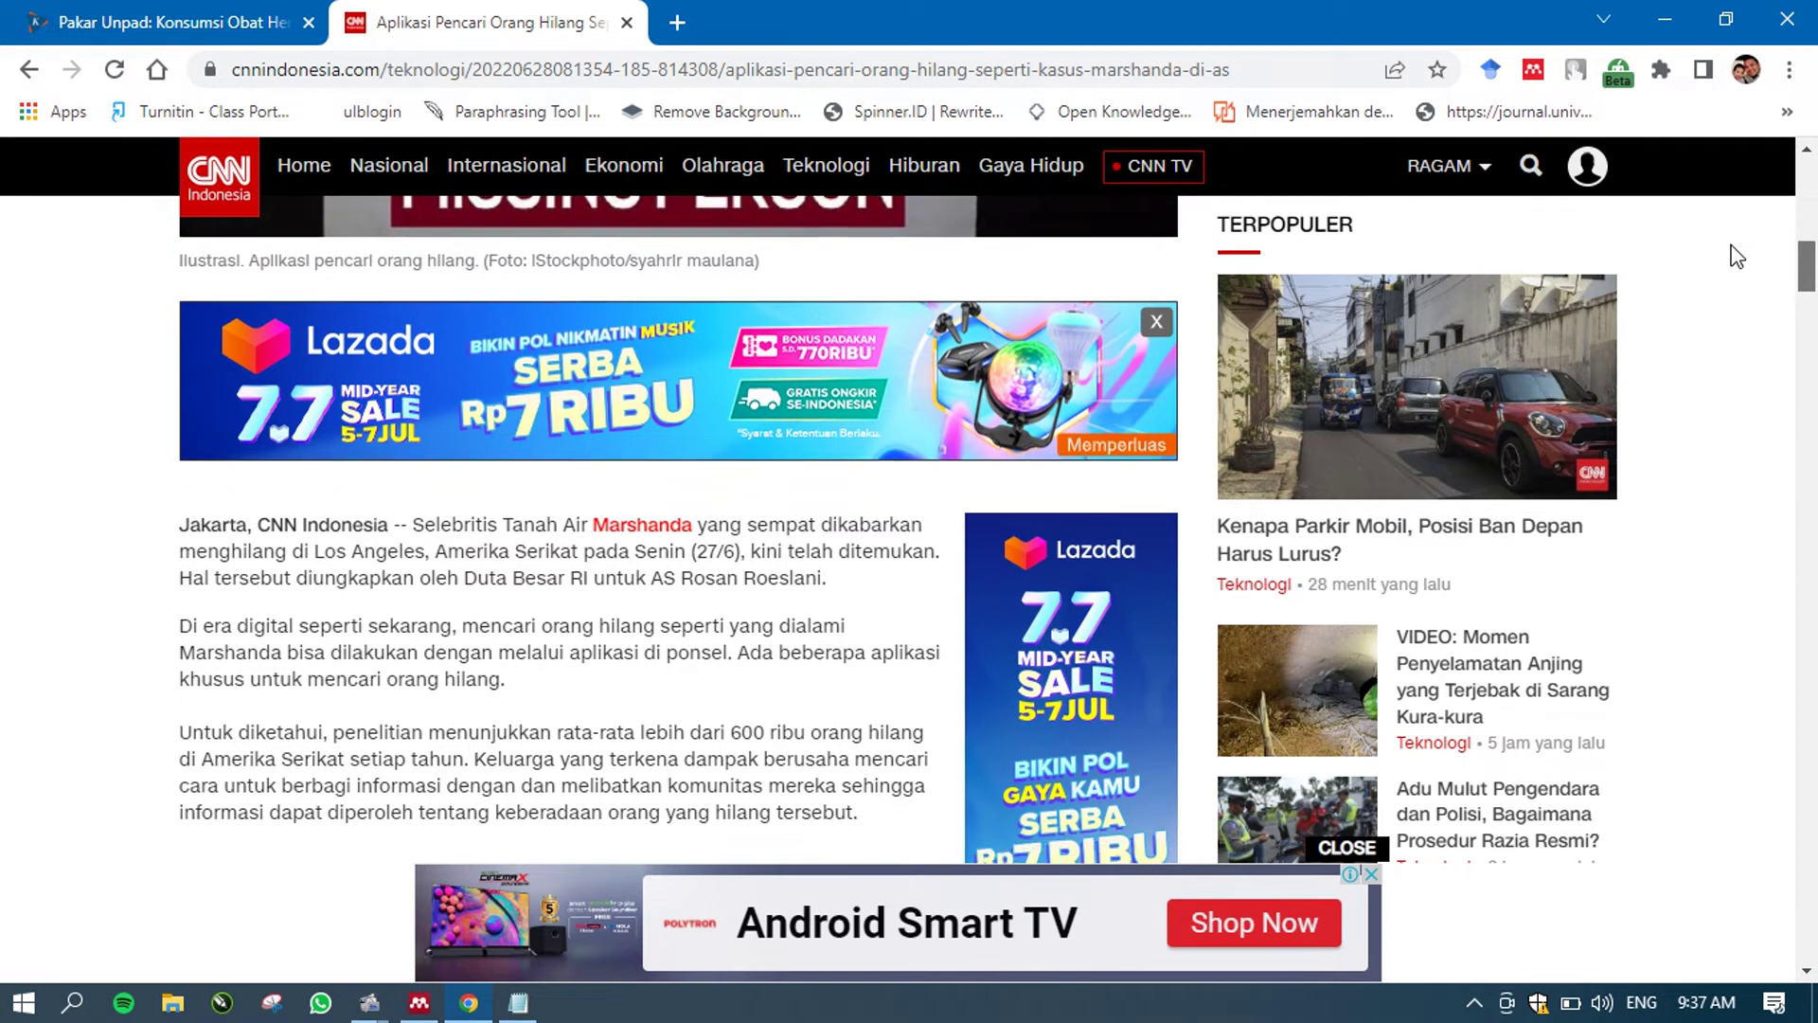
scroll(1737, 257, down, 1)
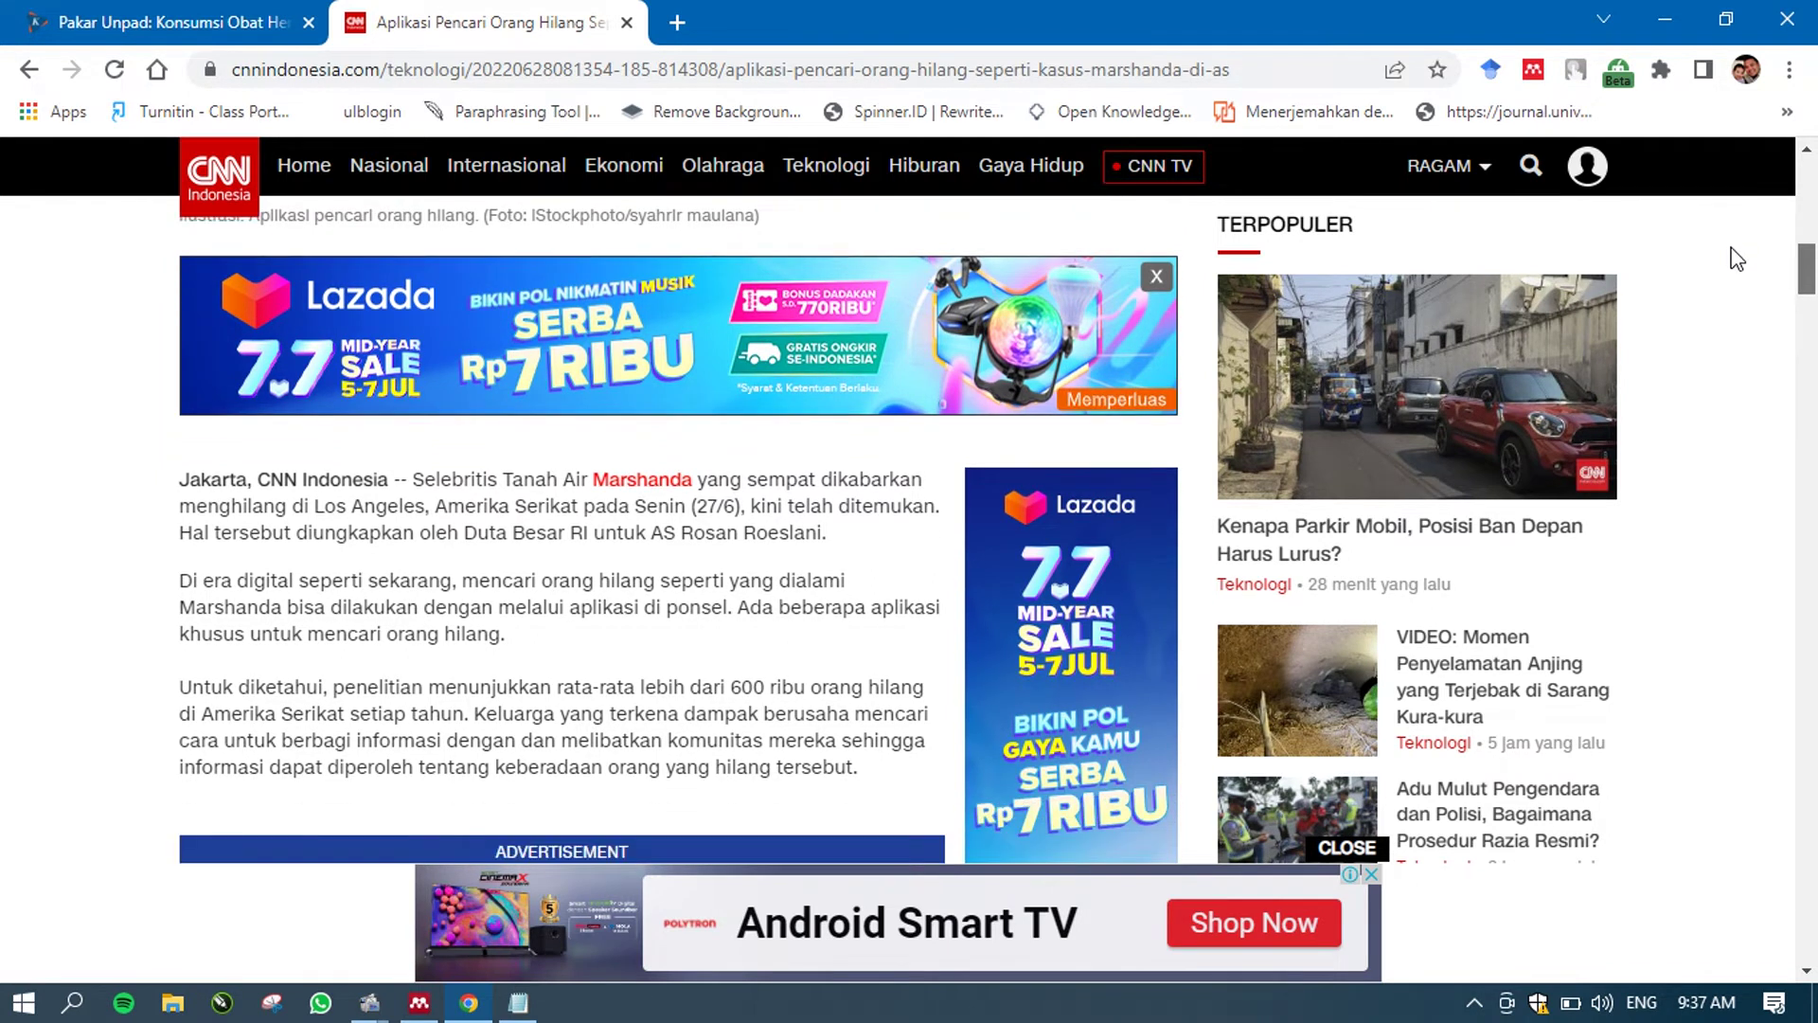
scroll(1736, 260, down, 4)
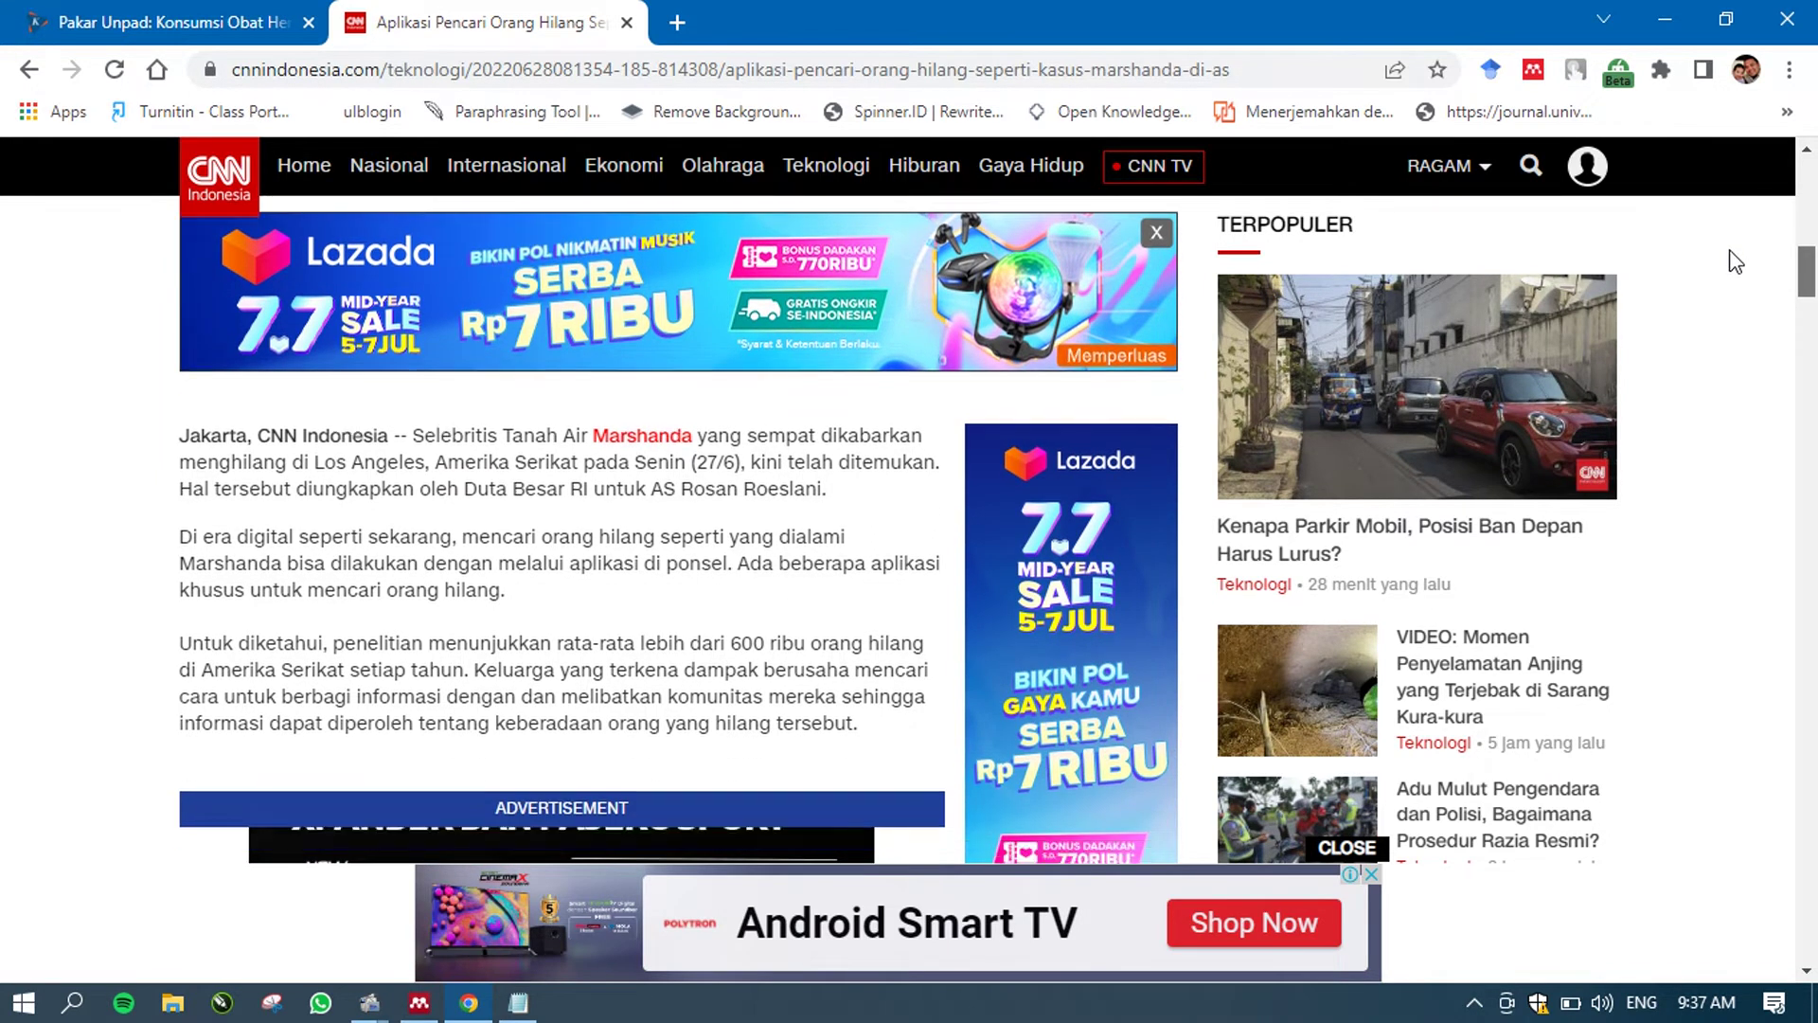
scroll(1734, 272, down, 5)
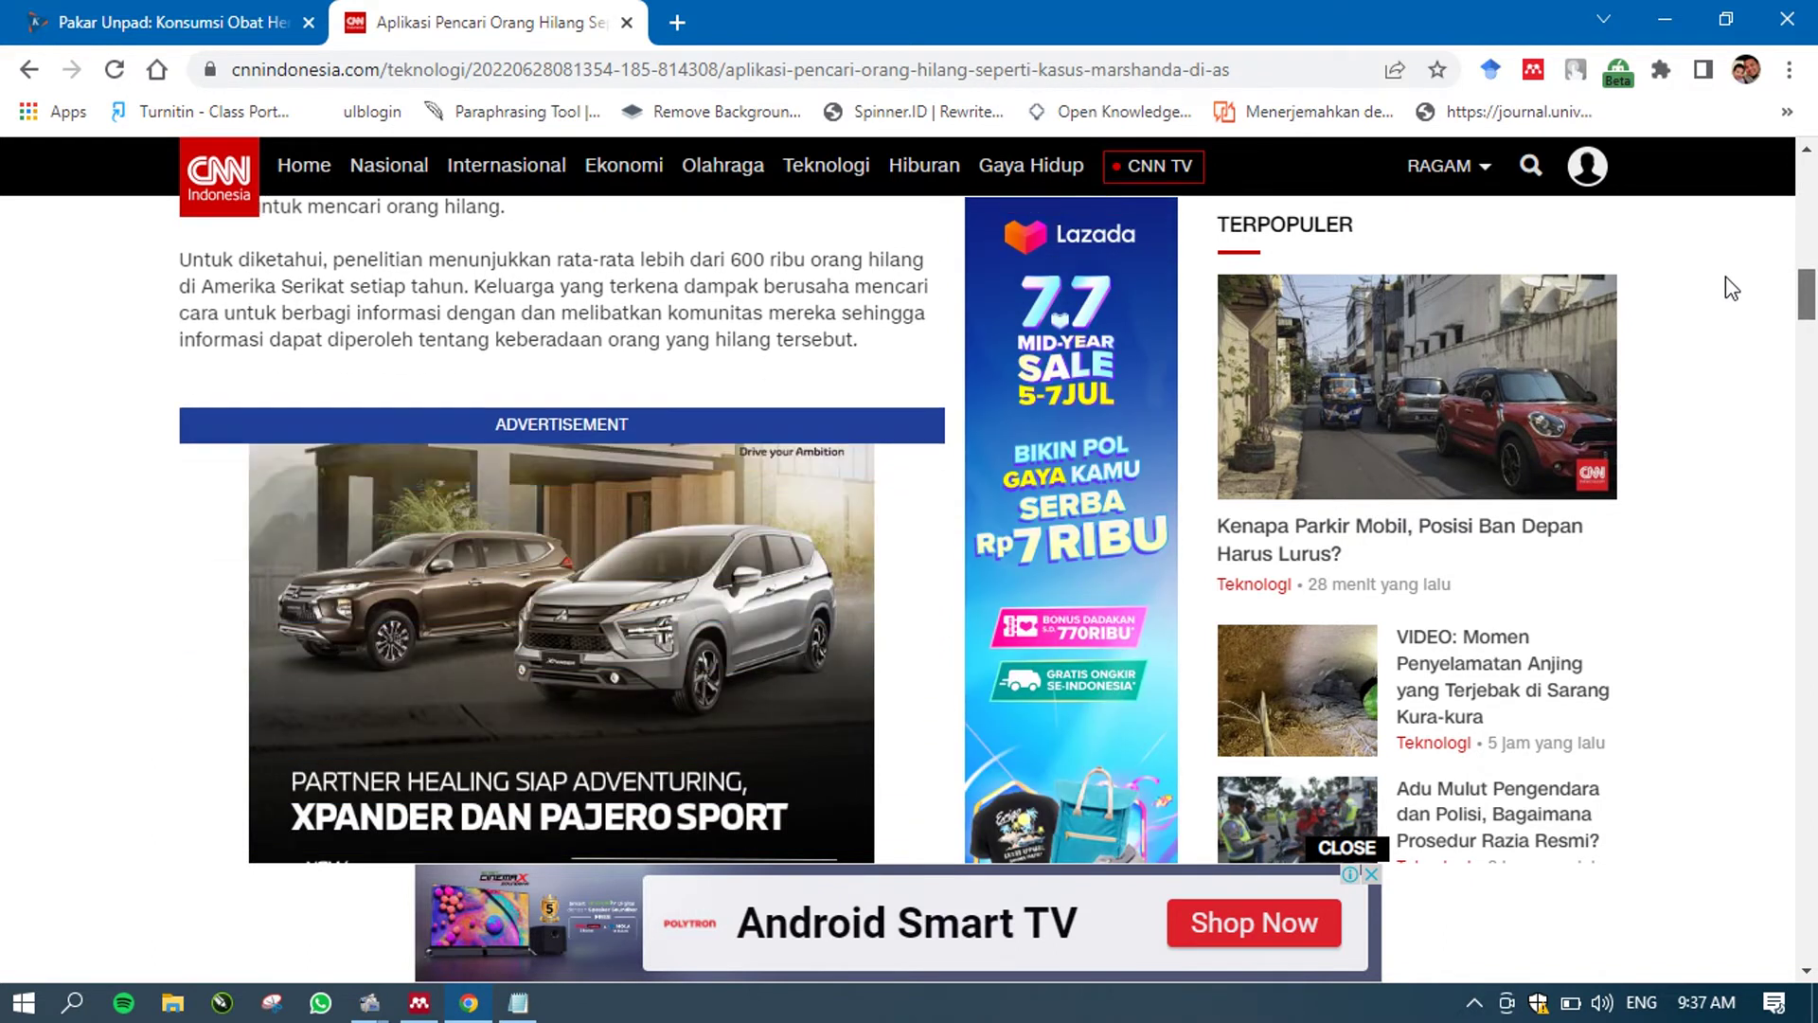
scroll(1728, 351, down, 10)
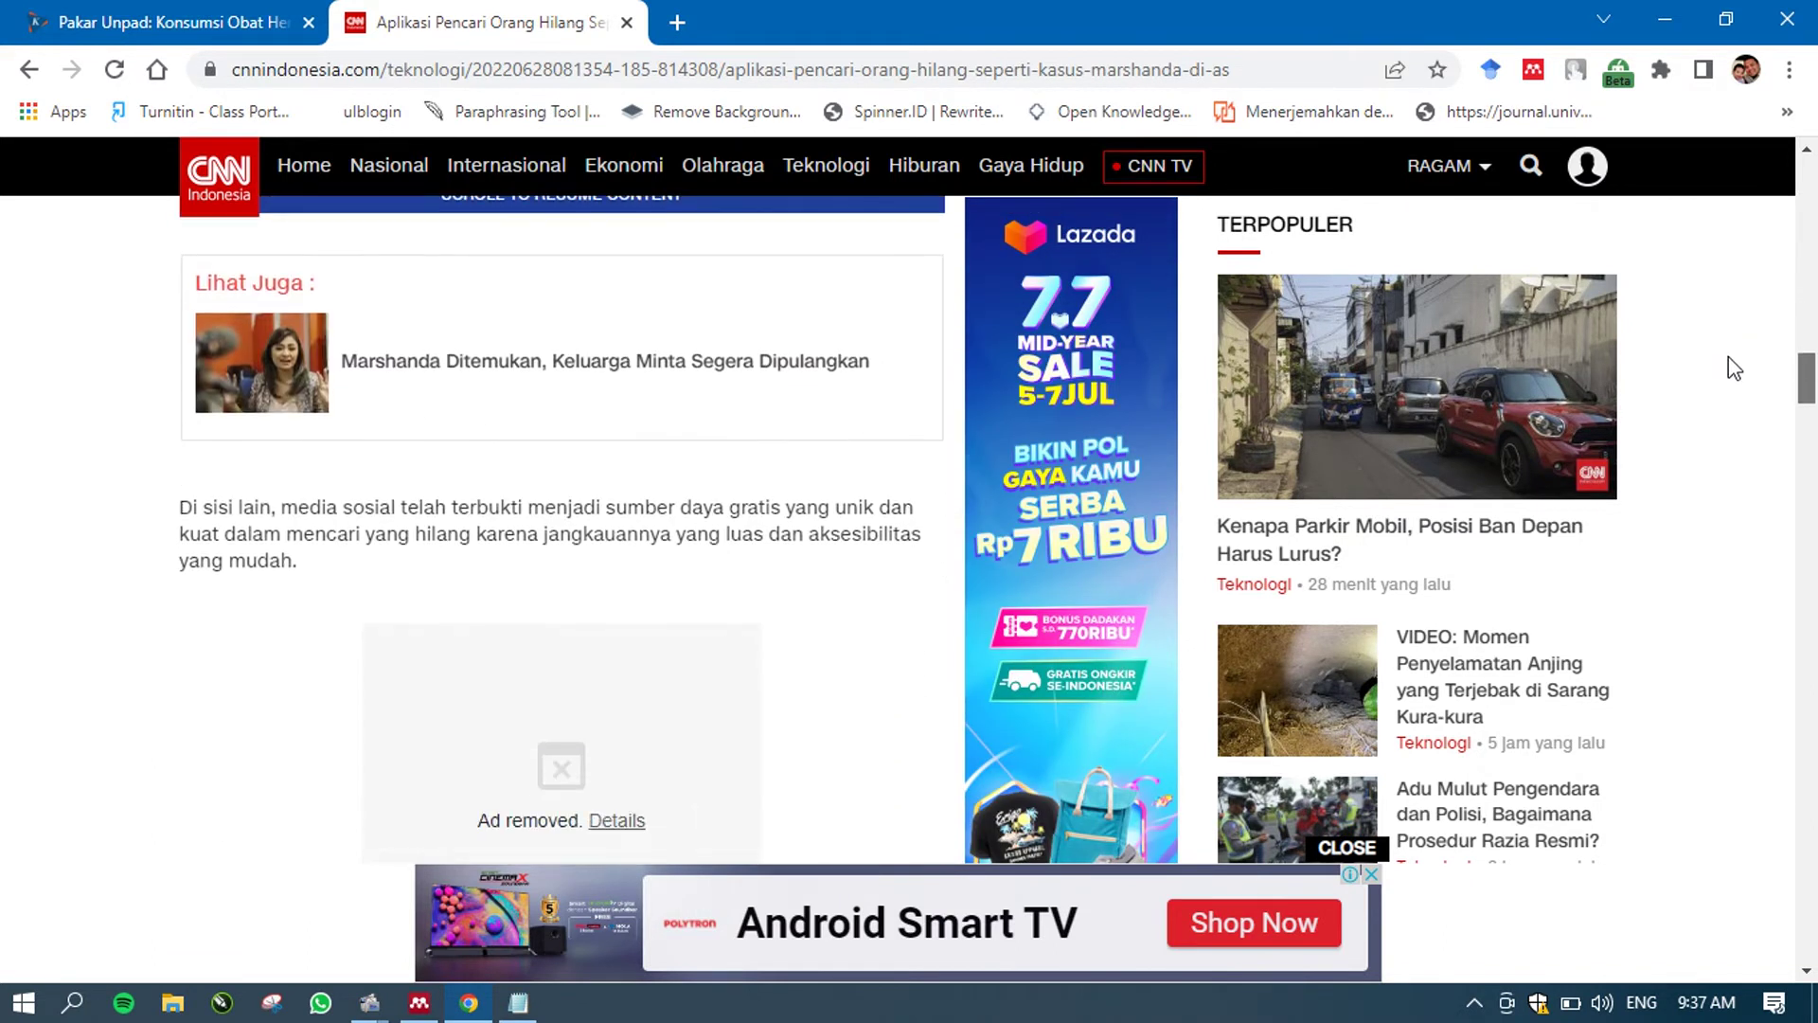
scroll(1733, 409, down, 12)
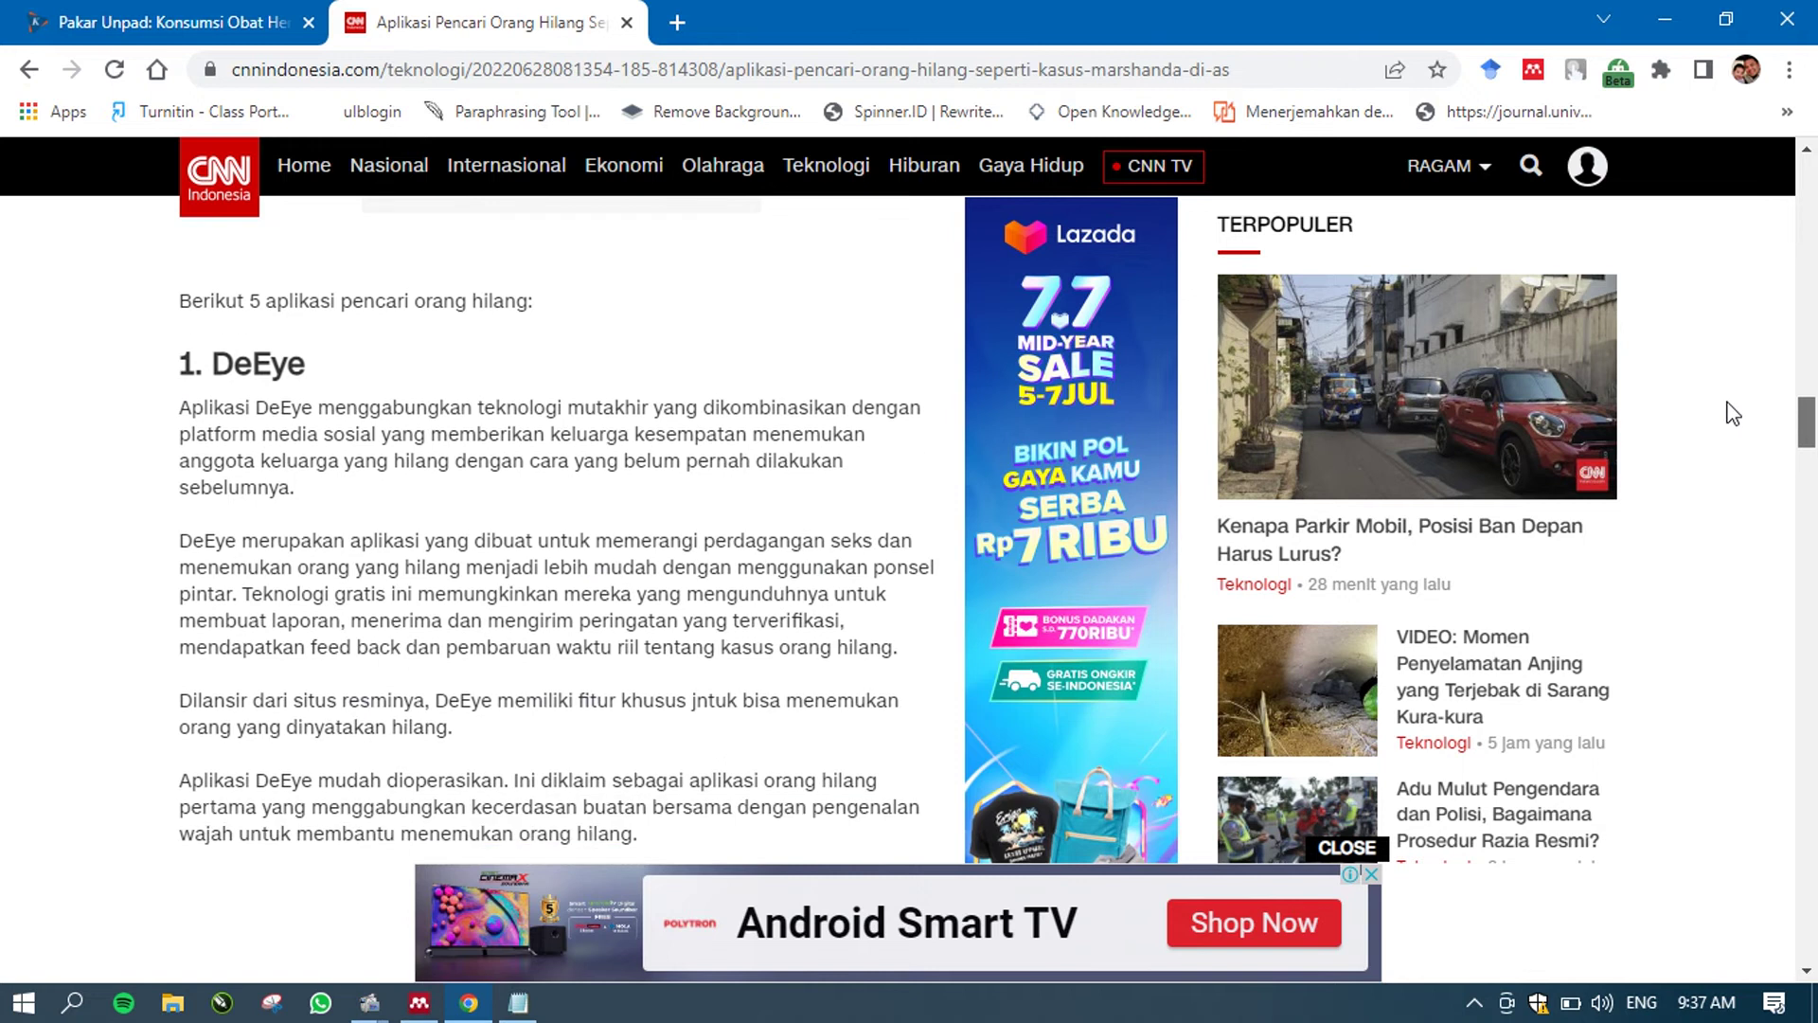
scroll(1733, 476, down, 5)
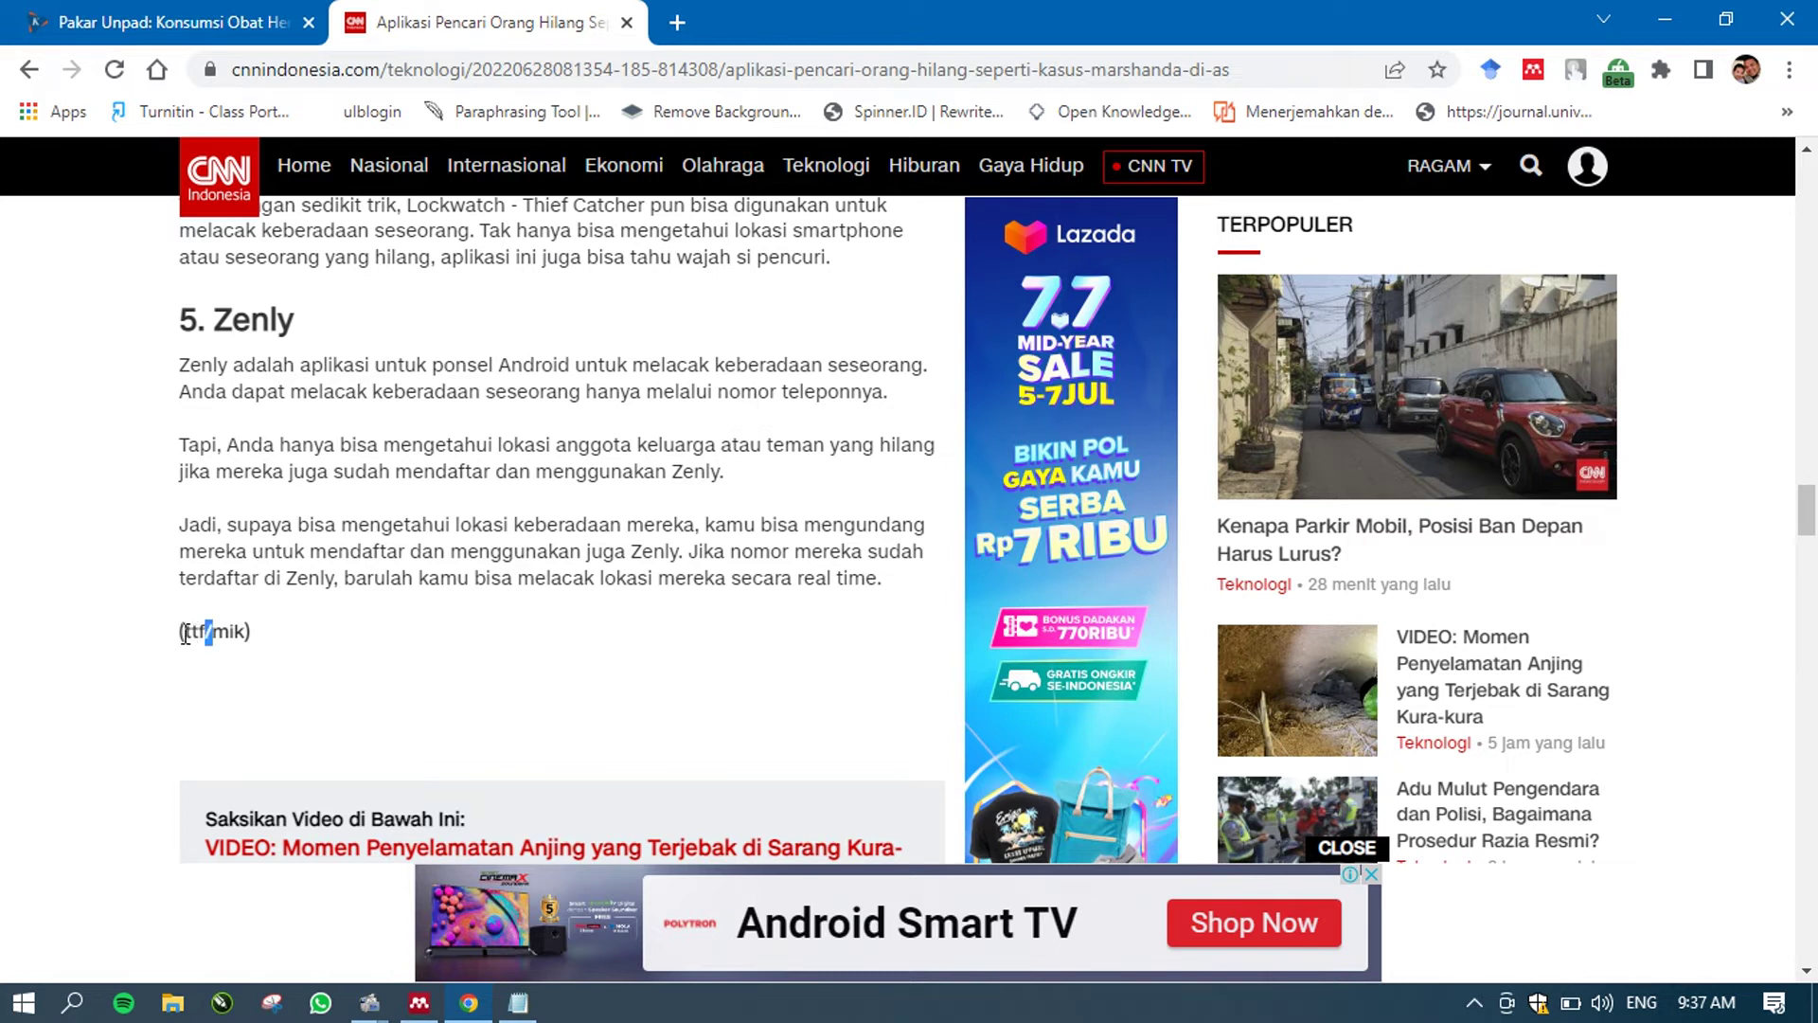
drag(185, 632, 248, 632)
click(247, 633)
- Switch to Mendeley Desktop and set the new newspaper article's publication to CNNindonesia.com and its year to 2022
click(457, 1013)
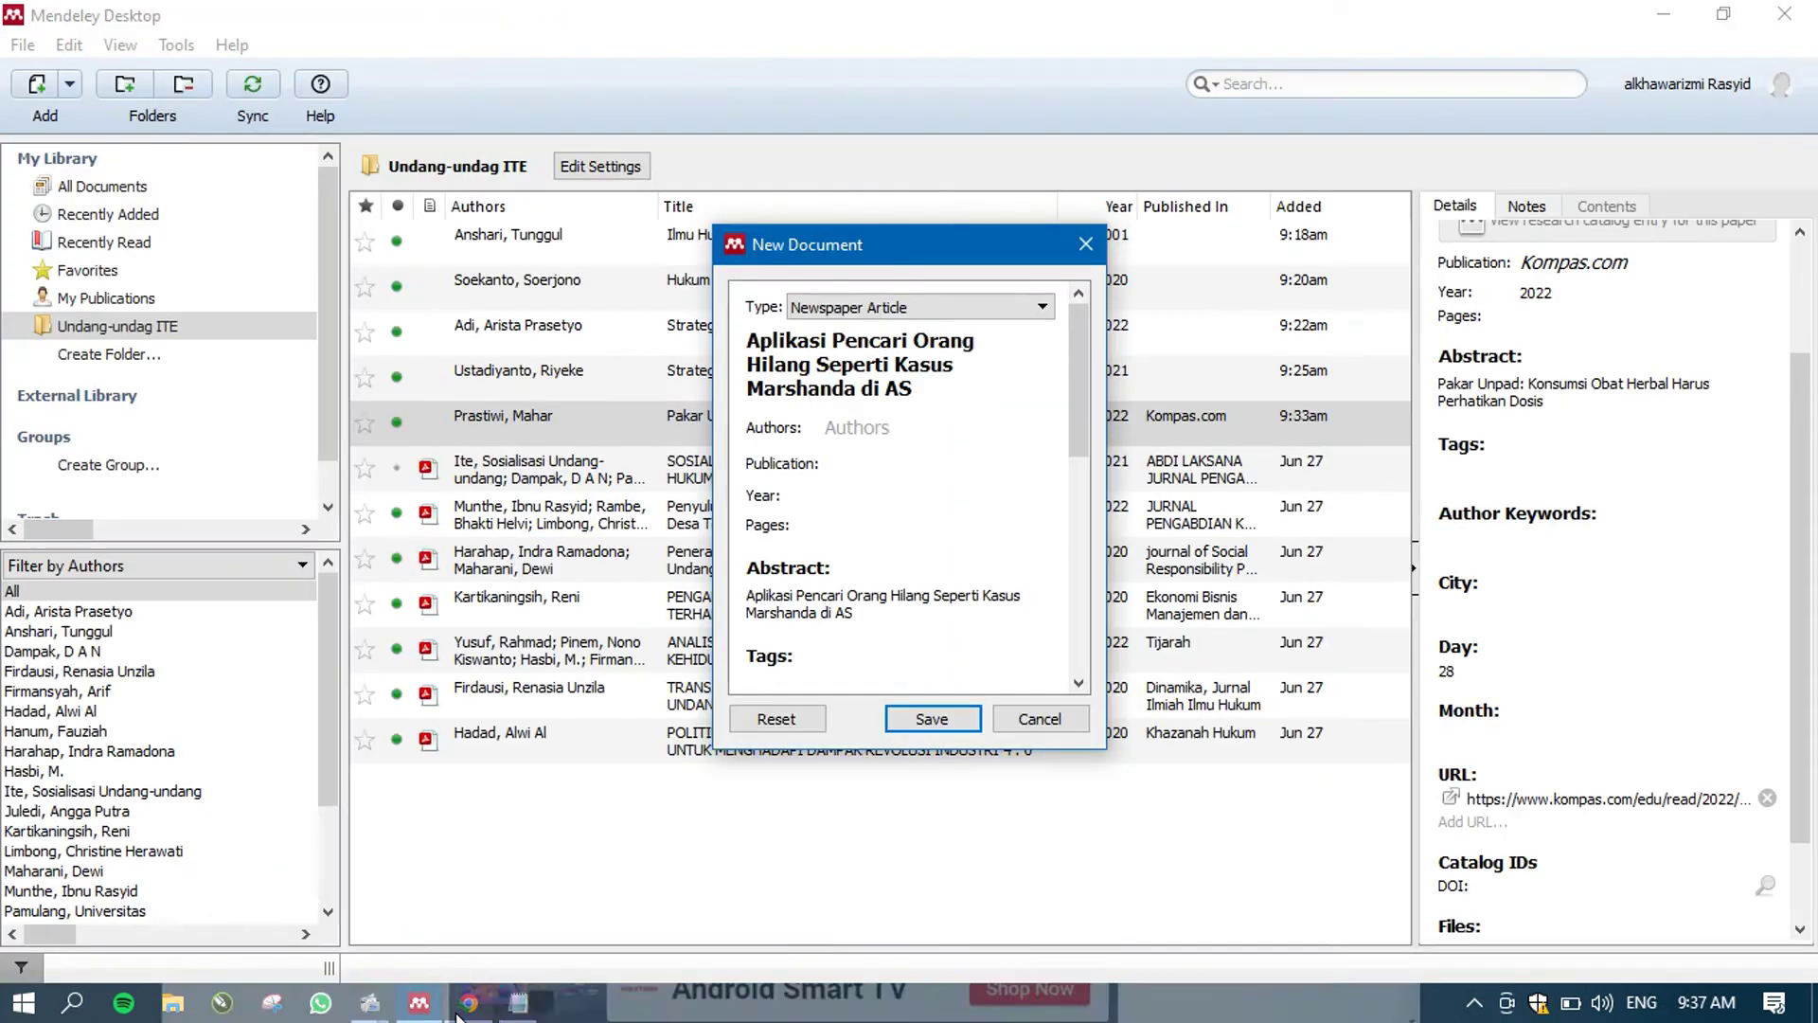
click(838, 461)
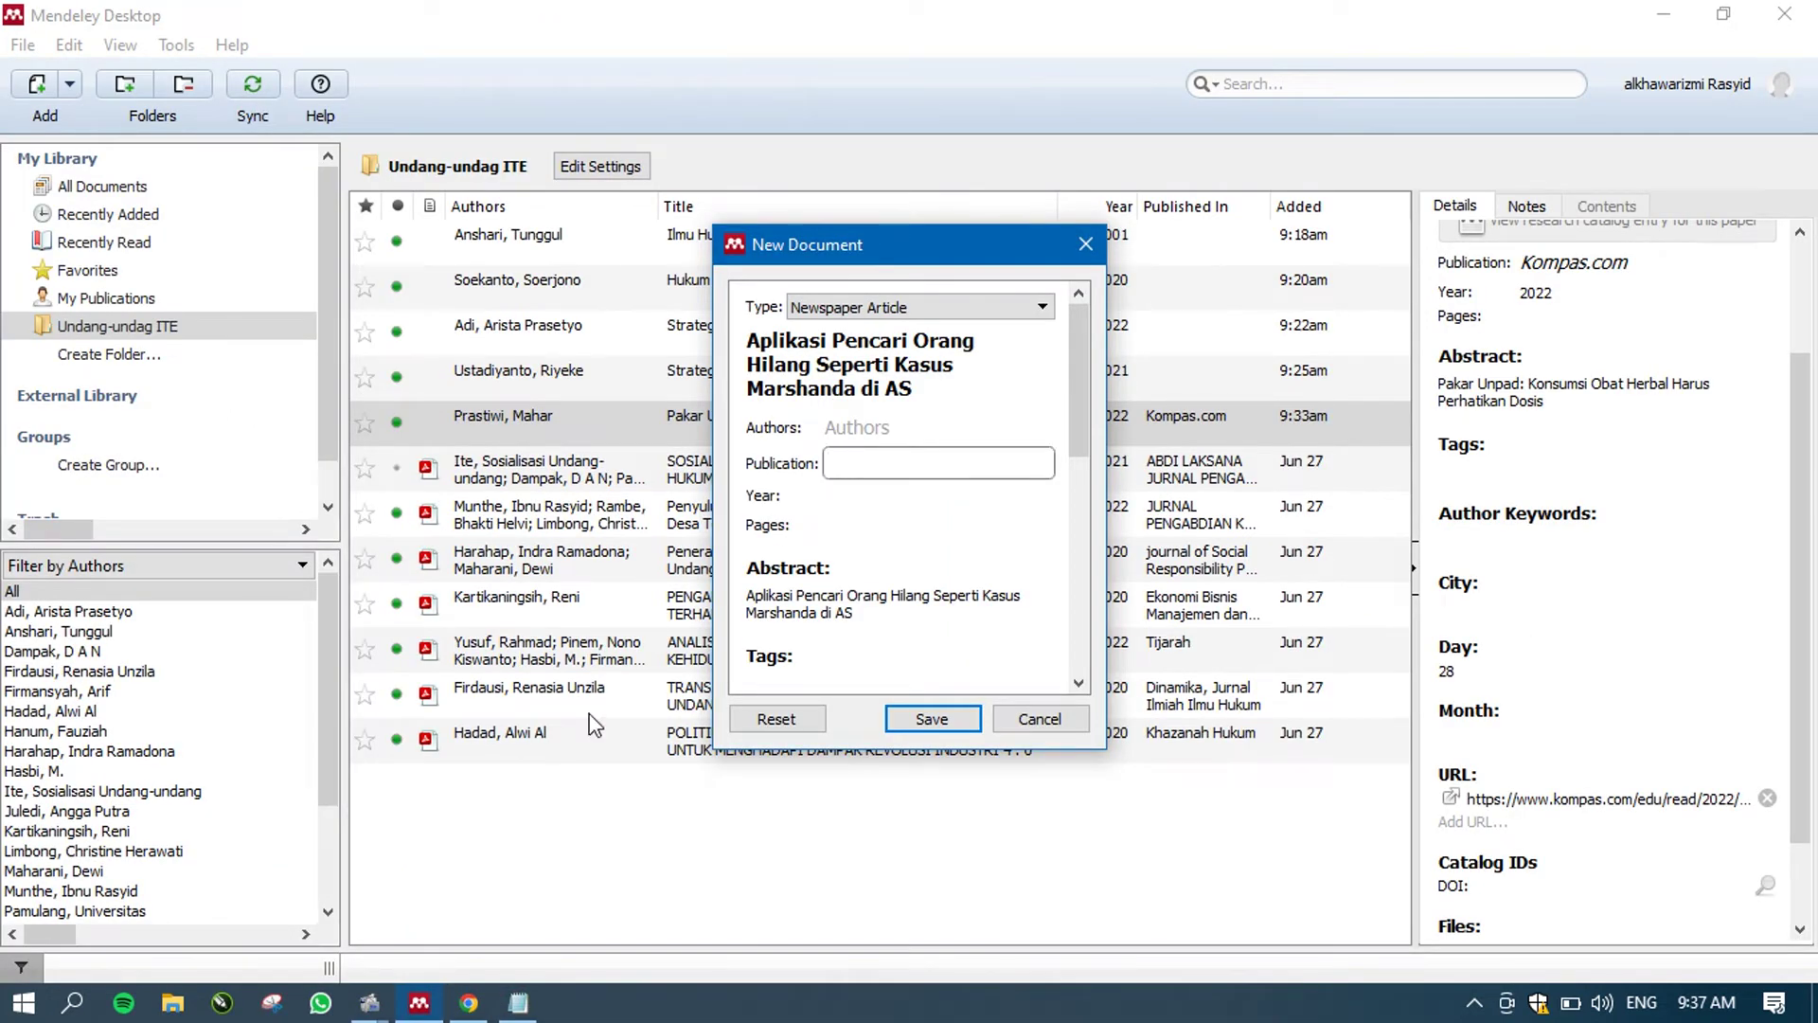
click(470, 1013)
click(470, 1013)
text(CNN)
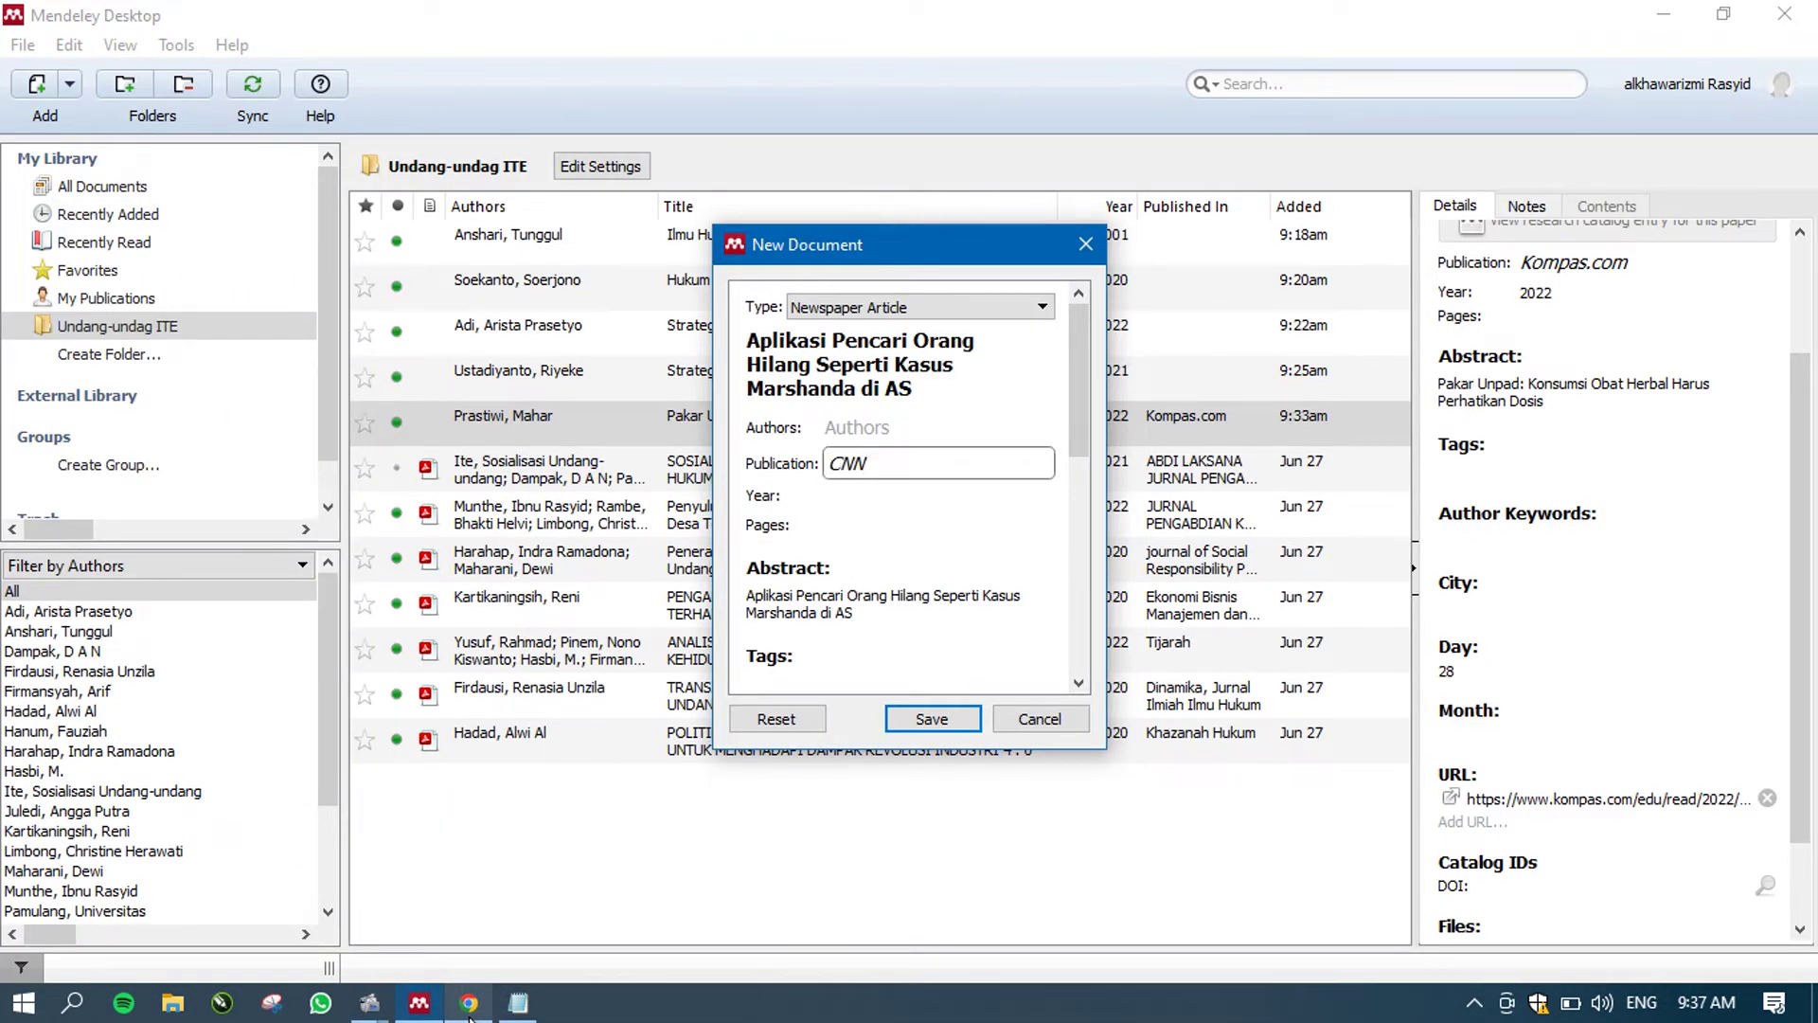
text(indonesia.com)
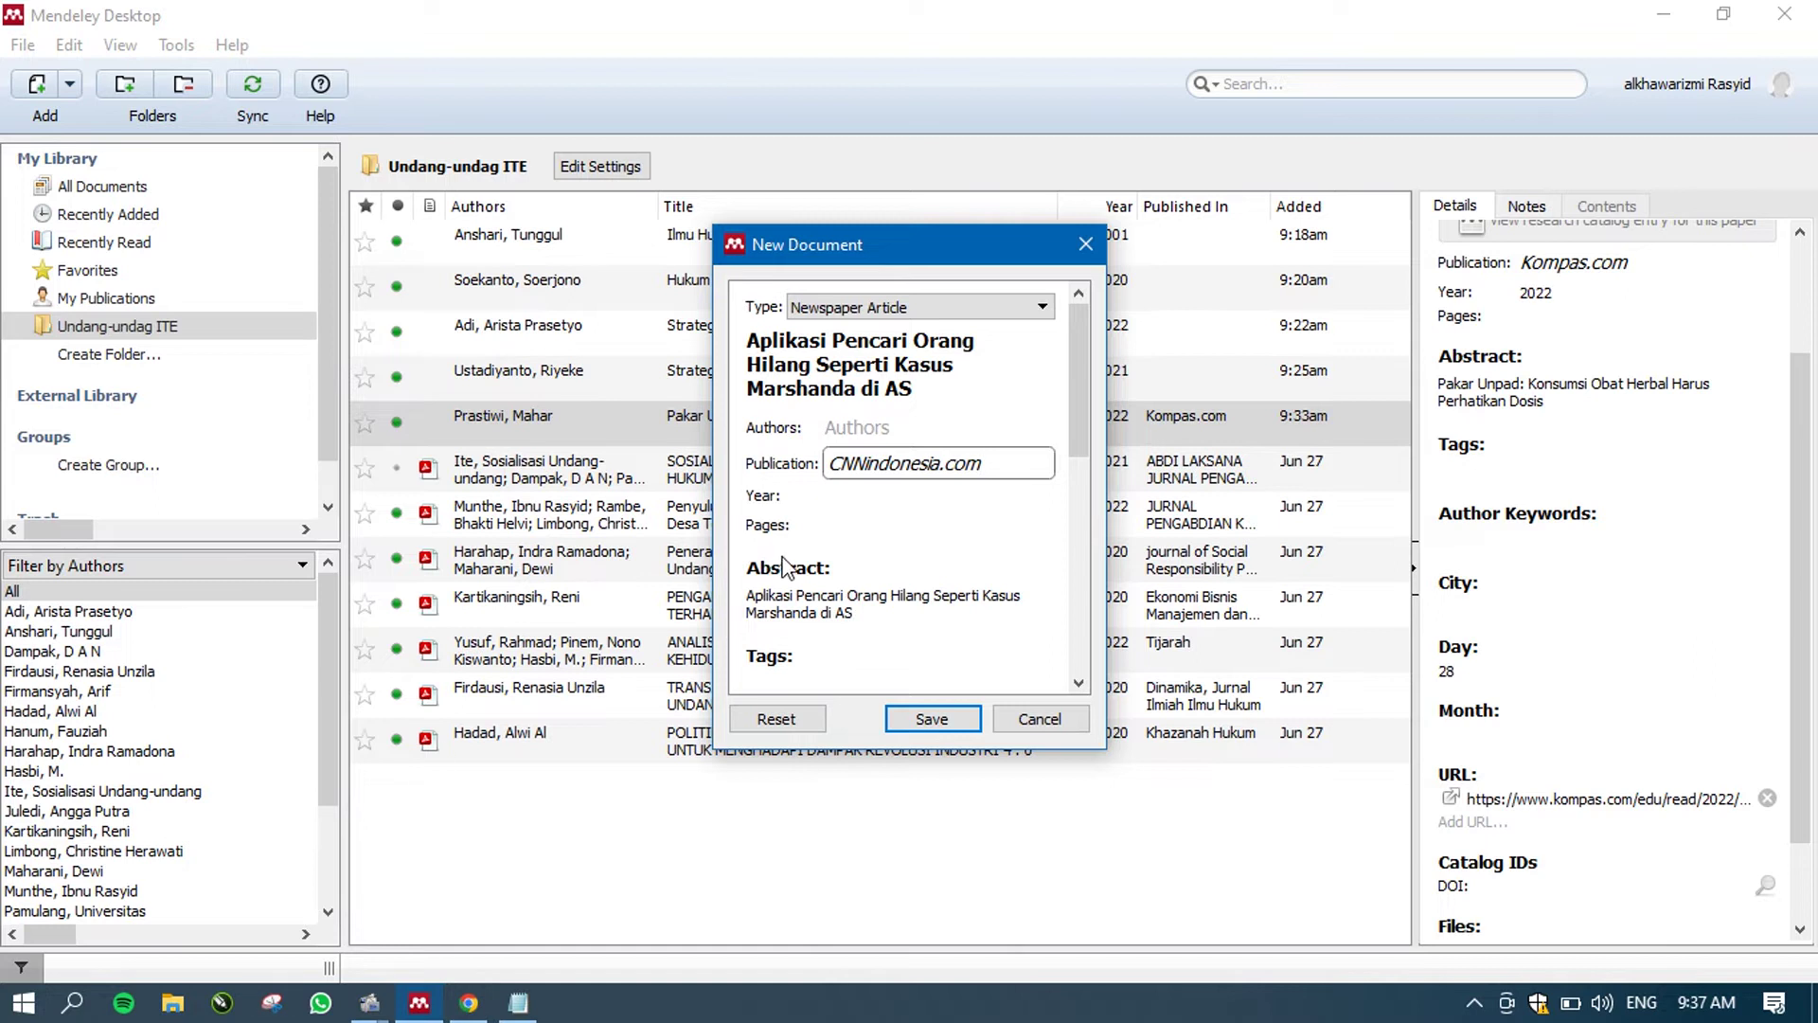
click(825, 499)
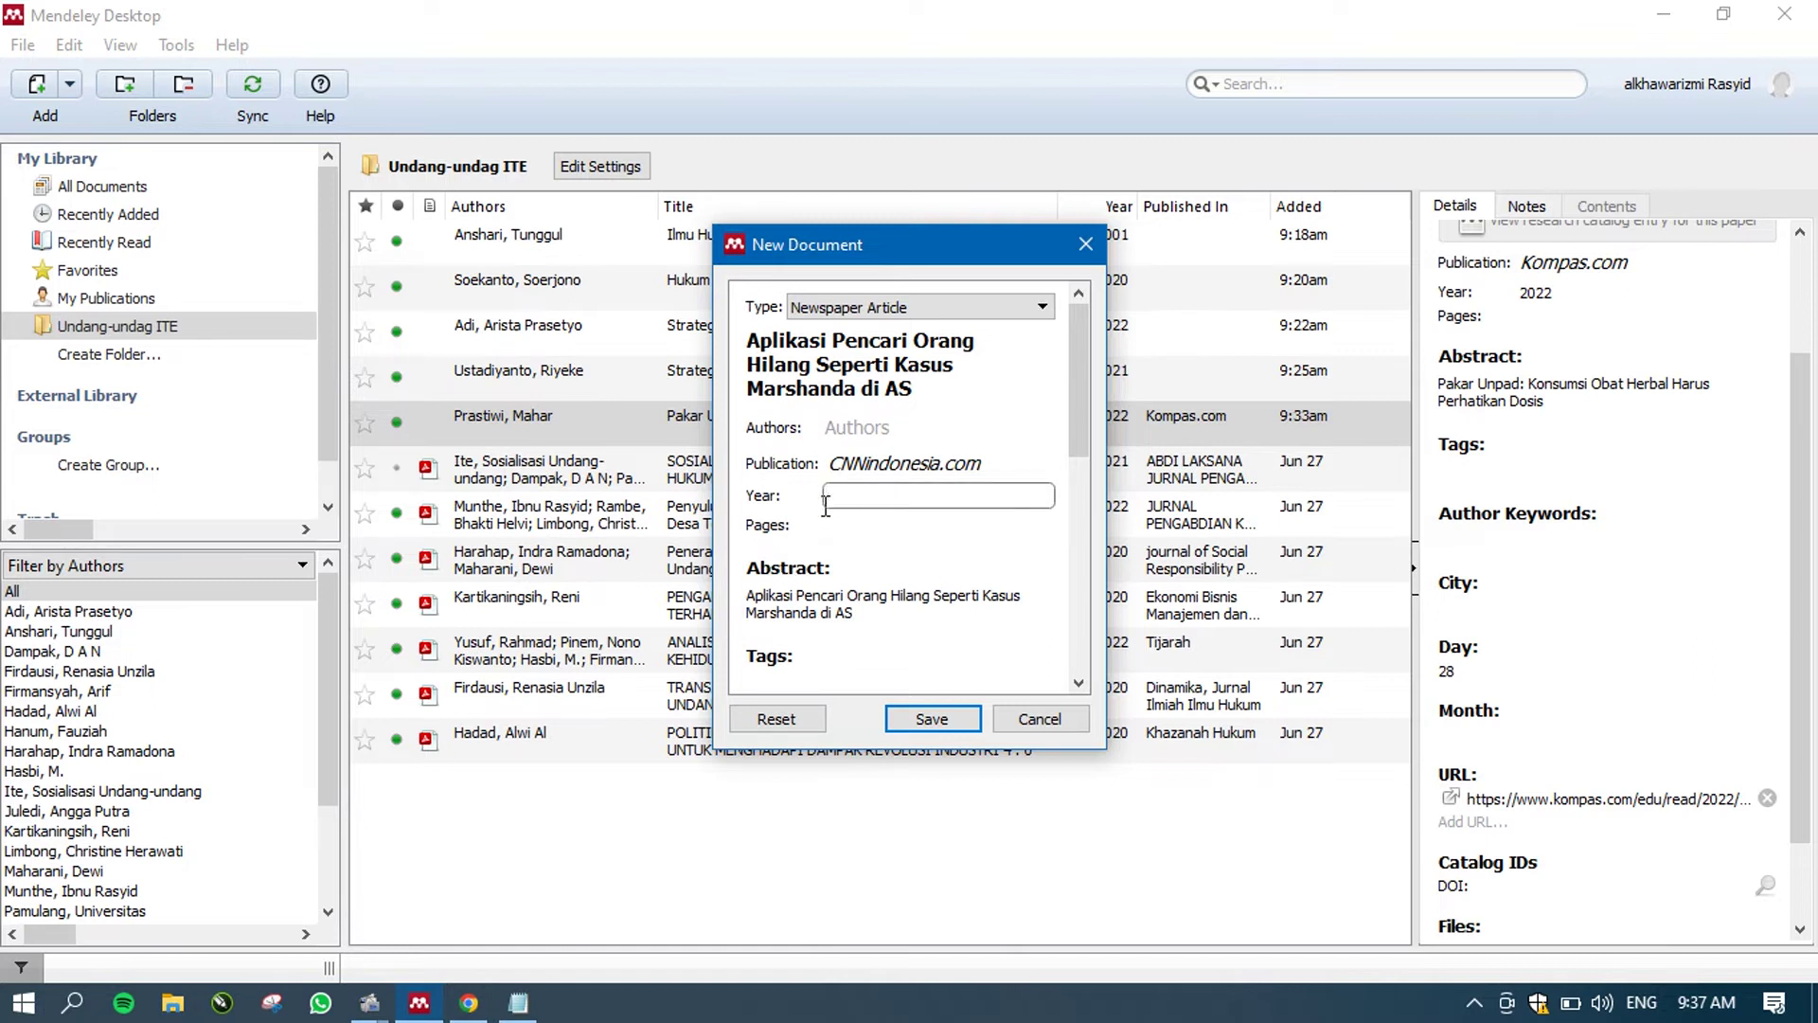
text(2022)
- Check the publication date on the article's page in Chrome and set the Mendeley entry's day to Selasa and month to Juni
drag(1075, 414, 1087, 567)
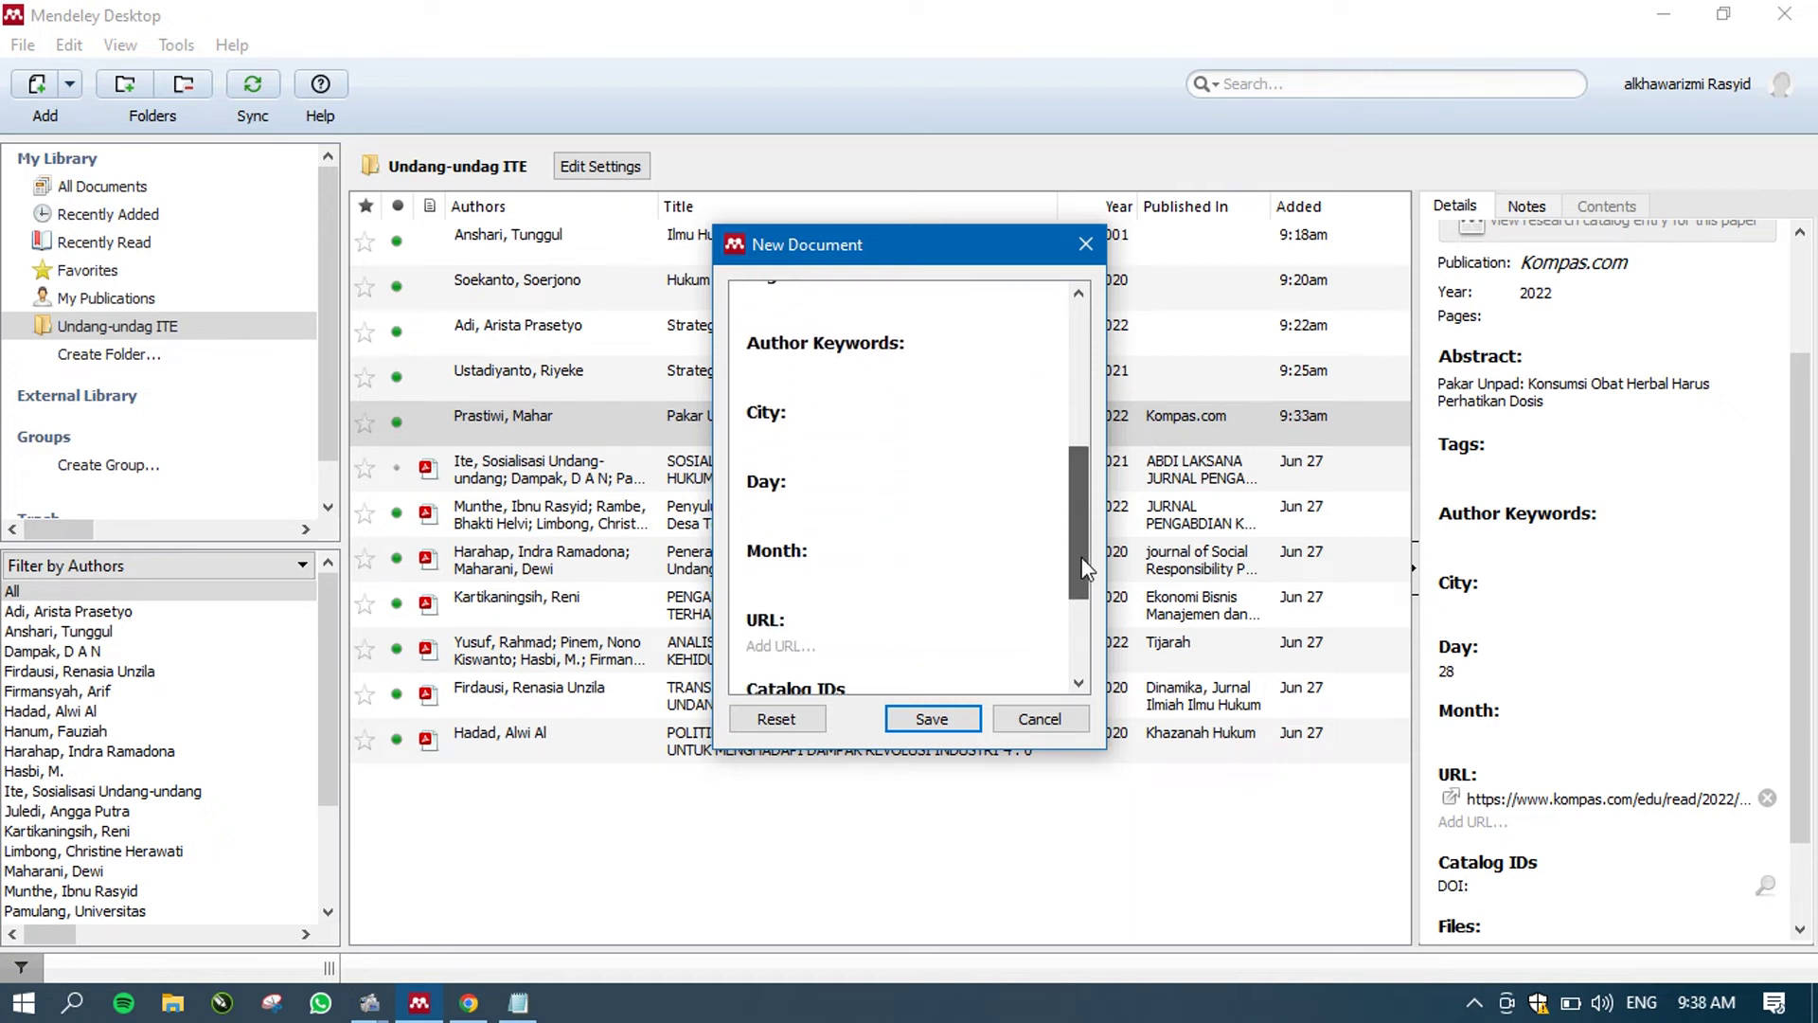
key(alt+Tab)
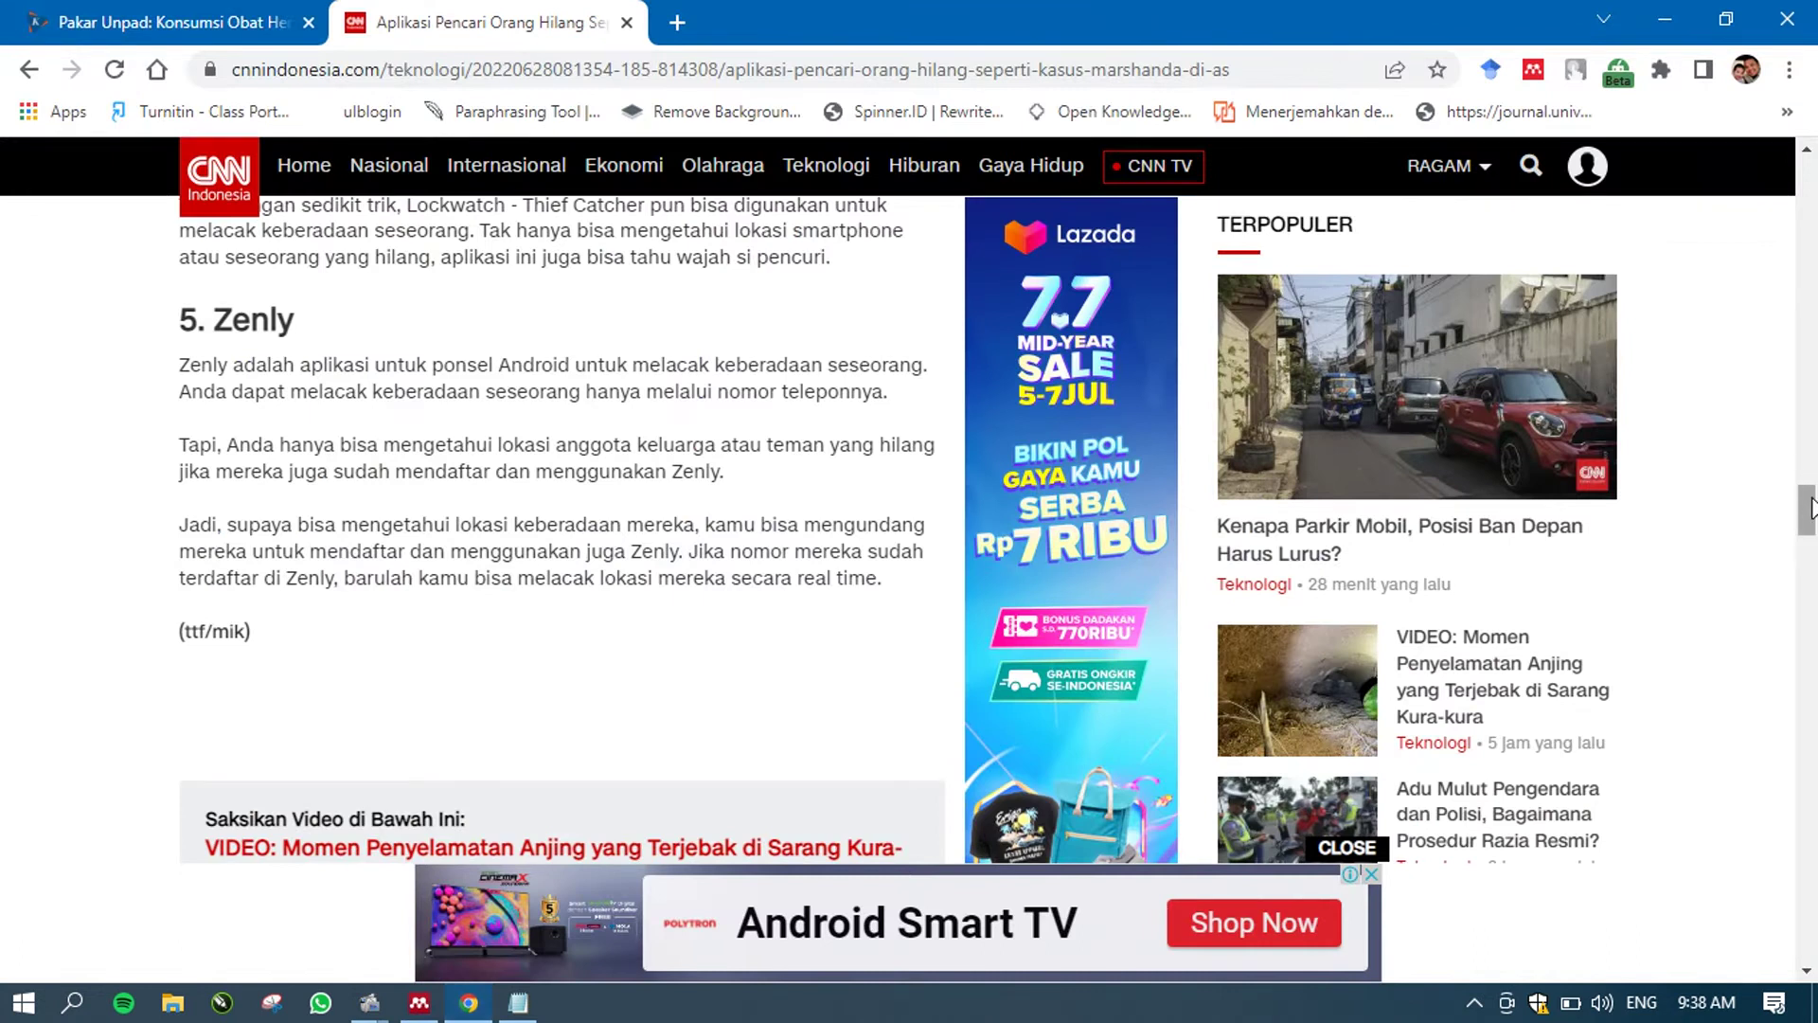
drag(1807, 497, 1767, 216)
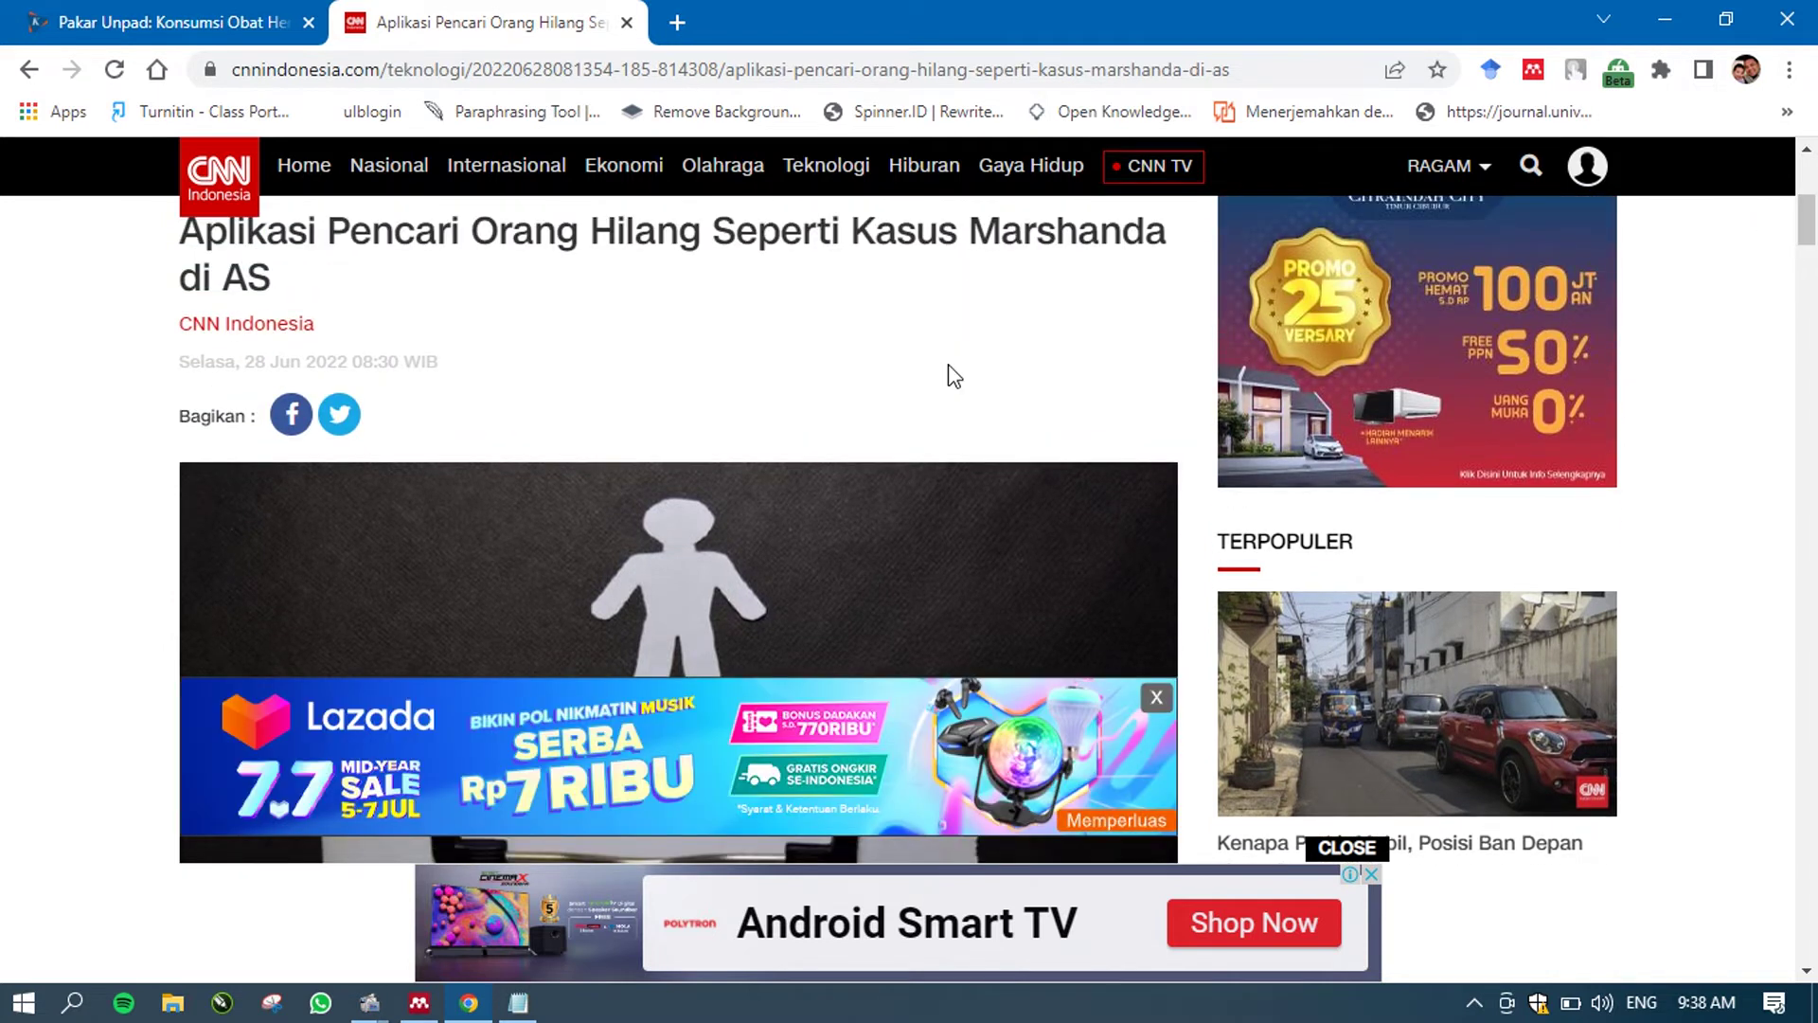
mouse_move(483, 1011)
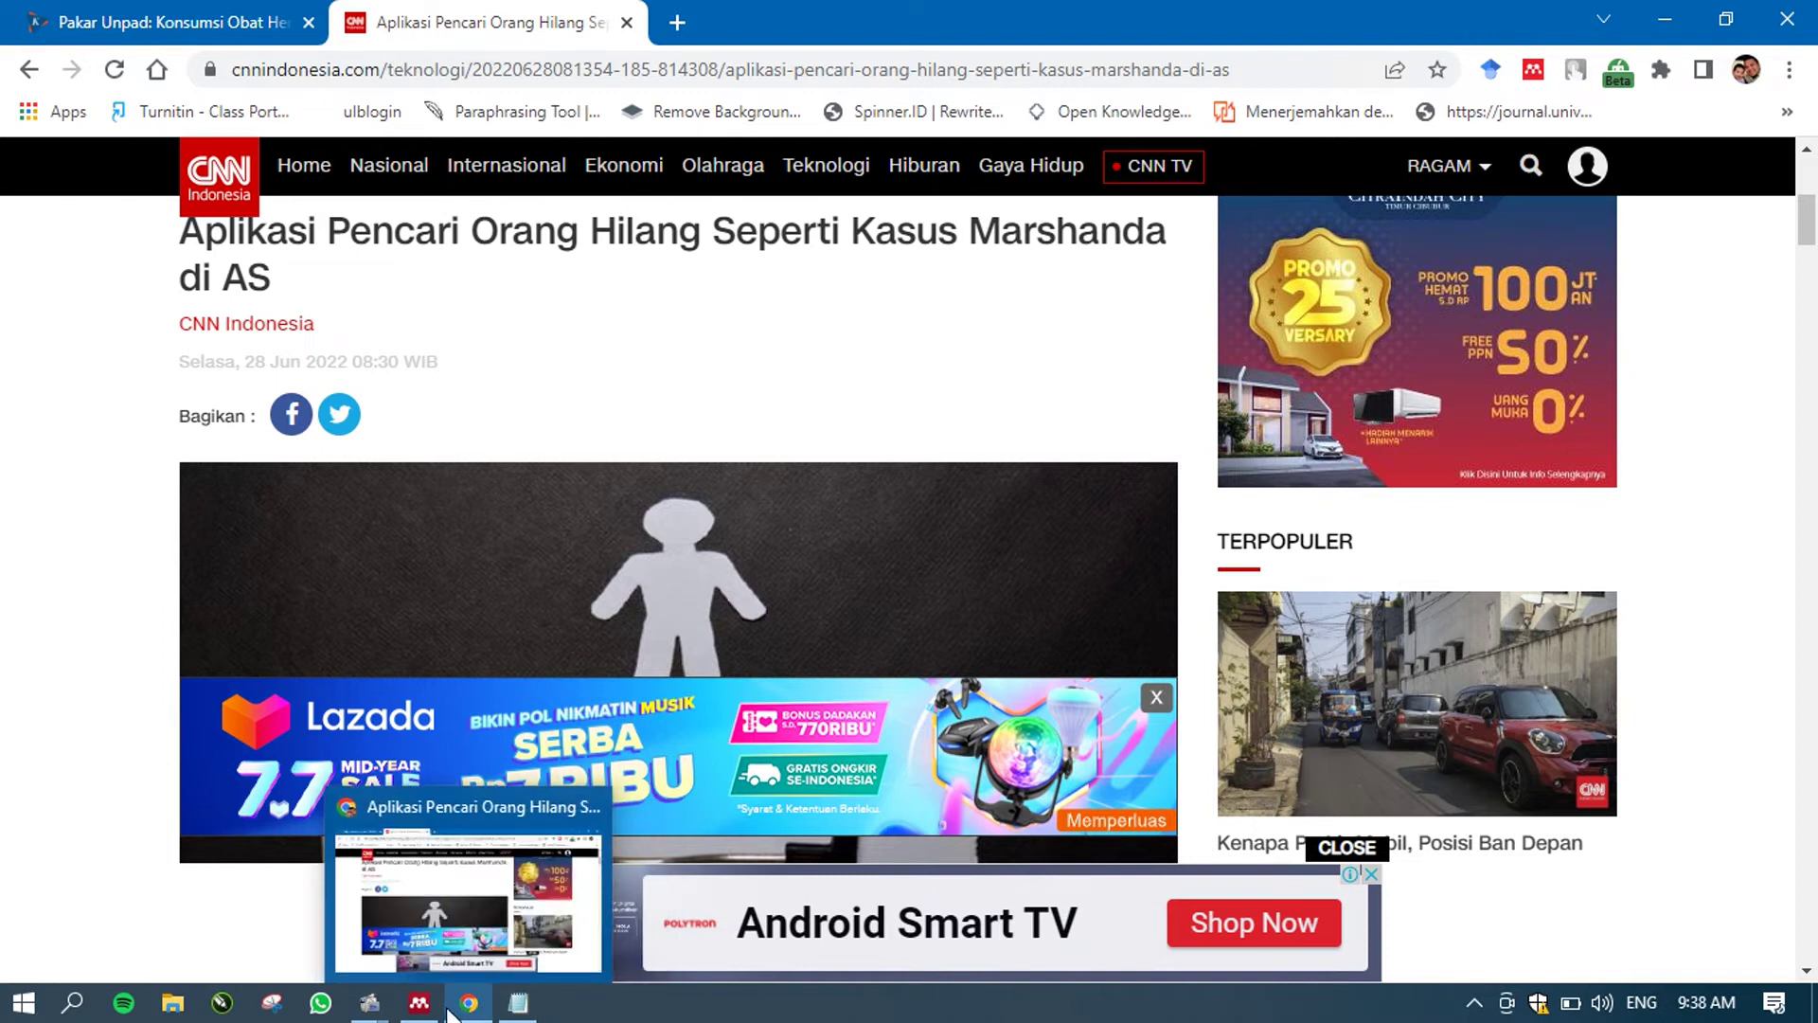
click(419, 1004)
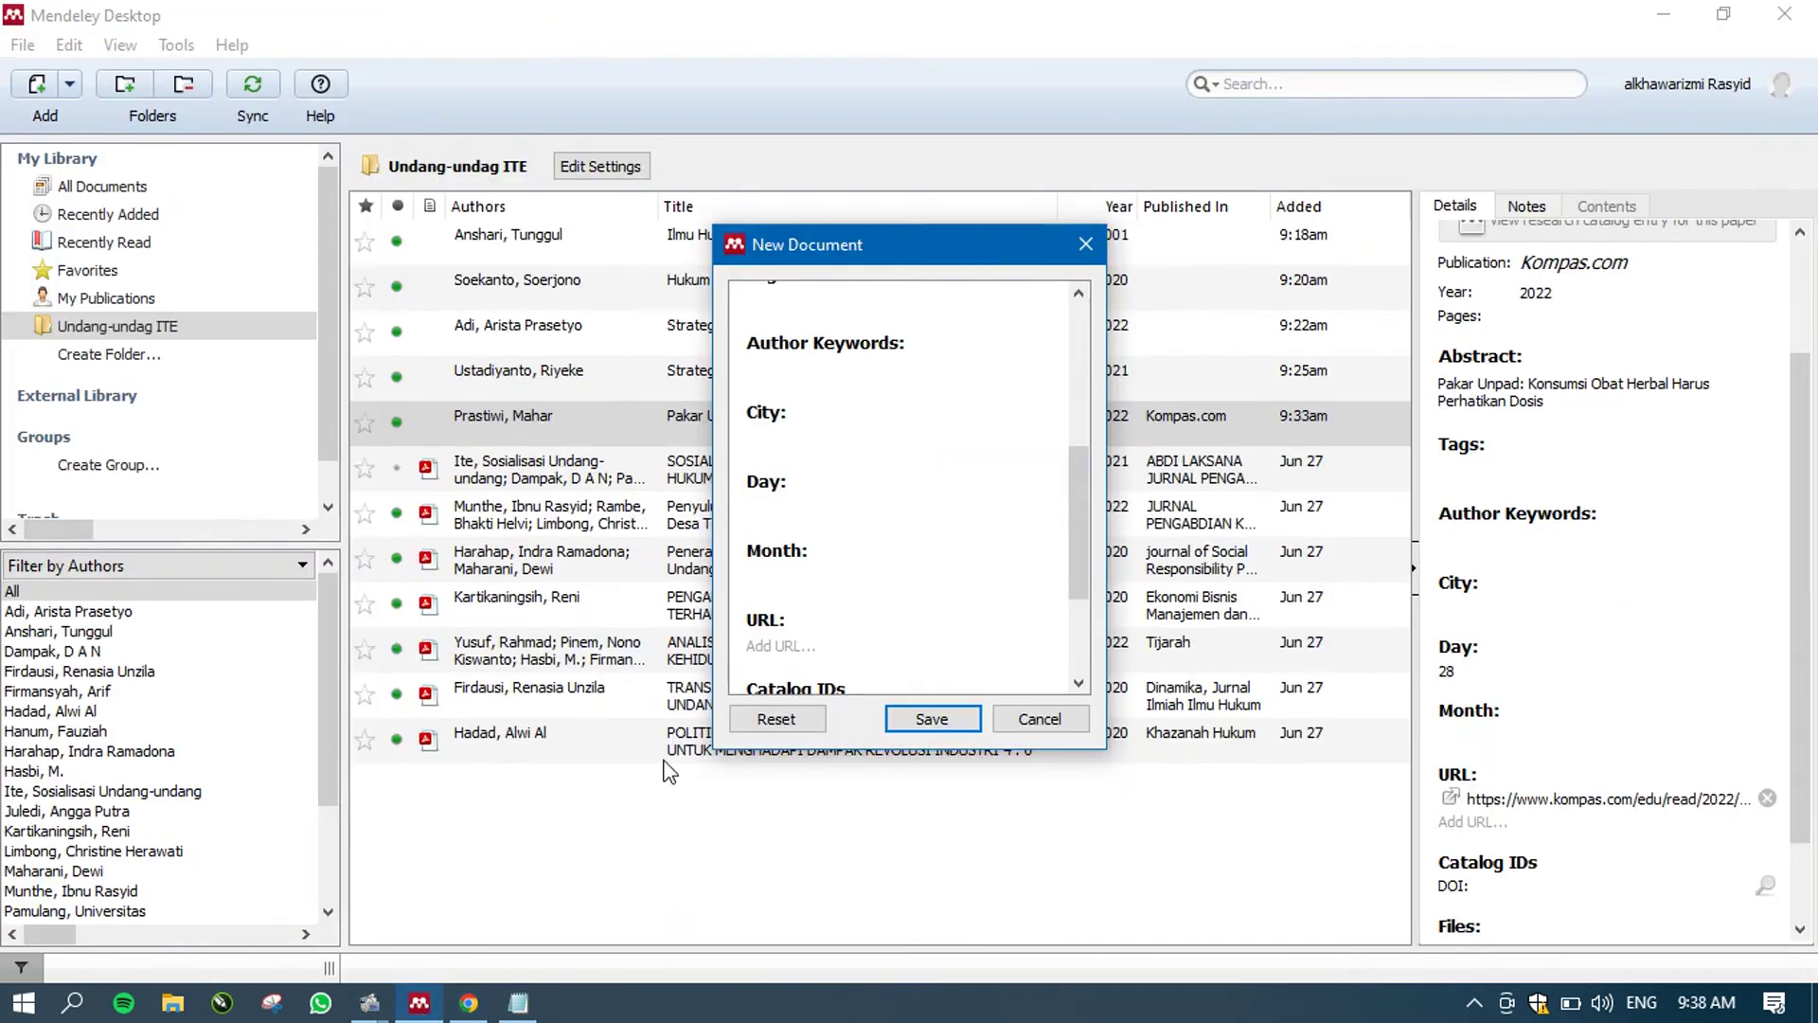
click(848, 510)
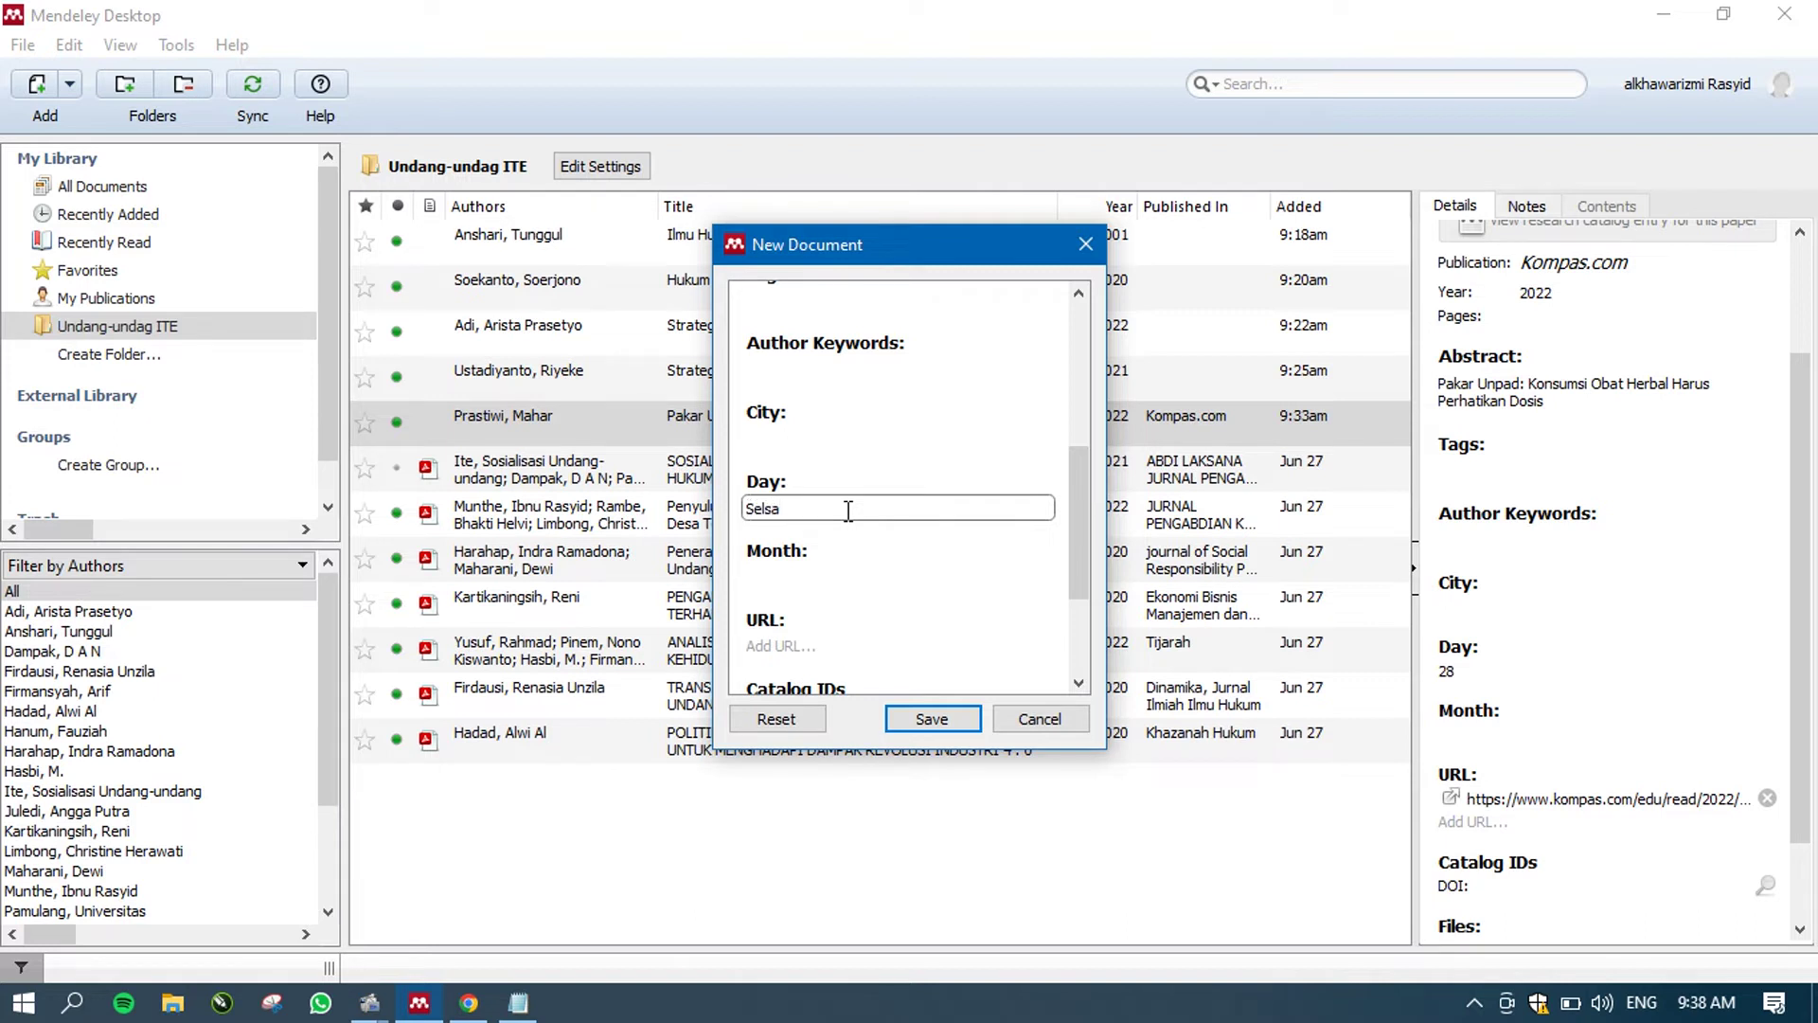
text(a)
click(832, 566)
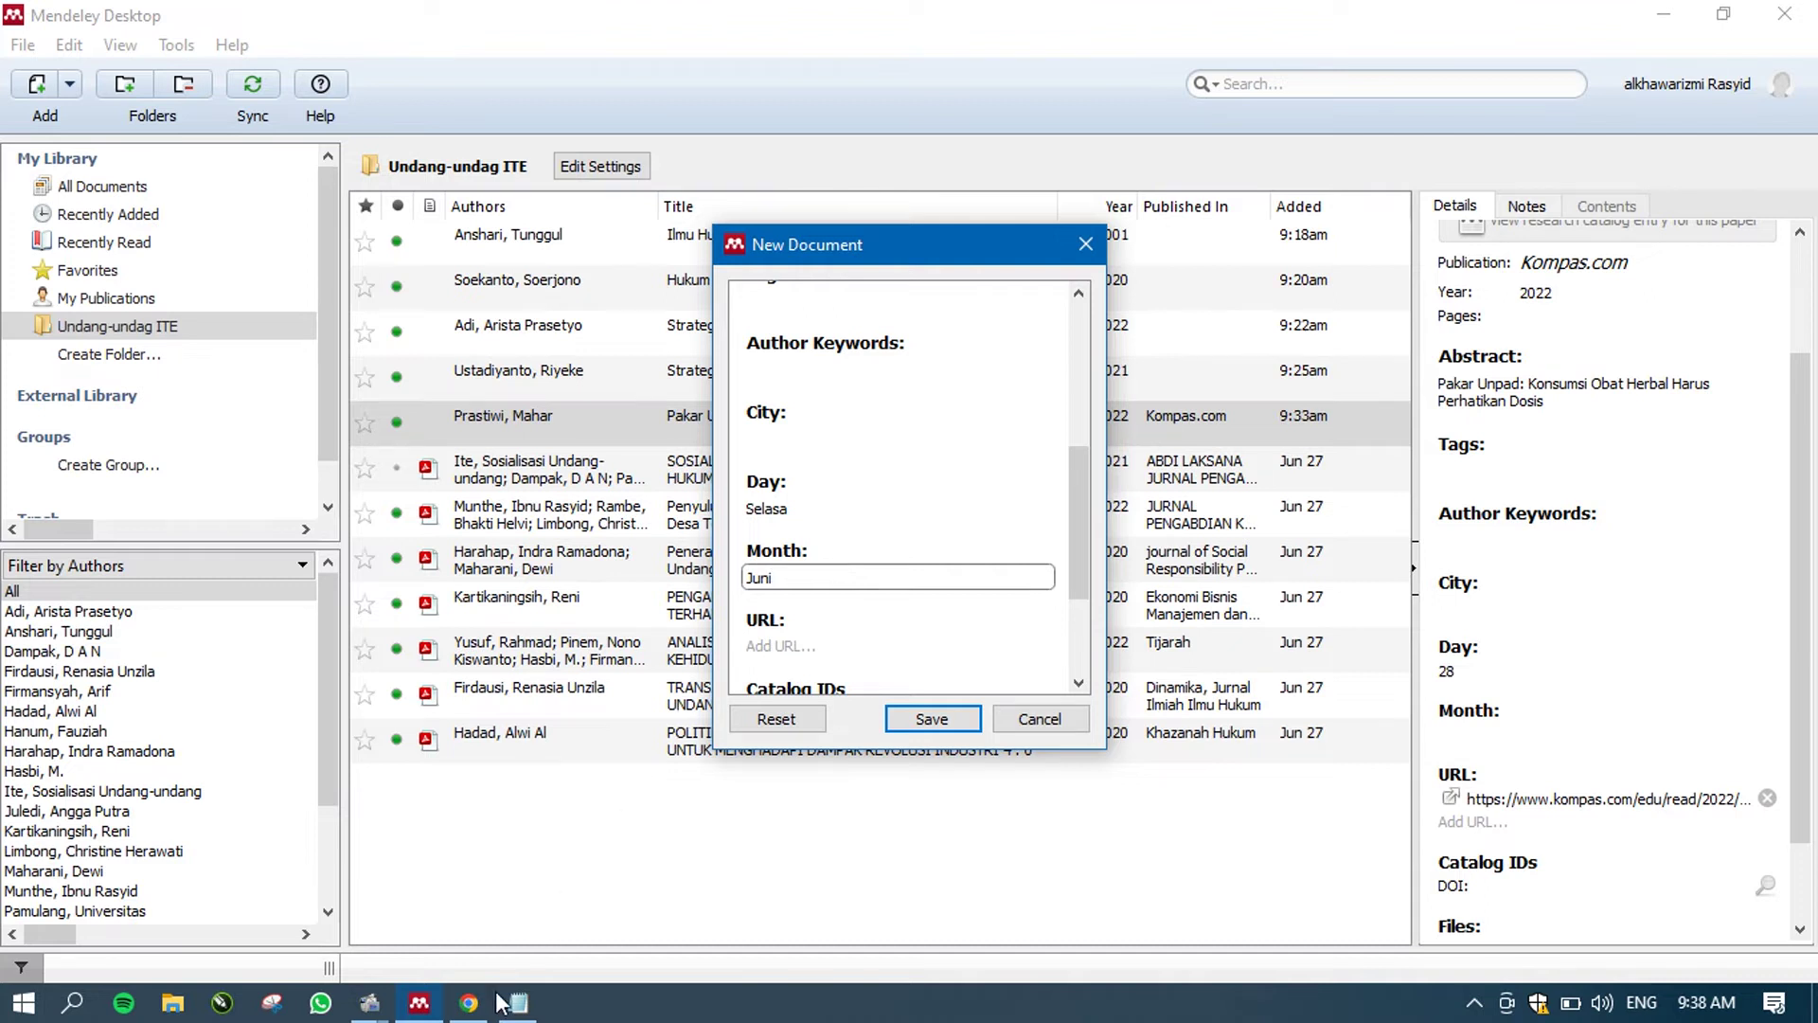
- Copy the CNN Indonesia article's web address from Chrome into the Mendeley entry's URL field and save the new document
click(469, 1002)
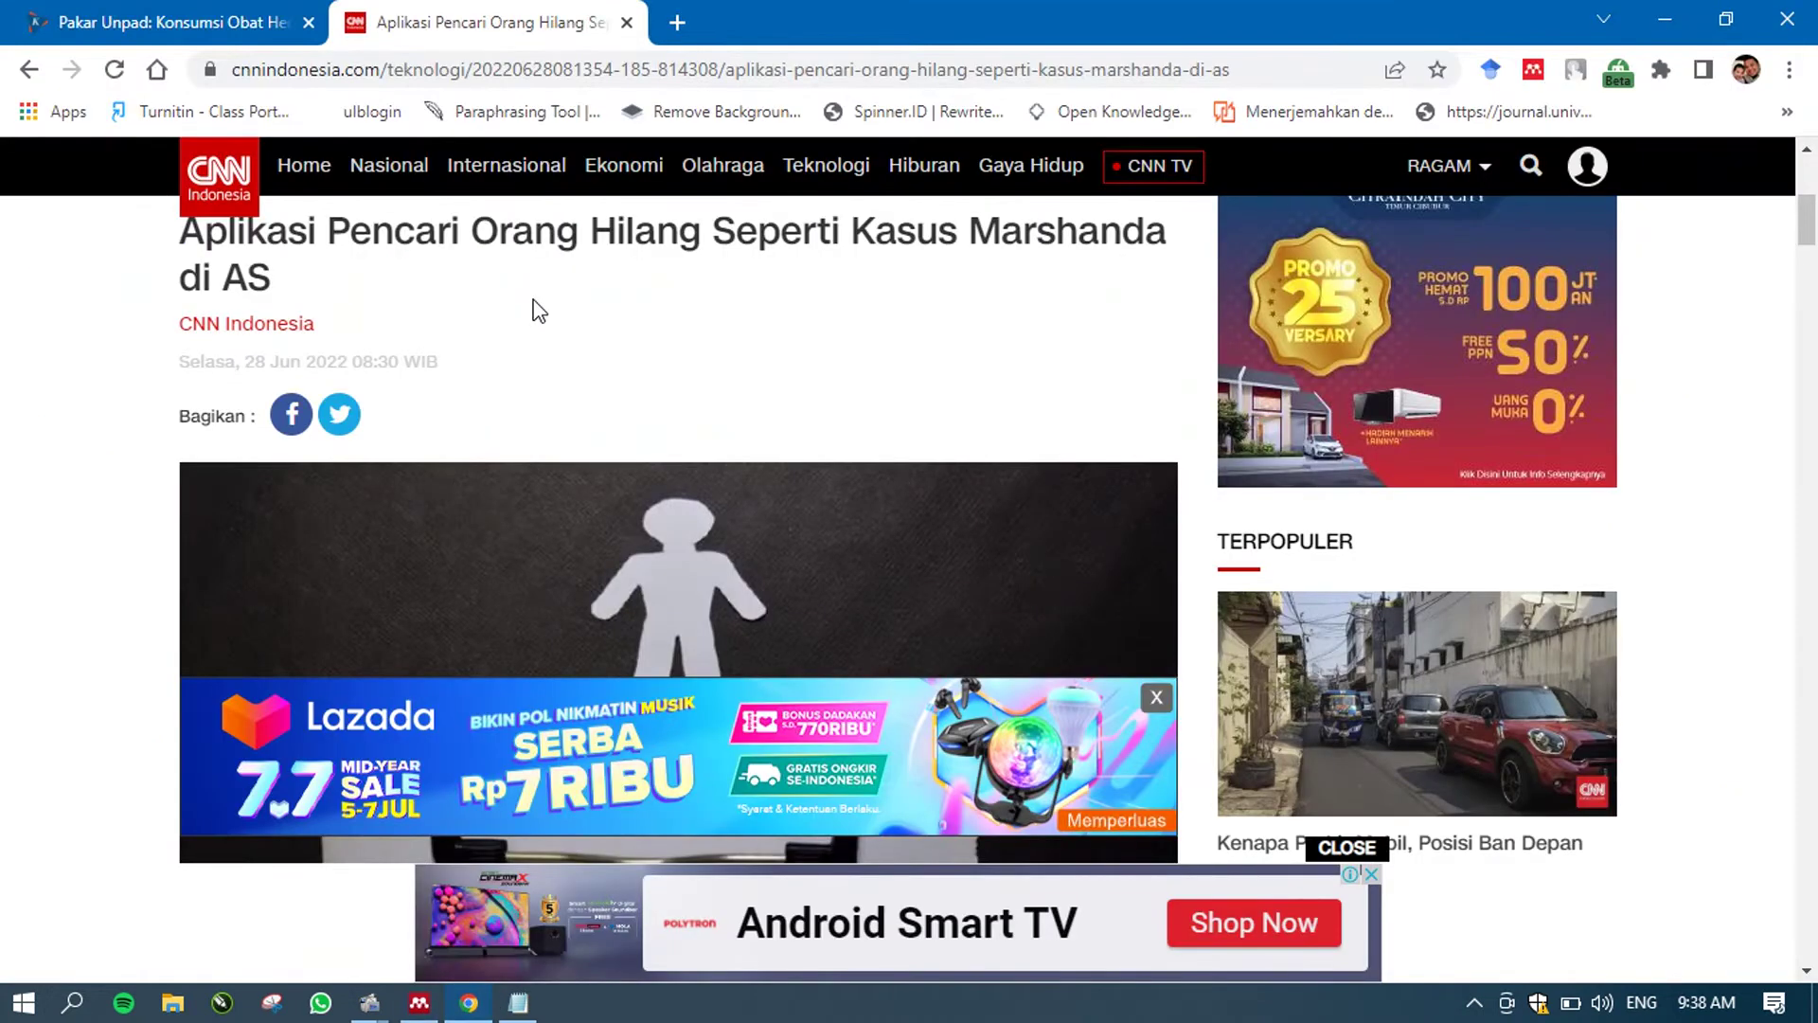
click(747, 72)
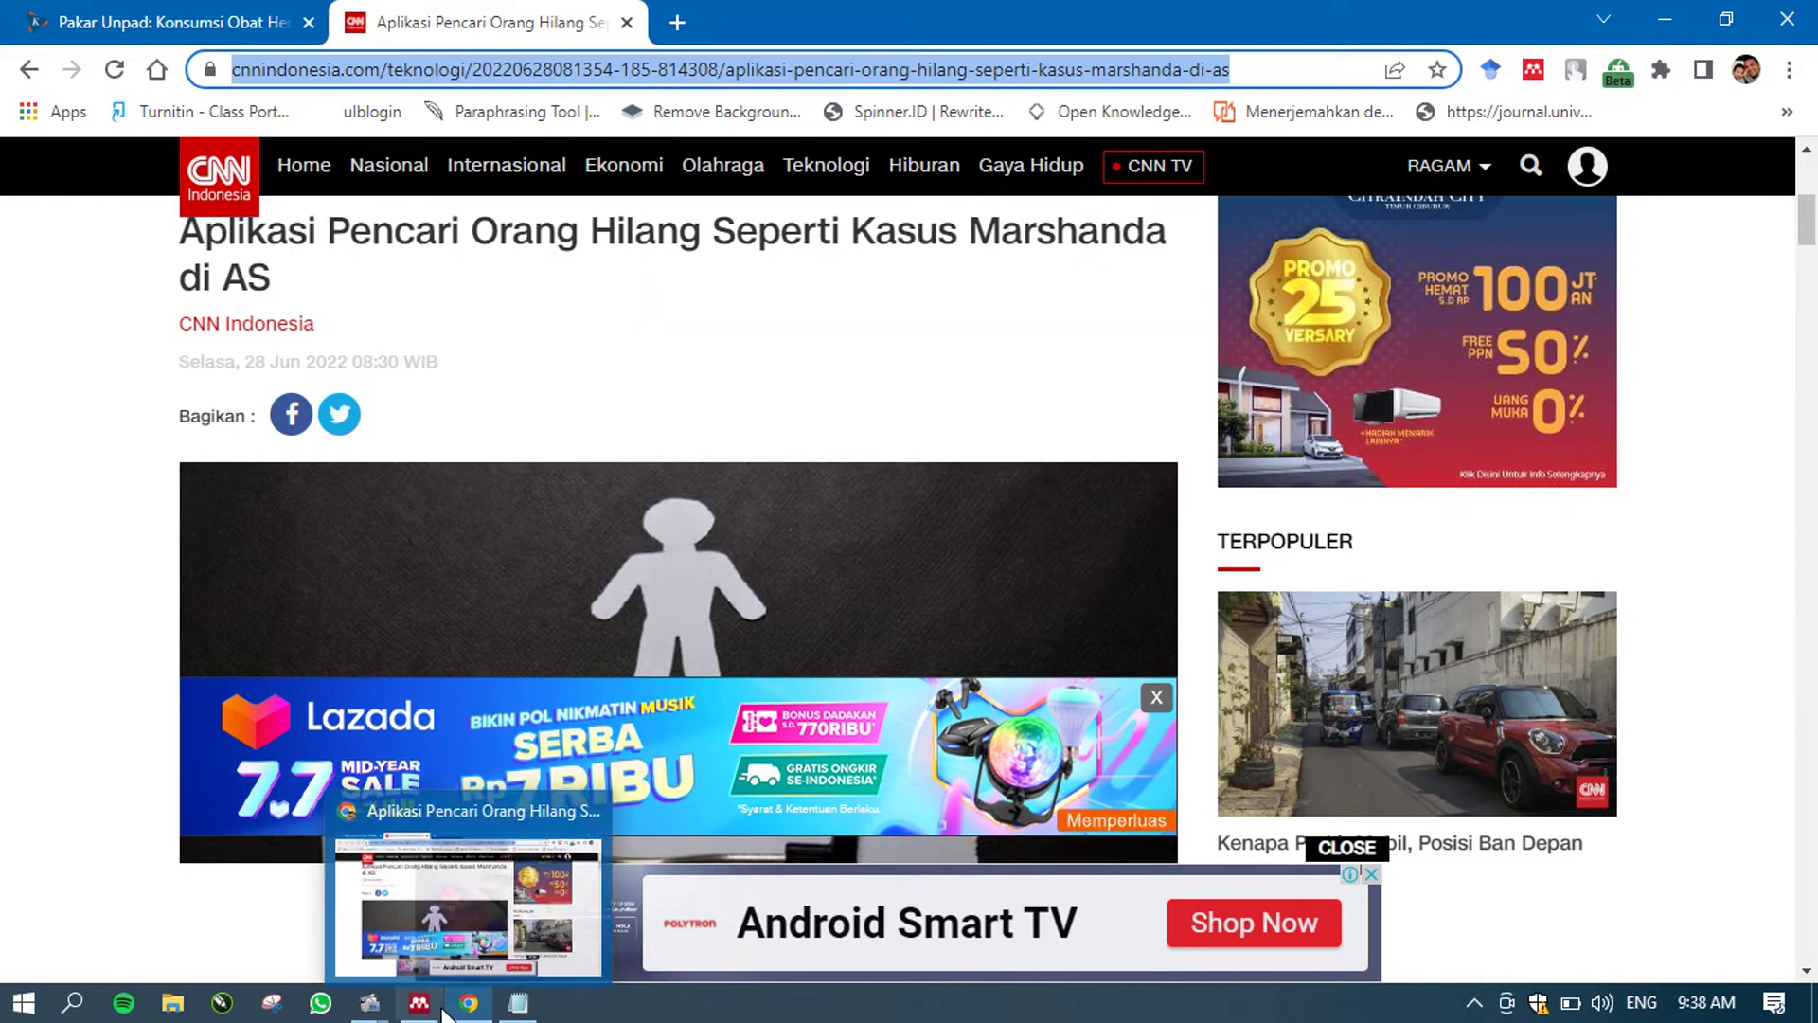
mouse_move(518, 1011)
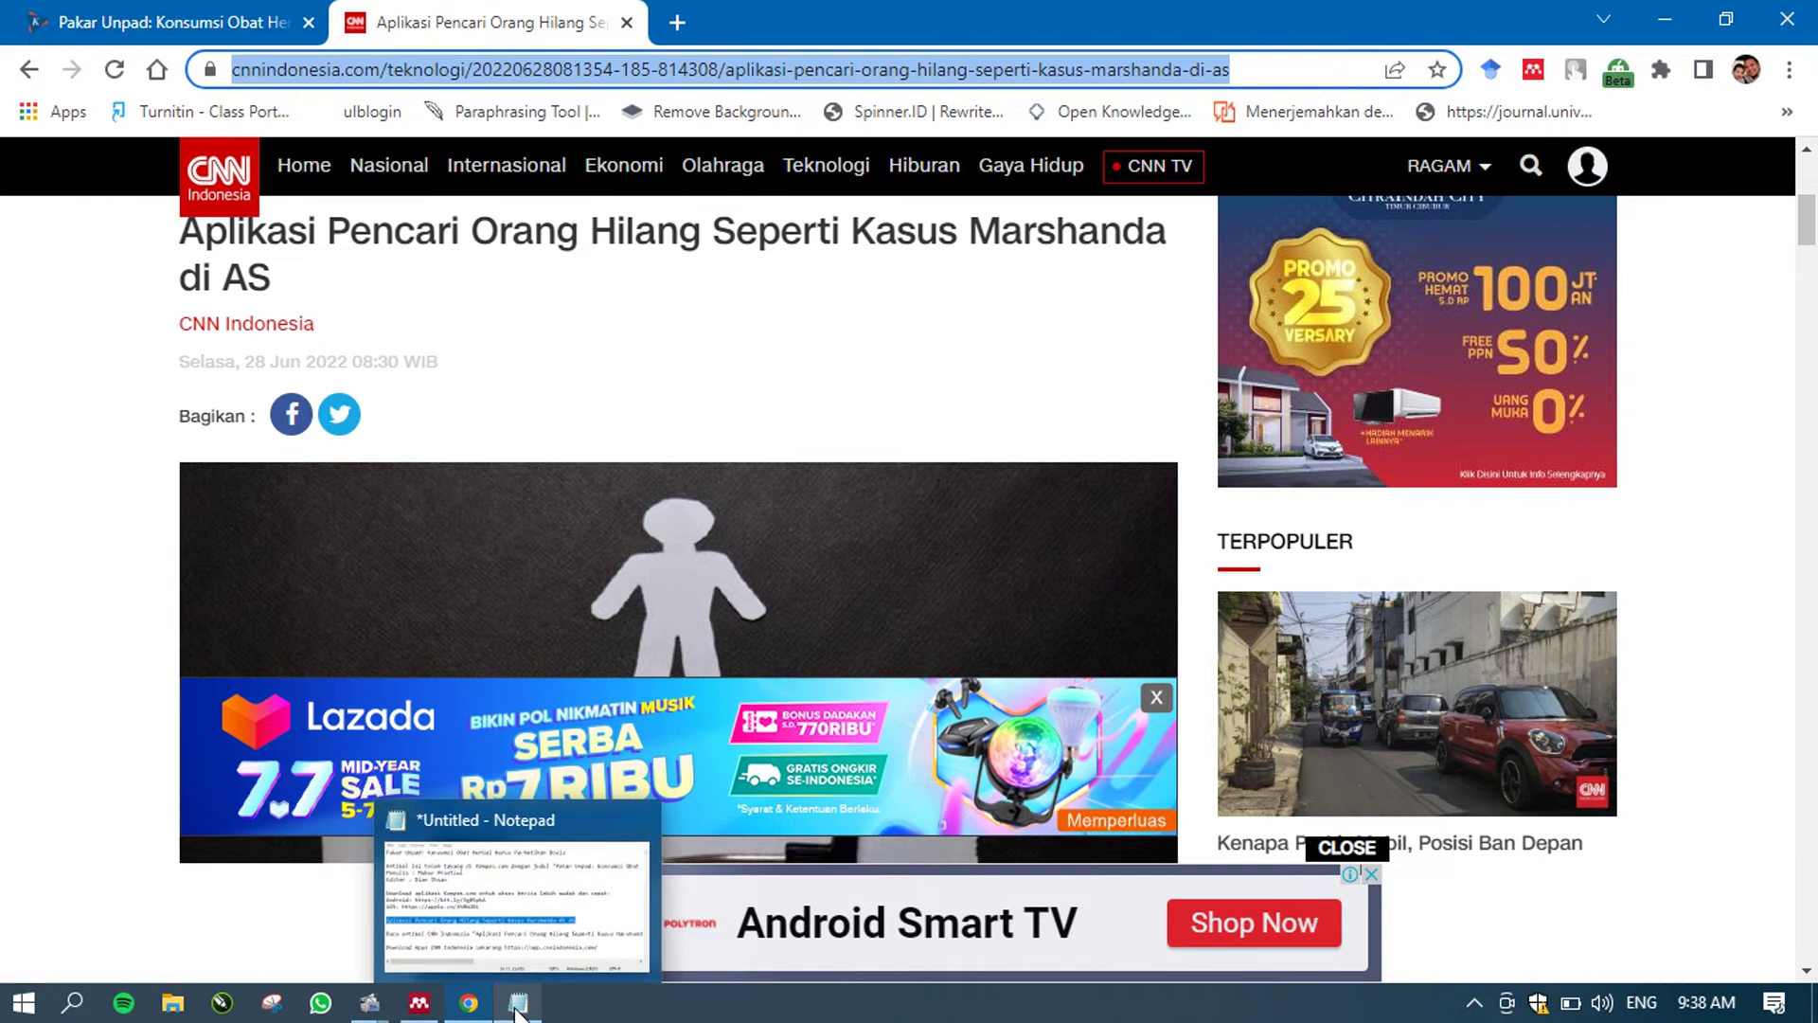
click(481, 1010)
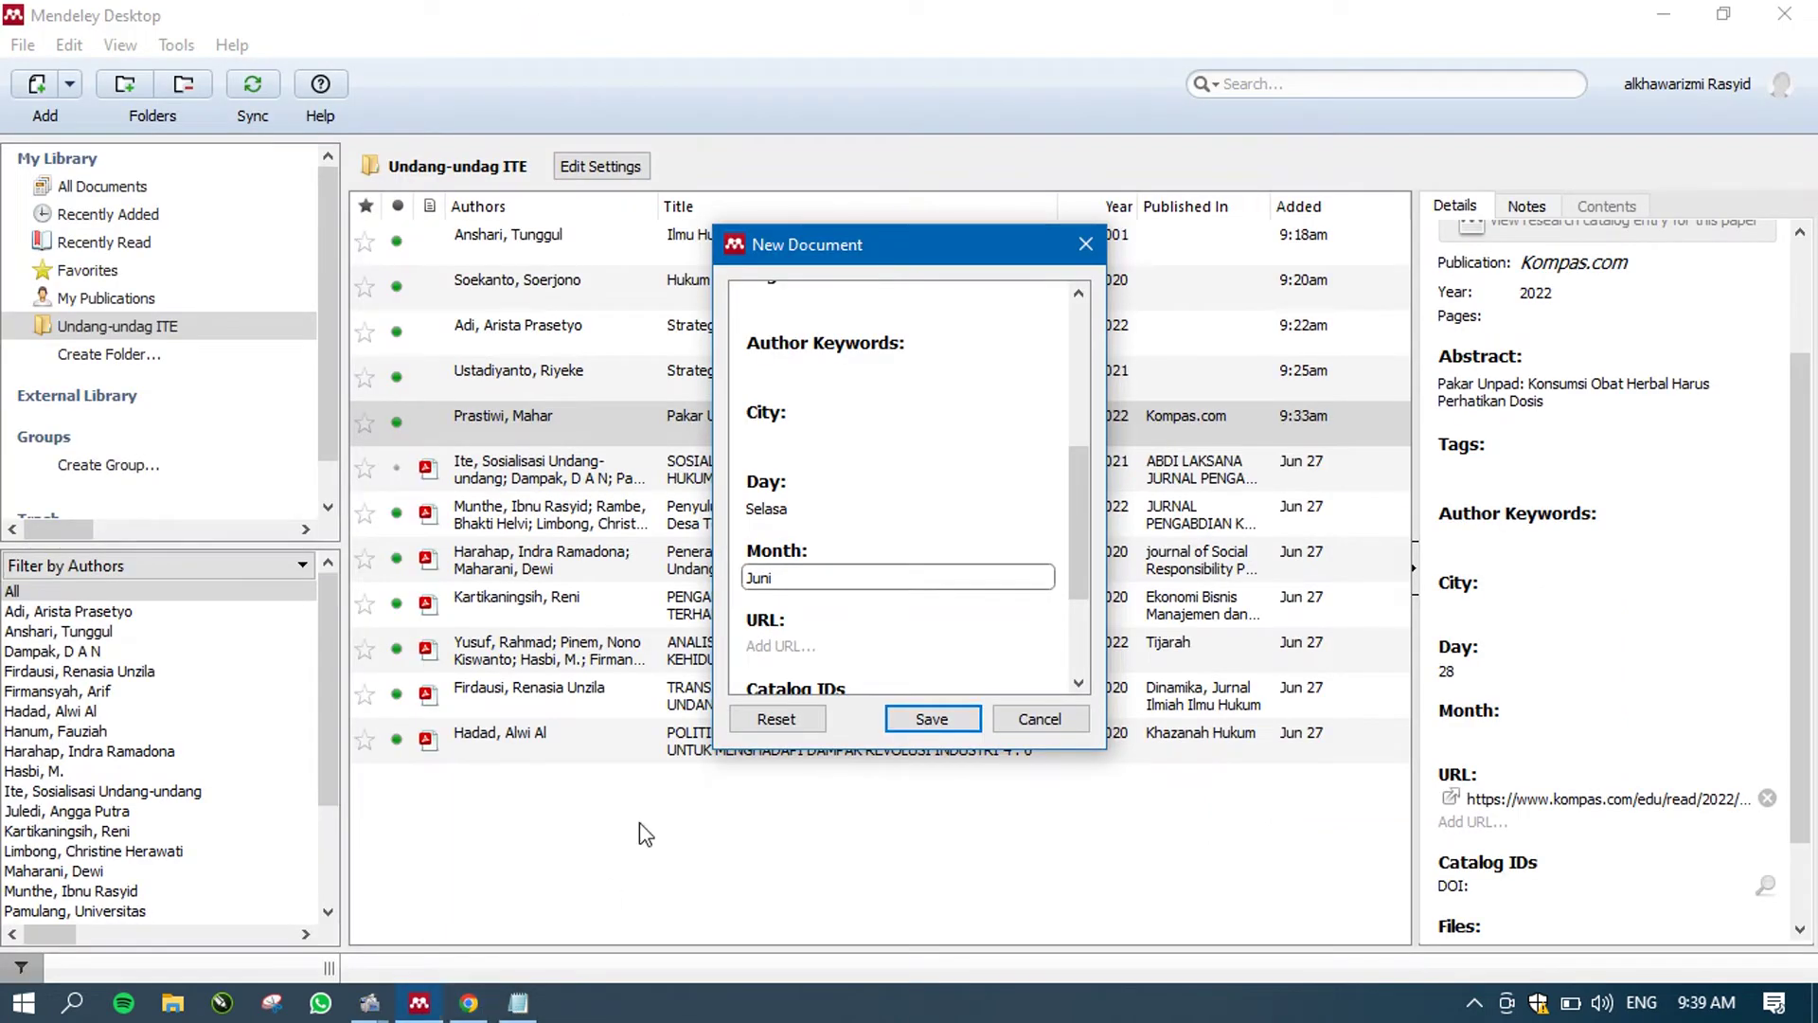
click(785, 647)
key(ctrl+v)
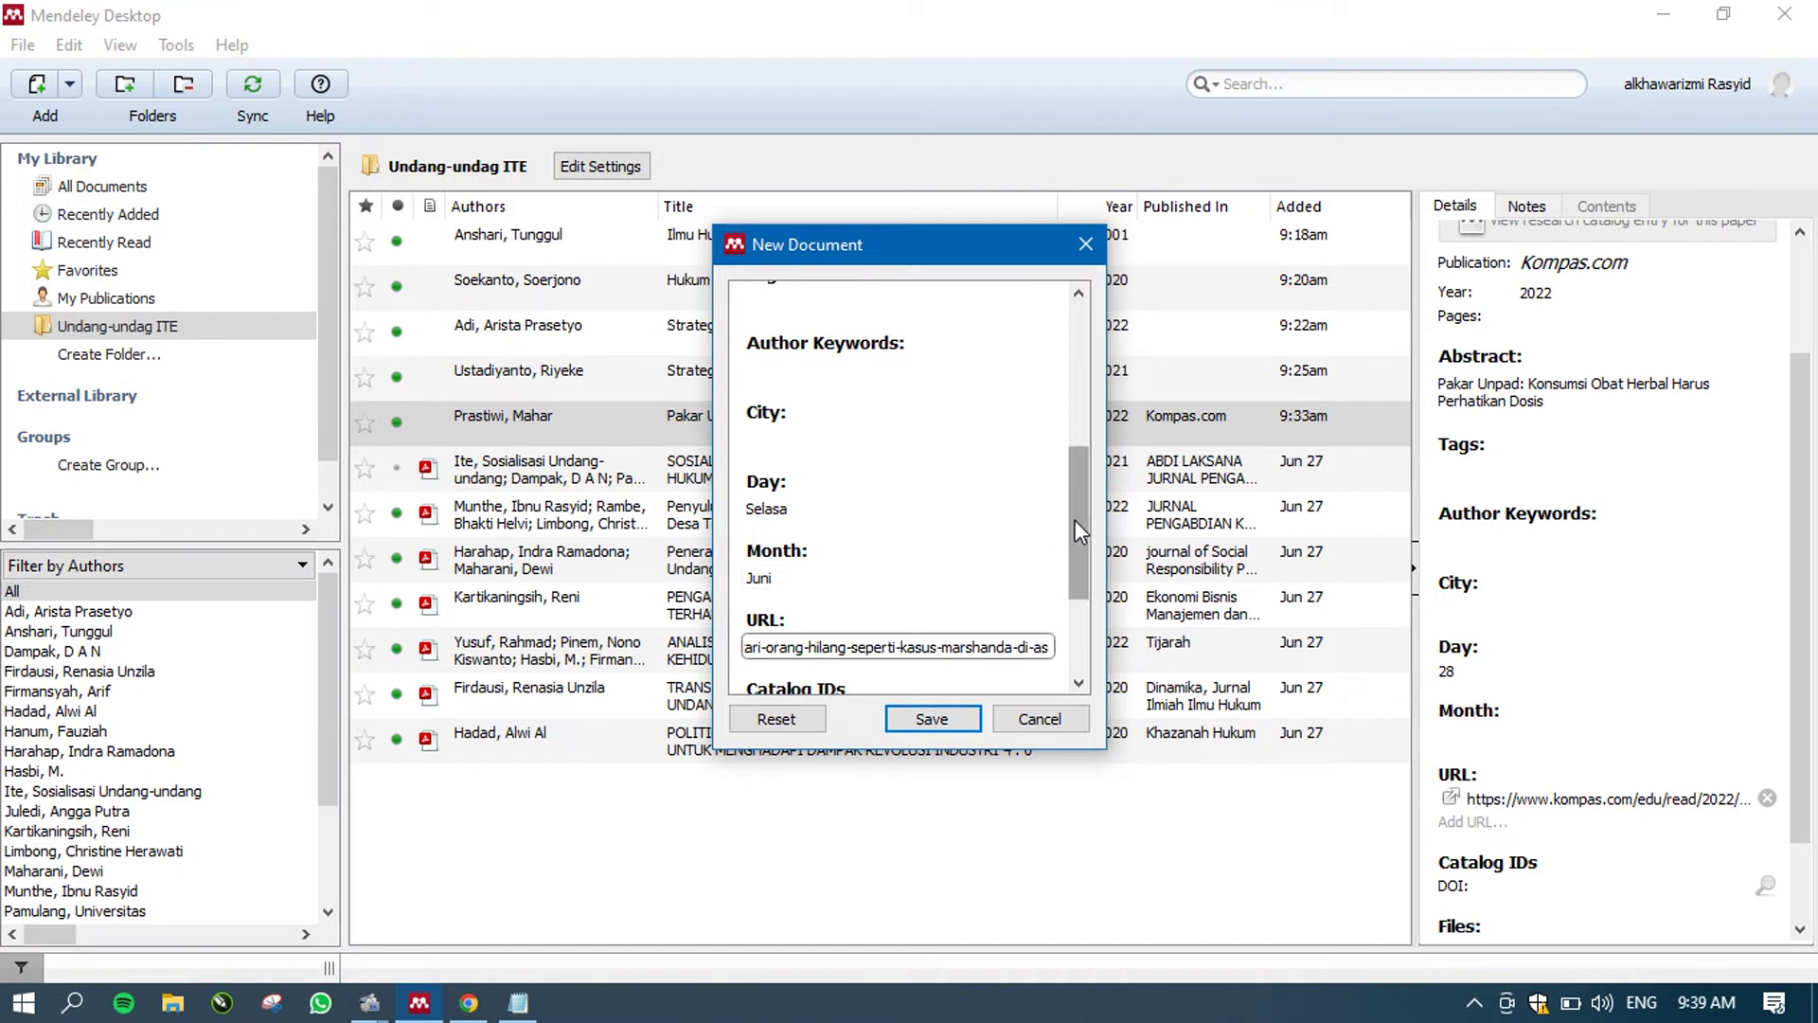
drag(1075, 519, 1082, 603)
click(931, 718)
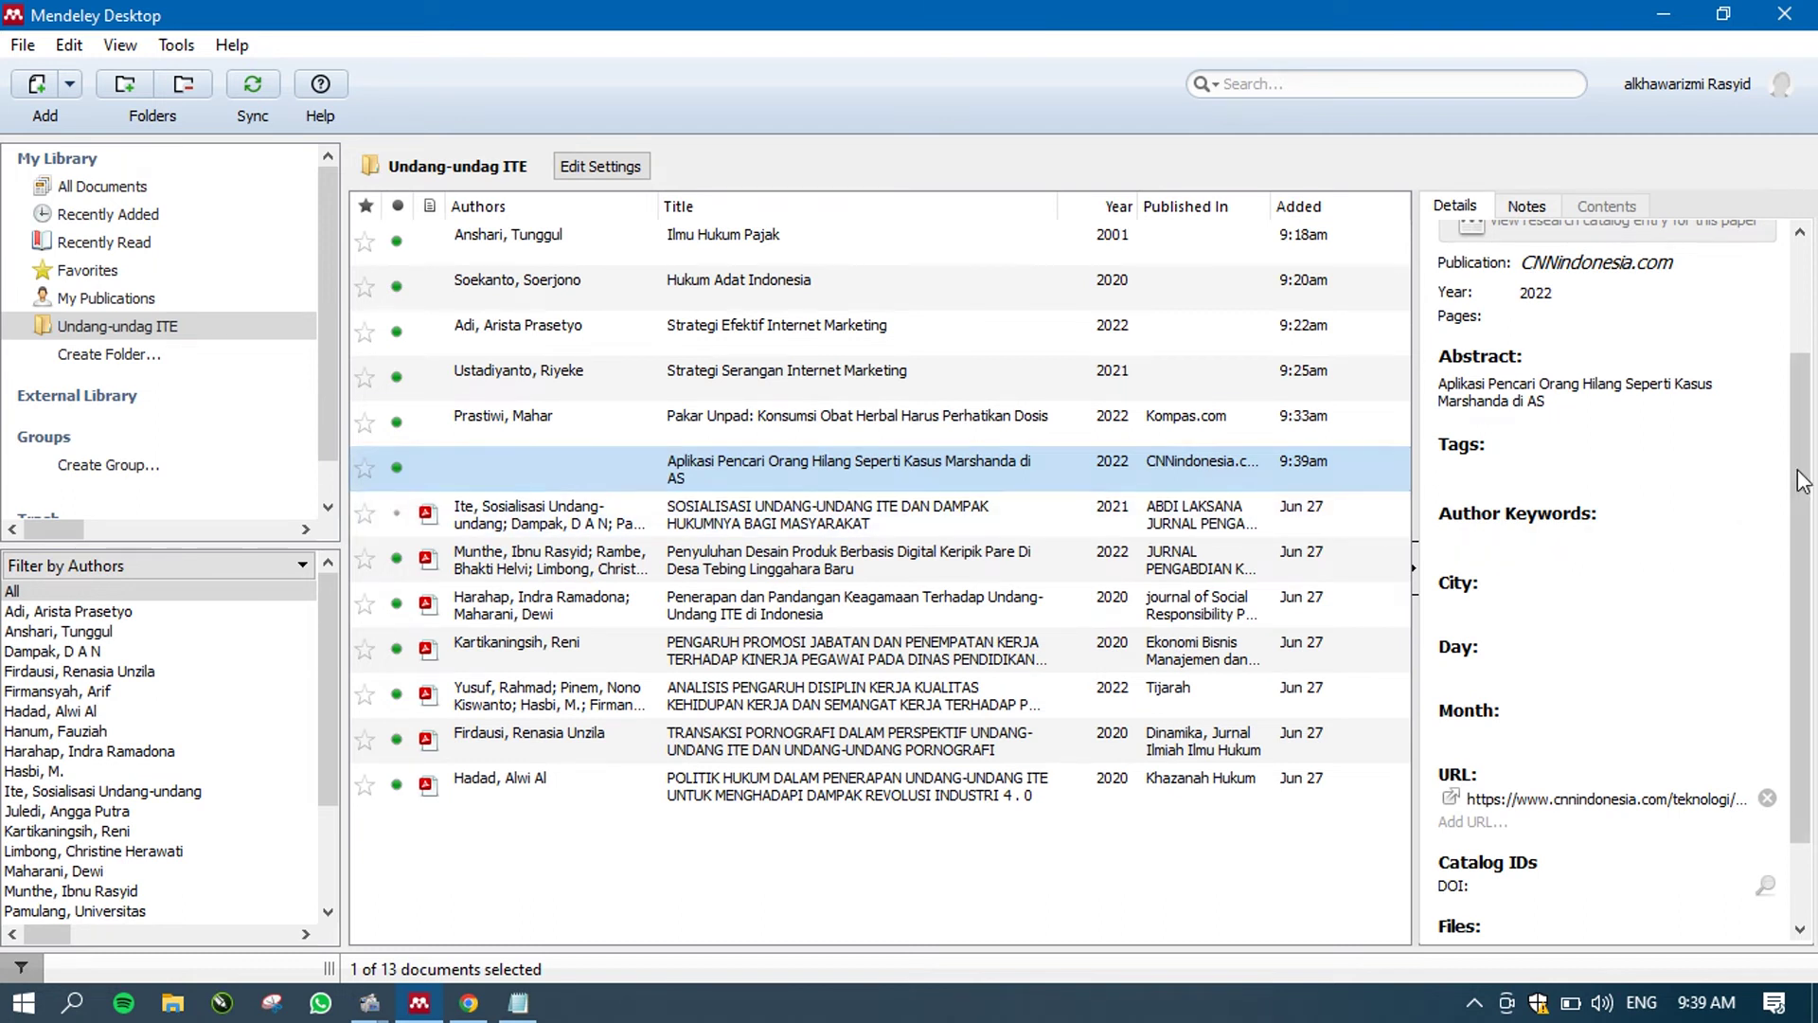
drag(1808, 481, 1808, 369)
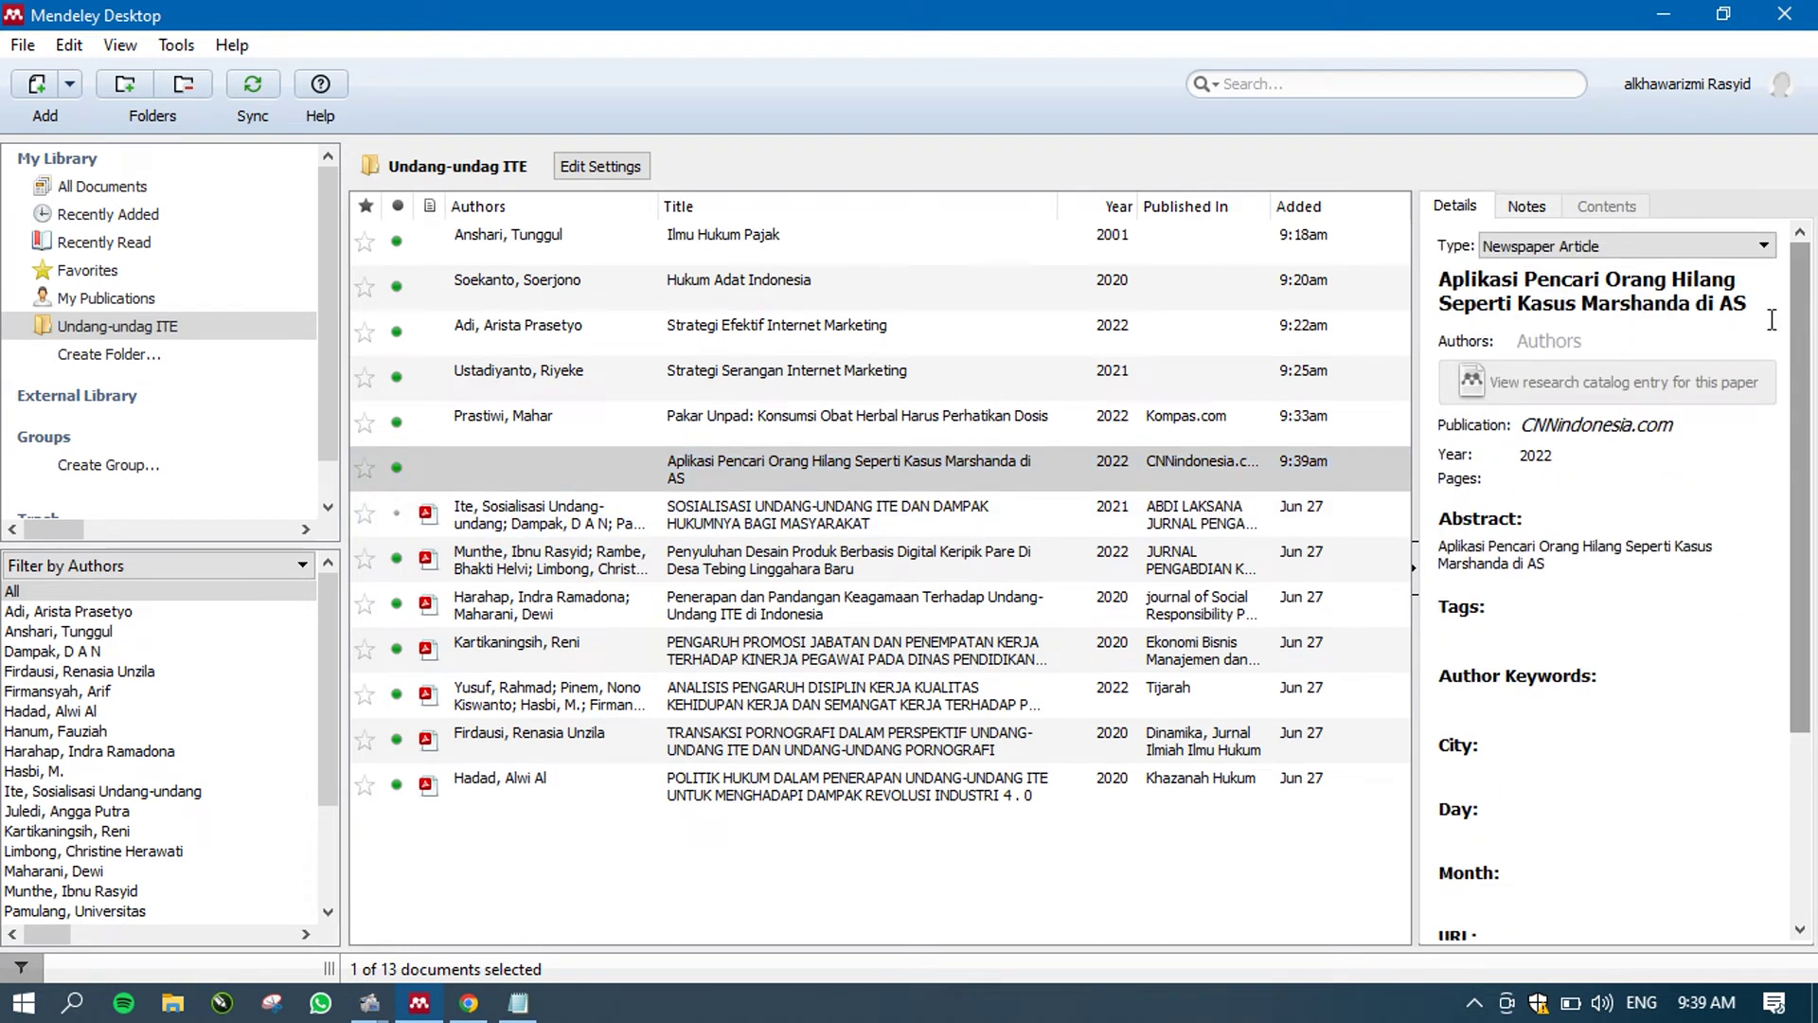
click(1690, 347)
text(https://www.cnnindonesia.com/teknologi/)
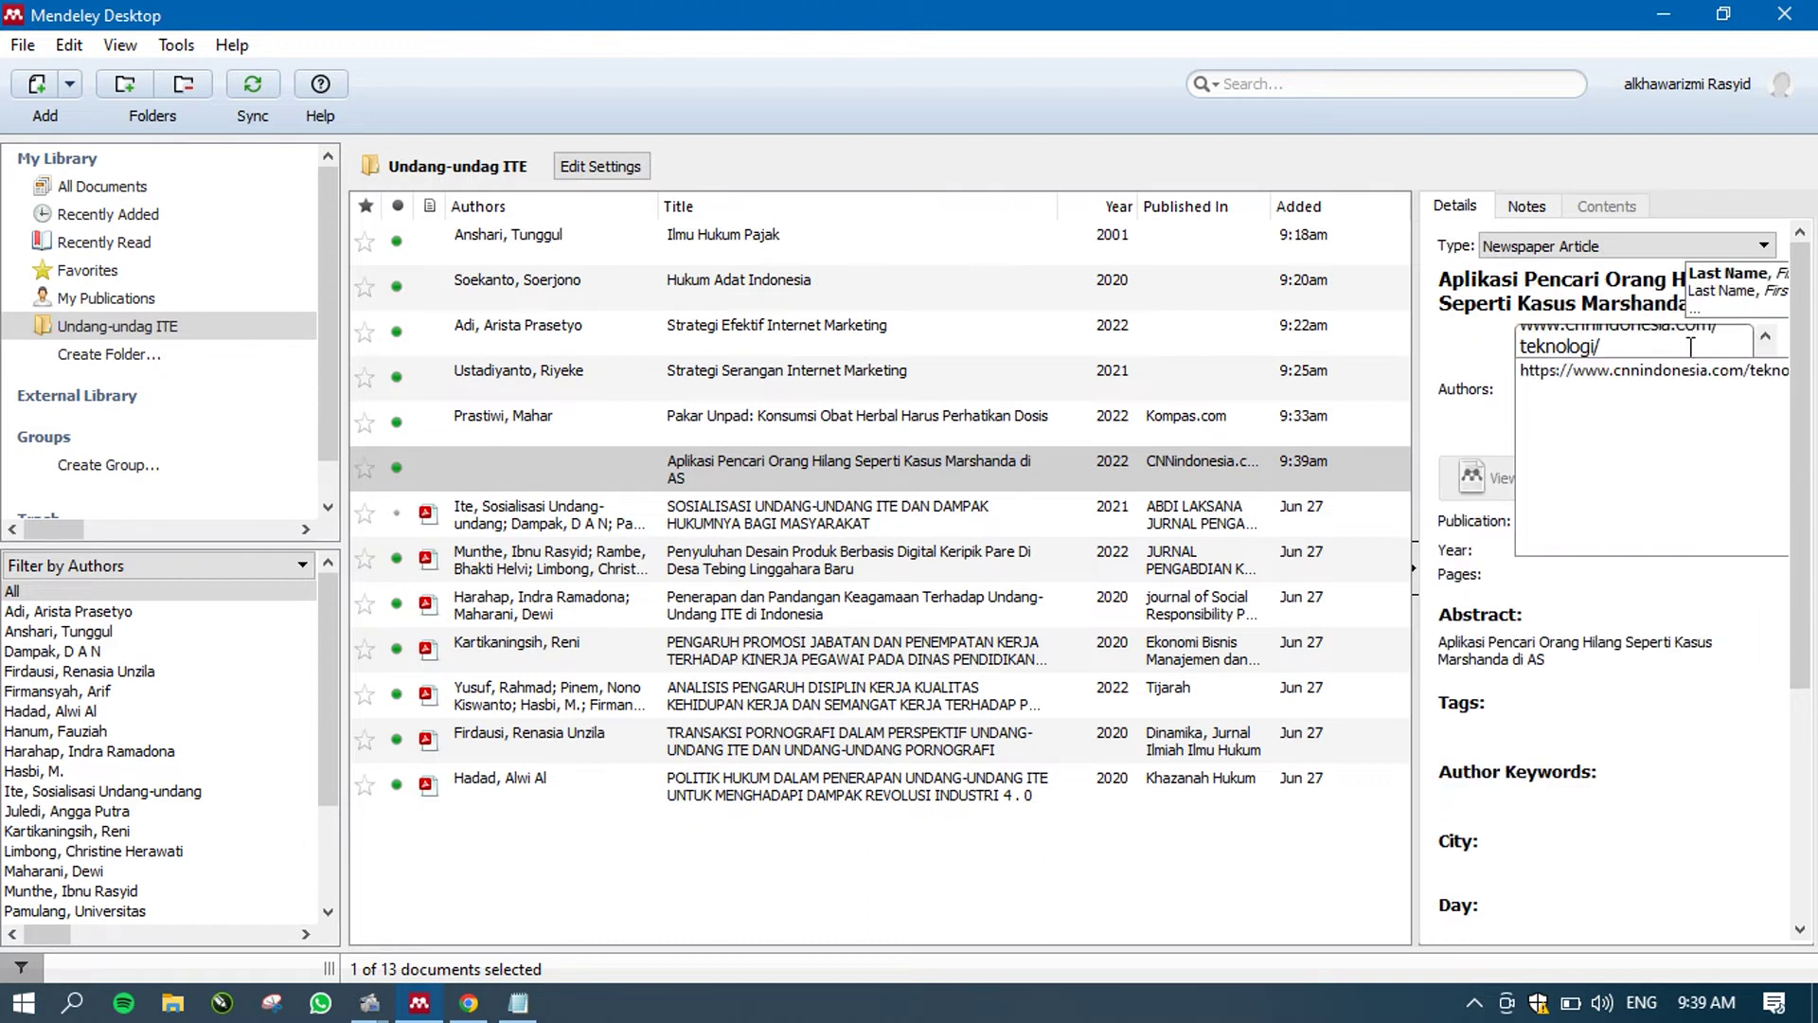
key(ctrl+z)
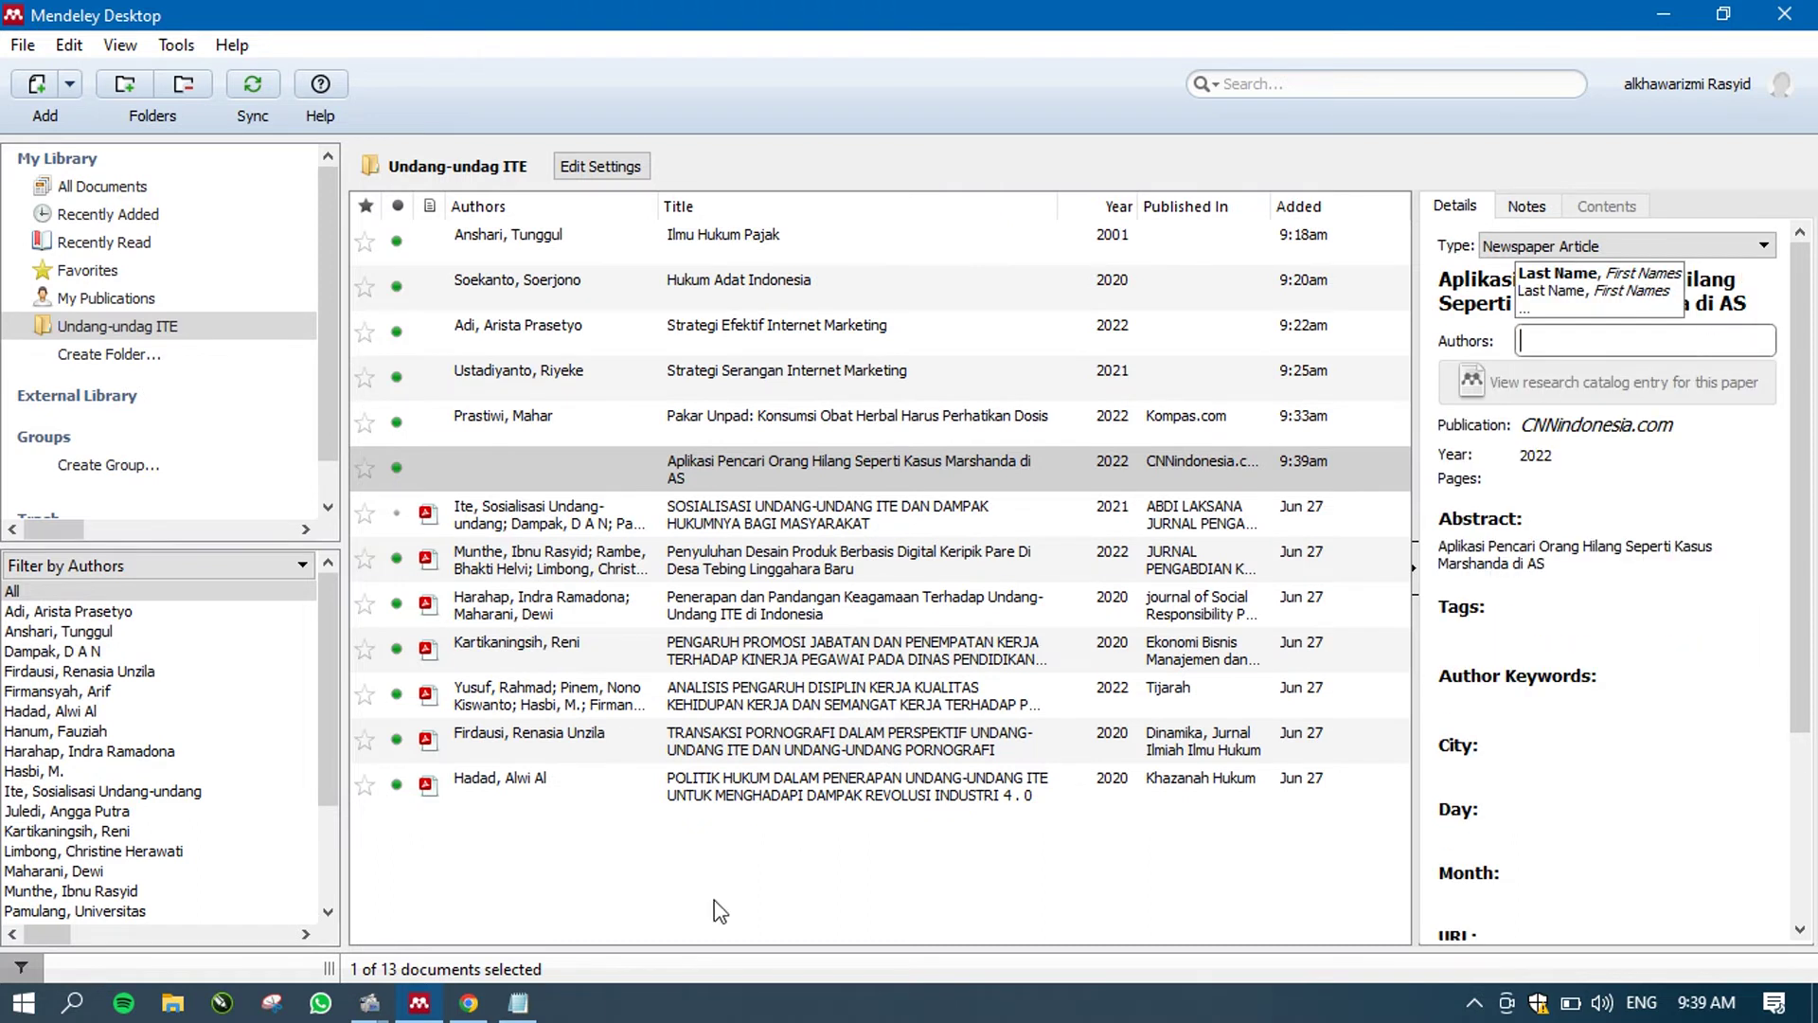
- Switch to Chrome and copy the author initials credited in parentheses at the end of the CNN Indonesia article
click(469, 1003)
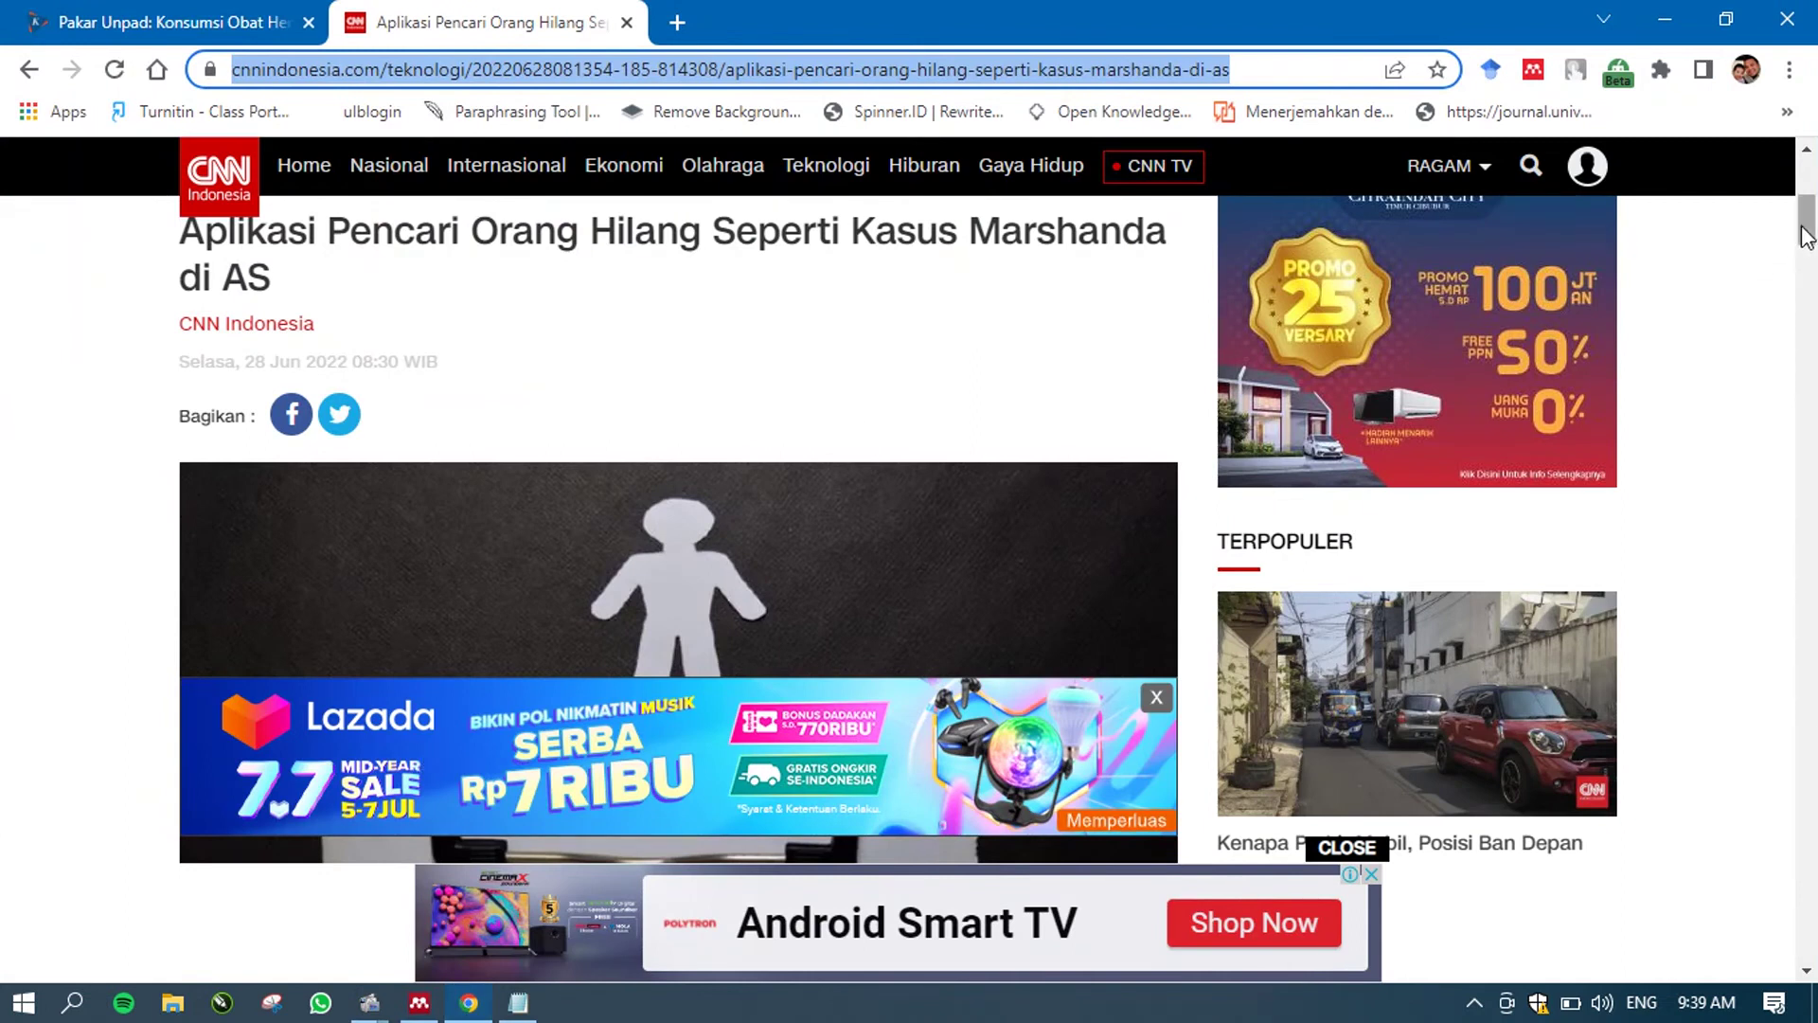
drag(1805, 238, 1812, 544)
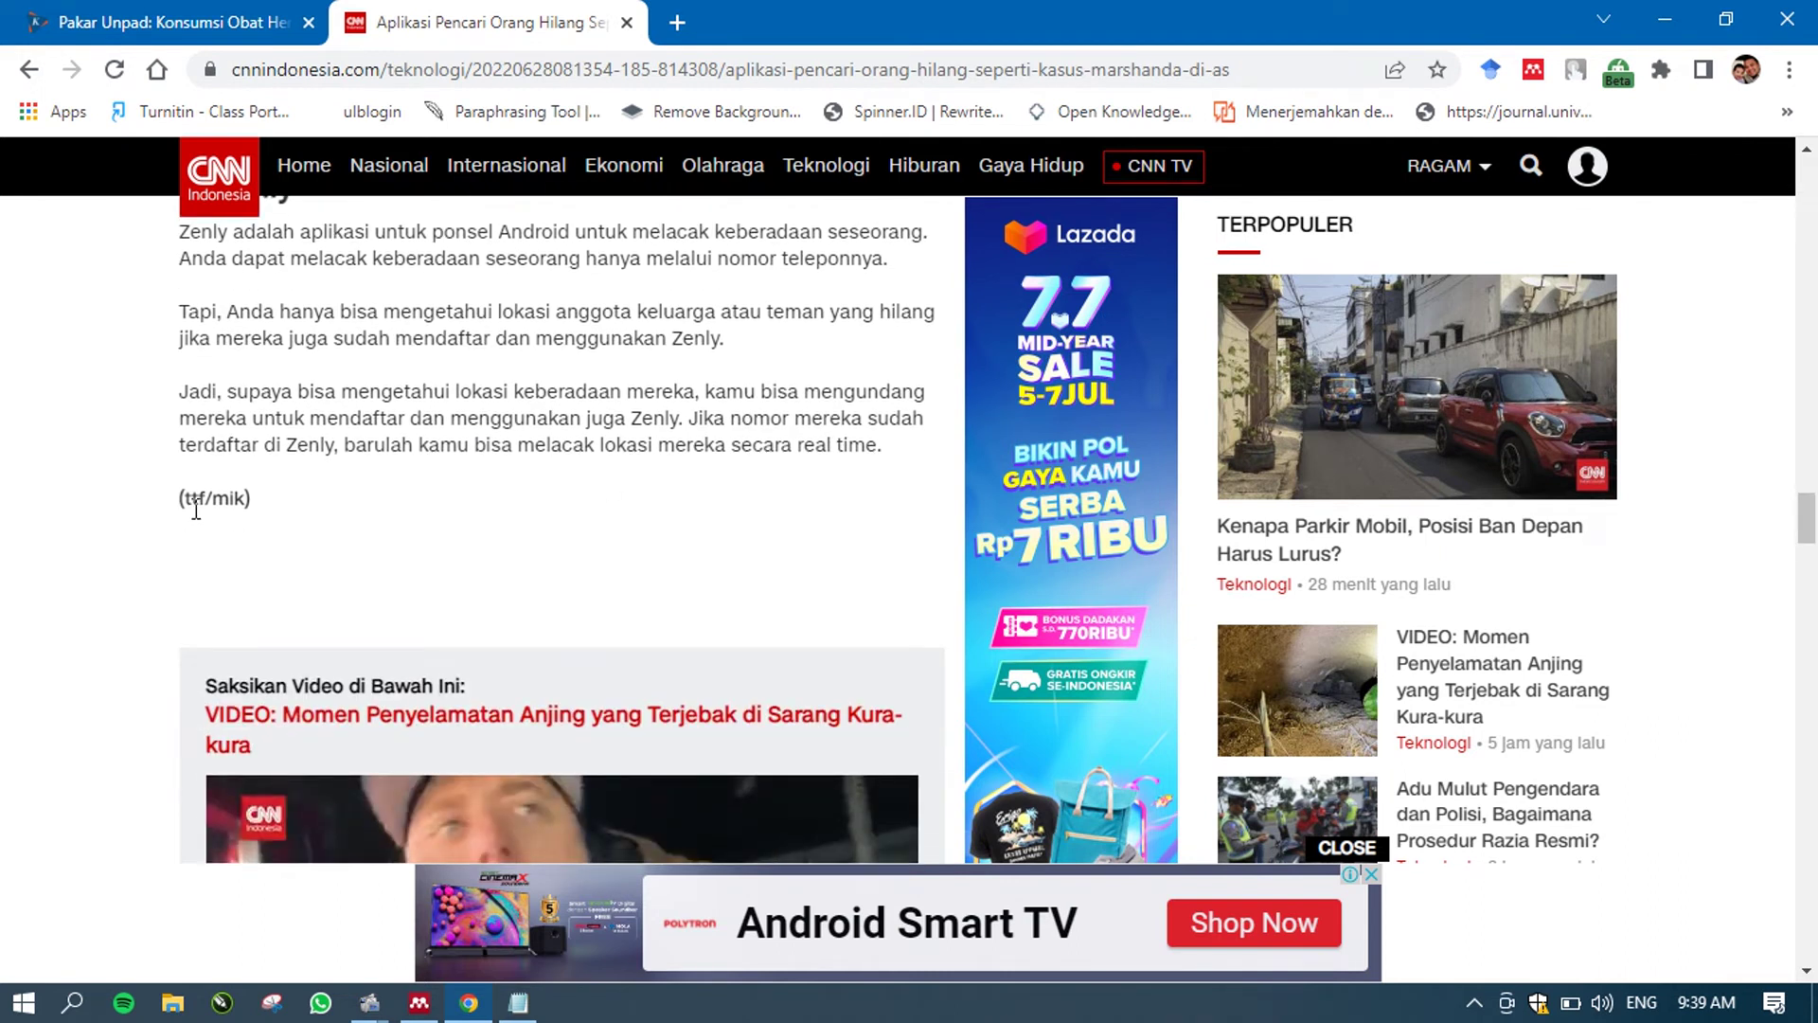
drag(191, 506, 235, 504)
click(200, 492)
drag(187, 494, 247, 502)
click(247, 502)
- Switch to Mendeley Desktop, set the CNN Indonesia newspaper article's author to Ttf/mik without the extra pasted text, and reselect the entry
click(419, 1002)
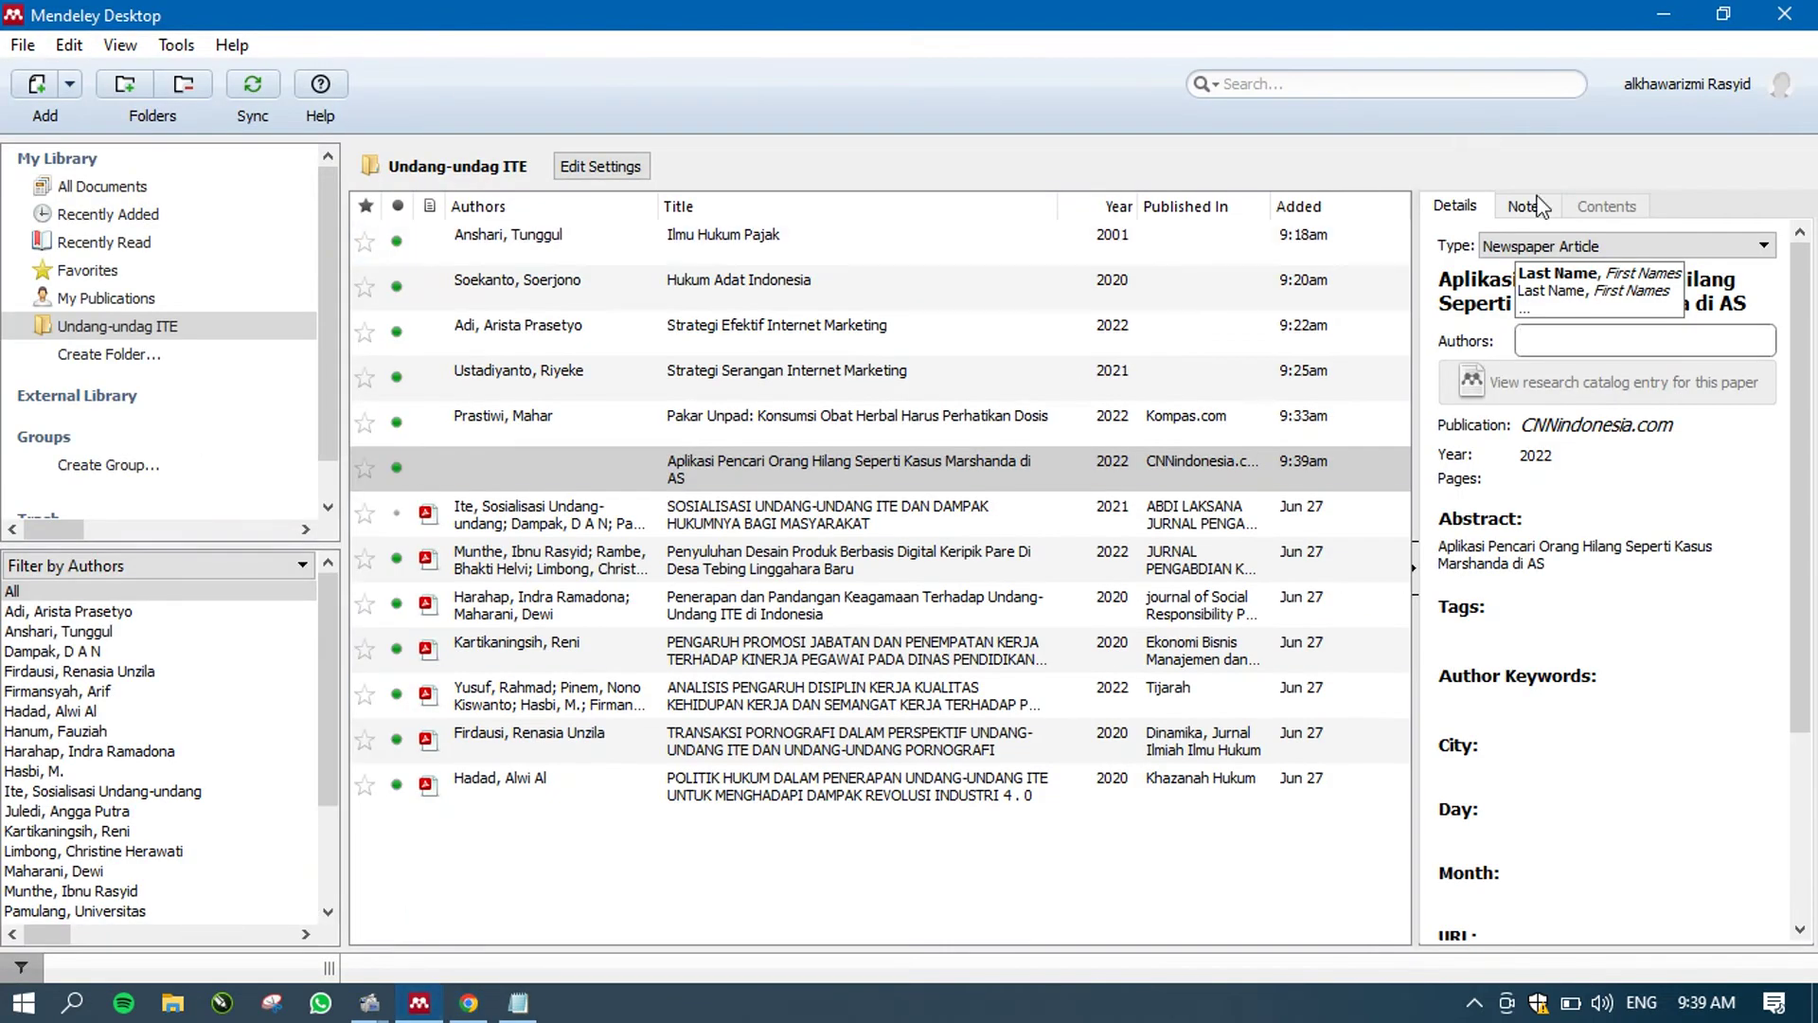
key(ctrl+v)
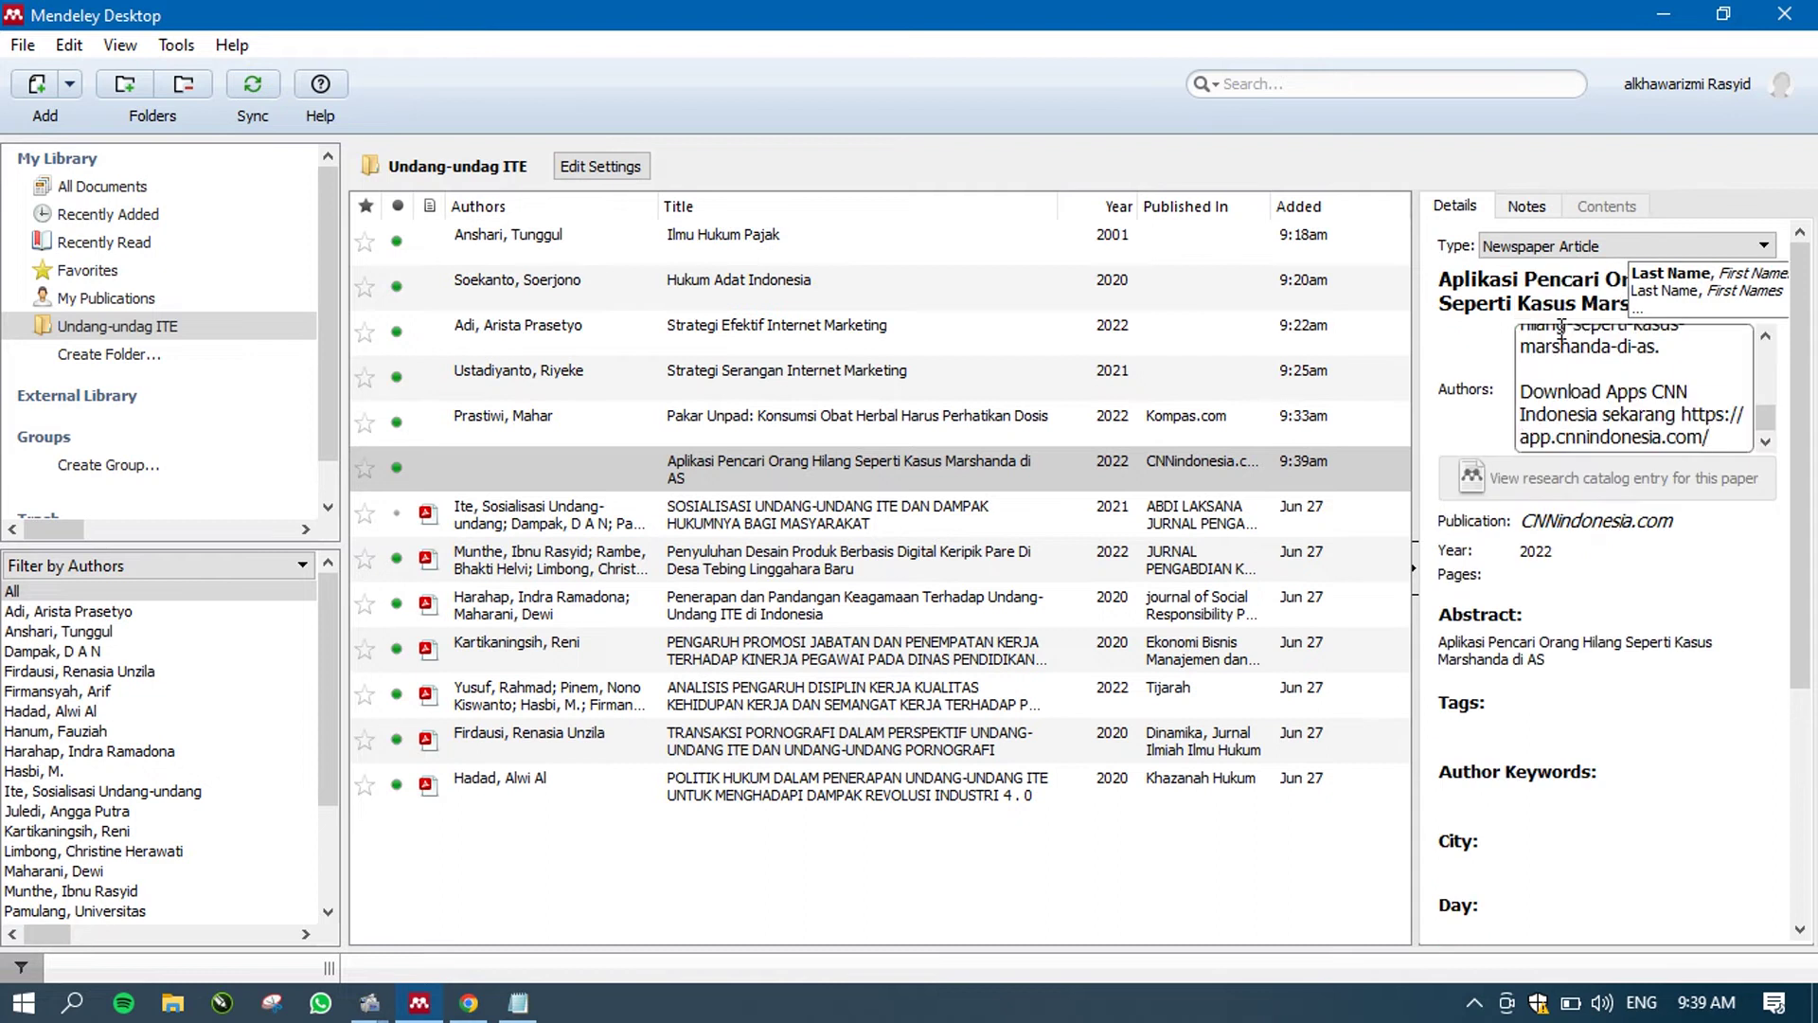
key(ctrl+a)
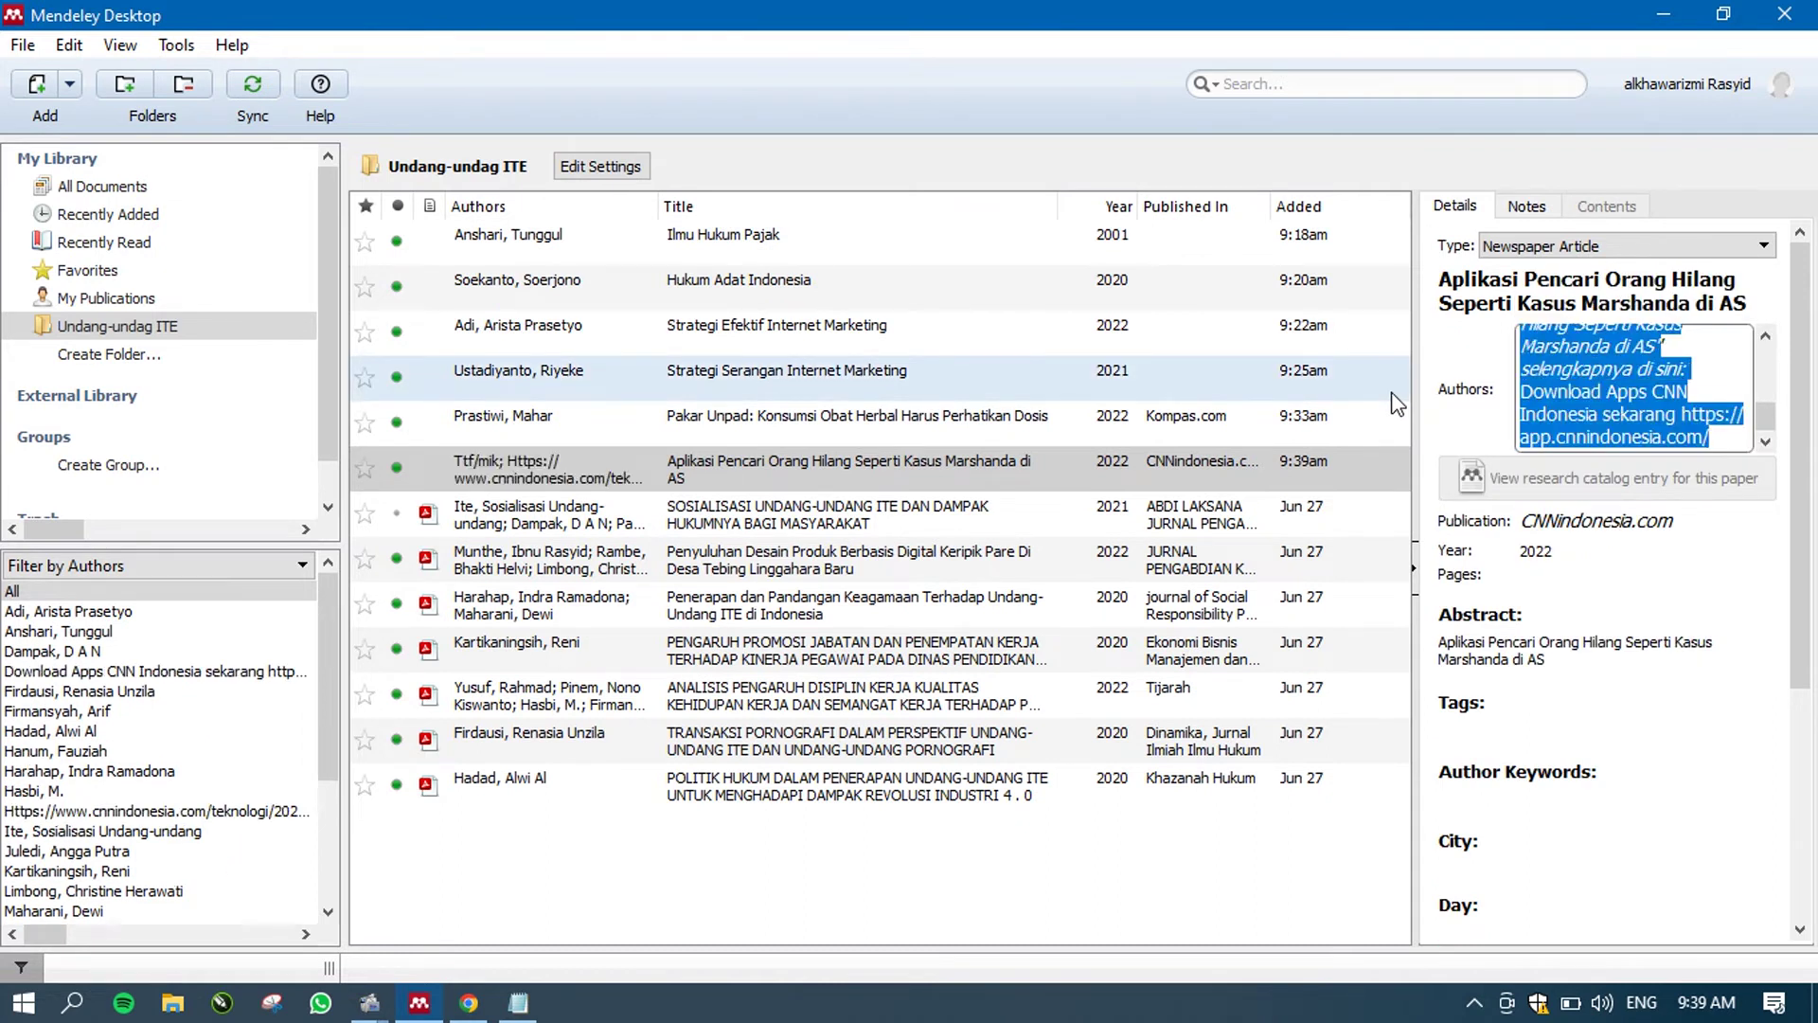
text(Ttf/mik)
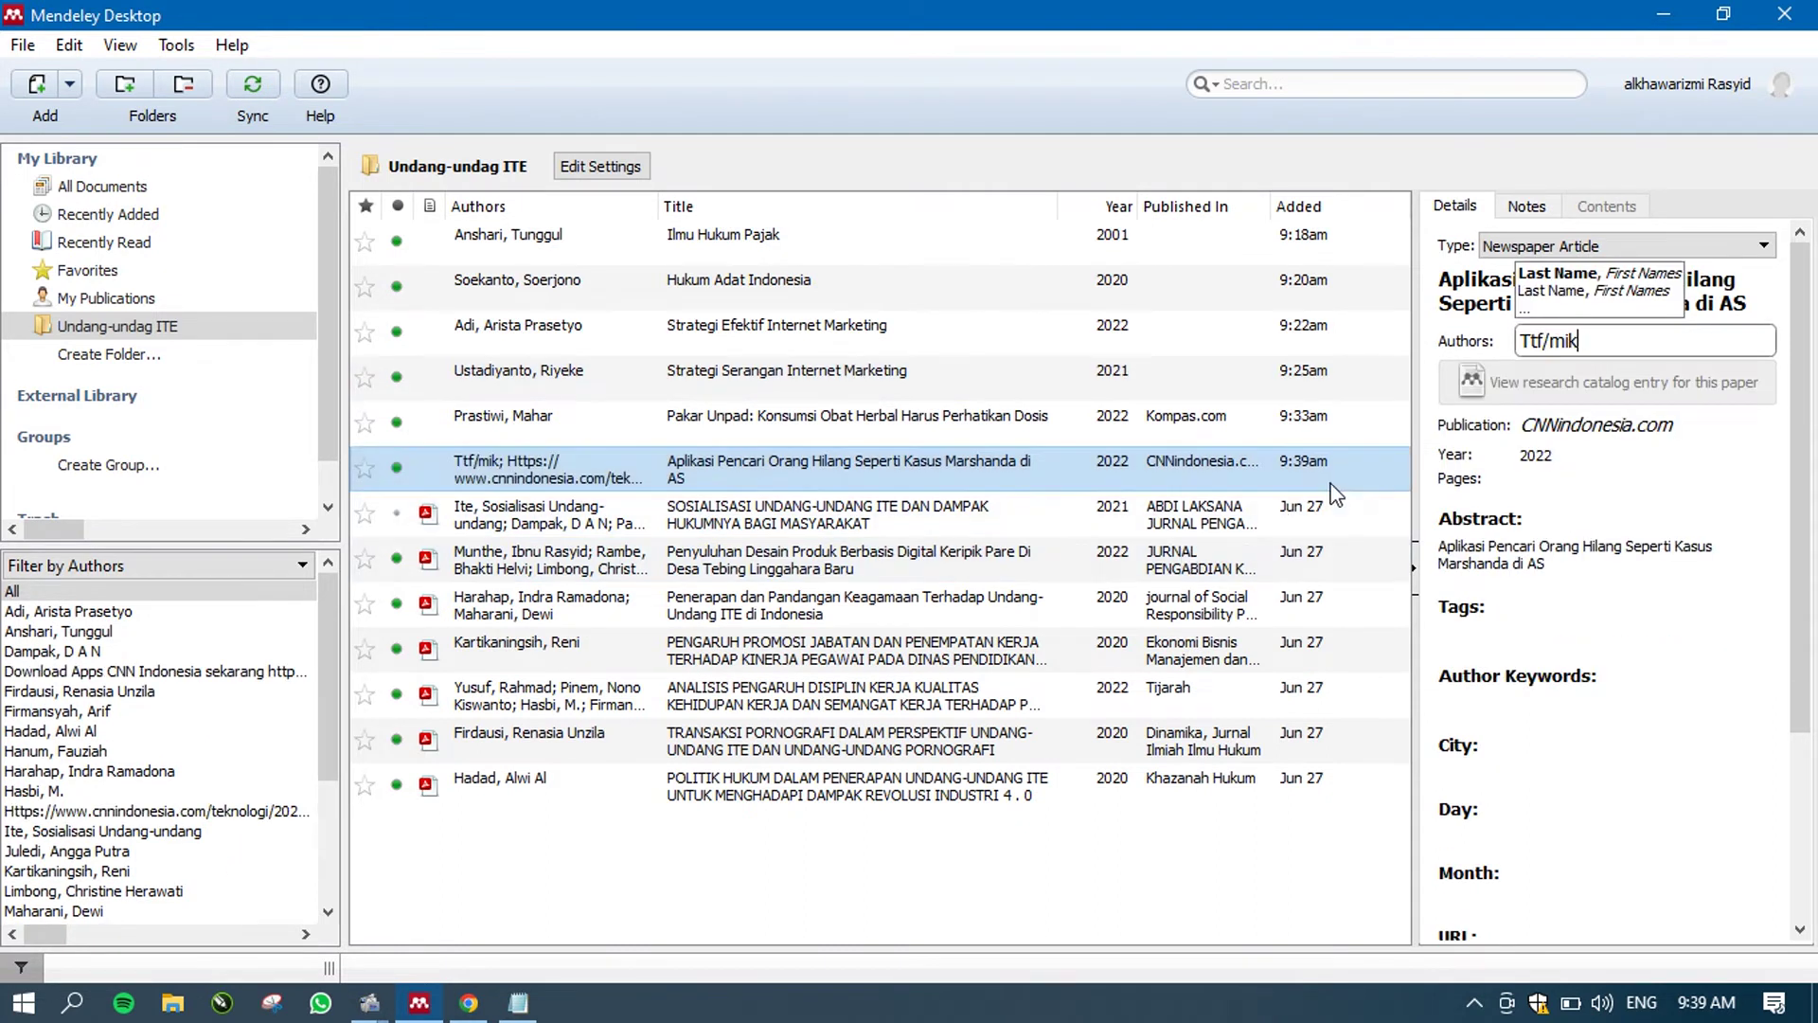
click(1212, 543)
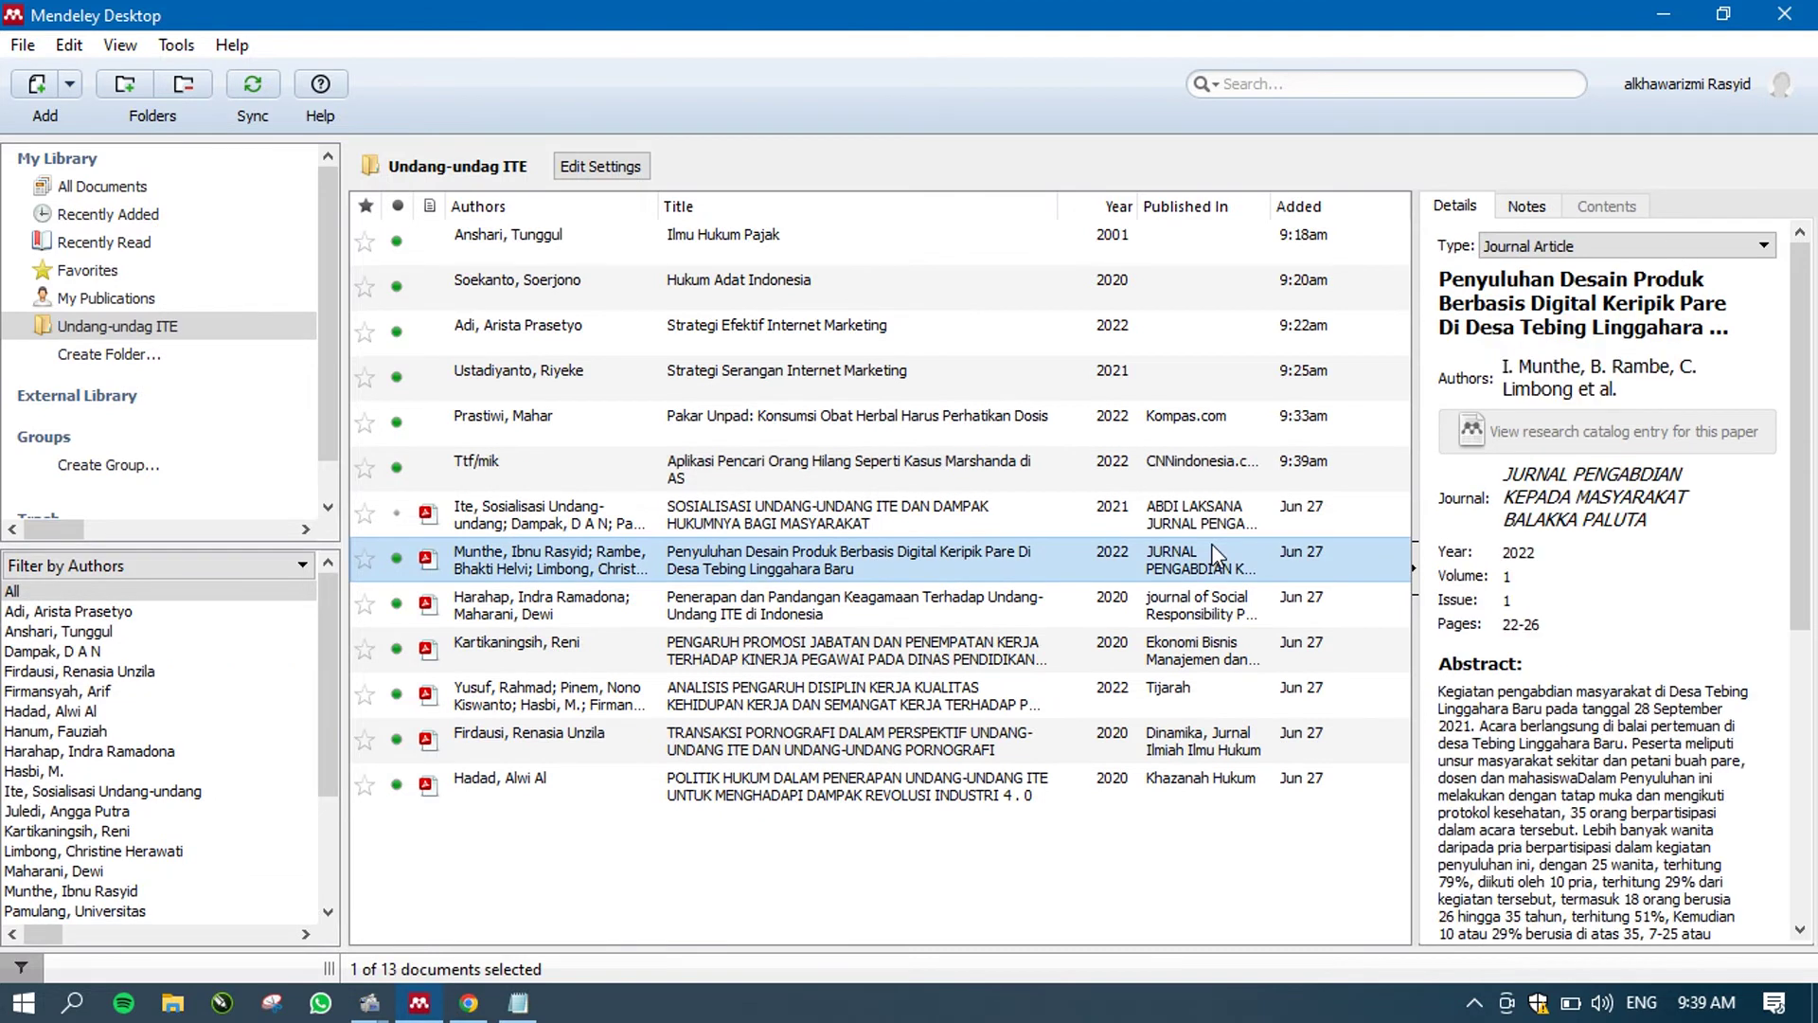
click(596, 438)
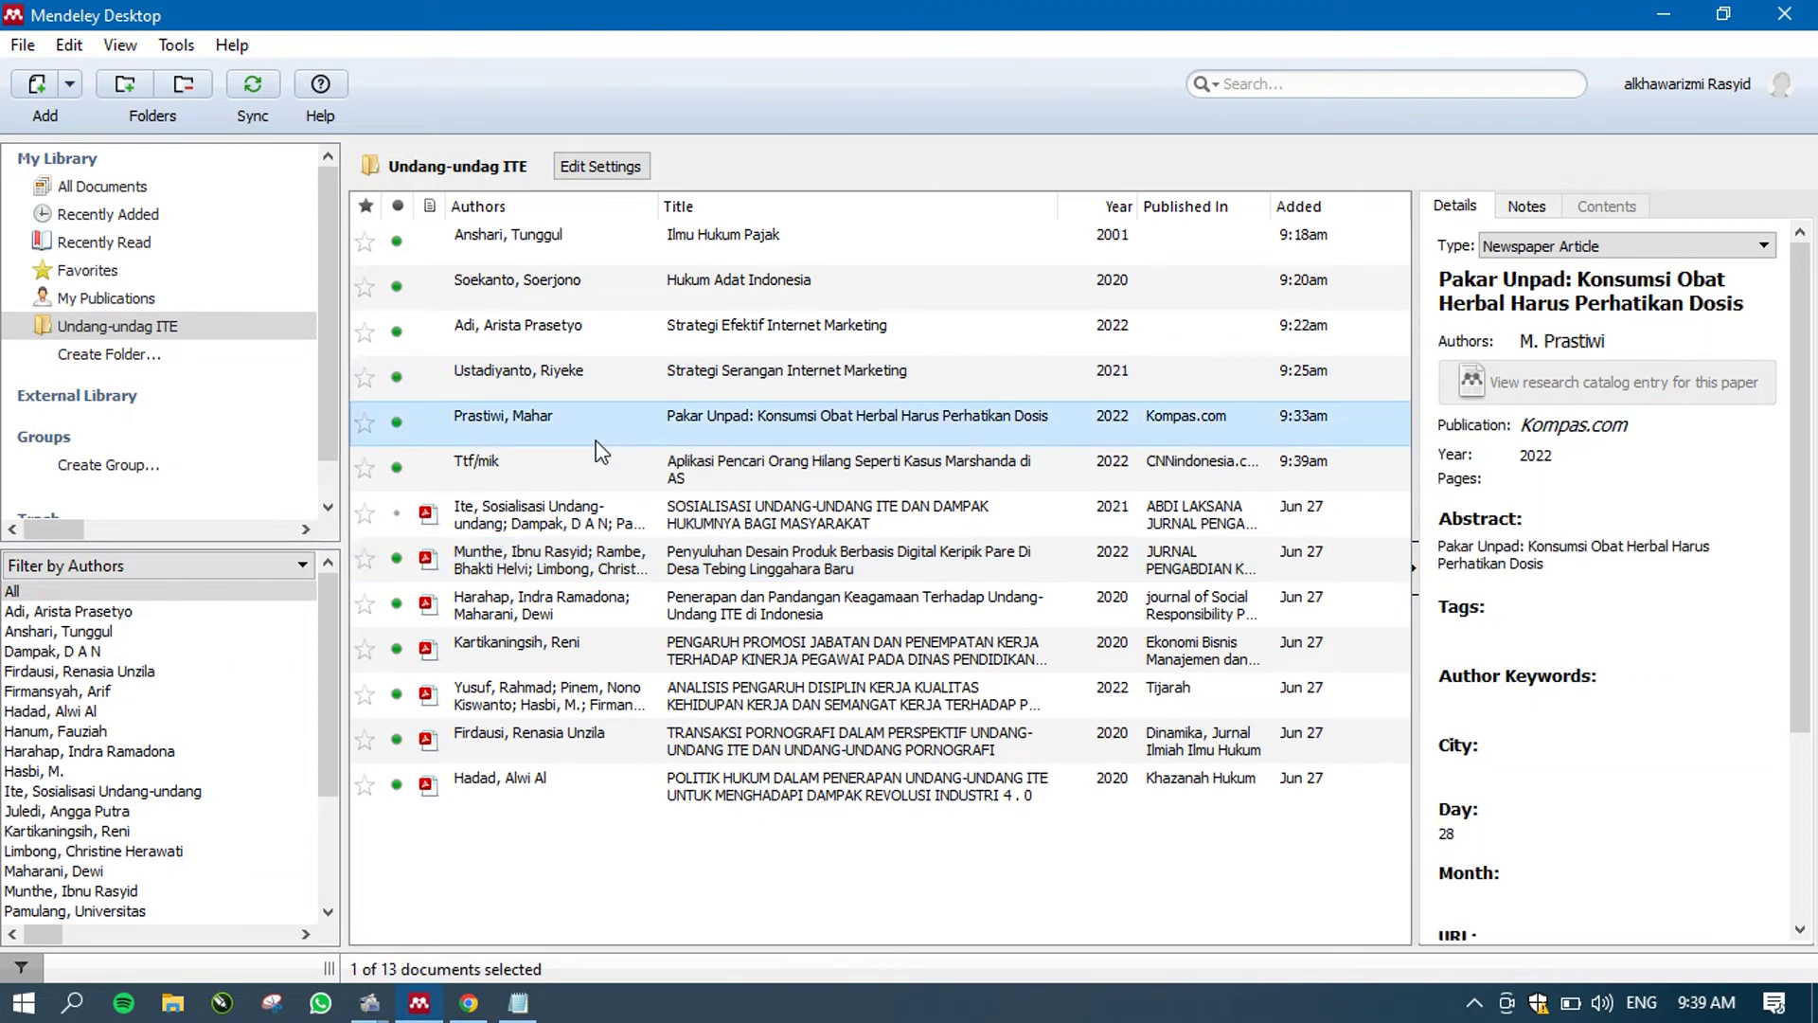
click(592, 466)
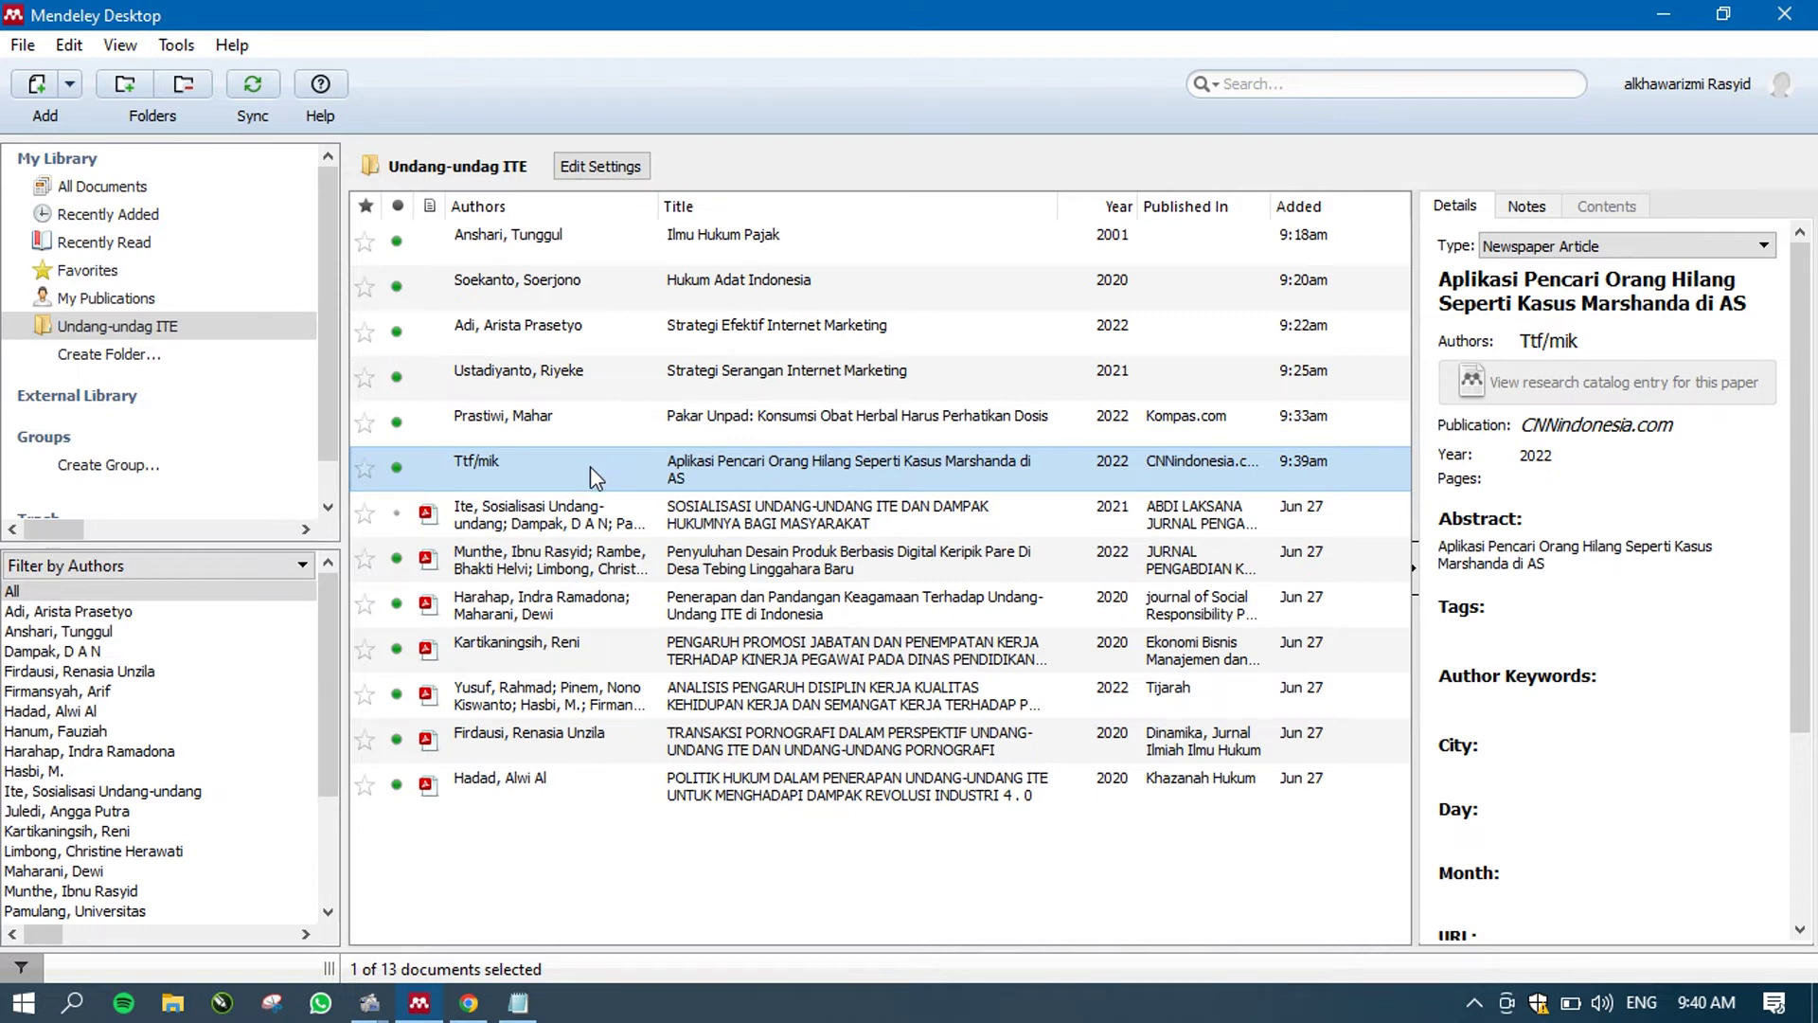
- Switch to Chrome and open a new tab for a web search
click(470, 1003)
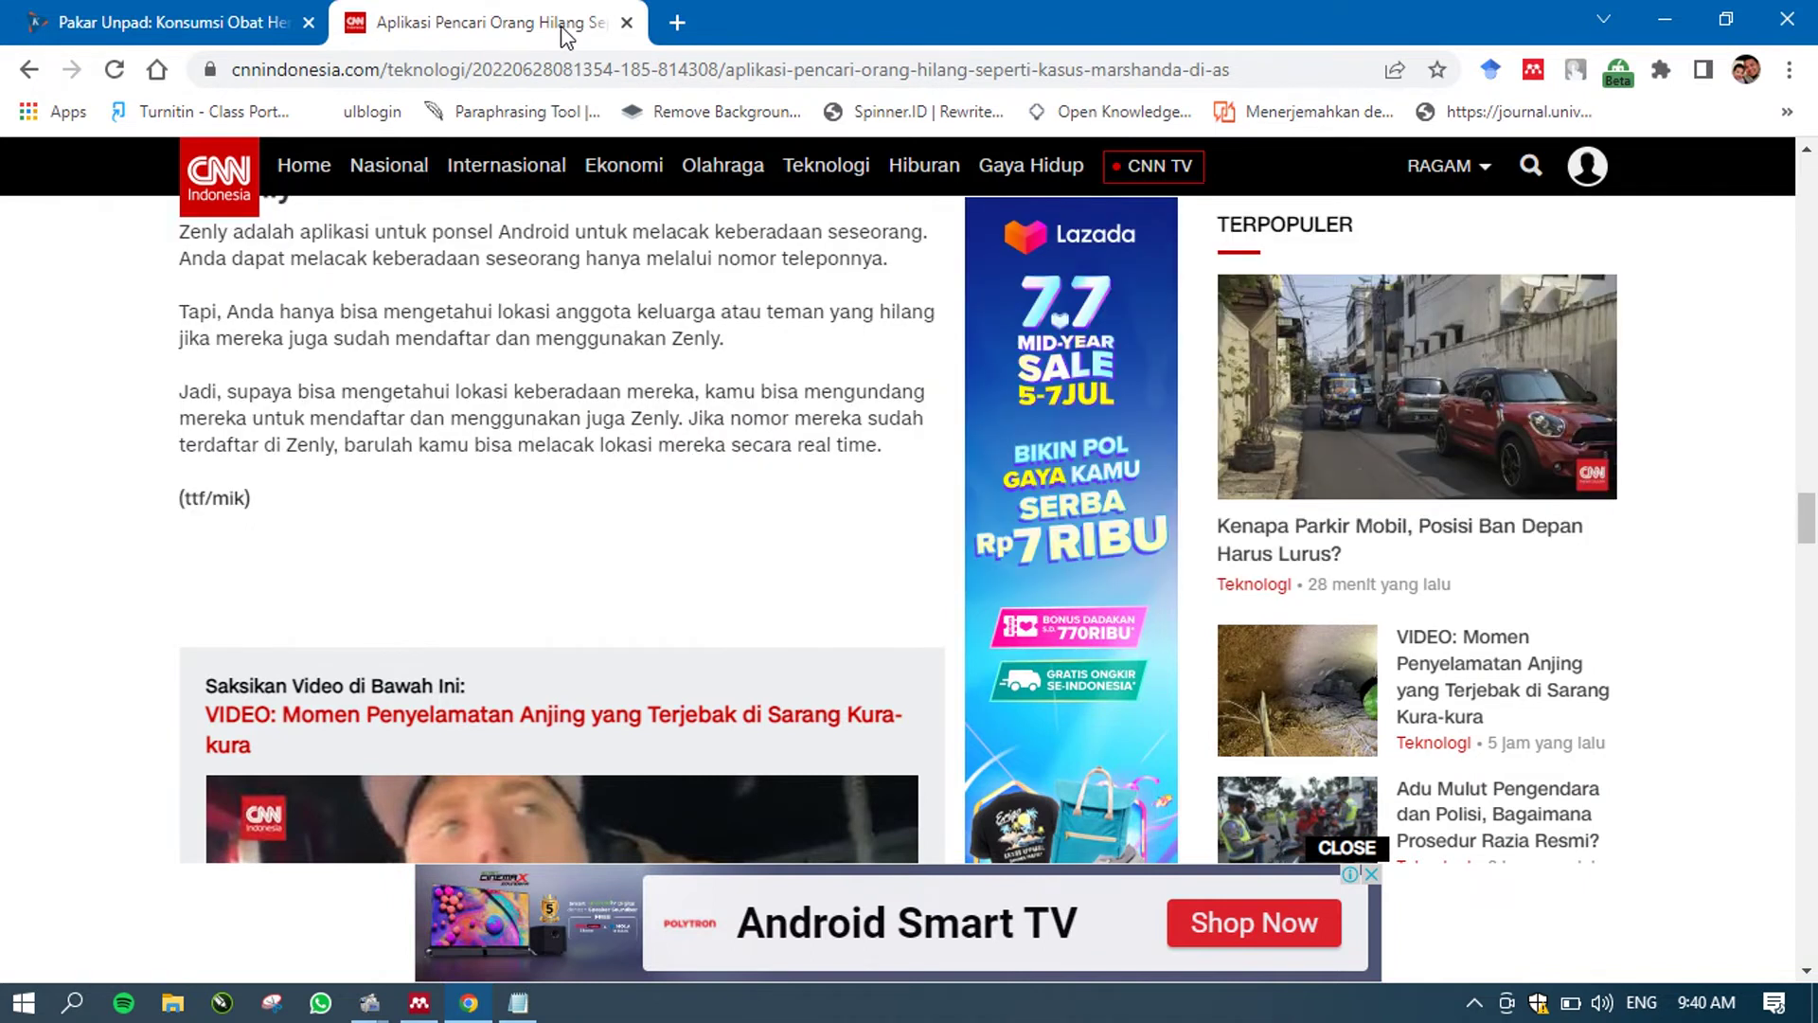
click(676, 23)
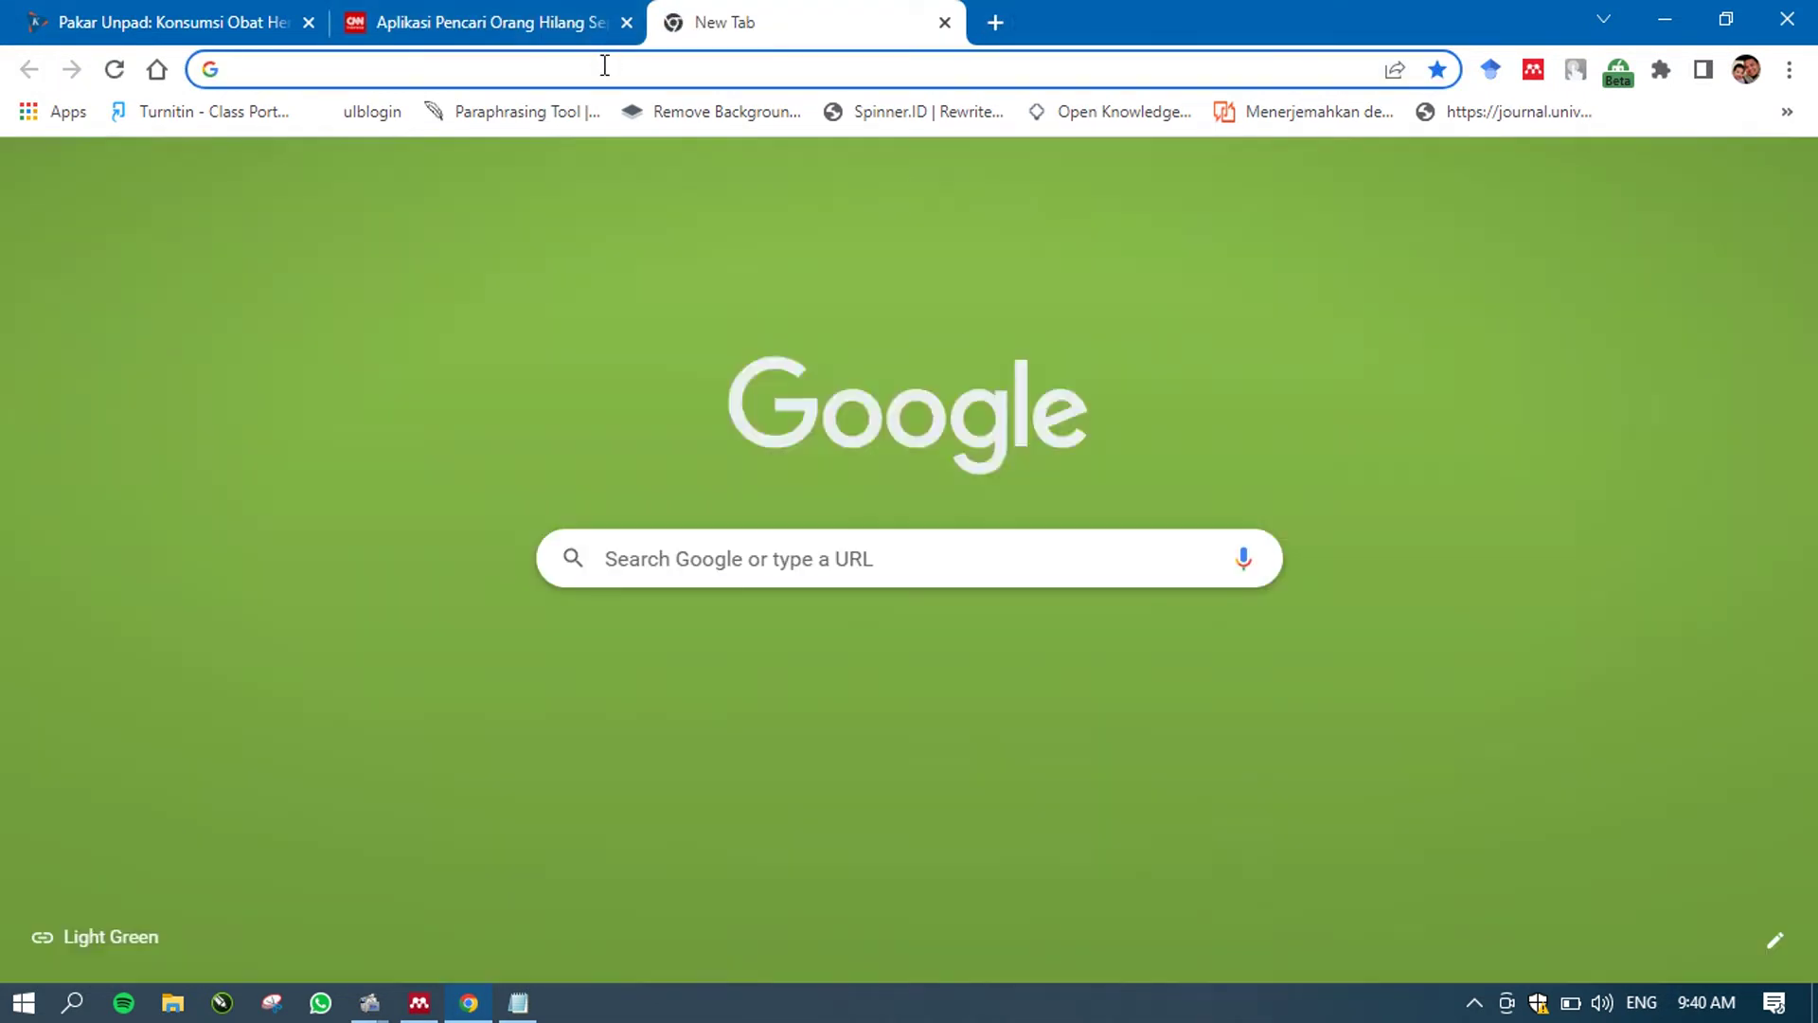
click(604, 65)
text(bit)
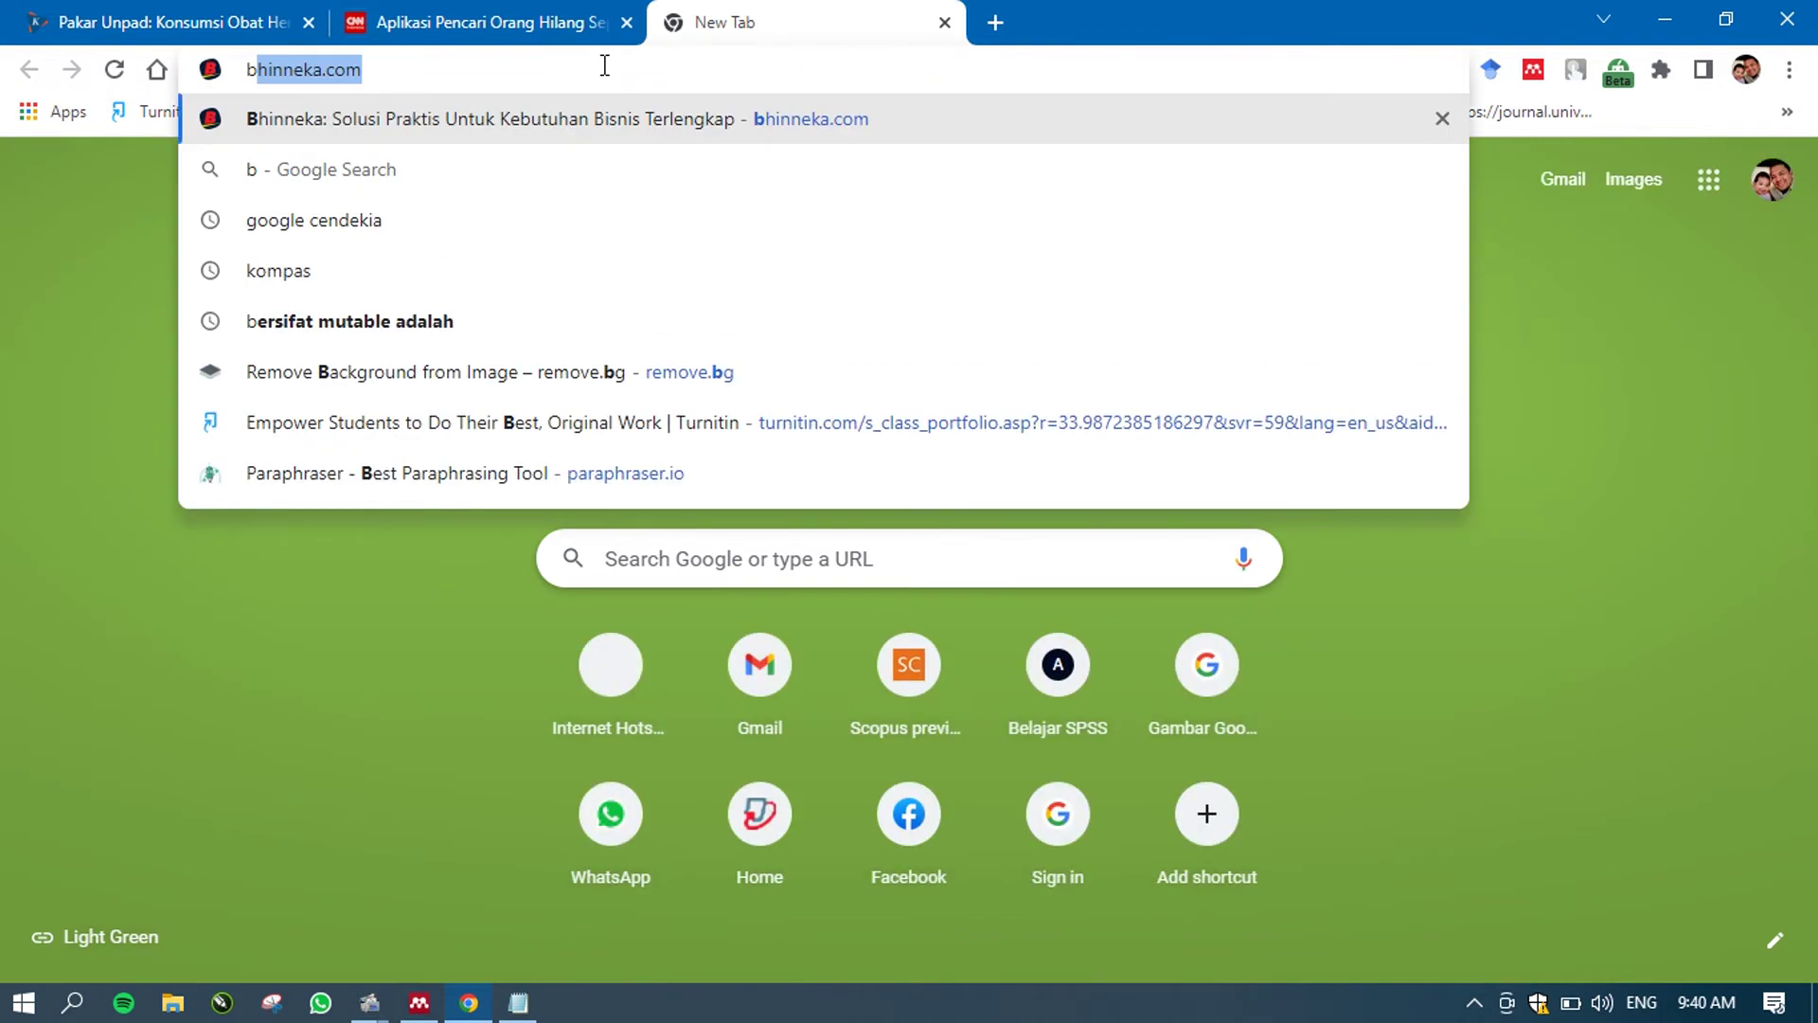
key(BackSpace)
key(BackSpace)
key(BackSpace)
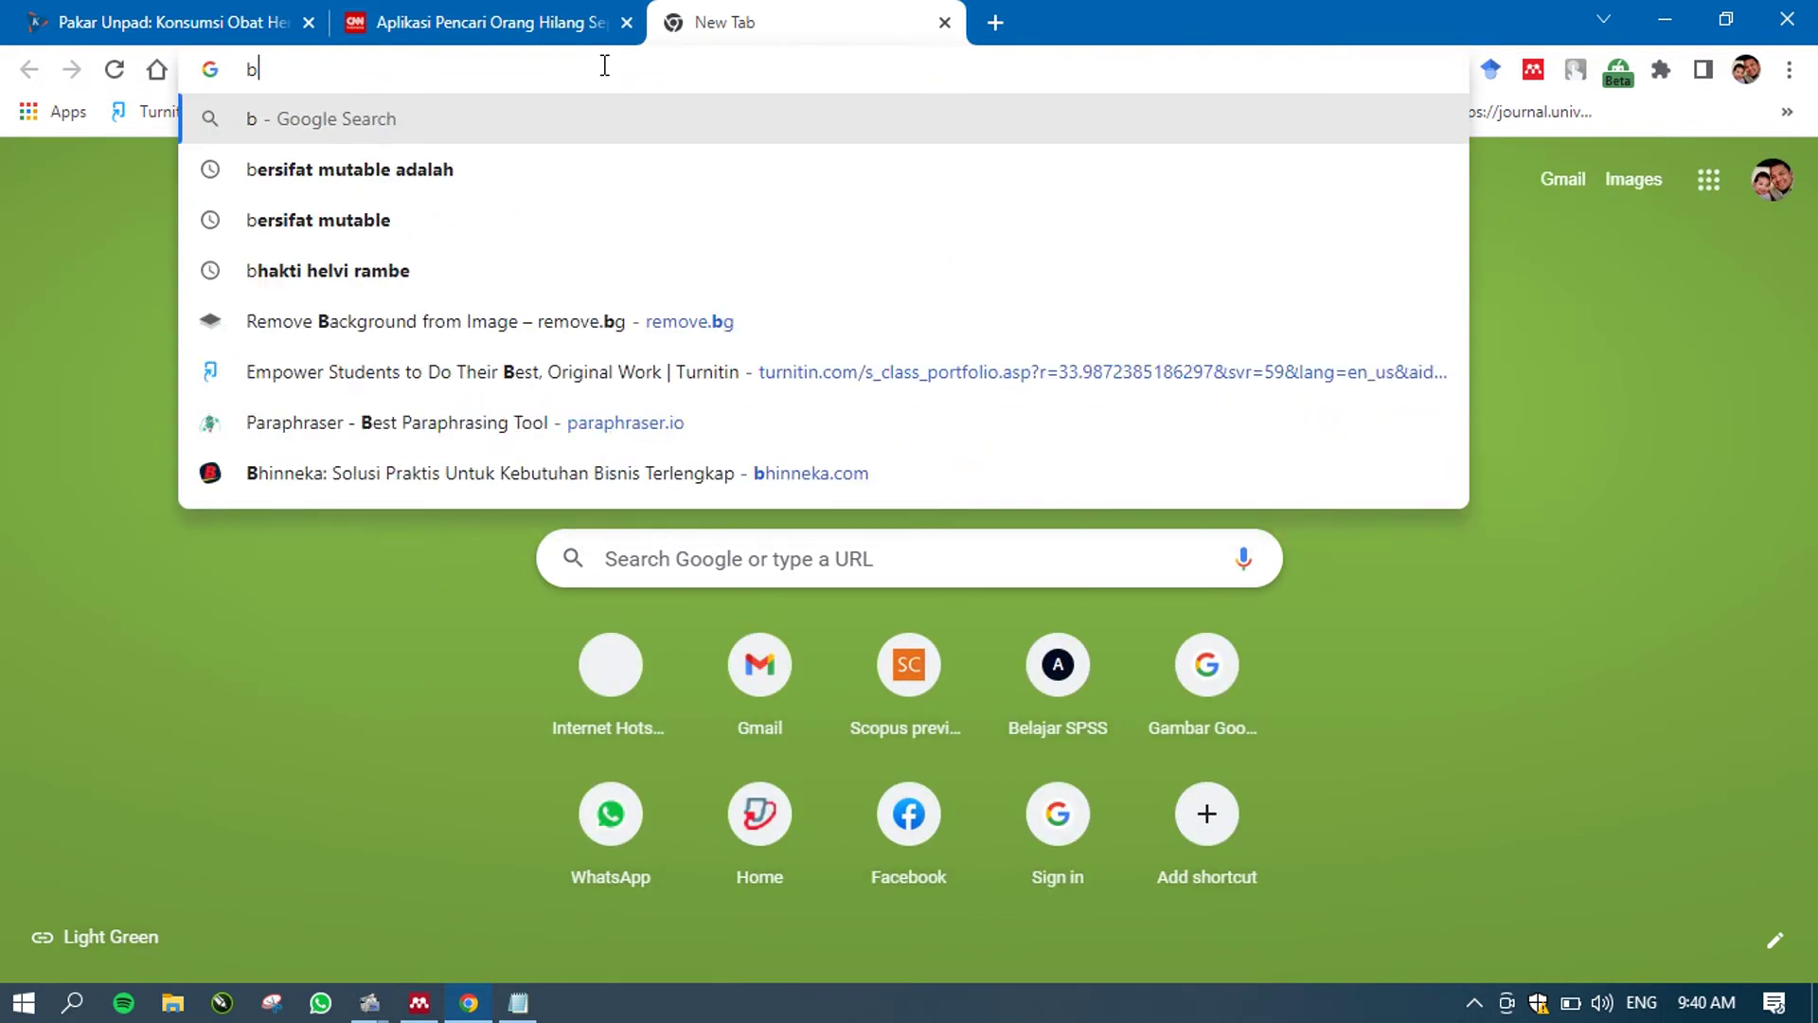
key(BackSpace)
text(bit)
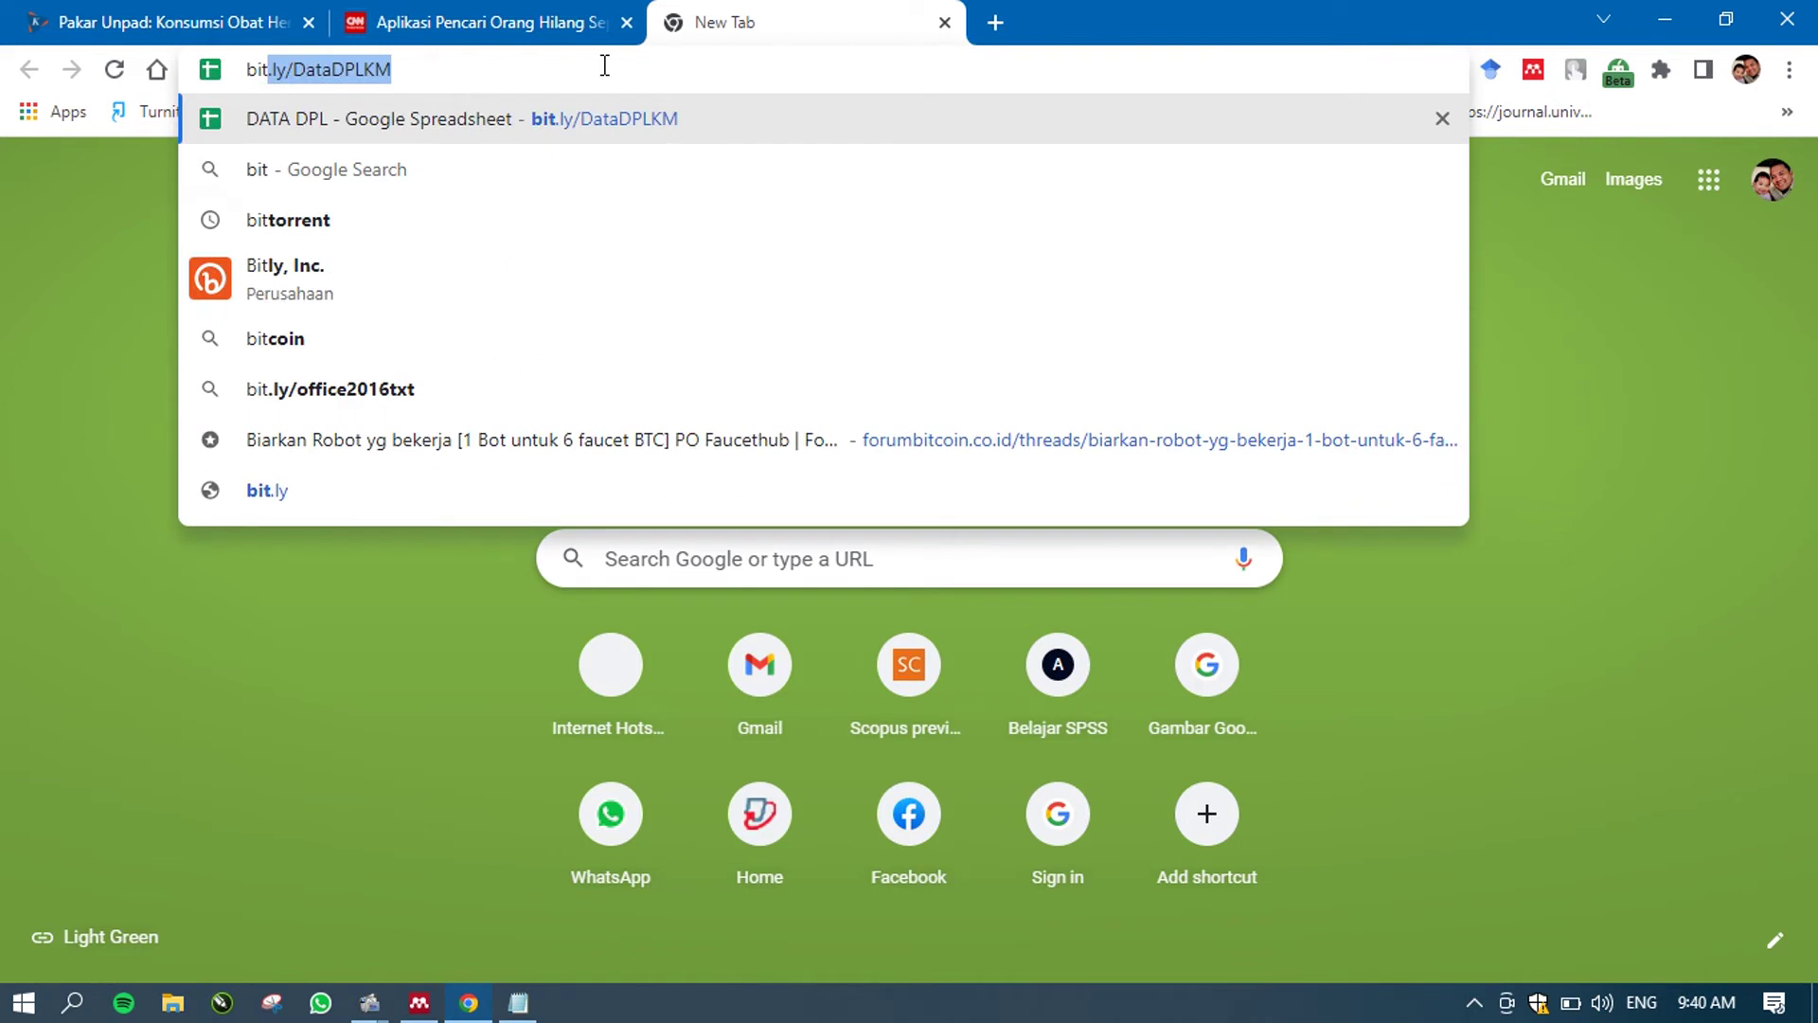
key(BackSpace)
key(BackSpace)
key(BackSpace)
key(BackSpace)
- Search Google for info bitcoin crypto
text(inf)
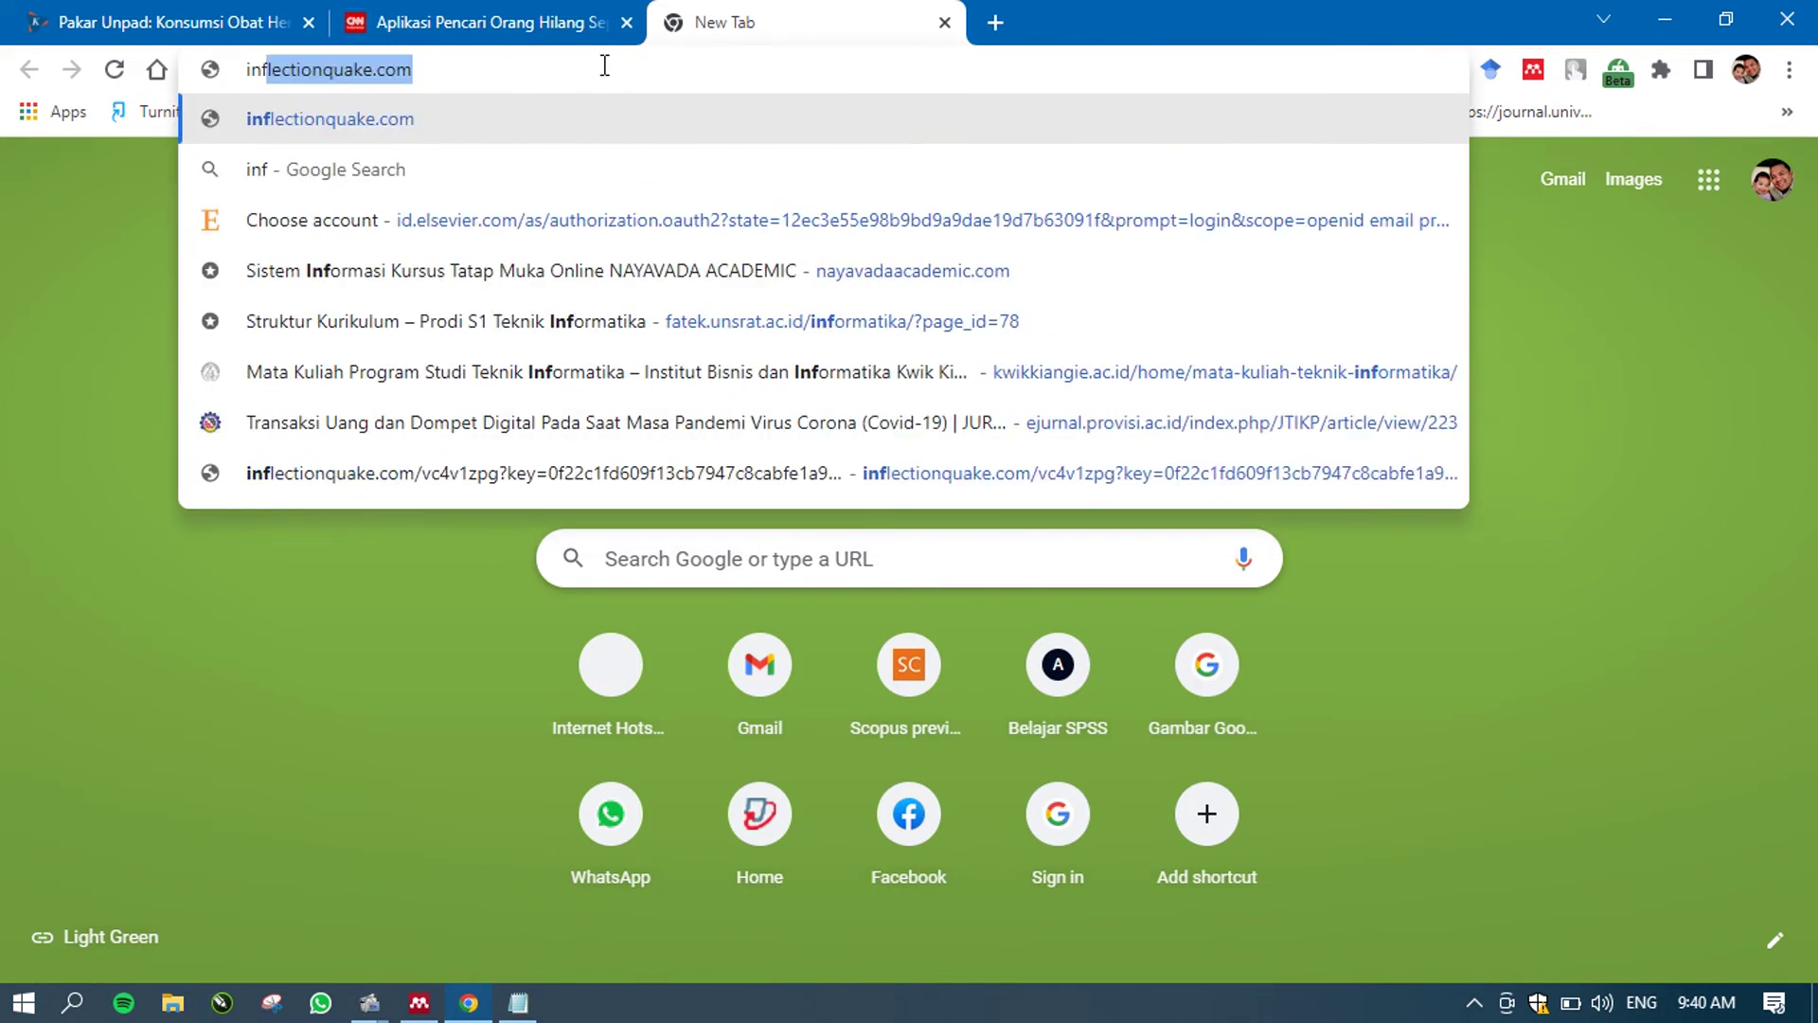
text(o bit)
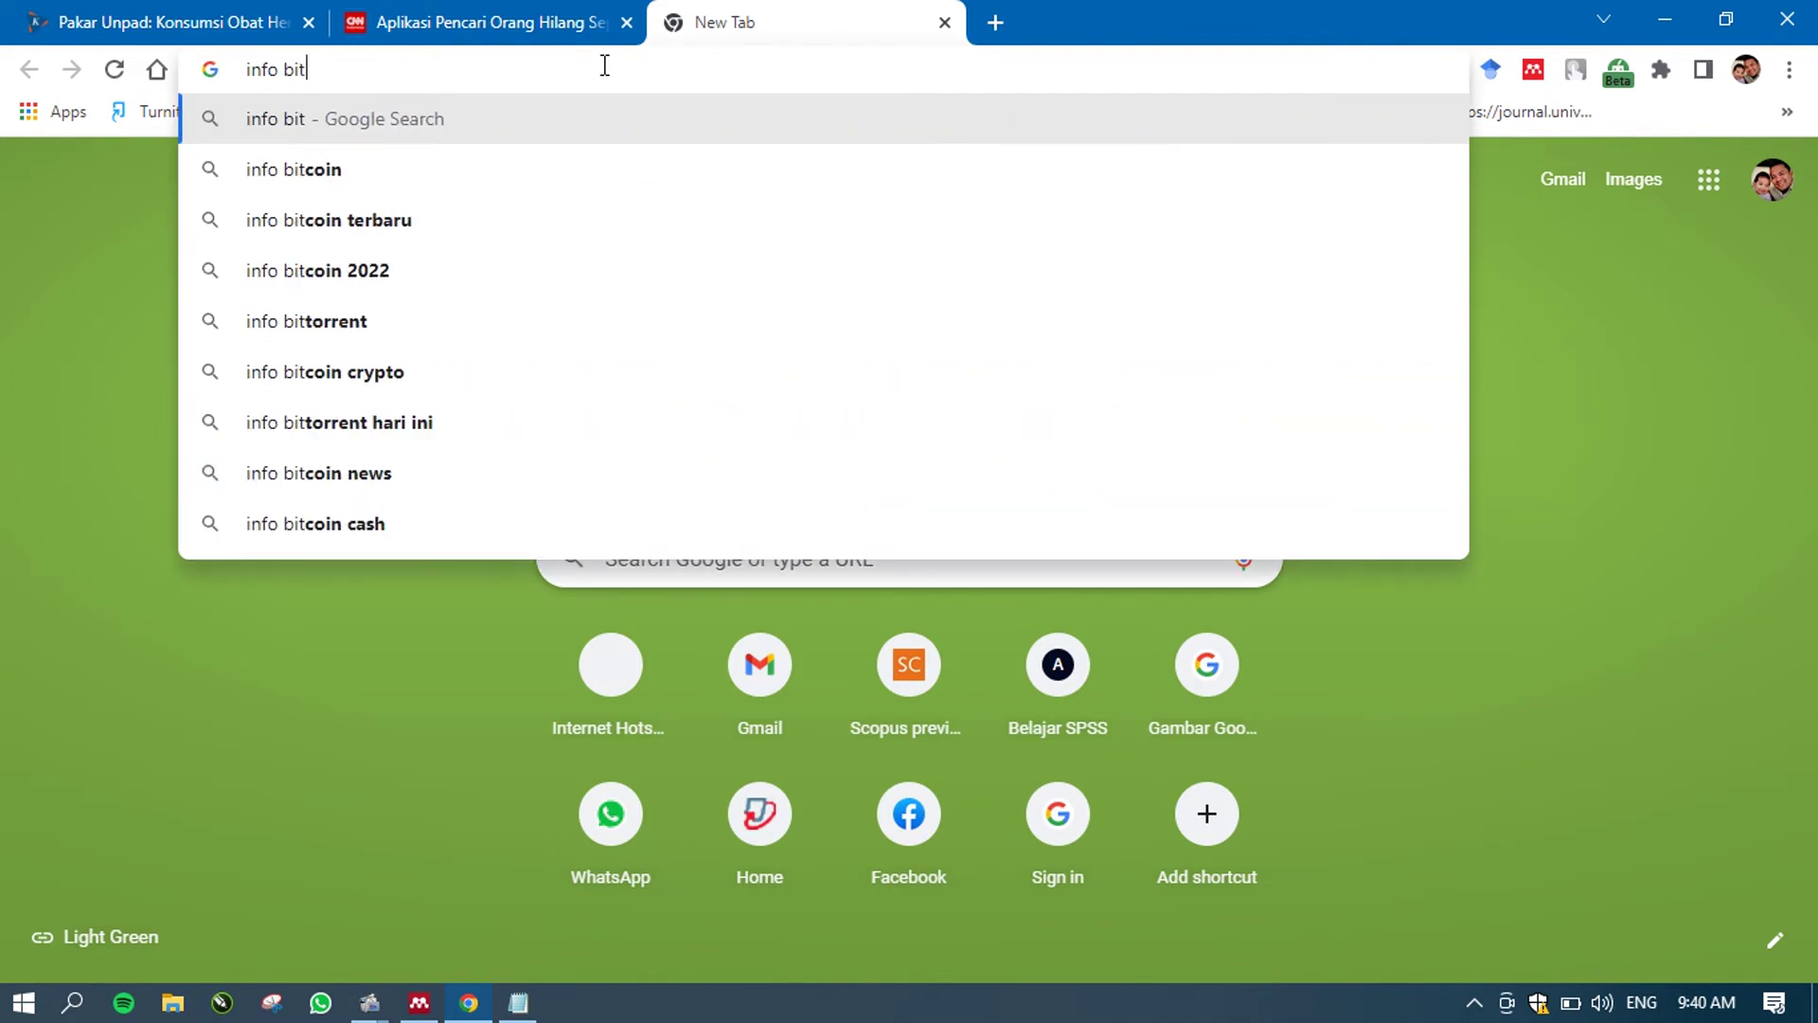
text(c)
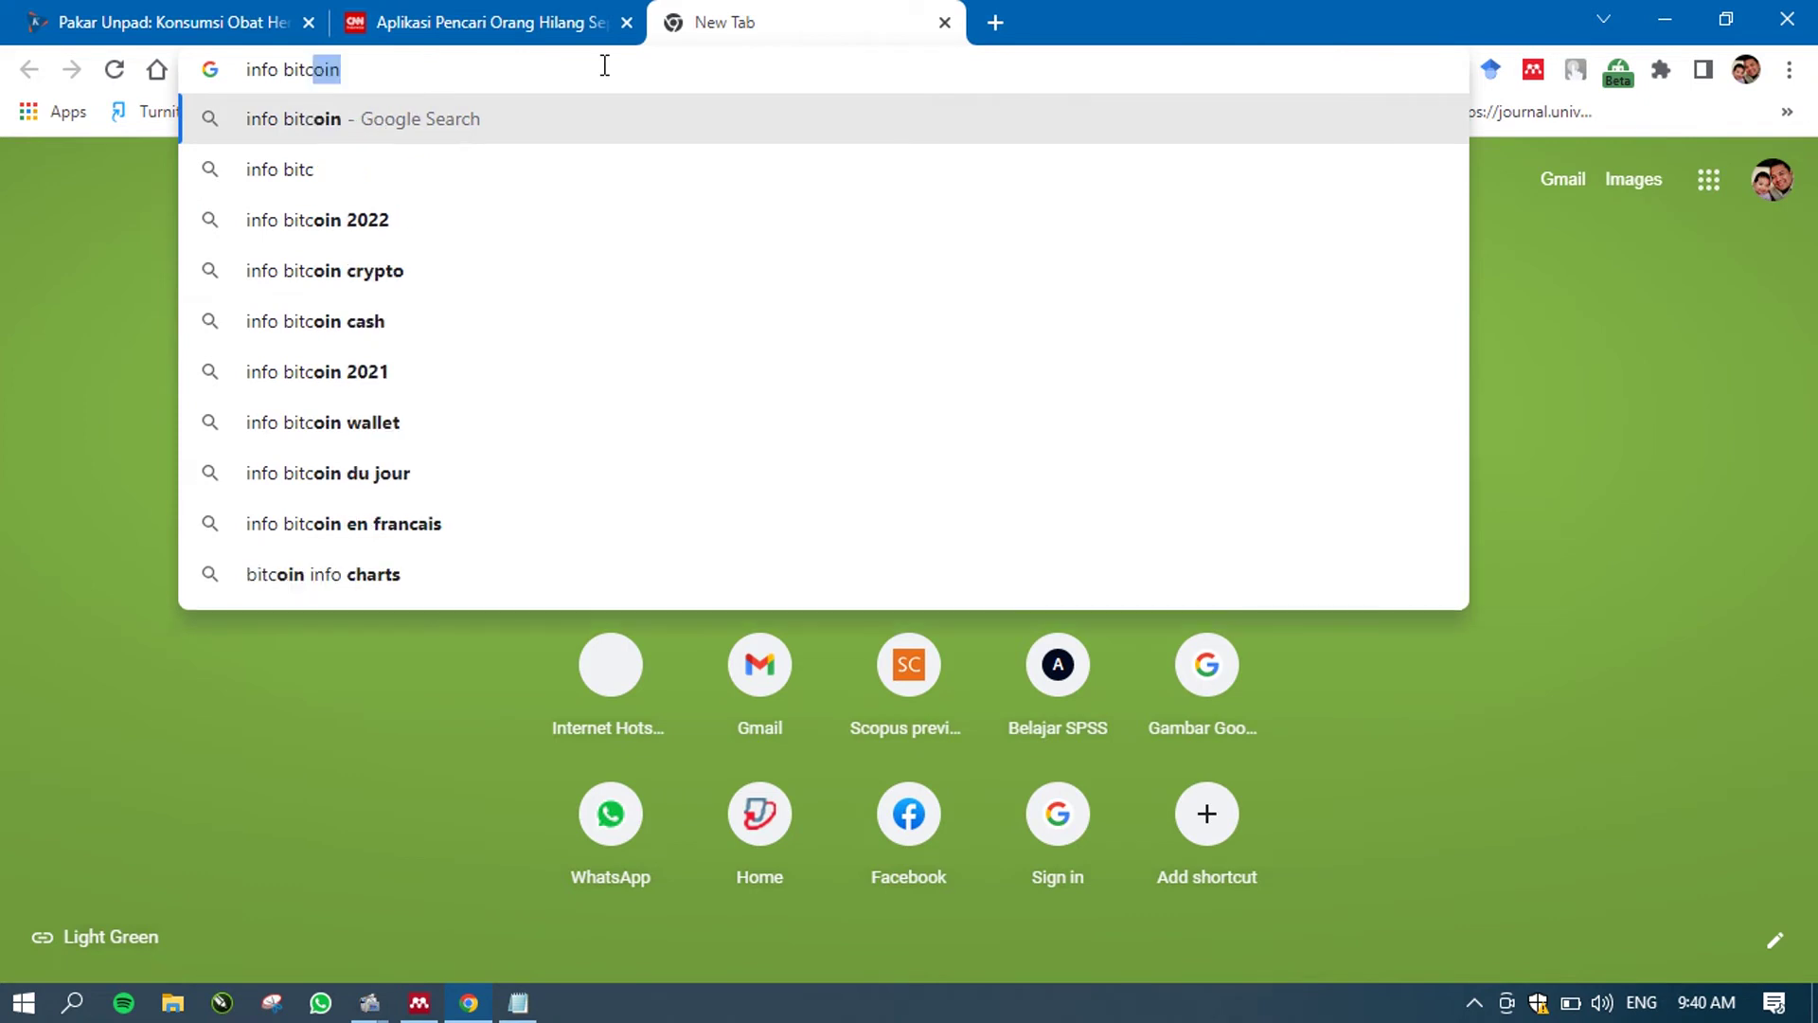
click(498, 270)
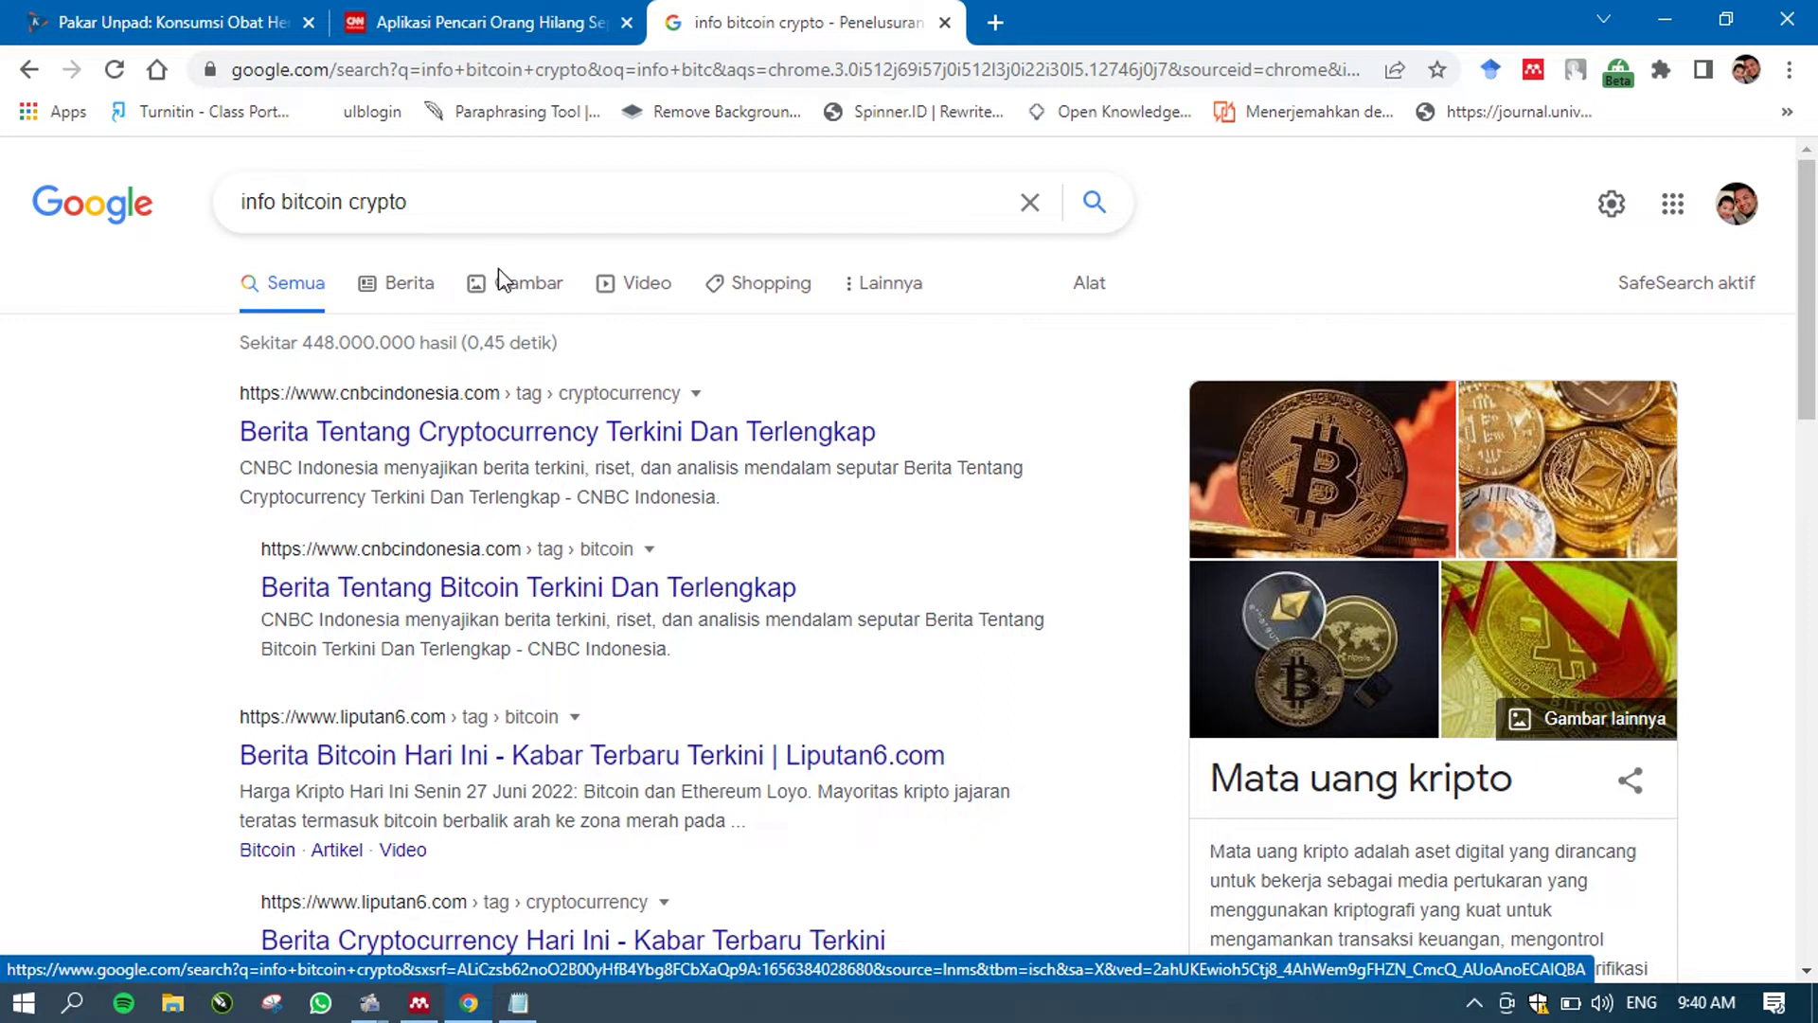
- Open CNBC Indonesia's cryptocurrency news listing and bring up the article "Kasus Hacker Kembali Terjadi di Kripto, Koin Rp 1,48 T Raib!" at its headline
click(323, 434)
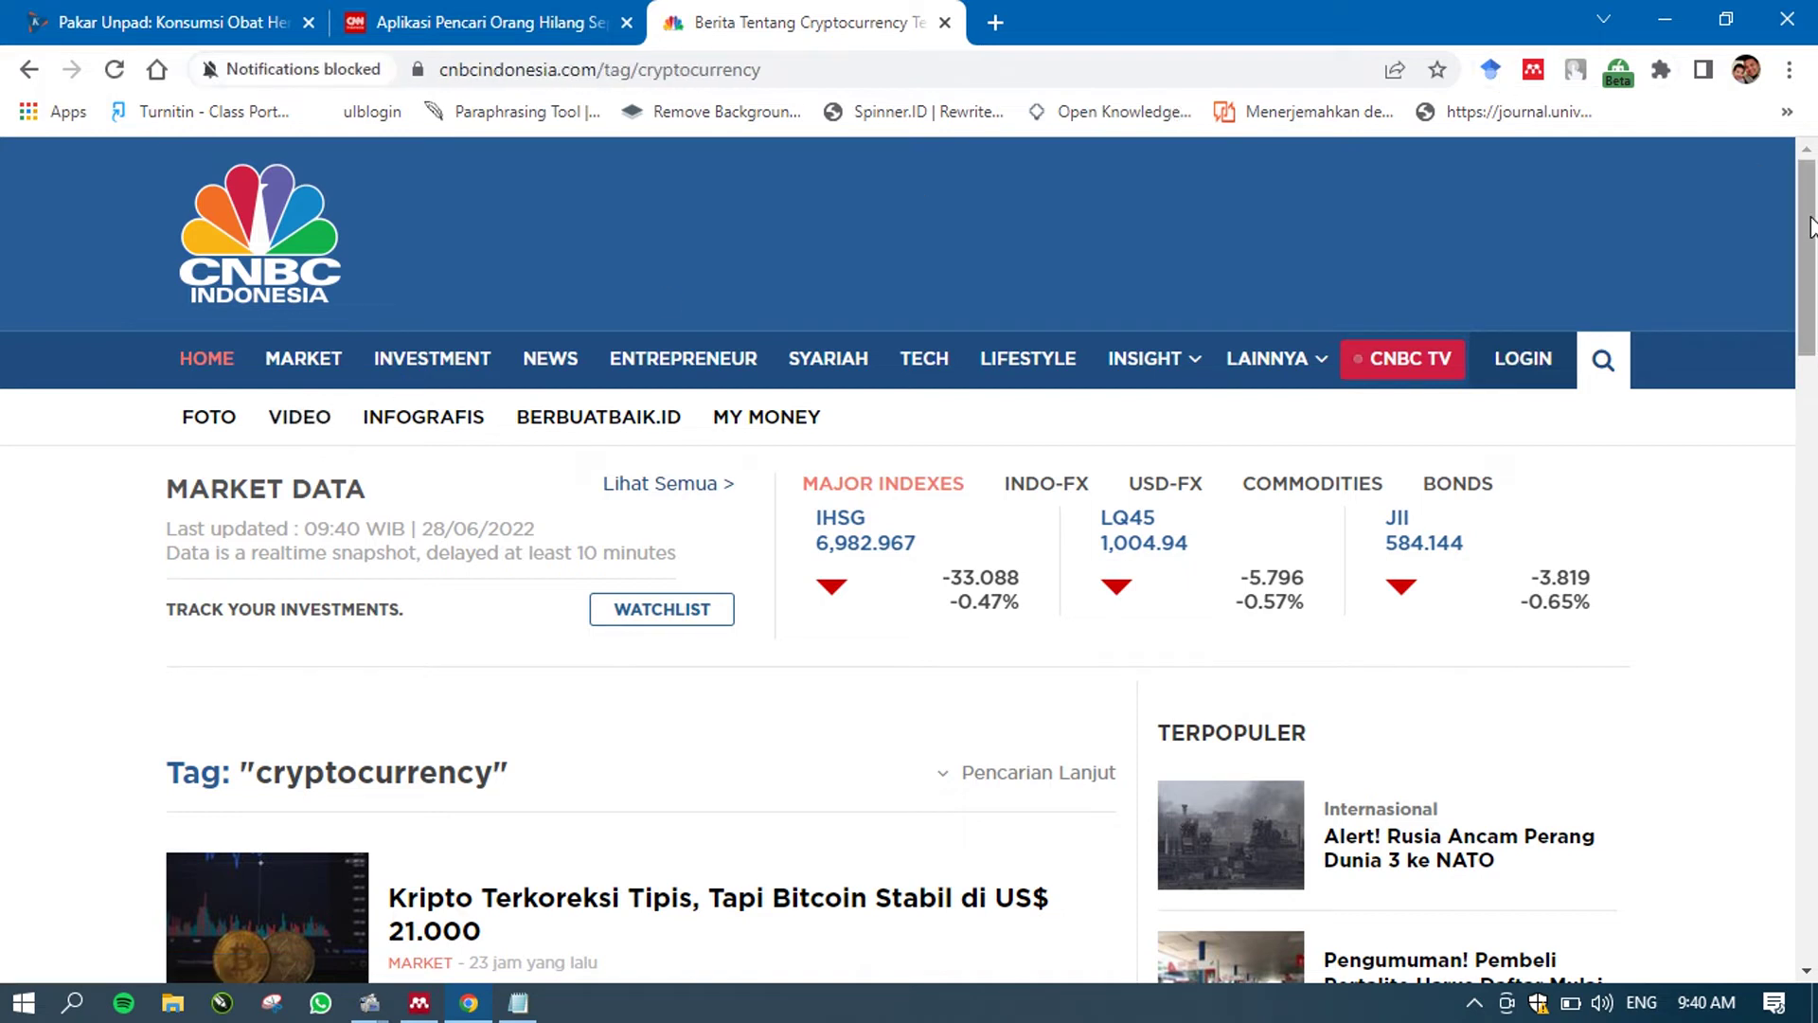
drag(1810, 227, 1814, 322)
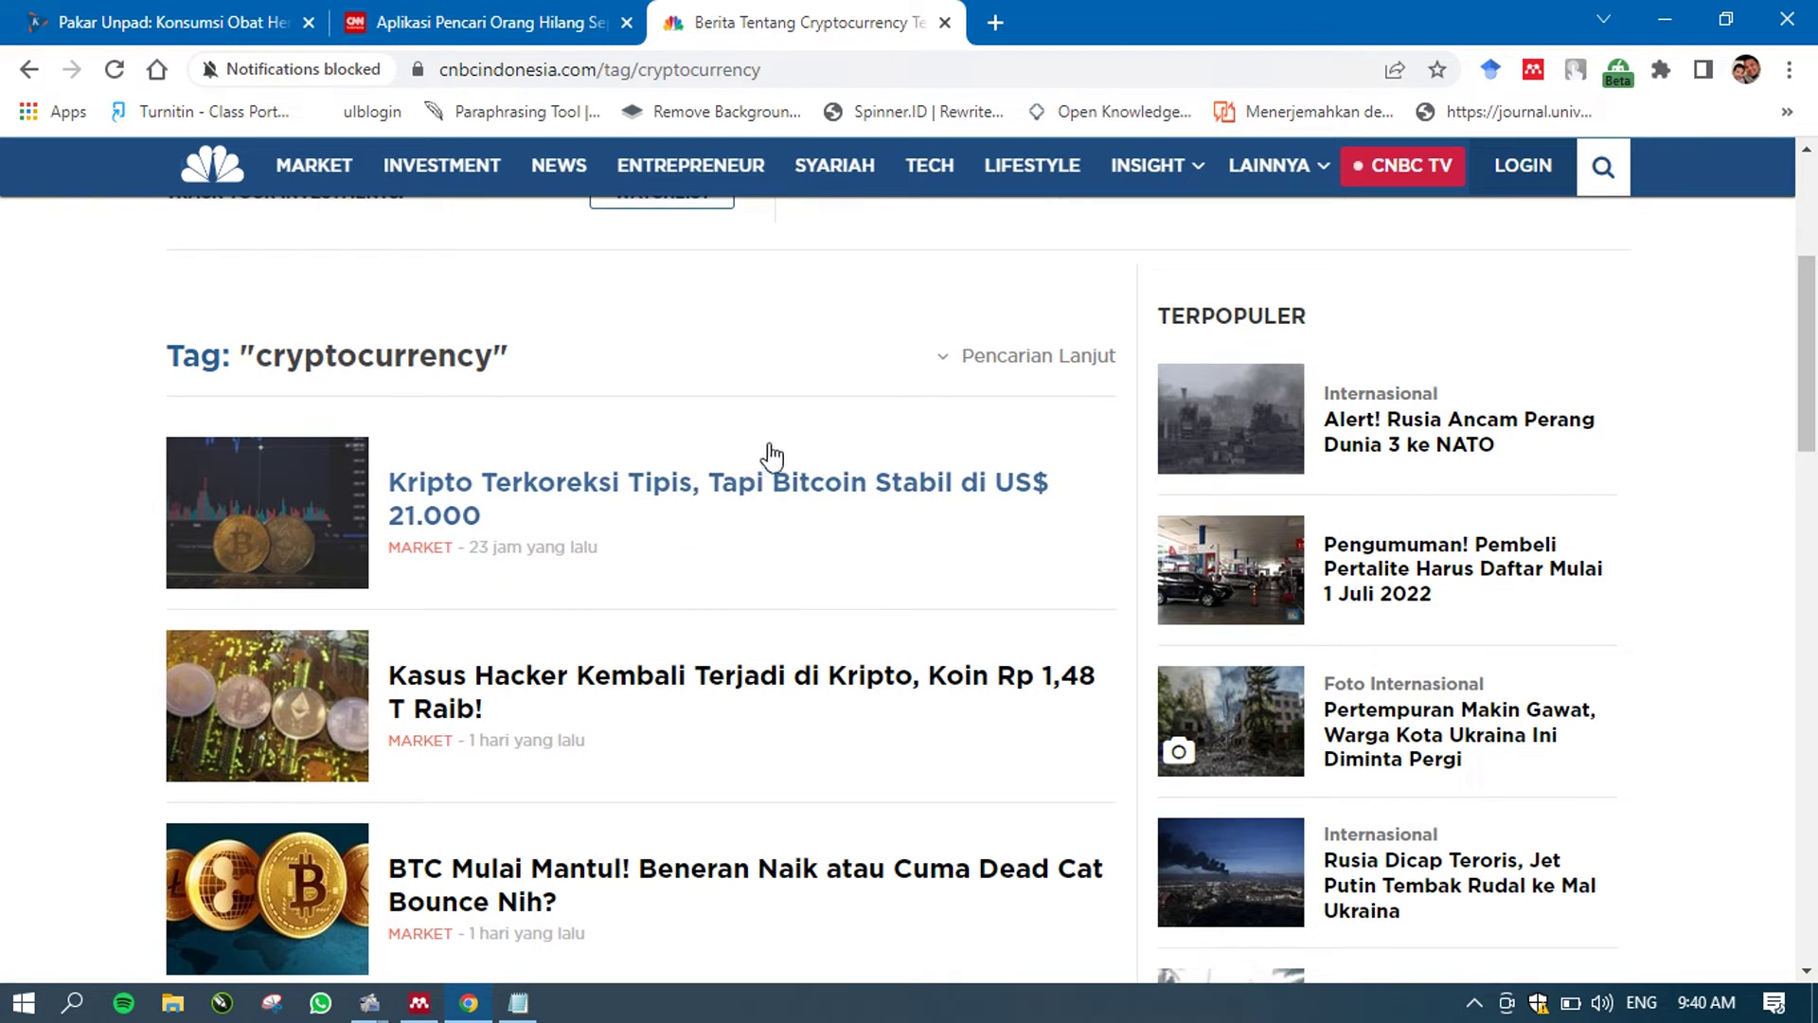
click(558, 692)
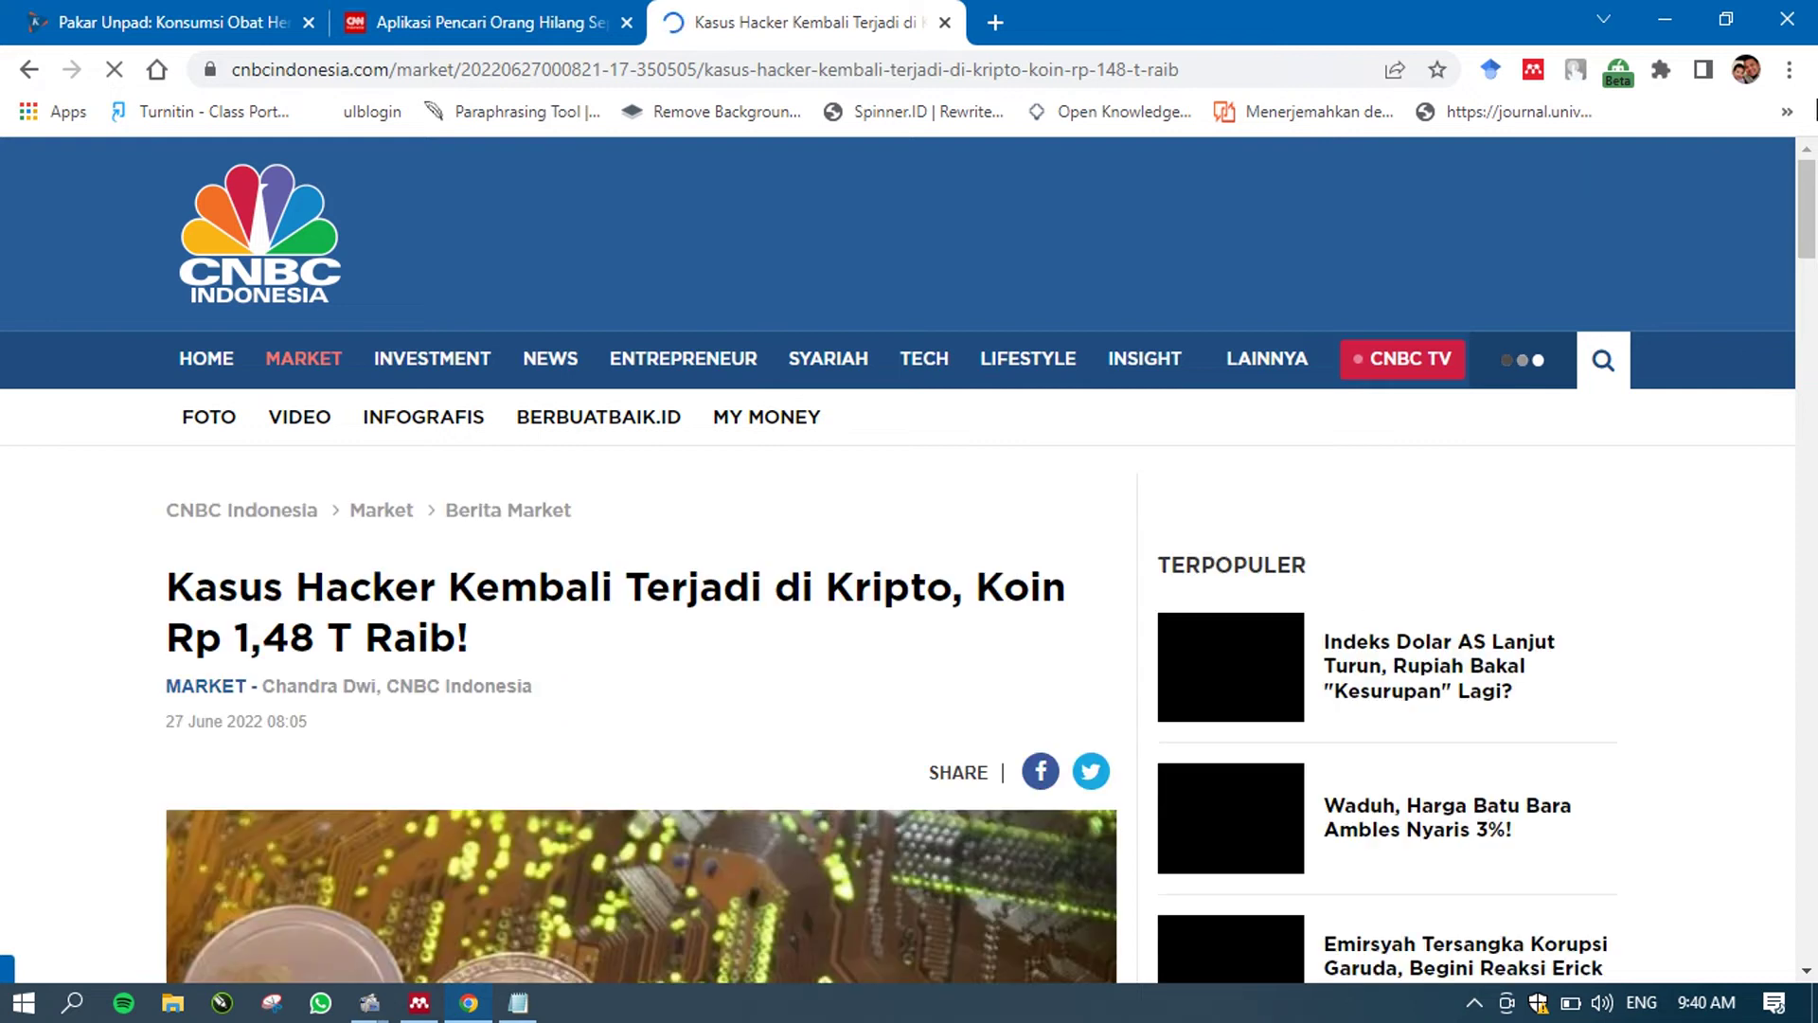
drag(1809, 213, 1806, 265)
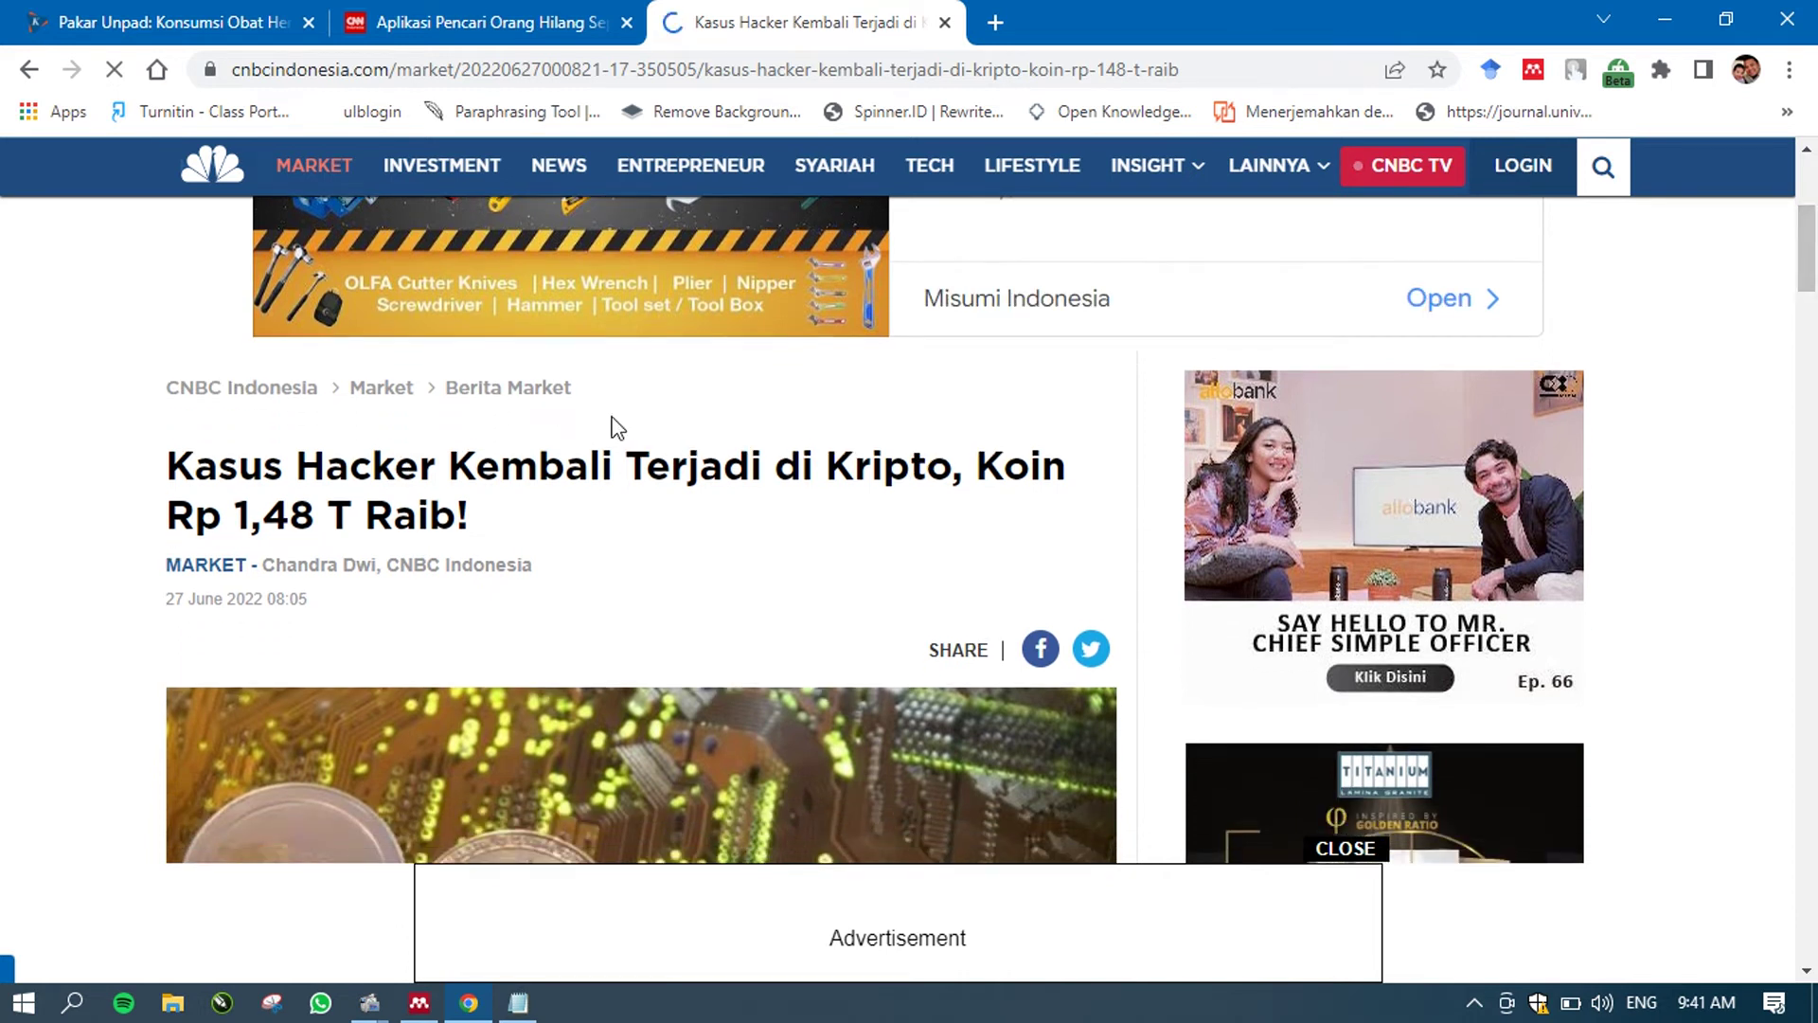
- Switch to Mendeley Desktop and start a new manually entered document of type Web Page
click(414, 1011)
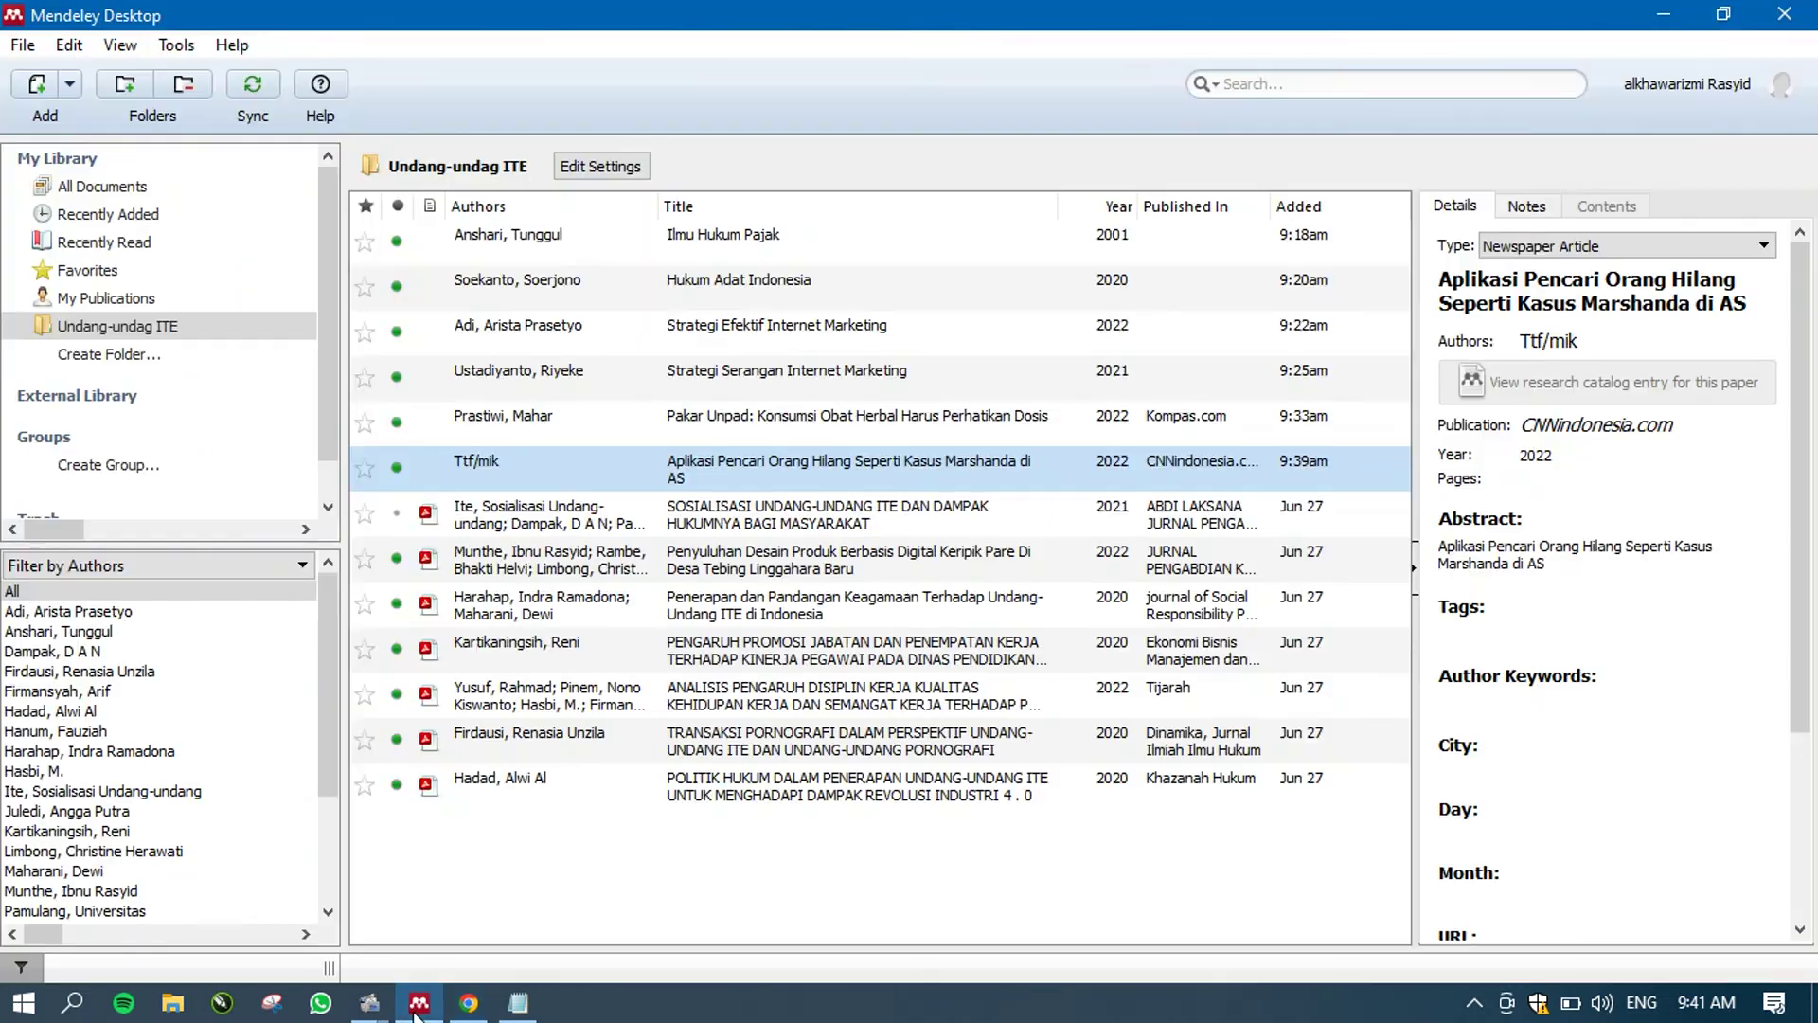
click(71, 91)
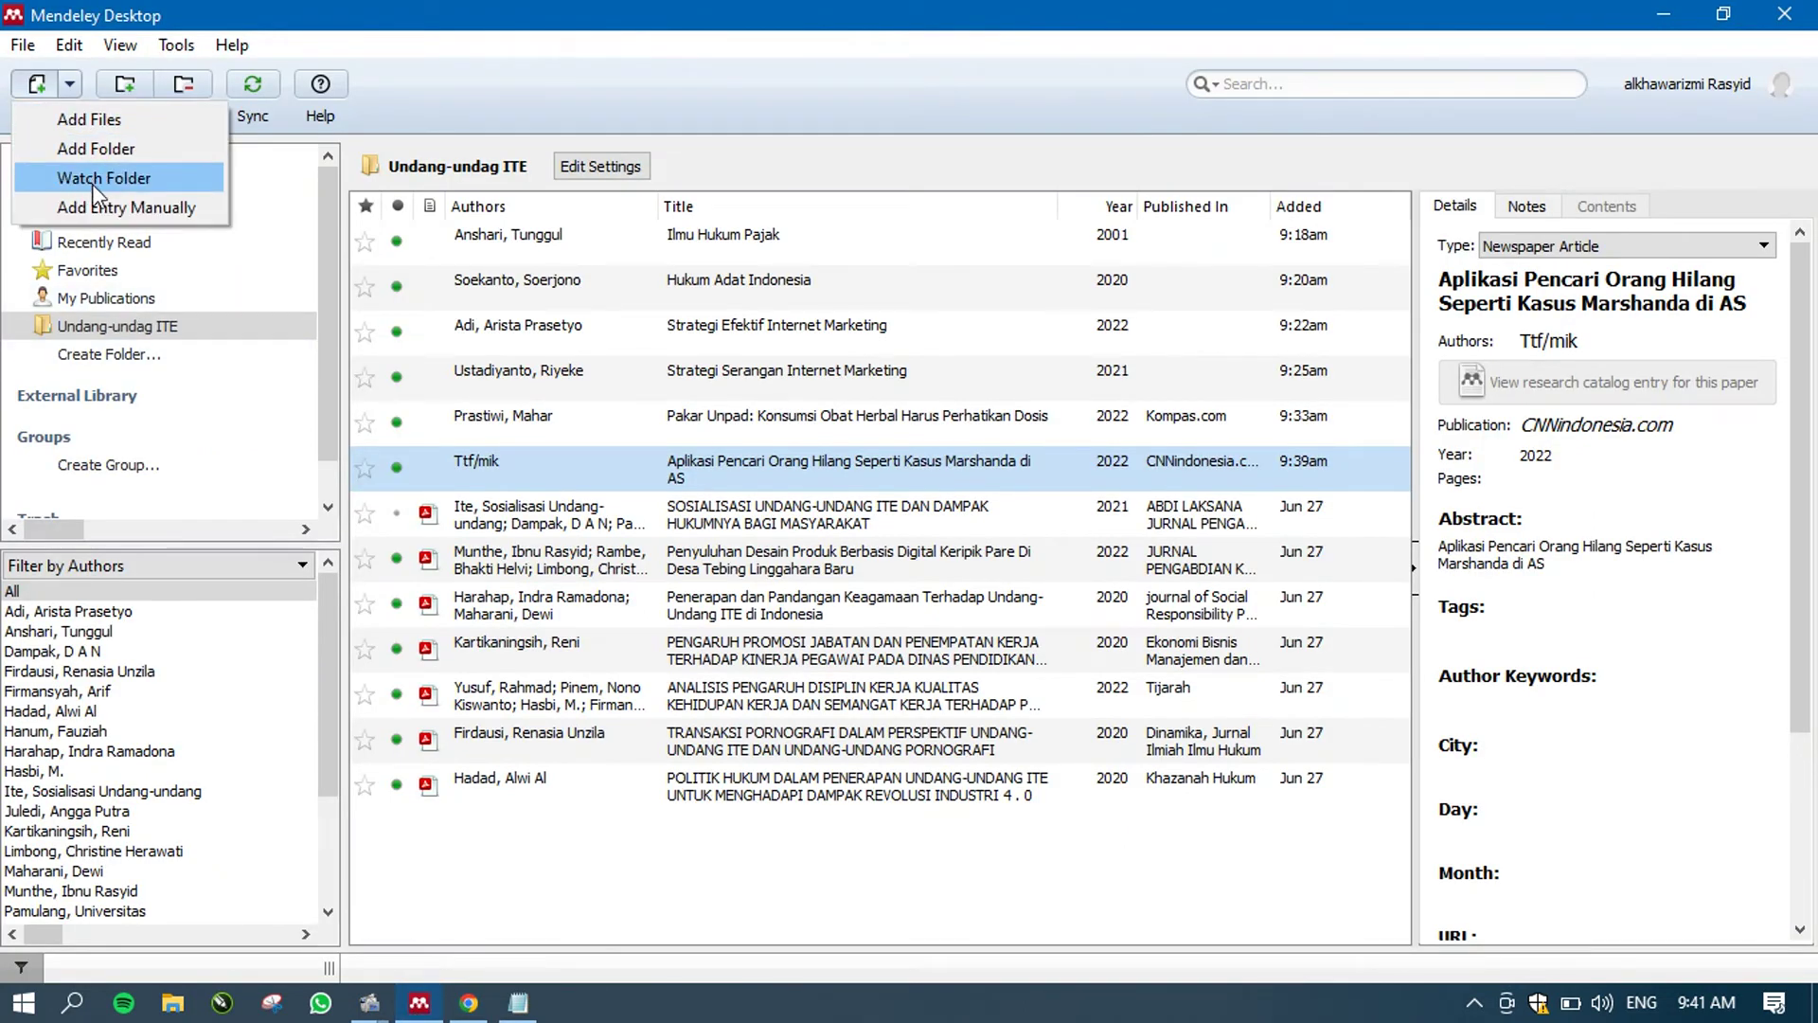
click(107, 206)
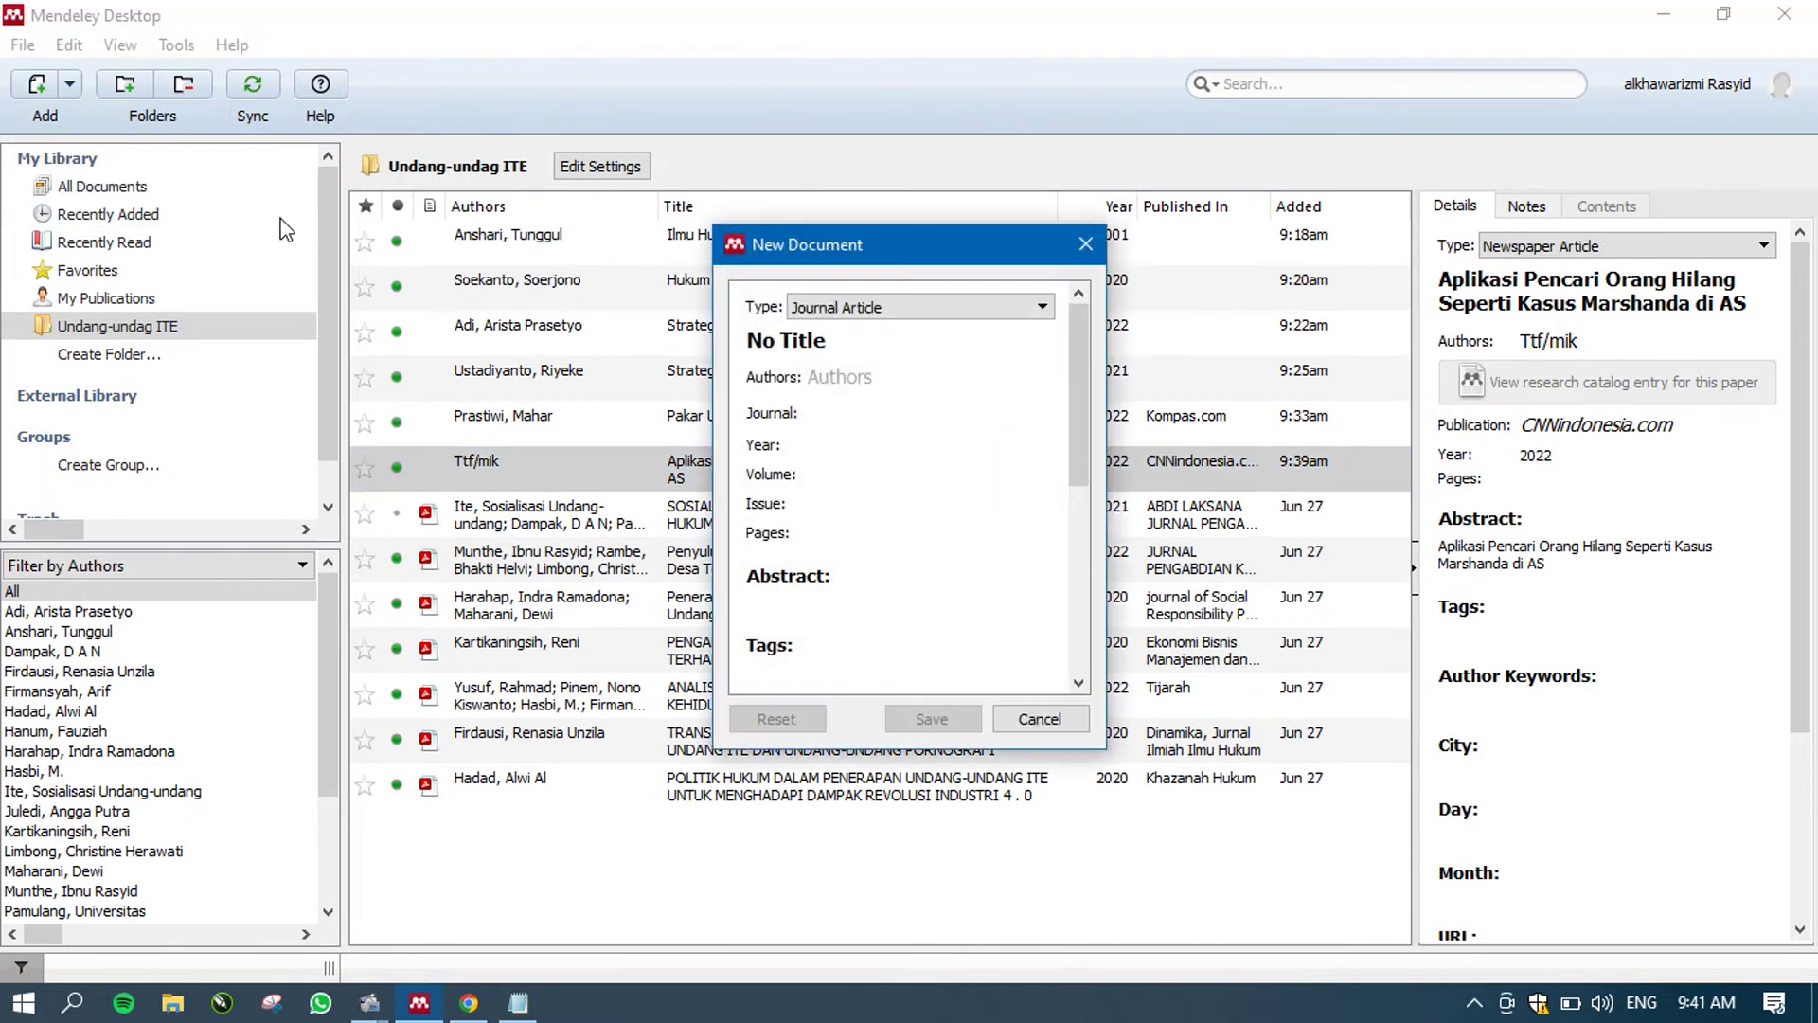
click(832, 313)
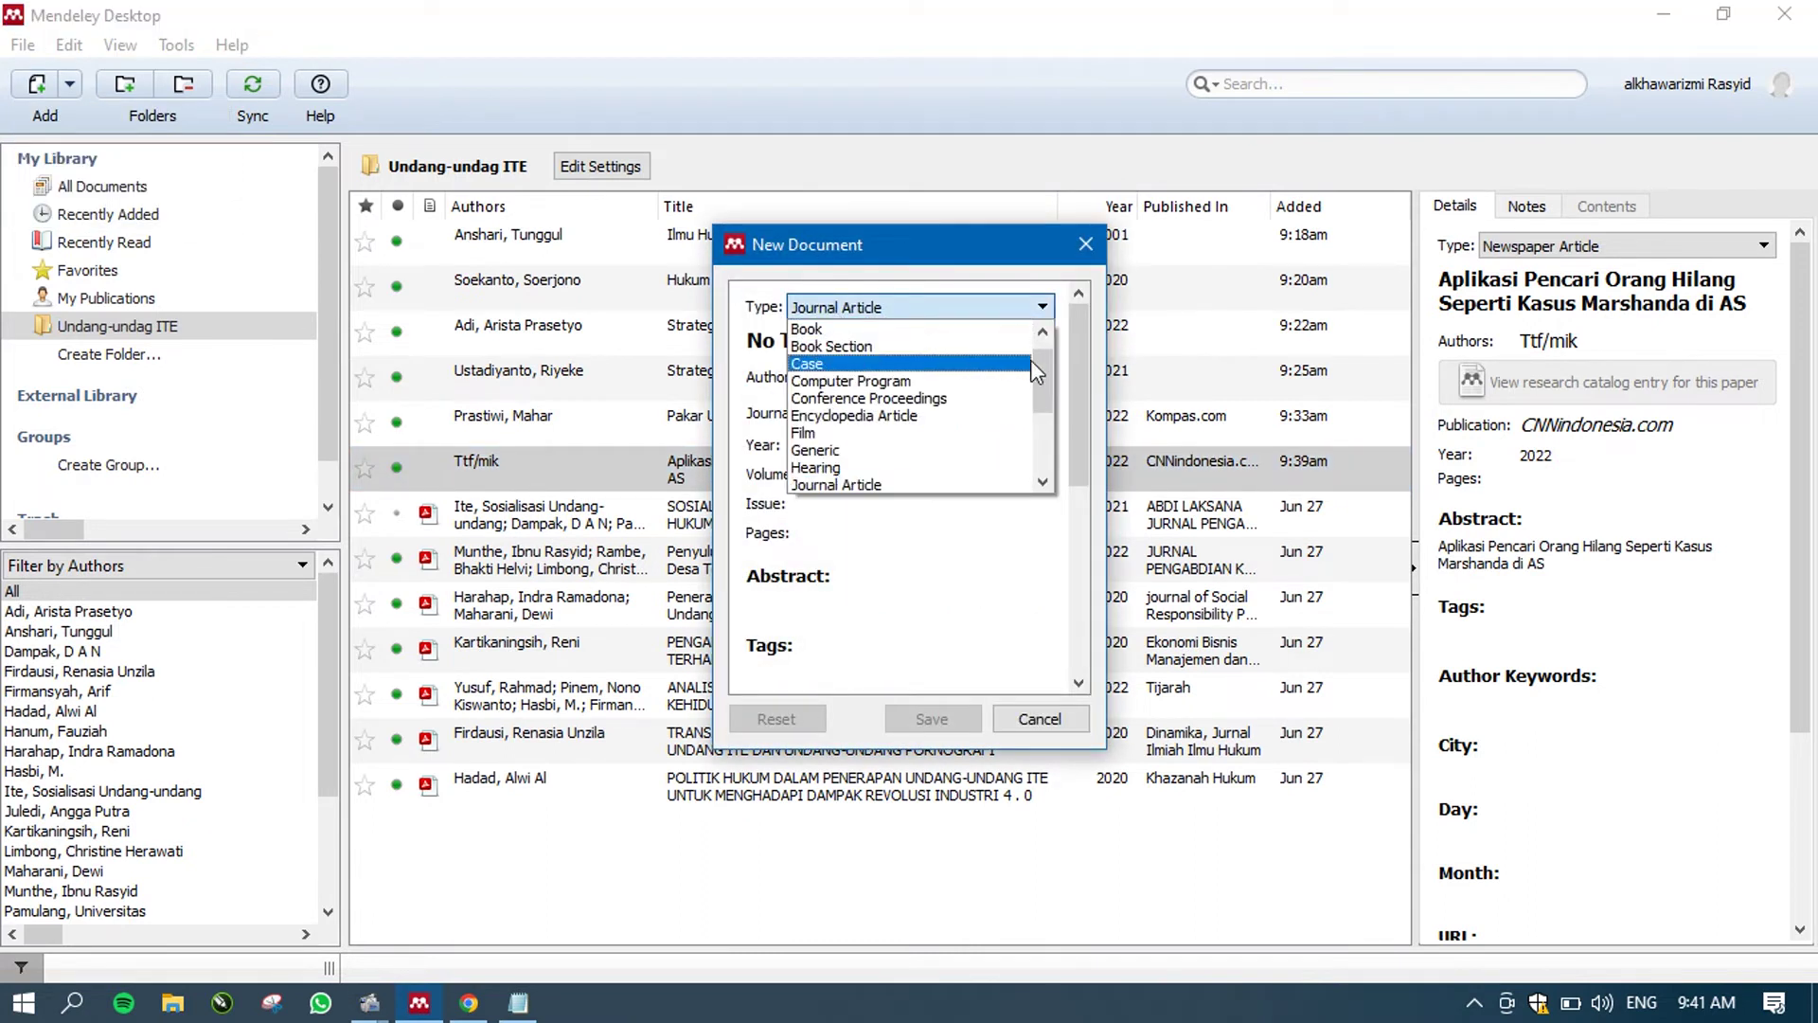
scroll(1040, 379, down, 3)
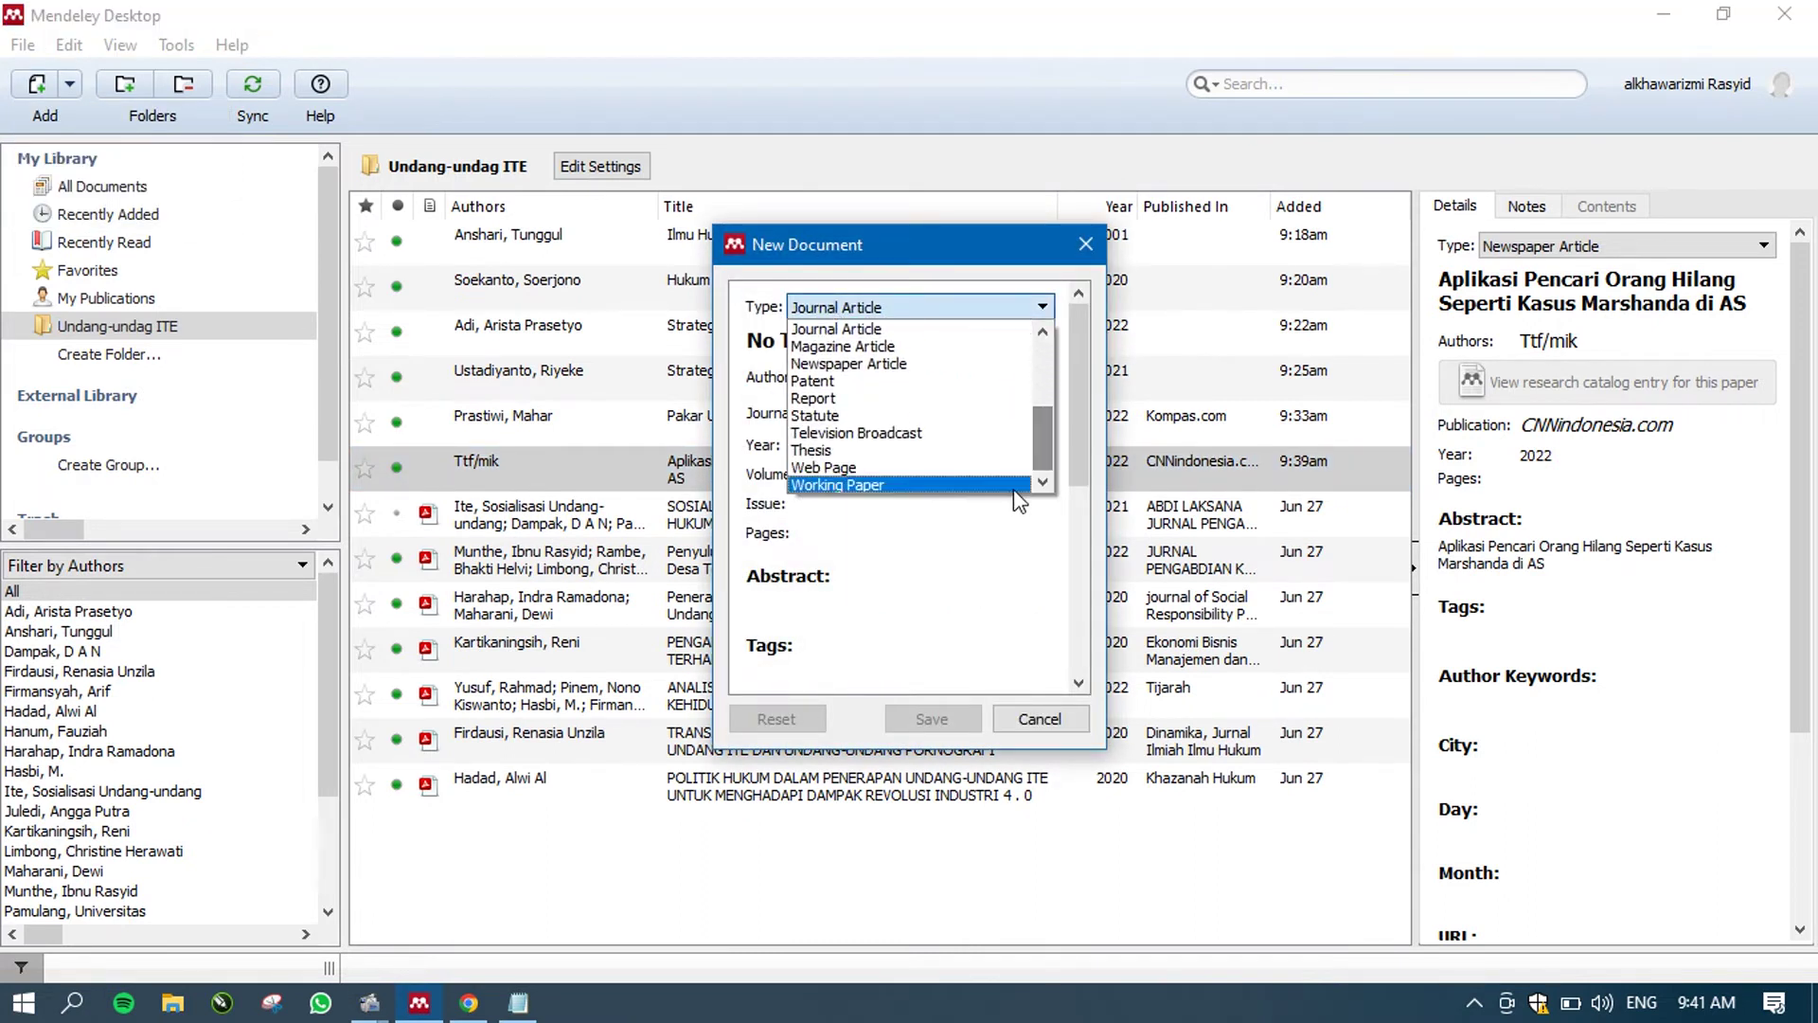
click(984, 468)
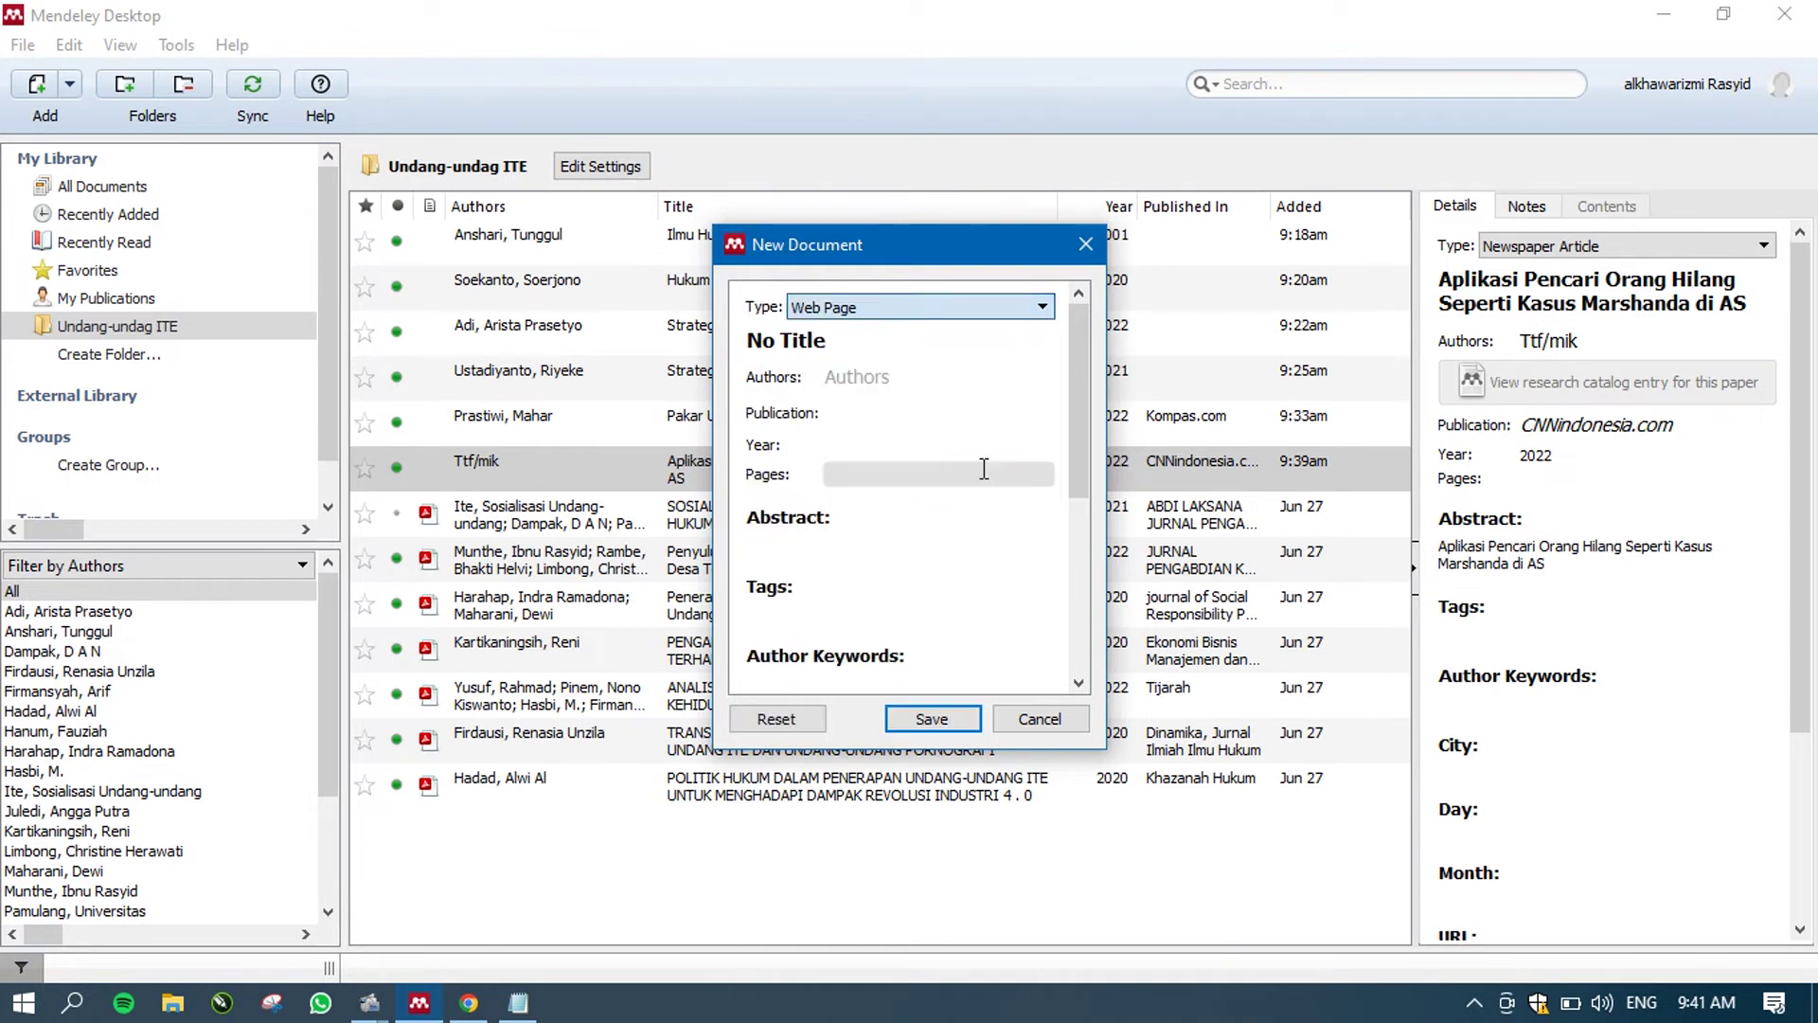
- Copy the CNBC Indonesia article's headline from Chrome and set it as the new Mendeley document's title, replacing the placeholder
click(469, 1003)
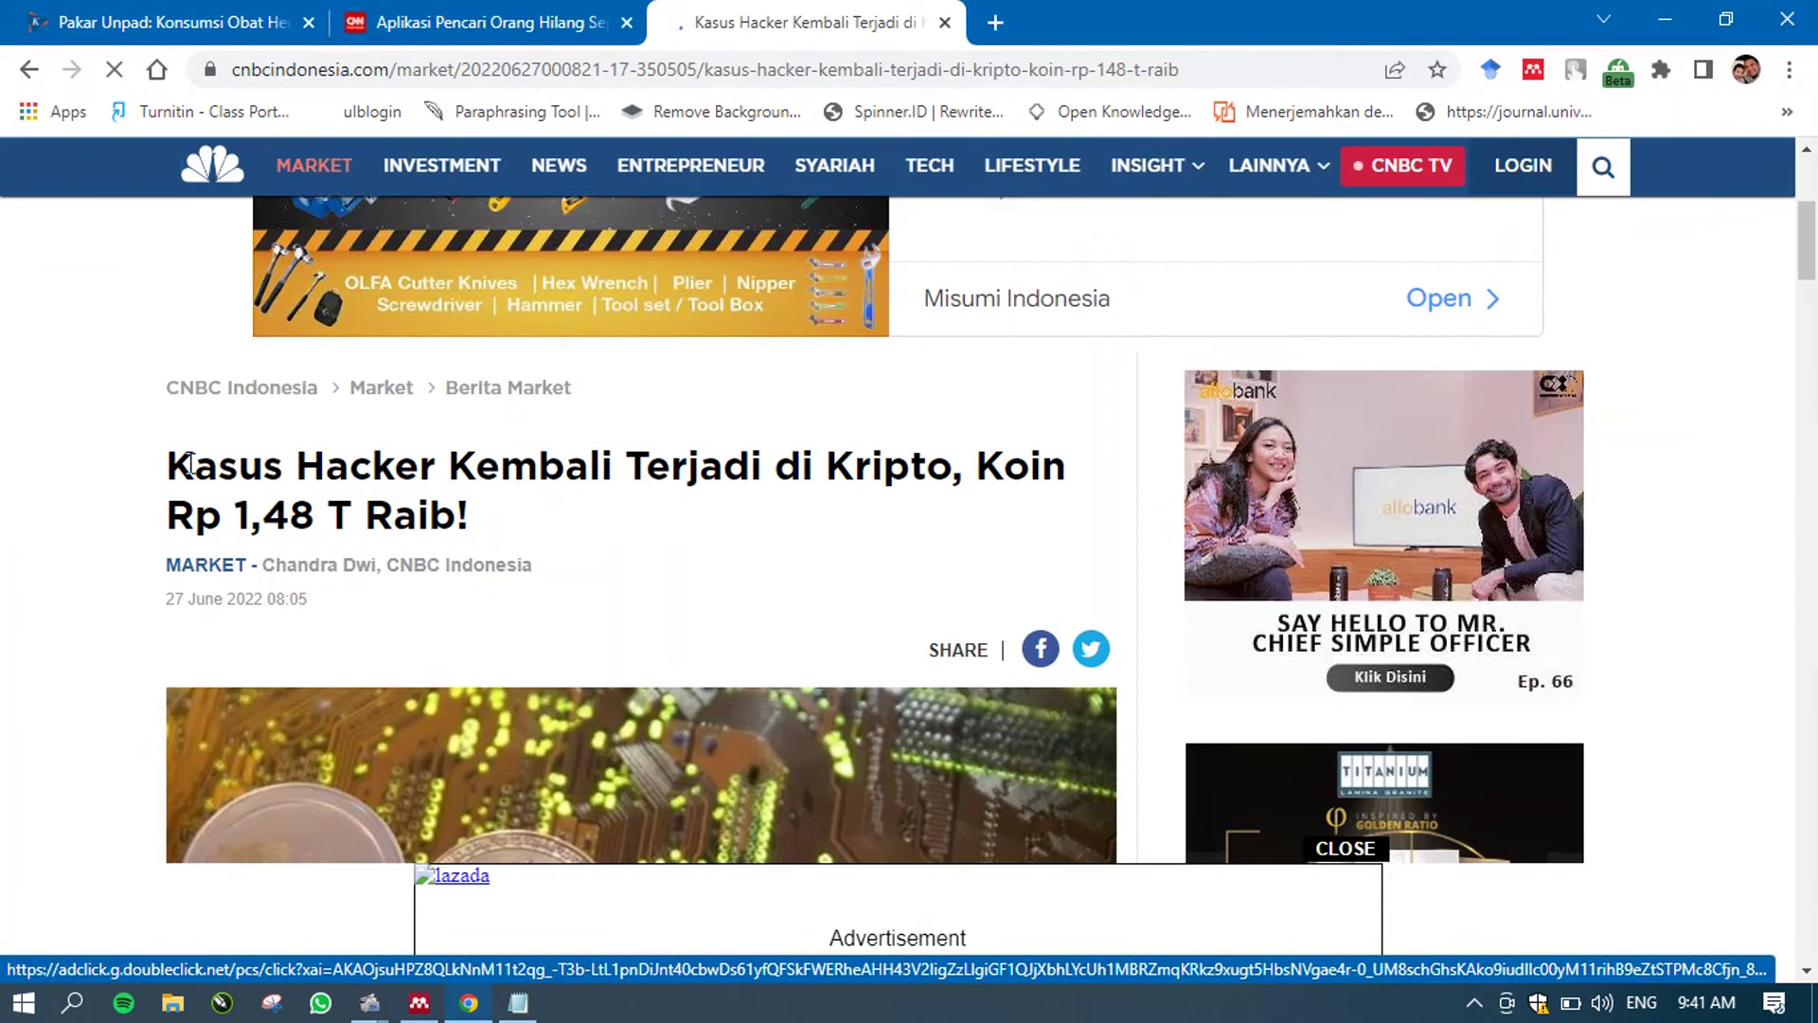
drag(253, 488, 552, 543)
key(ctrl+c)
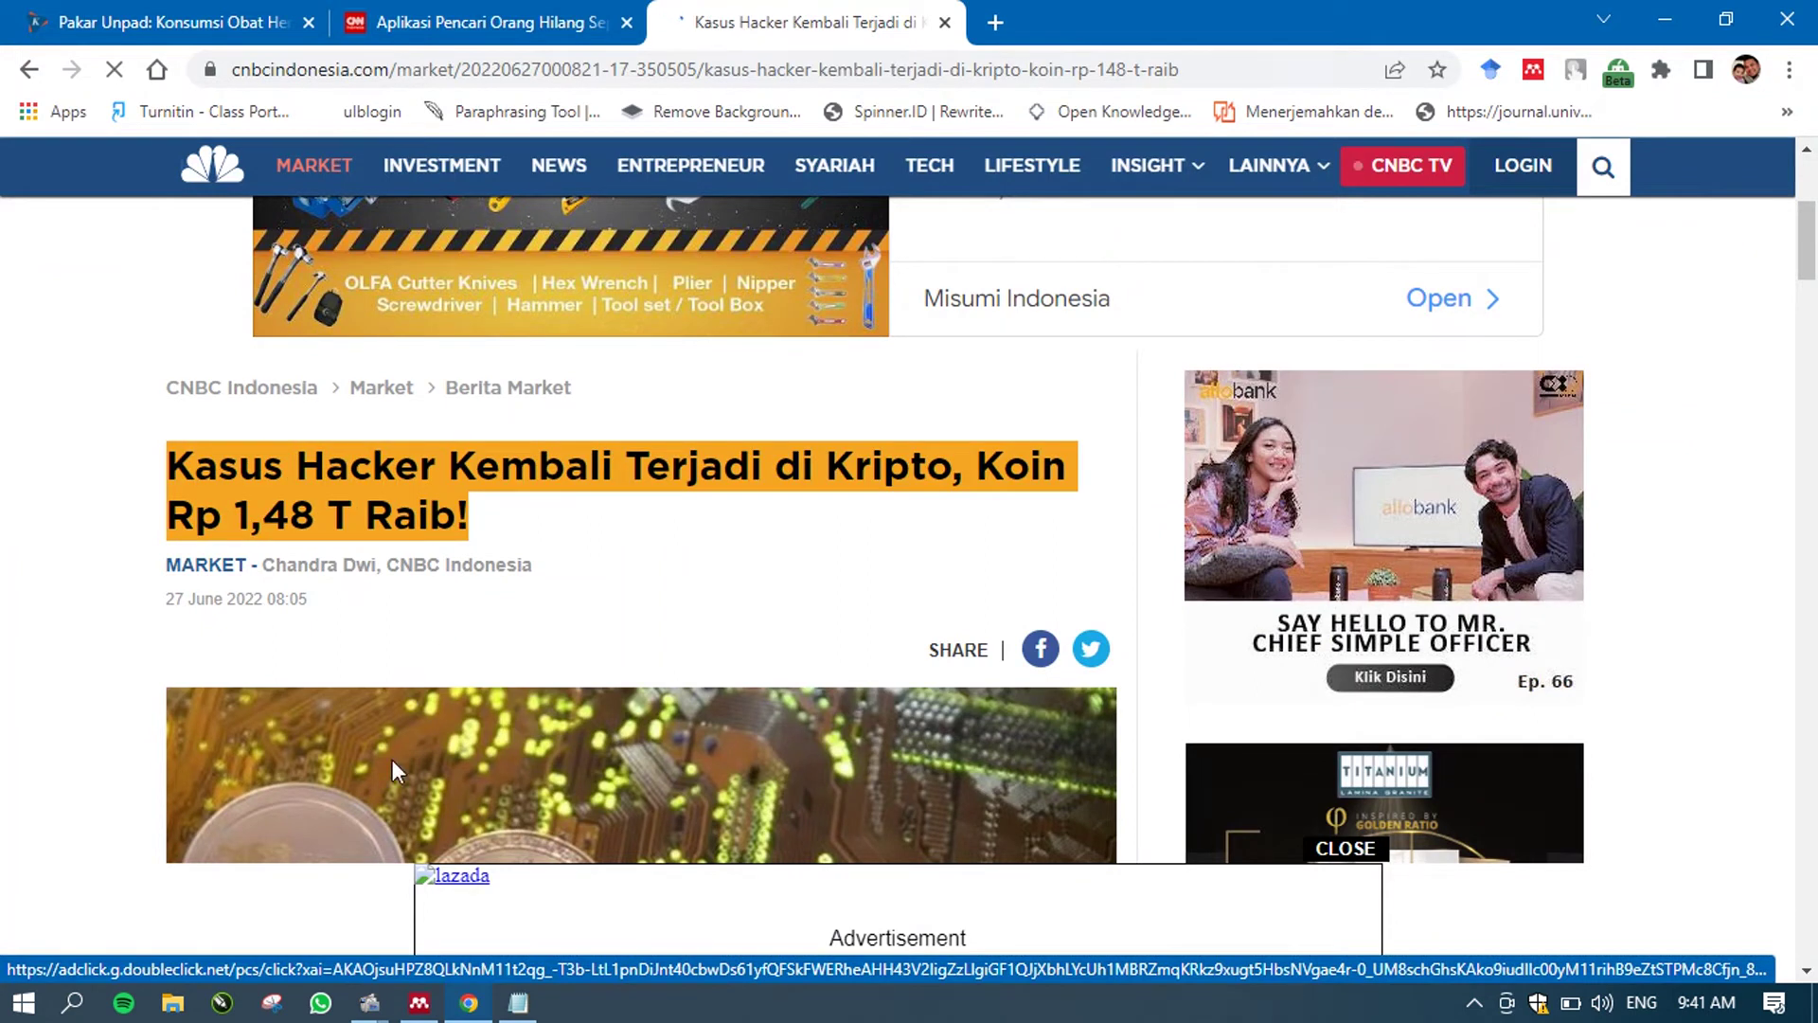
click(419, 1005)
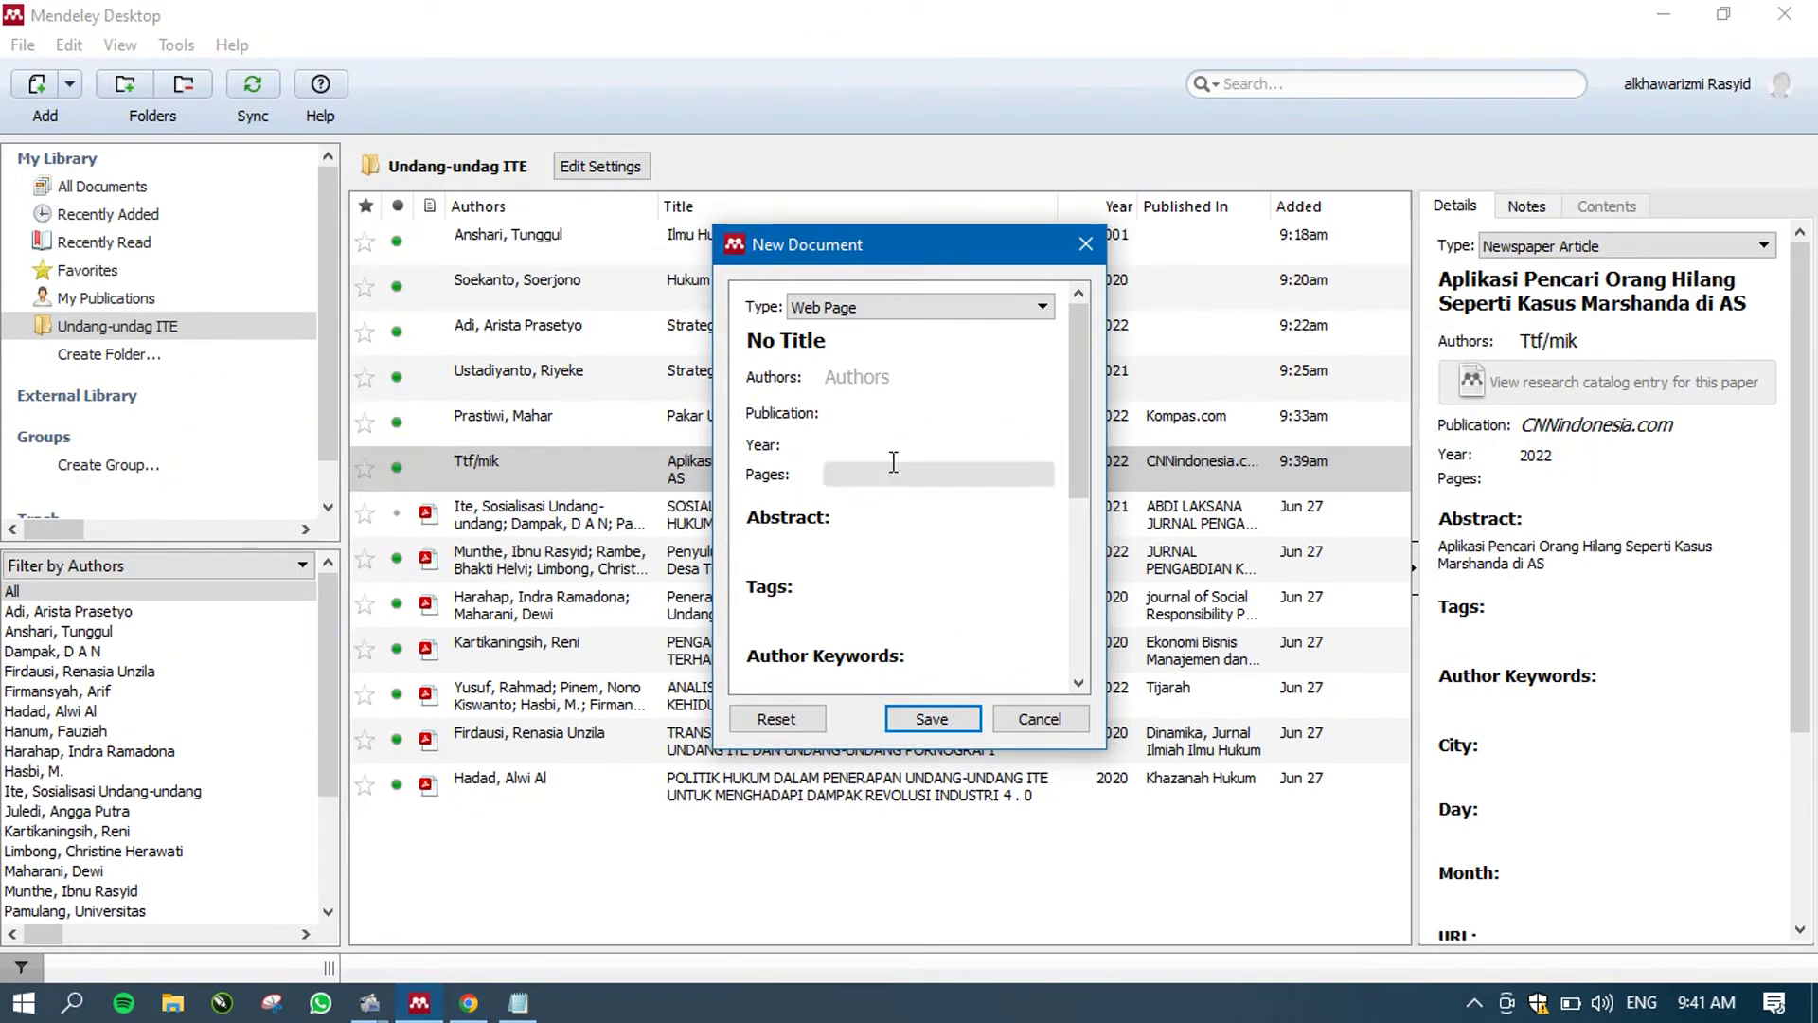
click(843, 346)
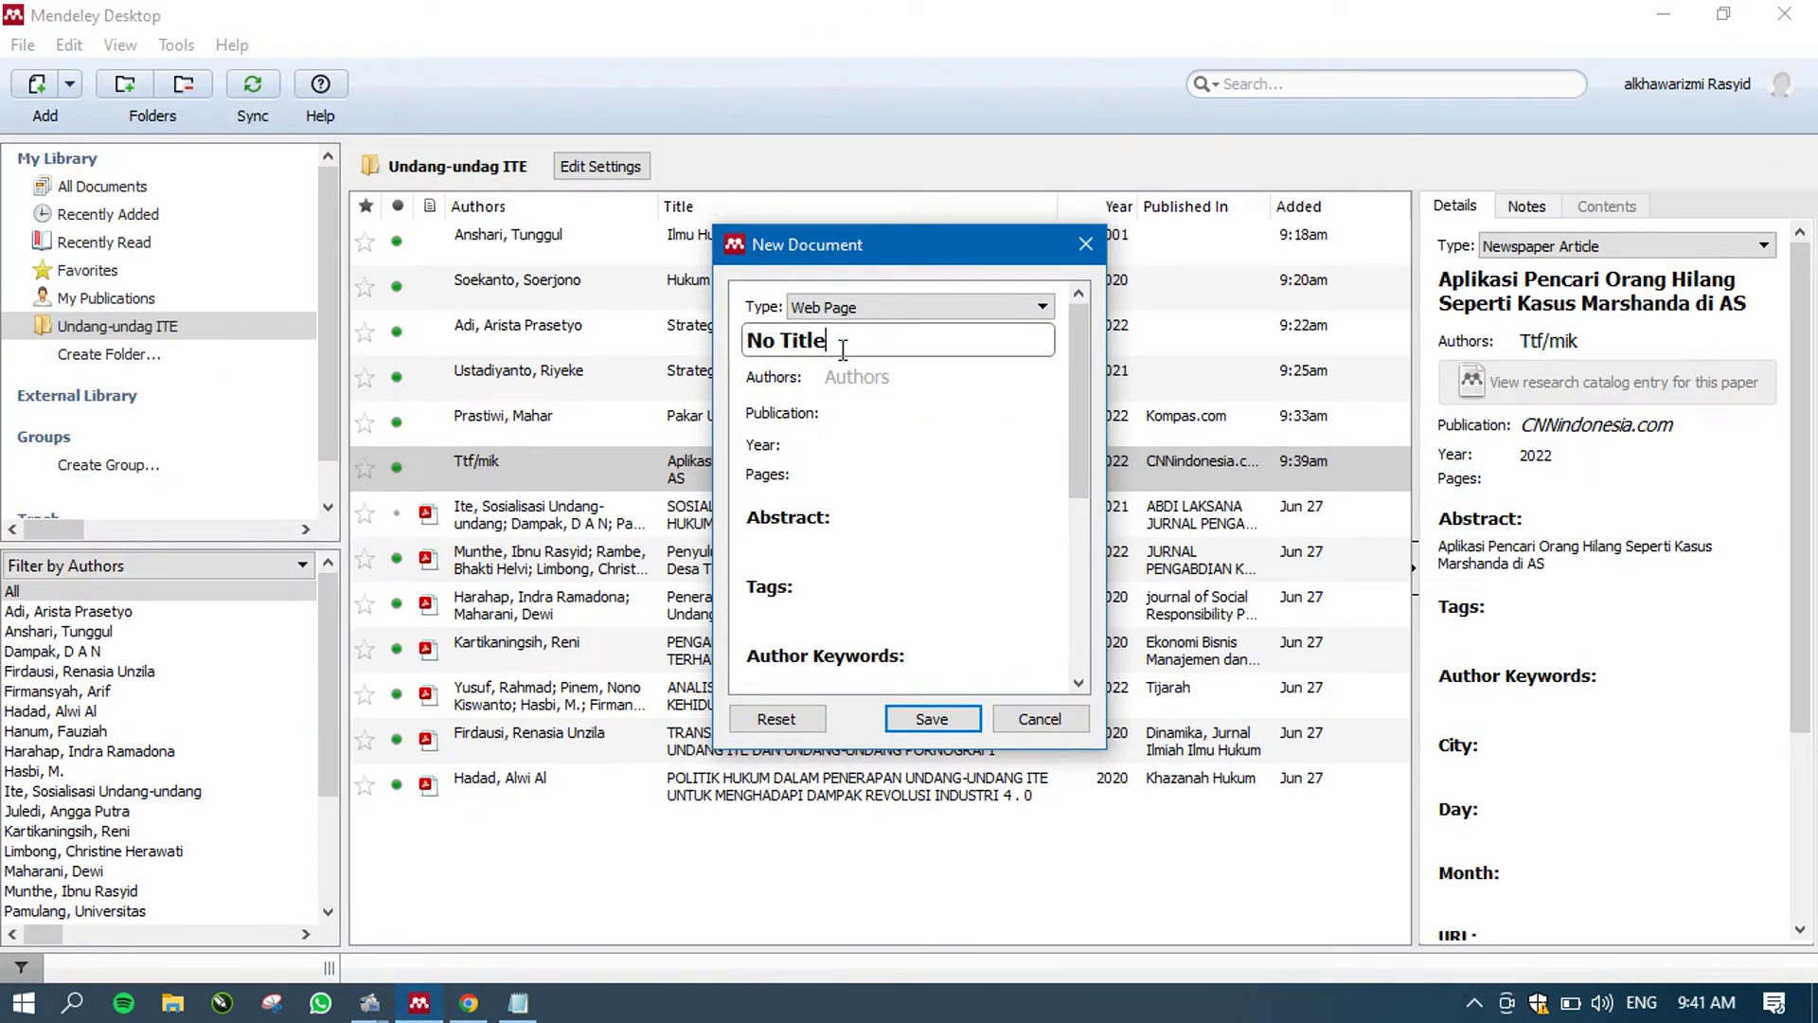
key(BackSpace)
key(BackSpace)
key(BackSpace)
key(BackSpace)
key(BackSpace)
key(ctrl+v)
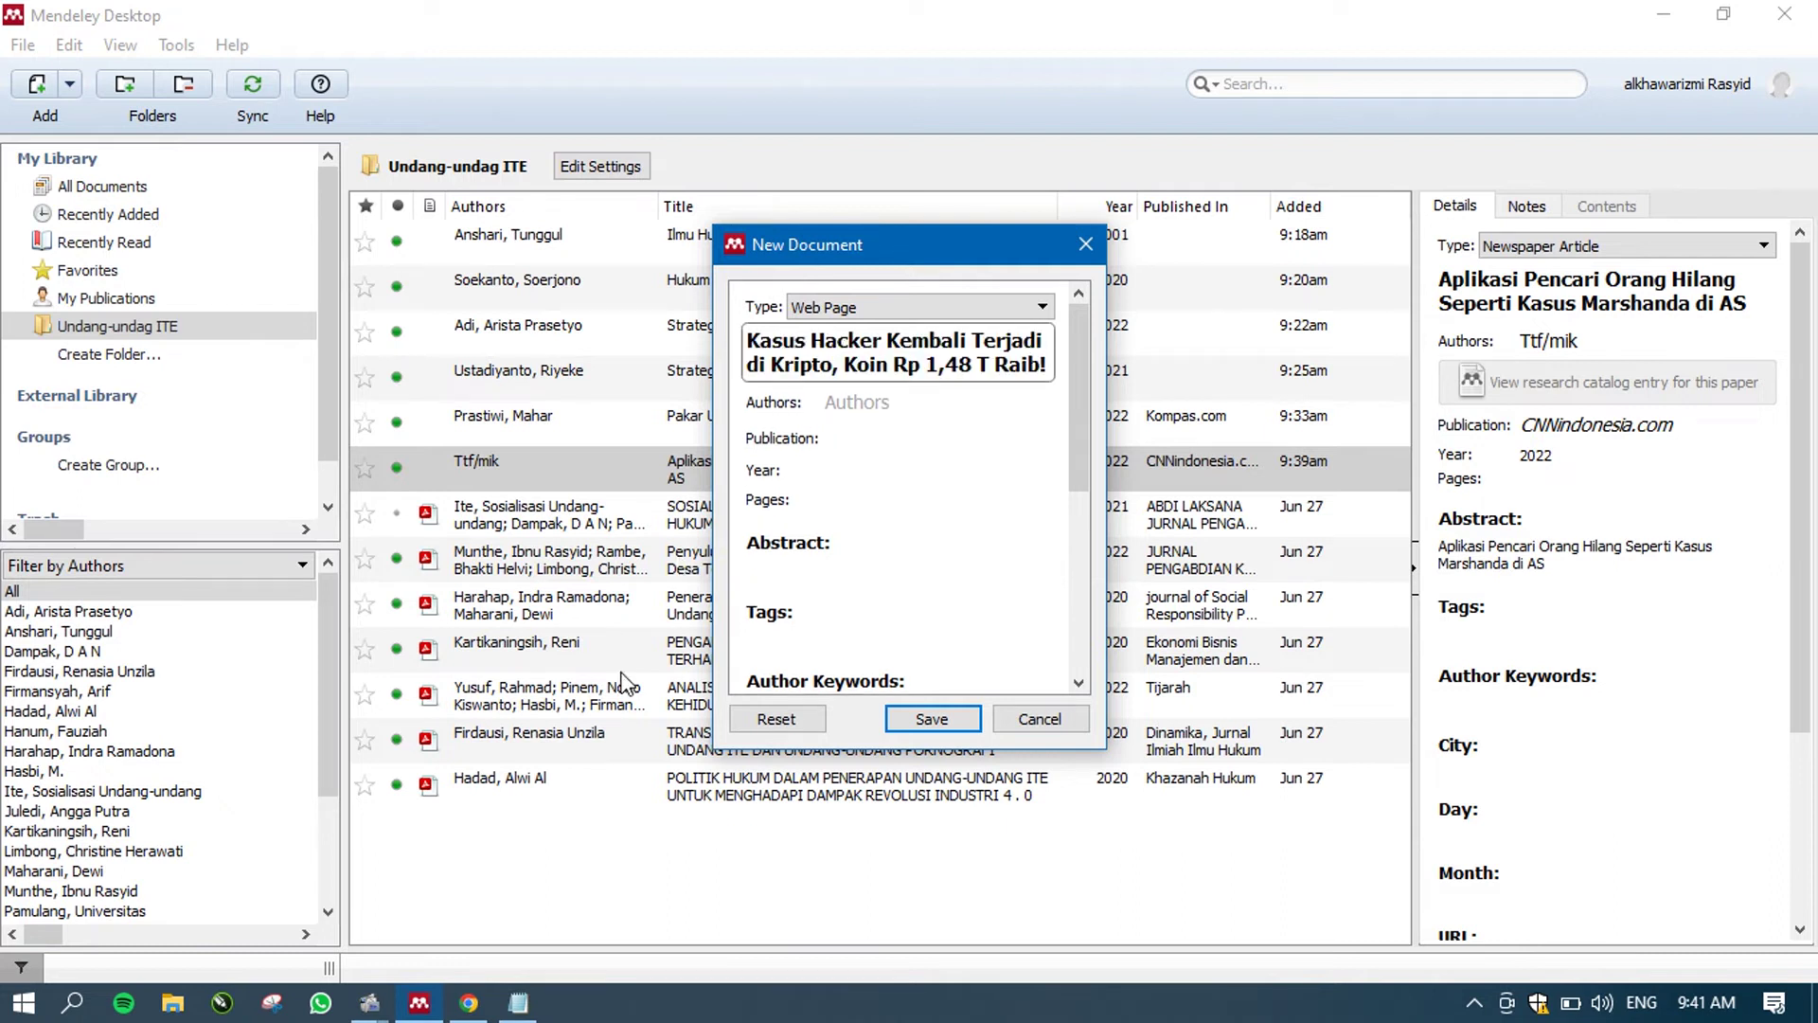
- Copy the author's name from the CNBC Indonesia article in Chrome and enter it as the author of the new Mendeley document
click(468, 1004)
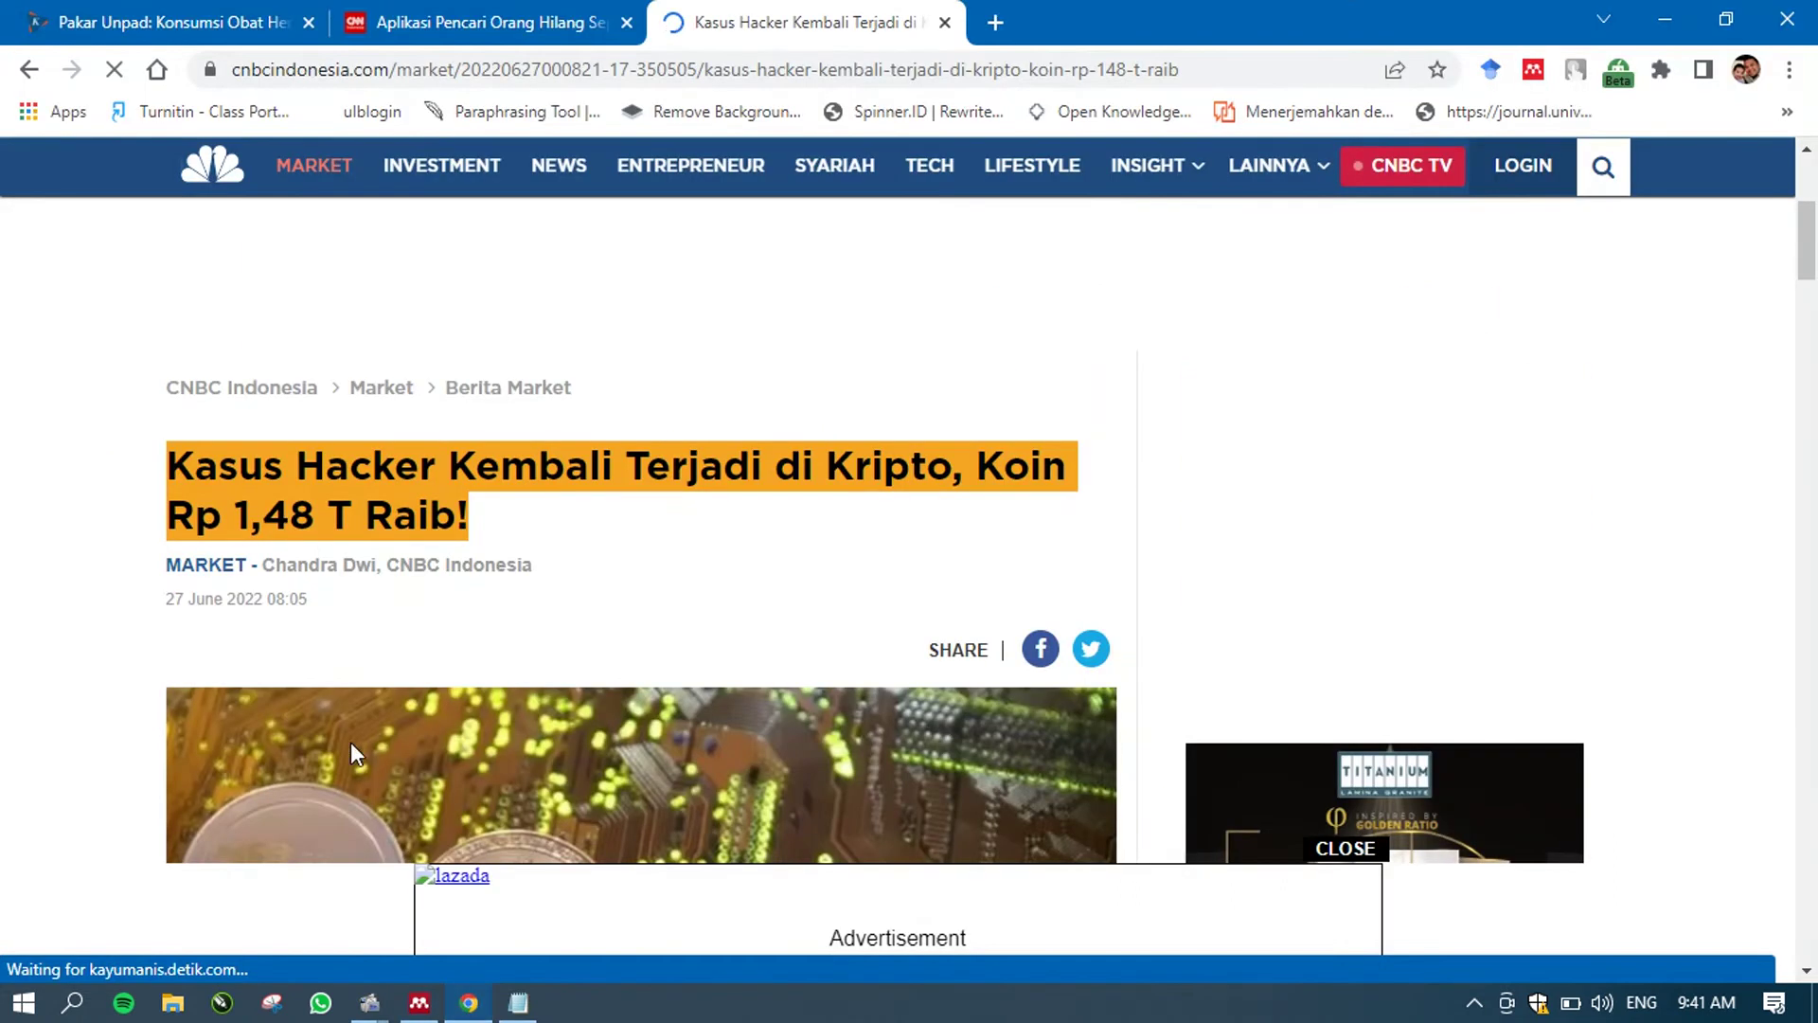
drag(268, 564, 382, 568)
key(ctrl+c)
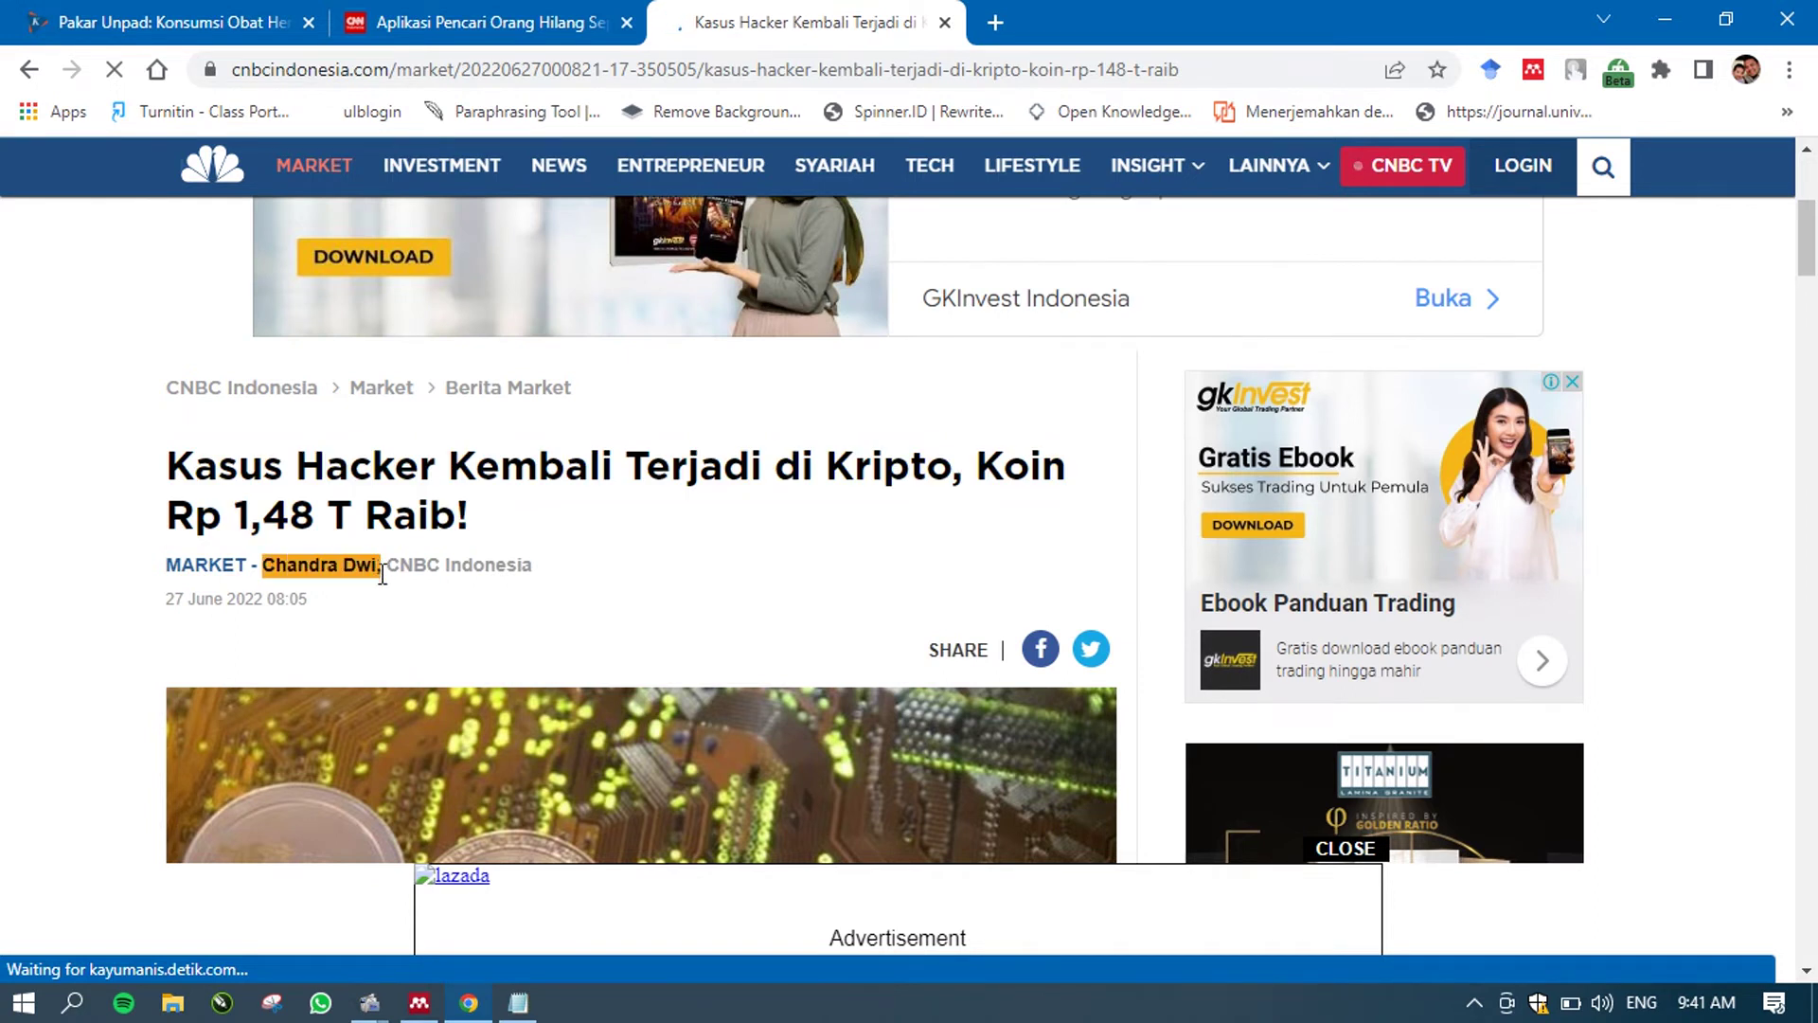
click(423, 1005)
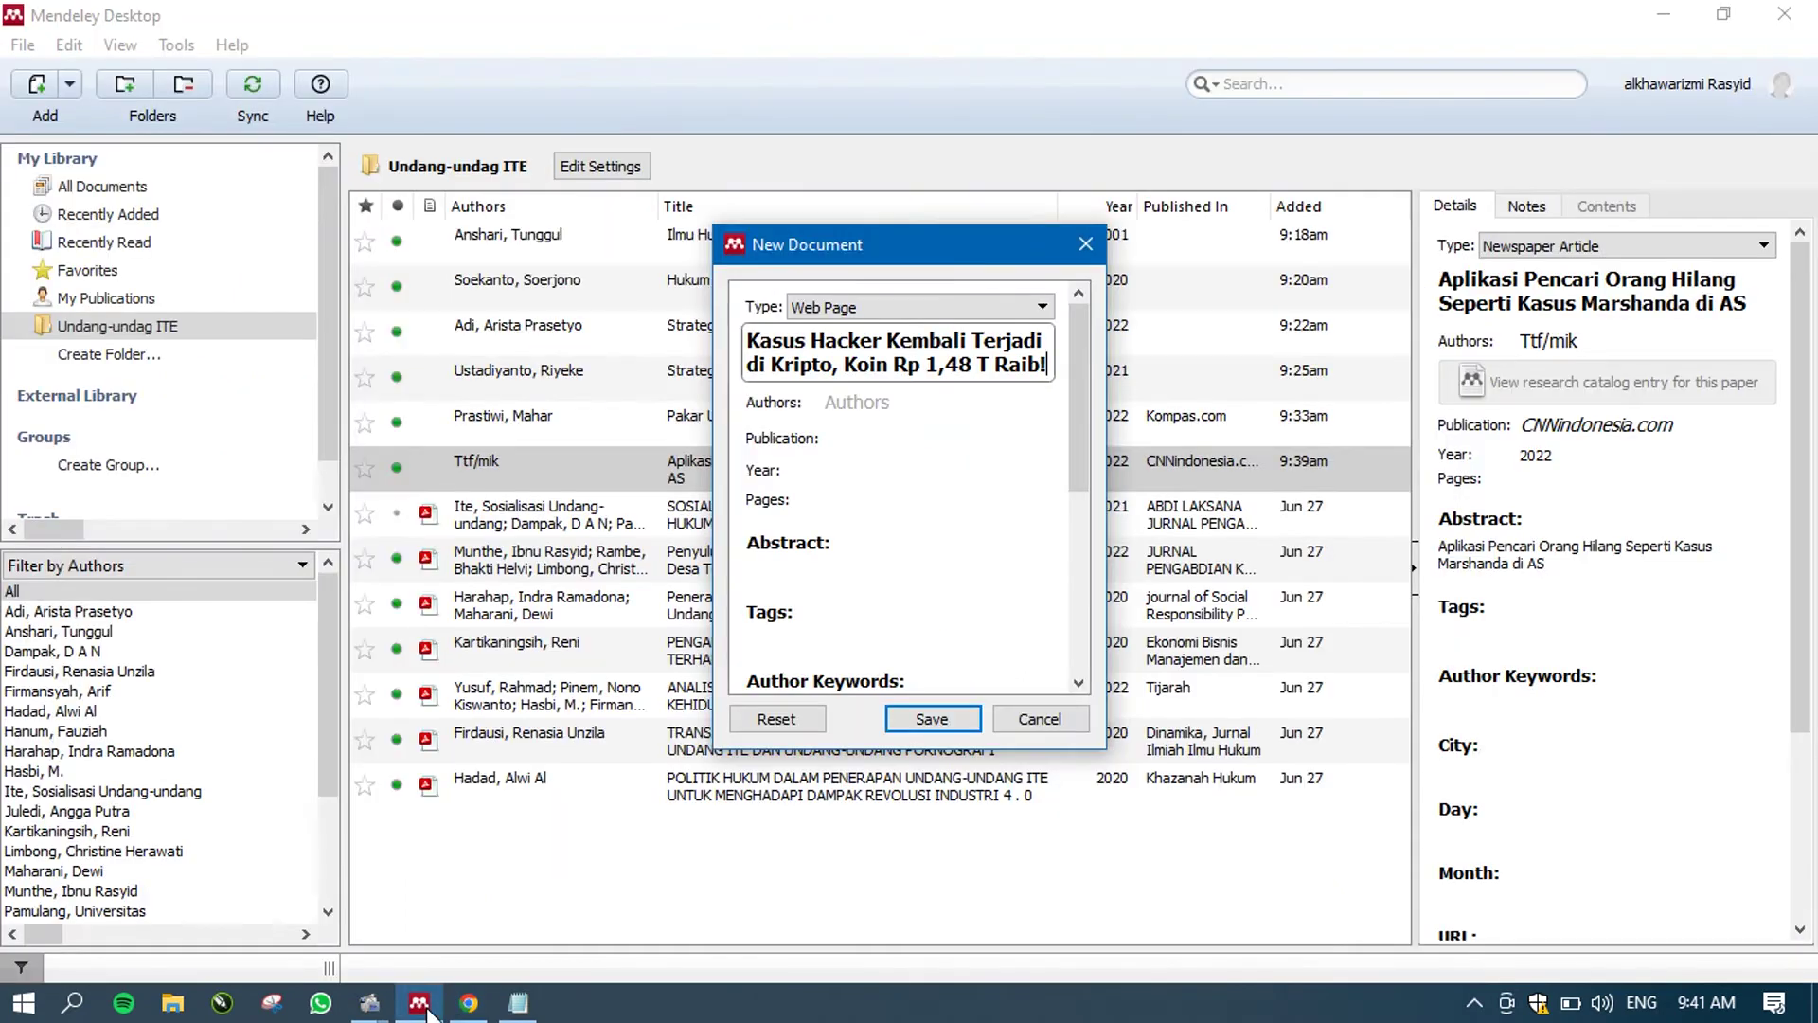
click(850, 405)
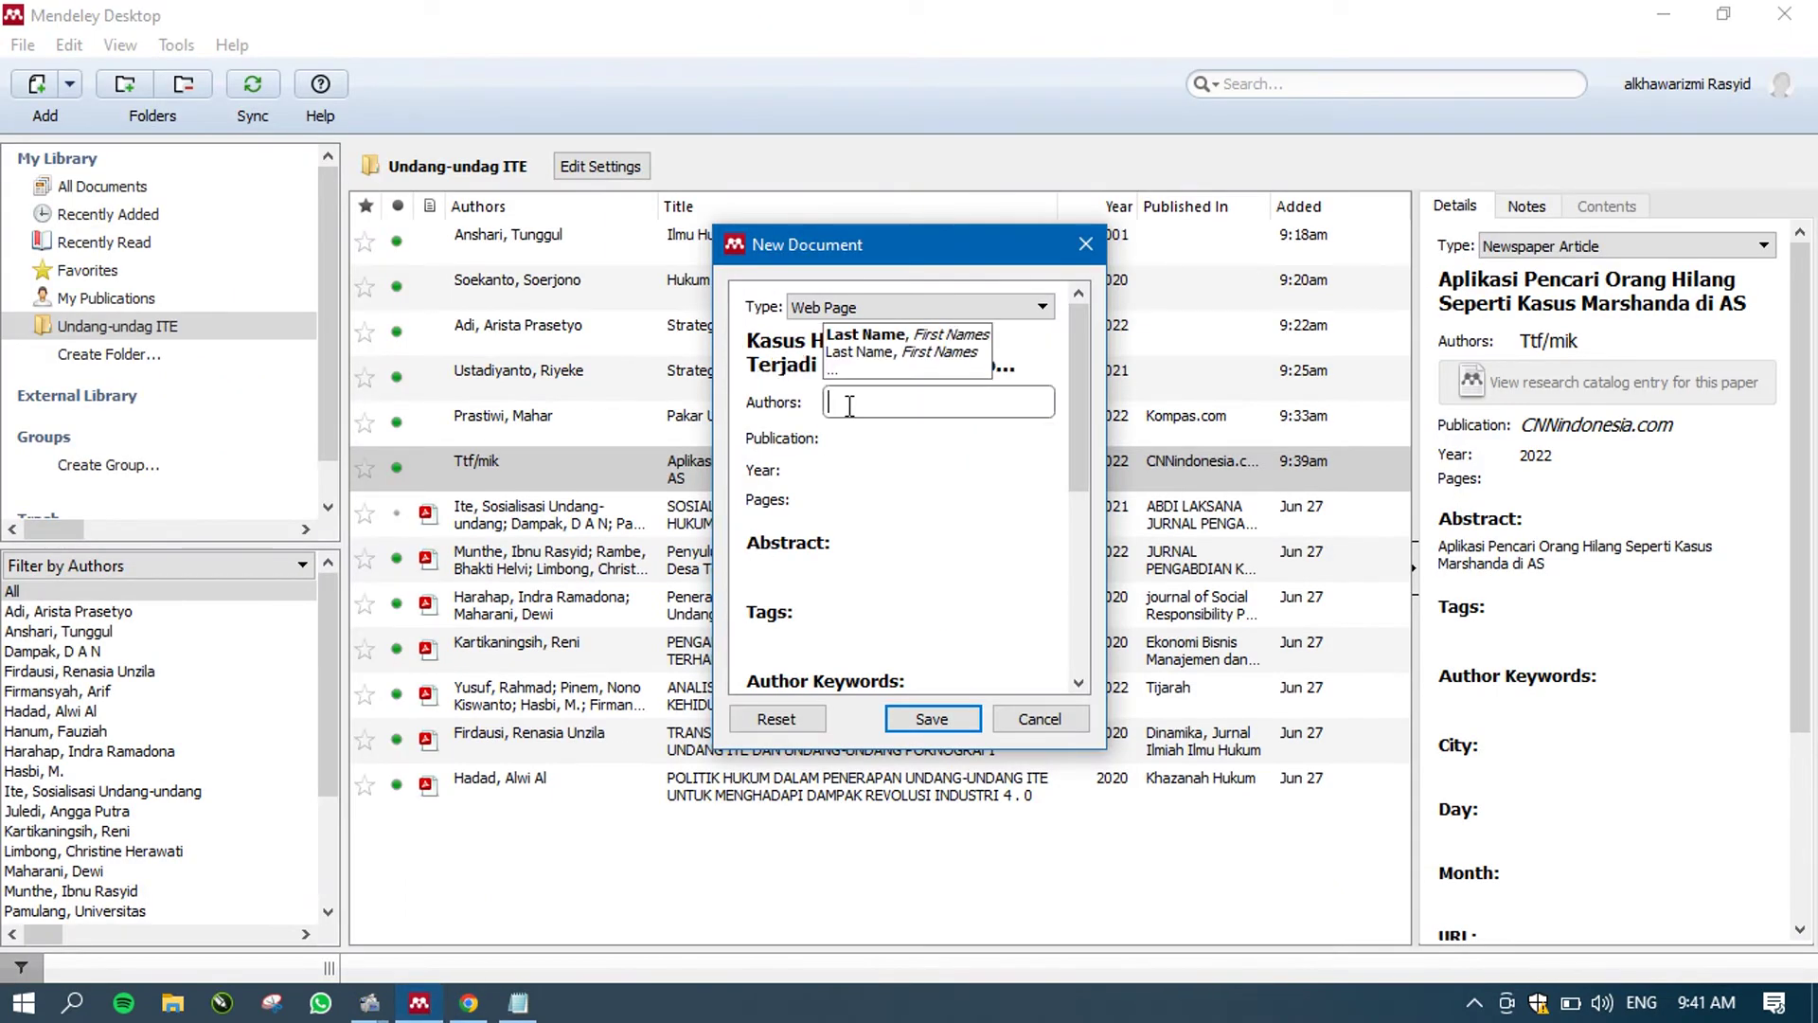
key(ctrl+v)
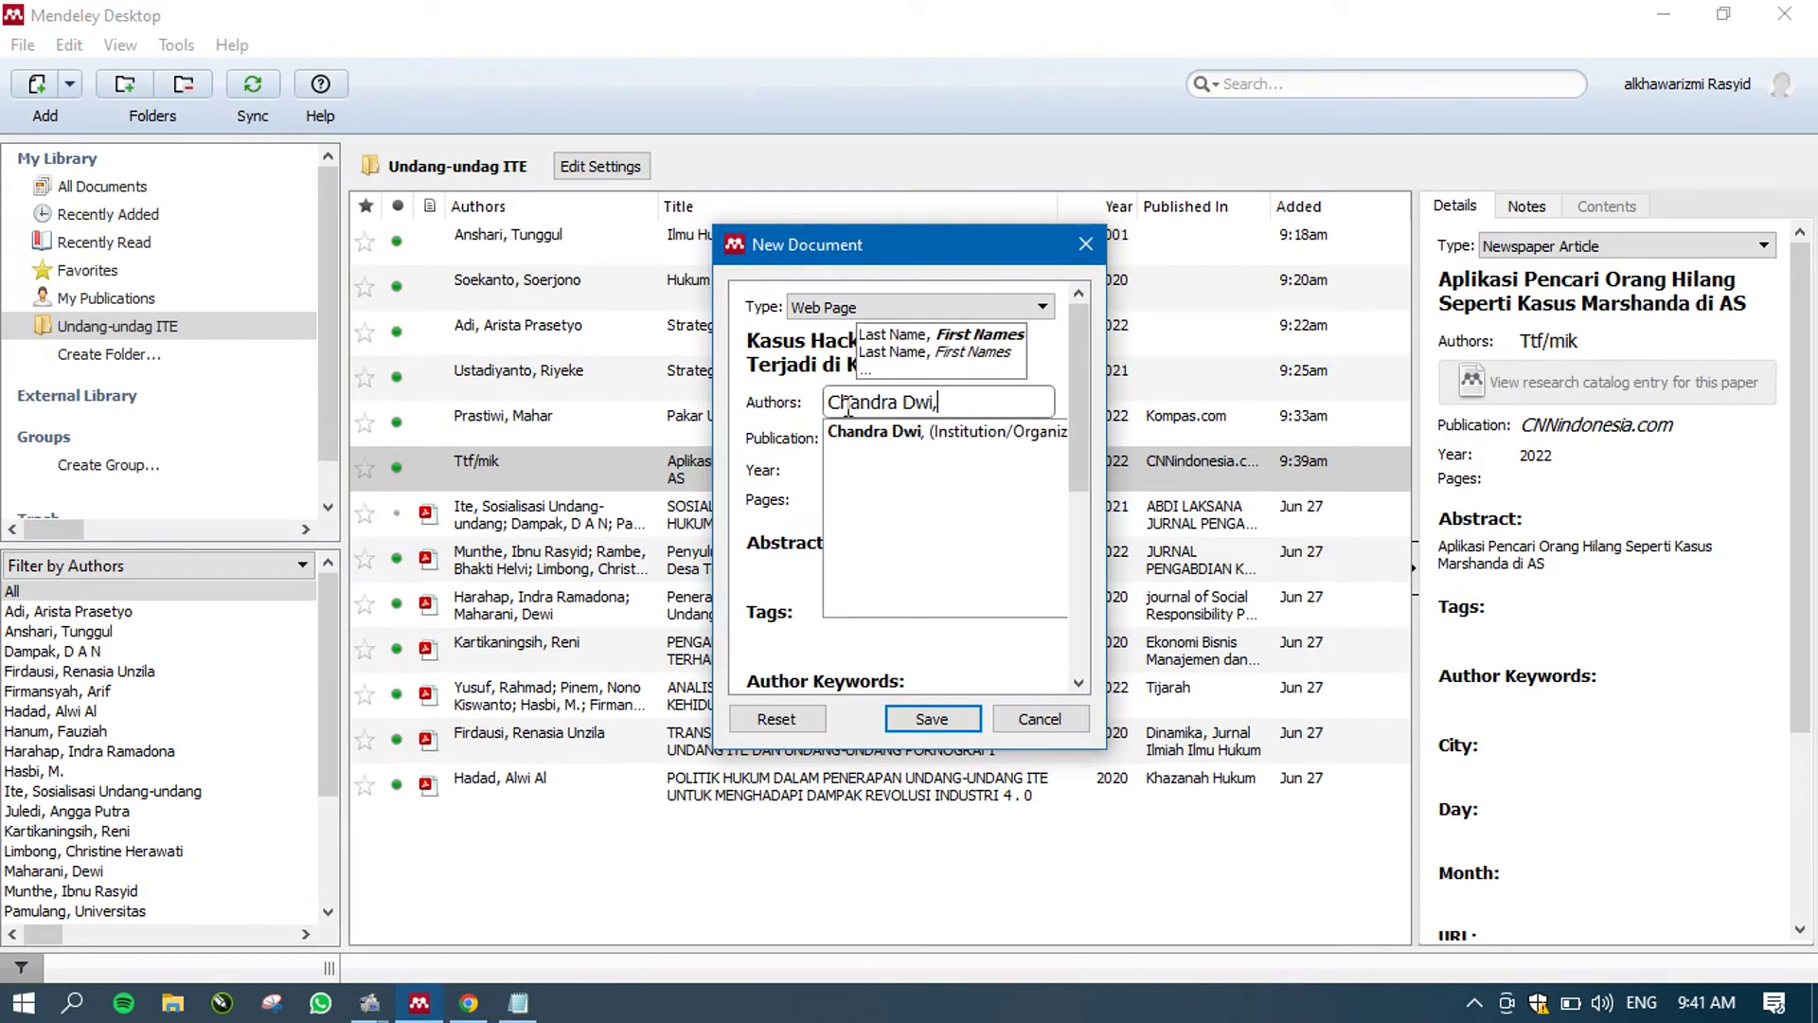
click(798, 422)
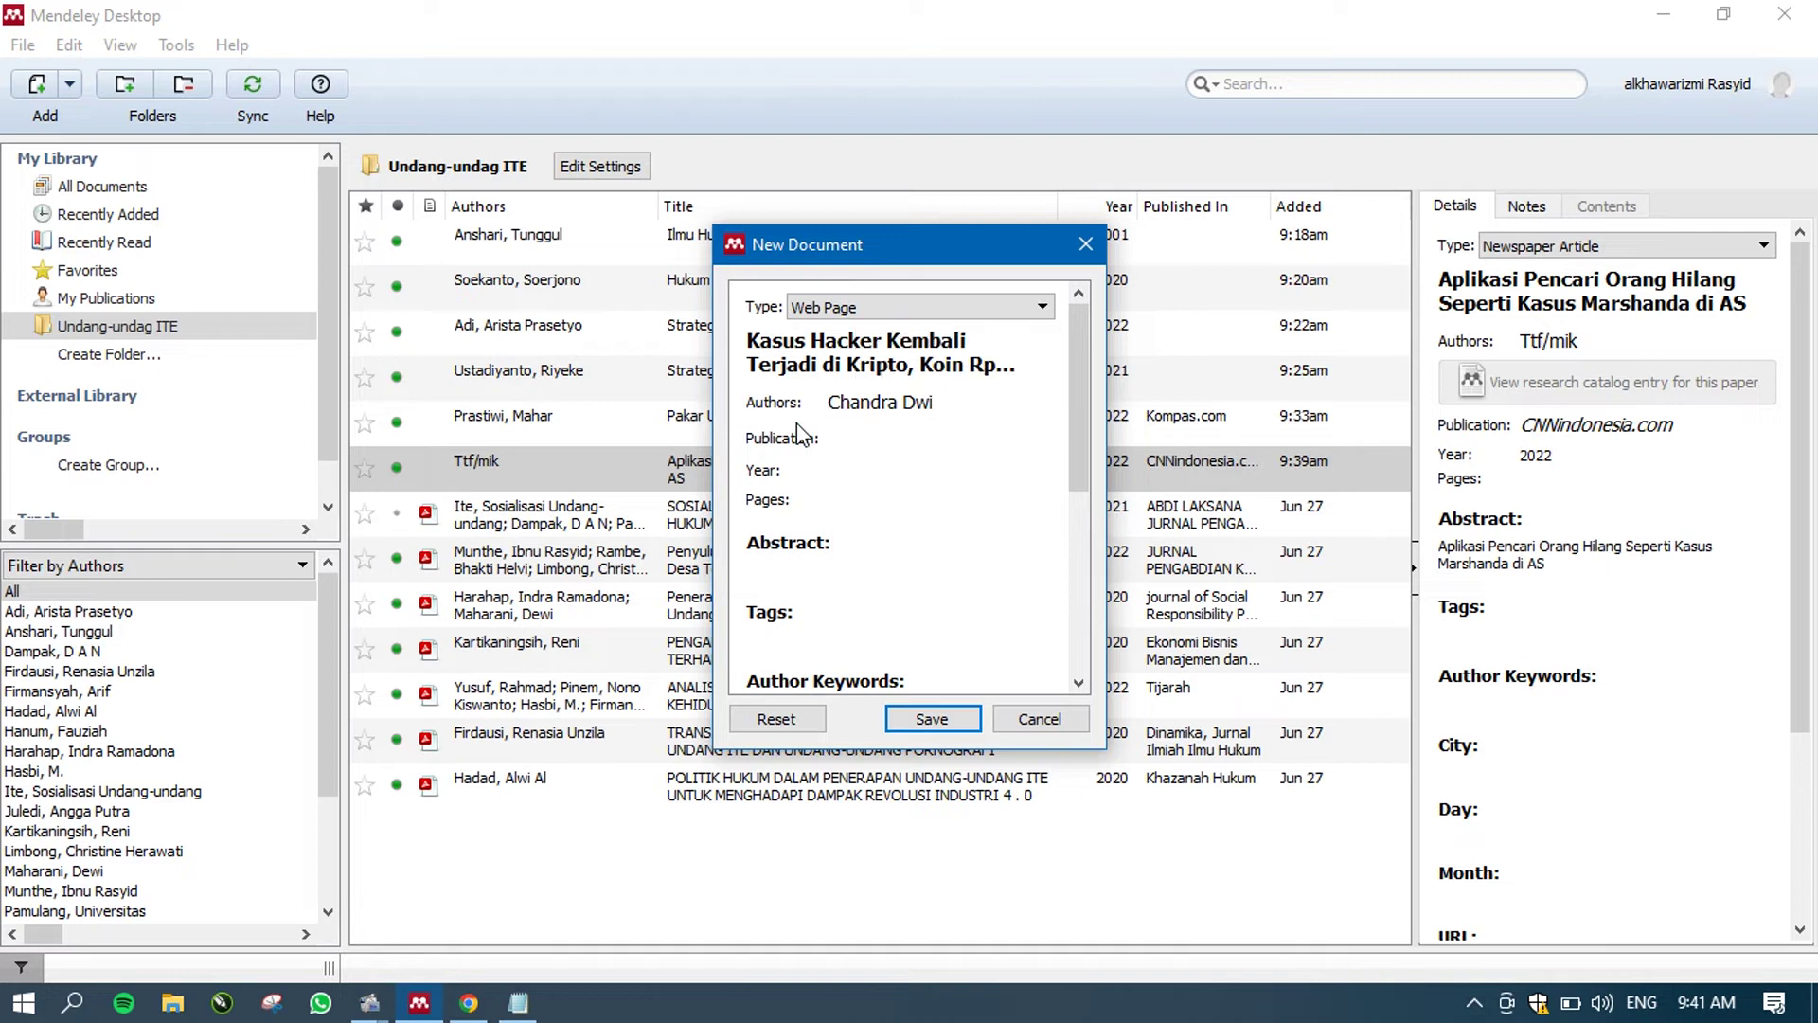
- Check the article's website in Chrome and set the Mendeley document's publication to cnbcindonesia.com
click(466, 1004)
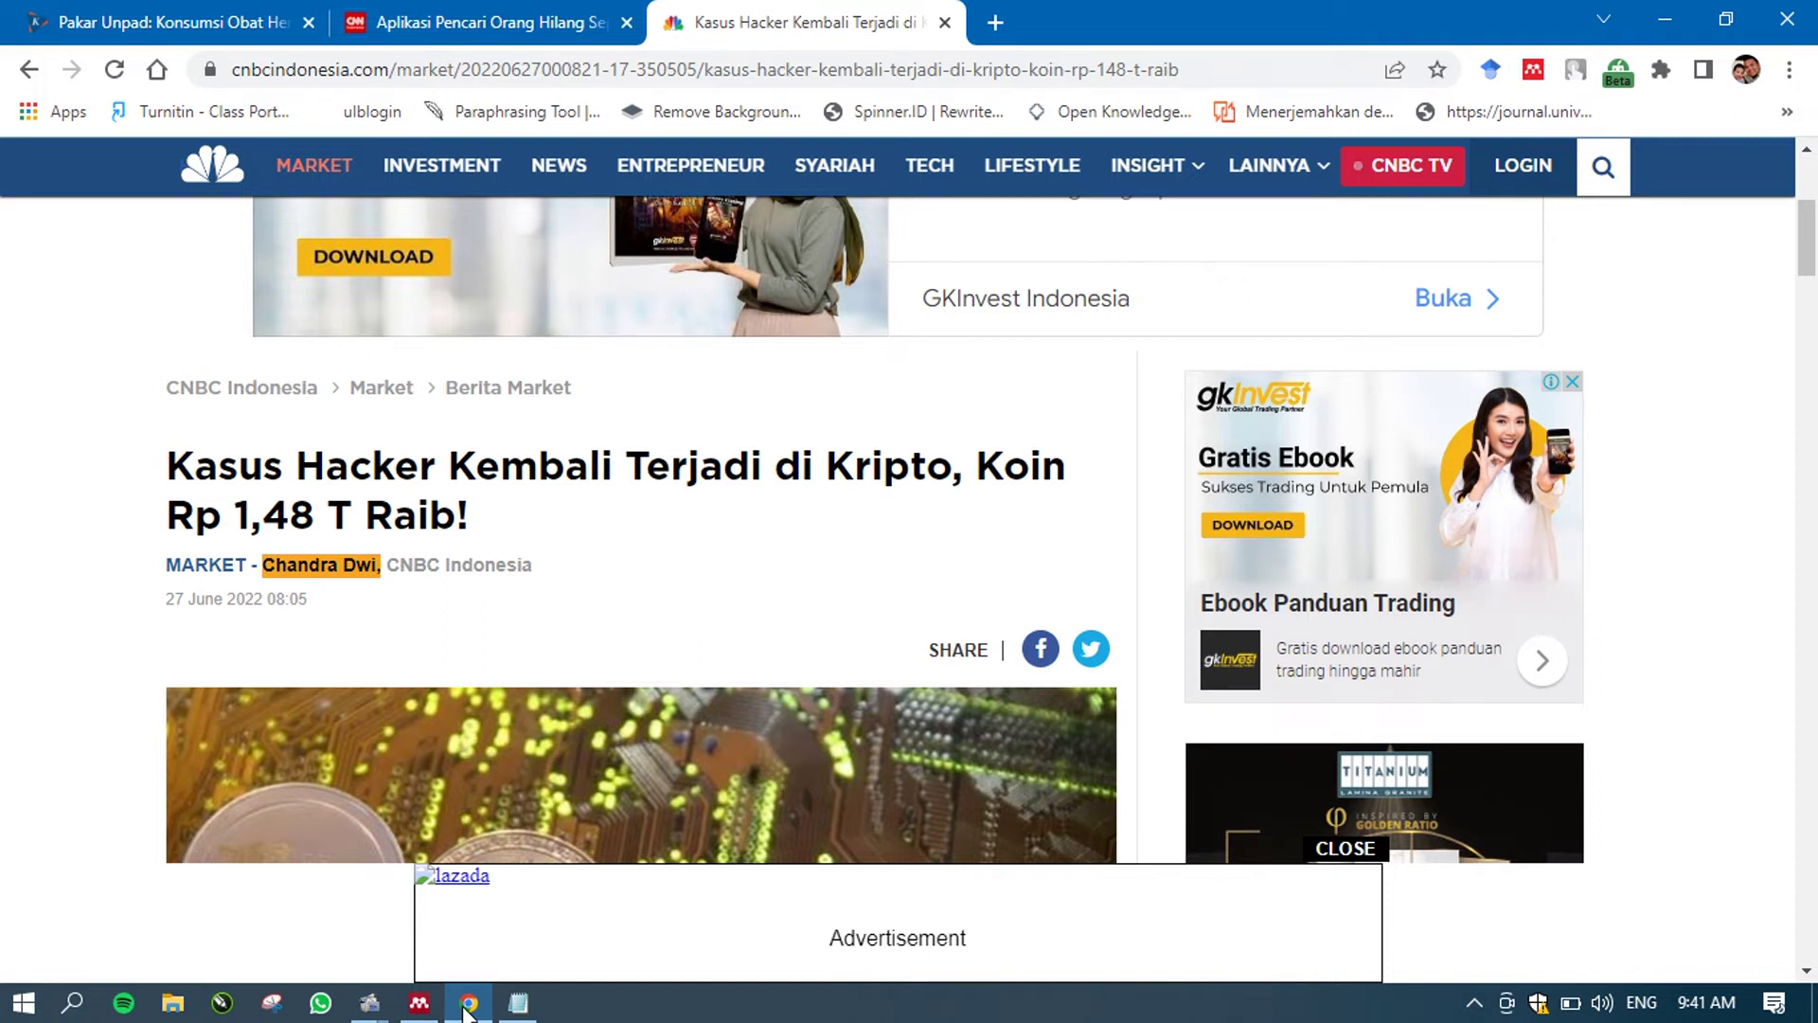
click(467, 1006)
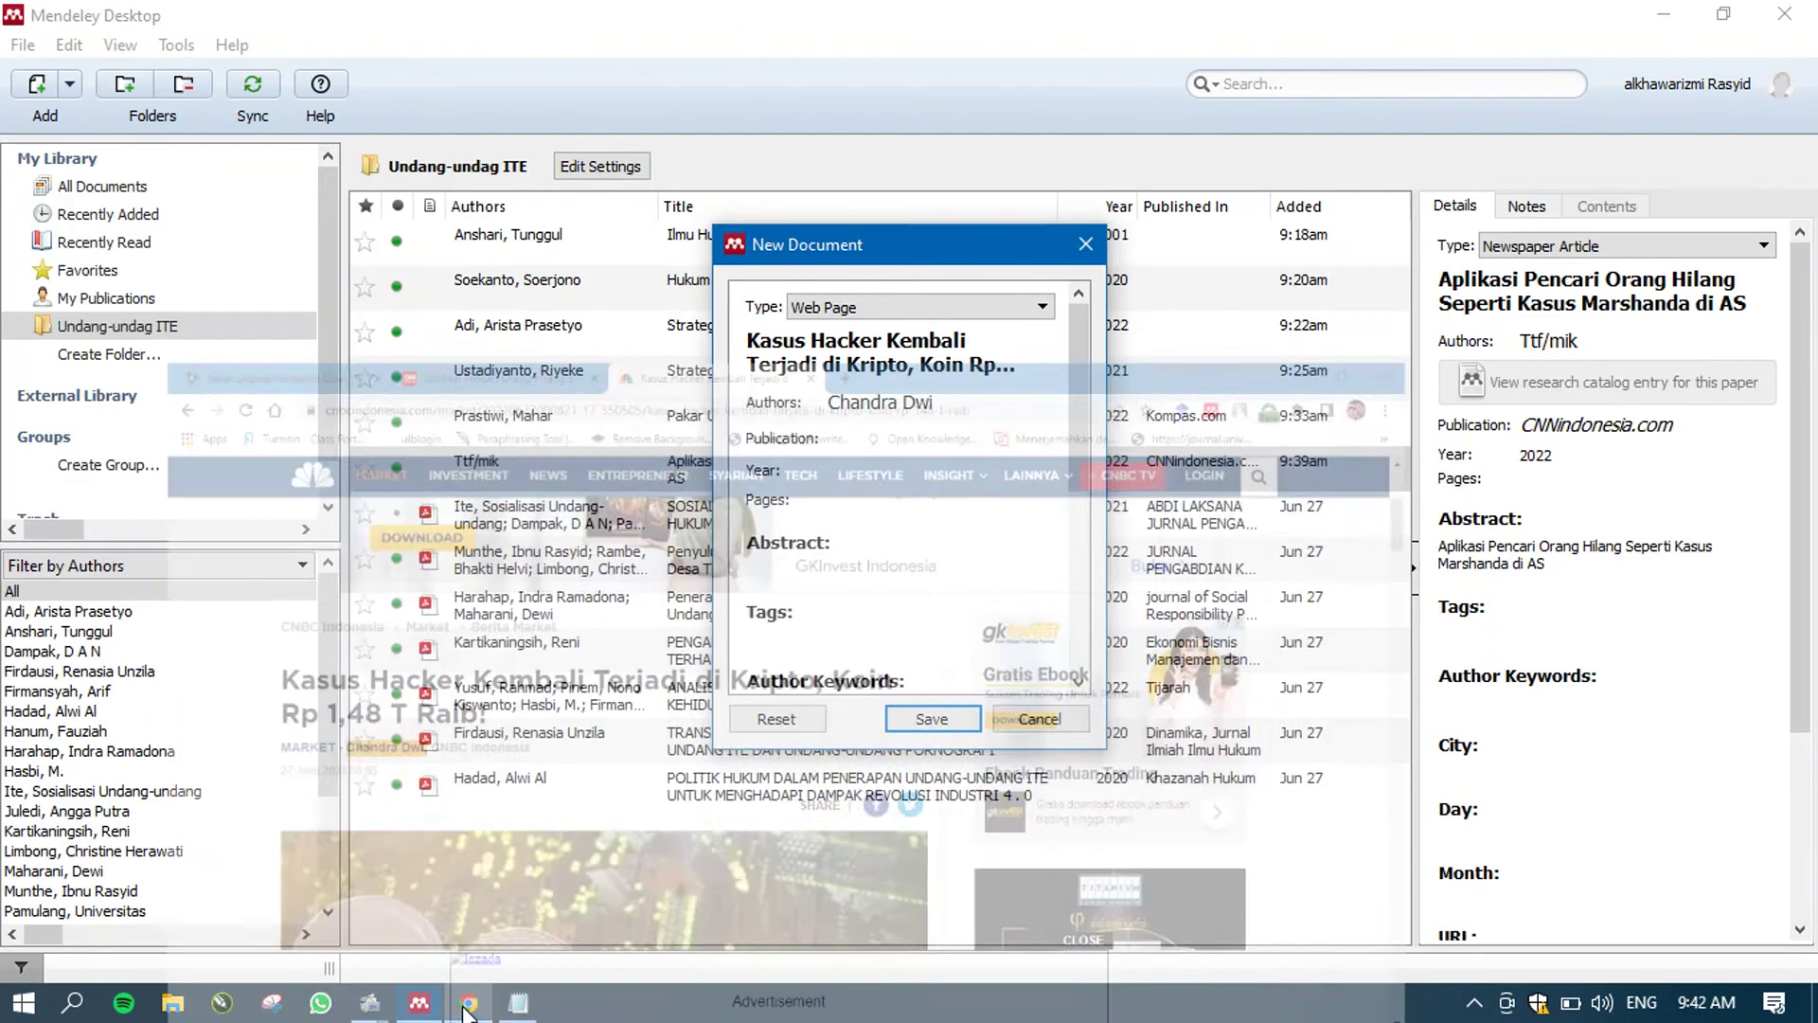
click(862, 439)
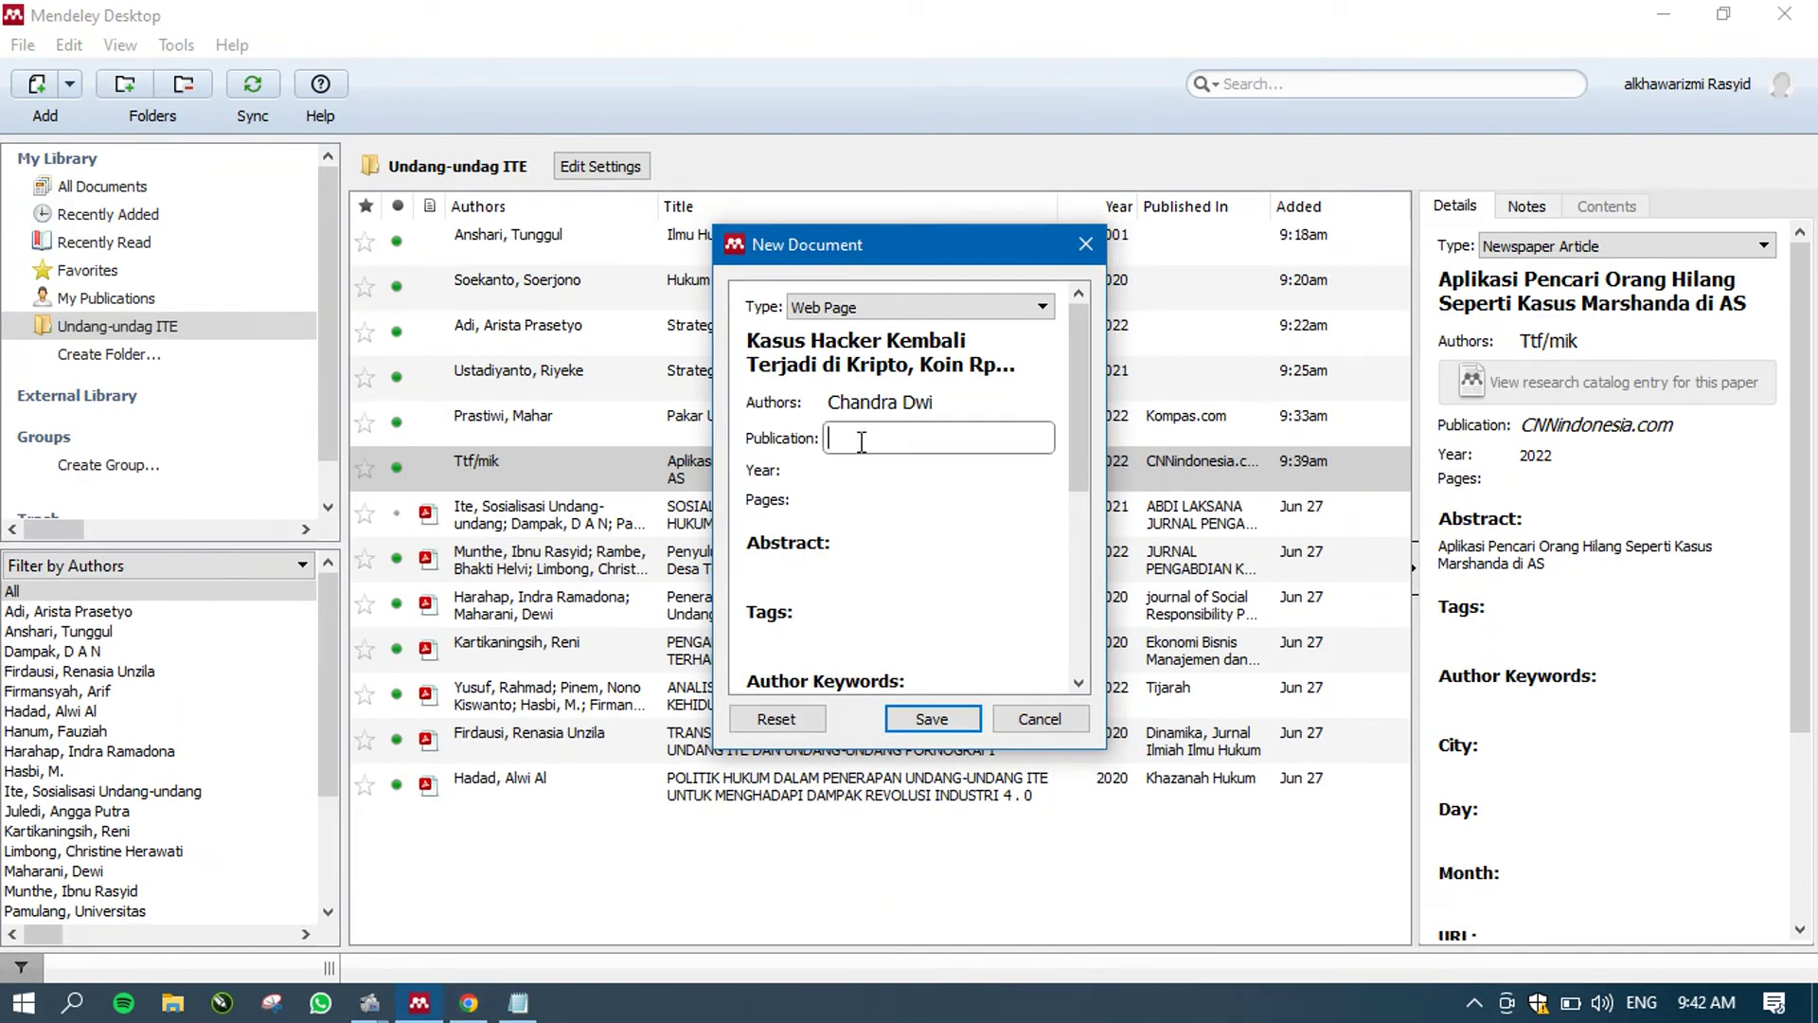
text(C)
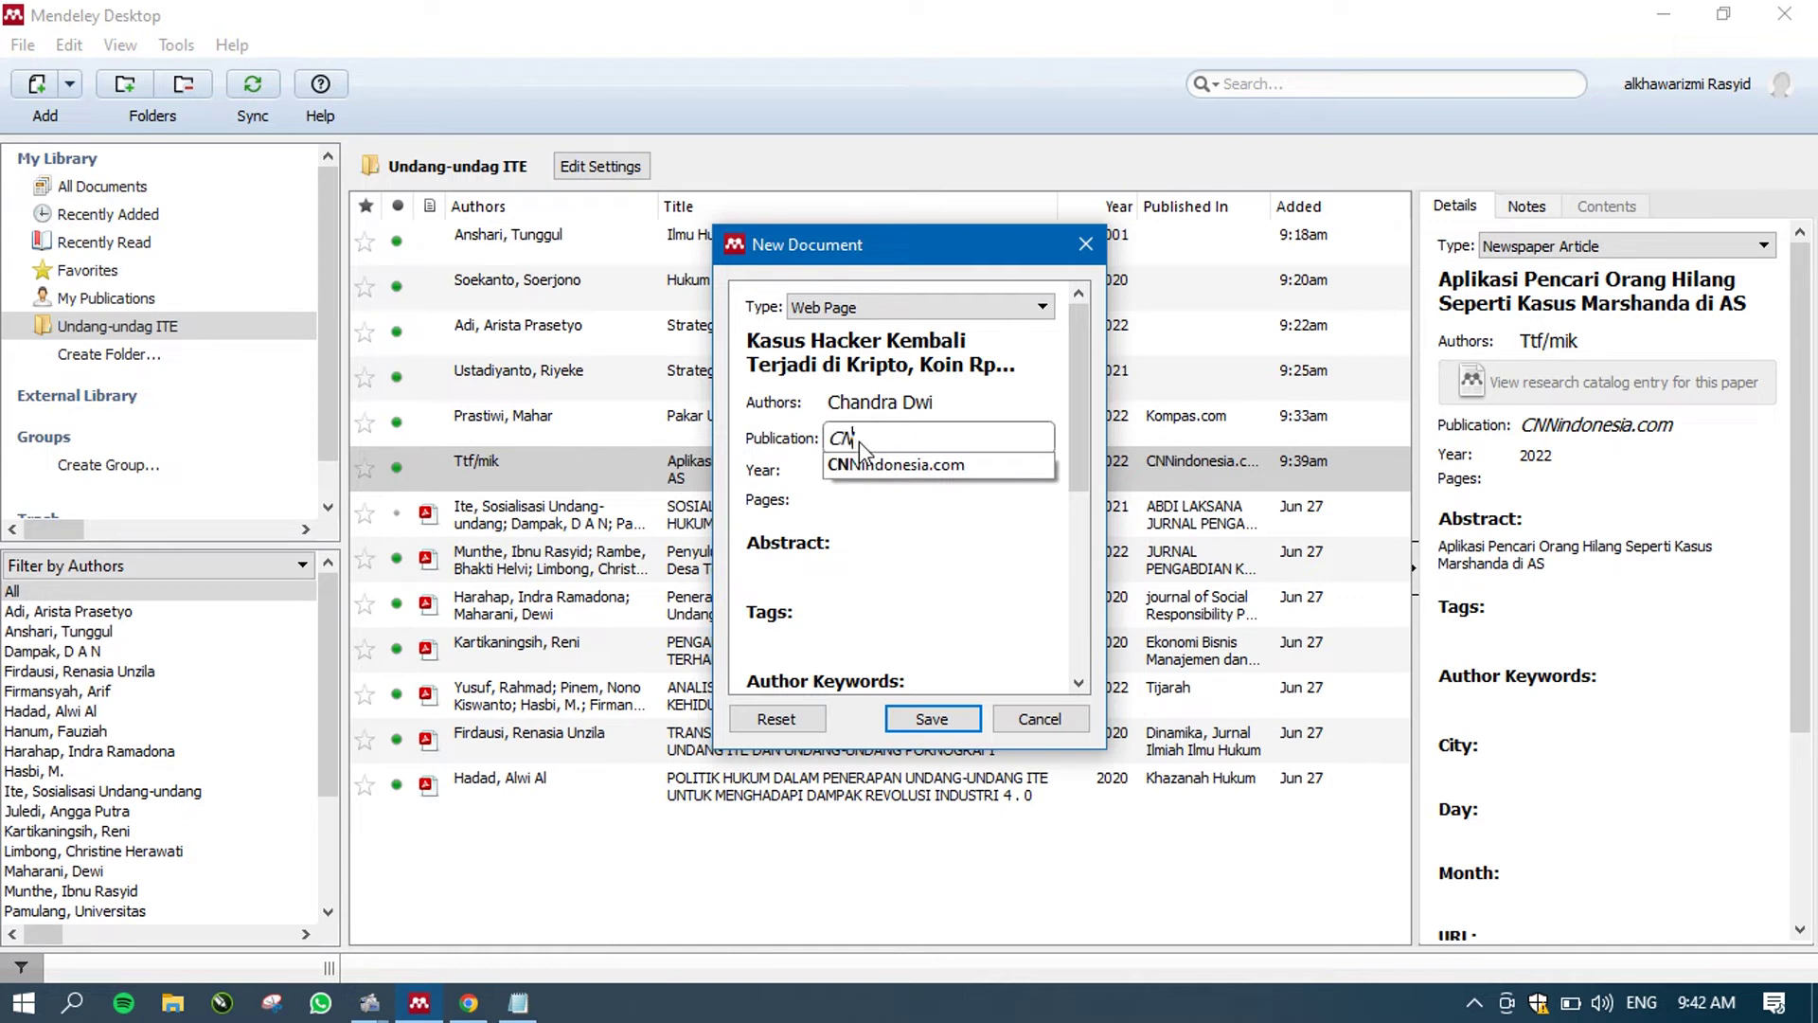
text(NBC)
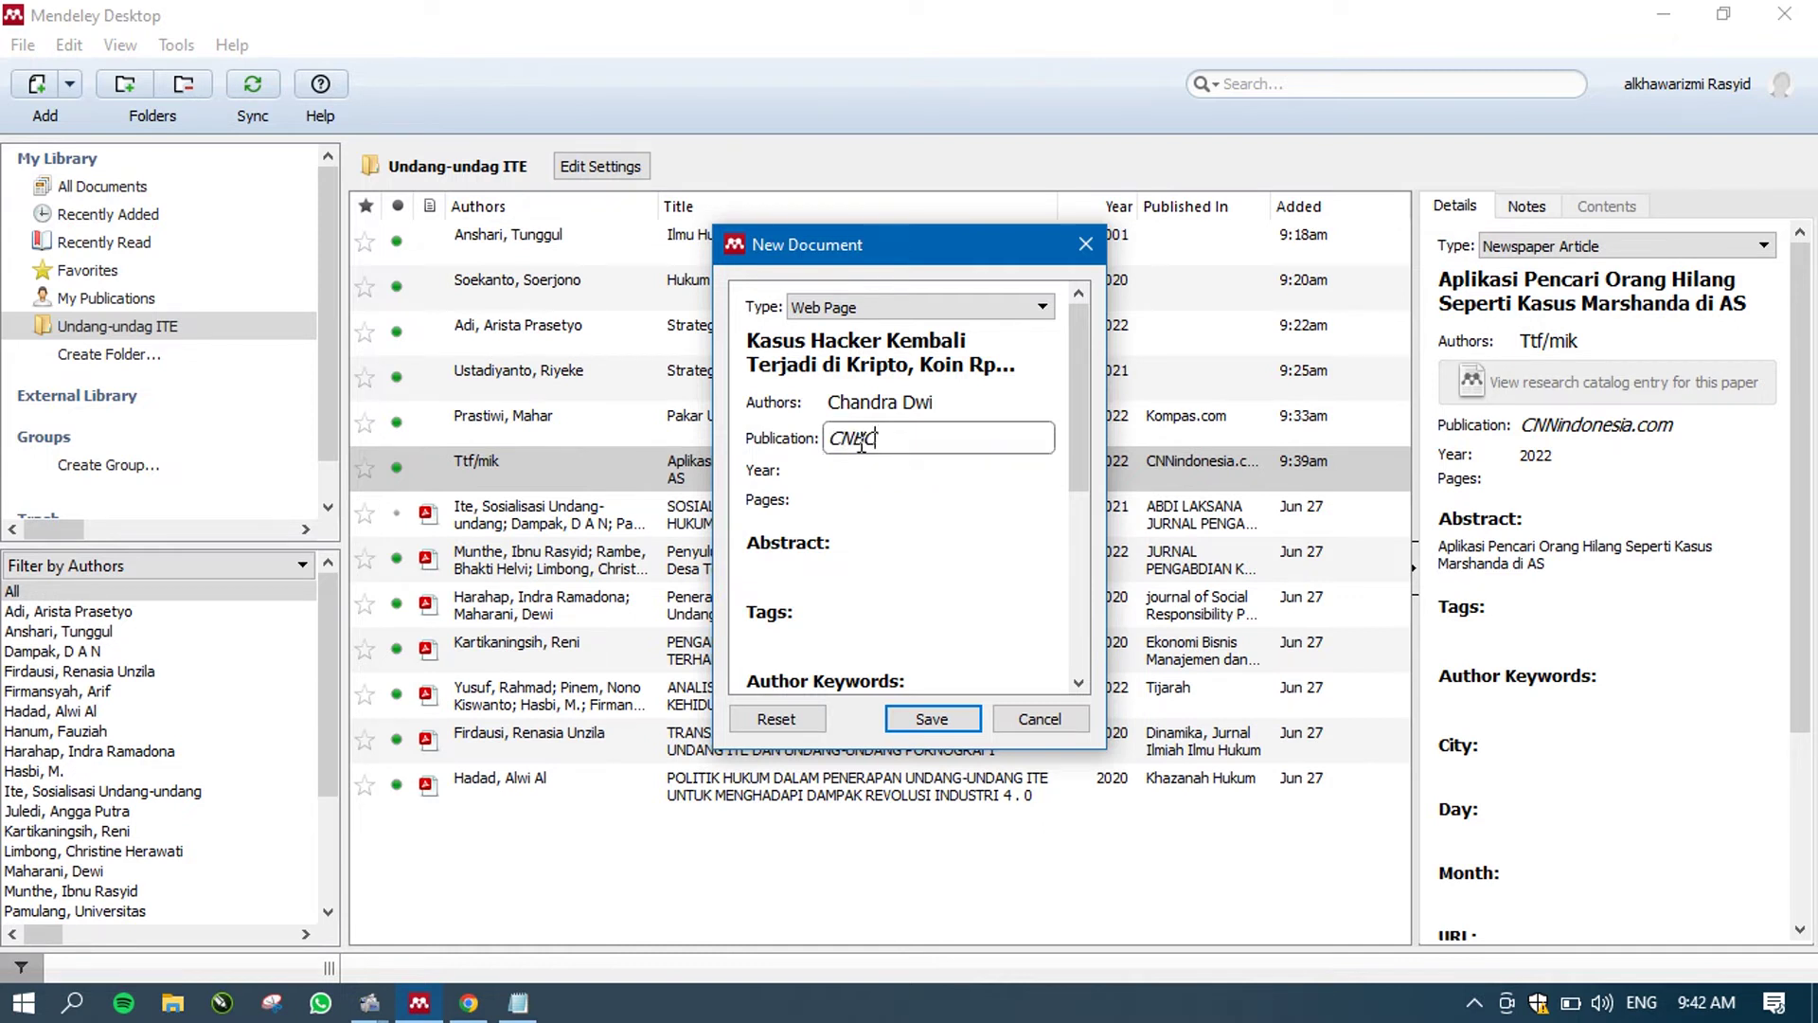
click(482, 1011)
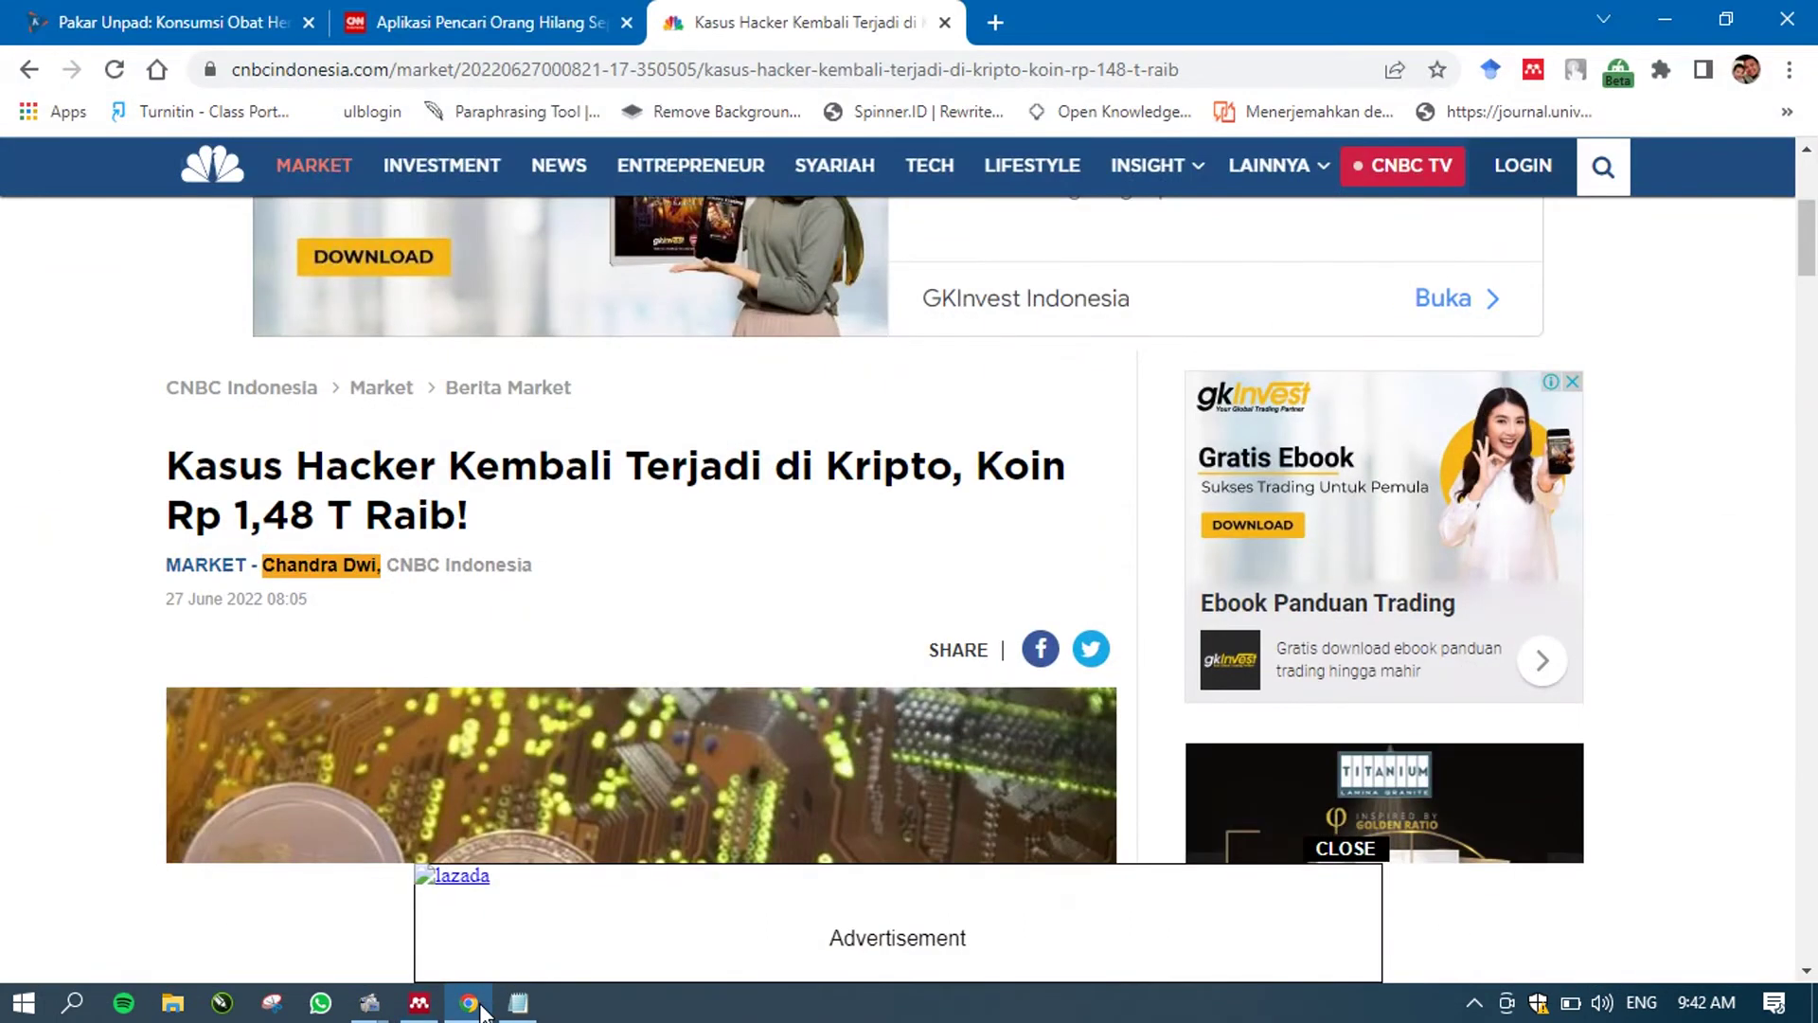
click(483, 1012)
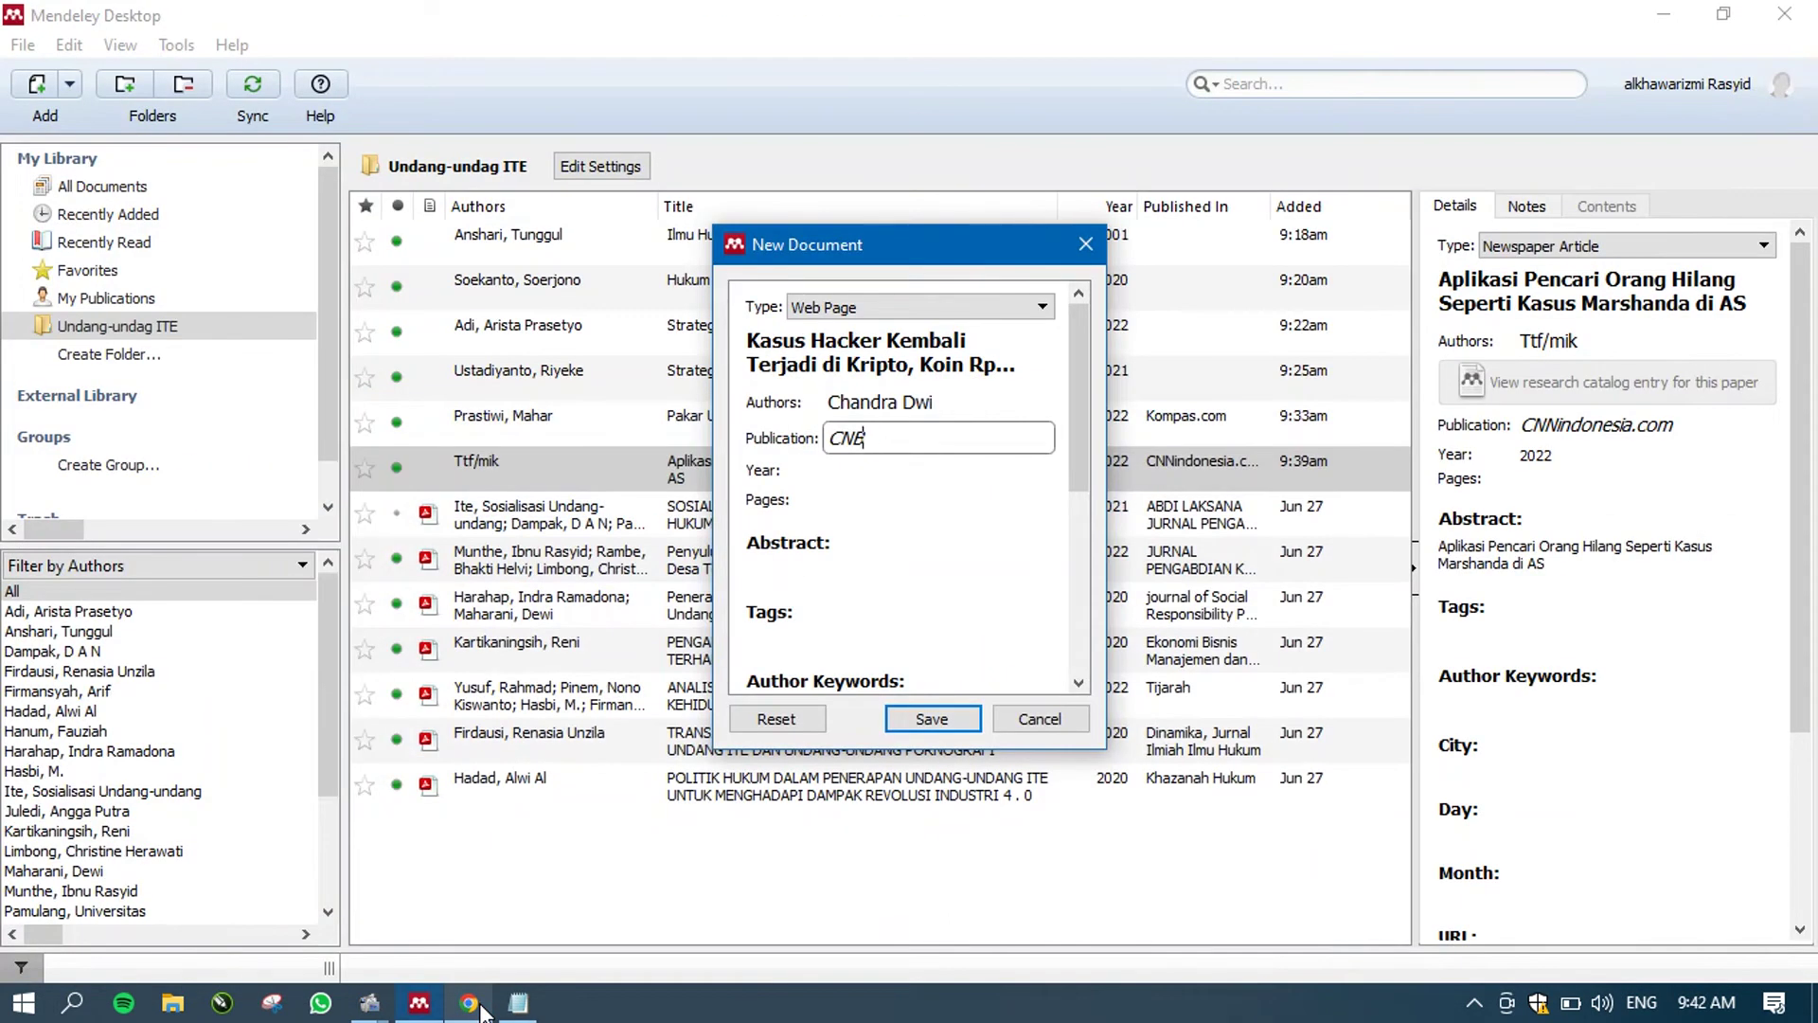
key(BackSpace)
key(BackSpace)
key(BackSpace)
text(cn)
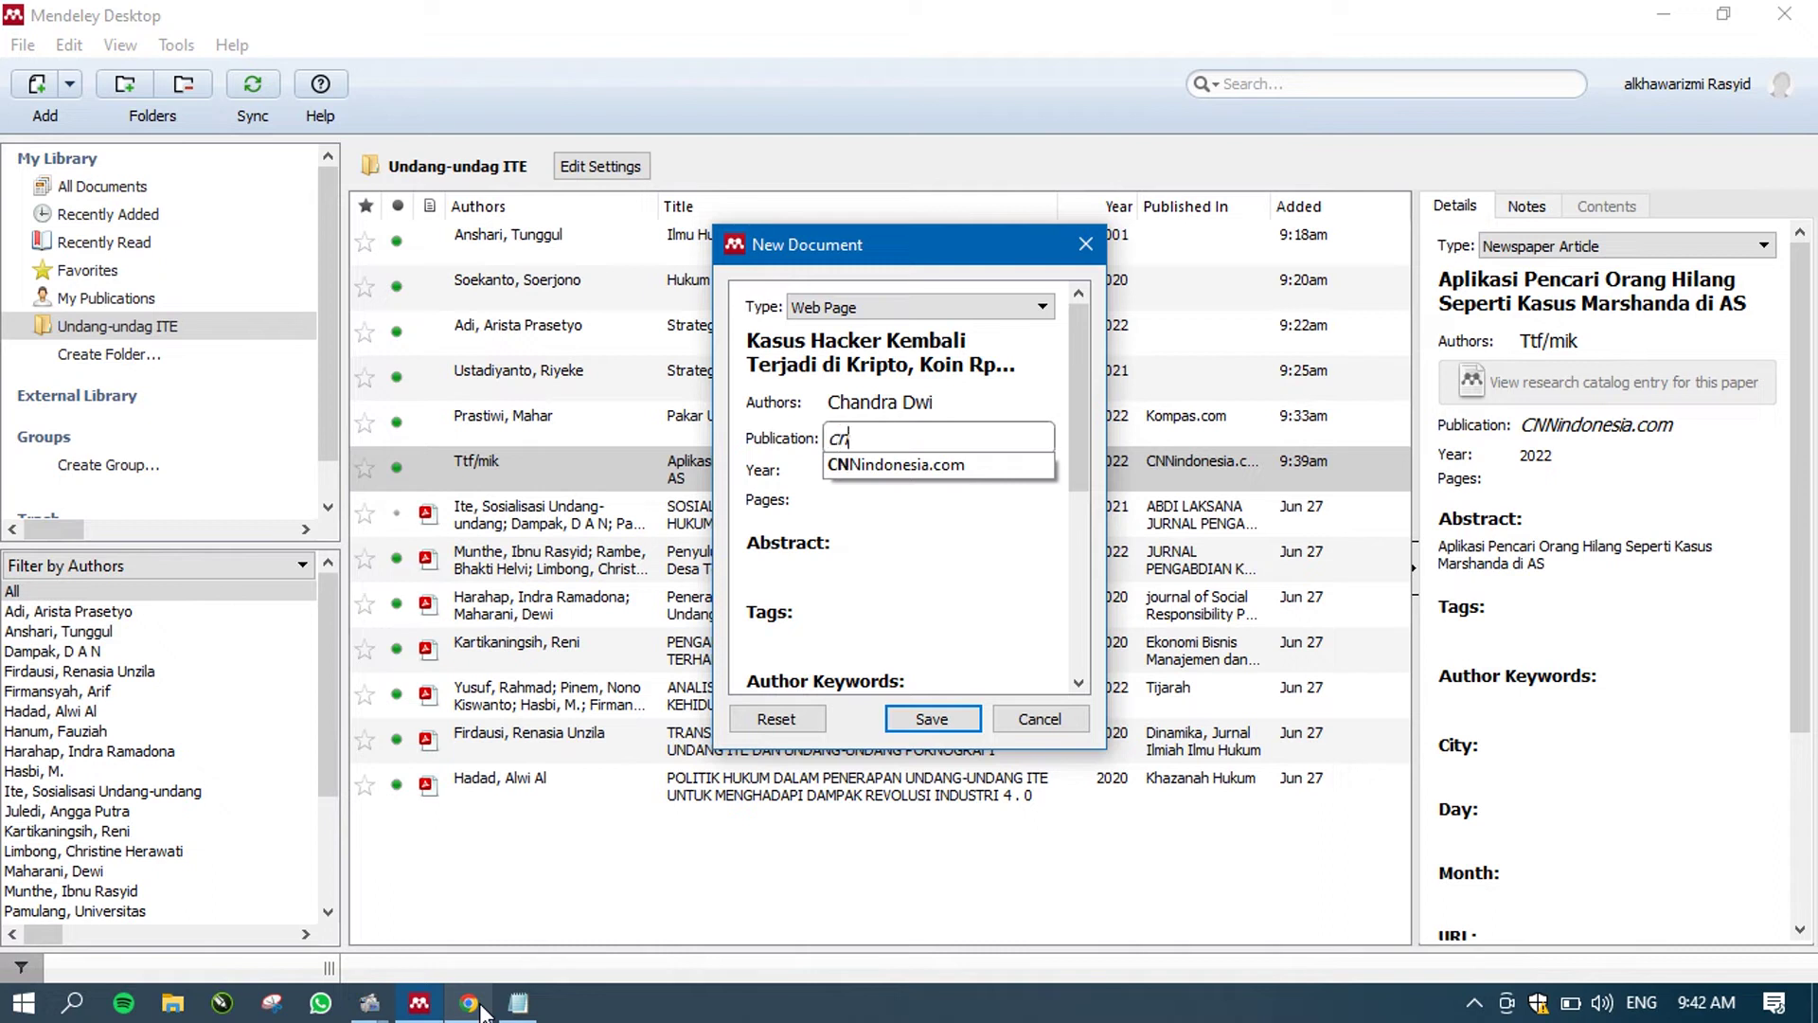
text(bc)
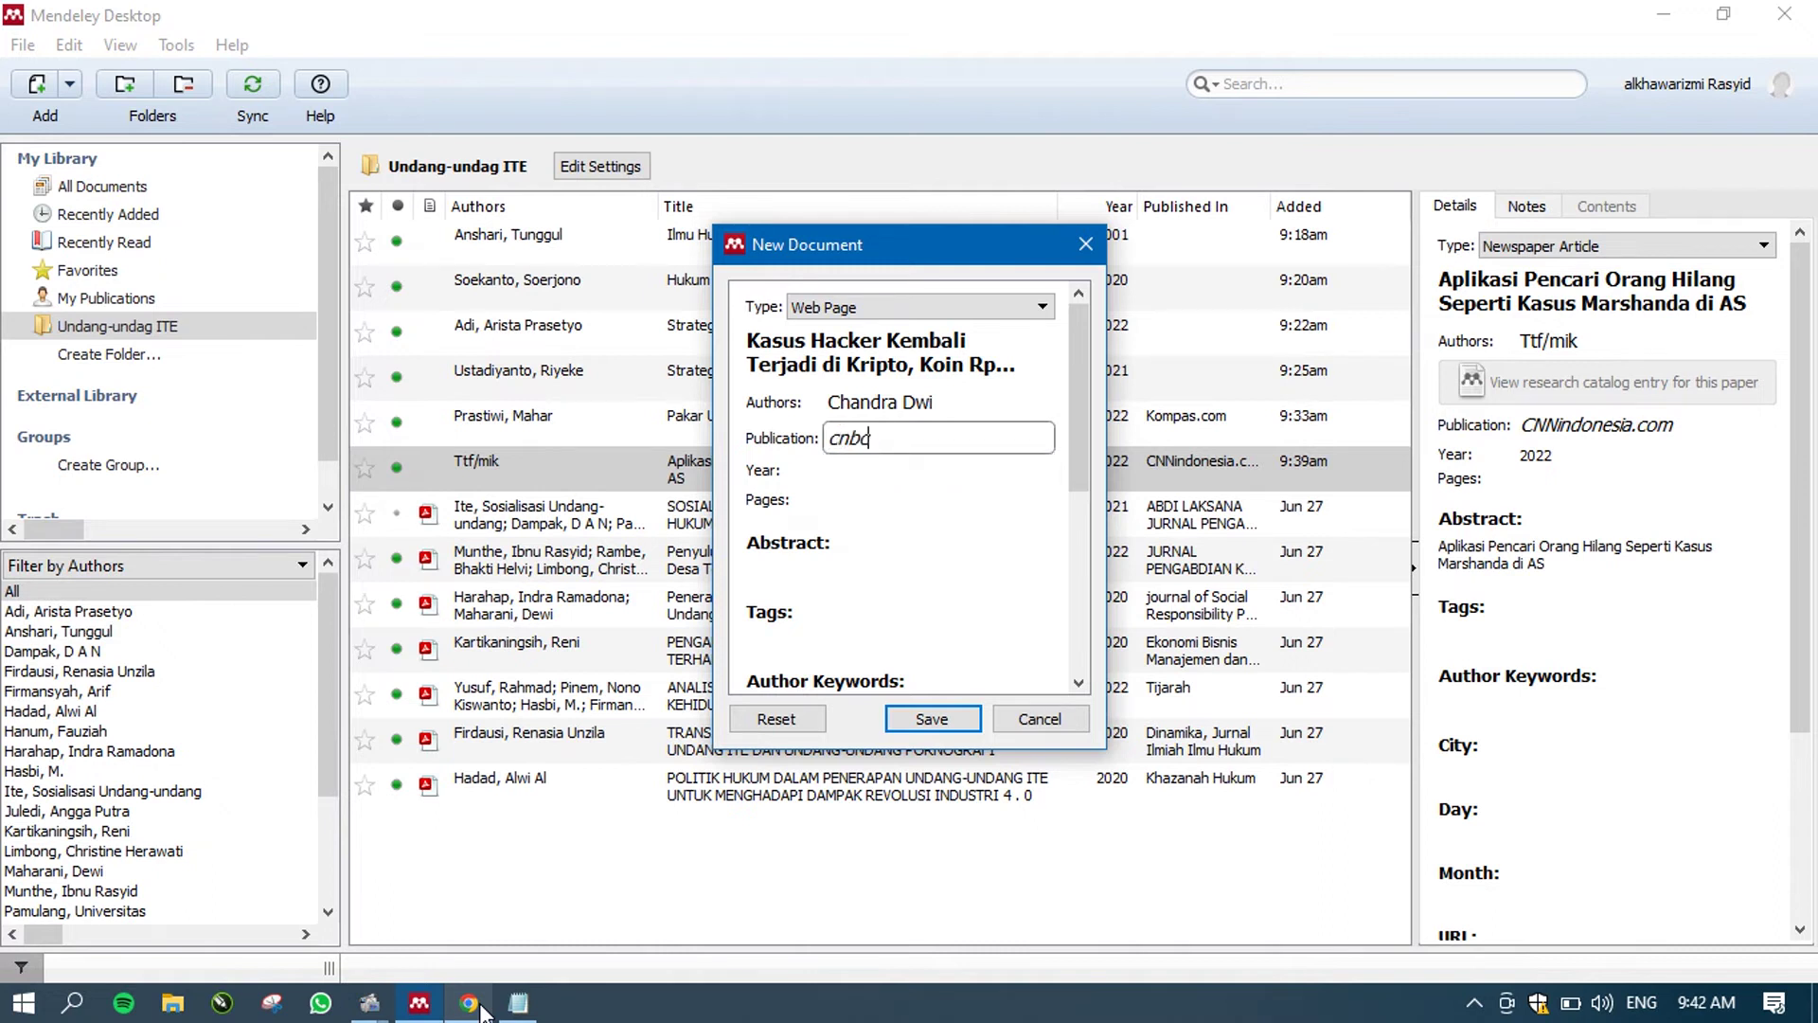
text(indonesia.com)
- Check the article's publication date in Chrome and set the Mendeley document's year to 2022
click(473, 1005)
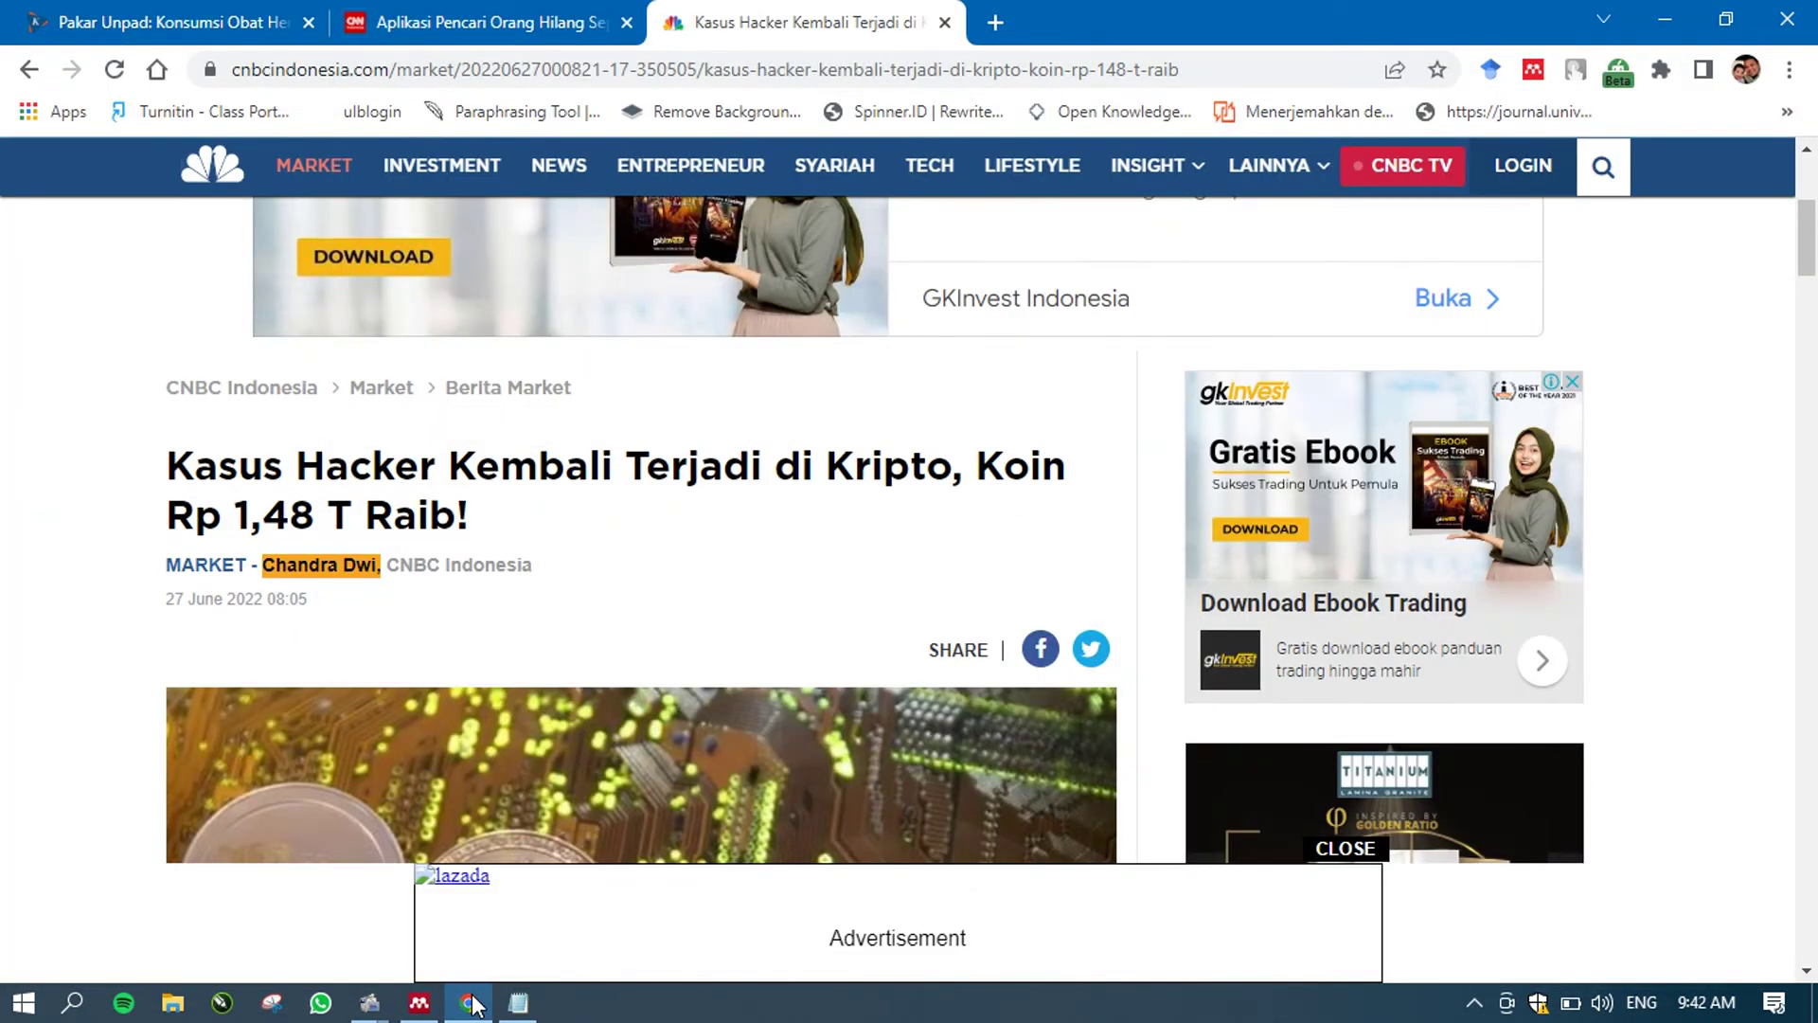
click(471, 1004)
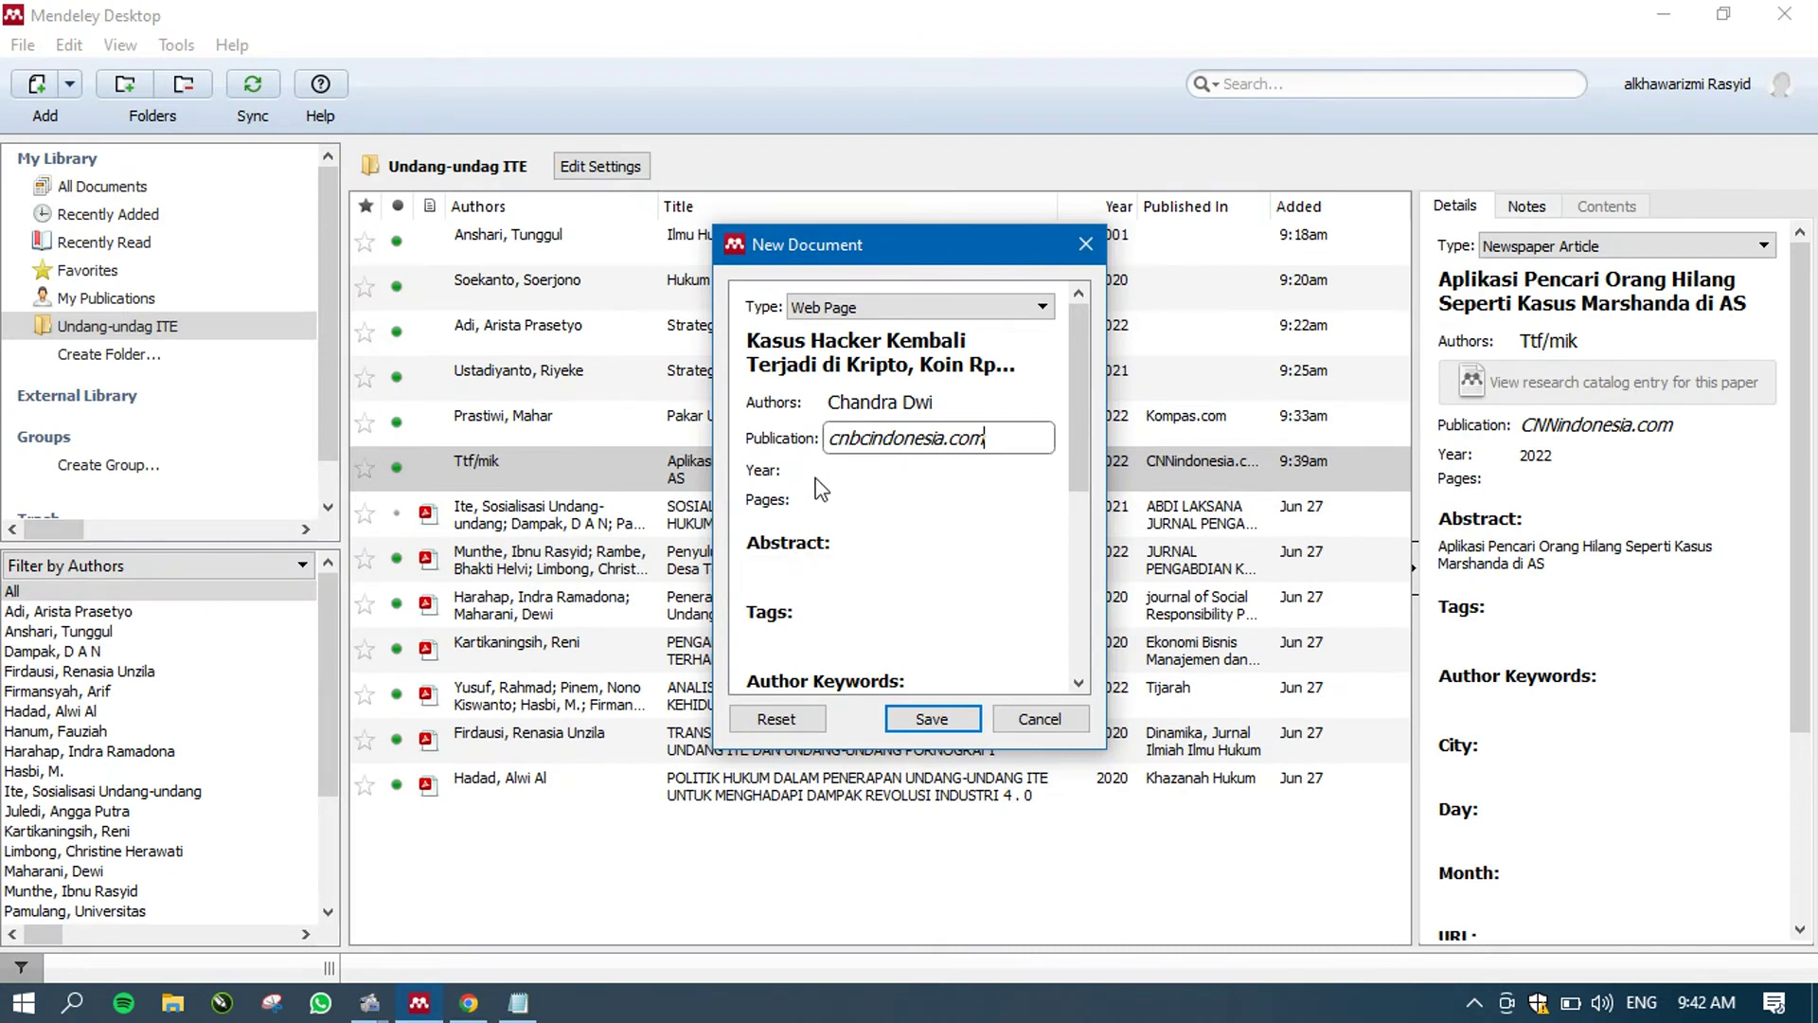
click(820, 488)
click(916, 470)
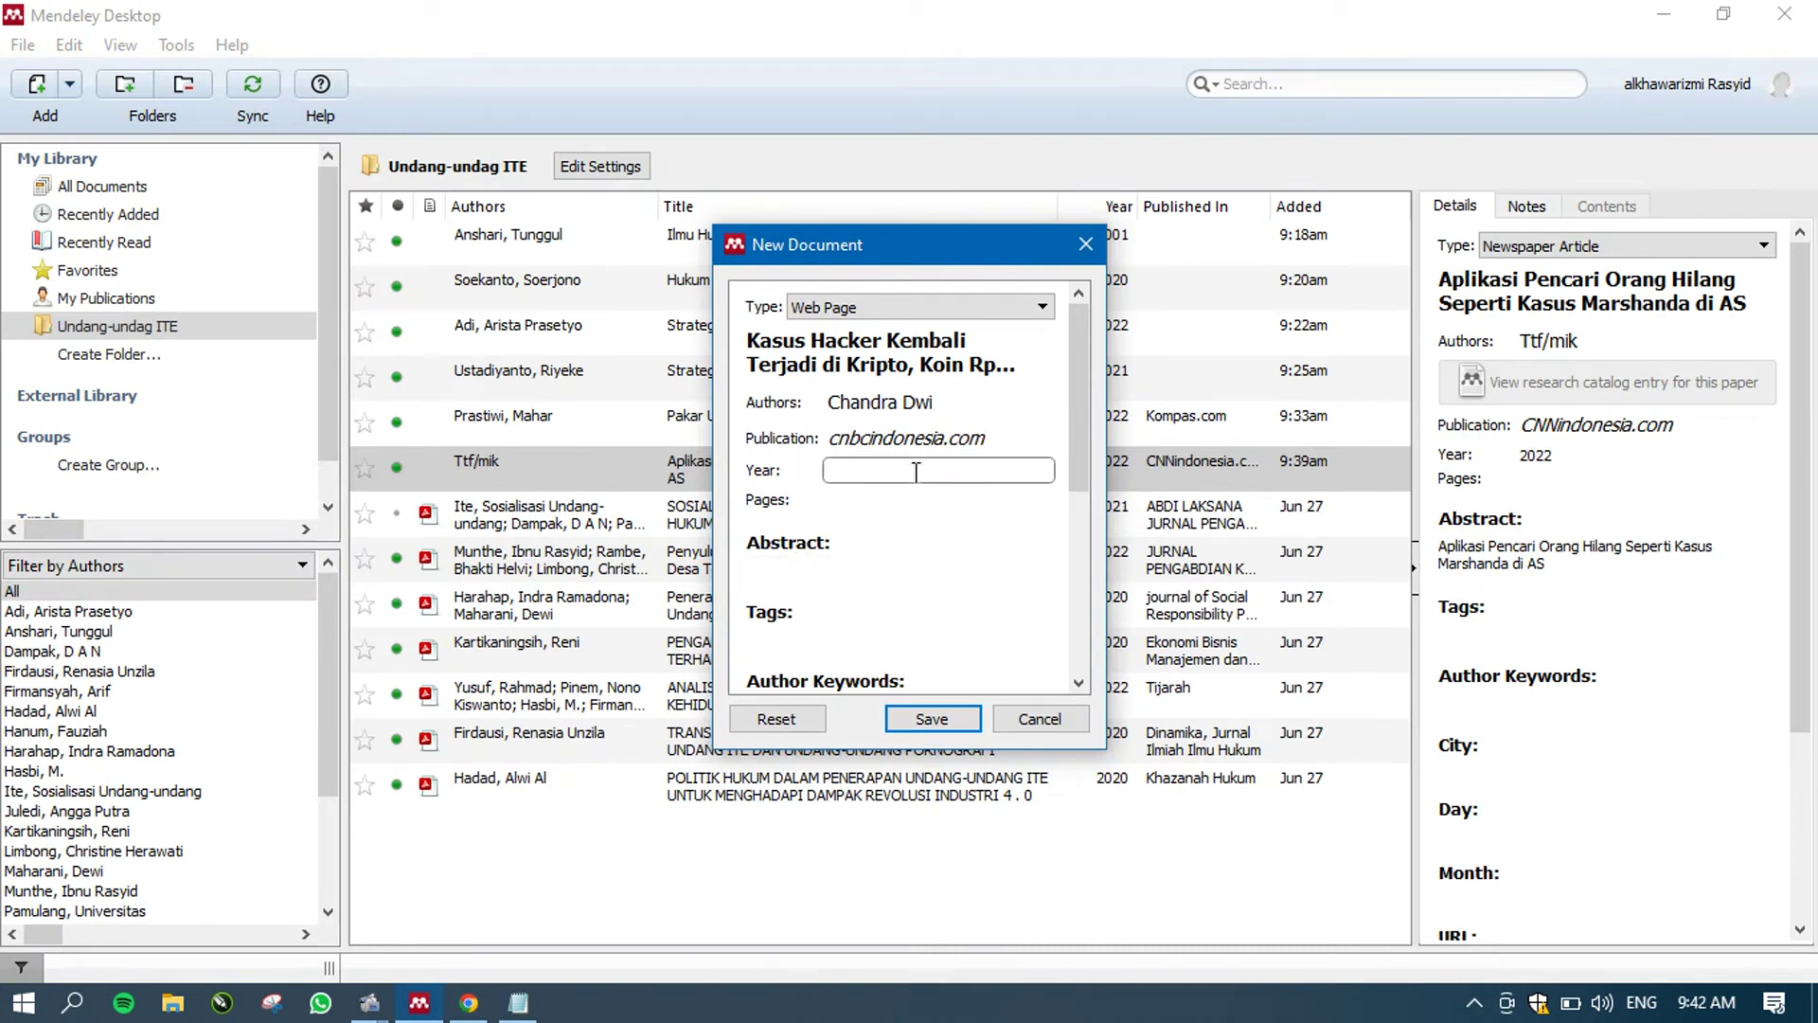
text(2022)
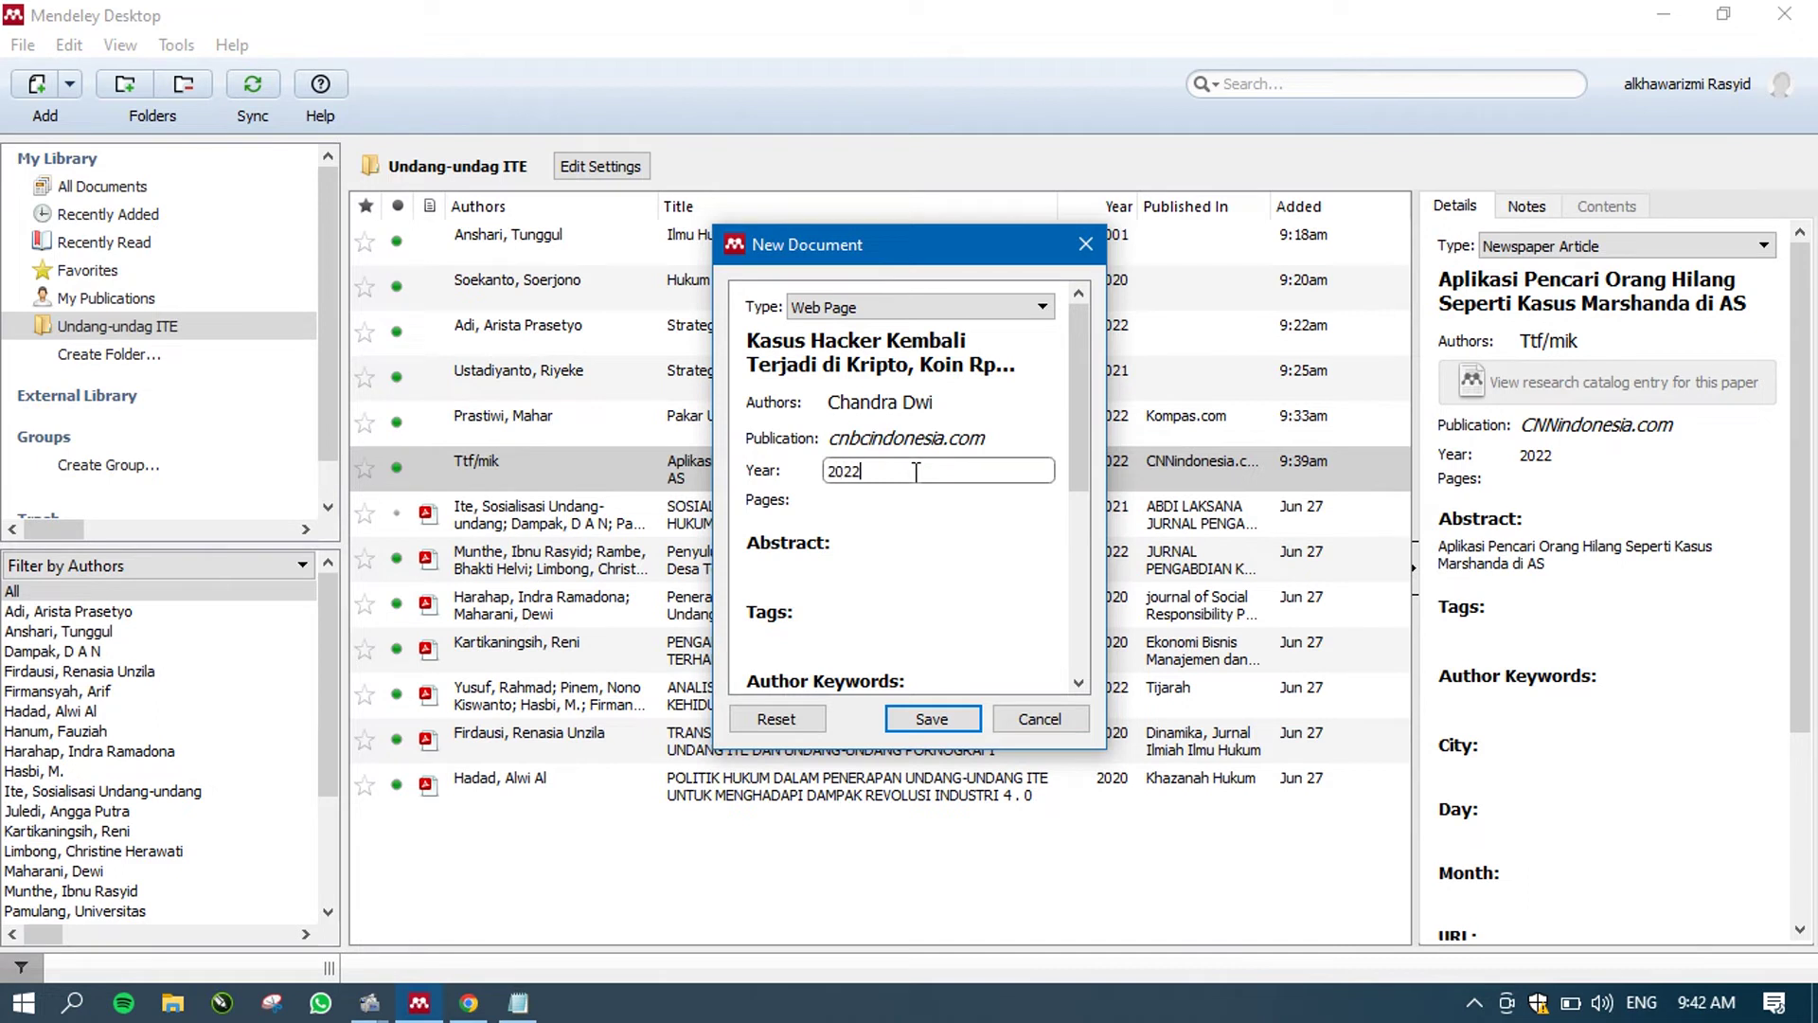
- Copy the new document's title into its abstract
click(818, 367)
key(ctrl+a)
key(ctrl+c)
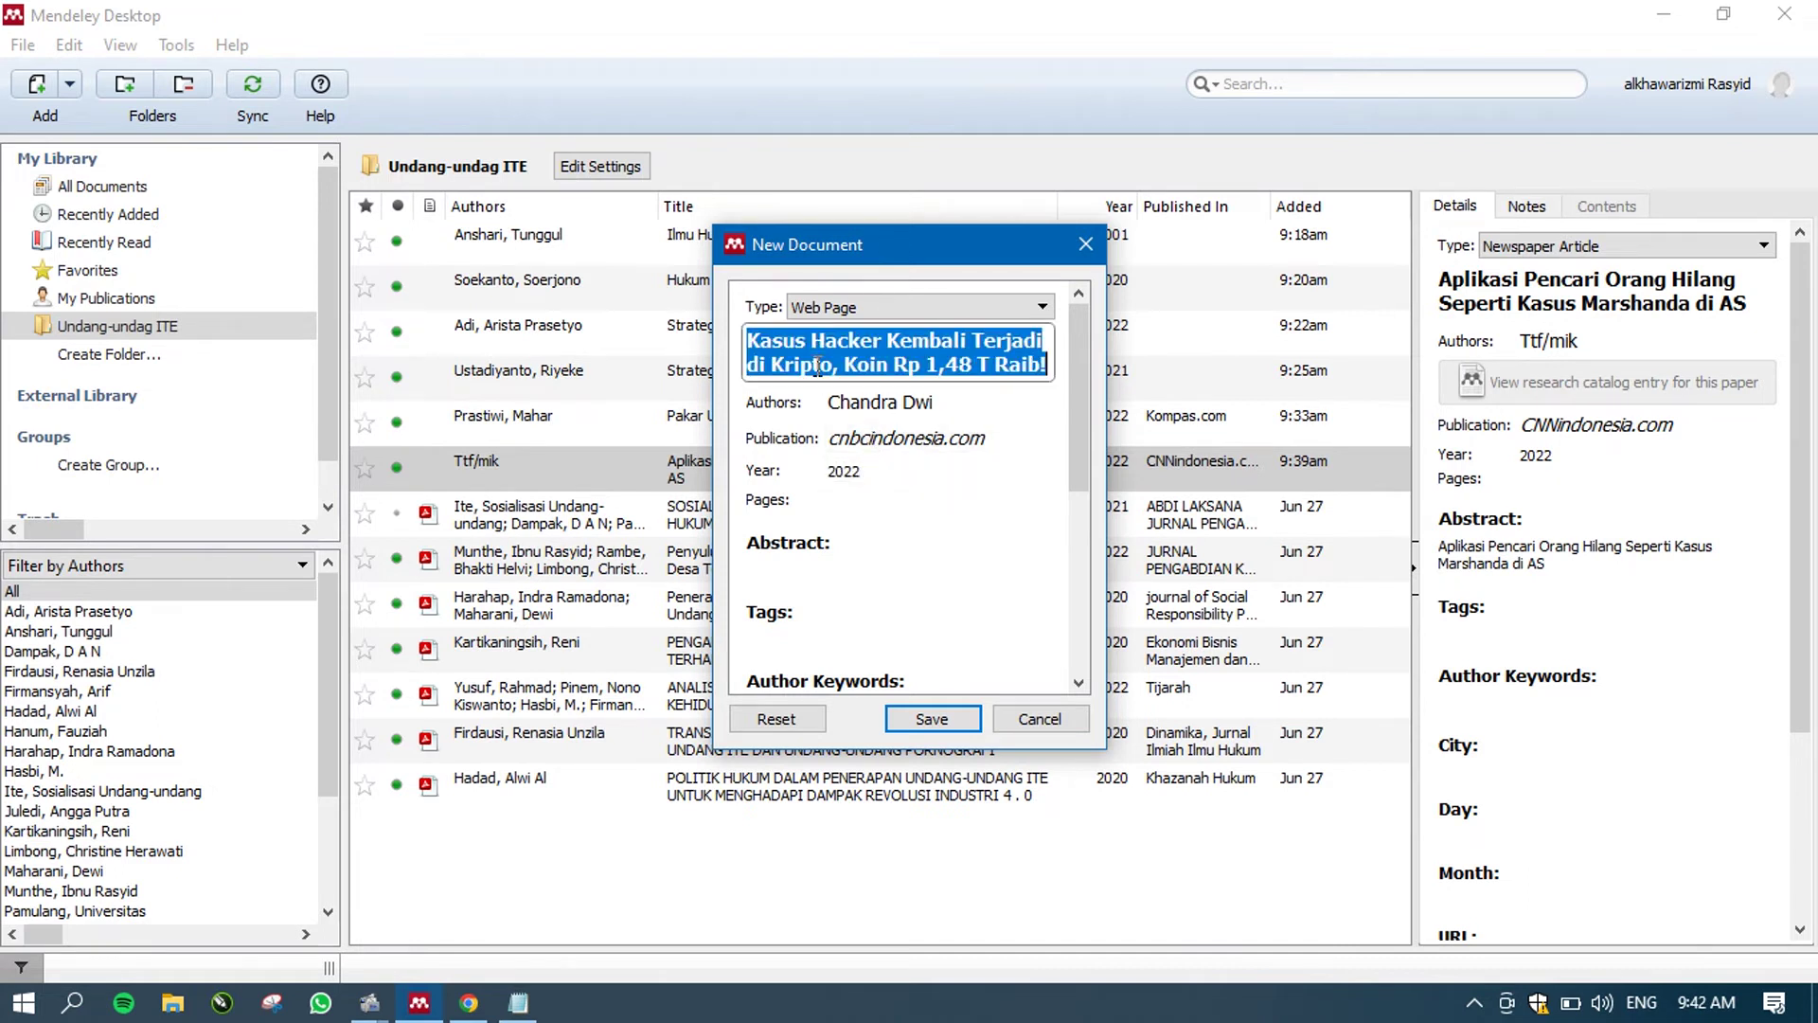
click(817, 367)
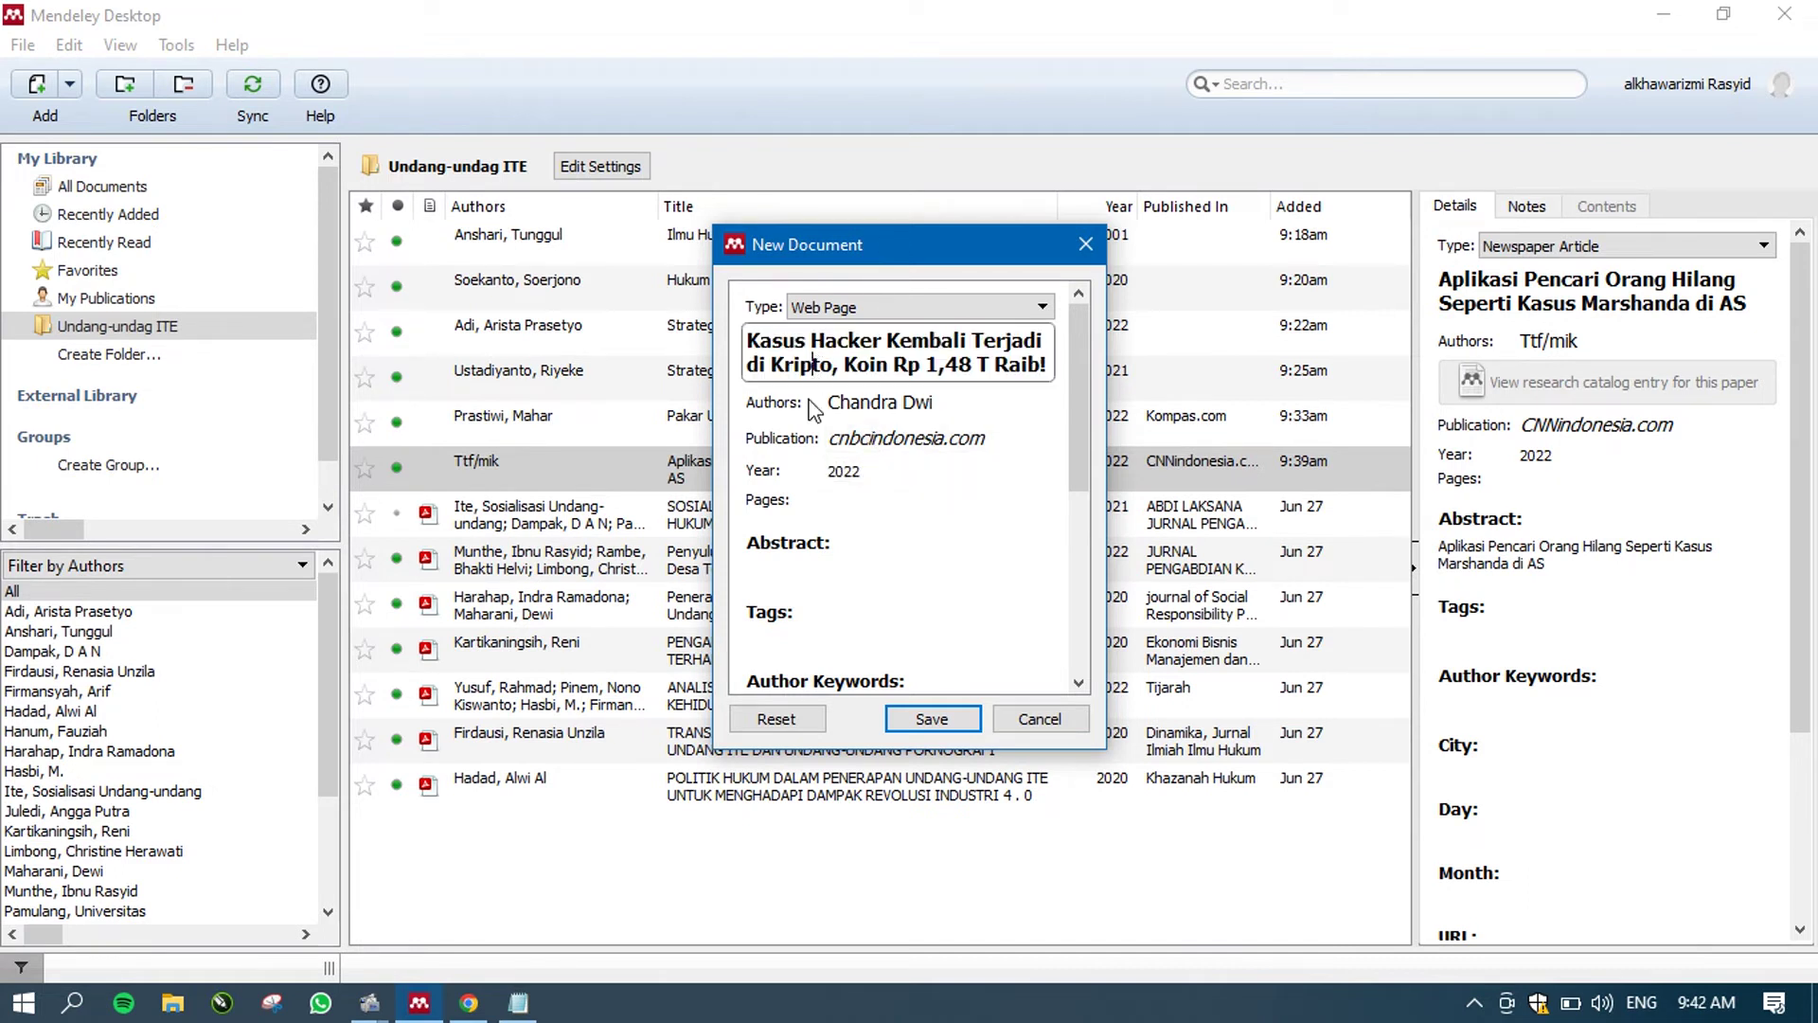
click(807, 570)
key(ctrl+v)
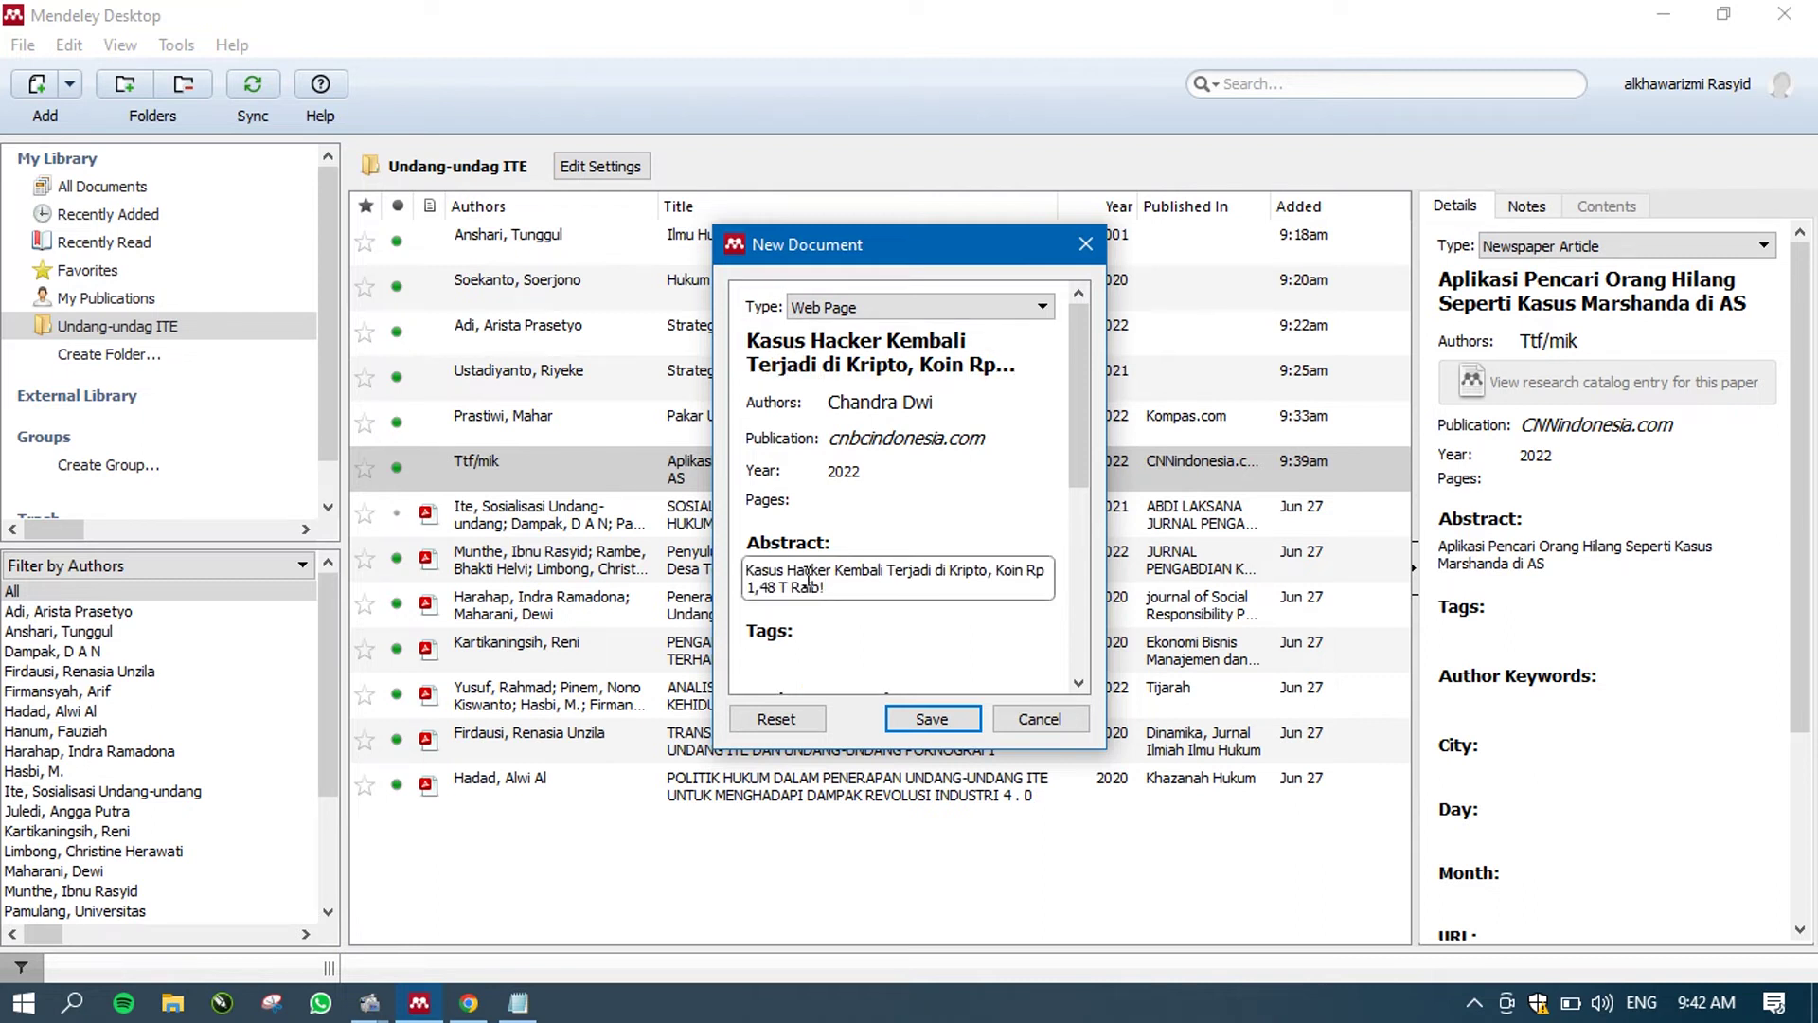
- Copy the article's date and time from Chrome and enter 27 June 2022 08:05 as the Mendeley document's date accessed
drag(1073, 470, 1055, 571)
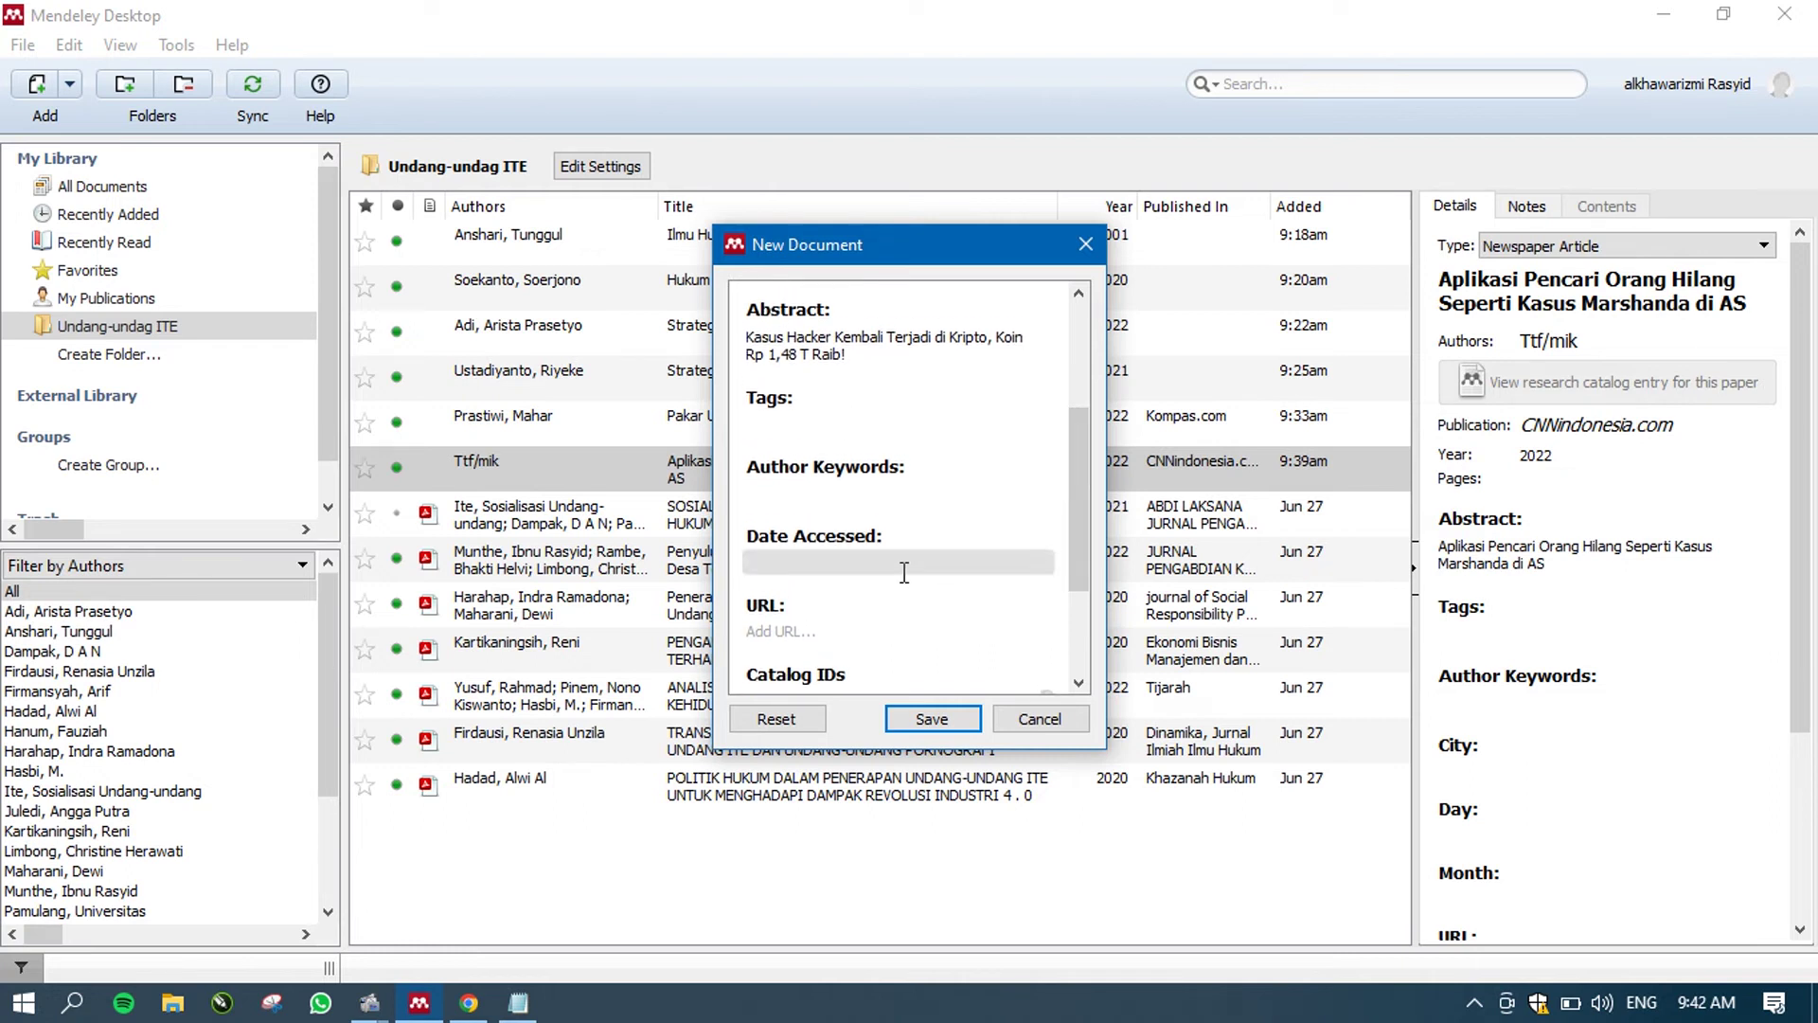
click(468, 1002)
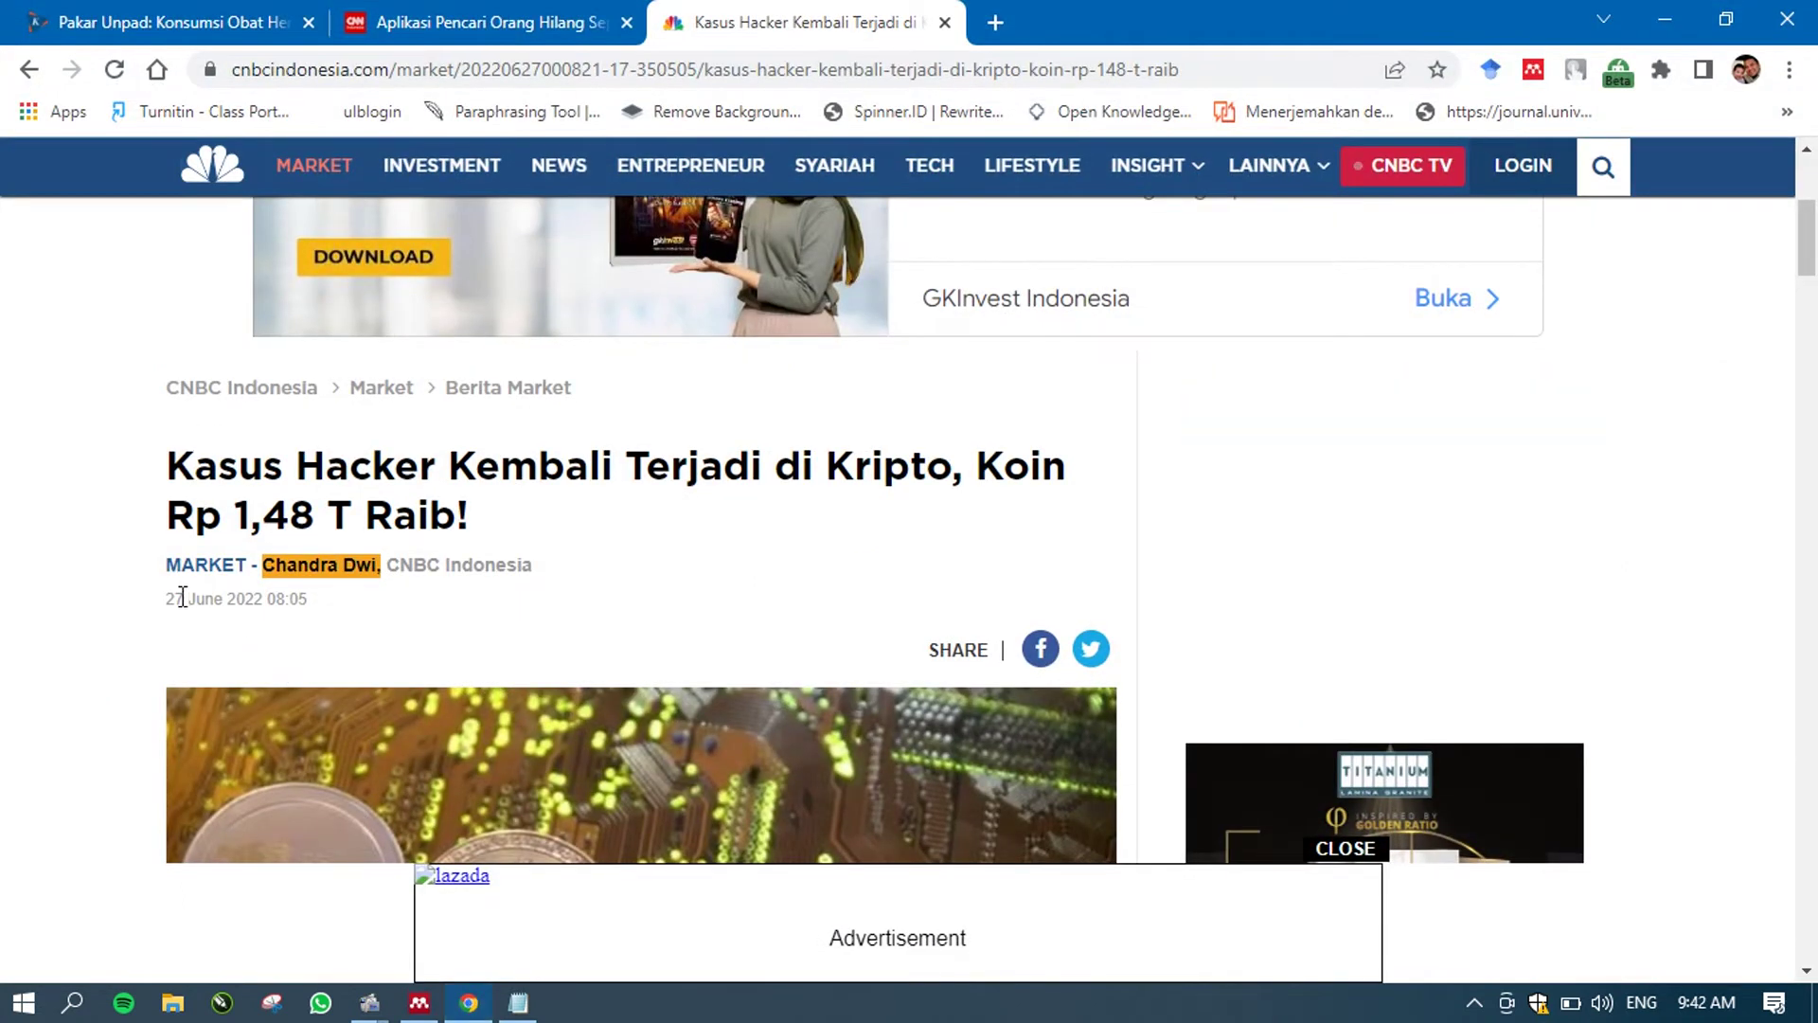
drag(171, 596, 353, 609)
key(ctrl+c)
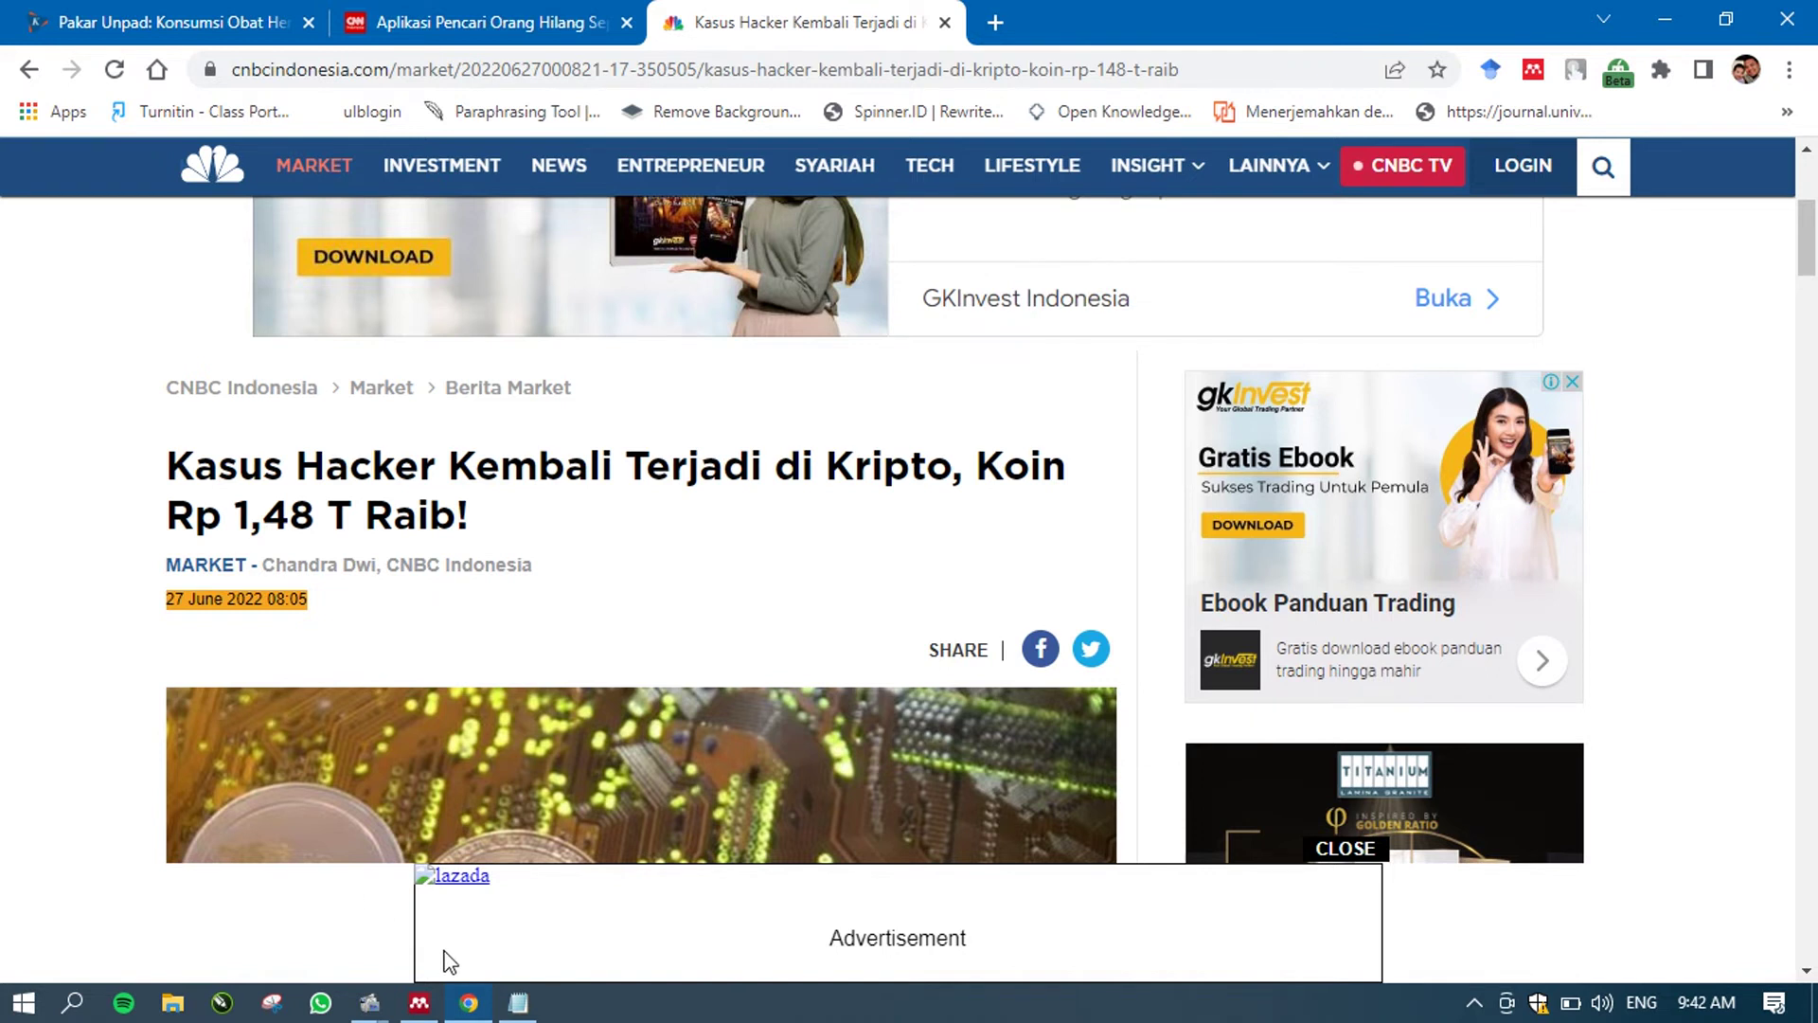
click(419, 1002)
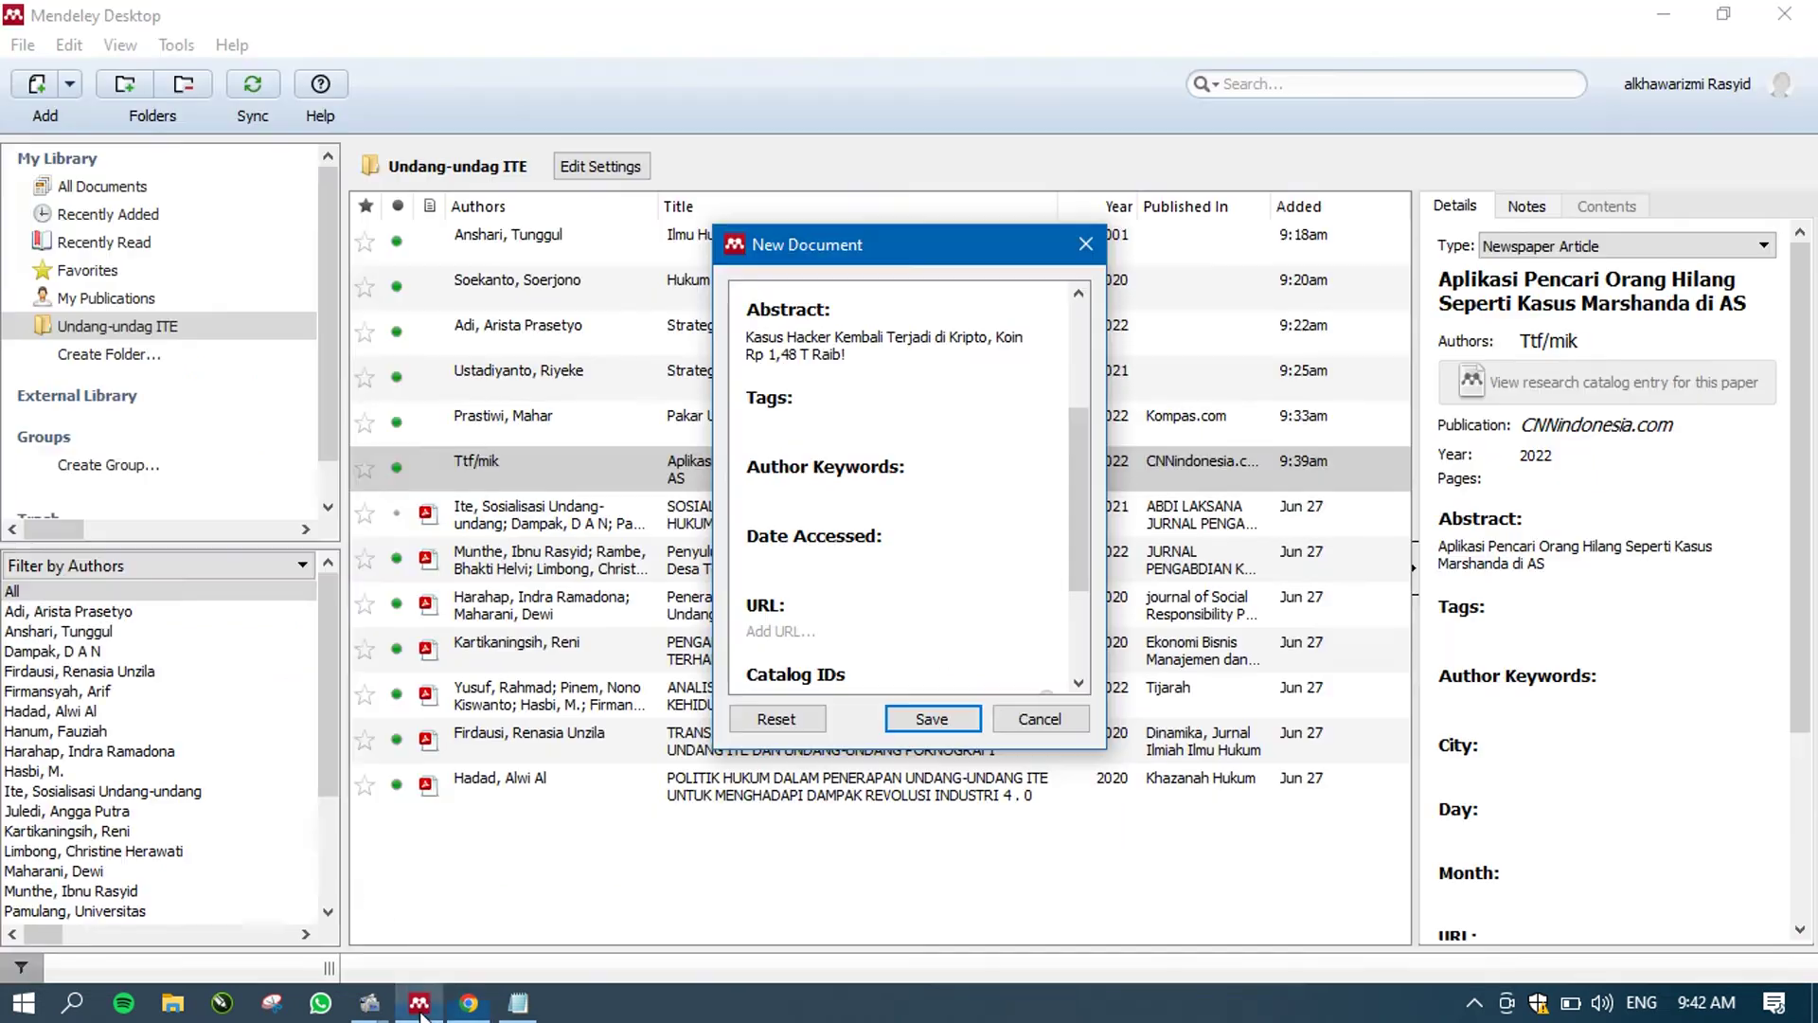
click(795, 562)
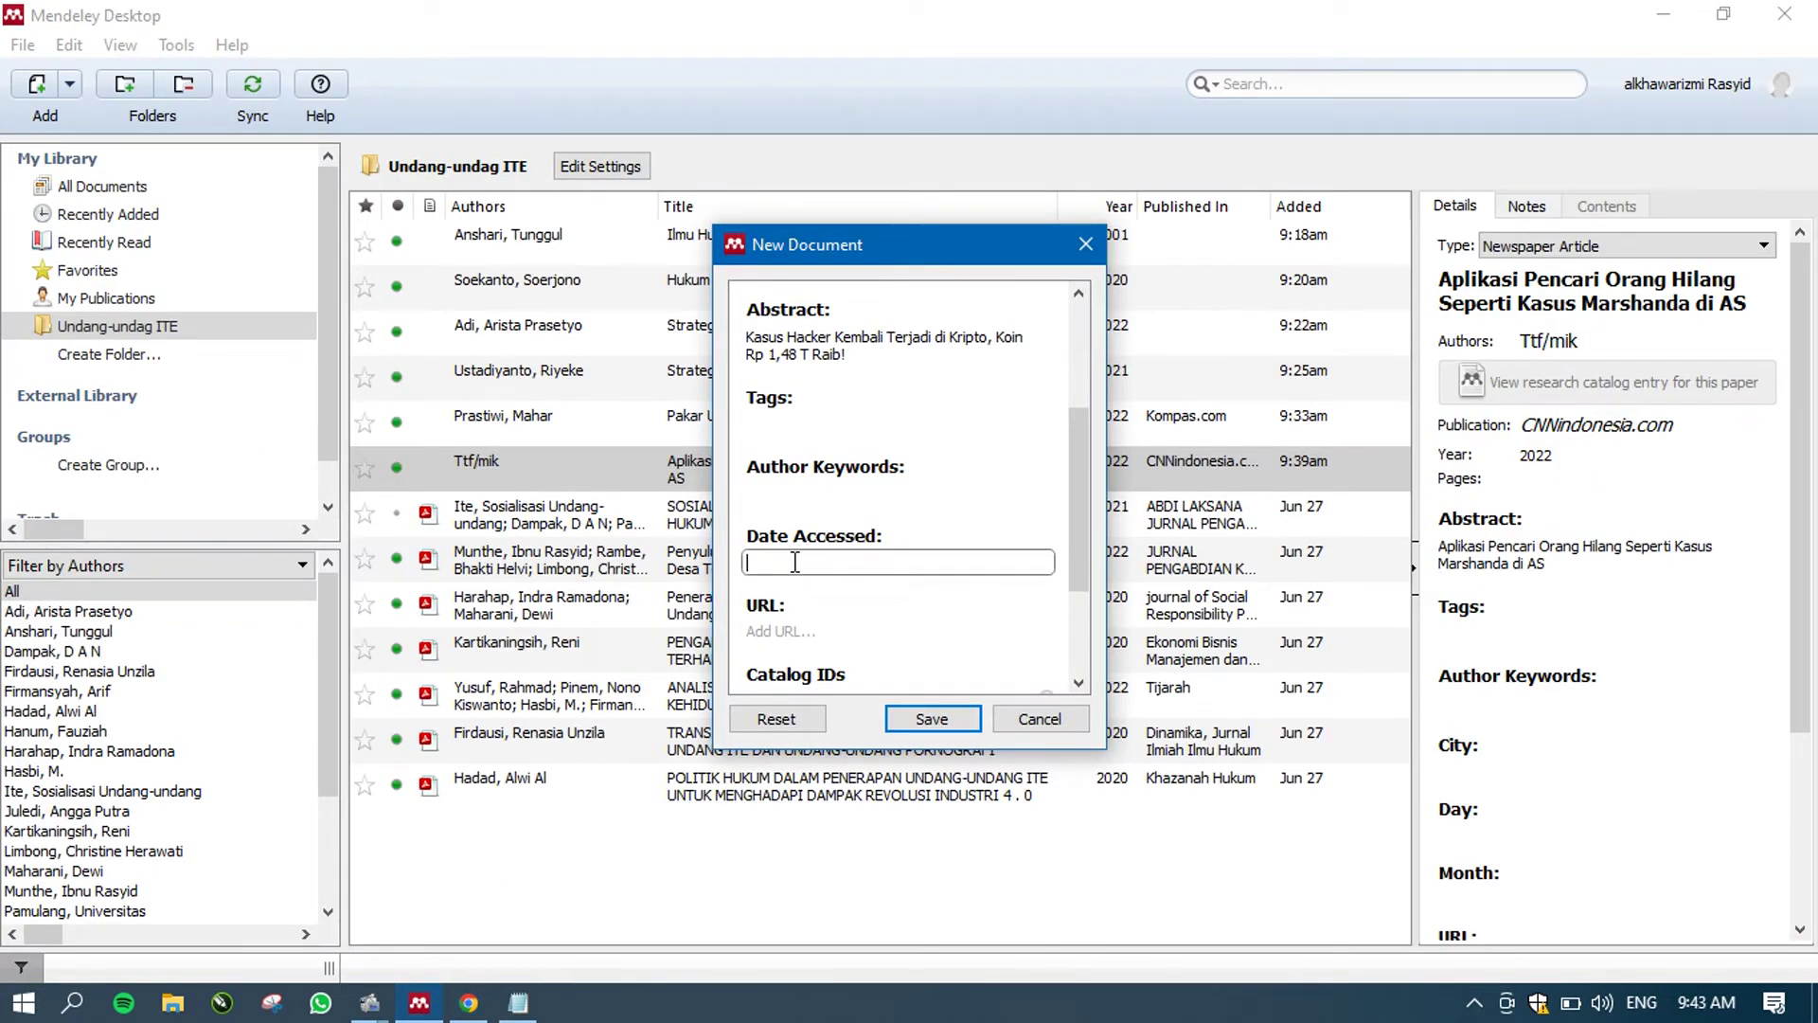
key(ctrl+v)
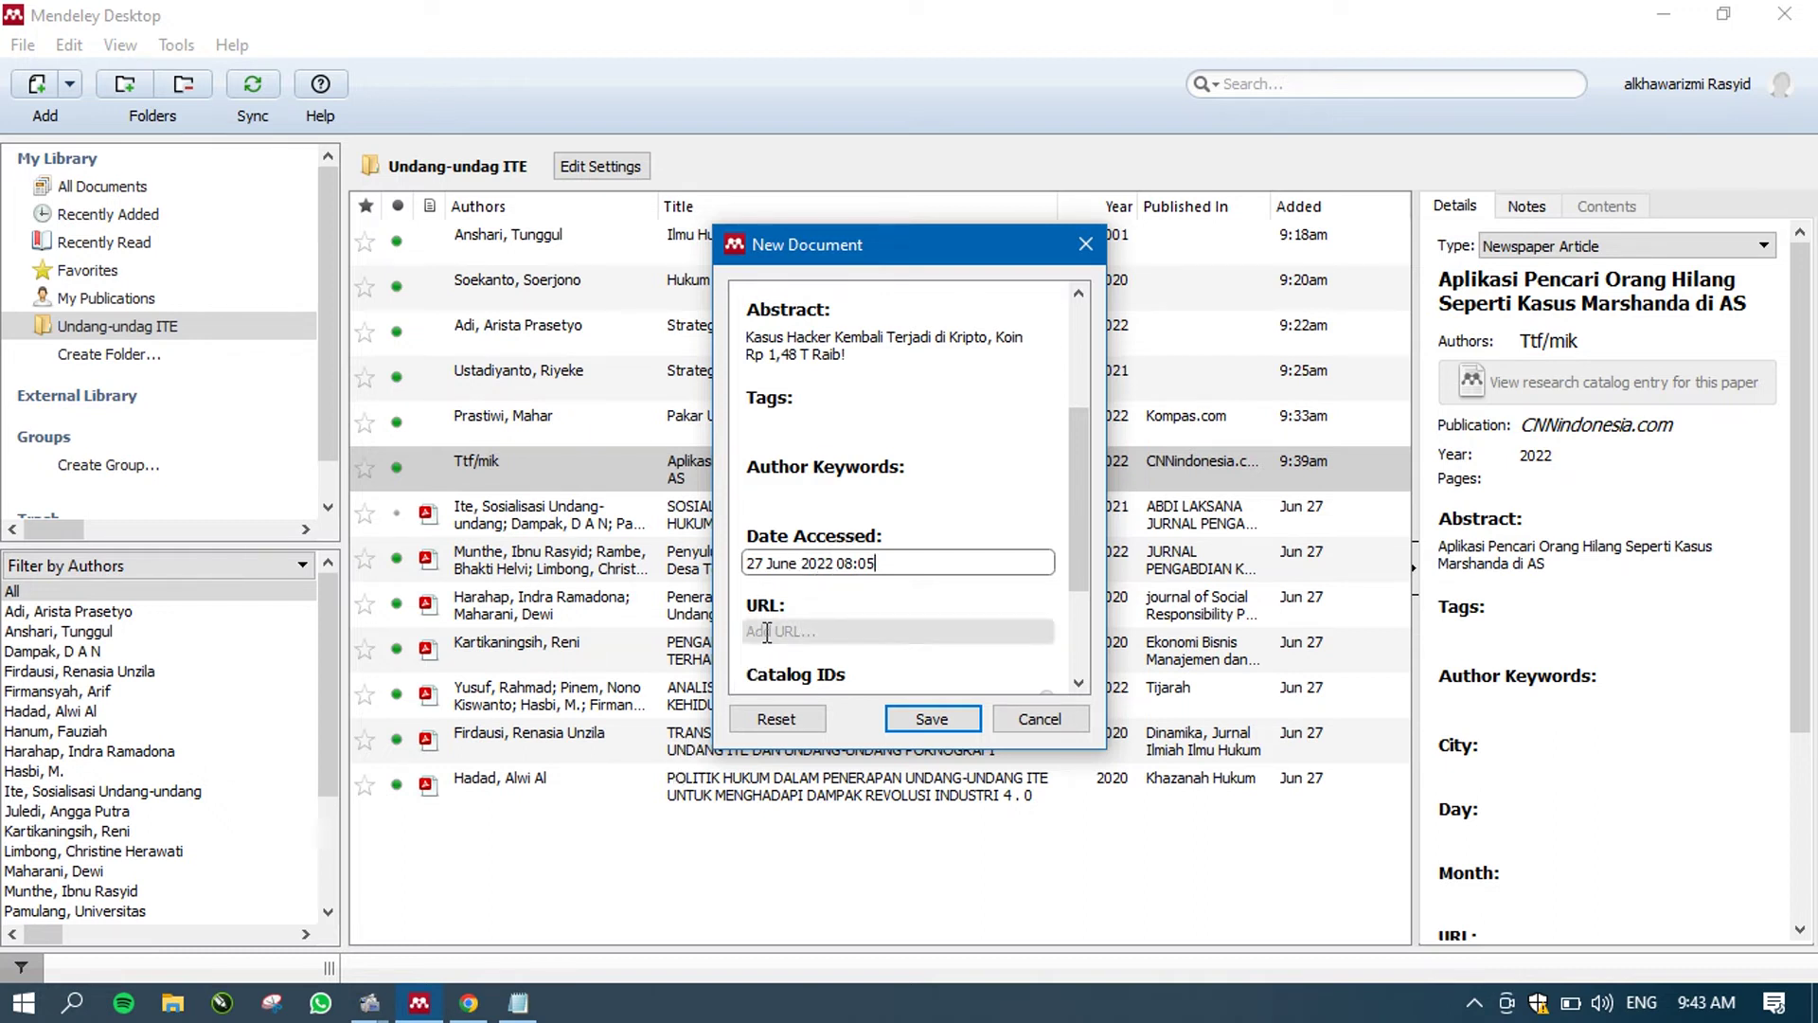
- Copy the CNBC Indonesia article's web address from Chrome and enter it as the Mendeley document's URL
click(469, 1004)
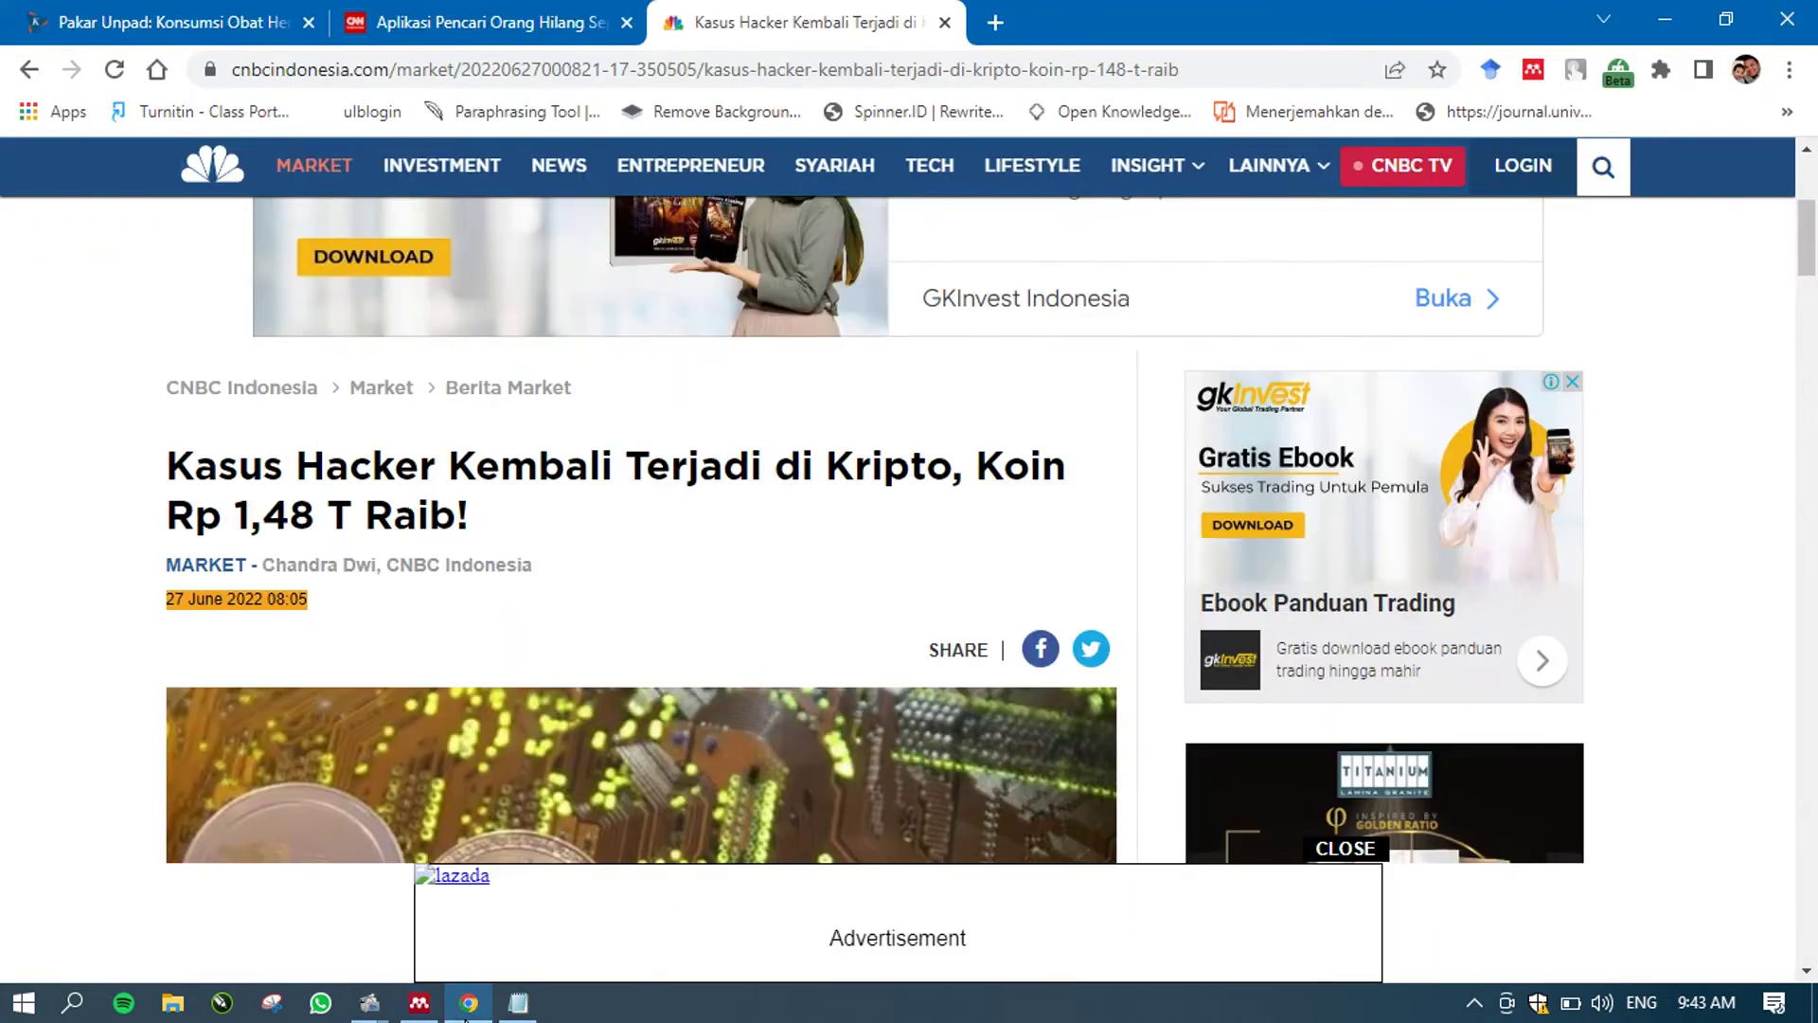
click(714, 69)
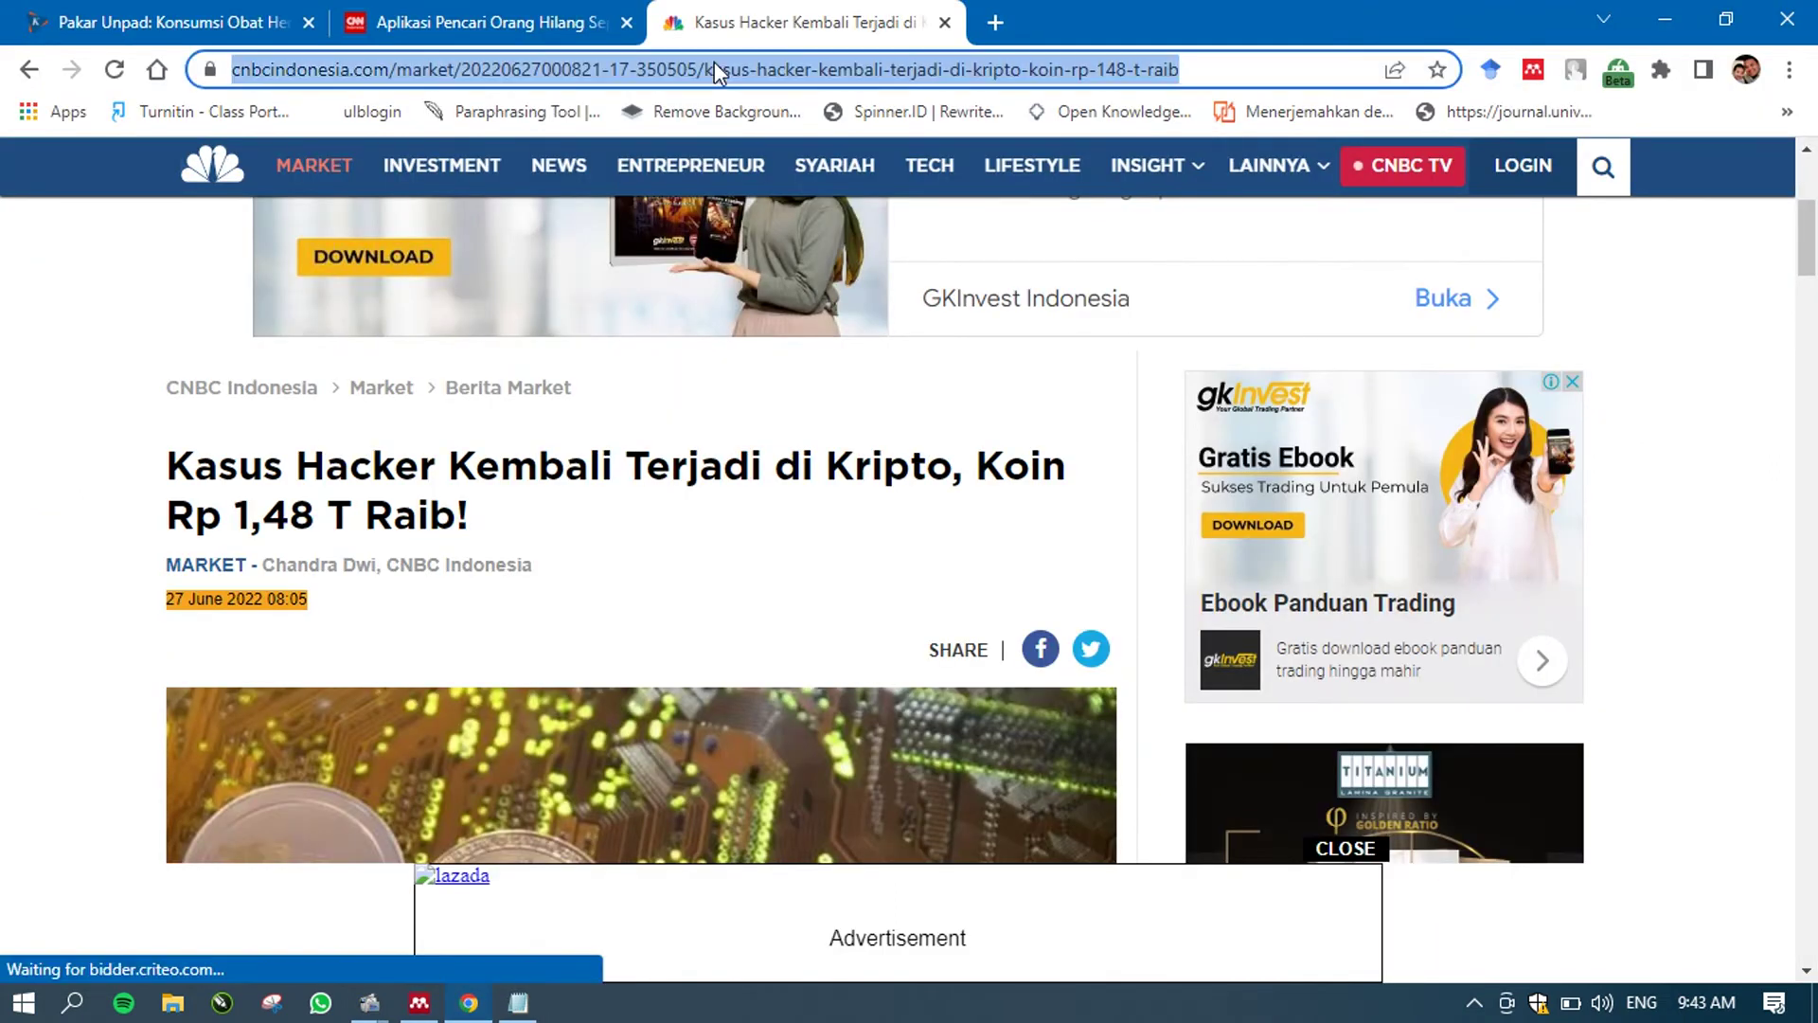
click(419, 1004)
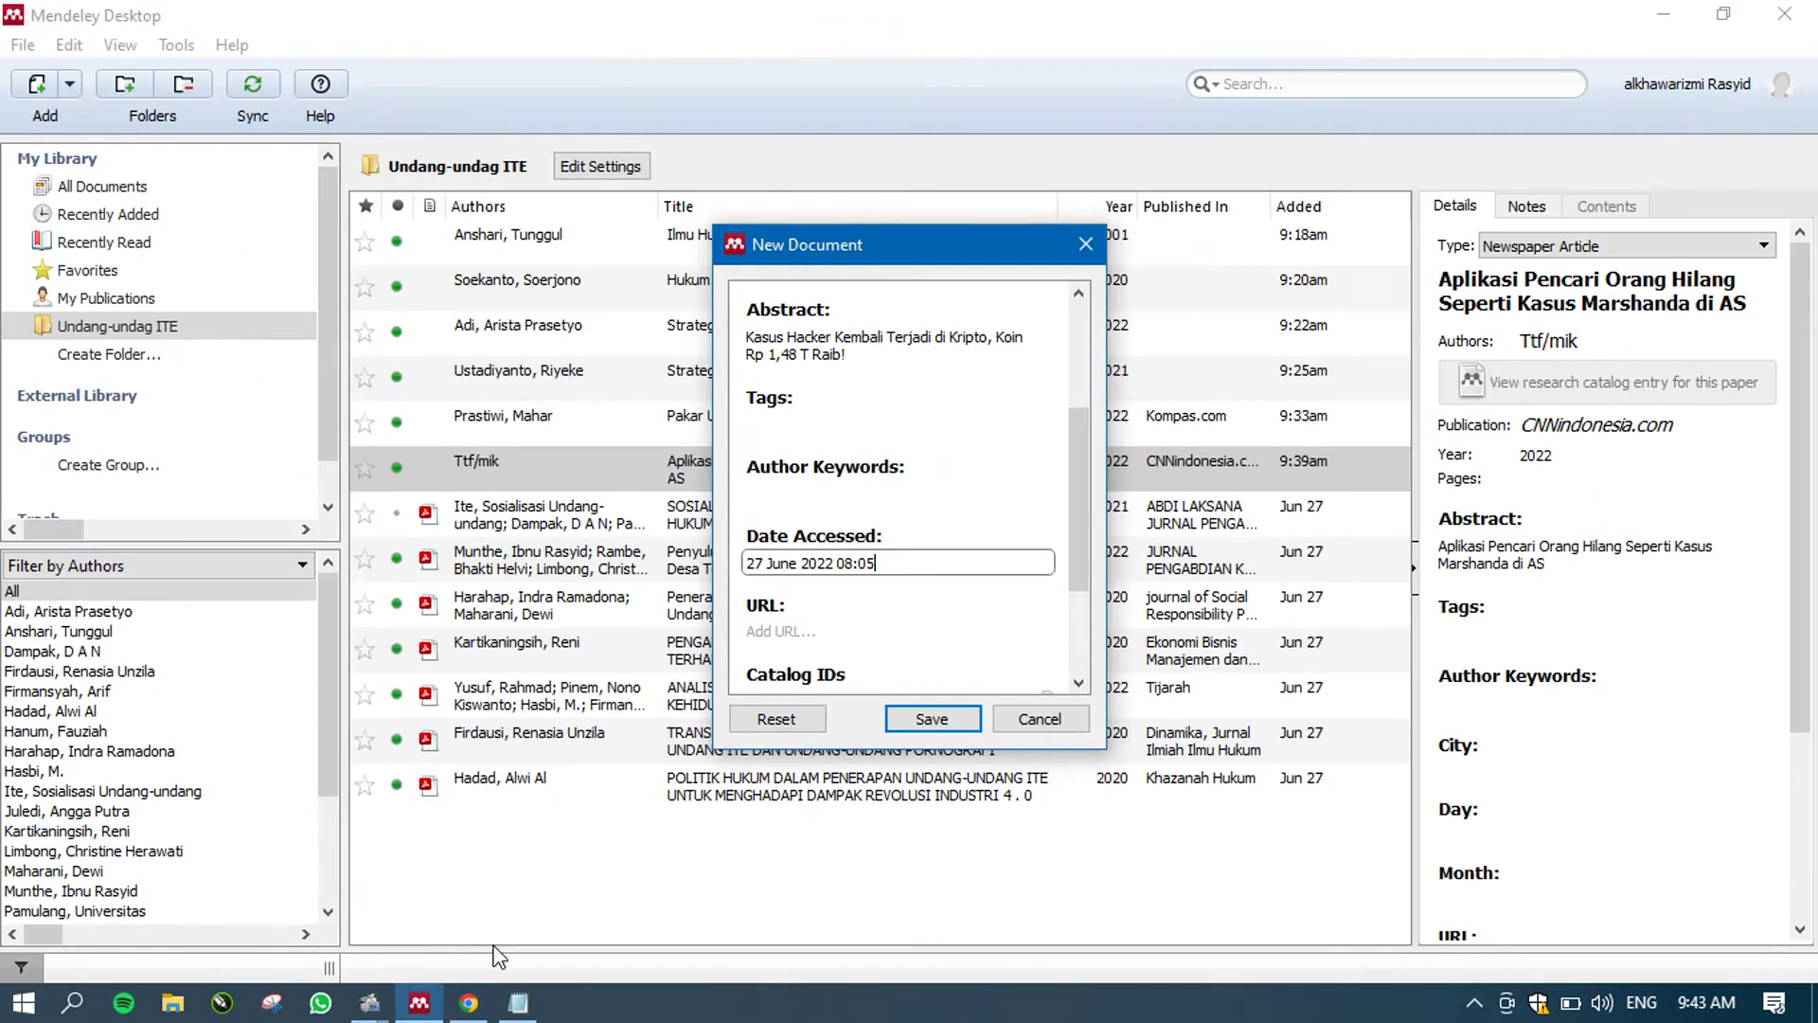
click(835, 633)
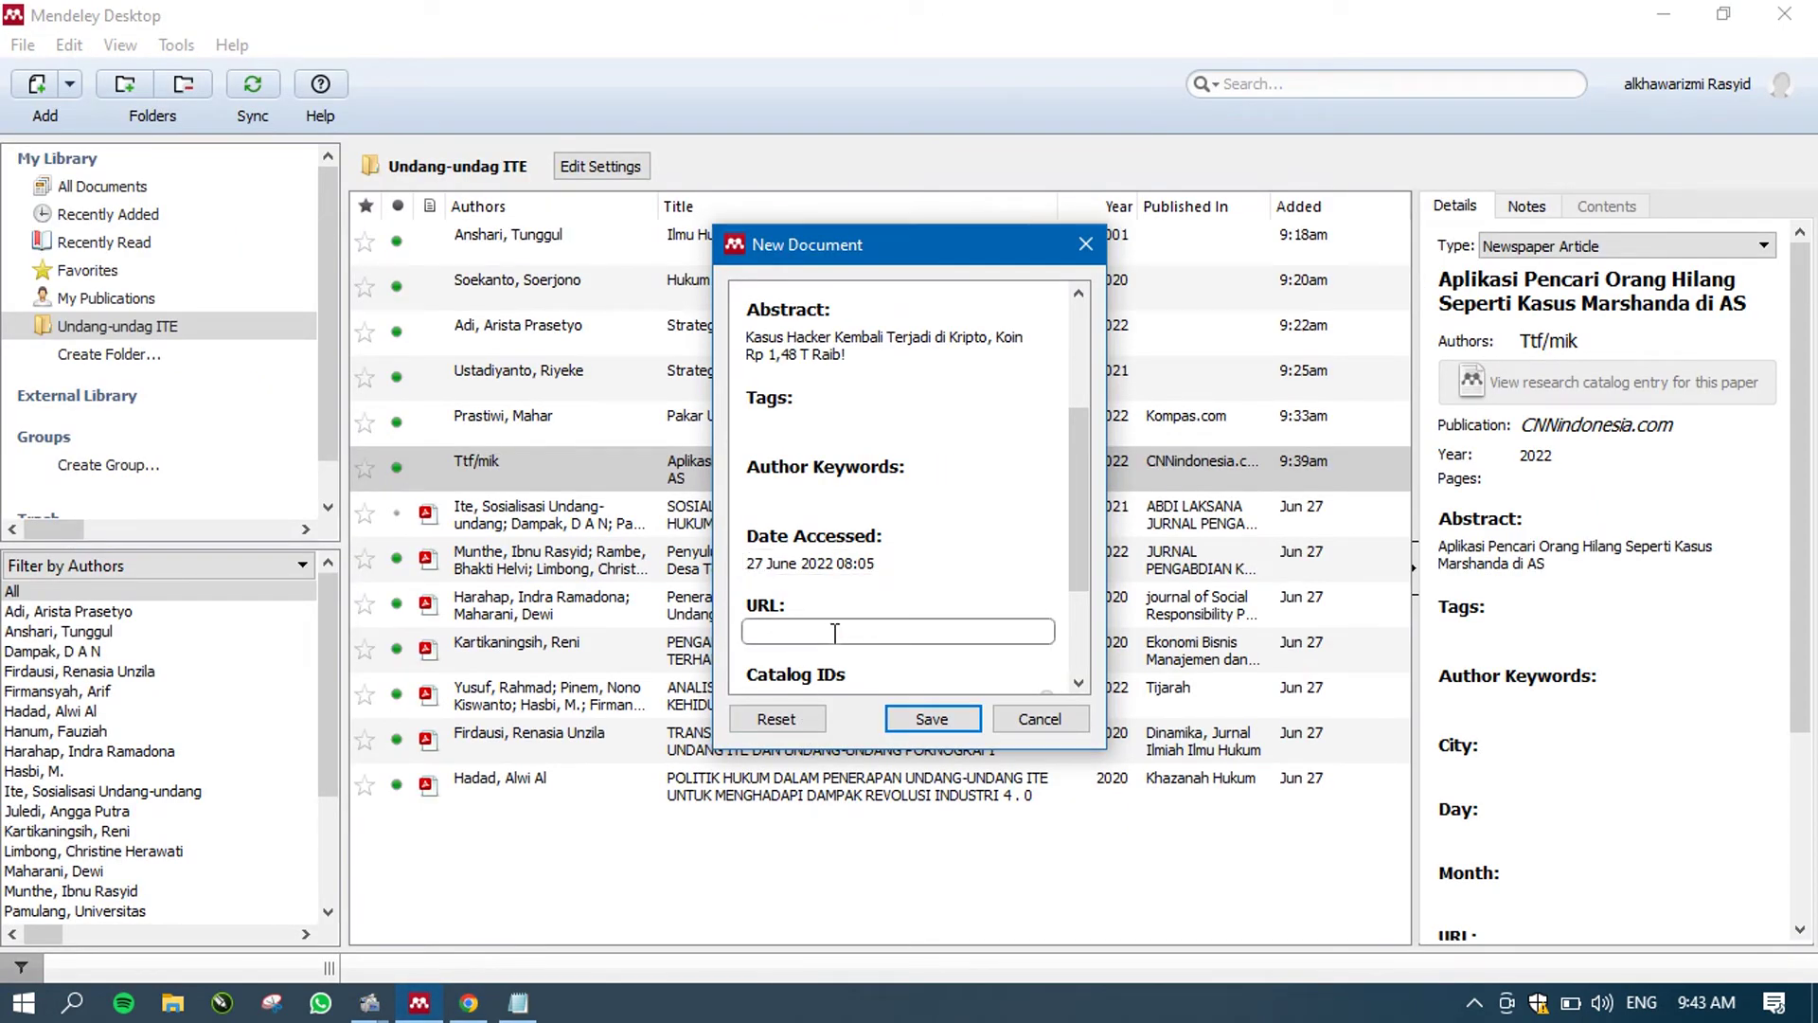
key(ctrl+v)
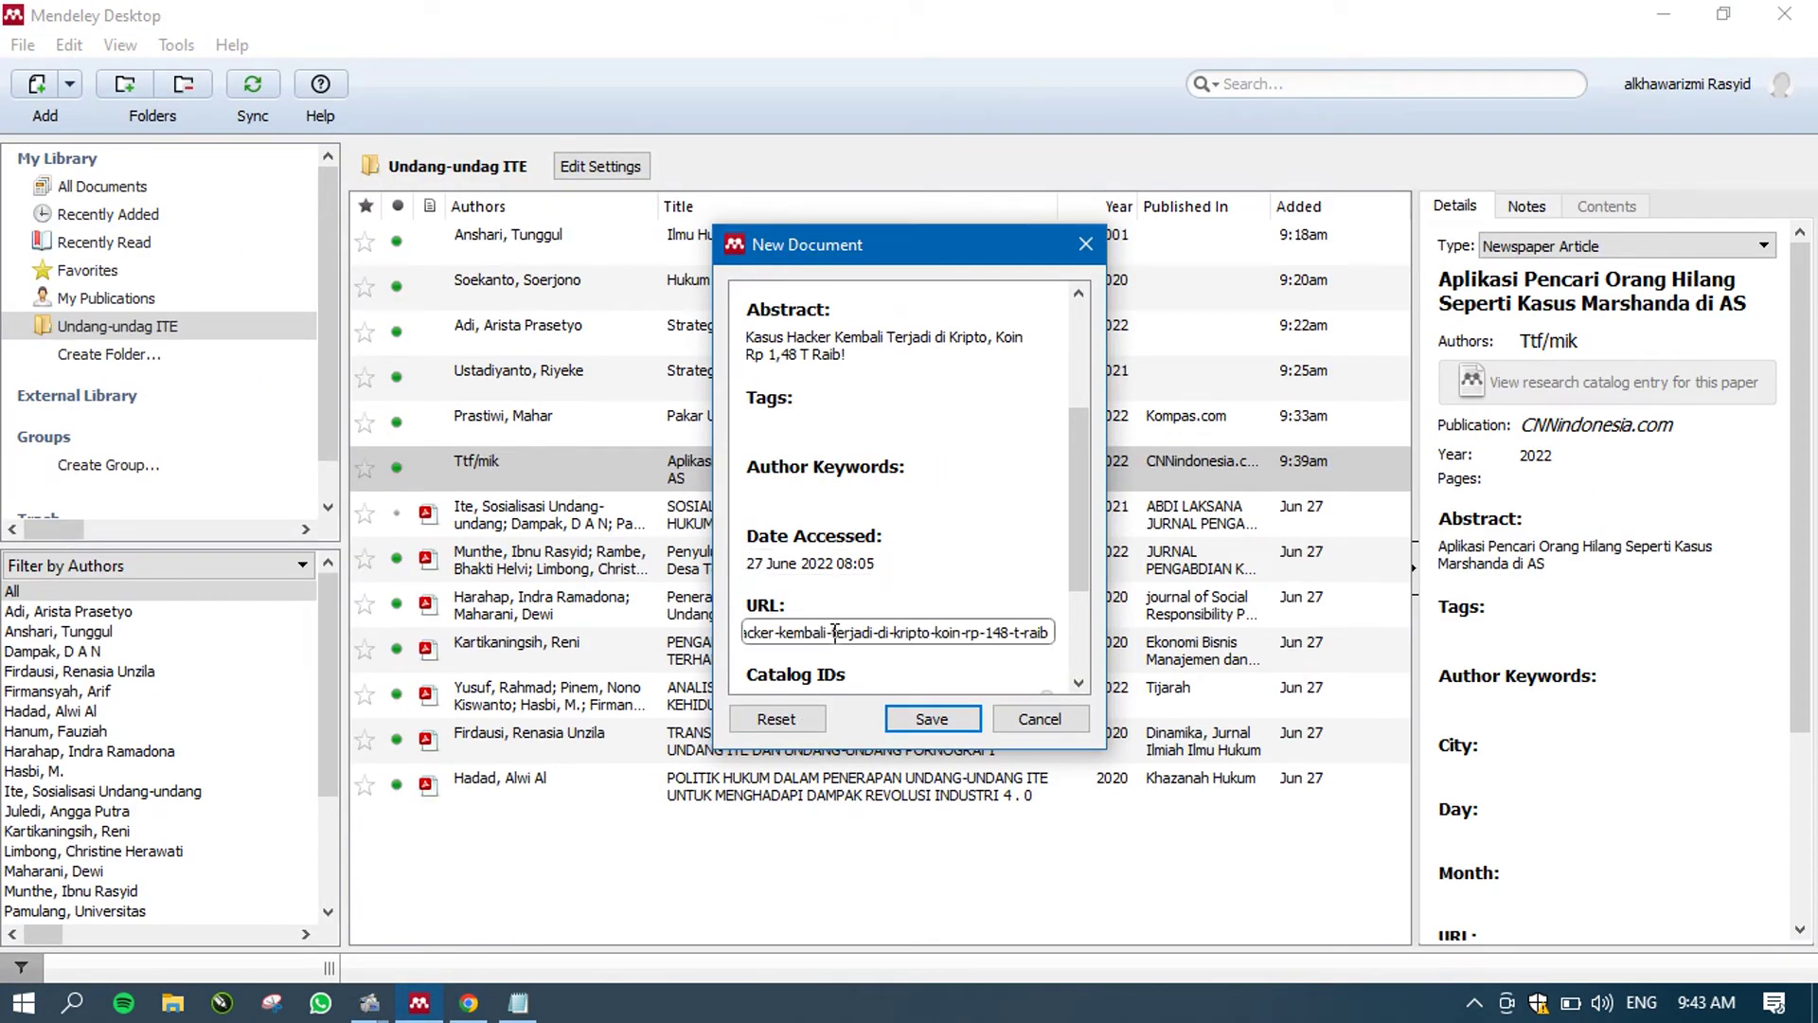
- Review the completed fields of the new Web Page document and save it to the library
click(1075, 541)
drag(1076, 541, 1064, 413)
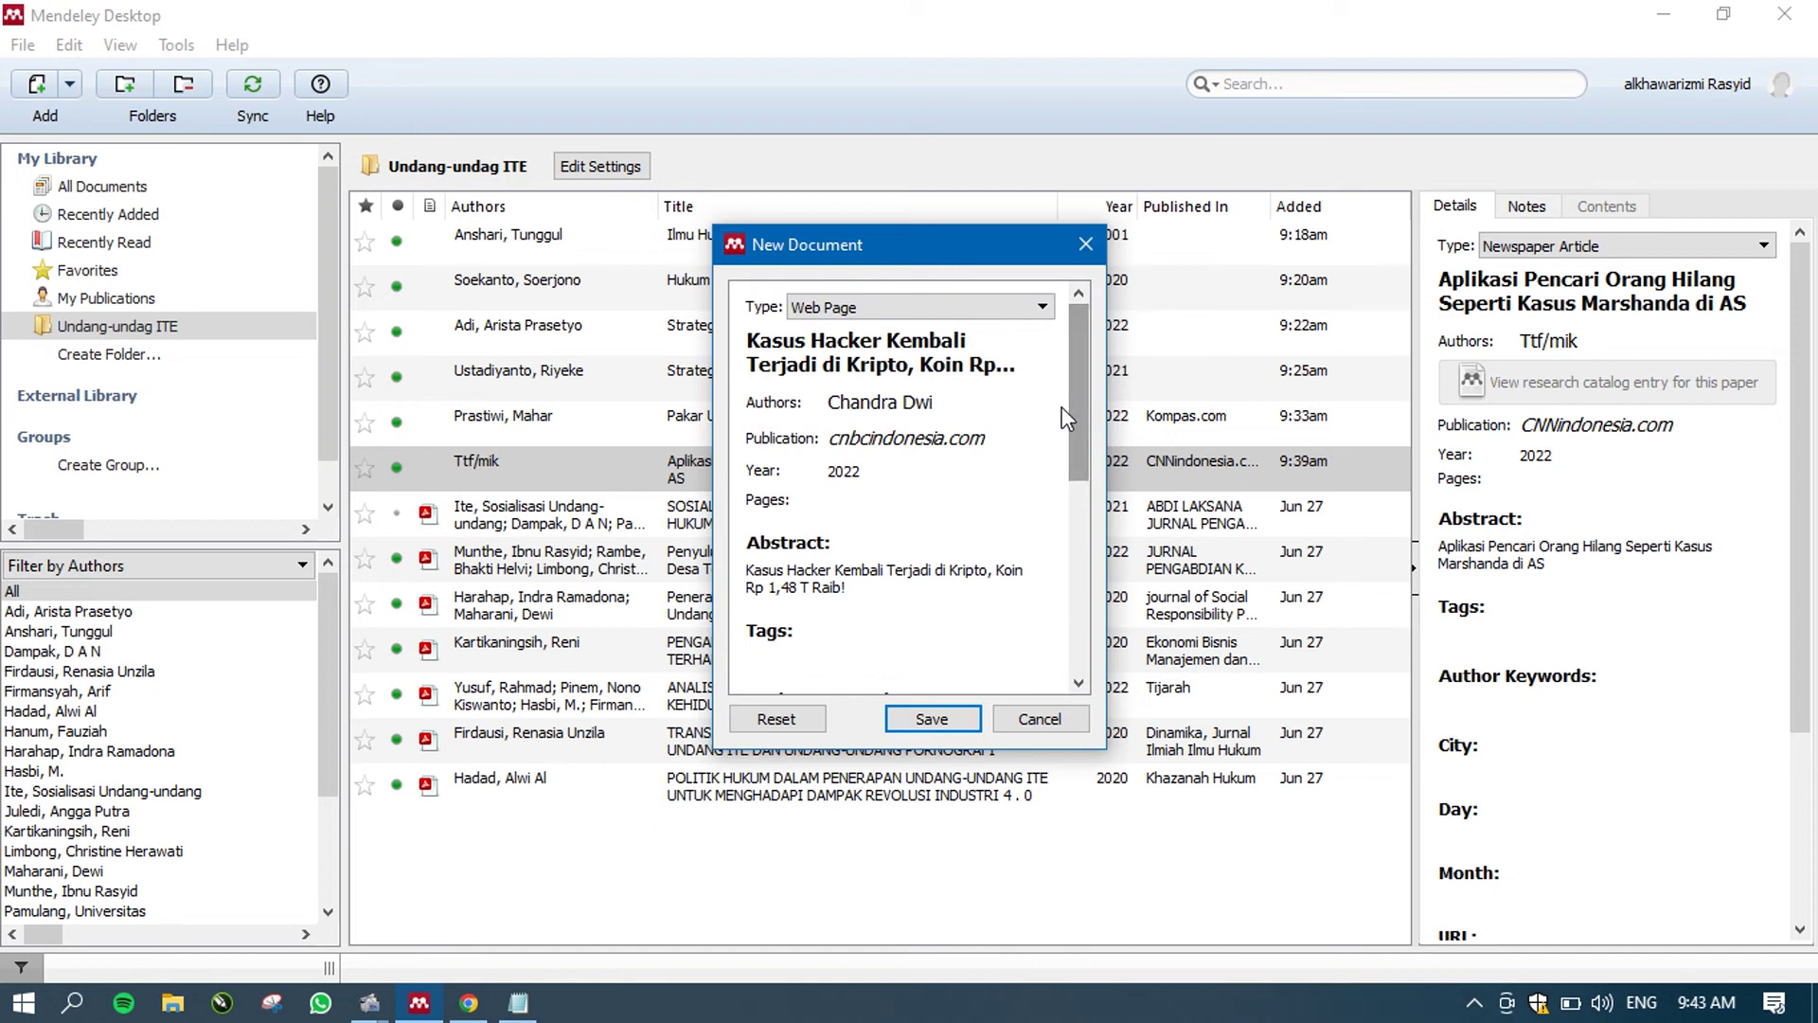
click(918, 729)
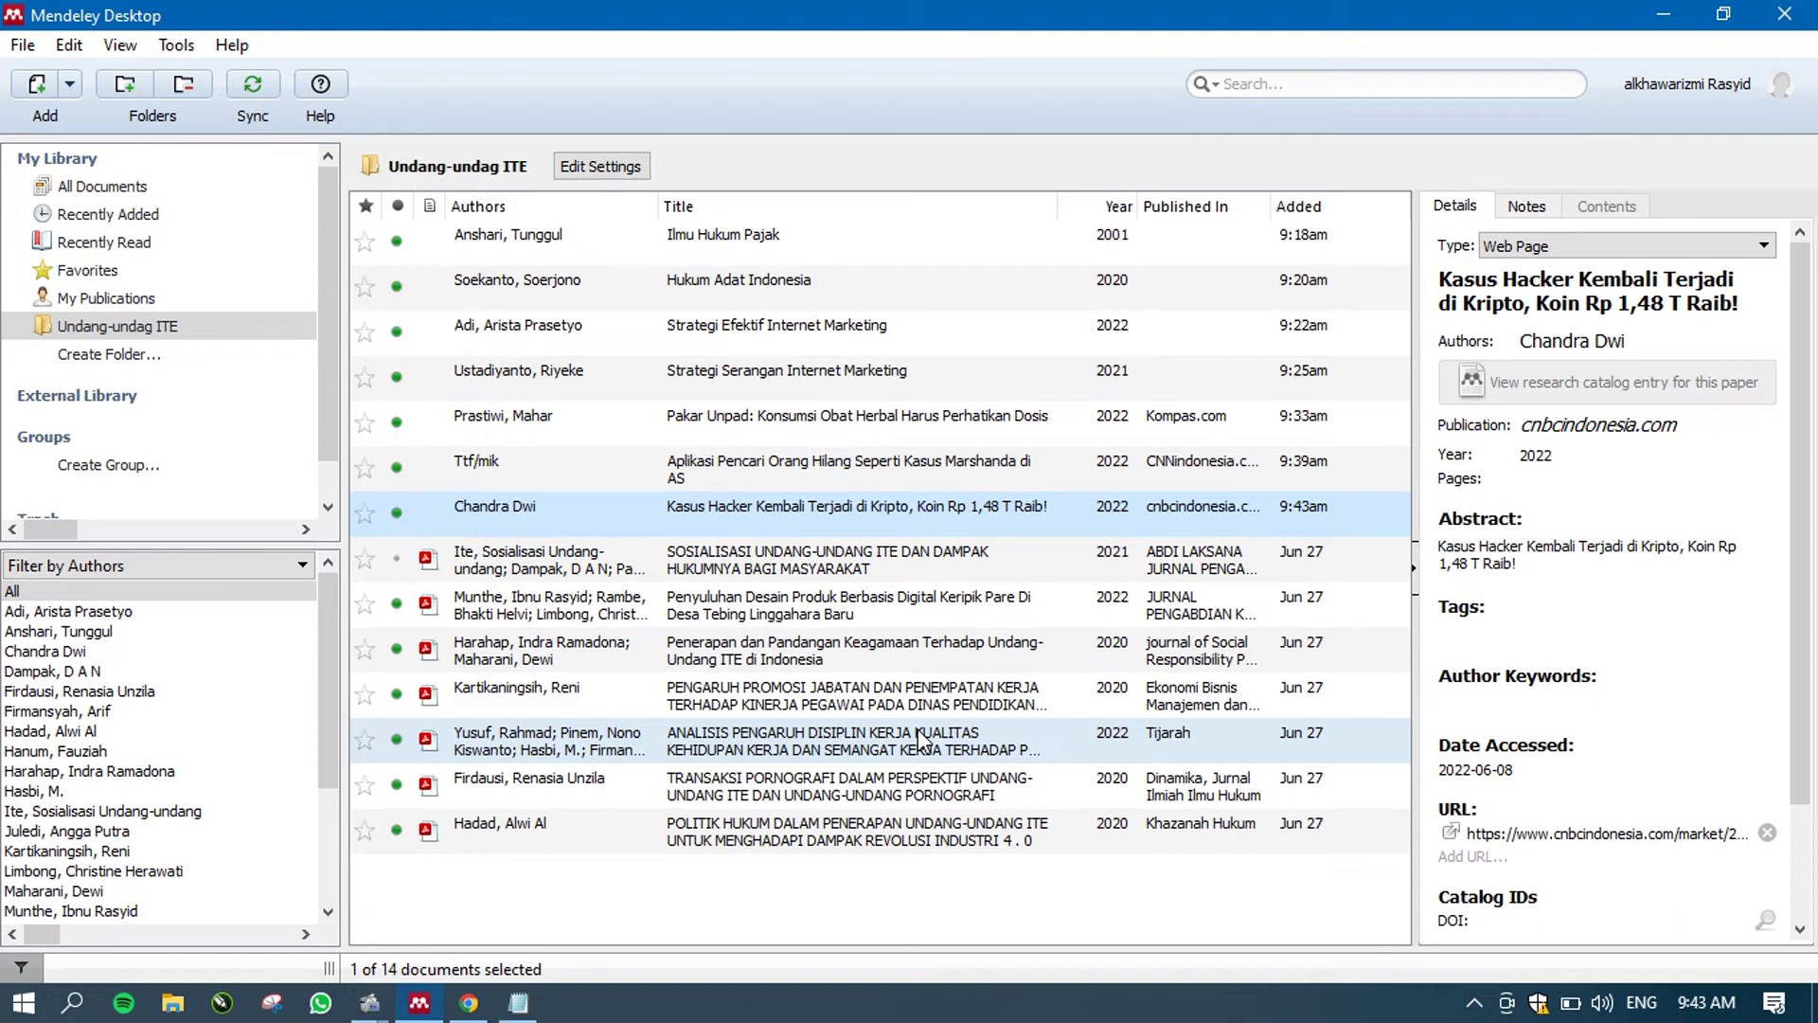
- Switch to Chrome and search Google for "Undang-undang ITE" in a new browser tab
click(470, 1003)
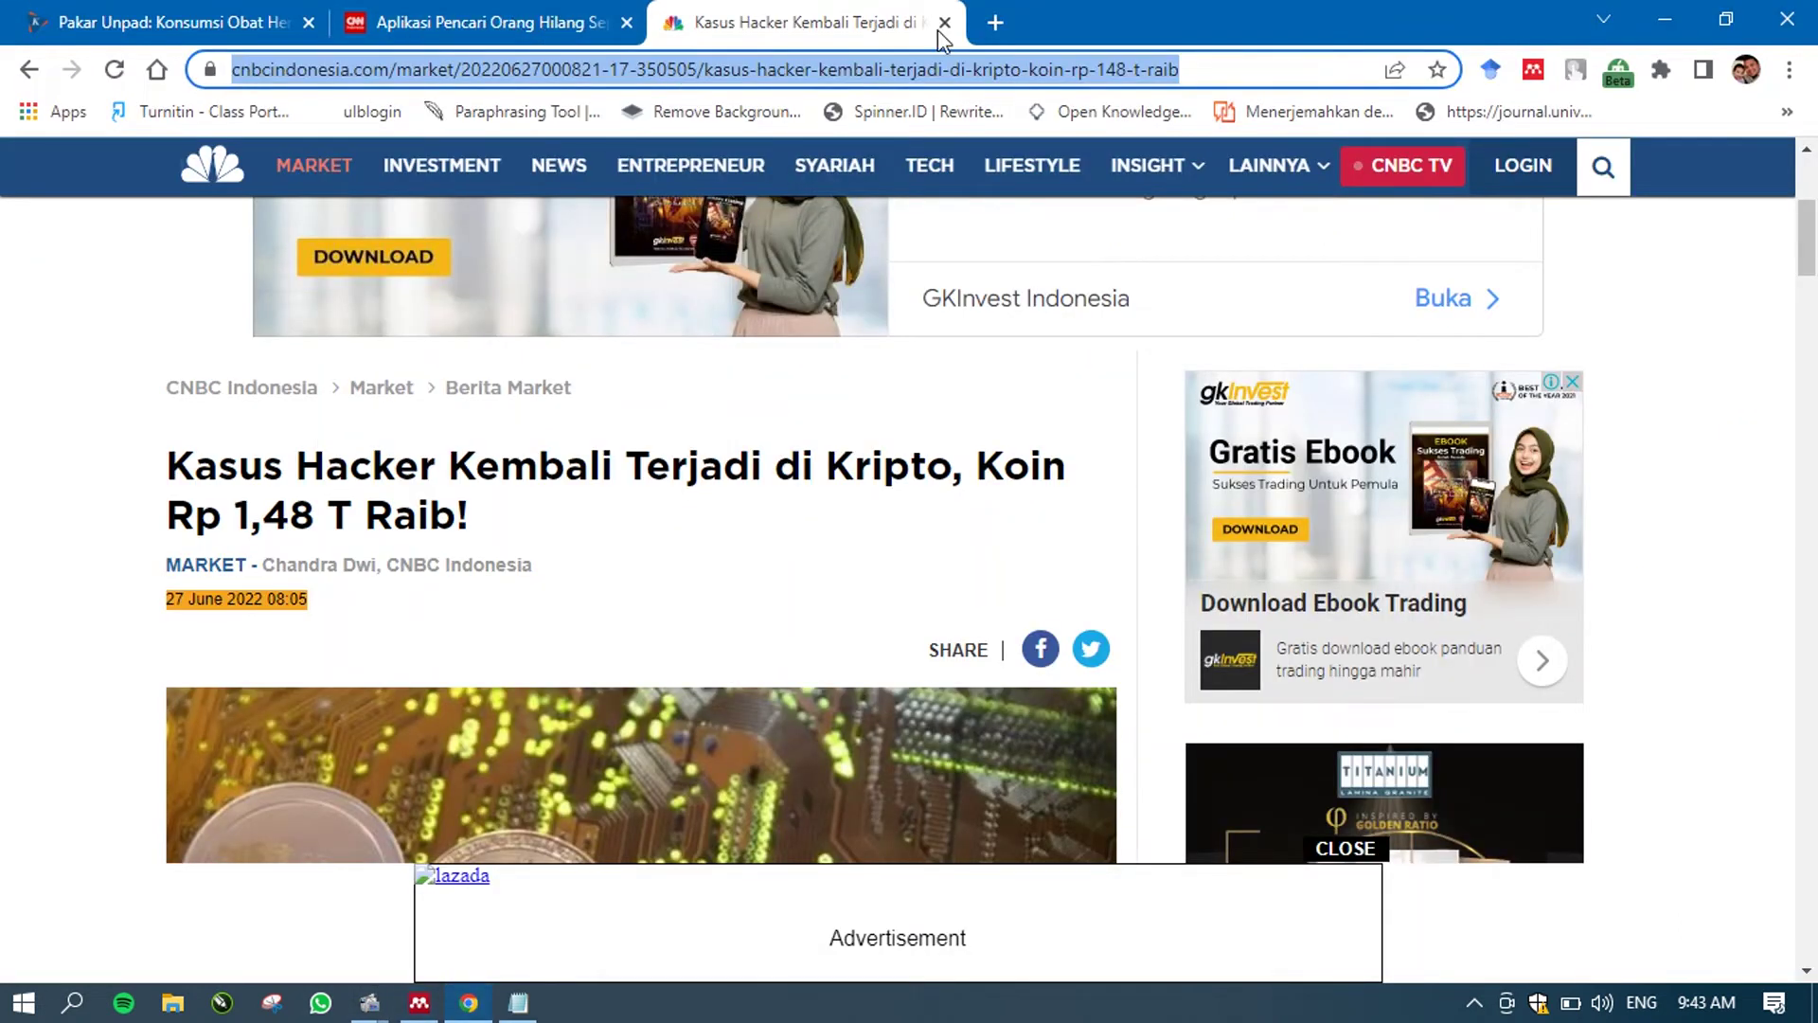
click(992, 24)
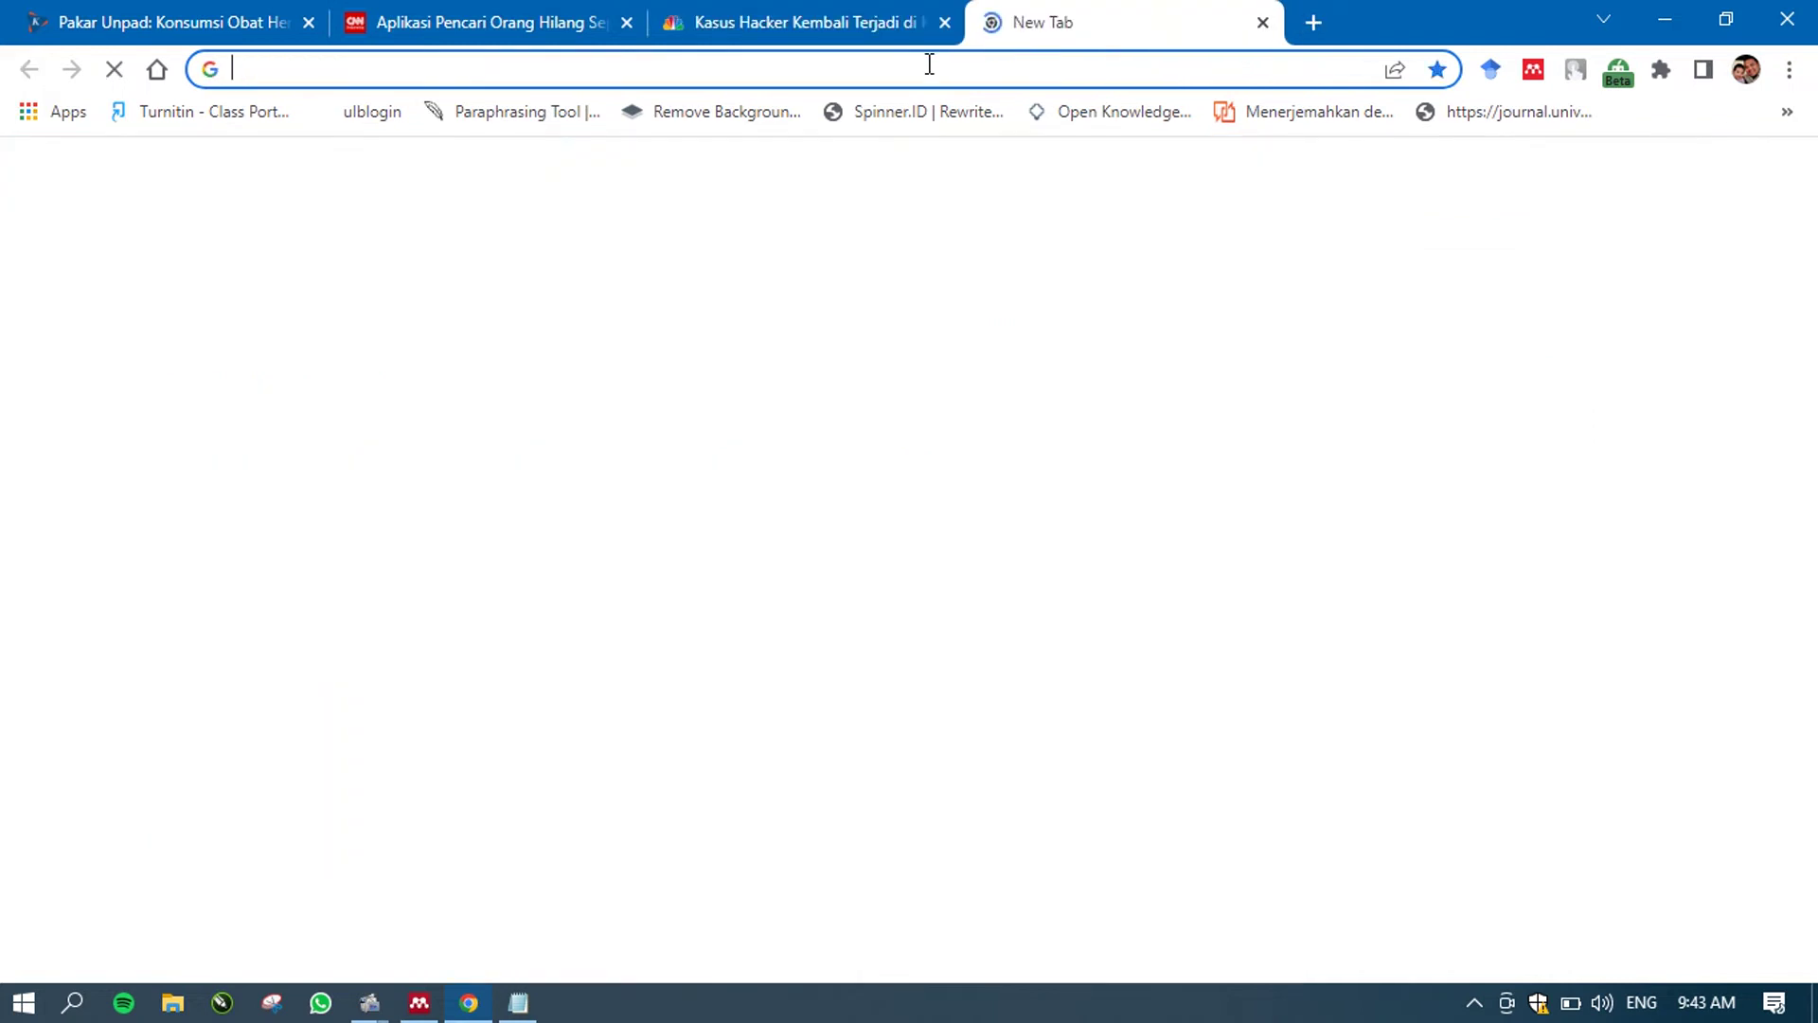
click(928, 63)
text(Undang)
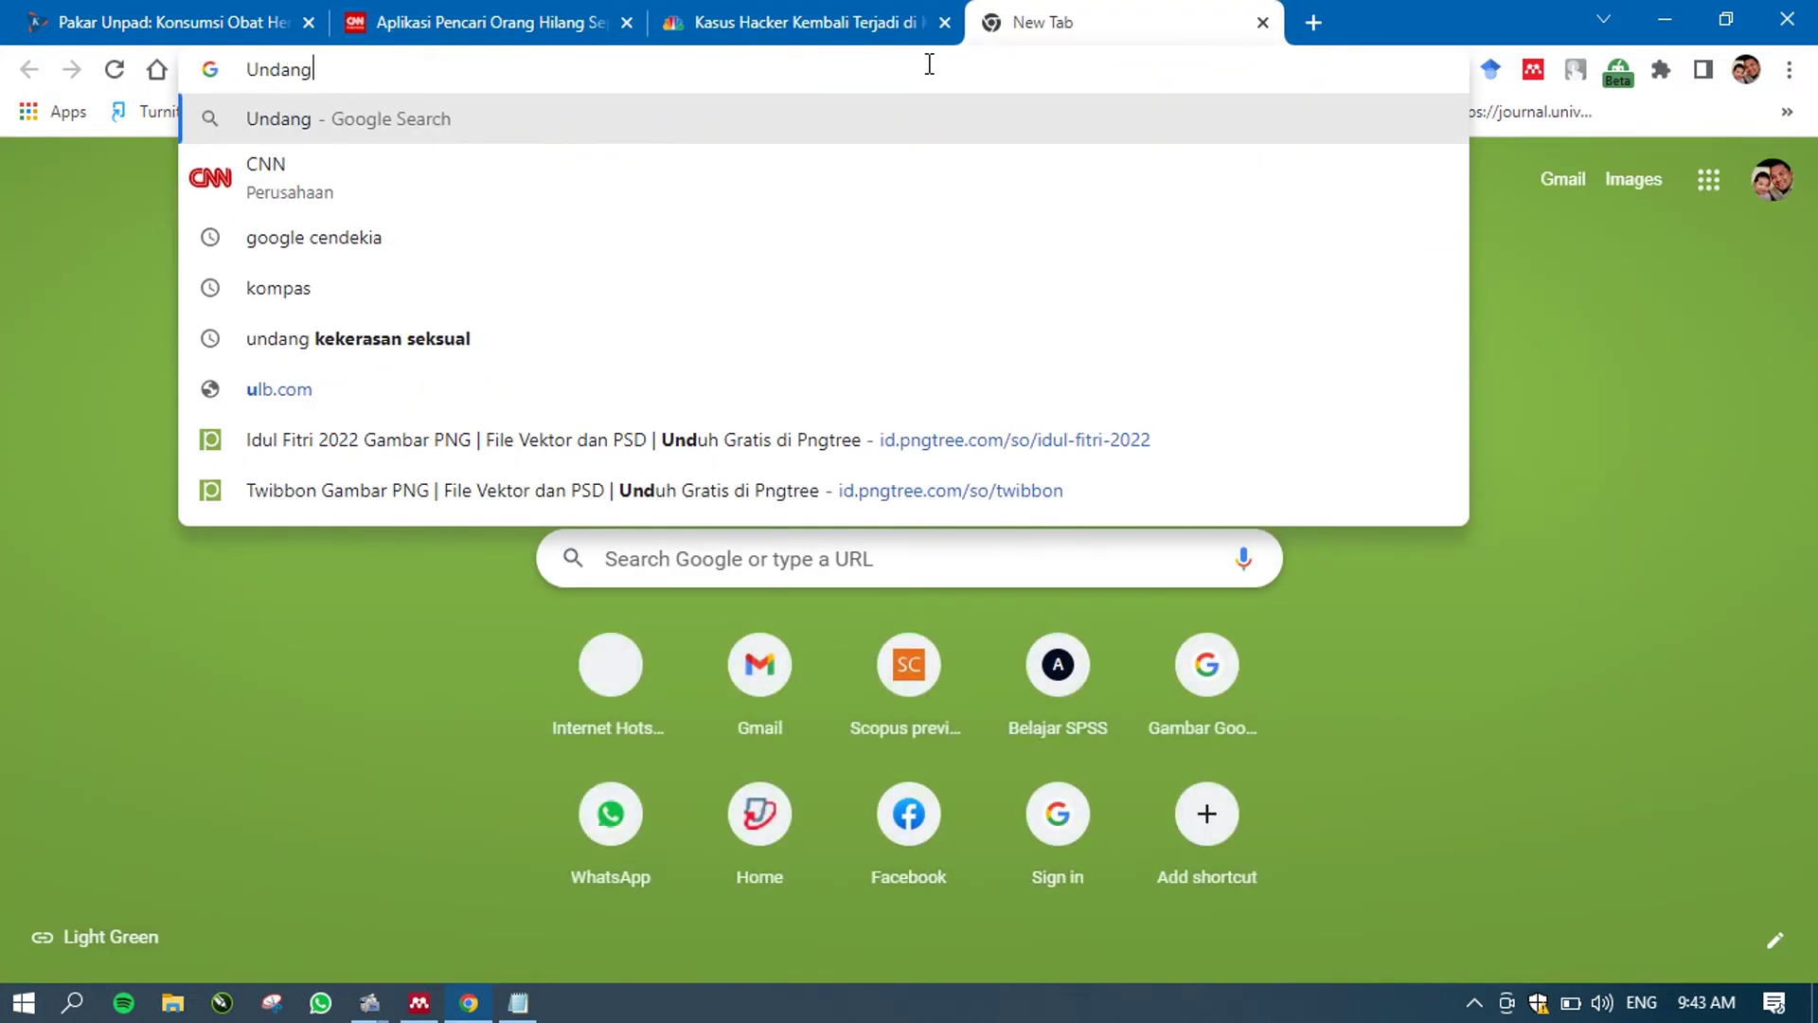
text(-undang )
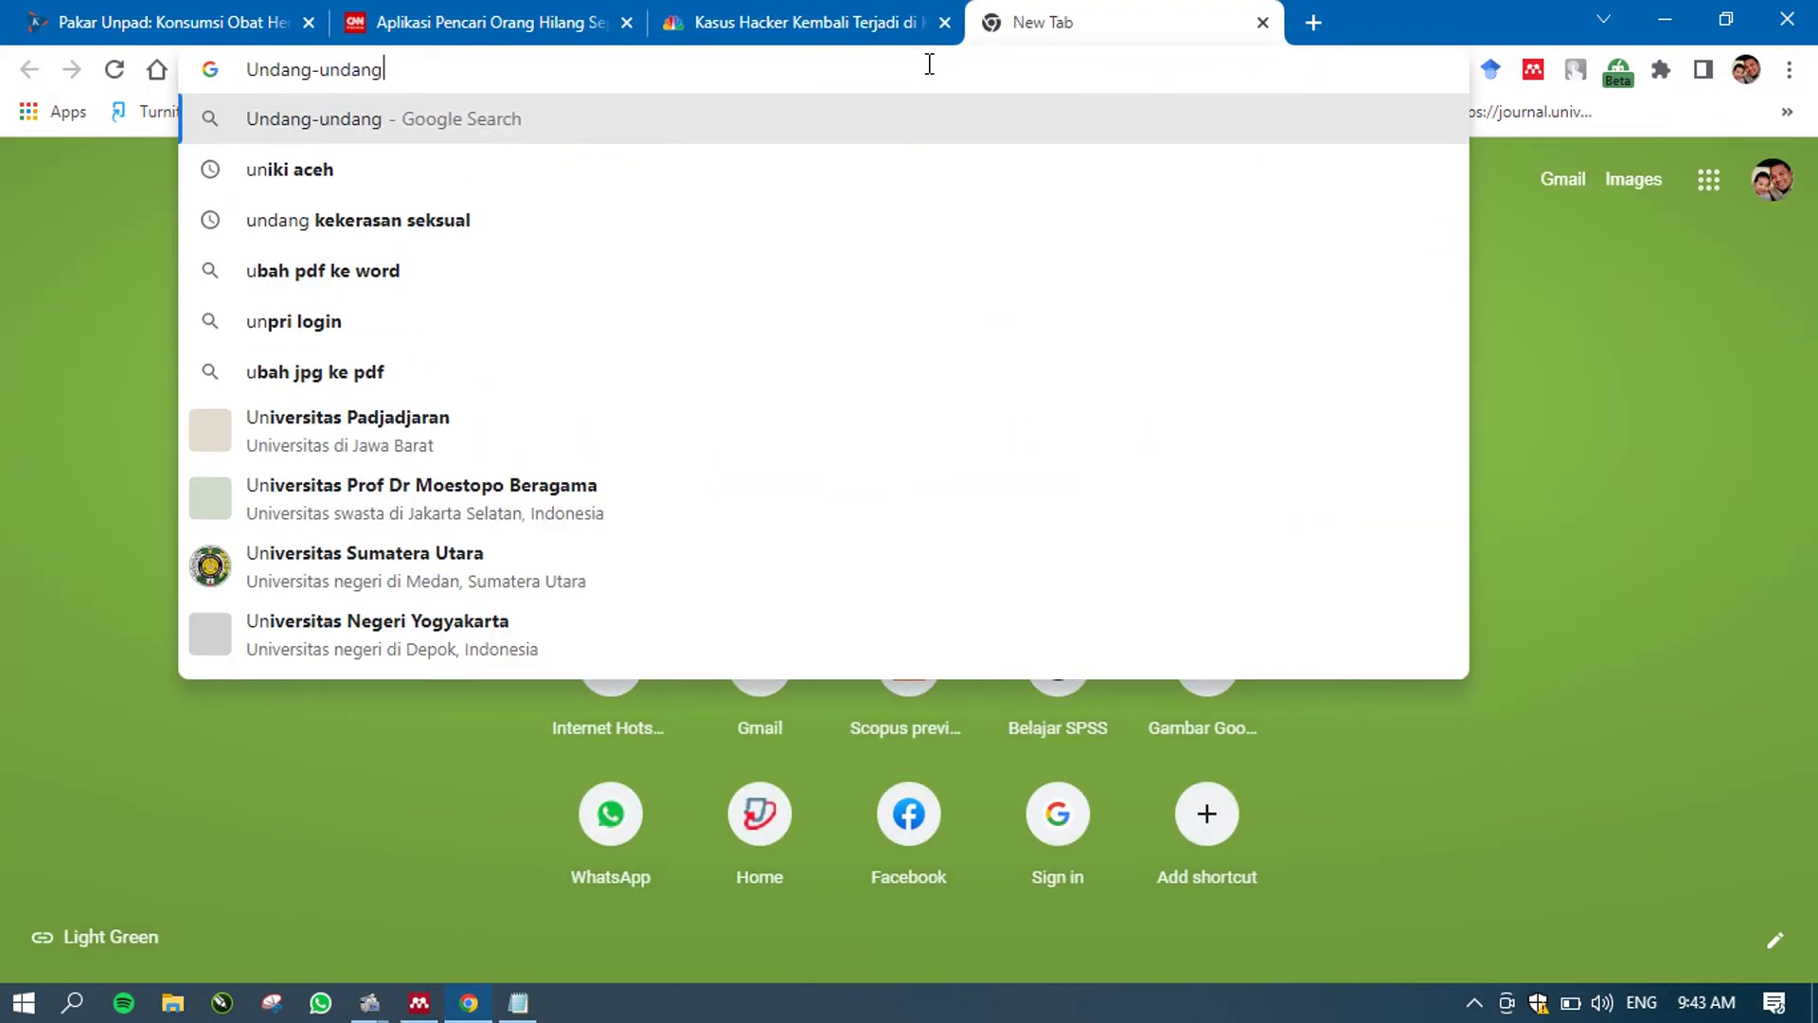
text(ITE)
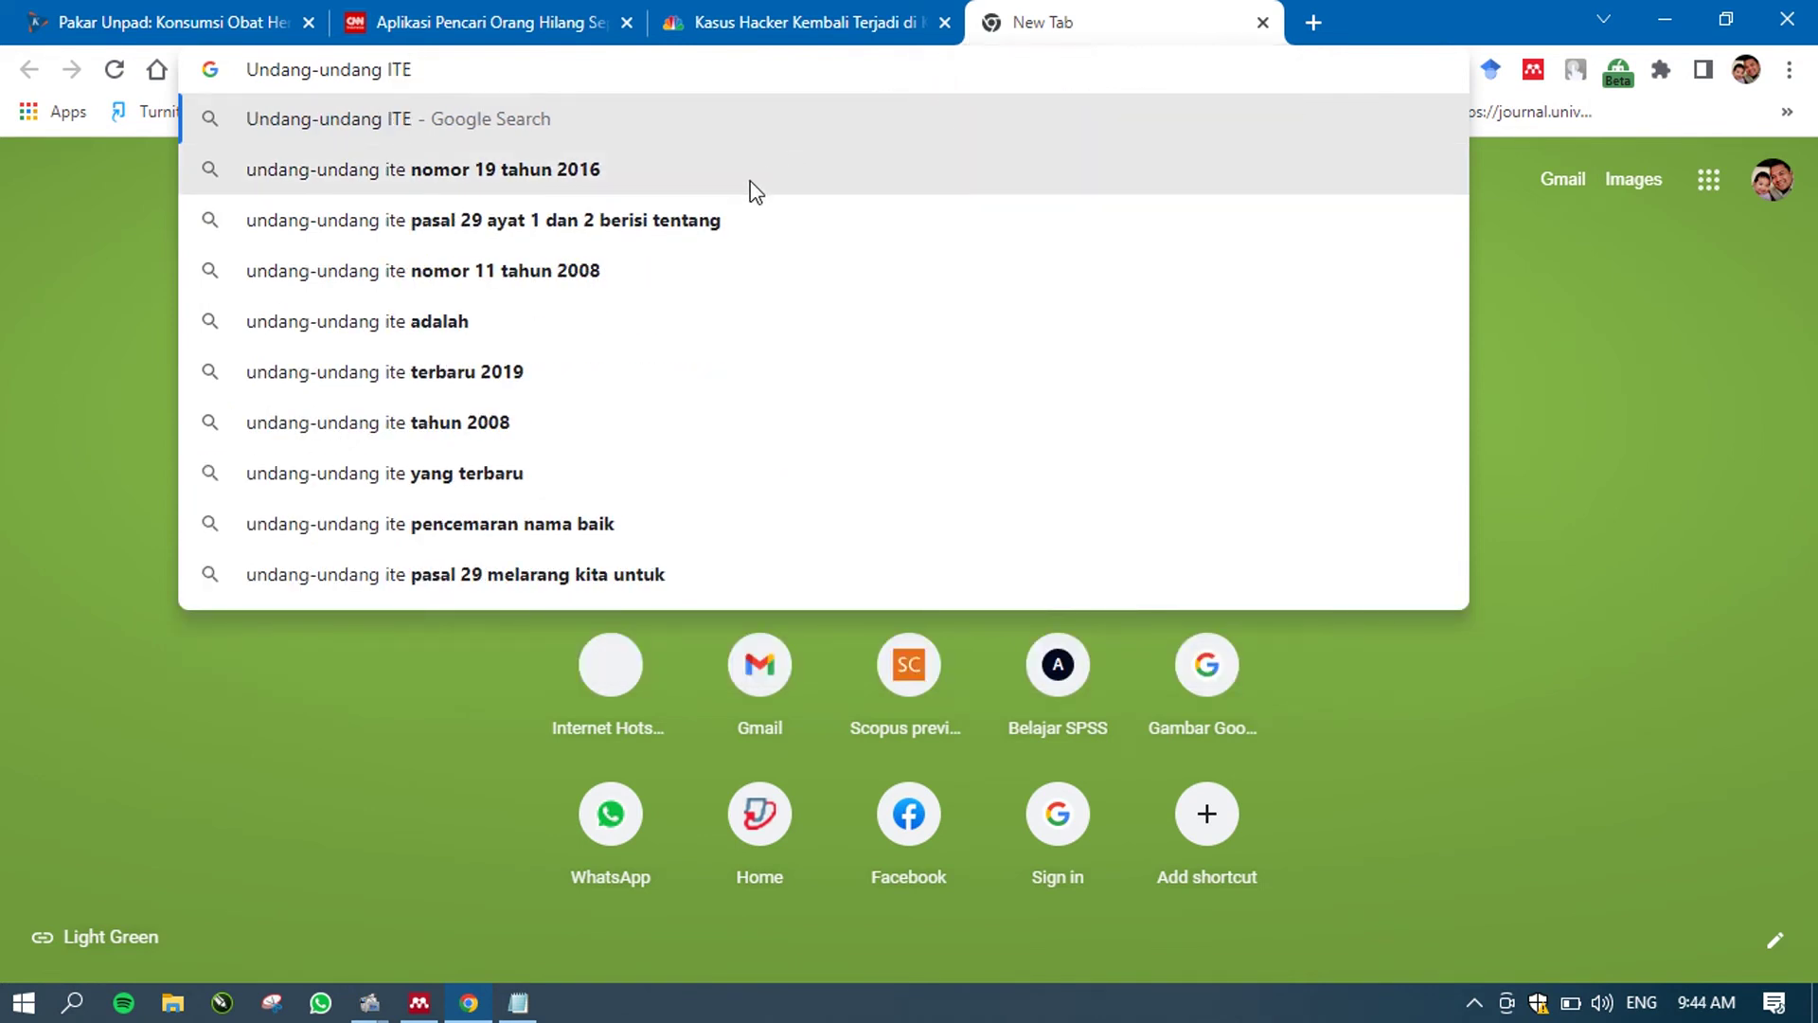
key(Return)
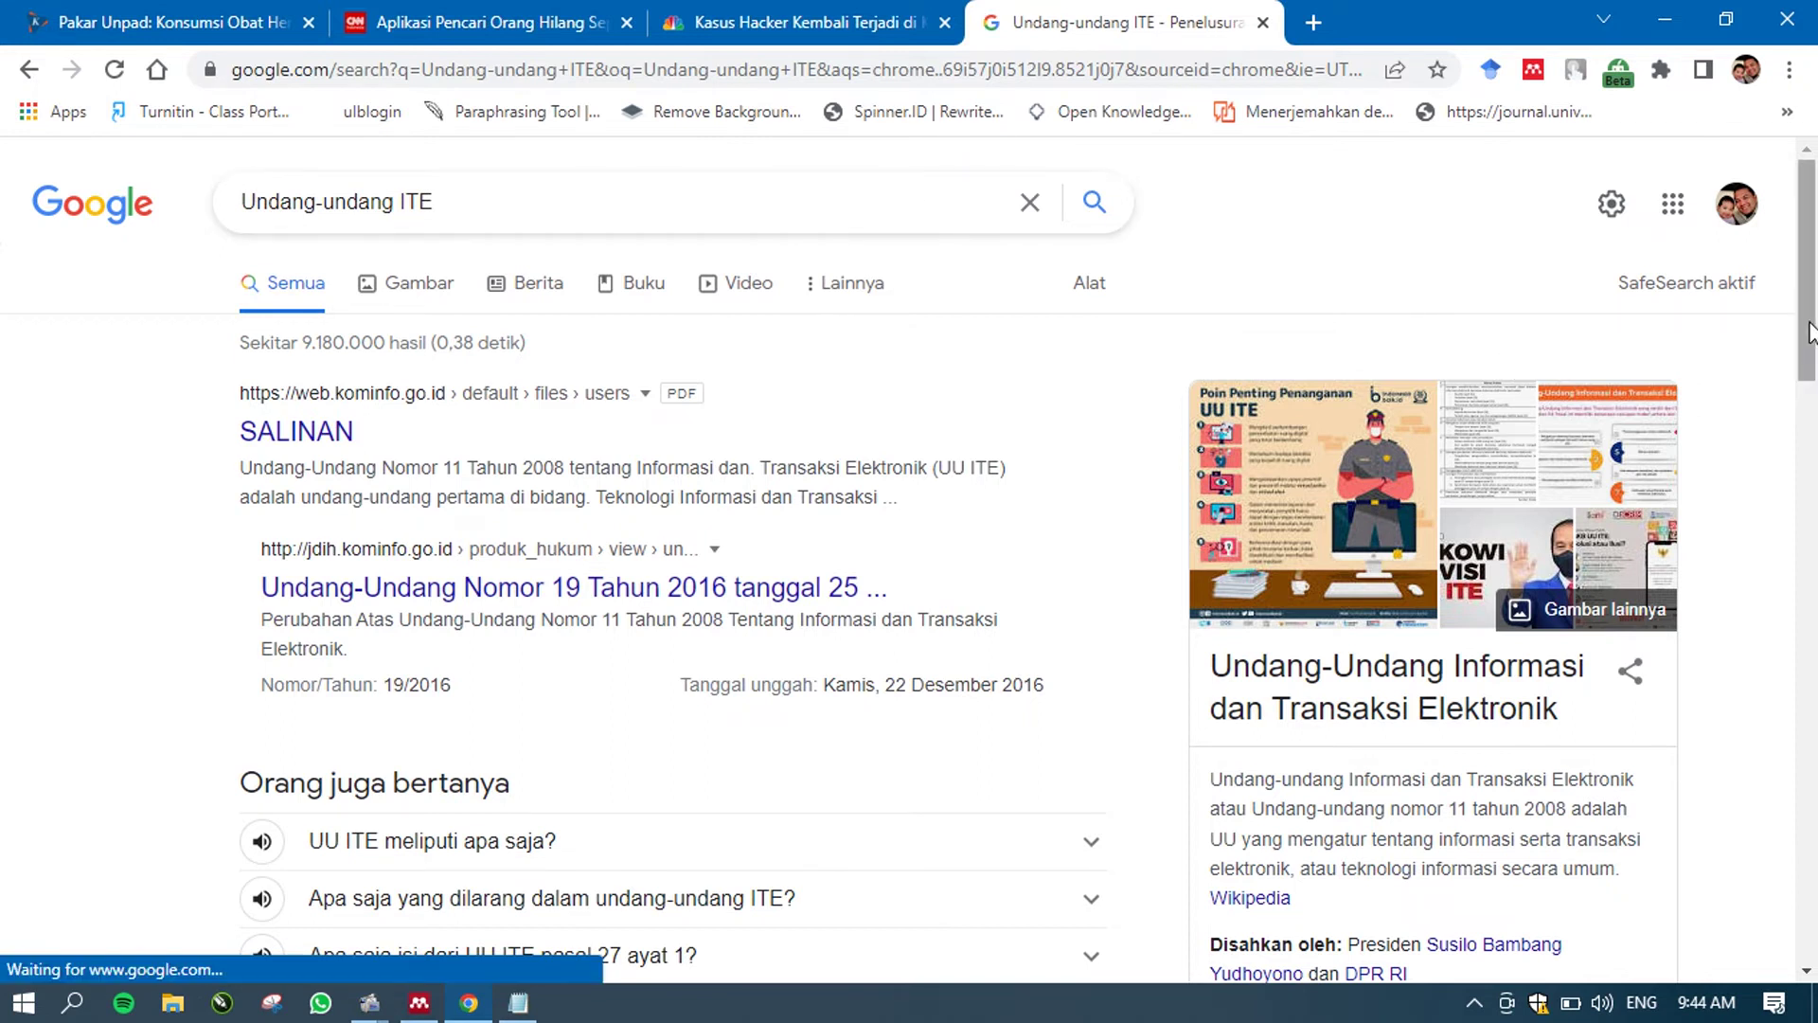
- Open the badilum.mahkamahagung.go.id search result titled Aspek Hukum Pencemaran Nama Baik melalui "Facebook"
drag(1811, 343, 1815, 490)
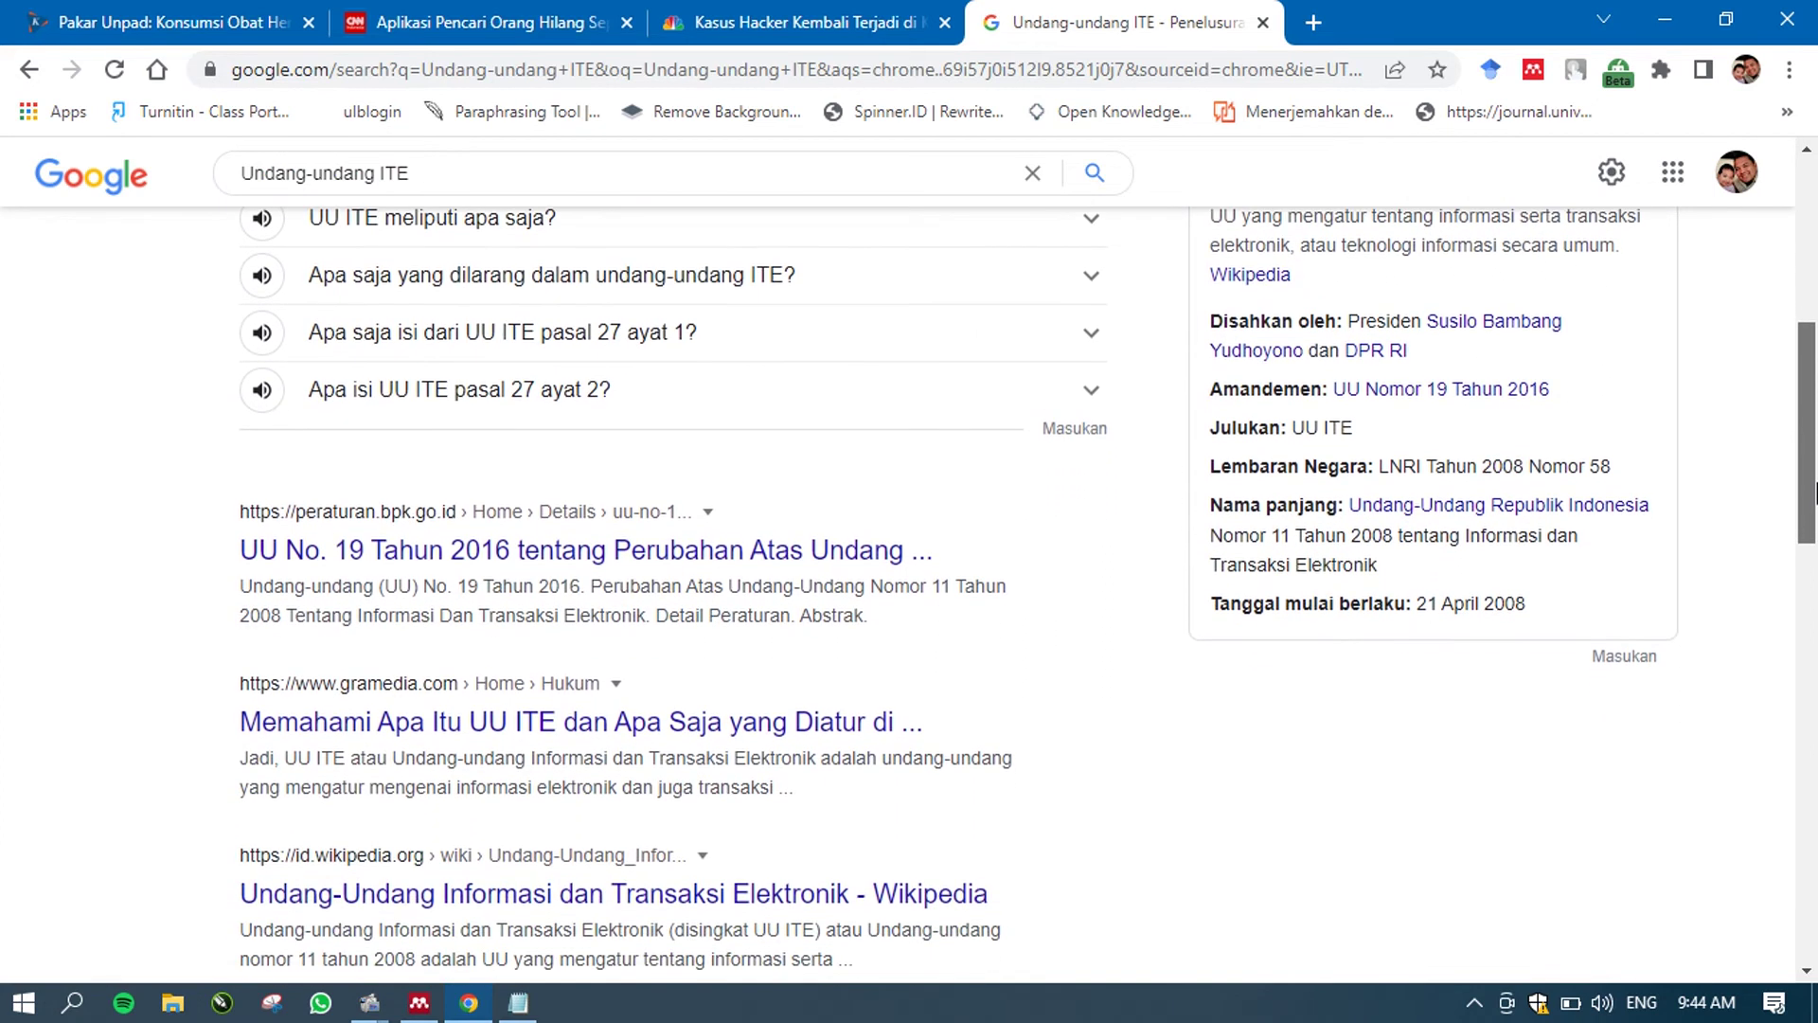
scroll(768, 584, down, 2)
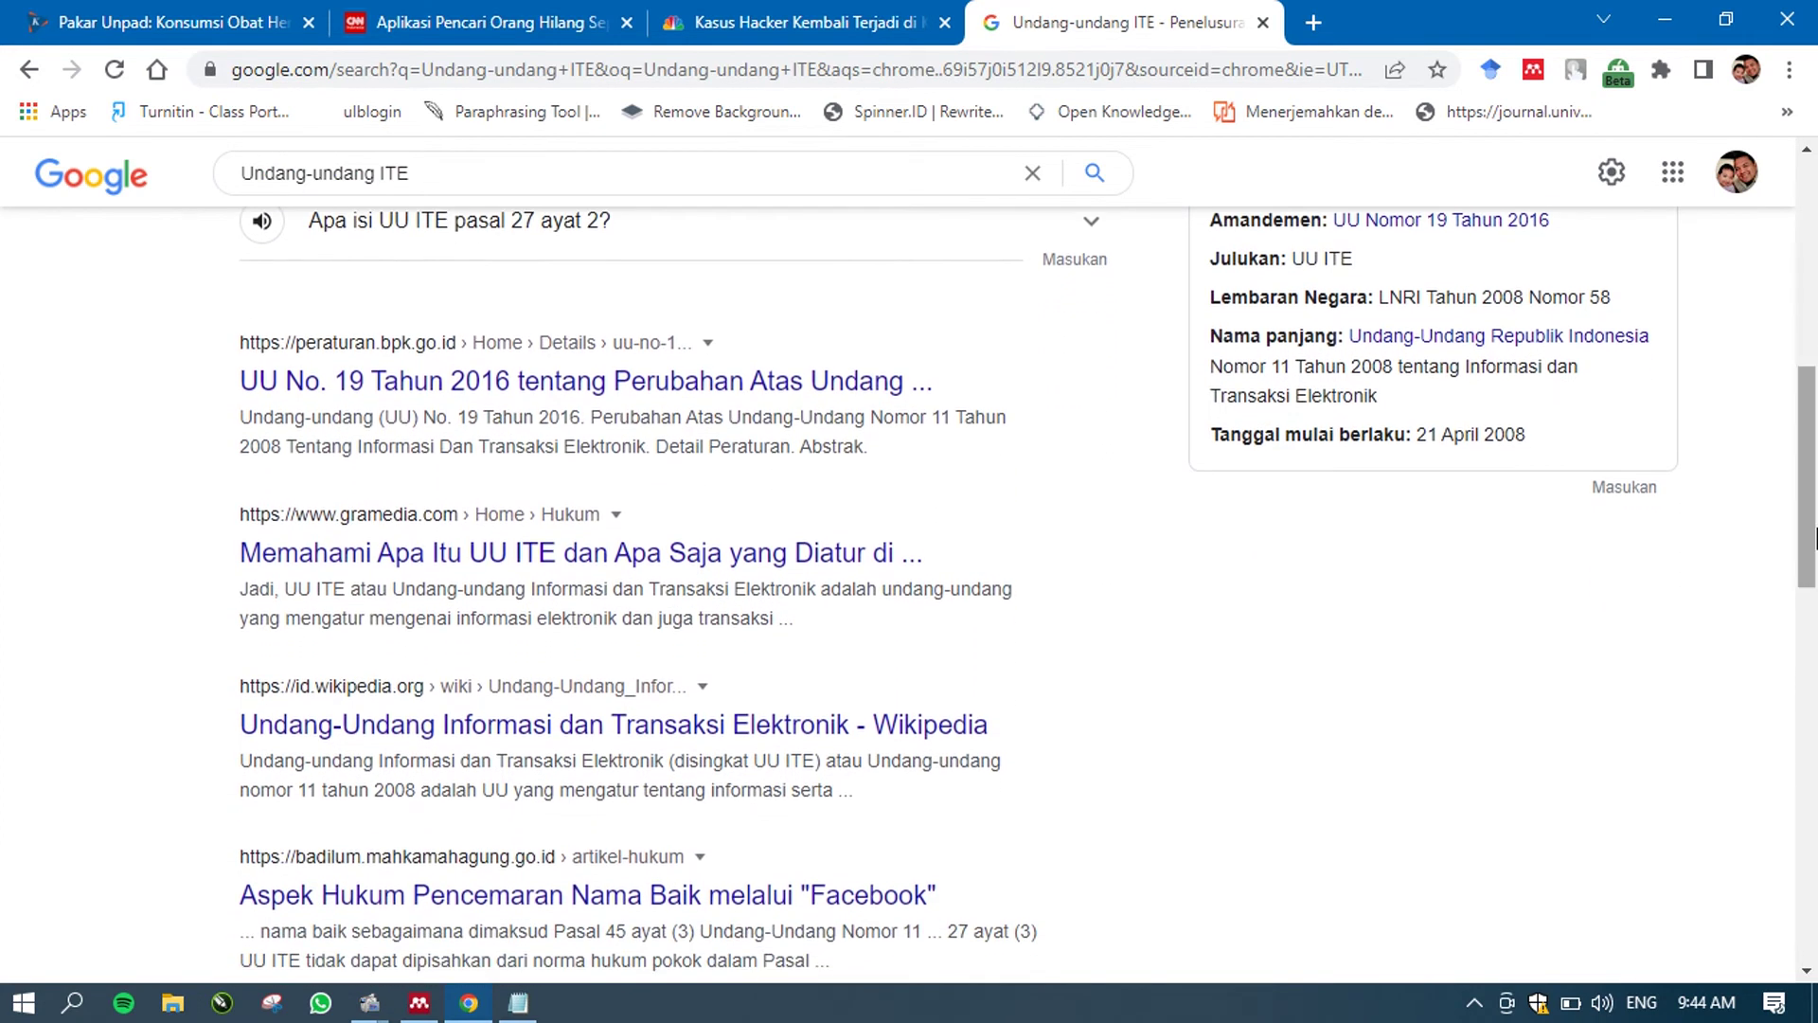
click(758, 562)
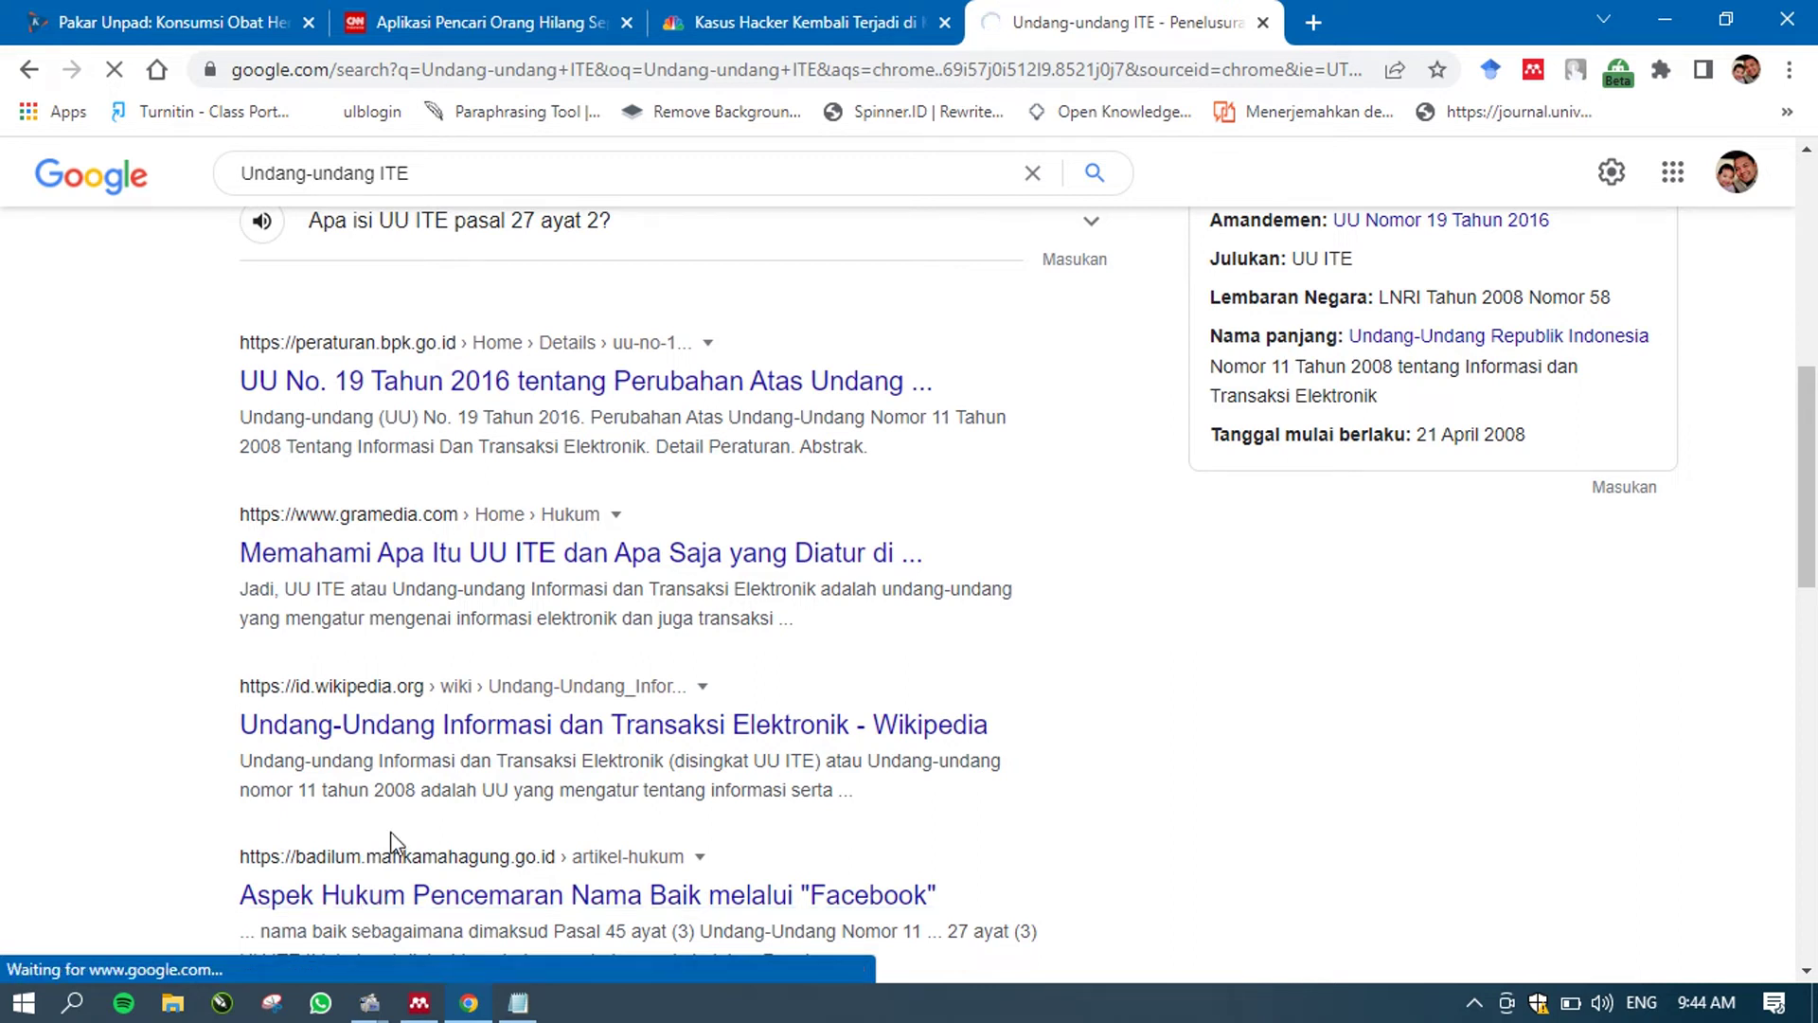
click(365, 896)
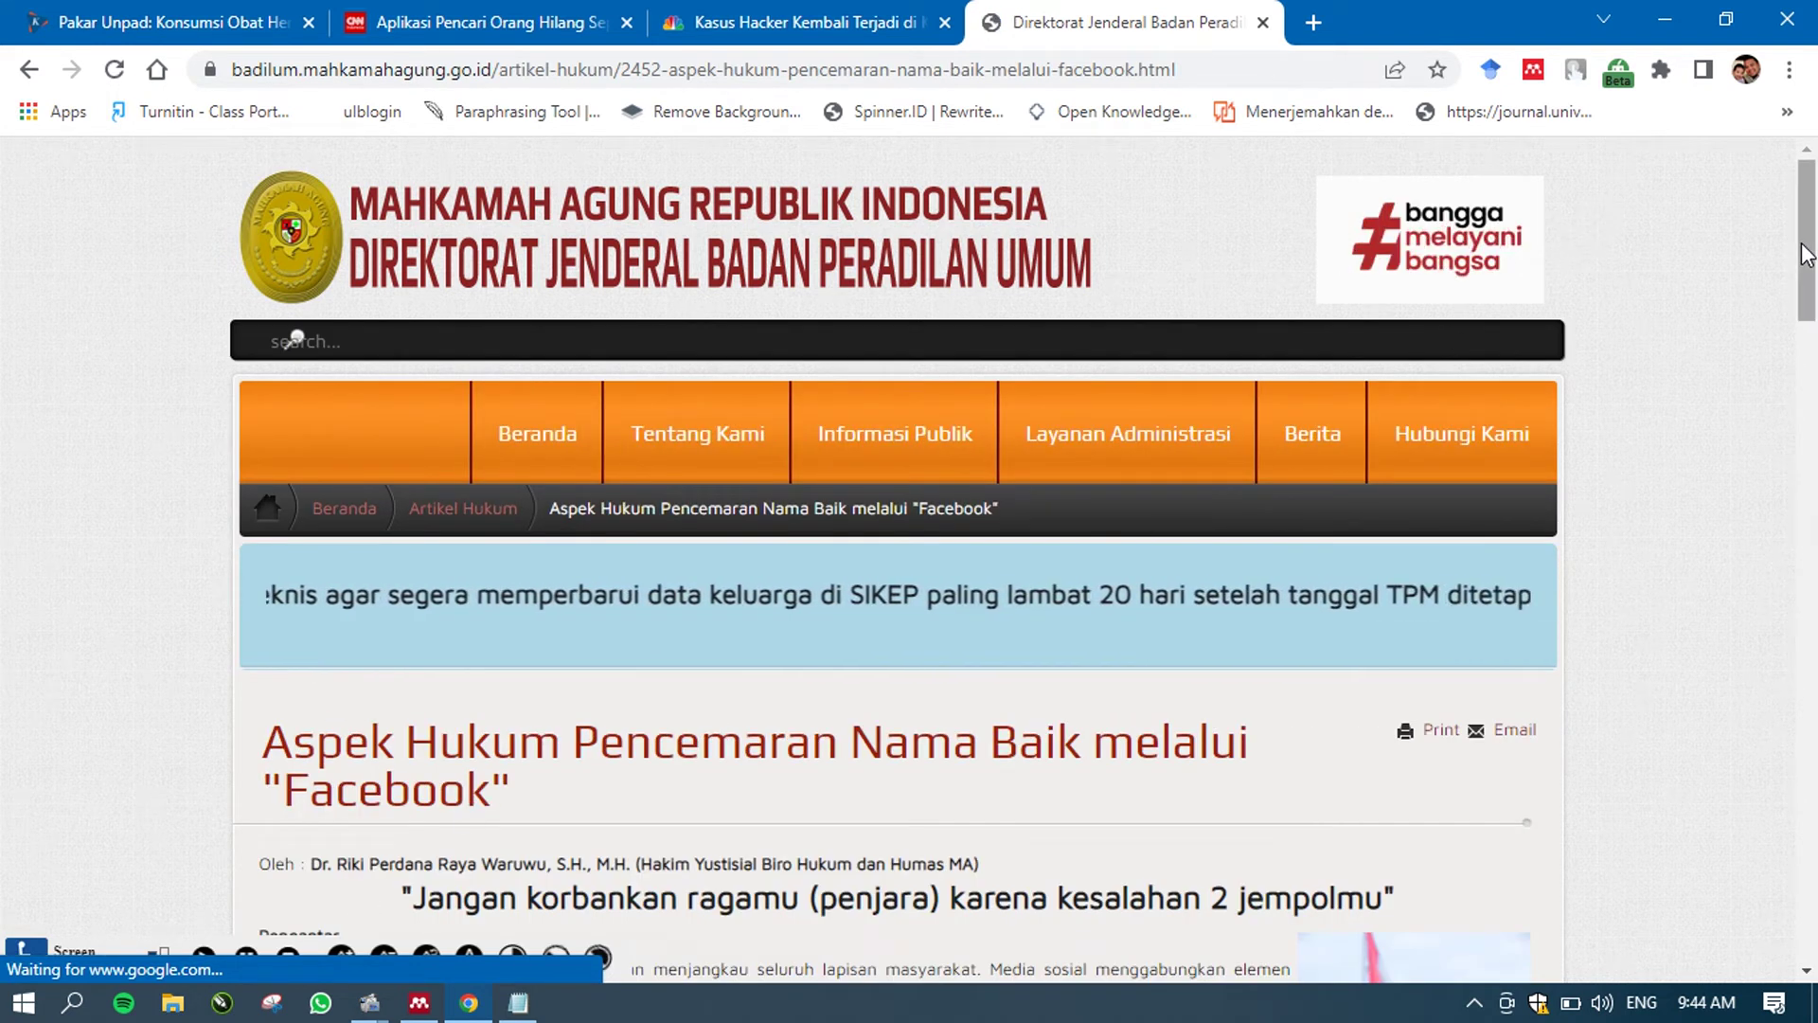
- Look through the opened legal article for its title, author and publication details
drag(1806, 254, 1798, 516)
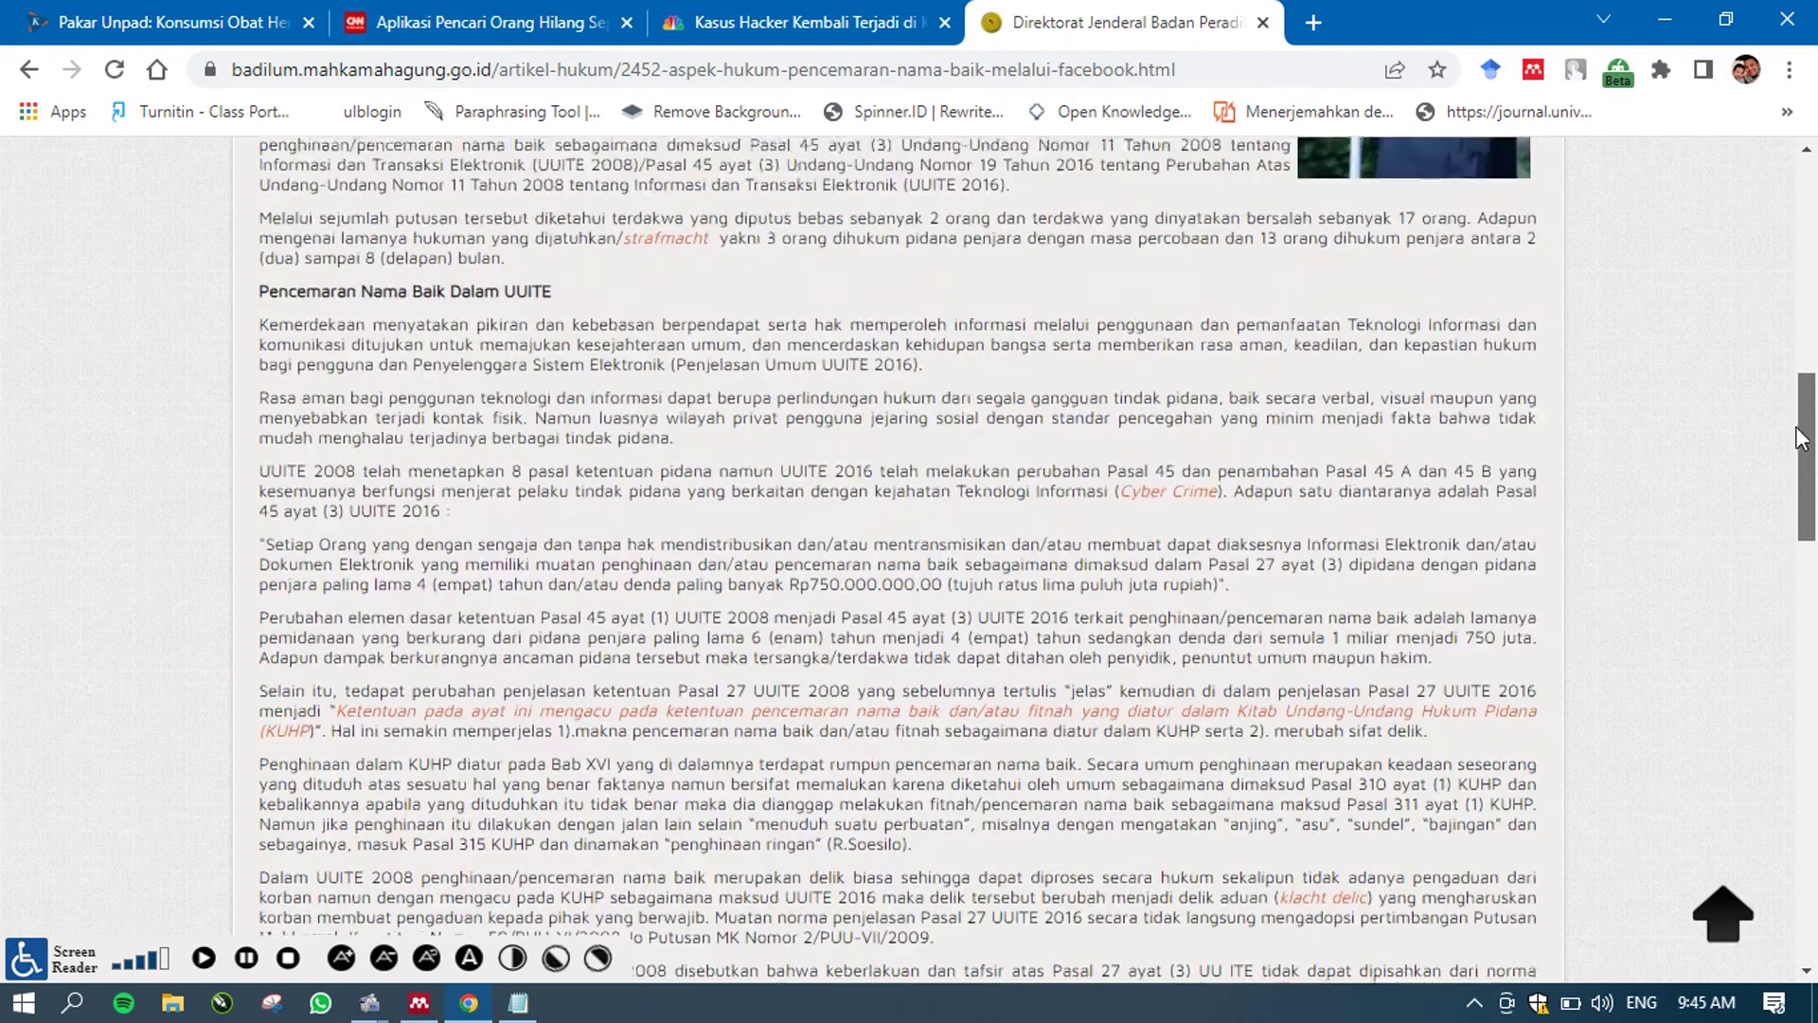
drag(1801, 438, 1799, 323)
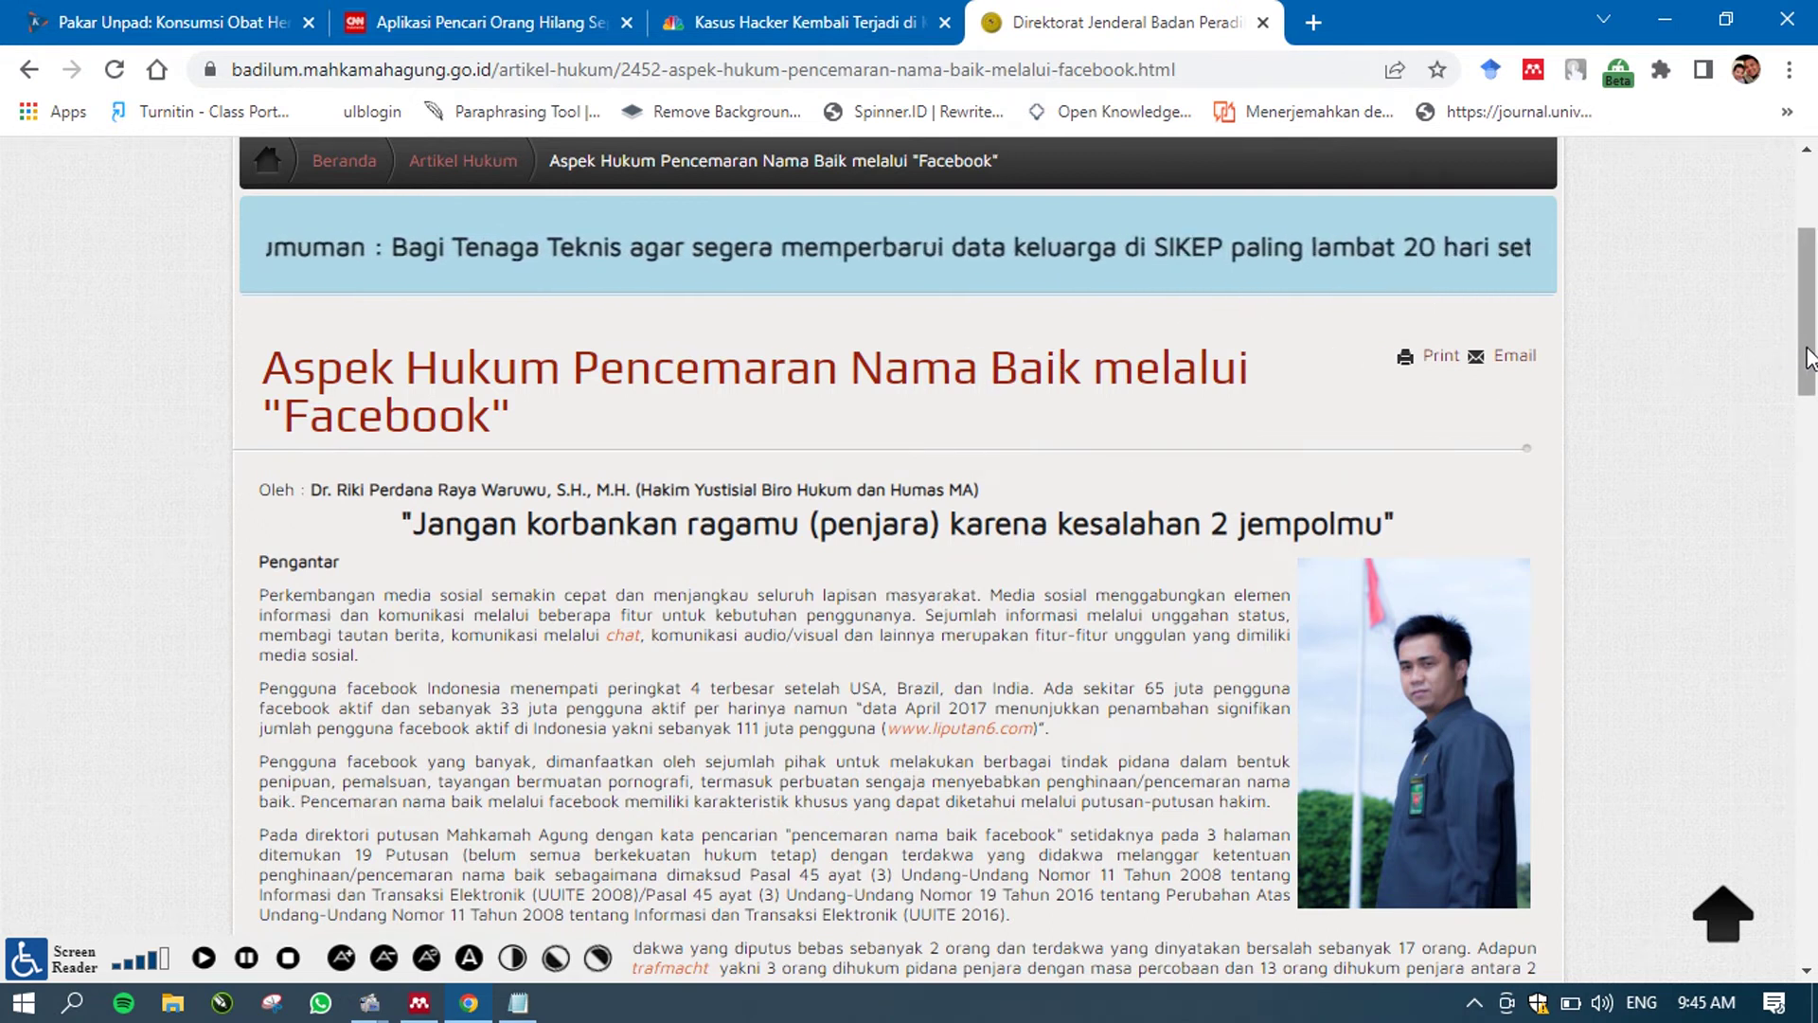
drag(1807, 354, 1808, 272)
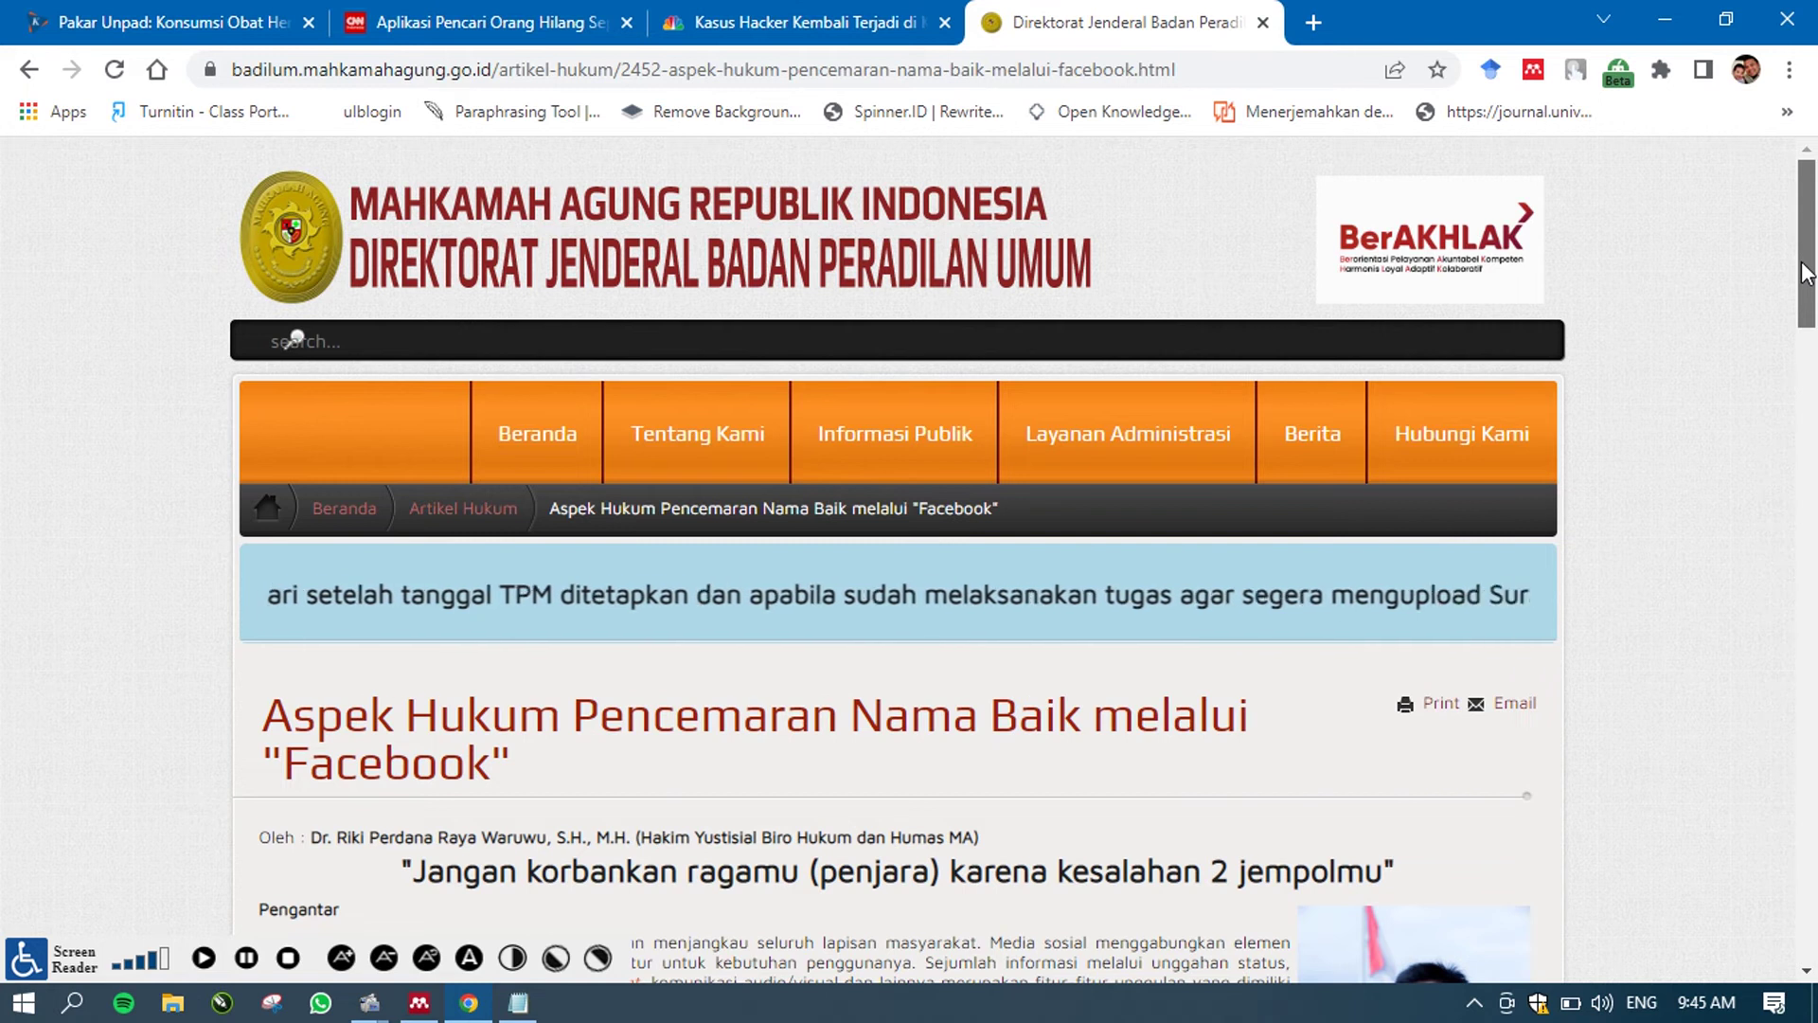
drag(1807, 271, 1807, 380)
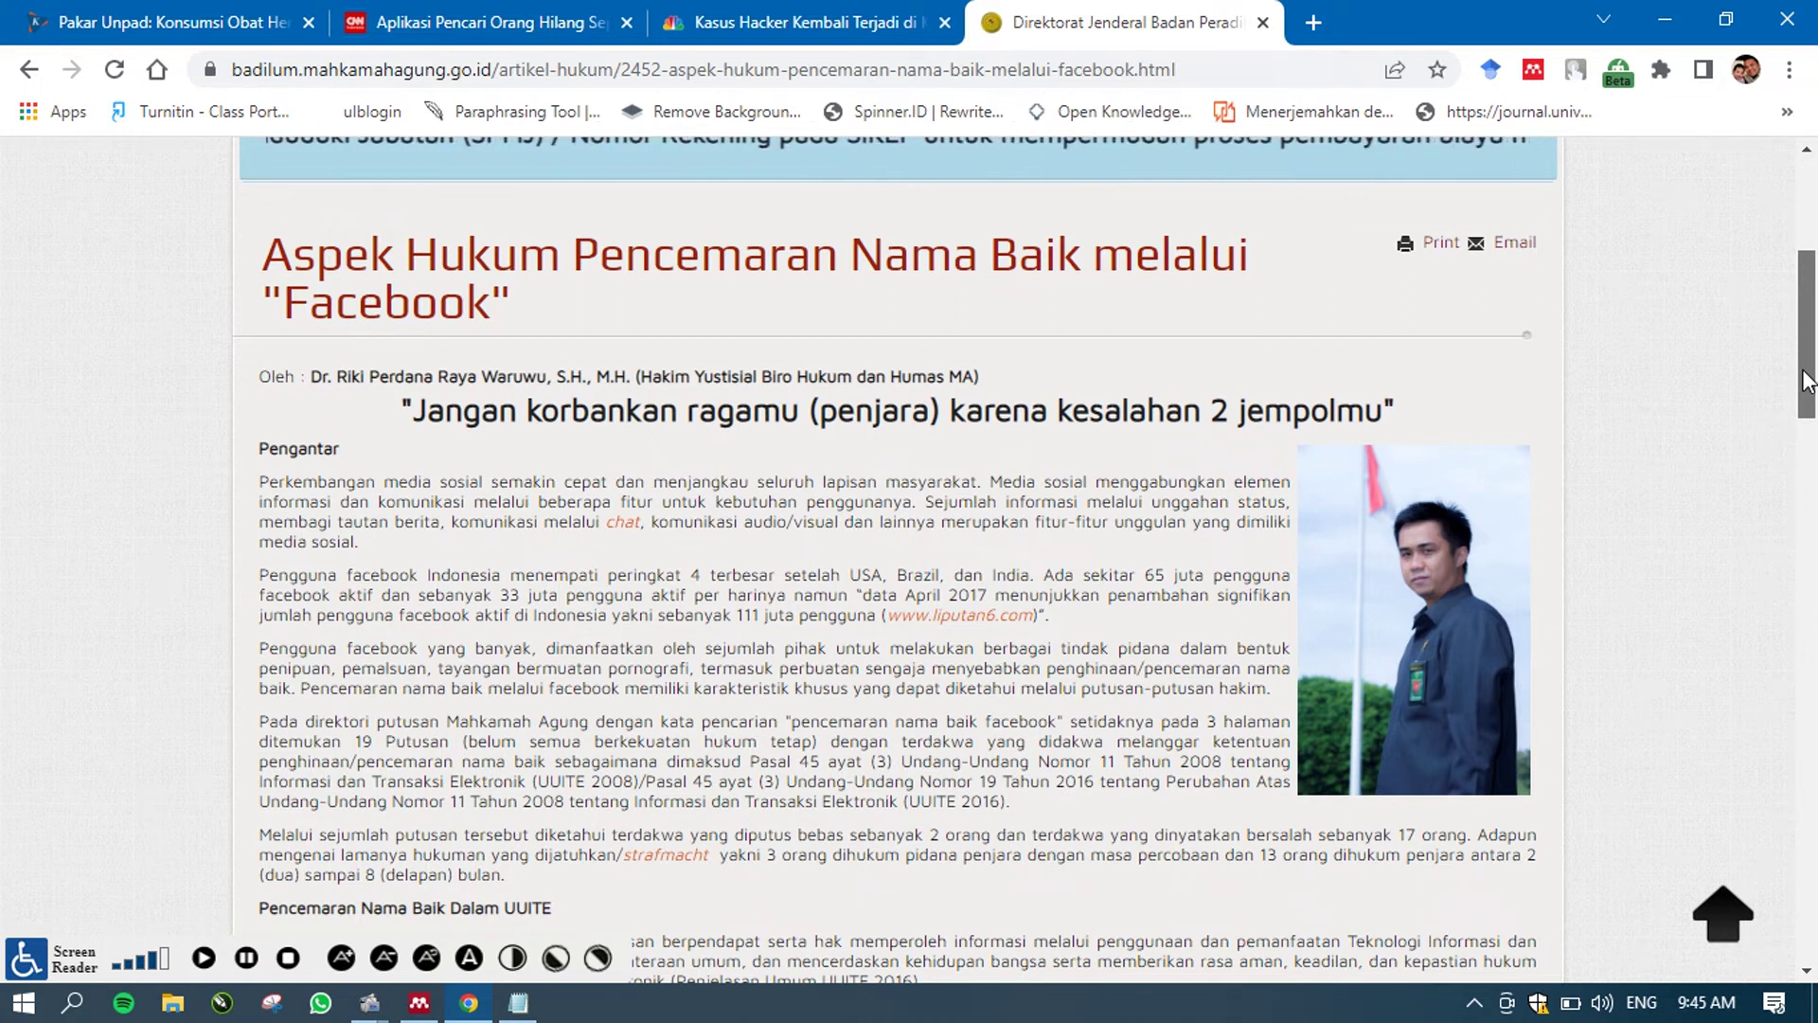
drag(1804, 382, 1803, 382)
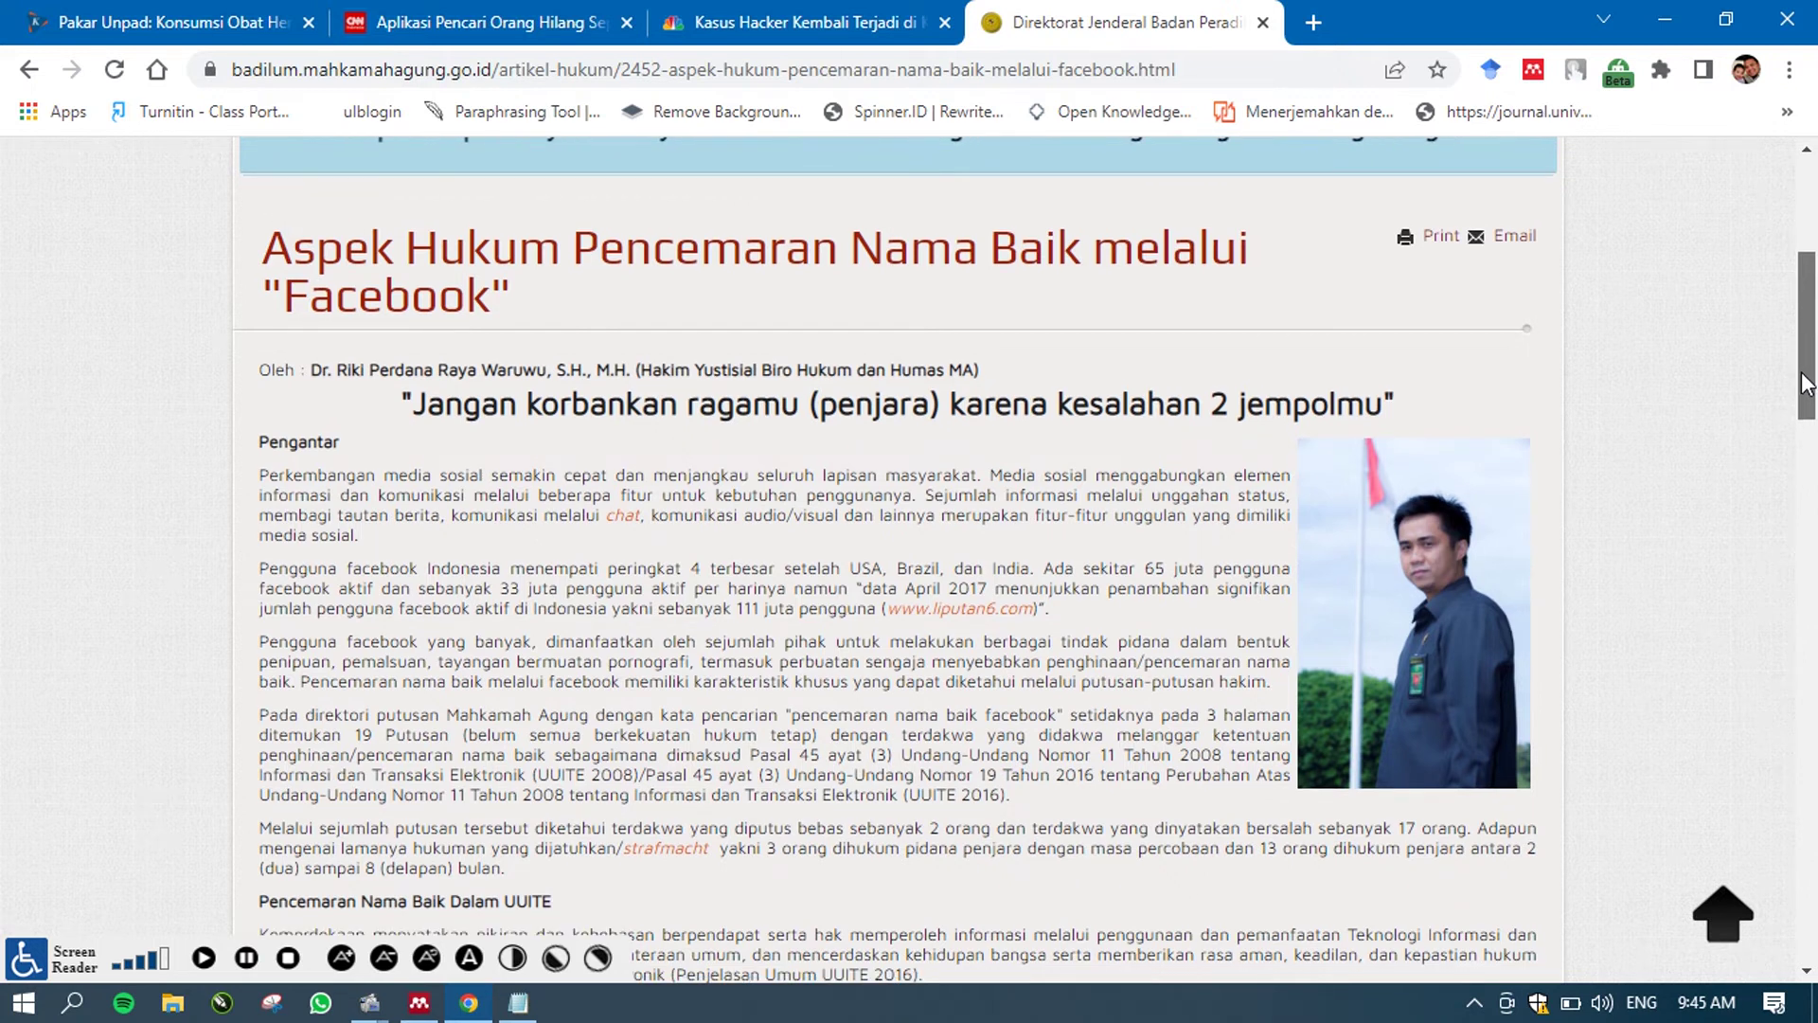
mouse_move(1803, 381)
mouse_down()
mouse_move(1793, 551)
mouse_move(1792, 368)
mouse_up()
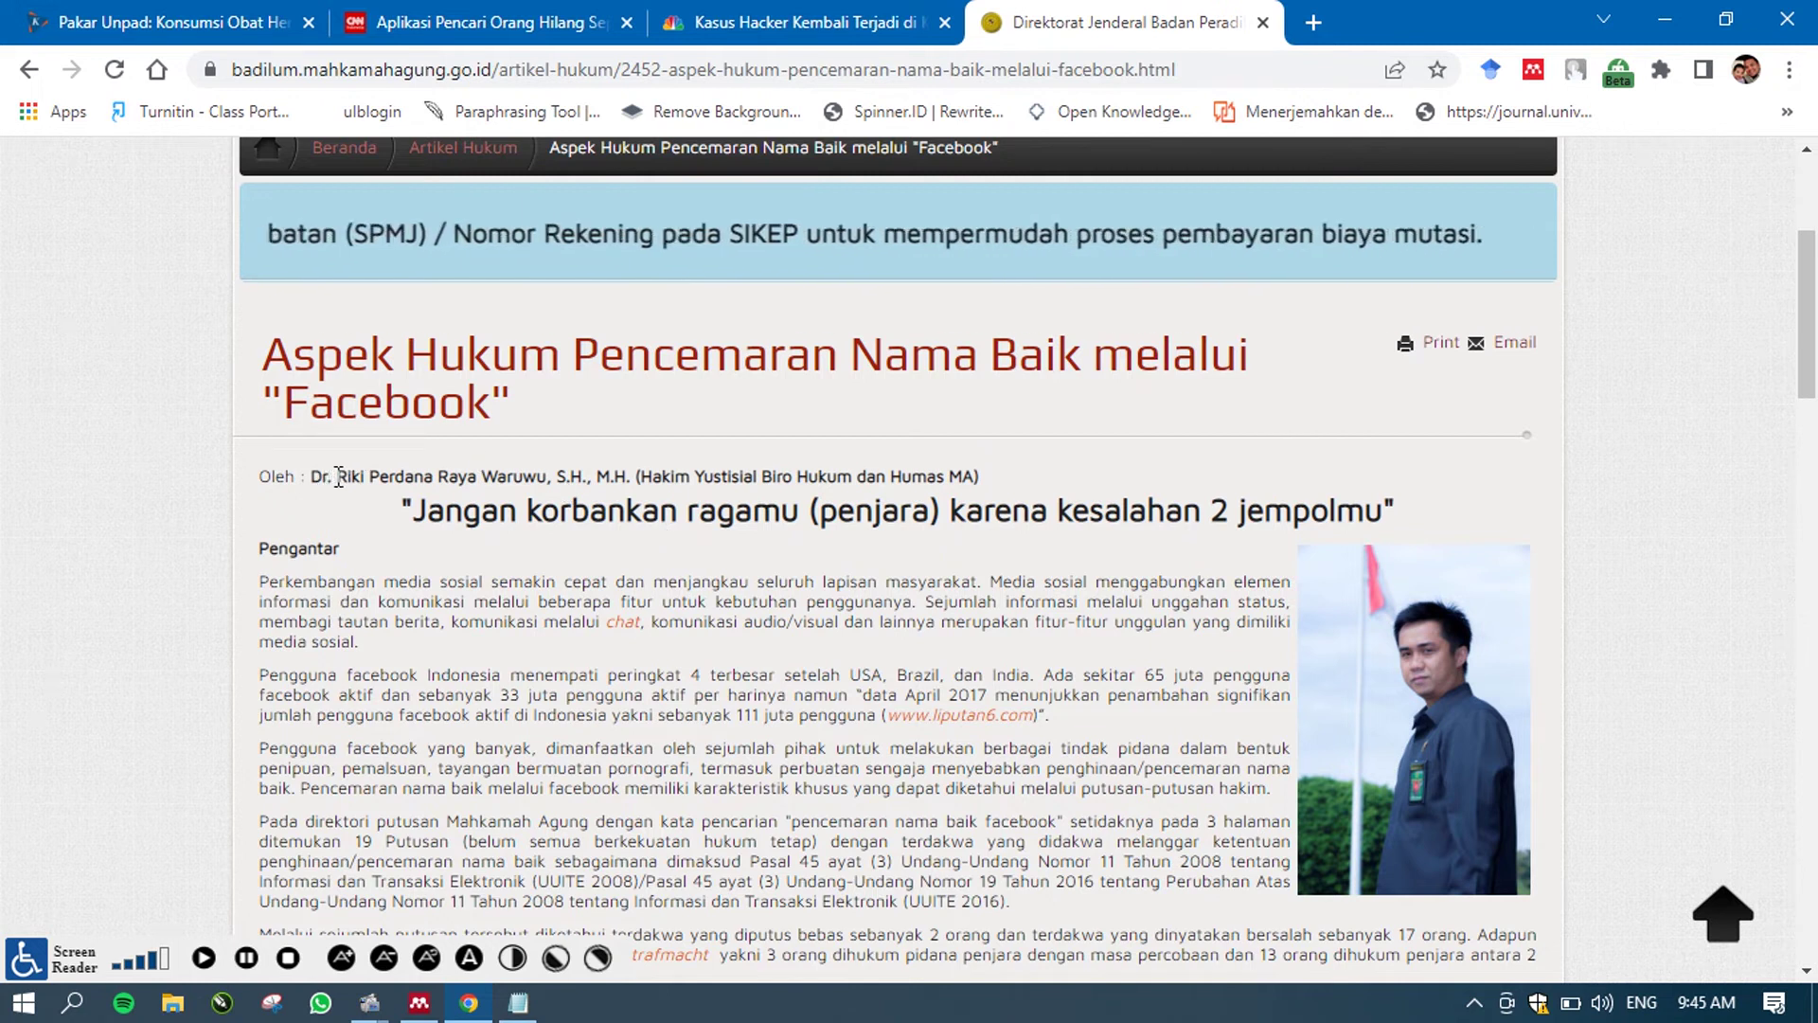
drag(339, 476, 549, 478)
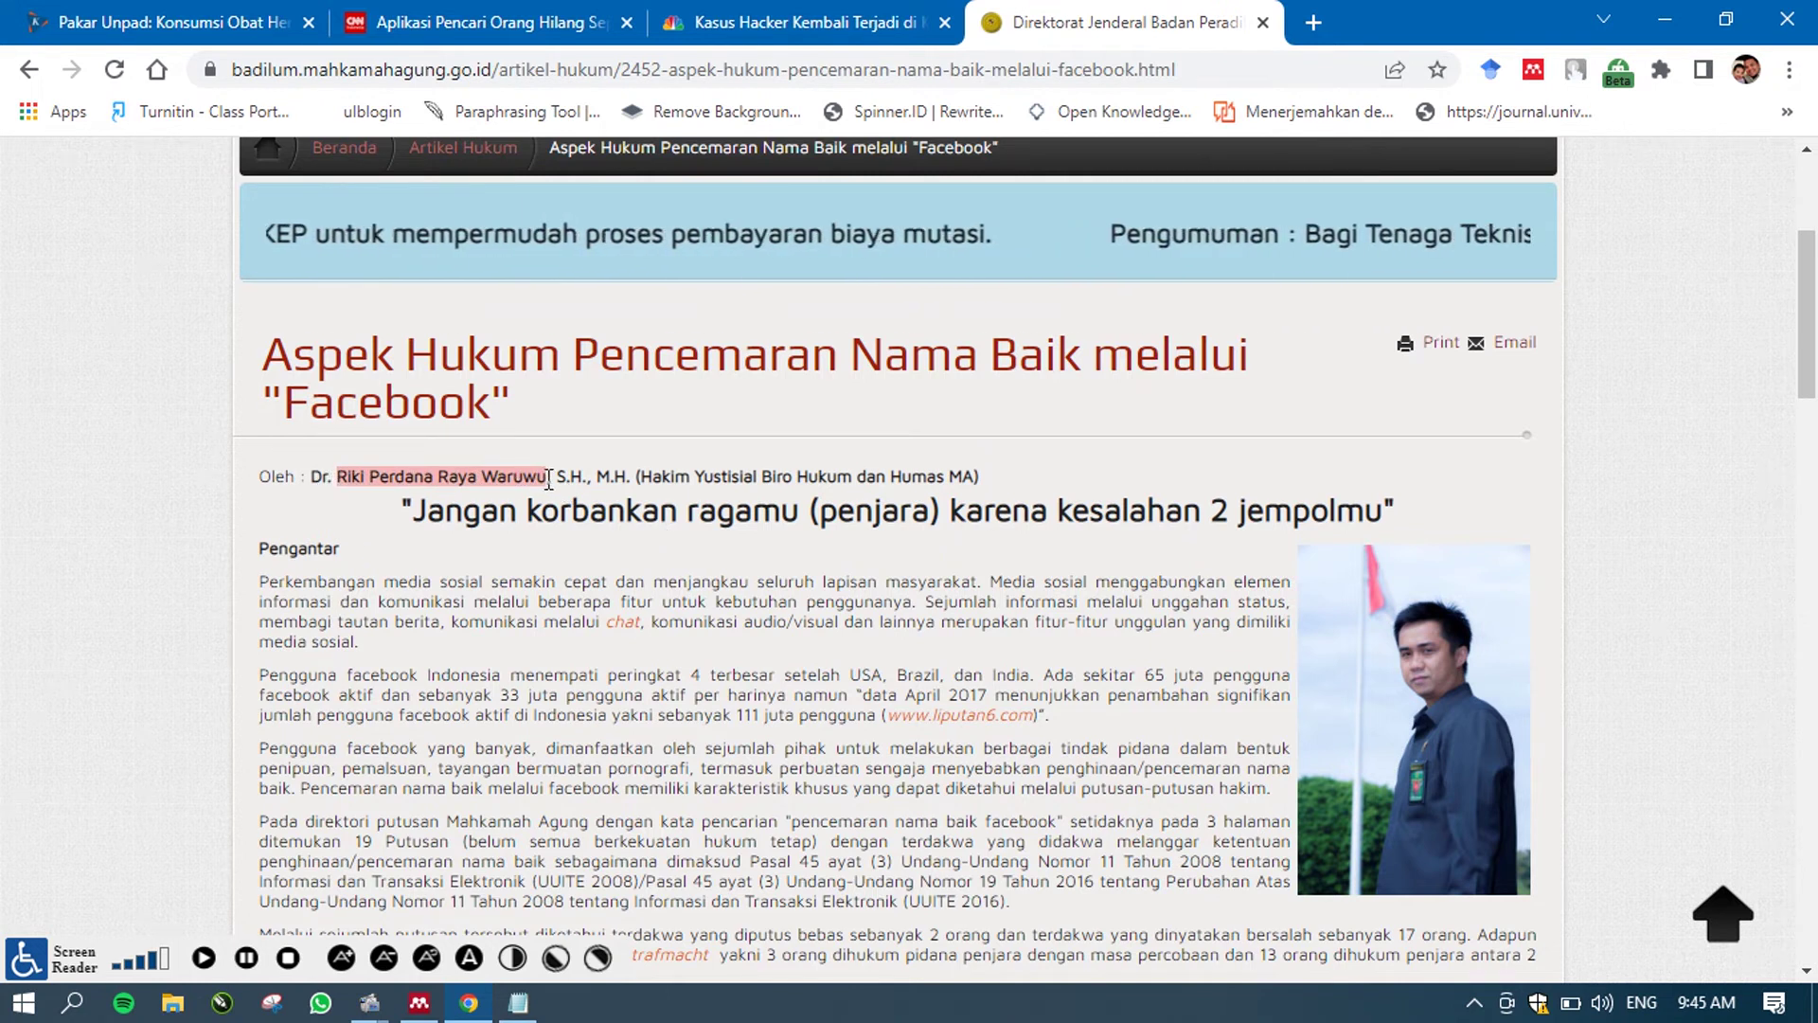
- Copy the article's full title from the web page
click(273, 354)
drag(272, 354, 519, 426)
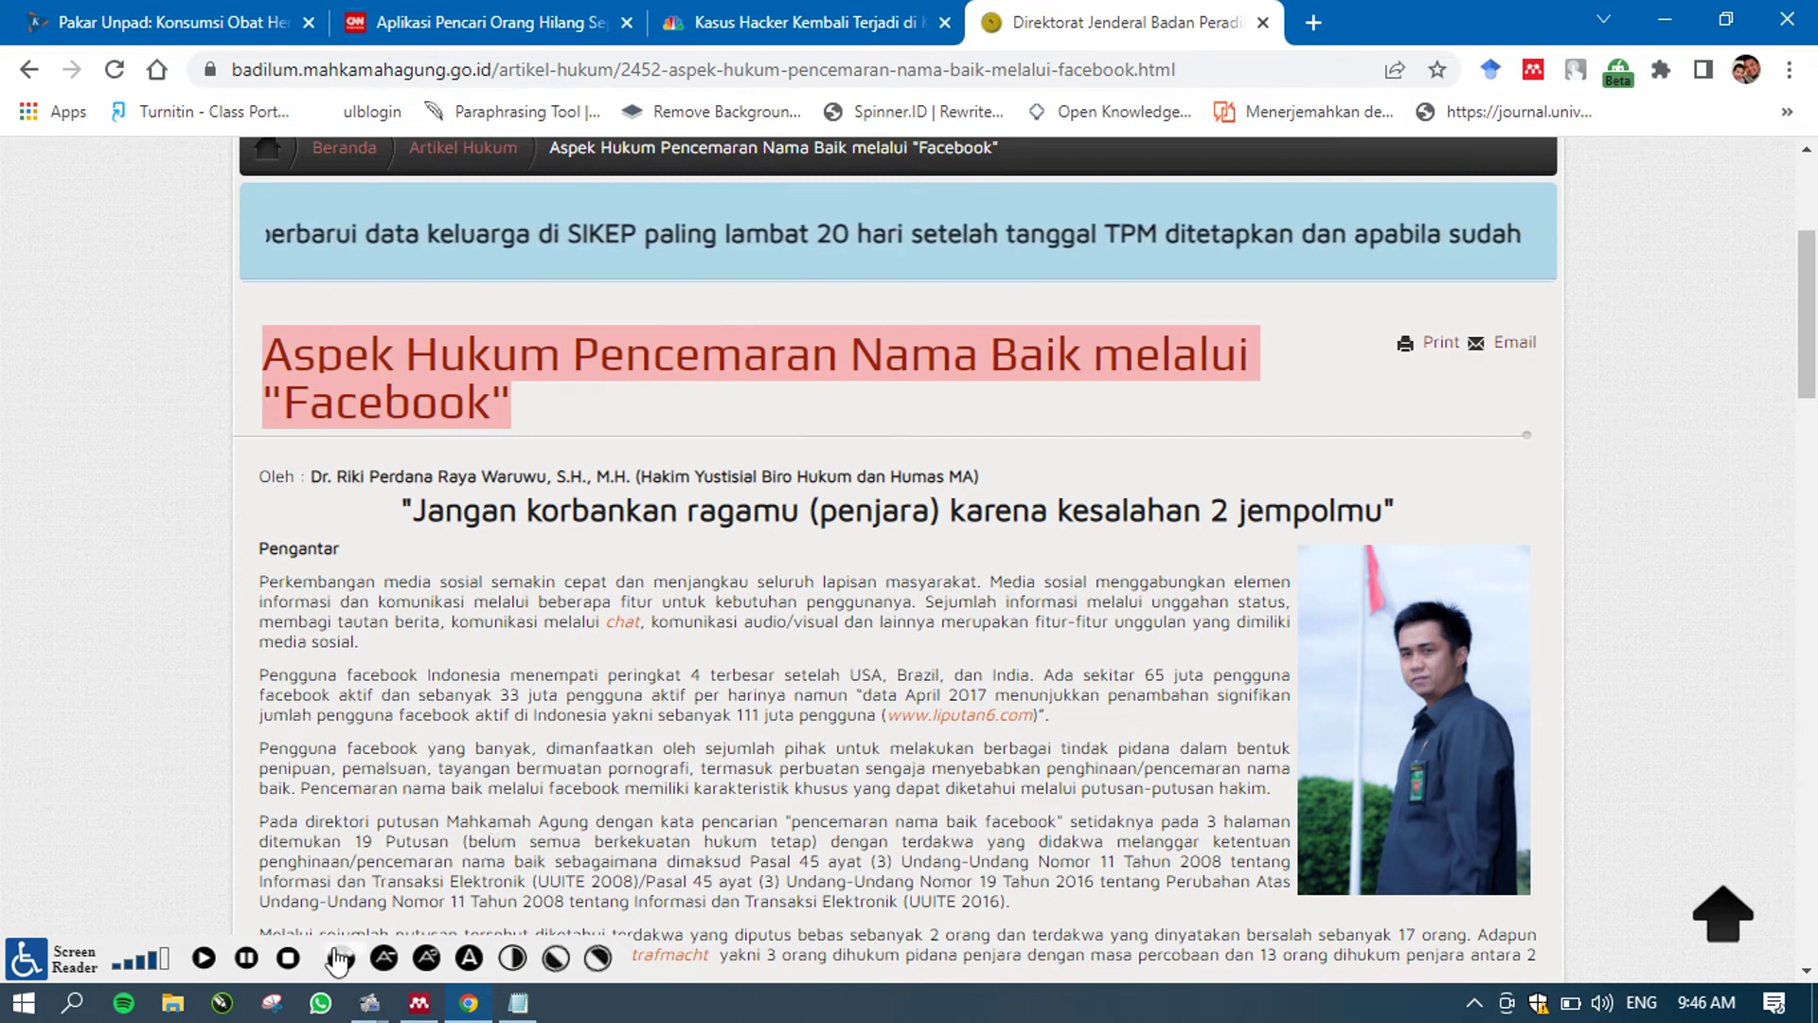
click(245, 958)
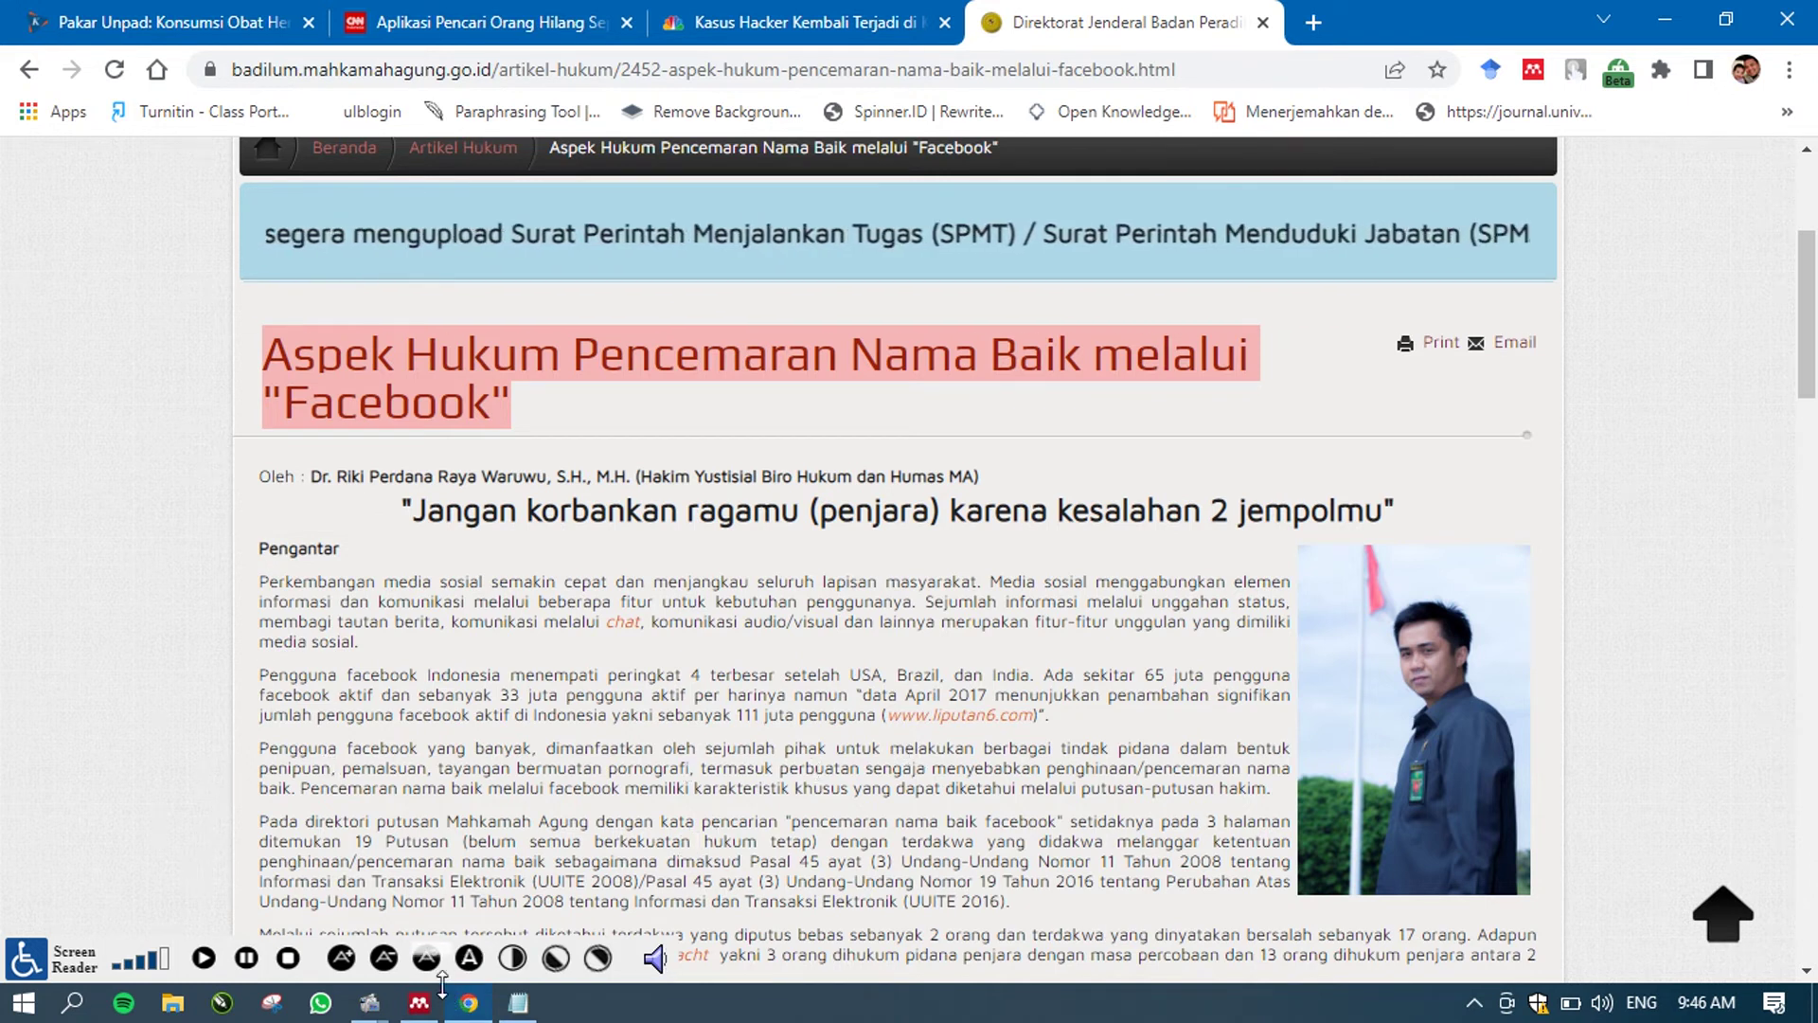
- Start a manual Web Page entry in Mendeley and enter the copied title, Aspek Hukum Pencemaran Nama Baik melalui "Facebook"
click(419, 1001)
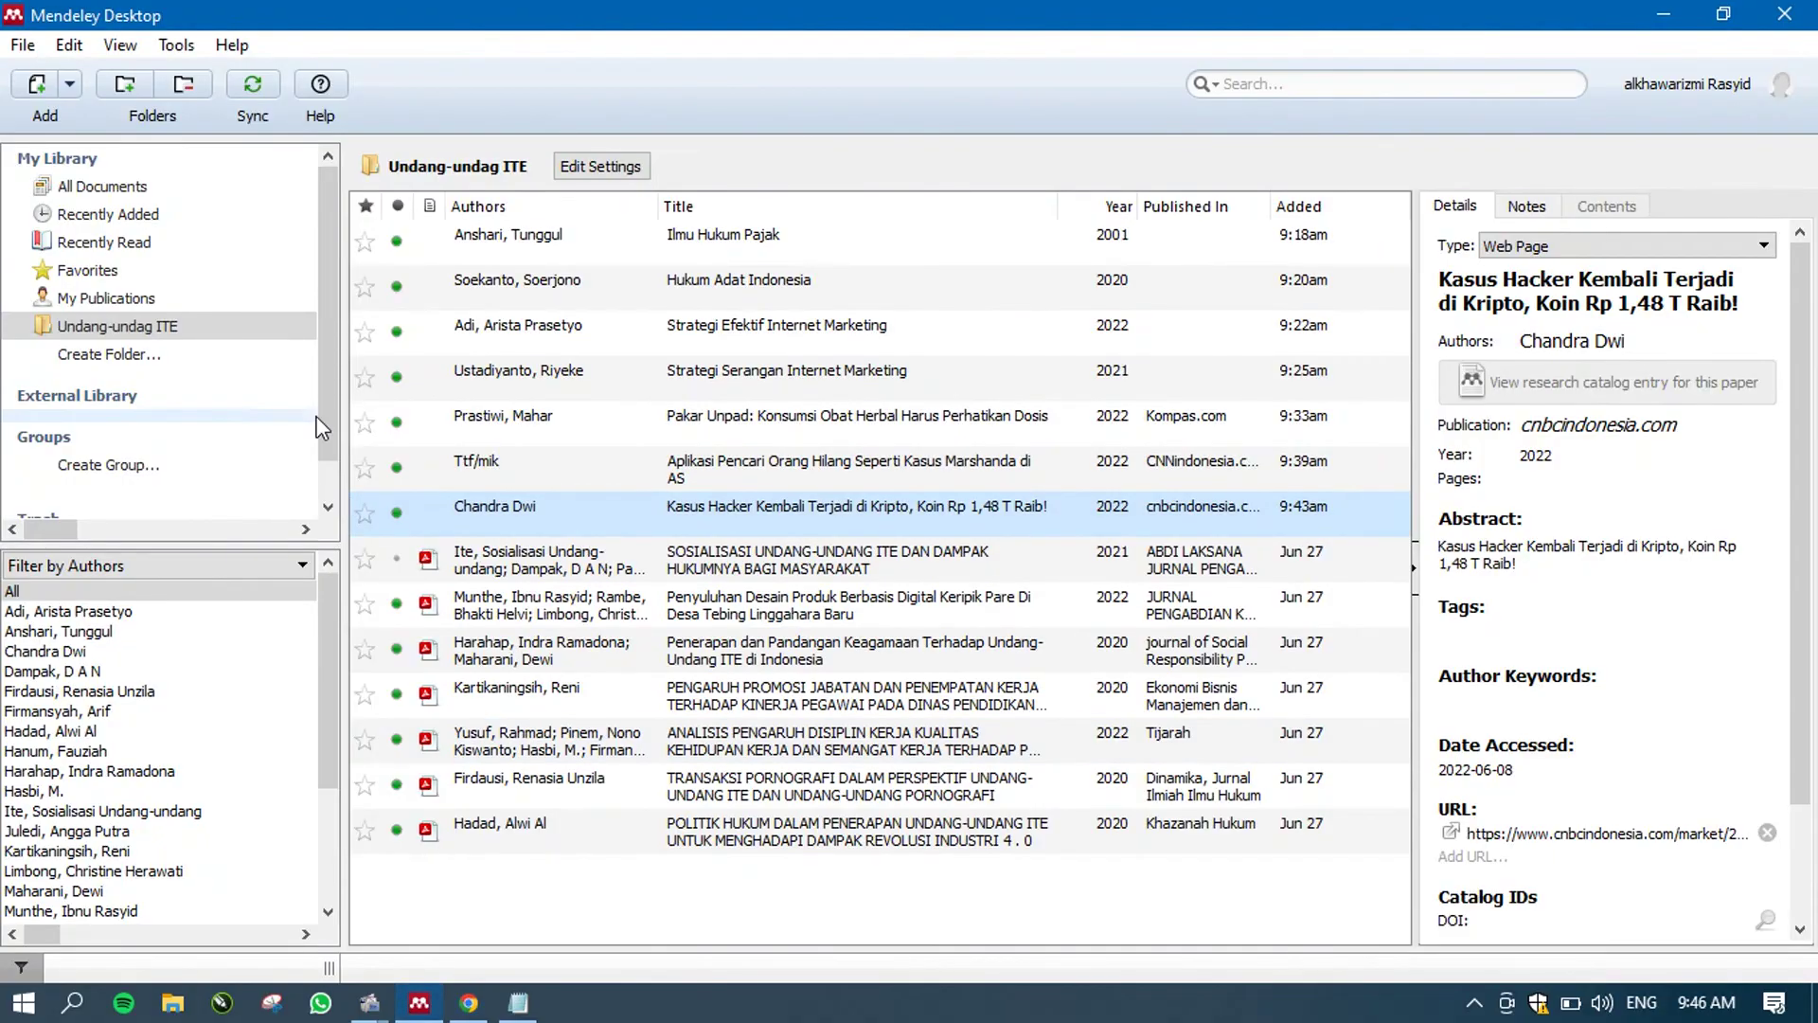
click(69, 84)
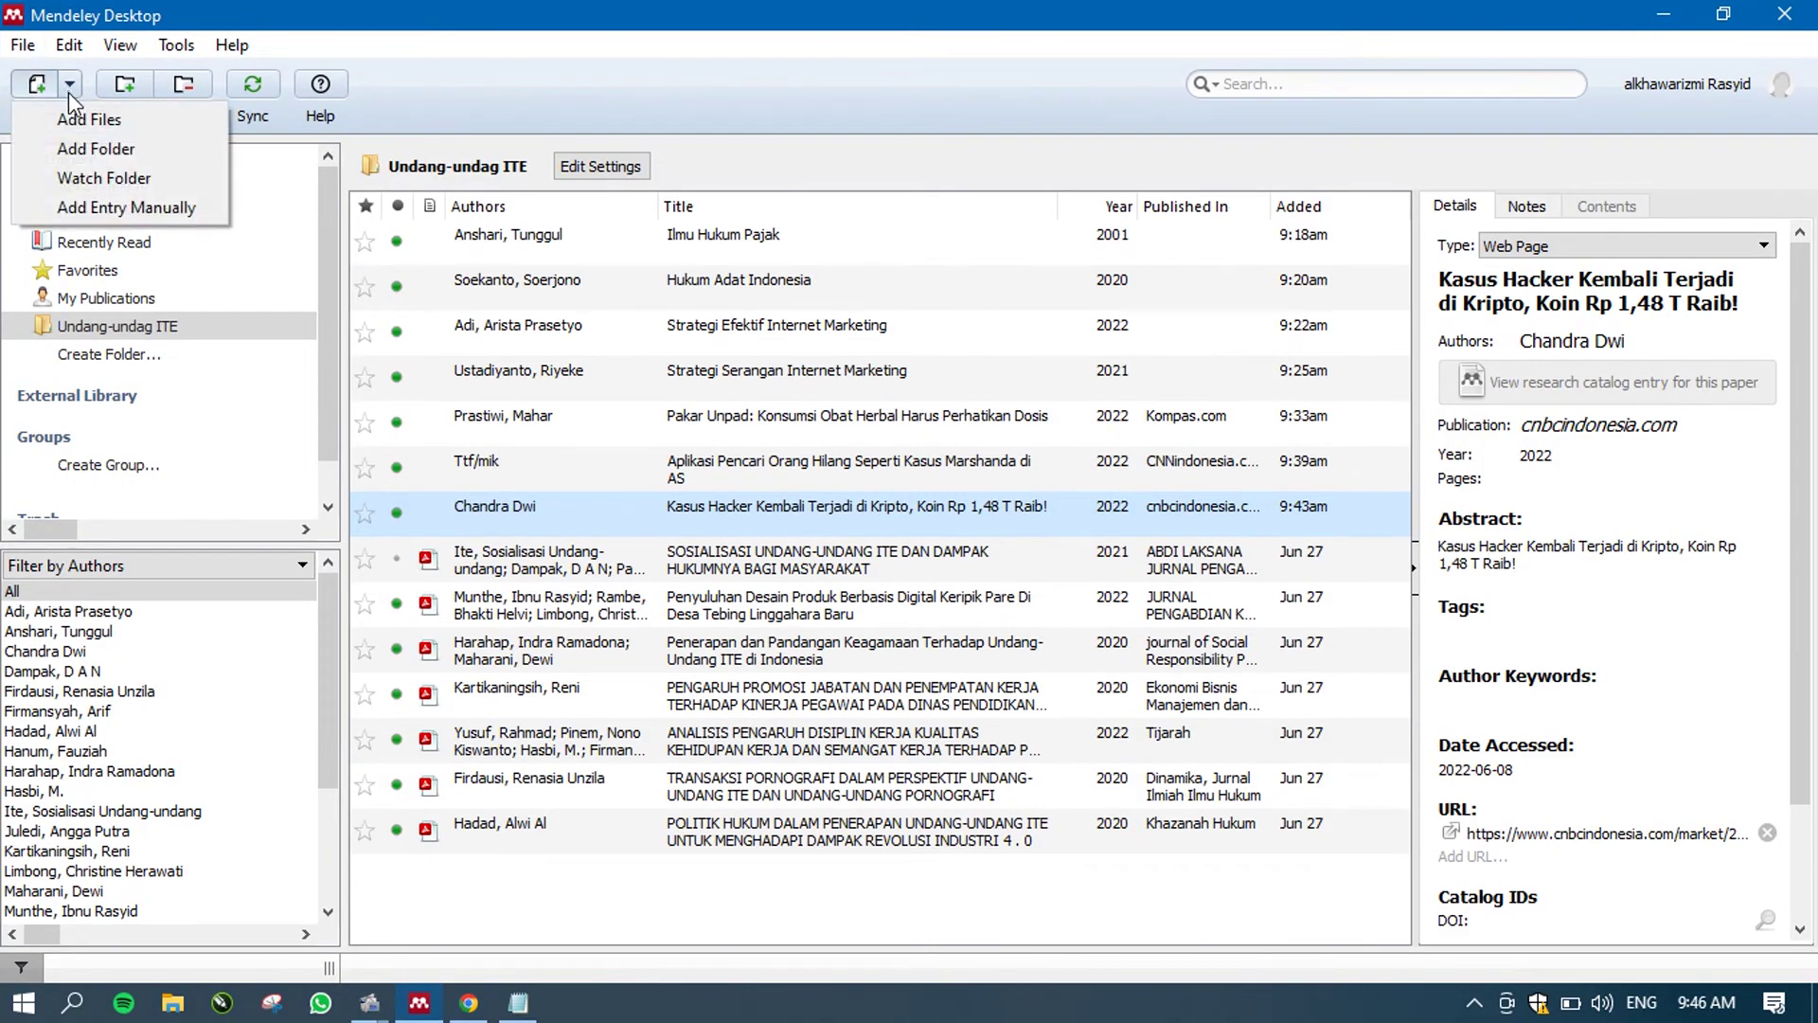
click(95, 202)
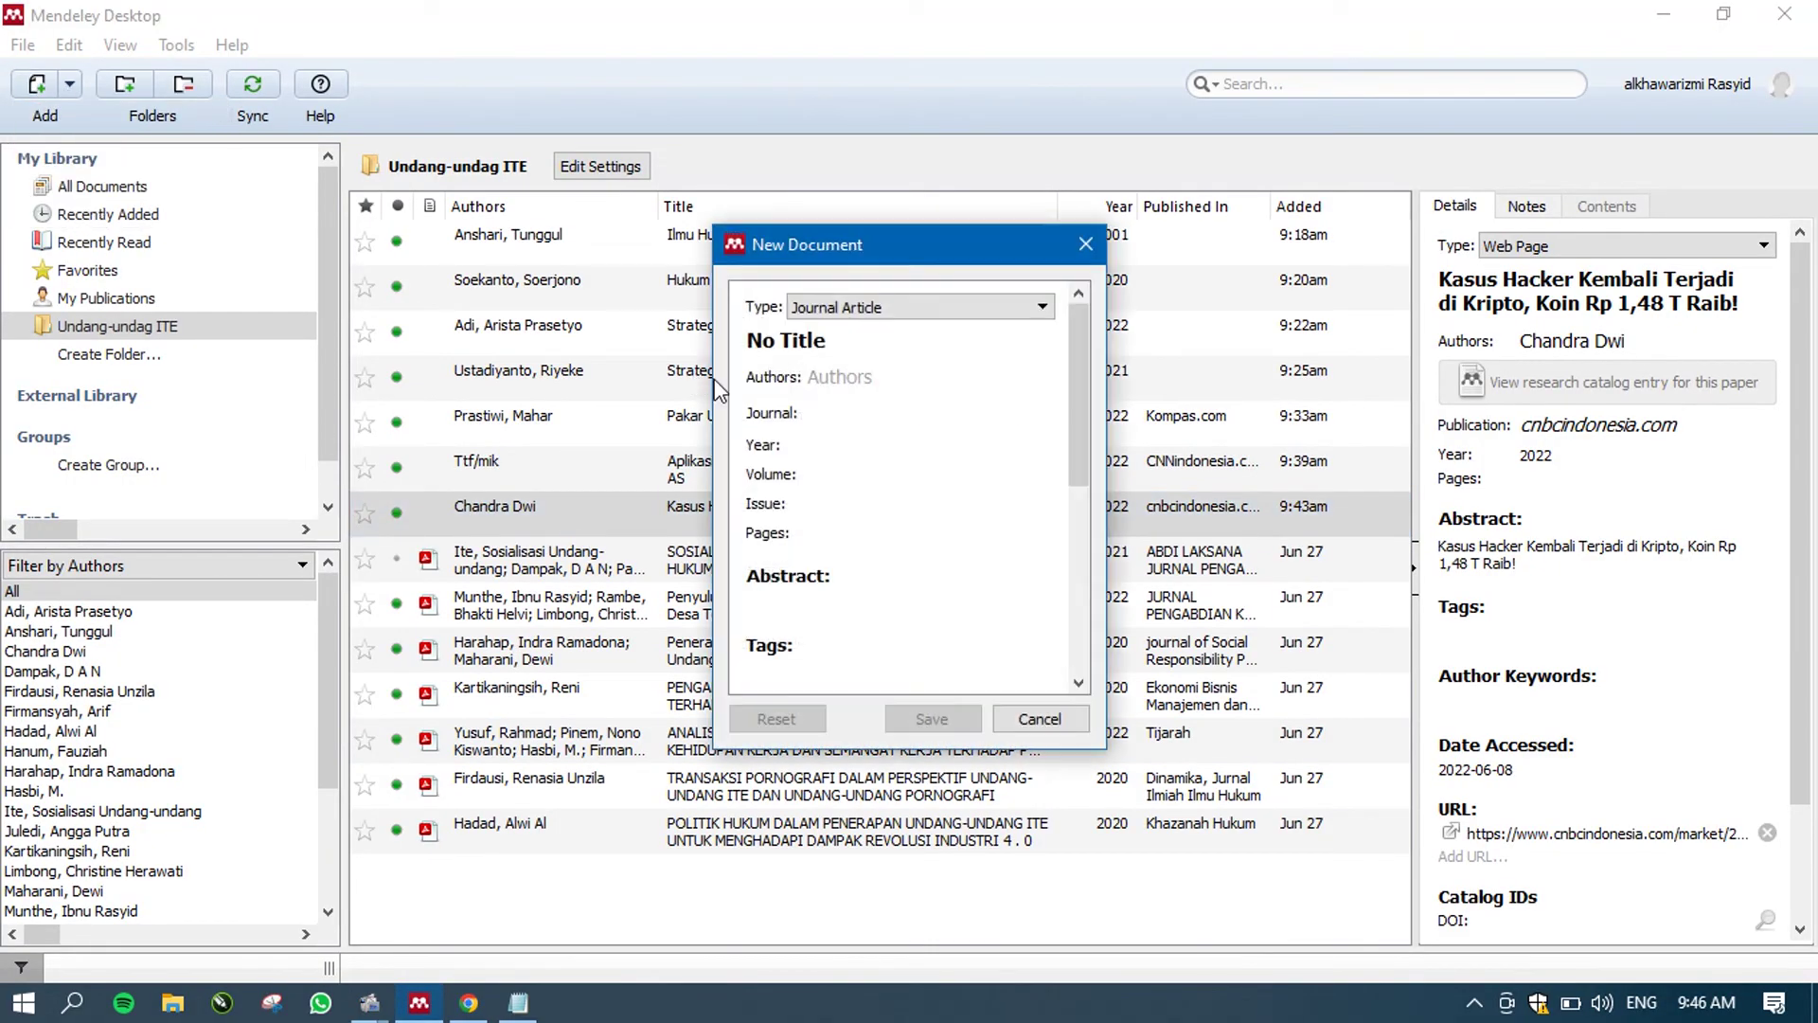
click(900, 306)
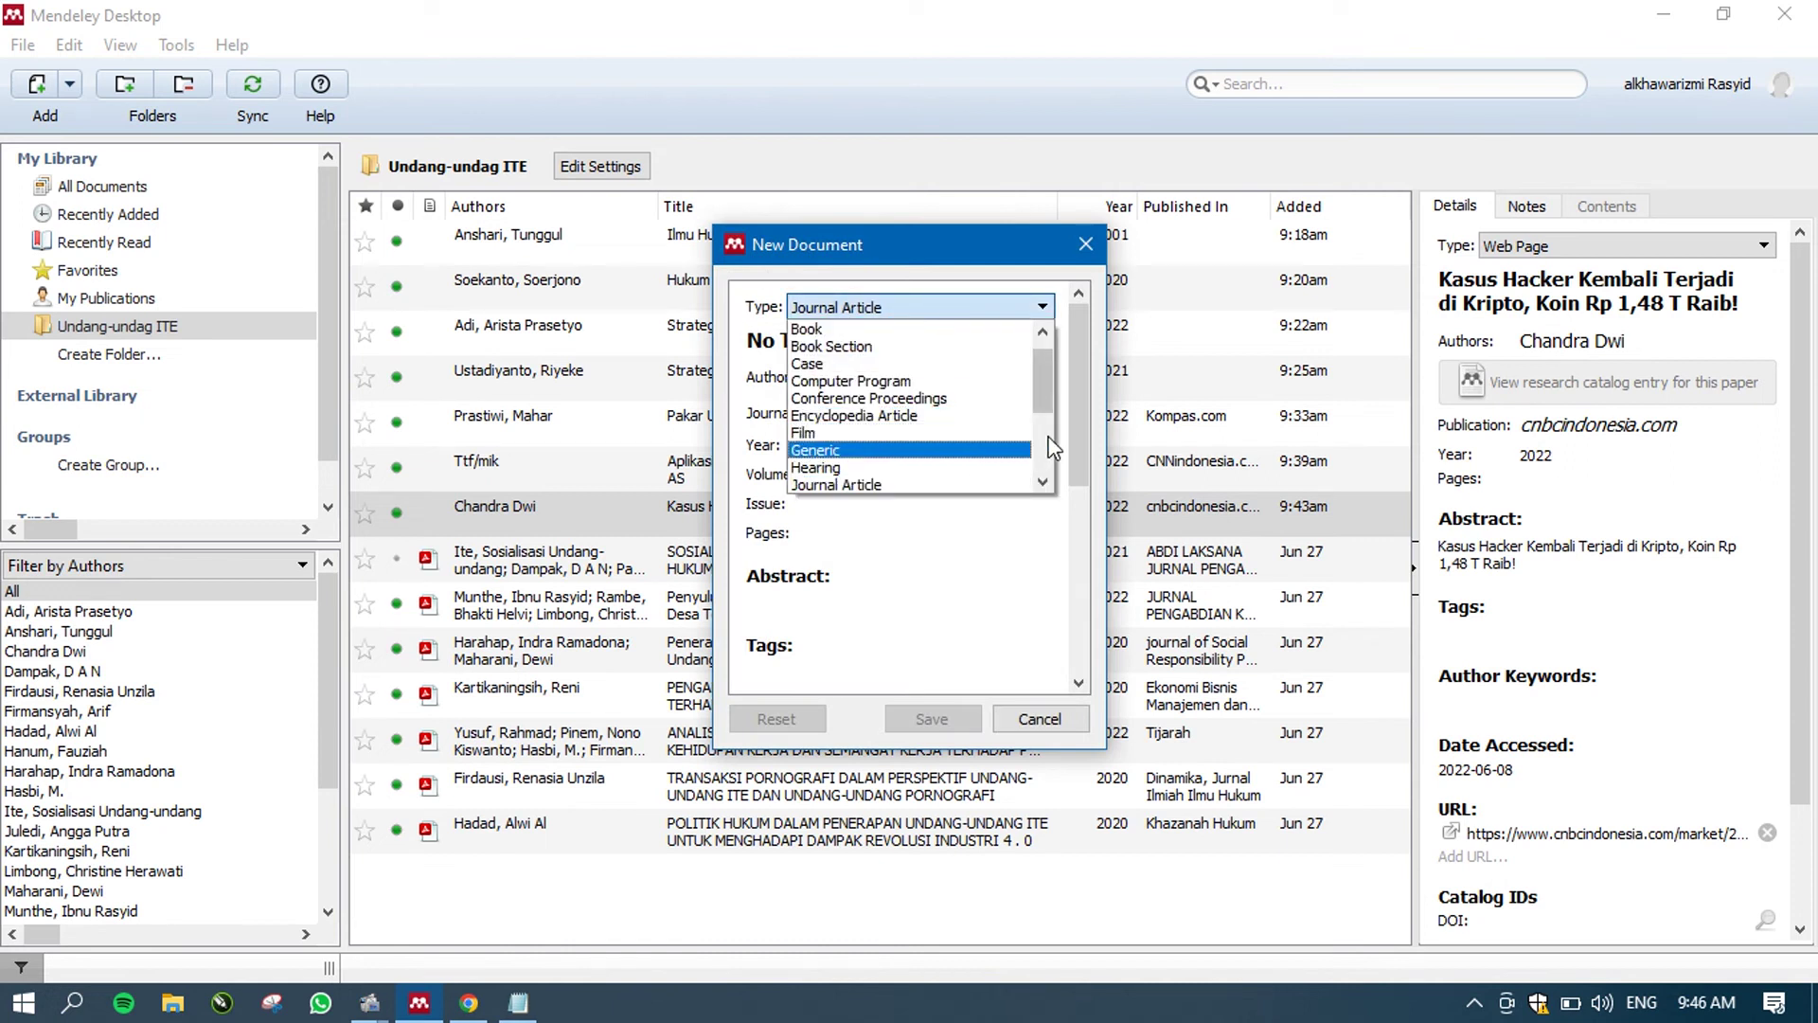
drag(1043, 404, 1050, 464)
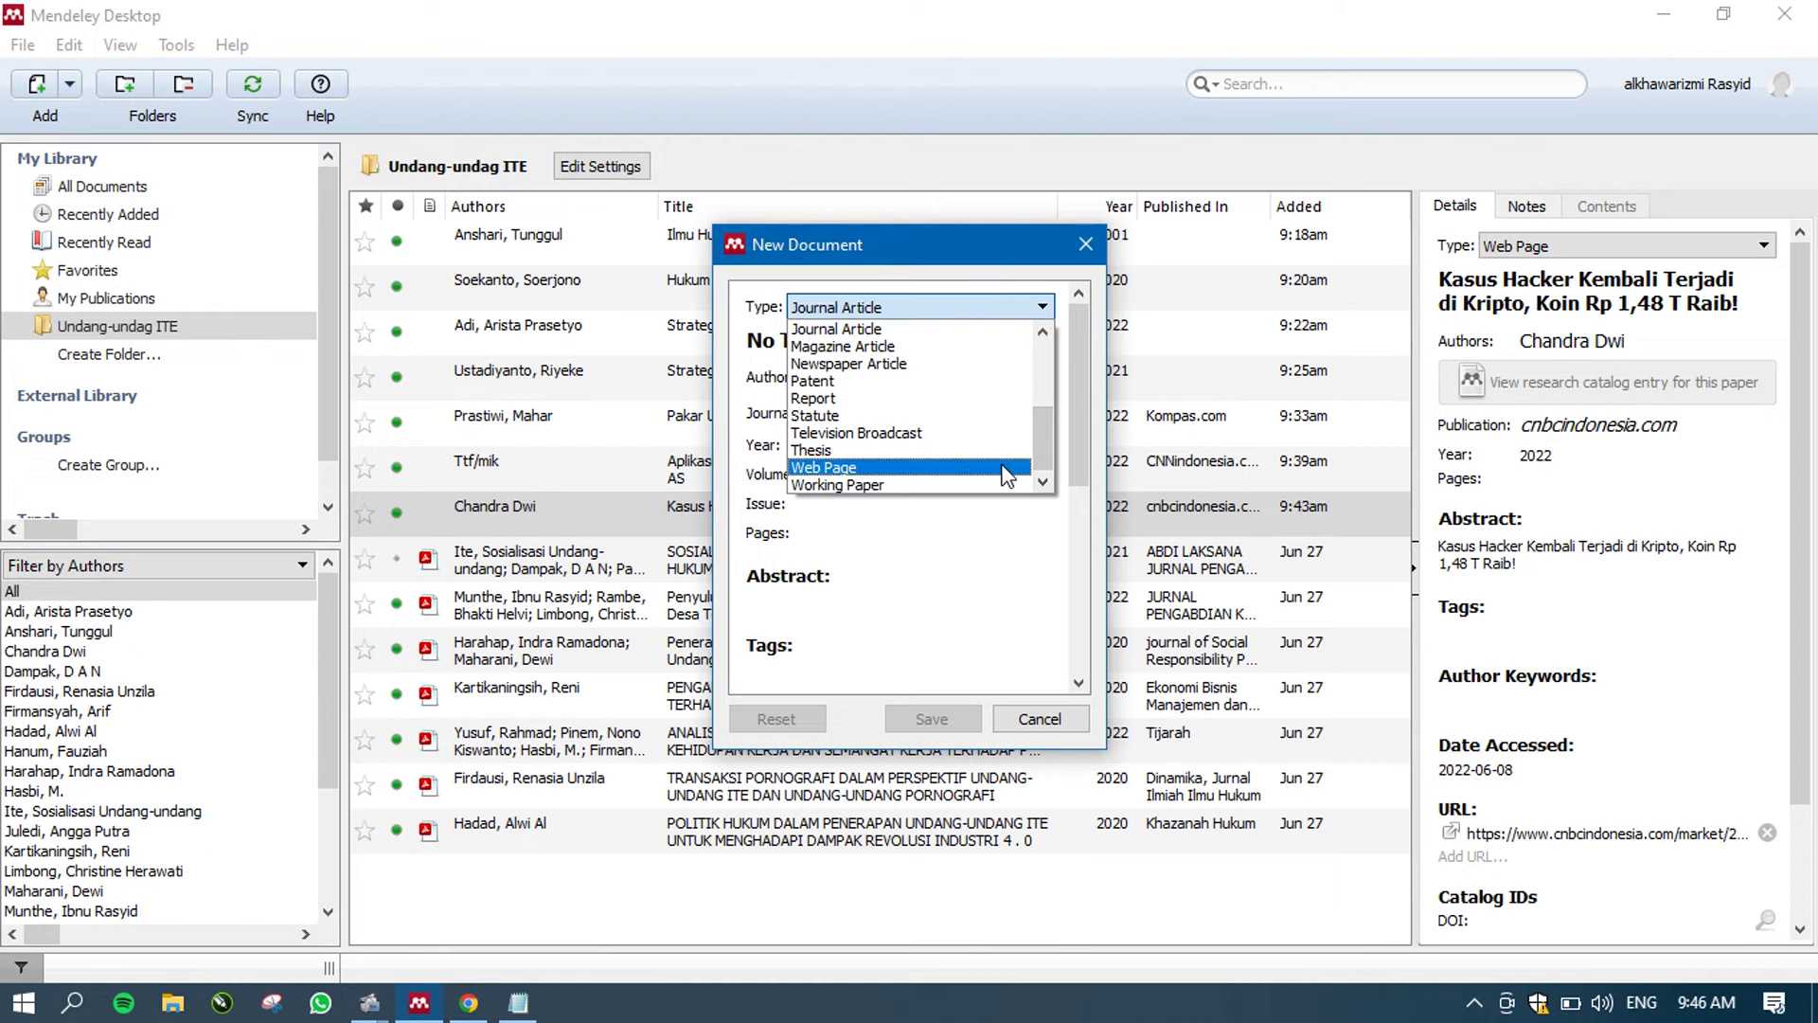
click(1006, 476)
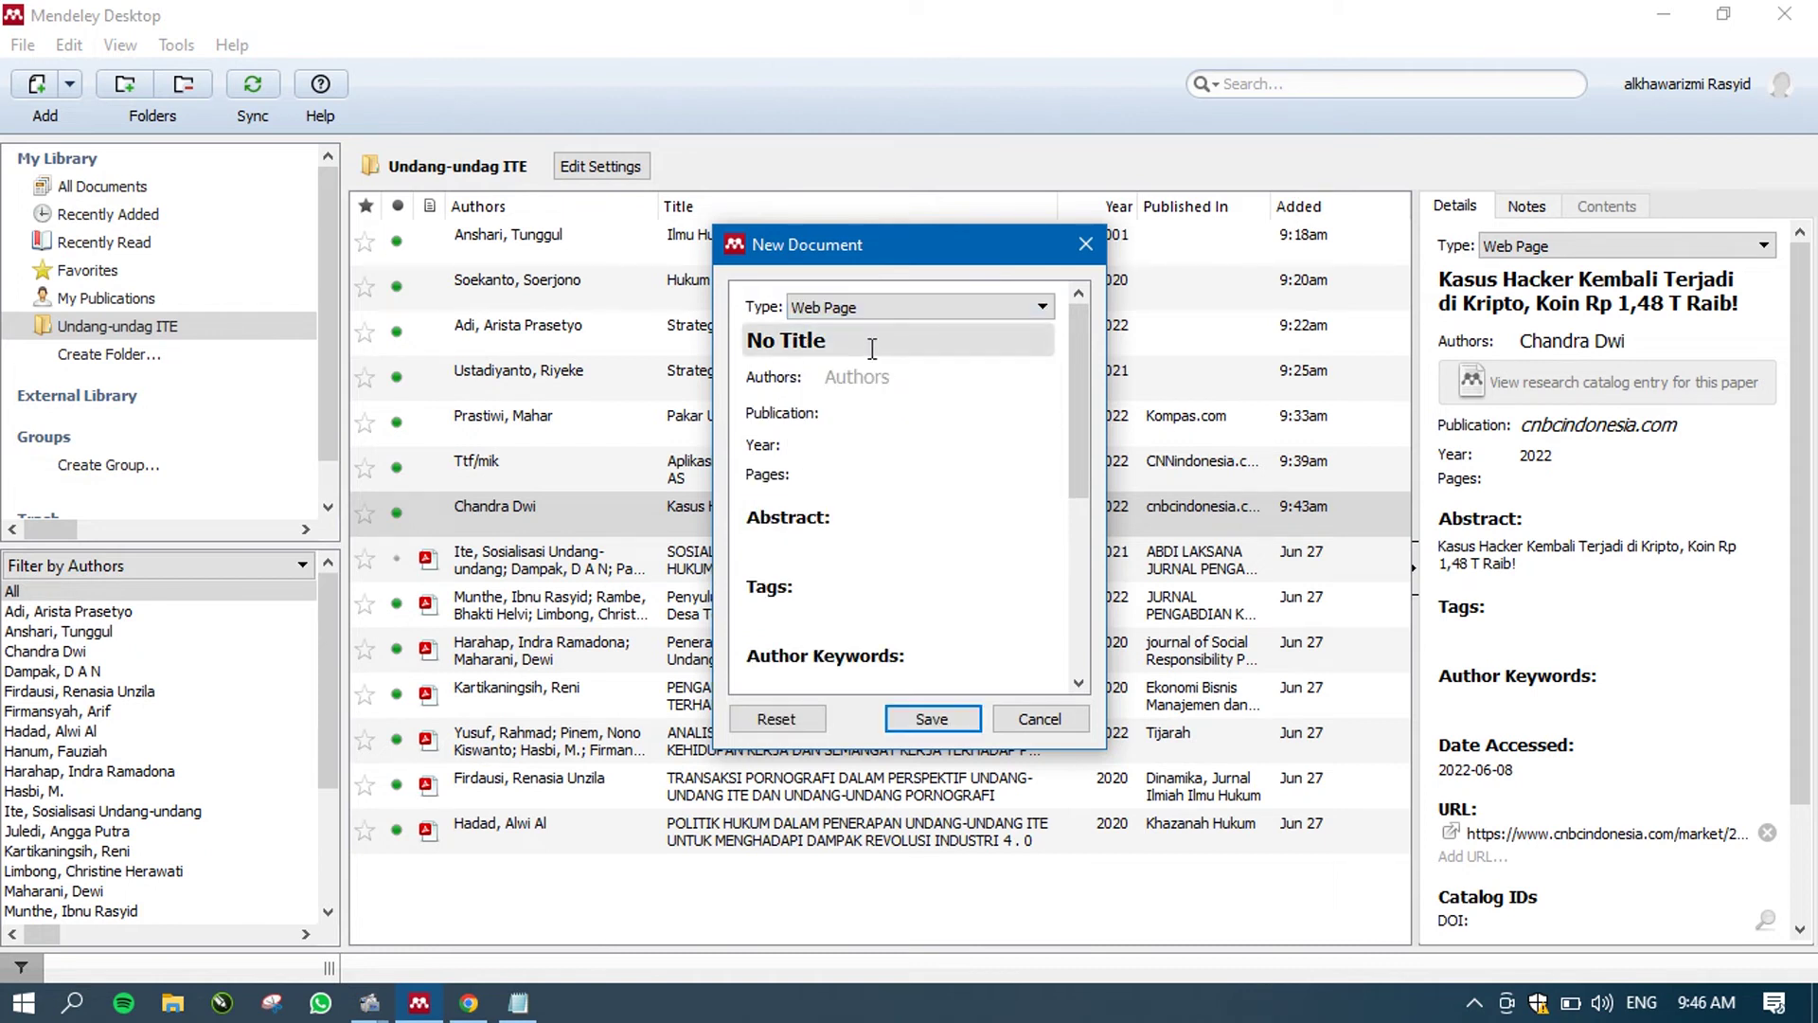
click(872, 348)
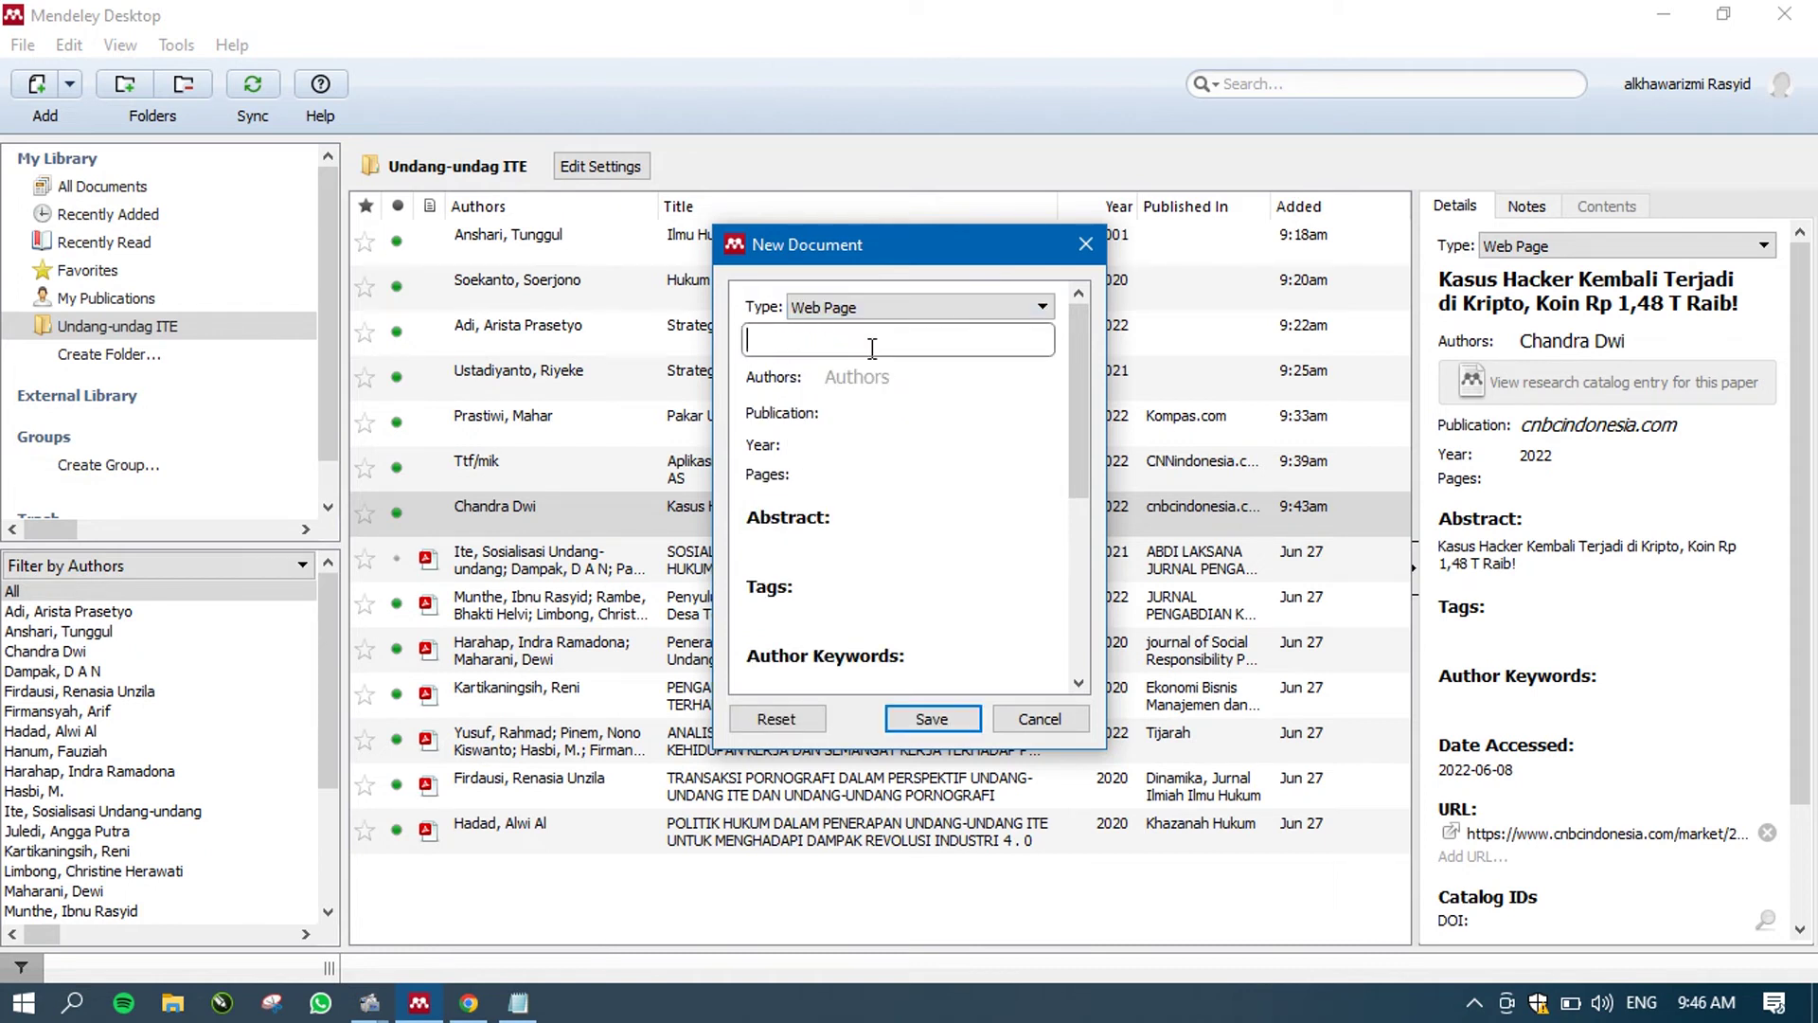
text(Aspek Hukum Pencemaran Nama Baik melalui "Facebook")
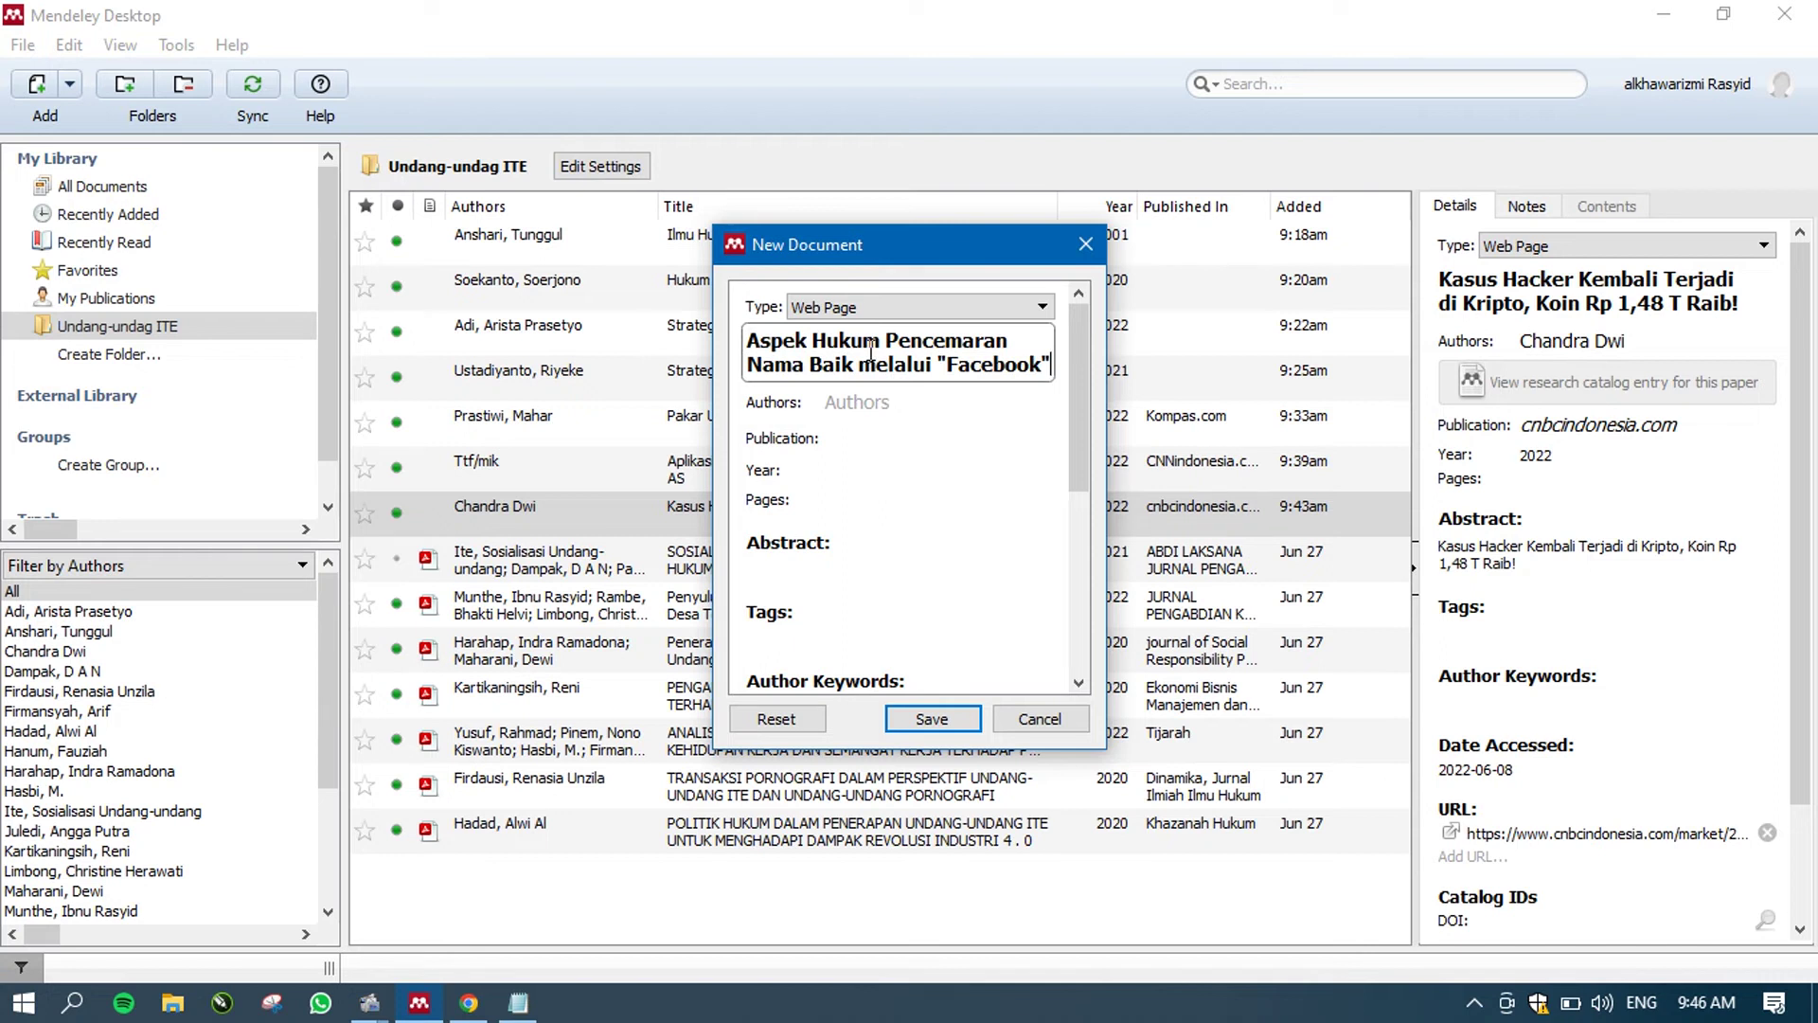
- Copy the author's name without academic titles from the article in Chrome and enter it as the Mendeley document's author
click(869, 401)
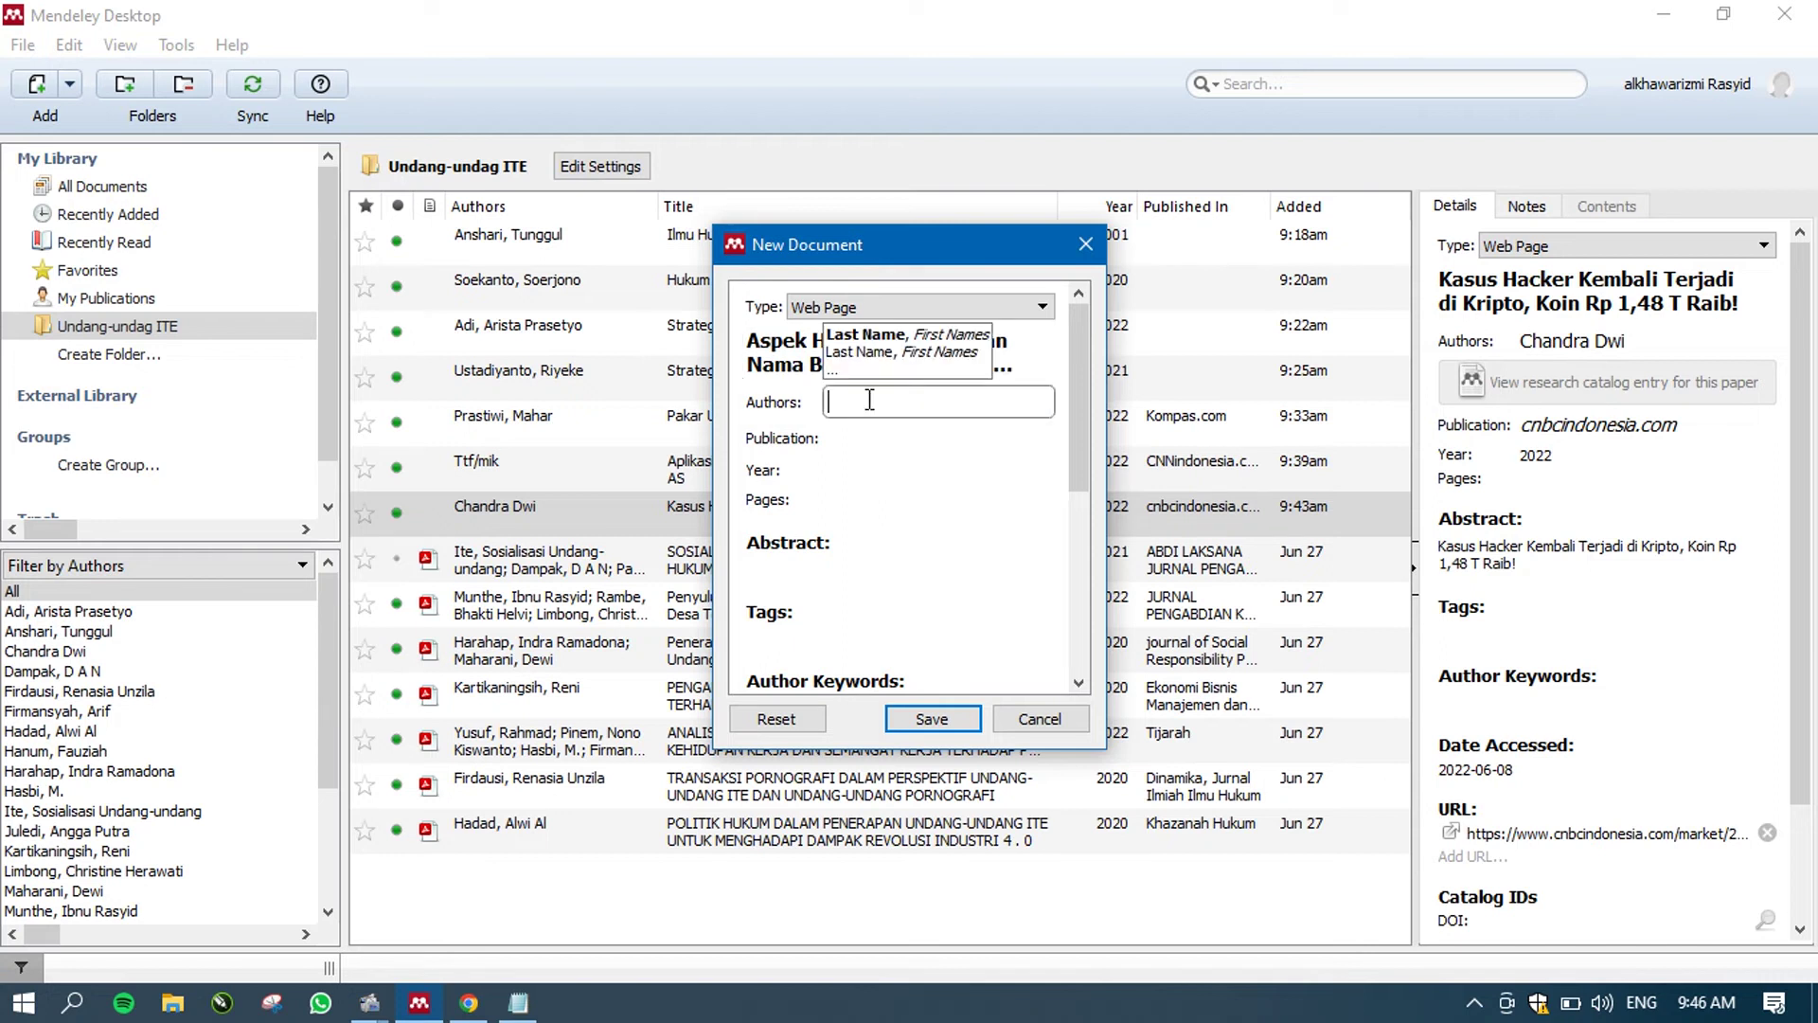
click(469, 1002)
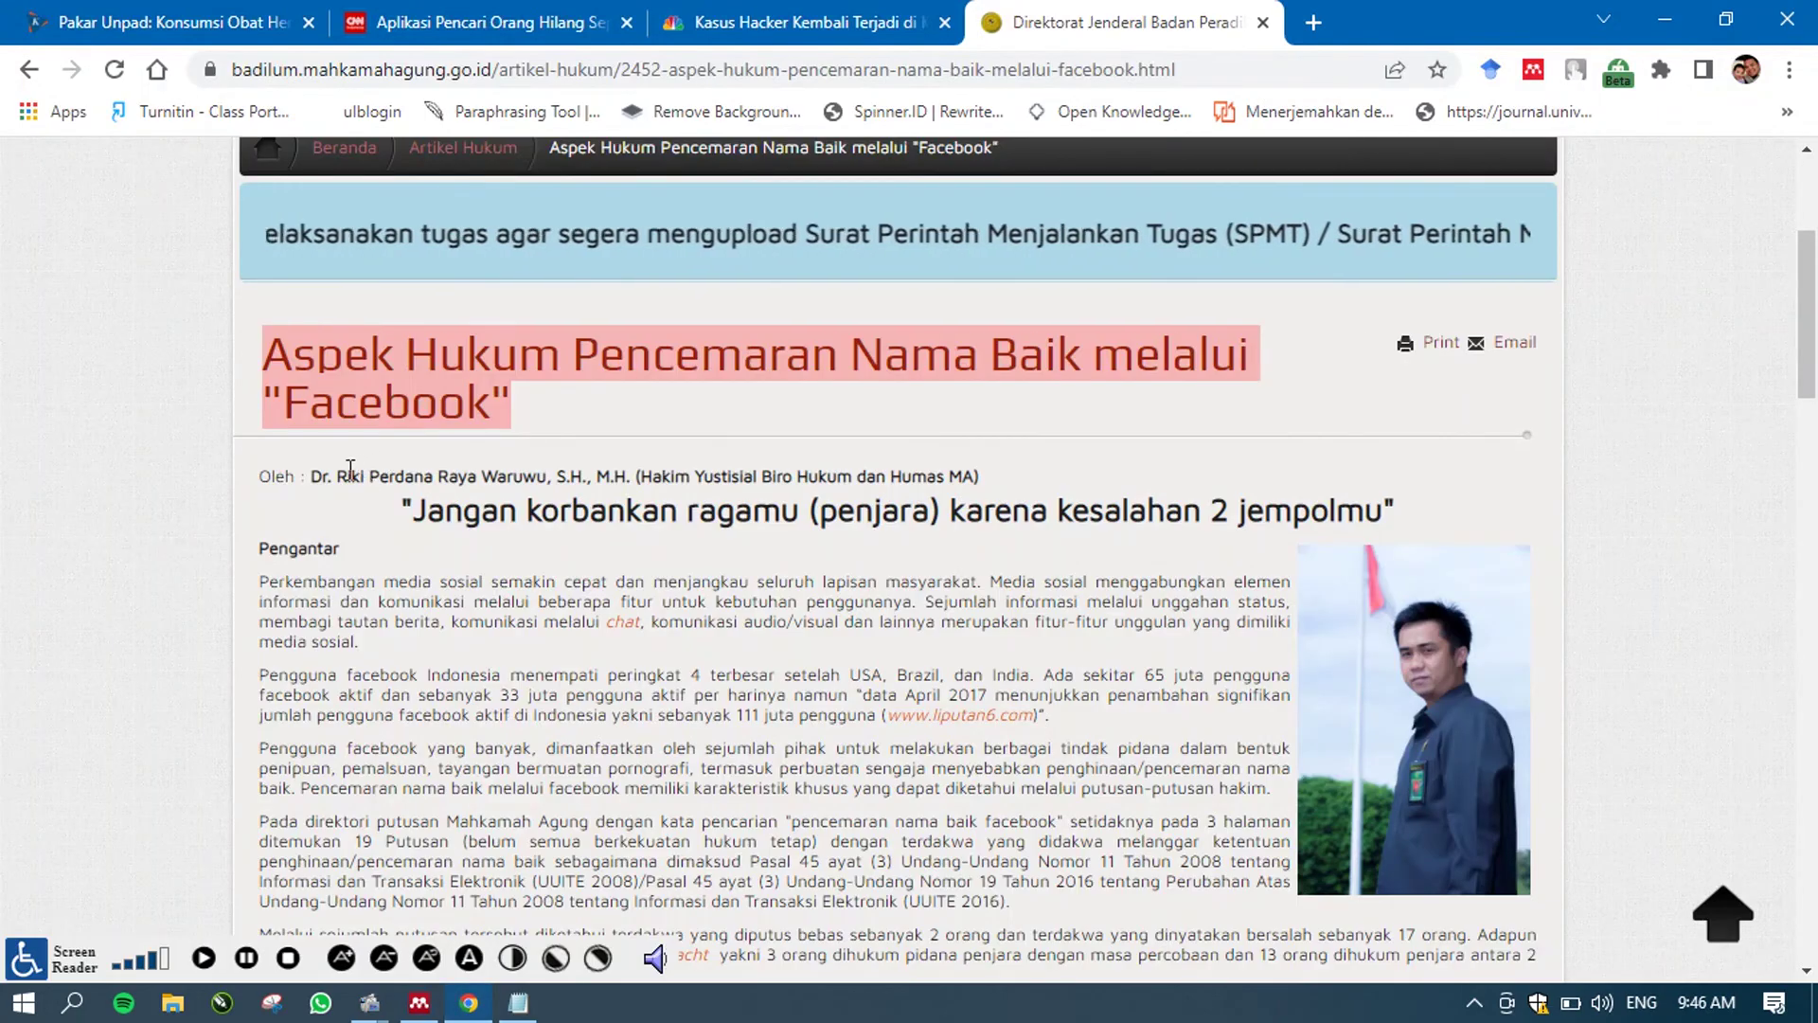
drag(339, 475, 547, 483)
key(ctrl+c)
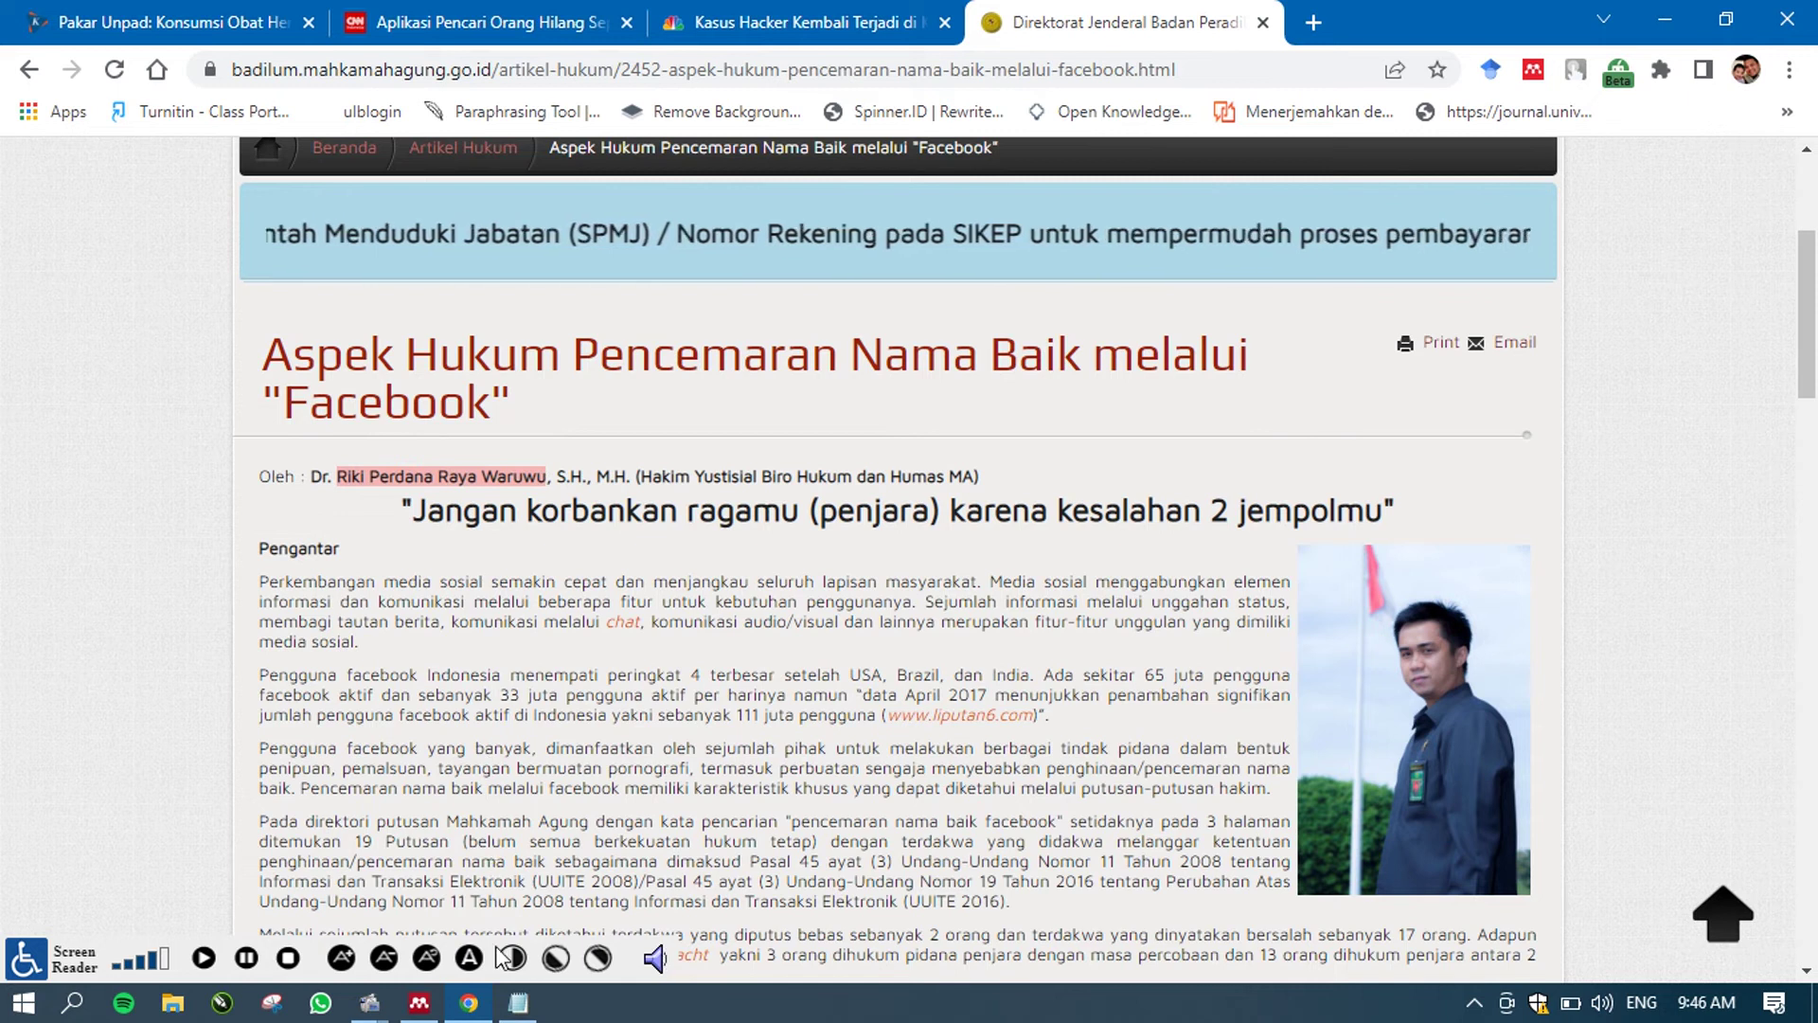
click(512, 1018)
click(512, 1018)
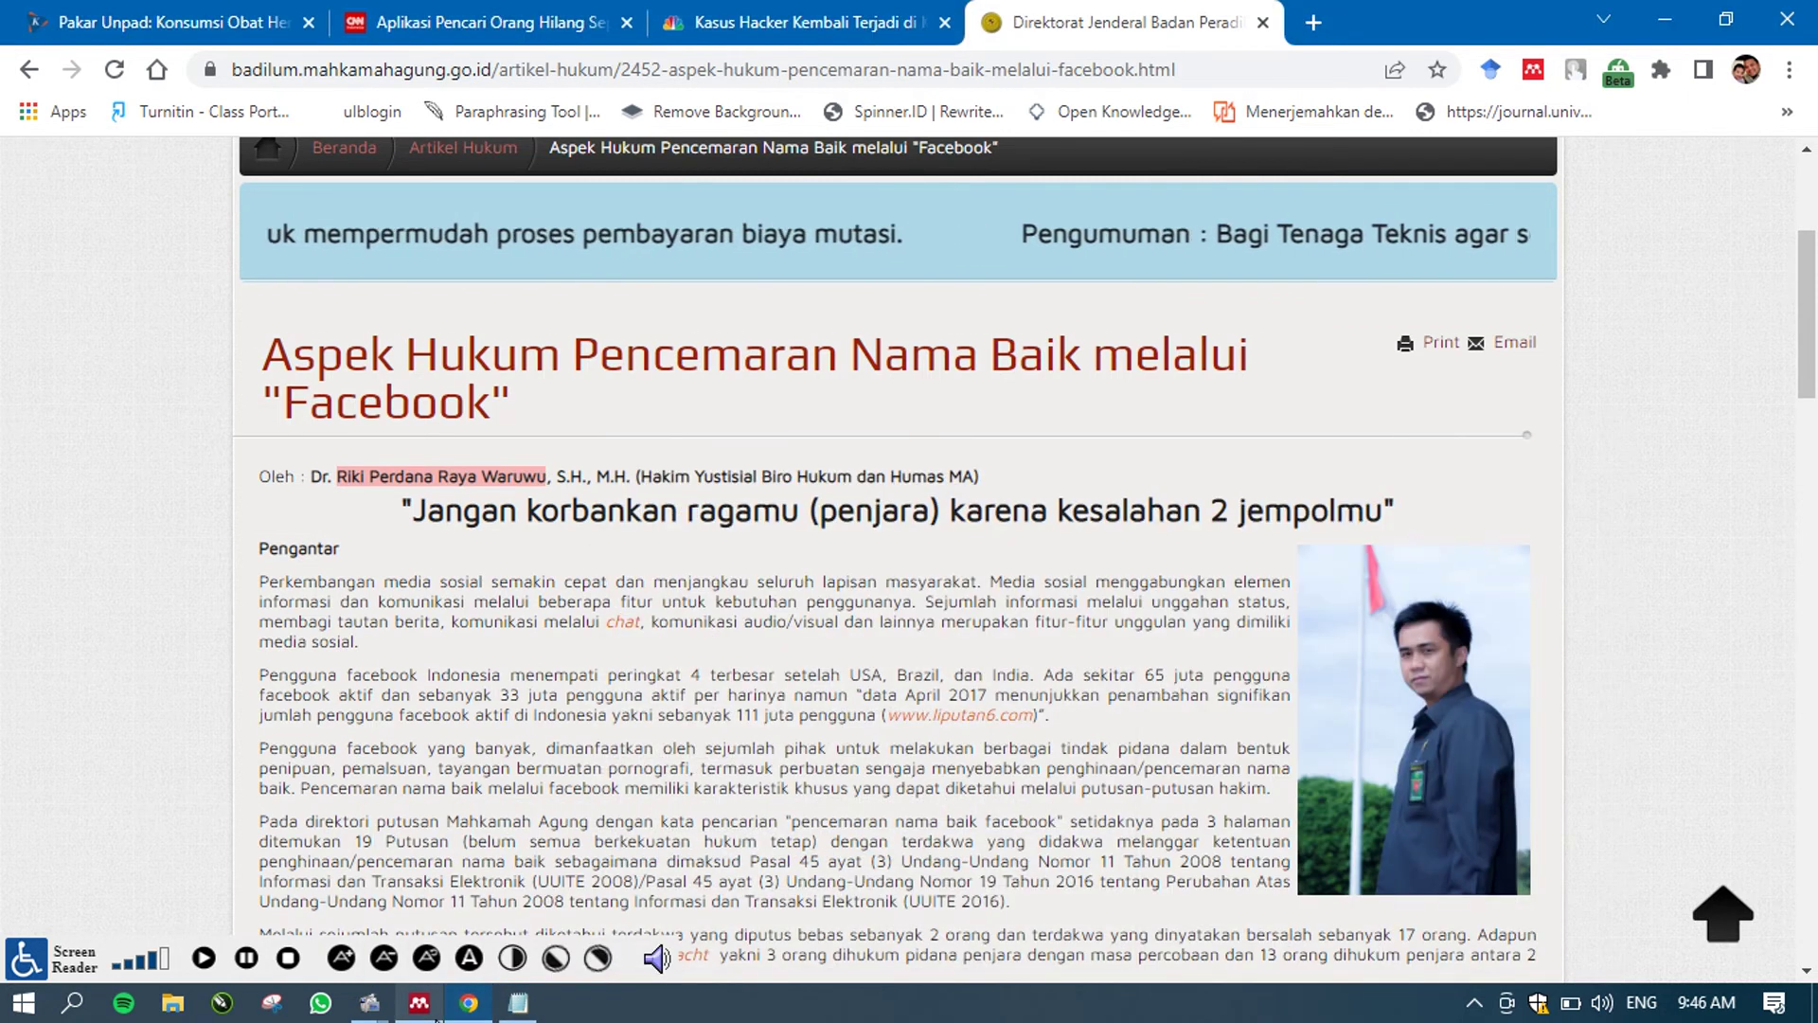
click(464, 1018)
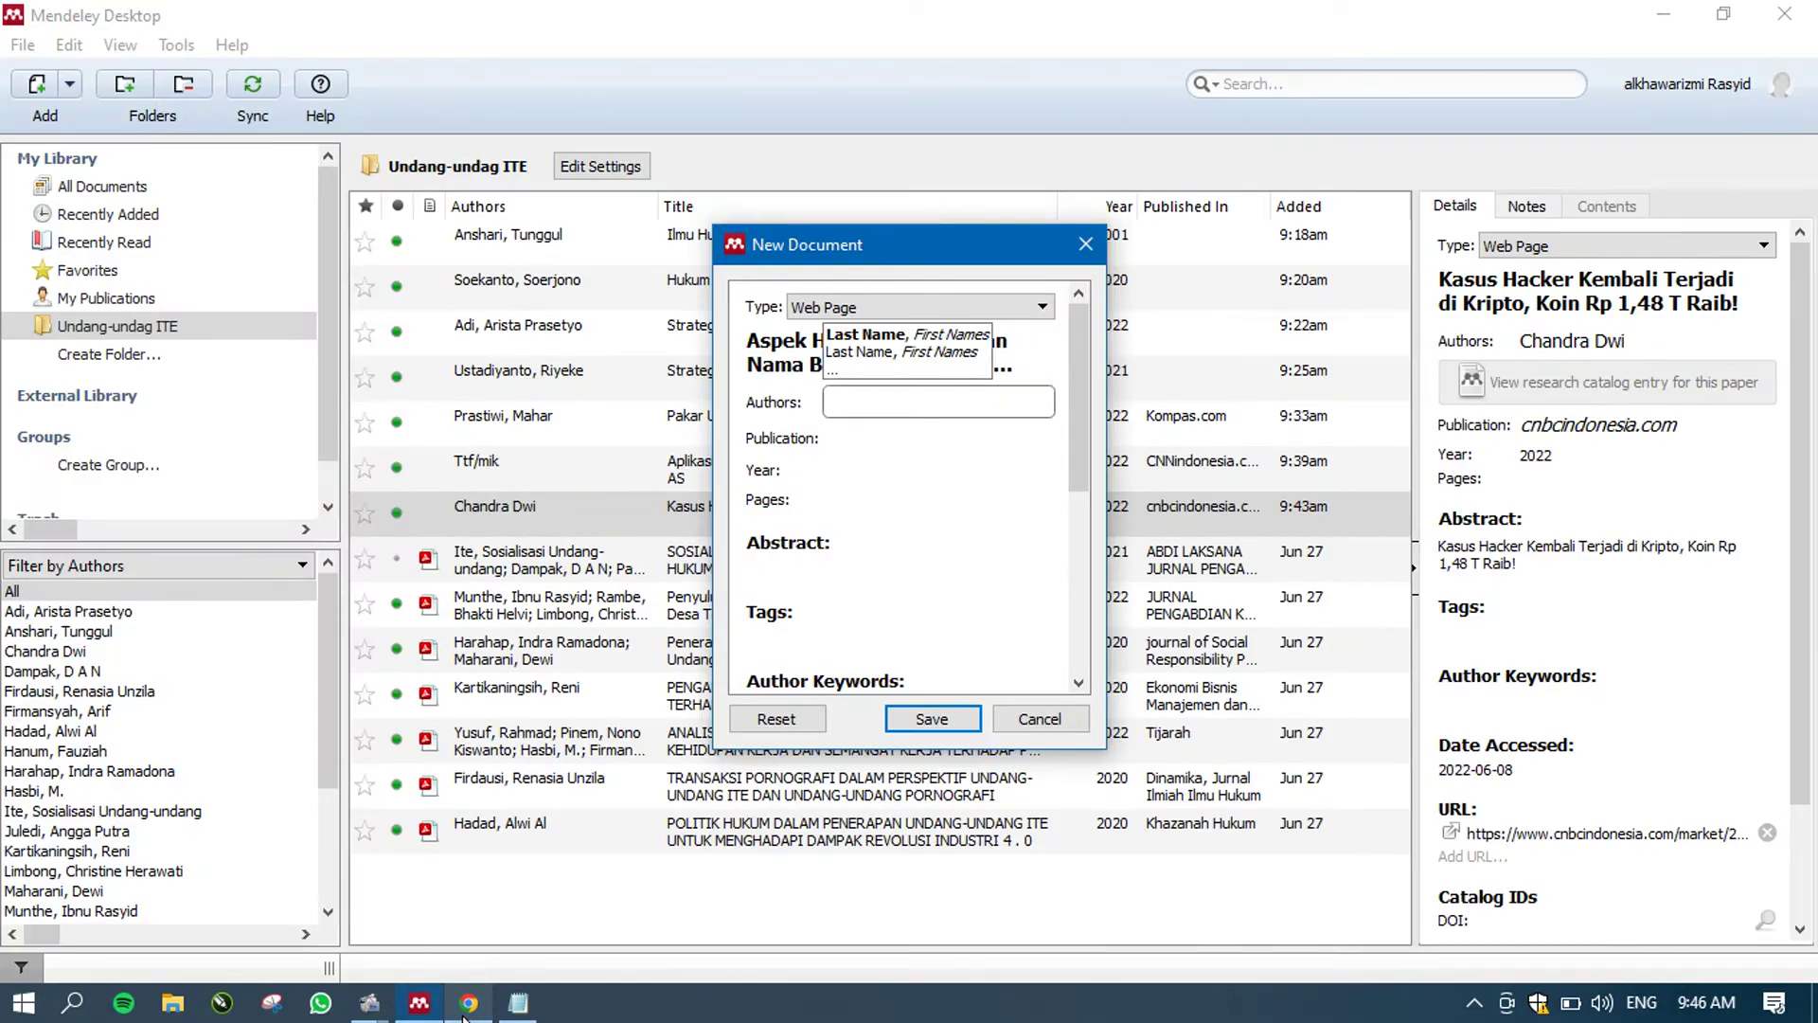
click(843, 398)
key(ctrl+v)
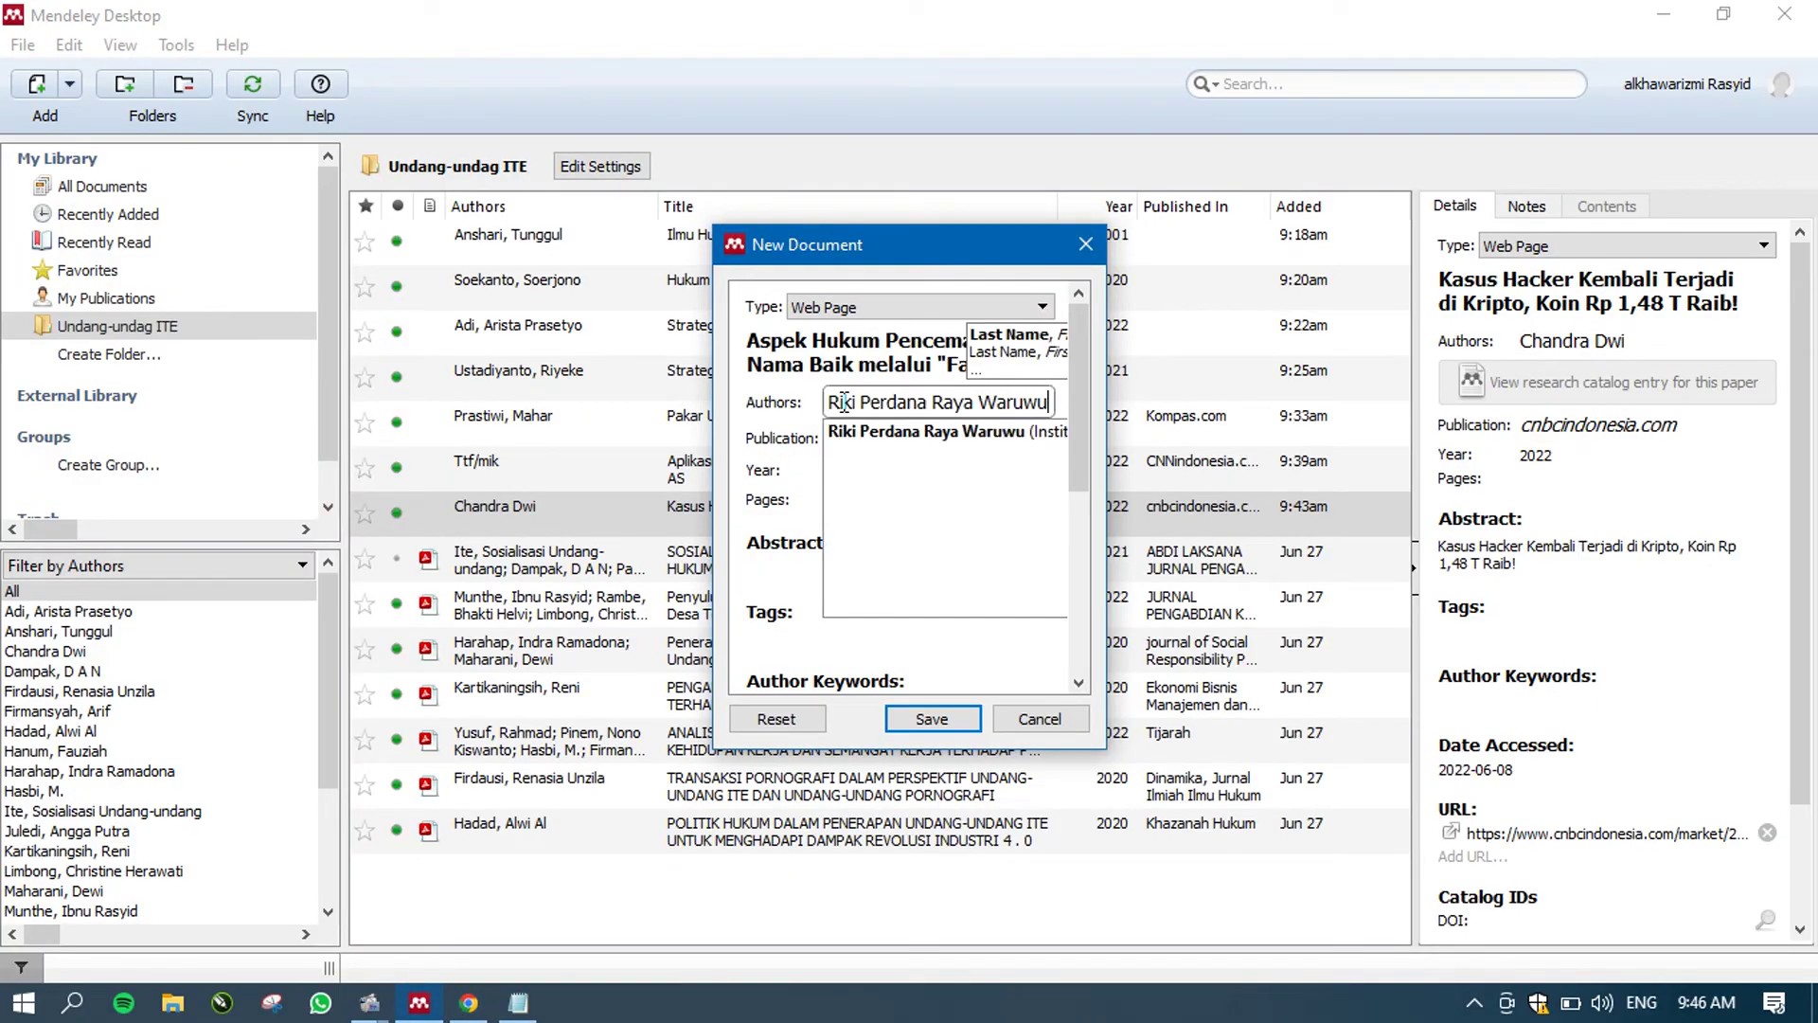
key(Return)
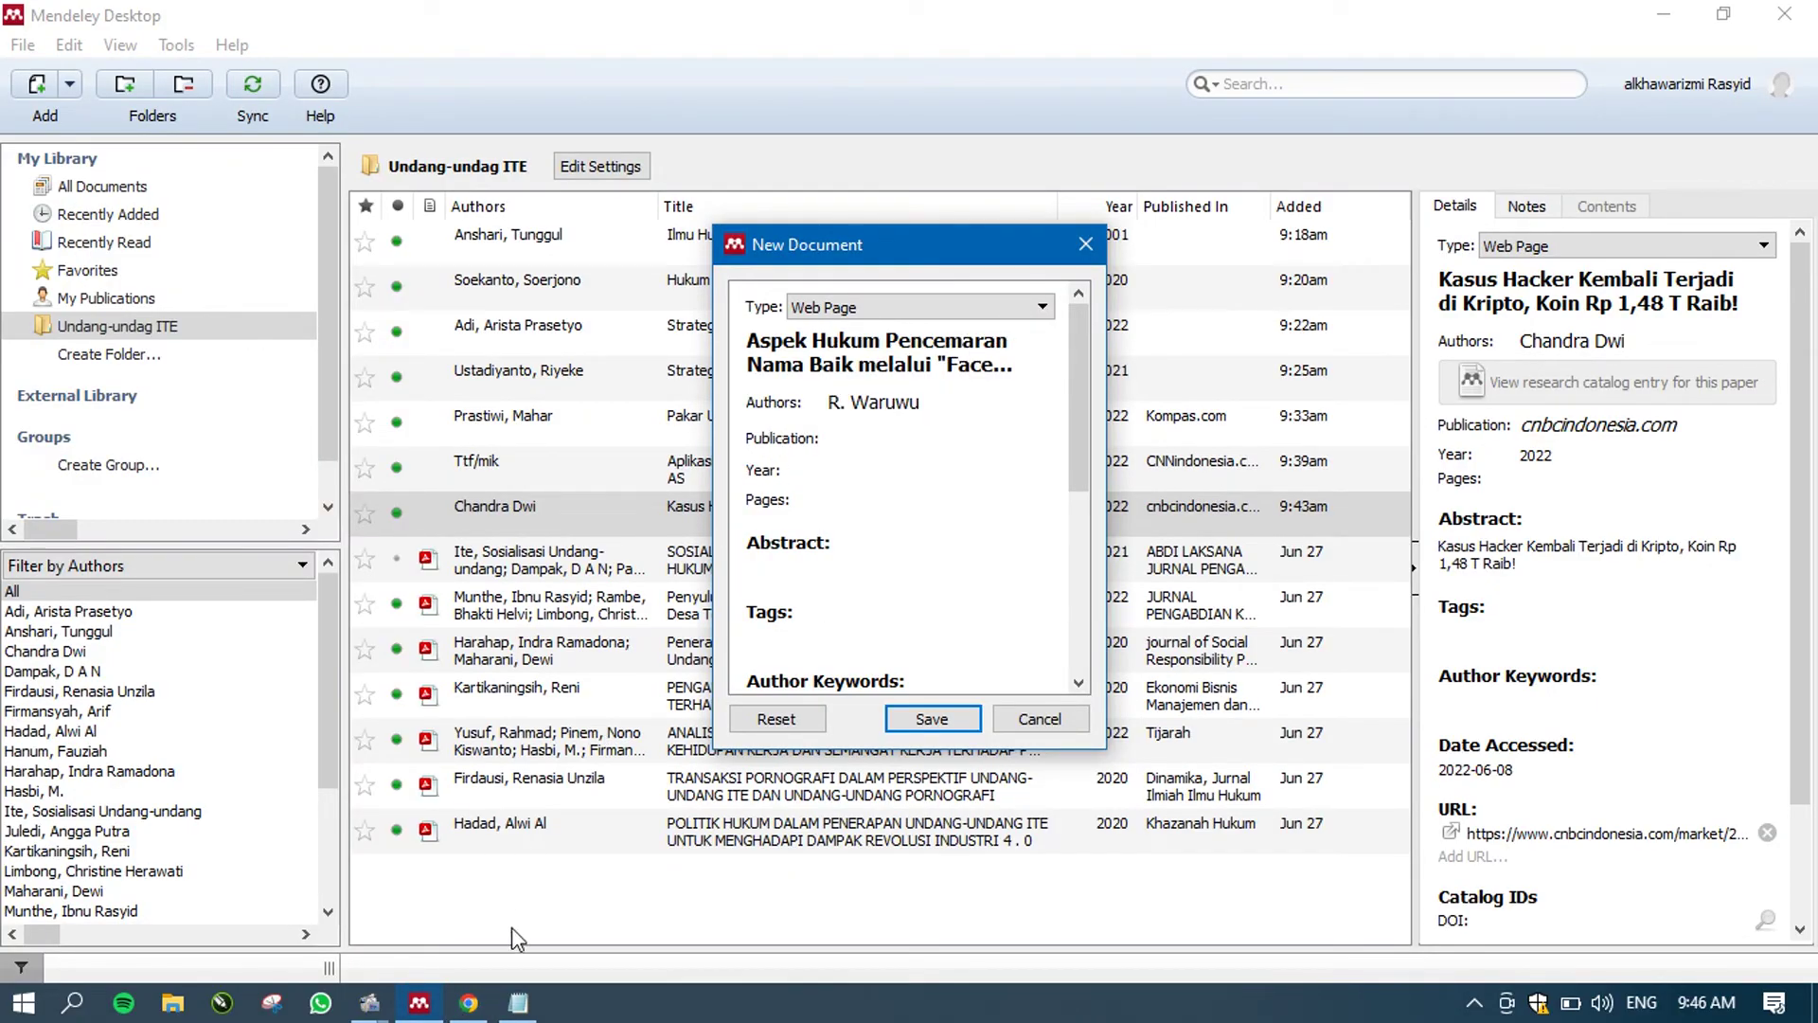
- Copy the domain badilum.mahkamahagung.go.id from the article's address in Chrome and enter it as the Mendeley document's publication
click(487, 1013)
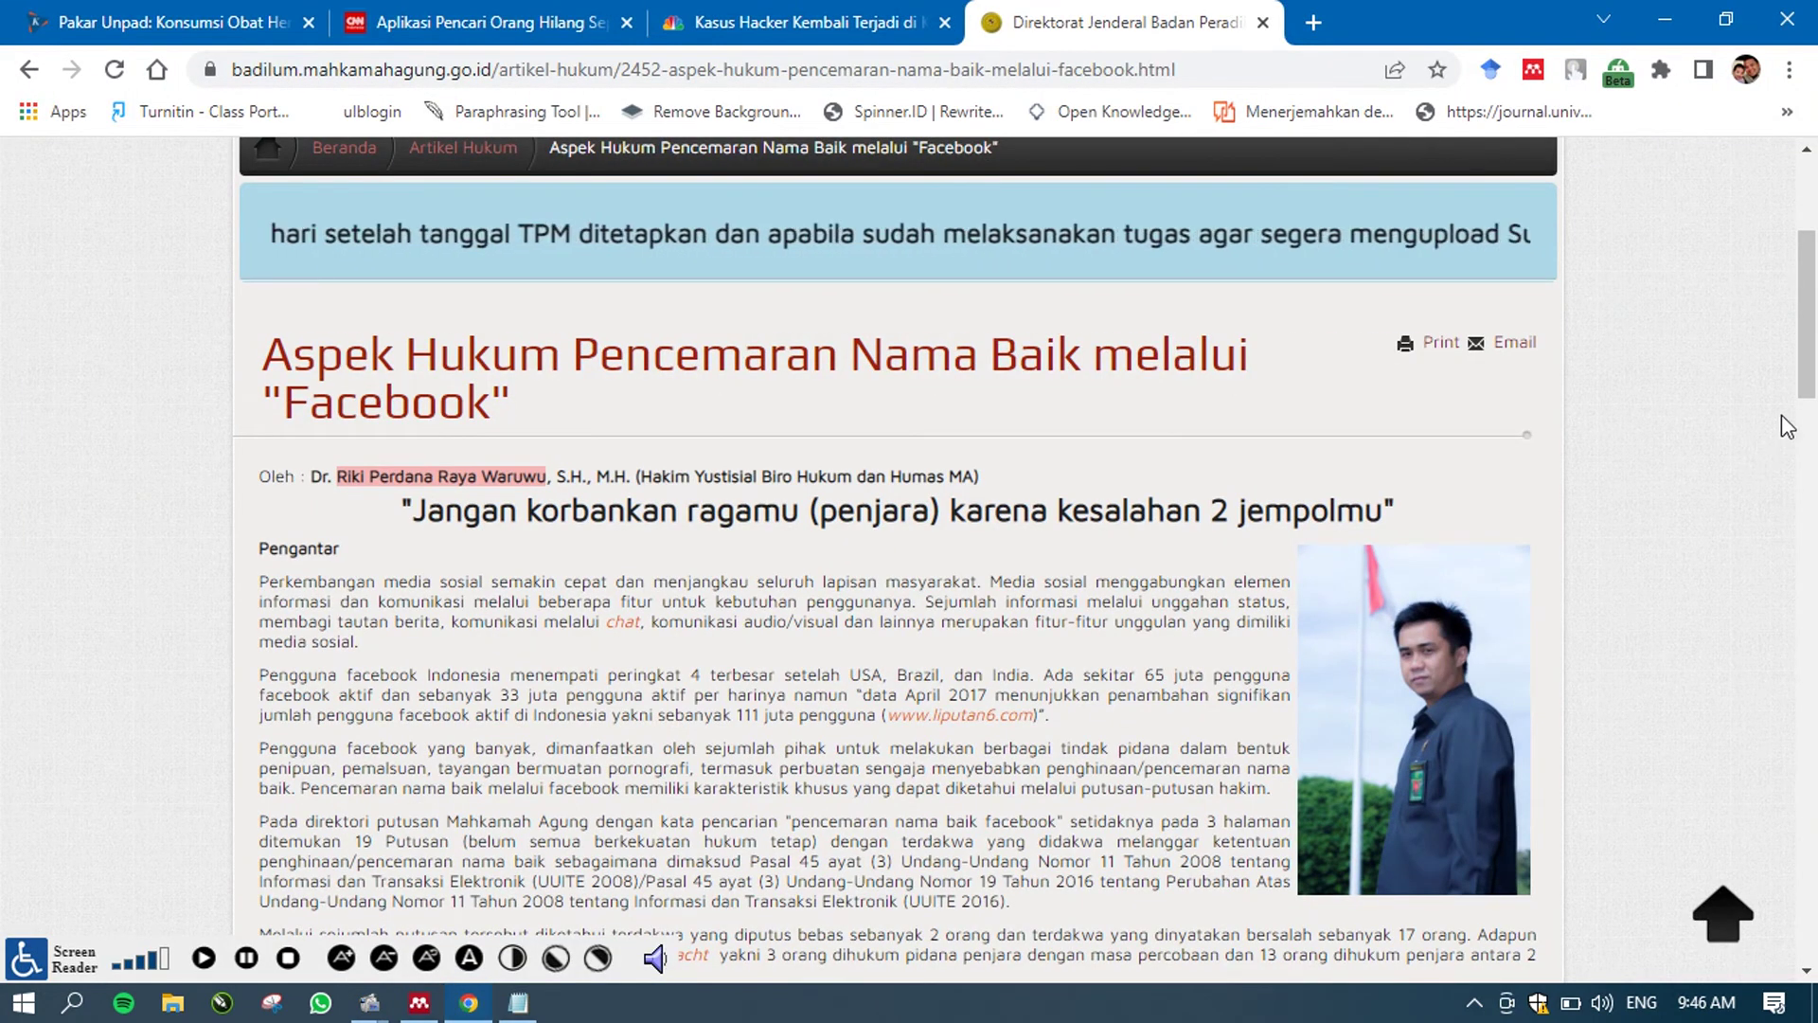
drag(1808, 380, 1729, 344)
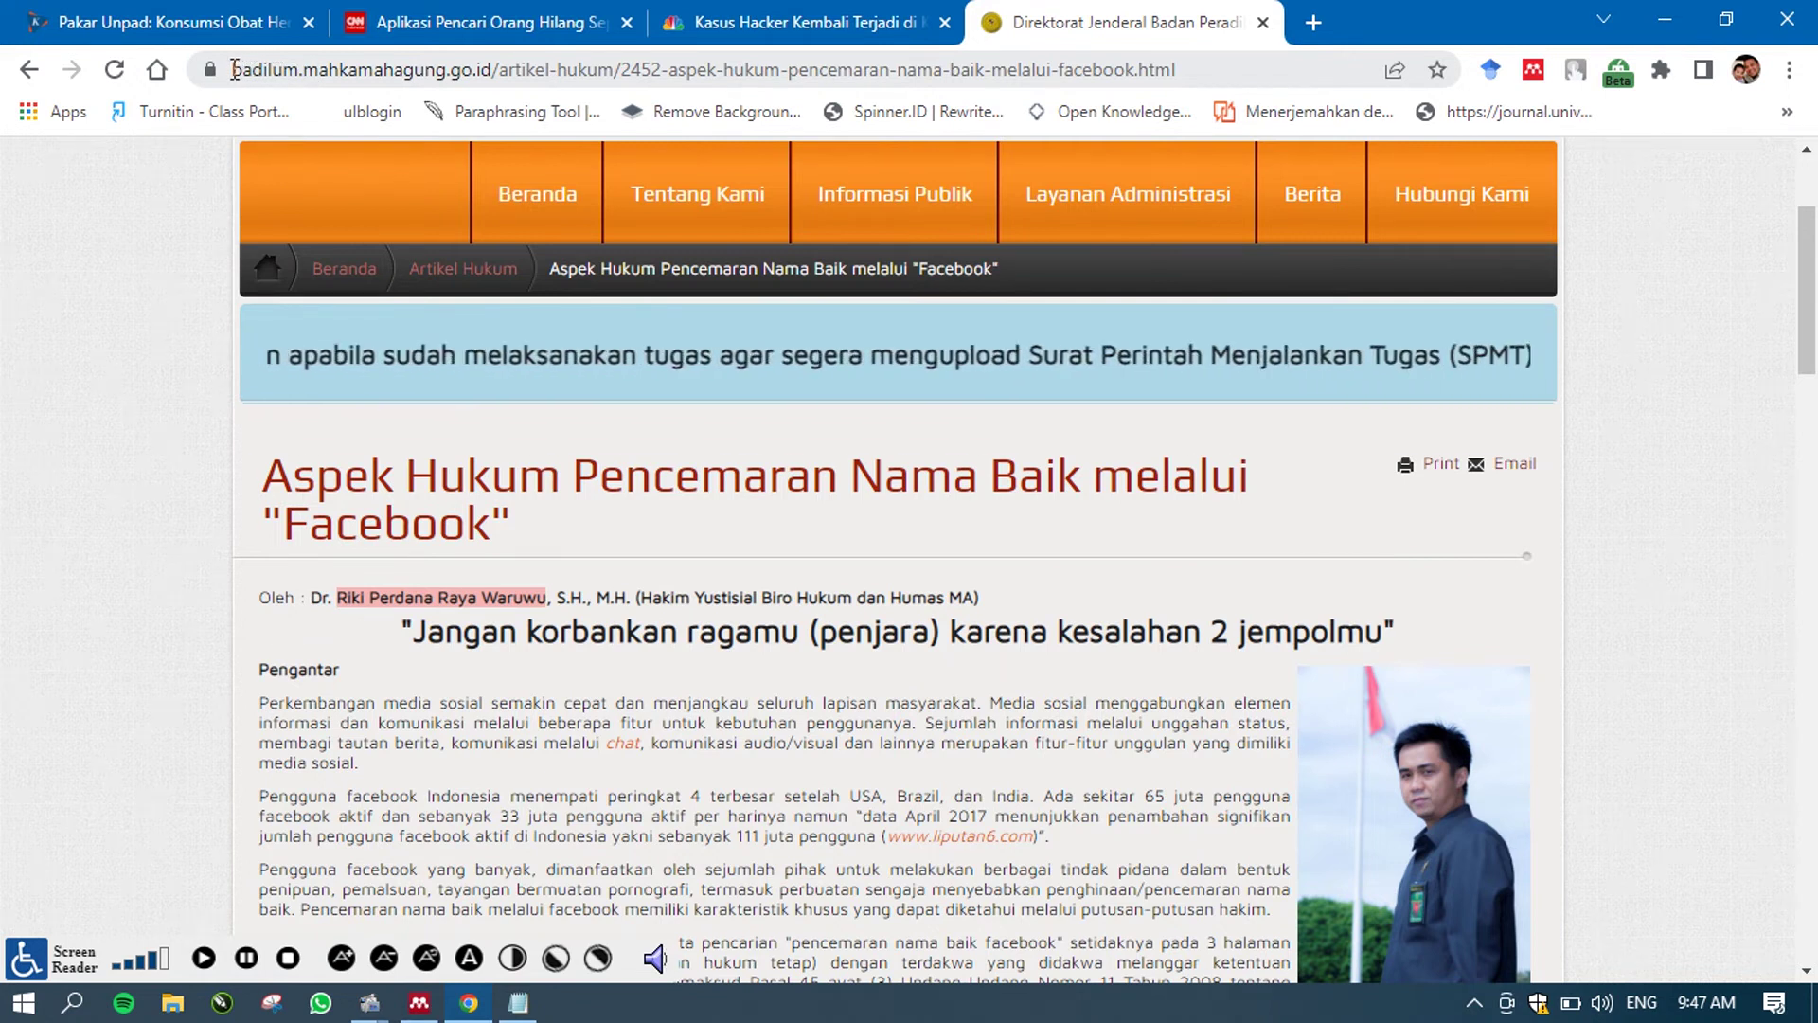
click(303, 70)
drag(303, 70, 461, 77)
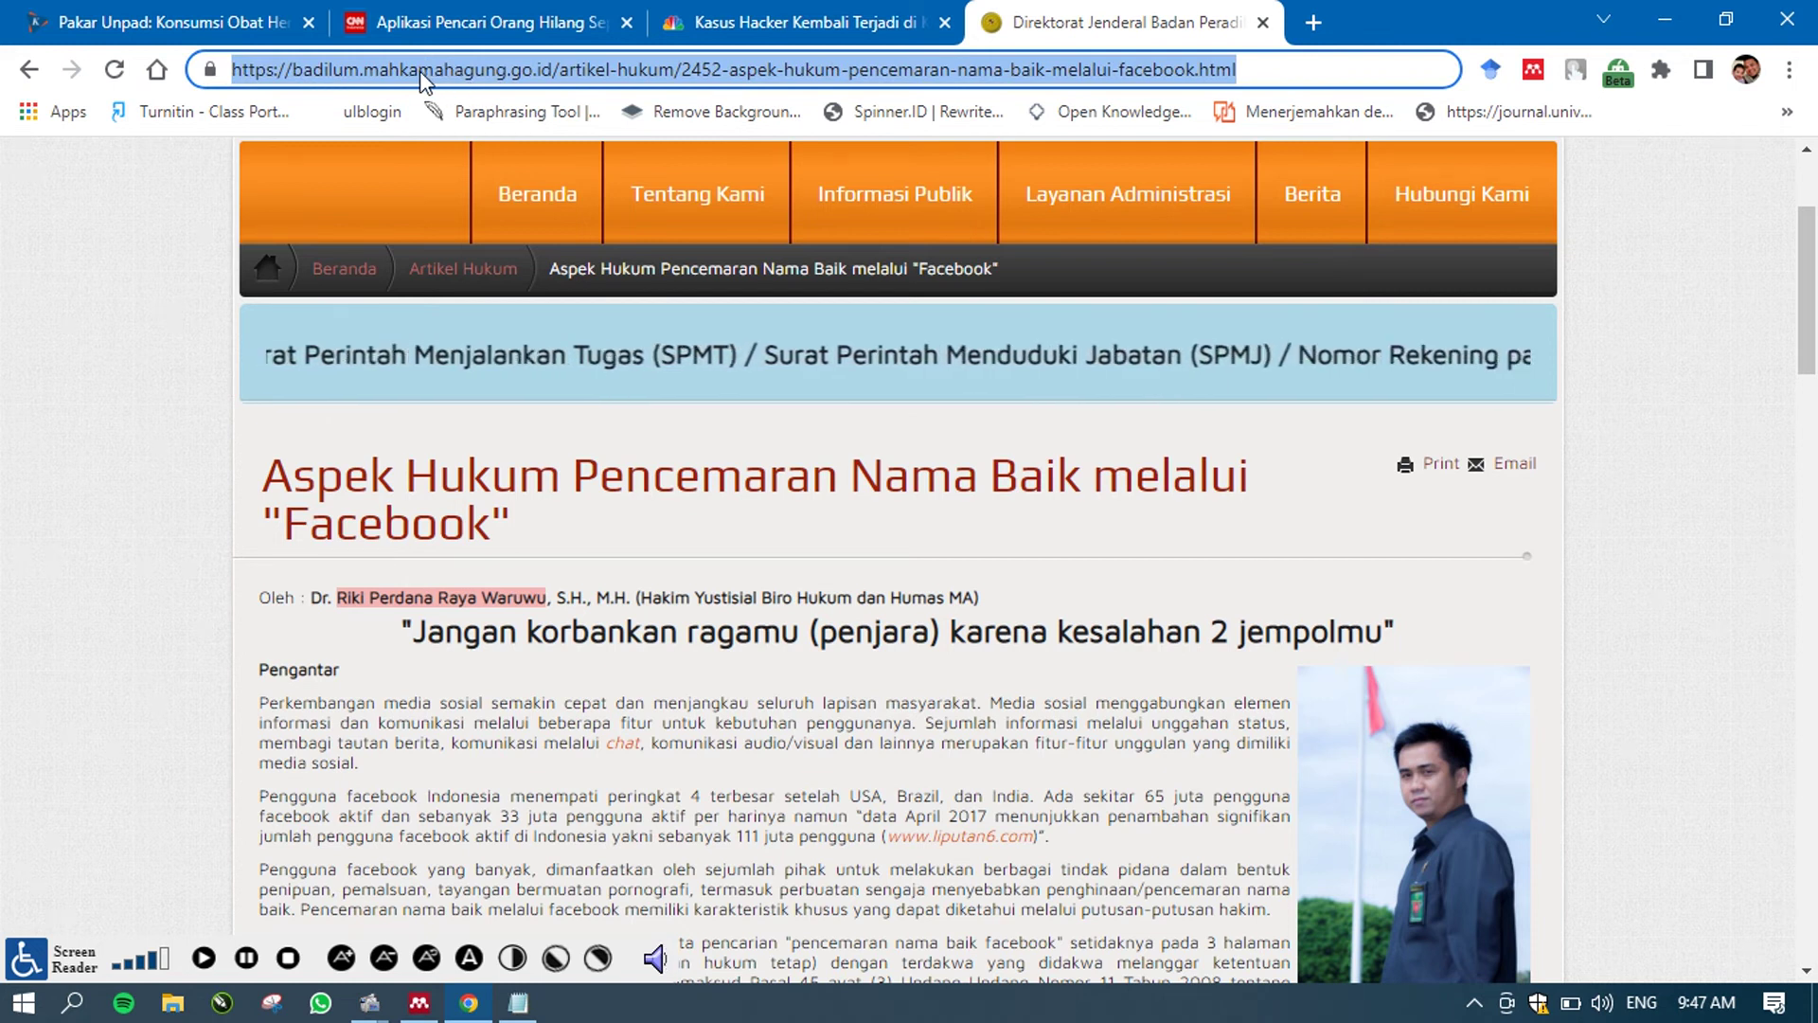
click(345, 74)
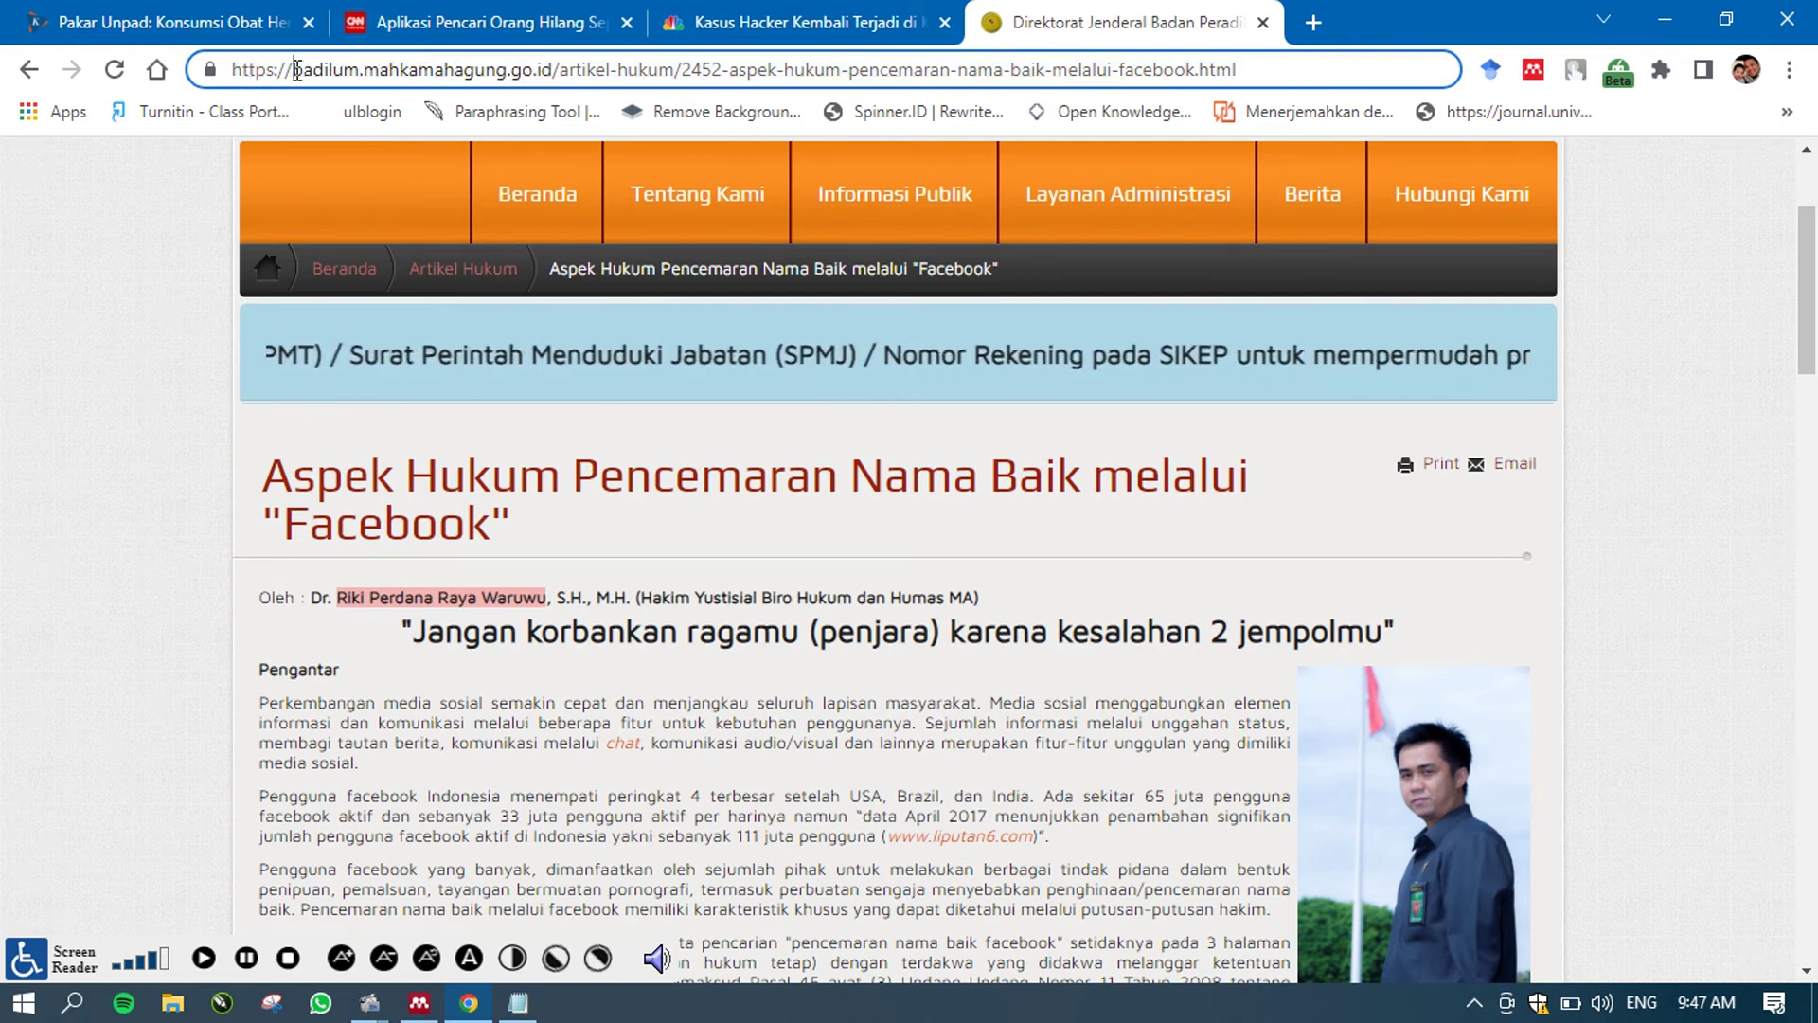
drag(293, 70, 554, 76)
key(ctrl+c)
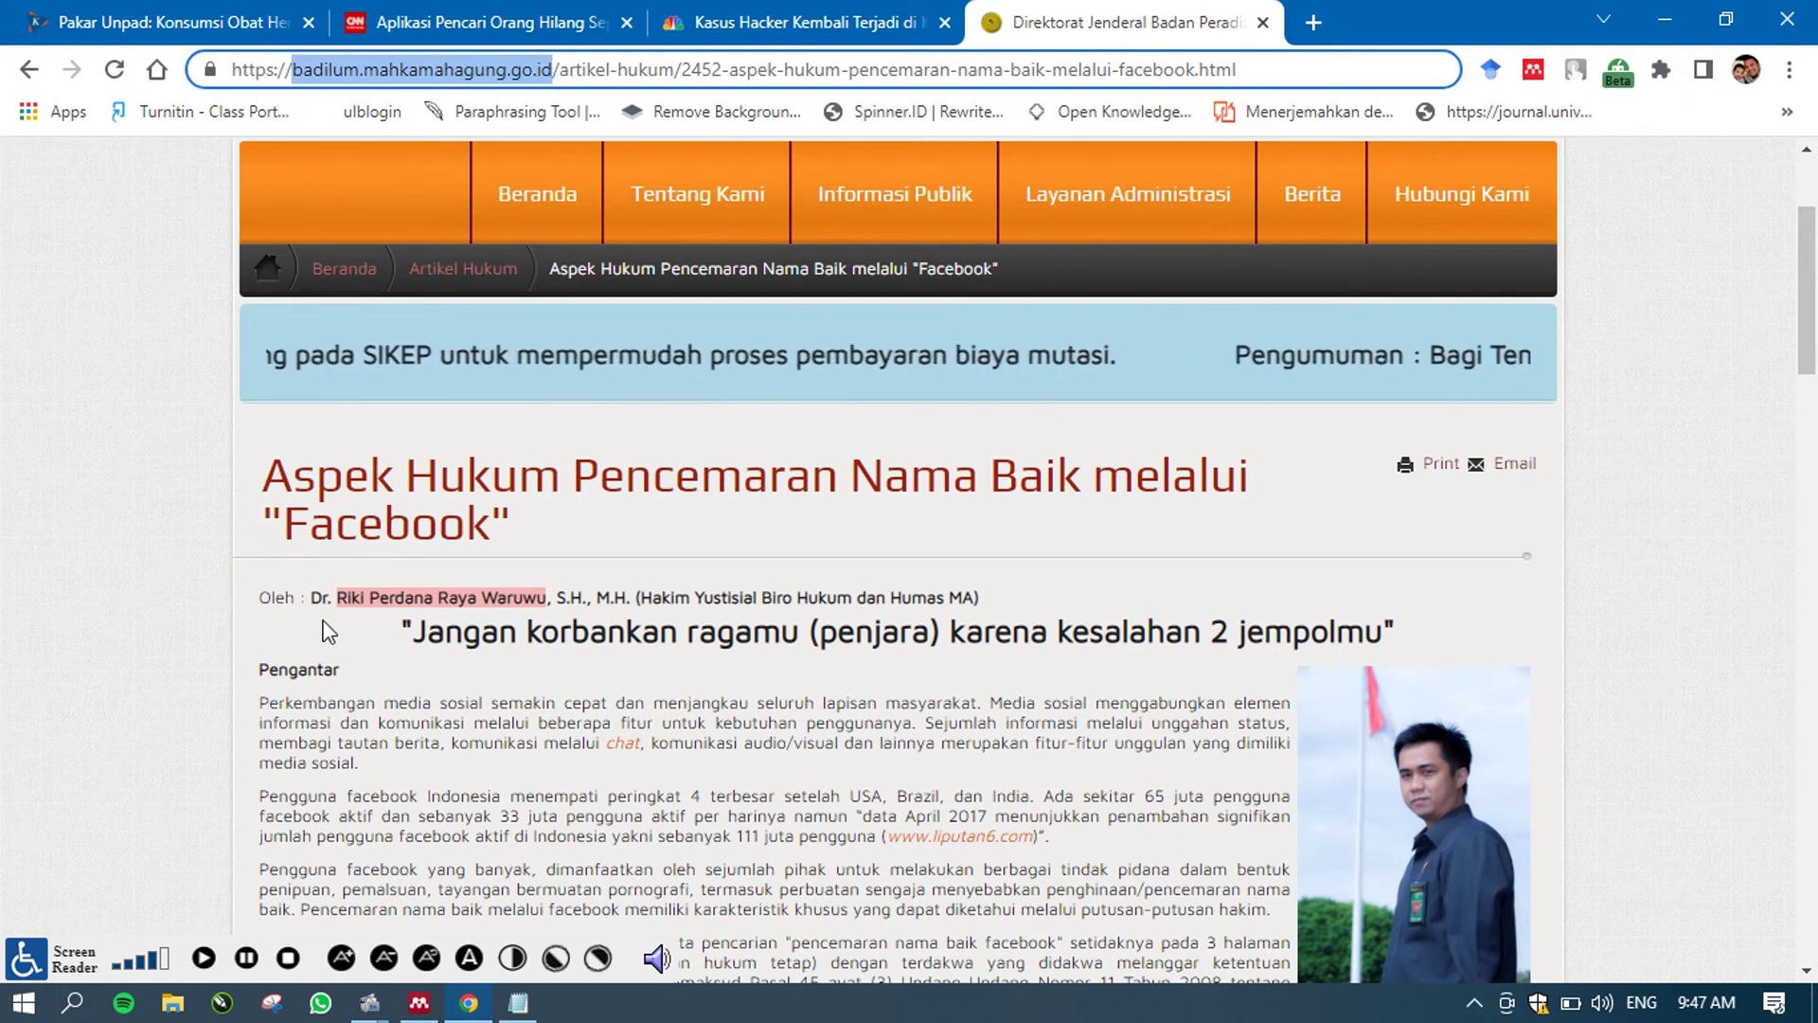
click(467, 1008)
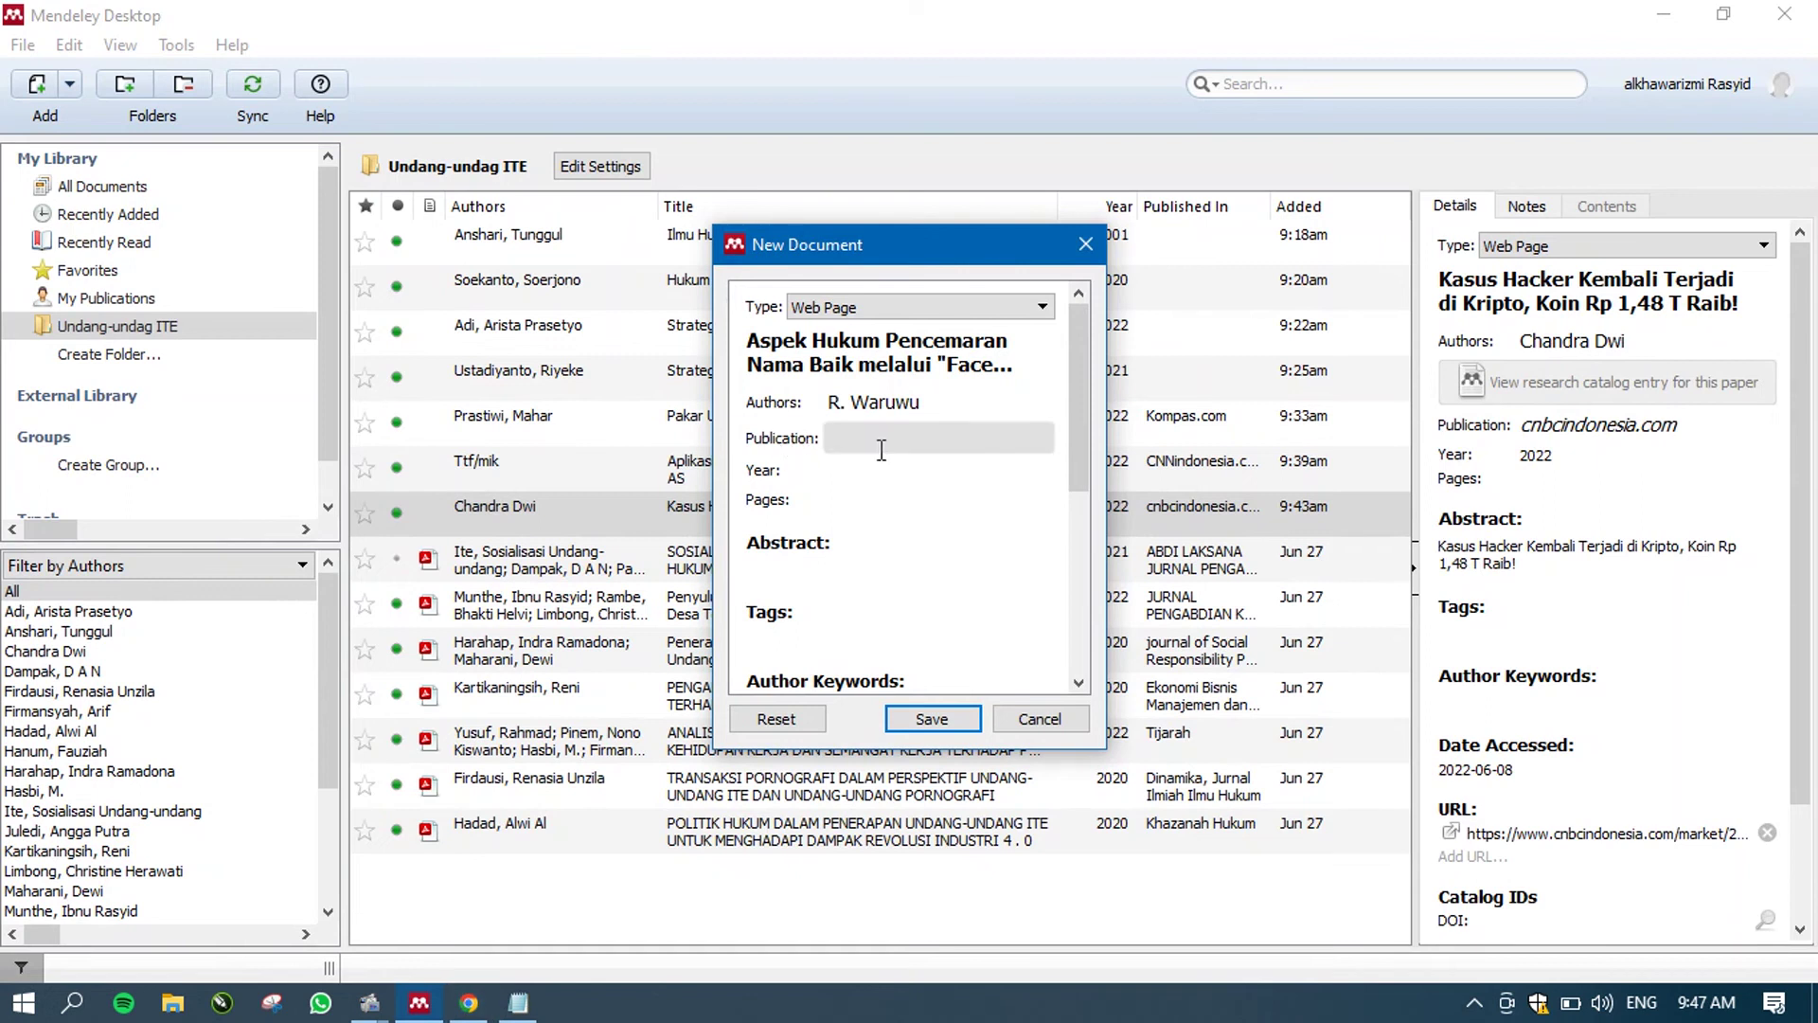
key(ctrl+v)
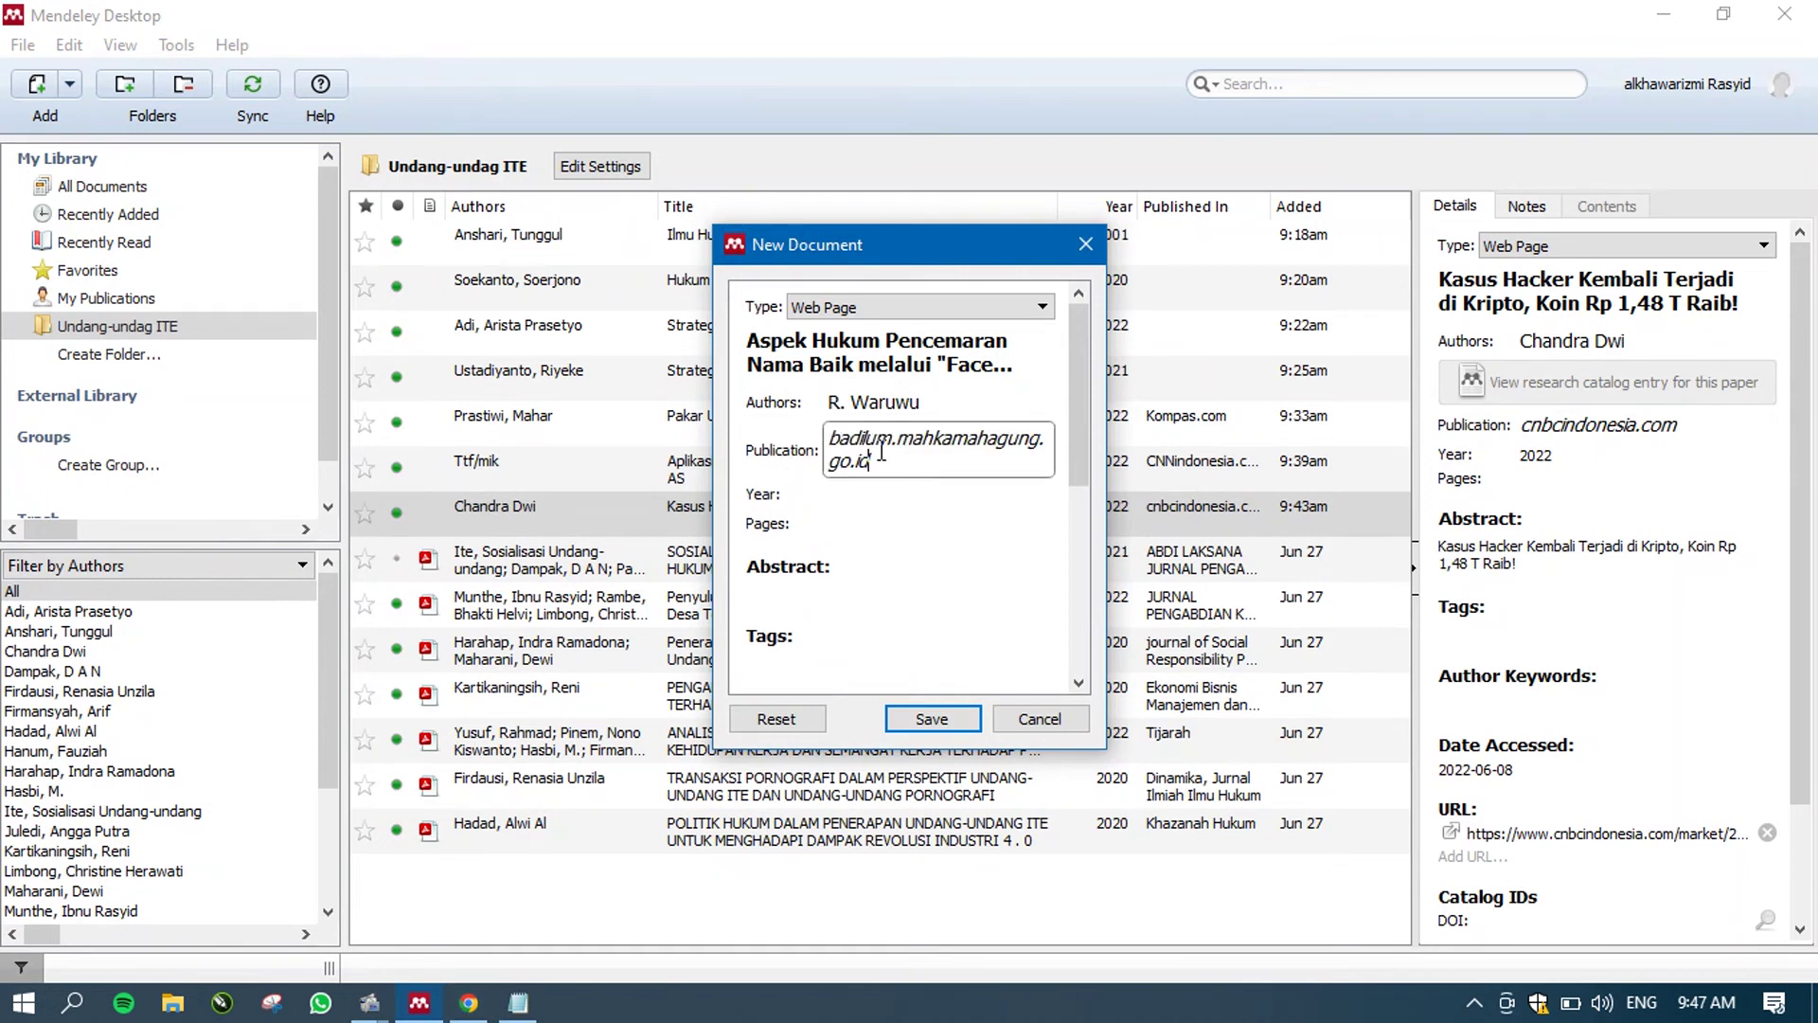
- Check the article page in Chrome for a publication date and set the Mendeley document's year to 2022
click(863, 502)
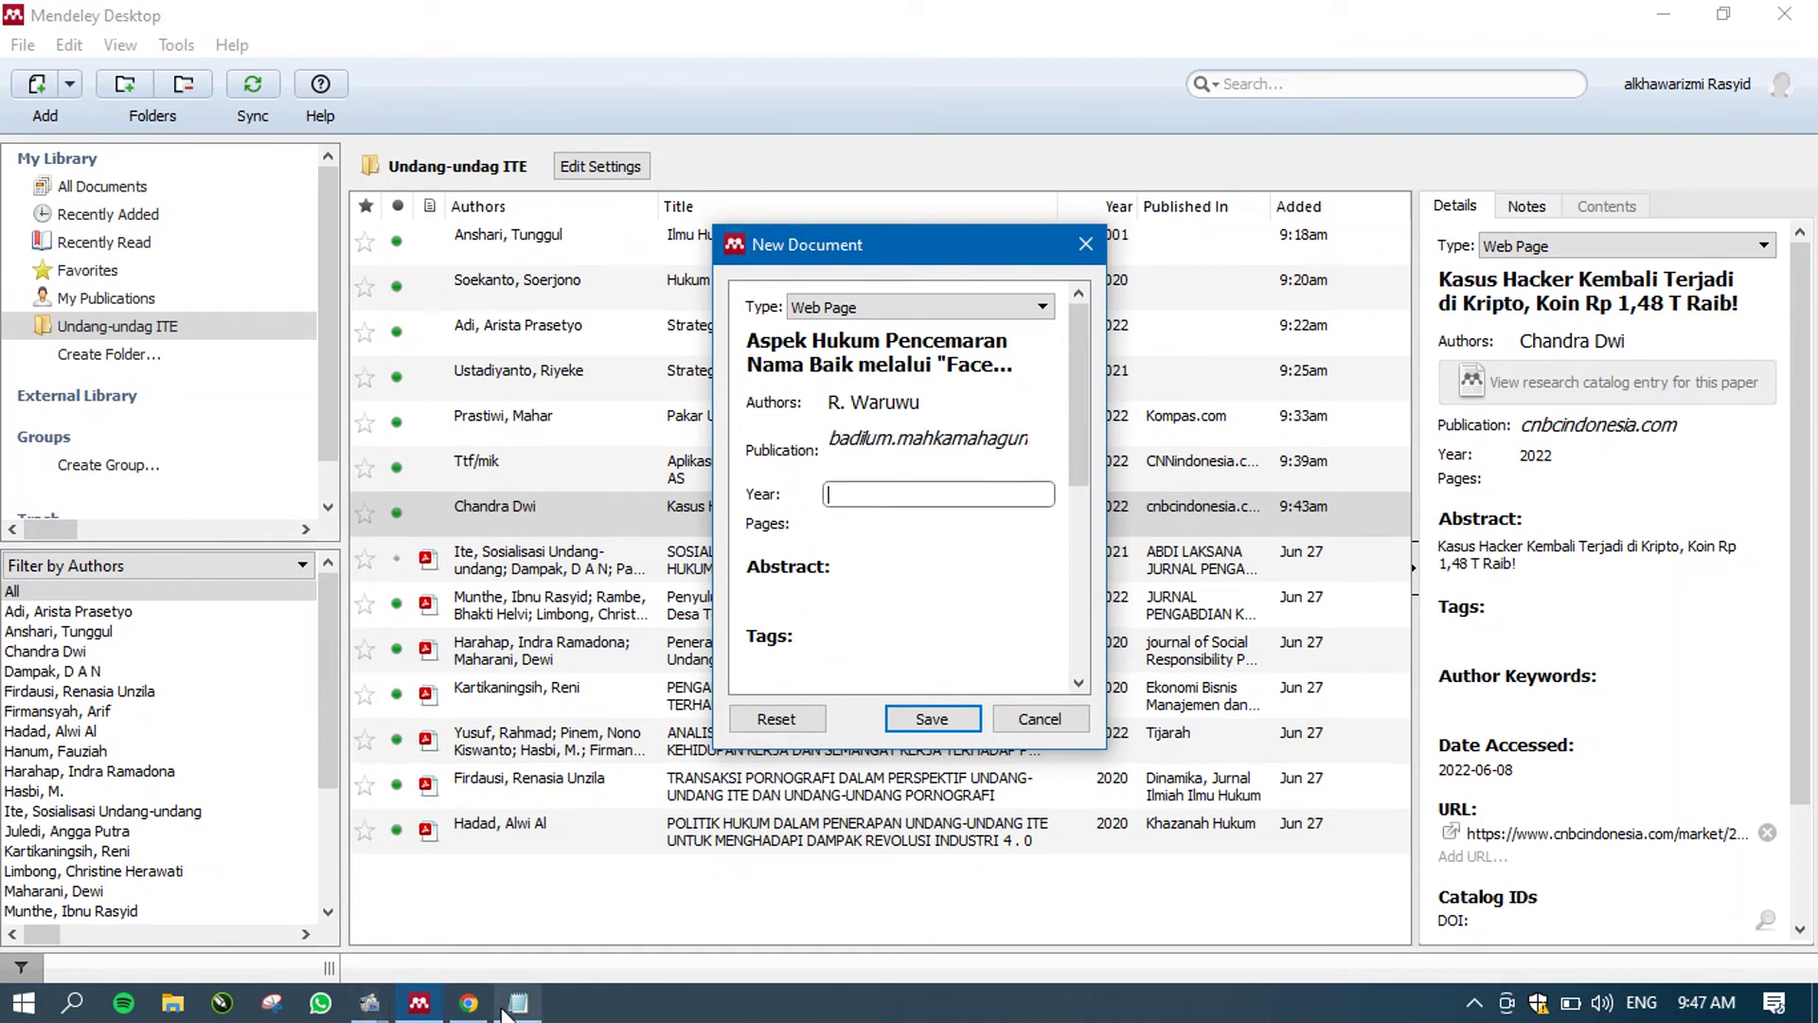
click(464, 1007)
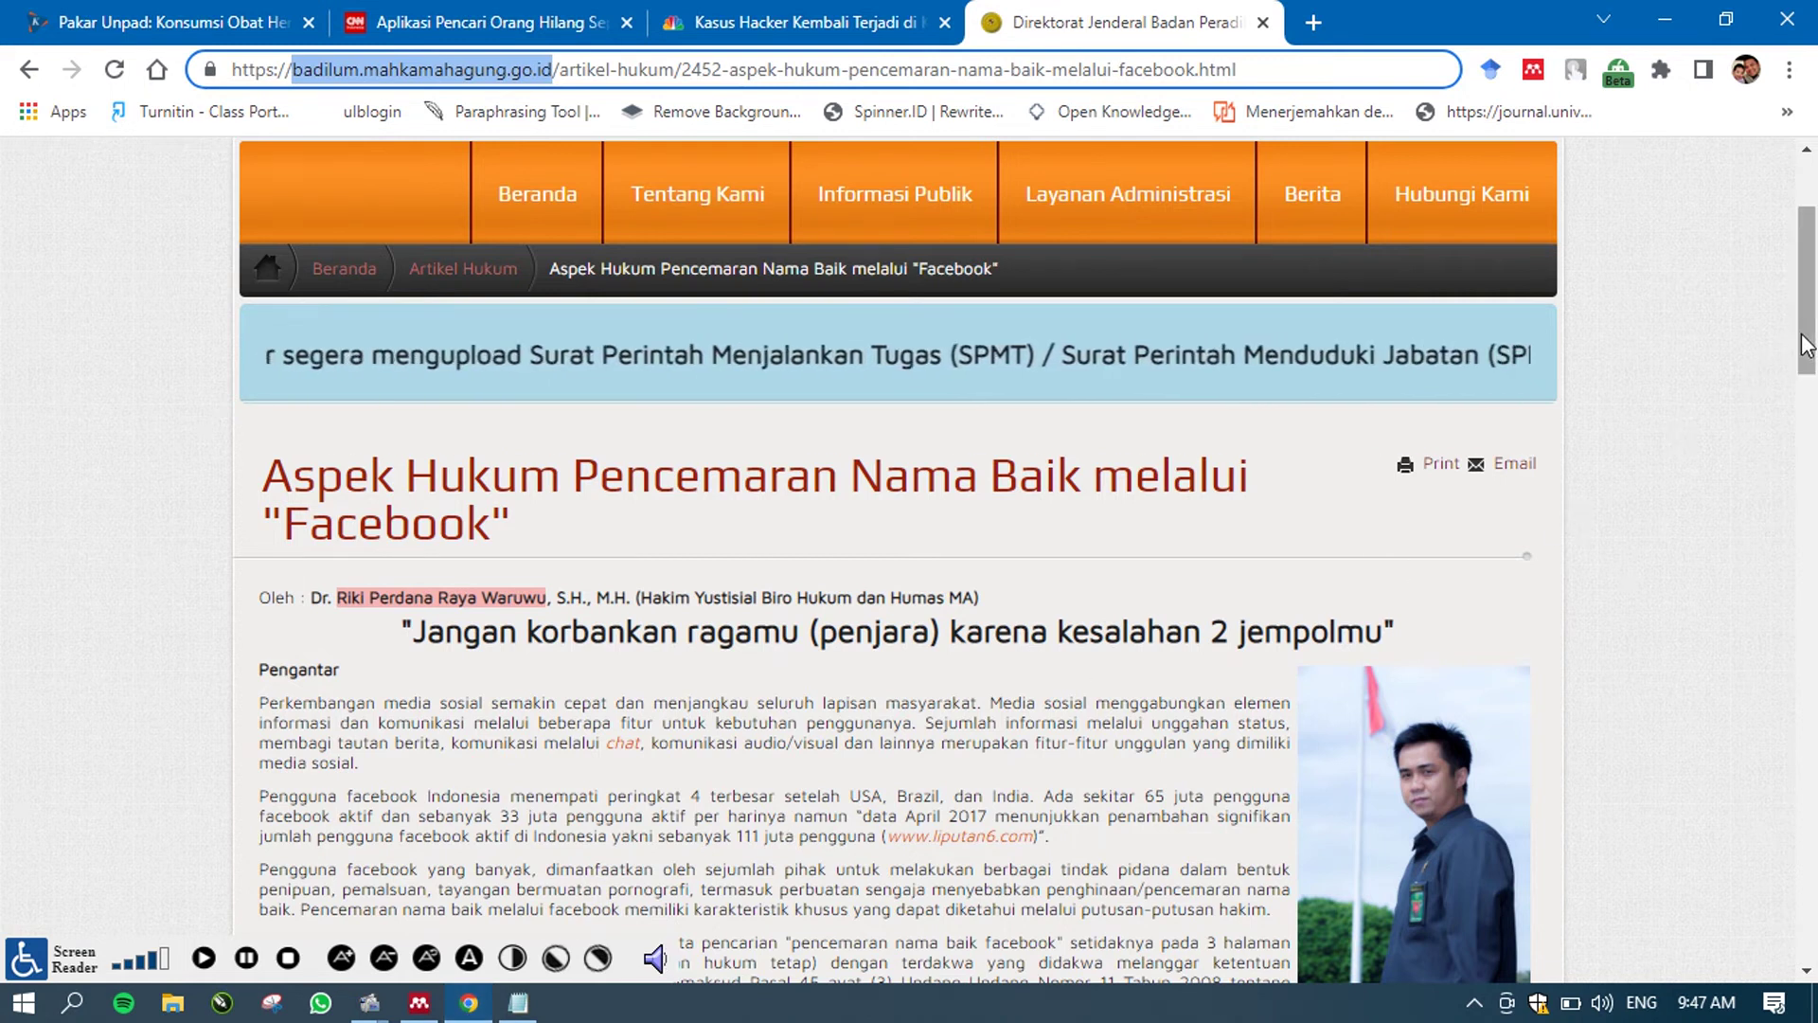
drag(1802, 346, 1814, 399)
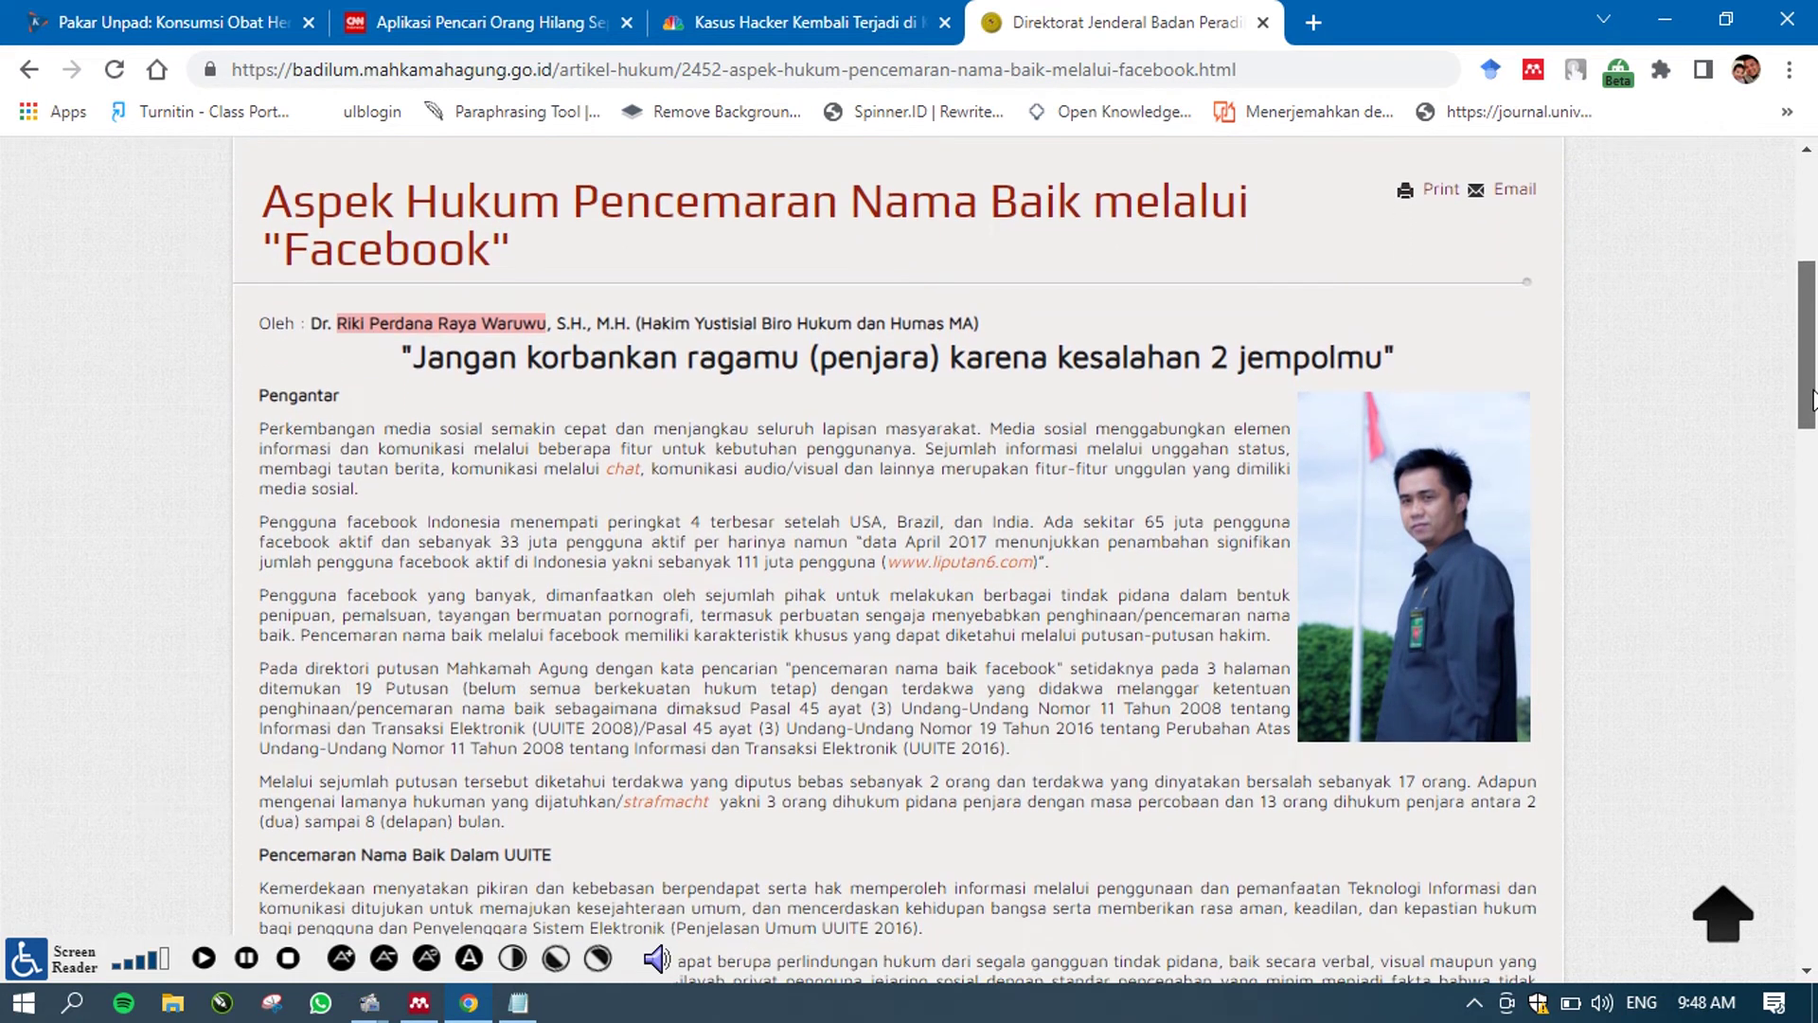
drag(1814, 399, 1814, 547)
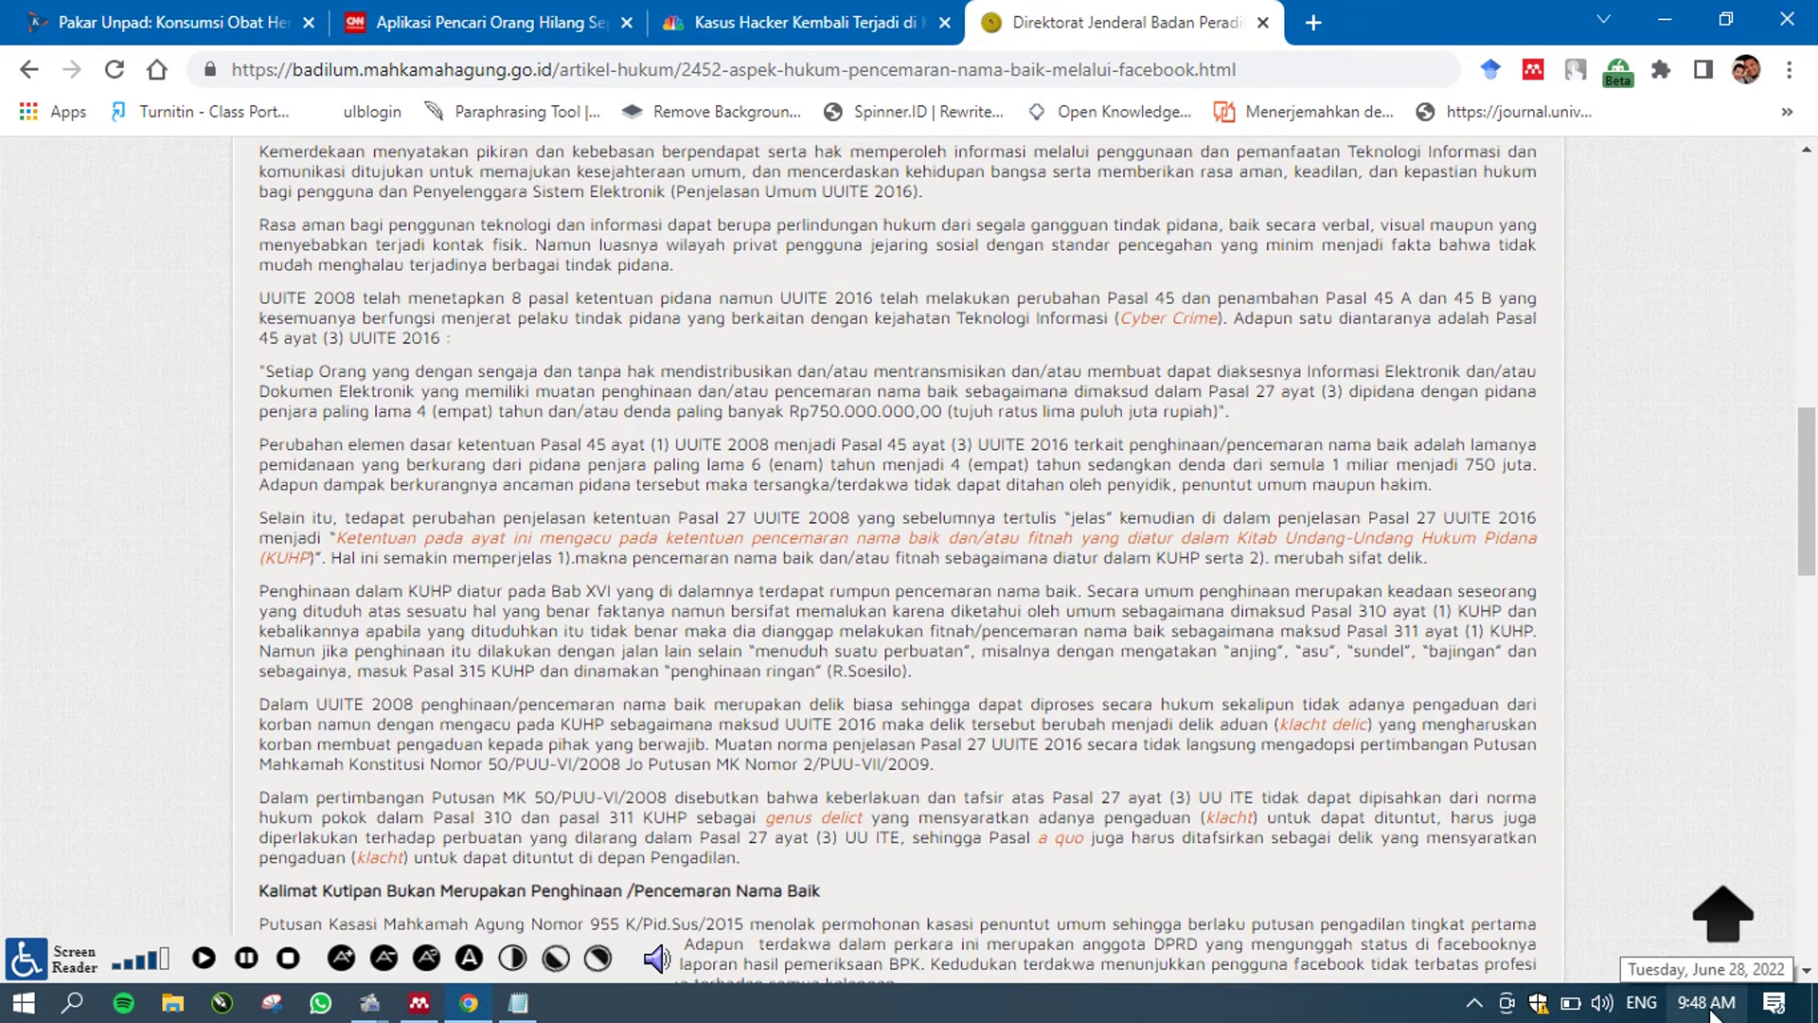
click(417, 1006)
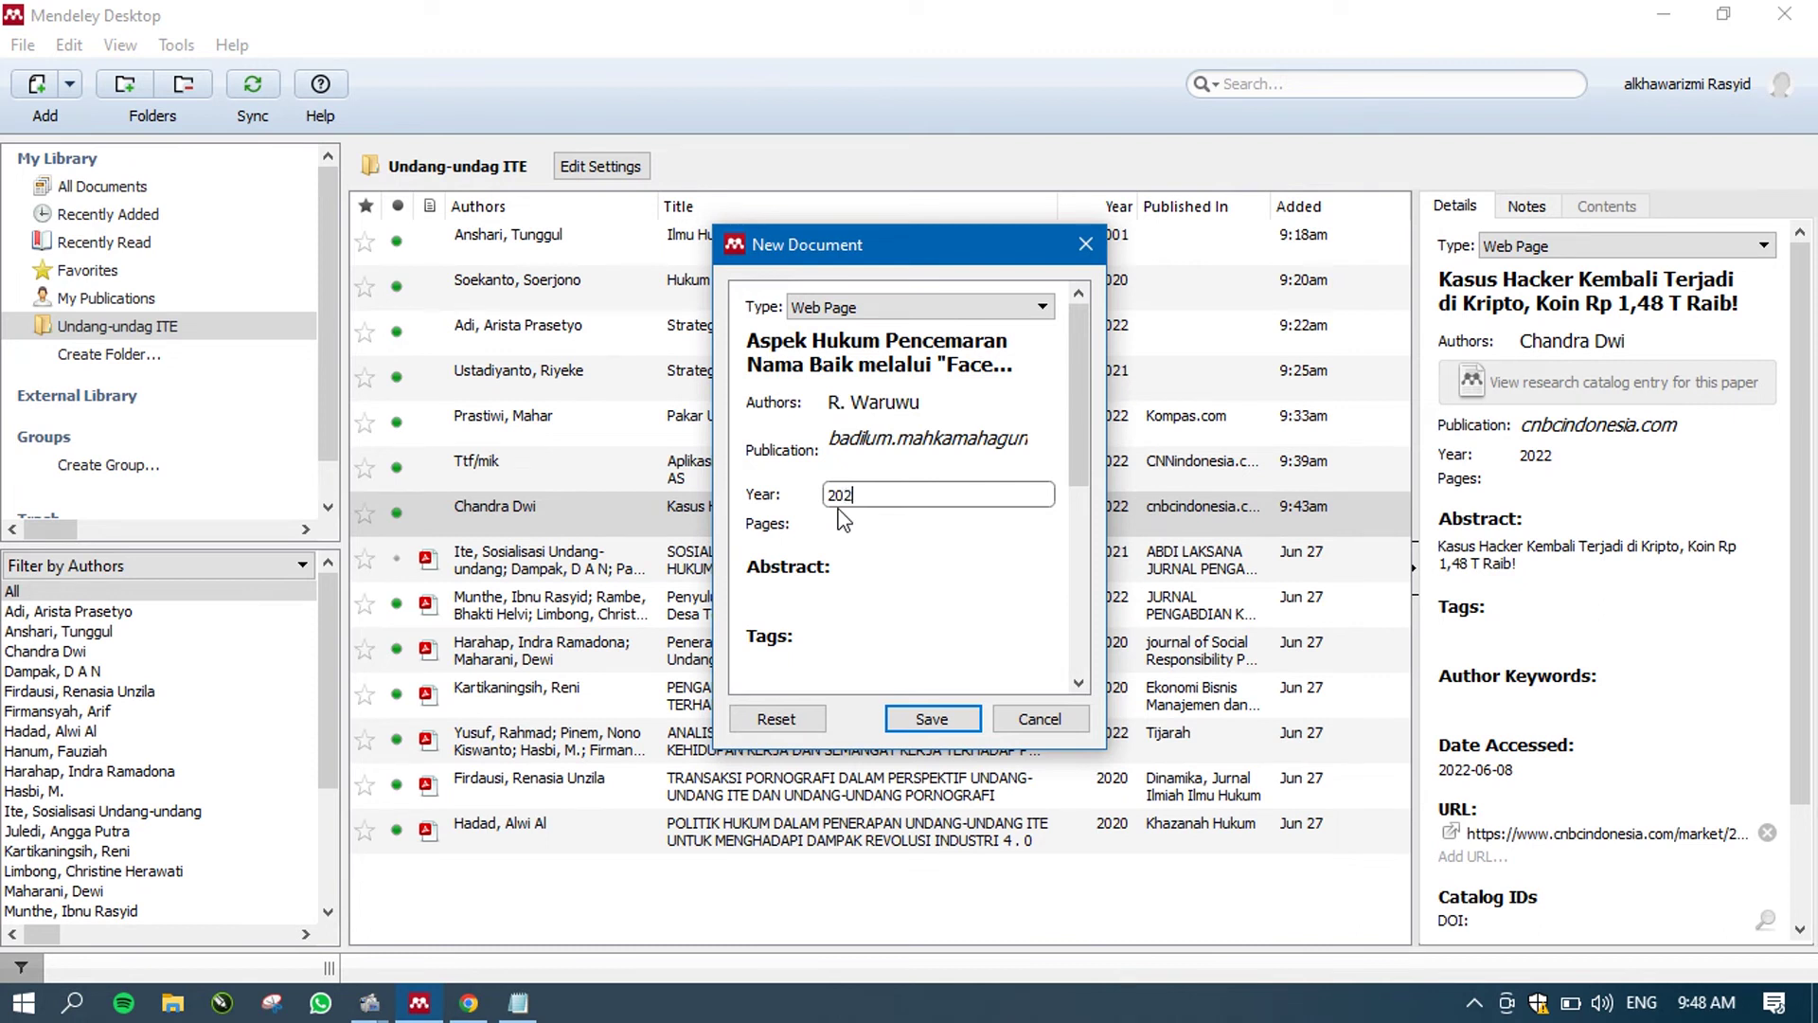
- Copy the document's title, Aspek Hukum Pencemaran Nama Baik melalui "Facebook", into its abstract
click(824, 339)
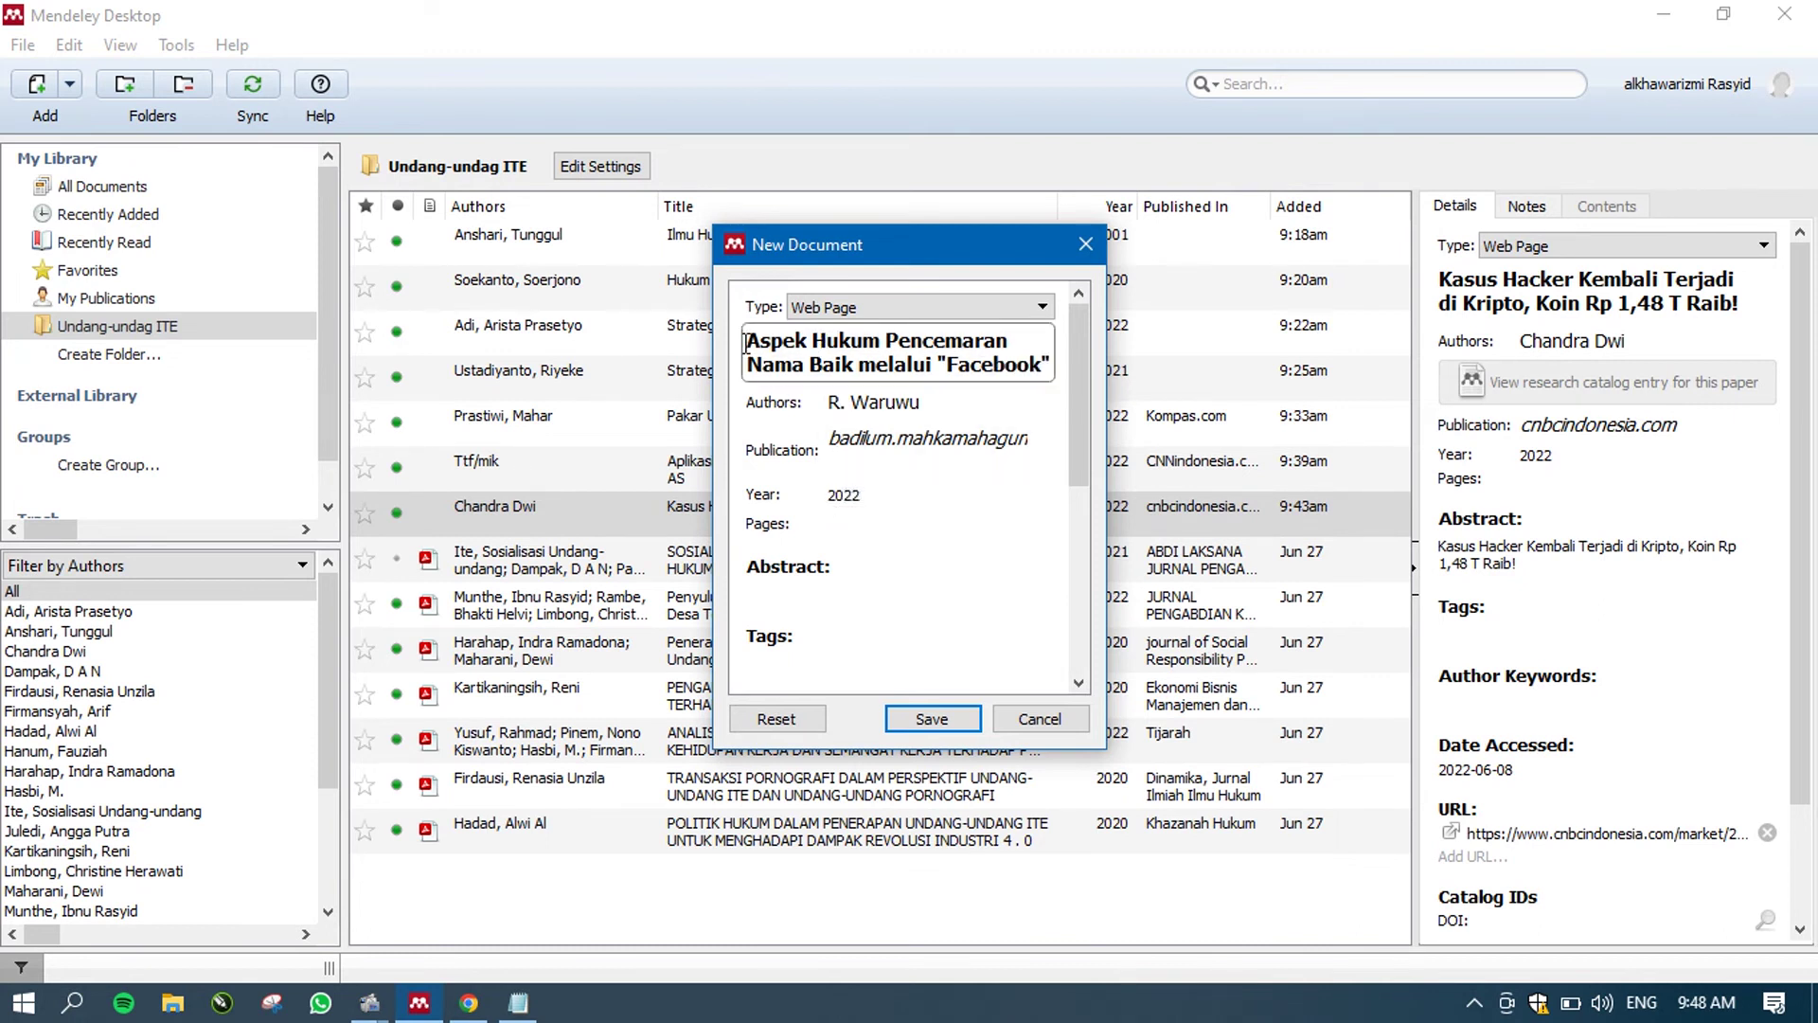
key(ctrl+a)
key(ctrl+c)
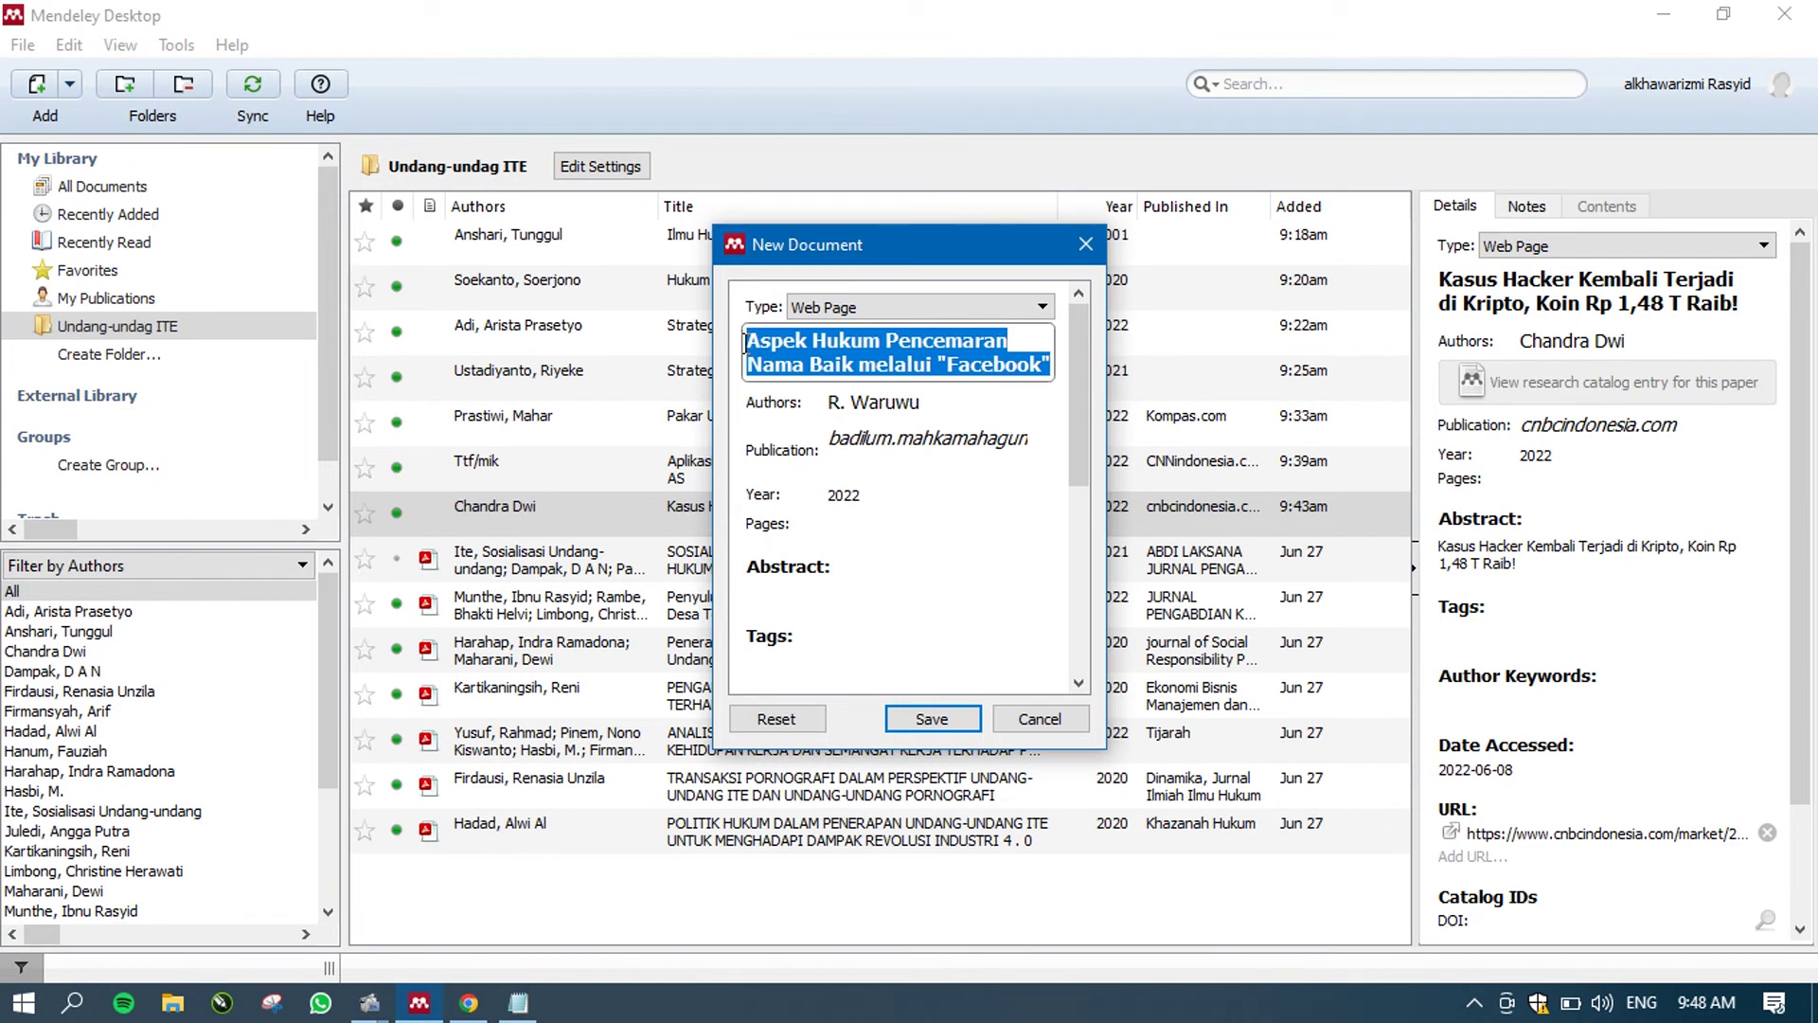
click(824, 588)
key(ctrl+v)
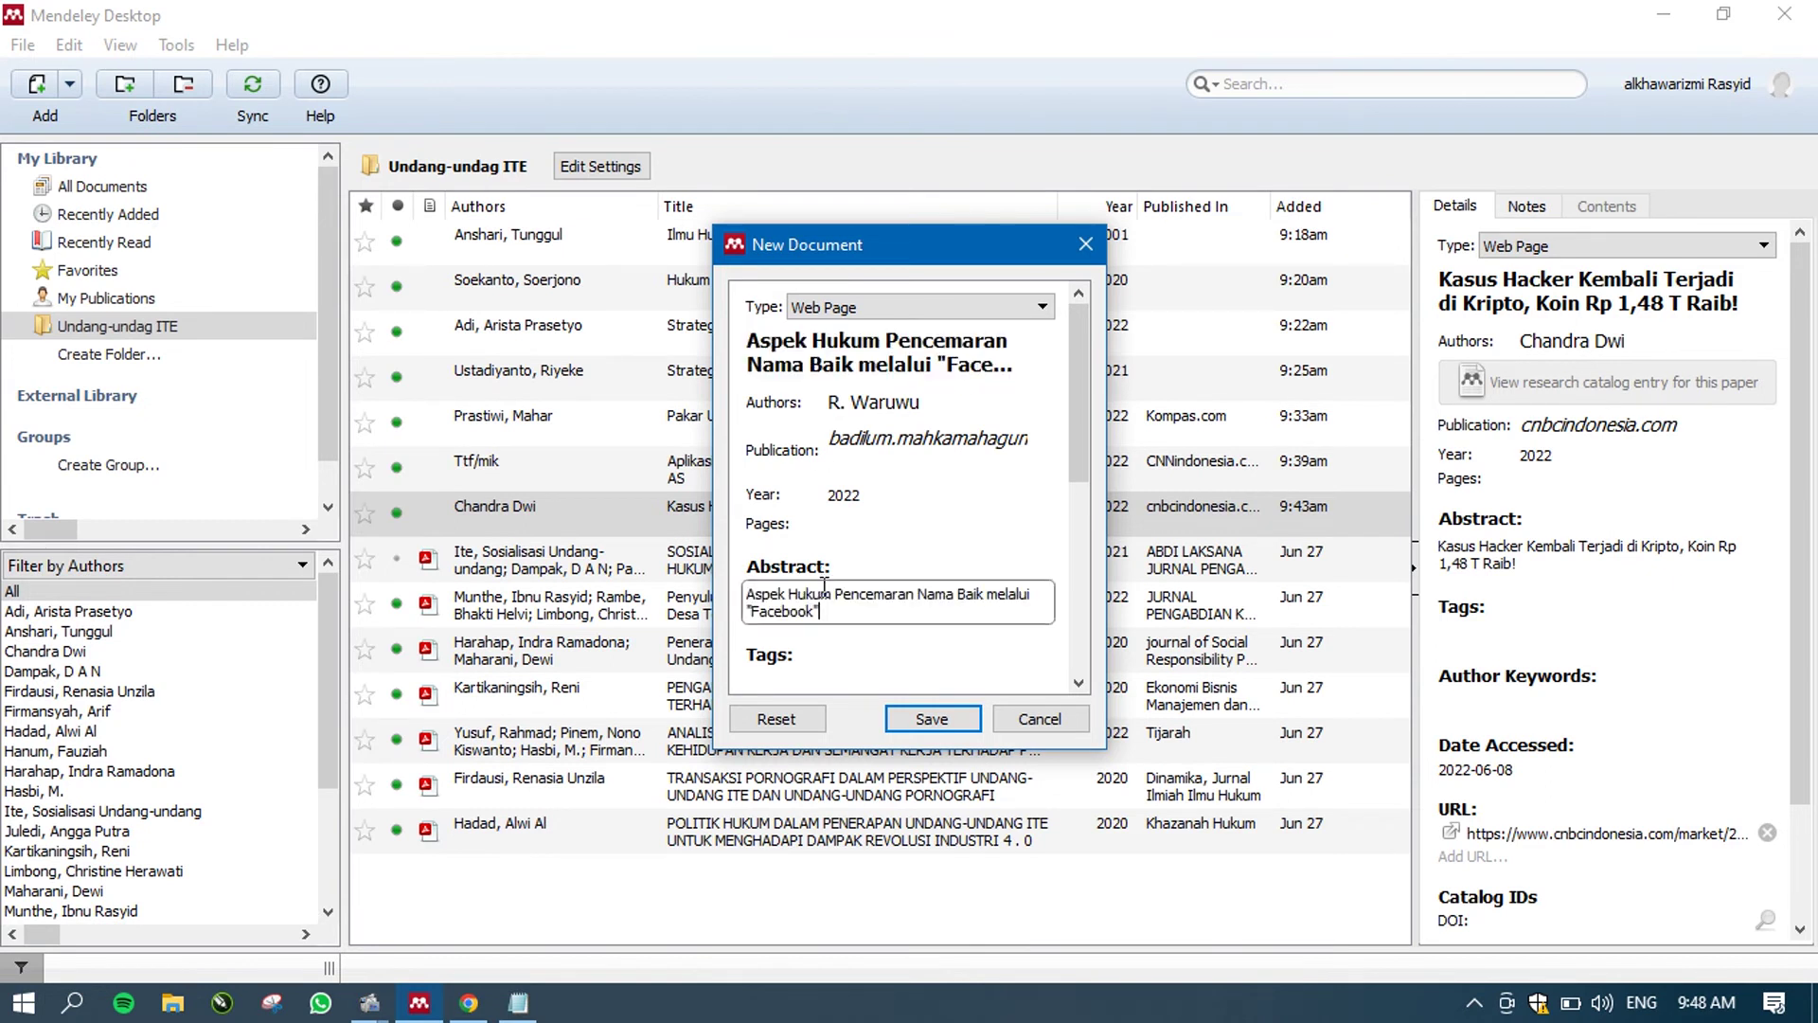
- Look over the article in Chrome again, and enter 28 juni 2022 9:49 as the Mendeley document's access date
click(464, 1005)
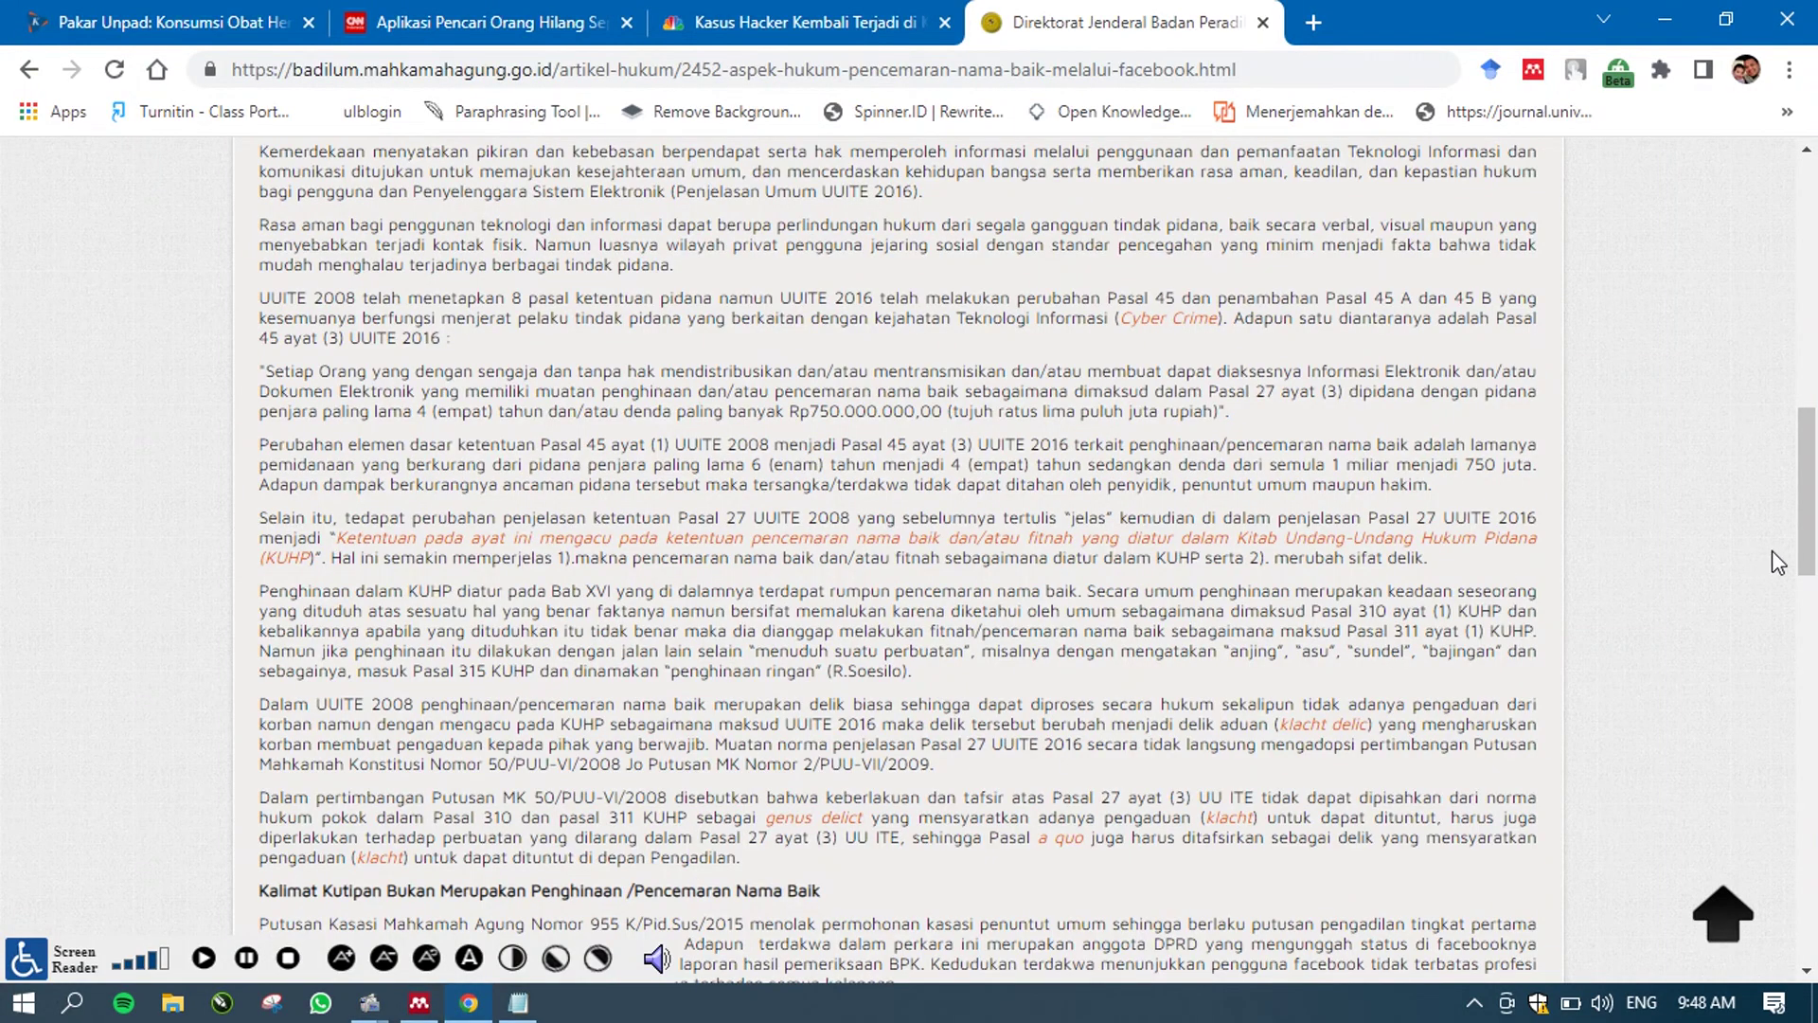
drag(1813, 511, 1761, 306)
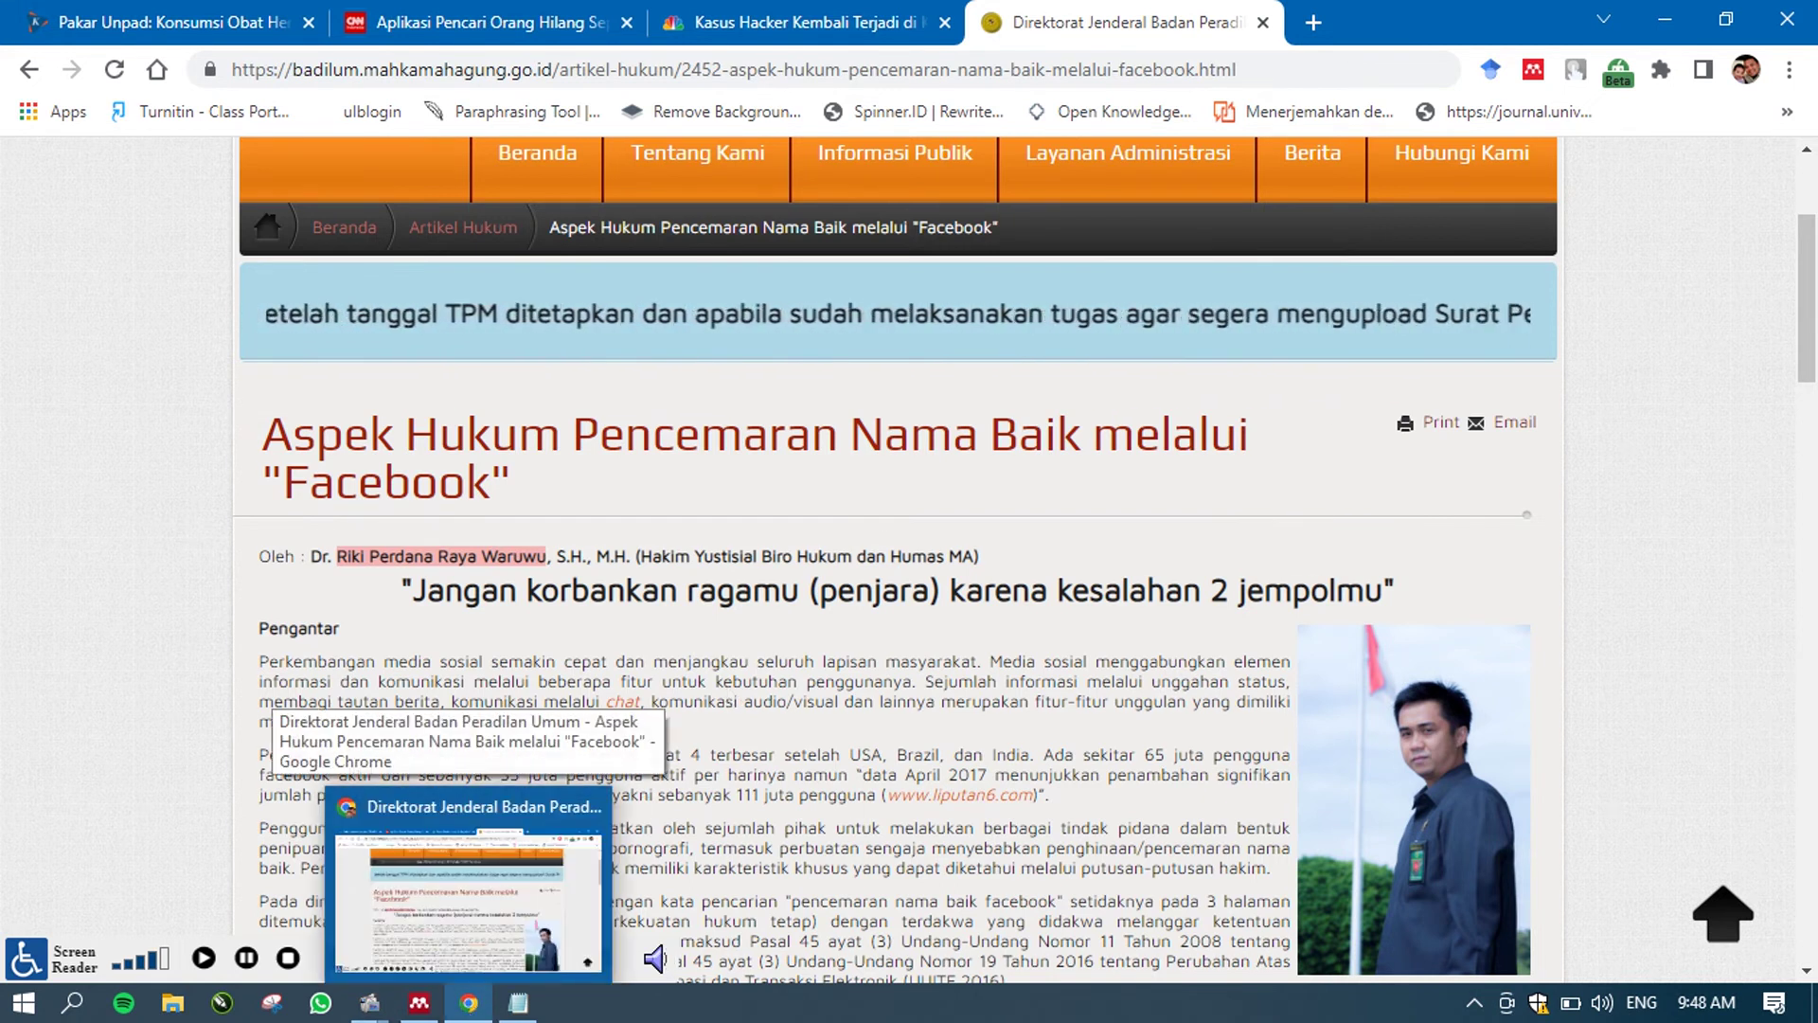
click(421, 1008)
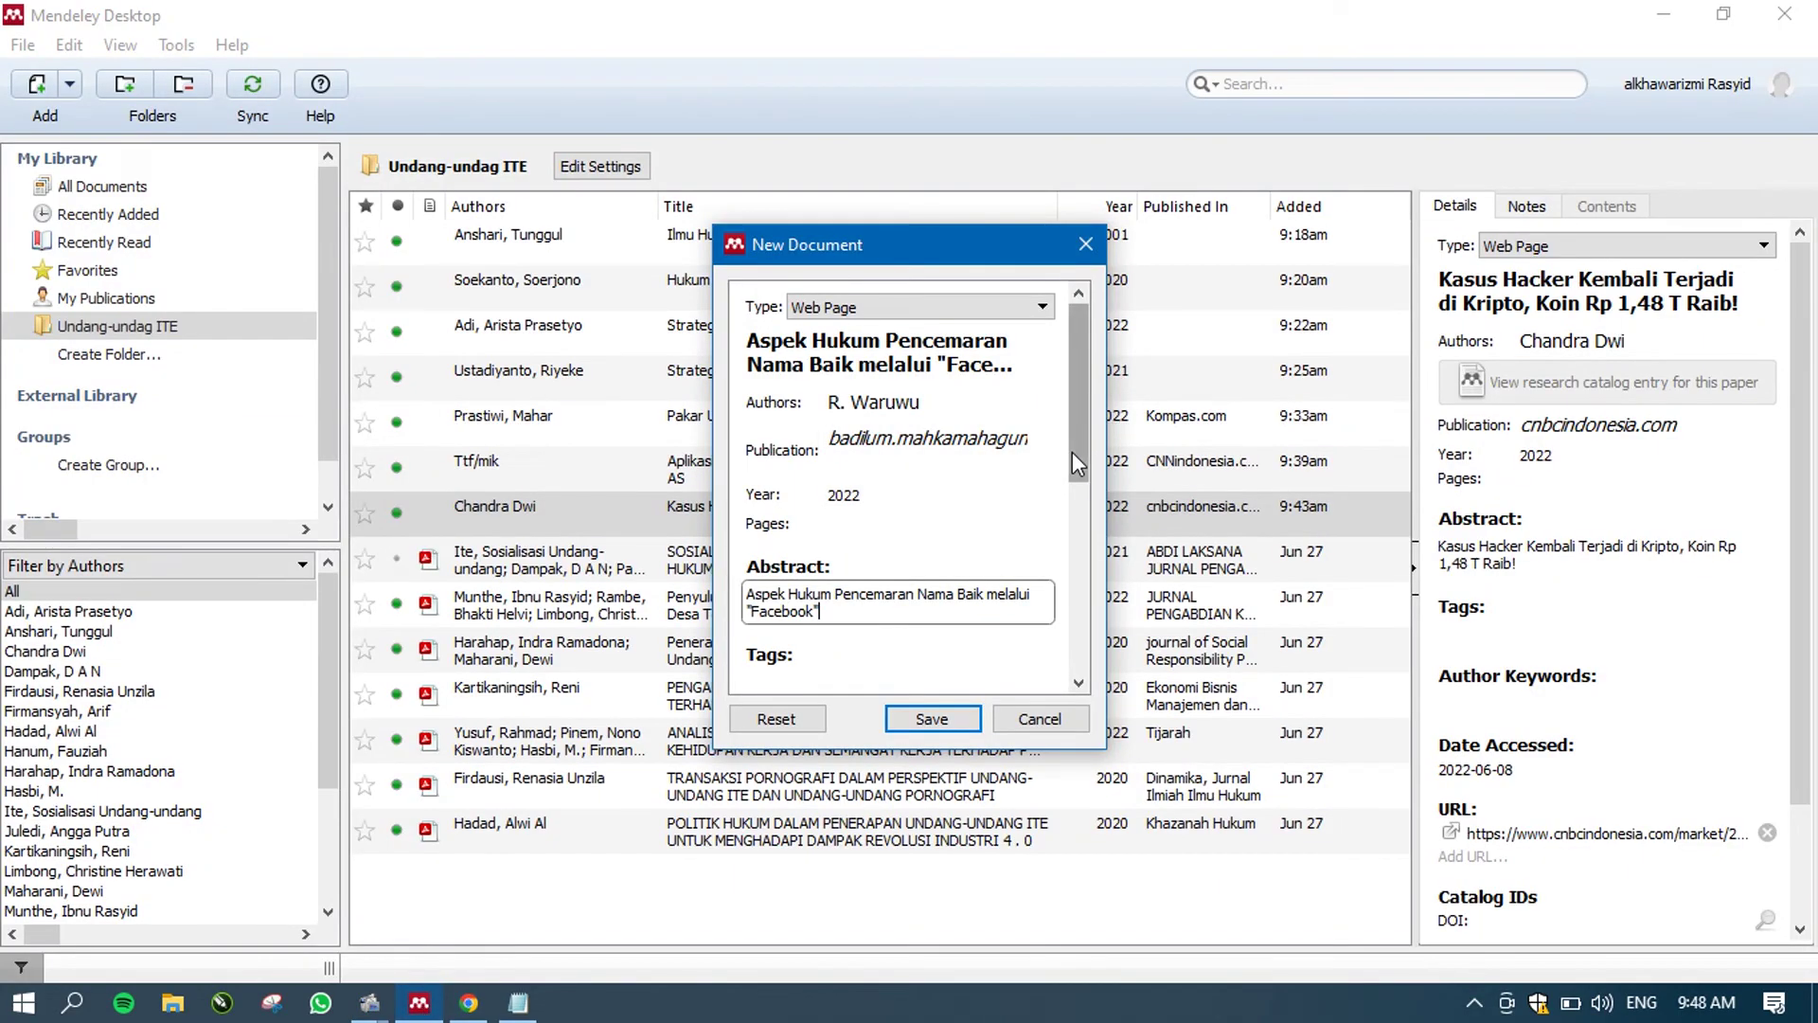
drag(1071, 452, 1079, 577)
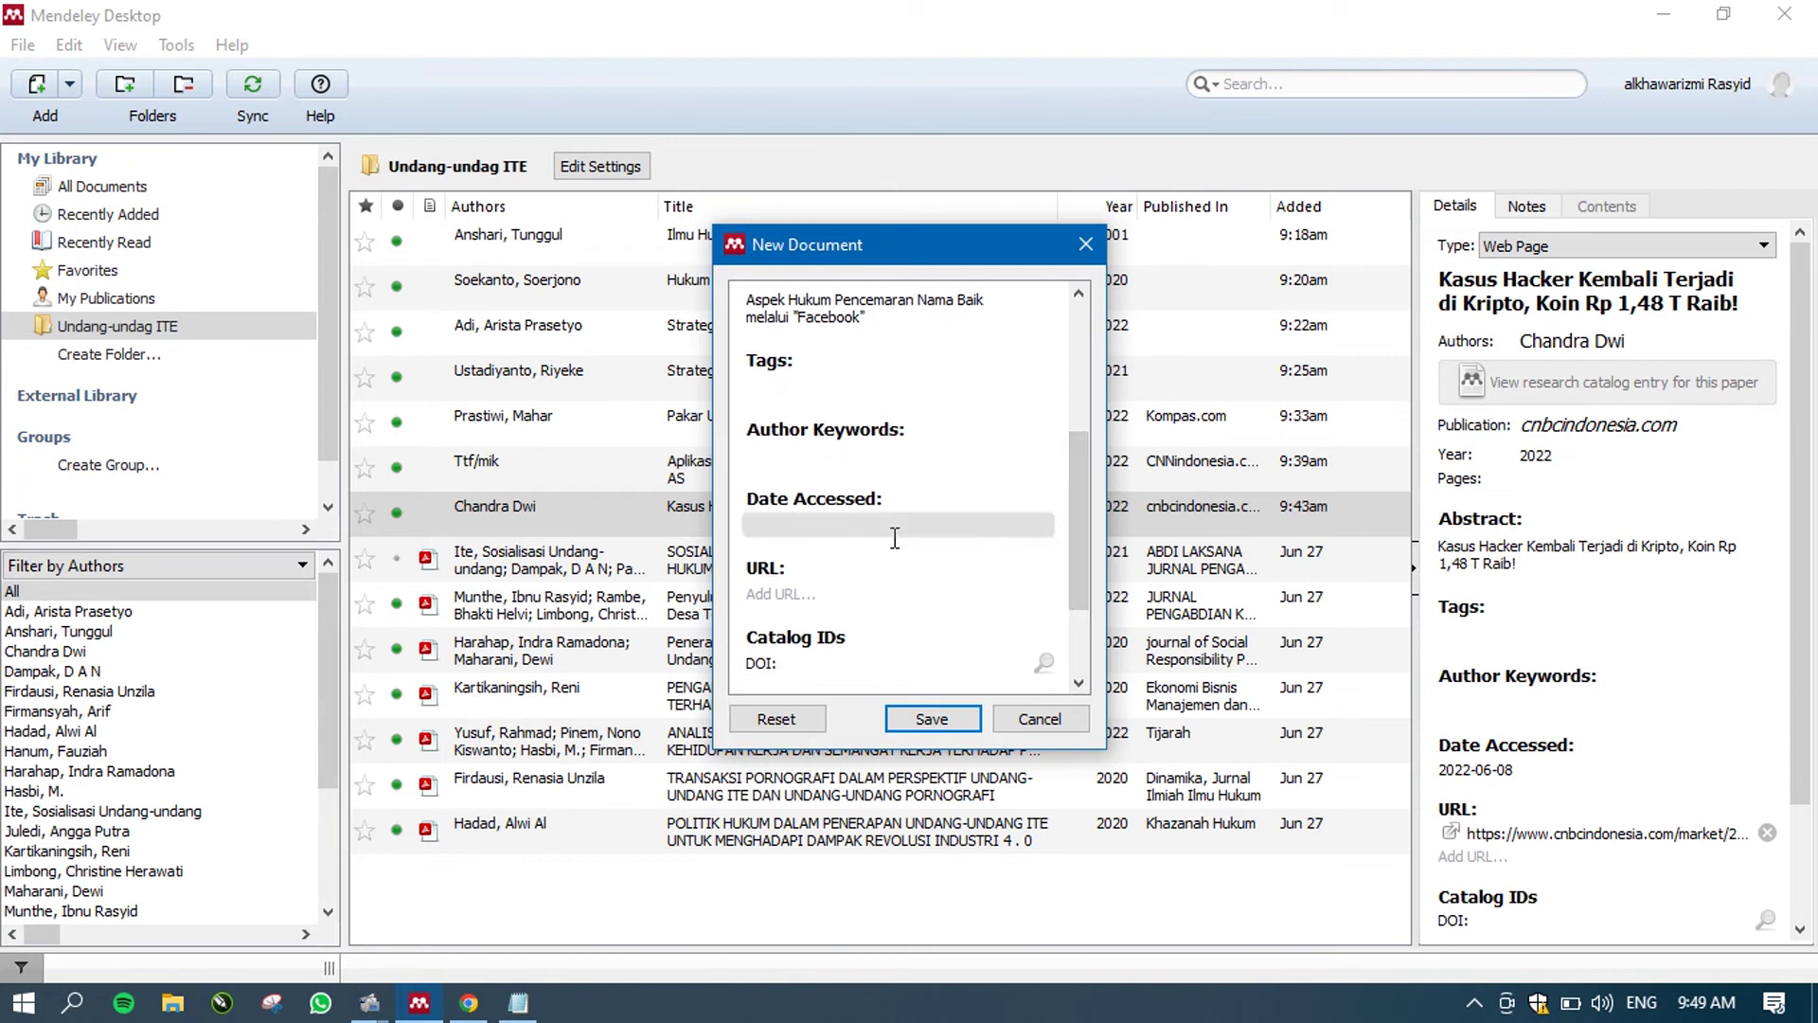
click(890, 531)
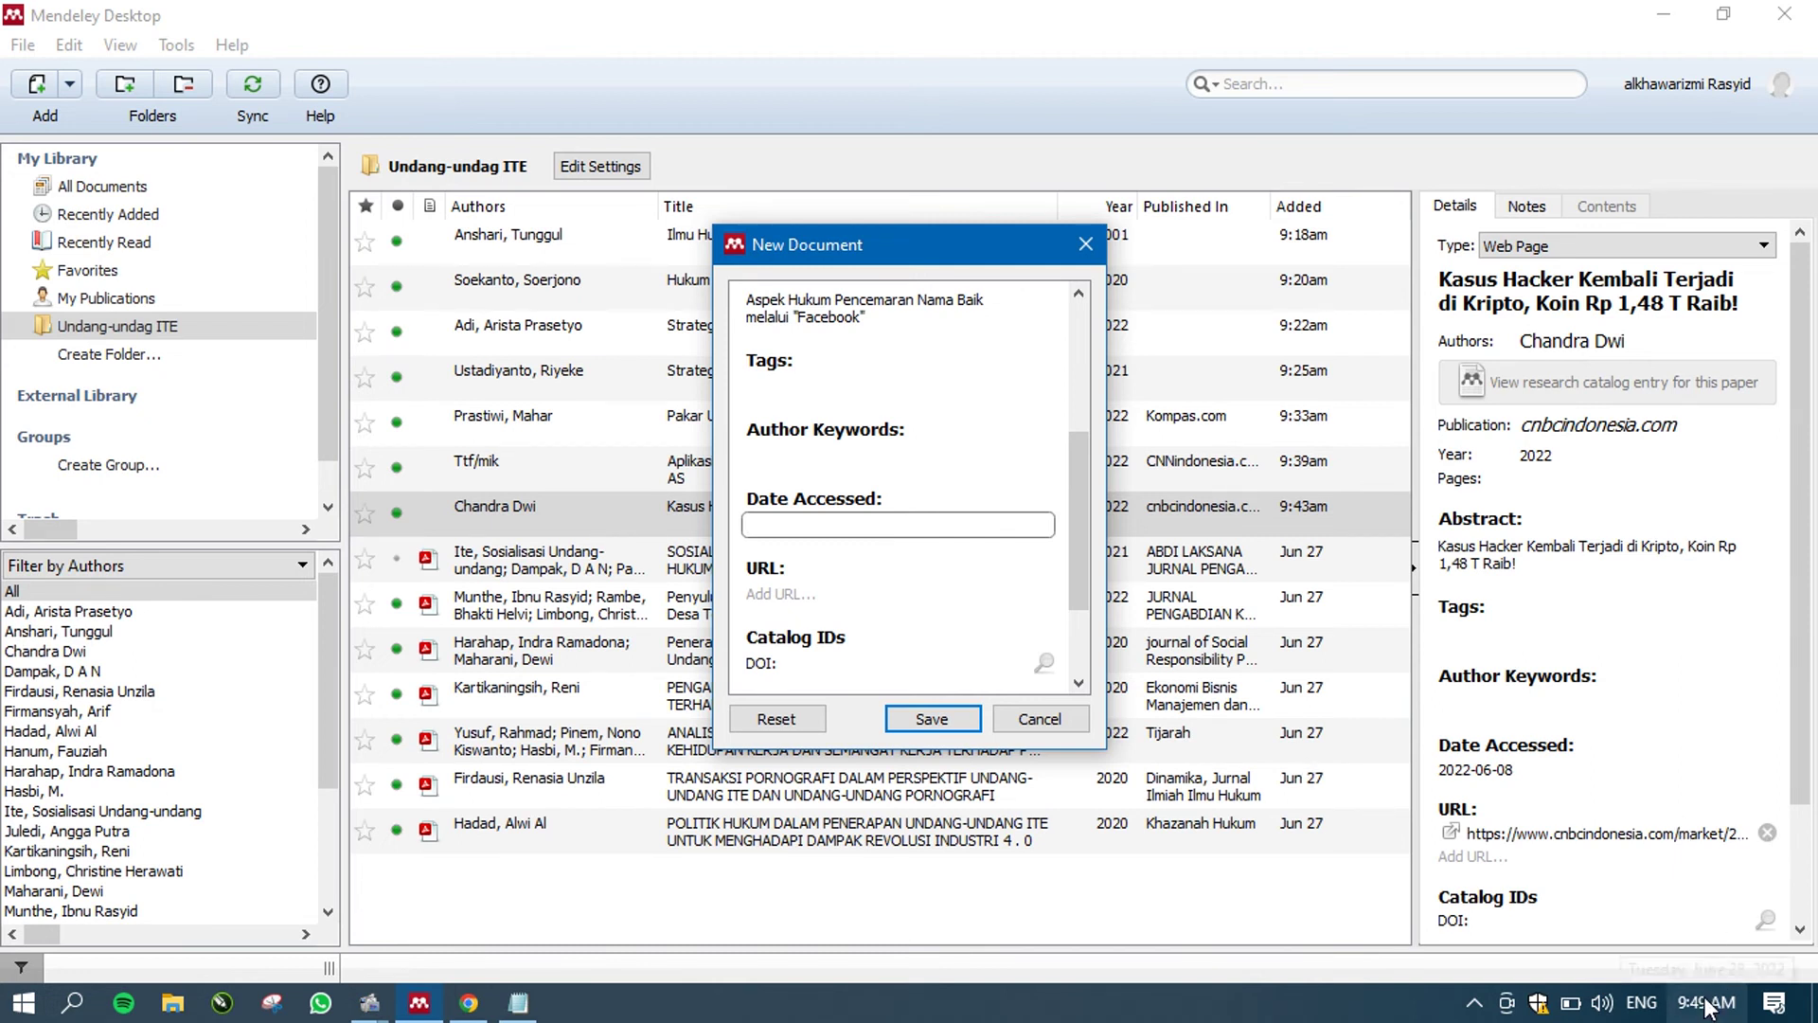
mouse_move(1704, 1005)
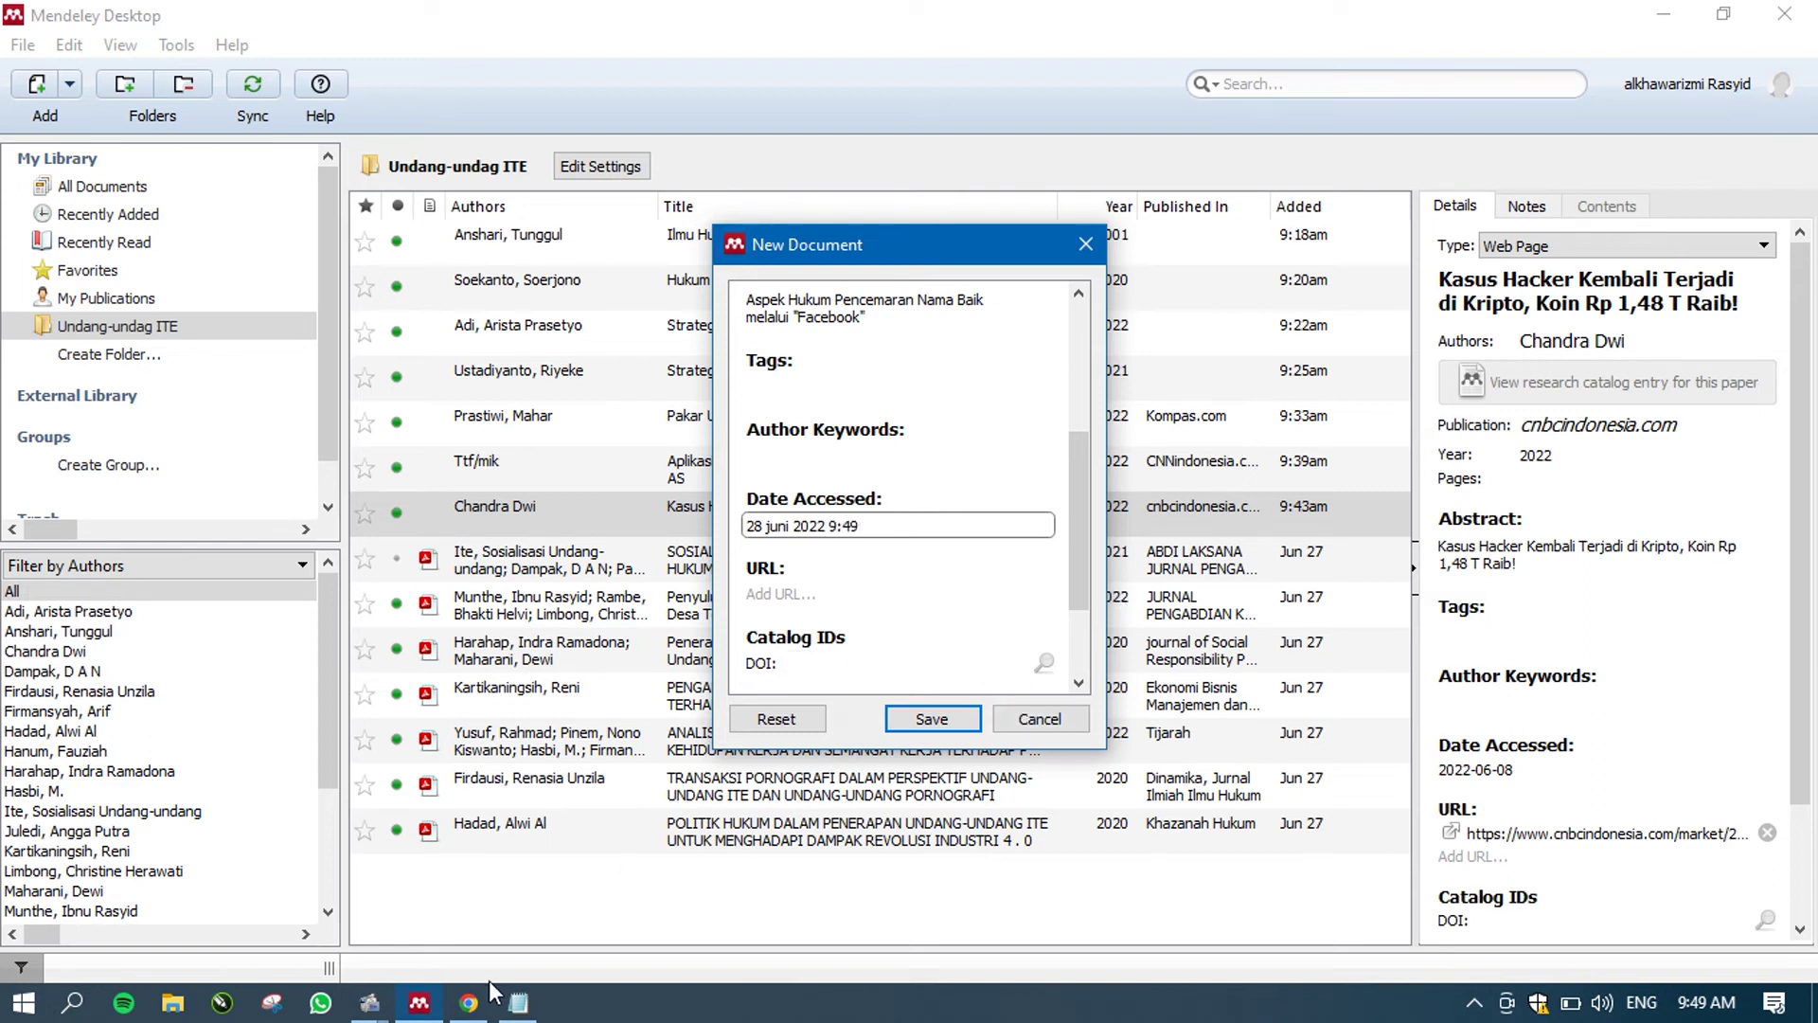
- Copy the article's full web address from Chrome into the Mendeley document's URL and save the new entry
click(479, 1008)
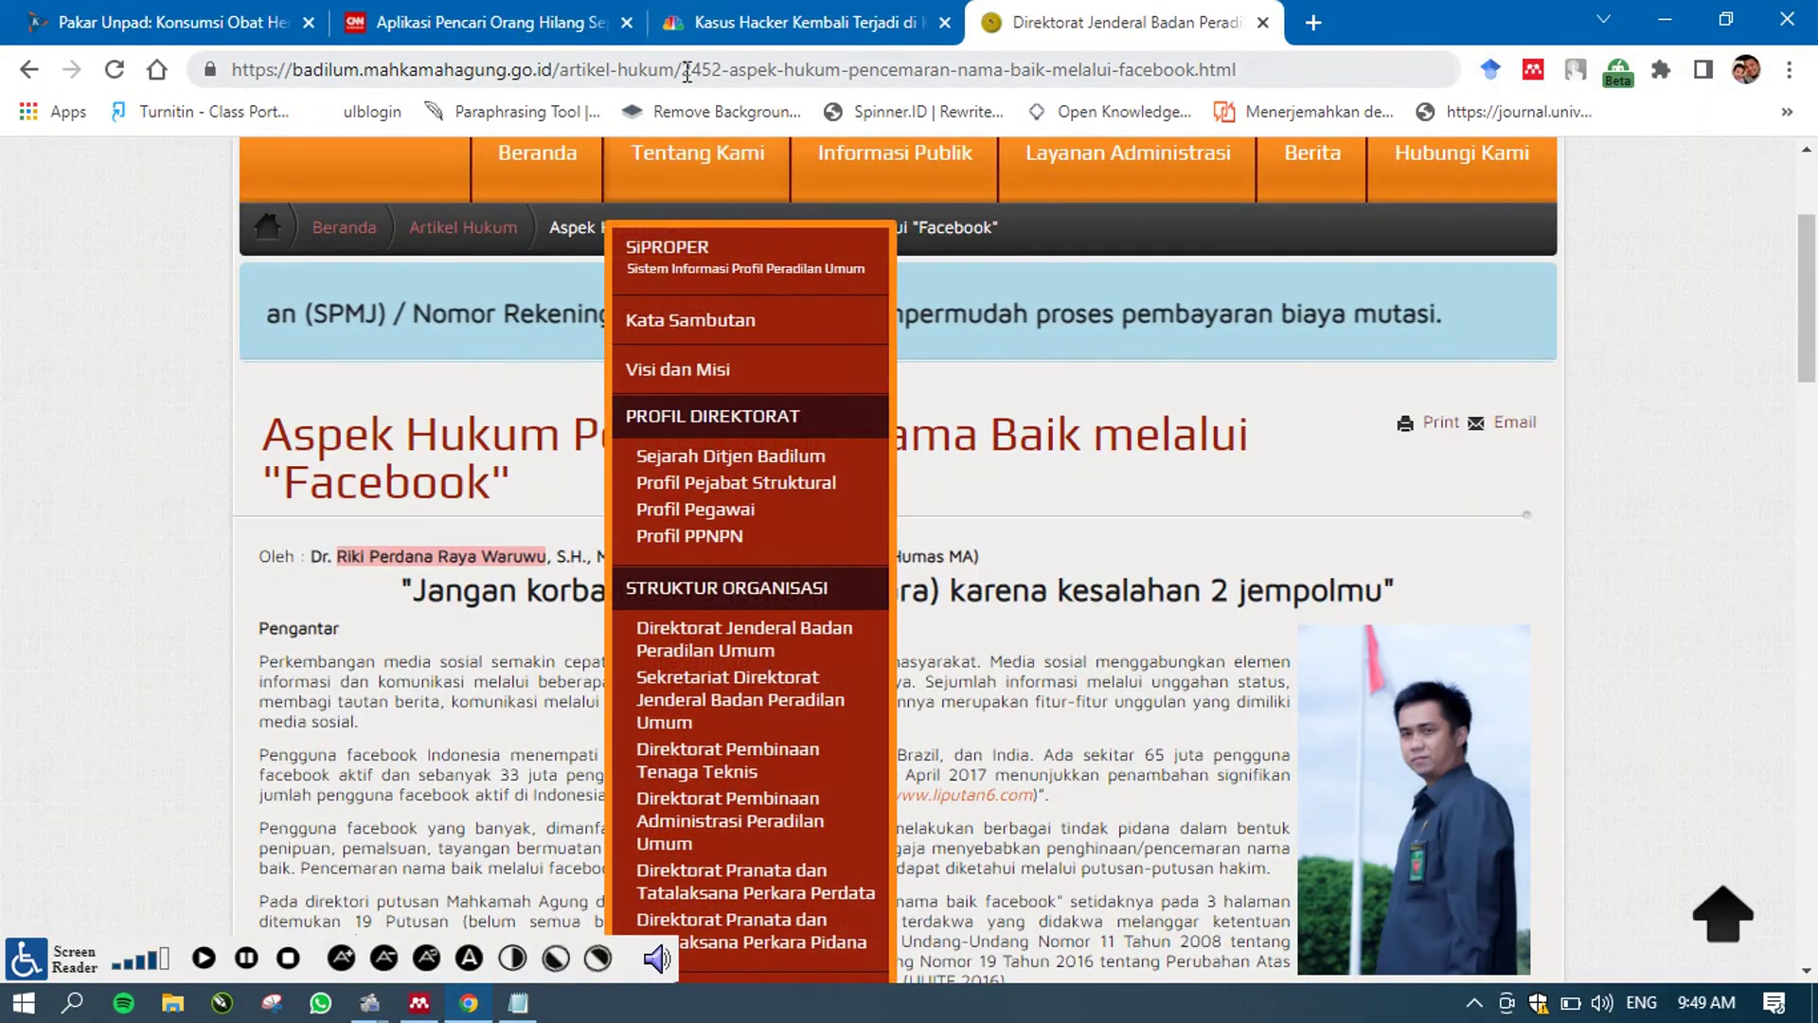
click(688, 75)
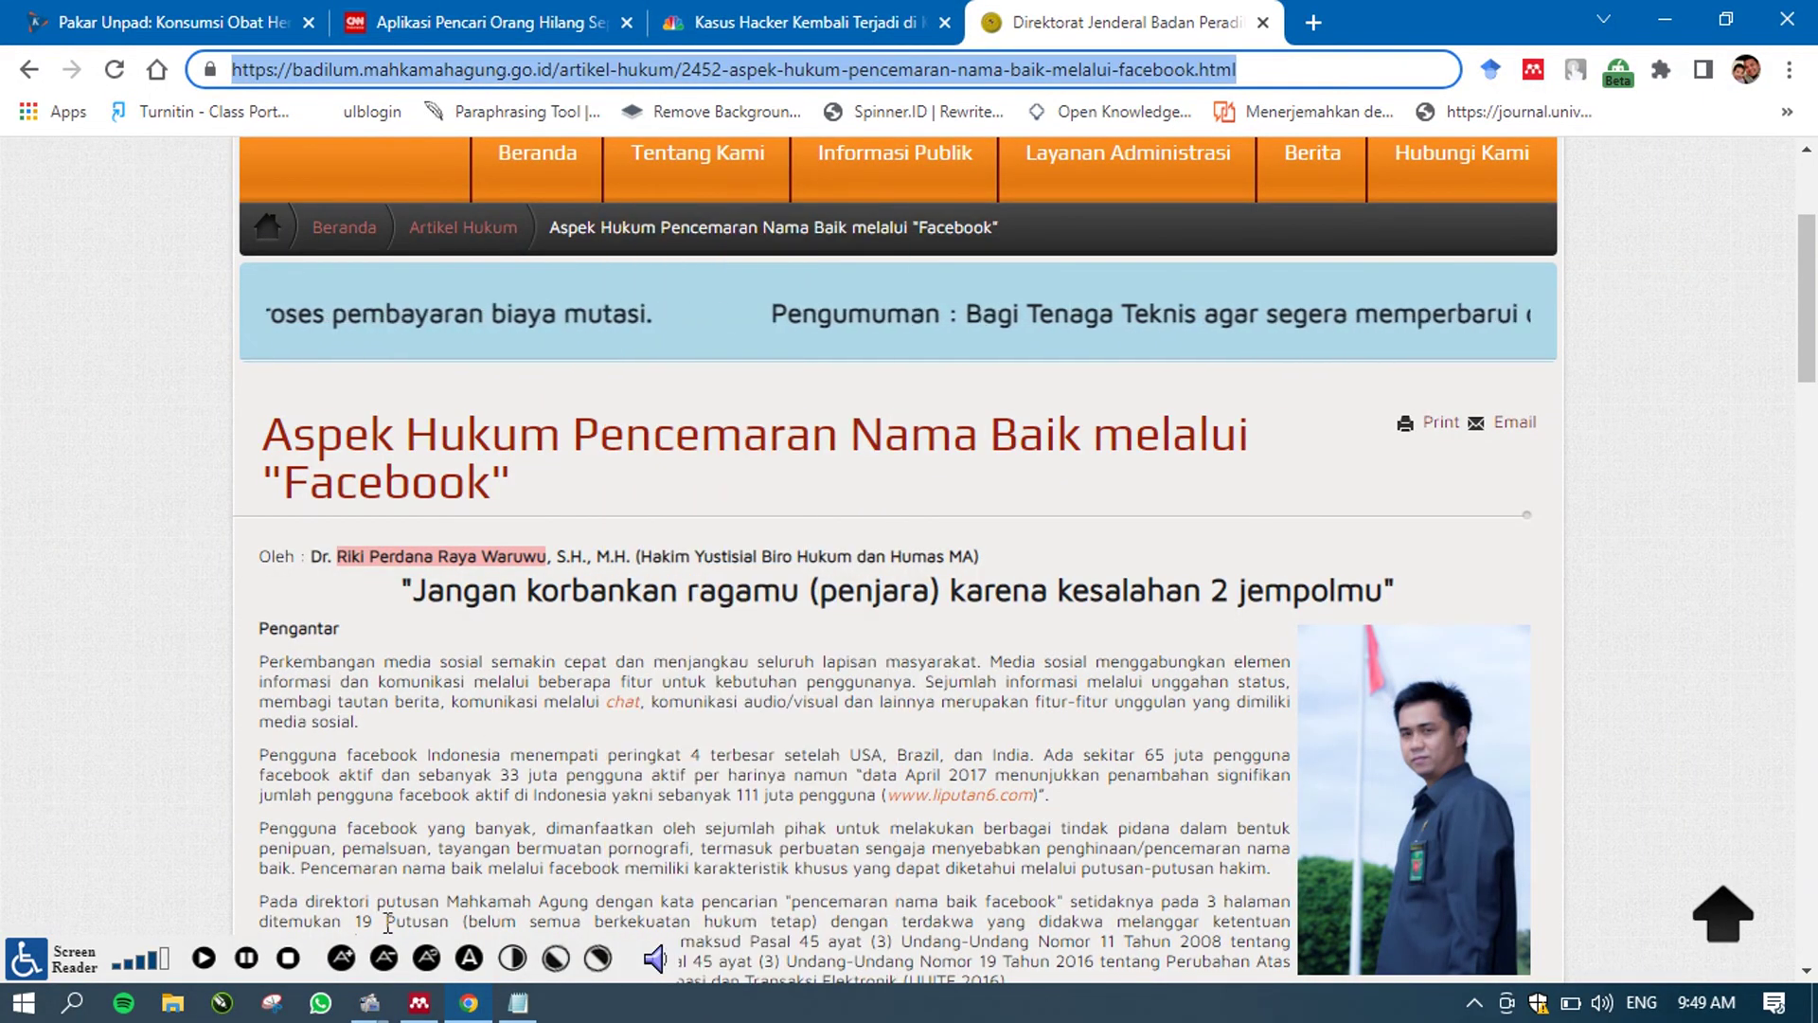
mouse_move(422, 1003)
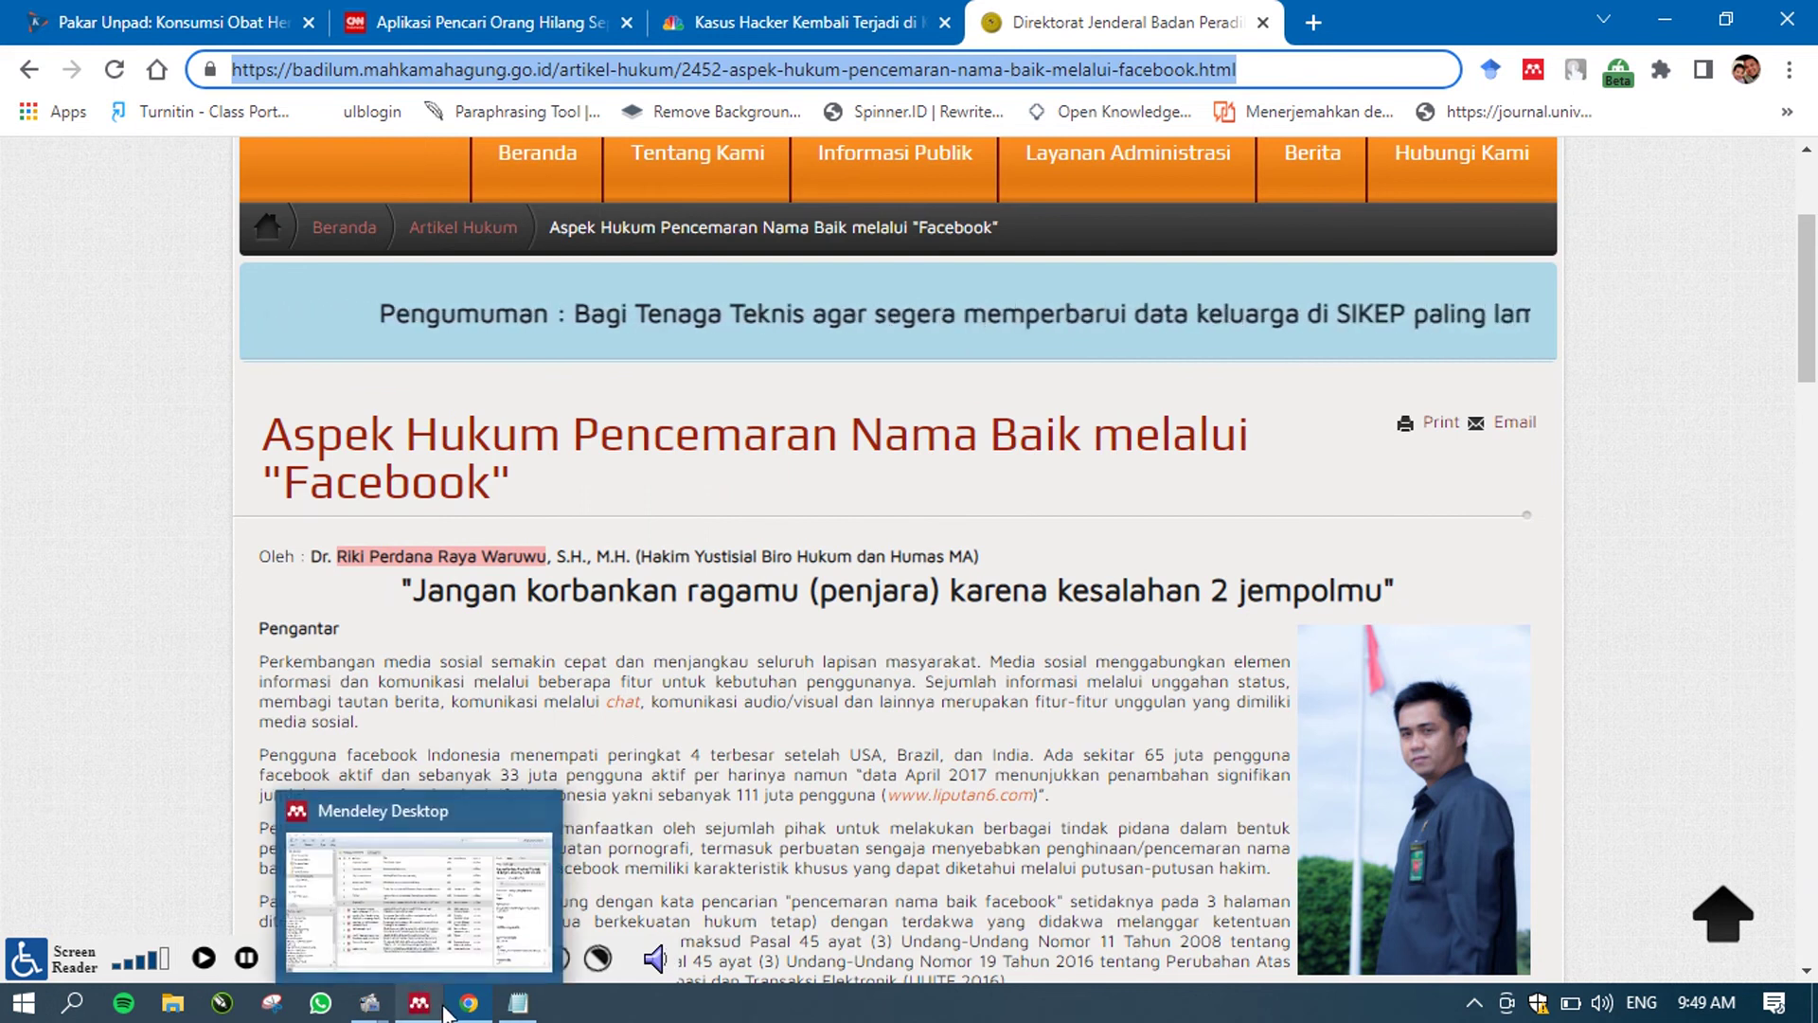
click(444, 1010)
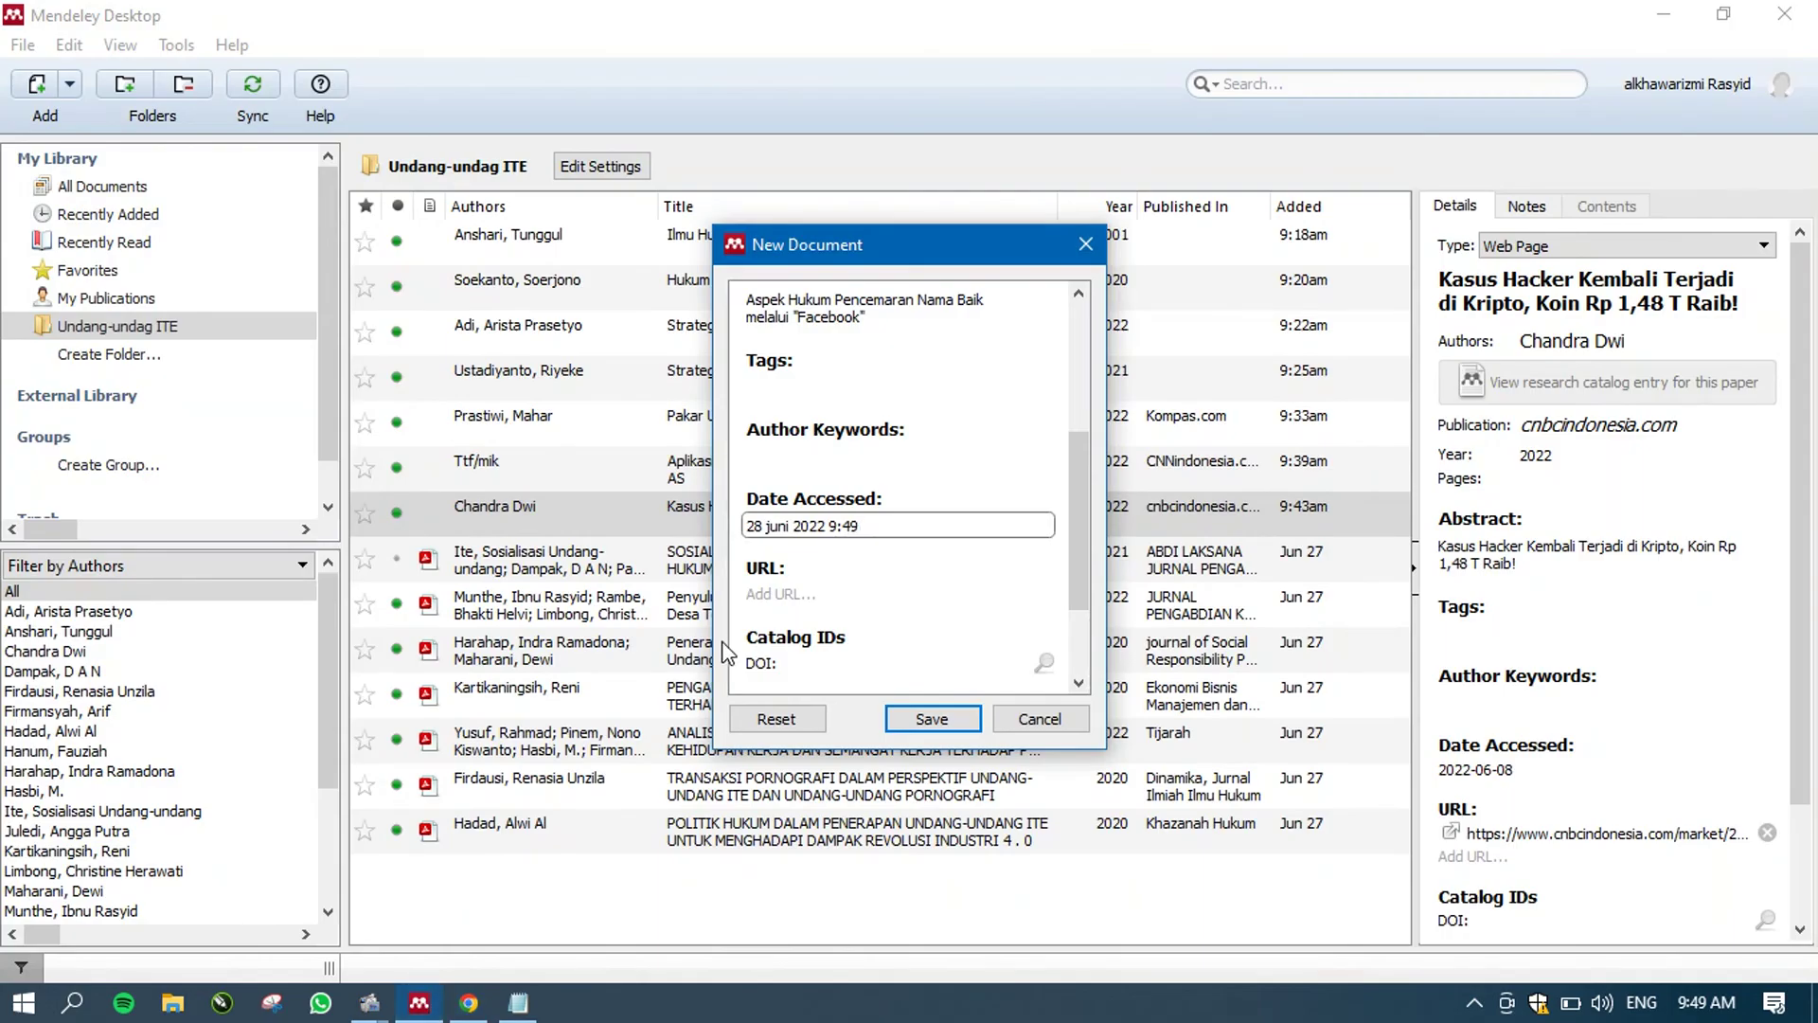
click(786, 595)
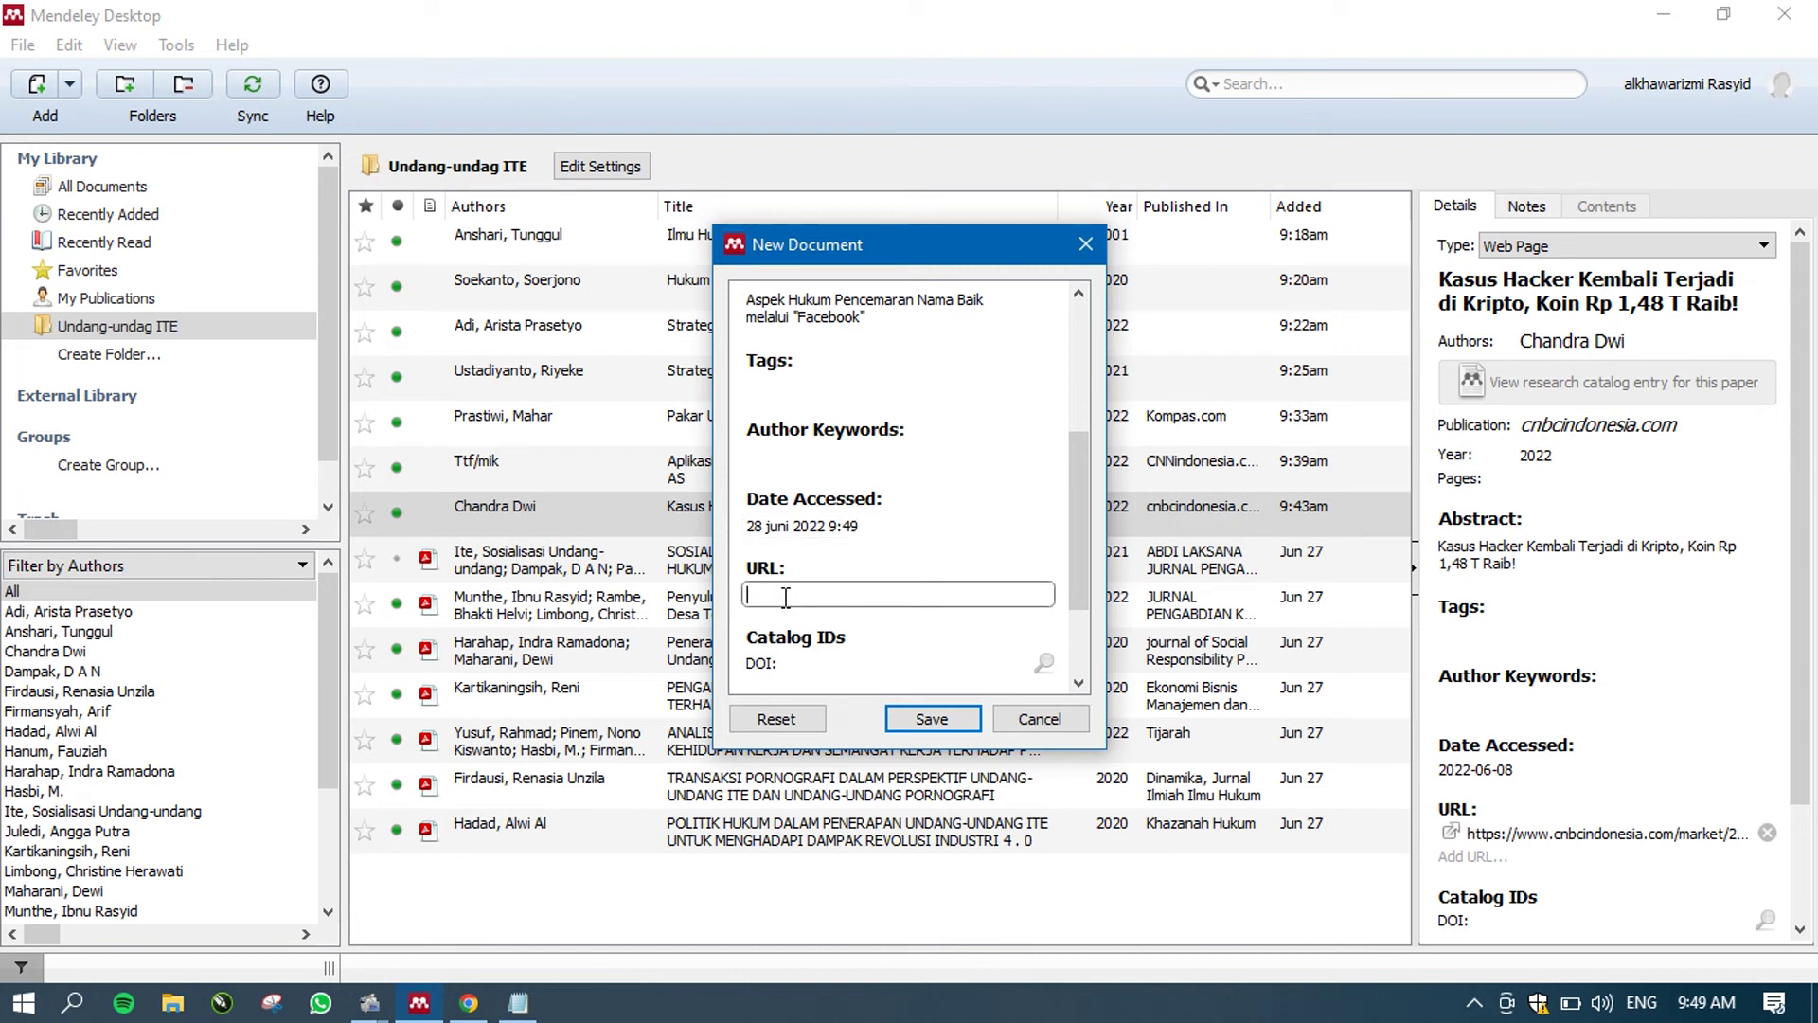
key(ctrl+v)
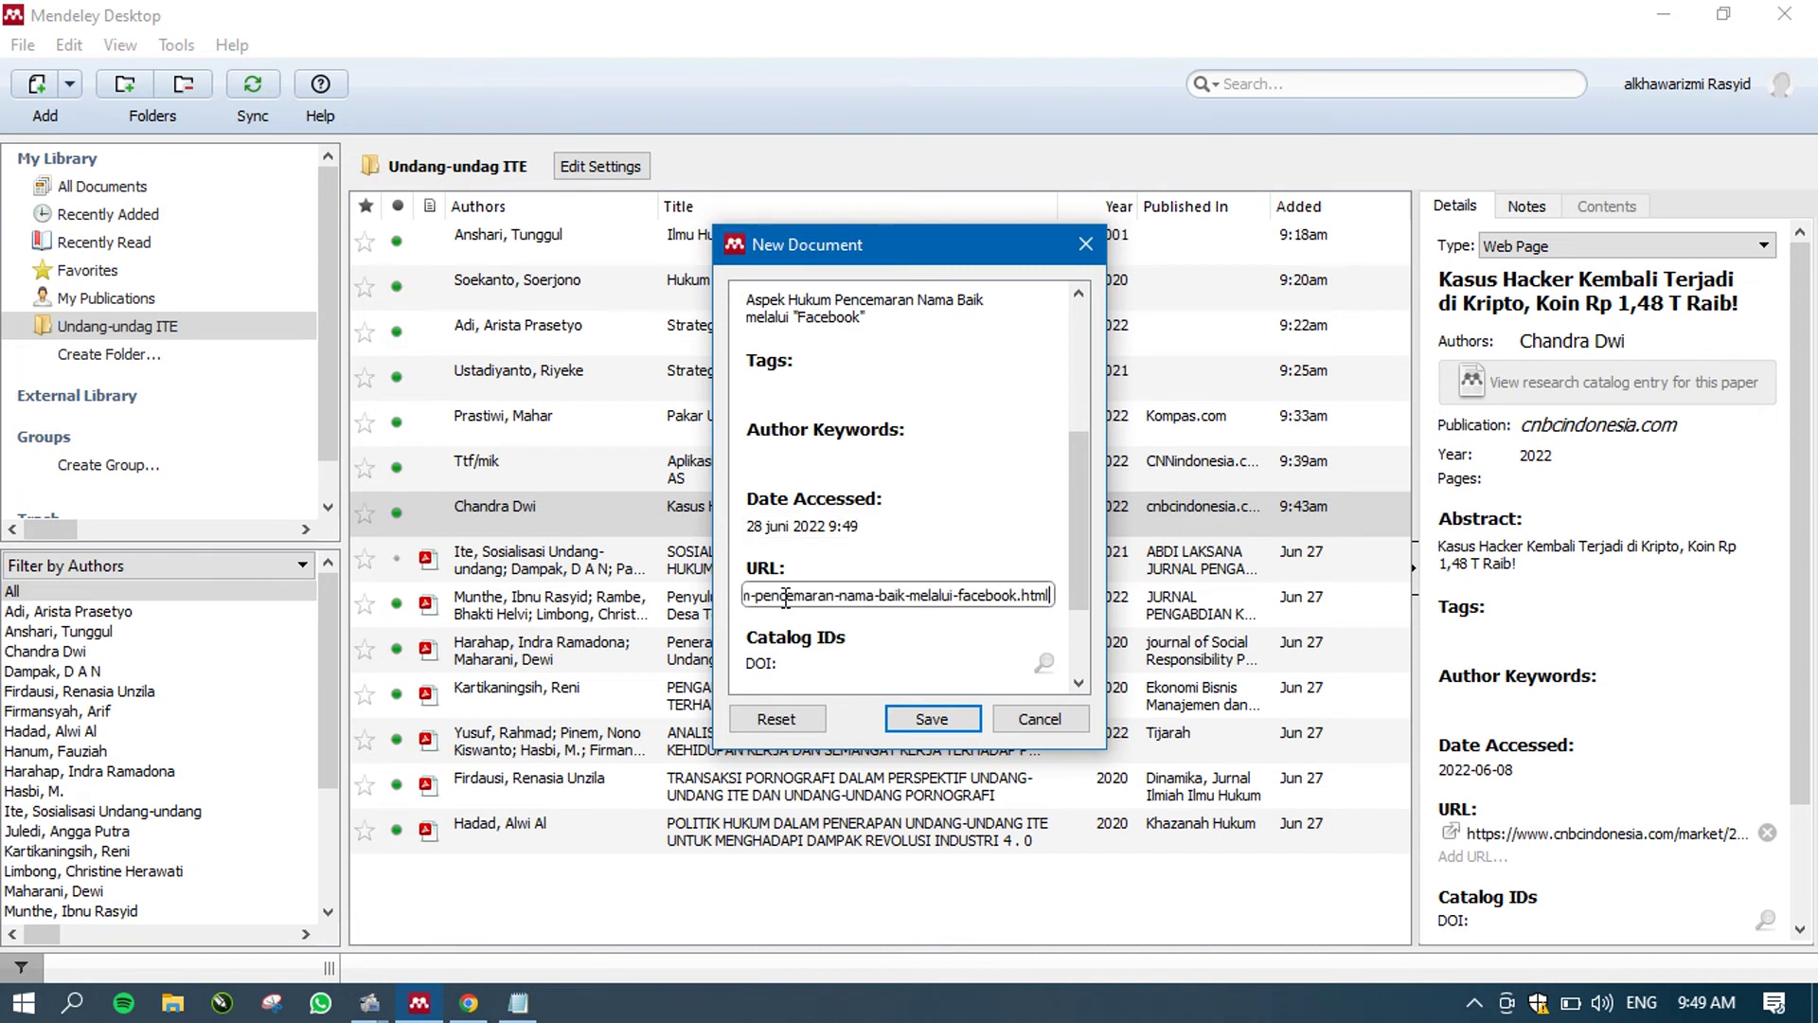
click(924, 715)
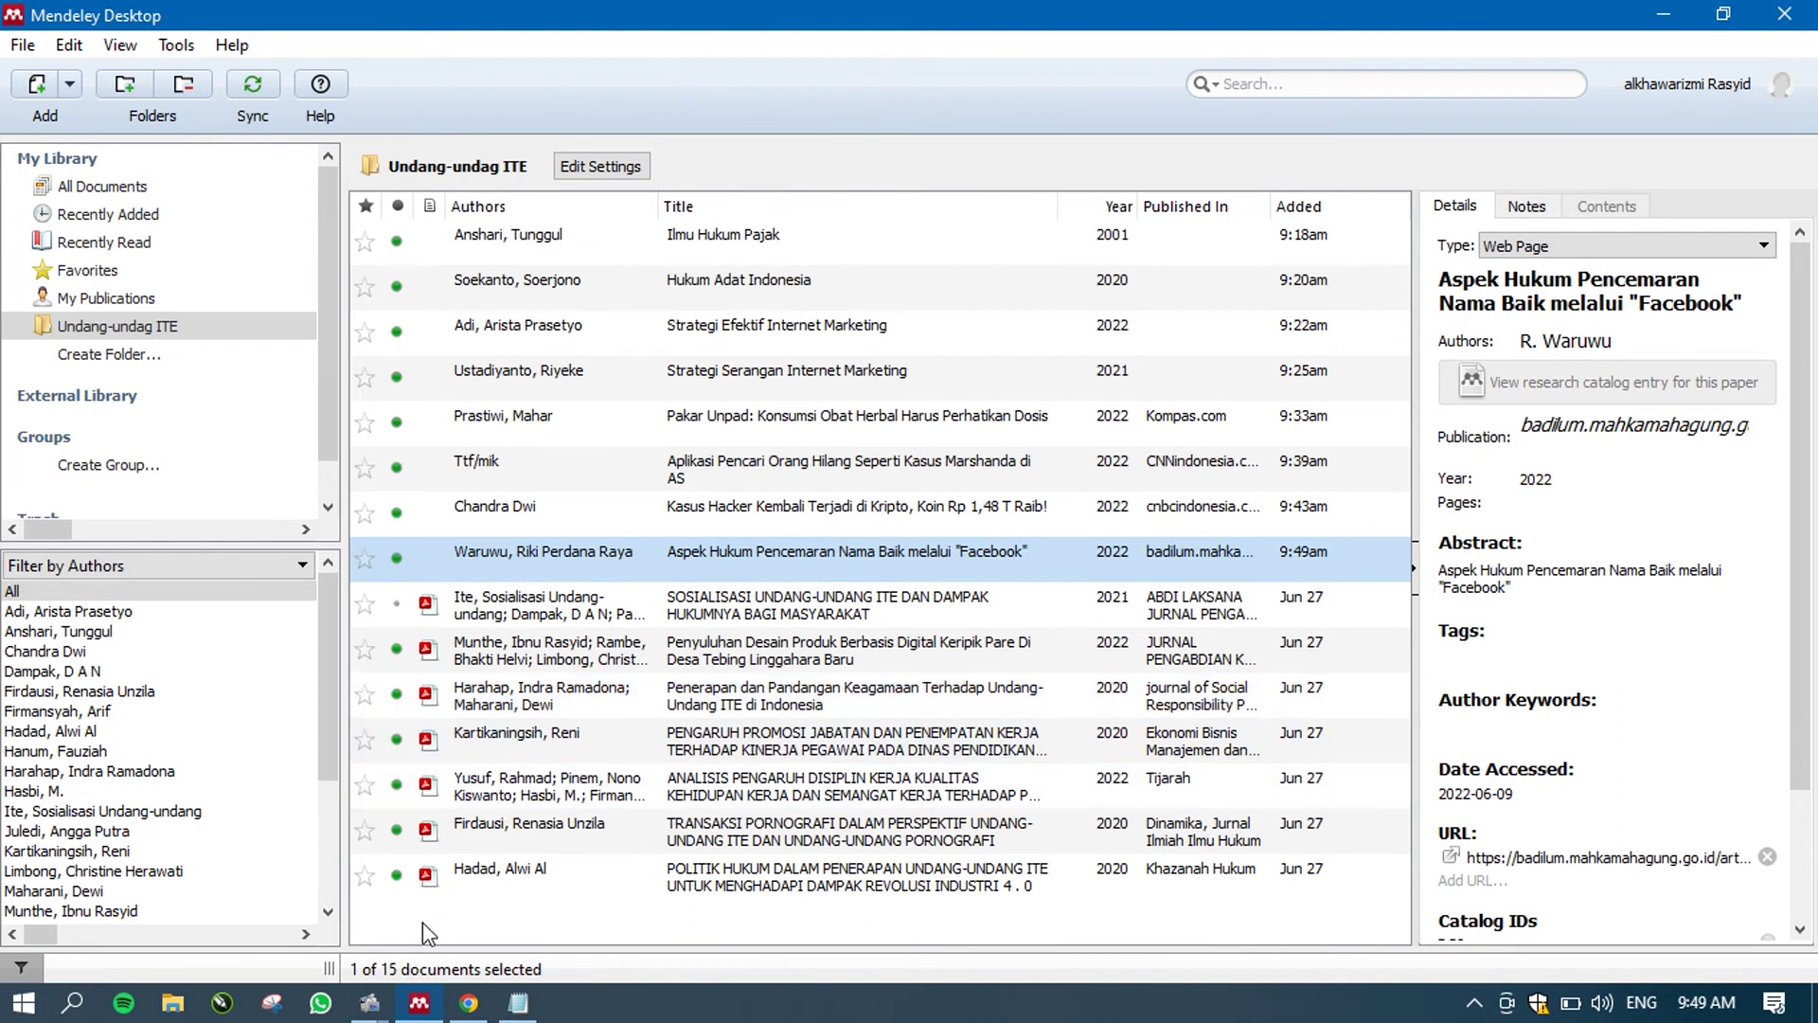
- Search Google in a new Chrome tab for "sistem hierarki hukum perundangan di indonesia" and open the Kontan article "Peraturan perundang-undangan: Jenis dan hierarkinya"
click(471, 1008)
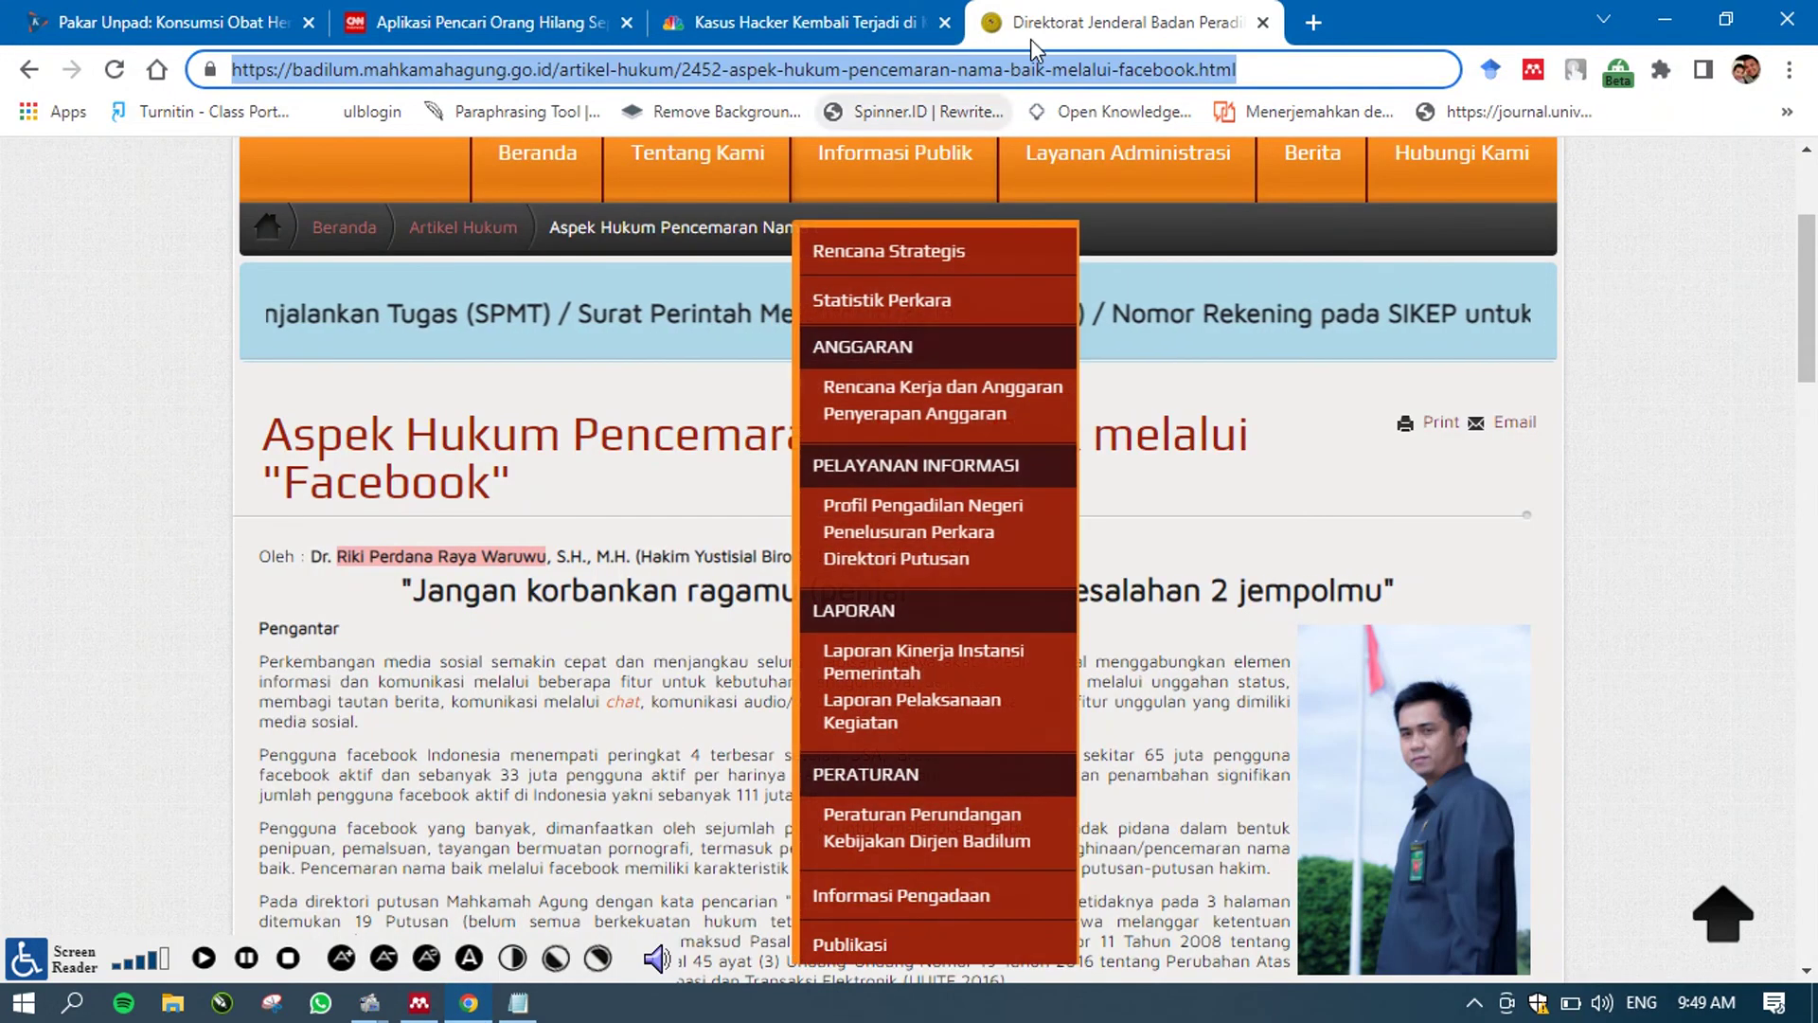
click(1307, 22)
click(1239, 69)
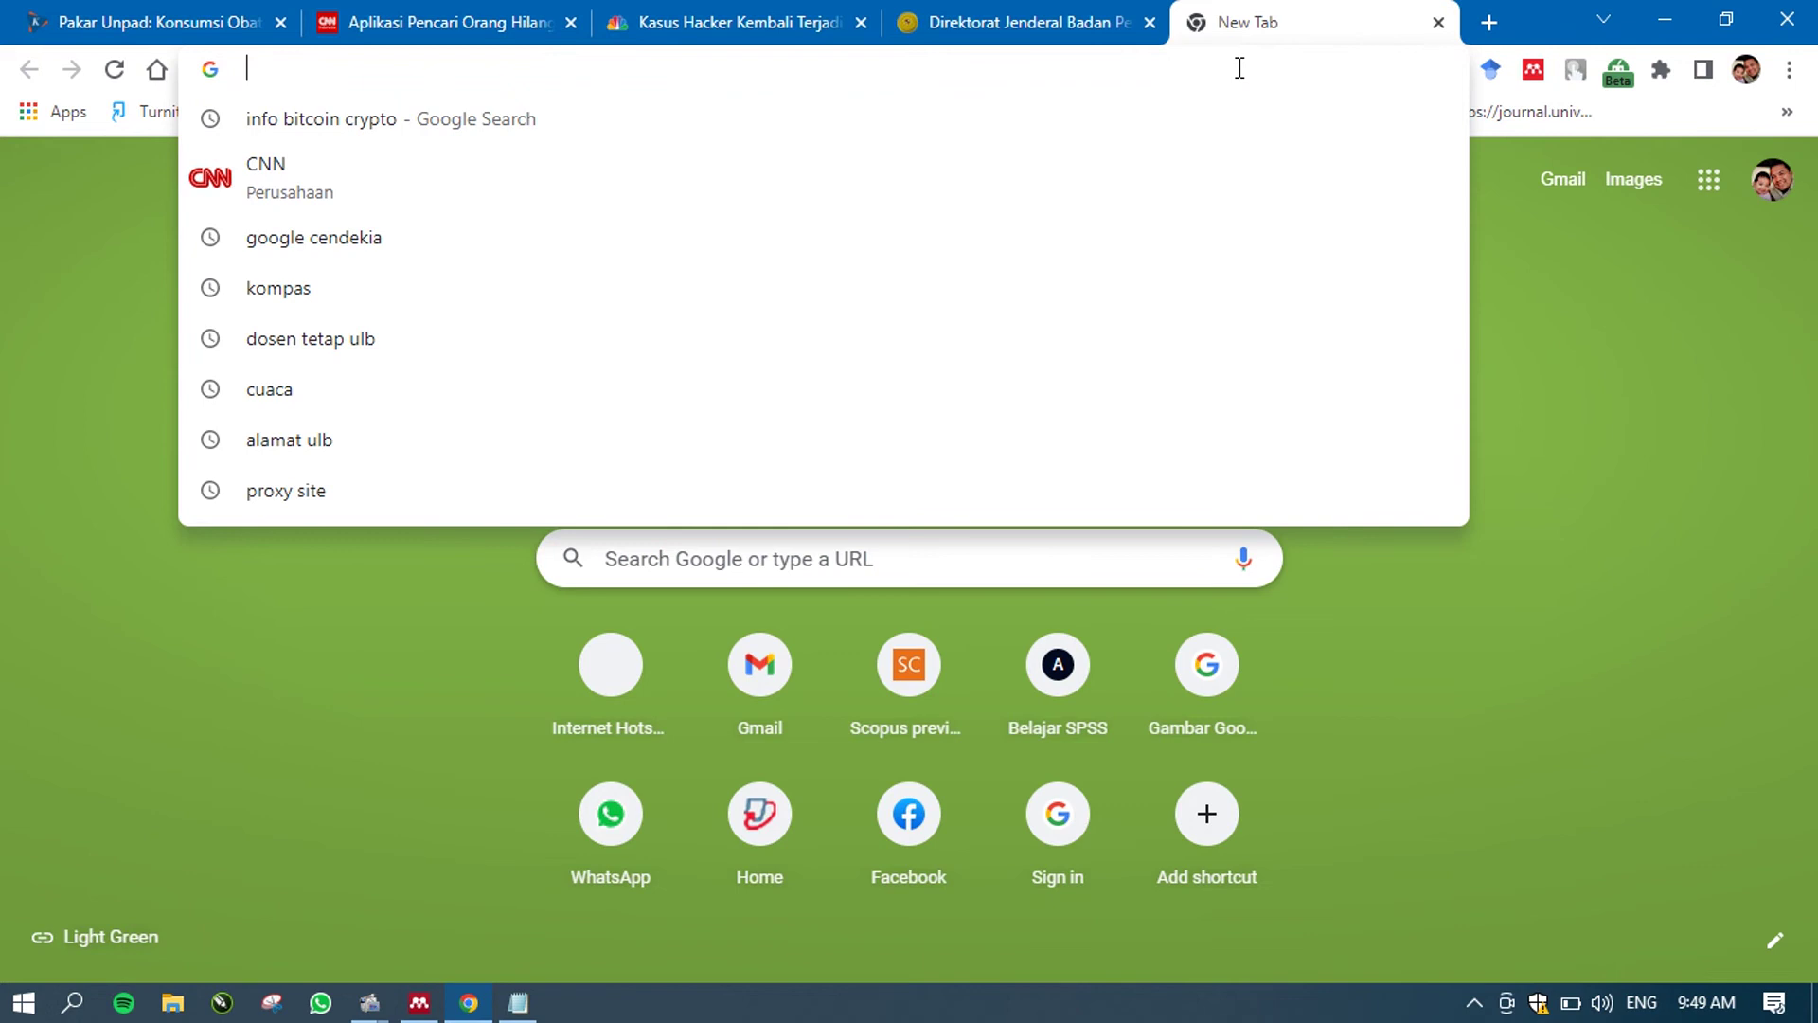
text(ka)
key(BackSpace)
key(BackSpace)
key(BackSpace)
text(Hukum )
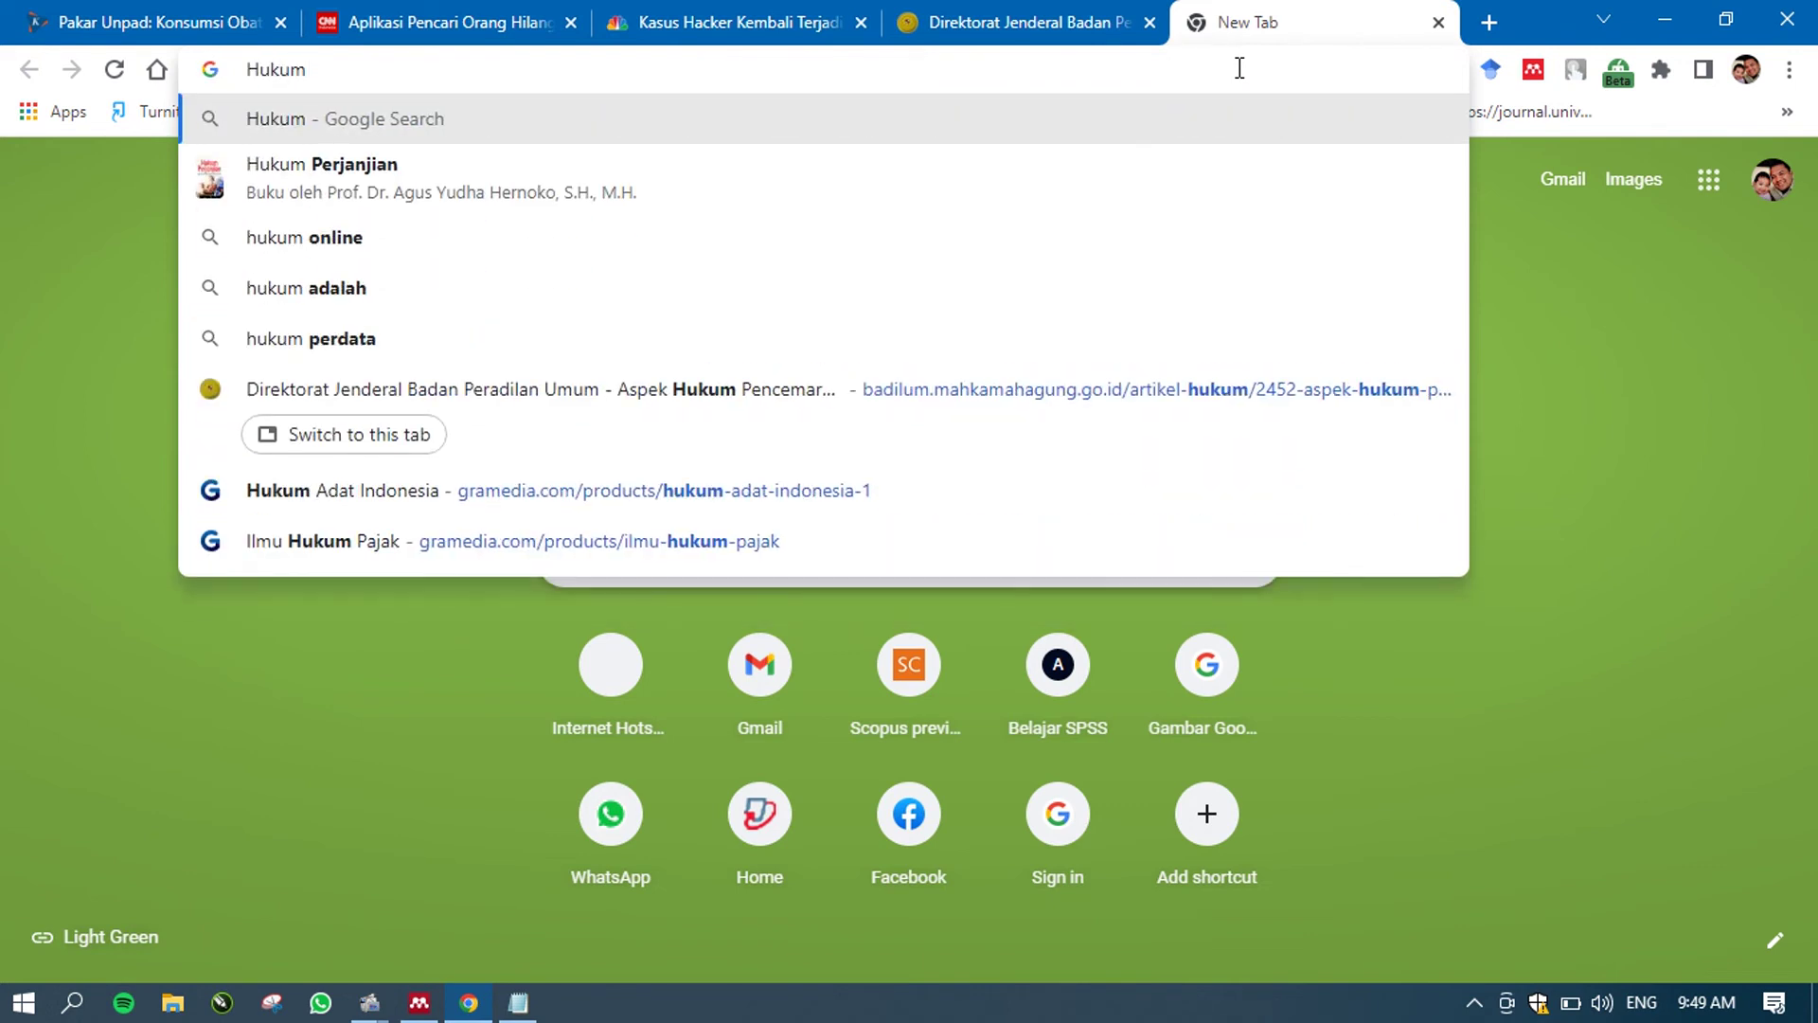
text(Perundangan)
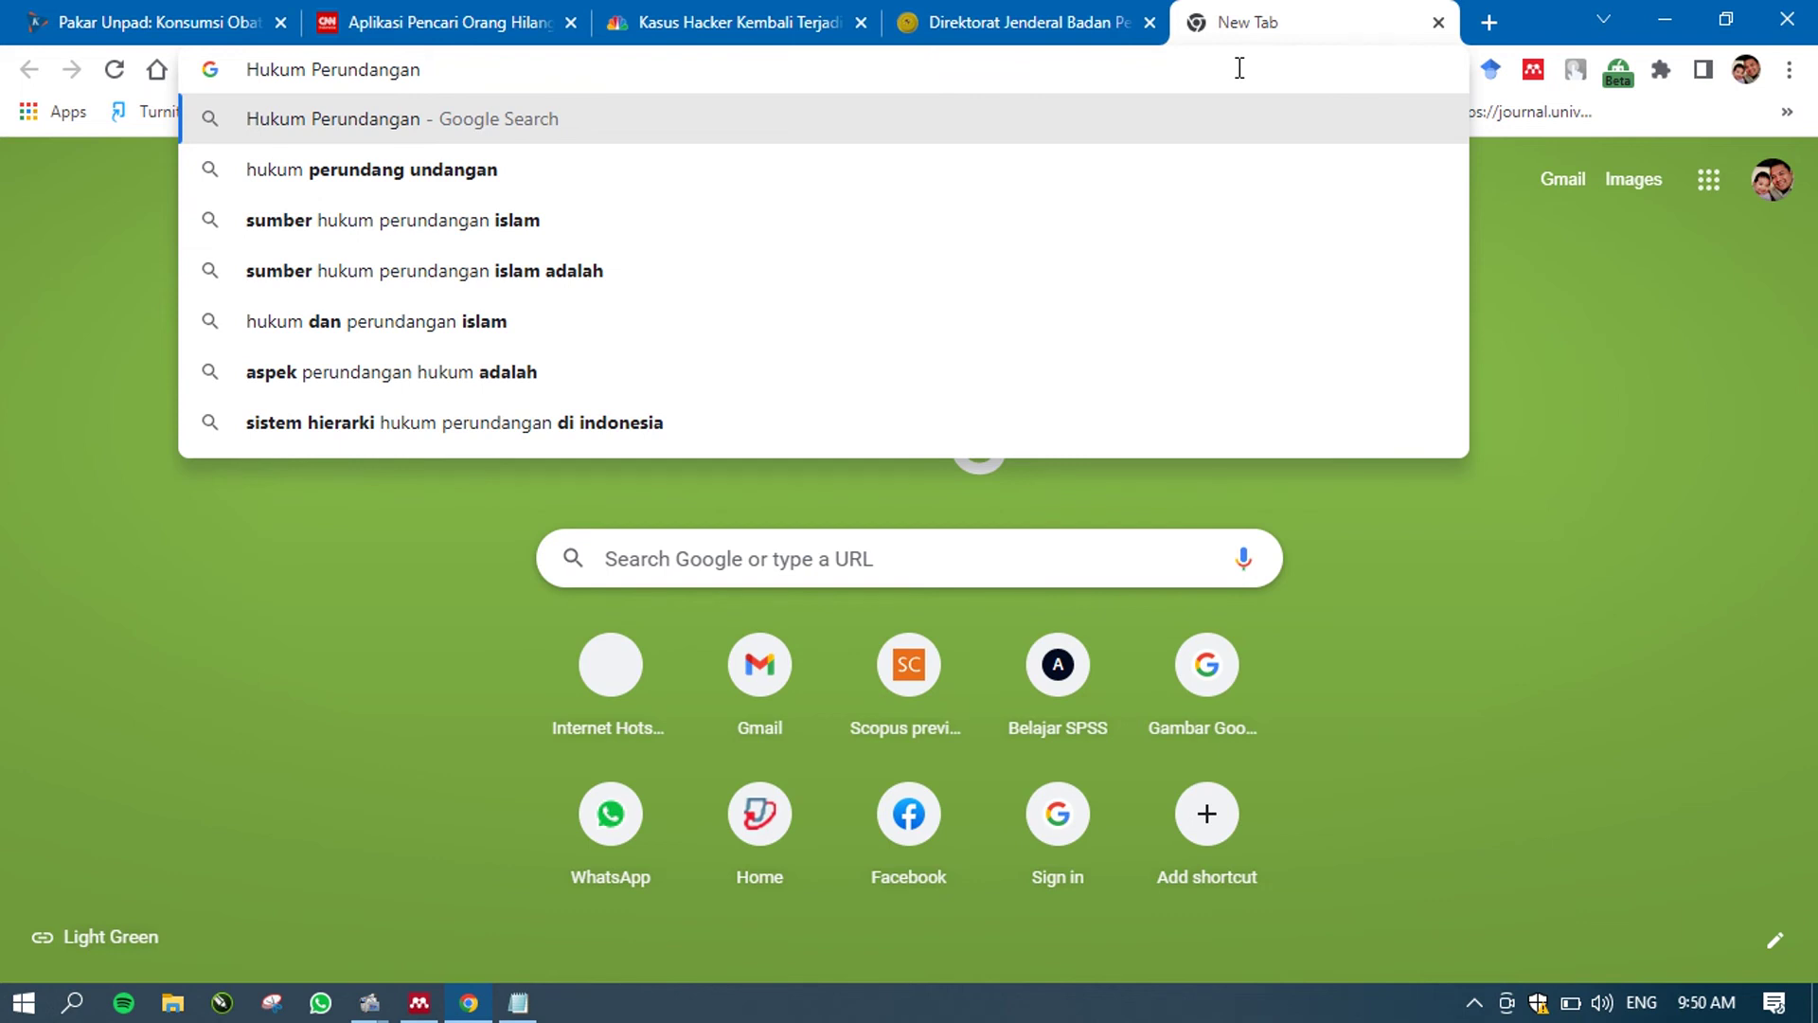
click(527, 445)
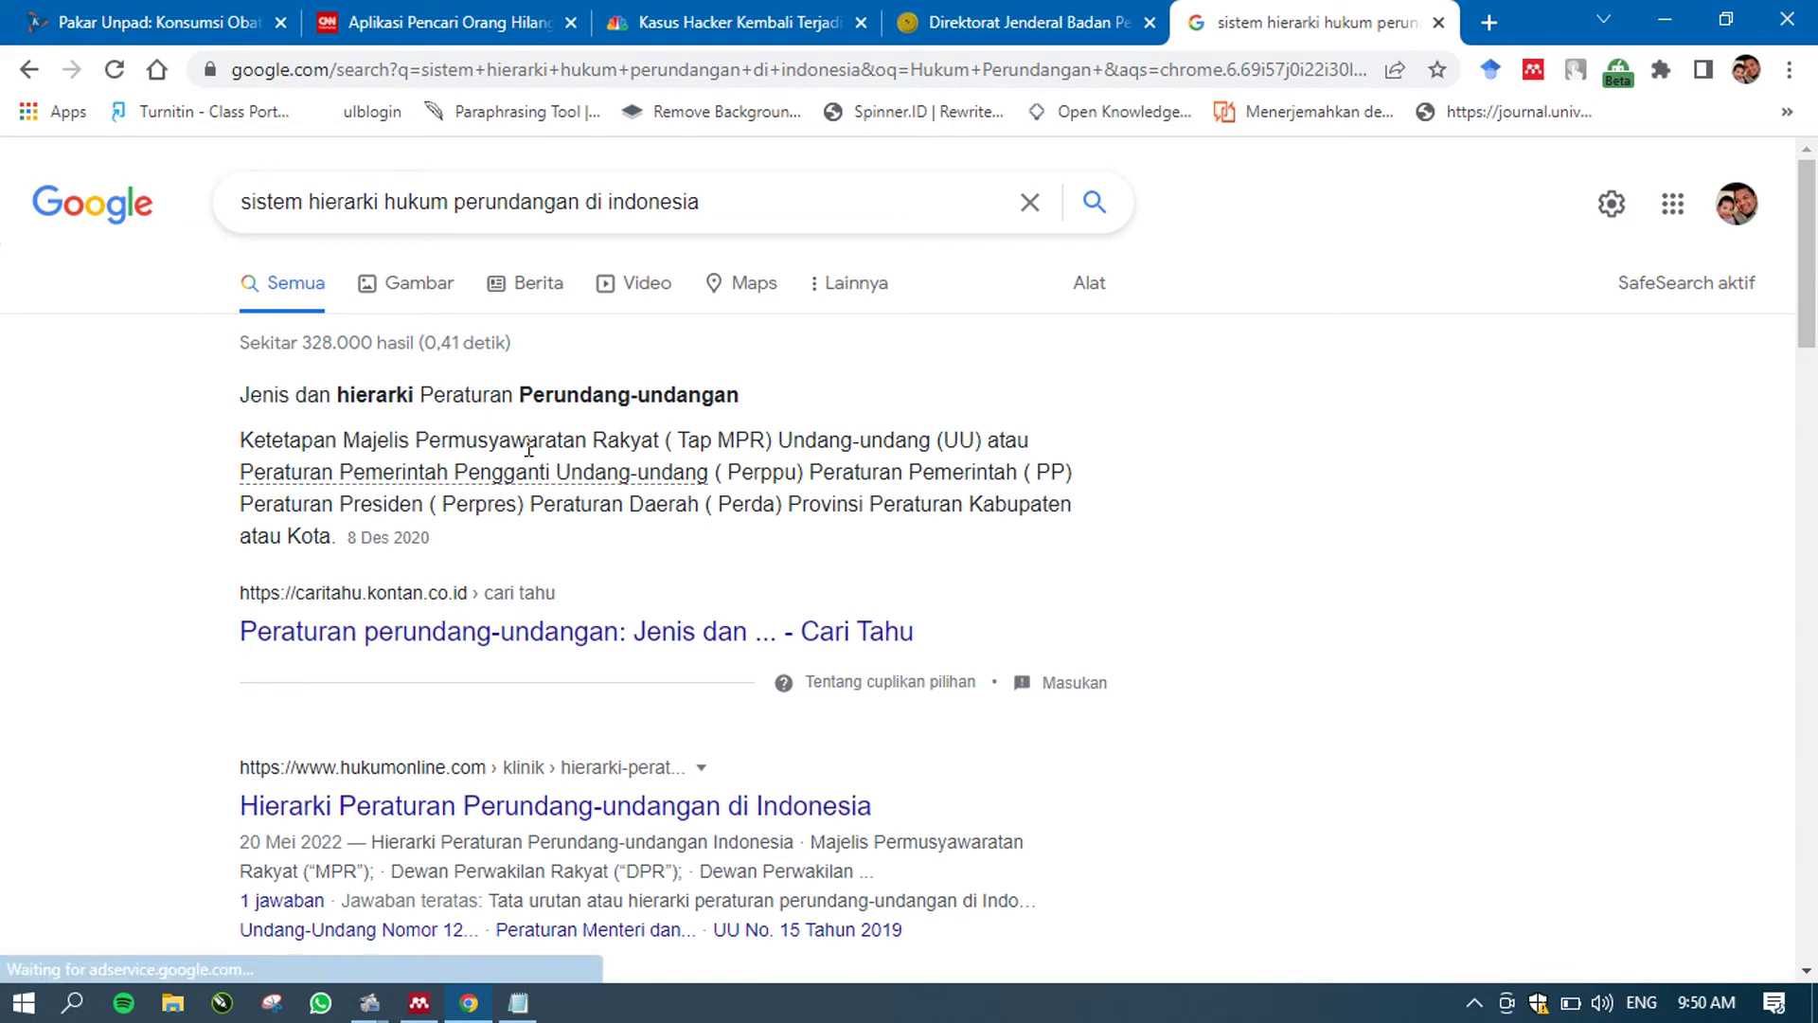
click(421, 637)
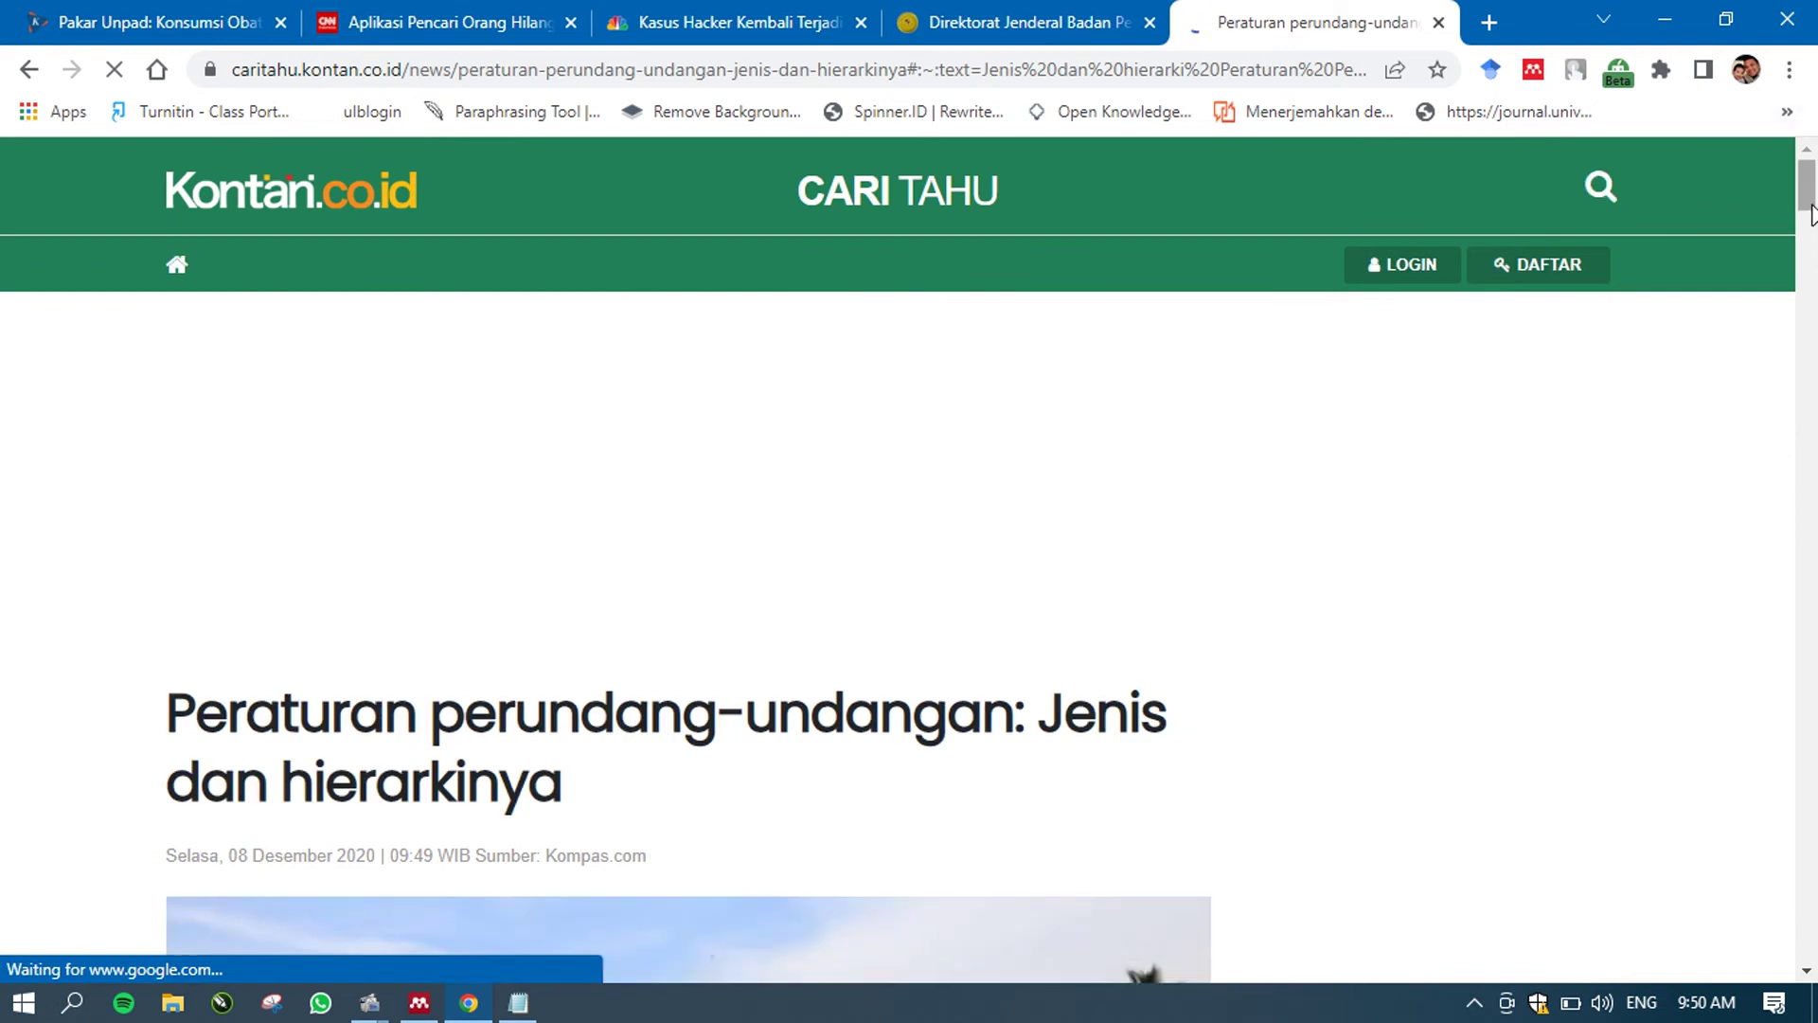
drag(1810, 208, 1809, 255)
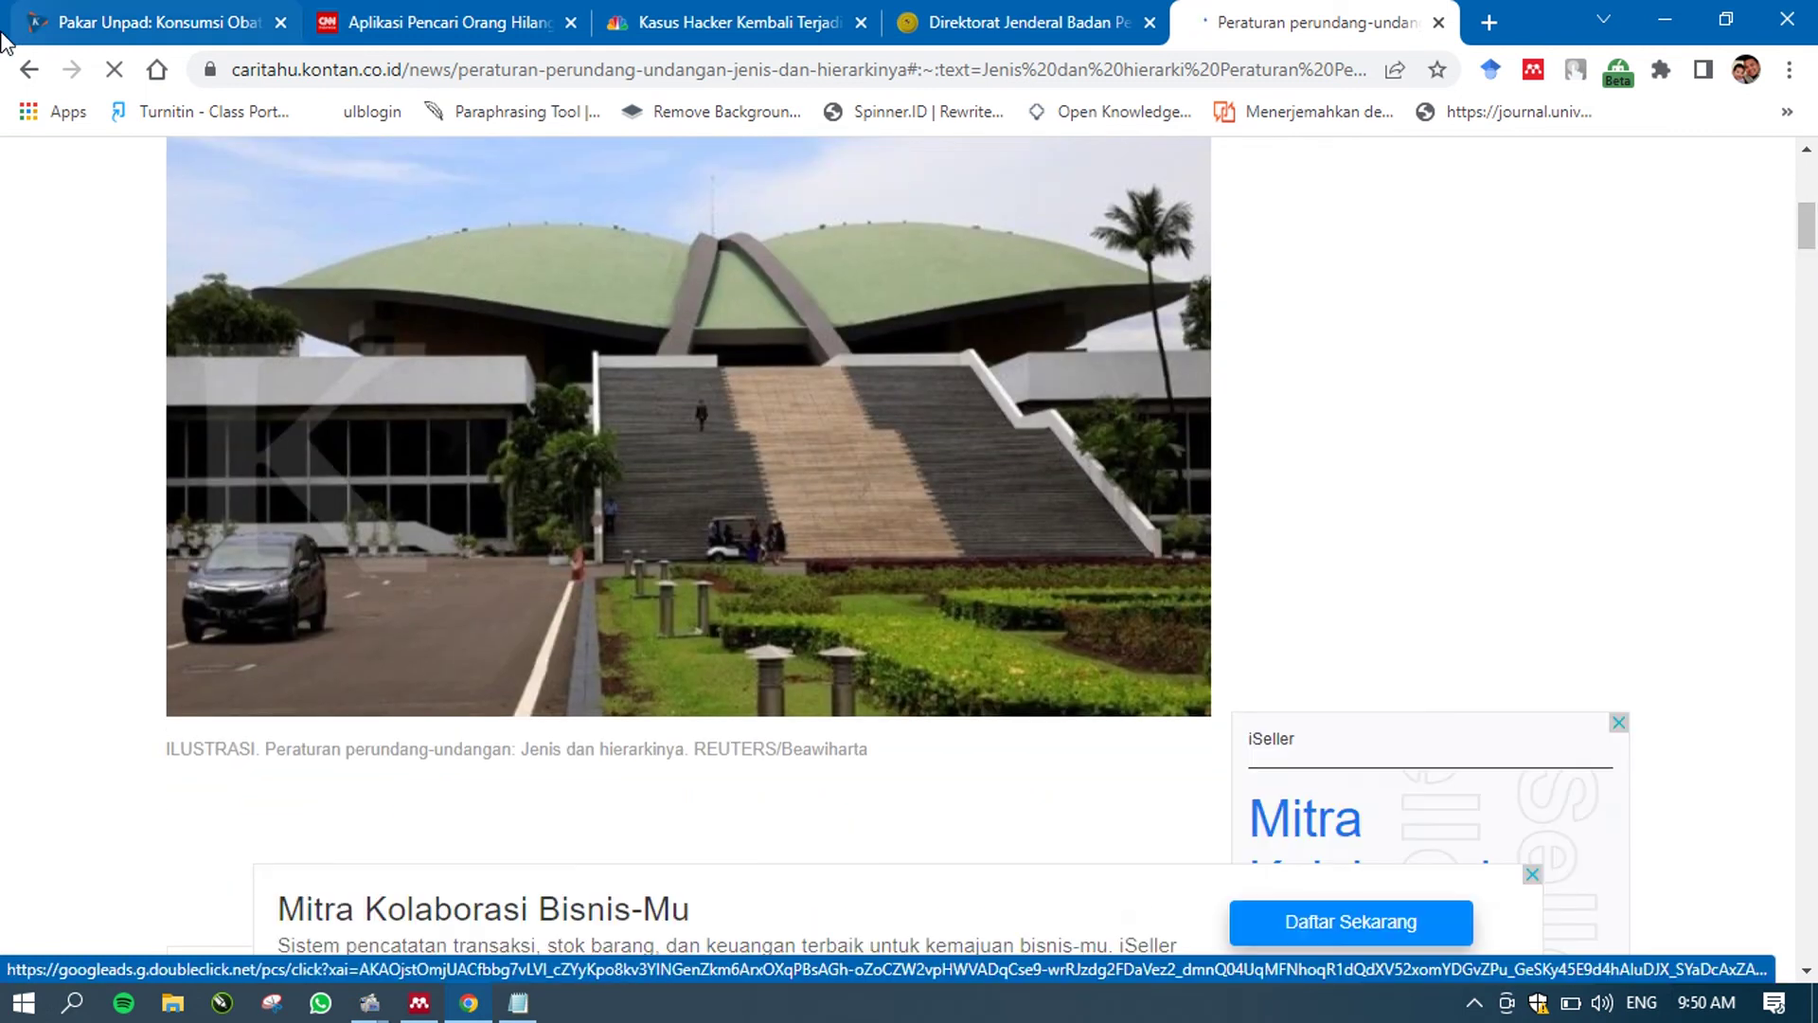
- Return to the Google results, open the Hukumonline article "Hierarki Peraturan Perundang-undangan di Indonesia", and dismiss its pop-up advertisement
click(31, 71)
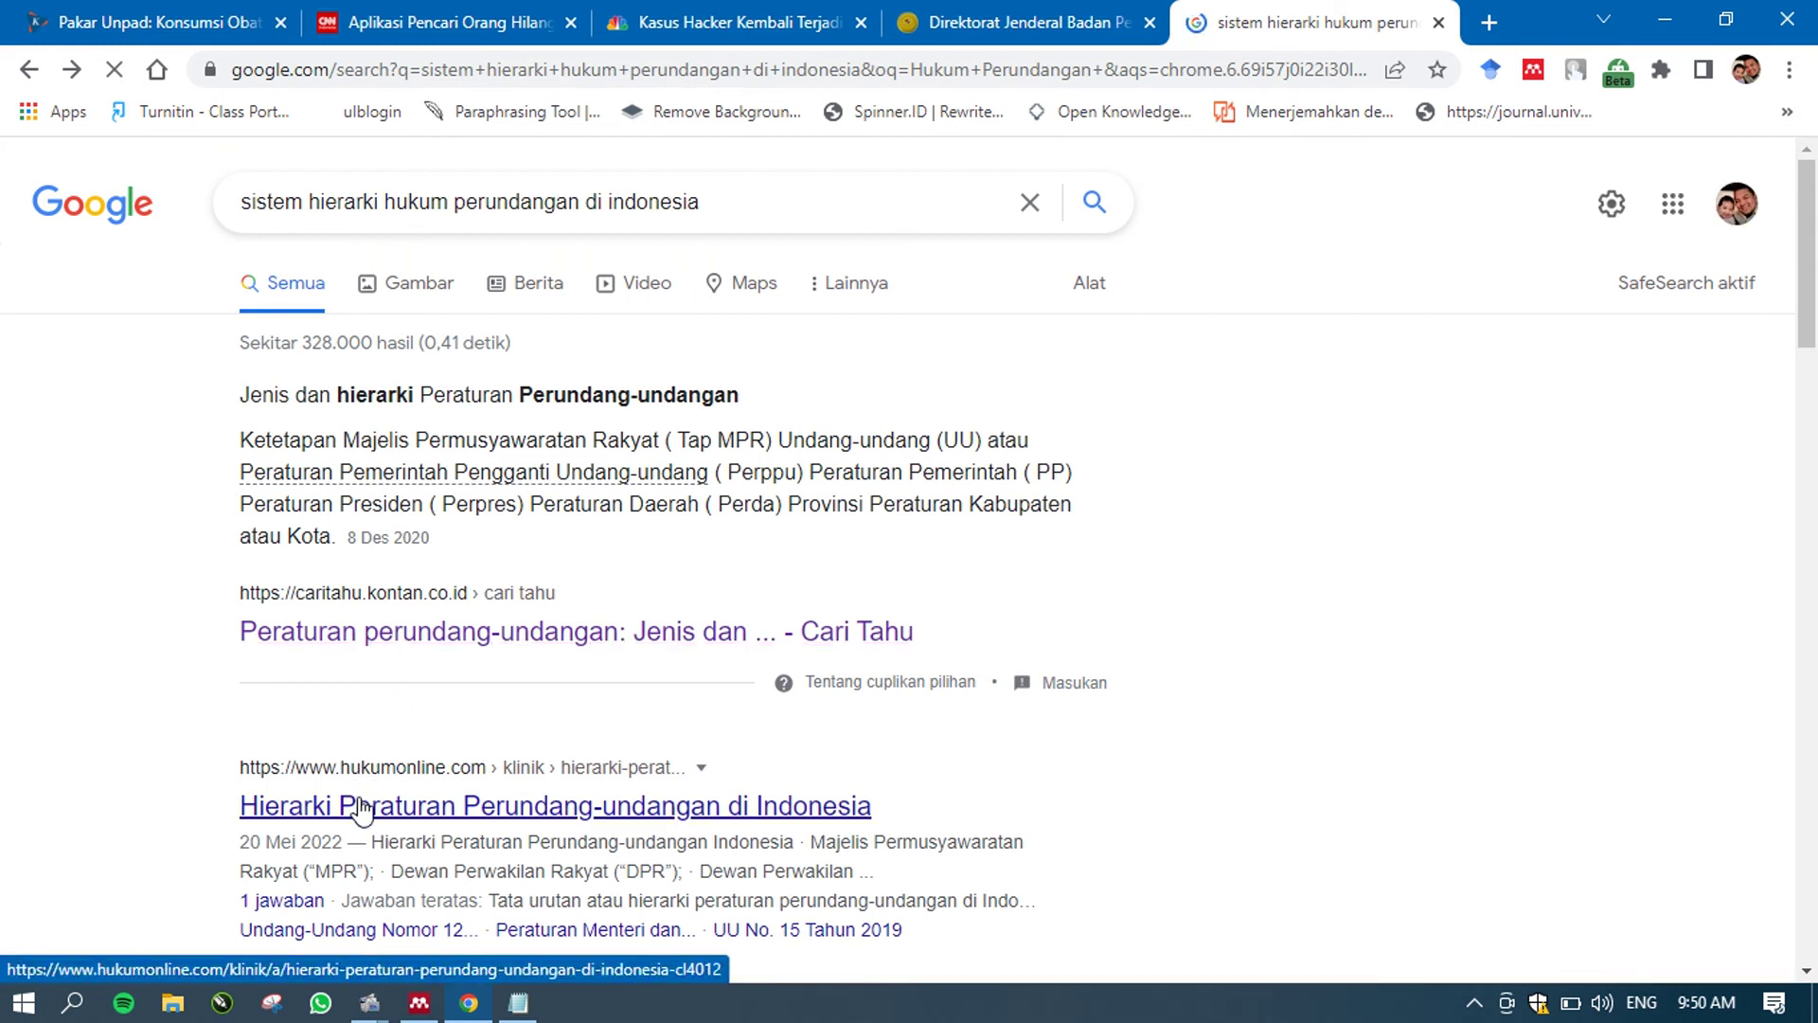
click(361, 809)
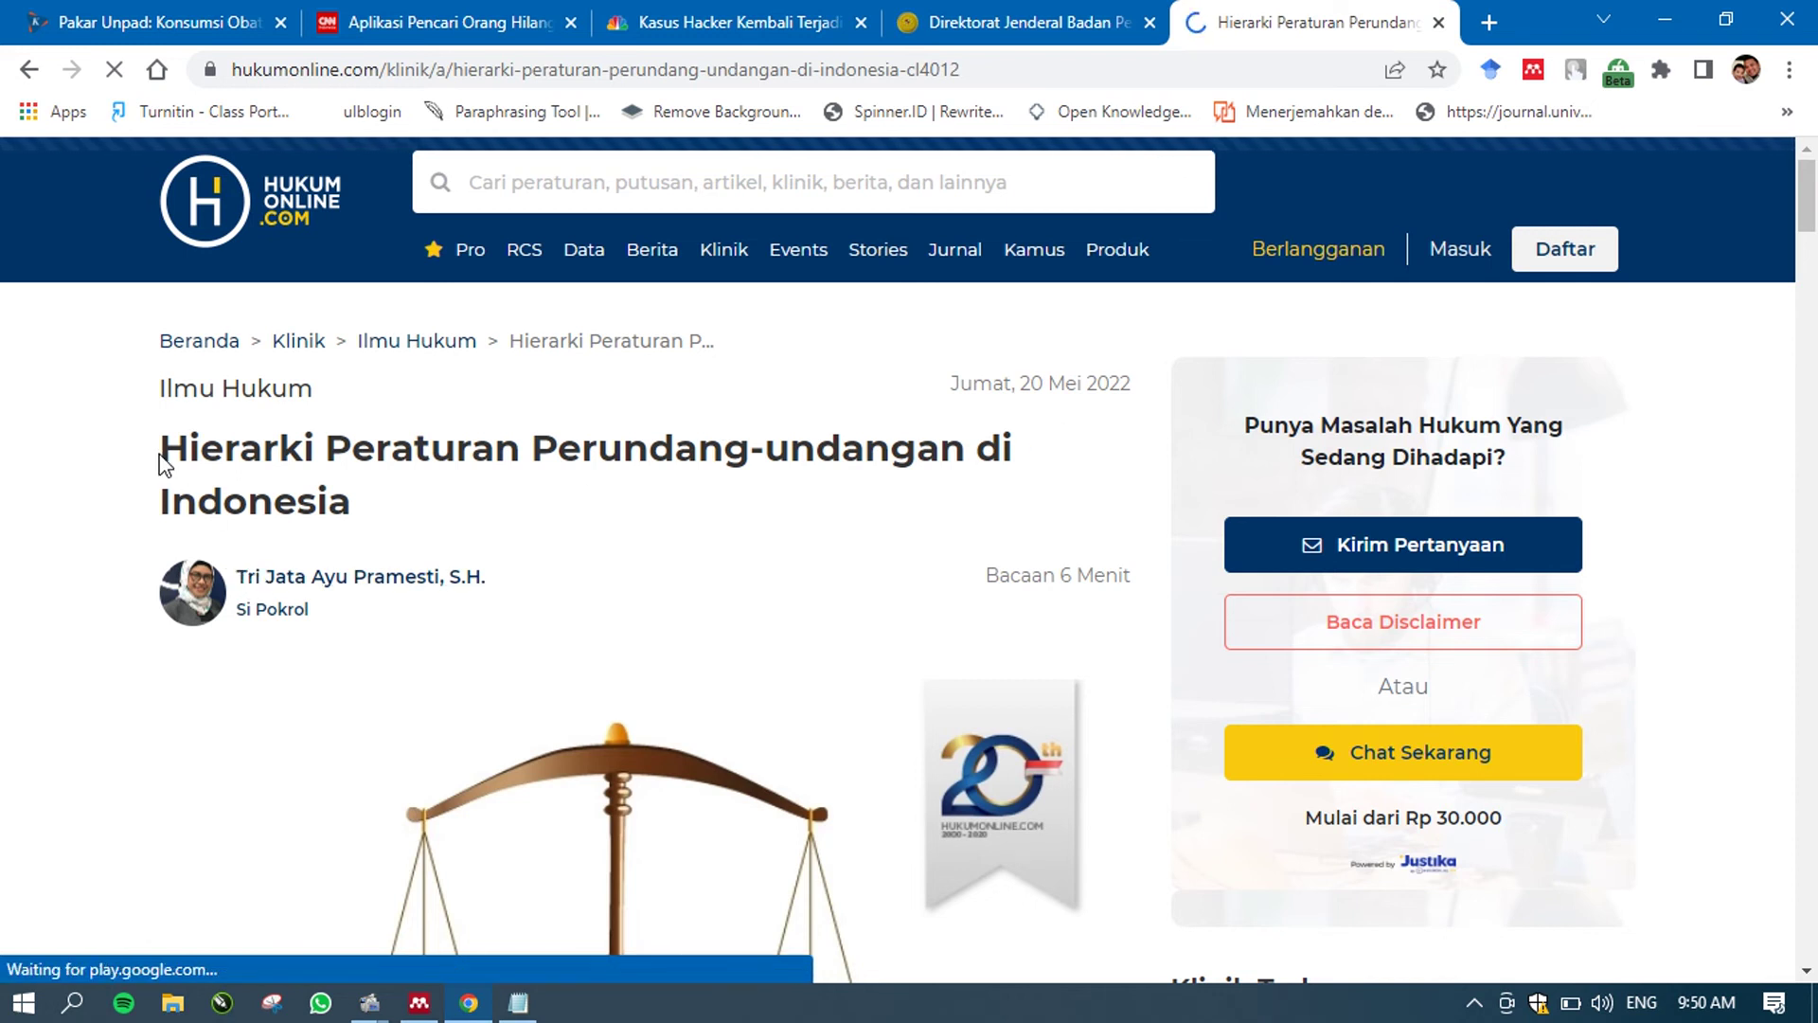
drag(159, 447, 350, 499)
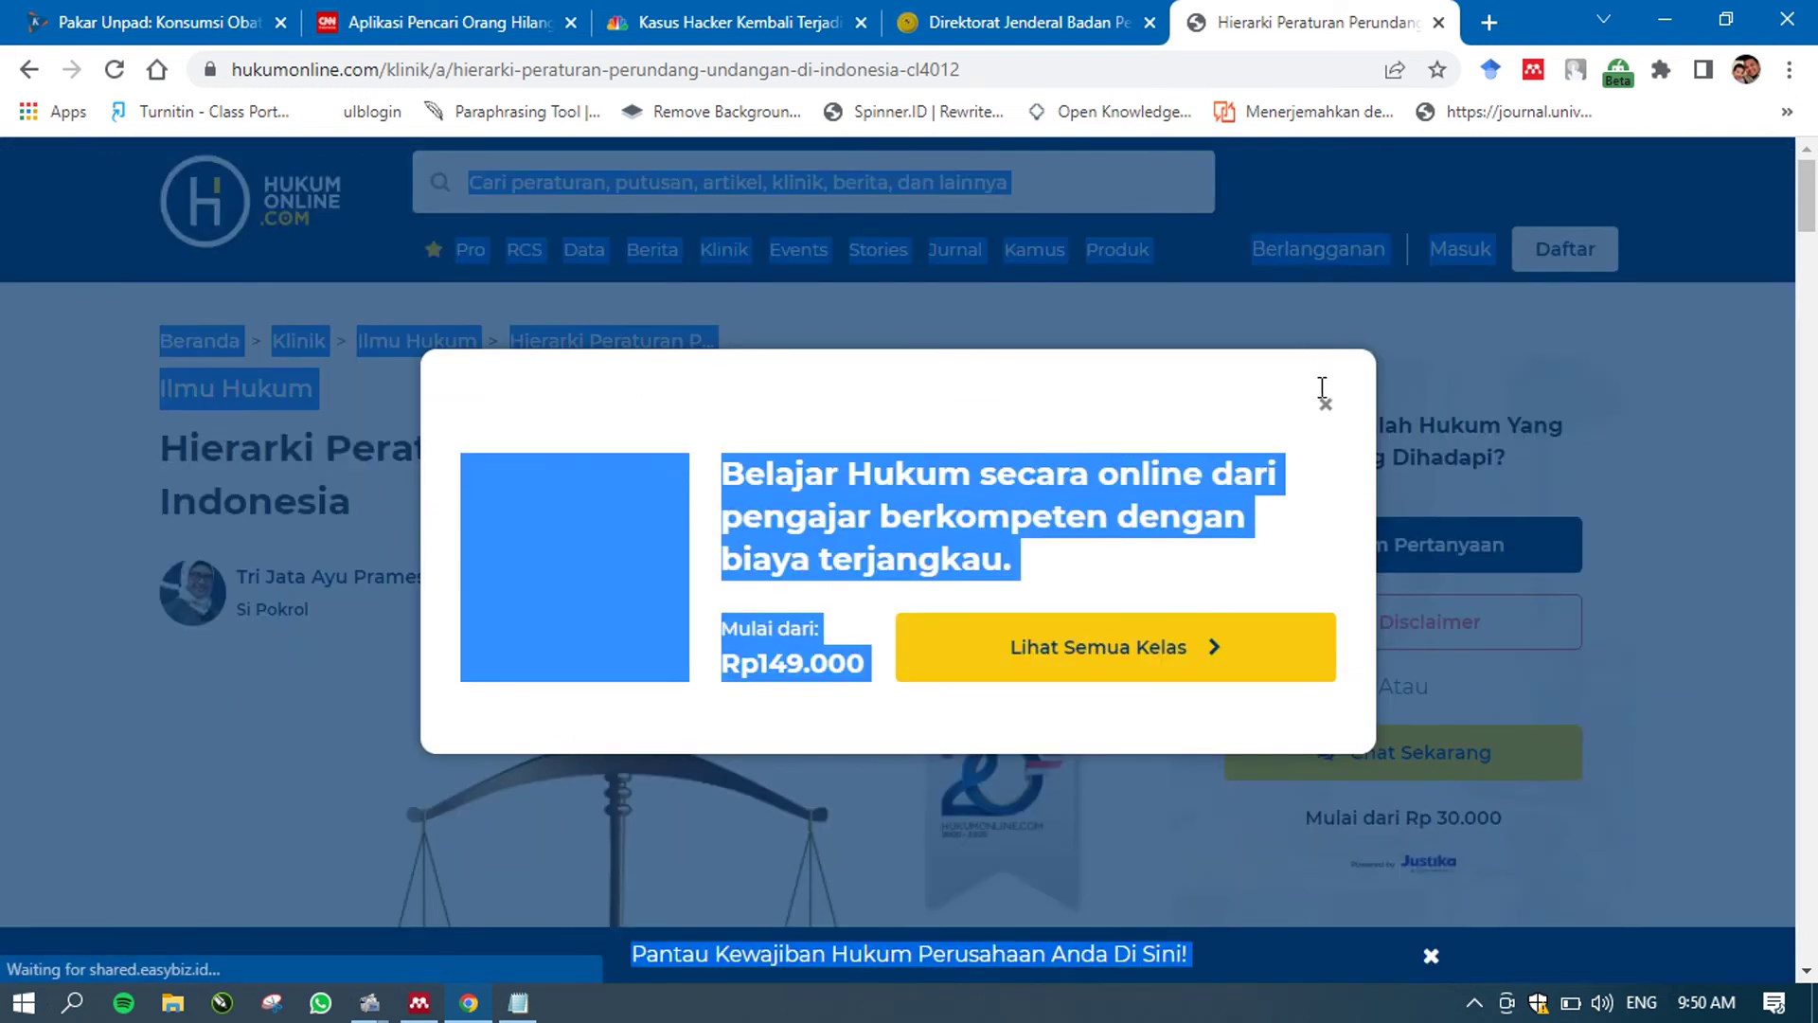
click(1325, 407)
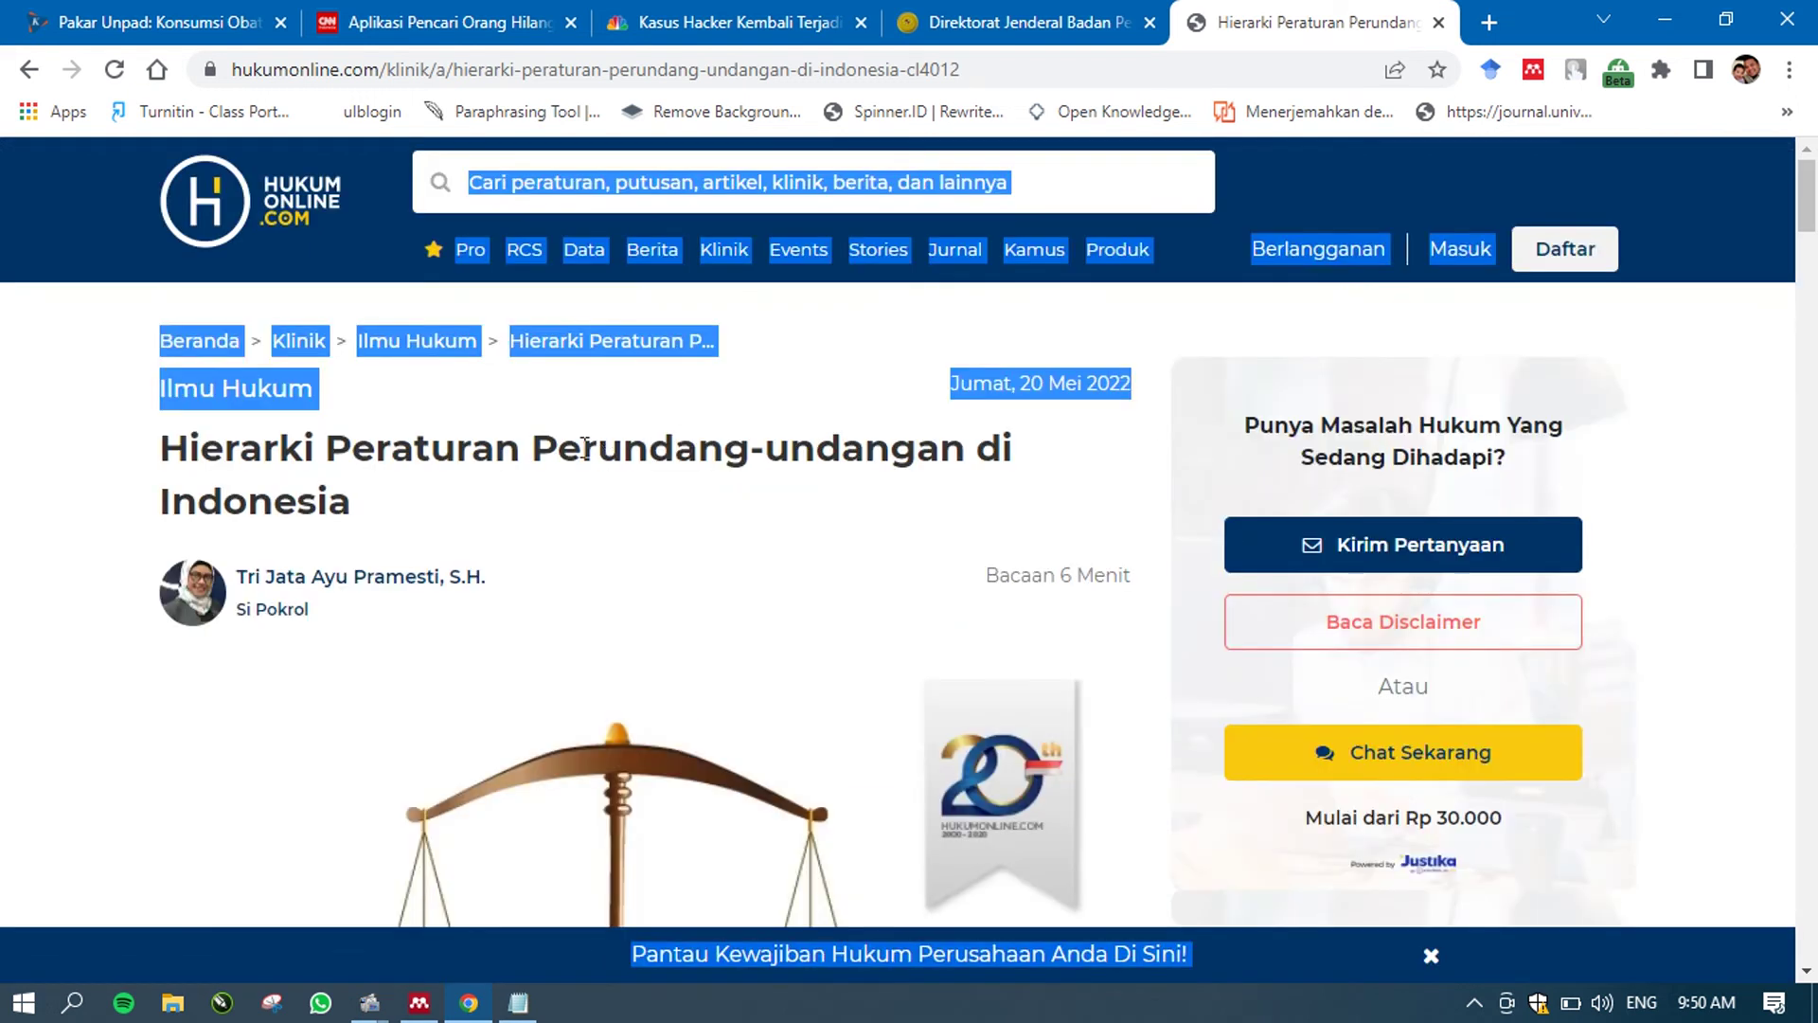
click(220, 468)
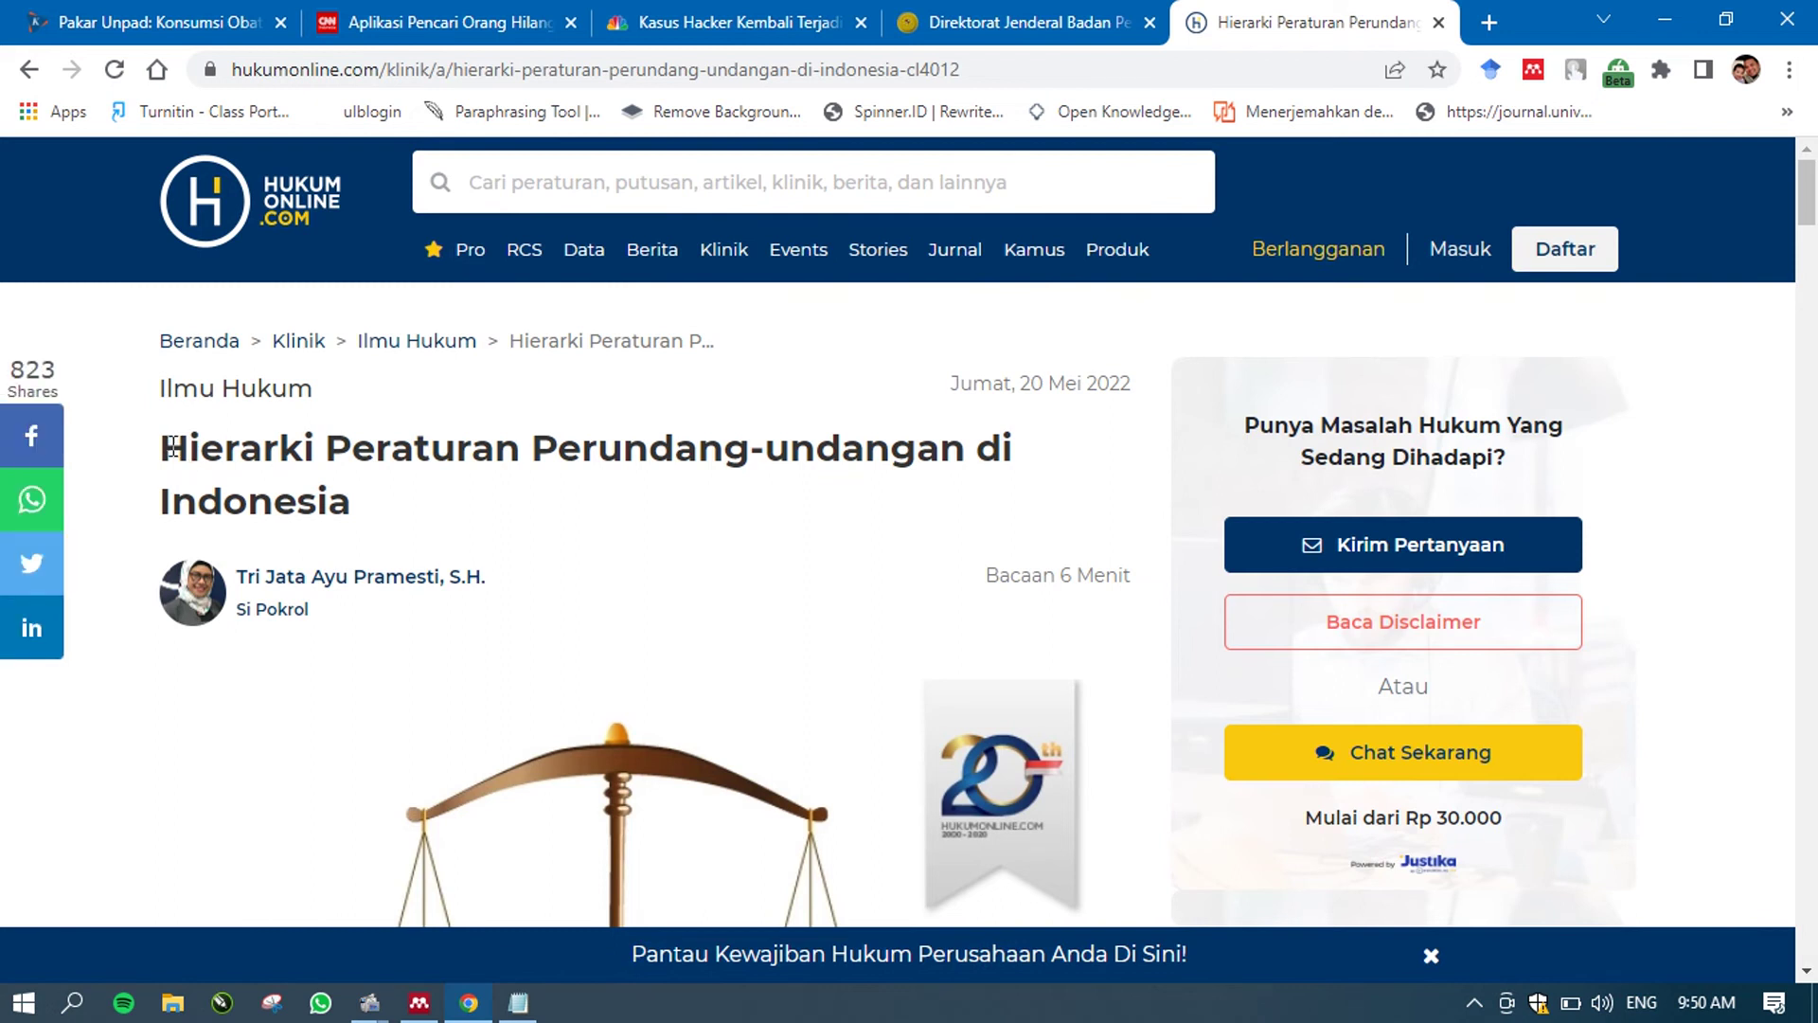
- Copy the article's title, switch to Mendeley, and start a manual entry of type Web Page
drag(161, 455, 360, 514)
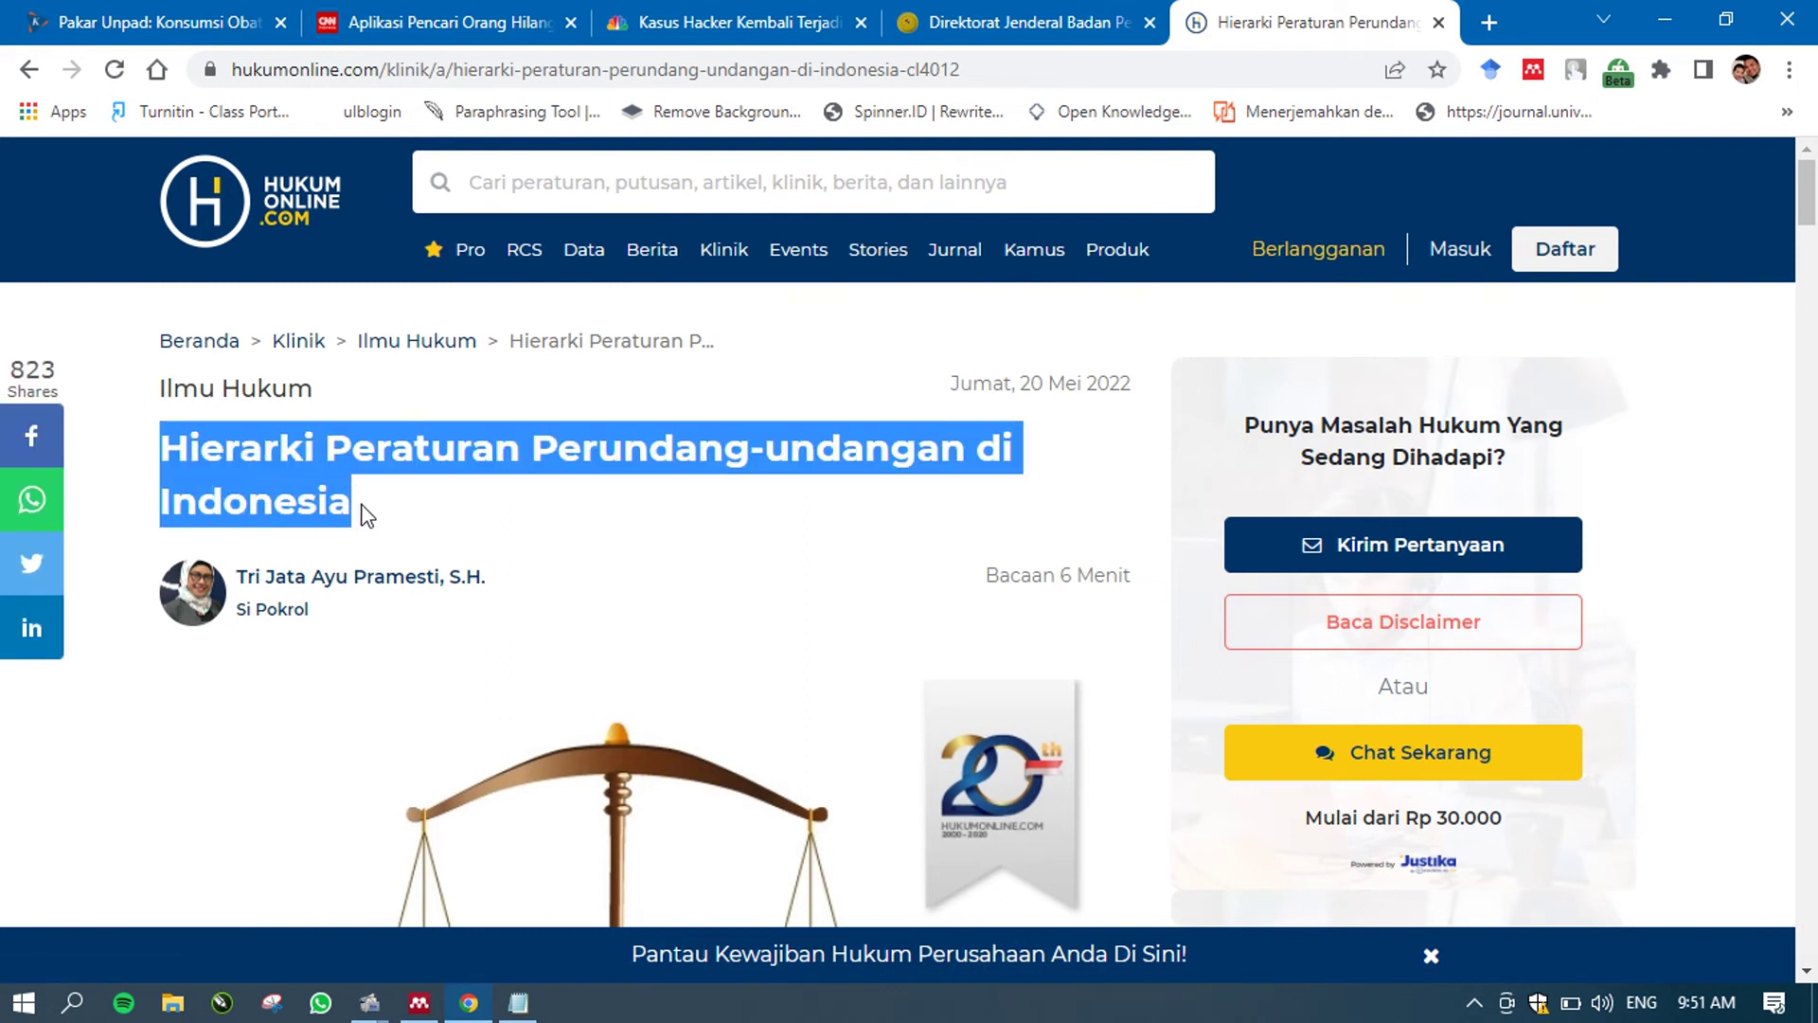
click(419, 1003)
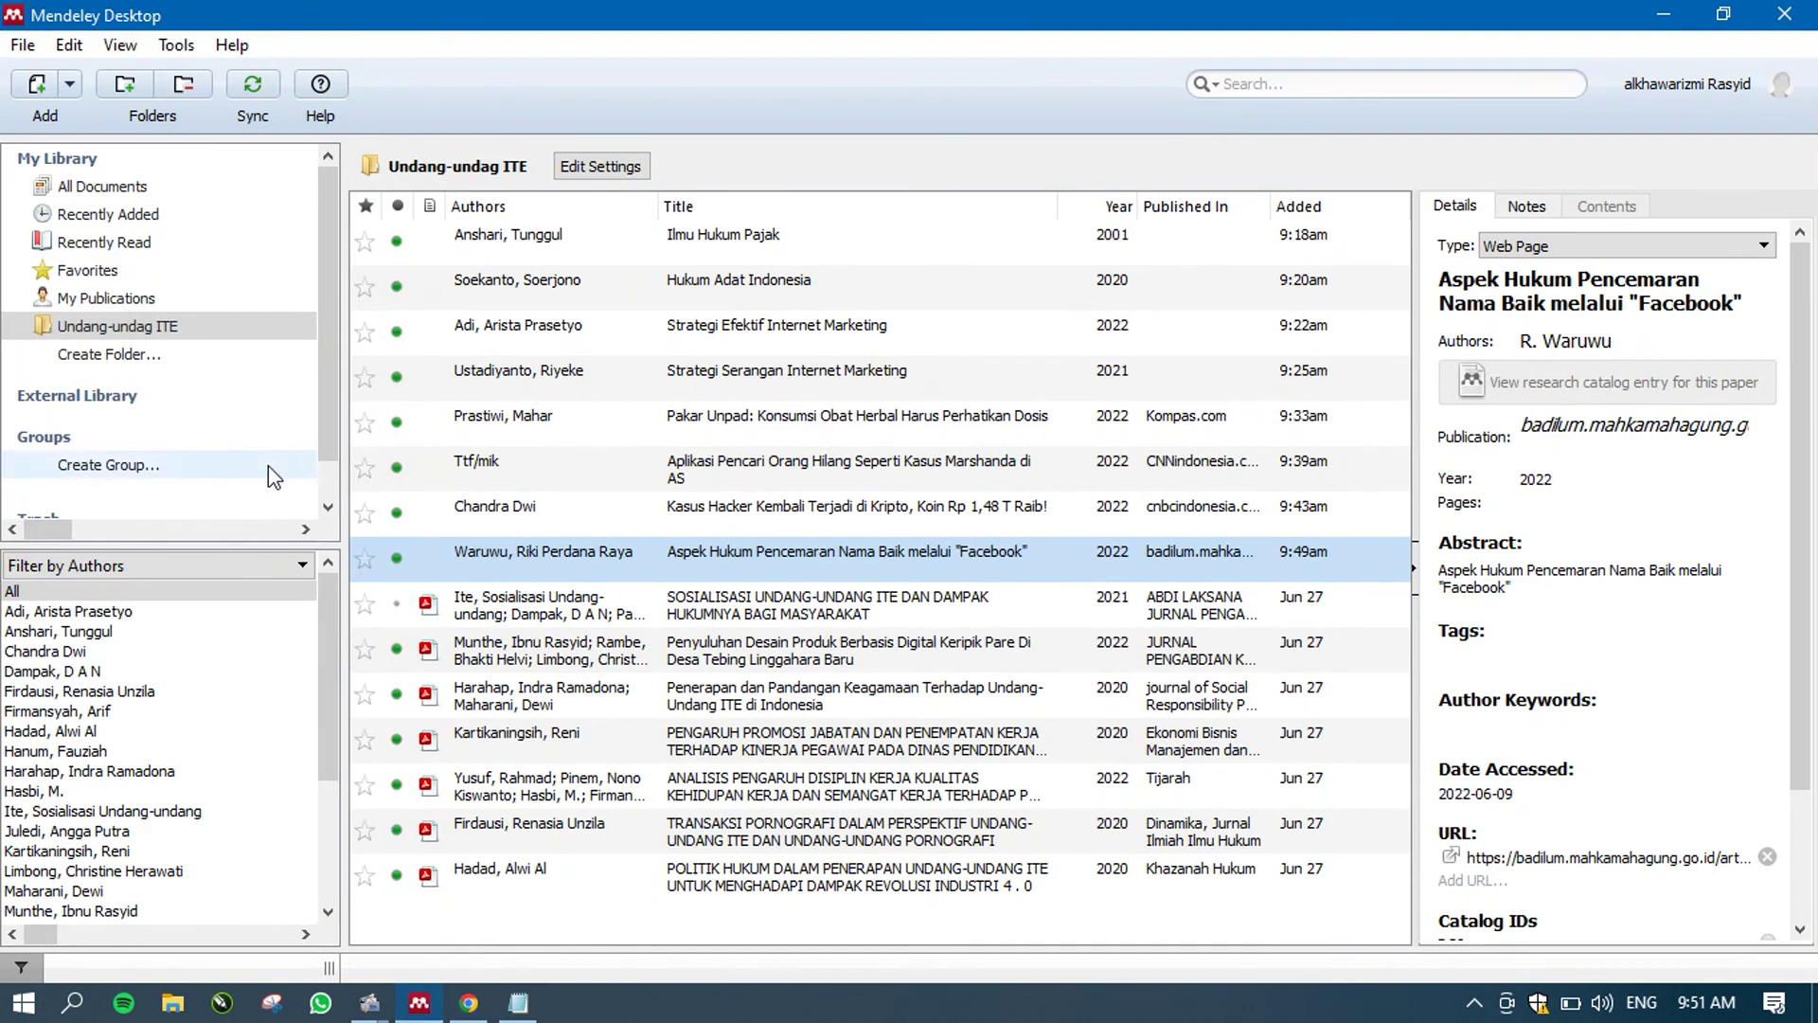
click(73, 86)
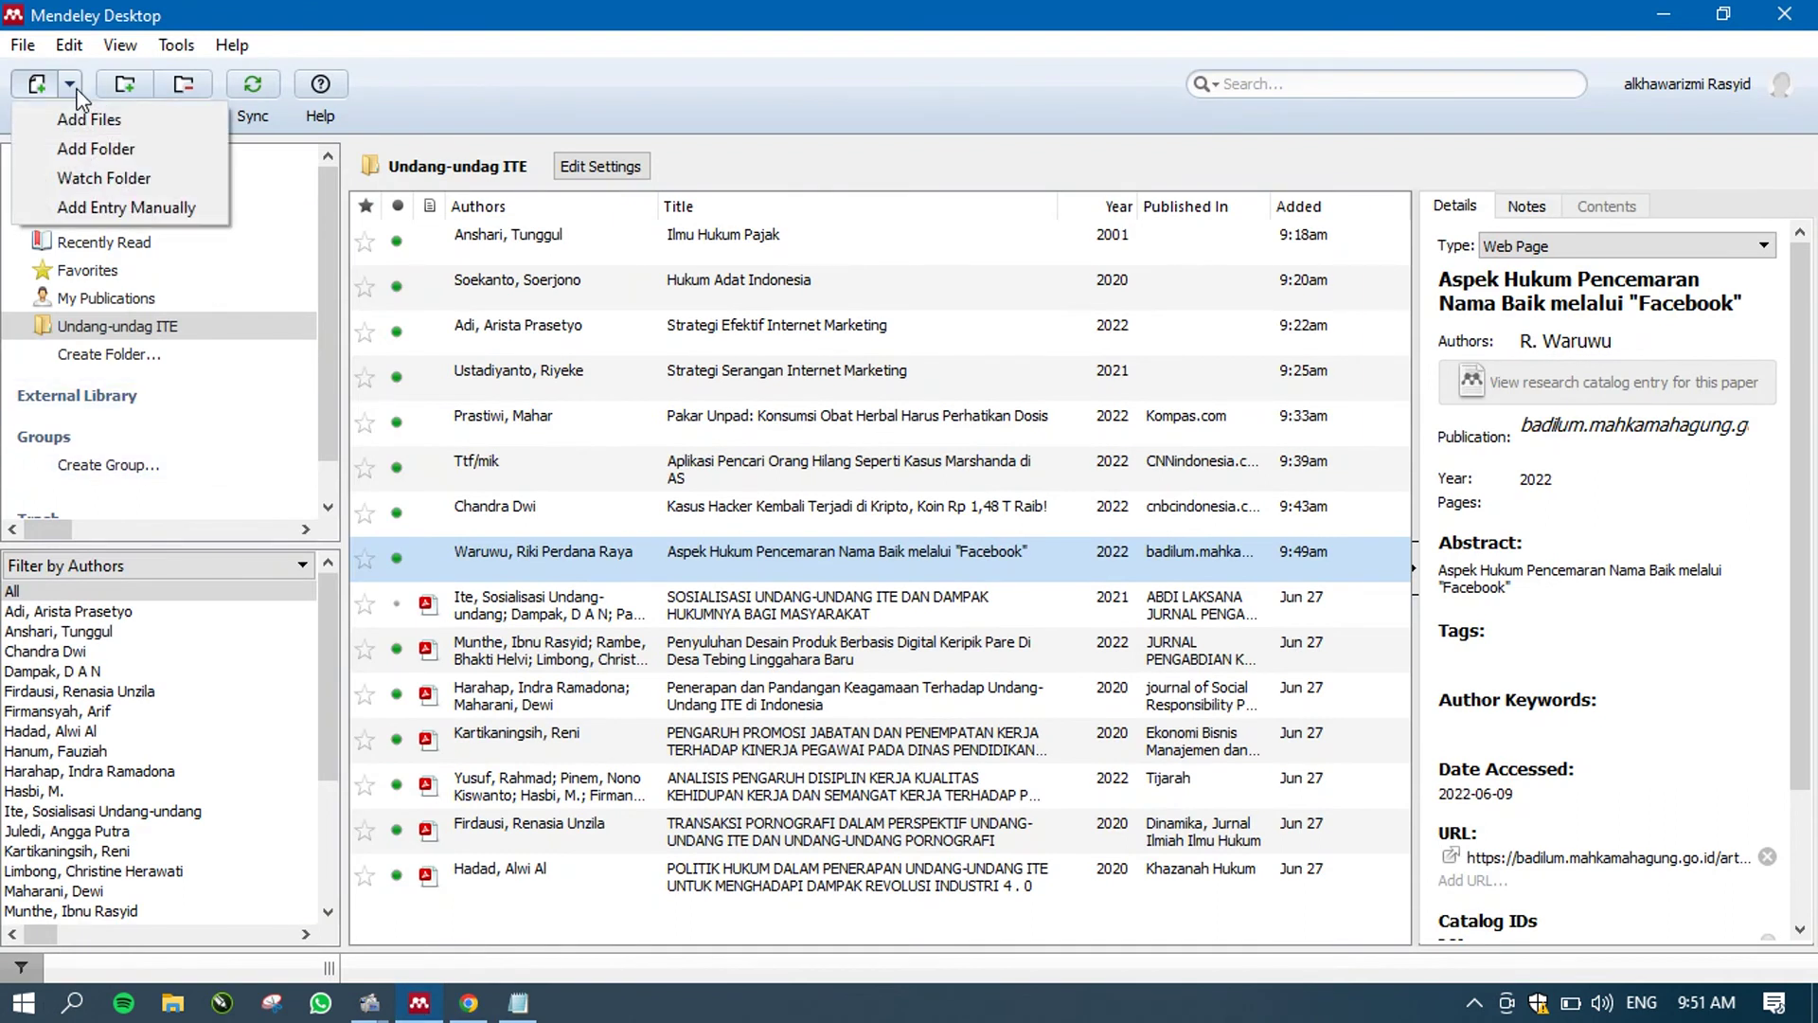
click(112, 207)
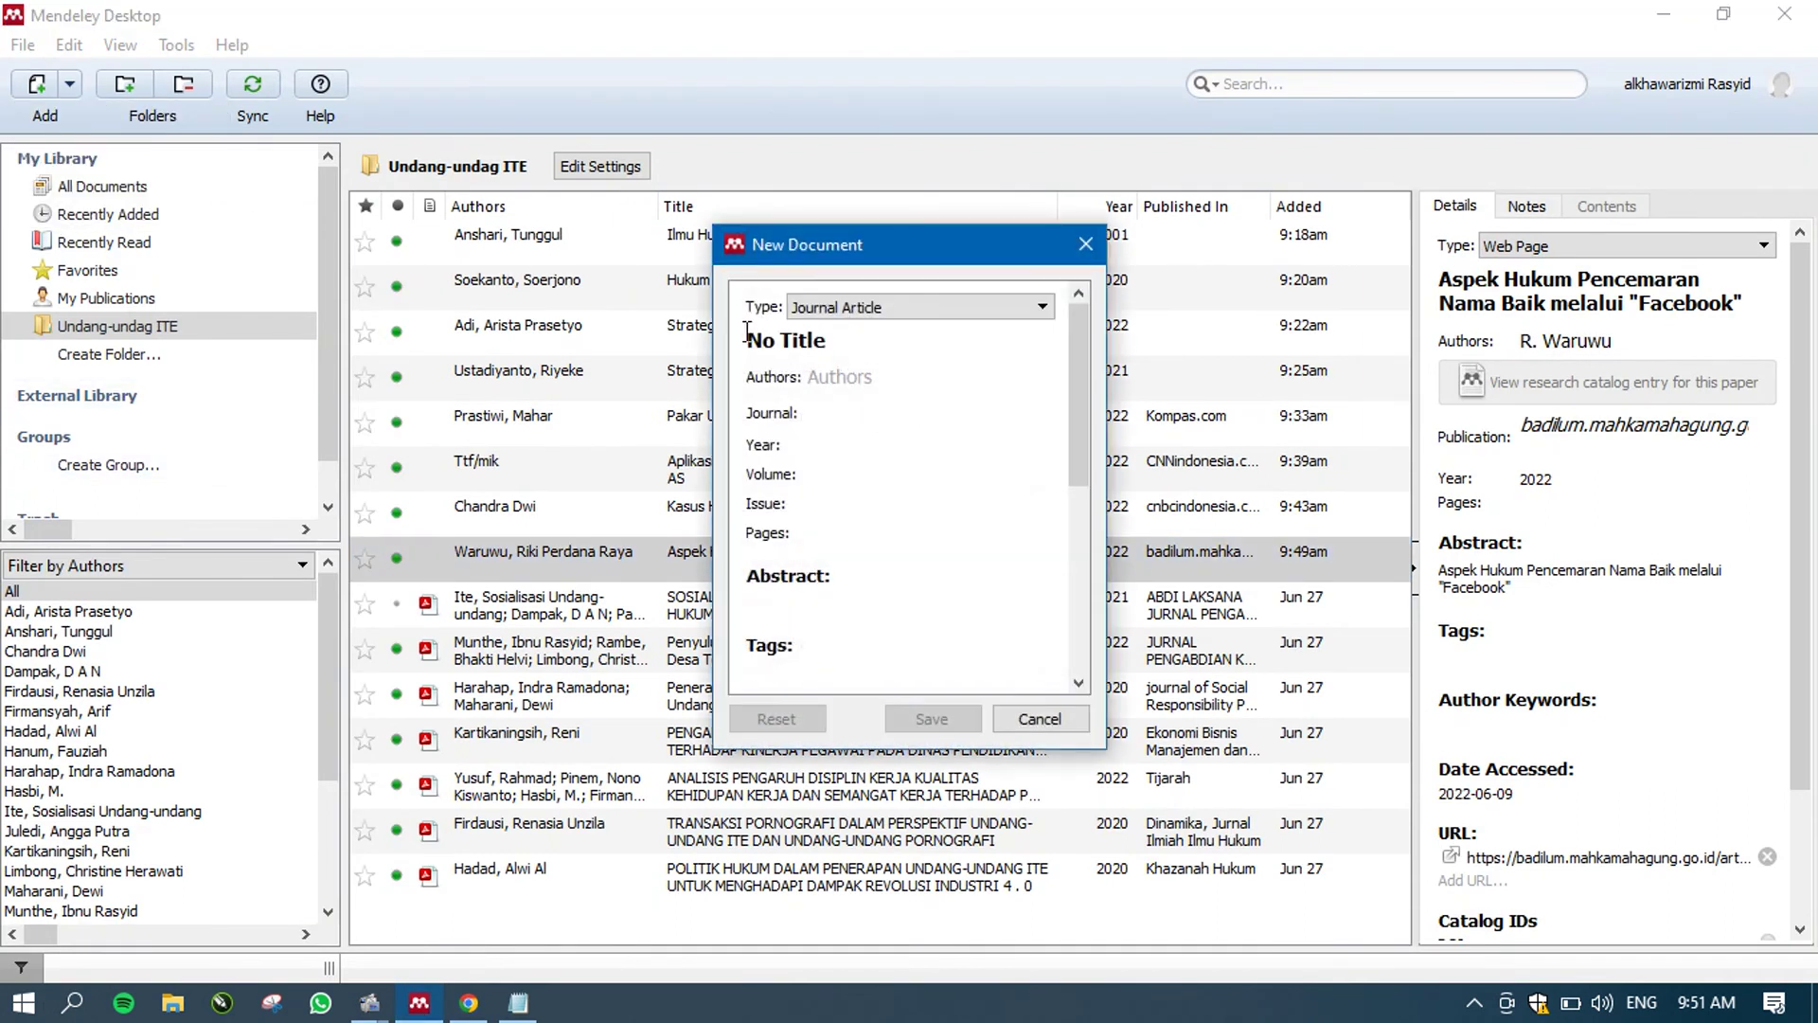
click(894, 306)
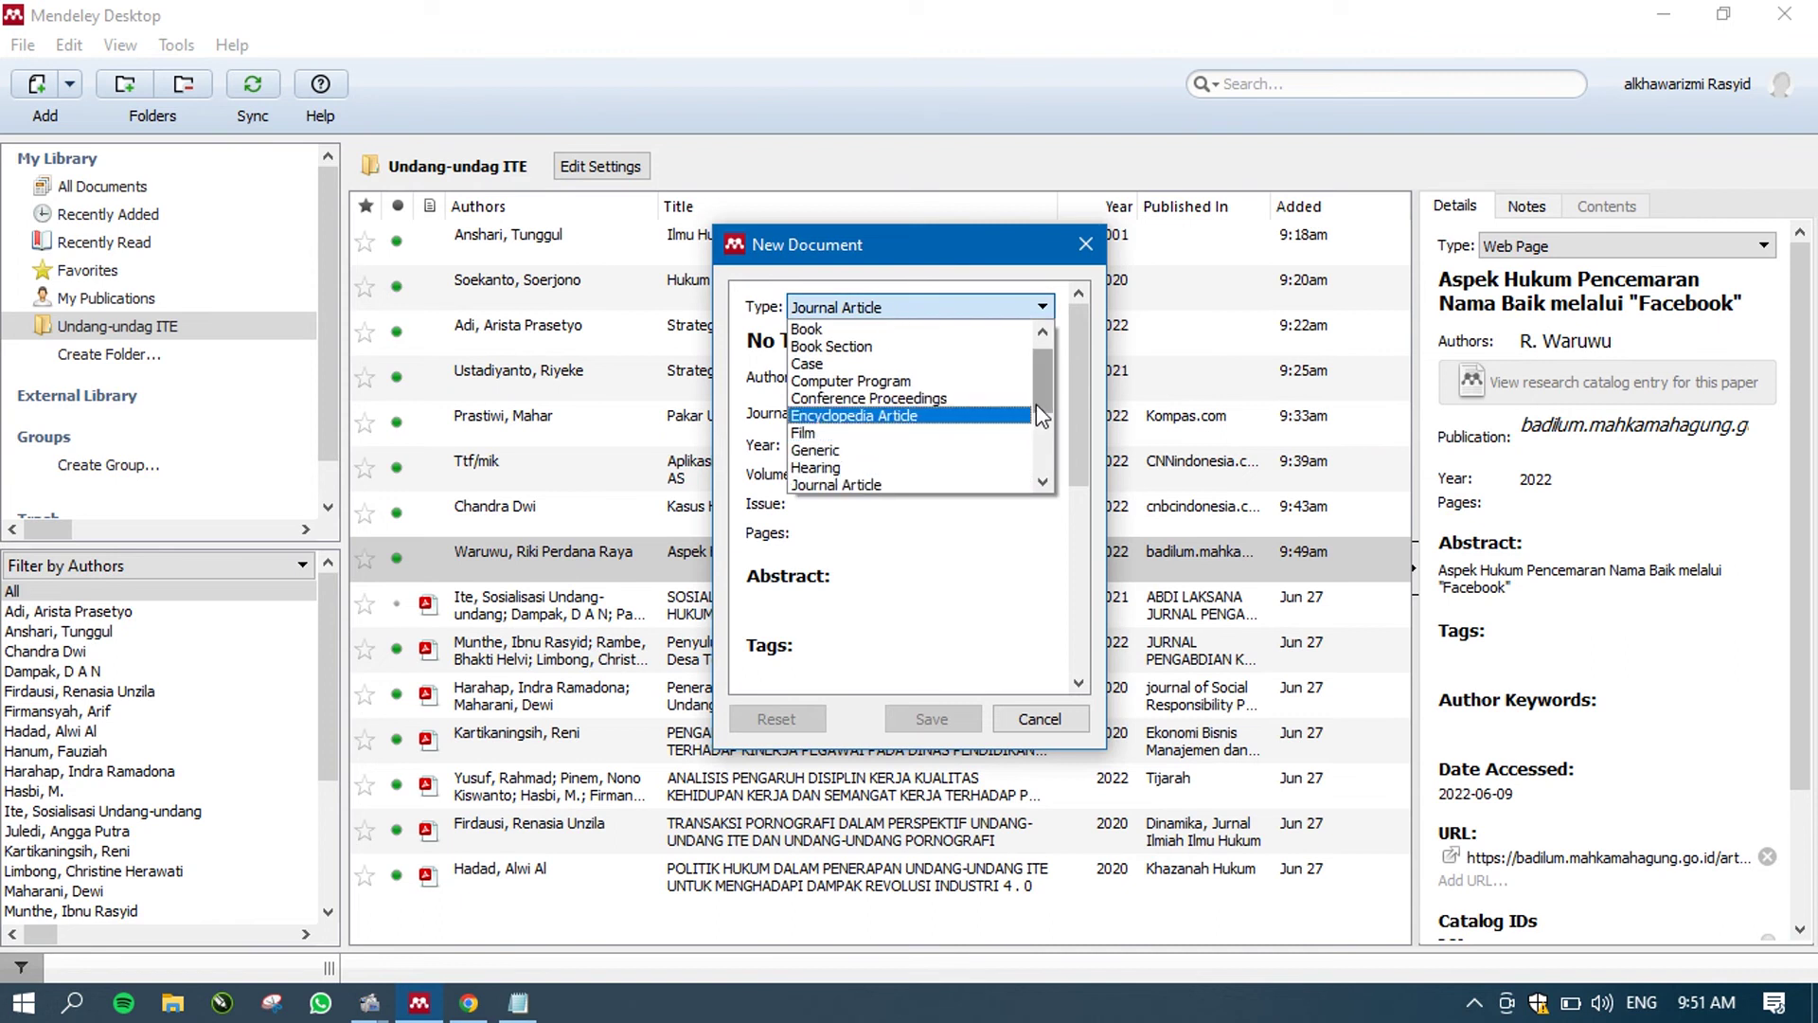
scroll(1041, 455, down, 3)
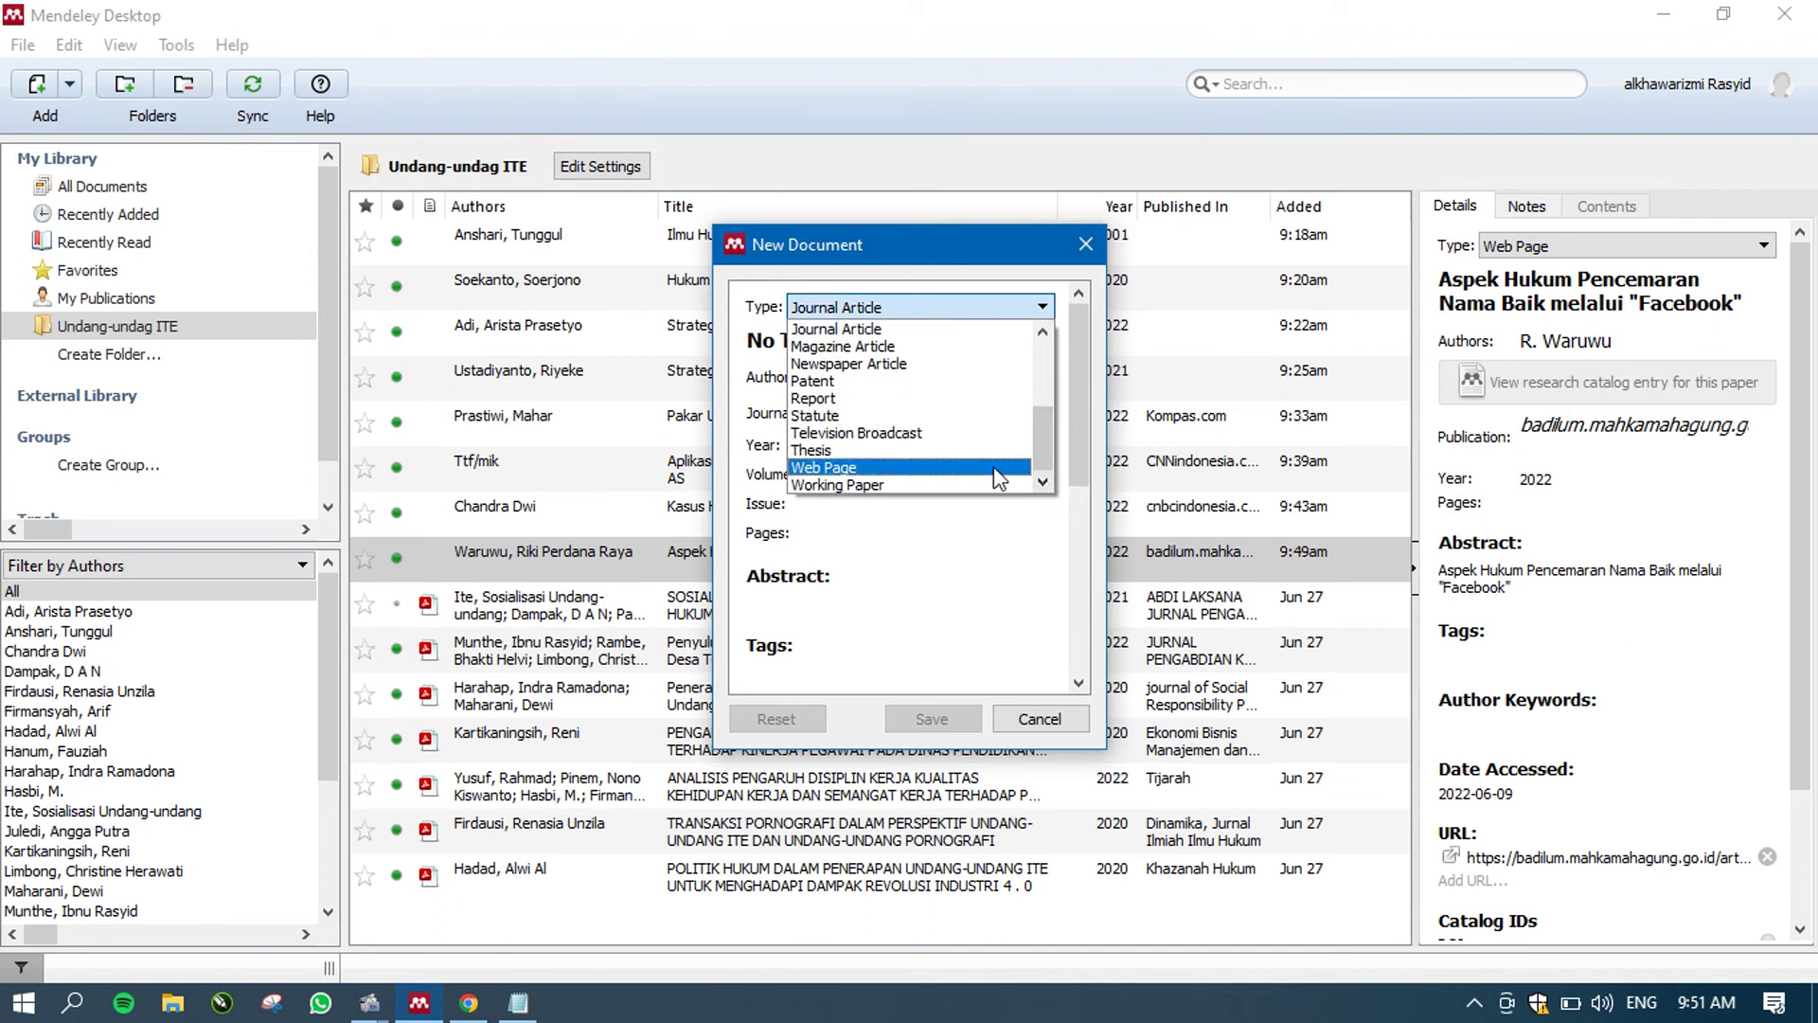
click(992, 466)
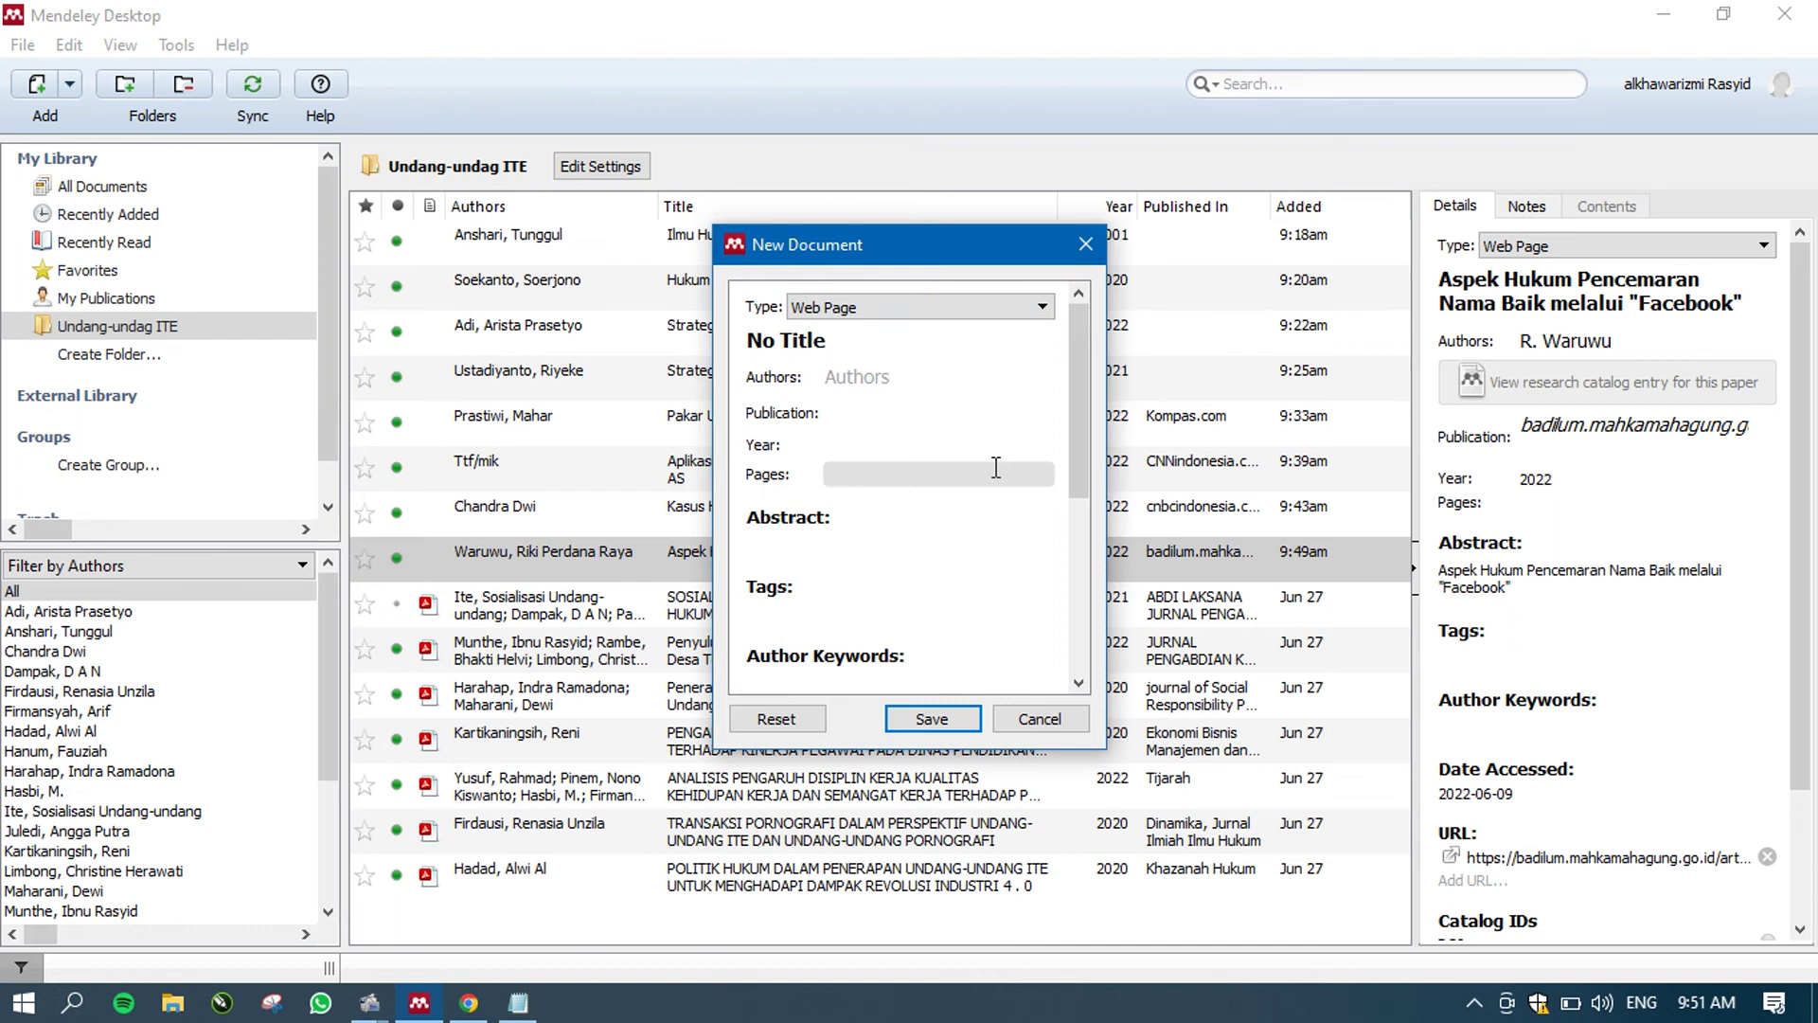
- Replace the new document's placeholder title with "Hierarki Peraturan Perundang-undangan di Indonesia"
click(863, 349)
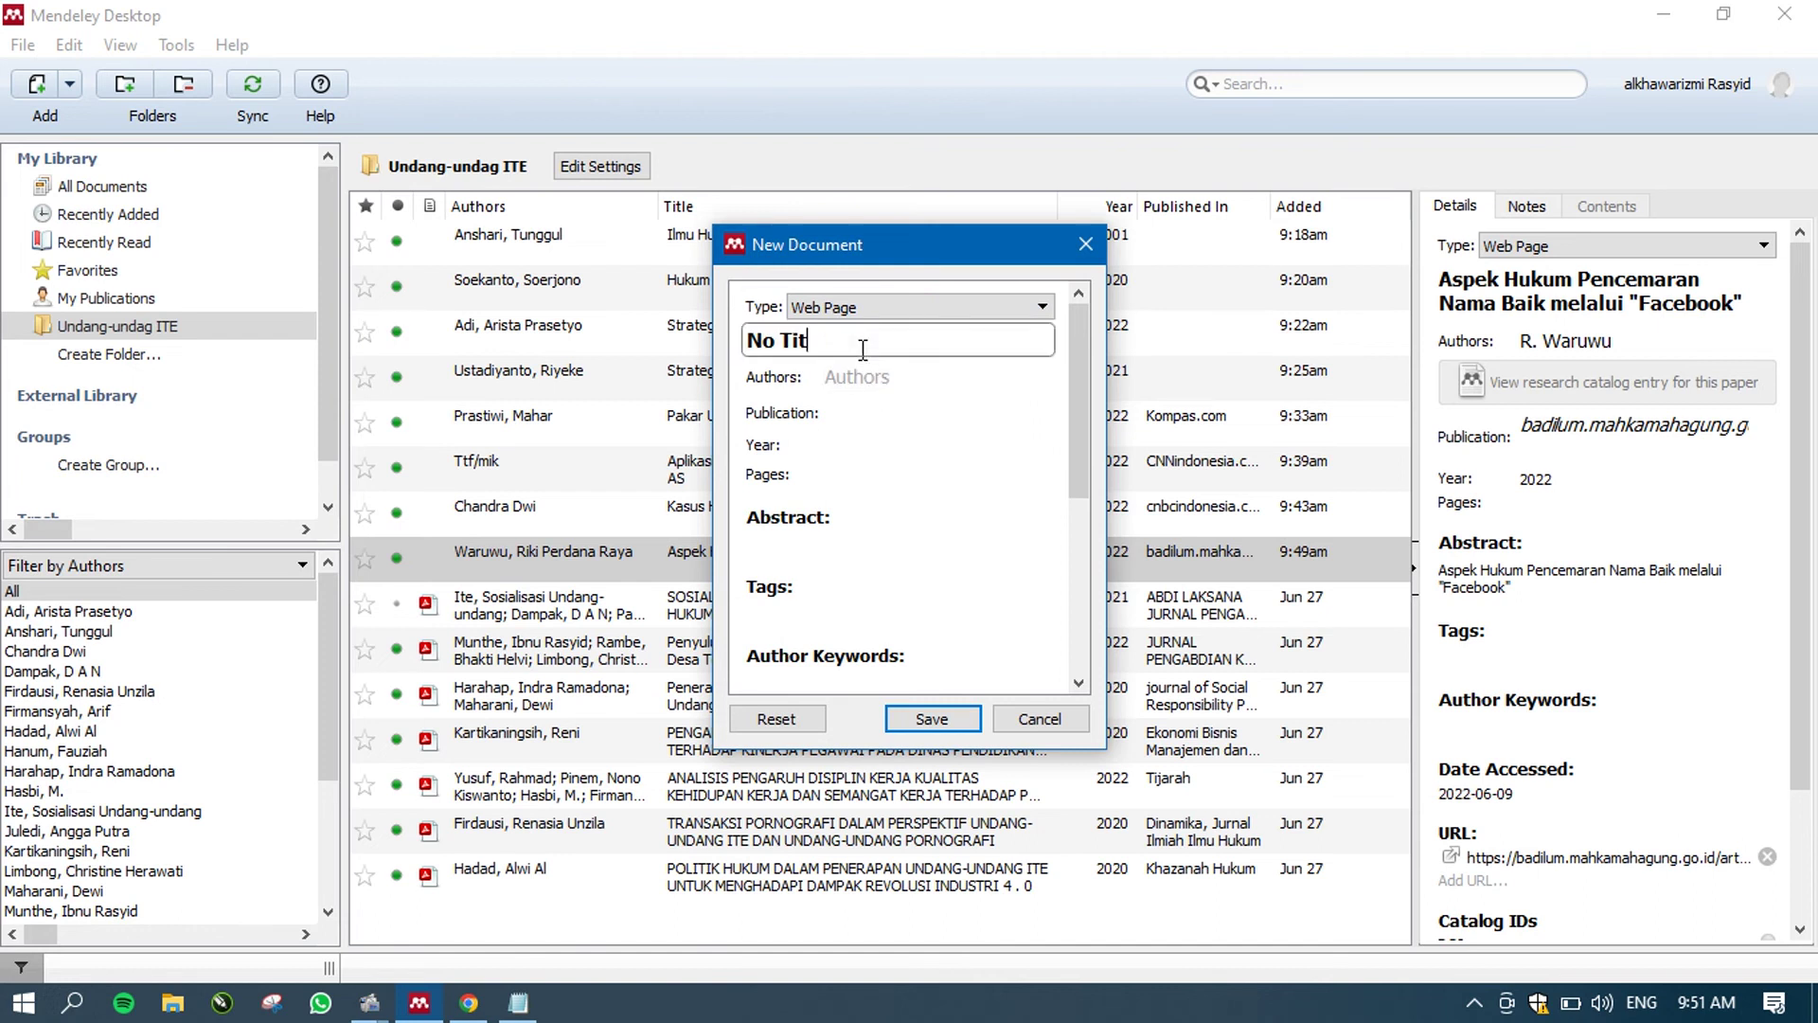
key(BackSpace)
key(BackSpace)
key(BackSpace)
key(BackSpace)
key(BackSpace)
key(BackSpace)
text(Hierarki Peraturan Perundang-undangan di Indonesia)
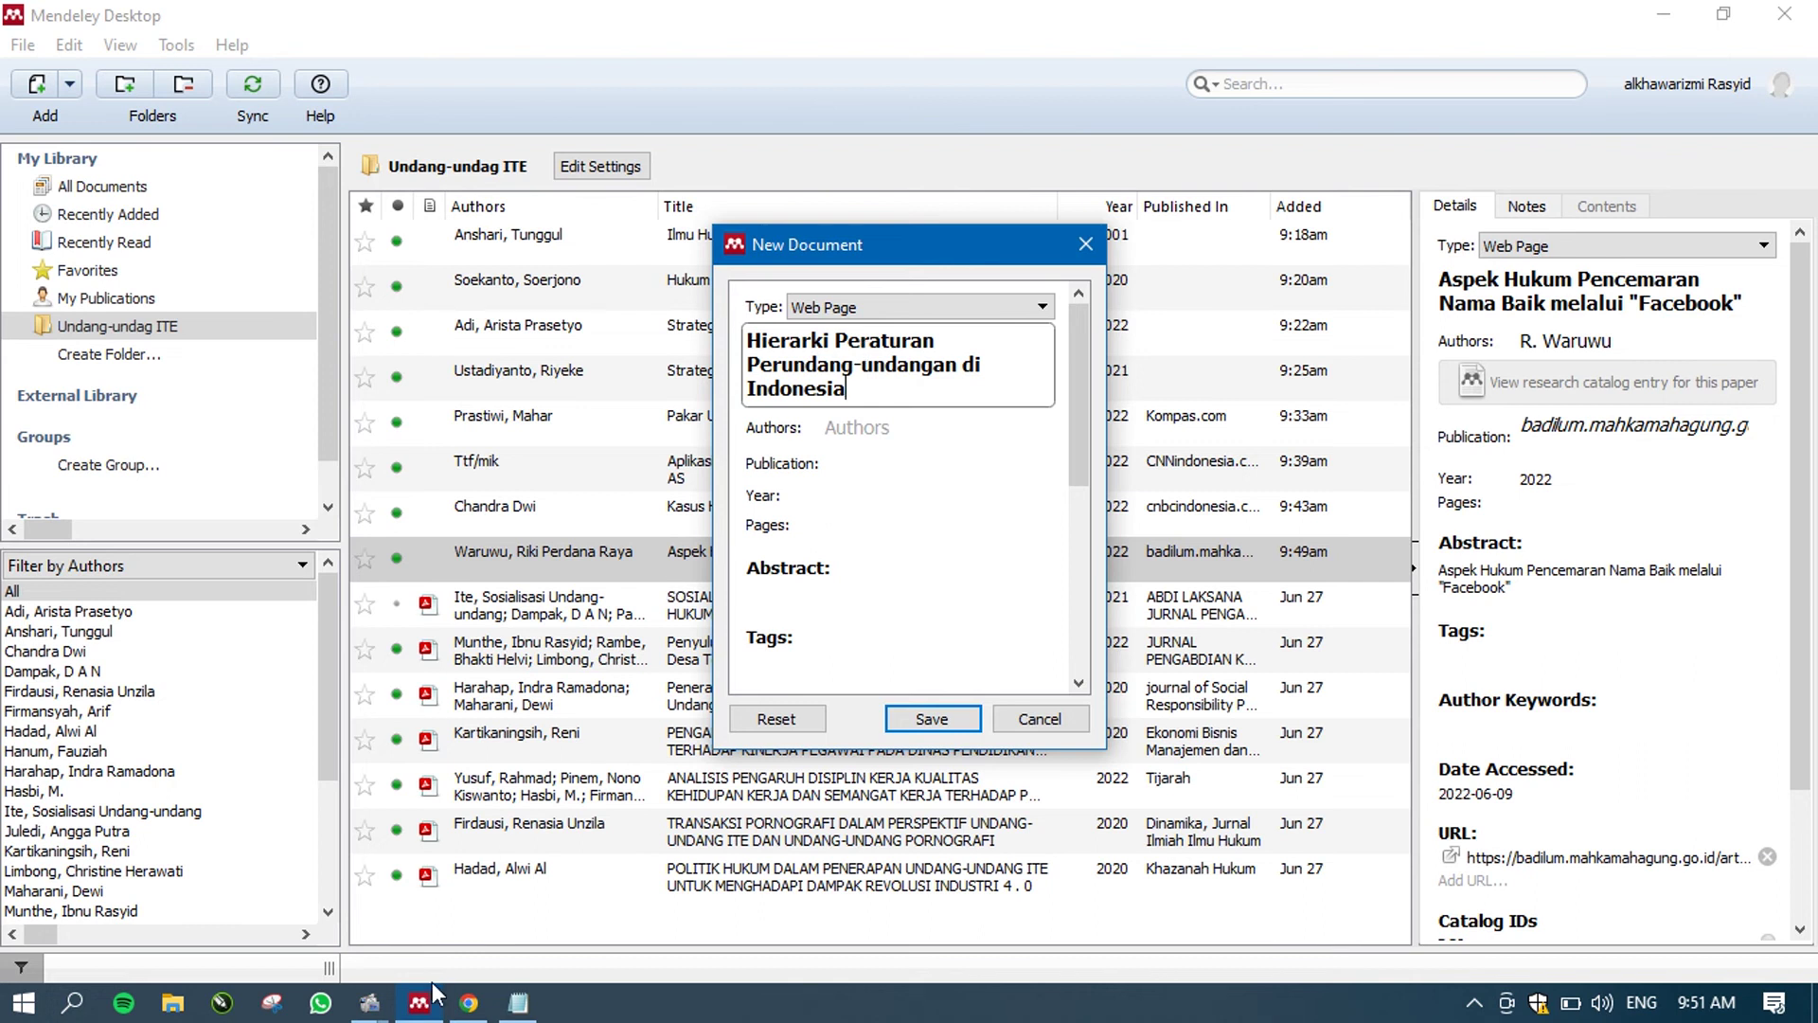
- Copy the author's name, without the academic degree, from the Chrome article into the Mendeley document's authors
click(464, 1005)
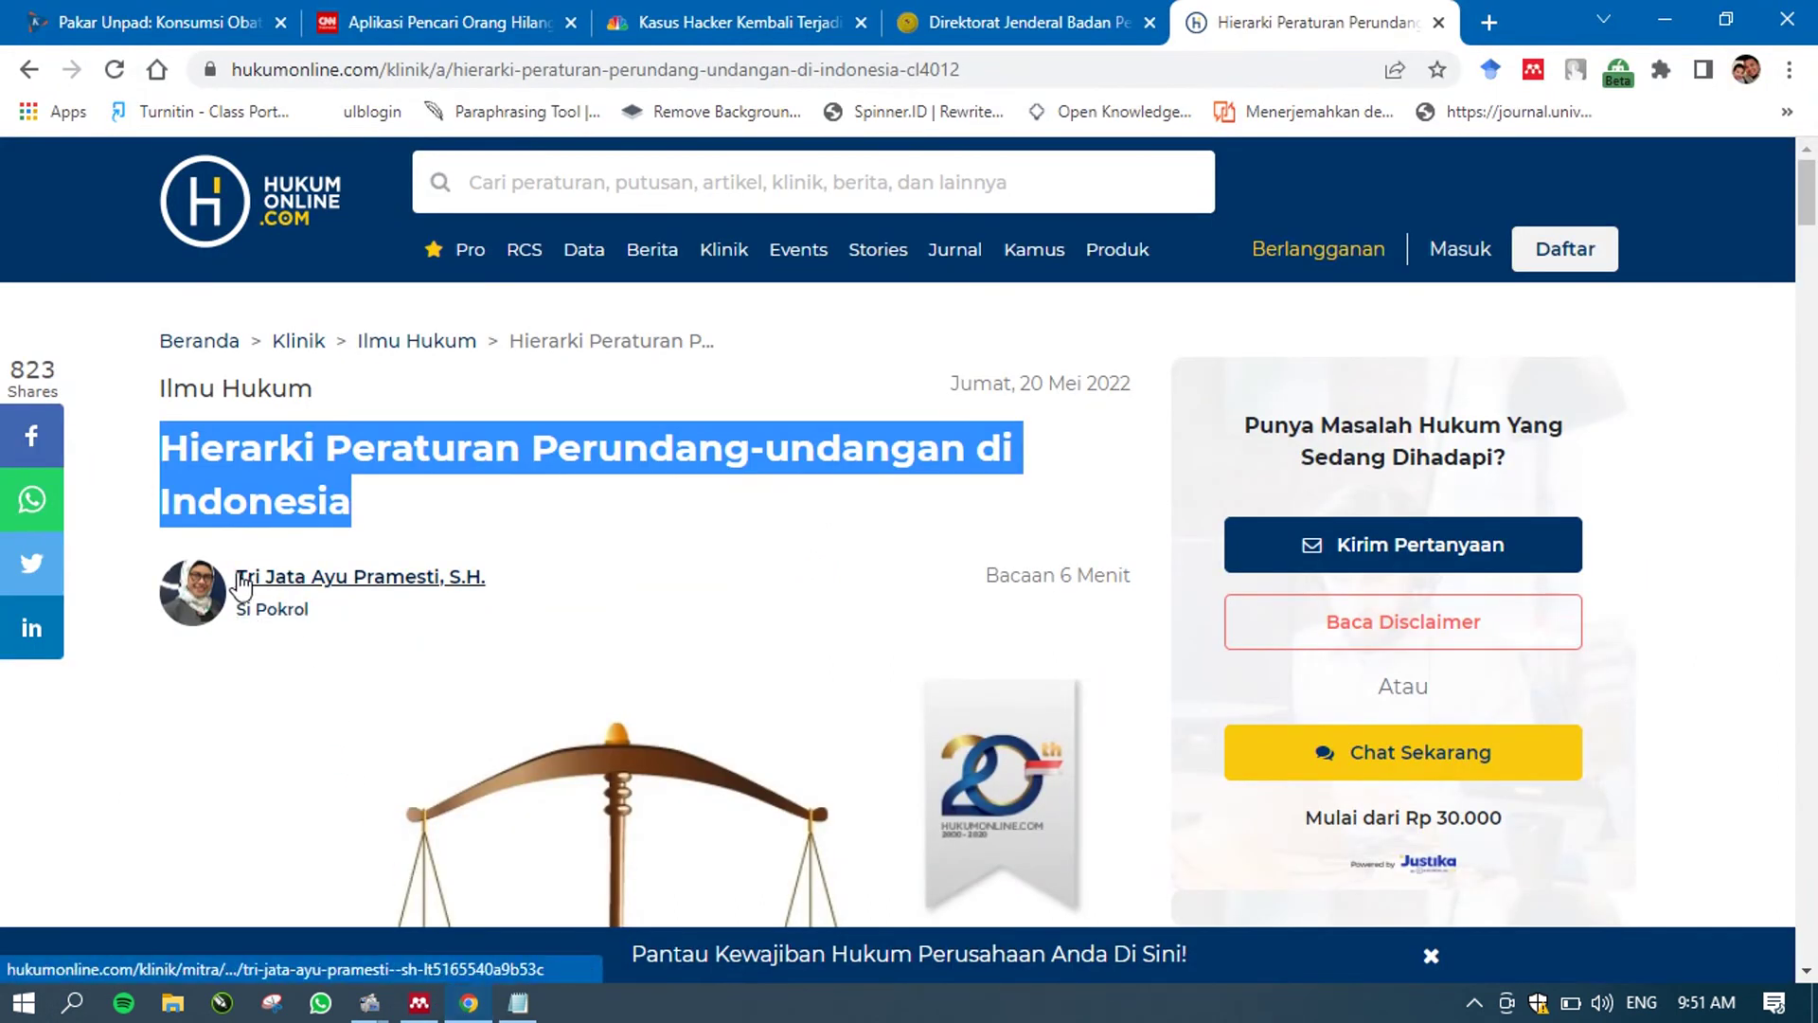
drag(237, 580, 440, 586)
key(ctrl+c)
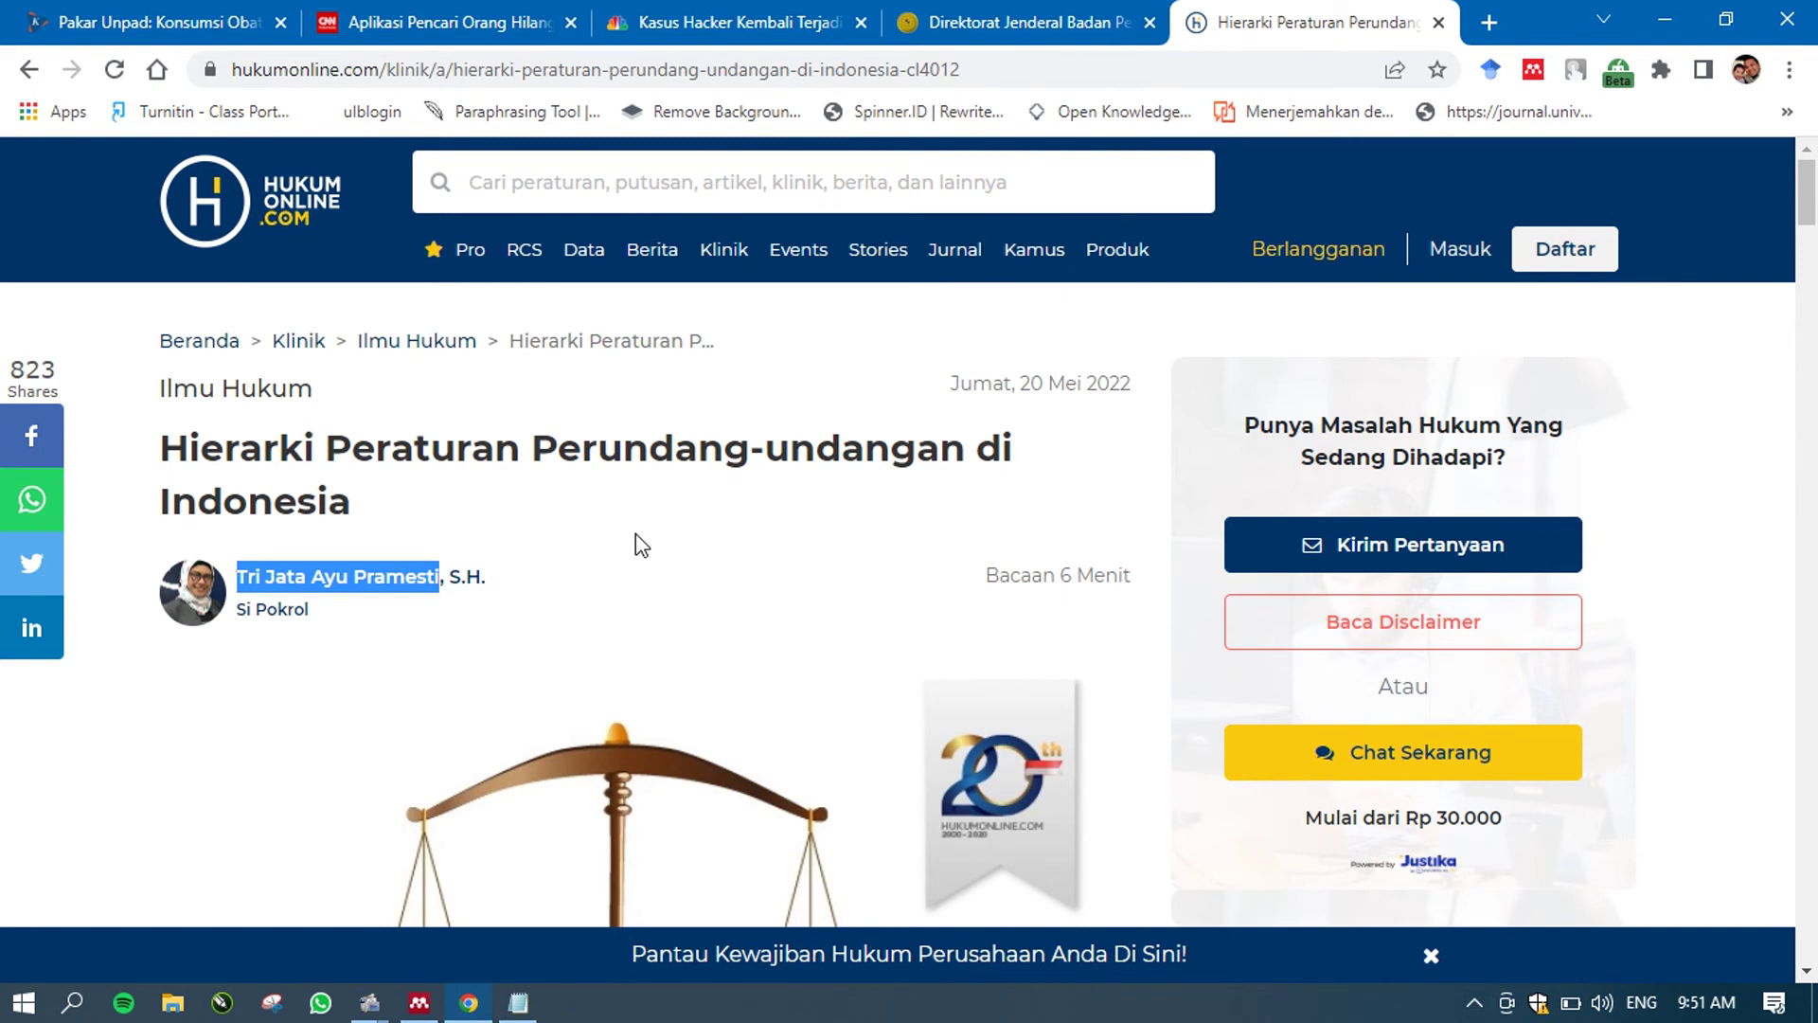
key(alt+Tab)
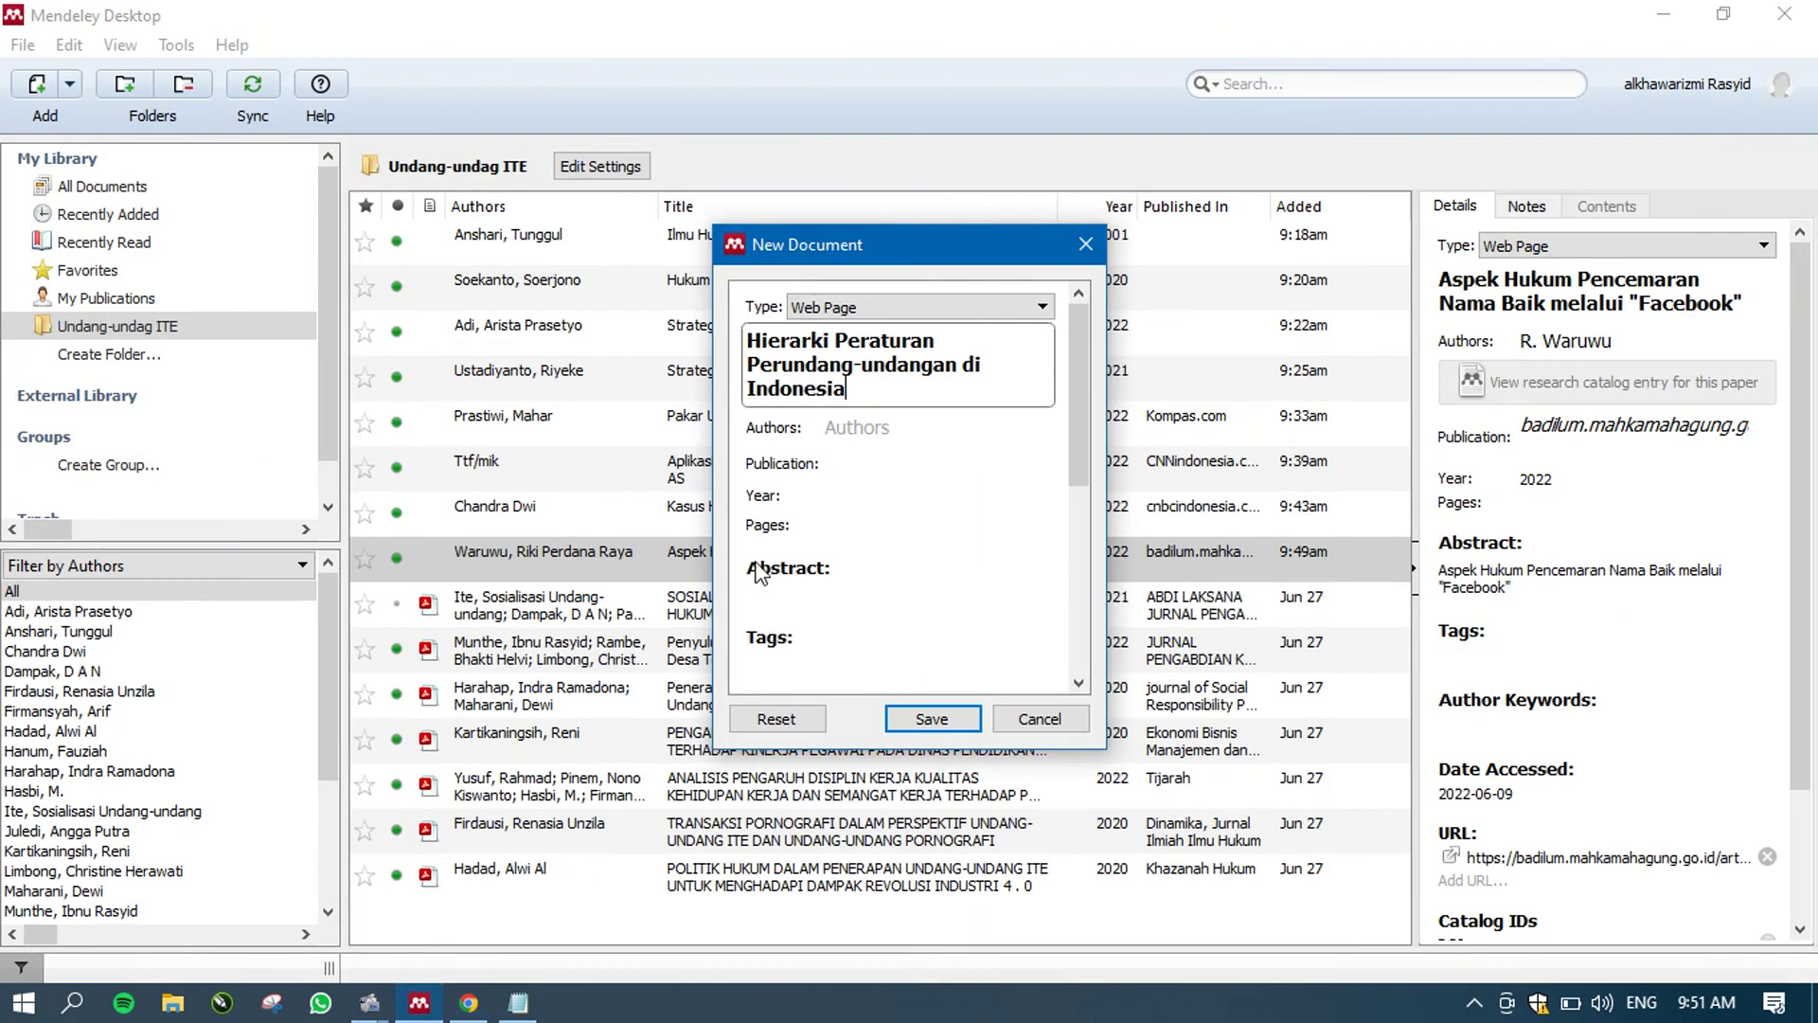
click(839, 431)
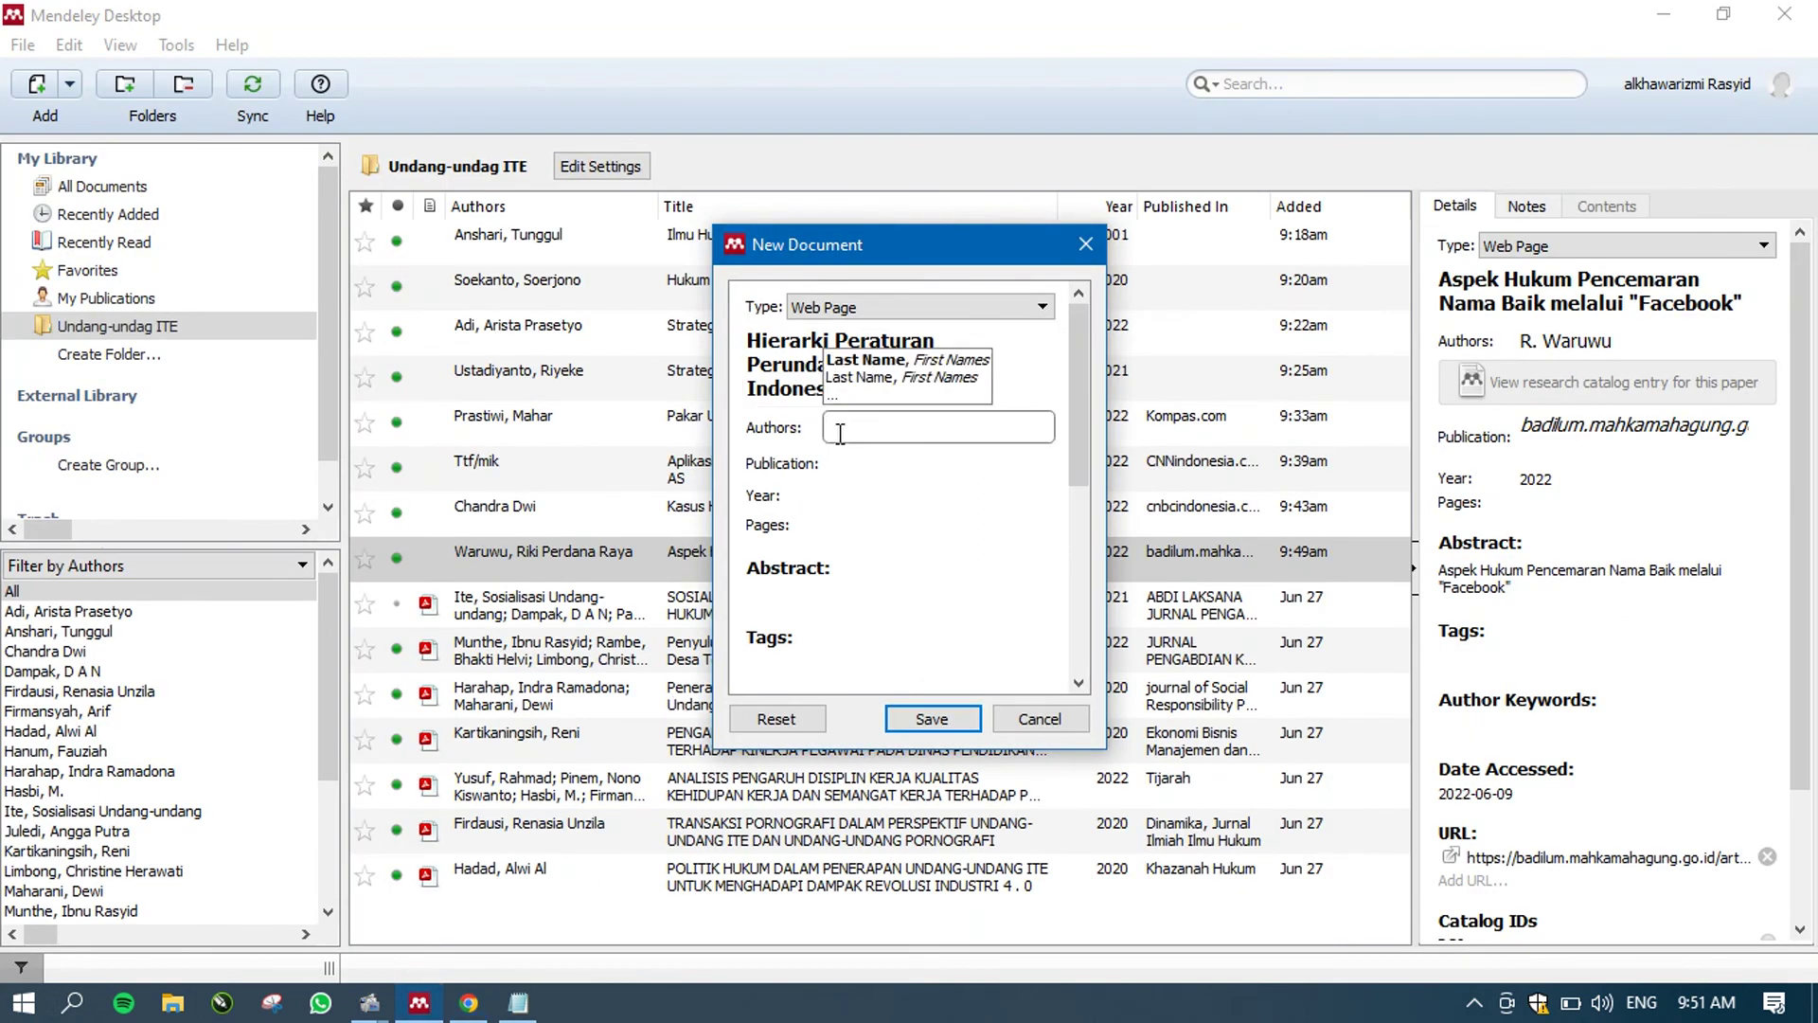
key(ctrl+v)
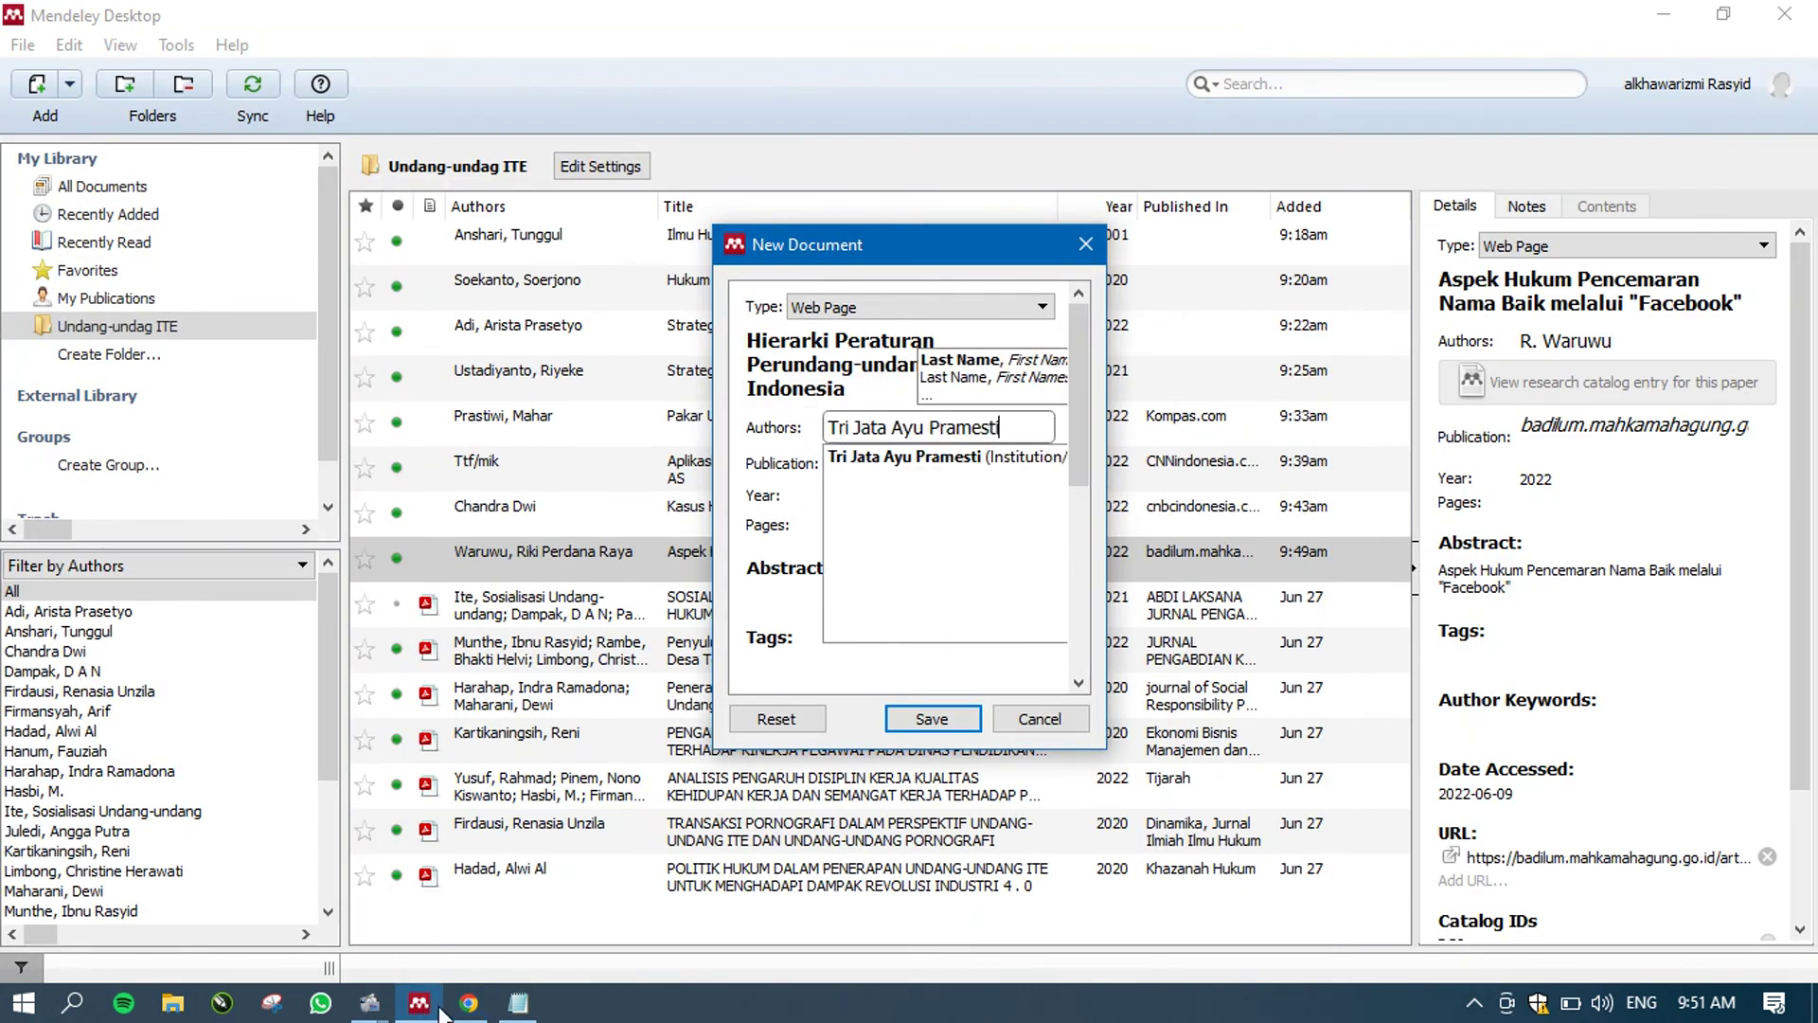
click(468, 1005)
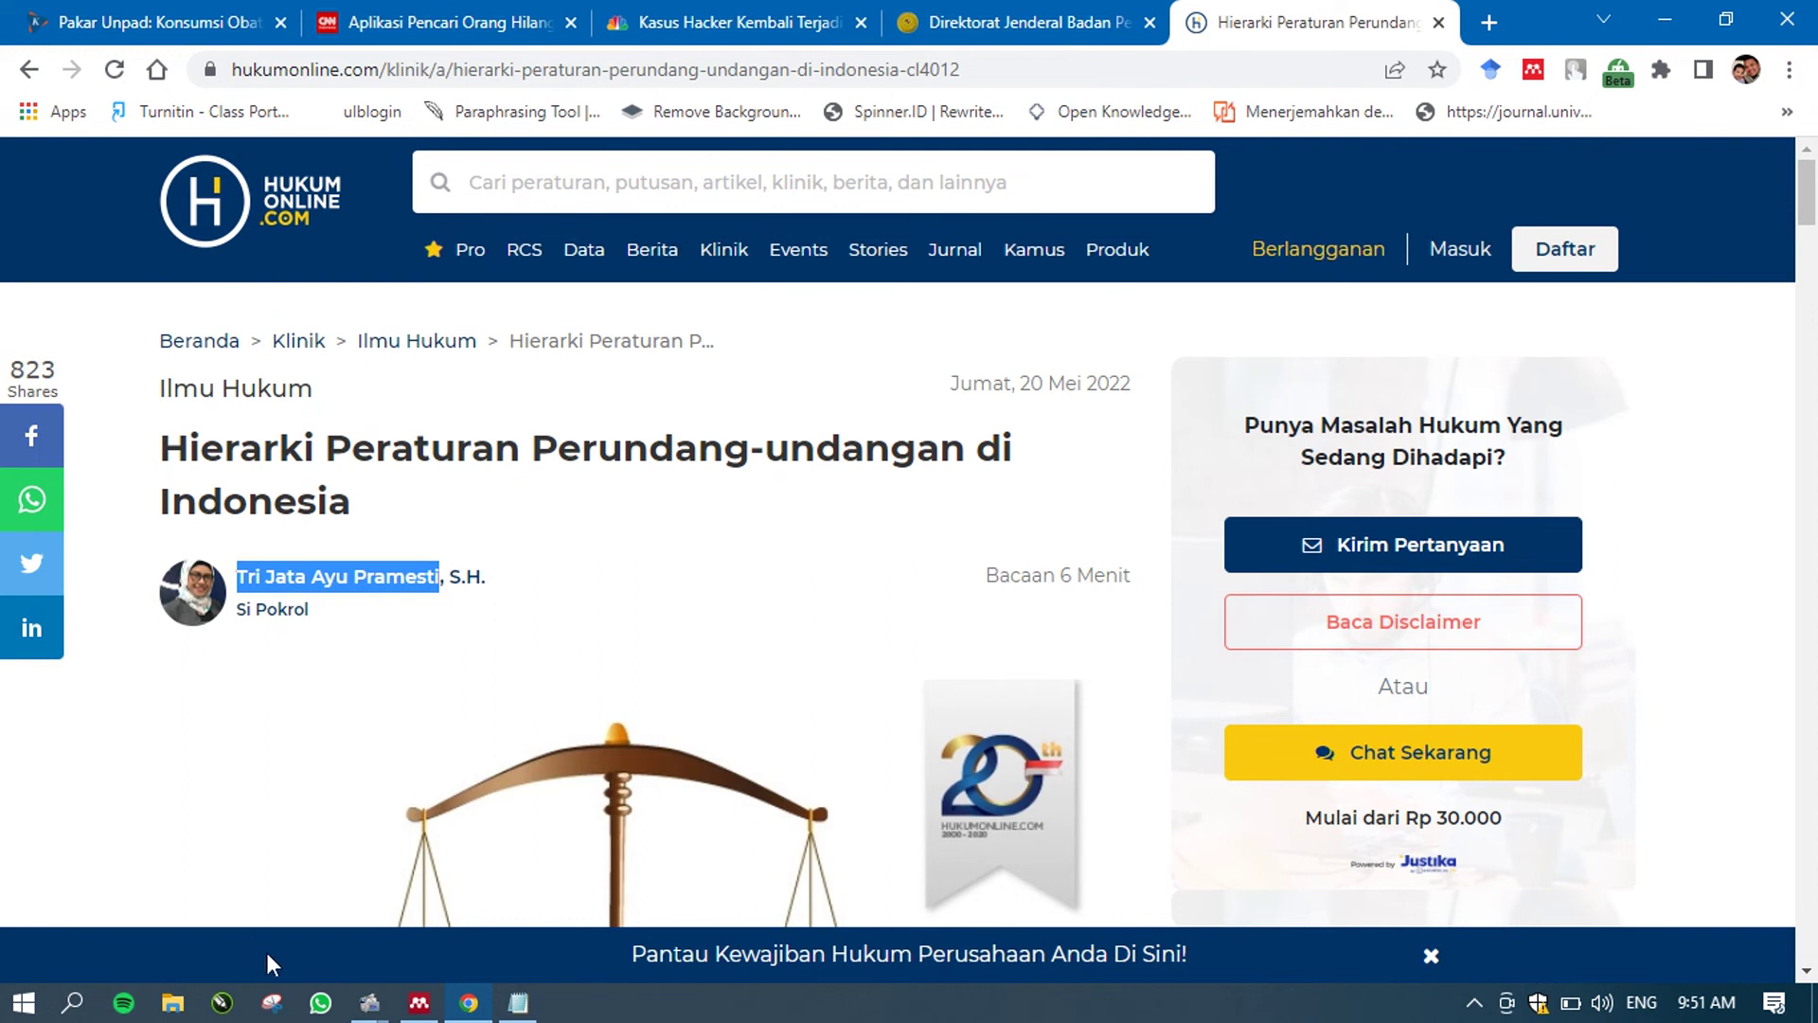
click(419, 1004)
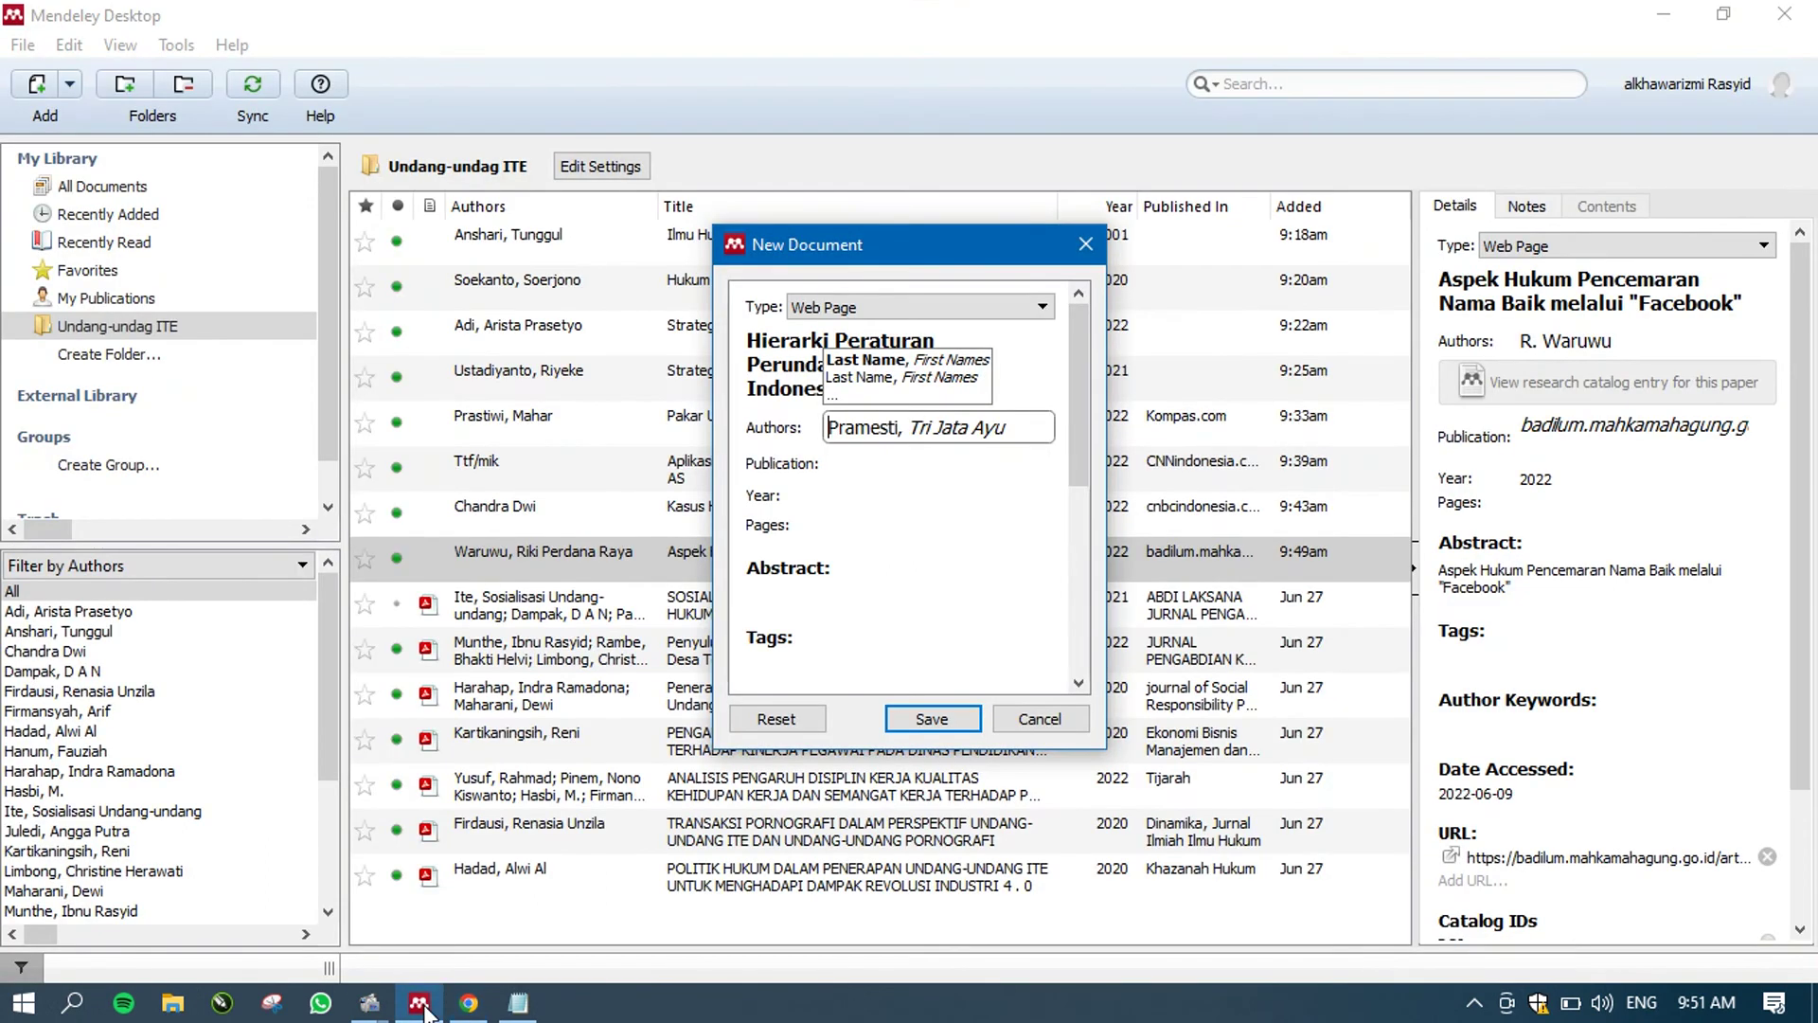
- Copy hukumonline.com from the article's address in Chrome into the Mendeley document's publication, and set the year to 2022
click(904, 462)
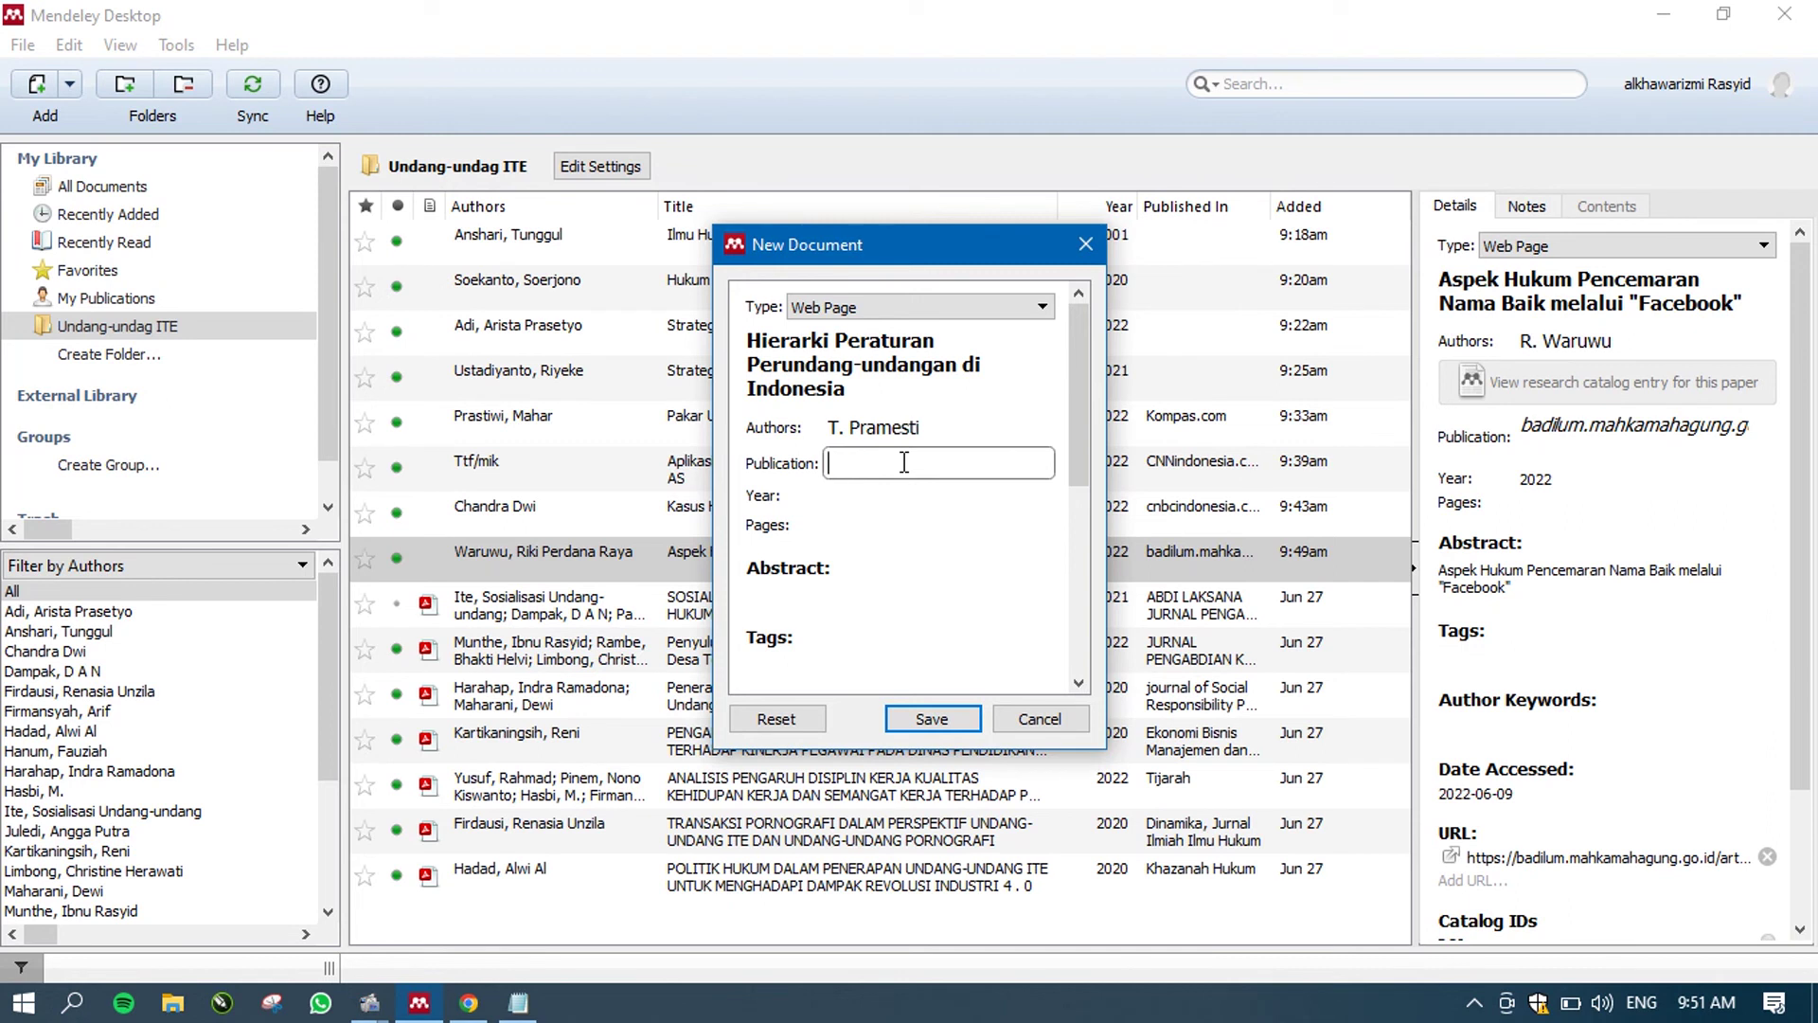
click(468, 1004)
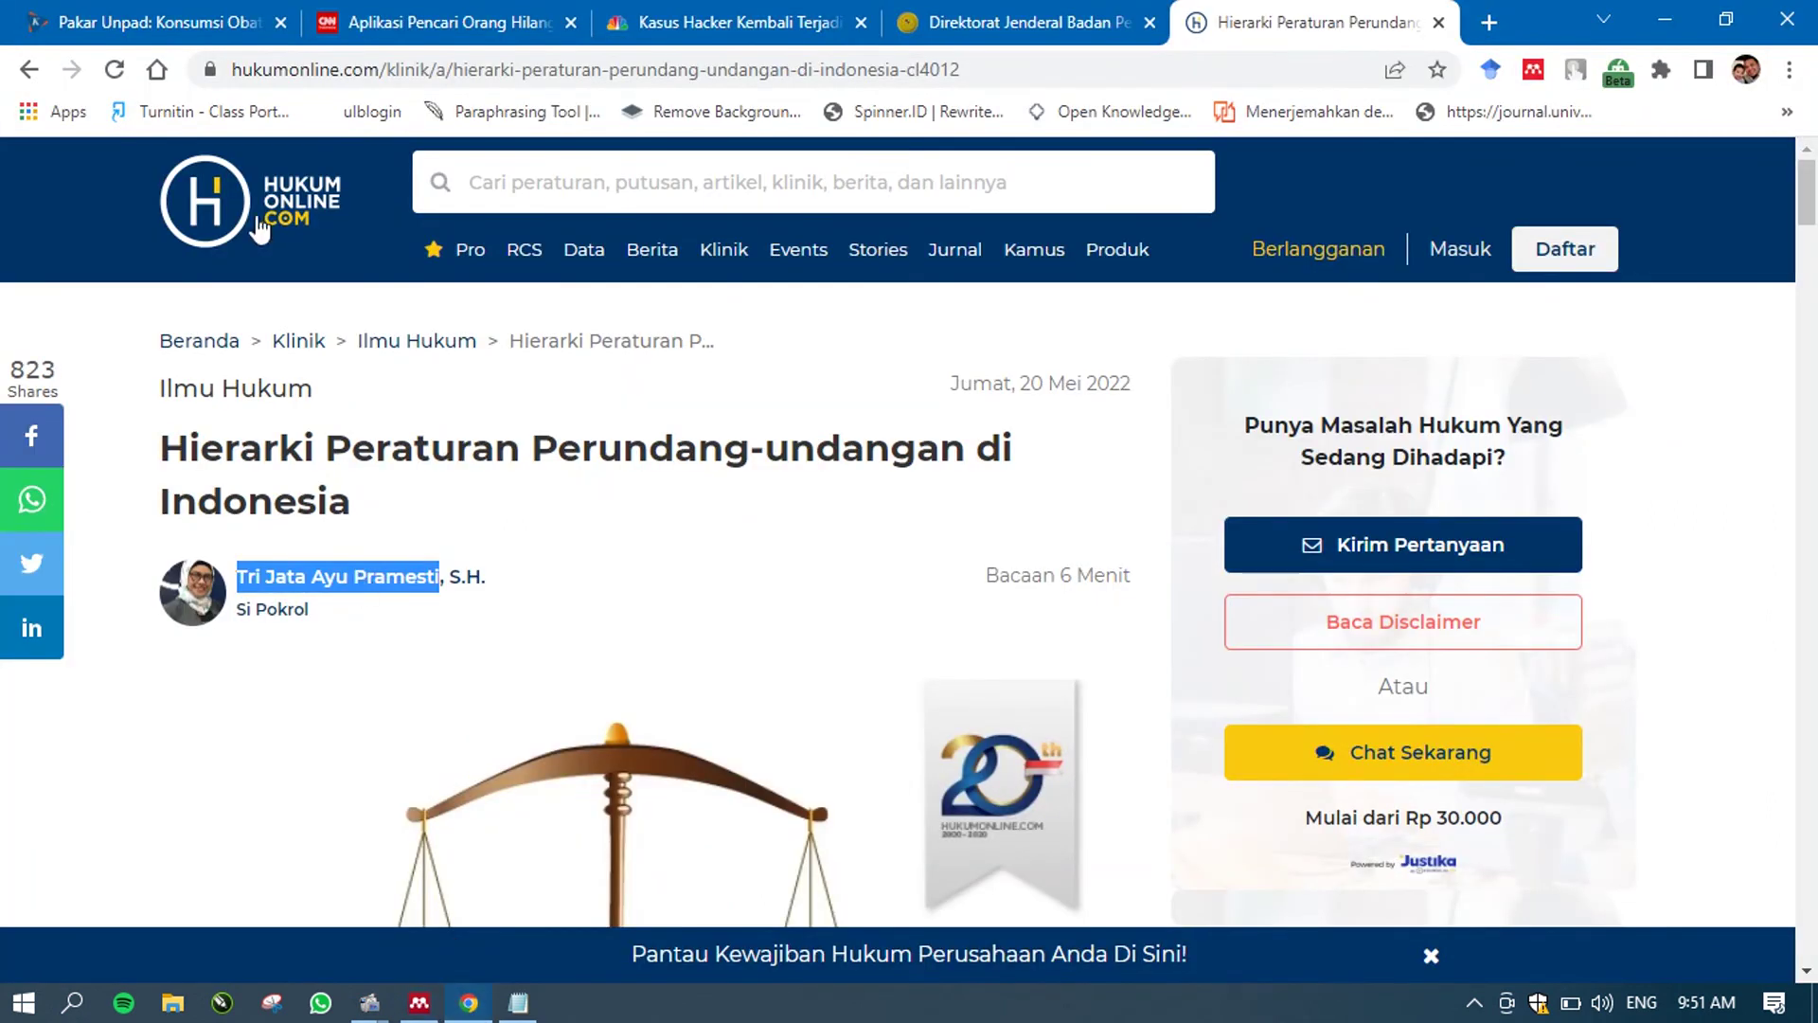
click(235, 71)
key(ctrl+a)
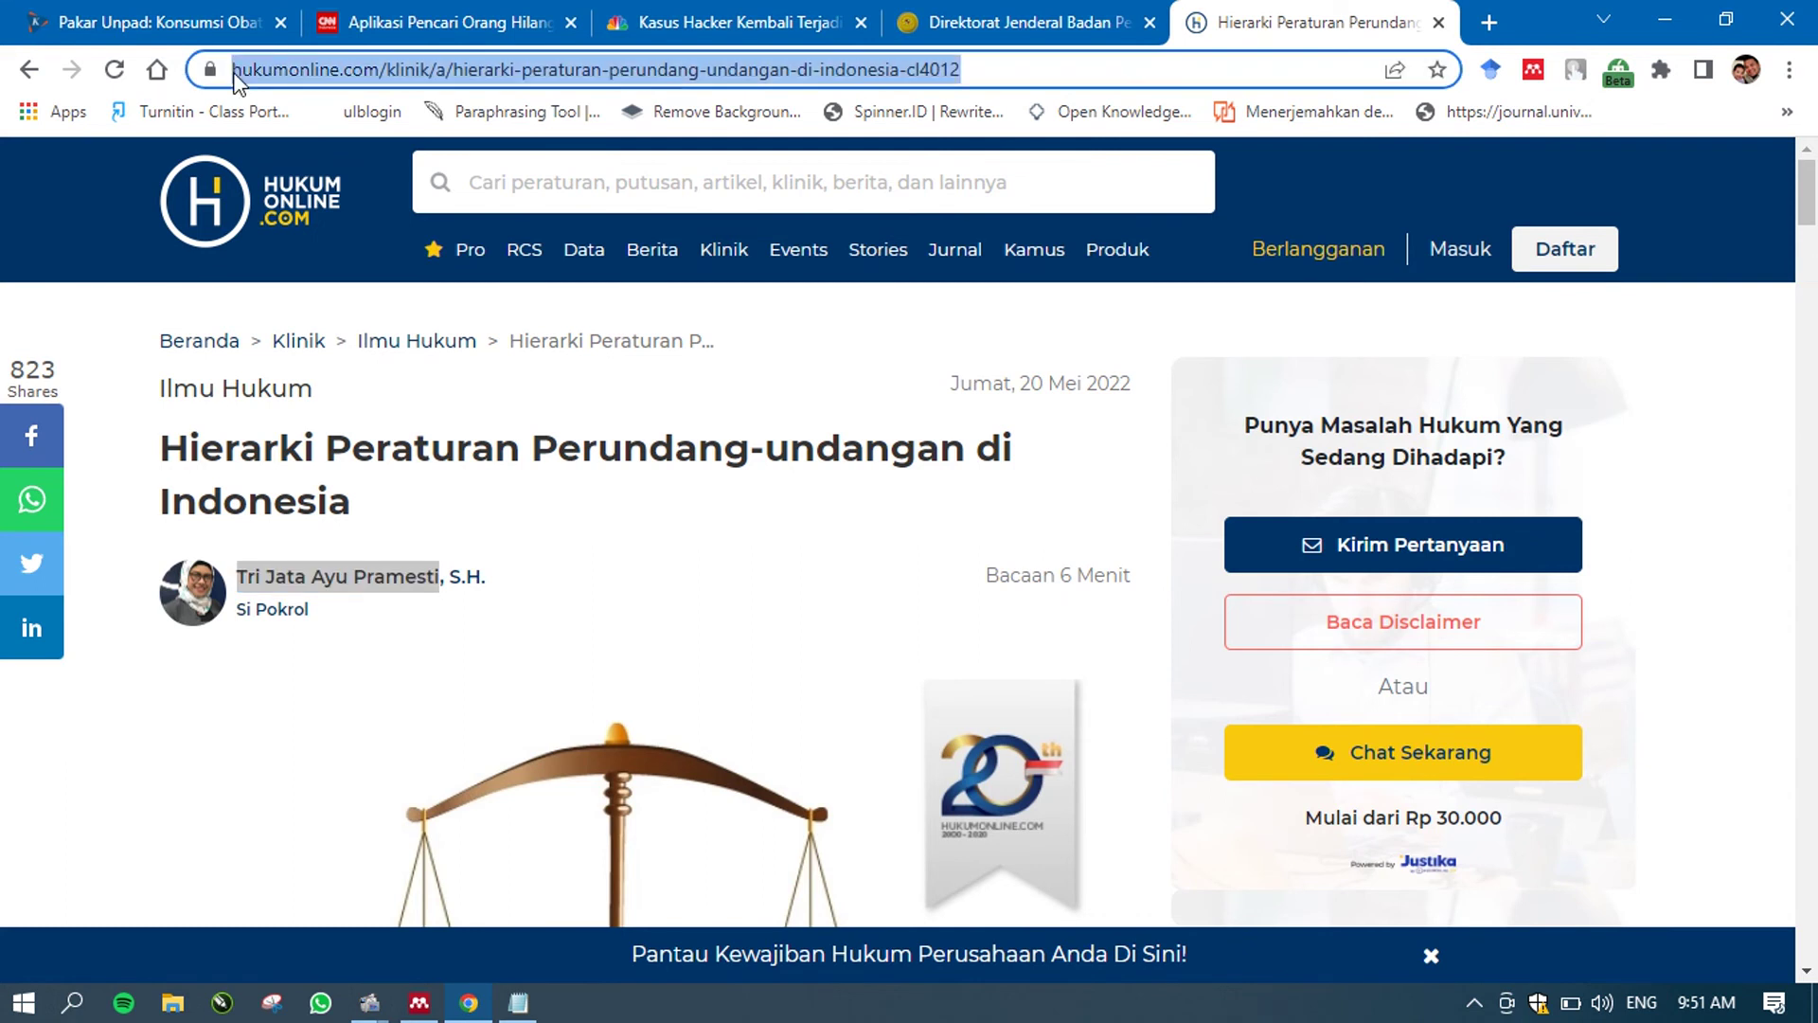
click(236, 71)
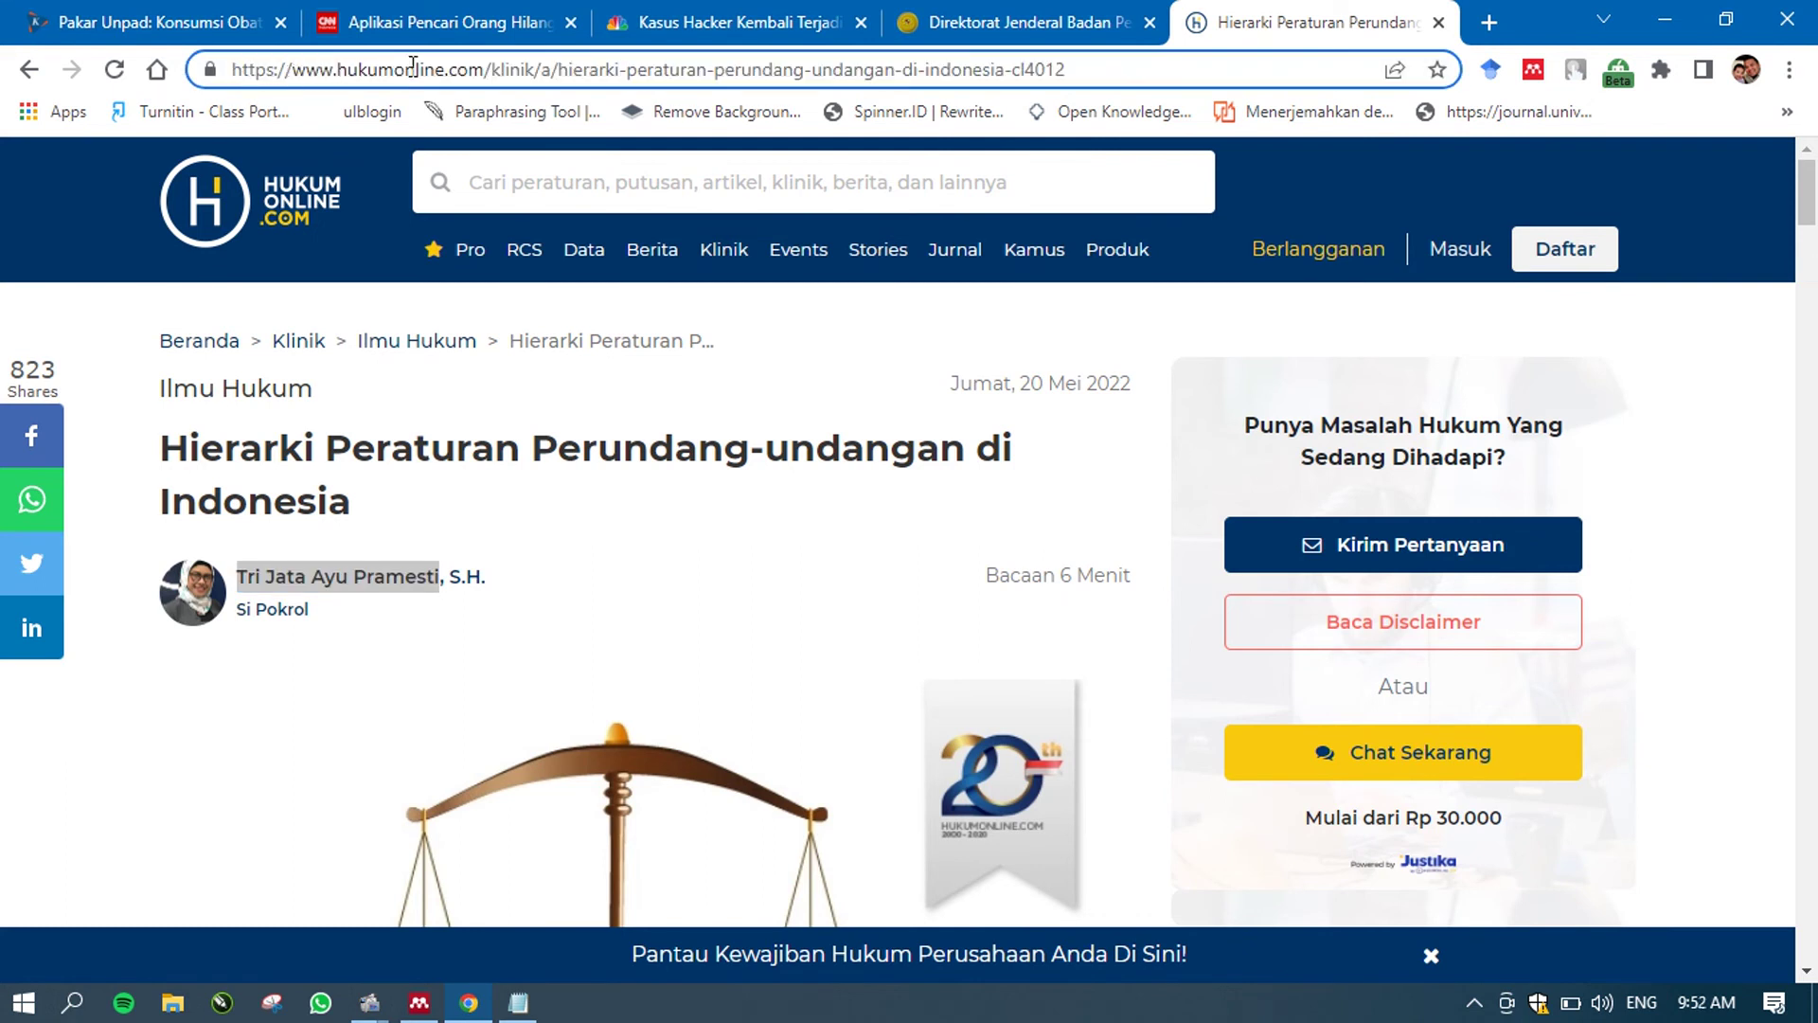
shift+click(482, 69)
key(ctrl+c)
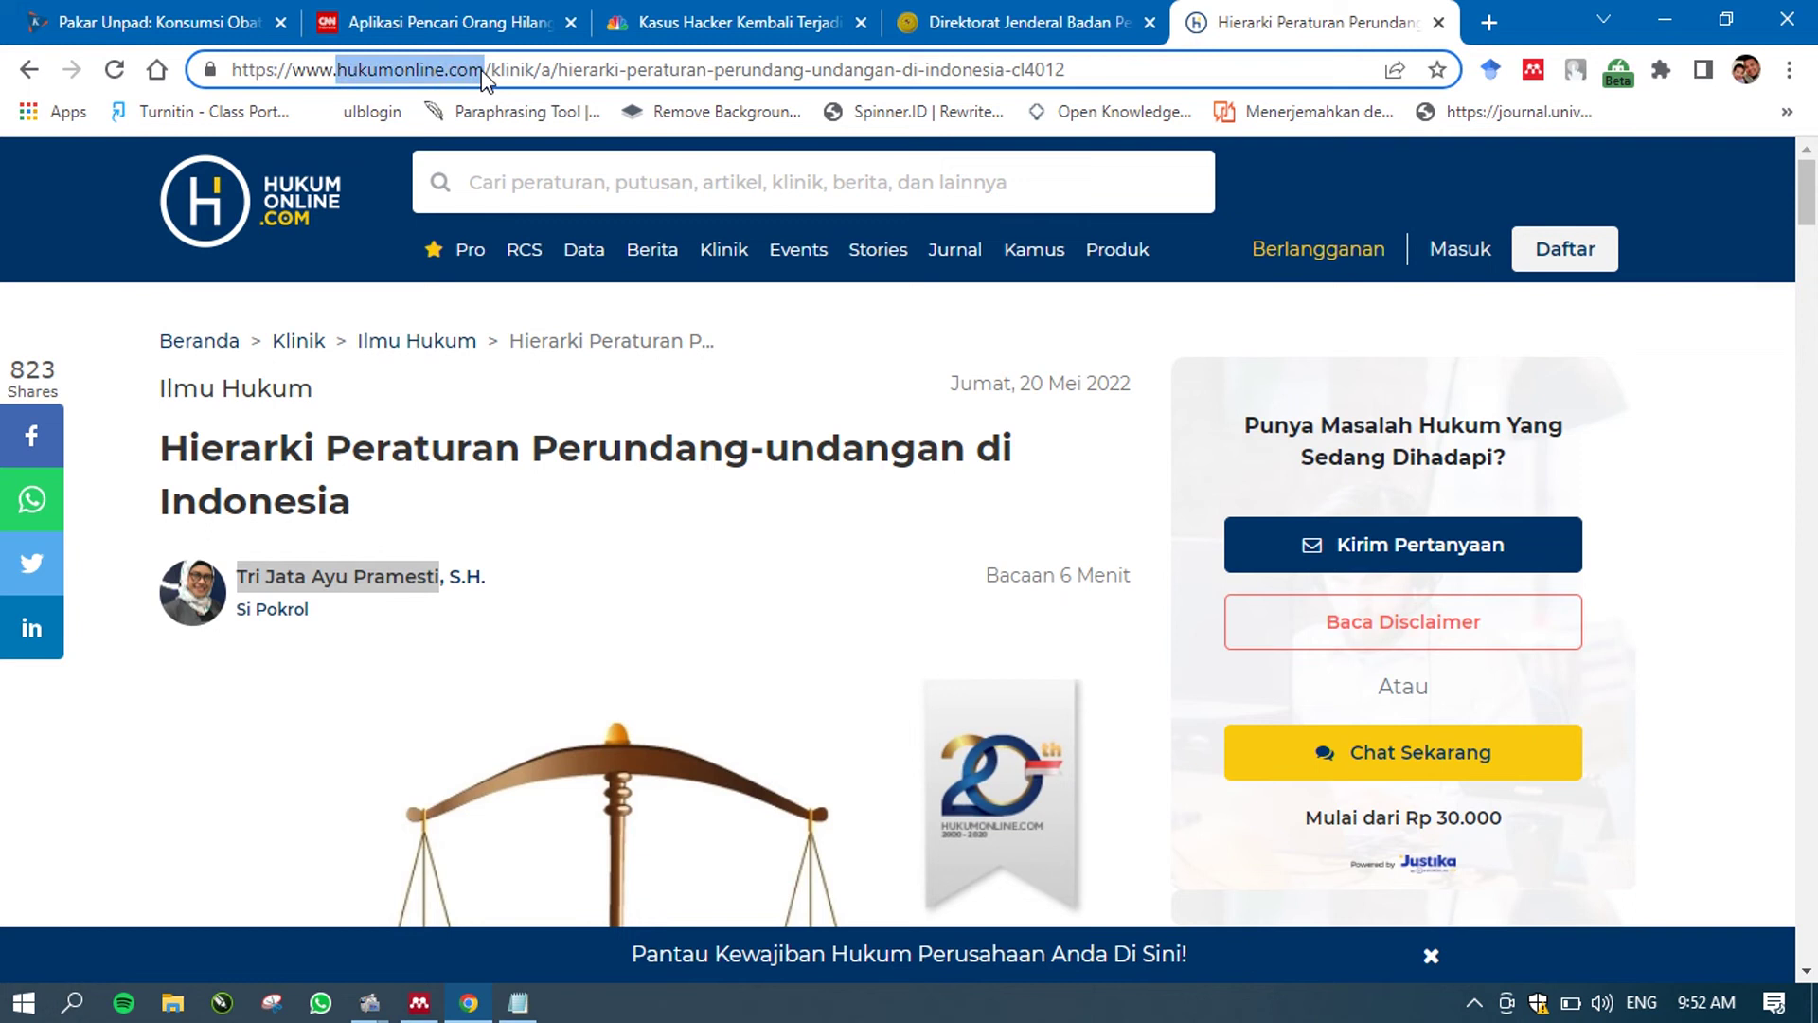
click(420, 1006)
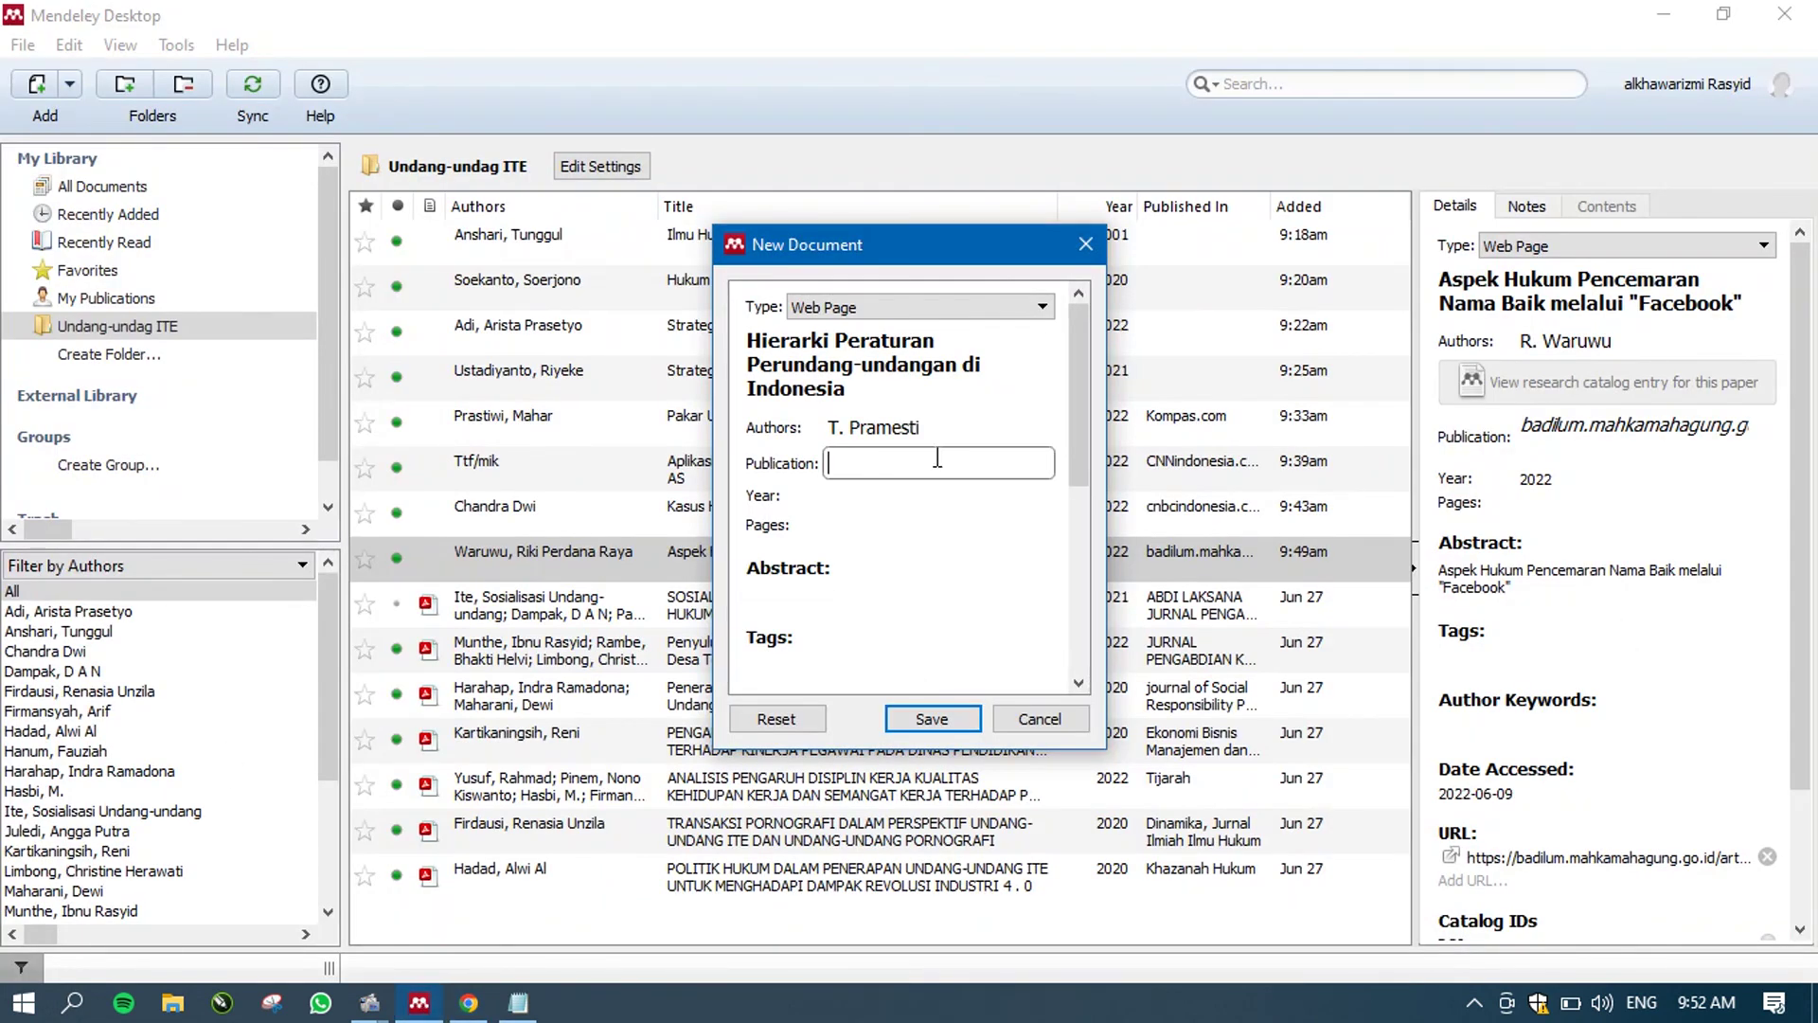
key(ctrl+v)
click(878, 496)
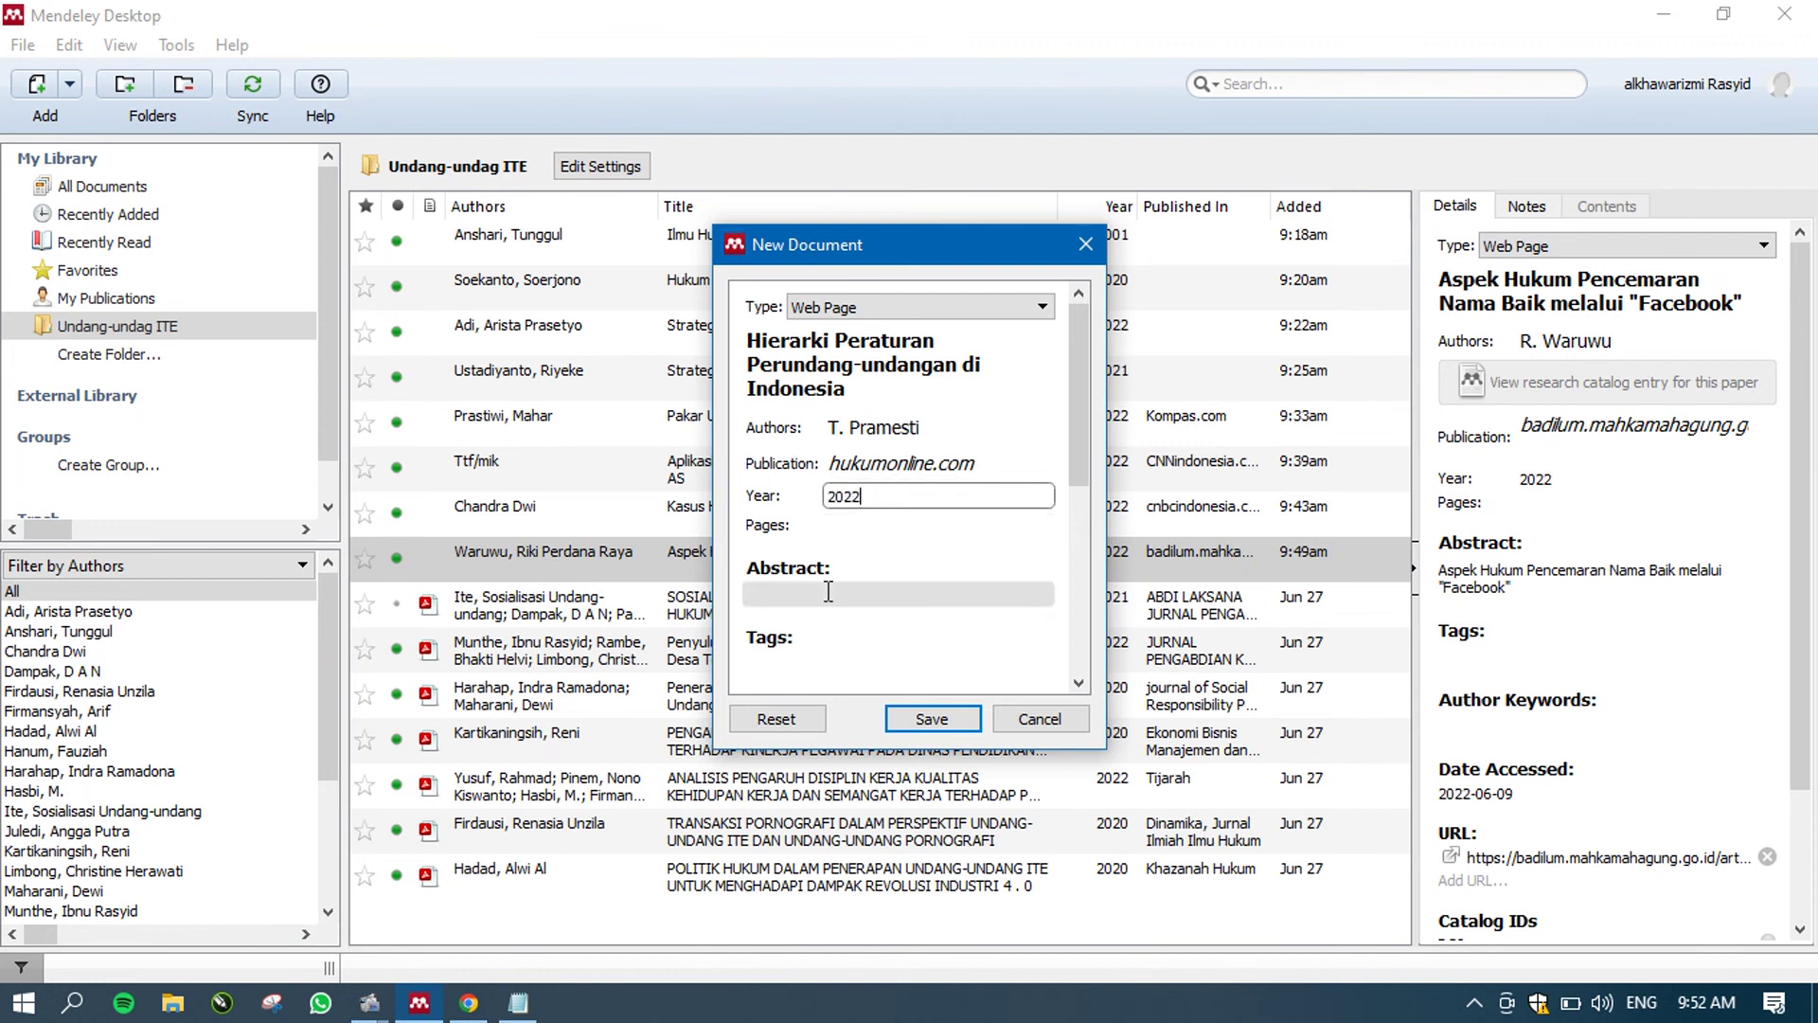
- Copy the document's title, Hierarki Peraturan Perundang-undangan di Indonesia, into its abstract
click(840, 403)
key(ctrl+a)
key(ctrl+c)
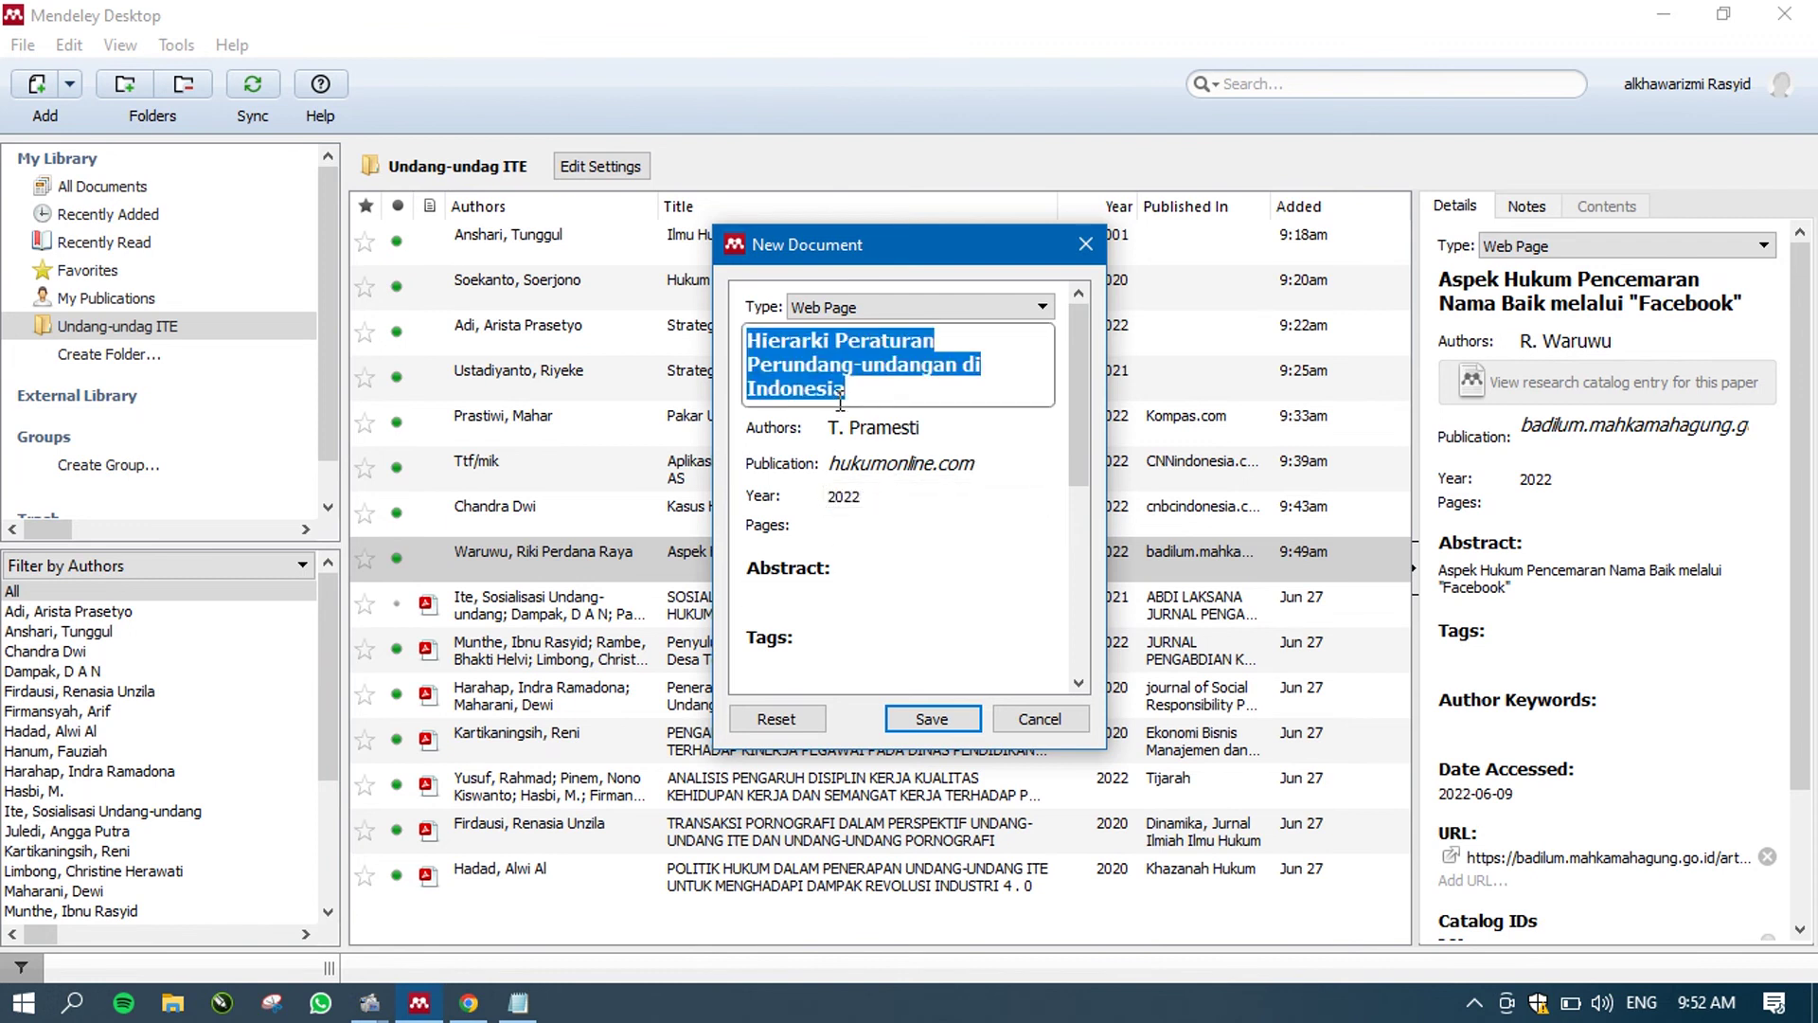
click(798, 596)
key(ctrl+v)
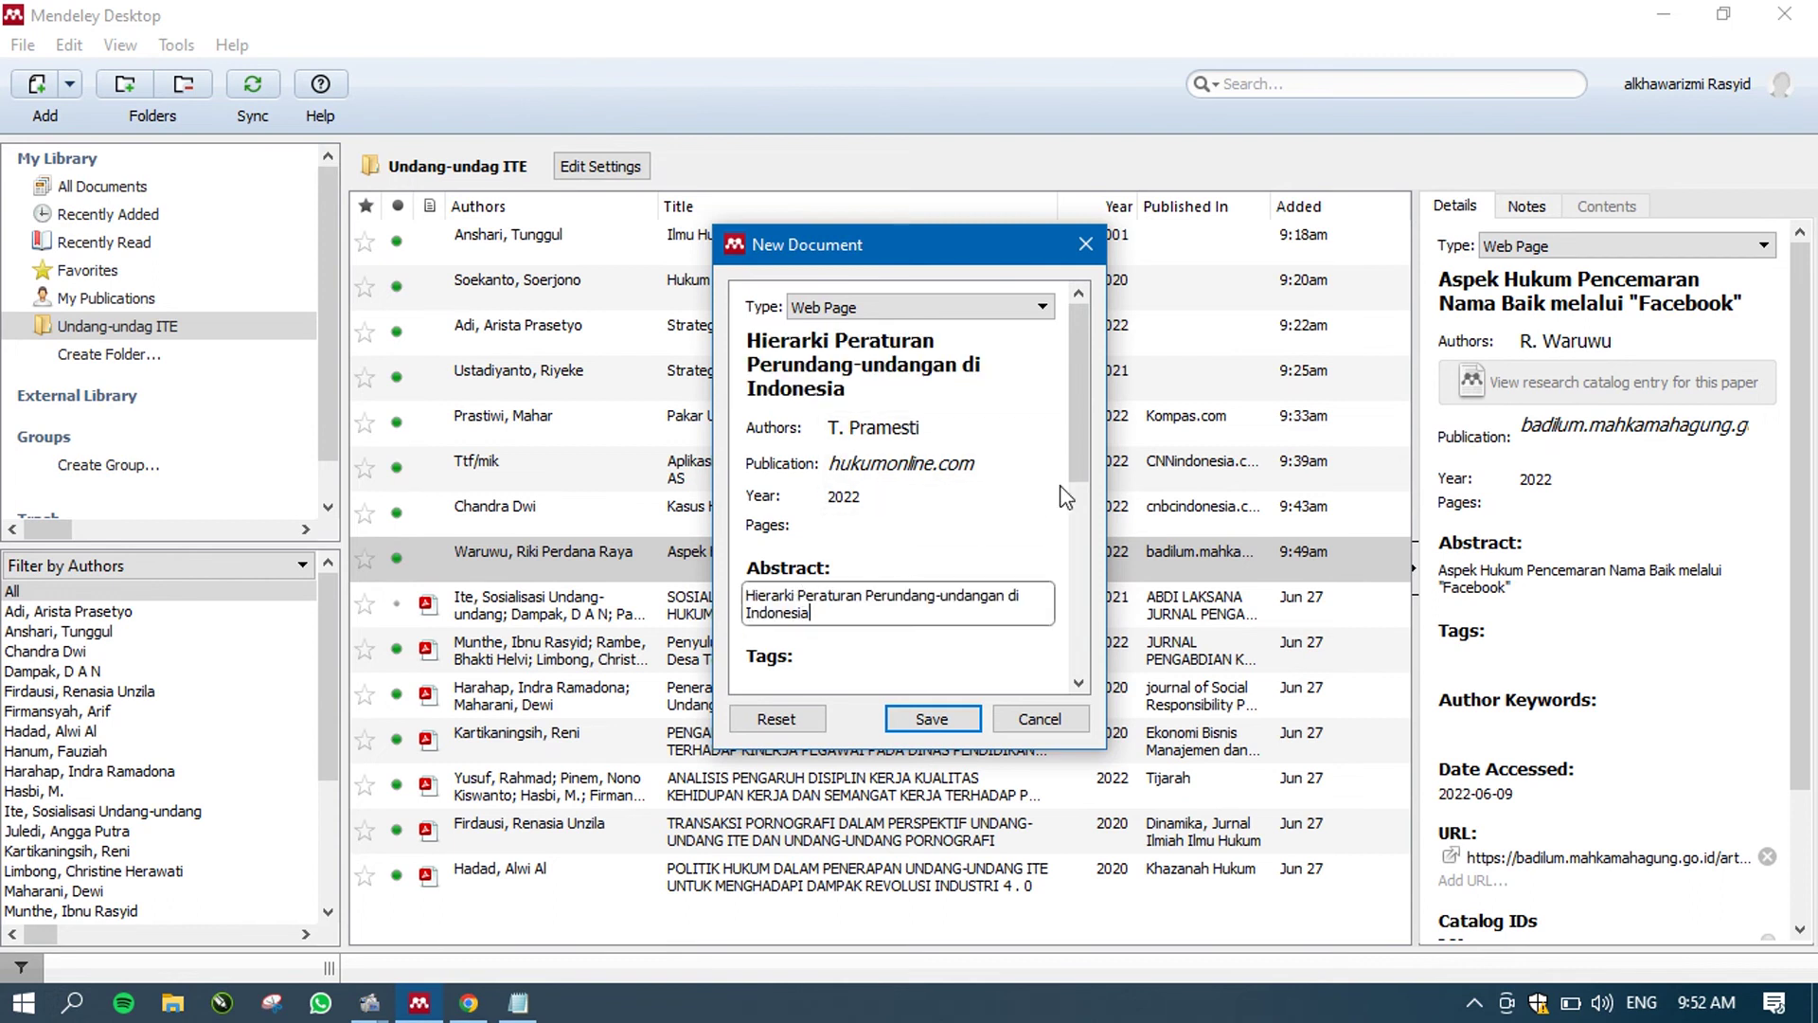
- Check the current date and time, and enter 28 Juni 2022 09:52 AM as the Mendeley document's access date
drag(1082, 474, 1093, 579)
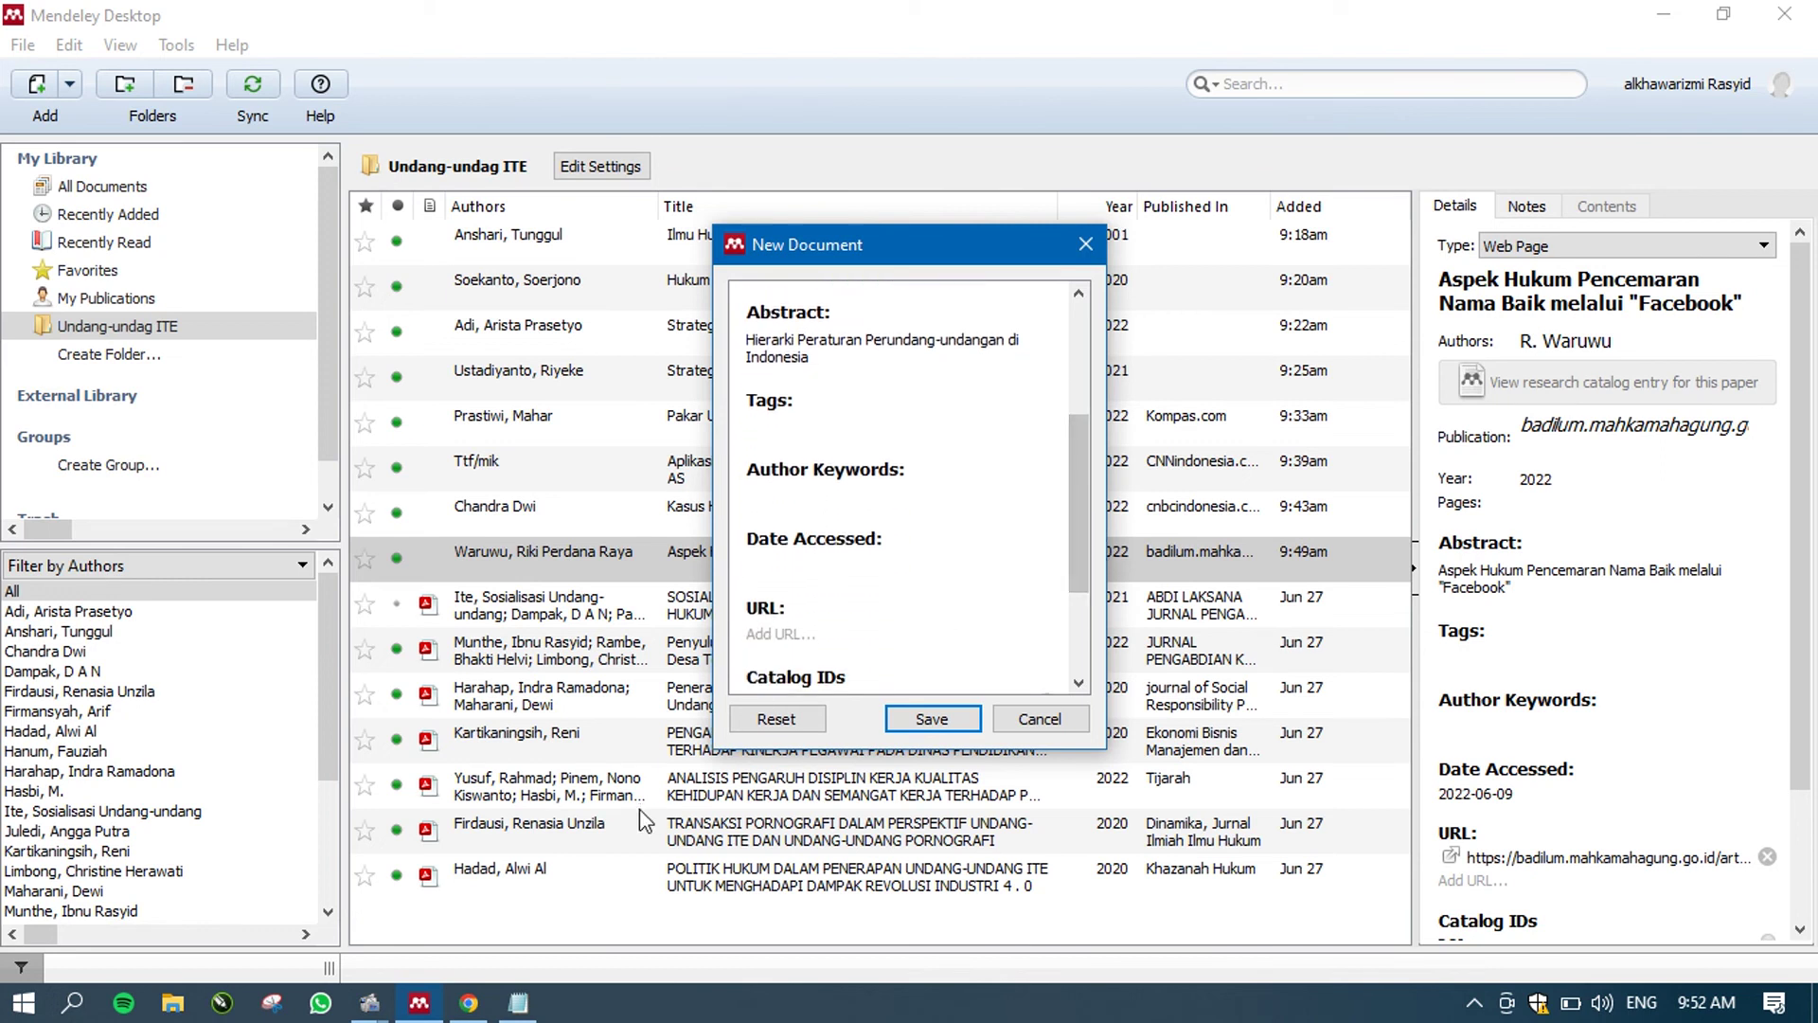
click(483, 1010)
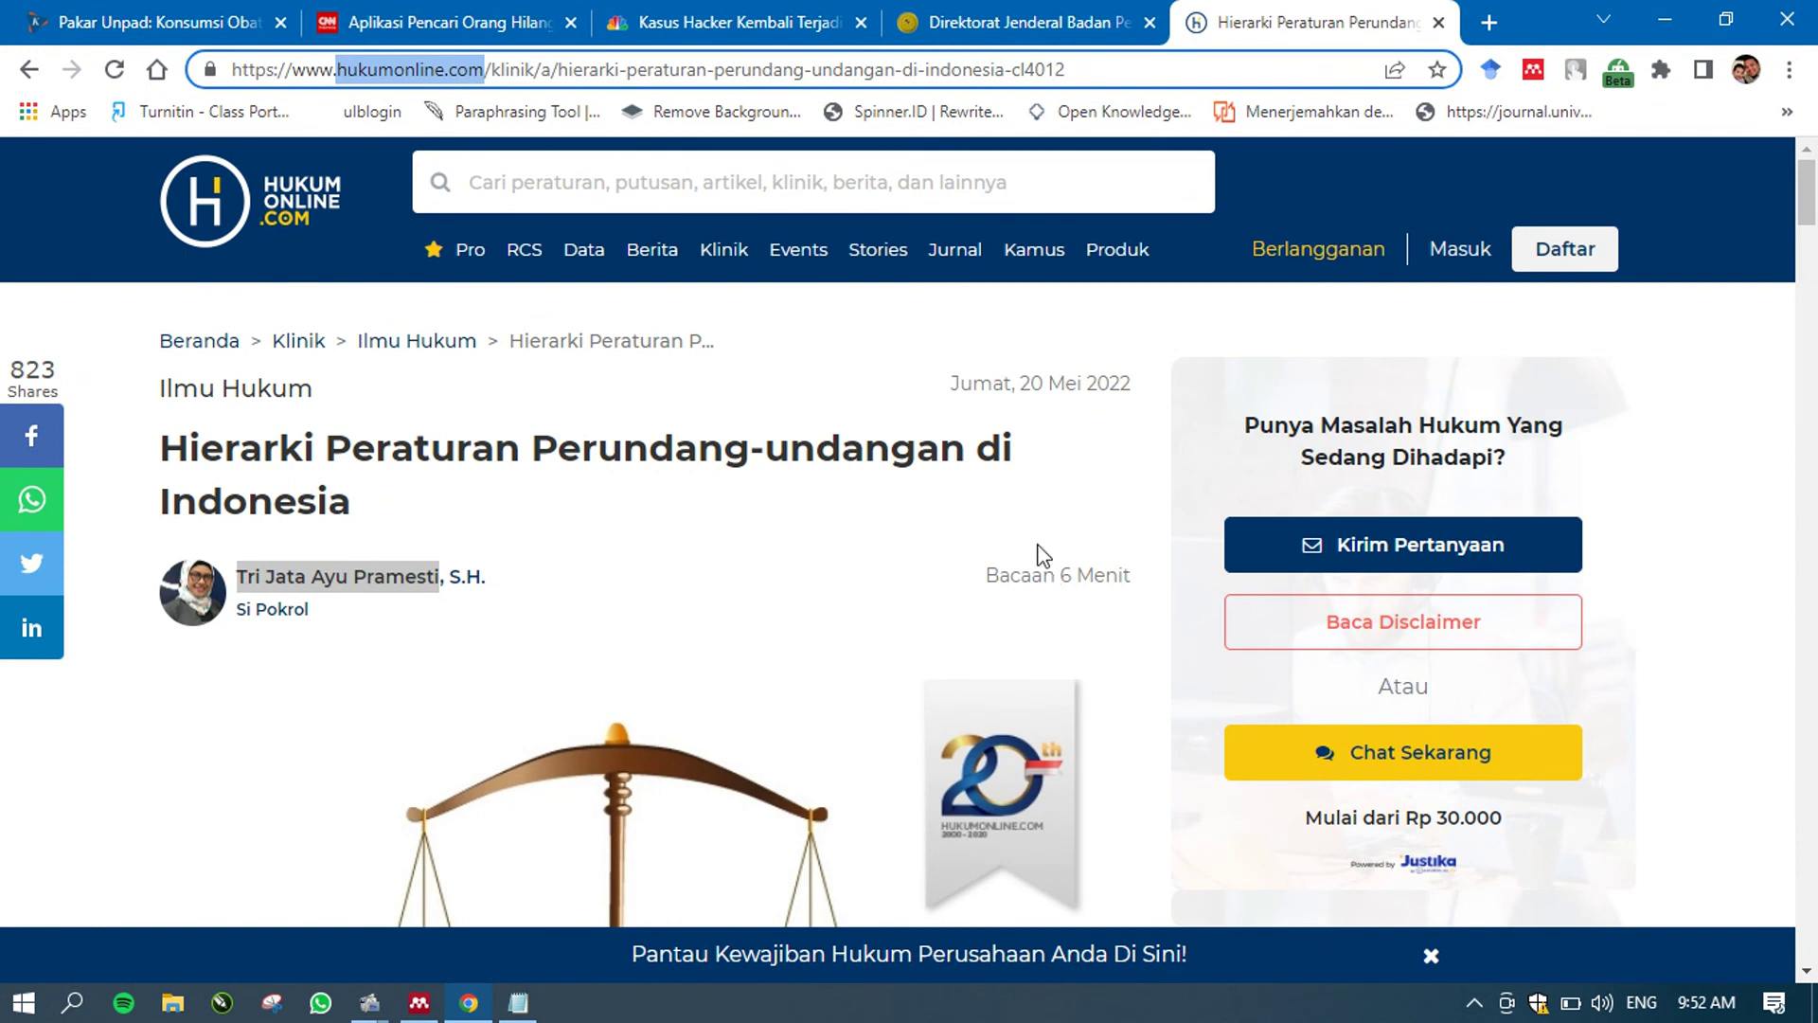
mouse_move(1695, 1018)
click(471, 1007)
click(825, 633)
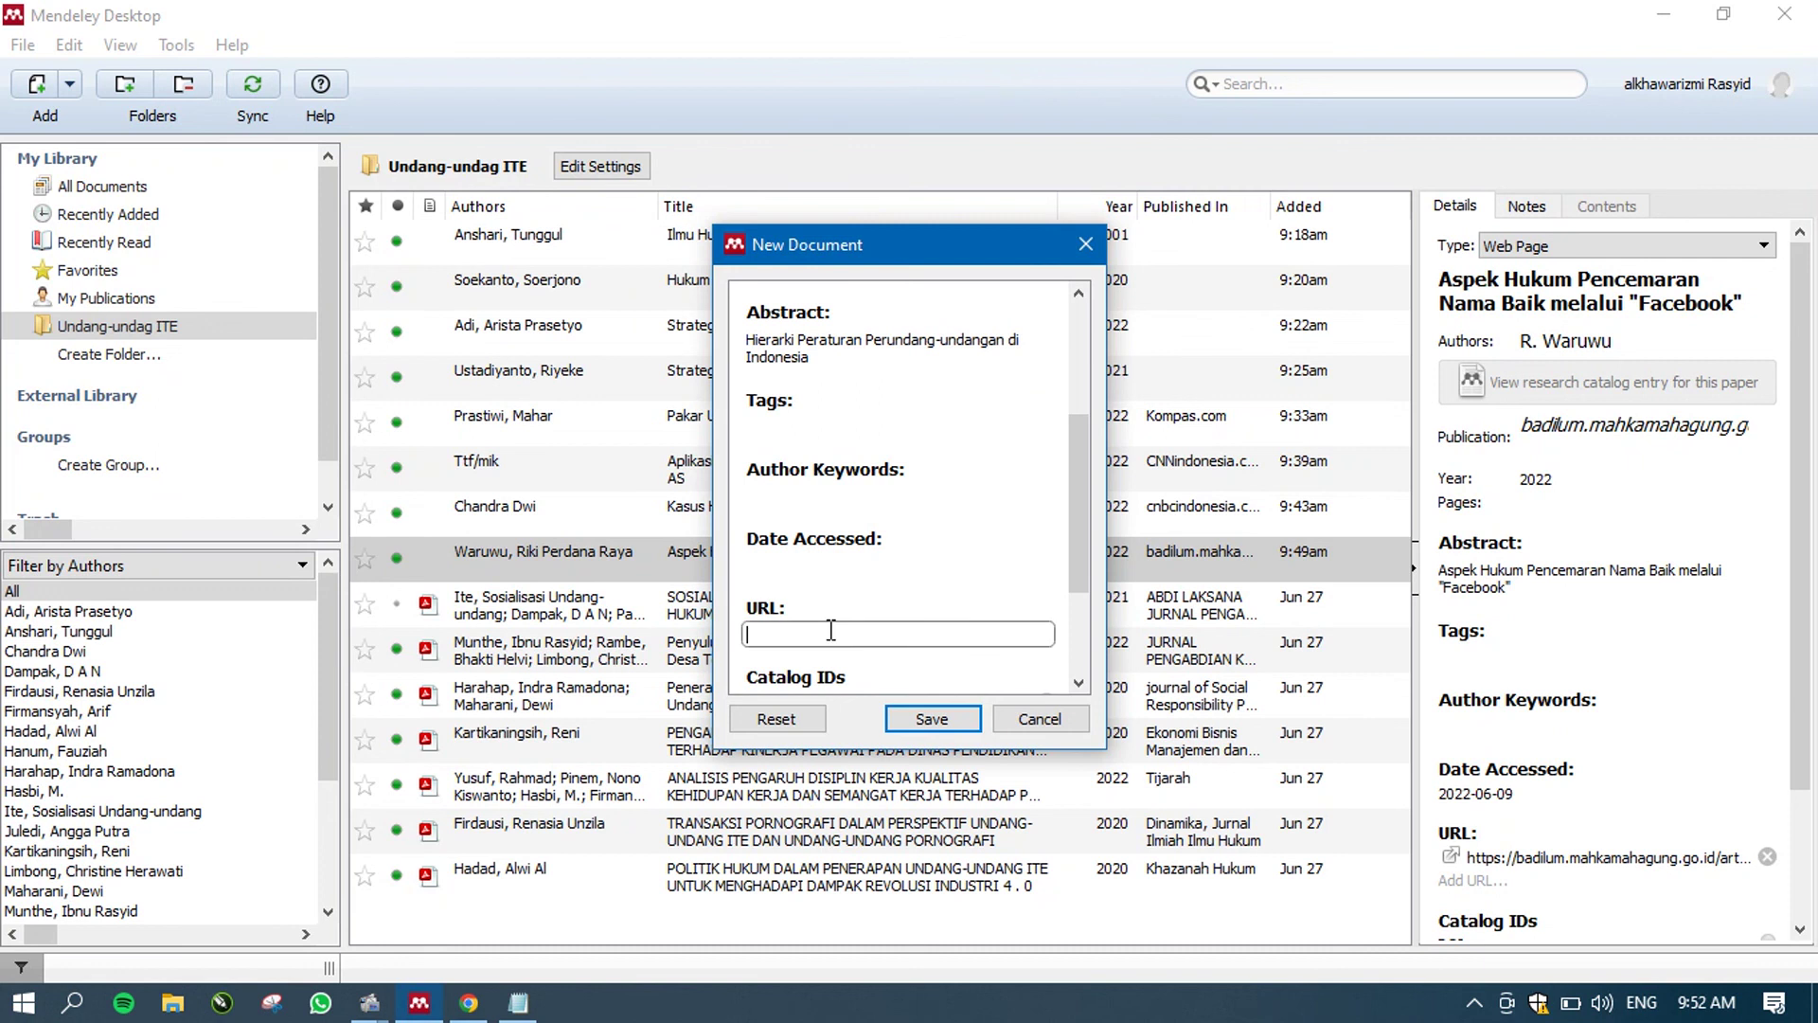
click(826, 565)
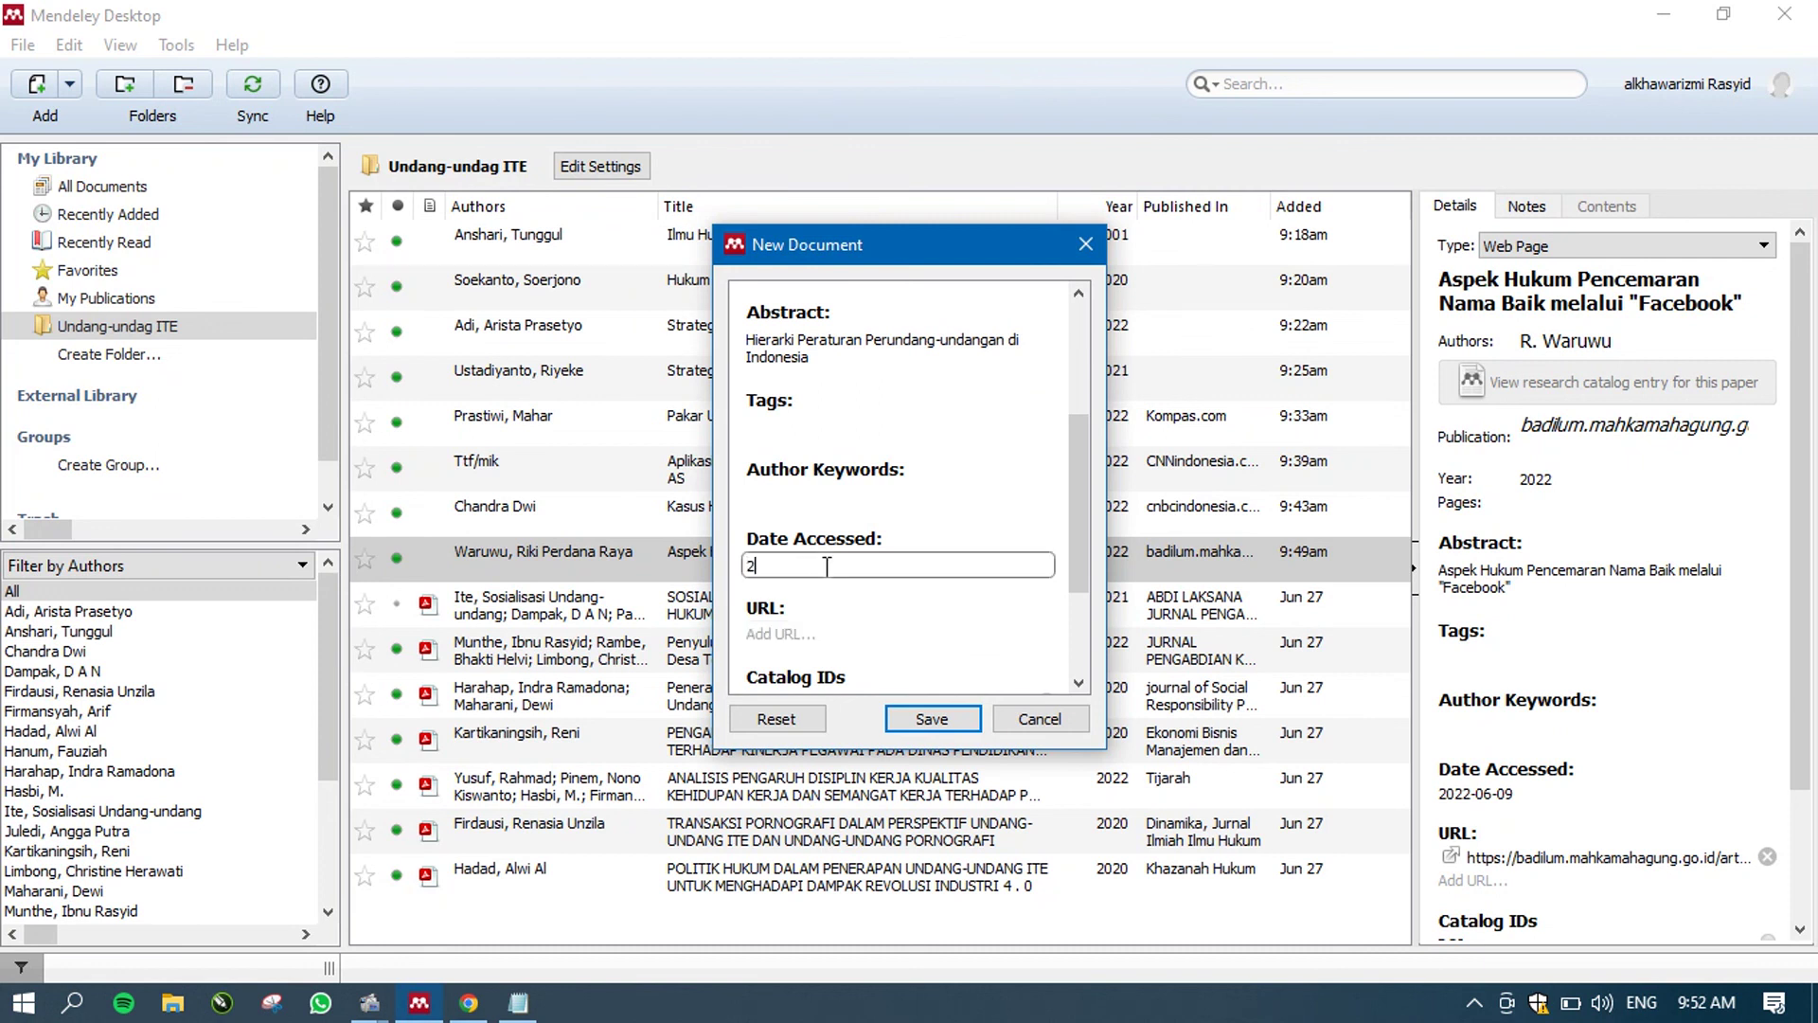
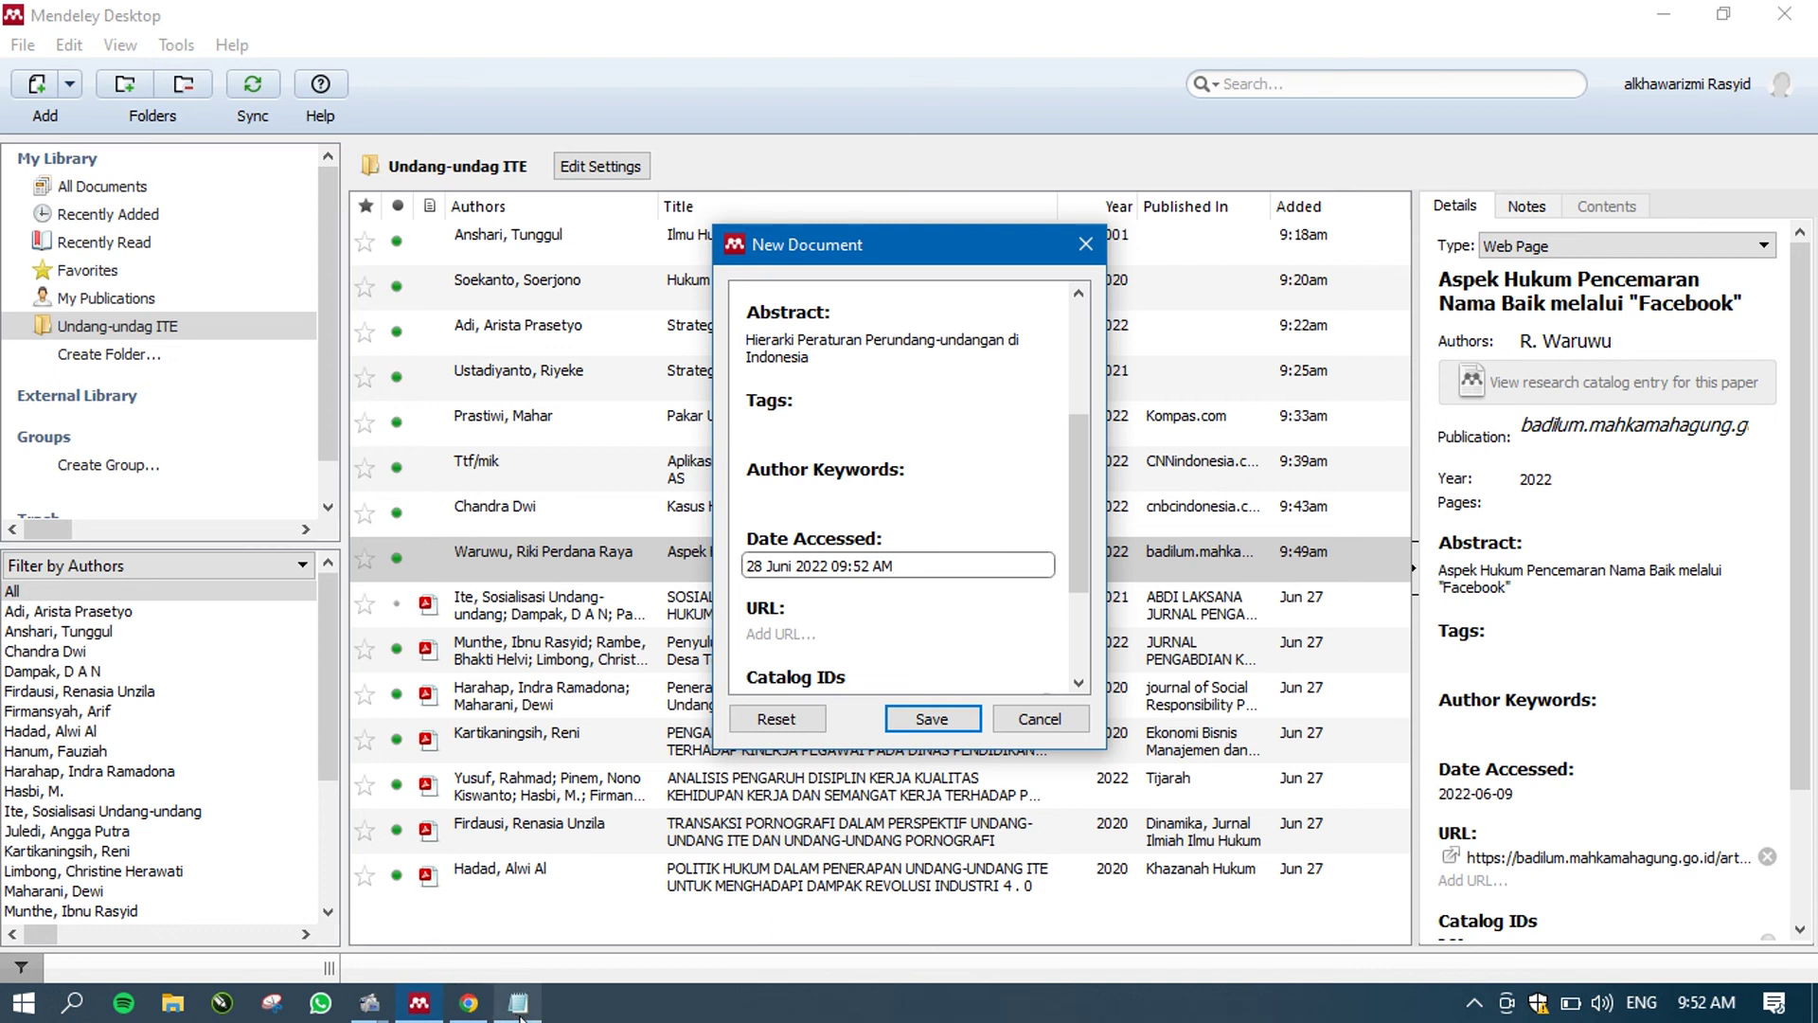
- Copy the full web address of the Hukumonline article from Chrome into the URL of the new Mendeley document
click(467, 1011)
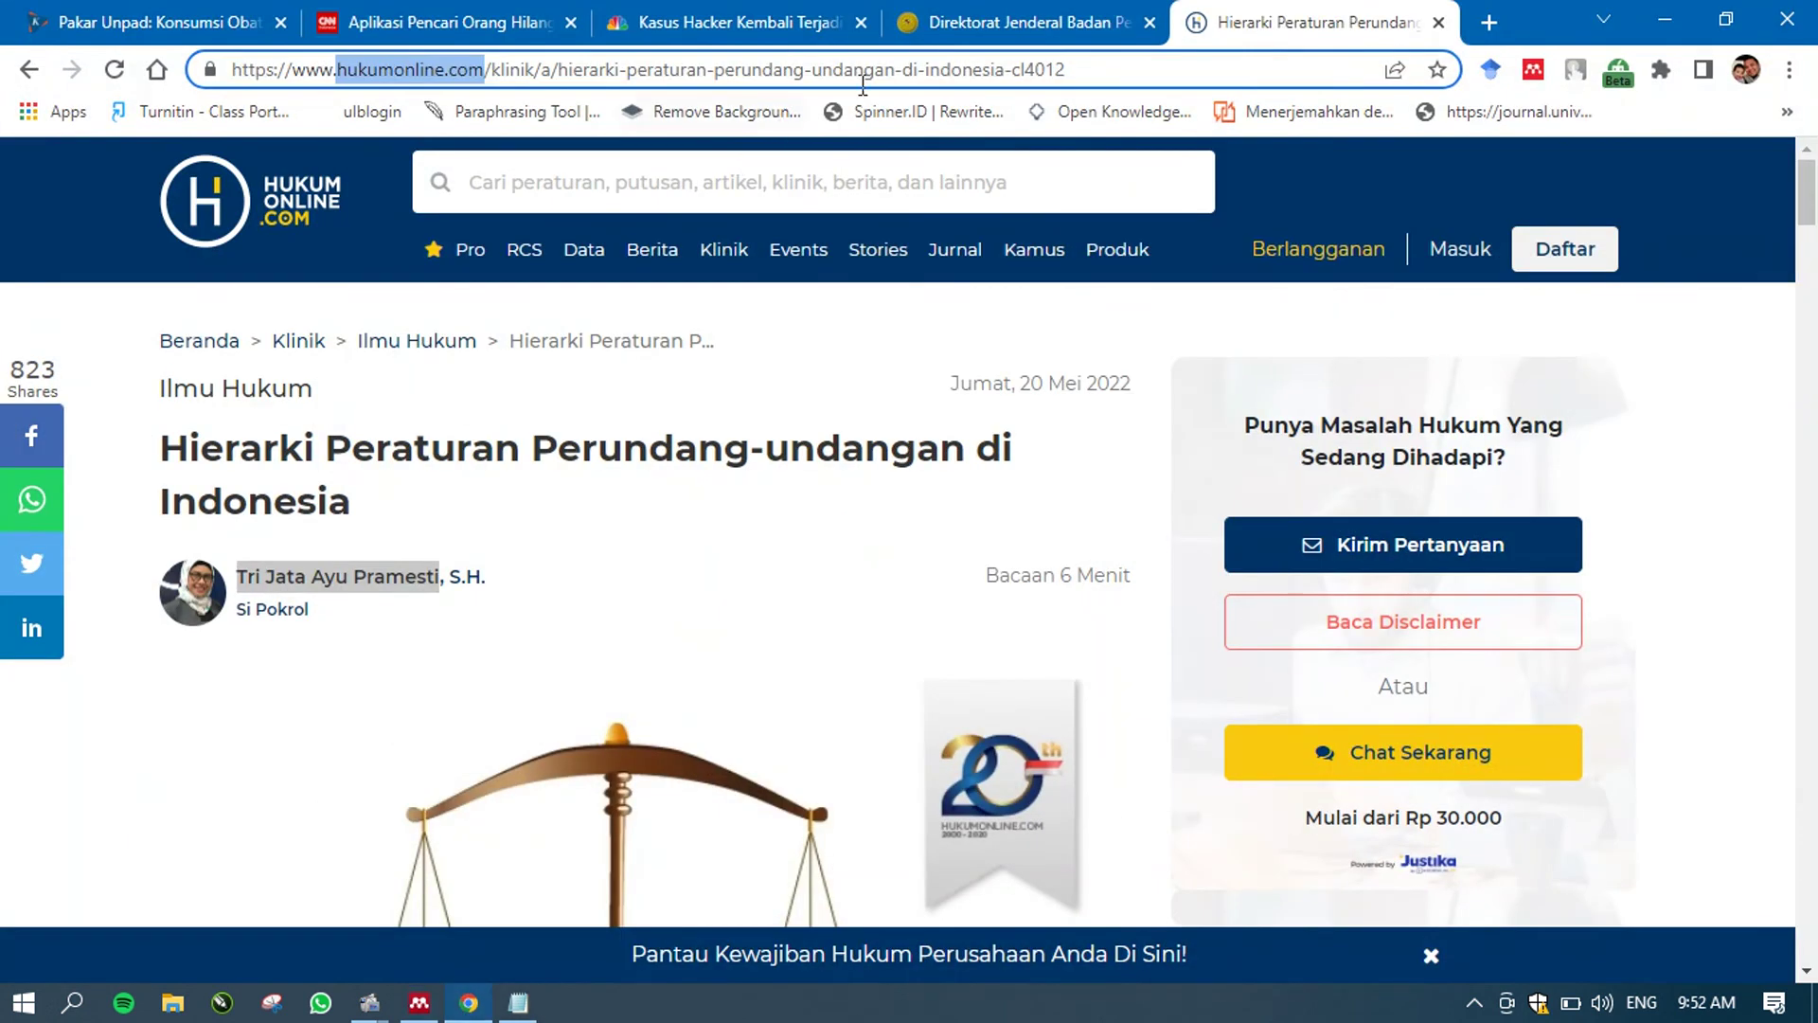
click(1114, 74)
key(ctrl+a)
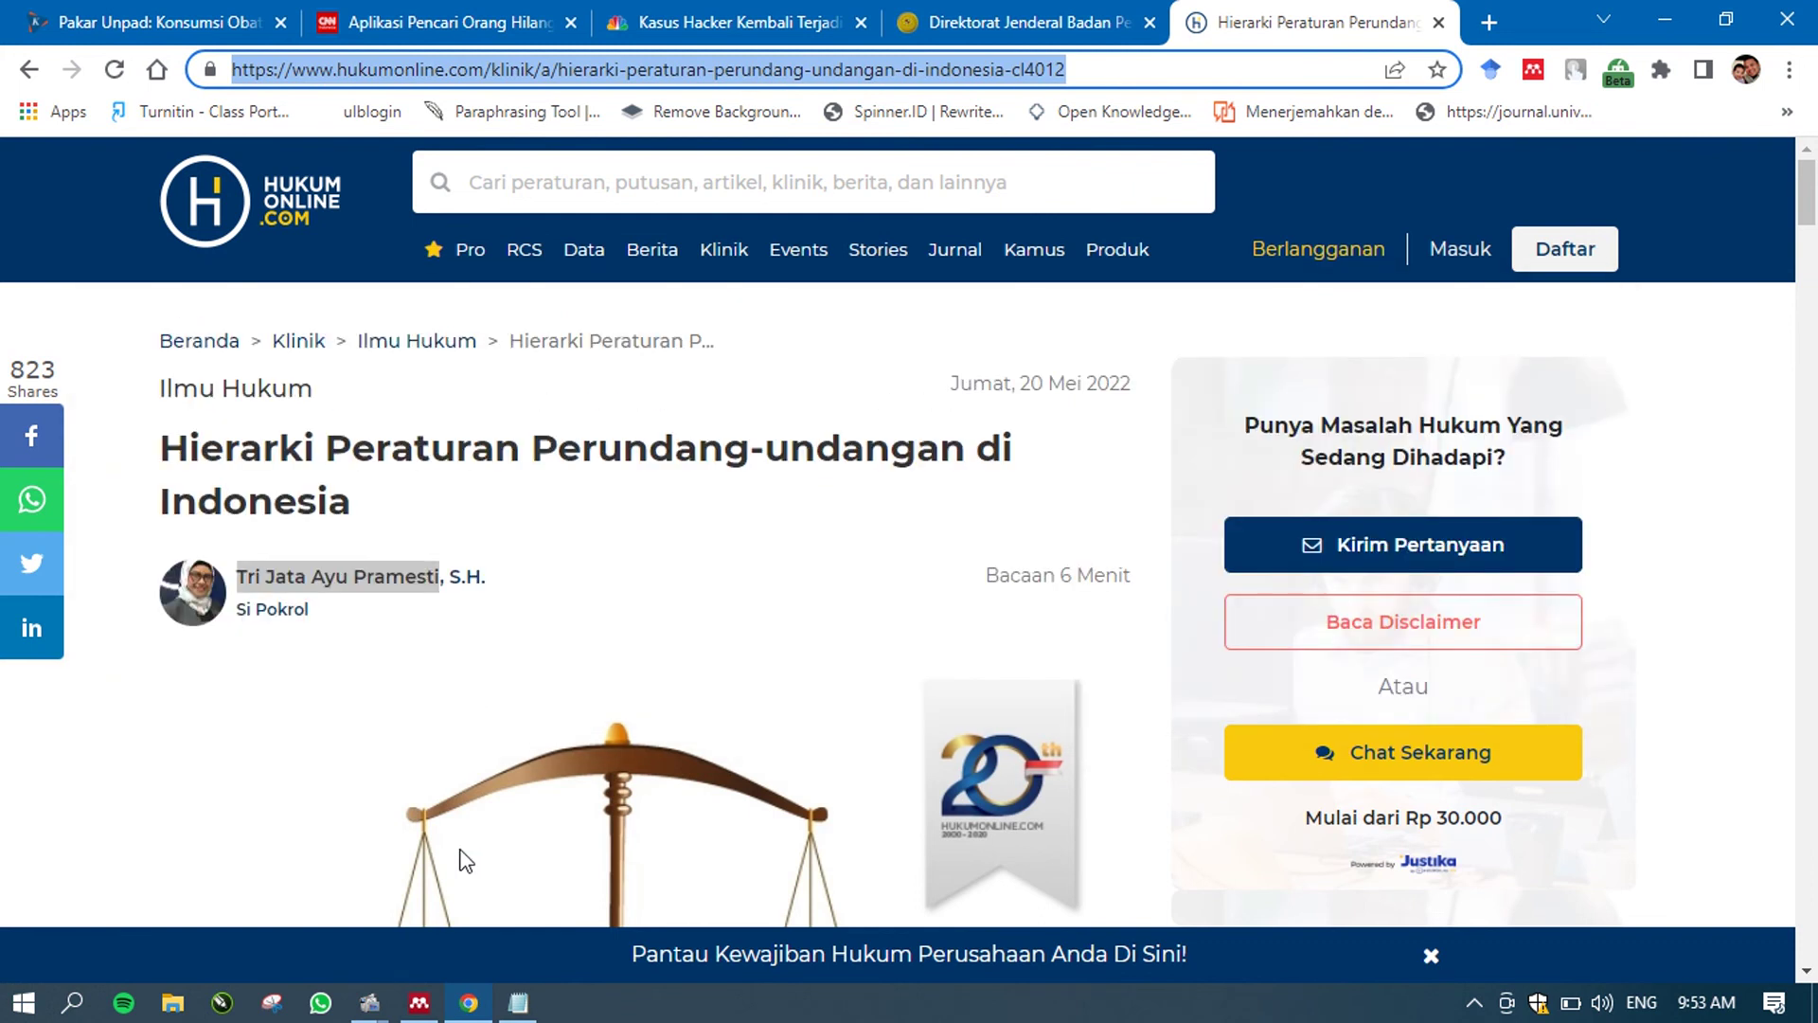
click(420, 1003)
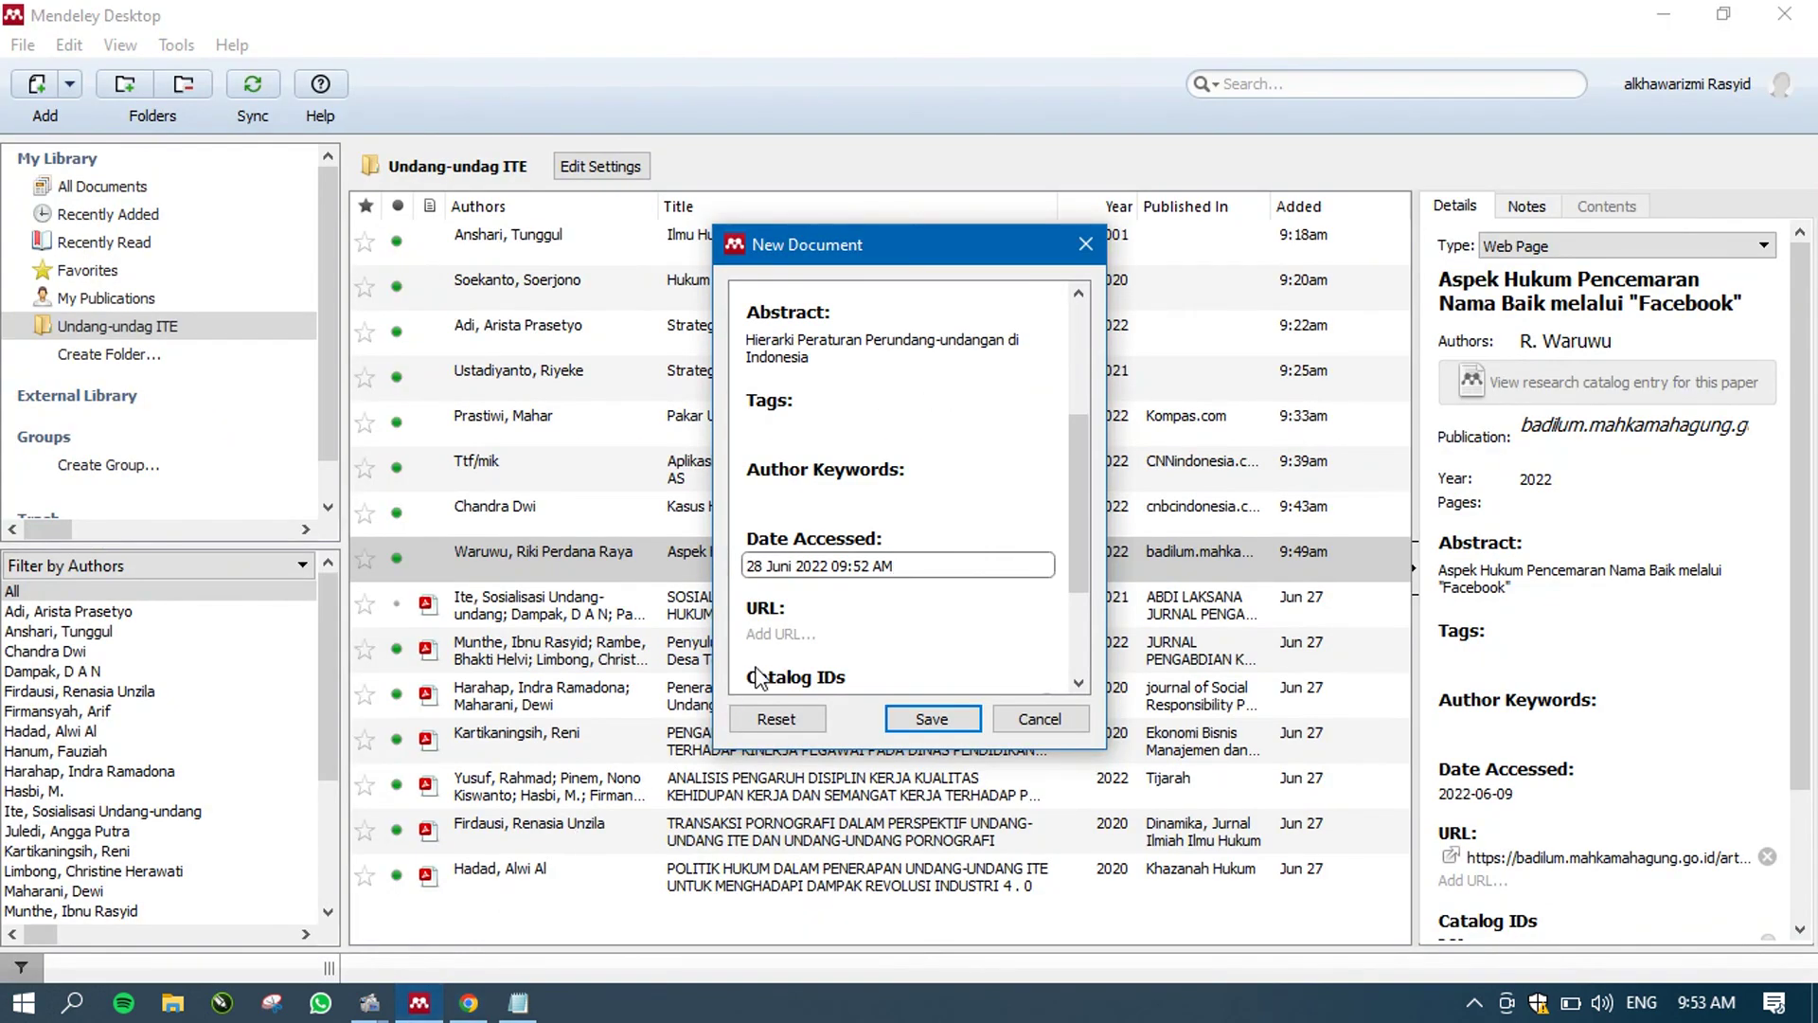
click(785, 635)
key(ctrl+v)
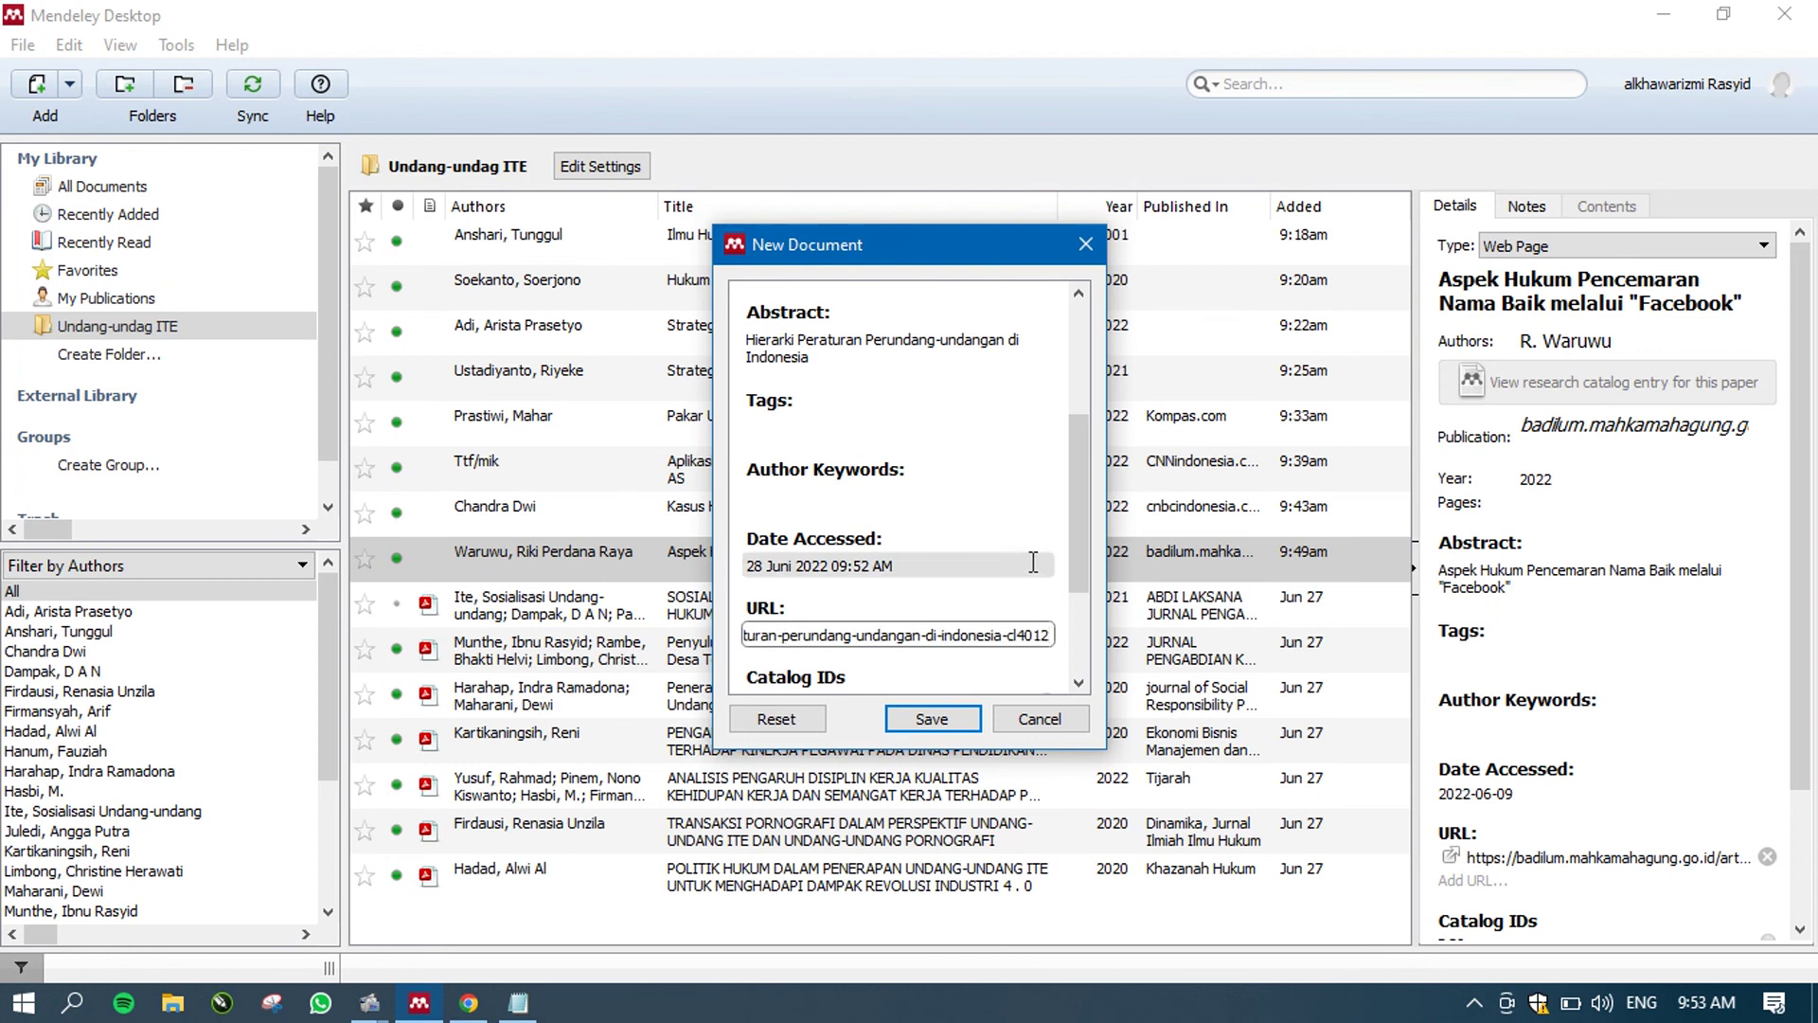
- Check the completed Web Page fields, save the new document to the library, and check its saved details
drag(1086, 554, 1085, 440)
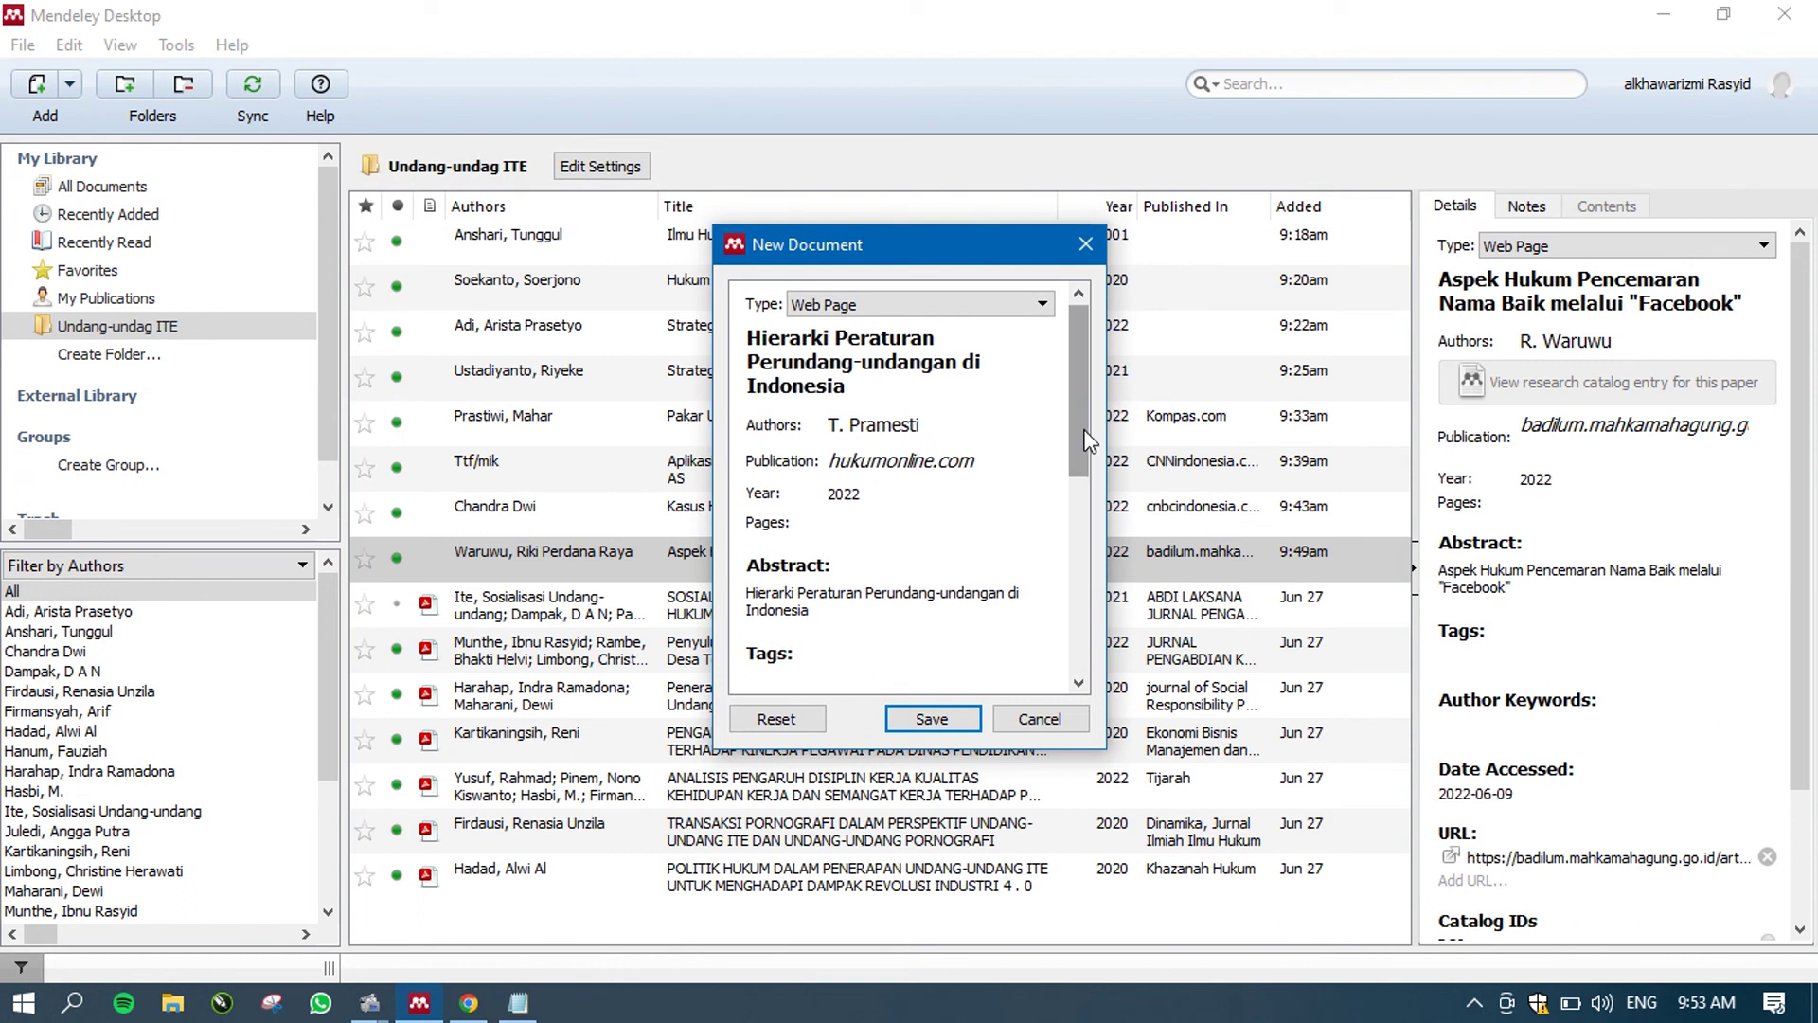
click(937, 725)
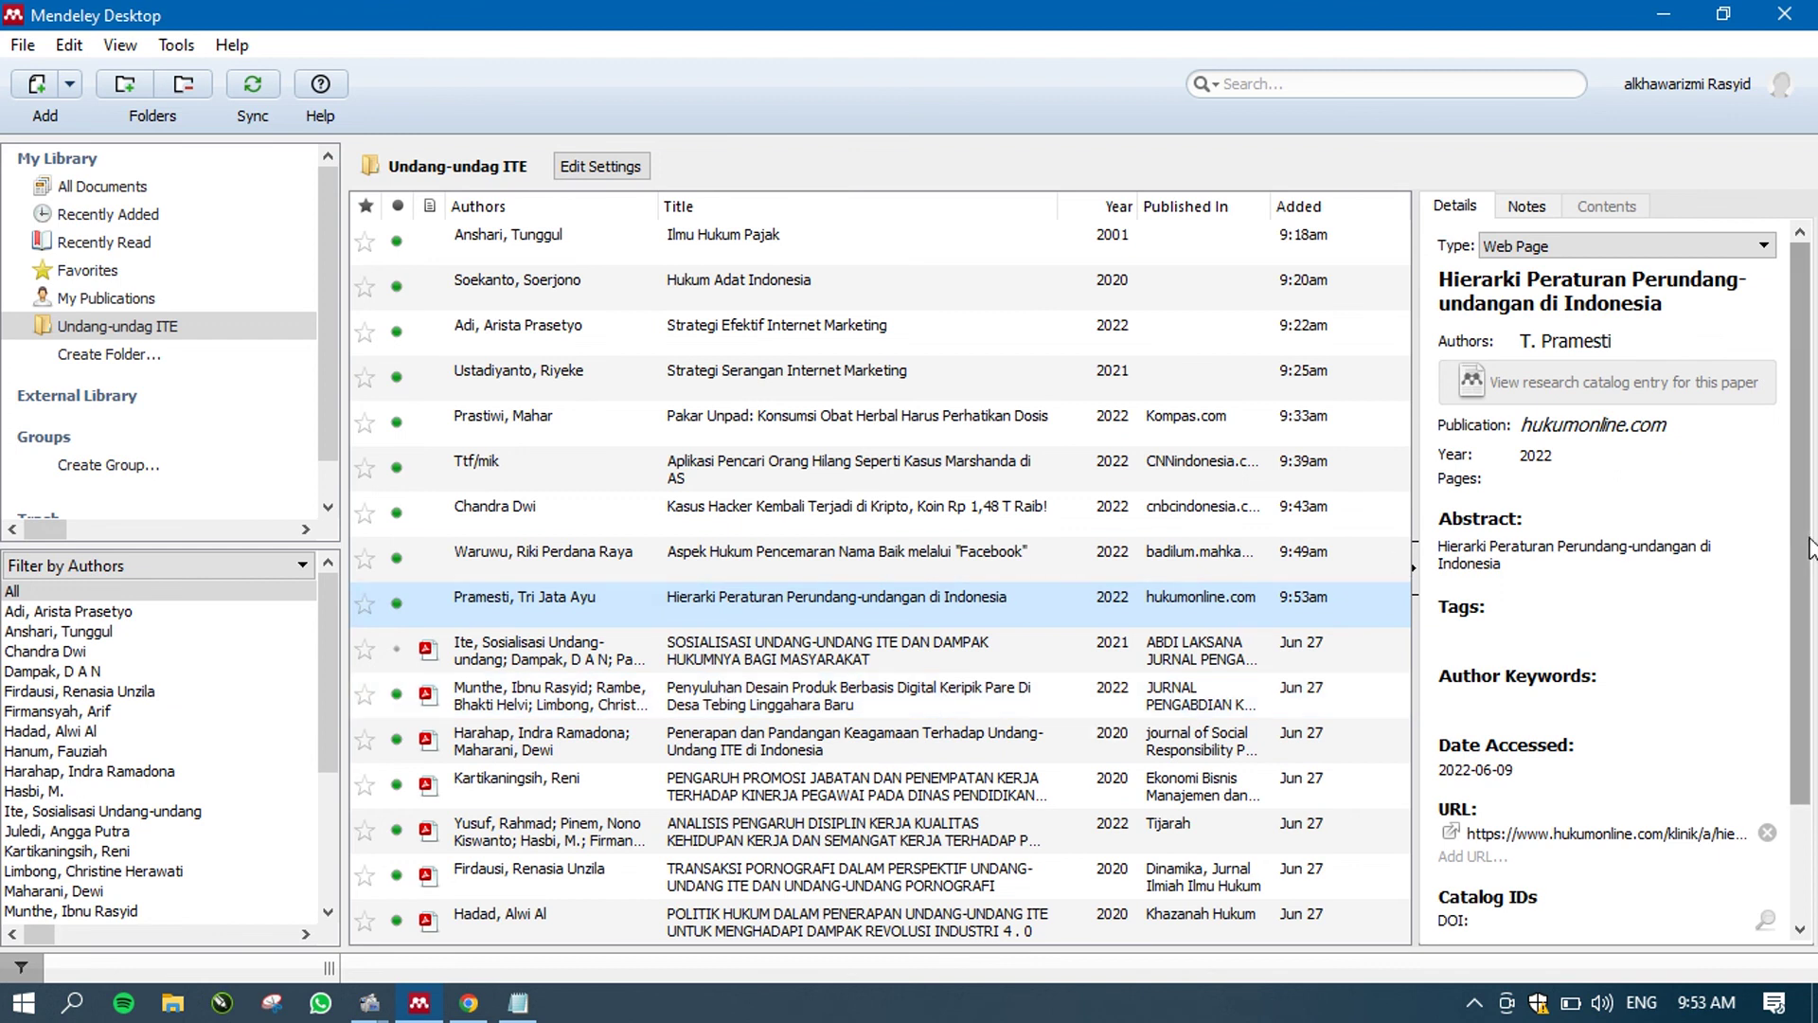
drag(1809, 549, 1808, 609)
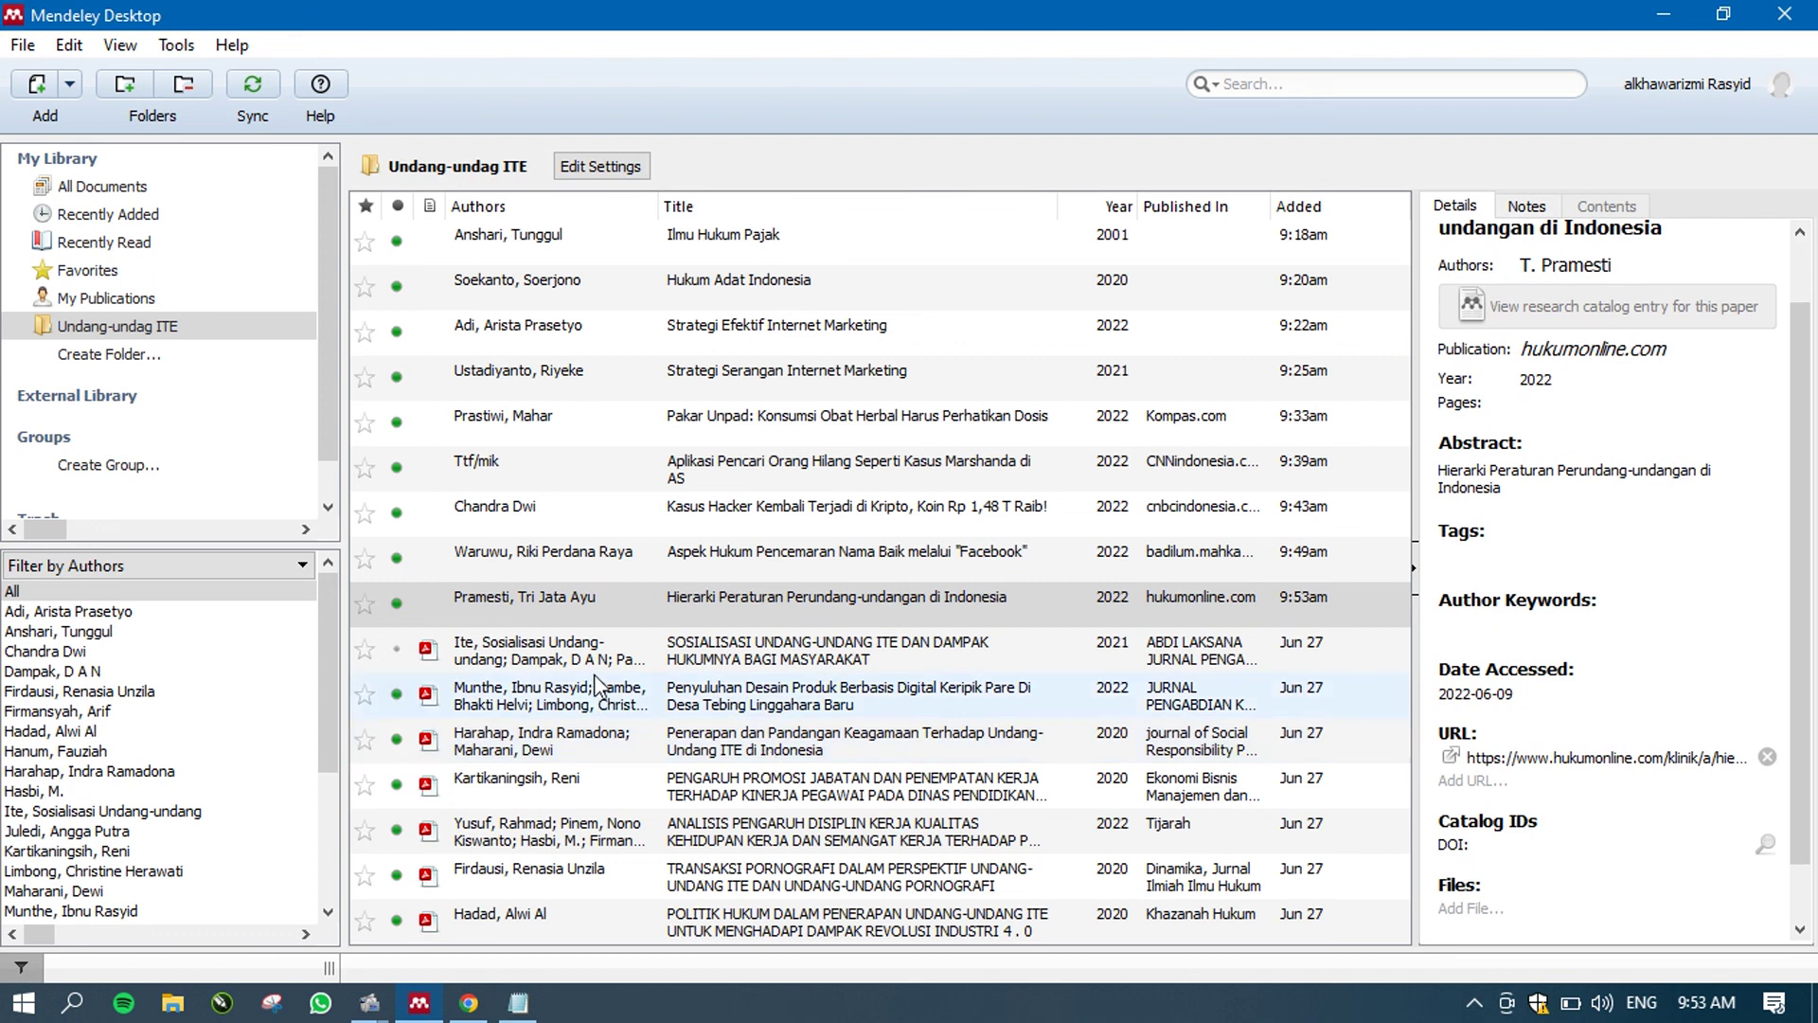
- Examine the details of the journal articles with PDFs in the Undang-undag ITE folder, one entry at a time
click(598, 650)
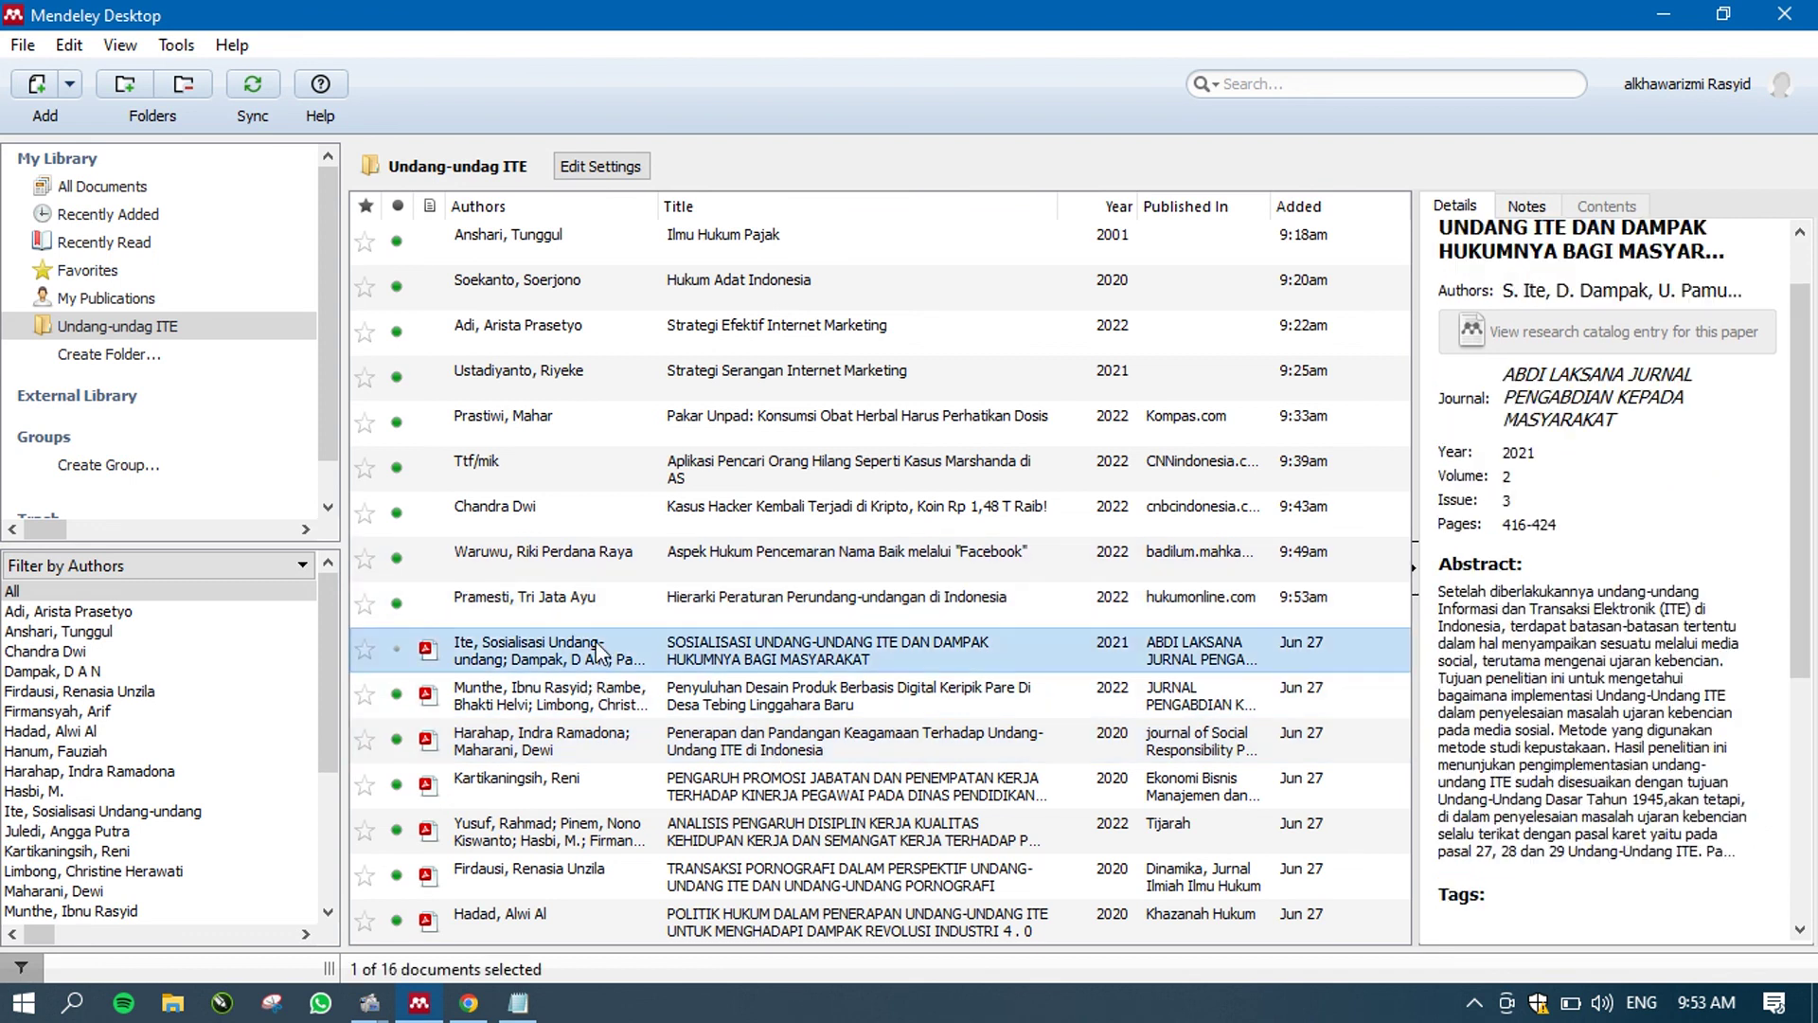
key(Down)
key(Down)
key(Down)
key(Down)
key(Down)
key(Down)
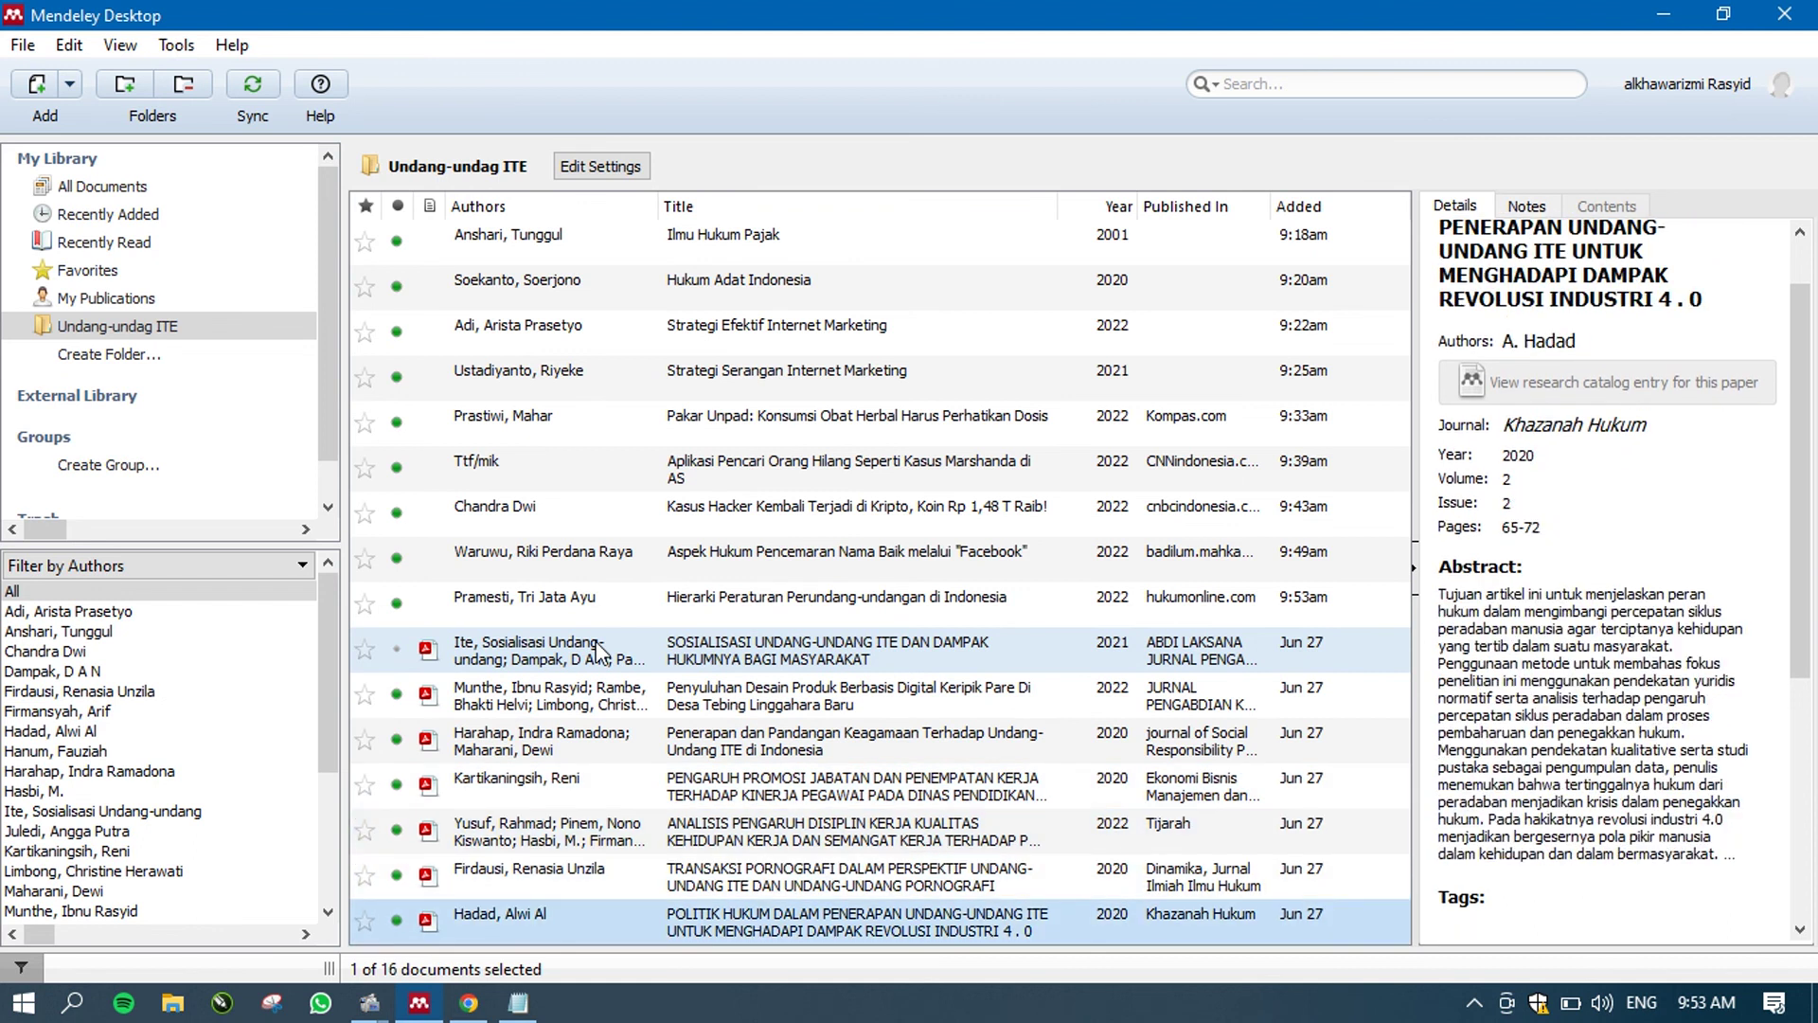
key(Up)
key(Up)
key(Up)
key(Up)
key(Up)
key(Up)
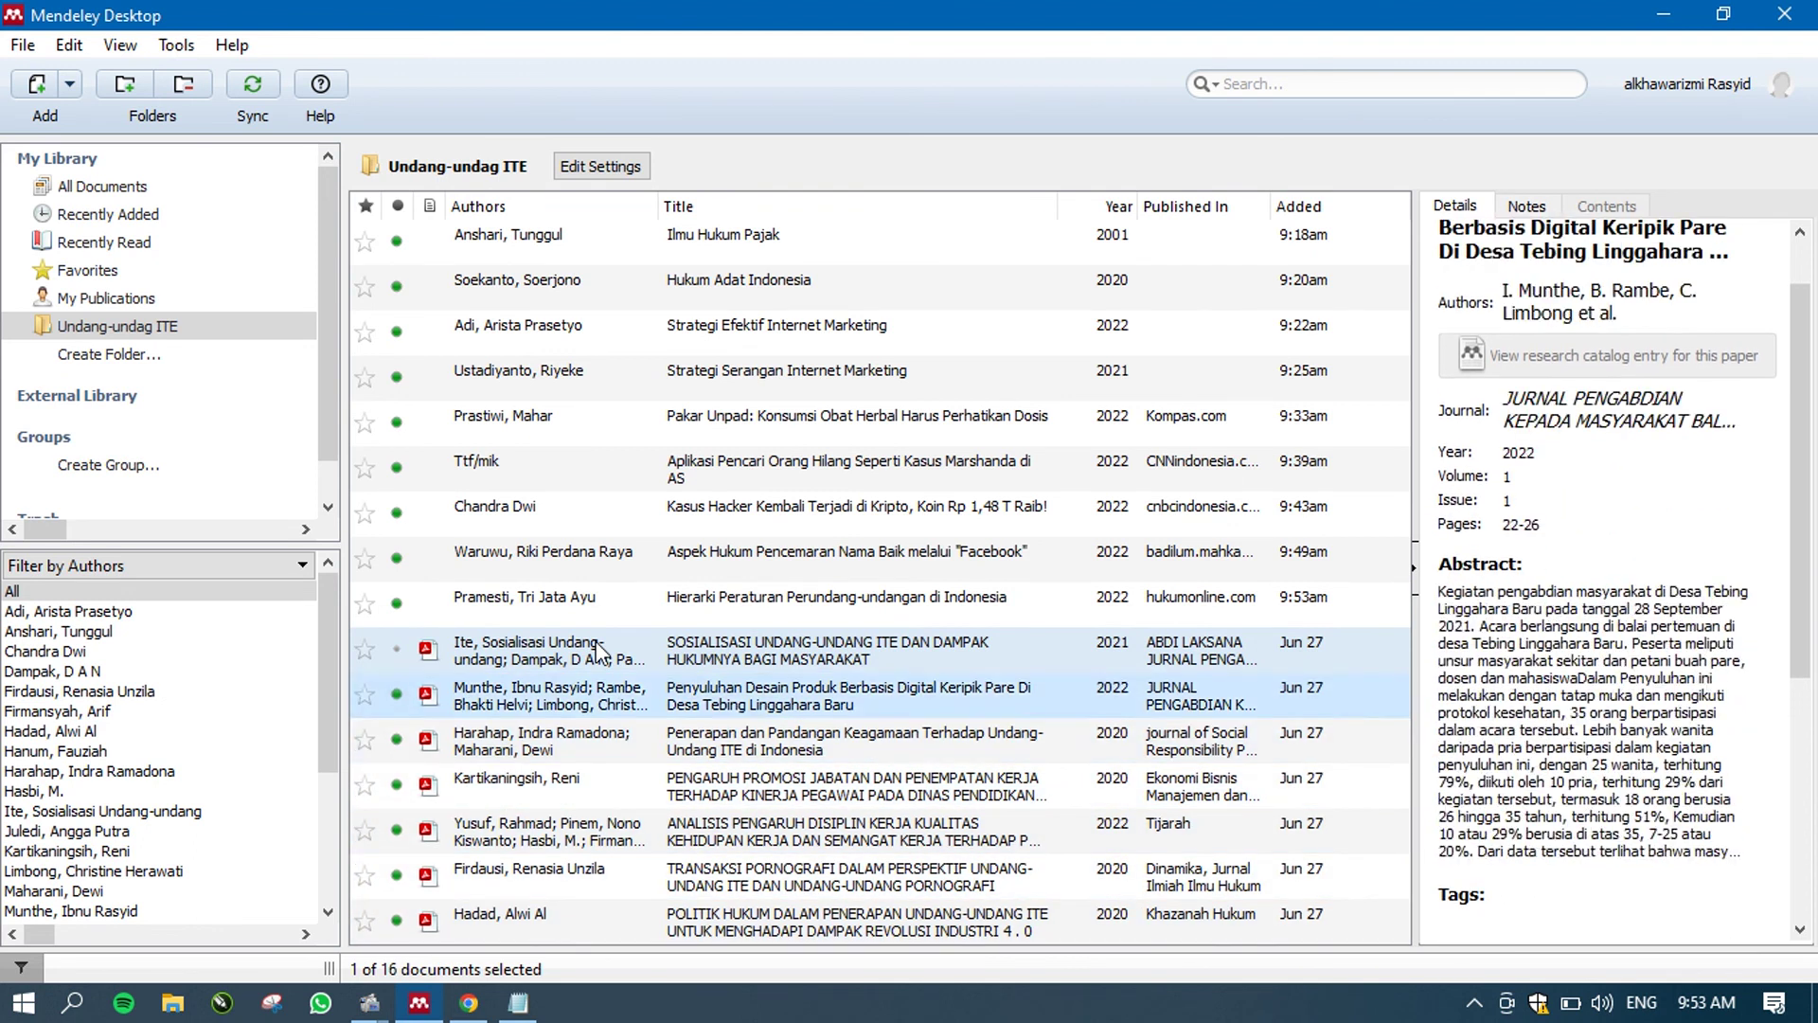
- Examine the details of the book entries in the folder, from Ilmu Hukum Pajak to Strategi Serangan Internet Marketing
key(Up)
key(Up)
key(Up)
key(Up)
key(Up)
key(Up)
key(Up)
key(Up)
key(Up)
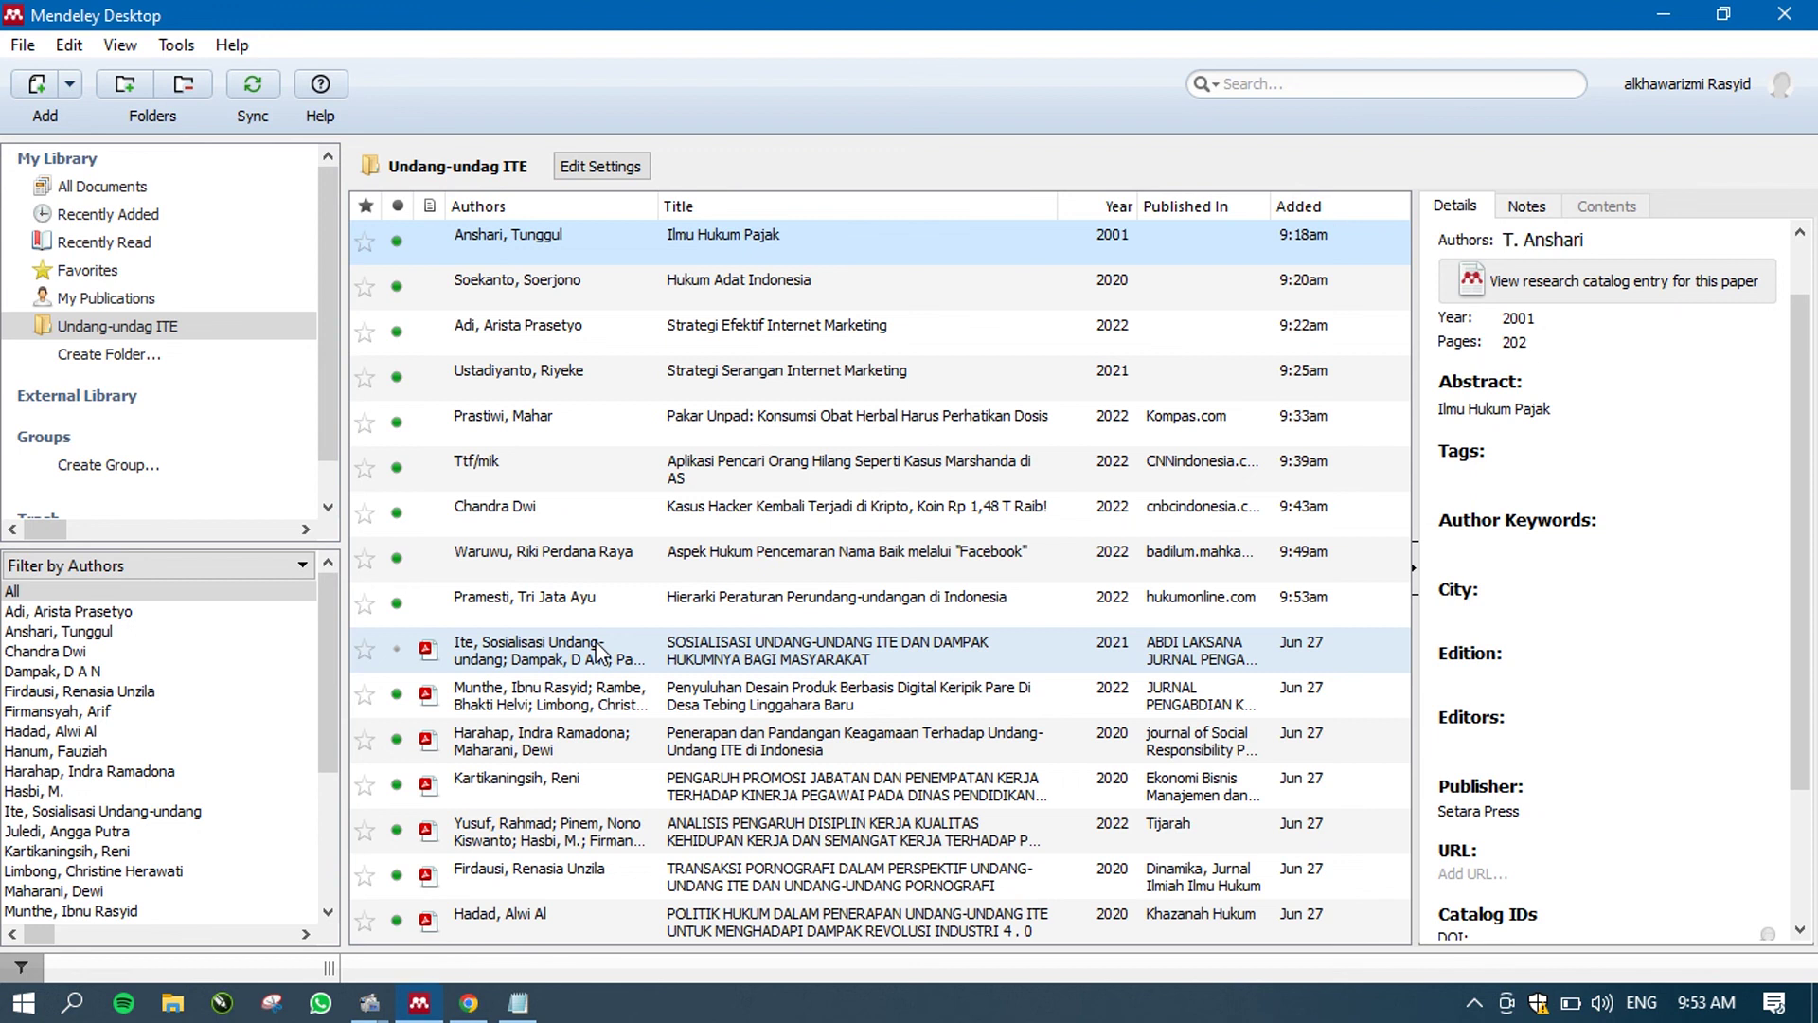
key(Down)
key(Down)
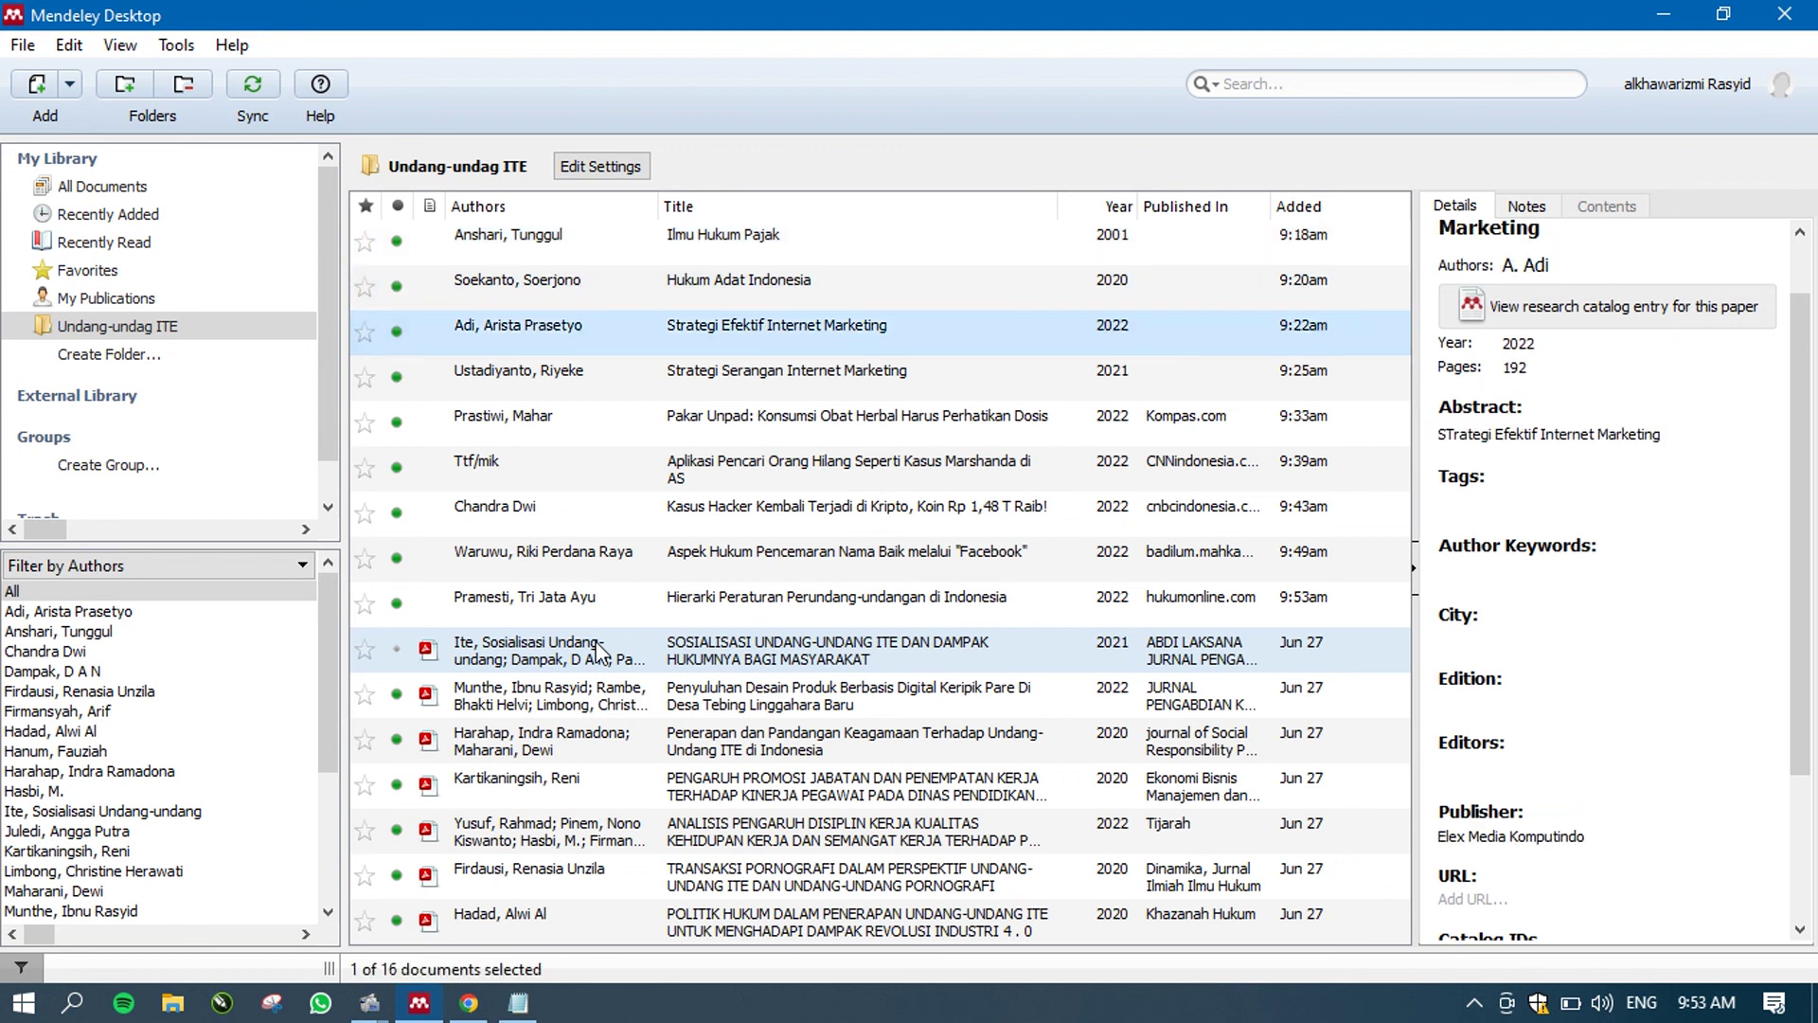
key(Down)
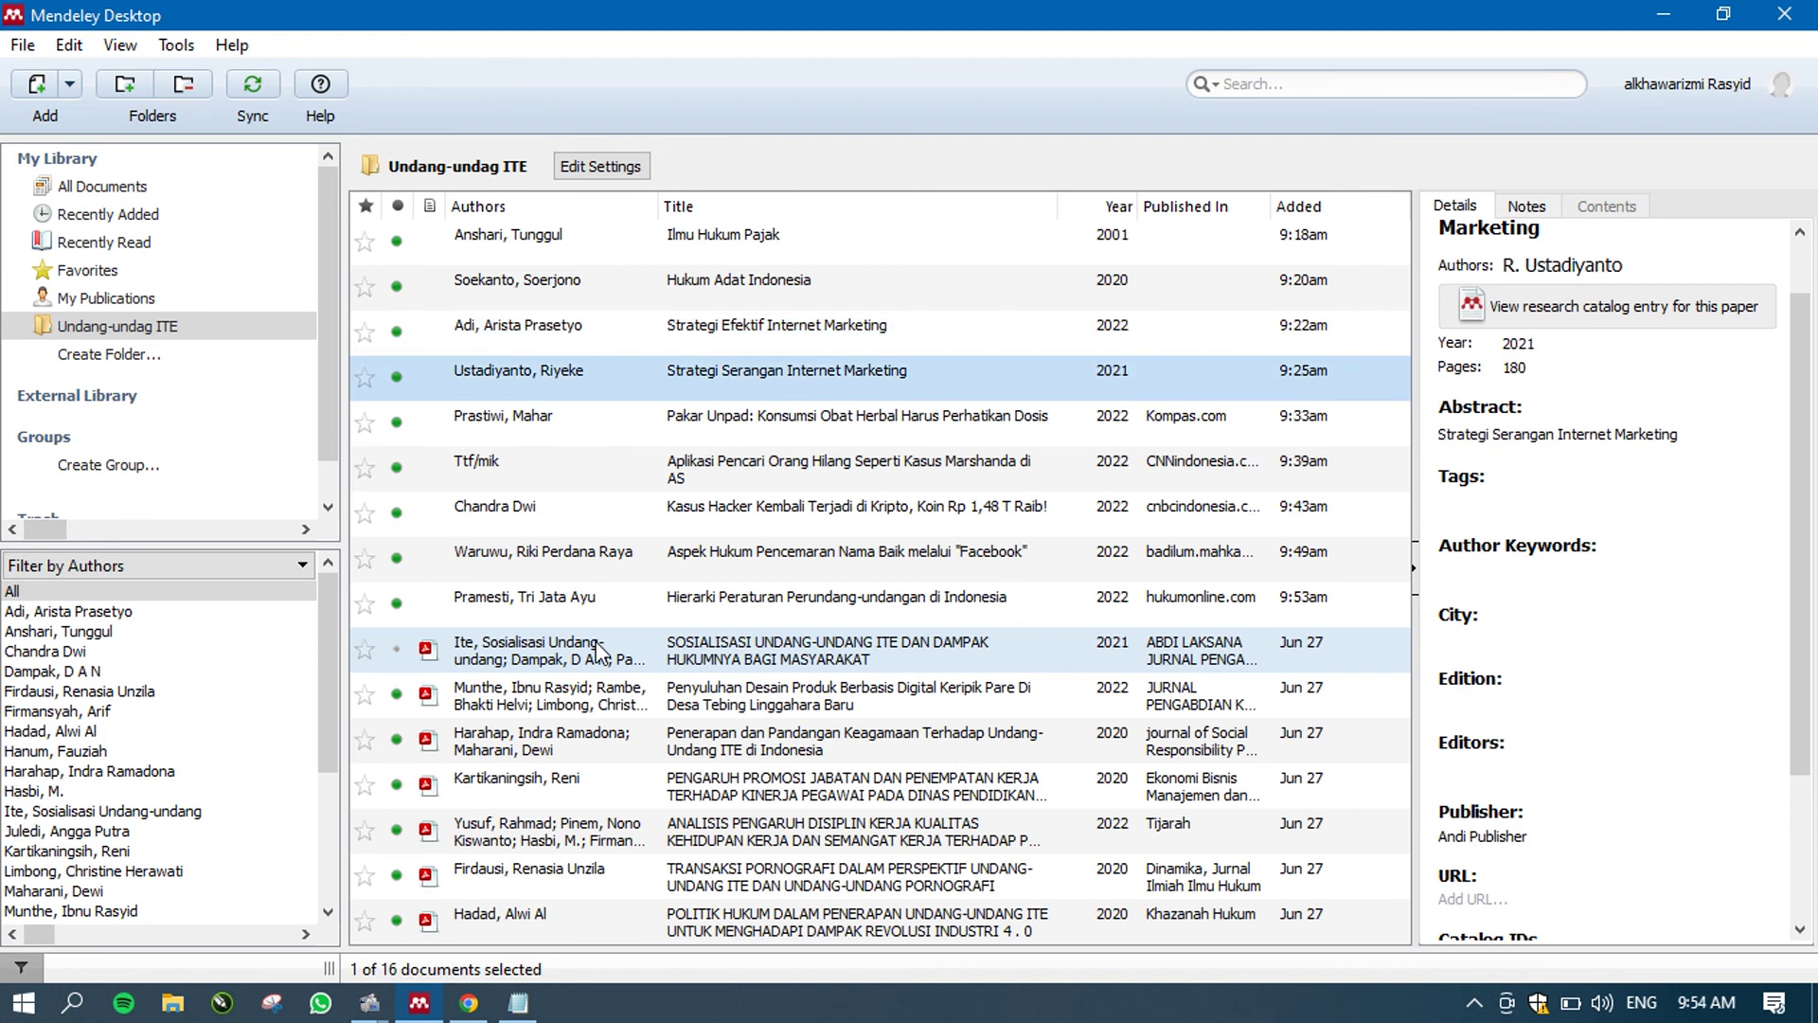
- Compare the details of the web page entries from Kompas.com, CNNindonesia.com, cnbcindonesia.com, badilum.mahkamahagung and hukumonline.com
key(Down)
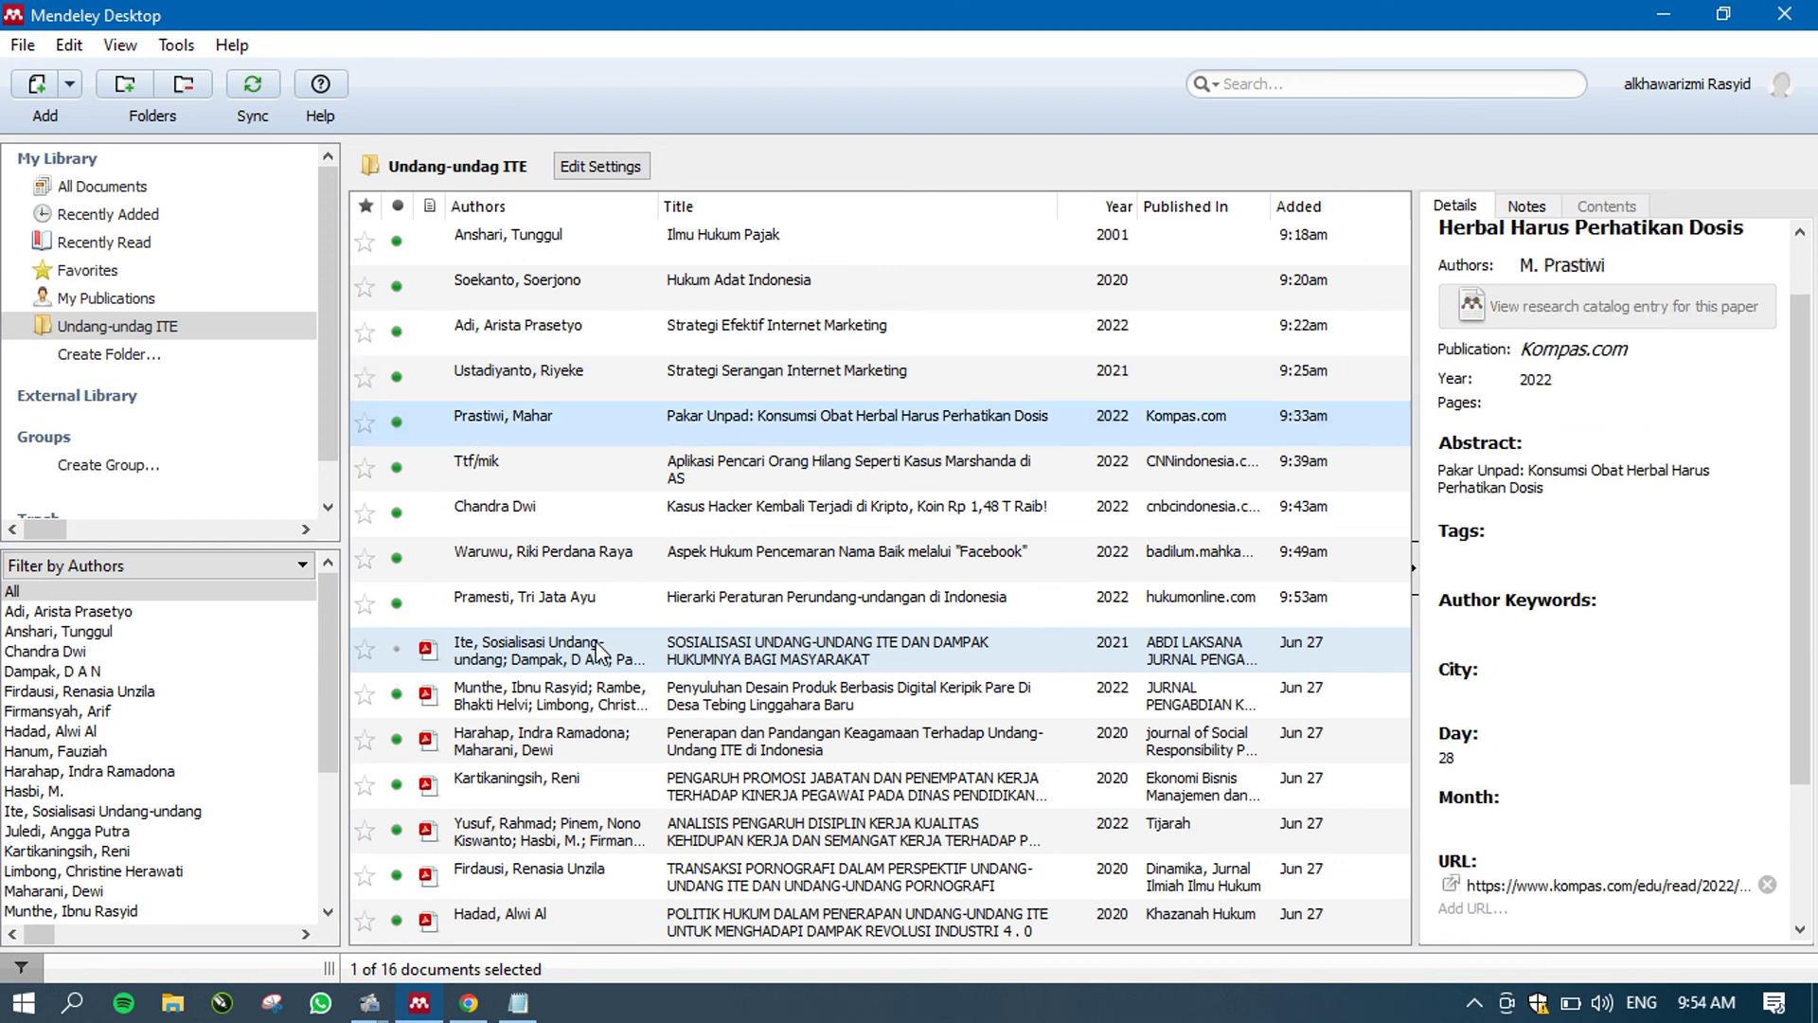
key(Up)
key(Down)
key(Down)
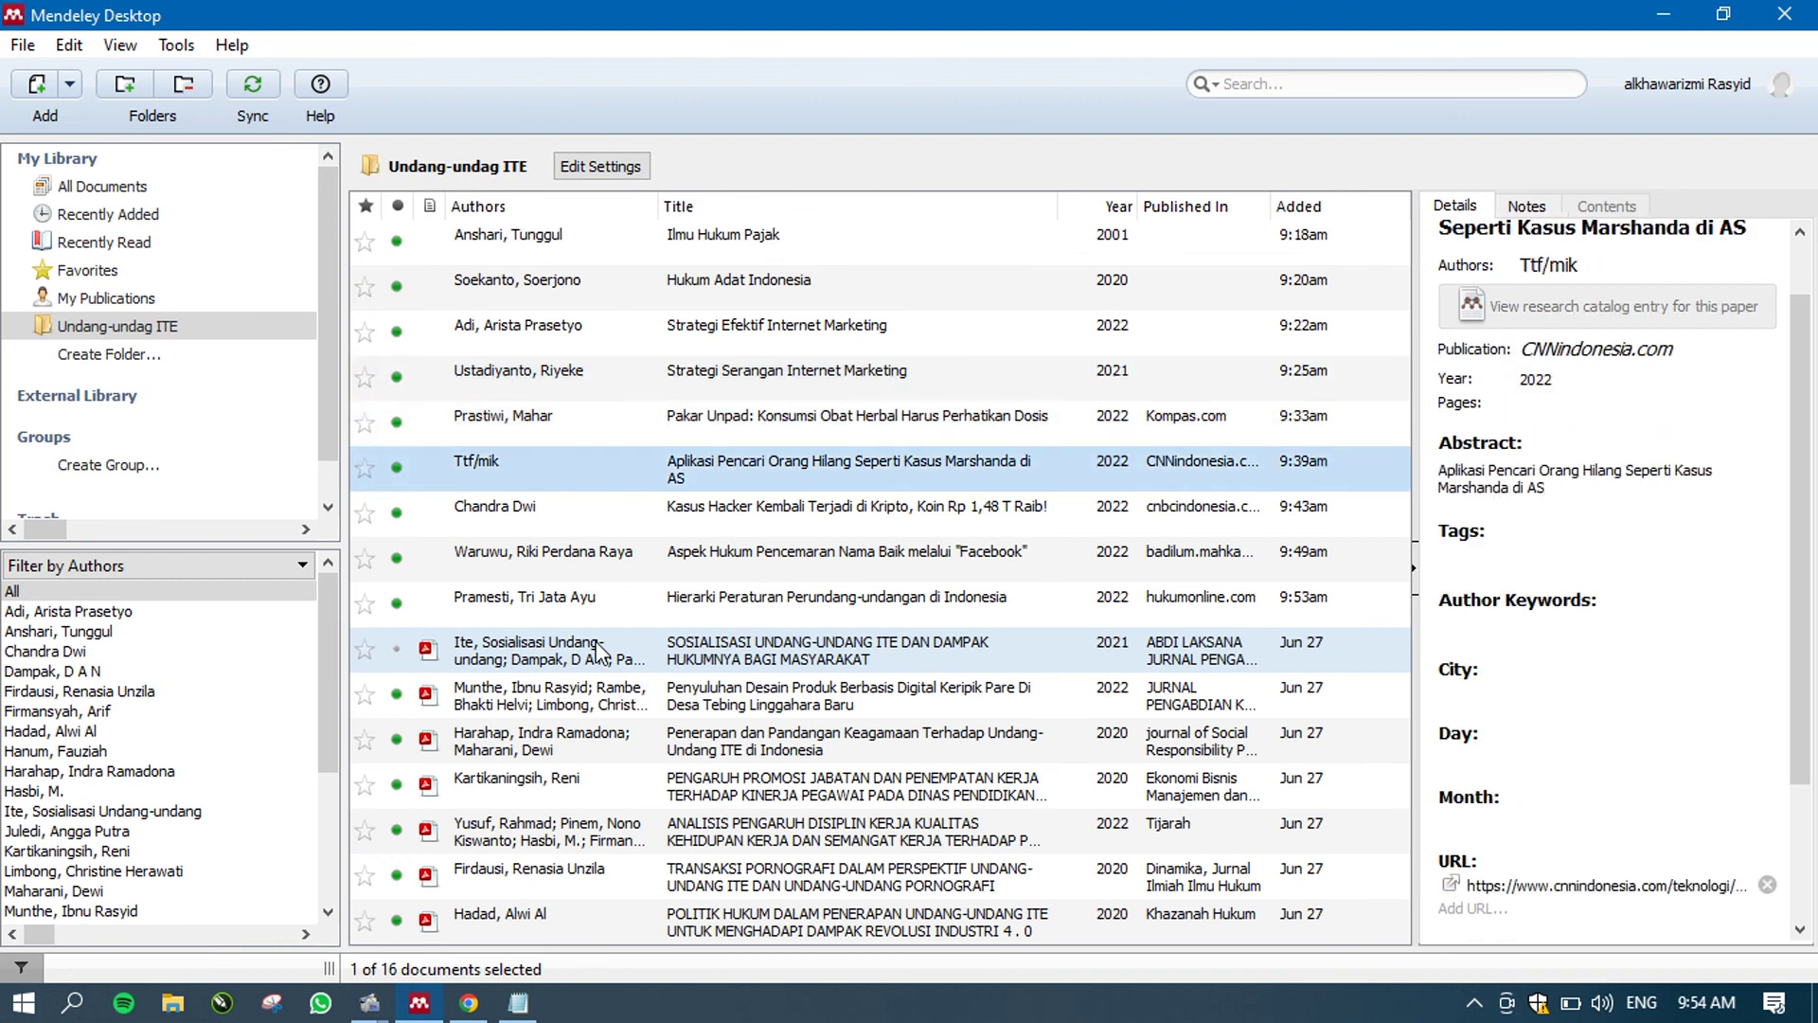
key(Up)
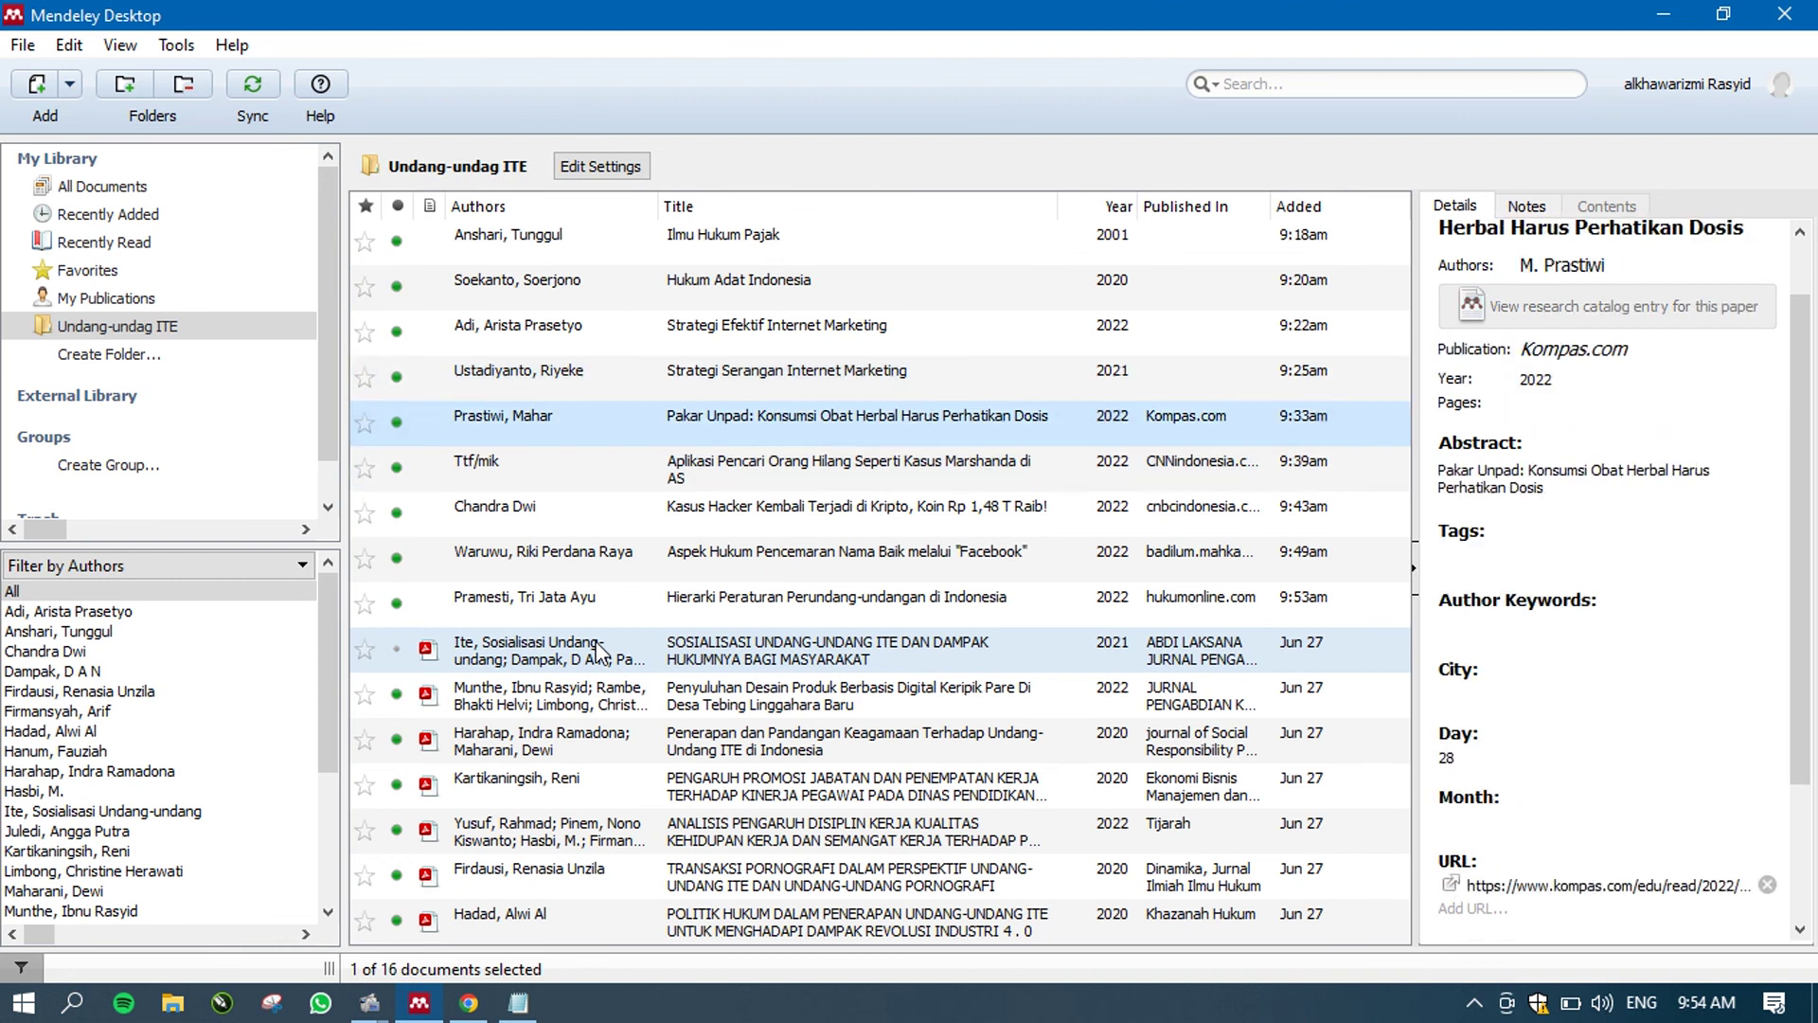
key(Down)
key(Down)
key(Up)
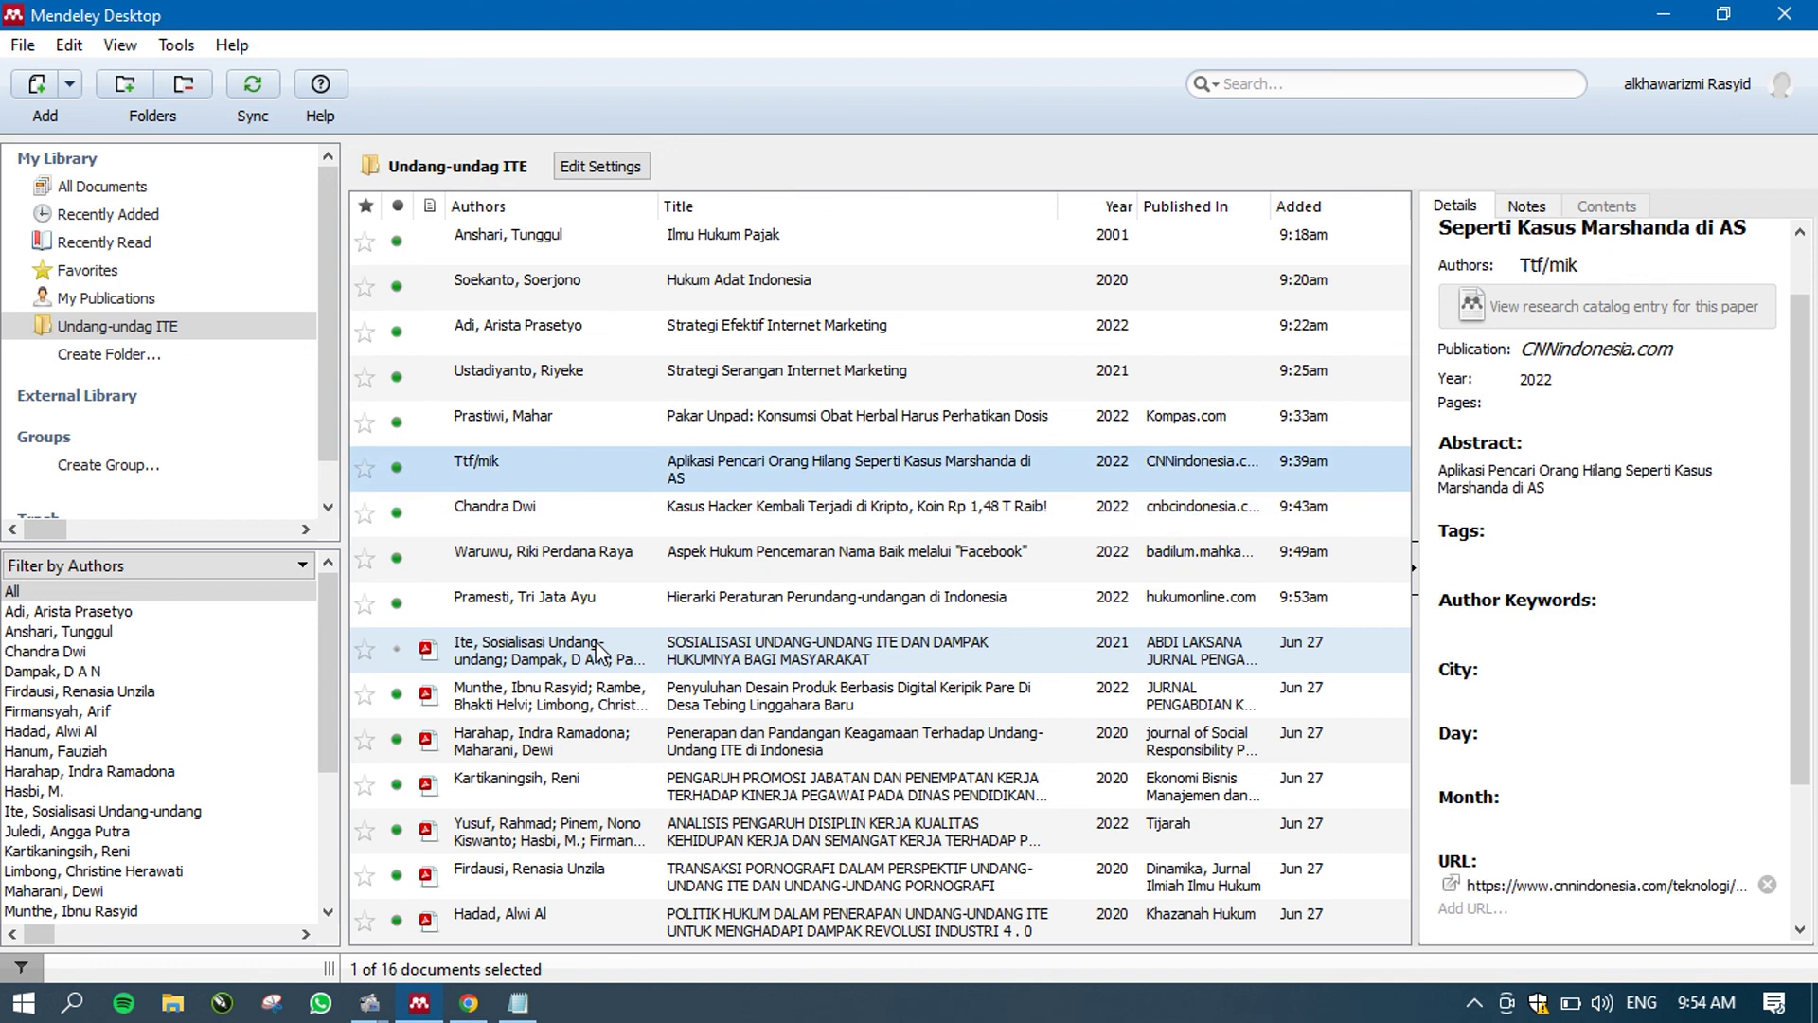
key(Up)
key(Down)
key(Down)
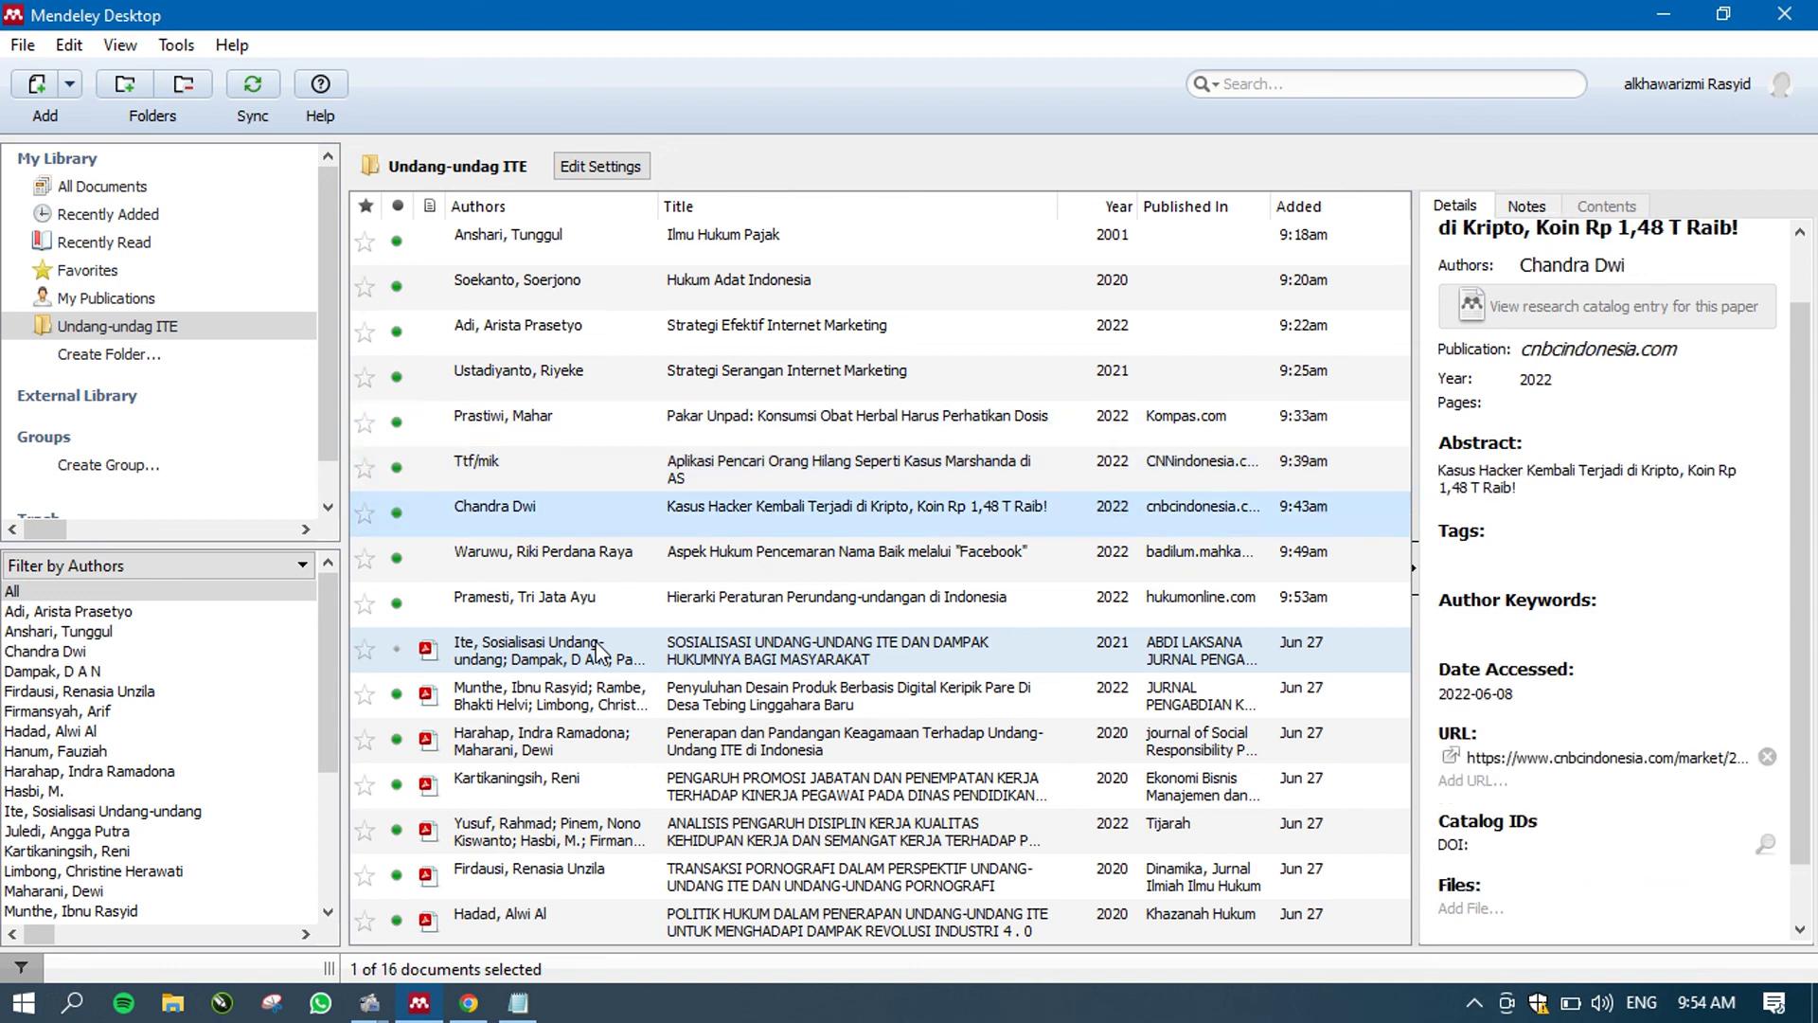
key(Down)
key(Down)
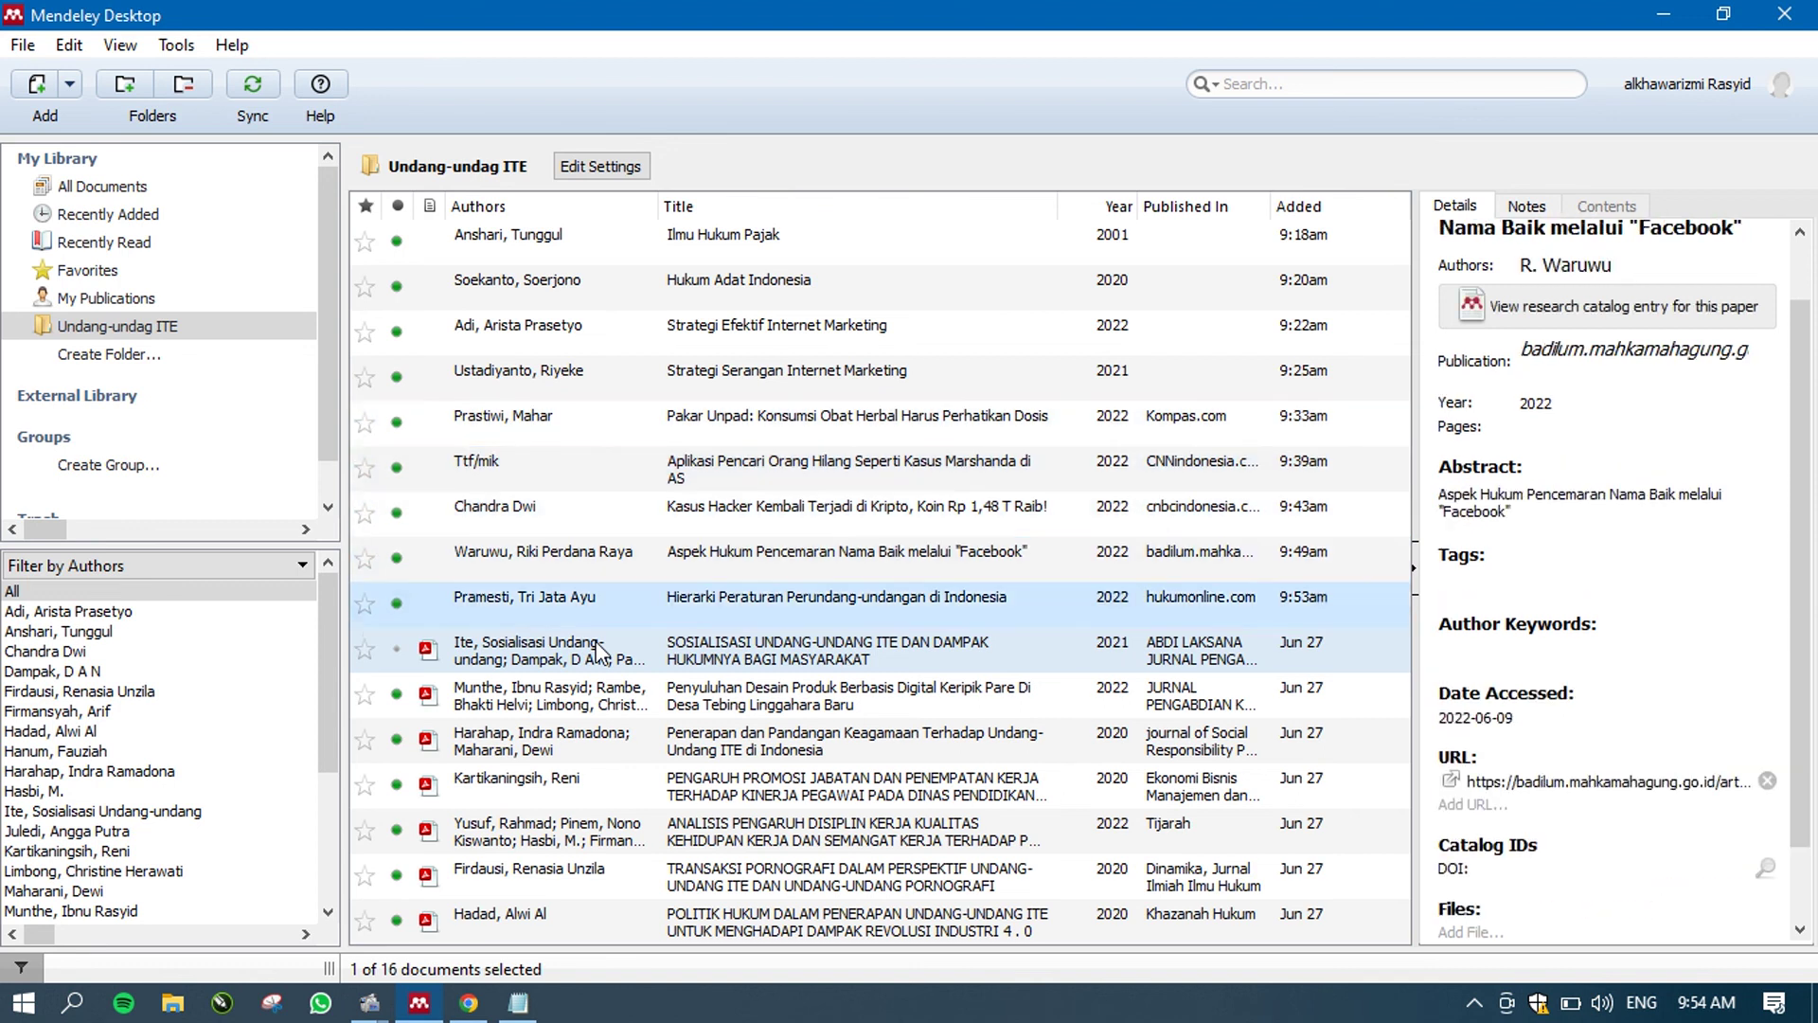
key(Up)
key(Up)
key(Up)
key(Up)
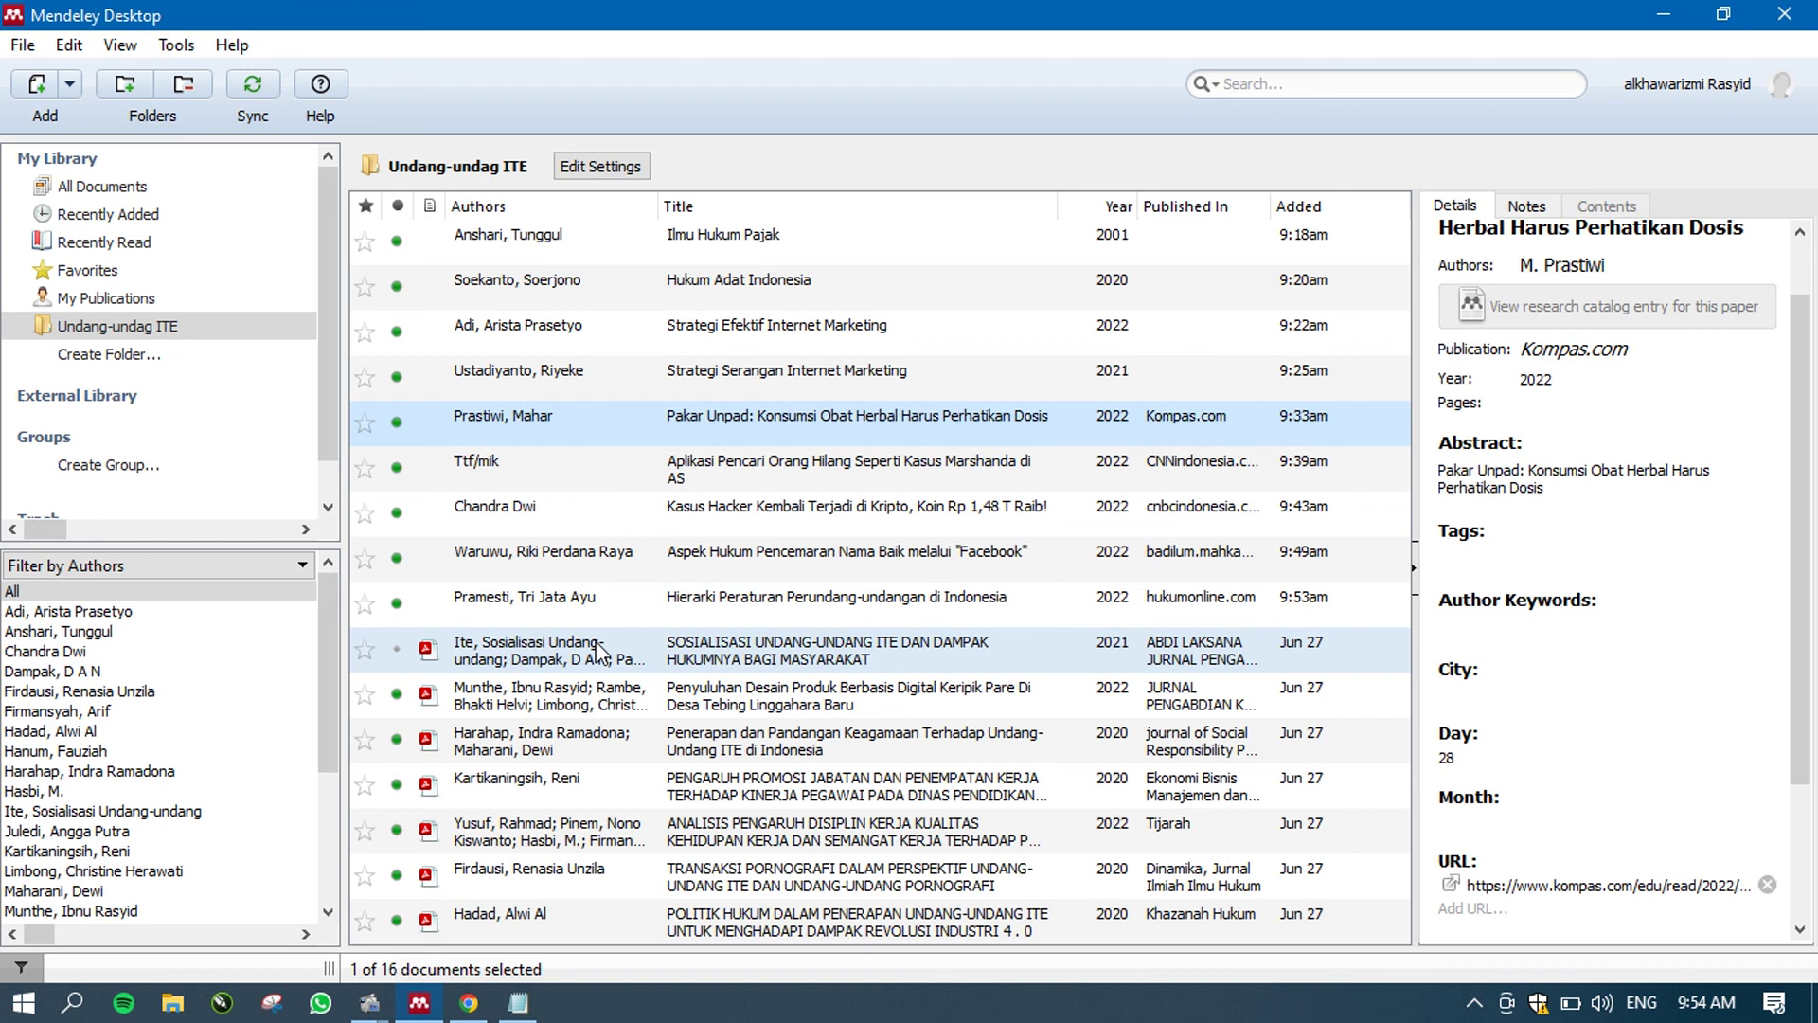
key(Down)
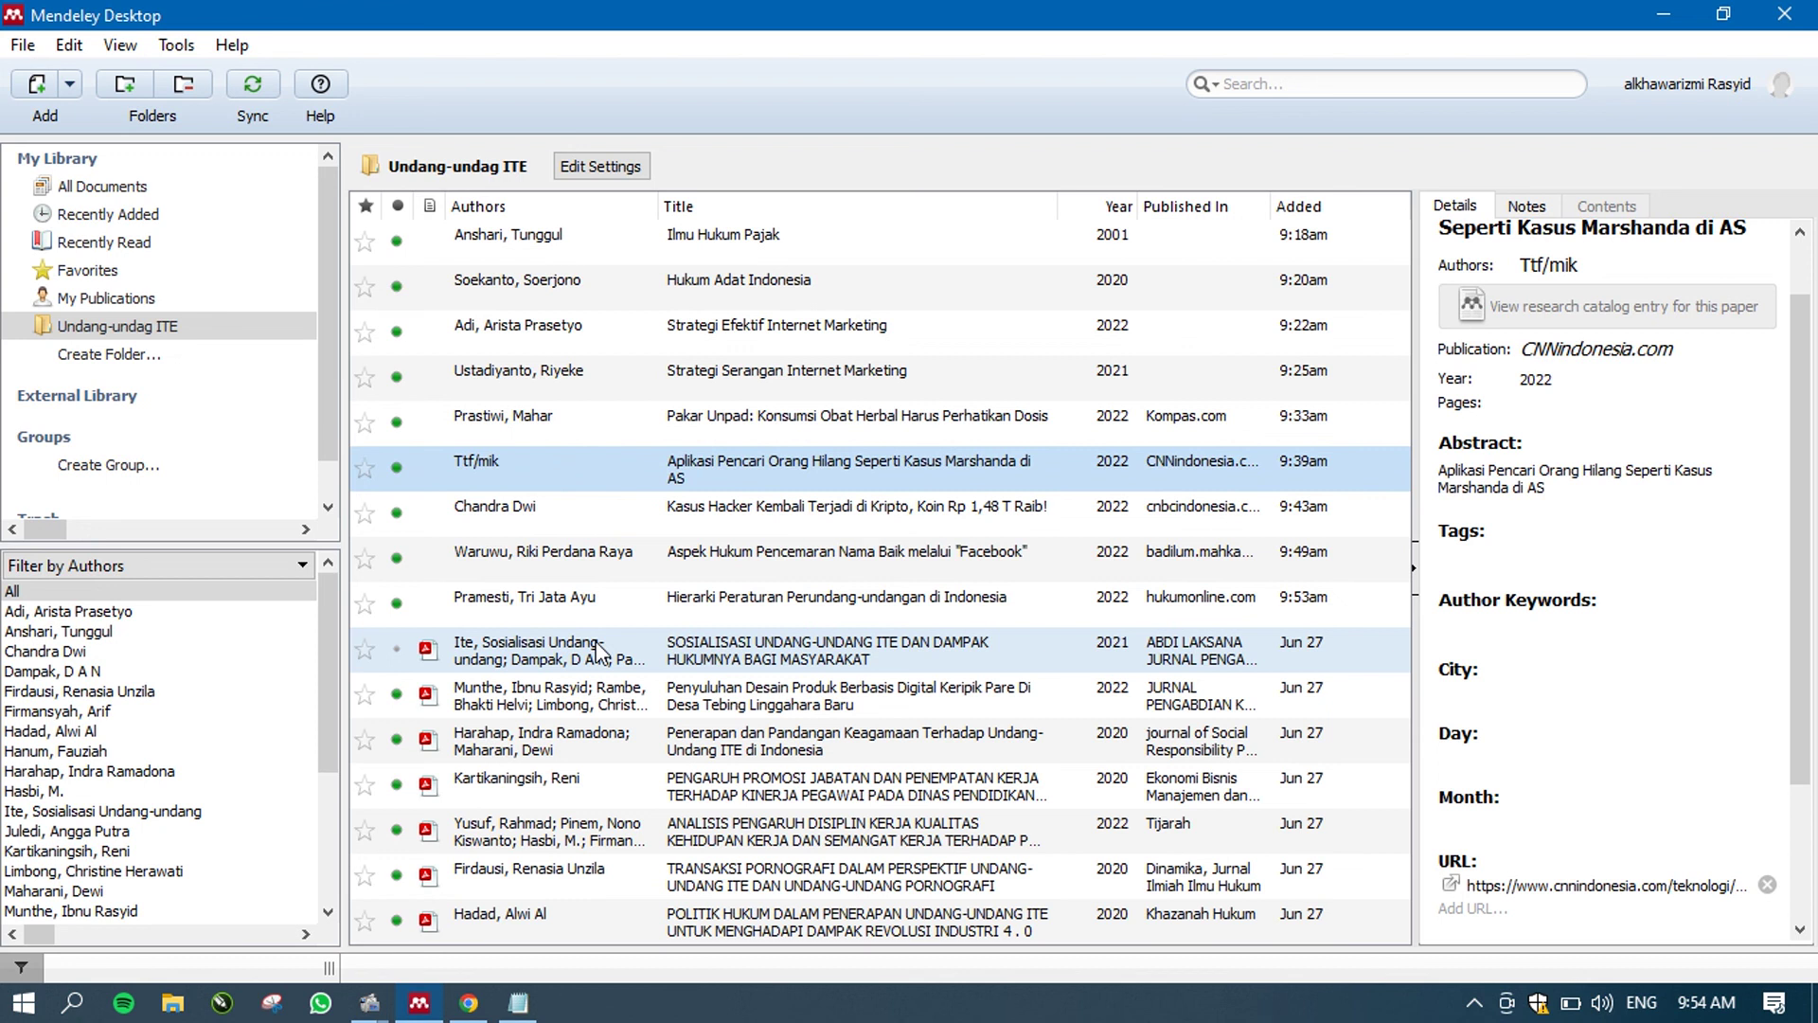
key(Down)
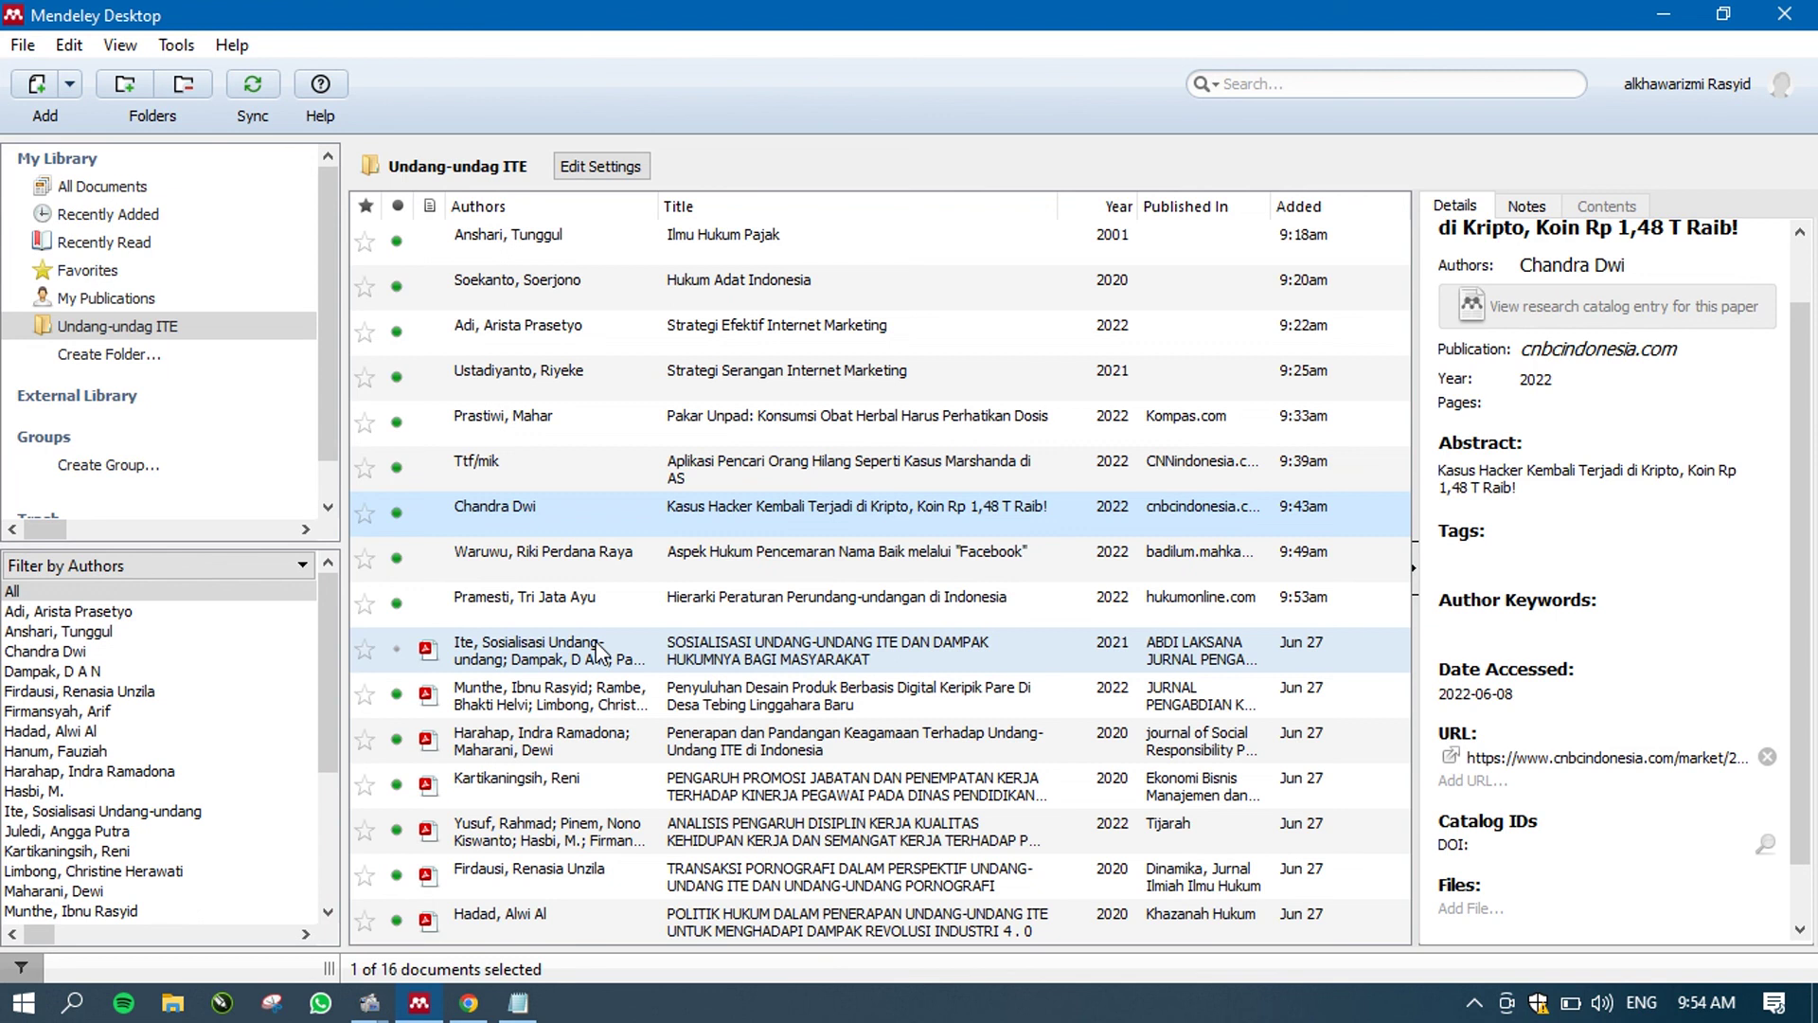
key(Down)
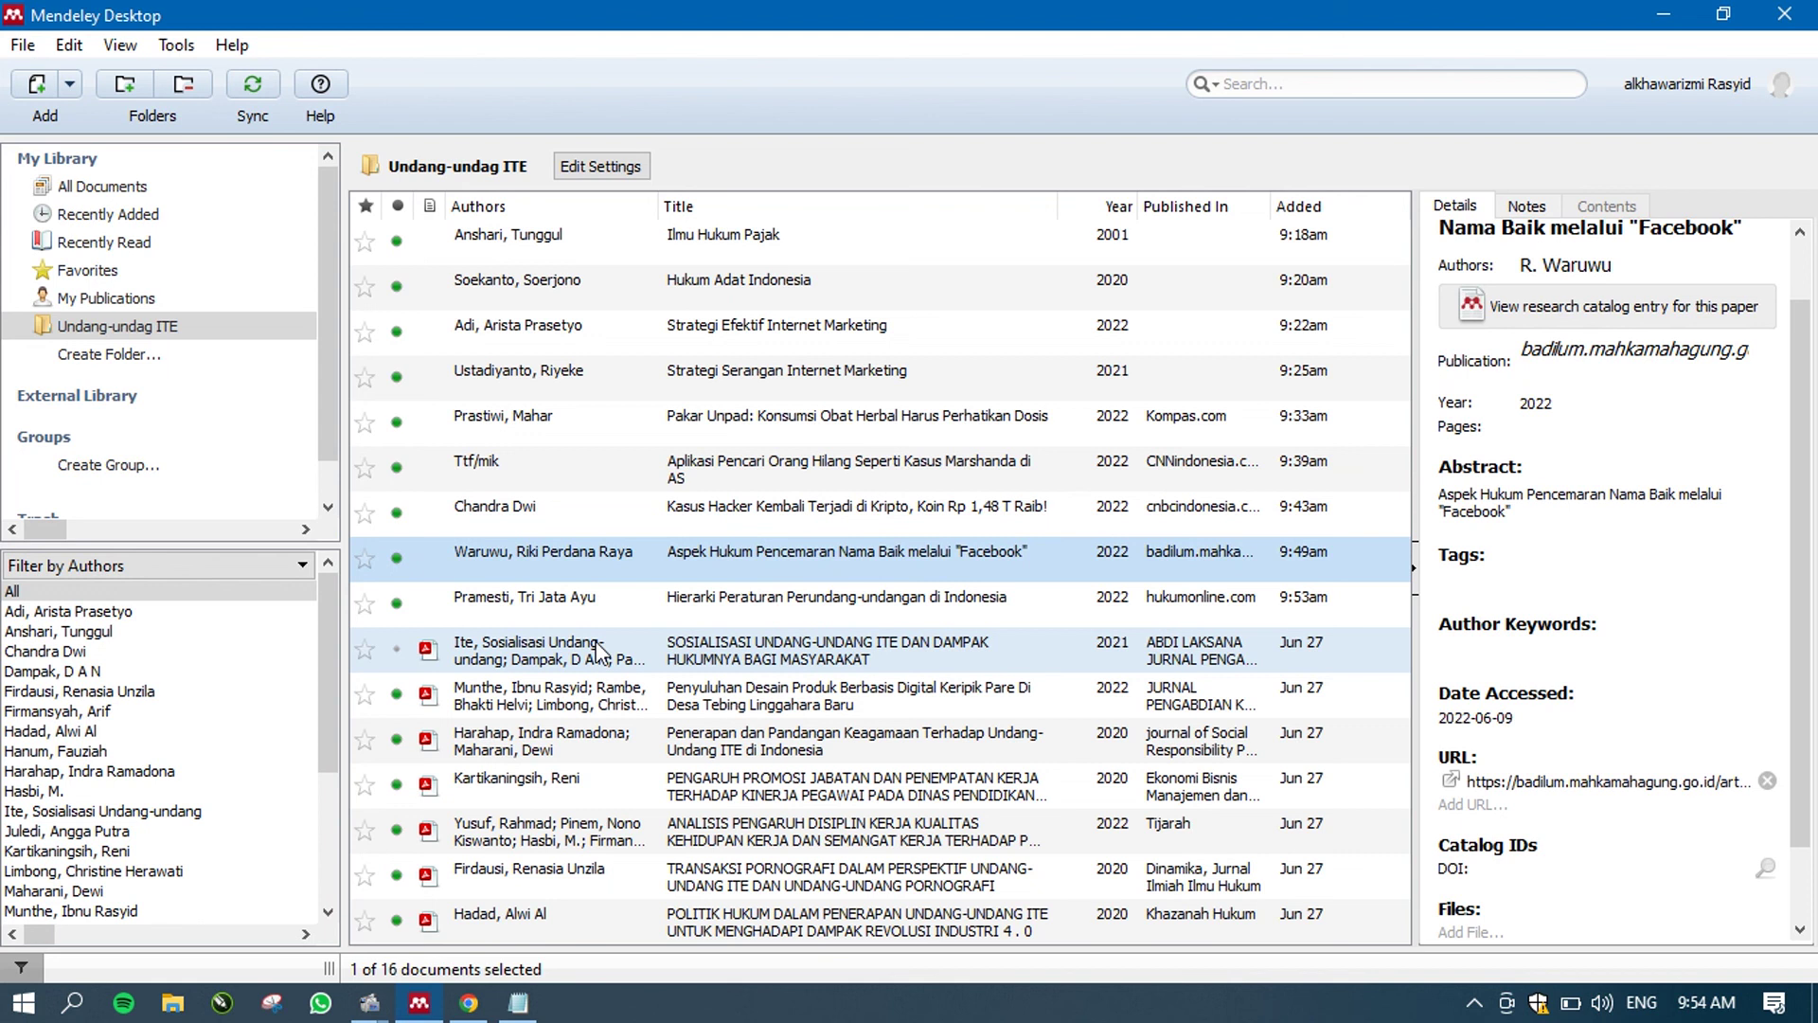
key(Down)
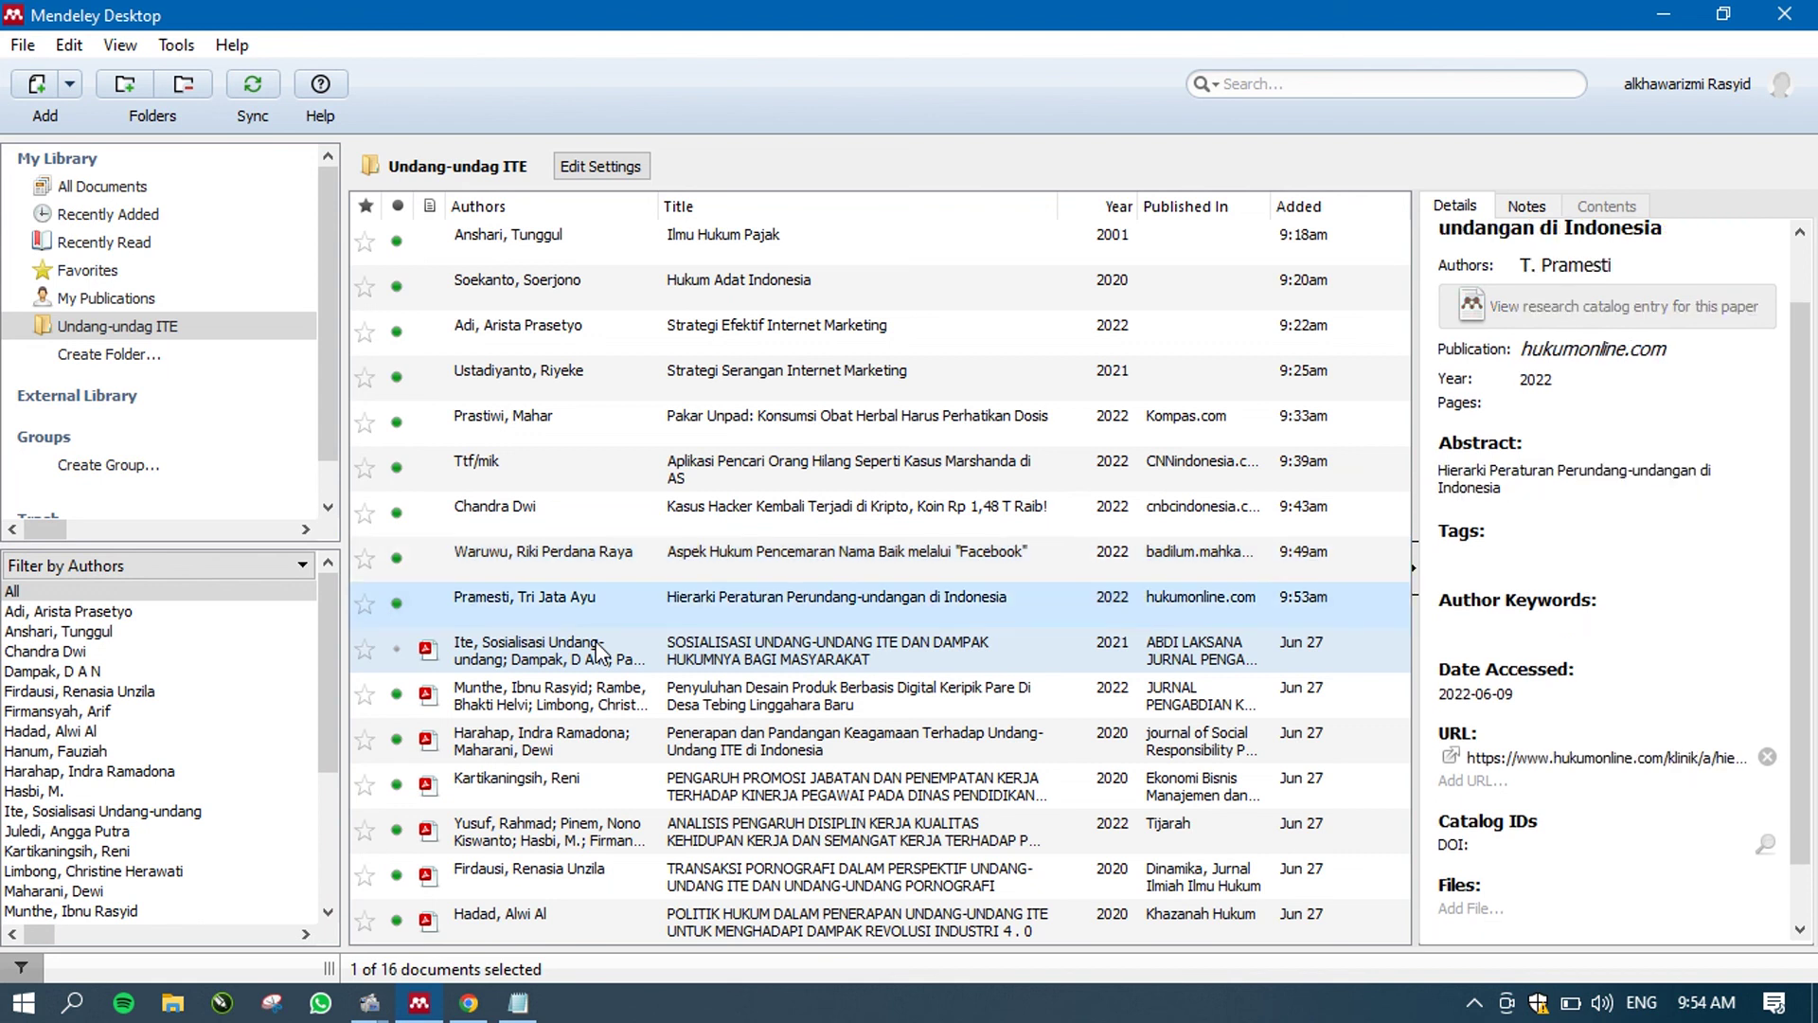